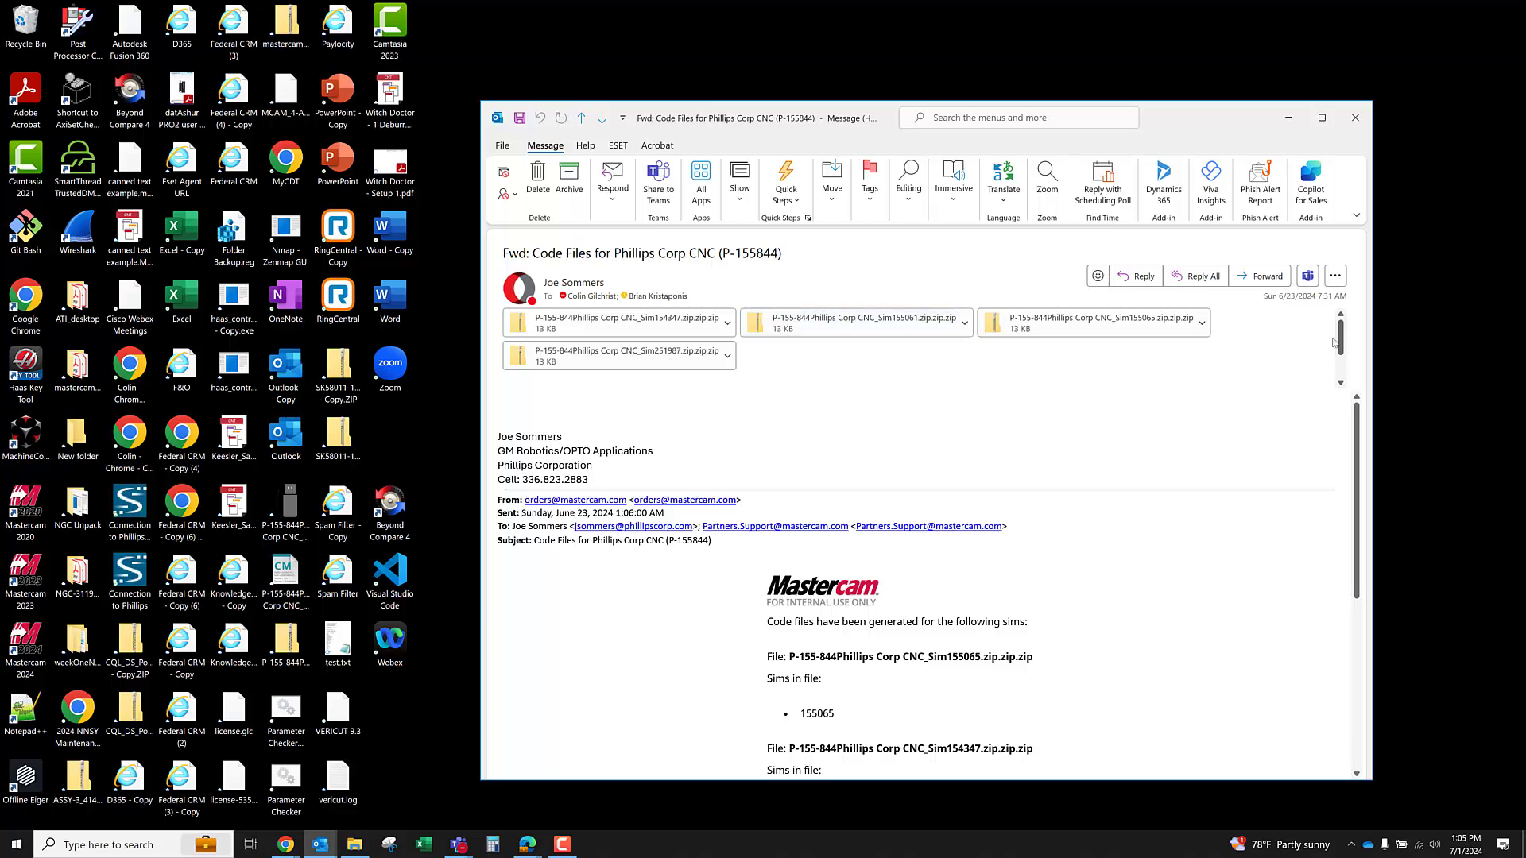
# Open the HaspX utility from the Mastercam Licensing Utilities programs
pyautogui.moveTo(1340, 340)
pyautogui.mouseDown()
pyautogui.moveTo(1341, 356)
pyautogui.moveTo(1341, 342)
pyautogui.mouseUp()
pyautogui.click(17, 849)
pyautogui.scroll(-5, 163, 627)
pyautogui.scroll(-3, 163, 627)
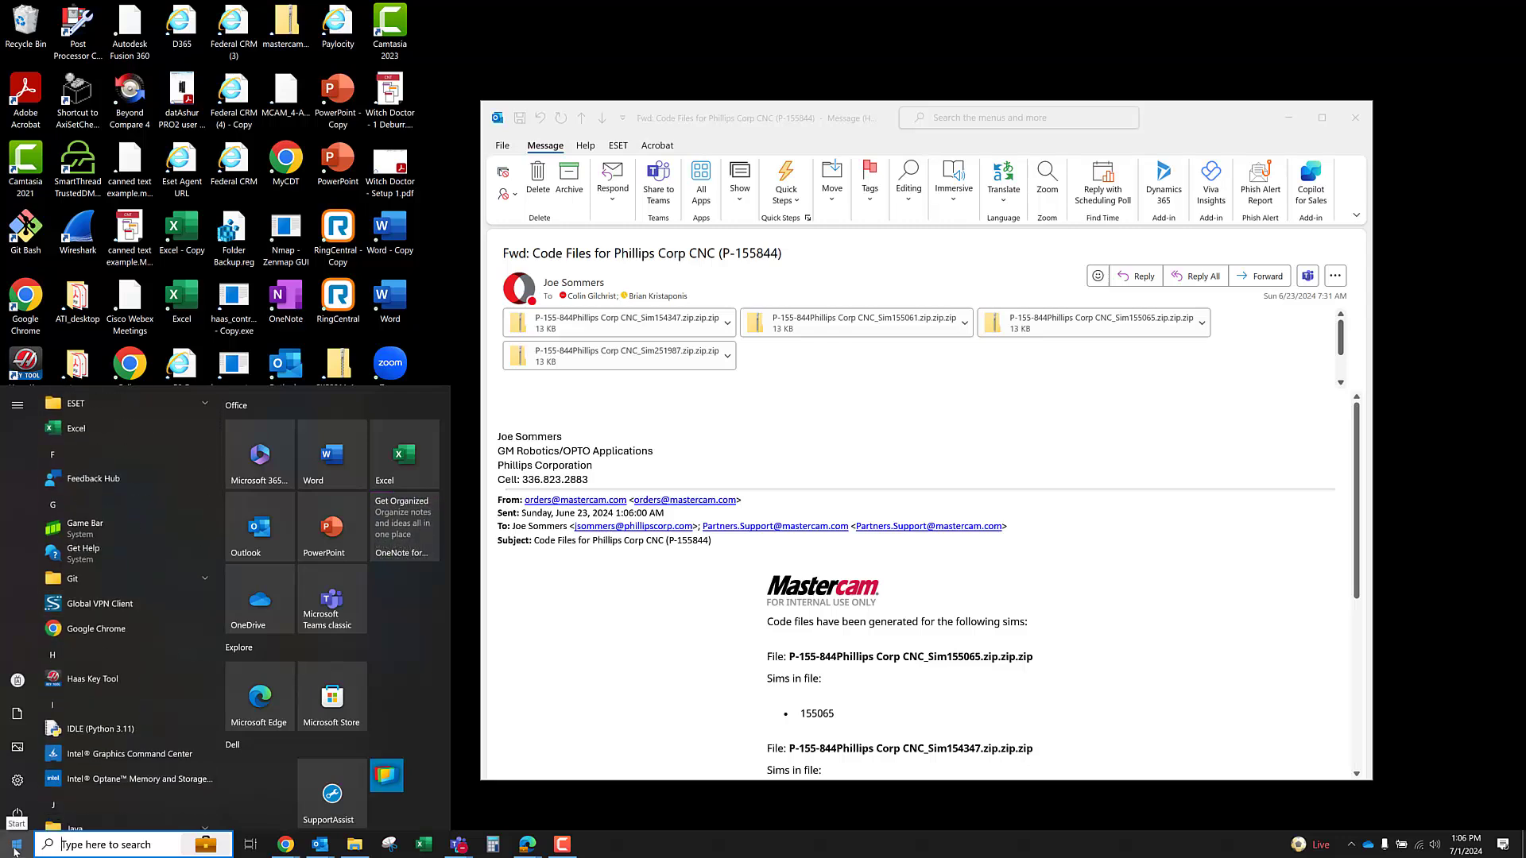
pyautogui.scroll(-1, 156, 648)
pyautogui.scroll(-5, 171, 612)
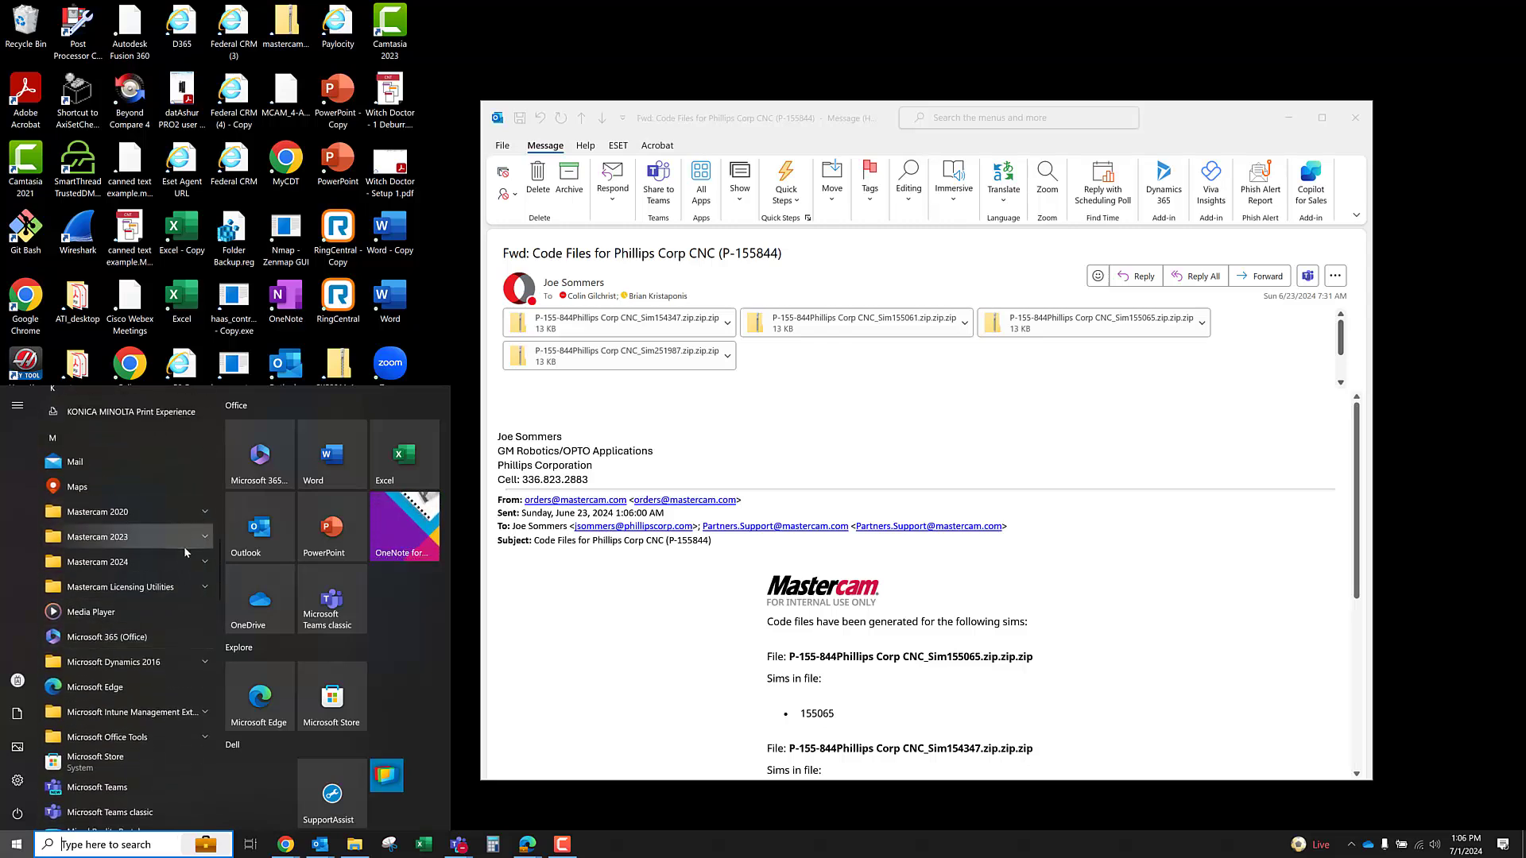
pyautogui.click(205, 588)
pyautogui.scroll(-2, 196, 601)
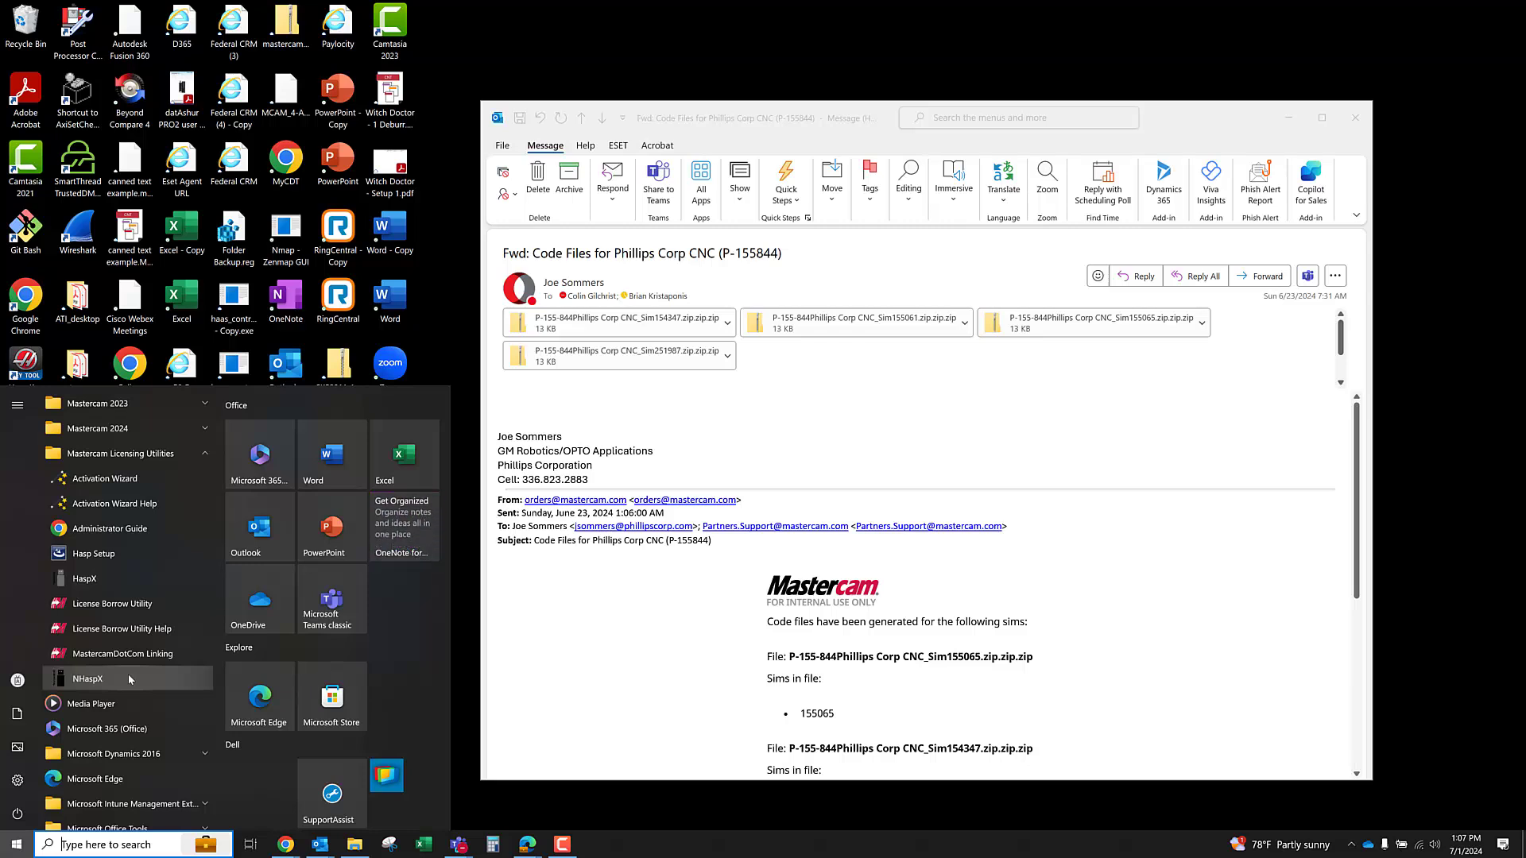
pyautogui.scroll(3, 129, 677)
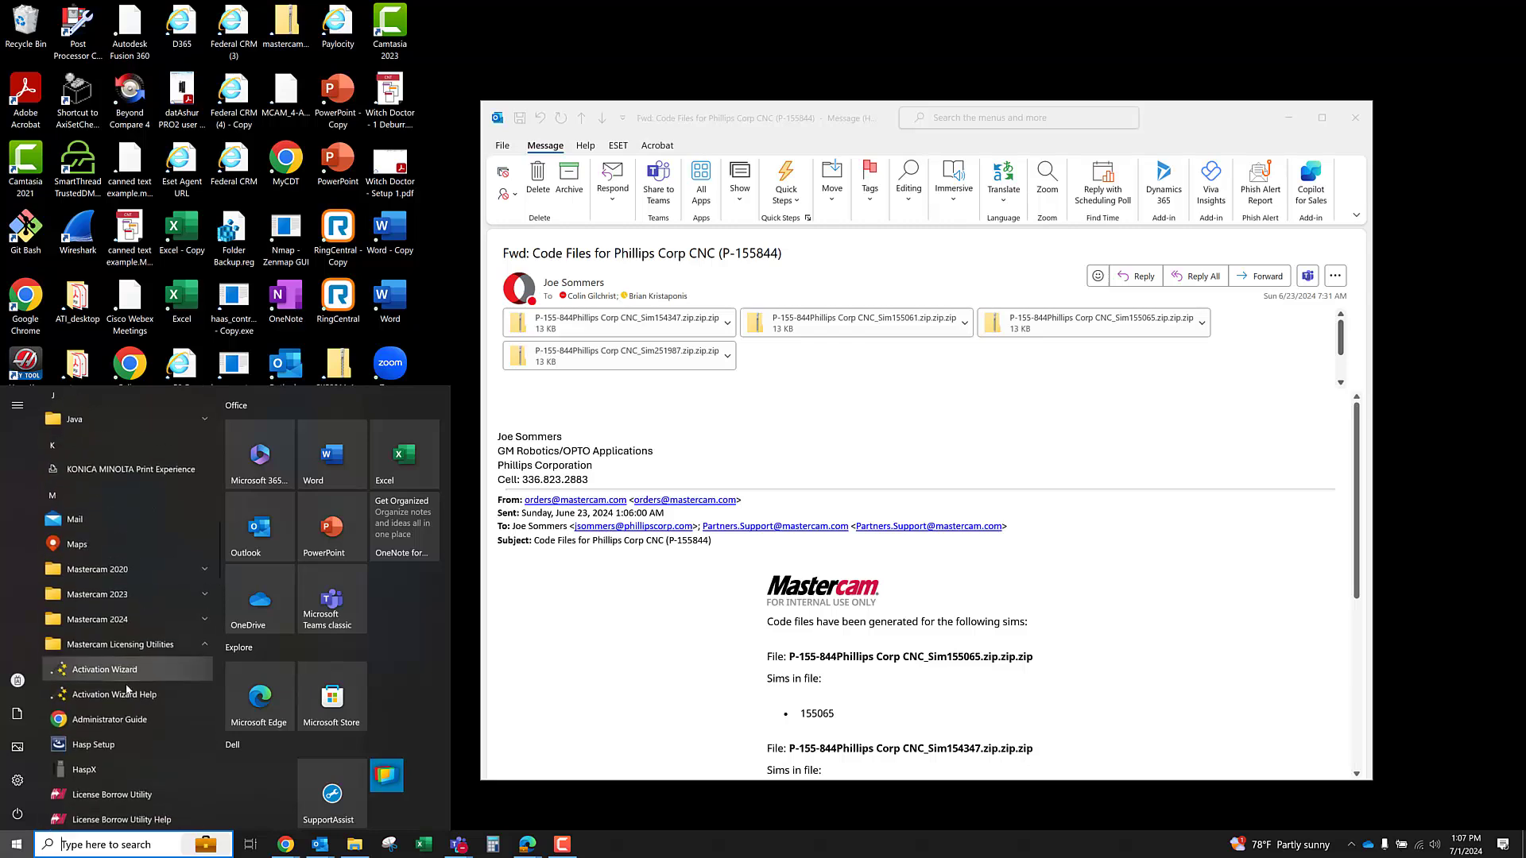
pyautogui.scroll(-3, 92, 651)
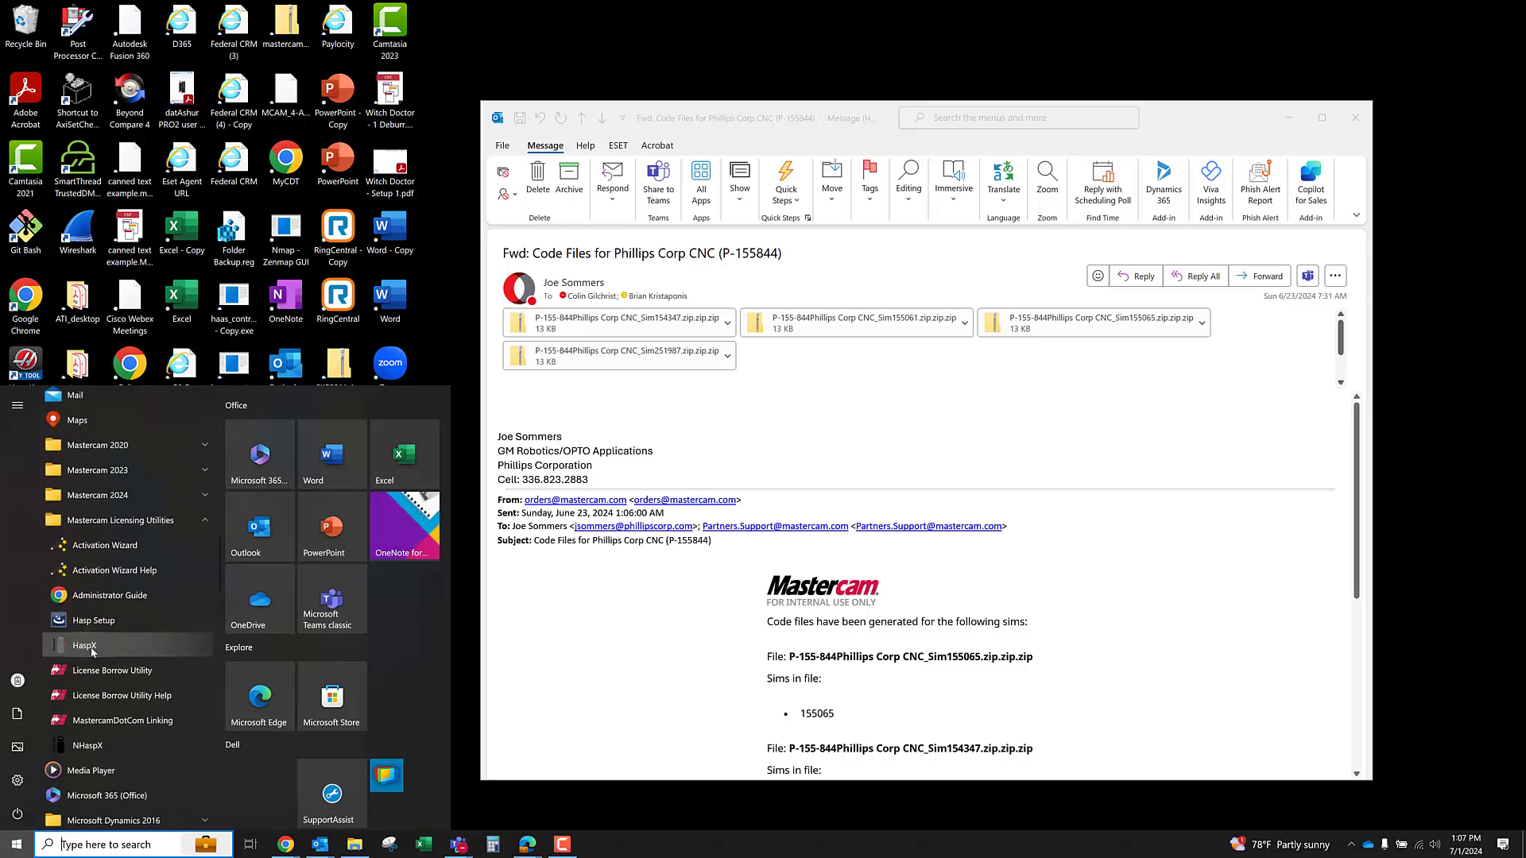
pyautogui.click(92, 650)
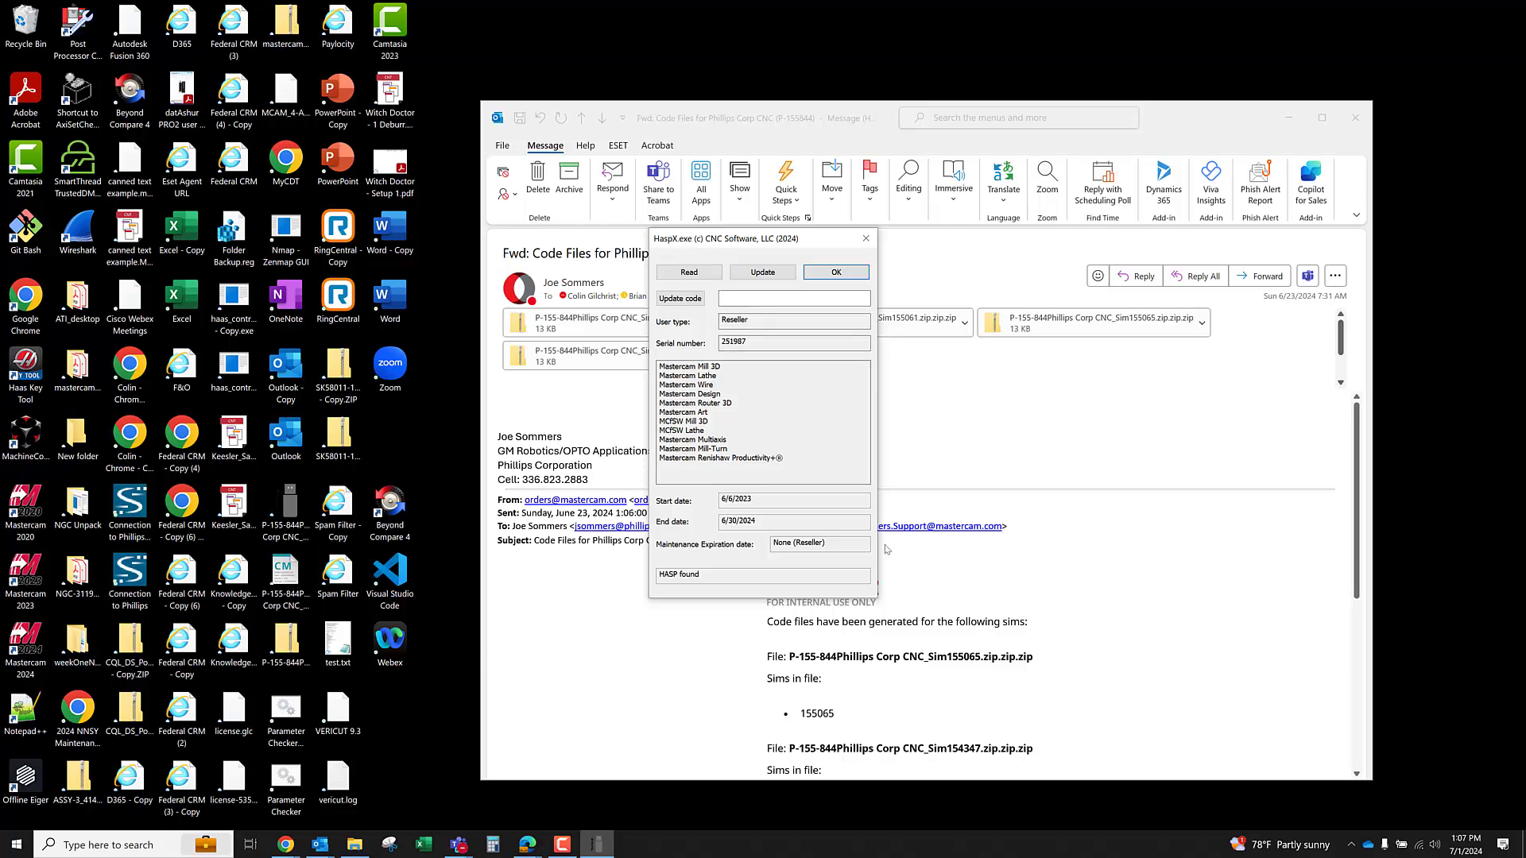
# Minimize the email message and check the HASP status, the licensed product list and the end date in HaspX
pyautogui.click(1288, 118)
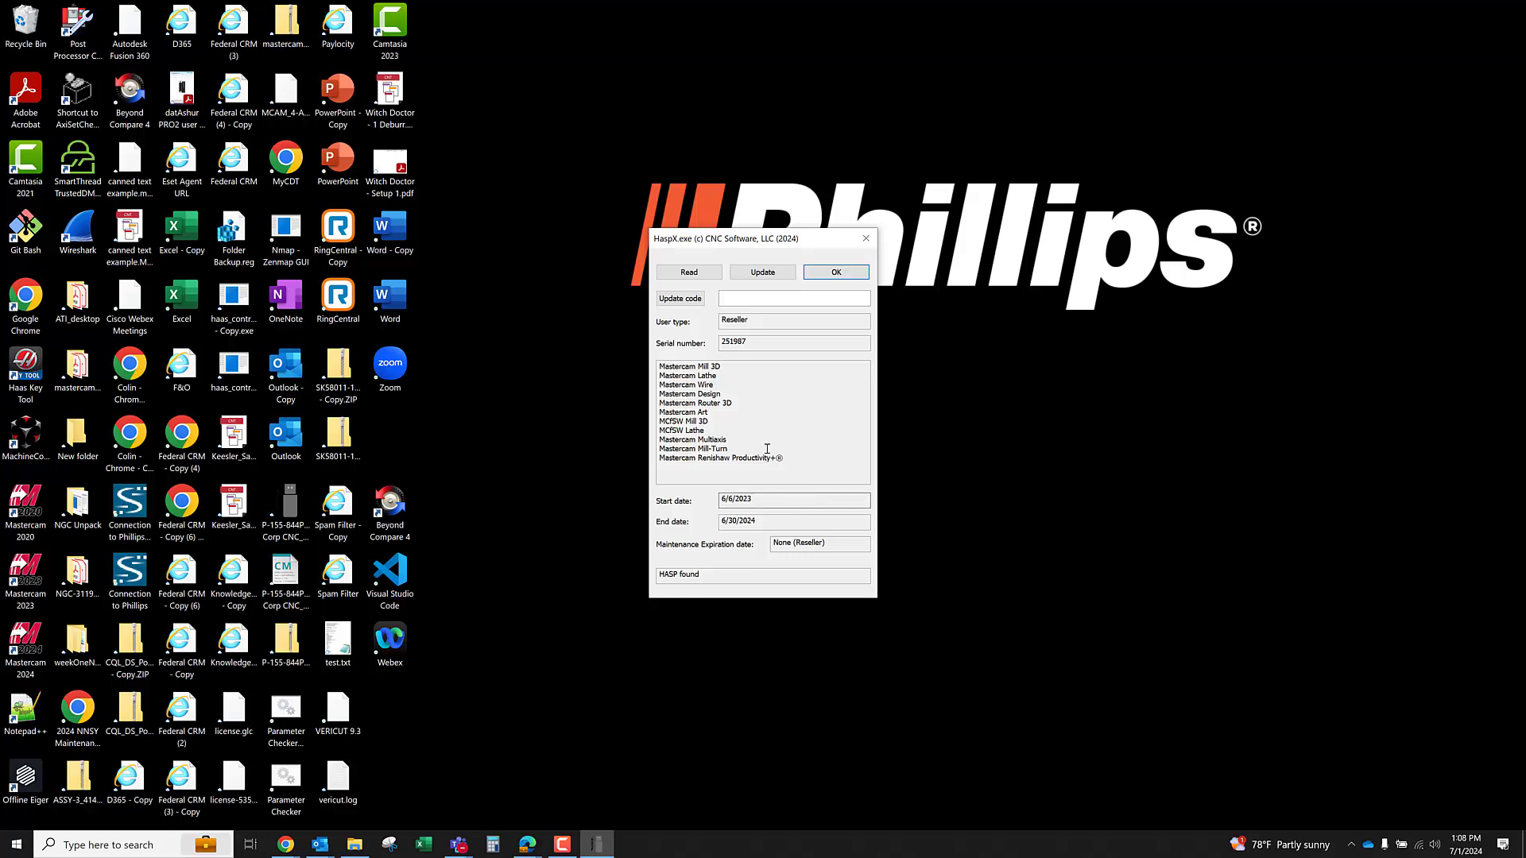
pyautogui.moveTo(704, 575); pyautogui.dragTo(638, 592)
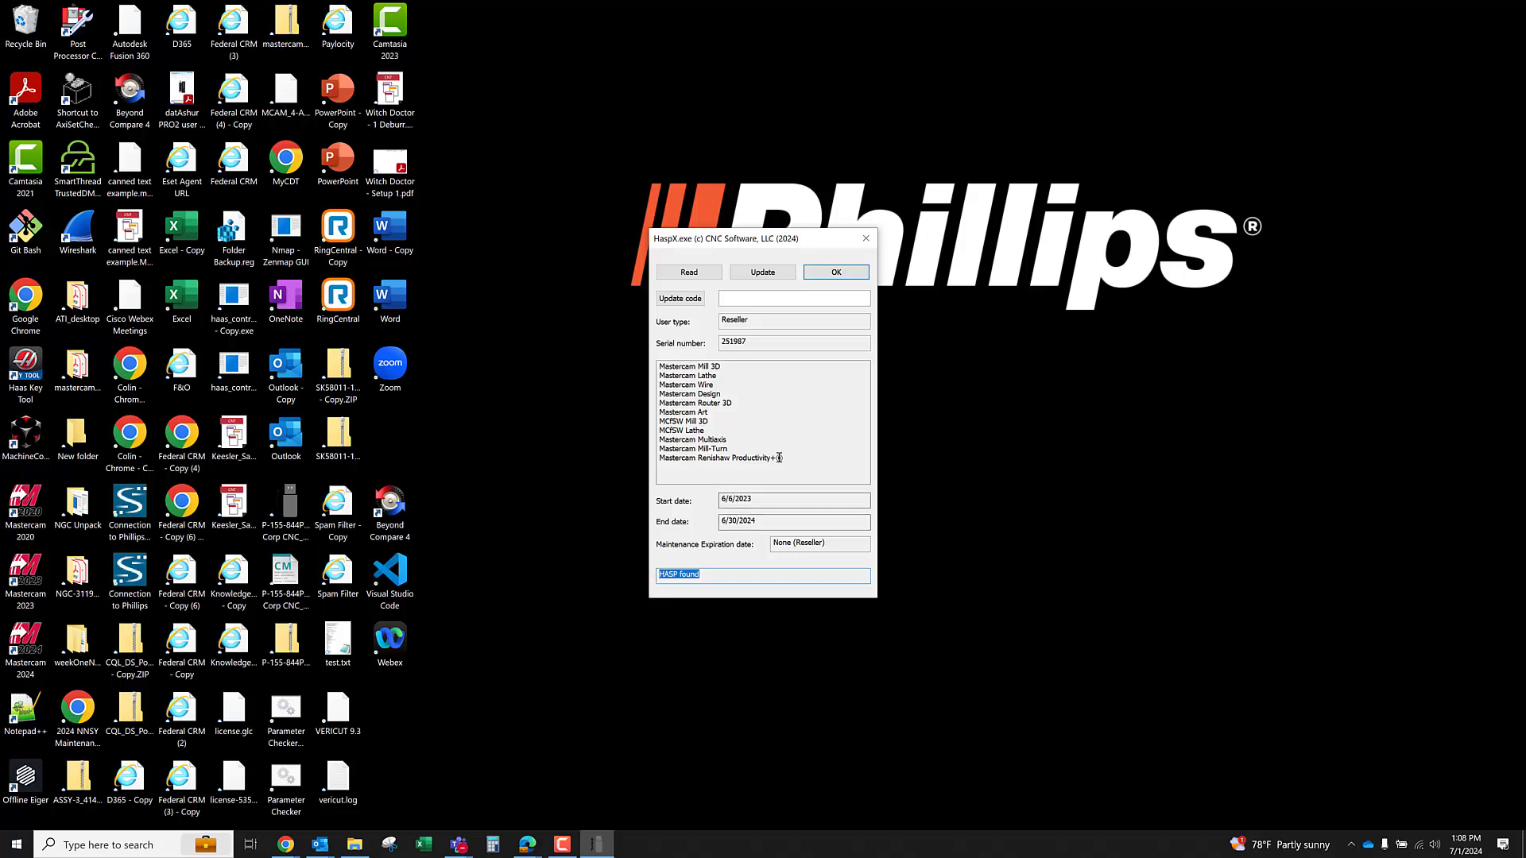
pyautogui.moveTo(784, 459); pyautogui.dragTo(654, 366)
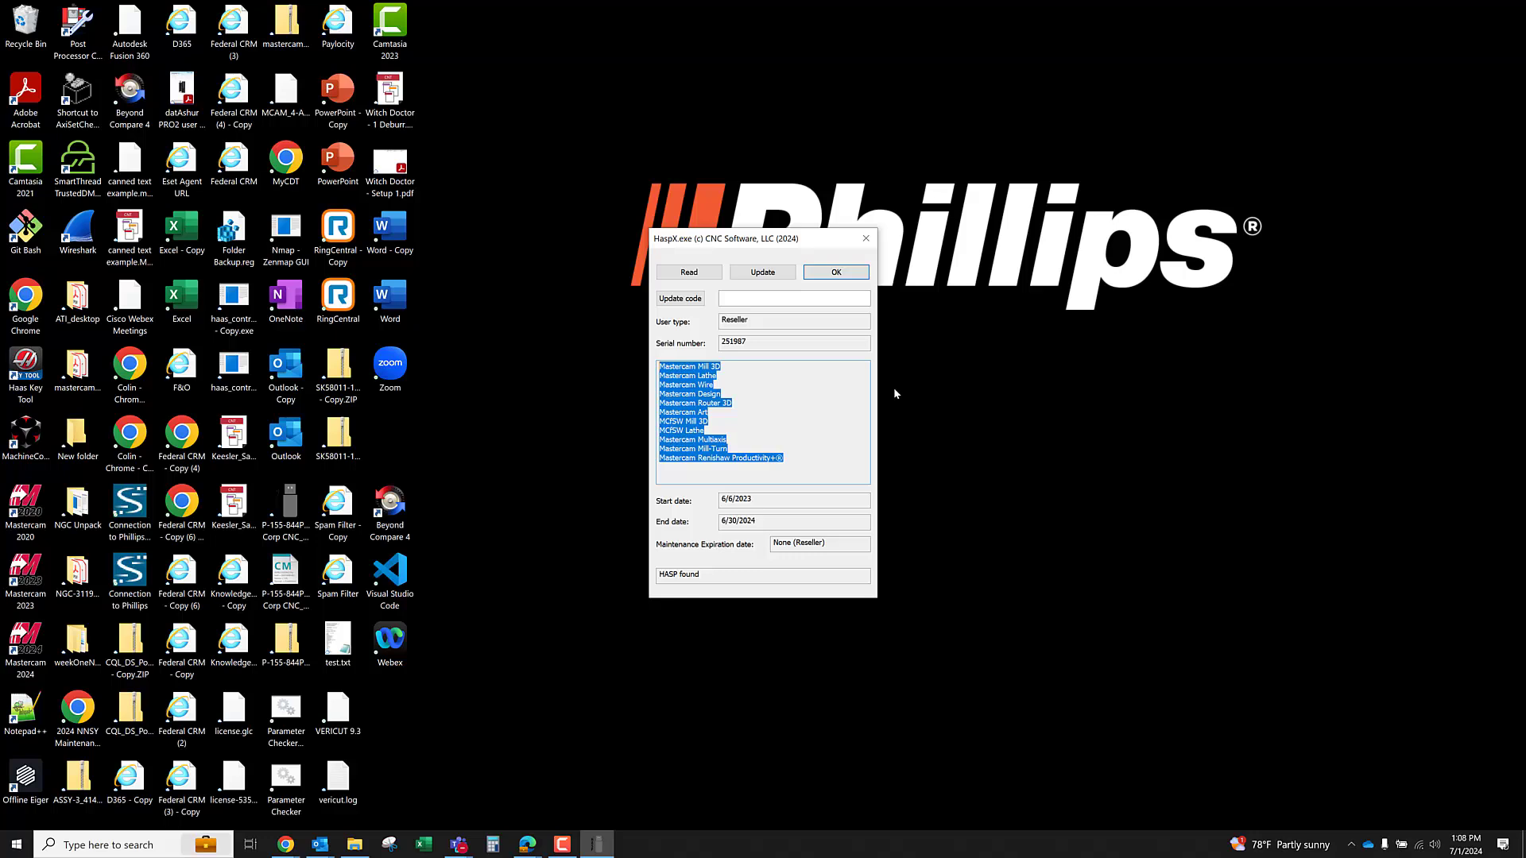
pyautogui.moveTo(756, 522); pyautogui.dragTo(717, 519)
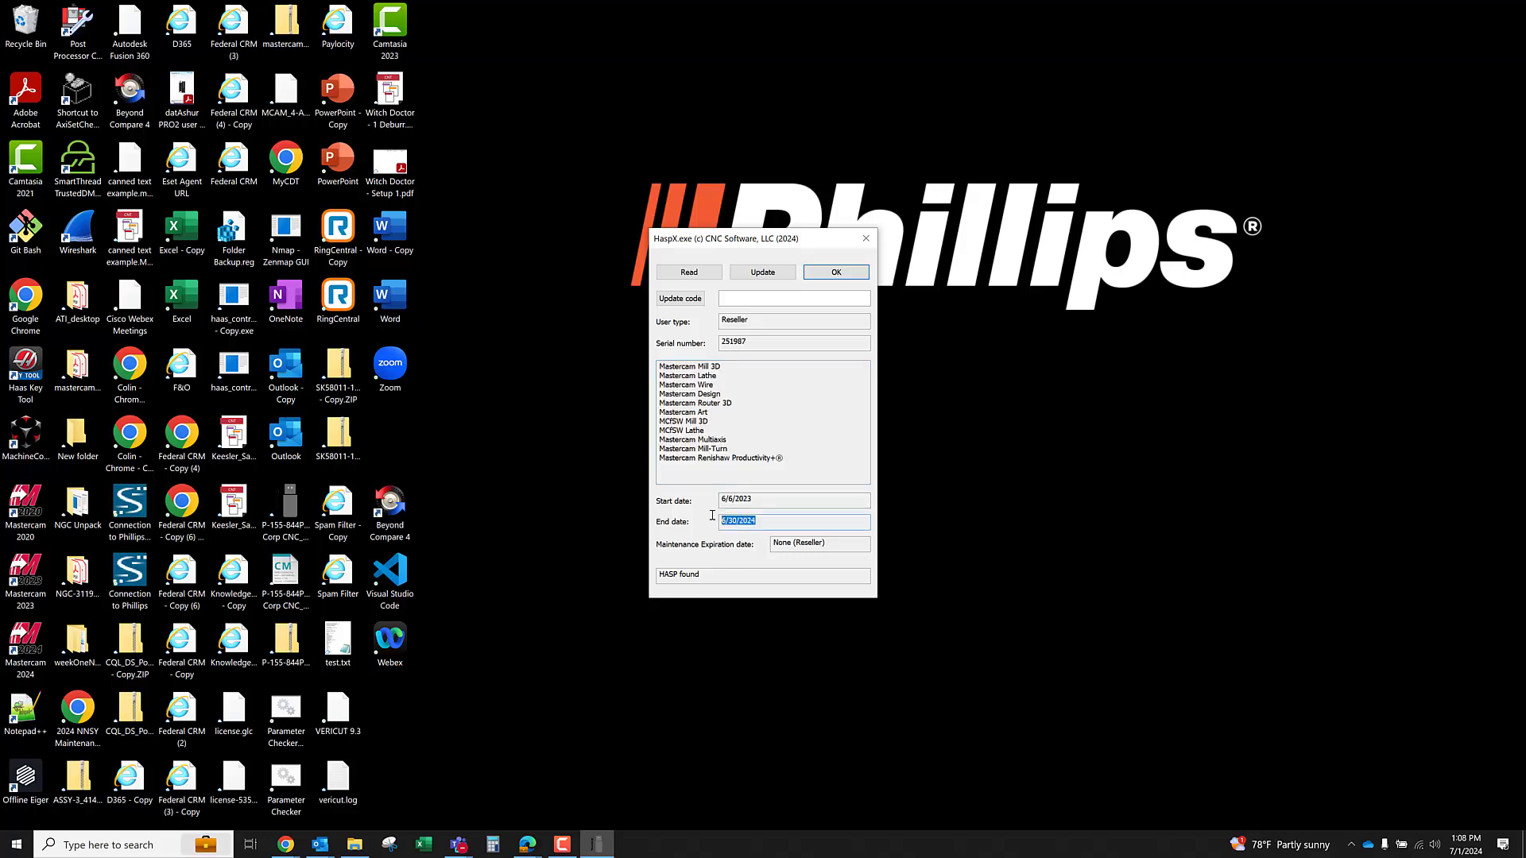
pyautogui.click(772, 523)
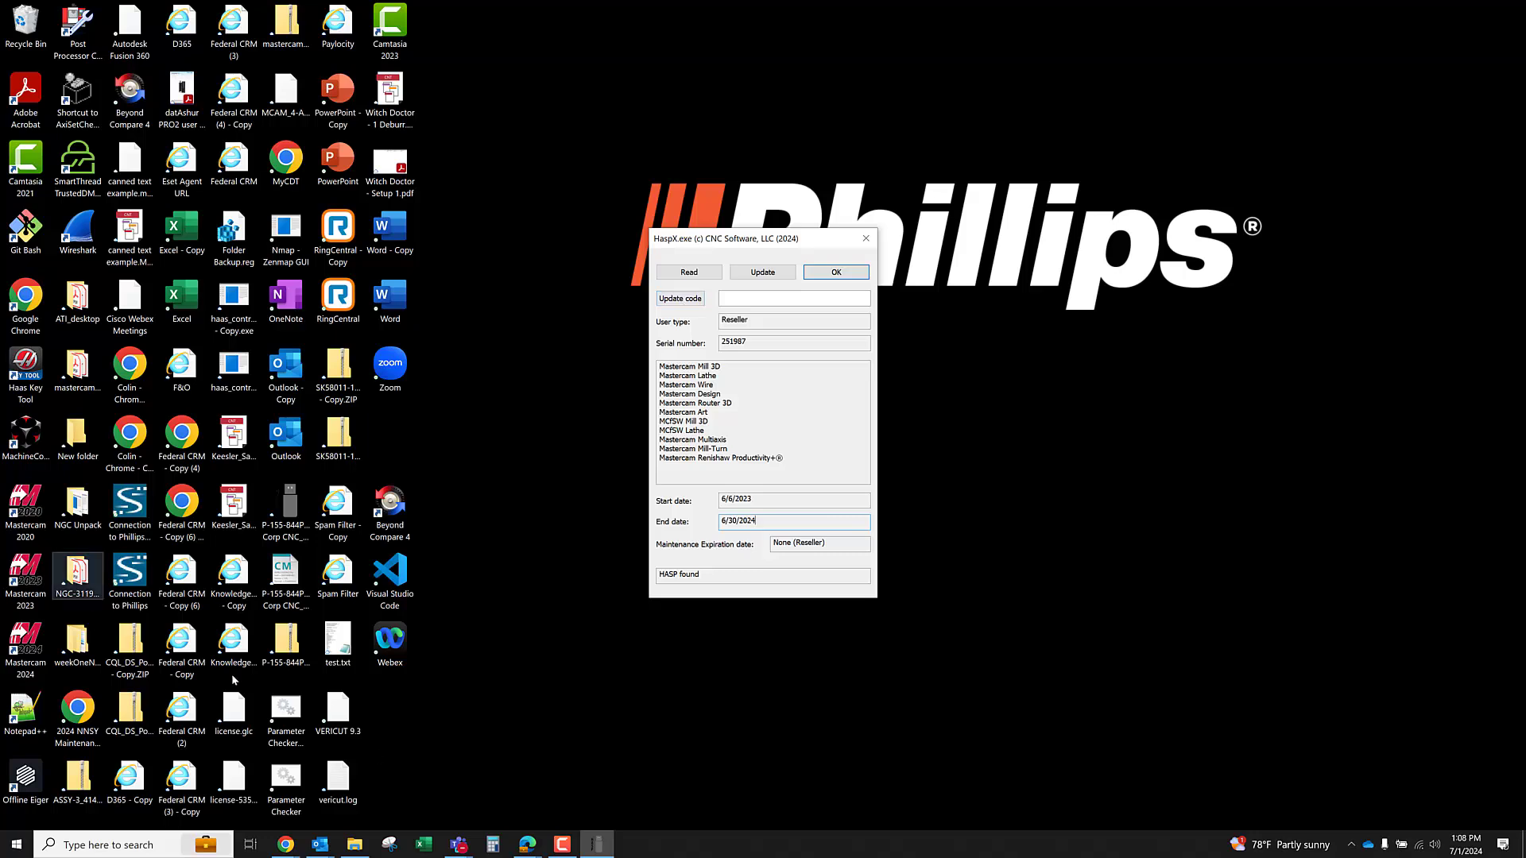
# Open a new File Explorer window on the Downloads folder with the newest files listed first
pyautogui.click(354, 844)
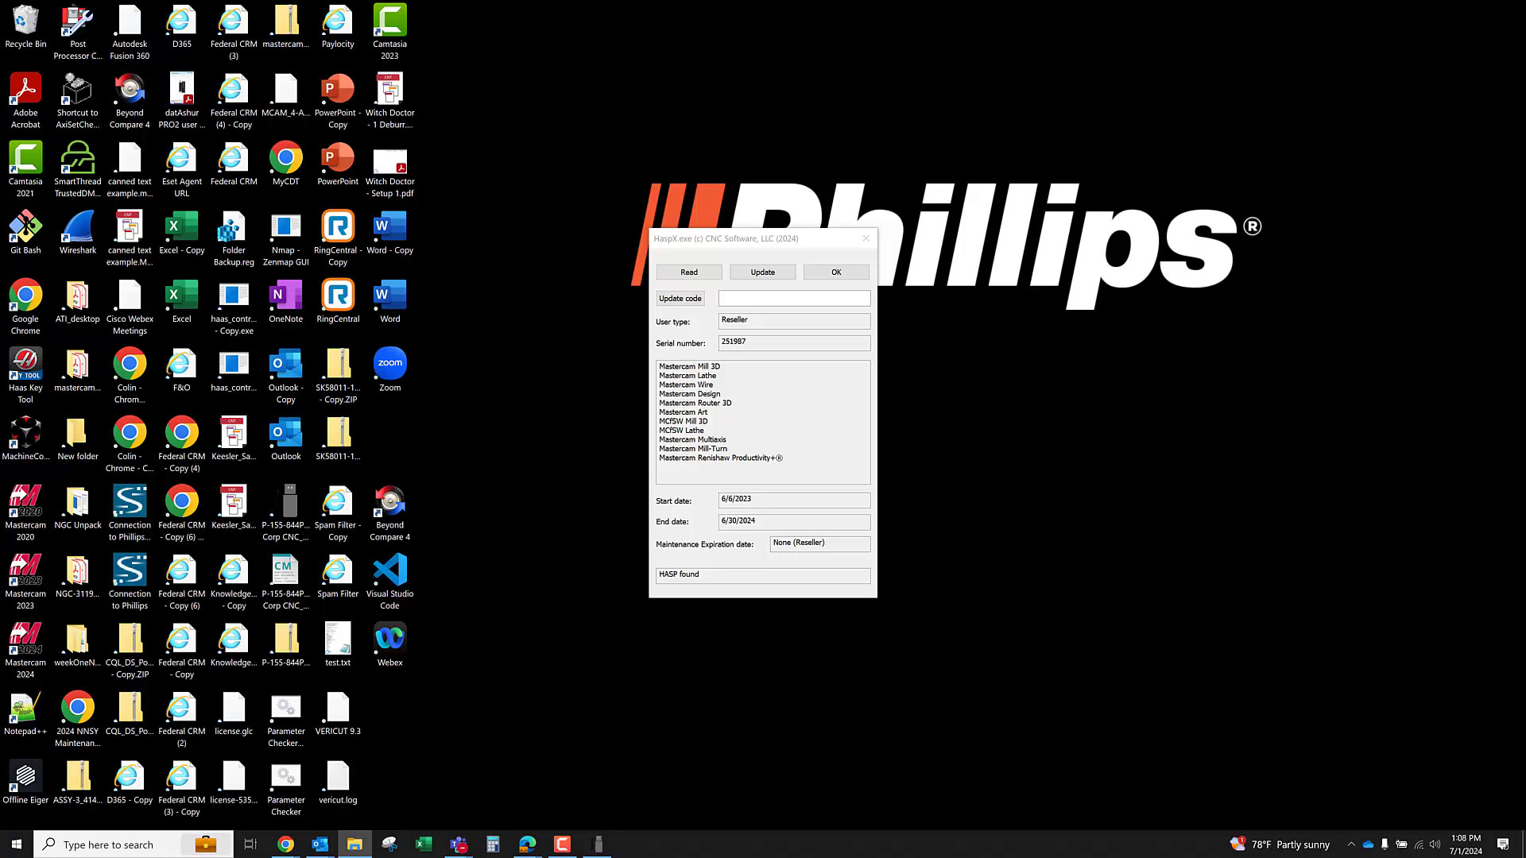
pyautogui.rightClick(353, 842)
pyautogui.click(341, 816)
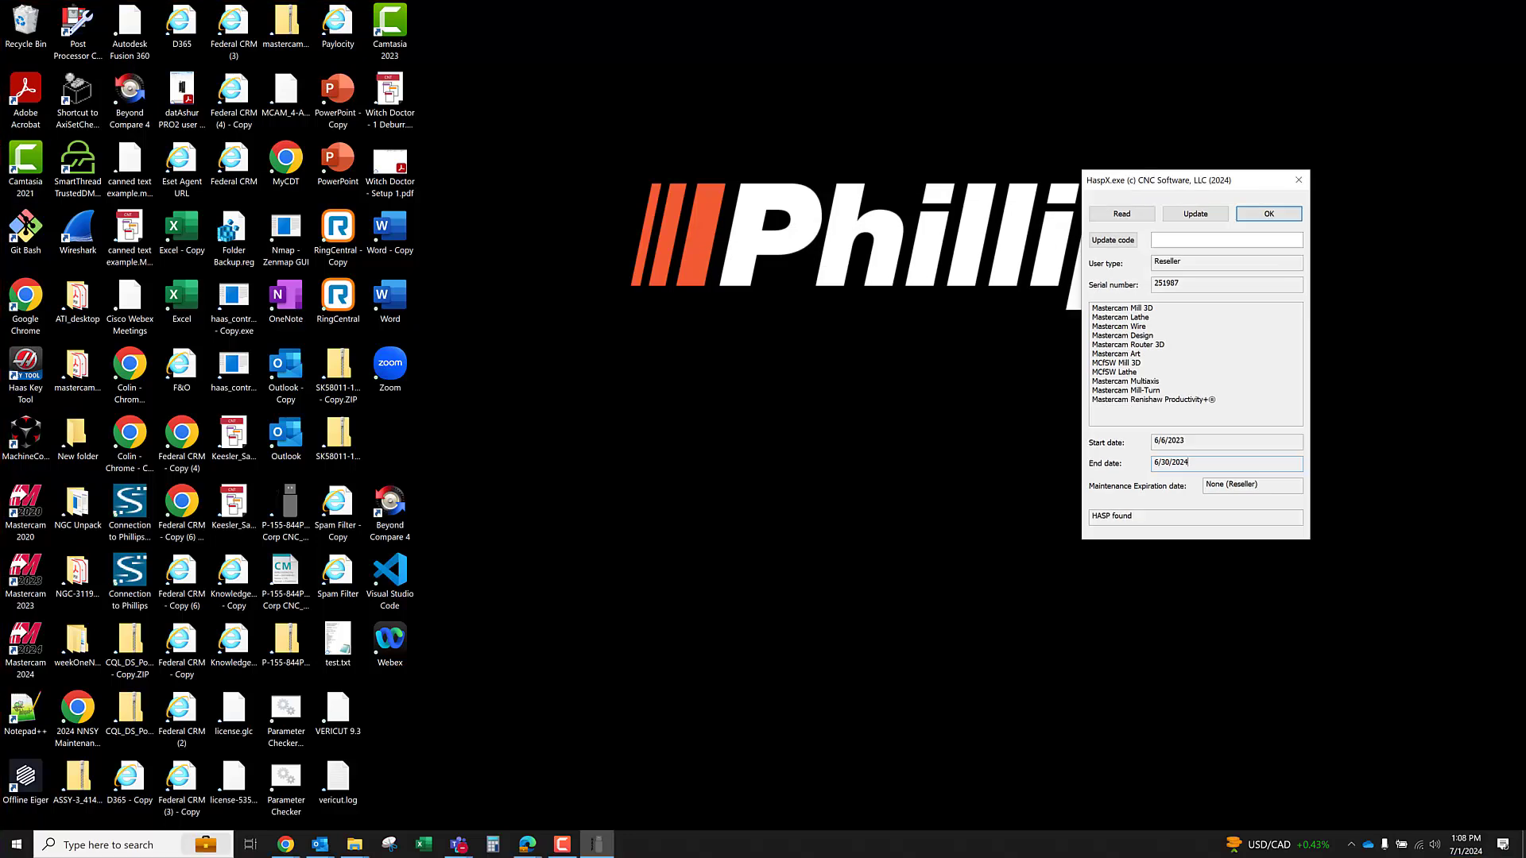
pyautogui.press('super+e')
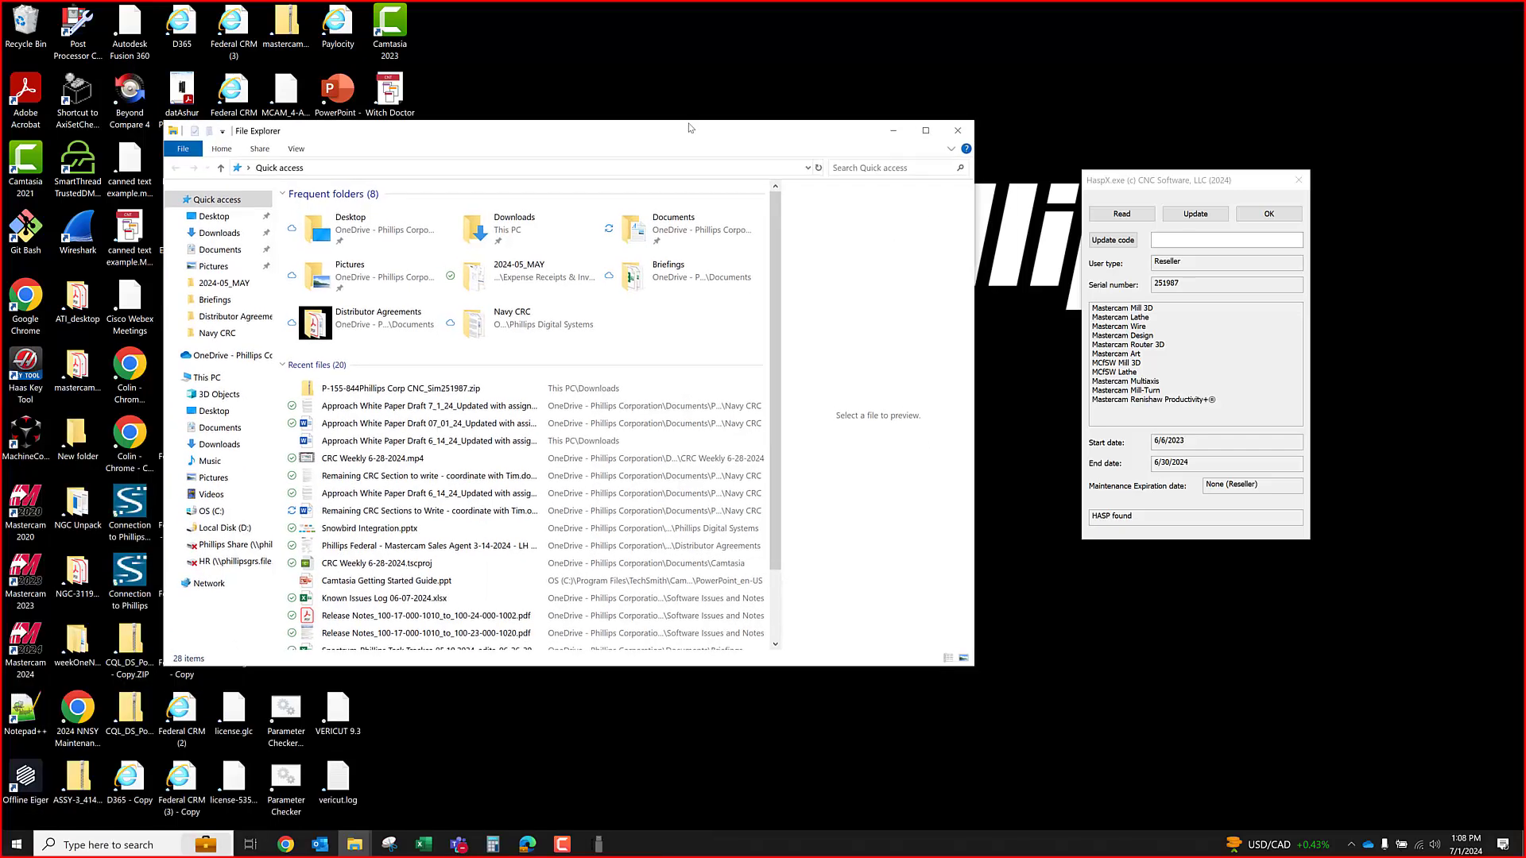
pyautogui.moveTo(690, 128); pyautogui.dragTo(679, 122)
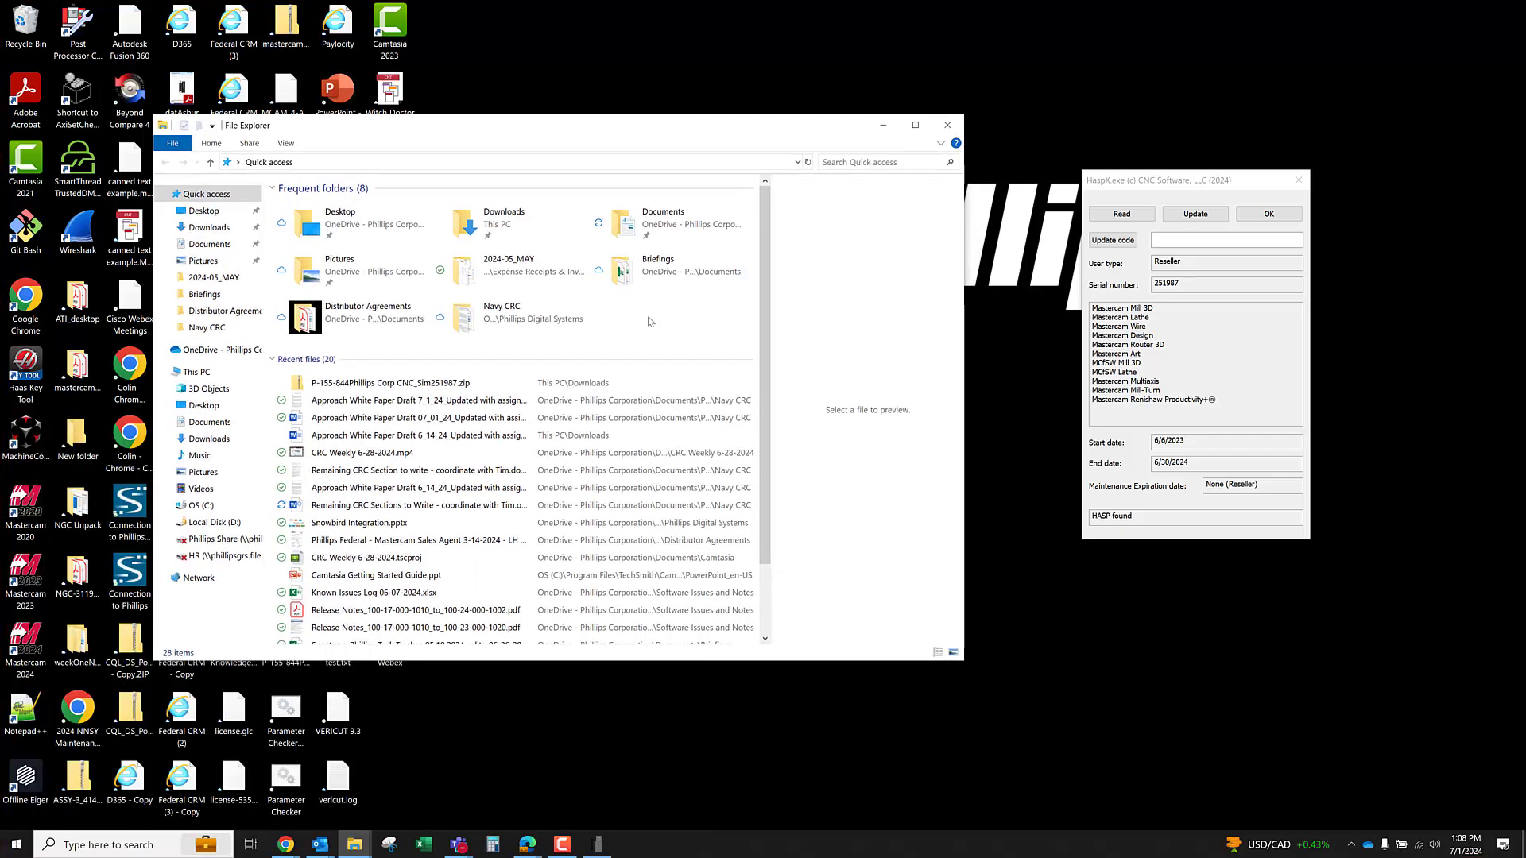
pyautogui.click(209, 227)
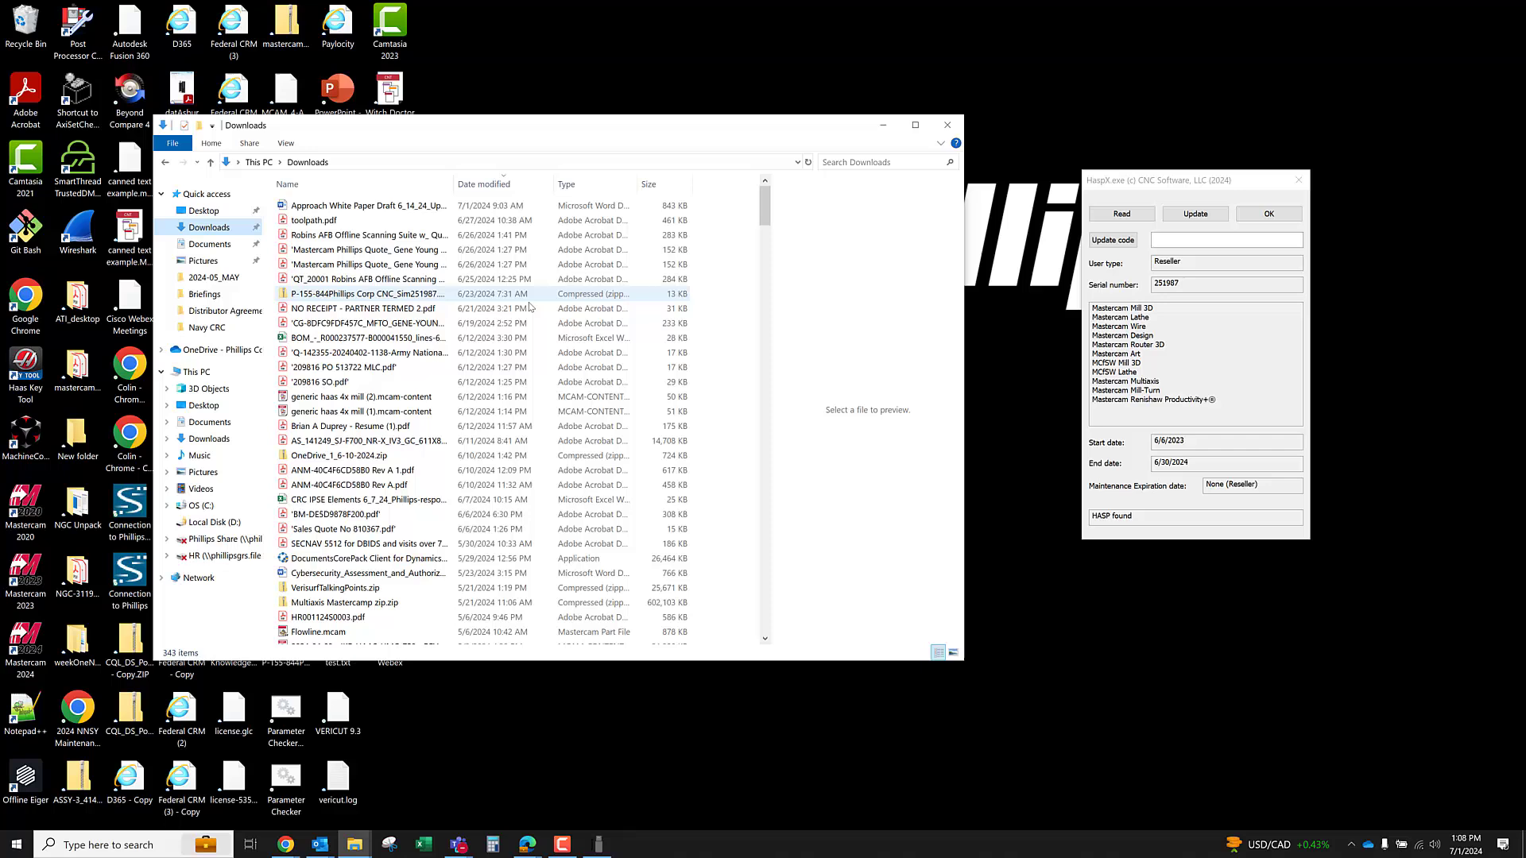
pyautogui.click(516, 185)
pyautogui.click(517, 185)
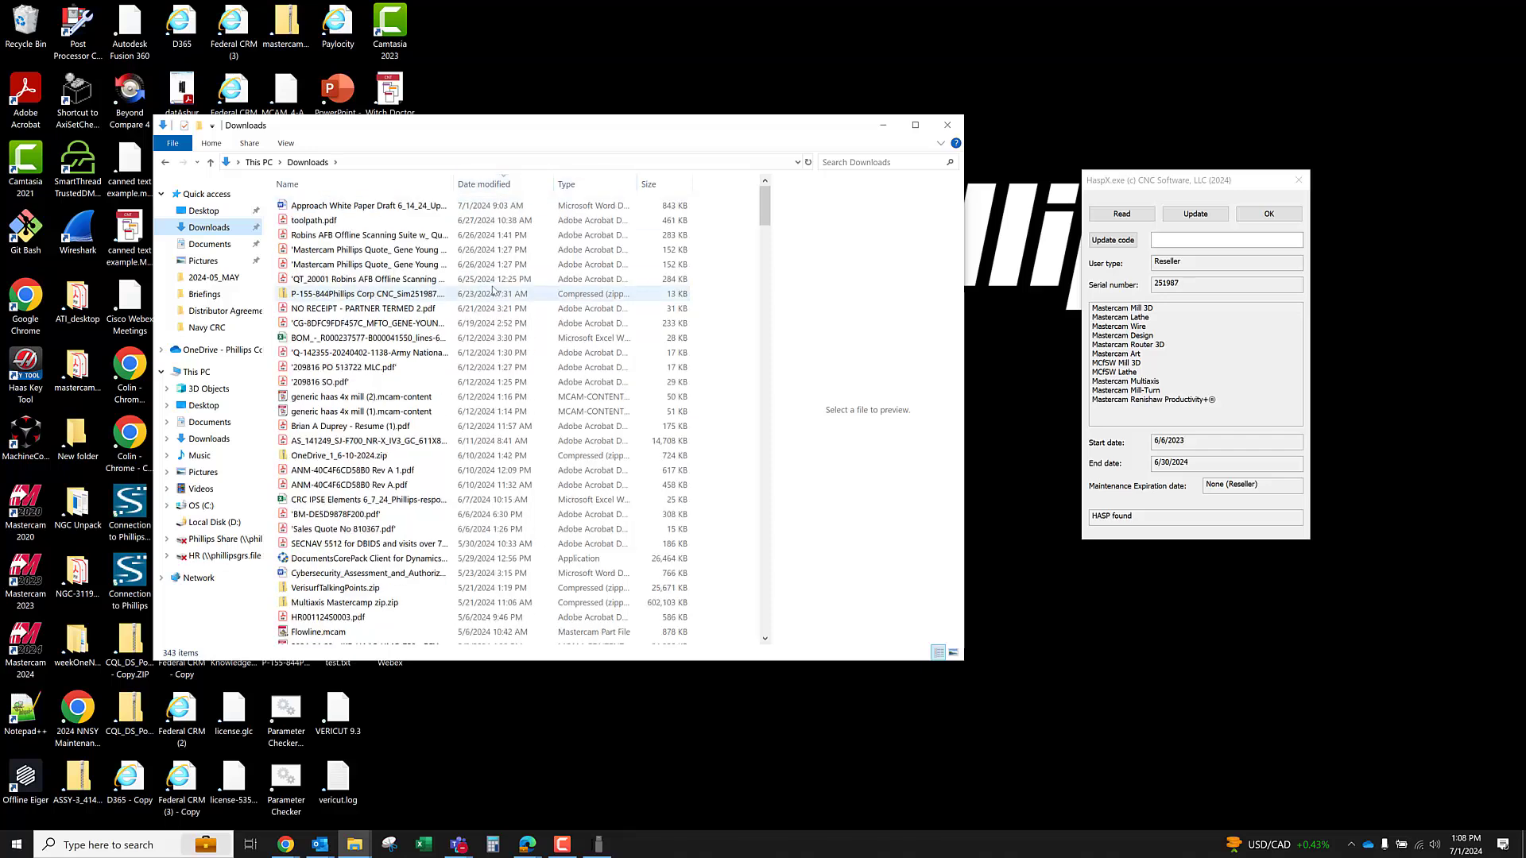
# Open the downloaded Phillips Corp CNC Sim zip archive in 7-Zip and shrink its window so that HaspX stays visible
pyautogui.click(380, 295)
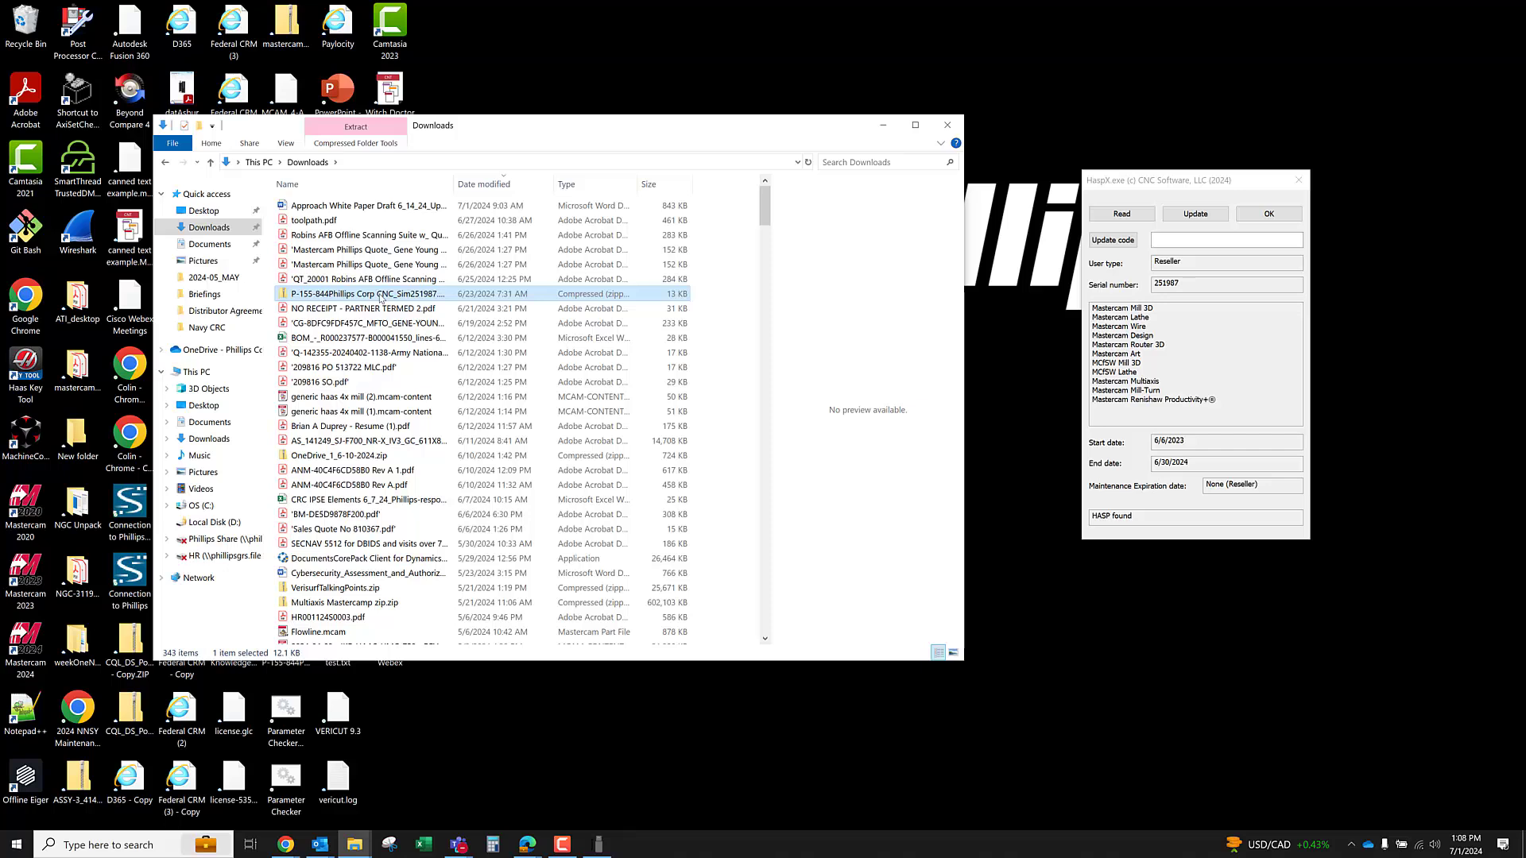
pyautogui.rightClick(380, 297)
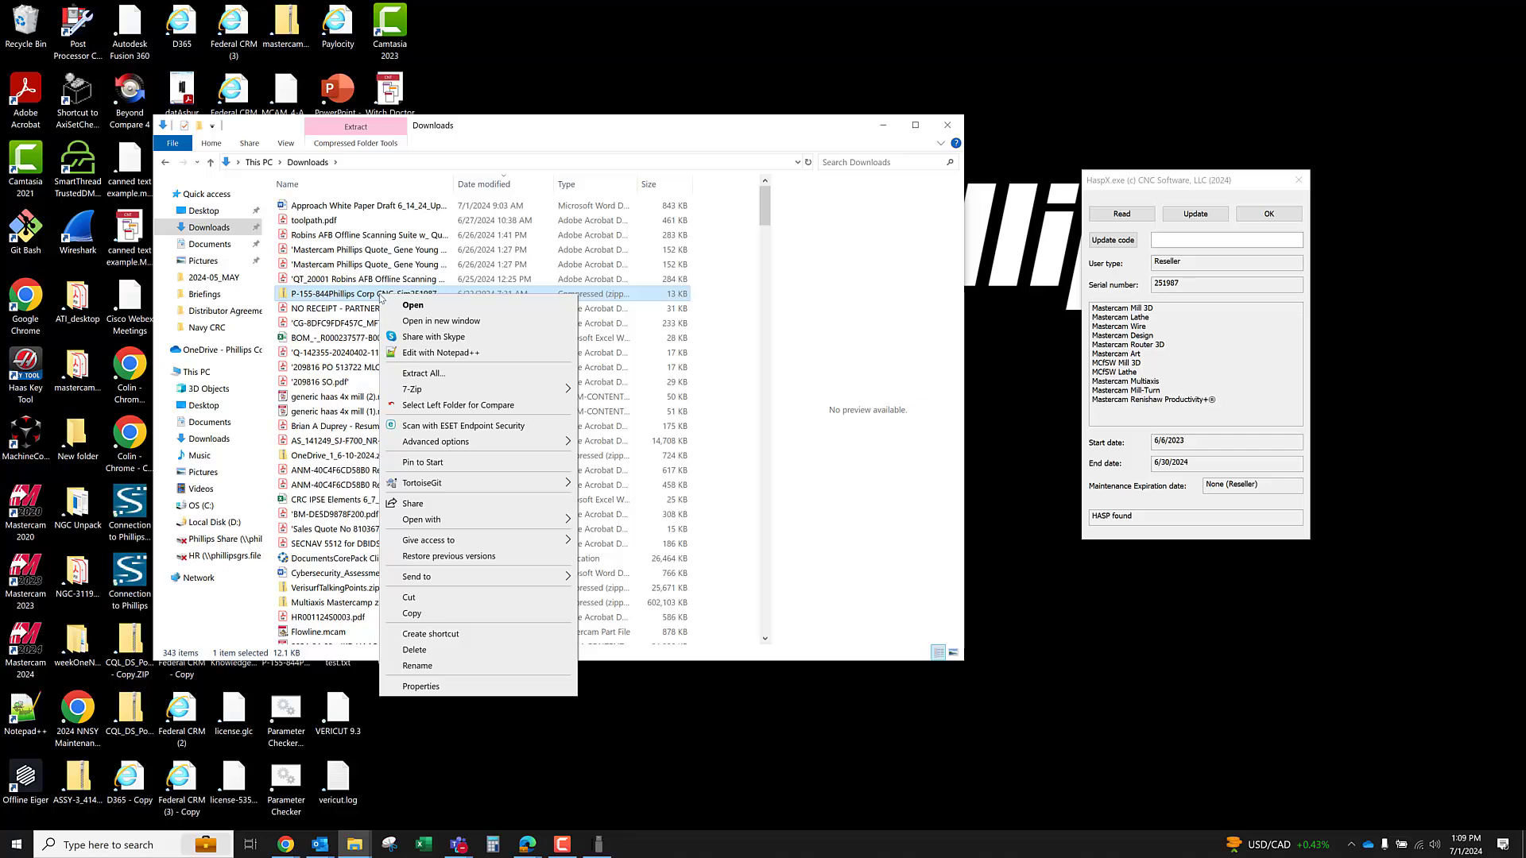
pyautogui.moveTo(452, 395)
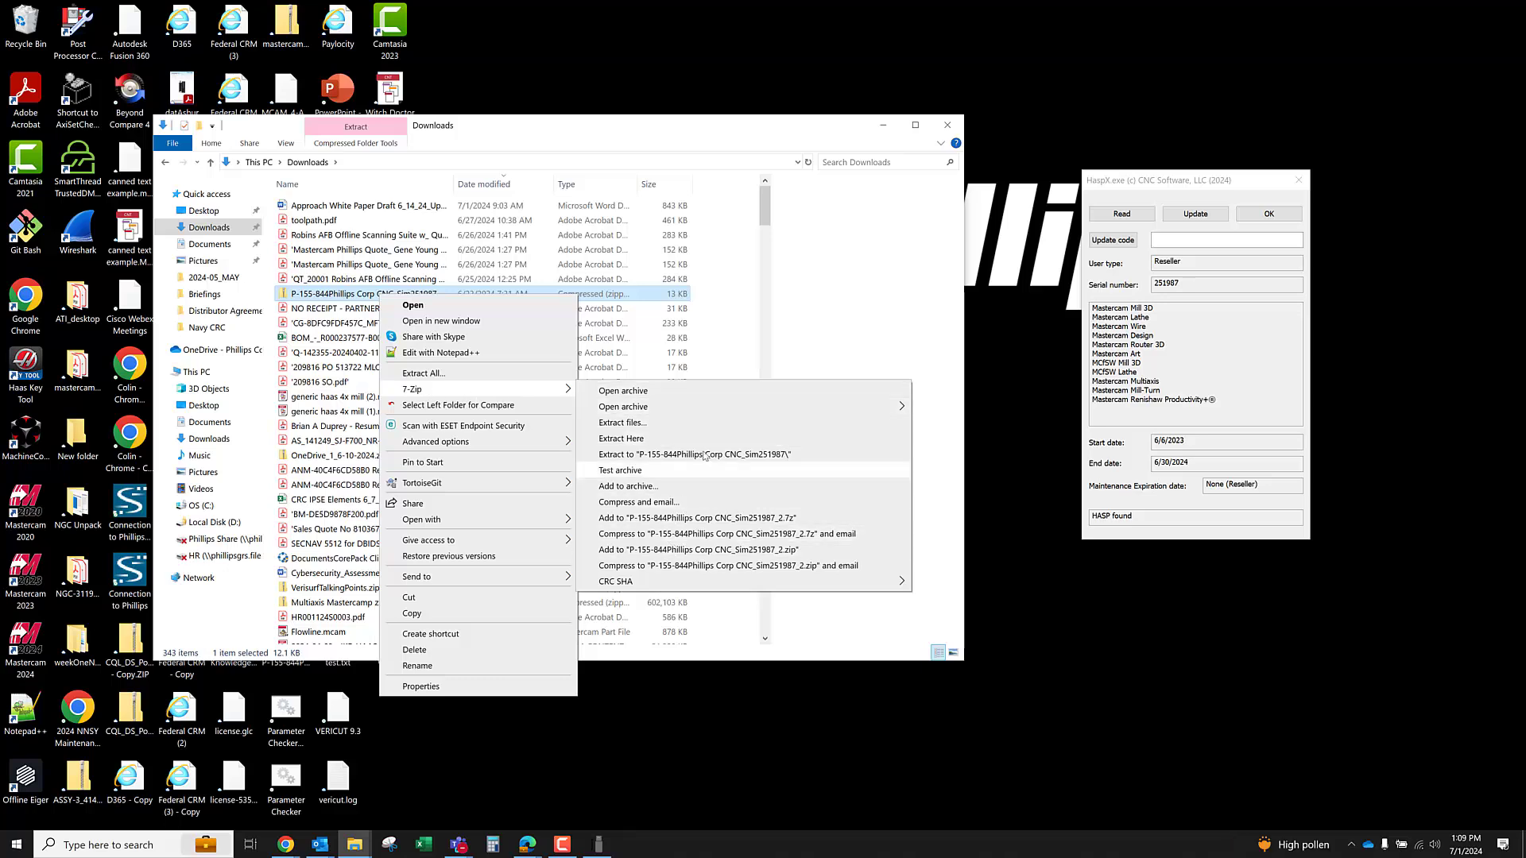
pyautogui.click(623, 391)
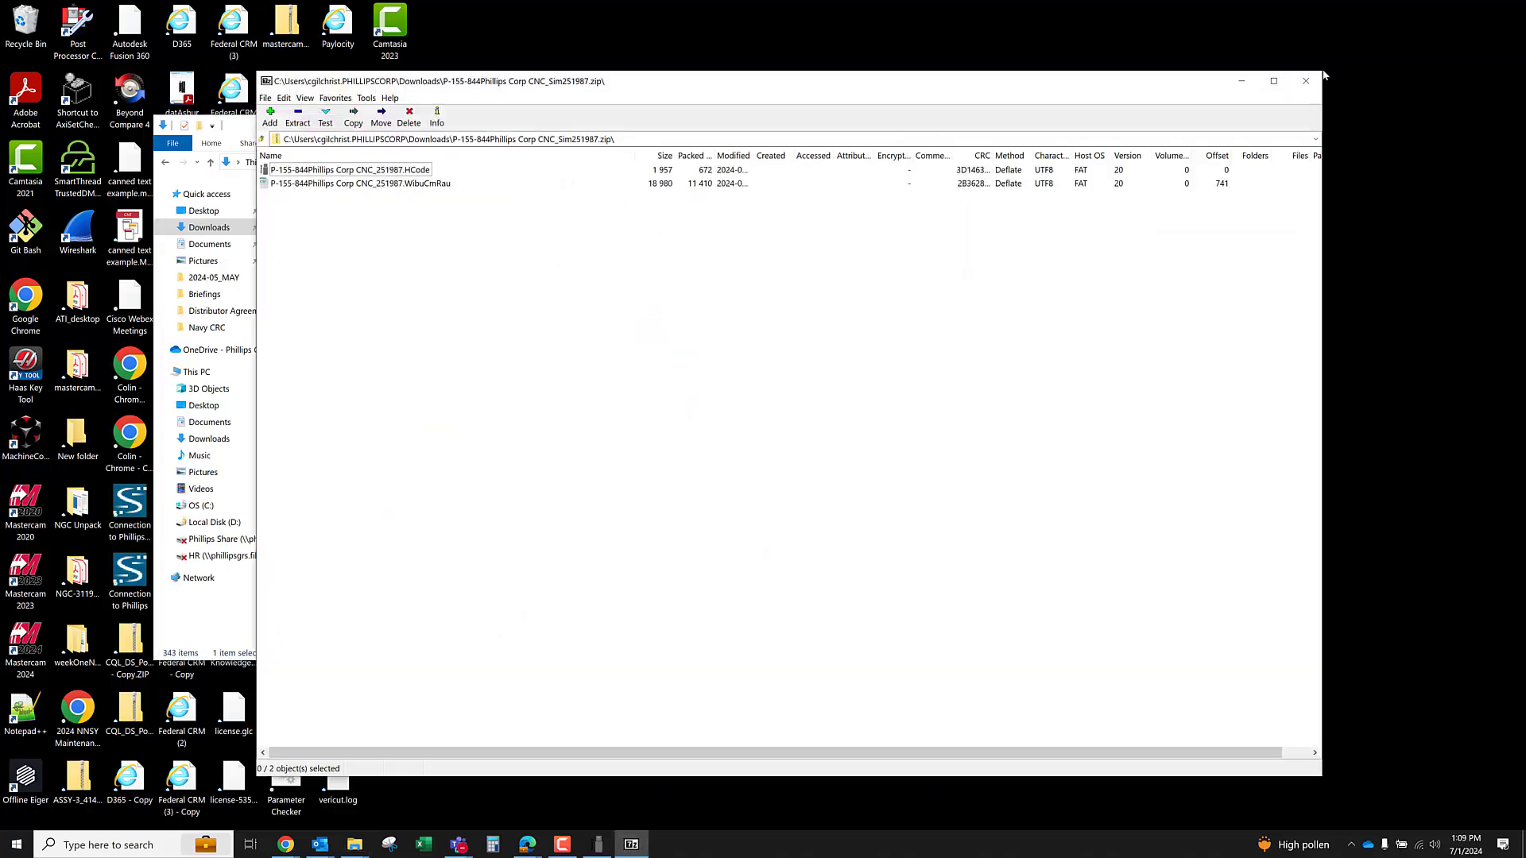
pyautogui.moveTo(1324, 70); pyautogui.dragTo(996, 177)
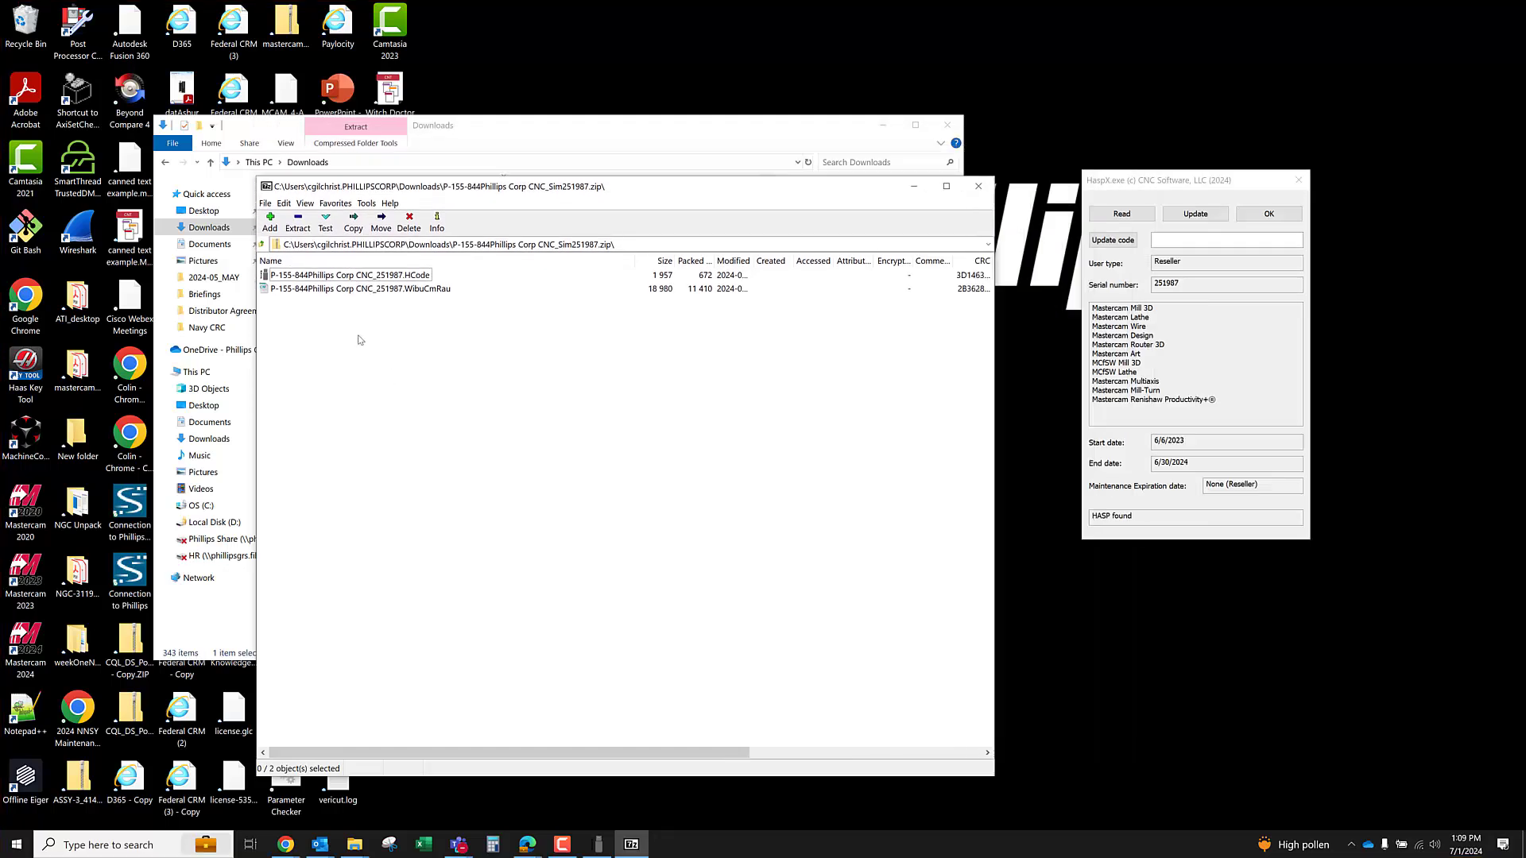
# Examine the HCode and WibuCmRau files in the archive and the tools listed in the Mastercam Licensing Utilities folder
pyautogui.click(328, 278)
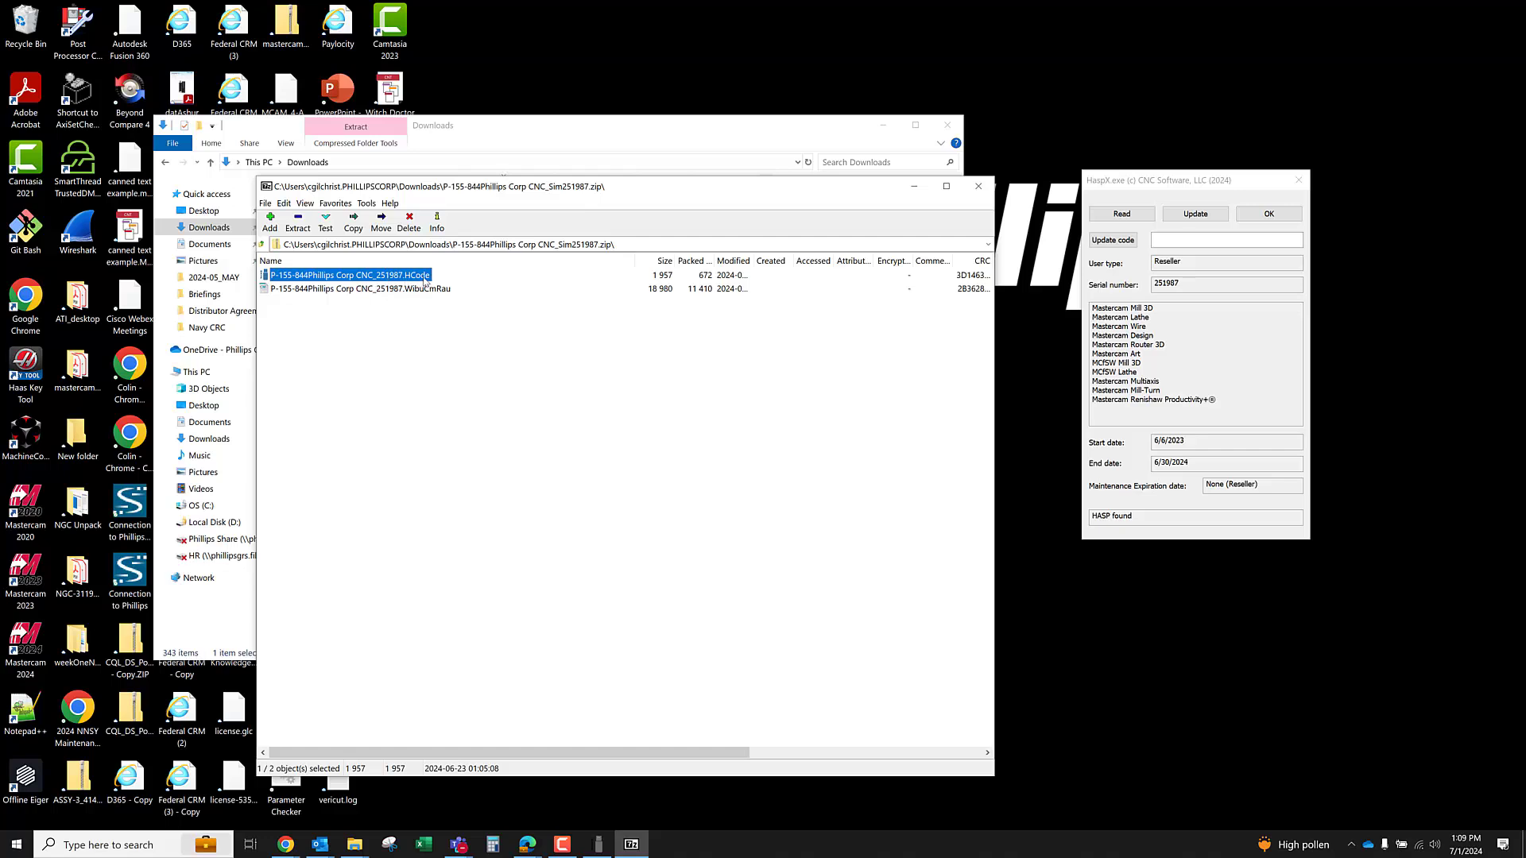
pyautogui.click(441, 358)
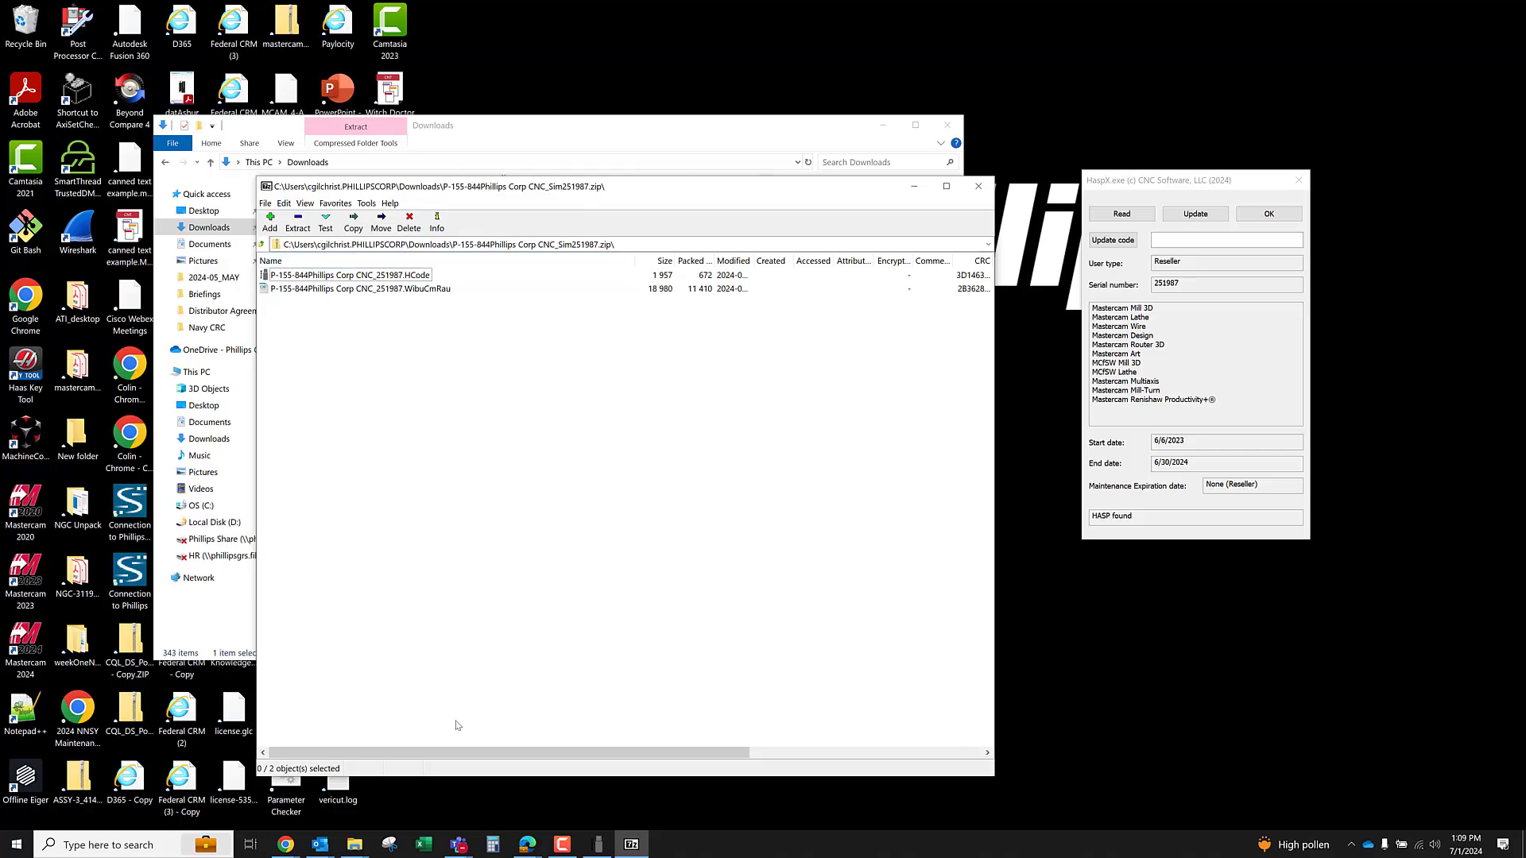
pyautogui.click(12, 845)
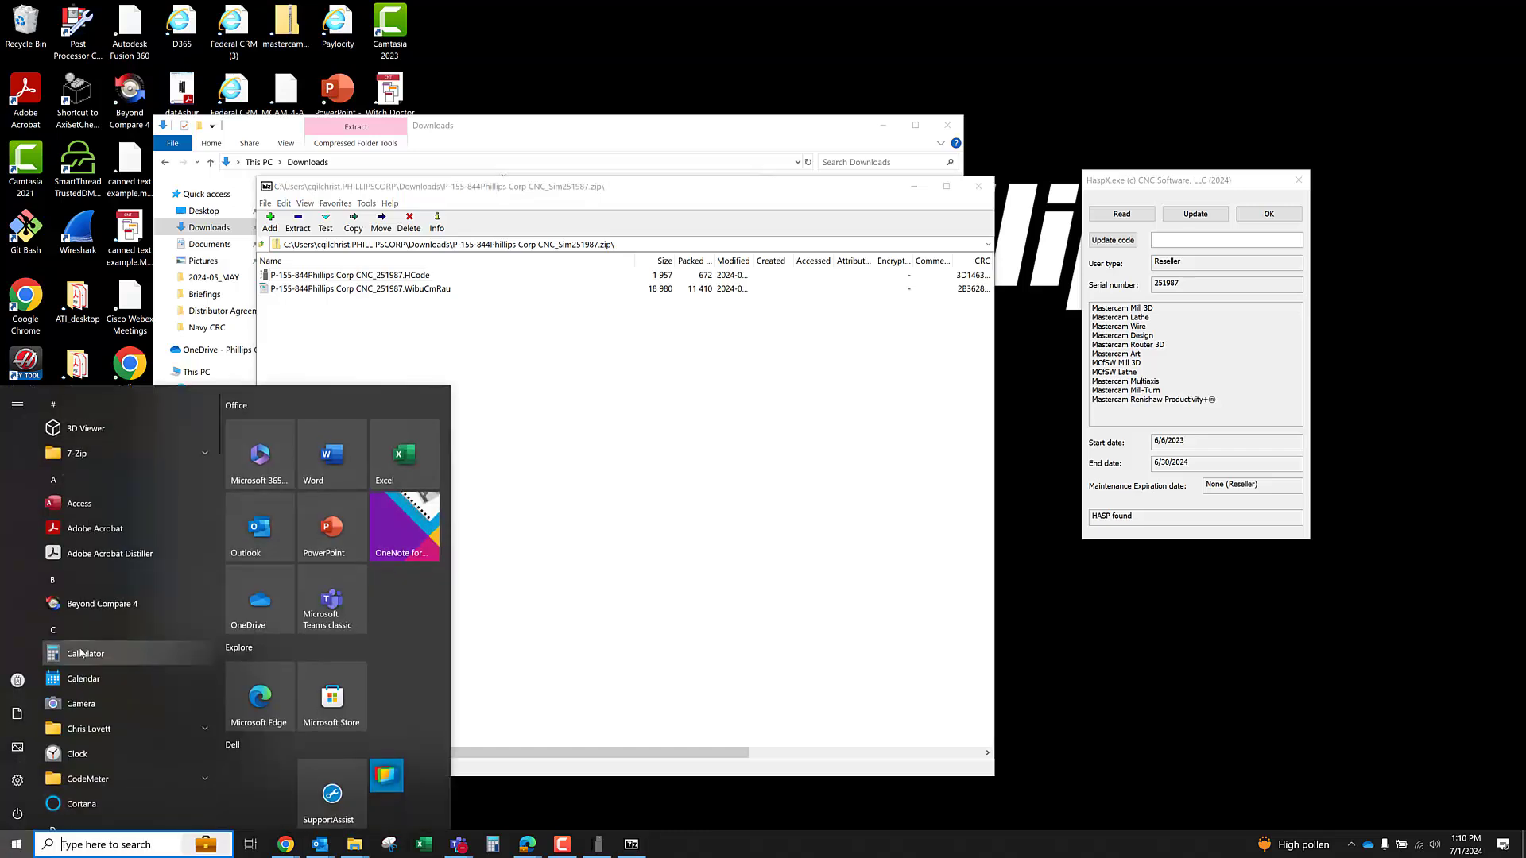
pyautogui.scroll(-3, 107, 632)
pyautogui.scroll(-12, 108, 632)
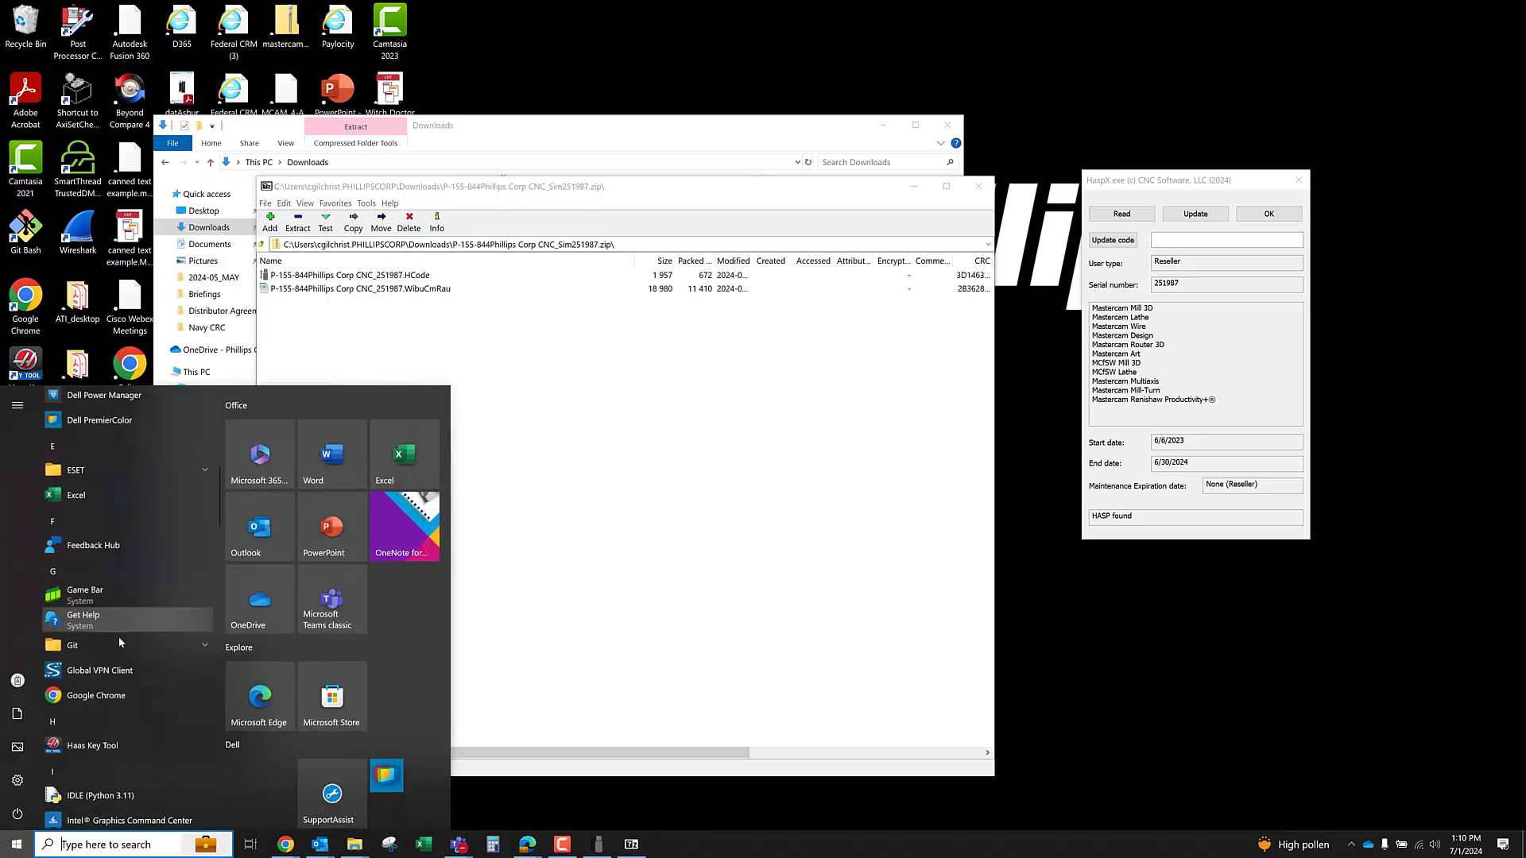
pyautogui.click(130, 593)
pyautogui.scroll(-2, 162, 550)
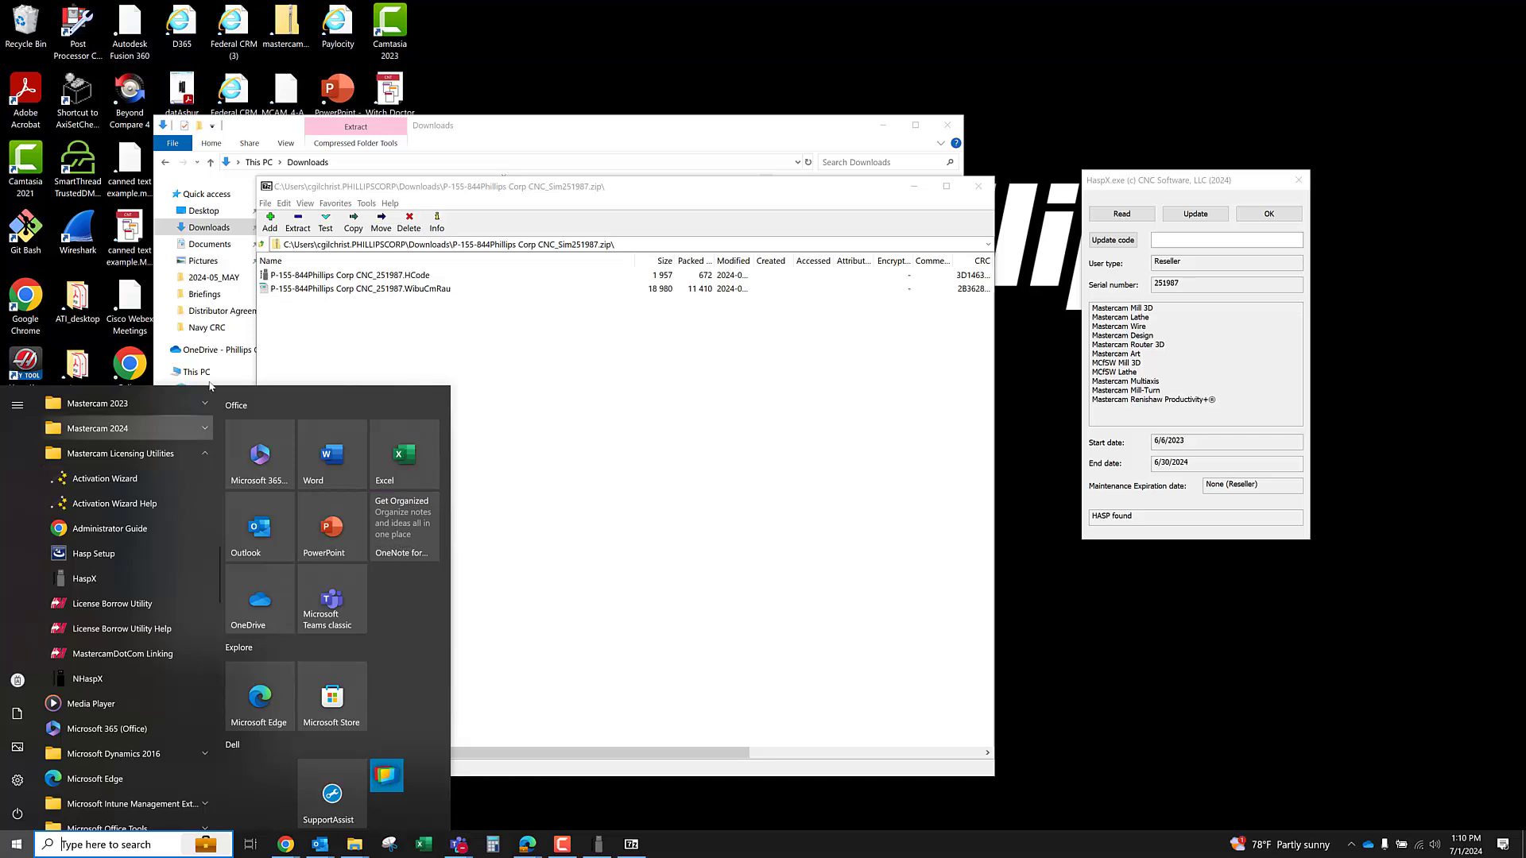
pyautogui.click(417, 318)
pyautogui.click(413, 289)
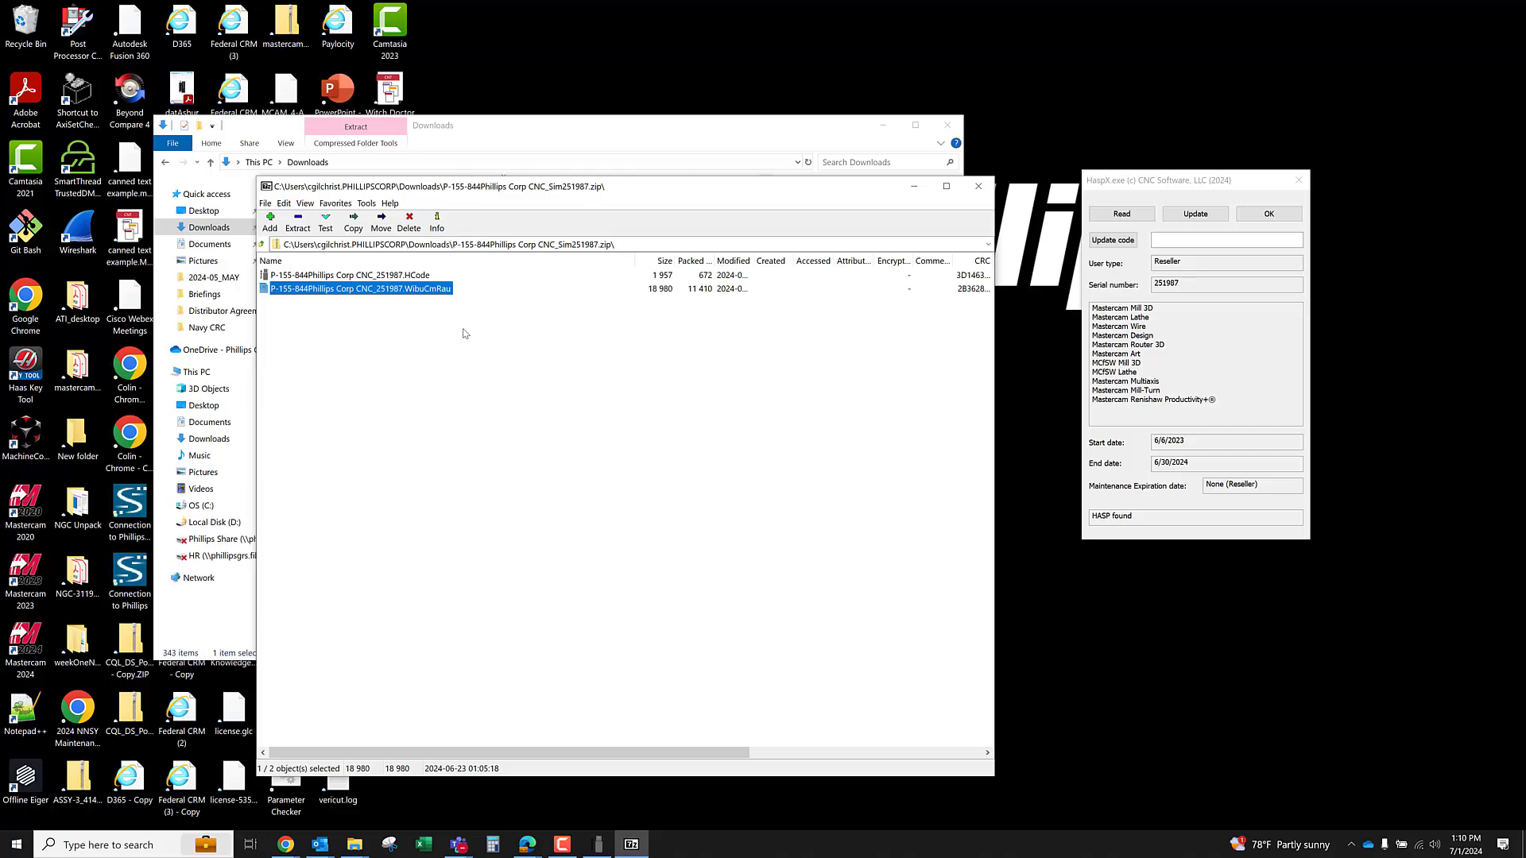
pyautogui.click(433, 312)
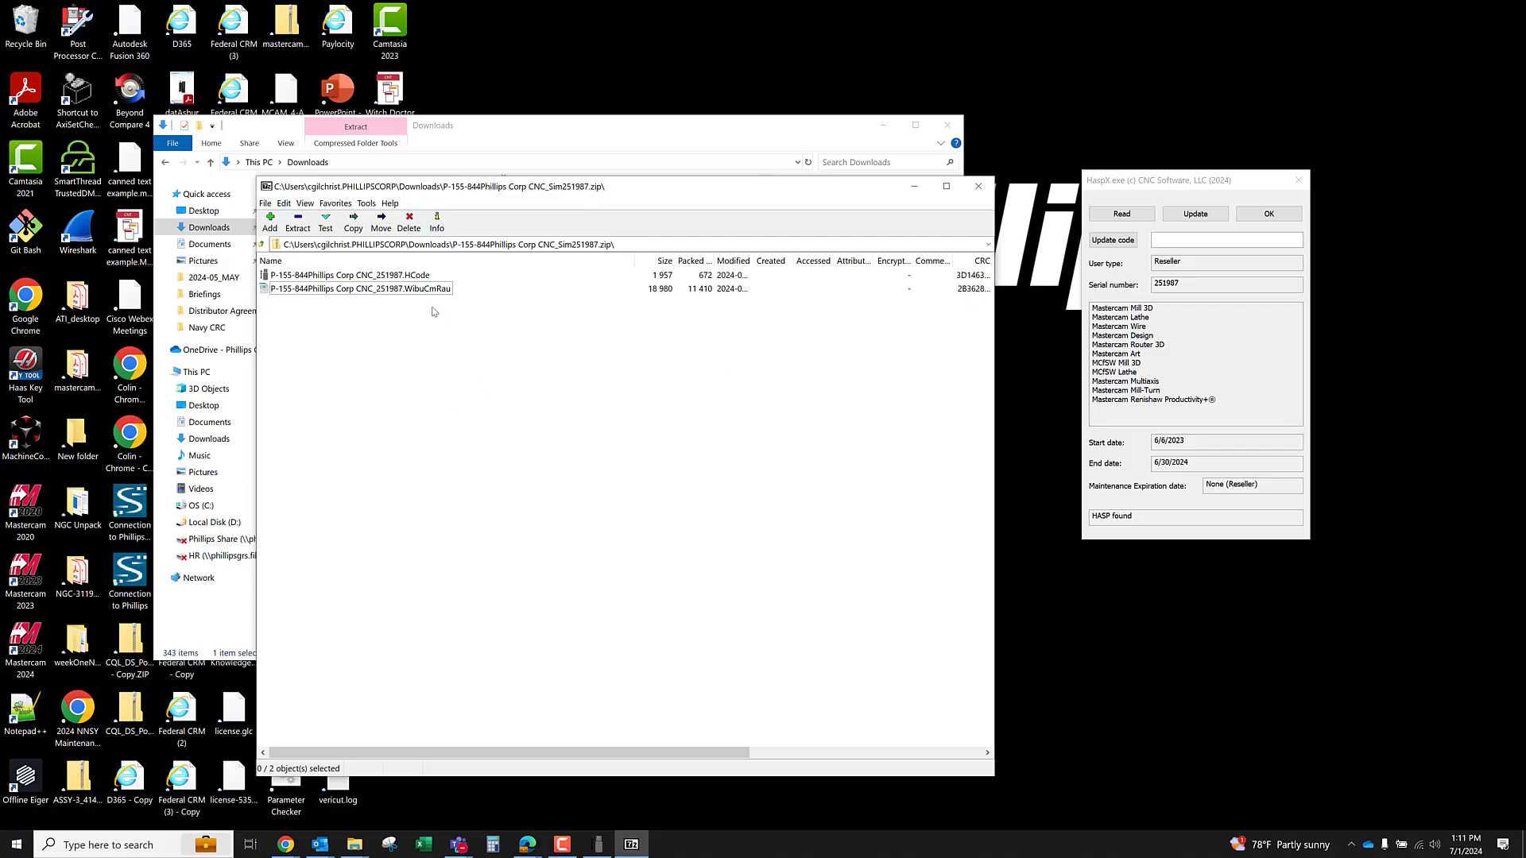
pyautogui.click(424, 292)
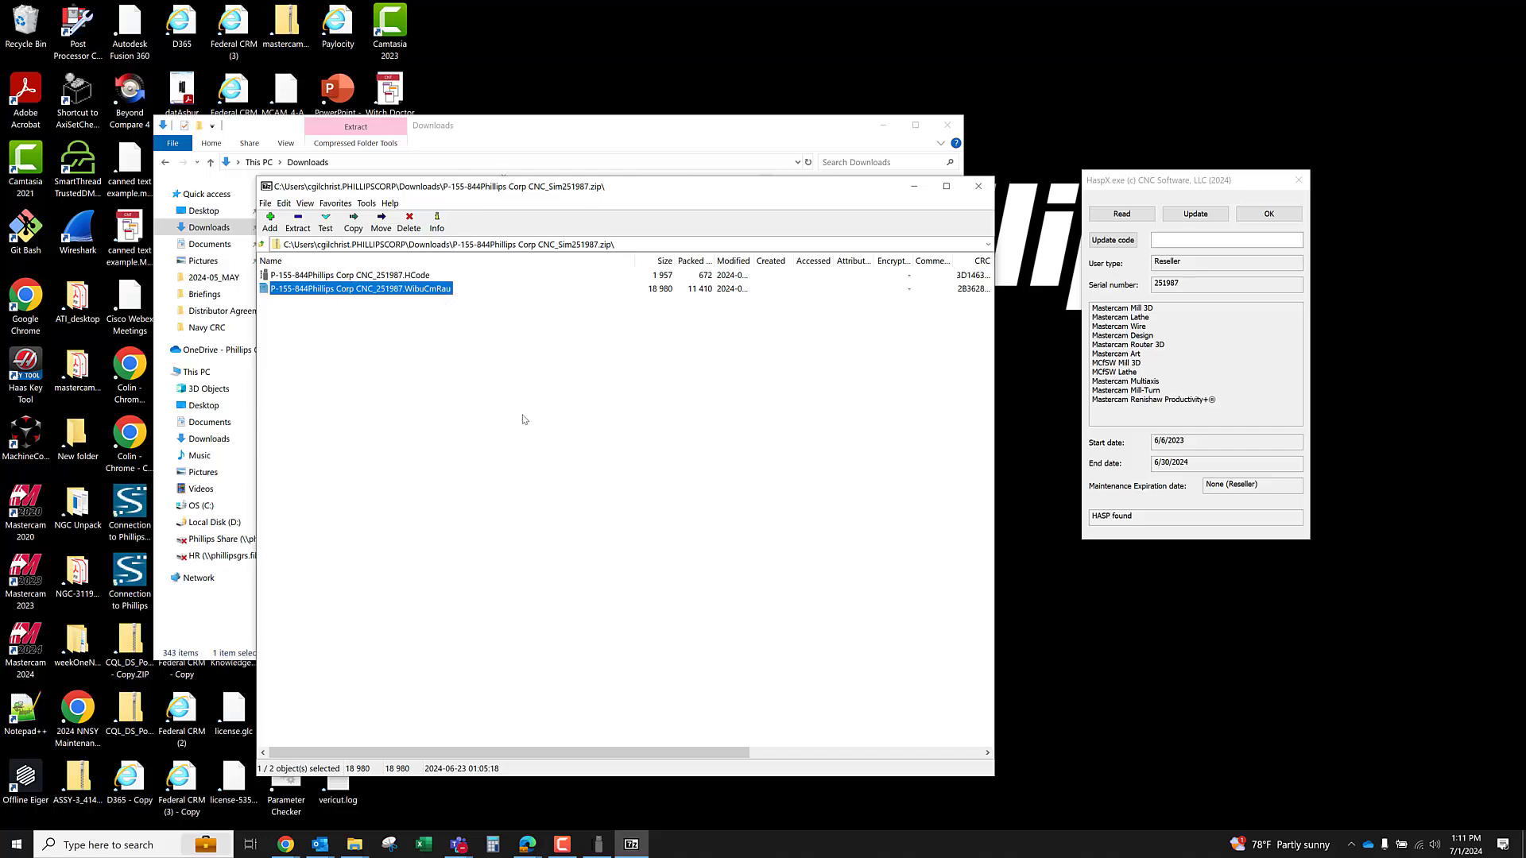
# Extract both the HCode and WibuCmRau files from the Phillips Corp CNC Sim archive to C:\Installs\MCAM2024
pyautogui.moveTo(388, 187); pyautogui.dragTo(441, 177)
pyautogui.click(379, 363)
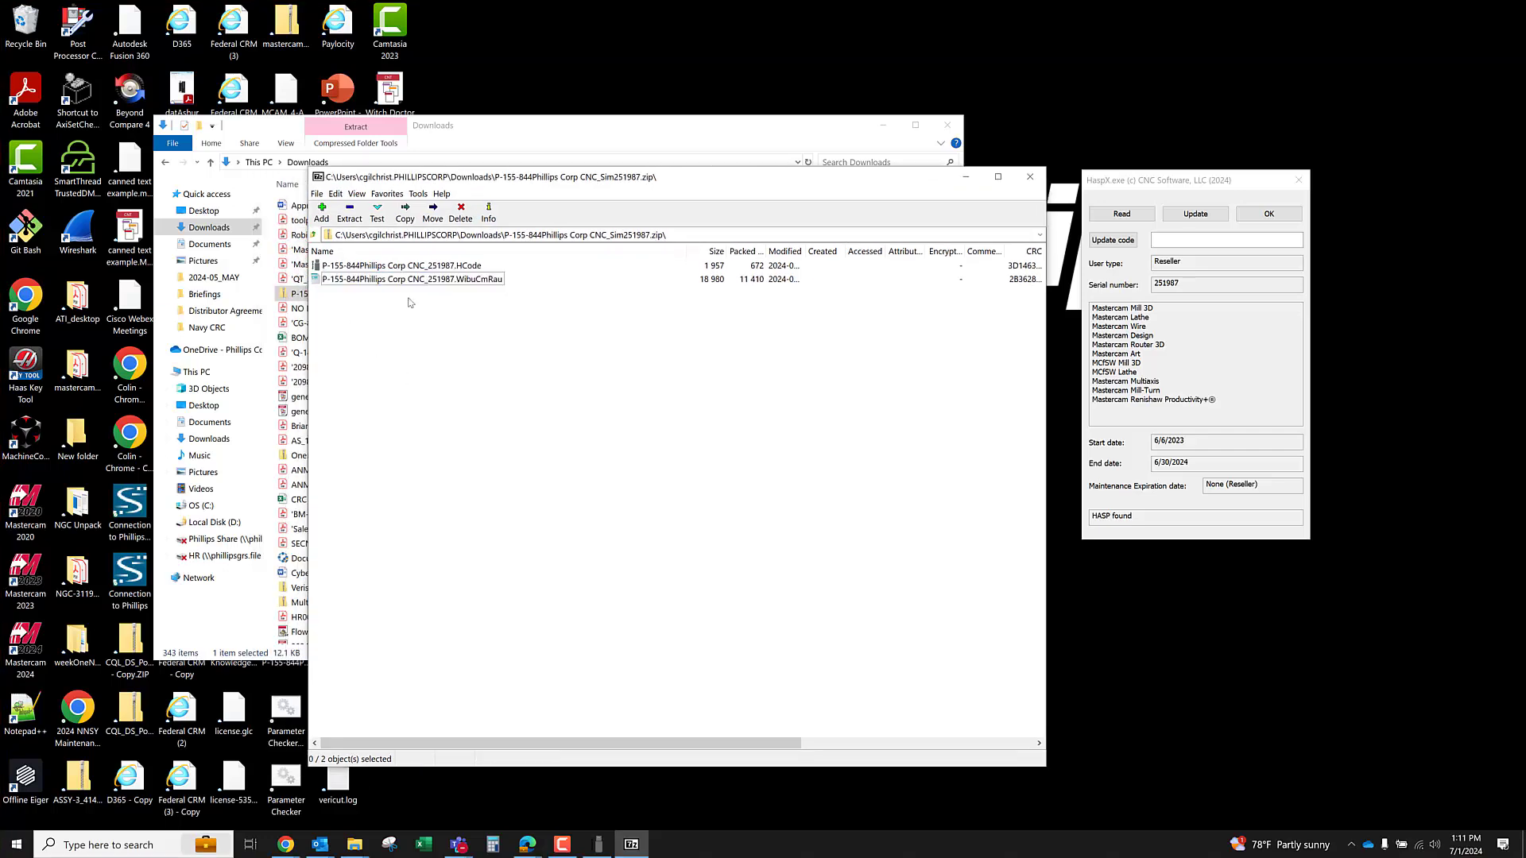
pyautogui.hotkey('ctrl', 'a')
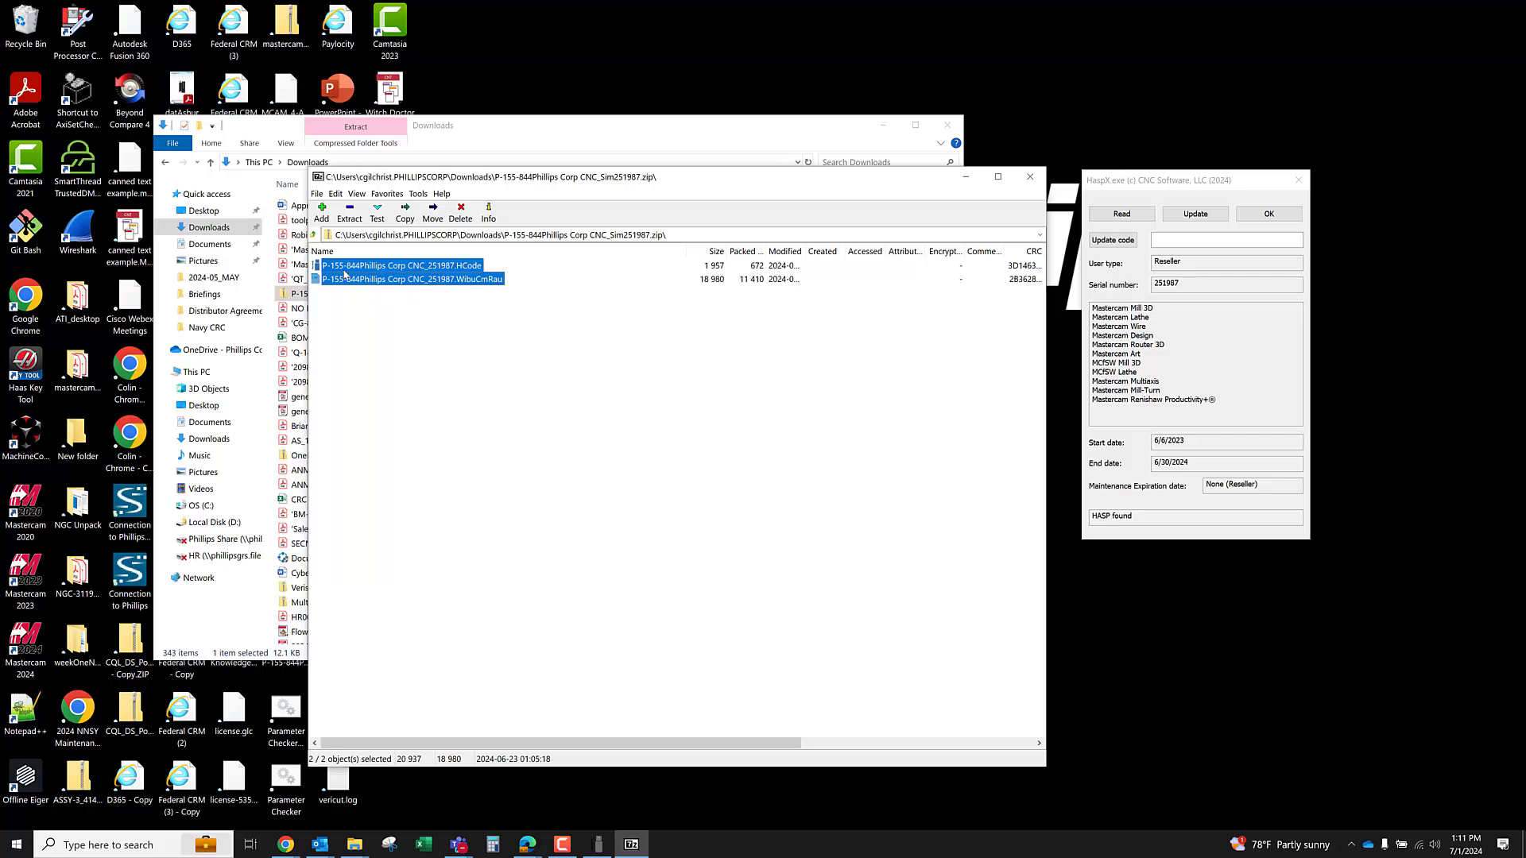
pyautogui.click(349, 213)
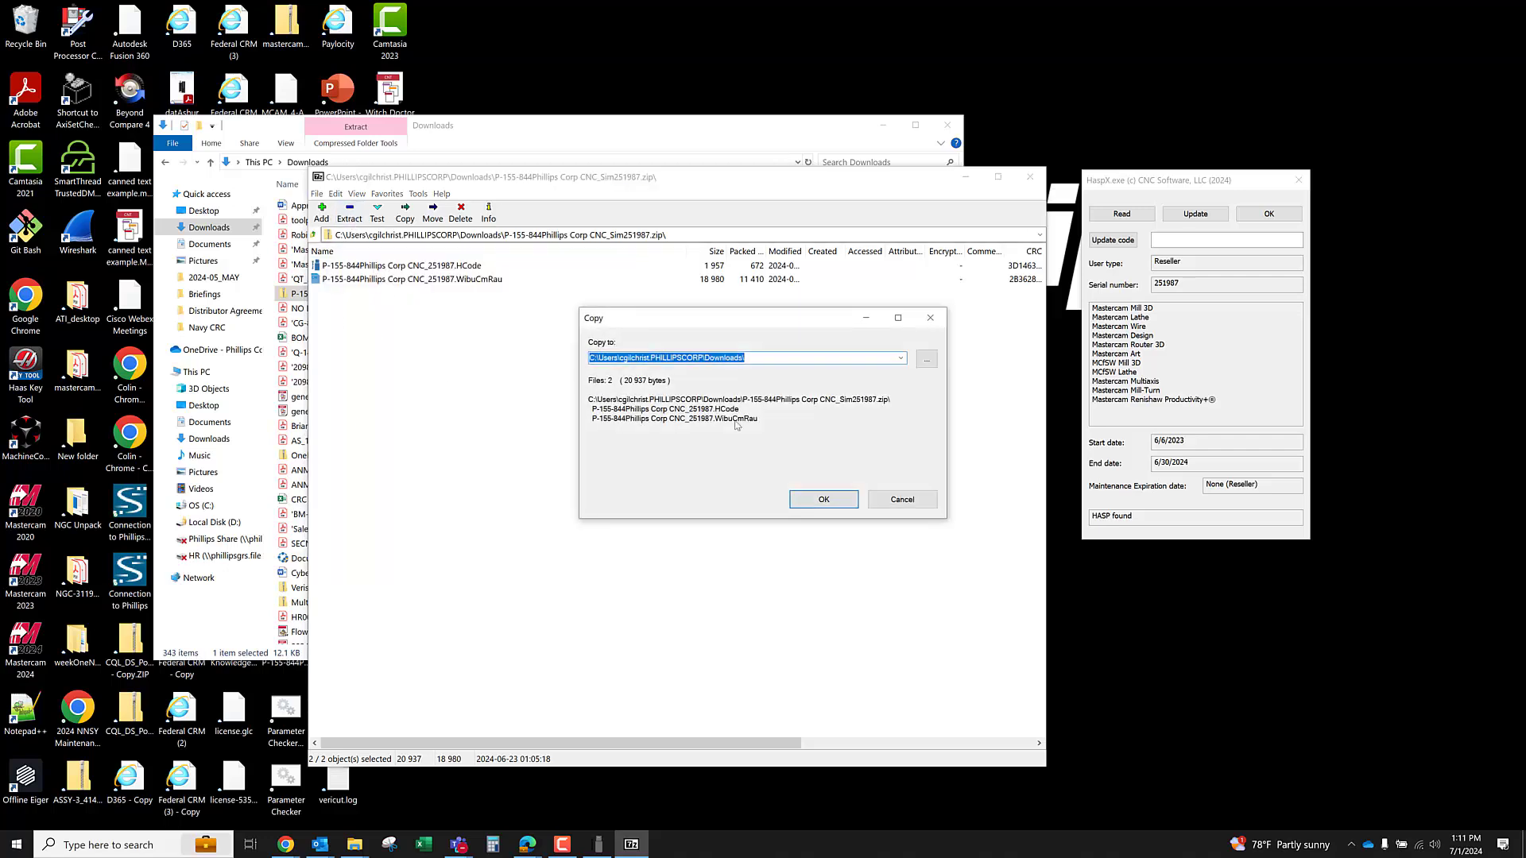
pyautogui.click(927, 360)
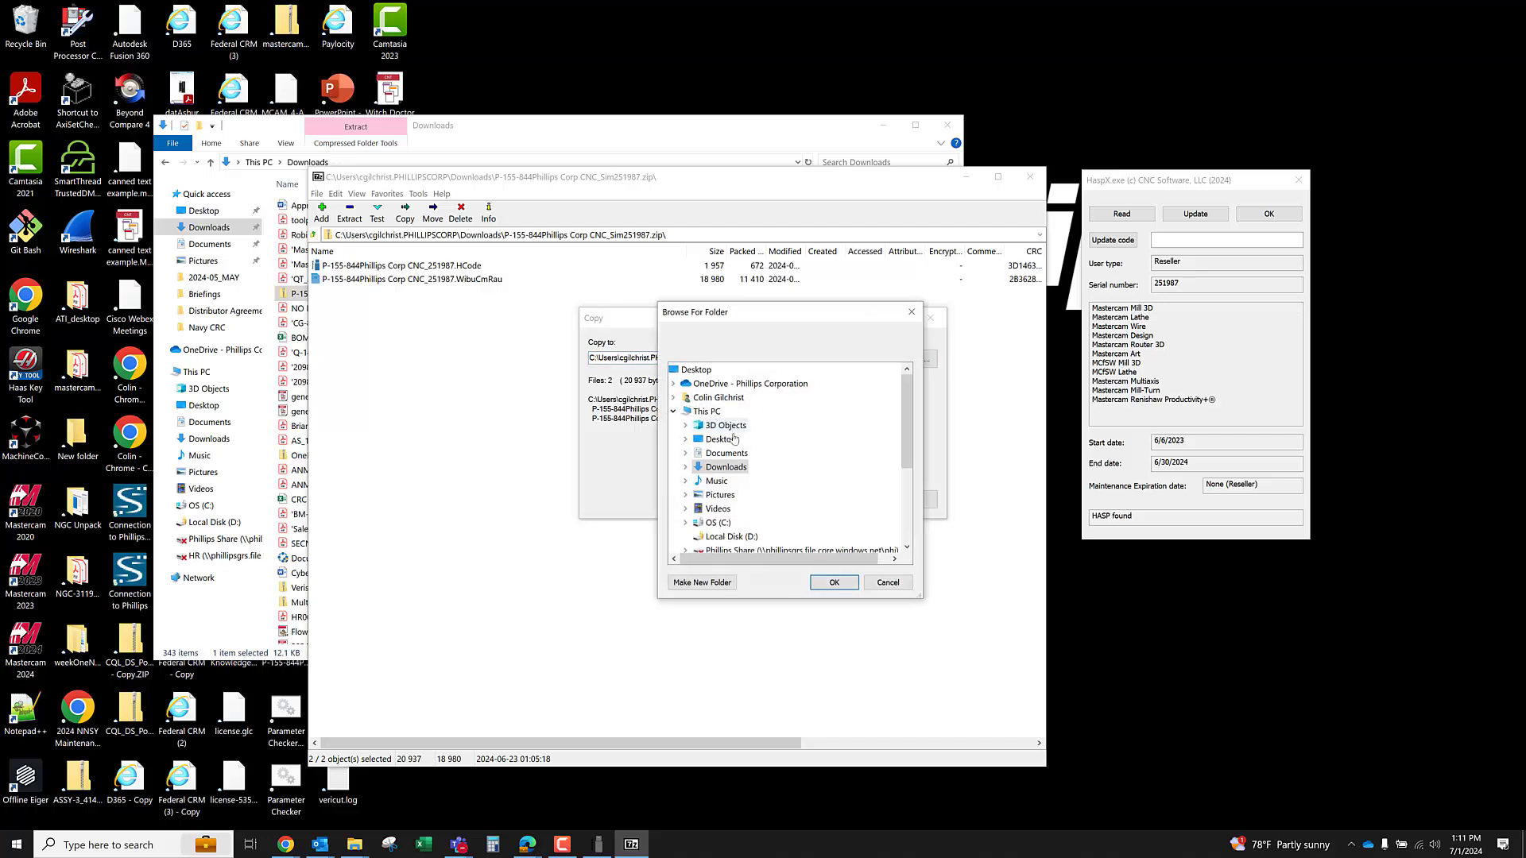
pyautogui.doubleClick(718, 522)
pyautogui.doubleClick(729, 468)
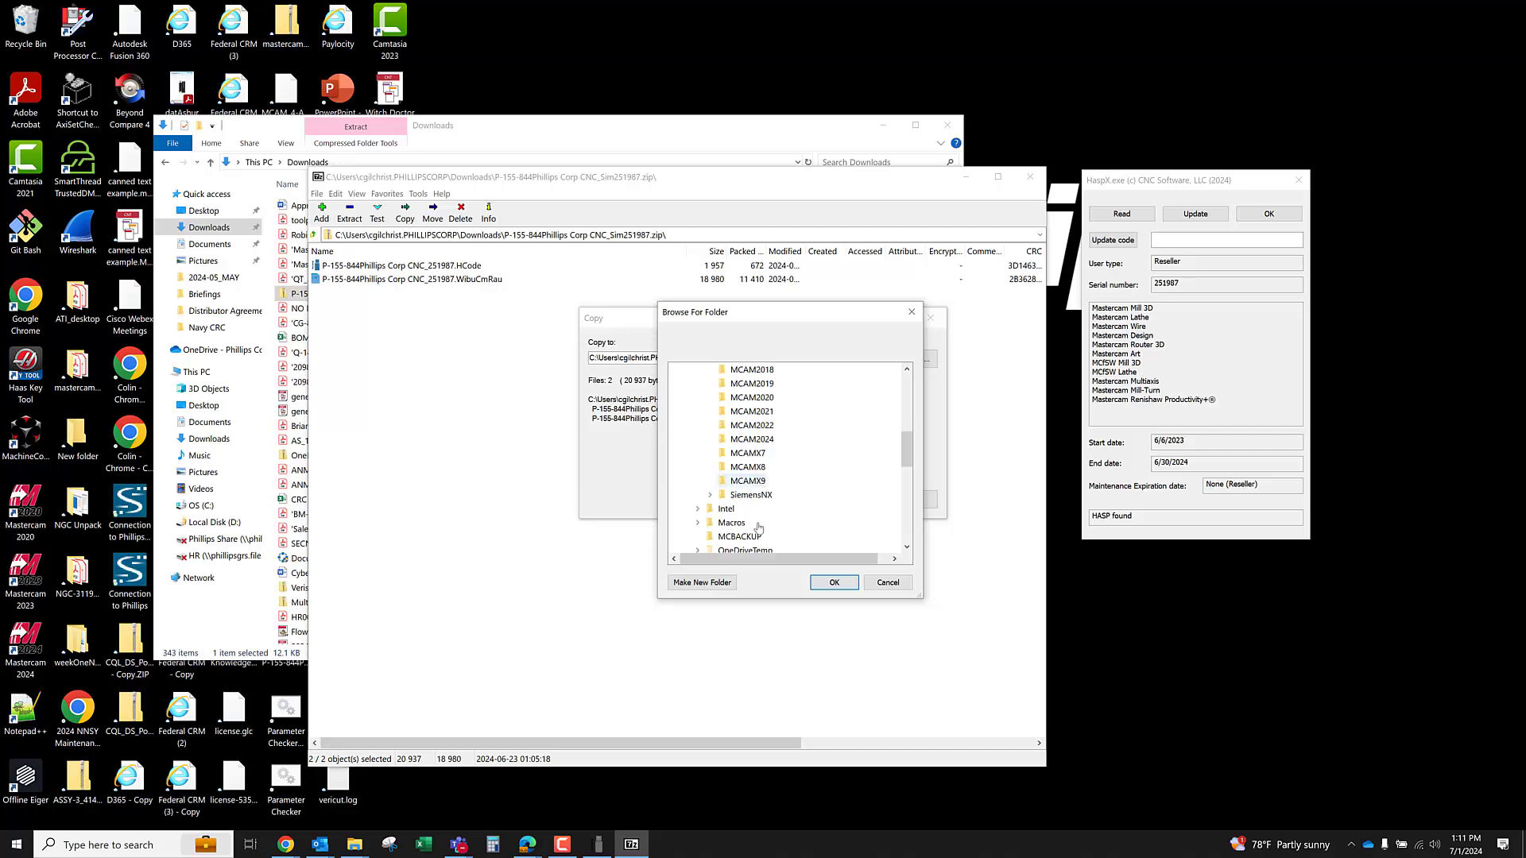
pyautogui.click(698, 369)
pyautogui.scroll(1, 710, 396)
pyautogui.click(699, 398)
pyautogui.click(700, 399)
pyautogui.click(700, 414)
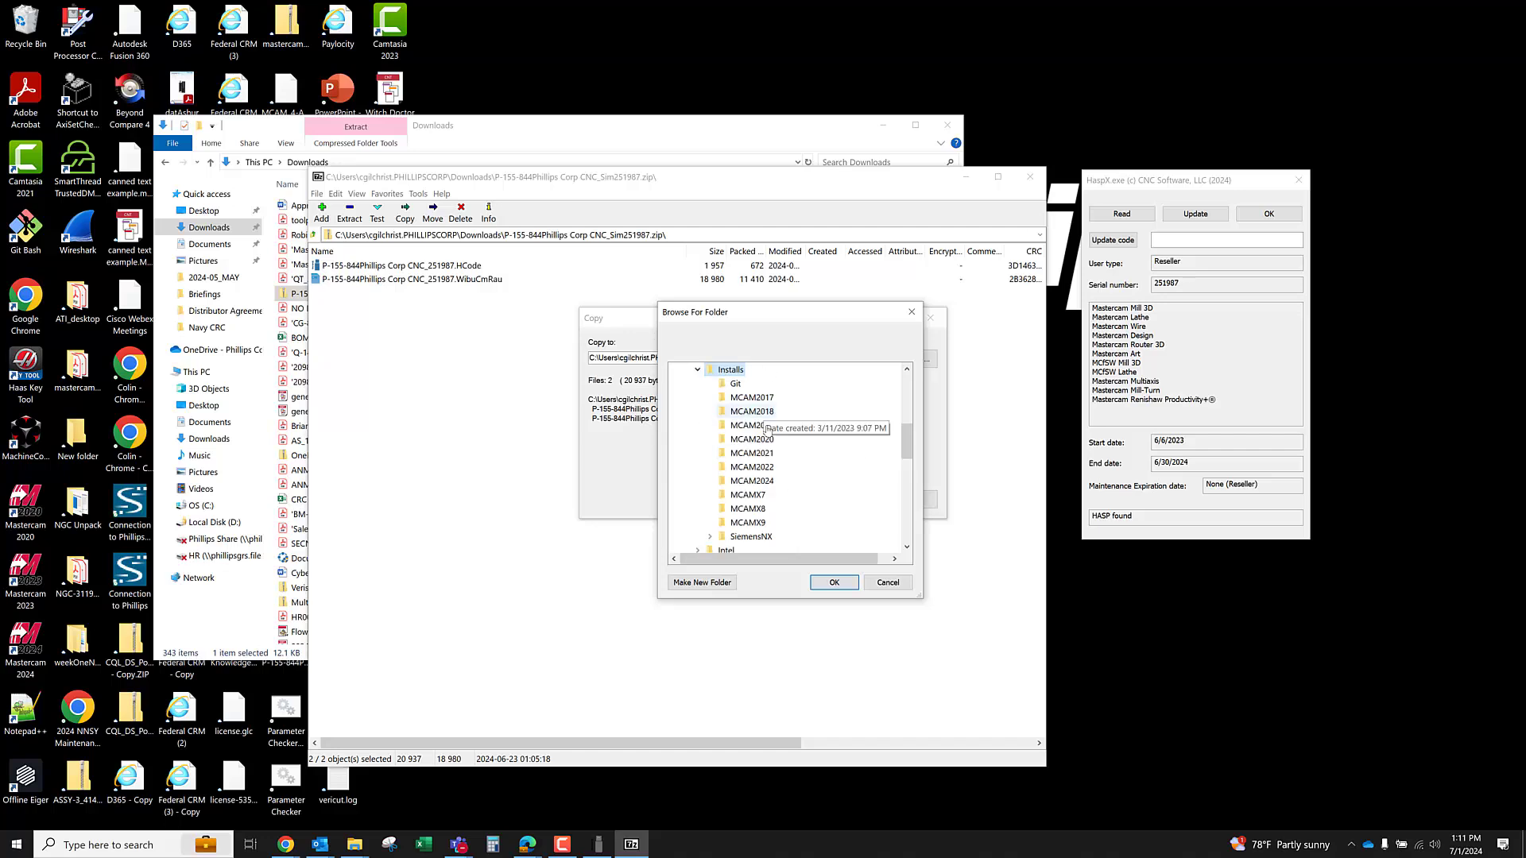
pyautogui.click(768, 481)
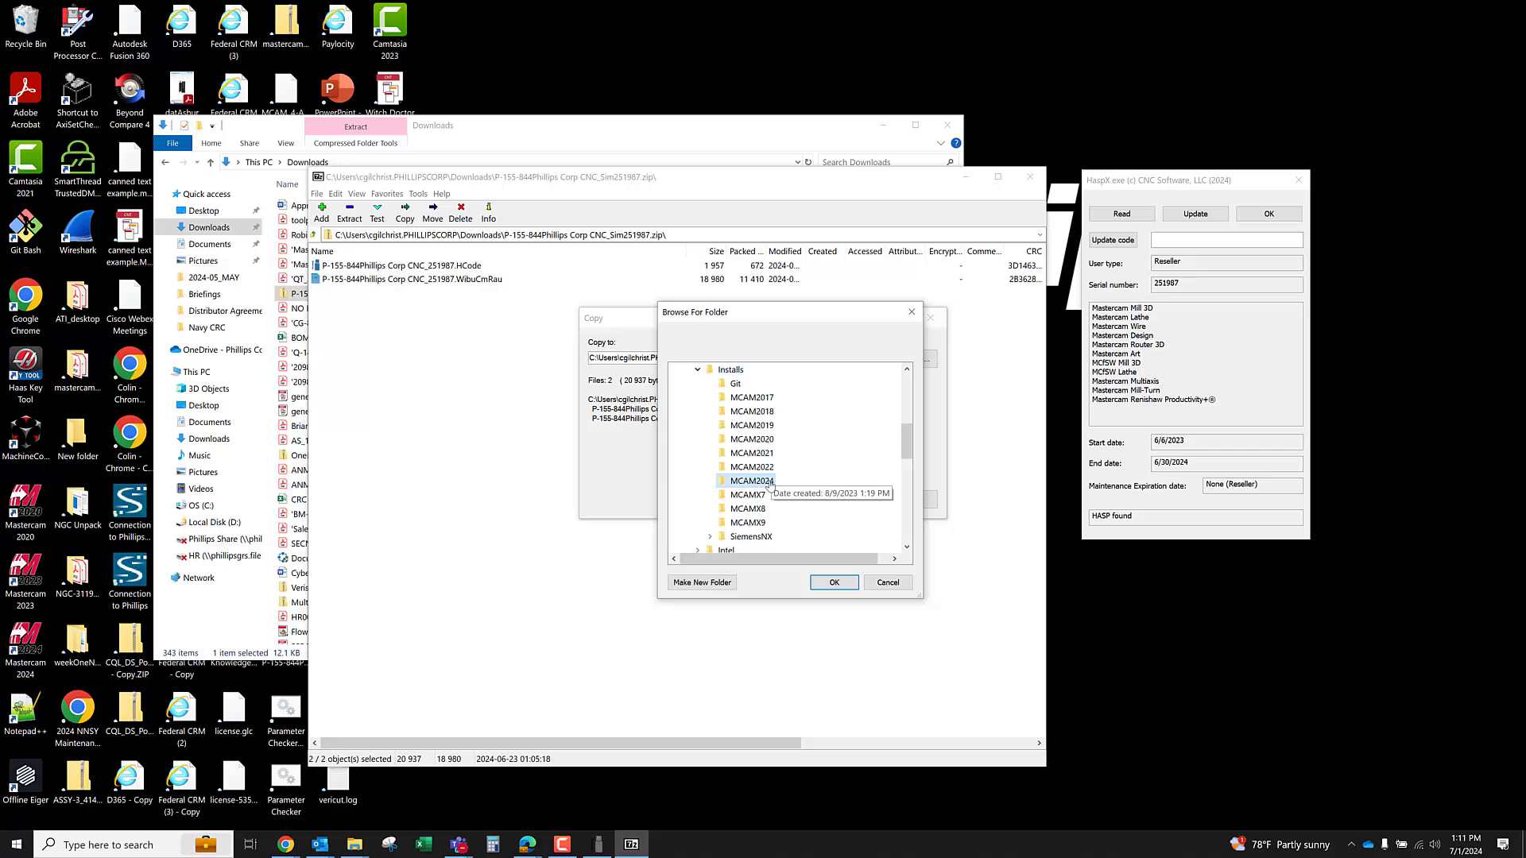
pyautogui.click(844, 583)
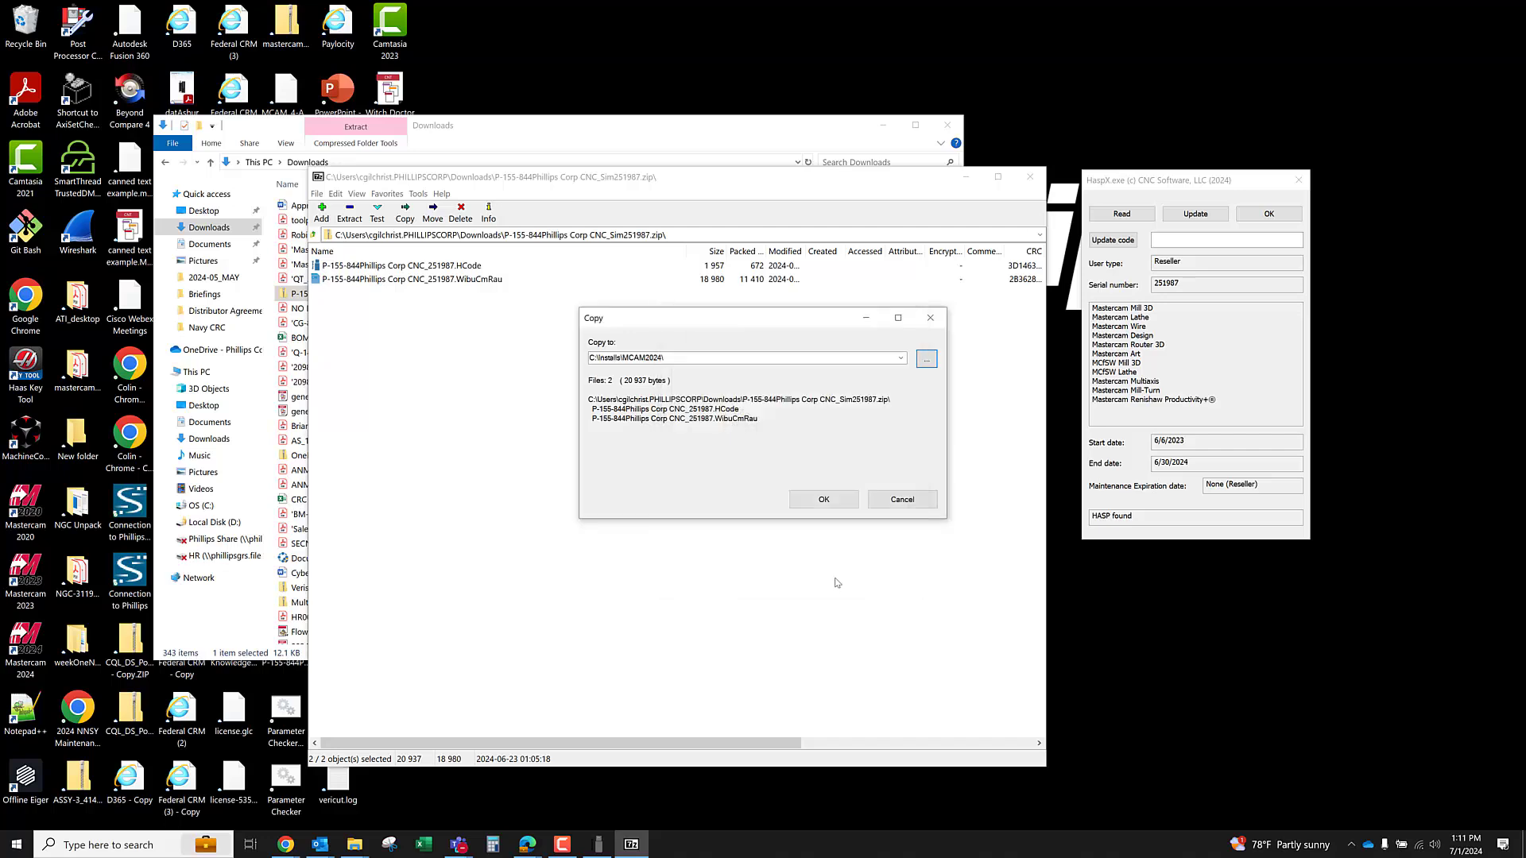
pyautogui.click(823, 499)
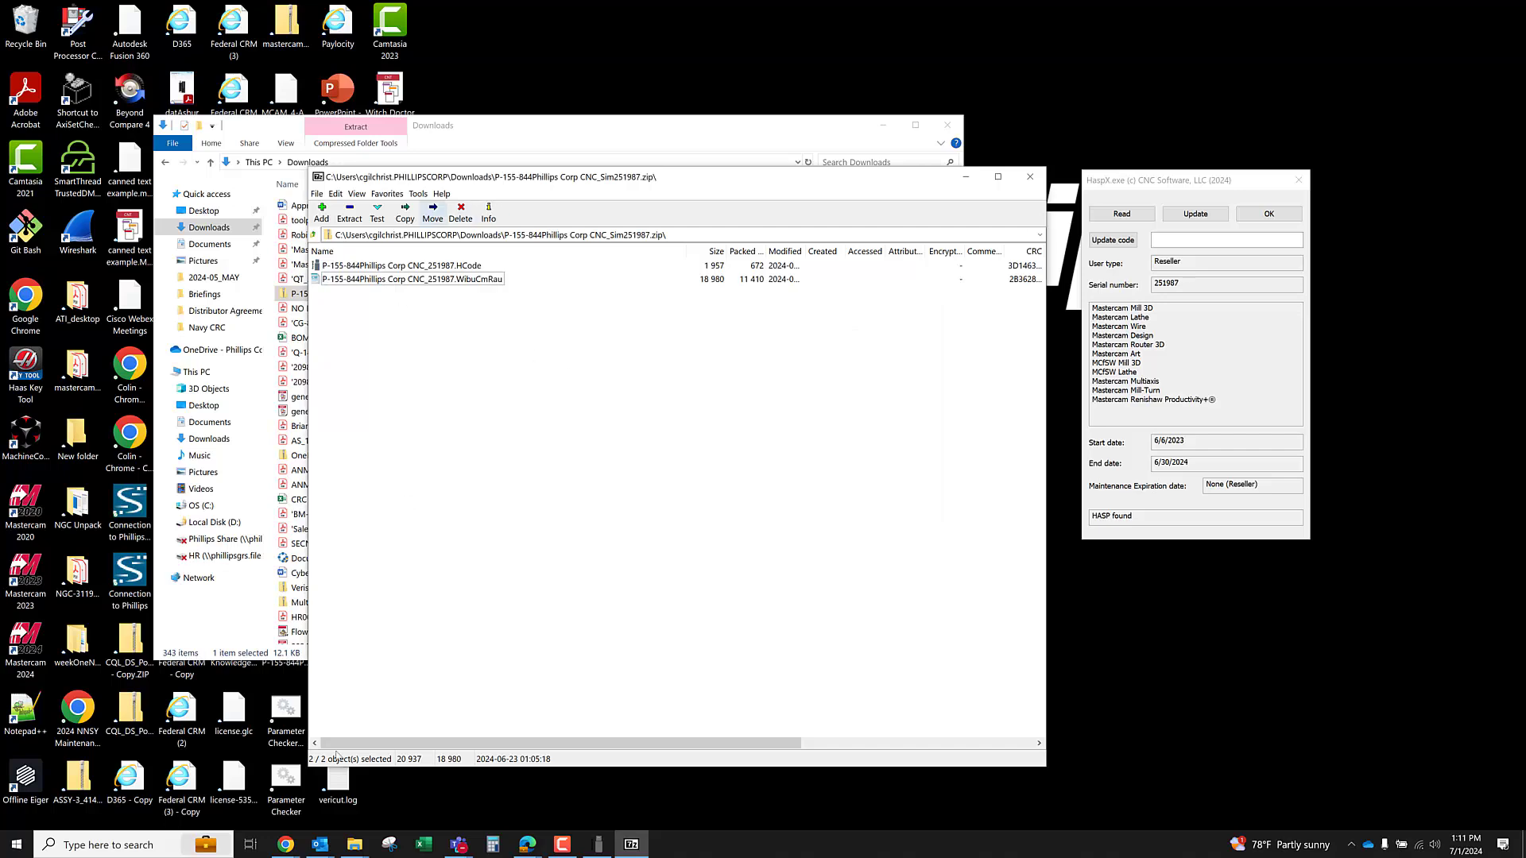
# Switch to HaspX and load the Phillips Corp CNC HCode file from C:\Installs\MCAM2024 as the update code
pyautogui.click(597, 844)
pyautogui.moveTo(1156, 199); pyautogui.dragTo(1057, 182)
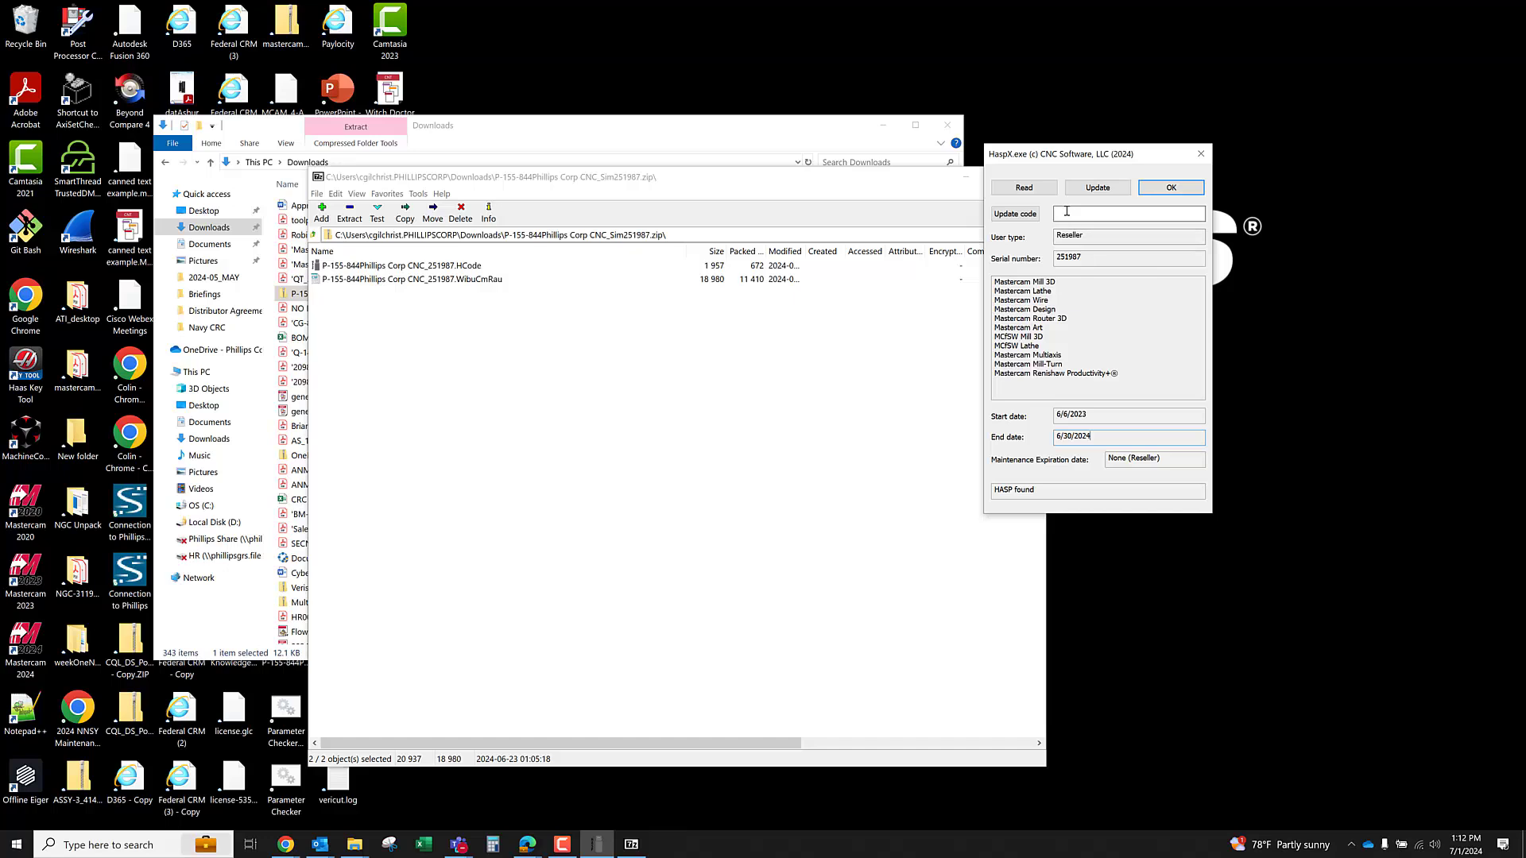
pyautogui.click(1021, 216)
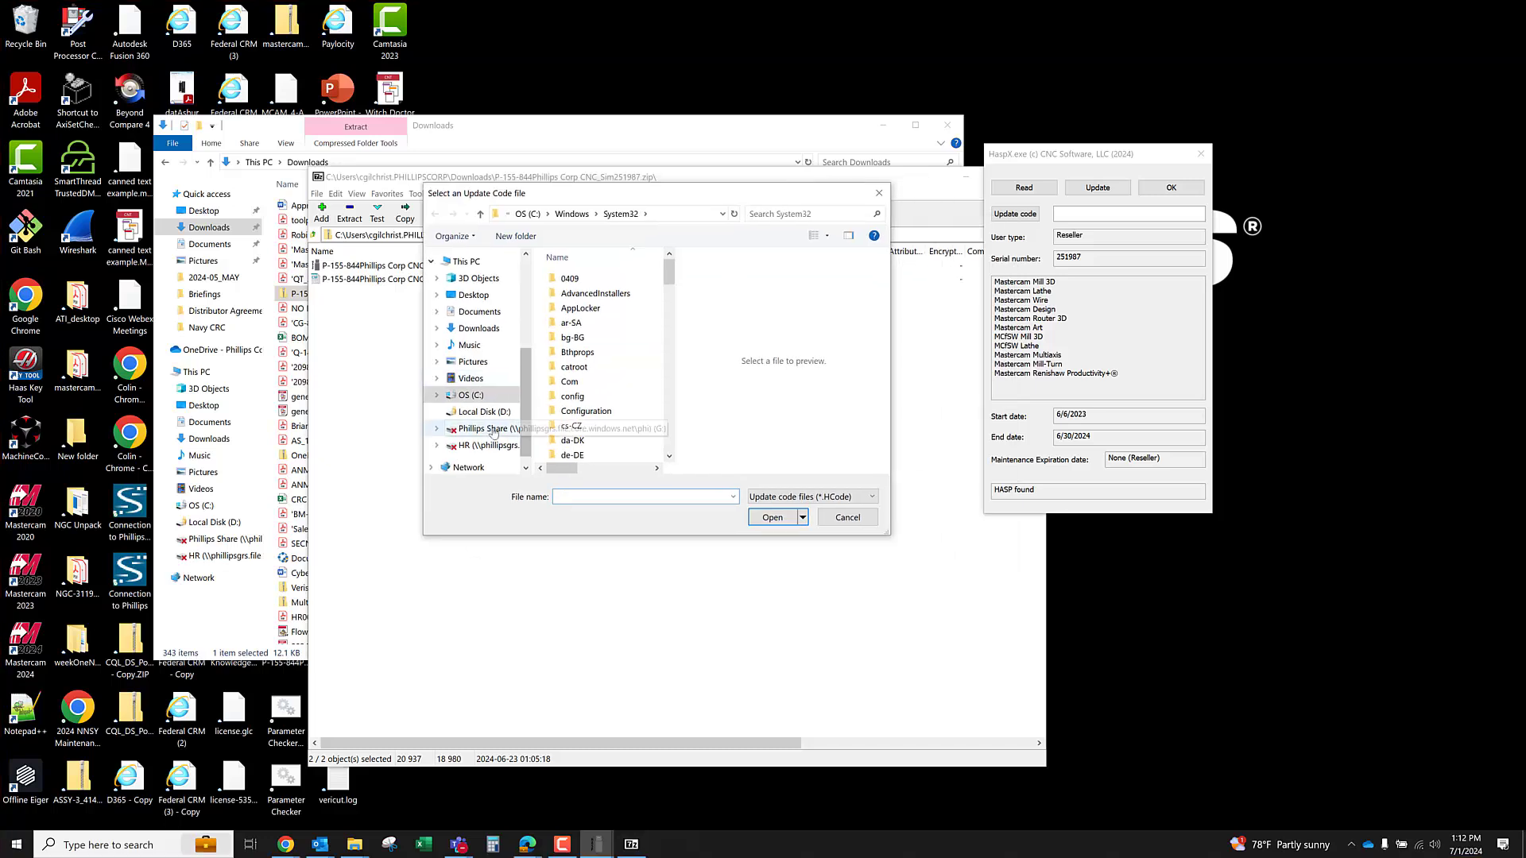
pyautogui.scroll(5, 601, 362)
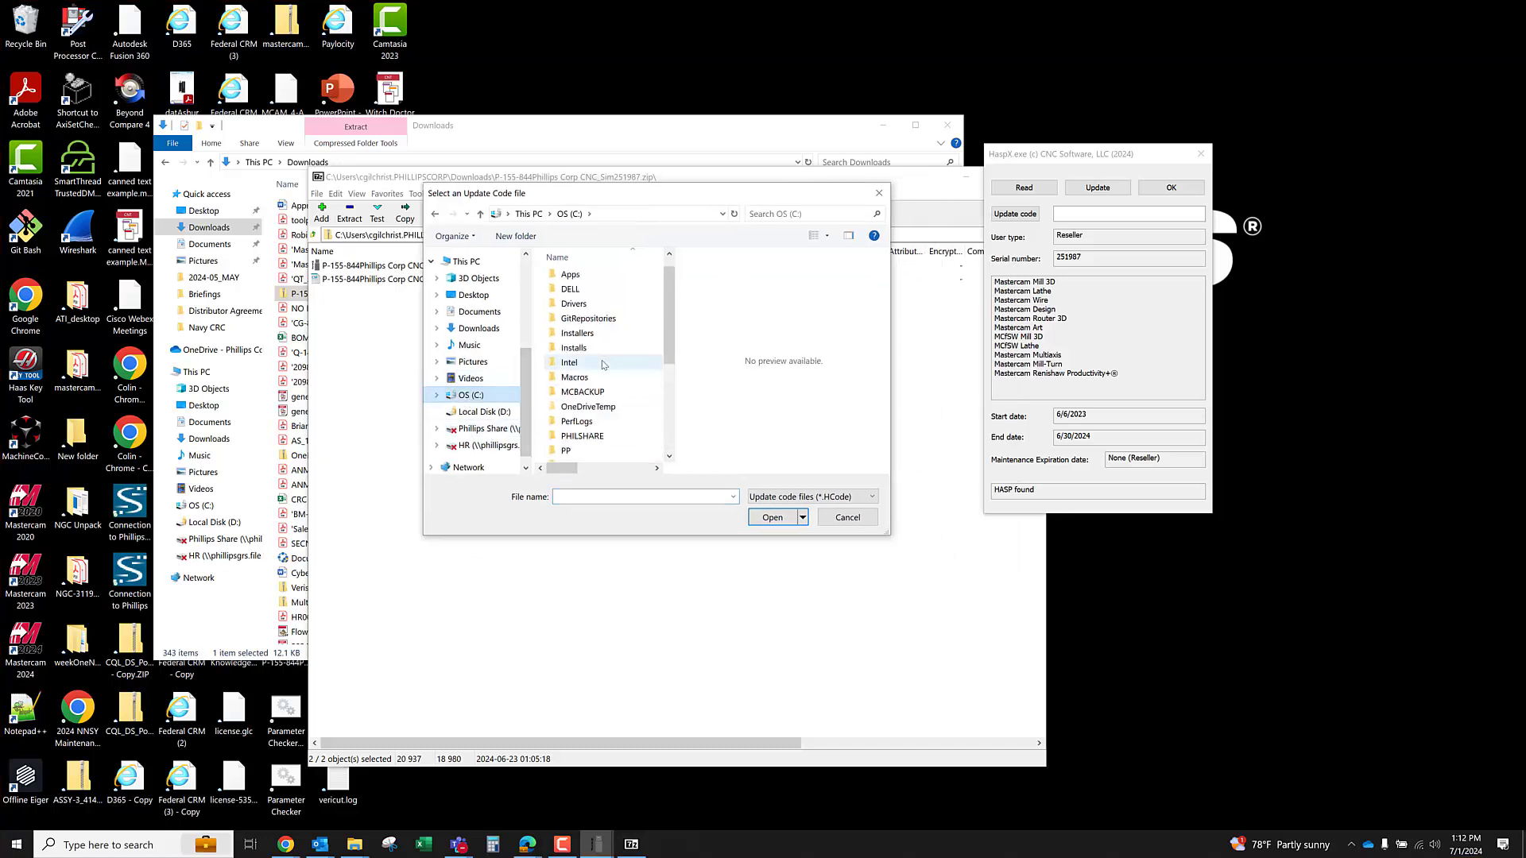
pyautogui.doubleClick(573, 366)
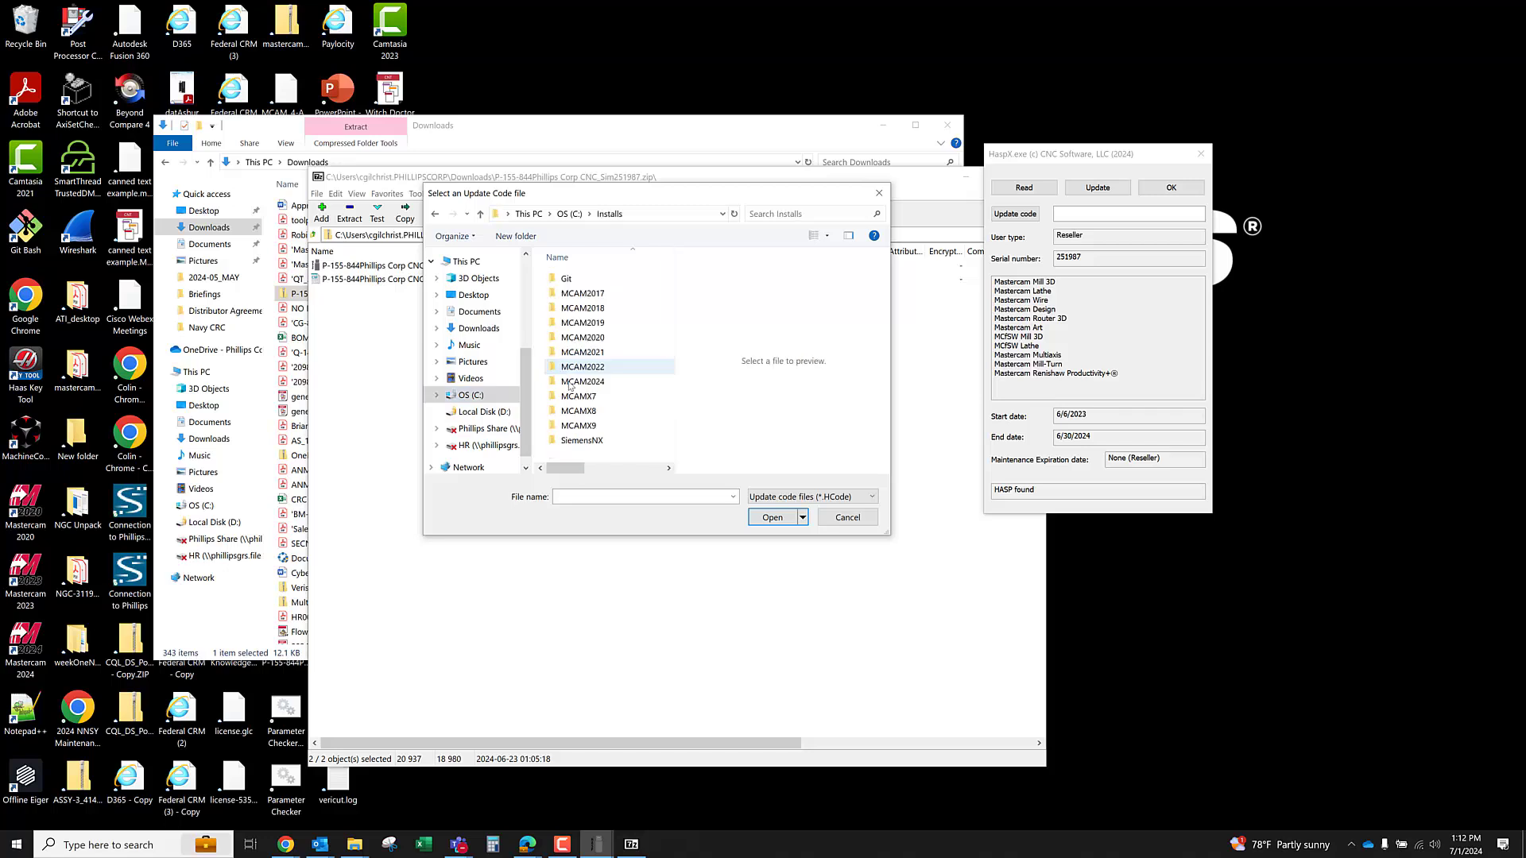
pyautogui.doubleClick(582, 381)
pyautogui.click(592, 279)
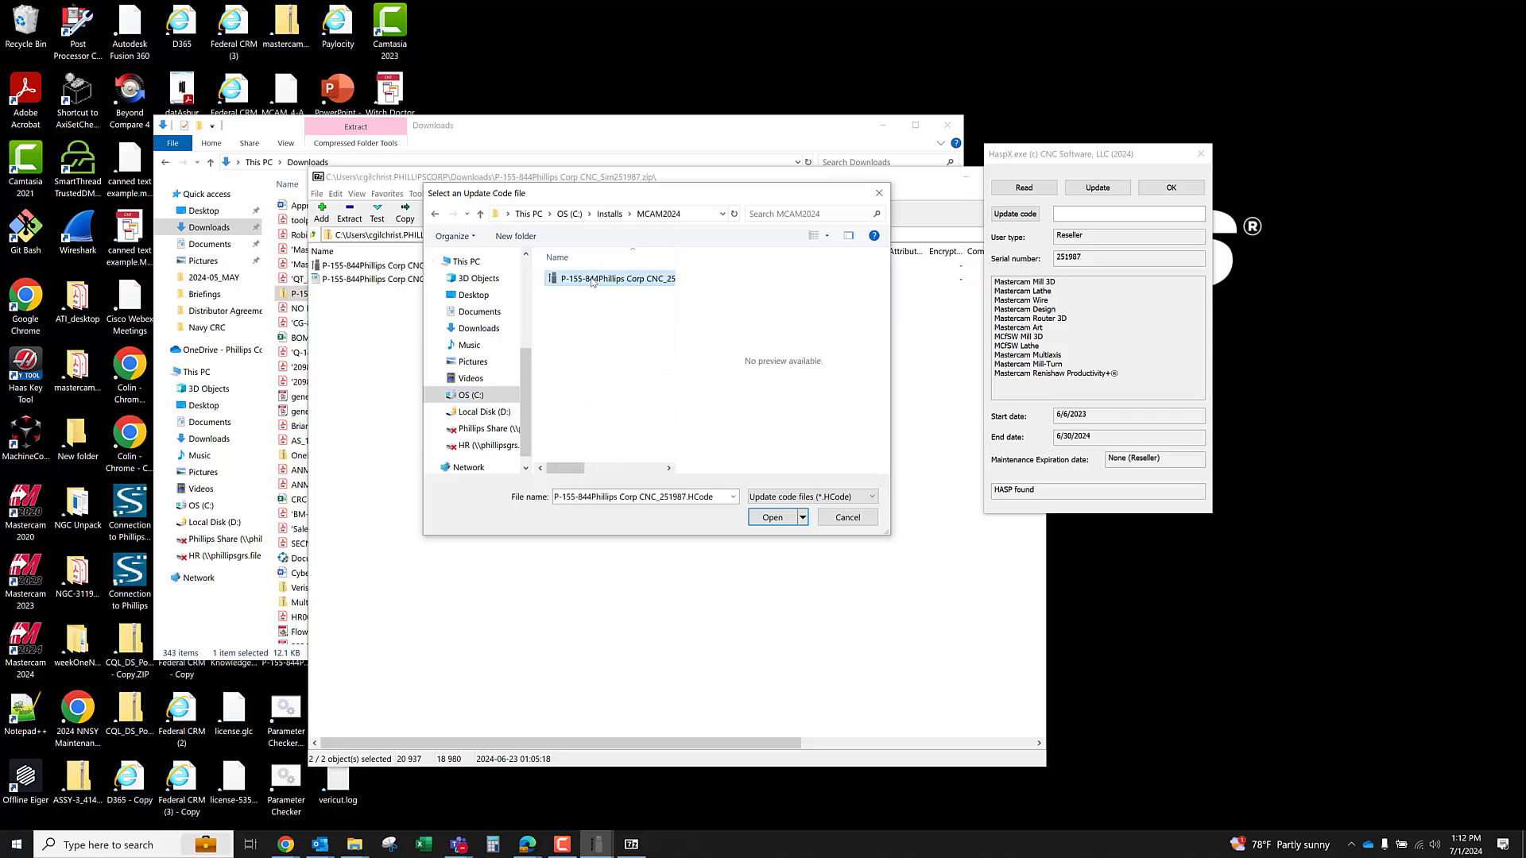
pyautogui.click(772, 518)
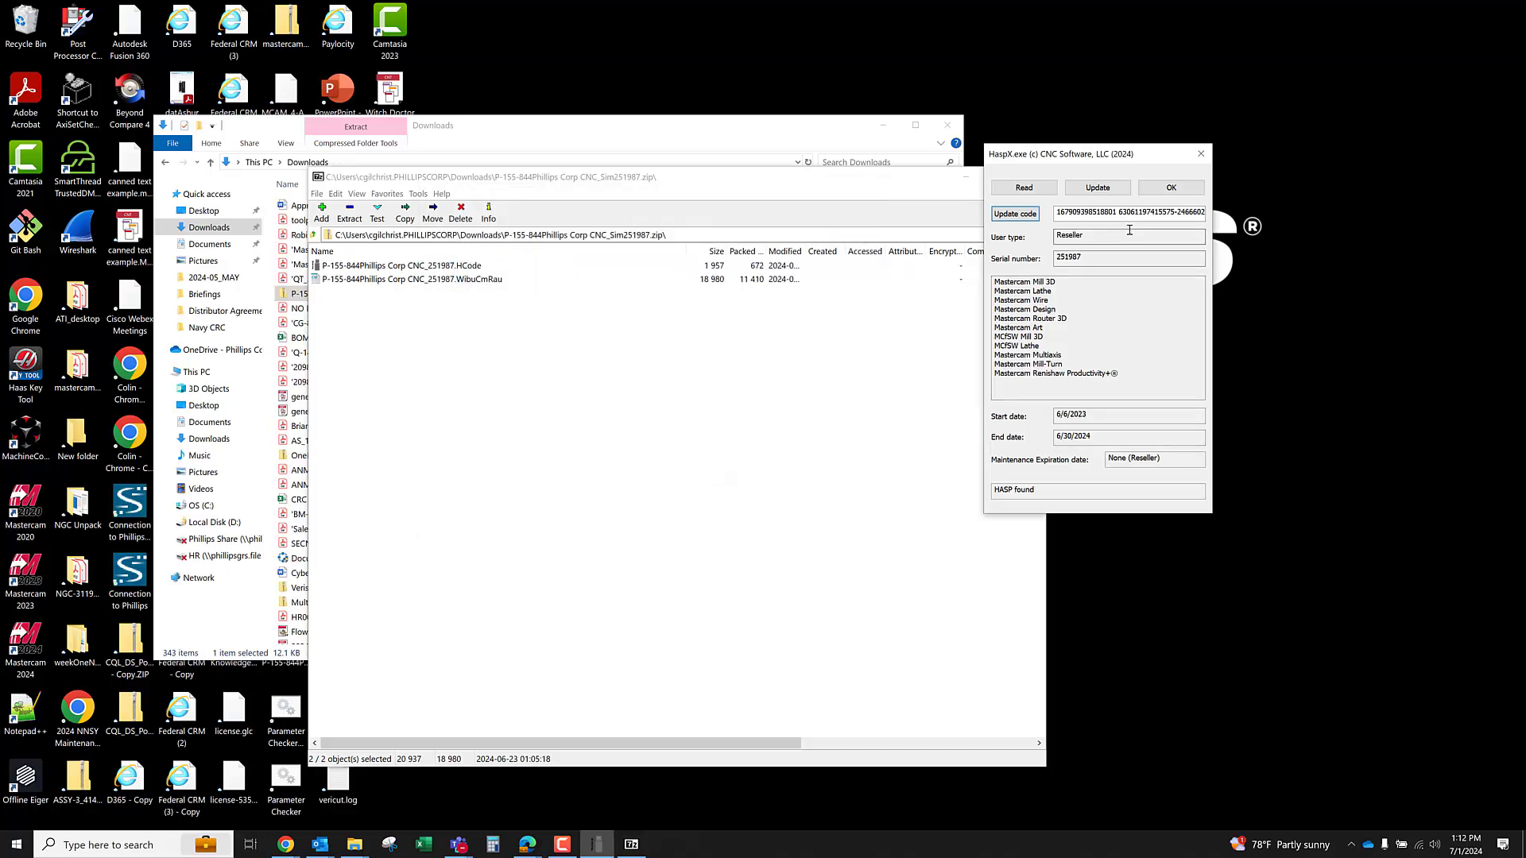
# Check the loaded update code in HaspX and update the HASP with it
pyautogui.moveTo(1092, 220); pyautogui.dragTo(1222, 220)
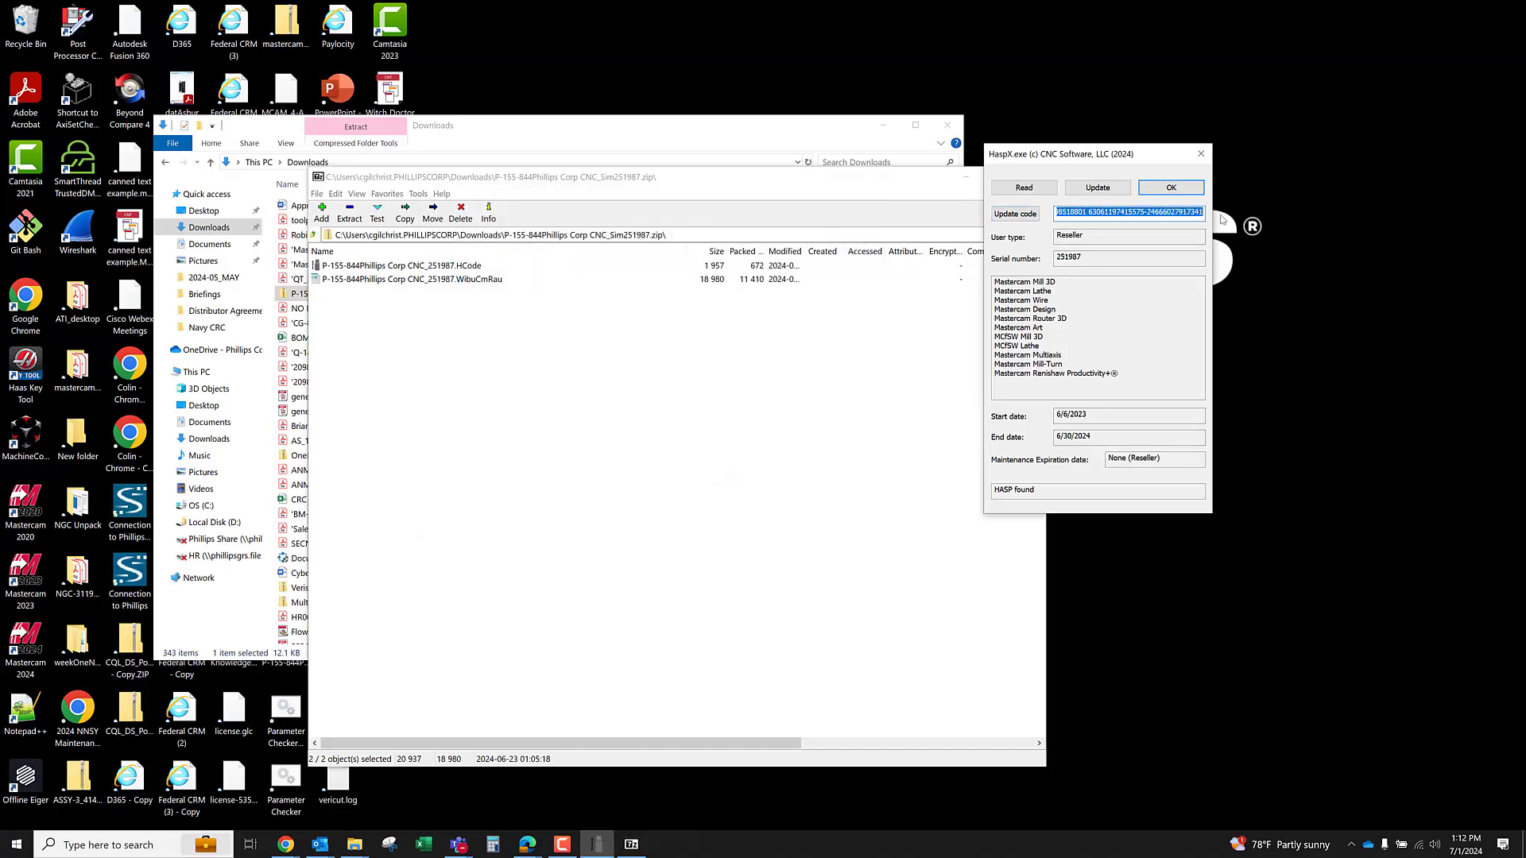
pyautogui.click(1124, 229)
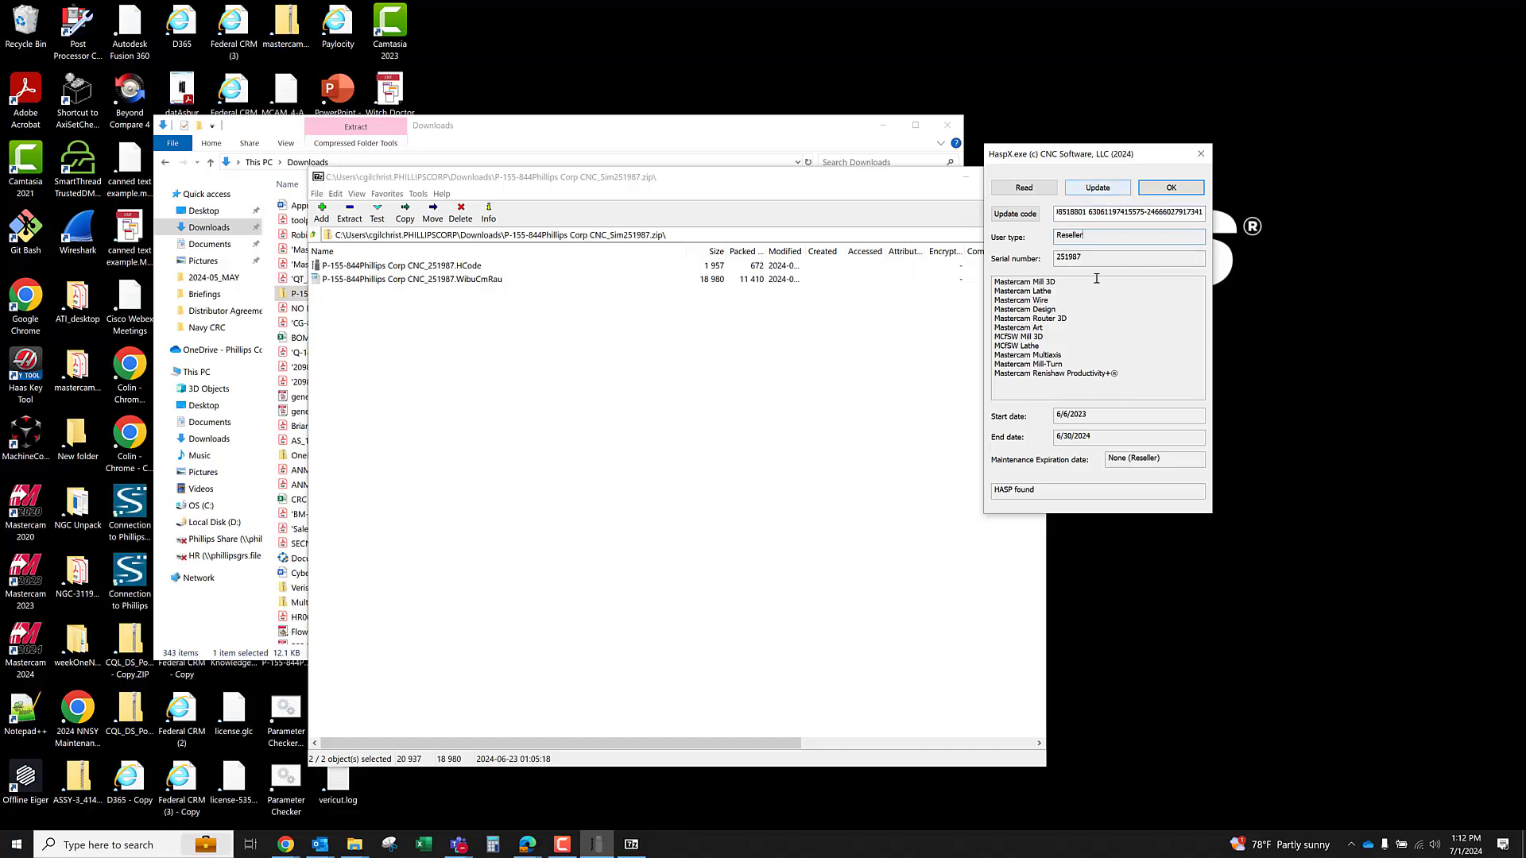
pyautogui.click(1105, 189)
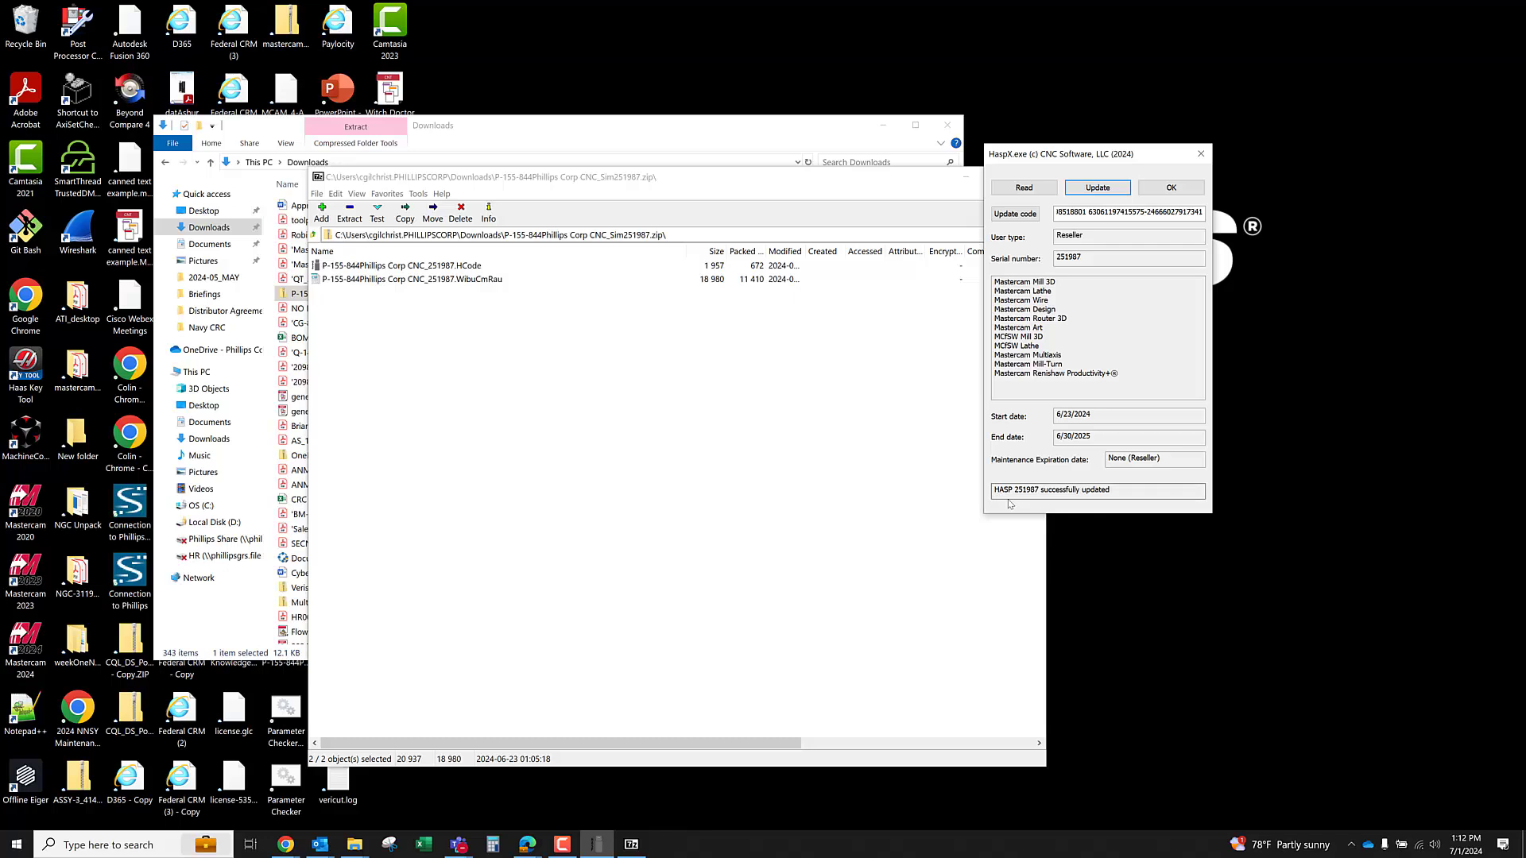
# Review the HASP update status and the licence's start and end dates, and close HaspX
pyautogui.moveTo(1115, 493); pyautogui.dragTo(993, 497)
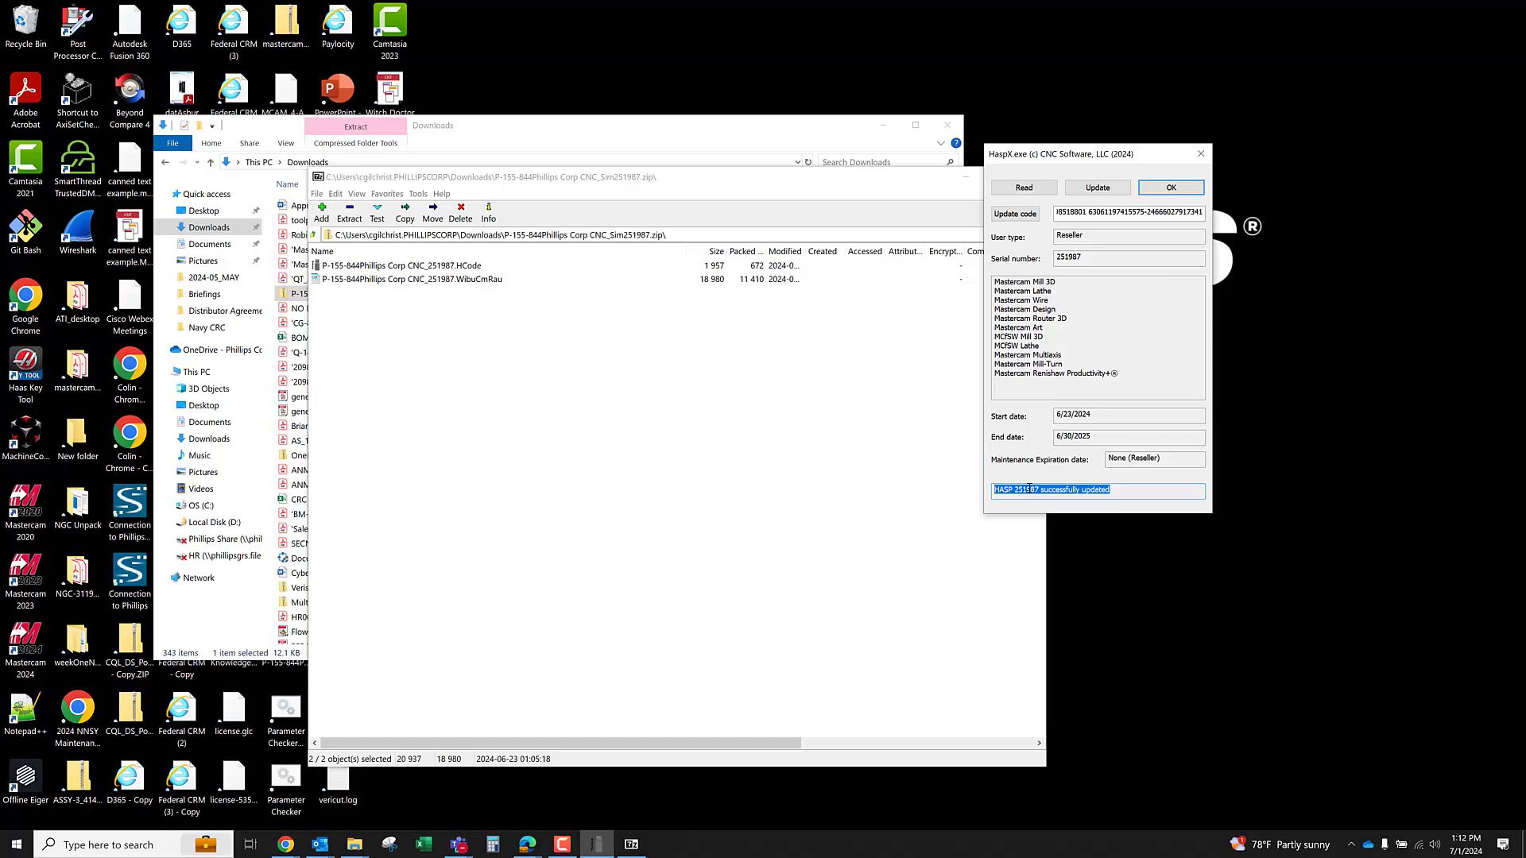
pyautogui.click(1122, 493)
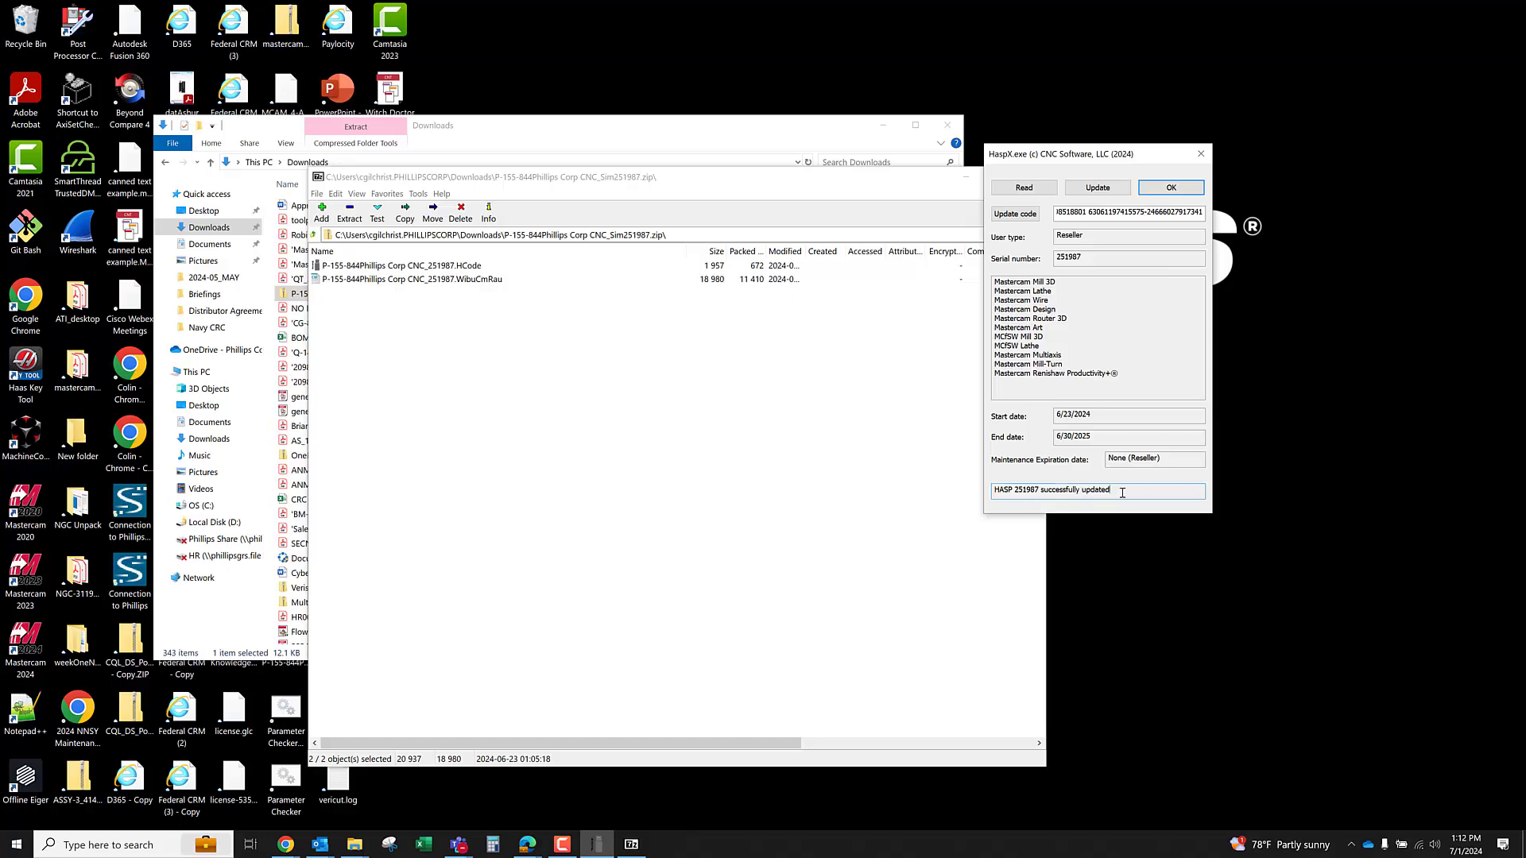
pyautogui.moveTo(1194, 436); pyautogui.dragTo(1077, 437)
pyautogui.click(1097, 419)
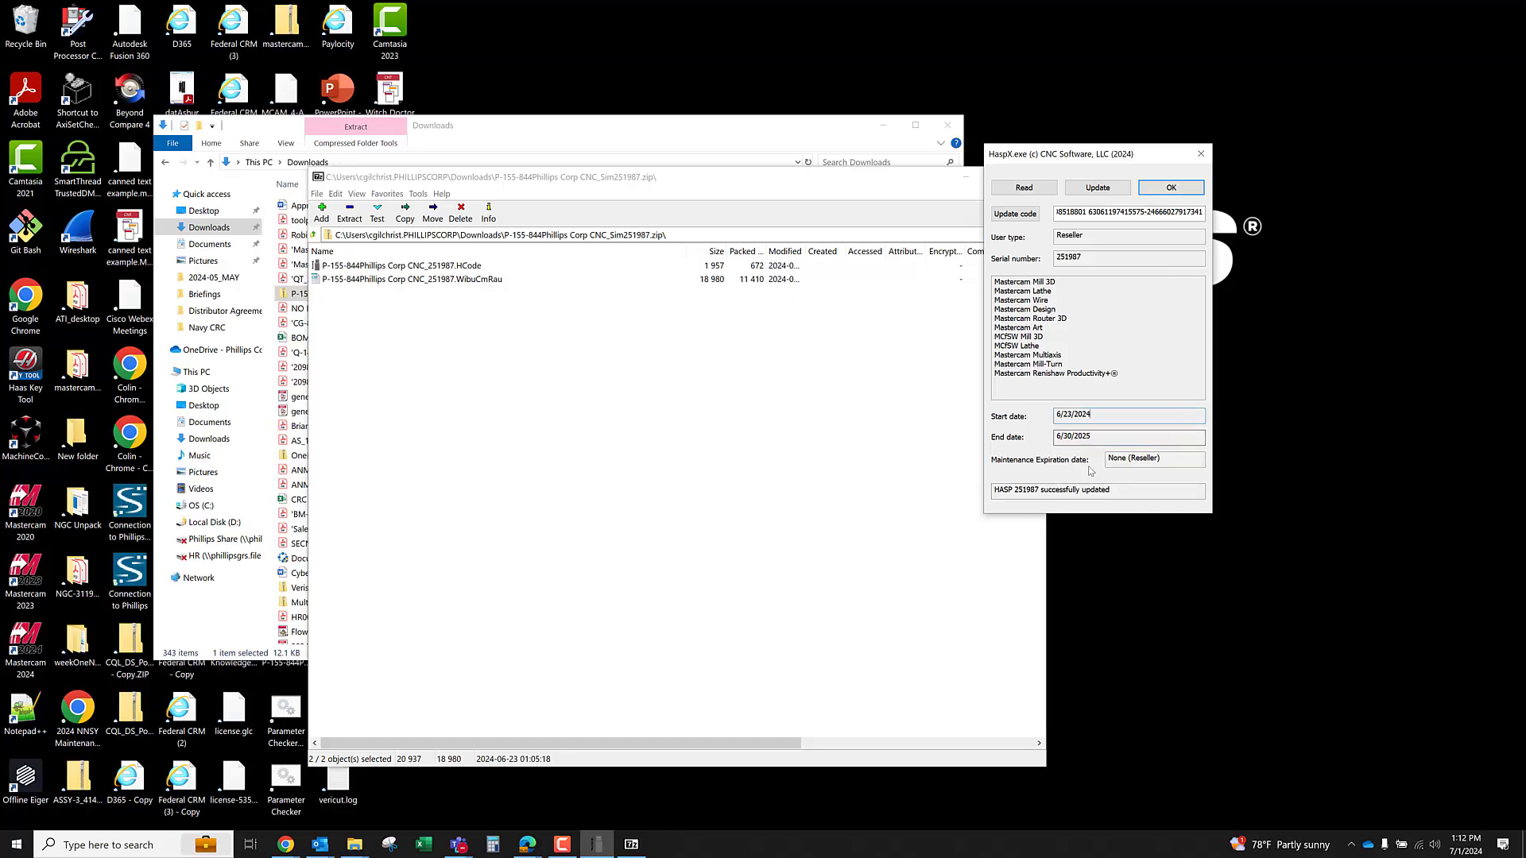
pyautogui.click(1168, 190)
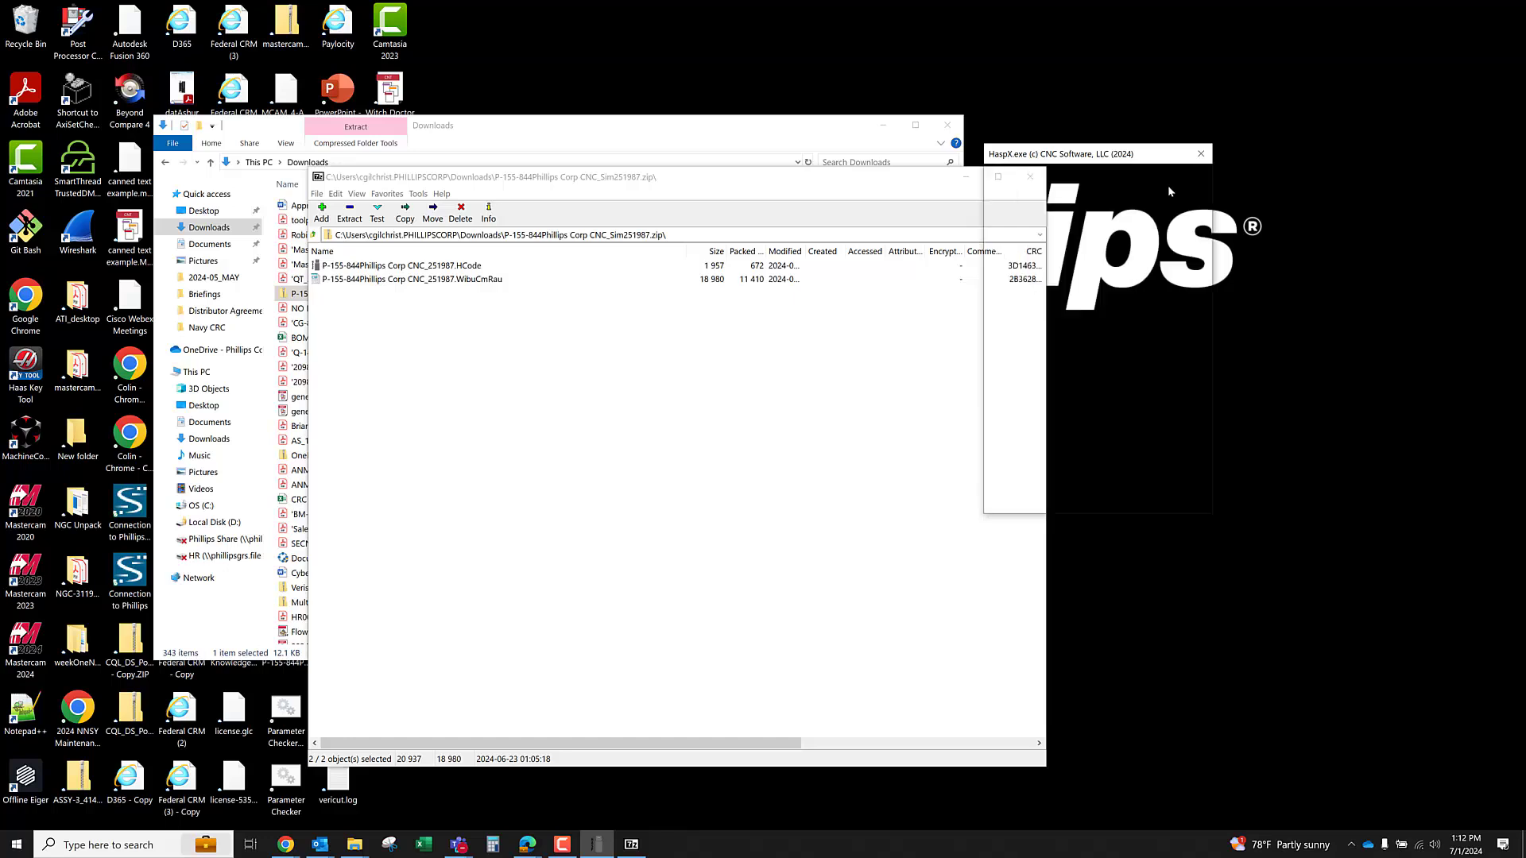
# Open the Activation Wizard from the Mastercam Licensing Utilities
pyautogui.click(405, 519)
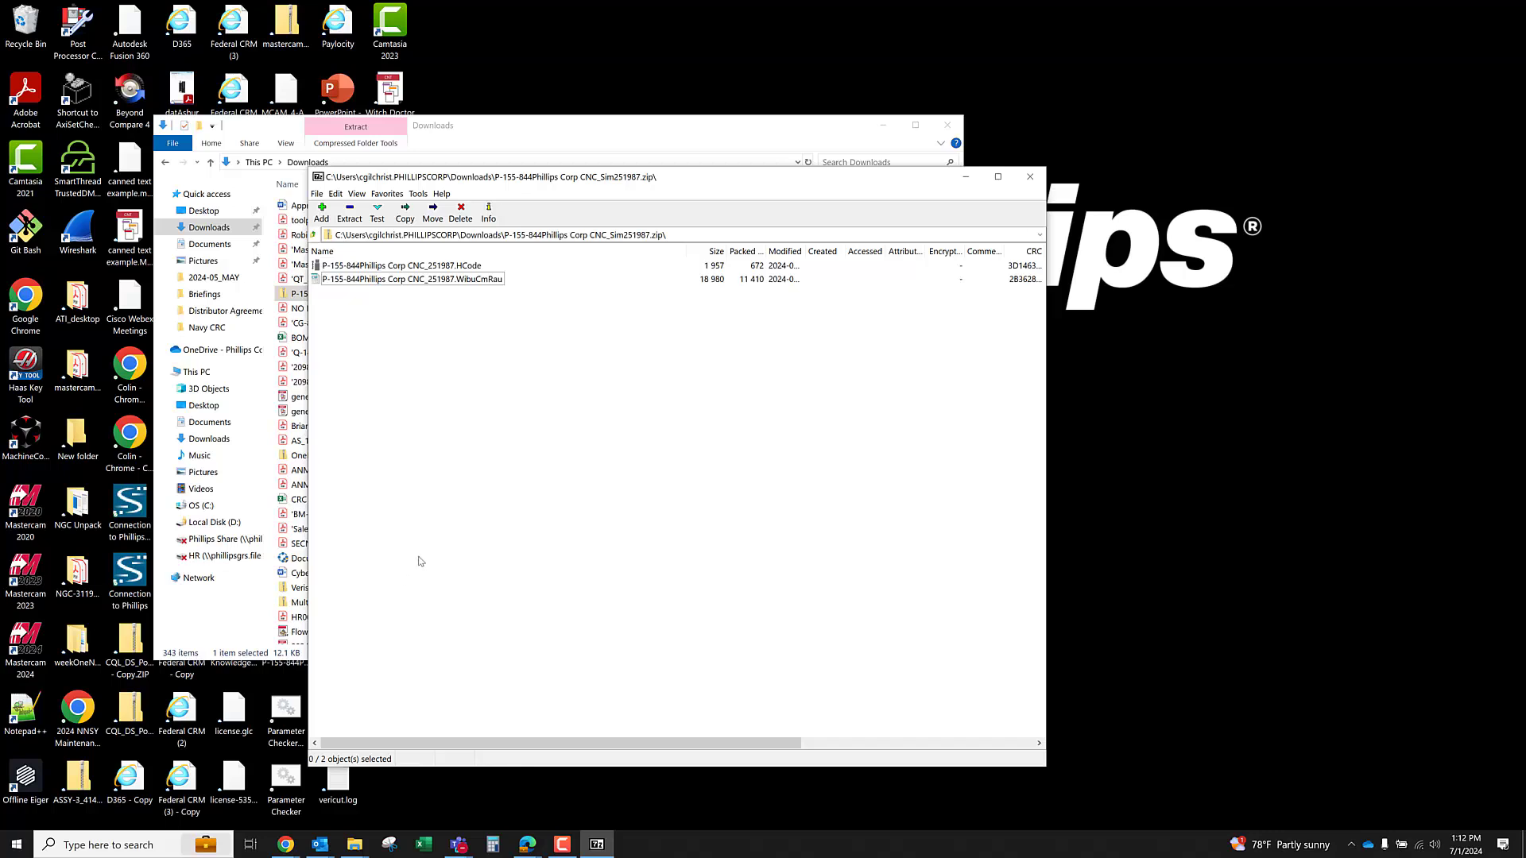
pyautogui.click(16, 844)
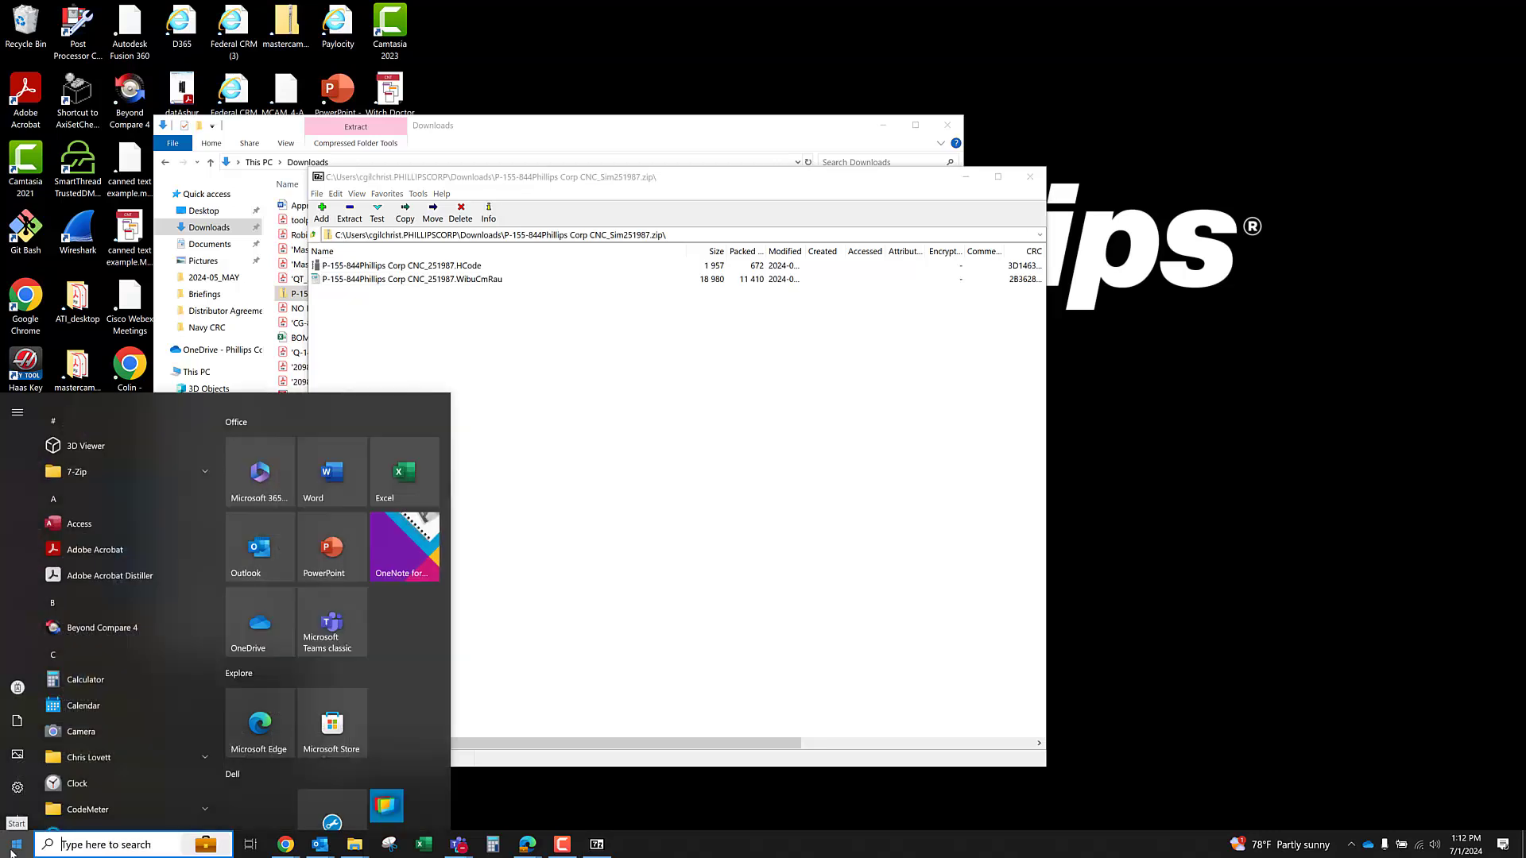
pyautogui.scroll(-10, 141, 640)
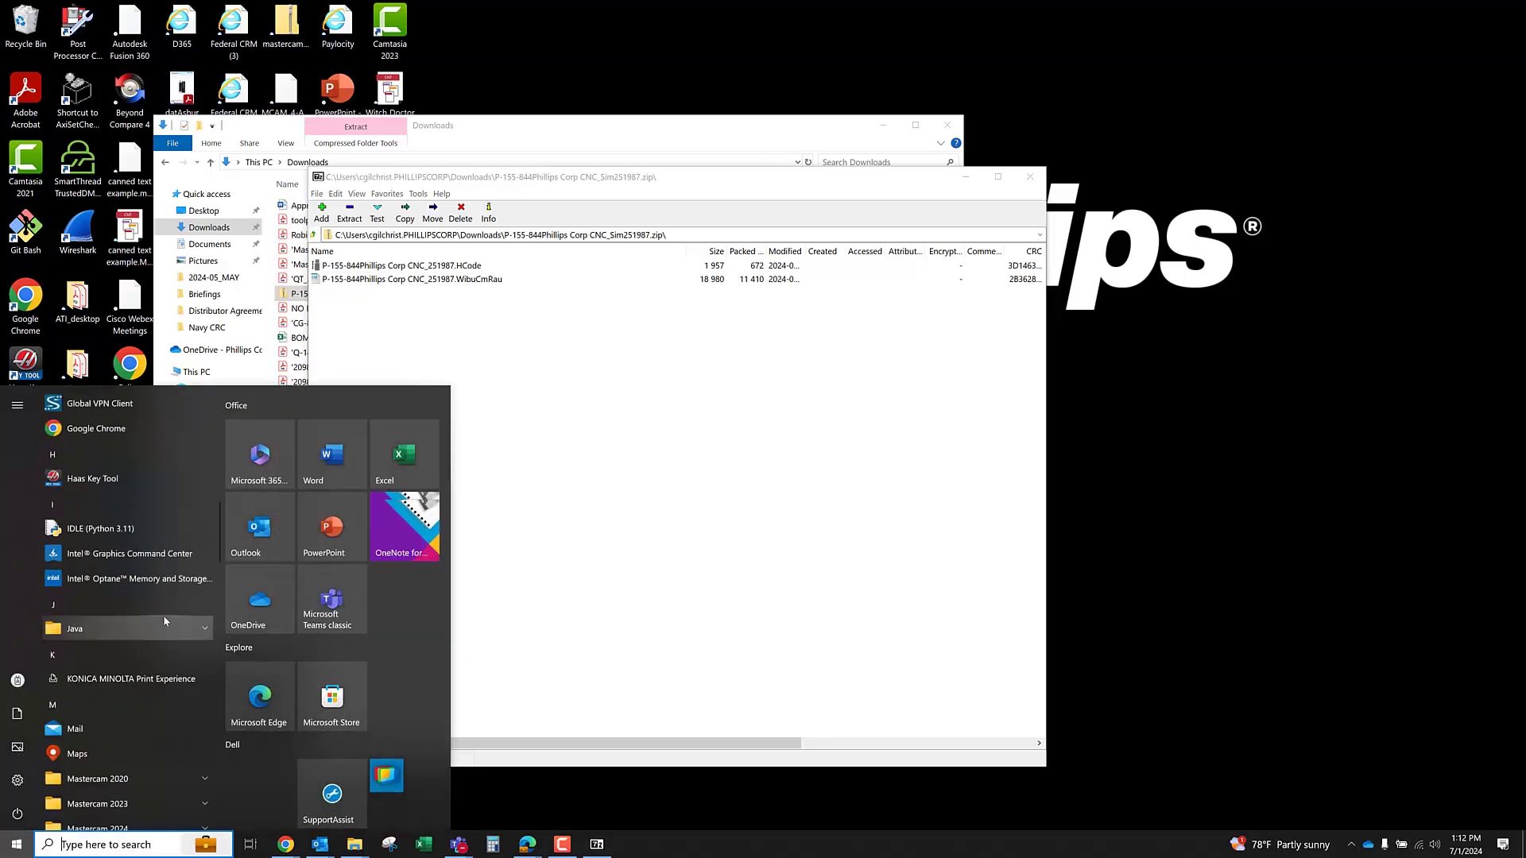
pyautogui.scroll(-10, 164, 614)
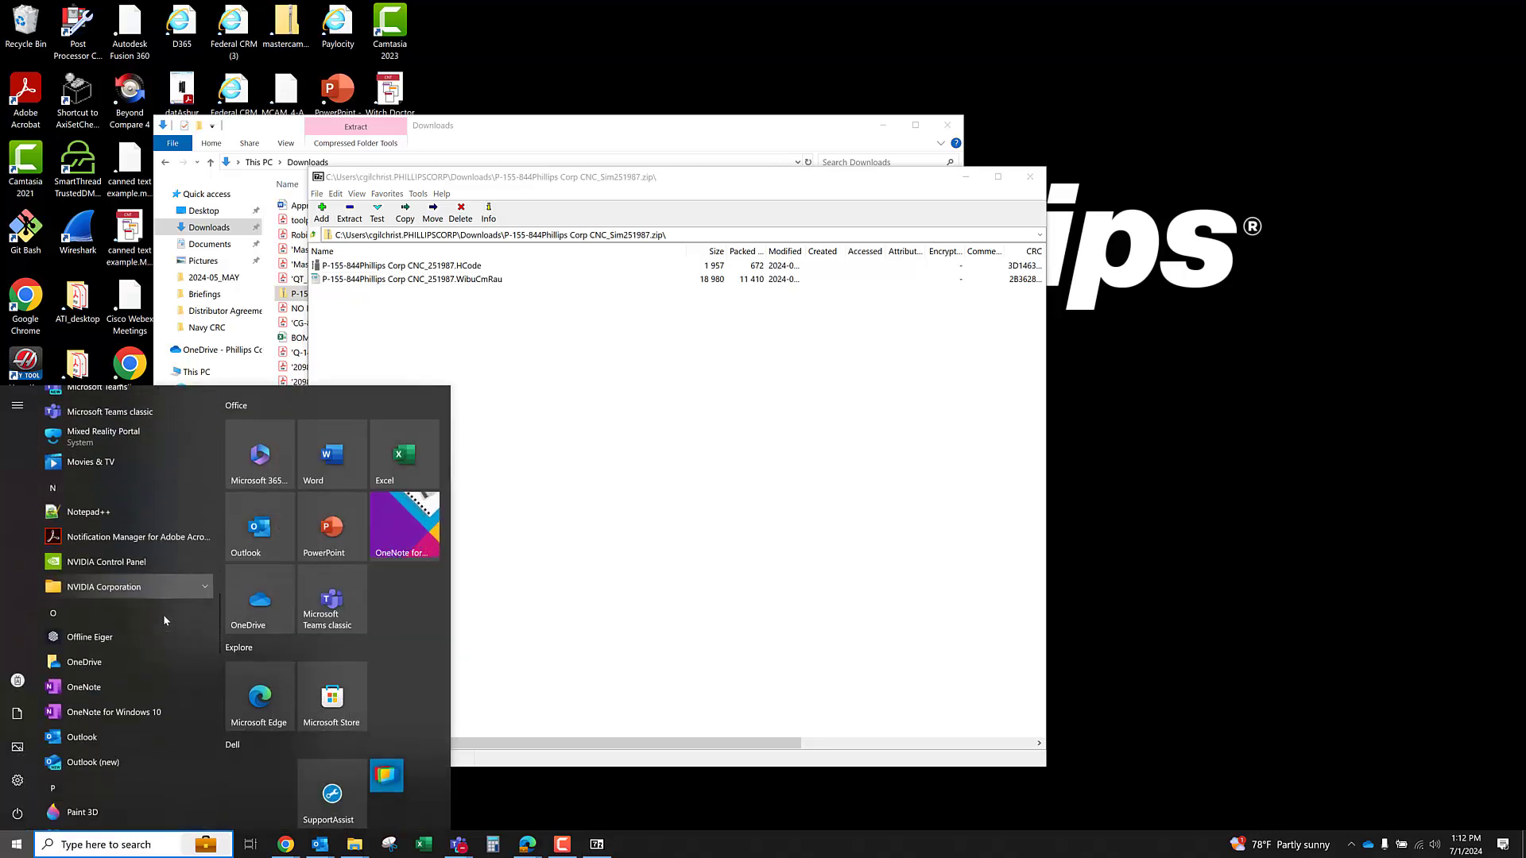
pyautogui.scroll(6, 164, 613)
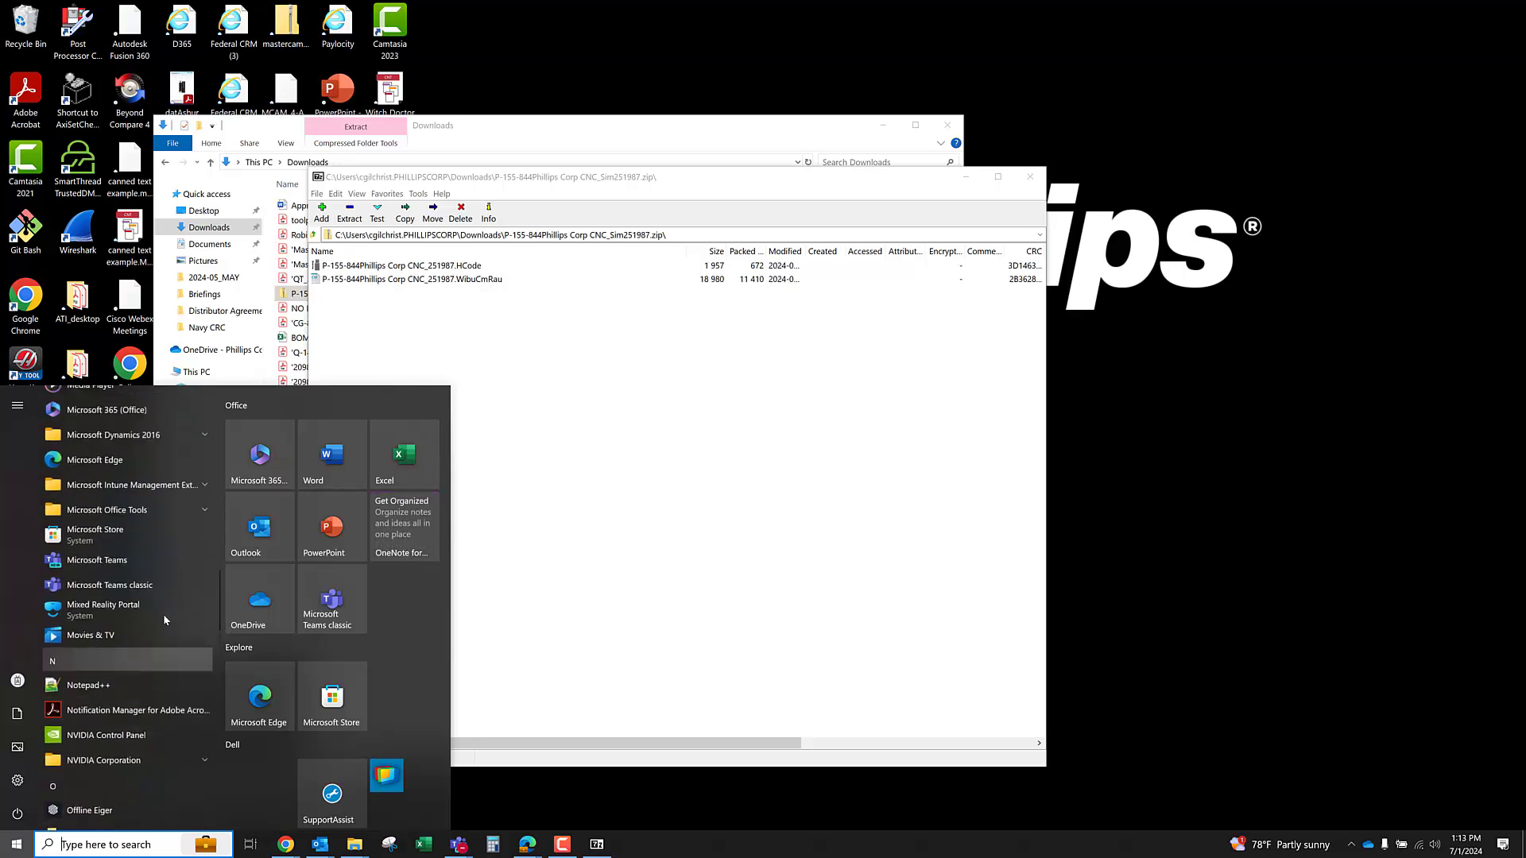
pyautogui.click(112, 520)
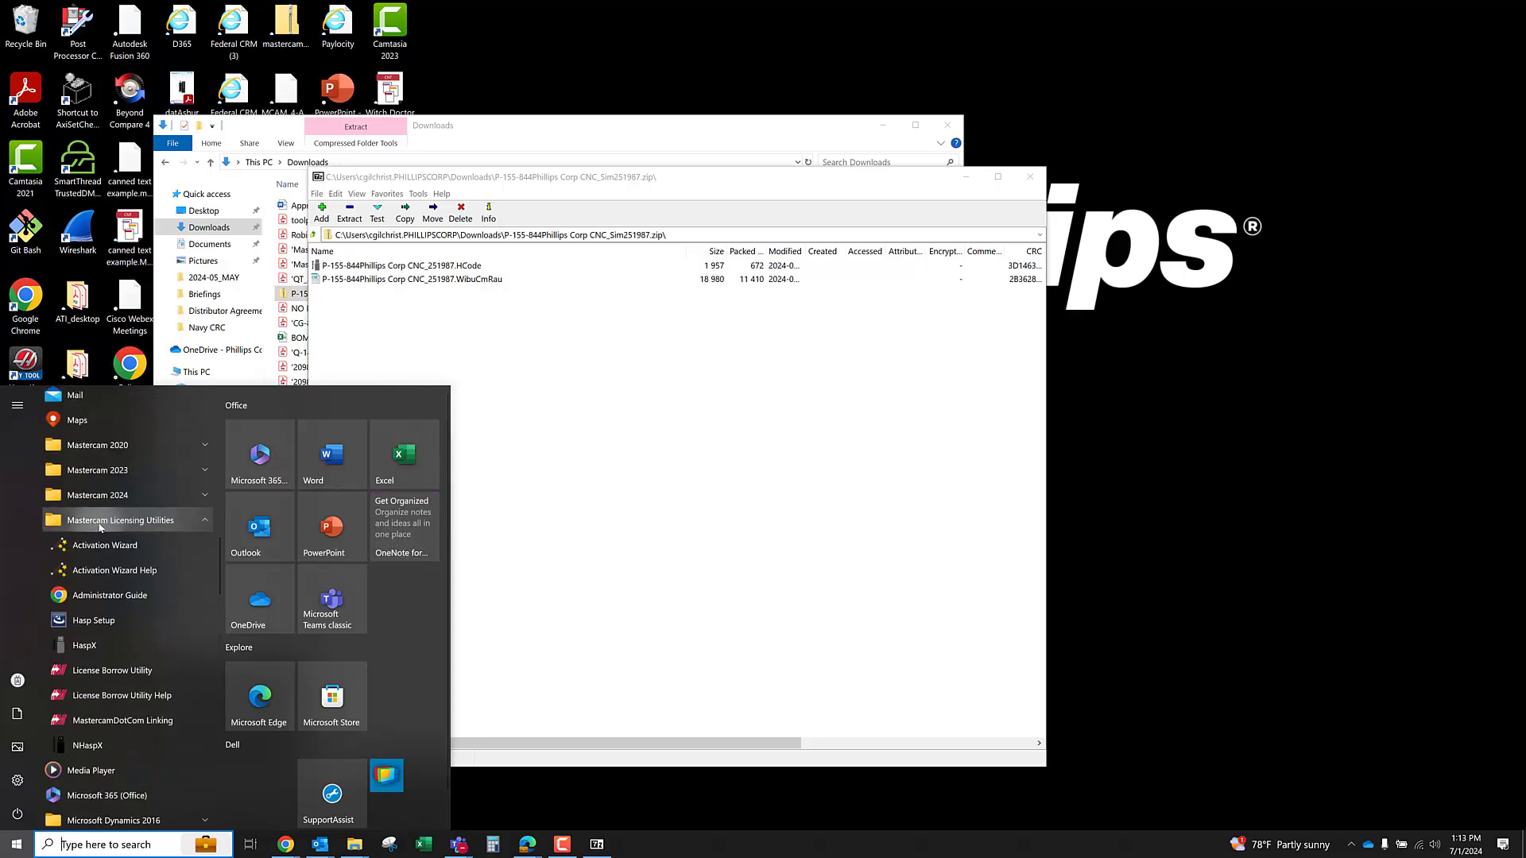
pyautogui.click(112, 547)
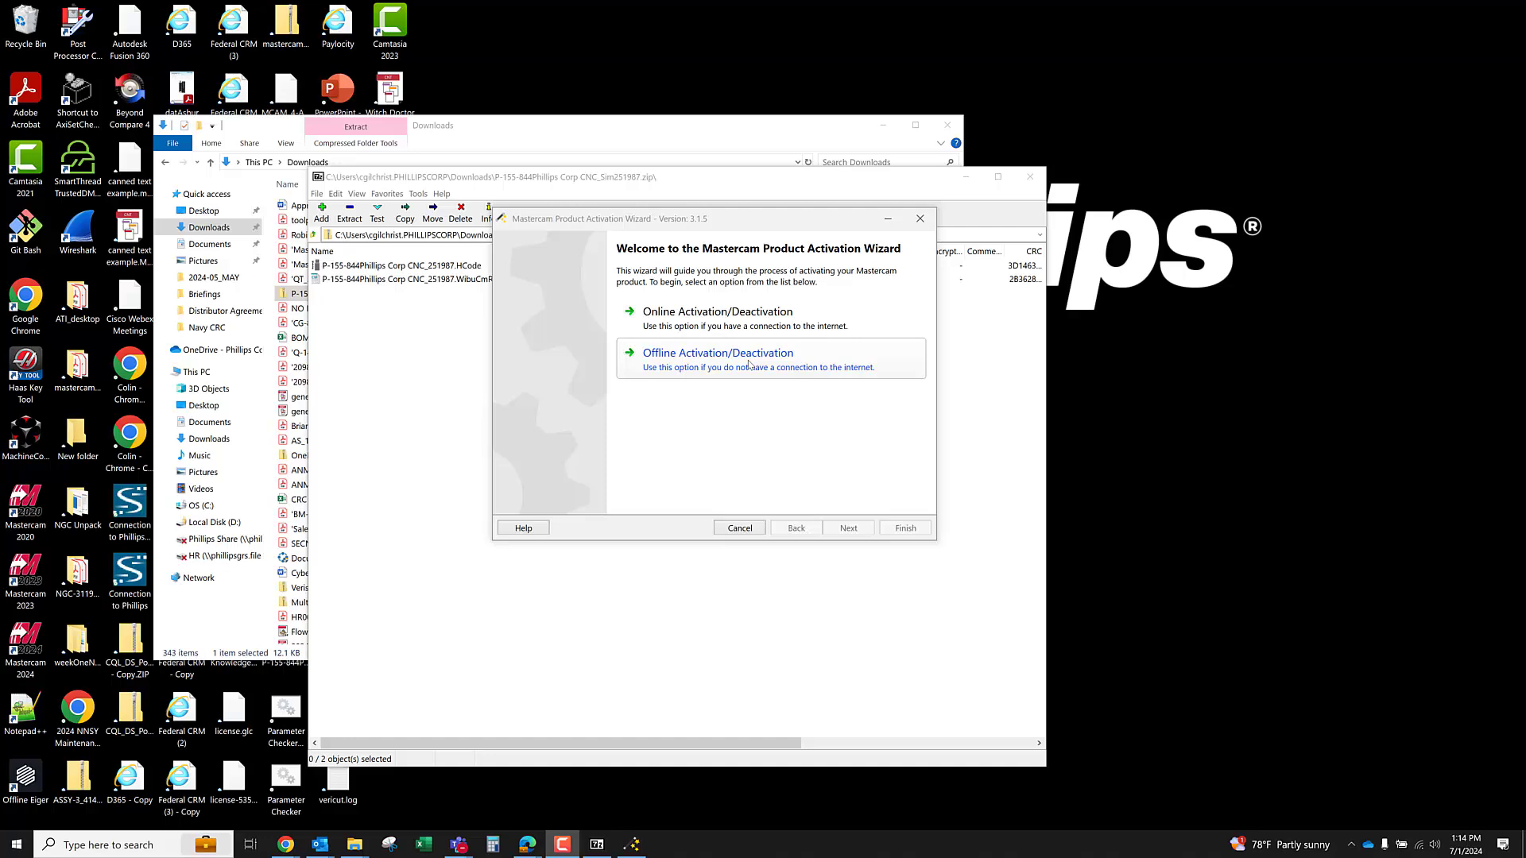
# Go through the online activation of a new licence, agreeing to the terms, as far as the license number and activation code page, and cancel the wizard
pyautogui.click(735, 308)
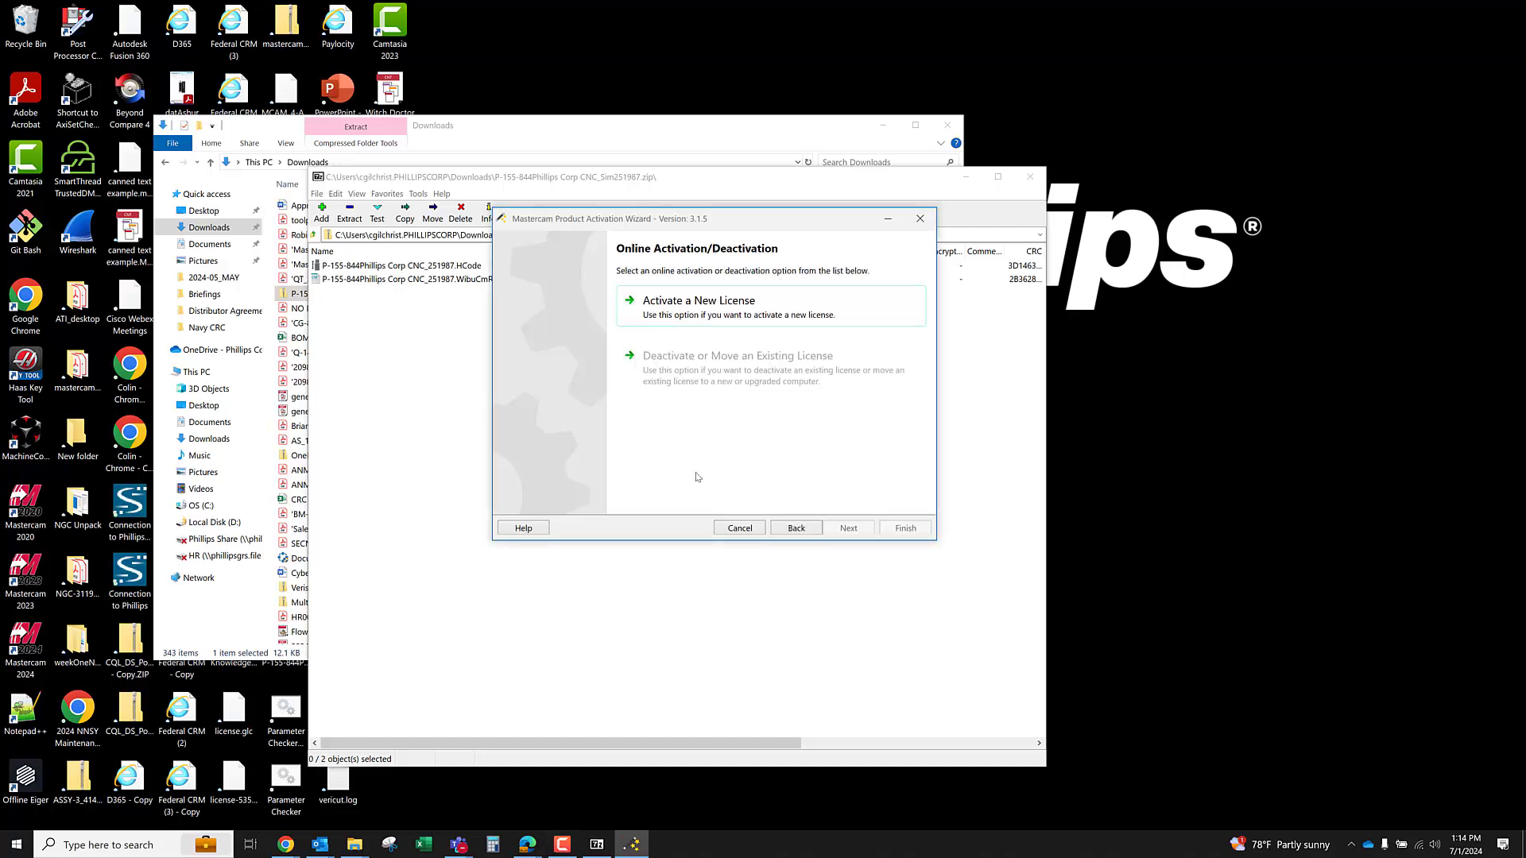
pyautogui.click(661, 309)
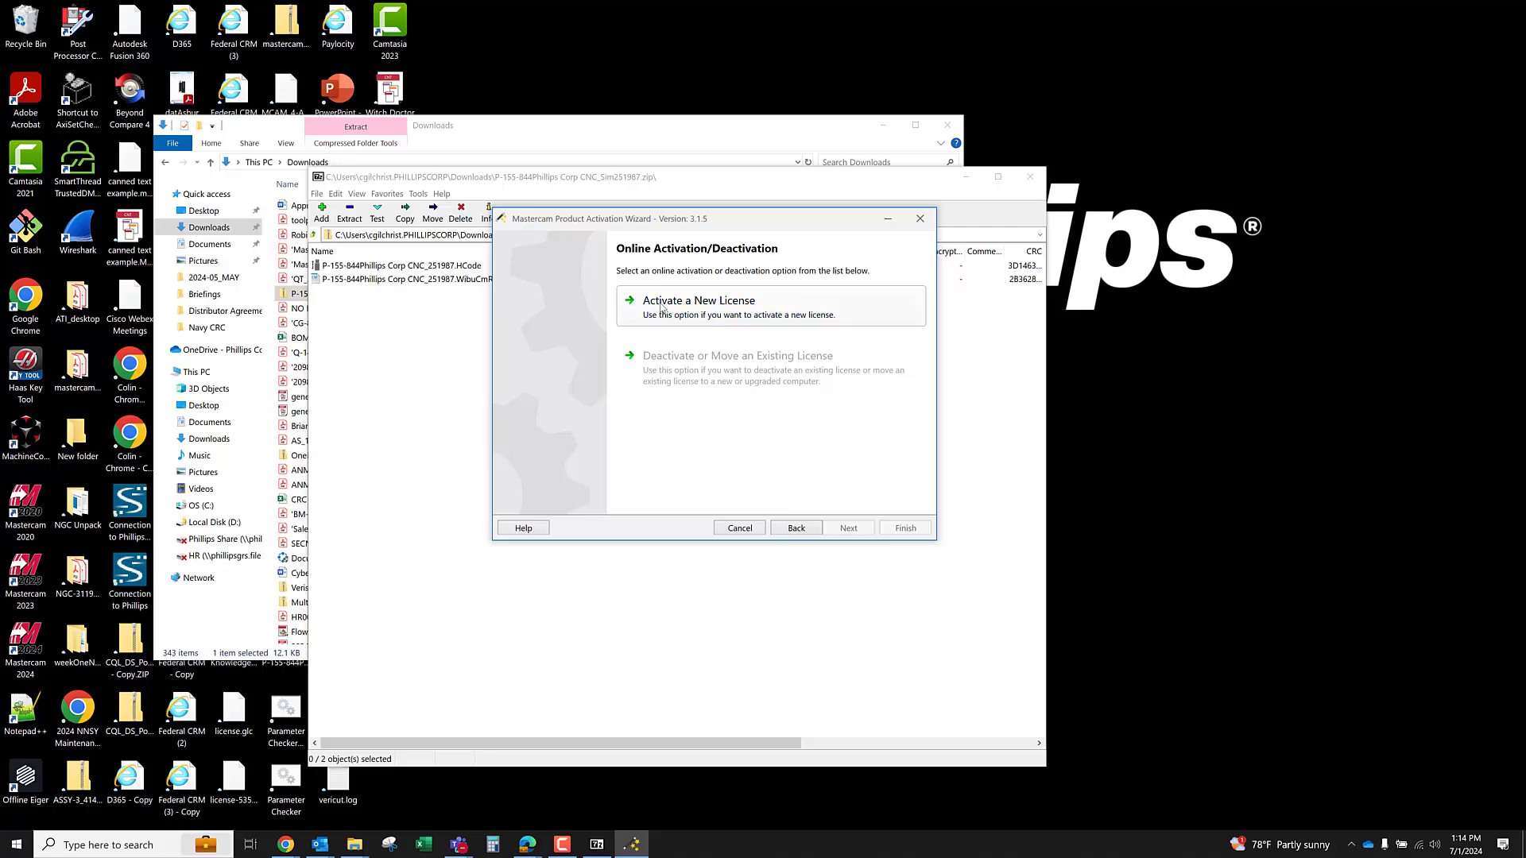
pyautogui.click(508, 500)
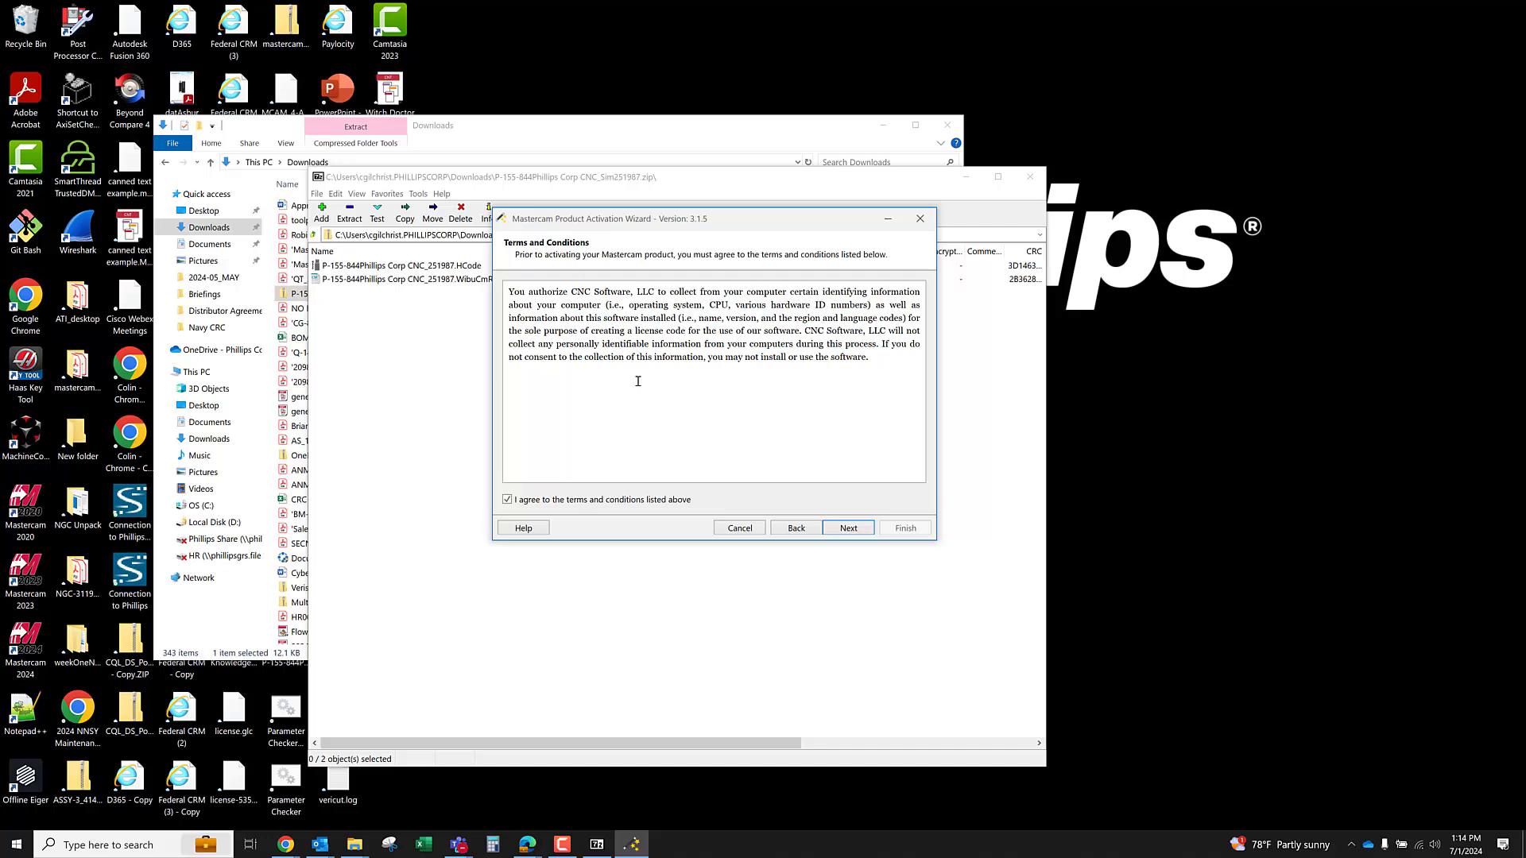
pyautogui.click(849, 528)
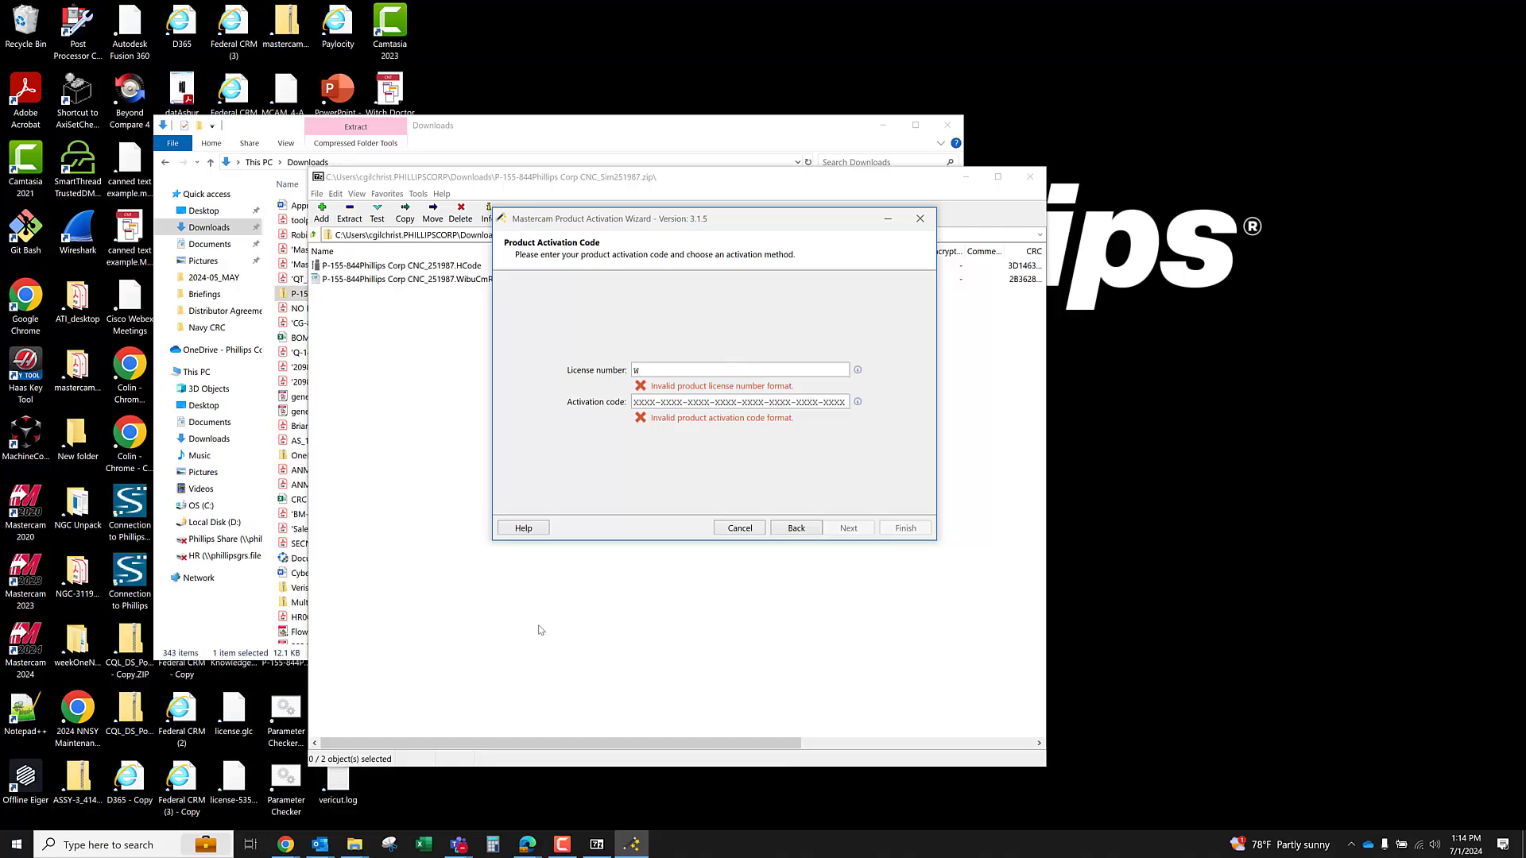
pyautogui.moveTo(542, 224); pyautogui.dragTo(610, 233)
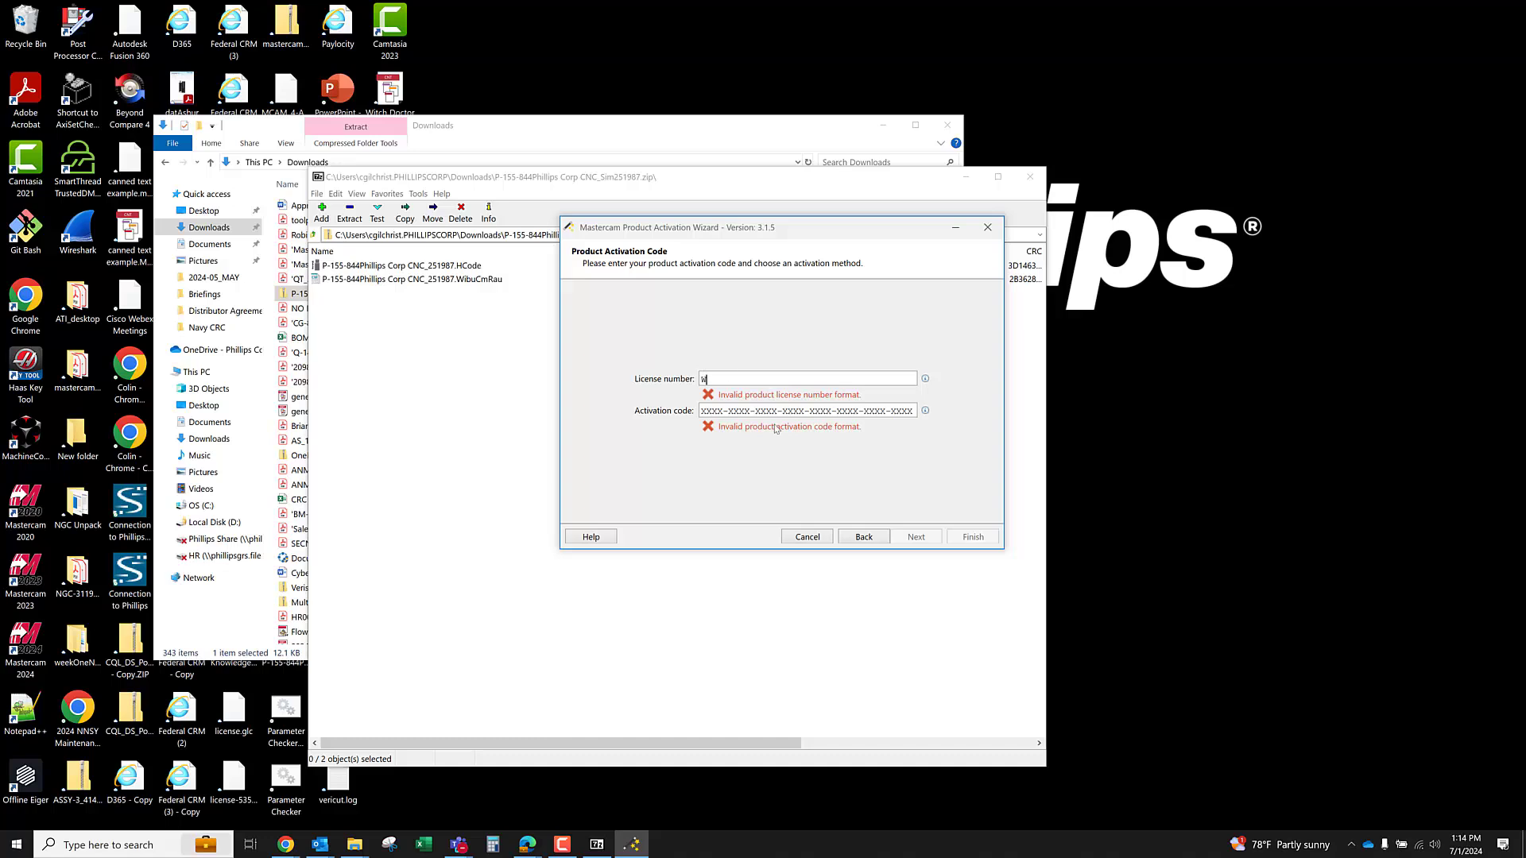
pyautogui.click(807, 538)
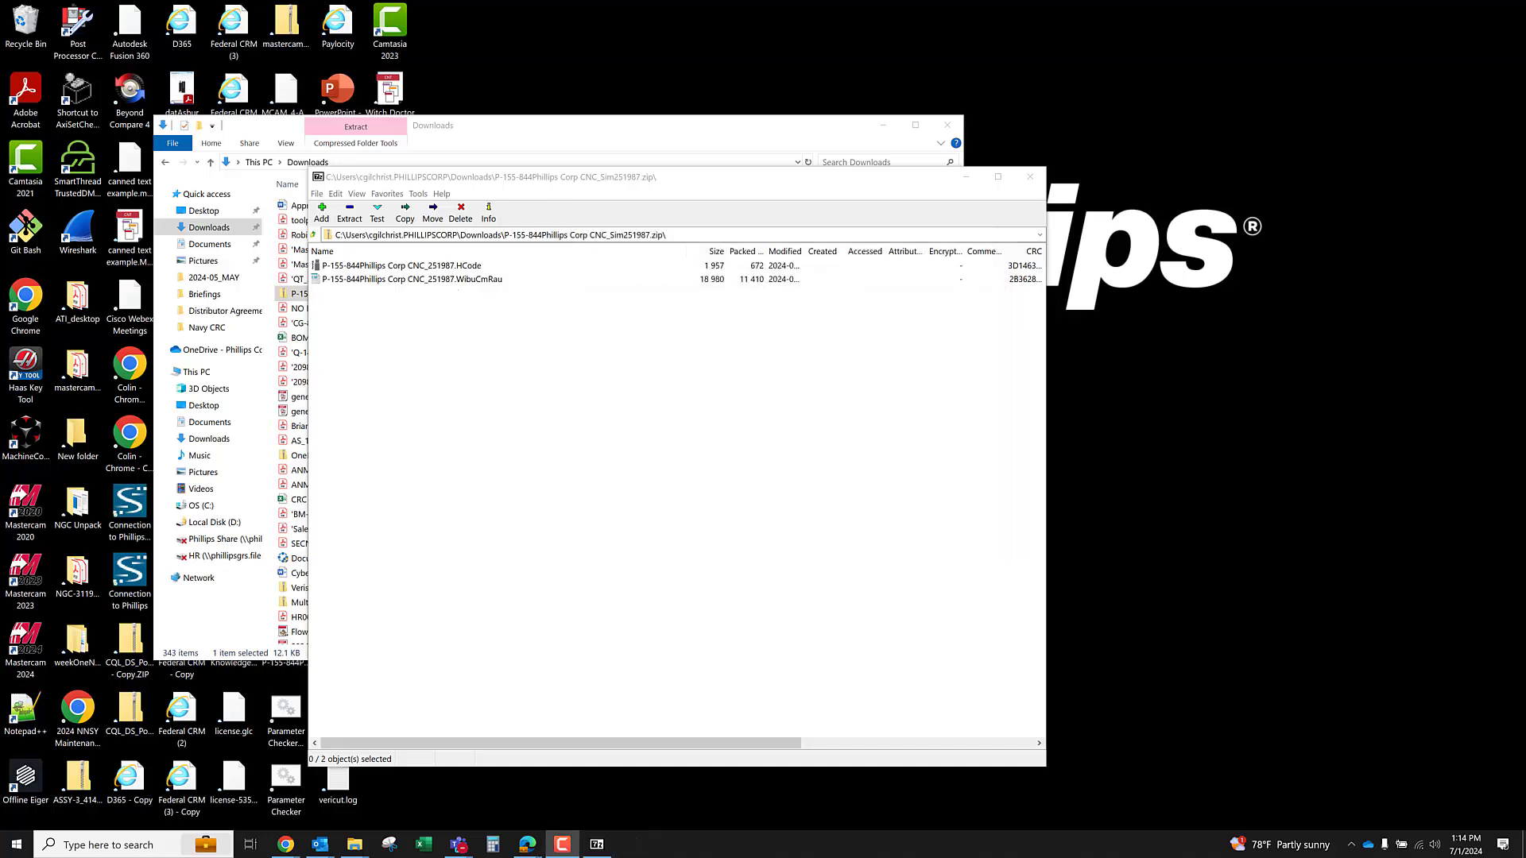
# Look through the Mastercam Licensing Utilities, including HaspX and NHaspX, and check the hidden system tray icons
pyautogui.click(16, 844)
pyautogui.scroll(-5, 118, 588)
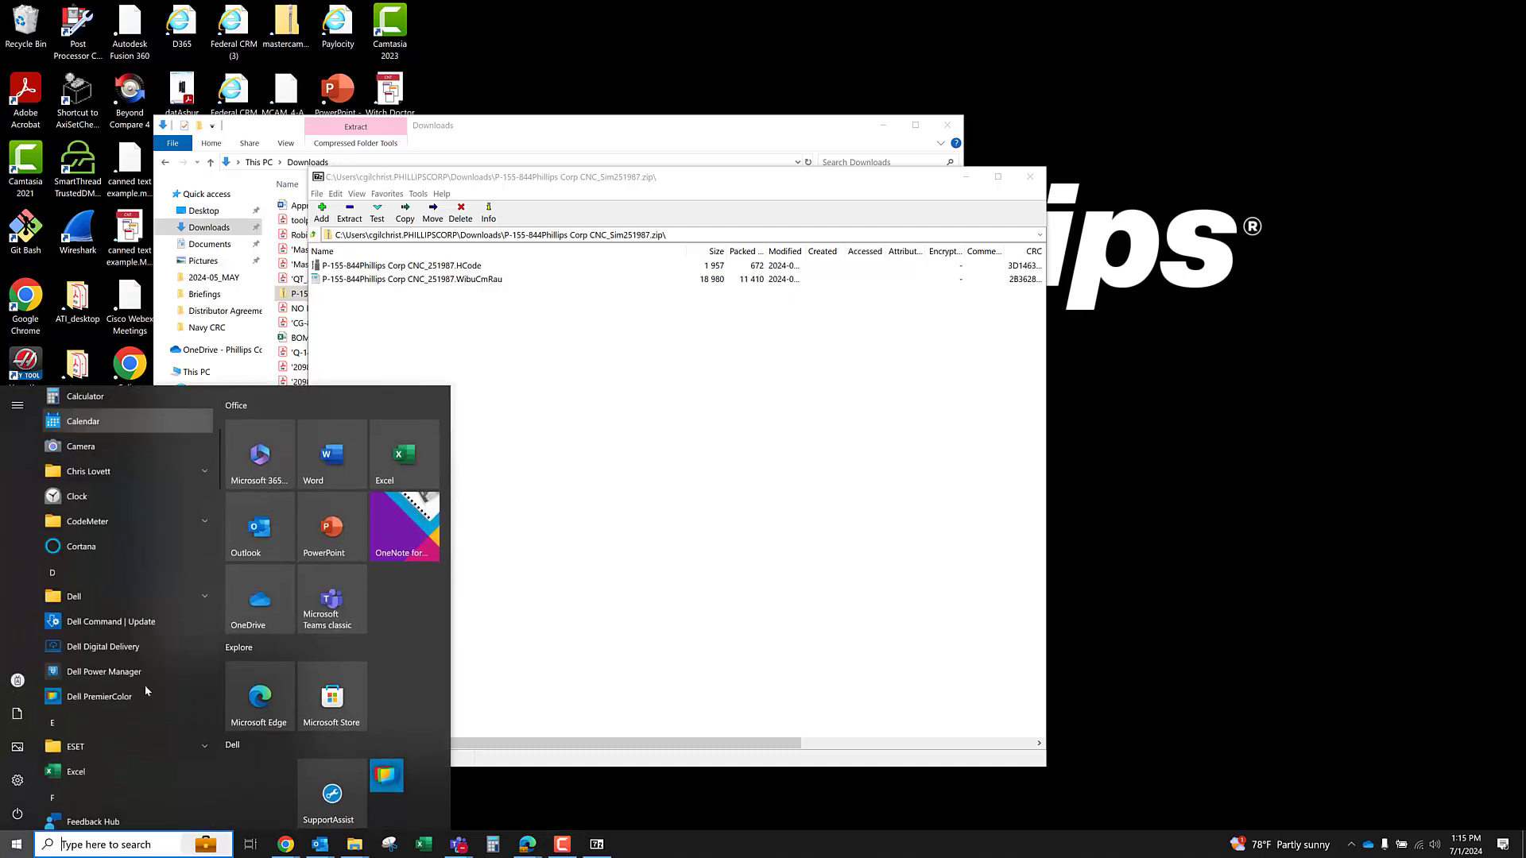
pyautogui.scroll(-5, 145, 684)
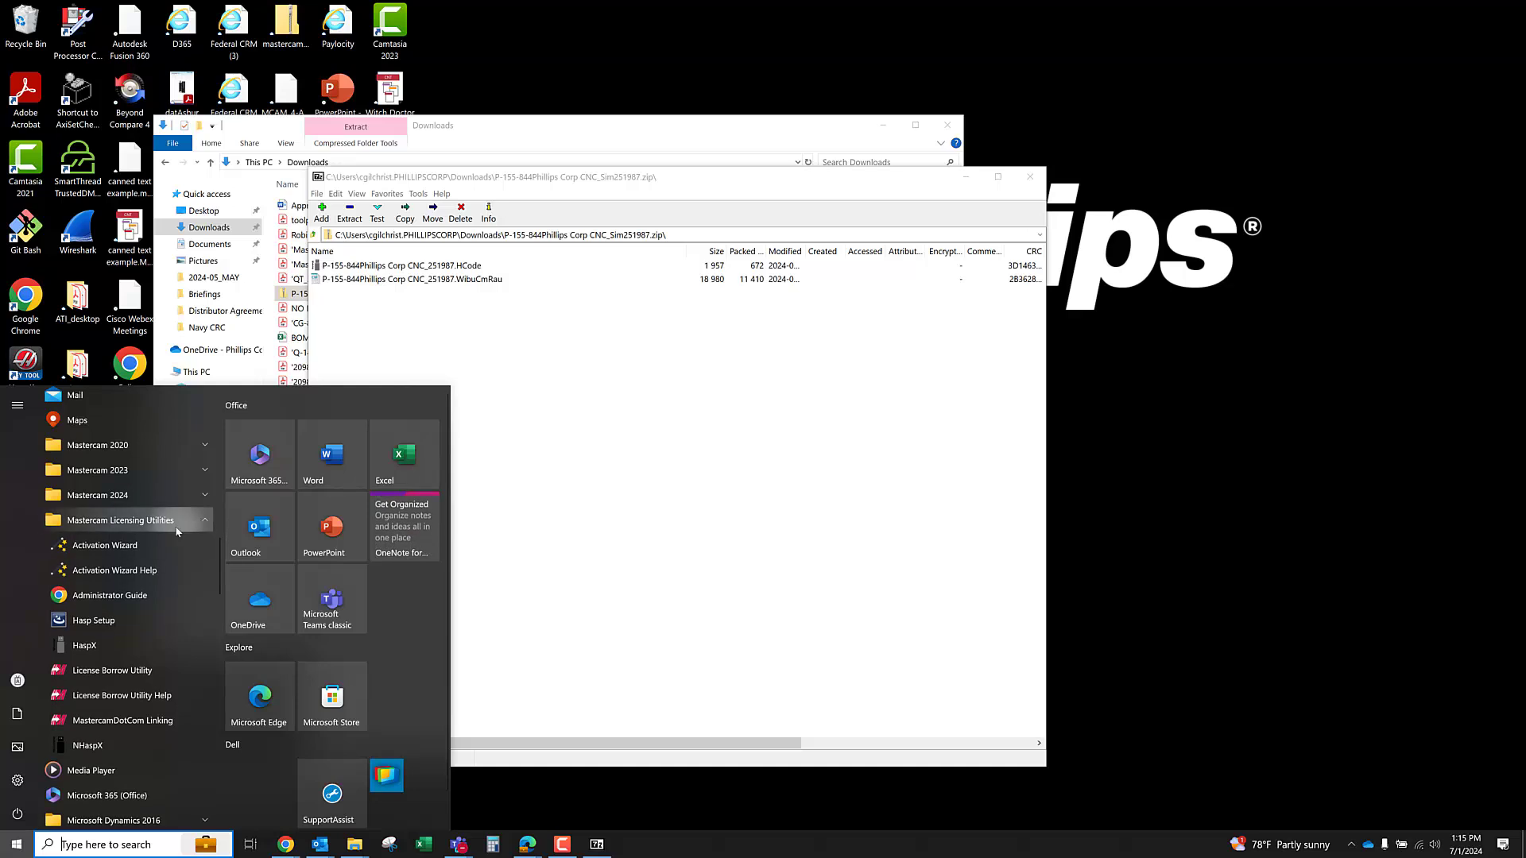
pyautogui.scroll(-1, 144, 683)
pyautogui.scroll(1, 136, 715)
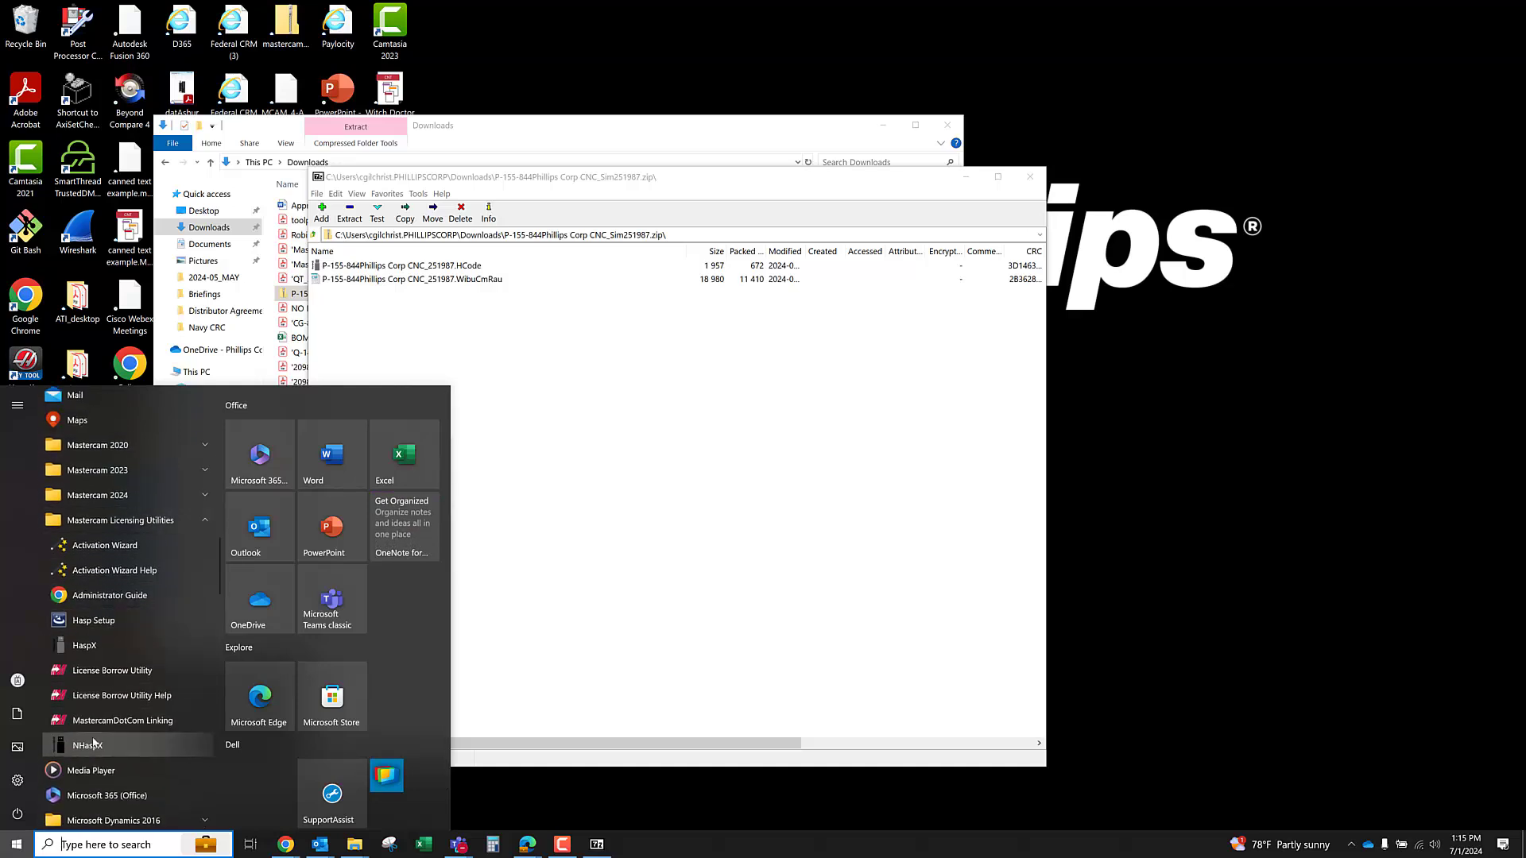
pyautogui.click(1351, 844)
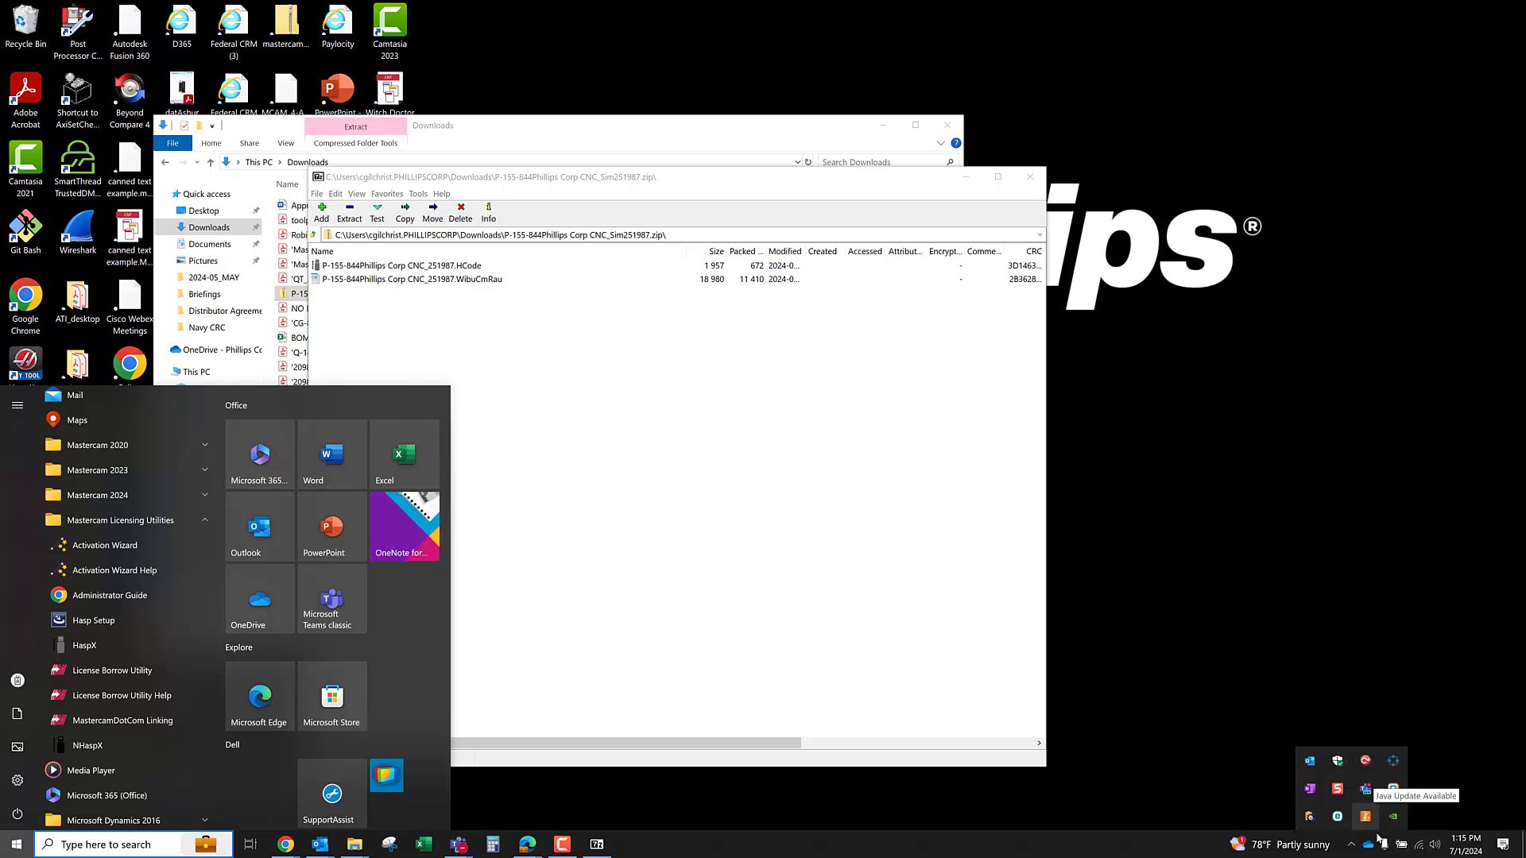
pyautogui.scroll(-3, 119, 644)
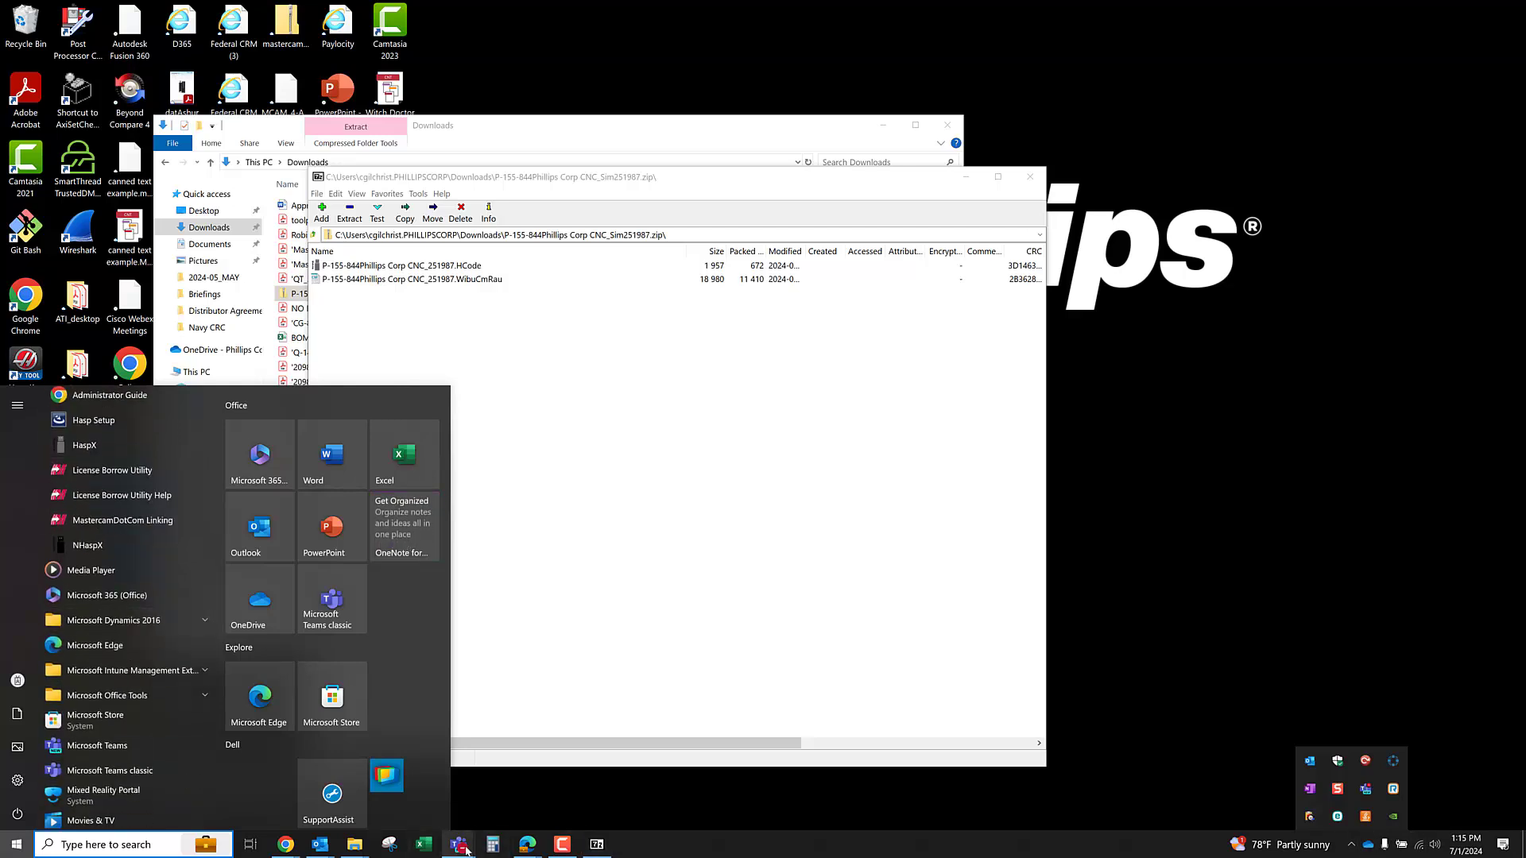
# Switch to the Mastercam 5-Axis Session 1 meeting in Microsoft Teams to check it, and minimize its window
pyautogui.moveTo(466, 846)
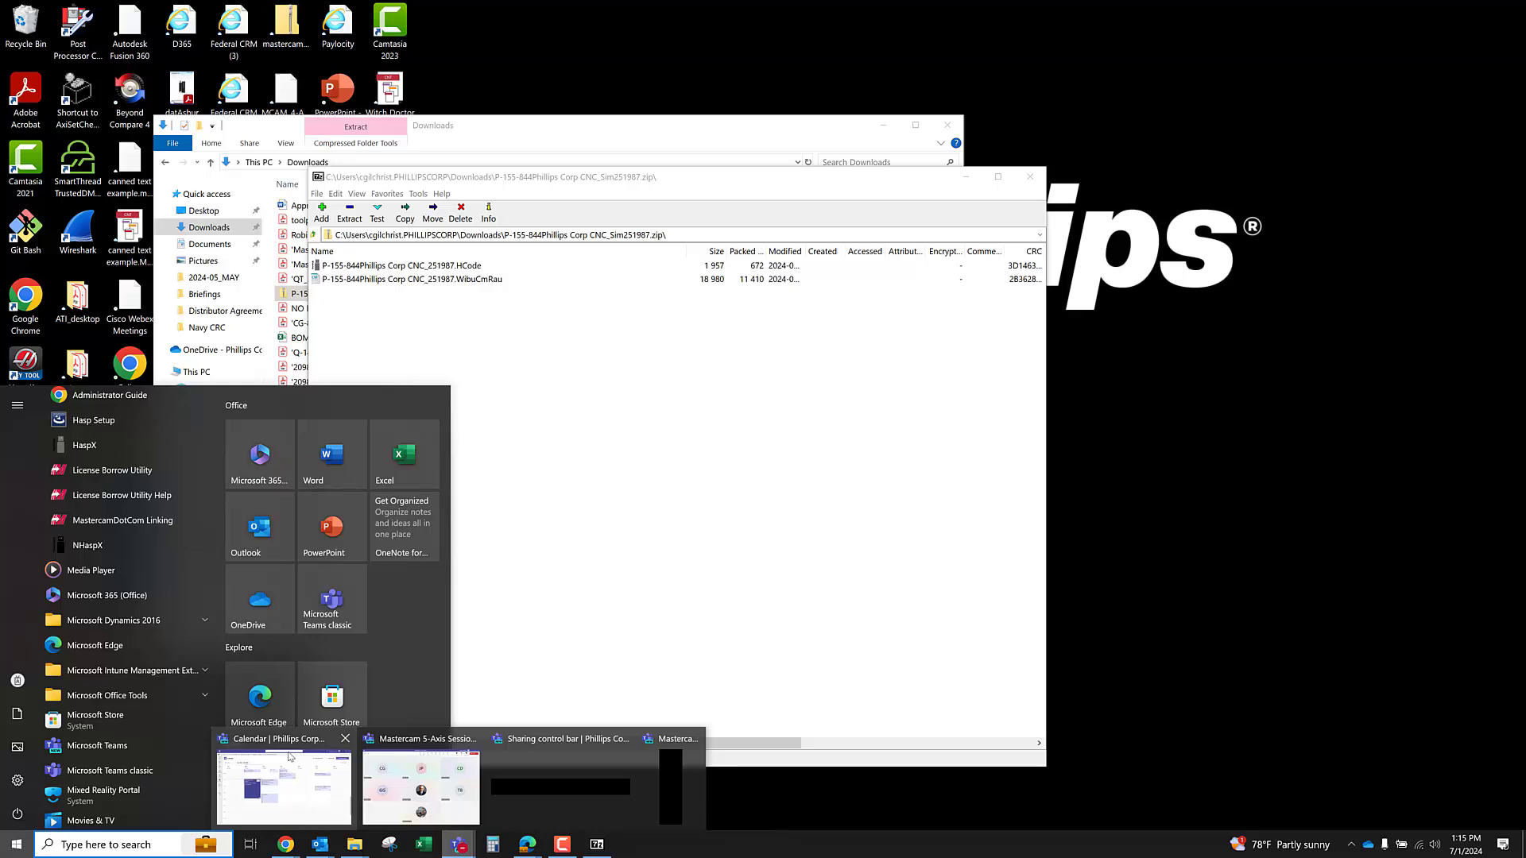
pyautogui.click(421, 783)
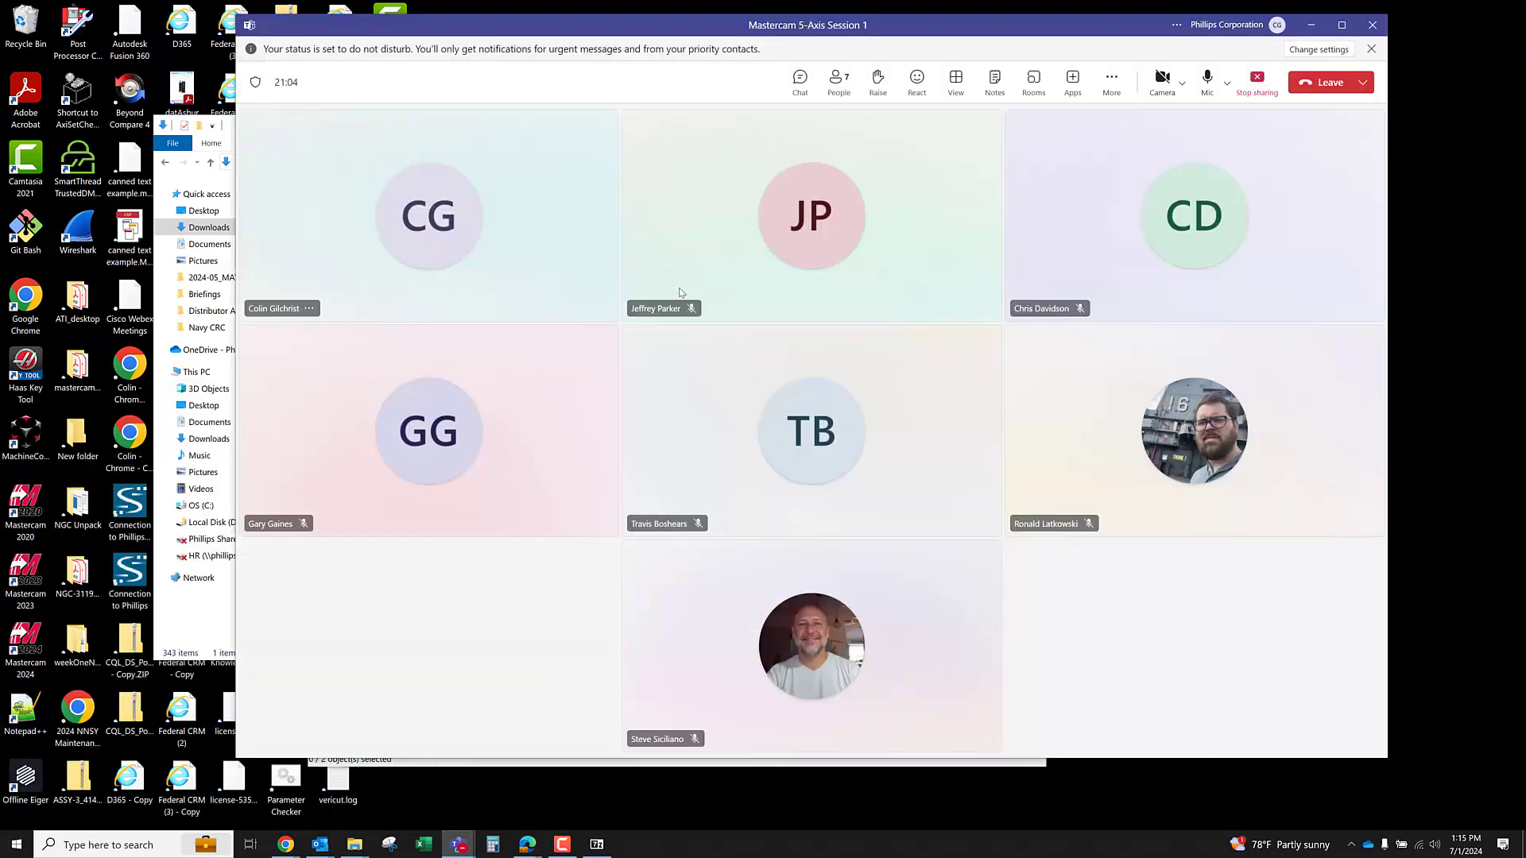
pyautogui.click(1310, 25)
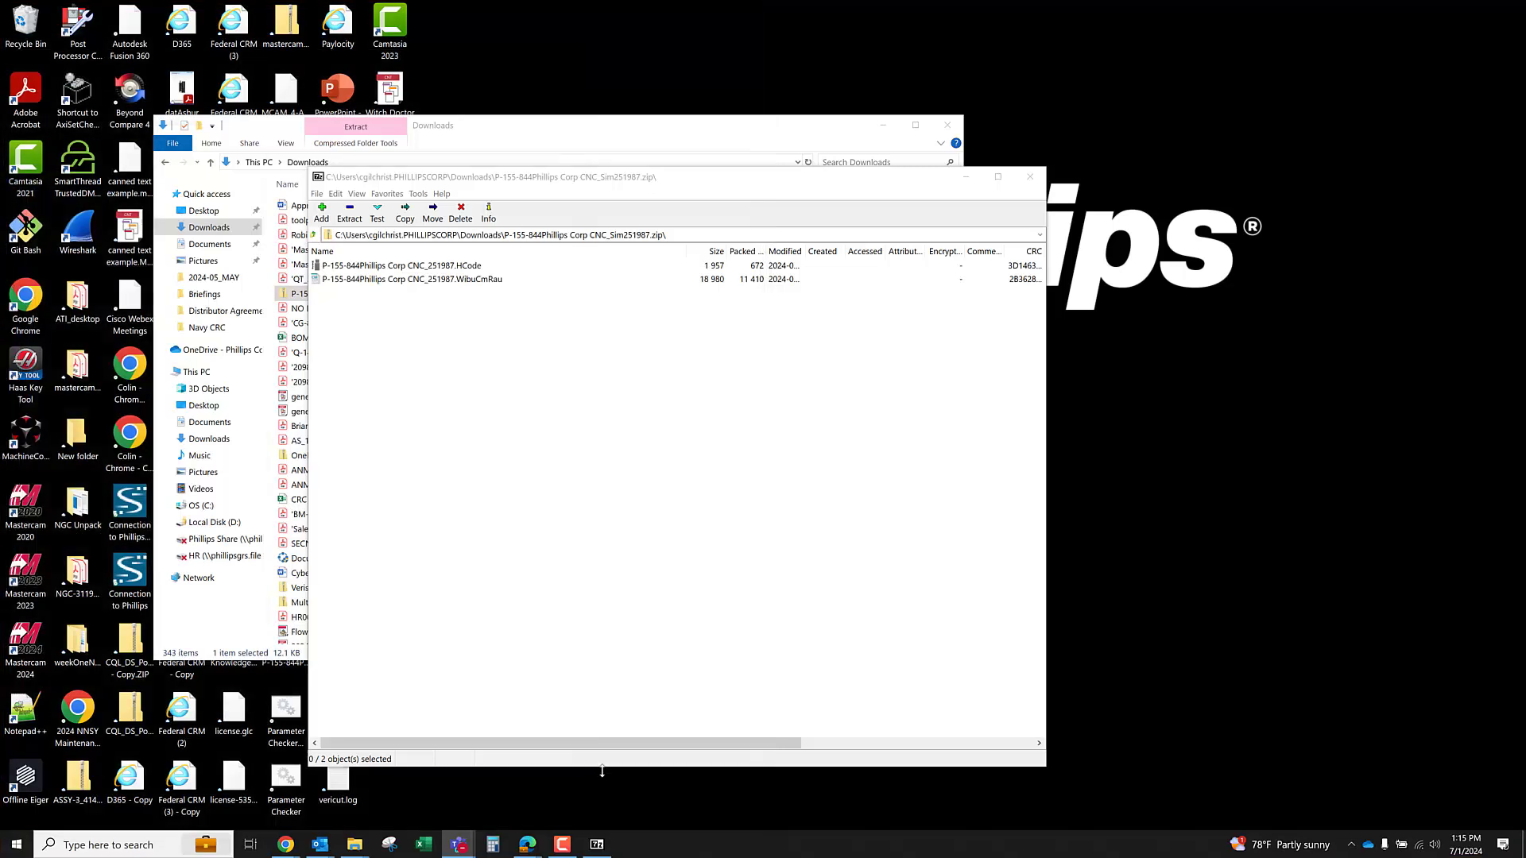
# Search the computer for "code" and close the search without opening anything
pyautogui.click(70, 846)
pyautogui.write('wi')
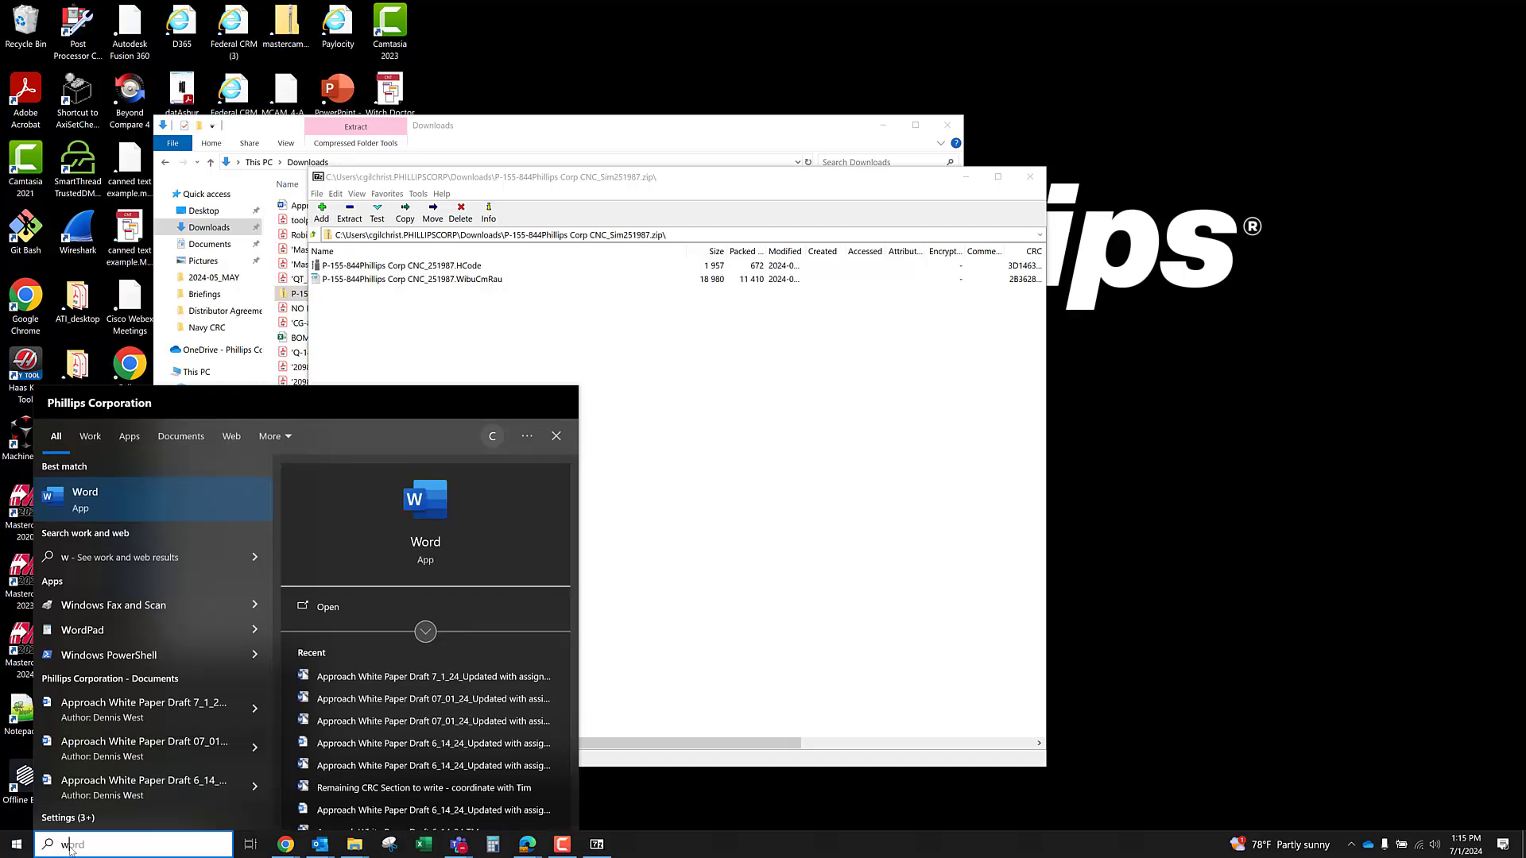
pyautogui.press('BackSpace')
pyautogui.press('BackSpace')
pyautogui.write('code')
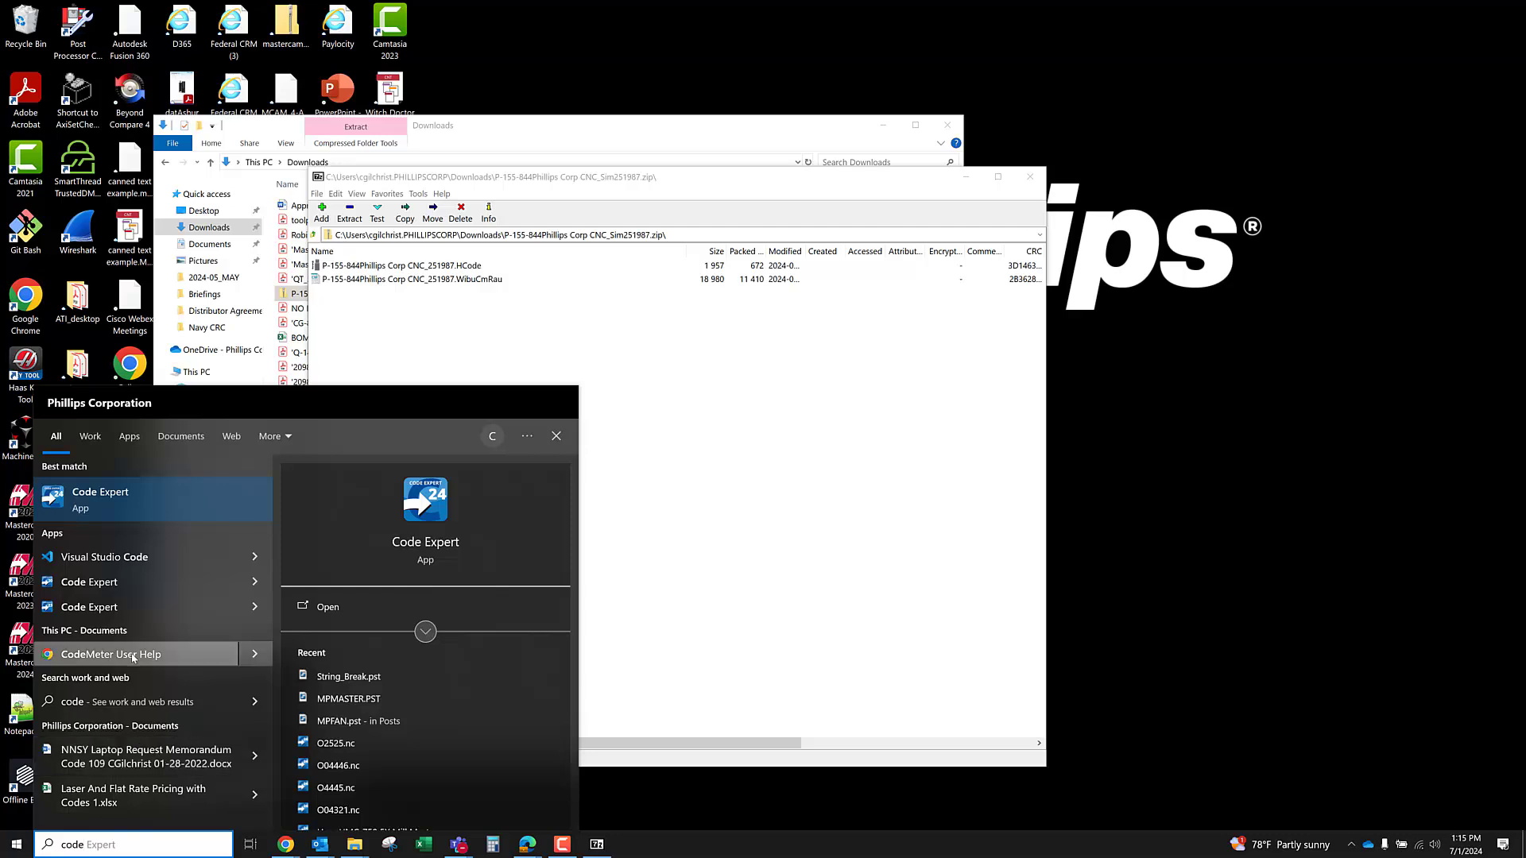
pyautogui.click(804, 604)
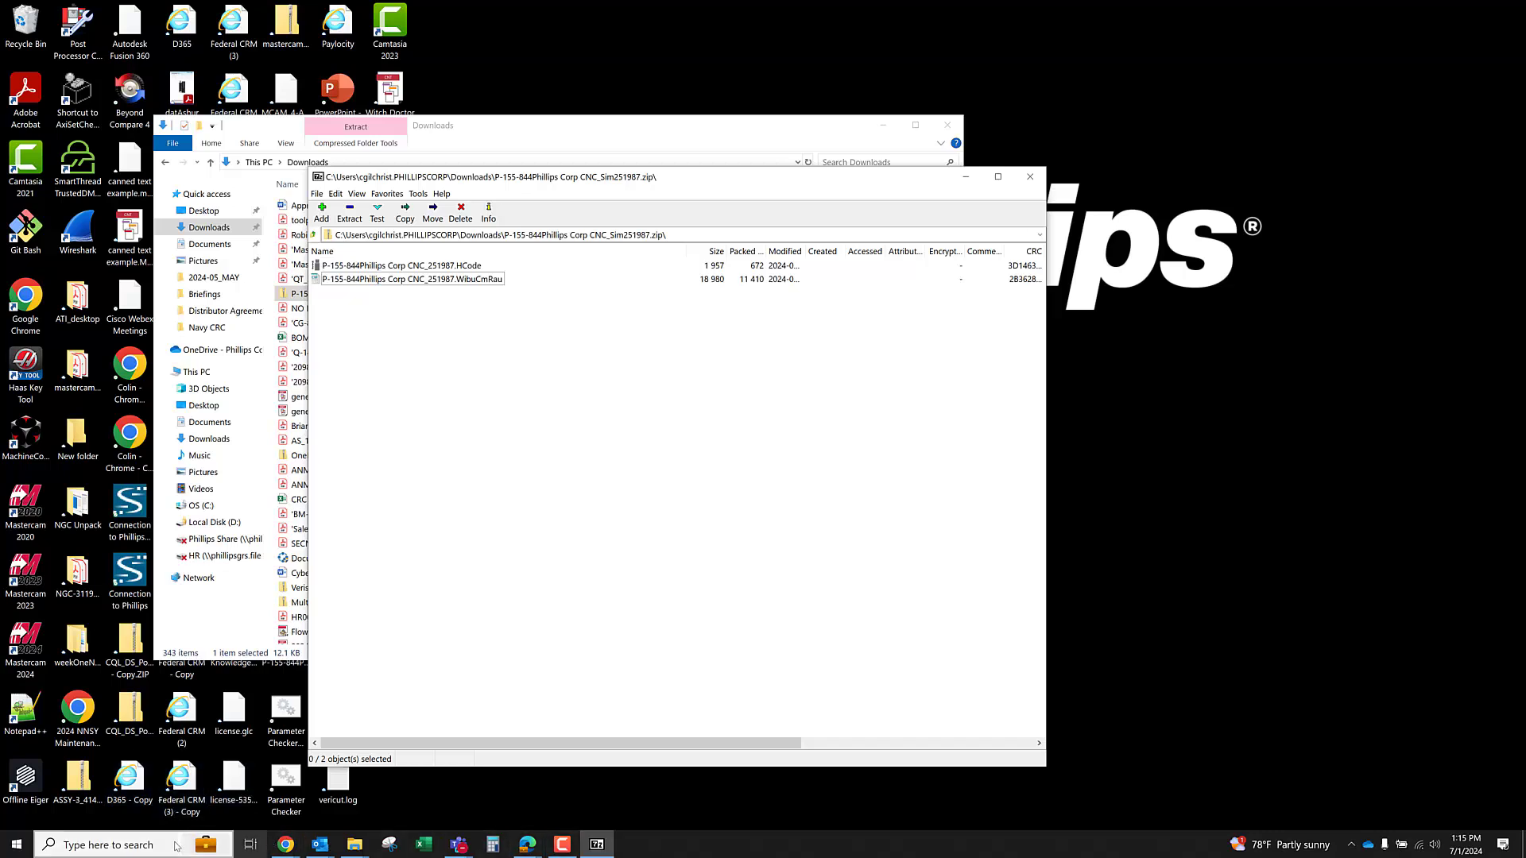
# Launch Mastercam 2024 and check its event logger in the system tray while it loads
pyautogui.doubleClick(25, 648)
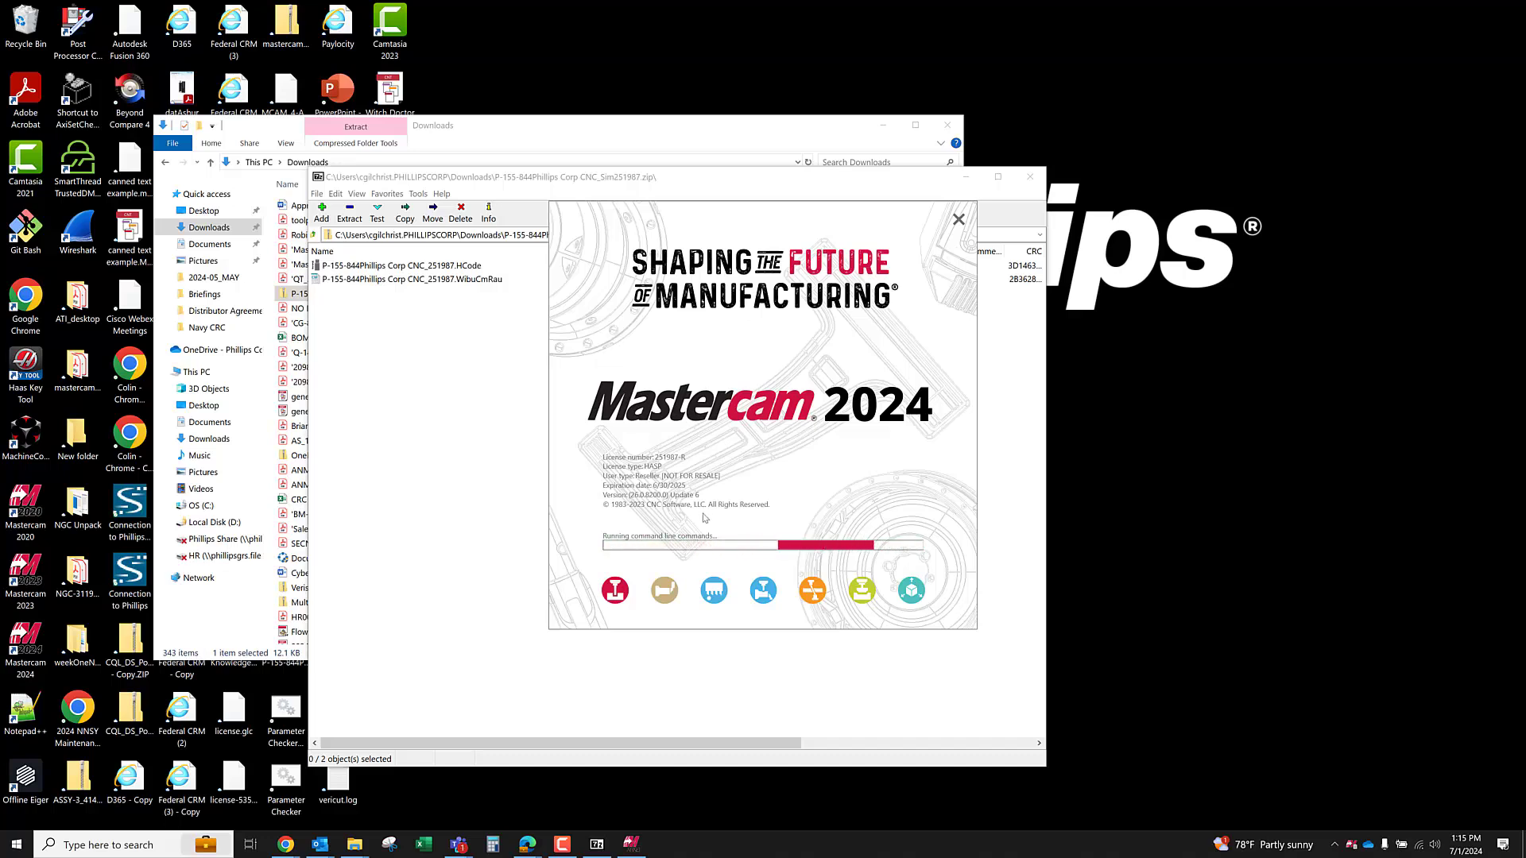
pyautogui.rightClick(1353, 846)
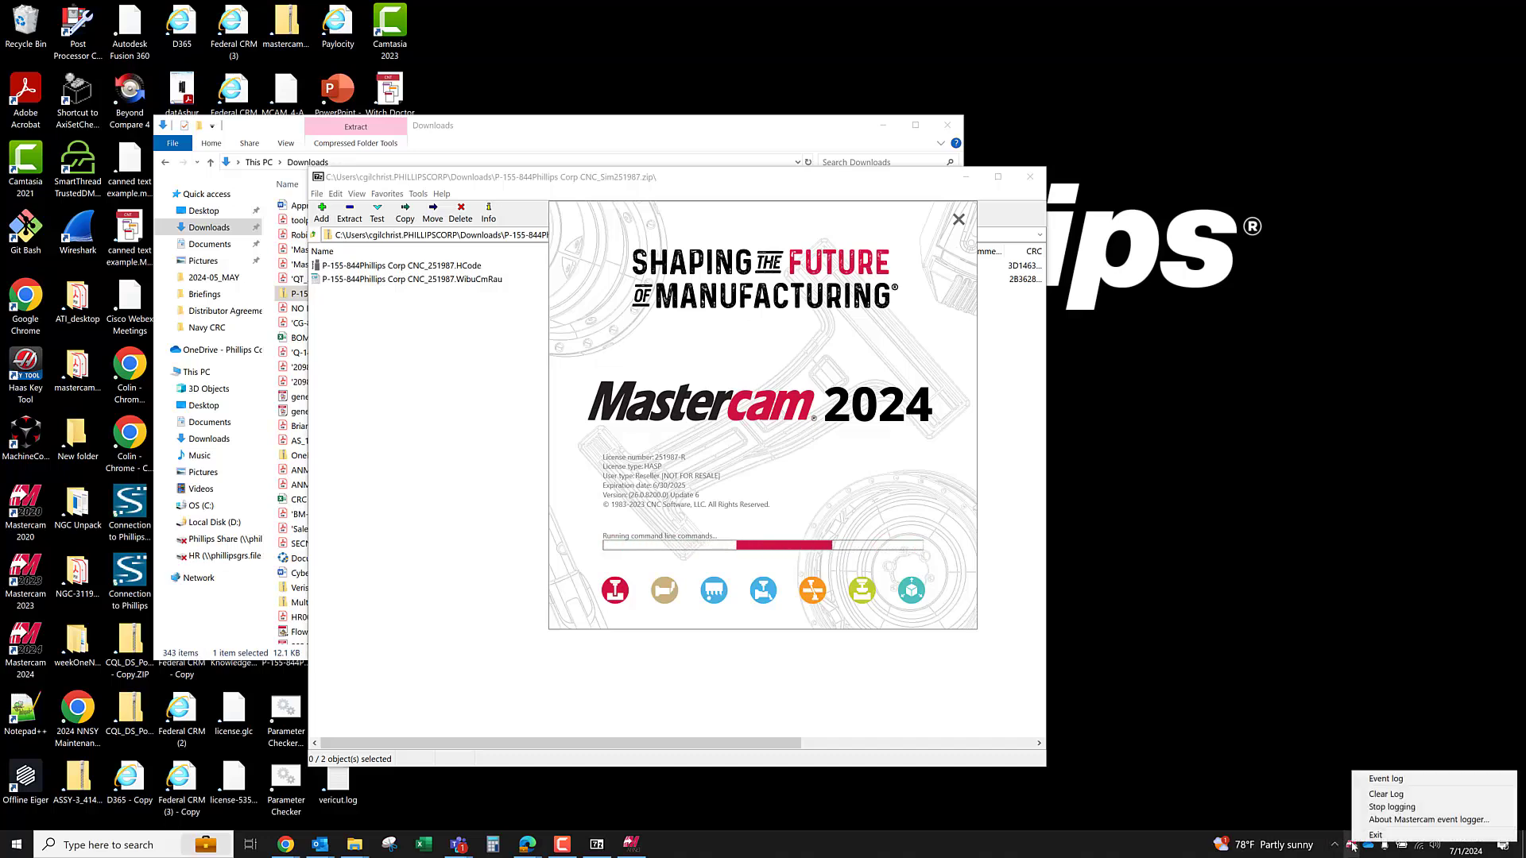
pyautogui.click(1303, 776)
pyautogui.click(1336, 848)
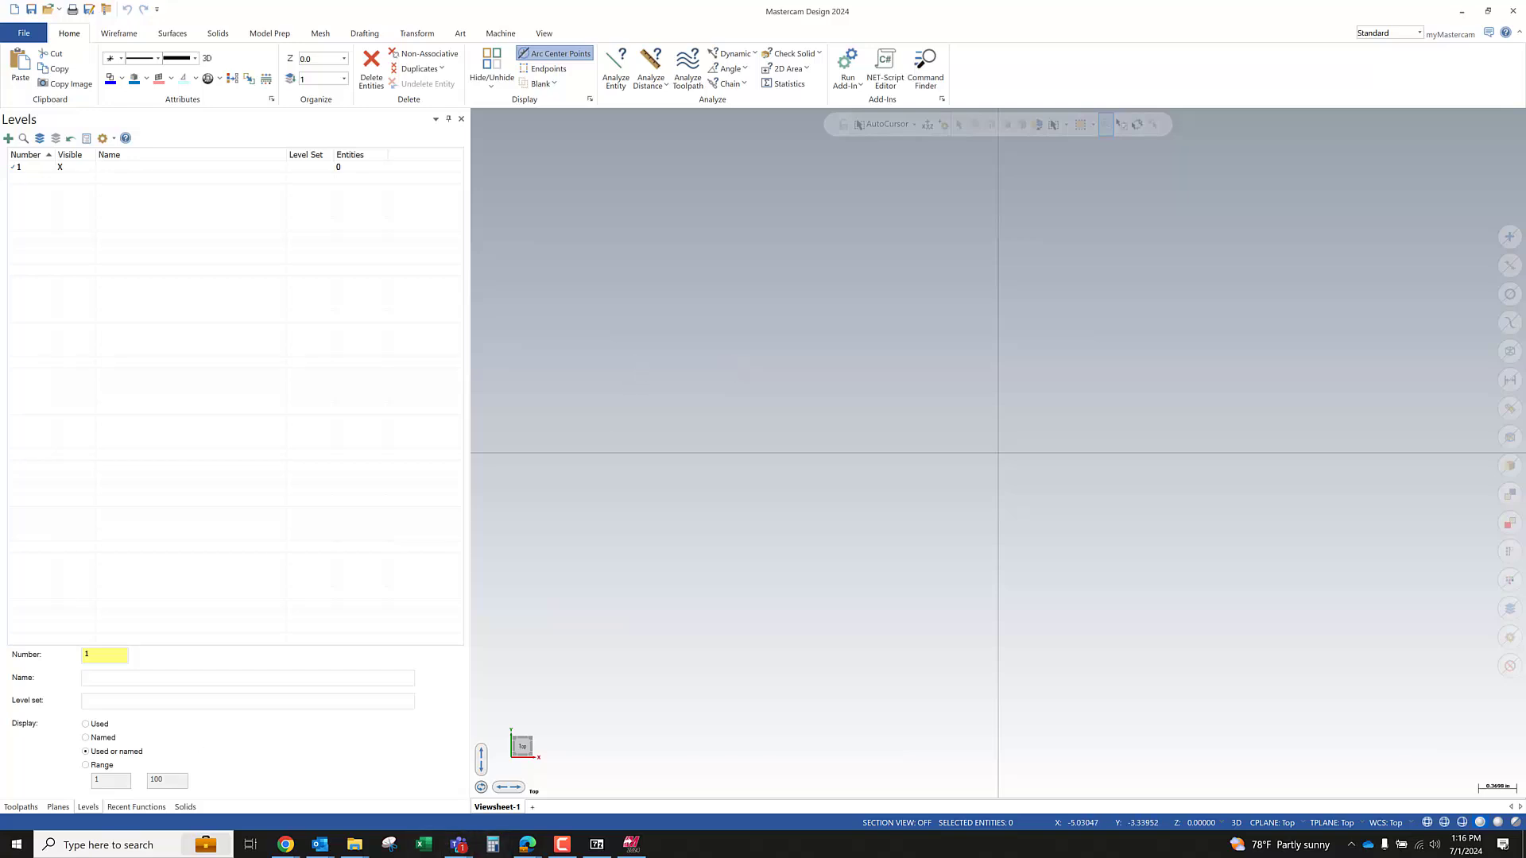
pyautogui.moveTo(459, 842)
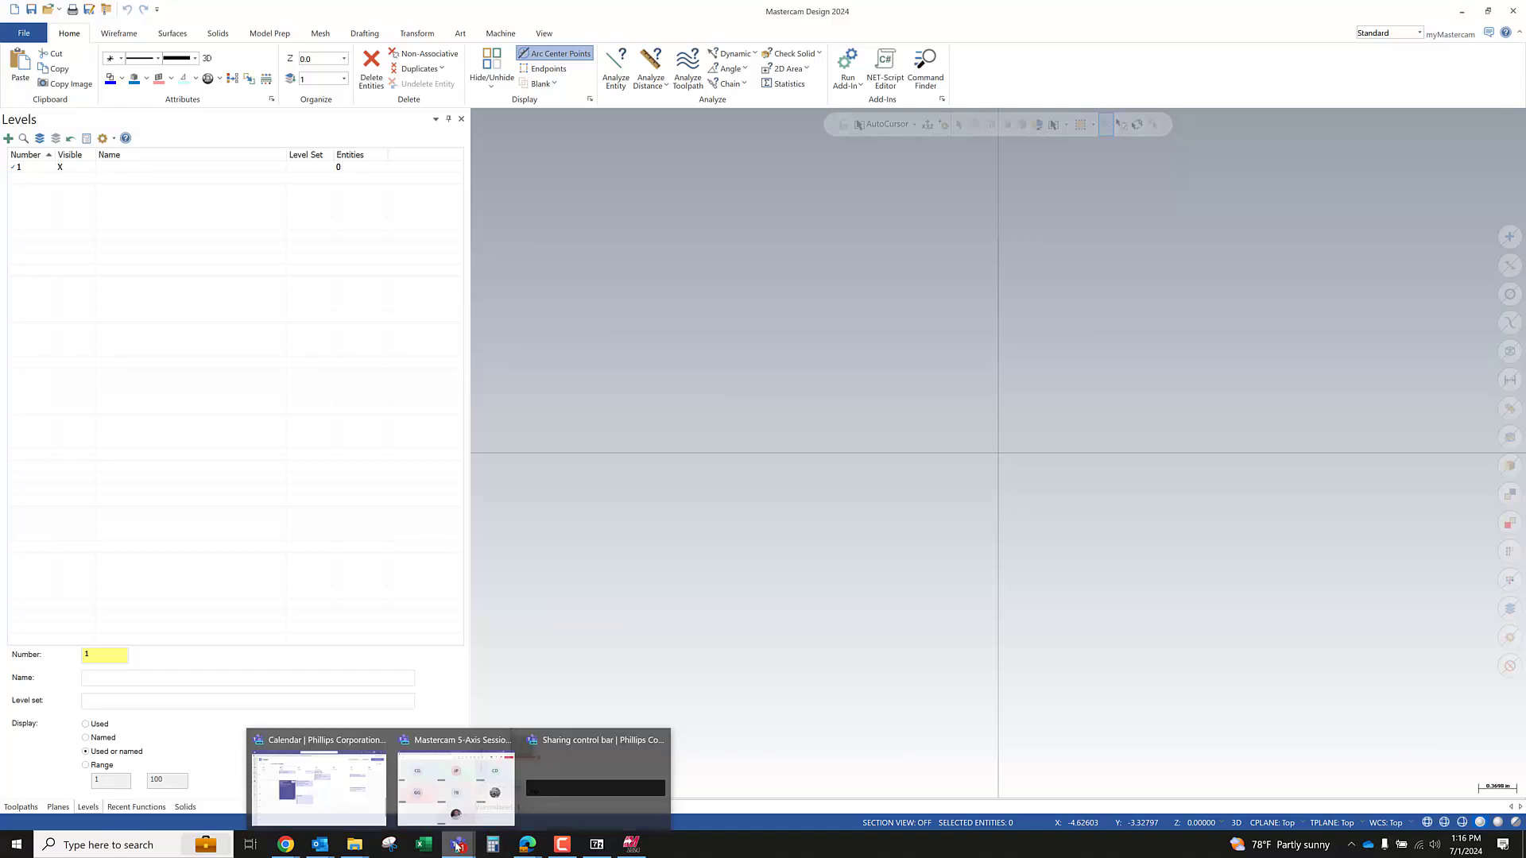
pyautogui.click(318, 775)
pyautogui.moveTo(417, 55); pyautogui.dragTo(0, 238)
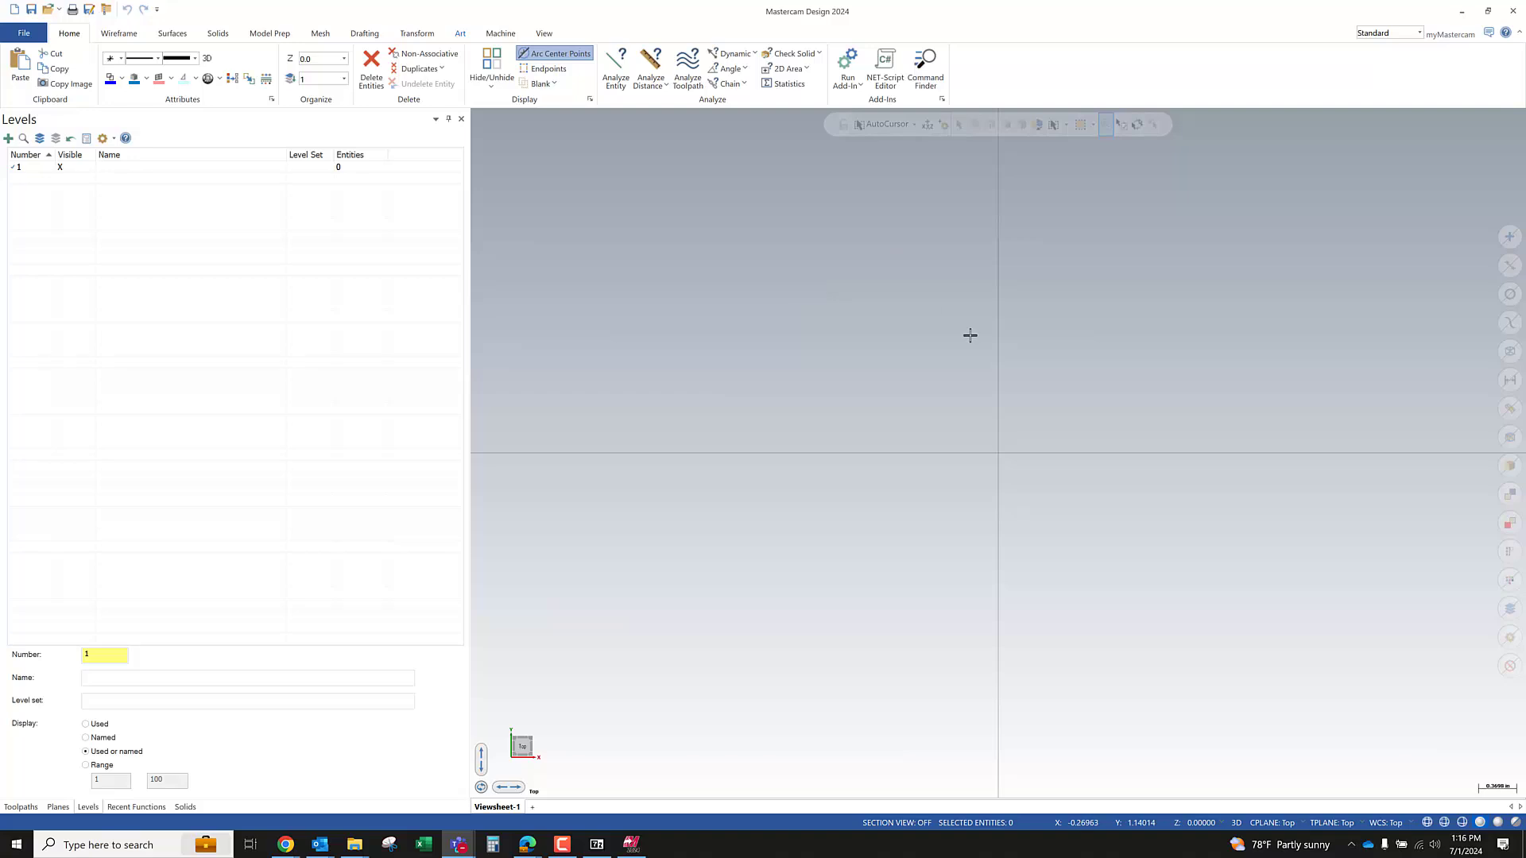
# Open the recent education part file guard - step3.emcam
pyautogui.click(34, 37)
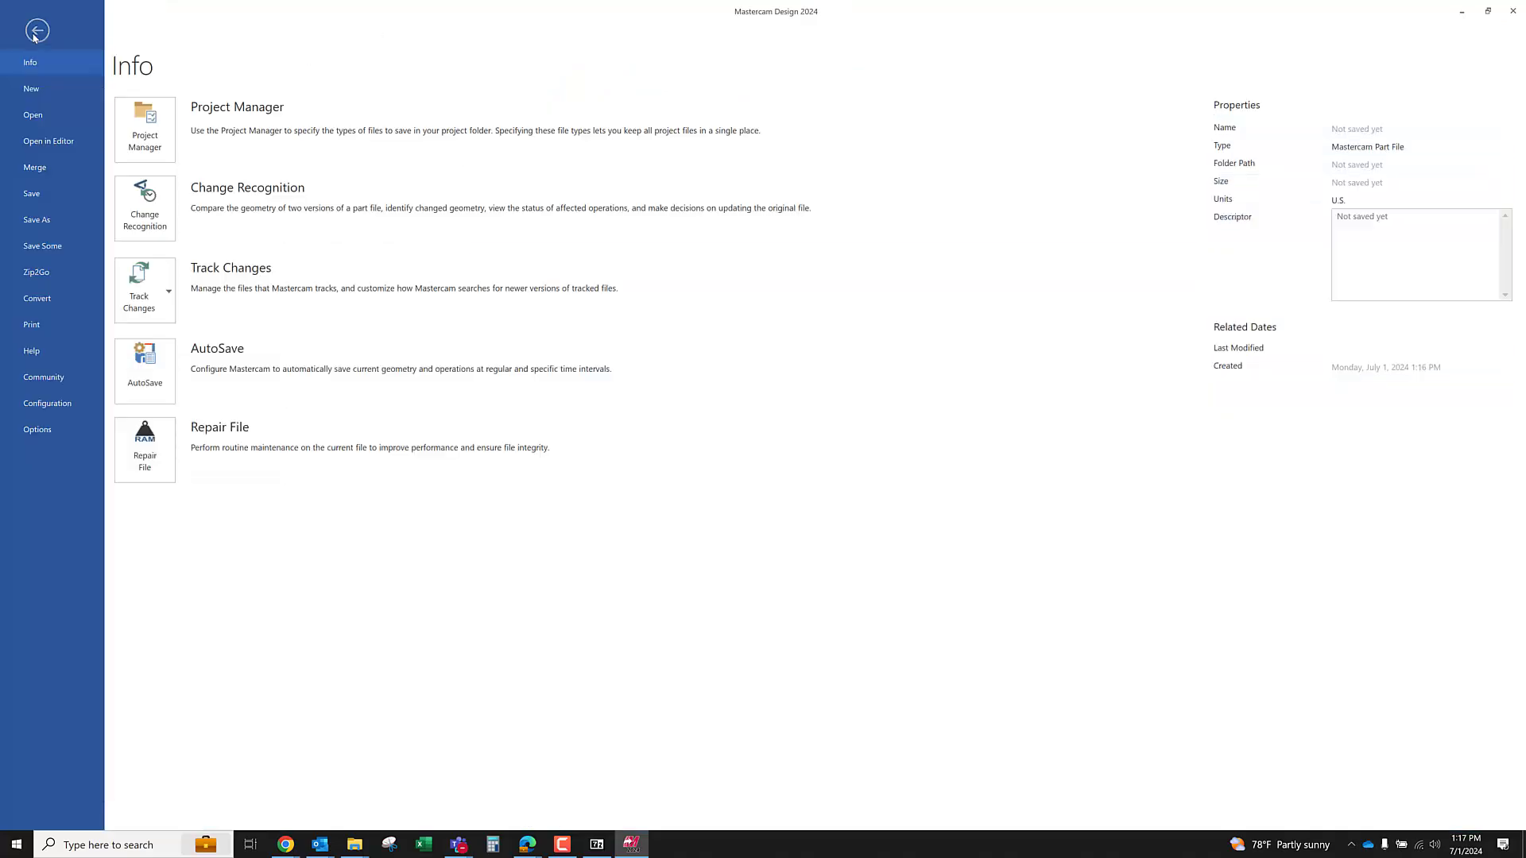
pyautogui.click(36, 115)
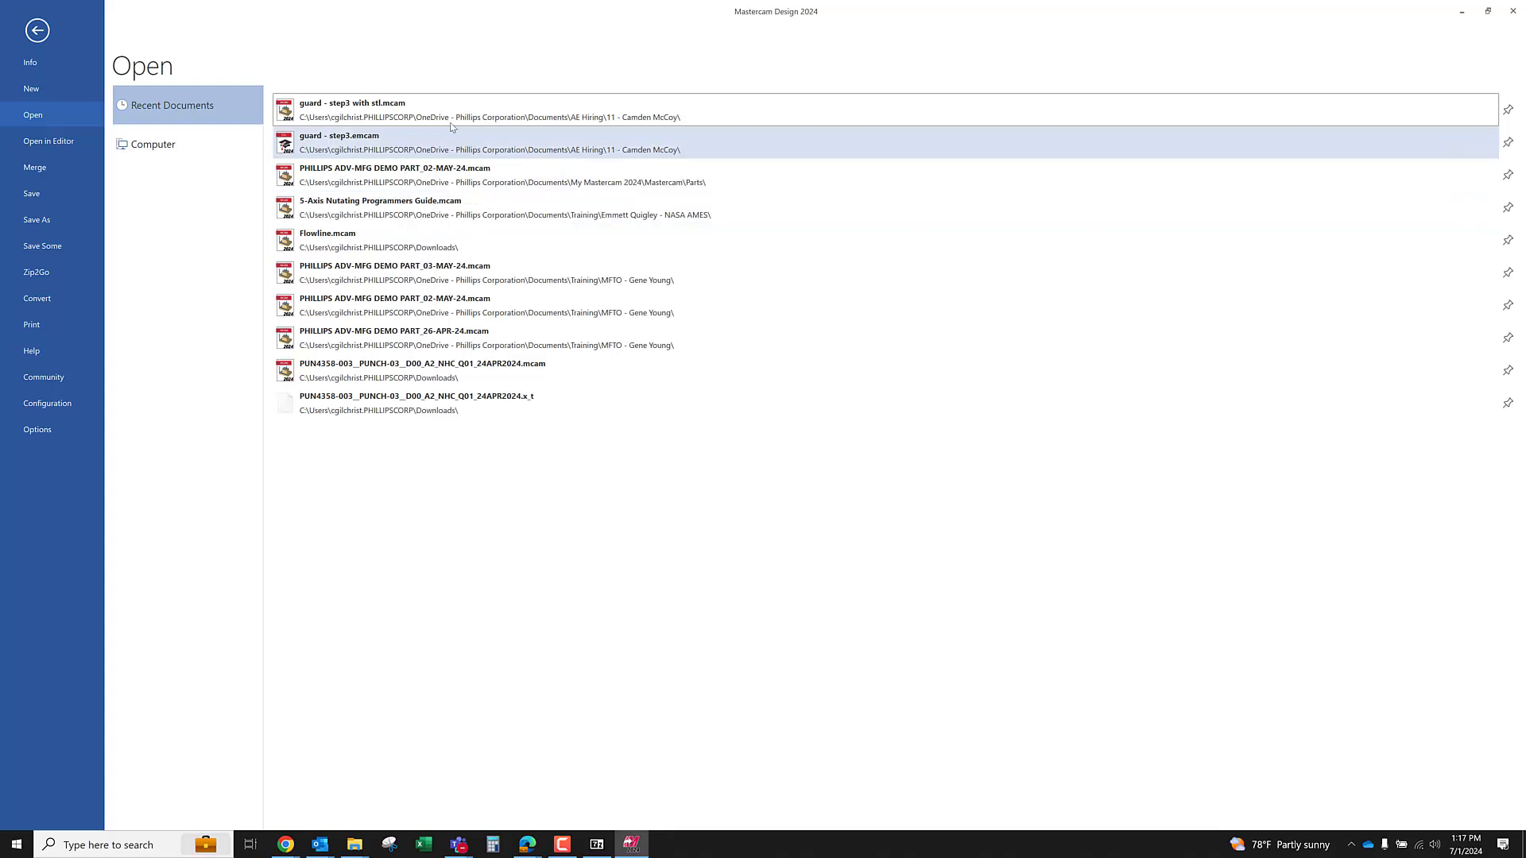
pyautogui.click(480, 154)
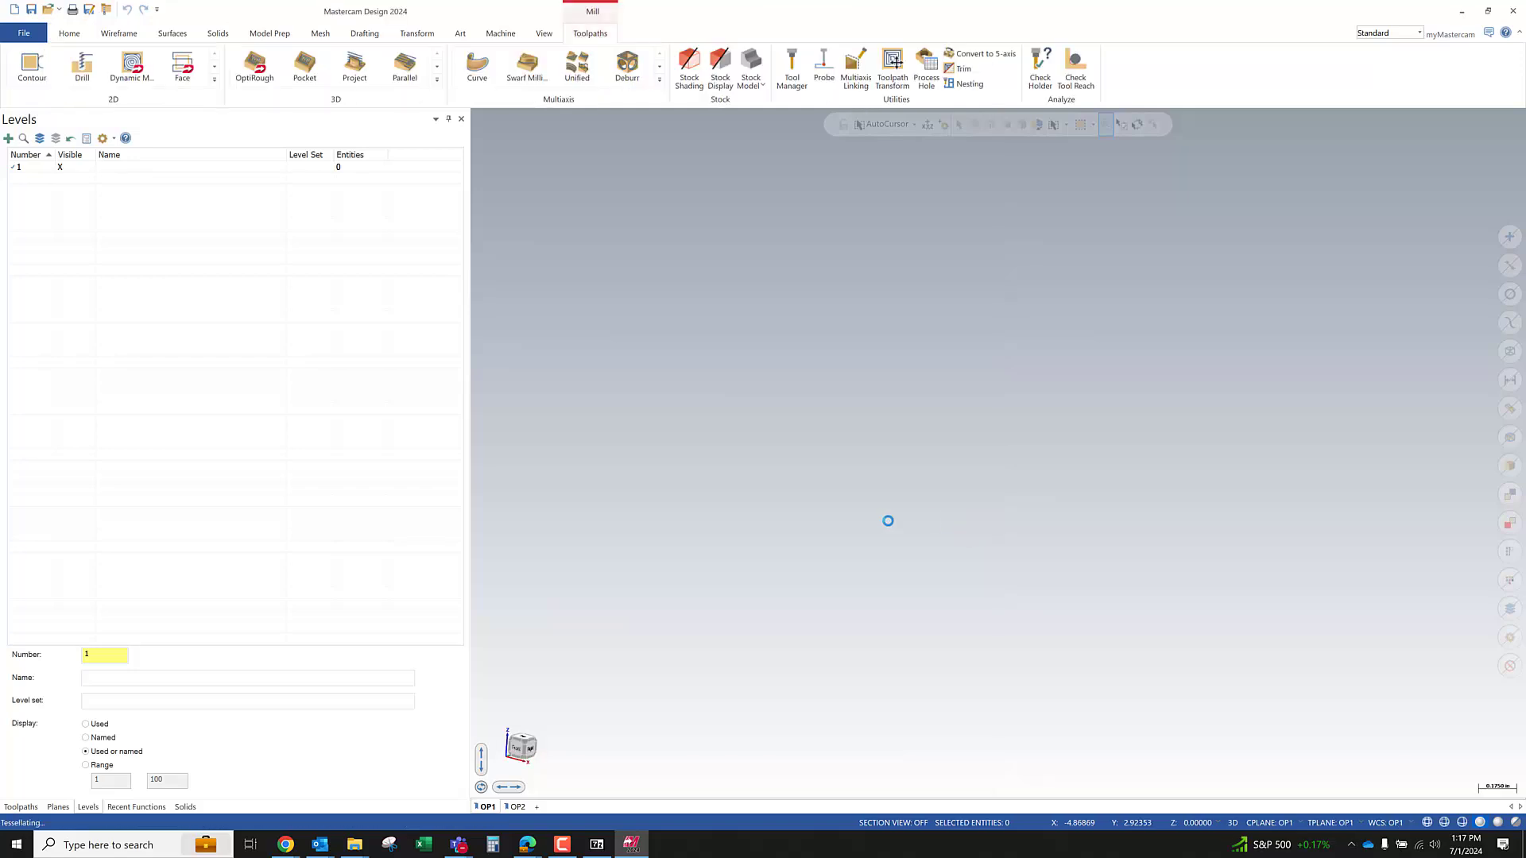
pyautogui.scroll(-1, 850, 340)
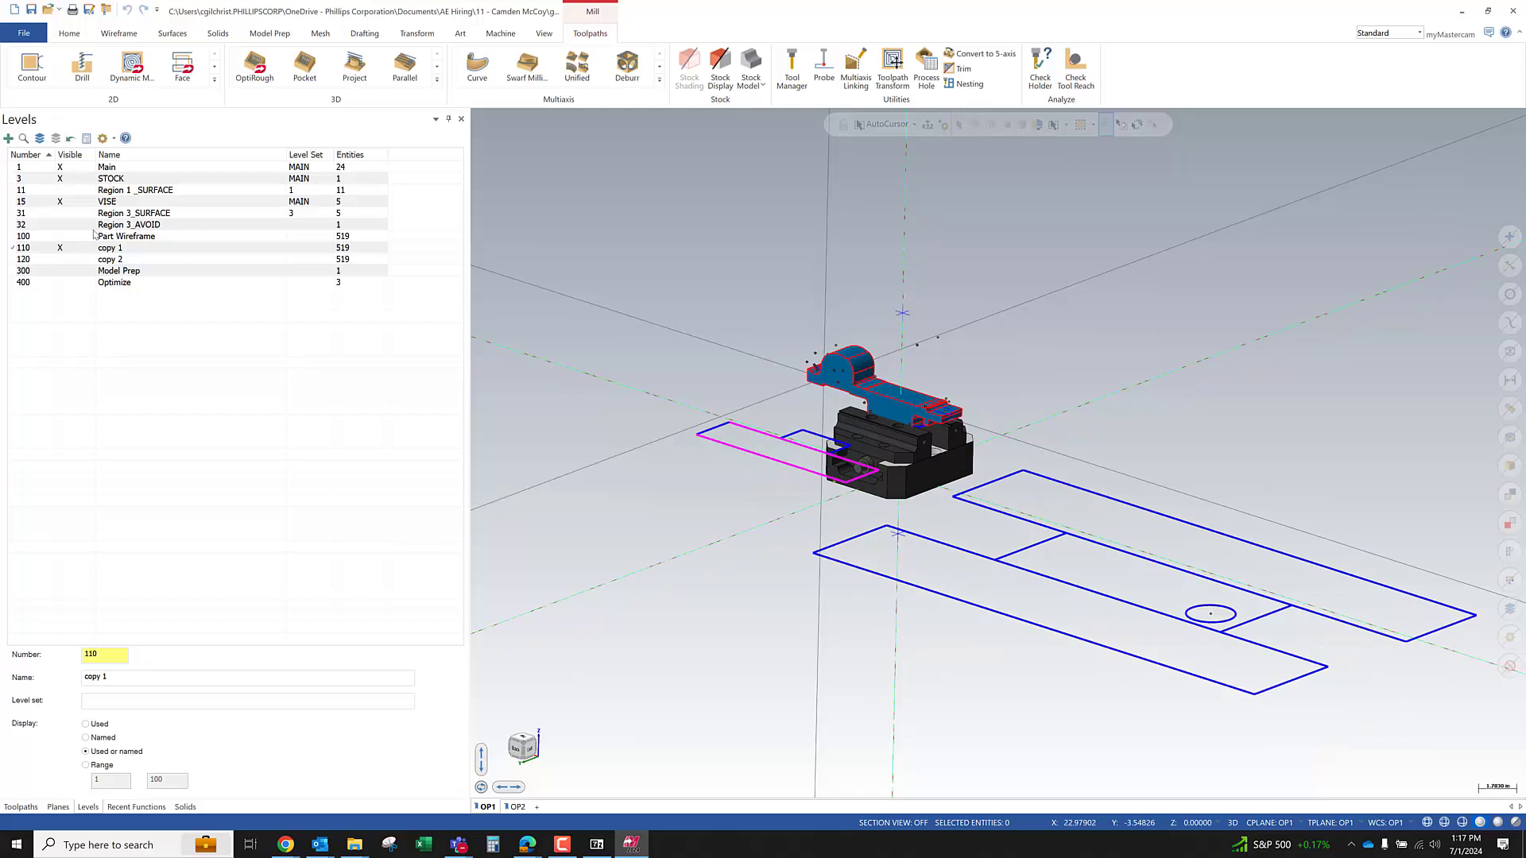
# Make level 1, Main, the active level and turn off the visibility of all other levels
pyautogui.click(20, 168)
pyautogui.click(55, 138)
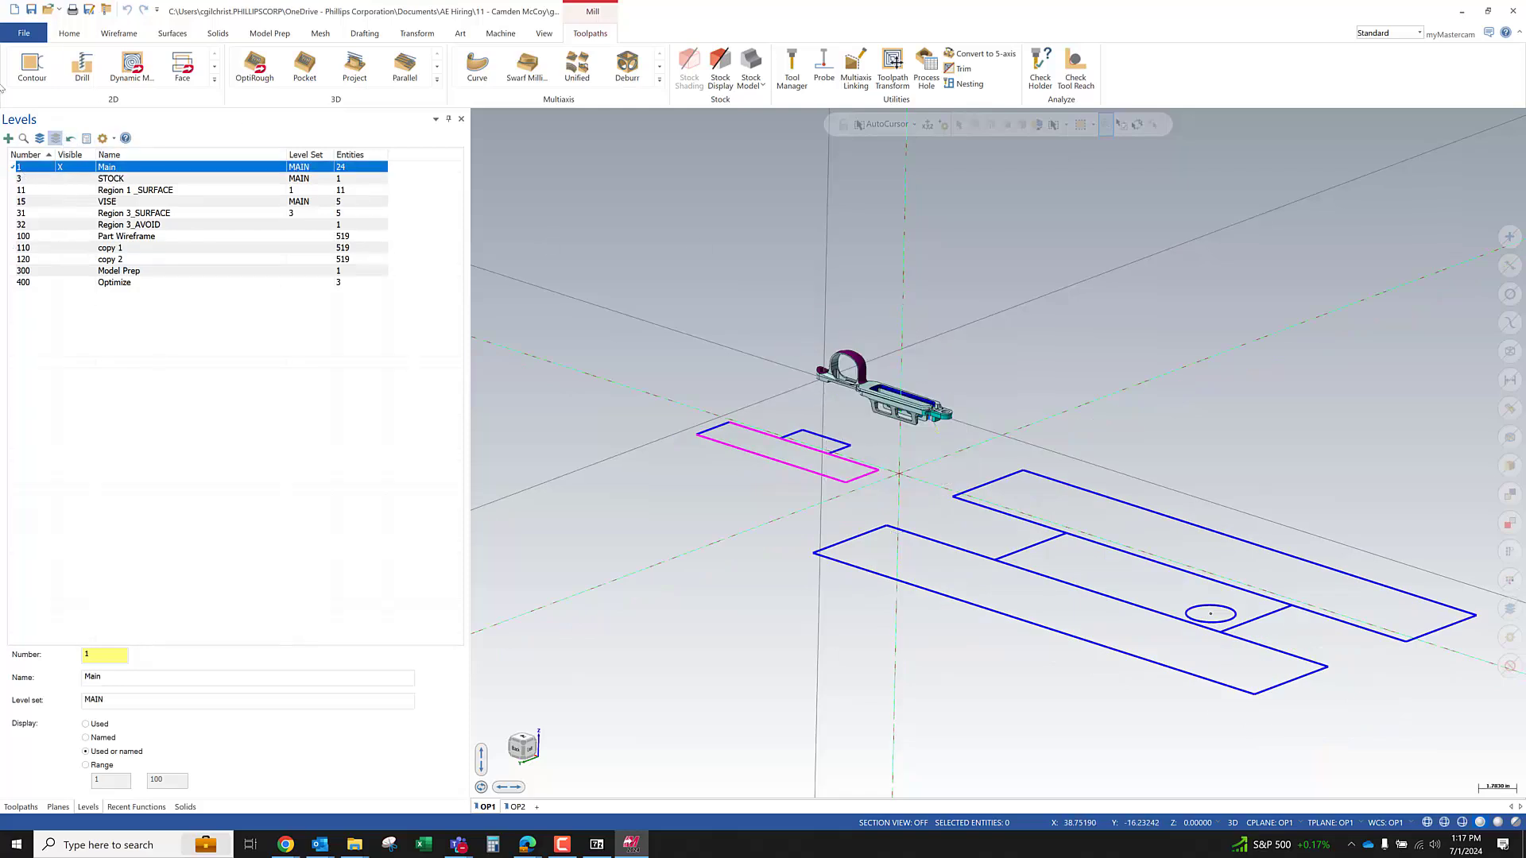
# Begin saving the part under a new name and go to the 5-Axis folder in Documents > Training
pyautogui.click(24, 33)
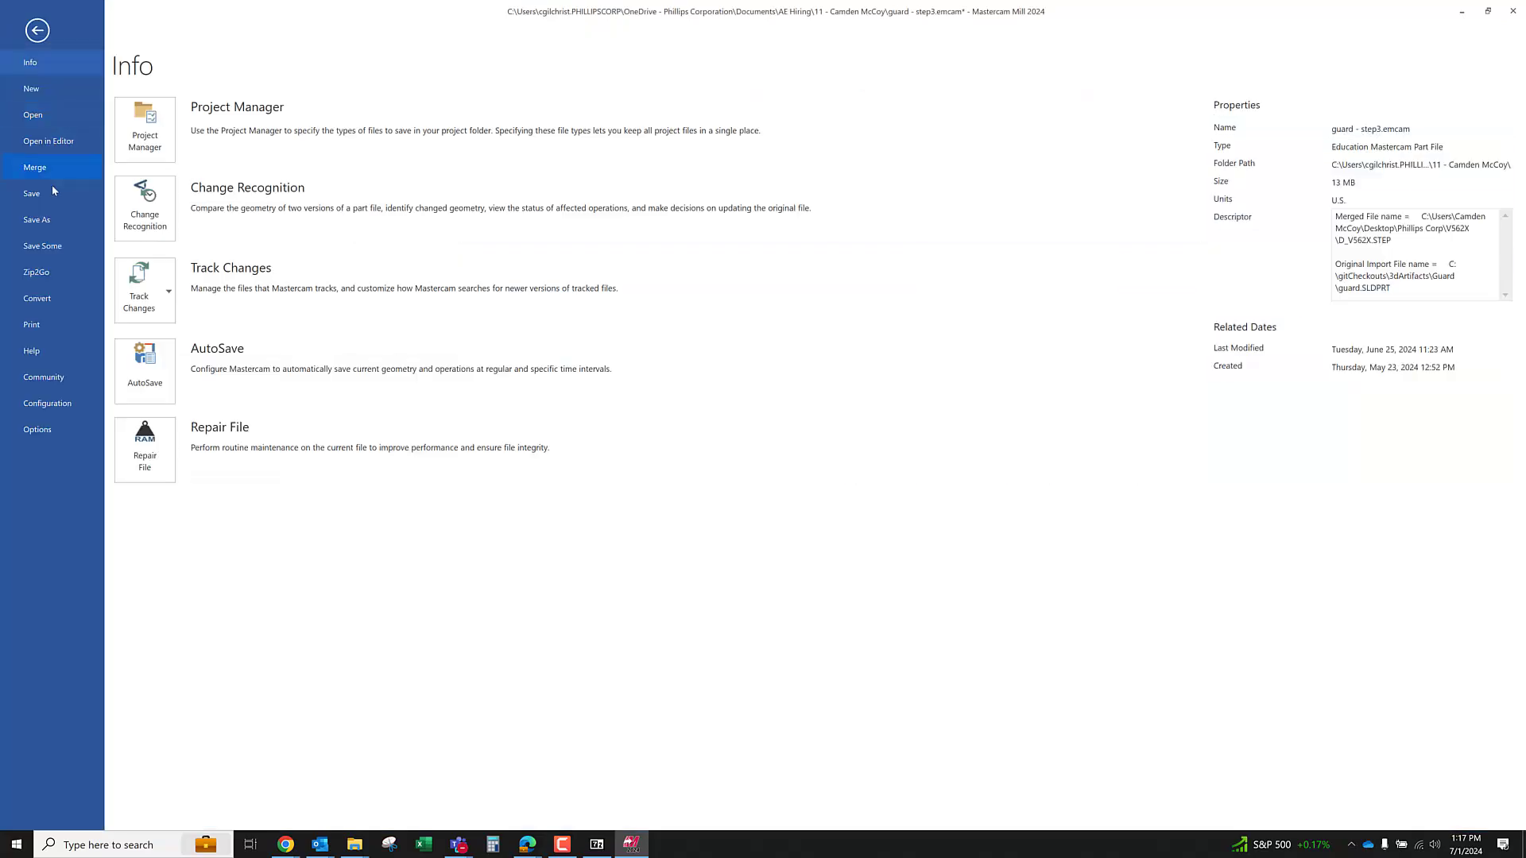
pyautogui.click(65, 221)
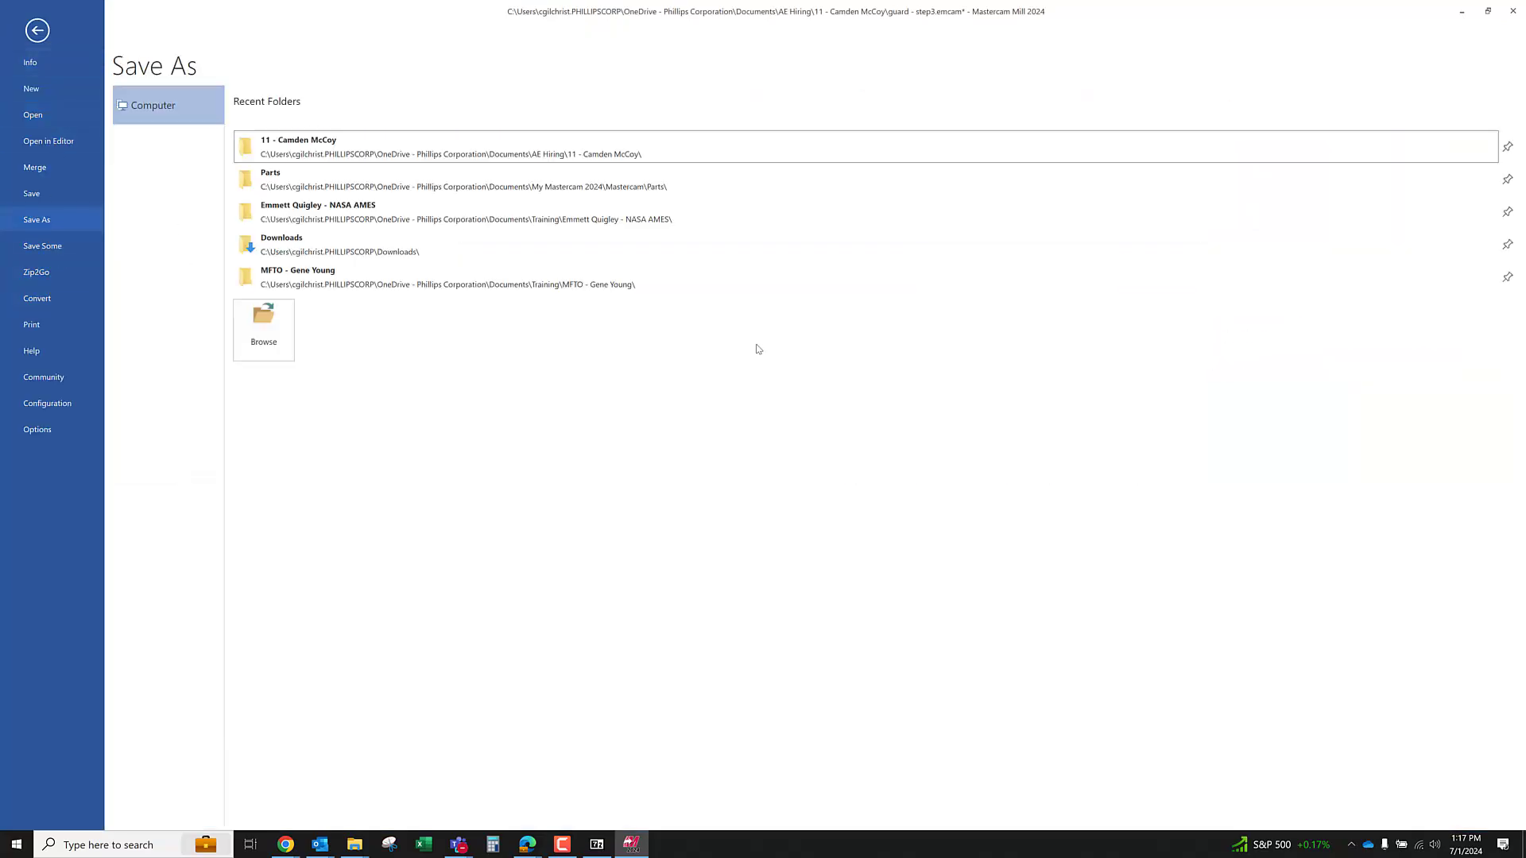
pyautogui.click(255, 340)
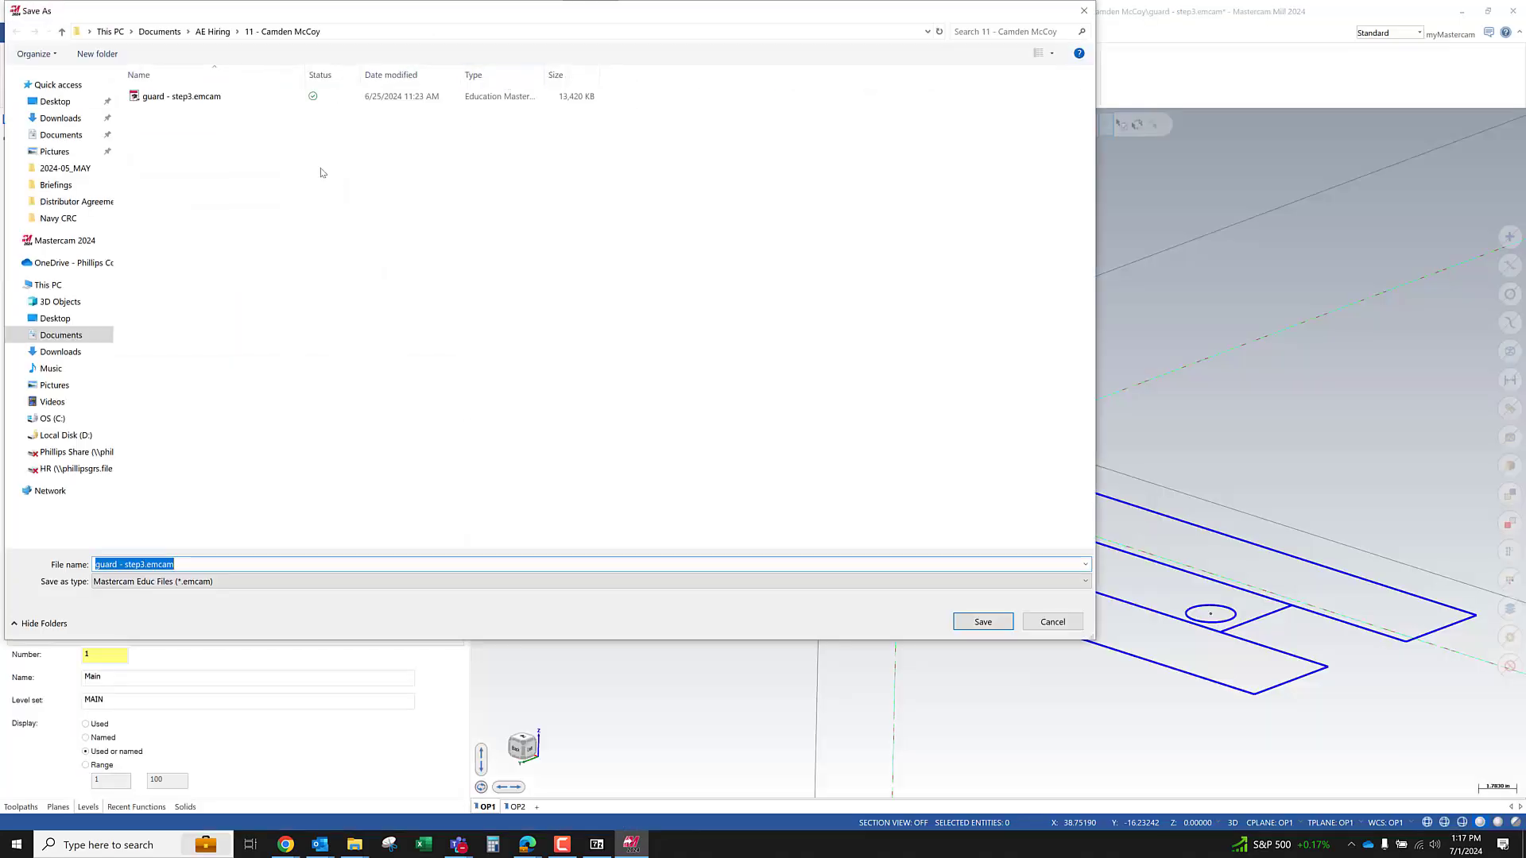
pyautogui.moveTo(233, 16); pyautogui.dragTo(405, 45)
pyautogui.click(331, 59)
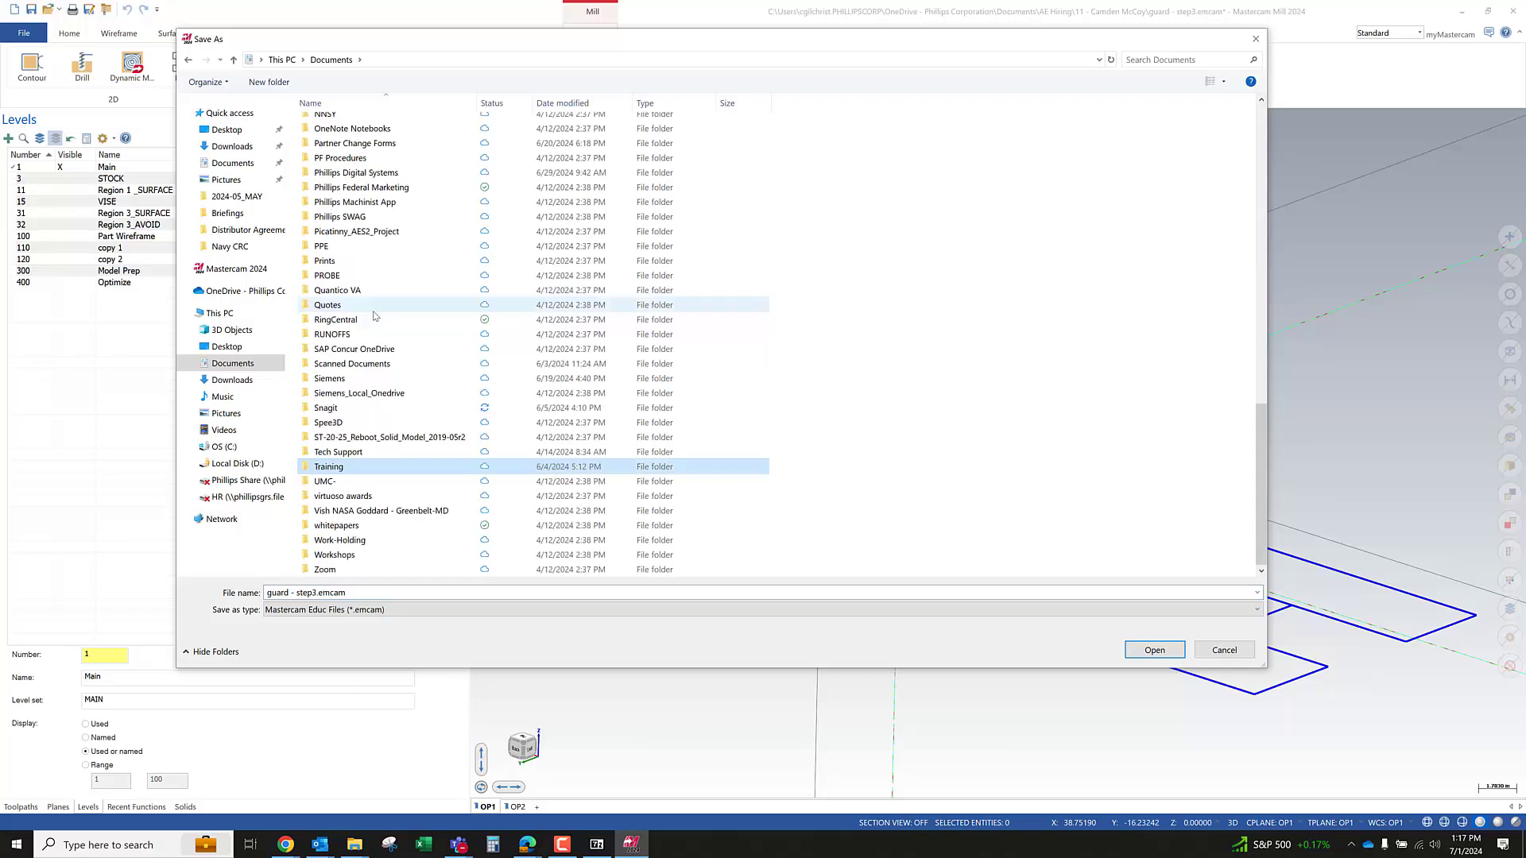
pyautogui.doubleClick(356, 469)
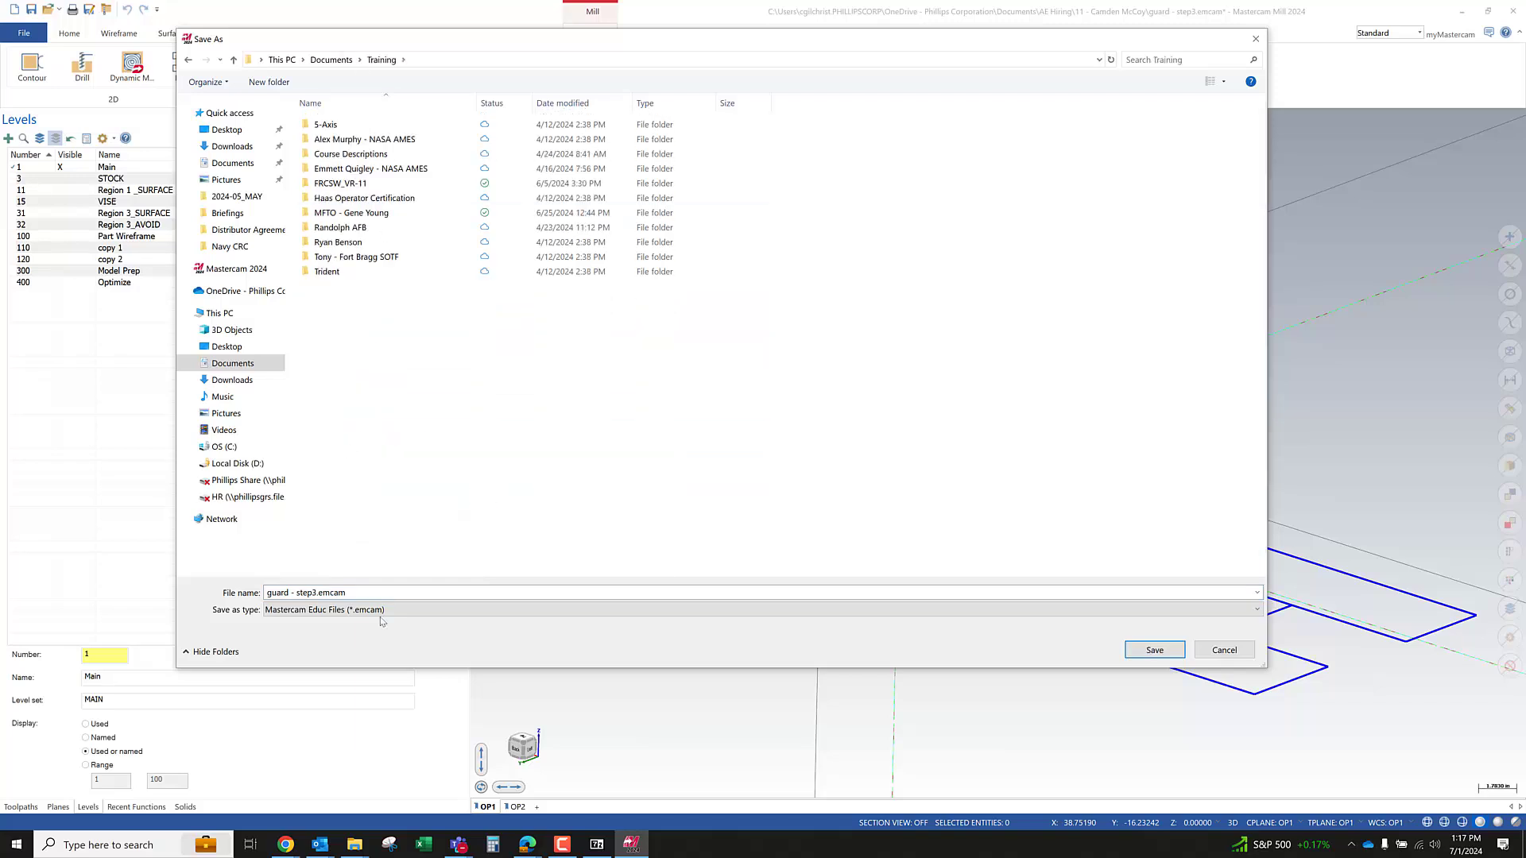
pyautogui.doubleClick(353, 125)
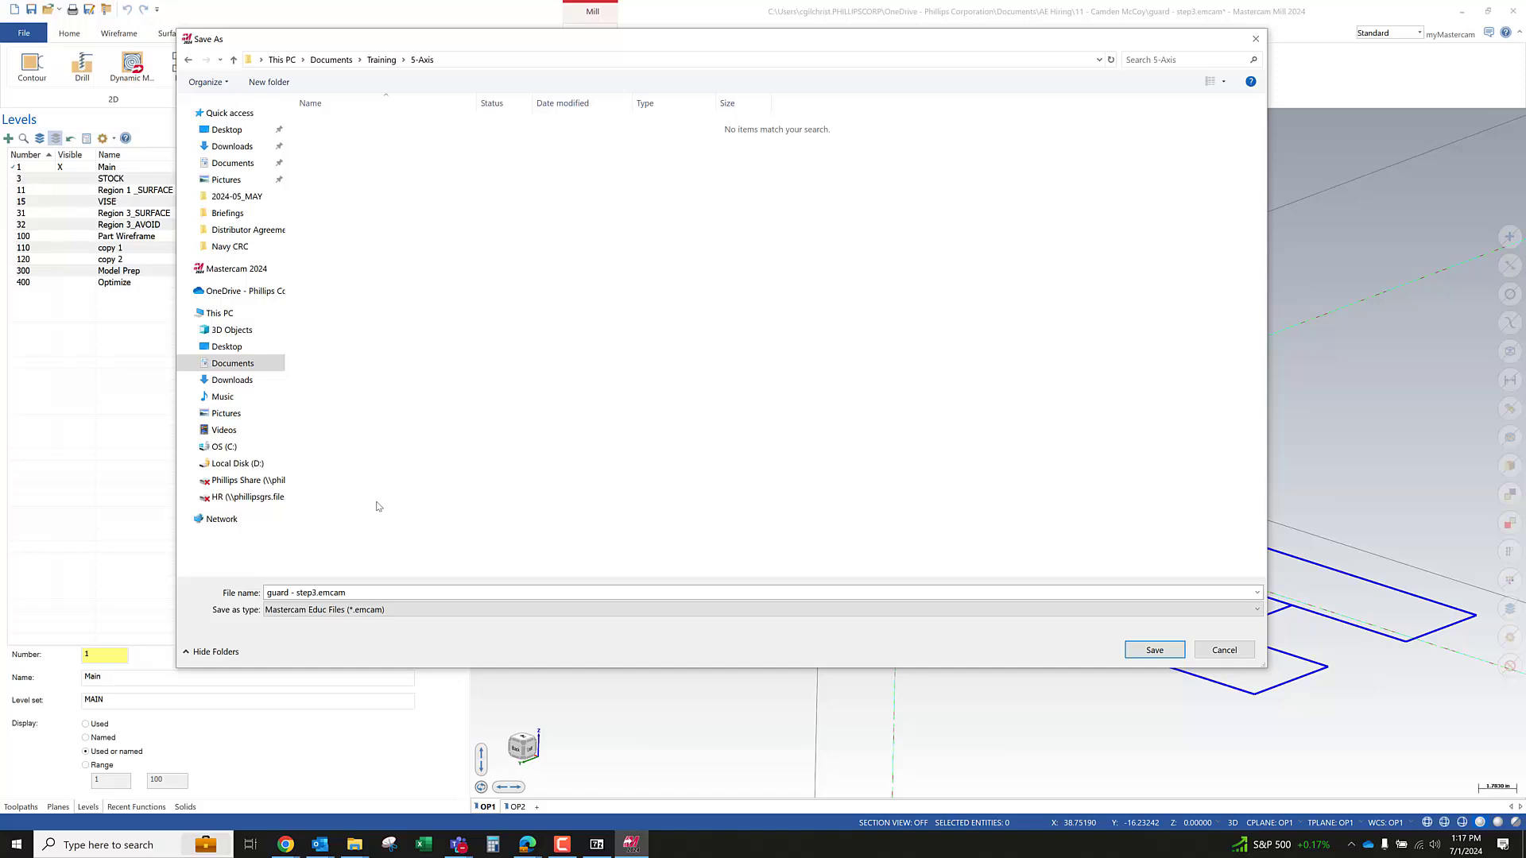
# Save the part as a STEP file, replacing the 3 in its name with "- trigger guard only"
pyautogui.click(309, 594)
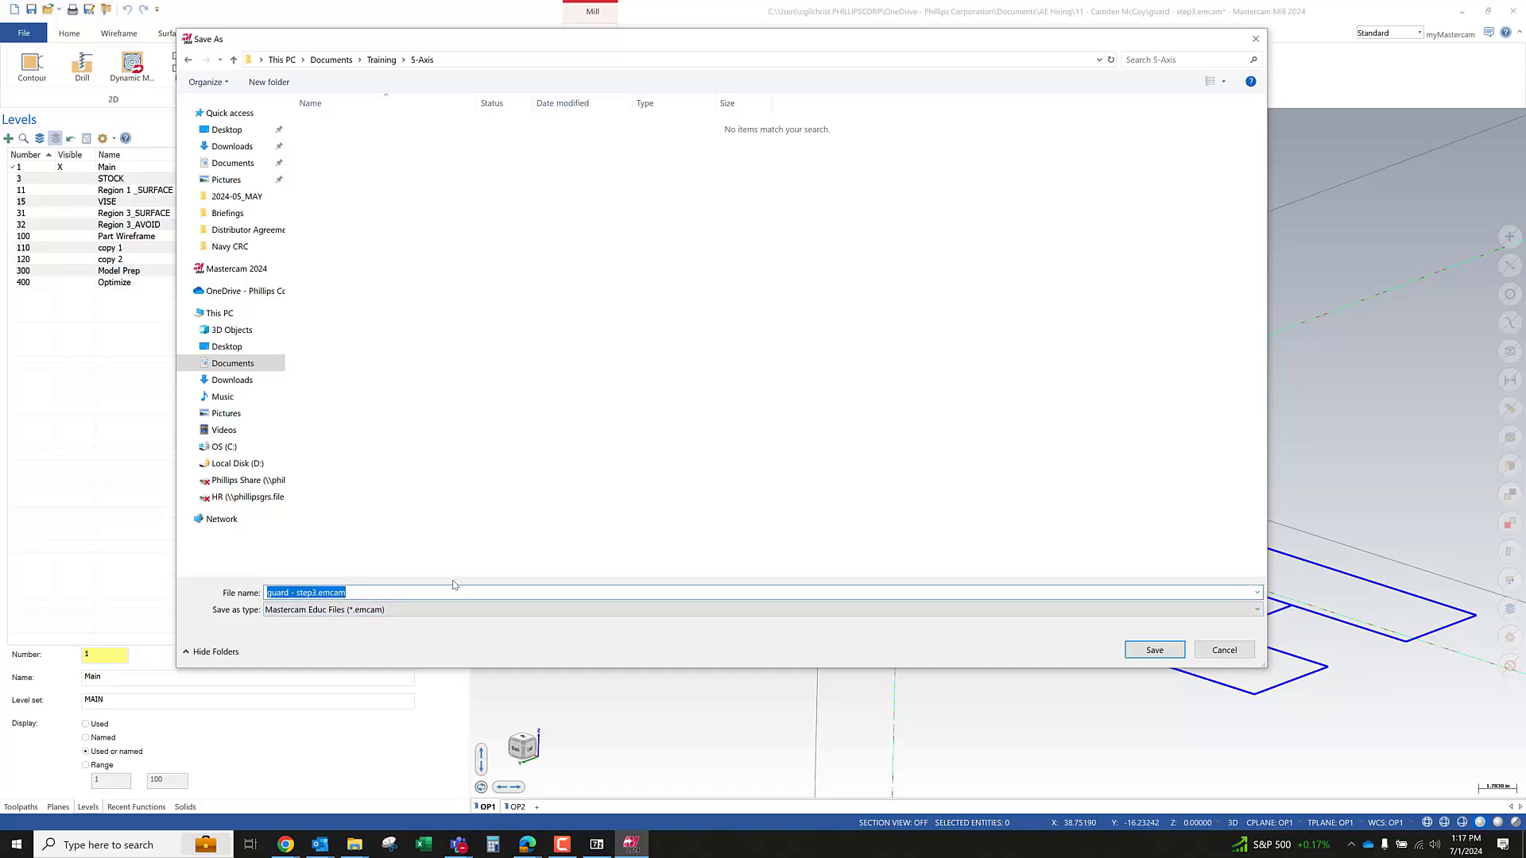
pyautogui.click(384, 610)
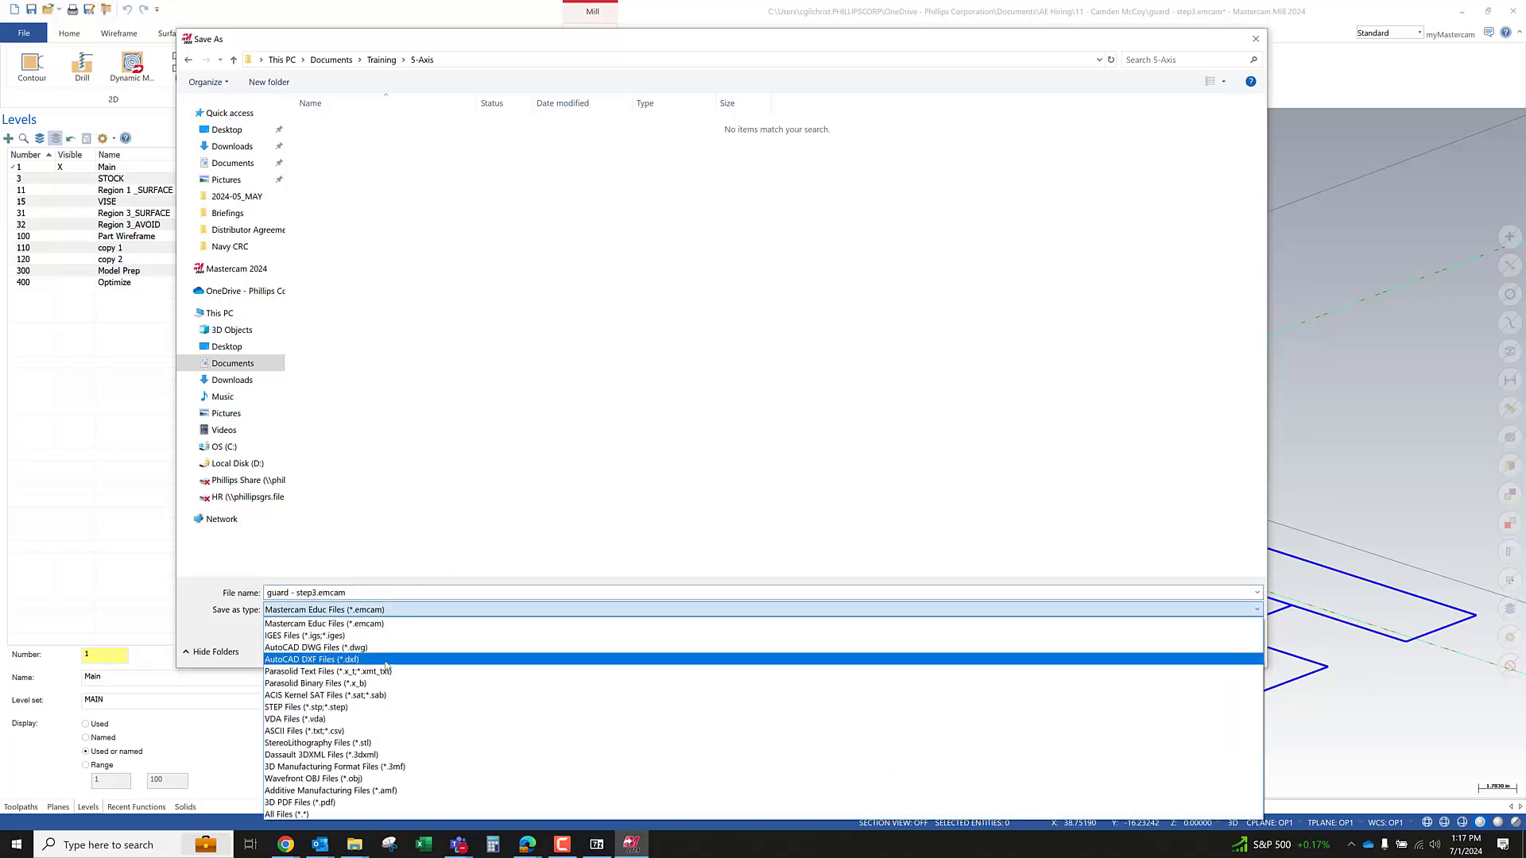
pyautogui.click(333, 707)
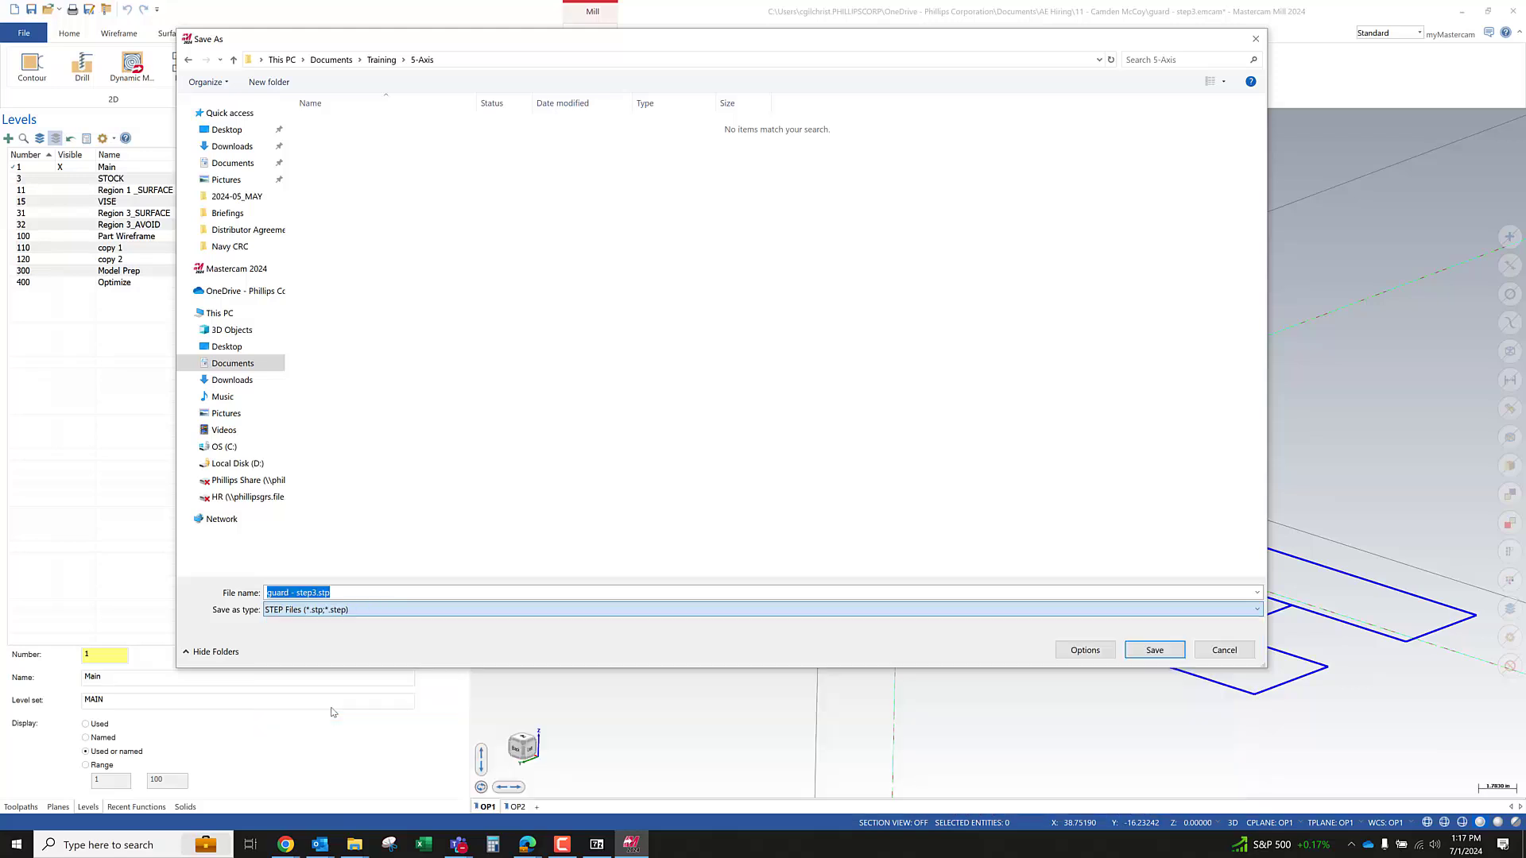
pyautogui.click(317, 592)
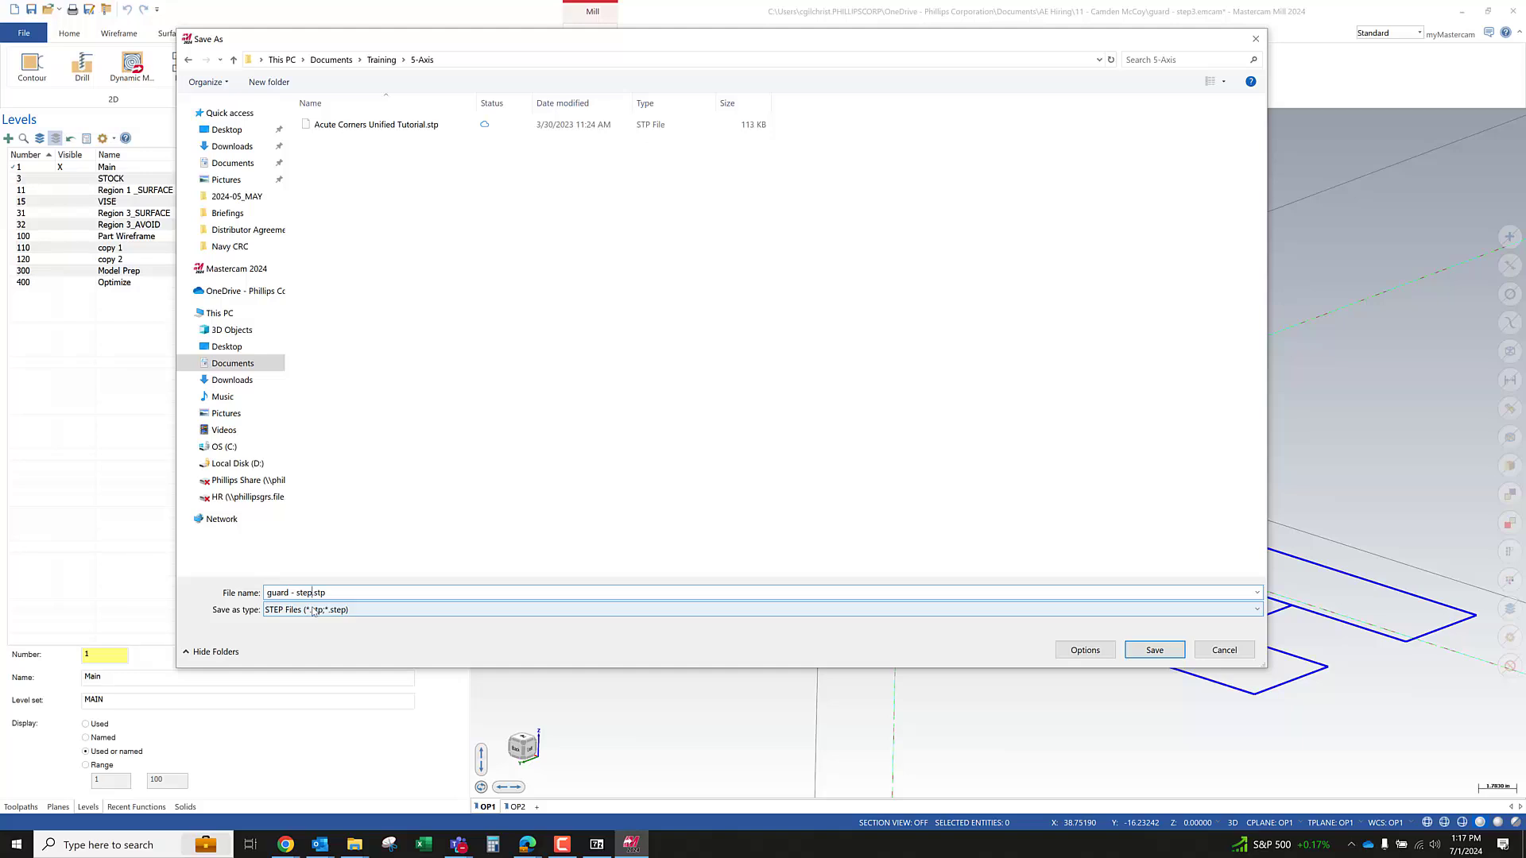
pyautogui.write('- ')
pyautogui.write('trigger guard only')
pyautogui.press('Return')
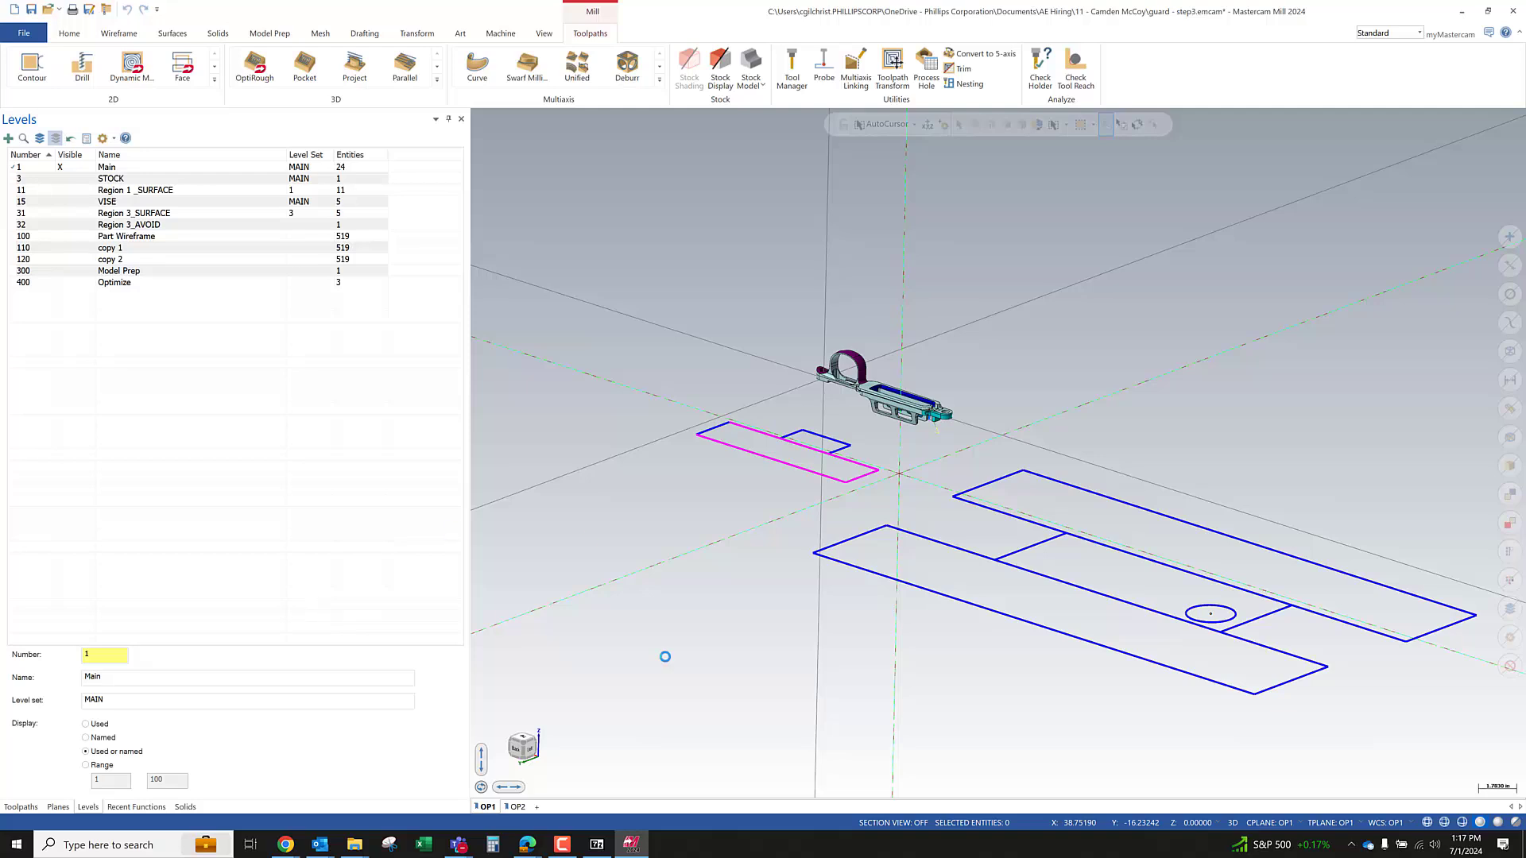
# Start a new file without saving the guard - step3 changes, and browse to Documents > Training > 5-Axis for a file to open
pyautogui.click(14, 11)
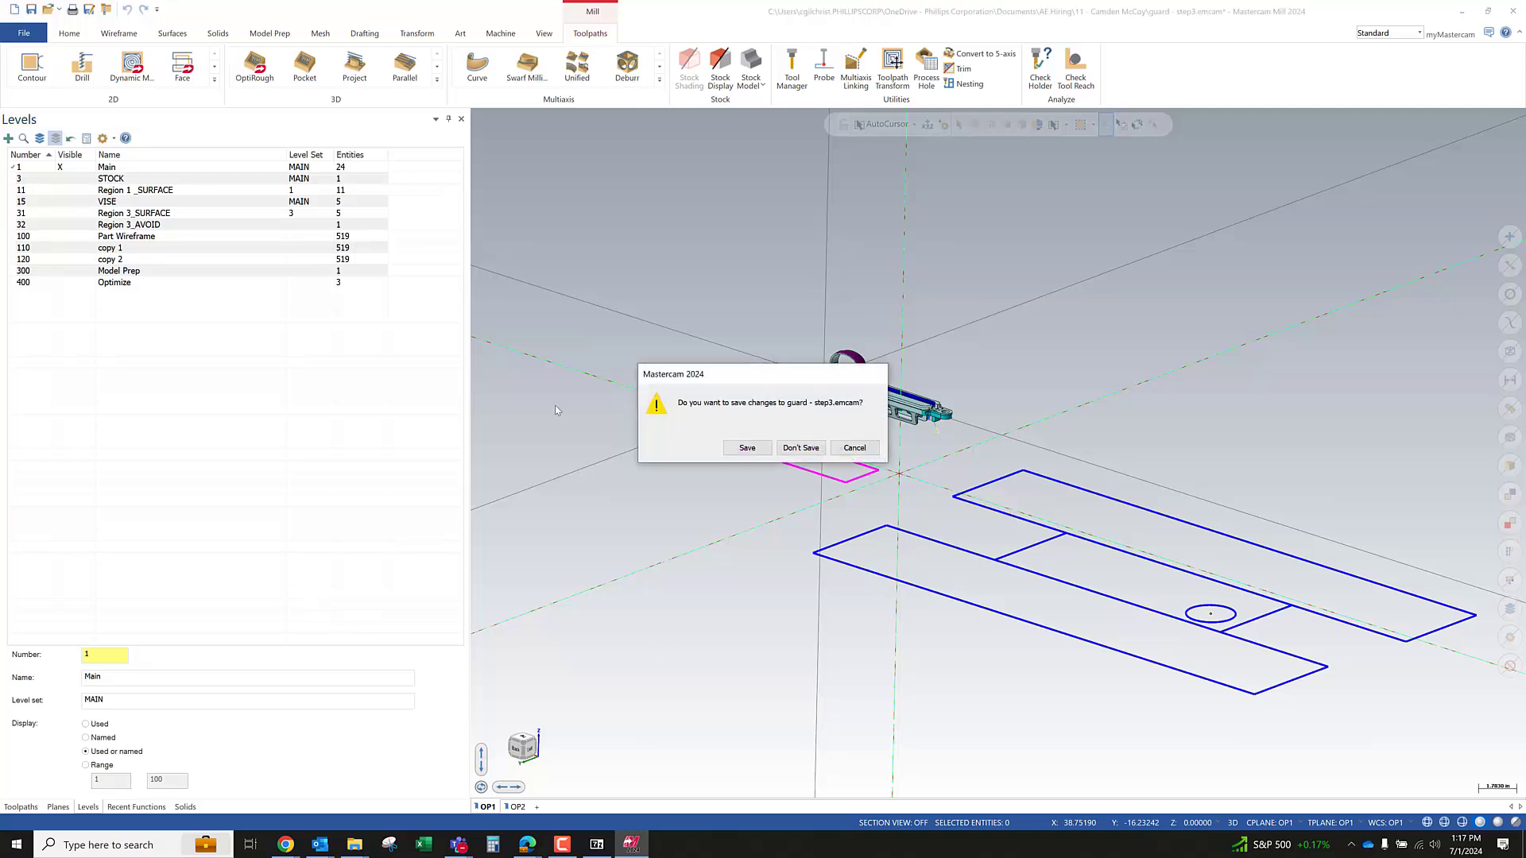
pyautogui.click(801, 448)
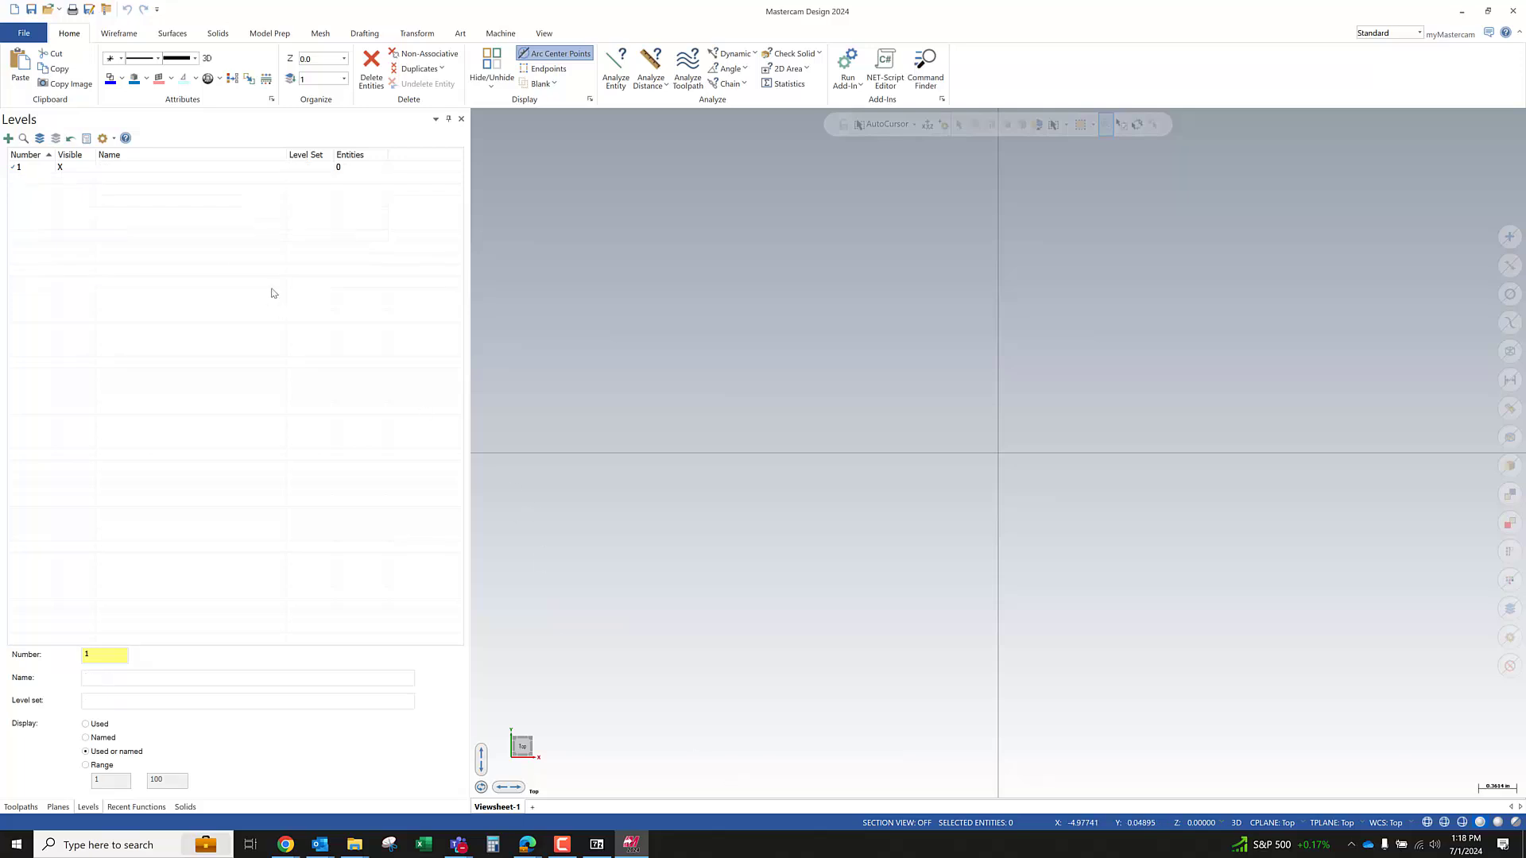
pyautogui.click(48, 9)
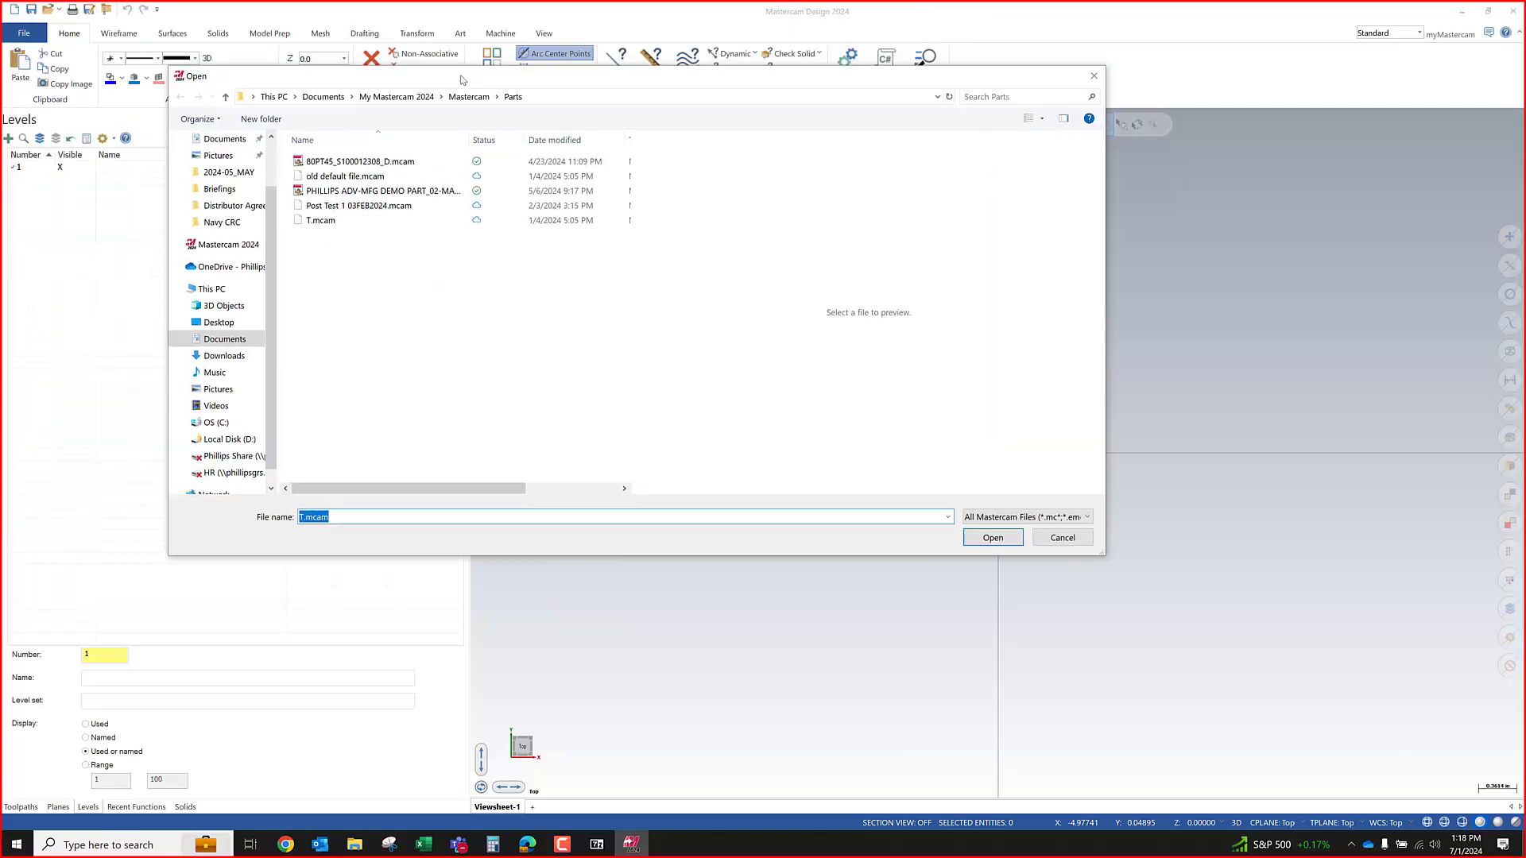
pyautogui.click(323, 96)
pyautogui.scroll(-1, 331, 421)
pyautogui.click(334, 420)
pyautogui.scroll(-8, 334, 424)
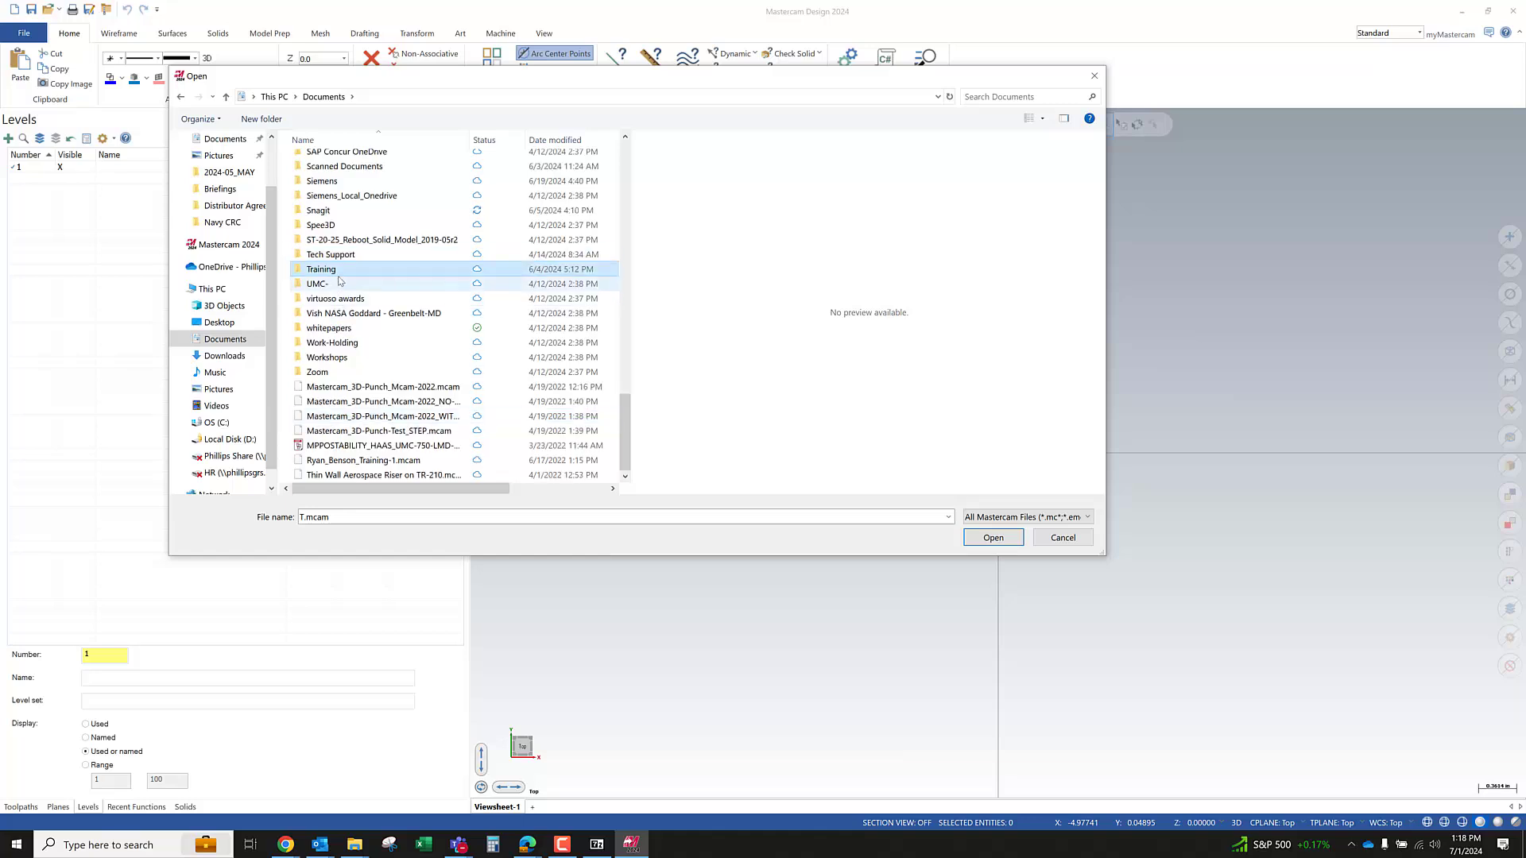
pyautogui.click(340, 271)
pyautogui.doubleClick(340, 269)
pyautogui.doubleClick(325, 160)
# List the STEP files in the folder and open guard - step - trigger guard only.stp
pyautogui.click(981, 517)
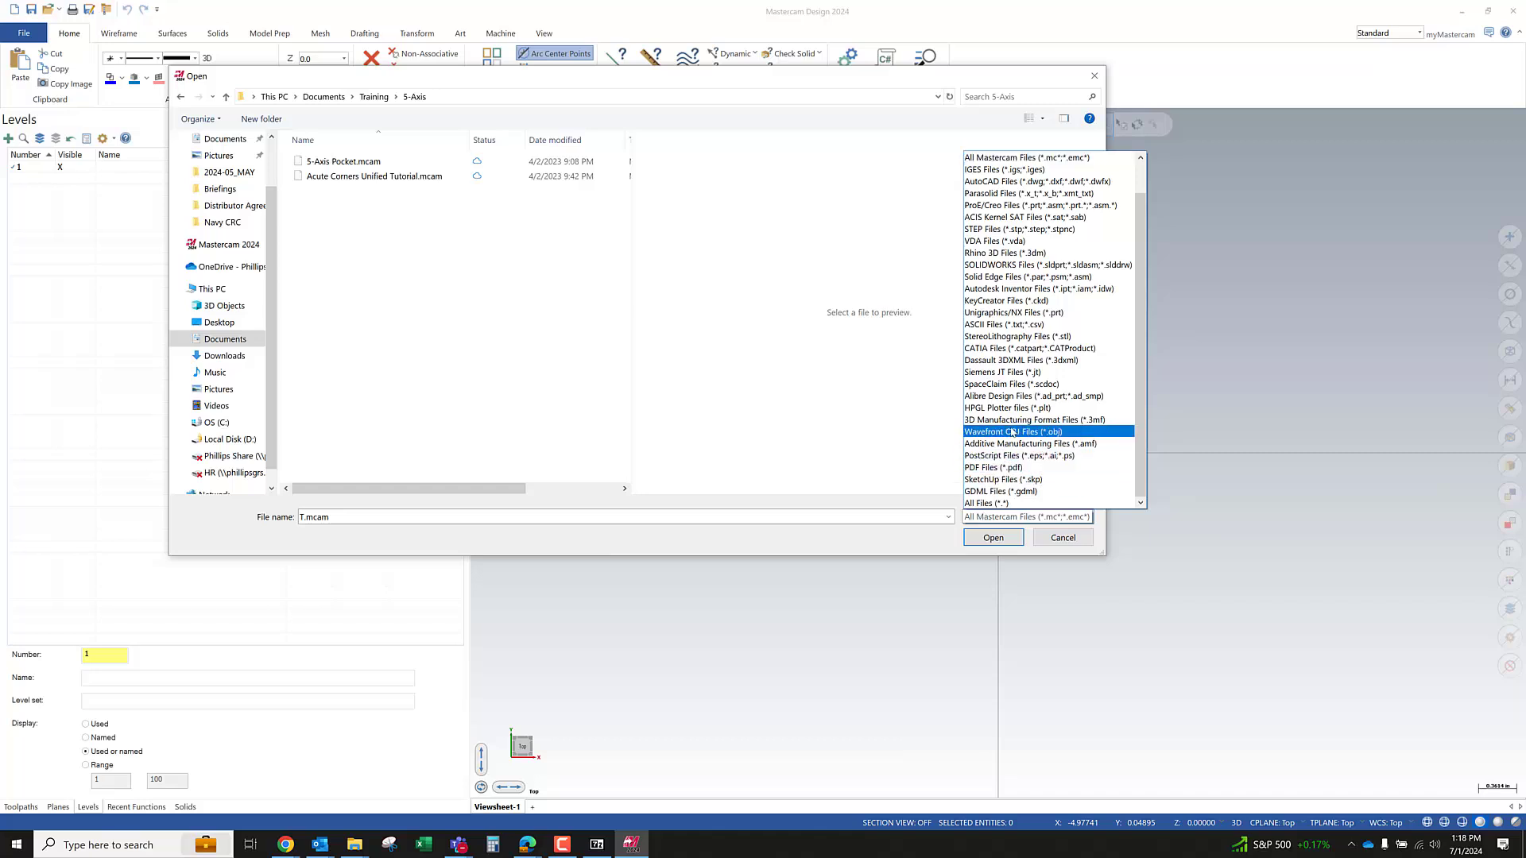
pyautogui.click(1002, 230)
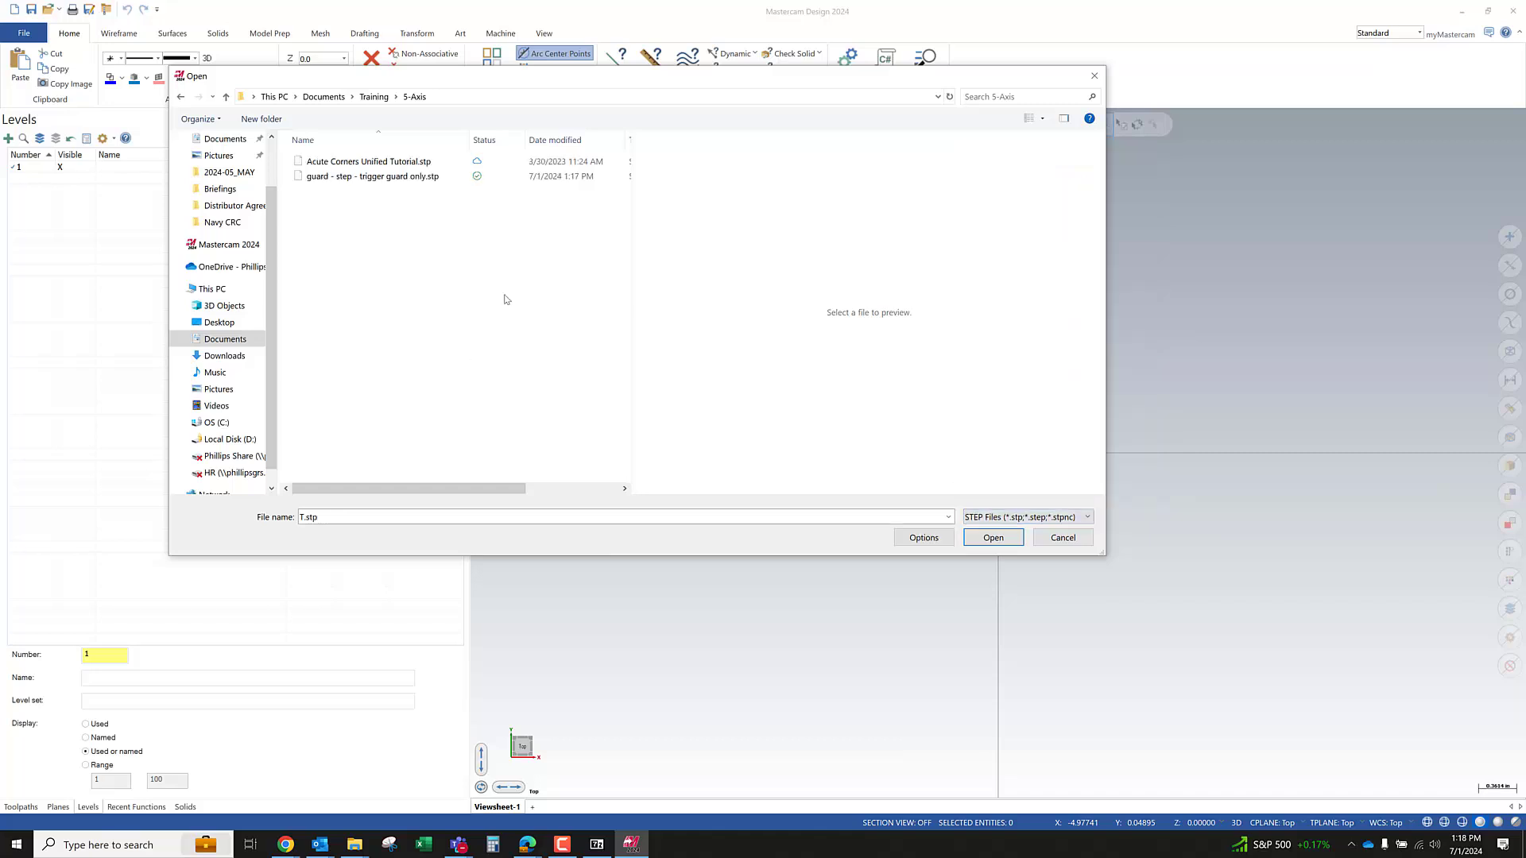
pyautogui.click(390, 178)
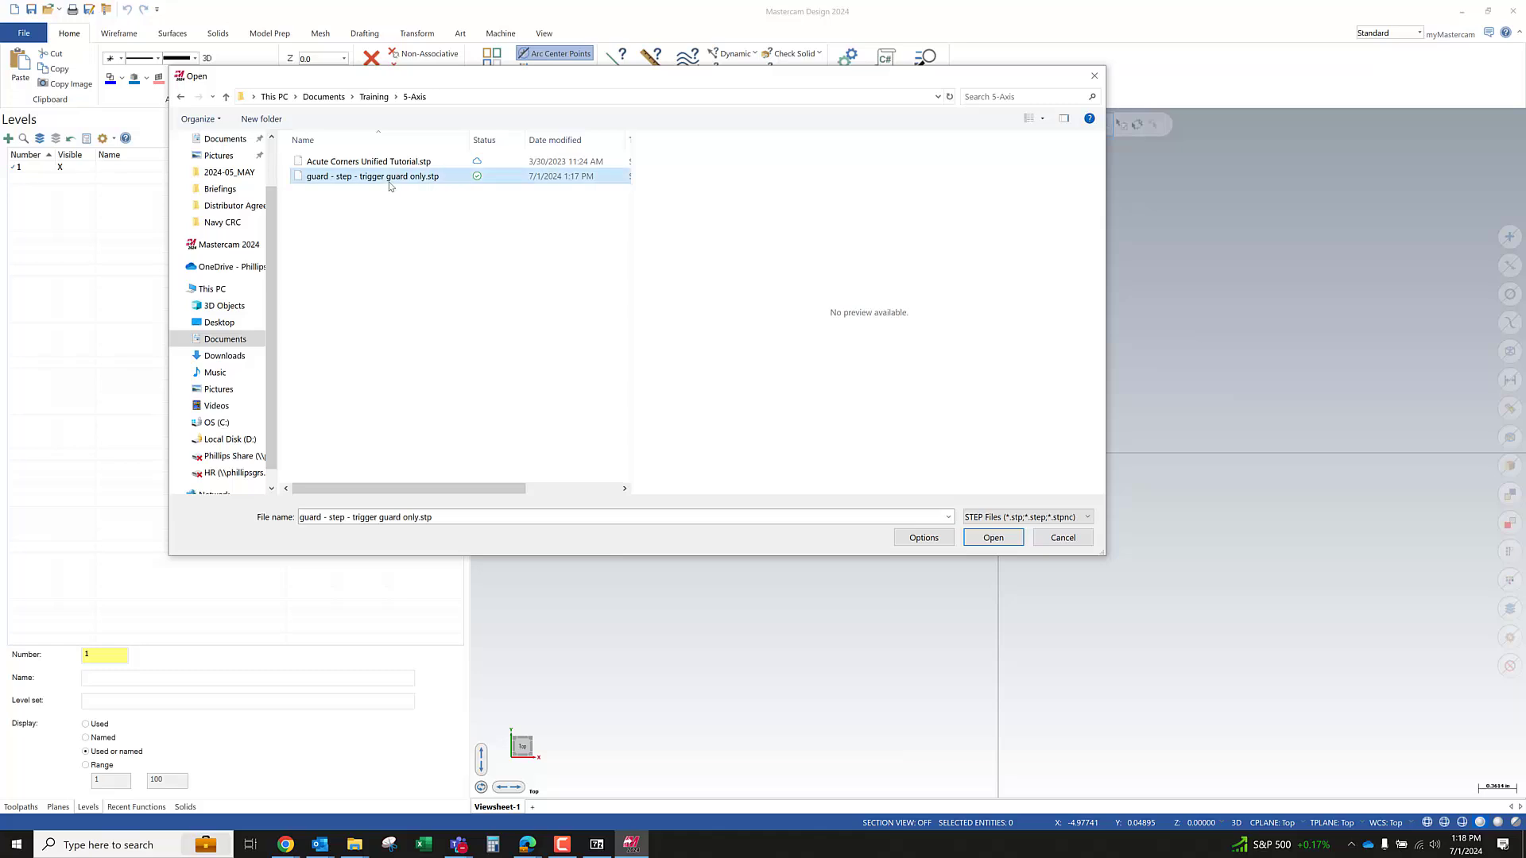
pyautogui.click(973, 542)
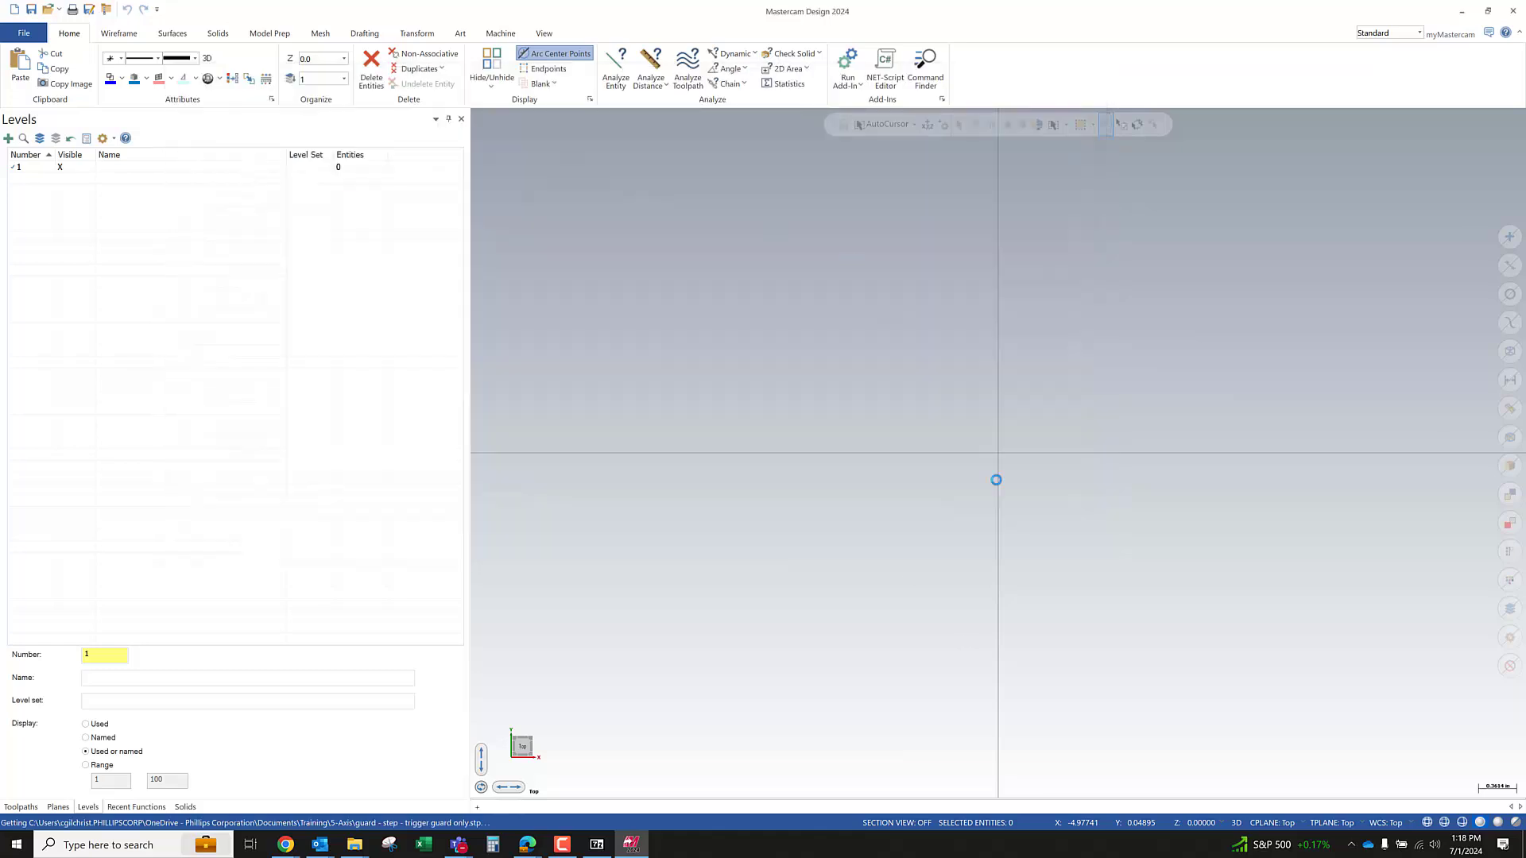
# Delete all the wireframe rectangles and the circle beside the imported guard, keeping the guard model itself
pyautogui.scroll(-4, 1141, 327)
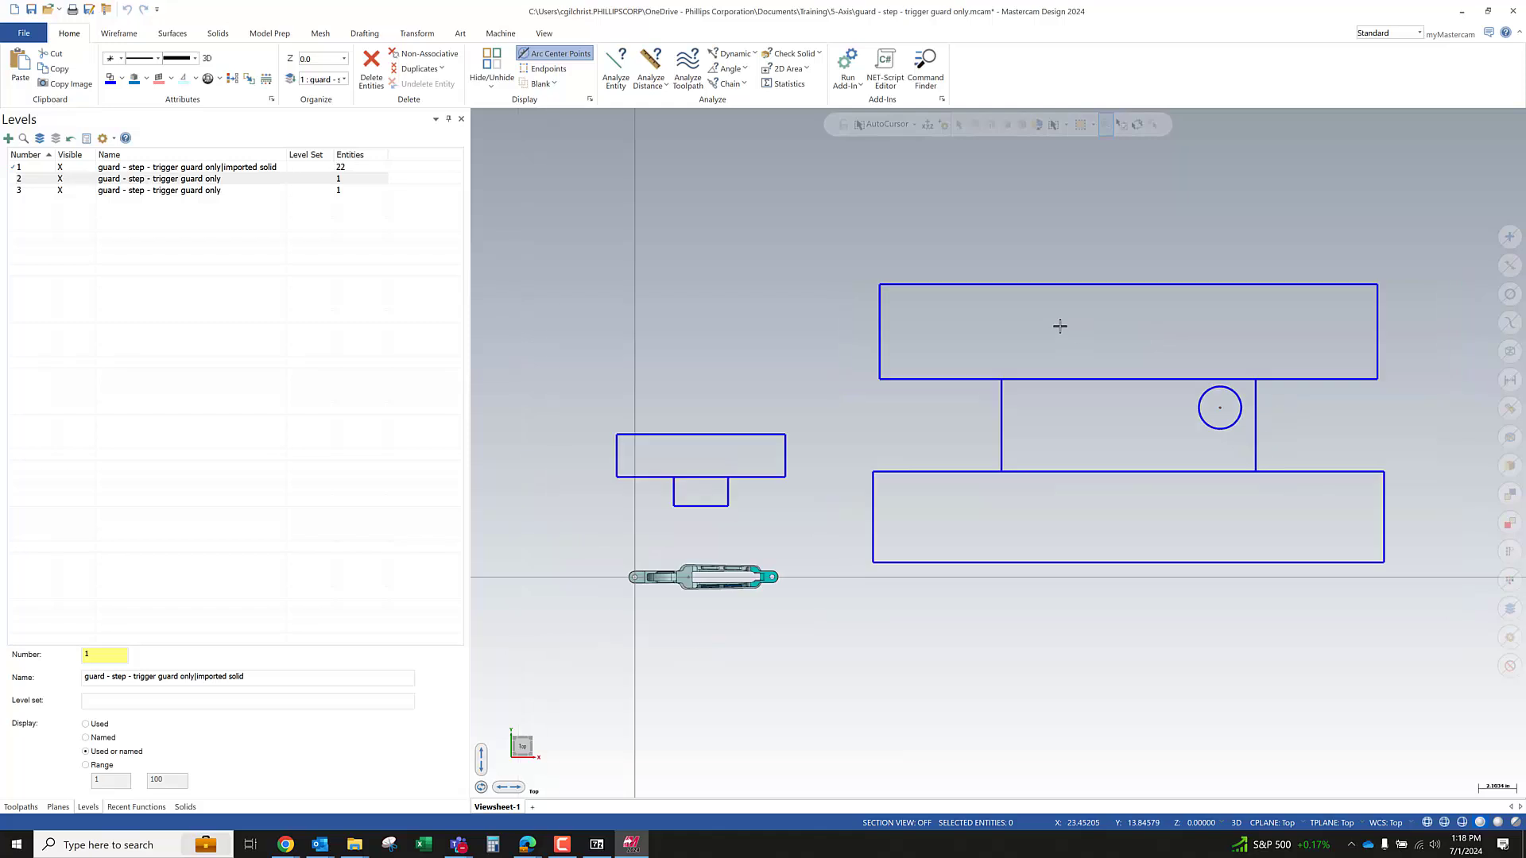
pyautogui.moveTo(978, 517); pyautogui.dragTo(934, 393, button='middle')
pyautogui.scroll(-2, 777, 433)
pyautogui.scroll(5, 815, 437)
pyautogui.scroll(-4, 688, 402)
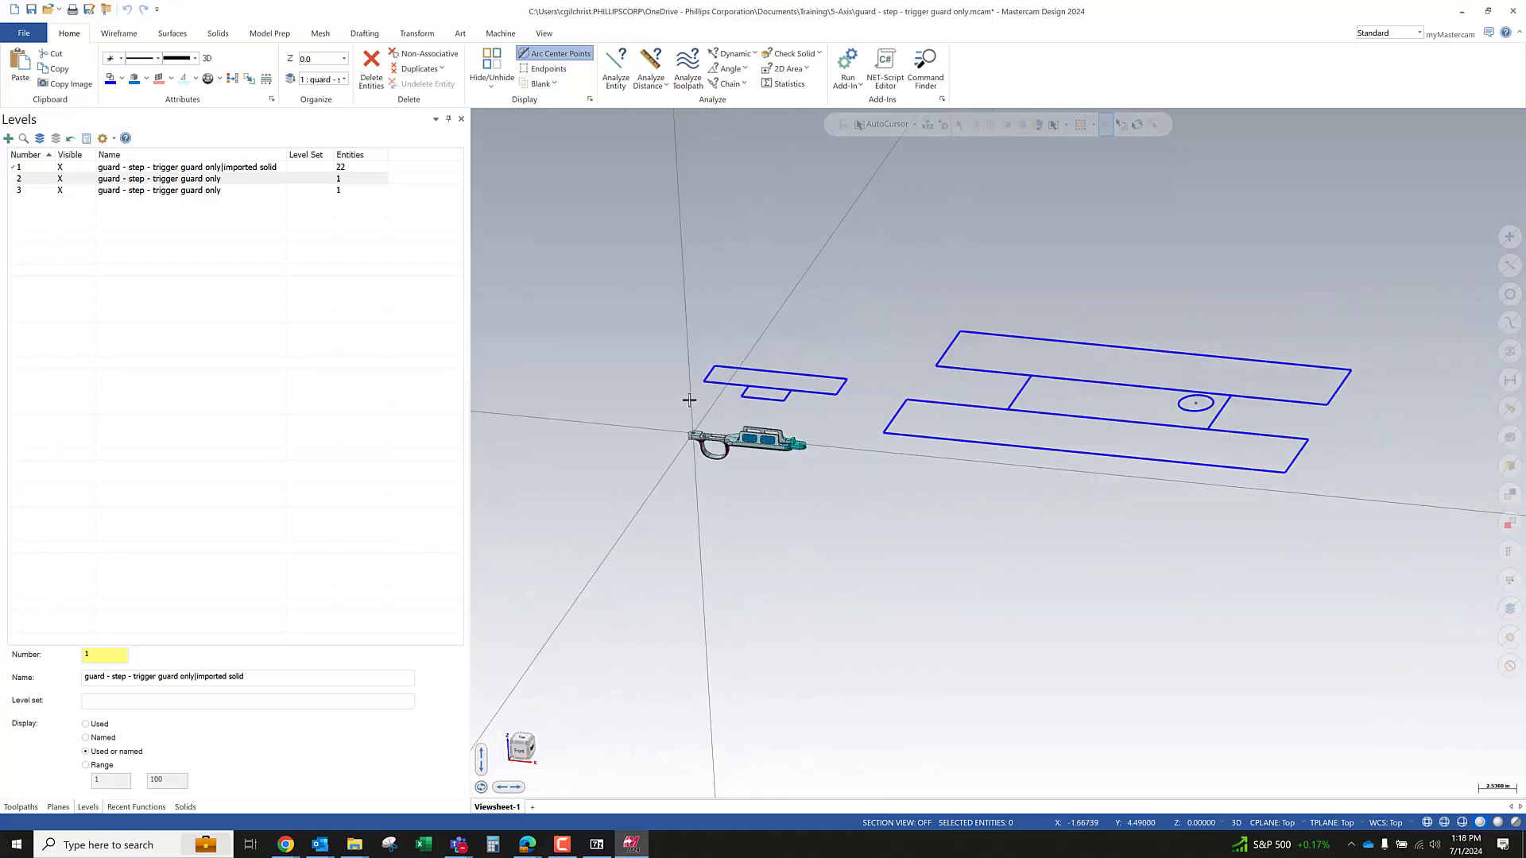
pyautogui.scroll(-5, 782, 459)
pyautogui.scroll(4, 1123, 419)
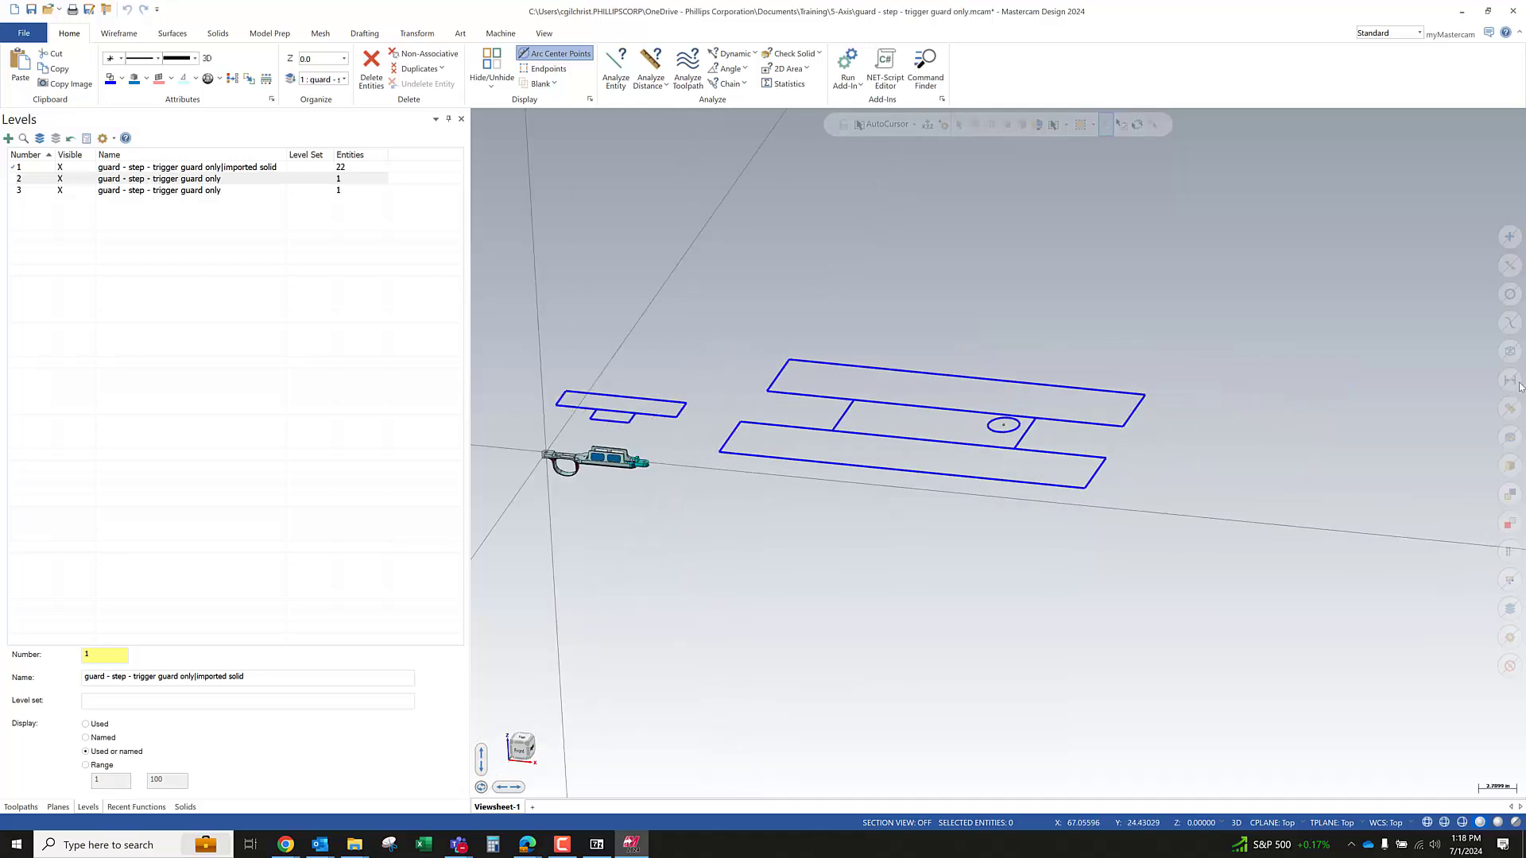
pyautogui.hotkey('ctrl', 'a')
pyautogui.press('Delete')
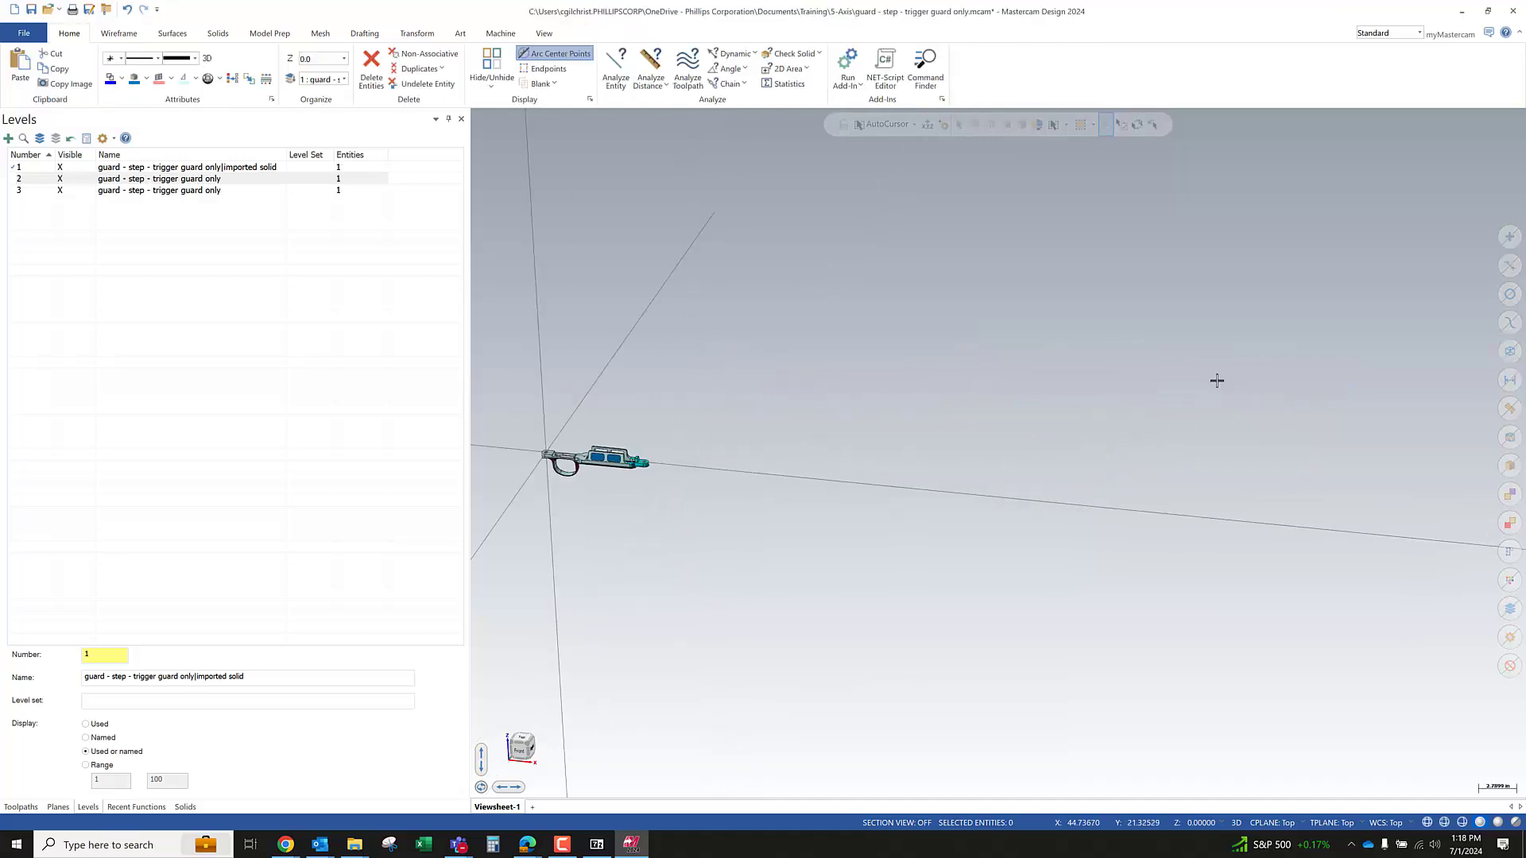
# Fit the trigger guard in the view and examine its shape from the top and from oblique angles
pyautogui.rightClick(706, 340)
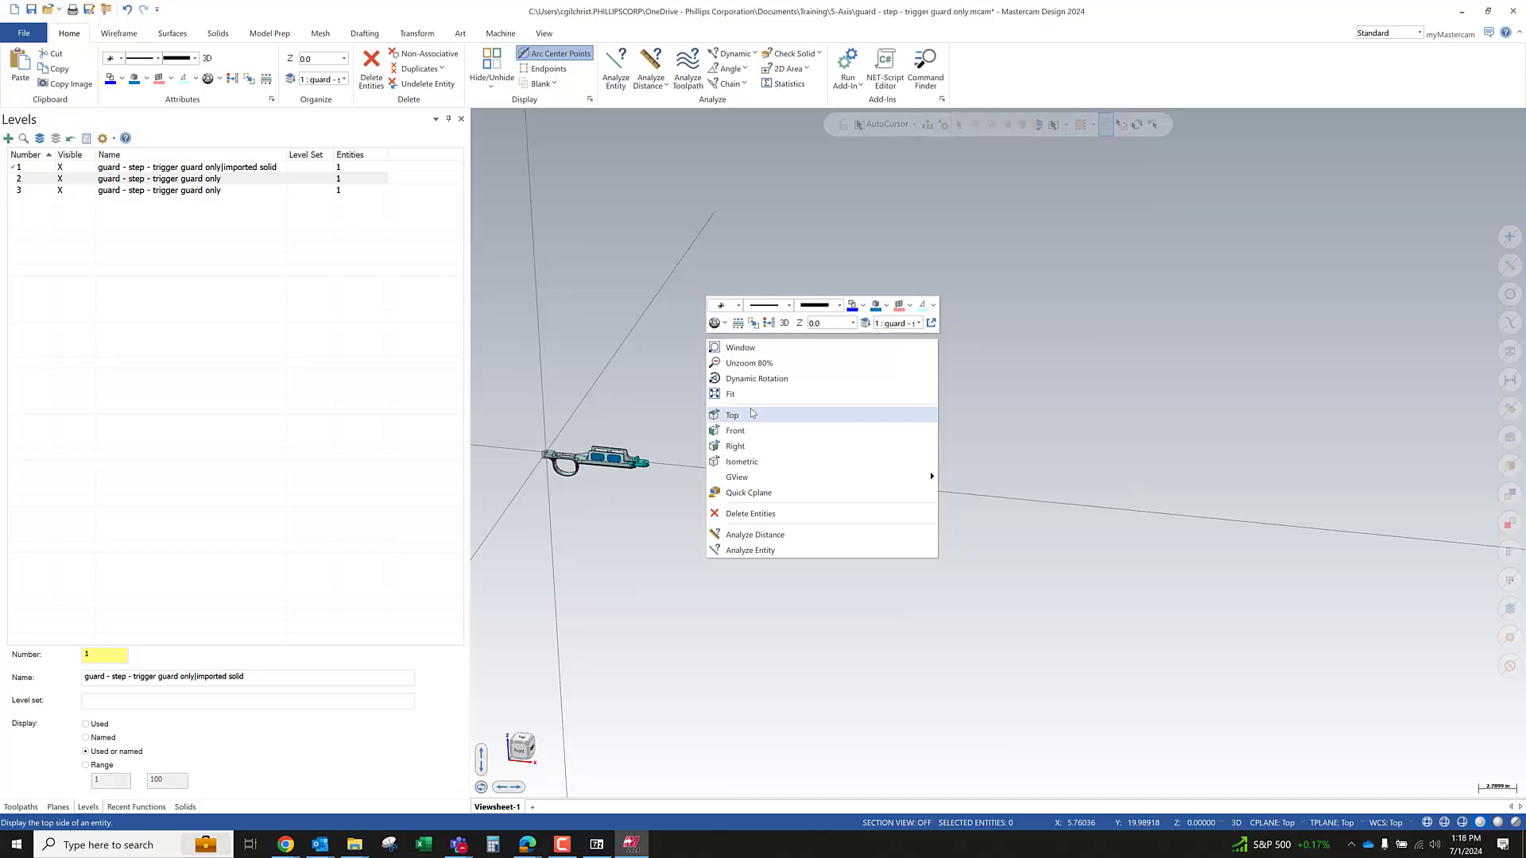
pyautogui.click(745, 395)
pyautogui.scroll(-2, 933, 597)
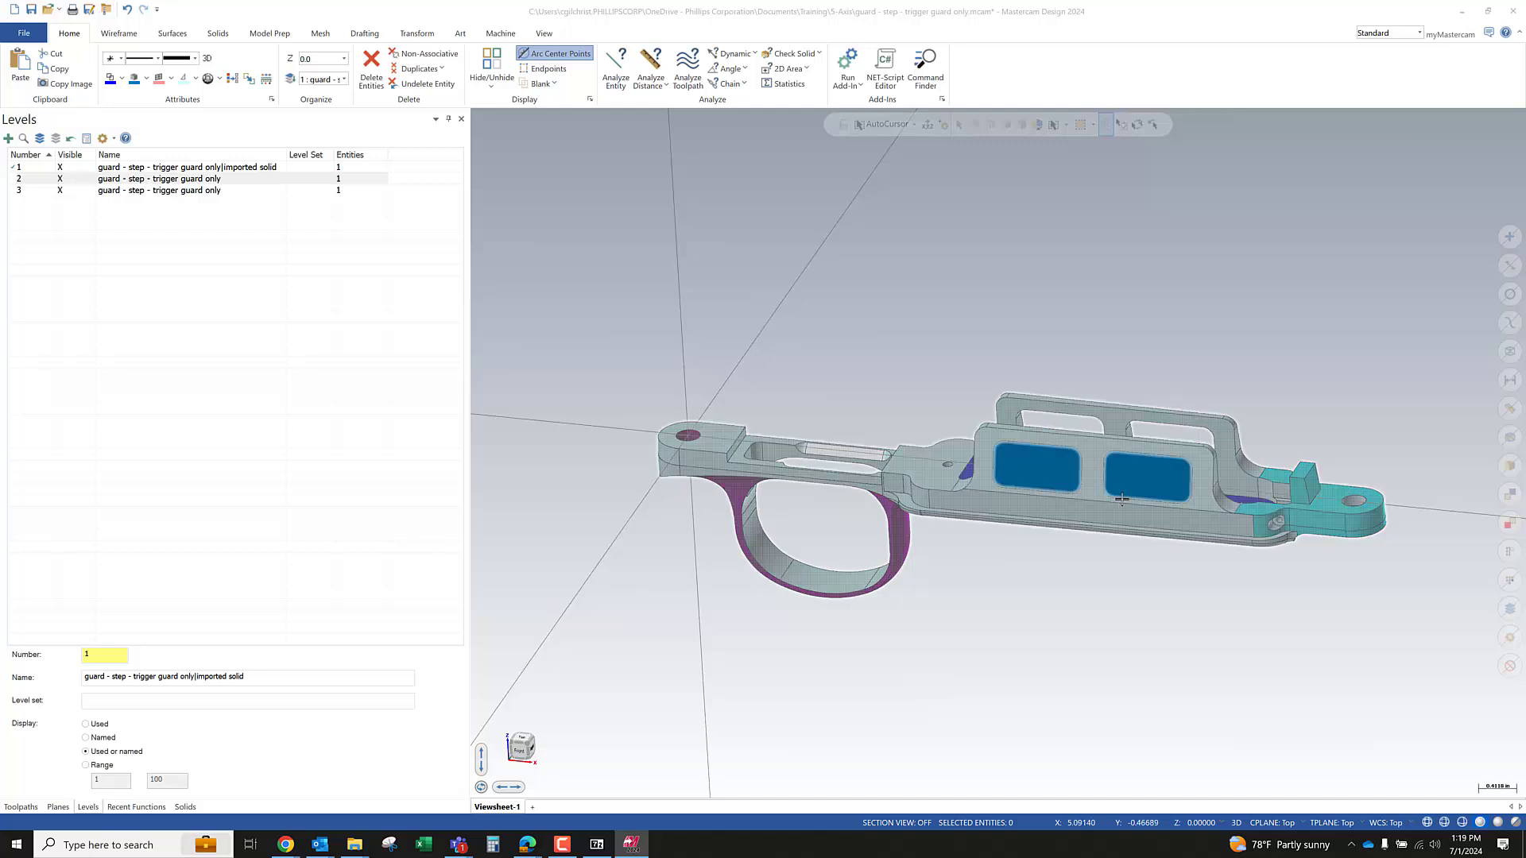
pyautogui.scroll(-7, 1108, 455)
pyautogui.moveTo(1000, 452); pyautogui.dragTo(973, 571, button='middle')
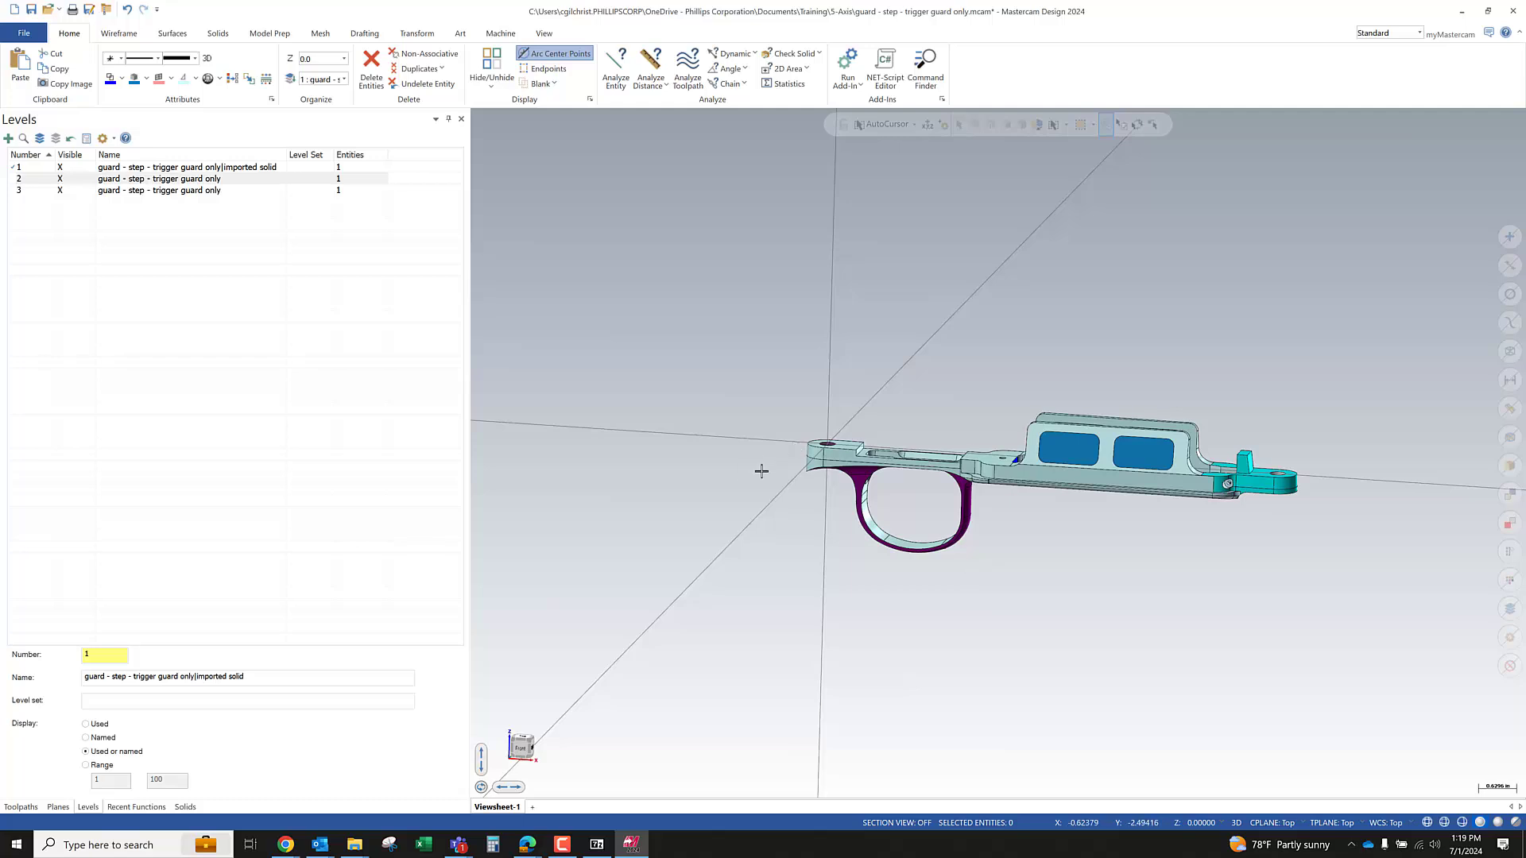
pyautogui.moveTo(904, 485); pyautogui.dragTo(847, 528, button='middle')
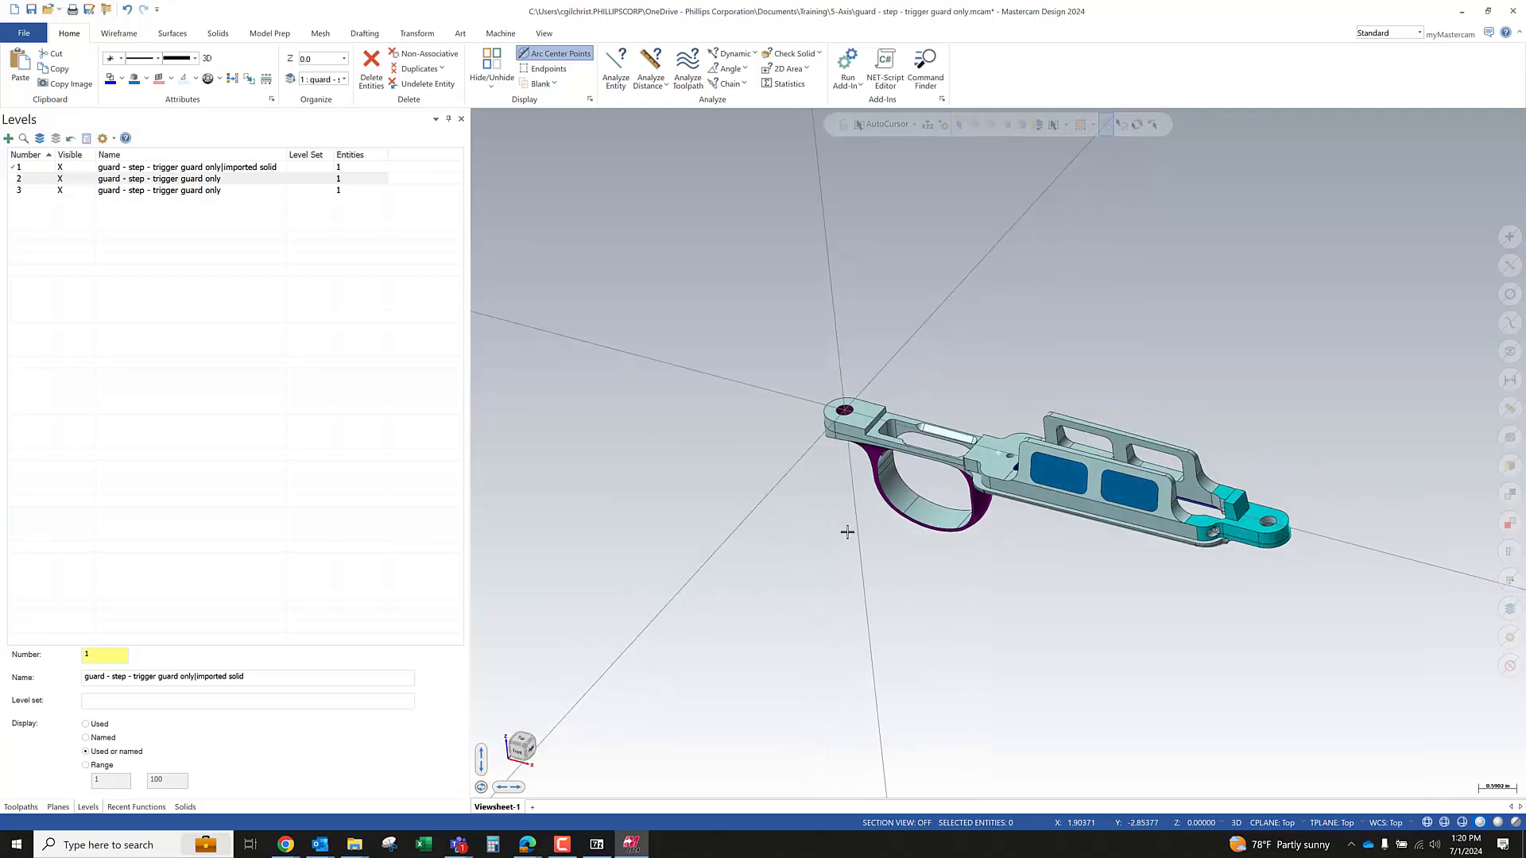
pyautogui.rightClick(1015, 211)
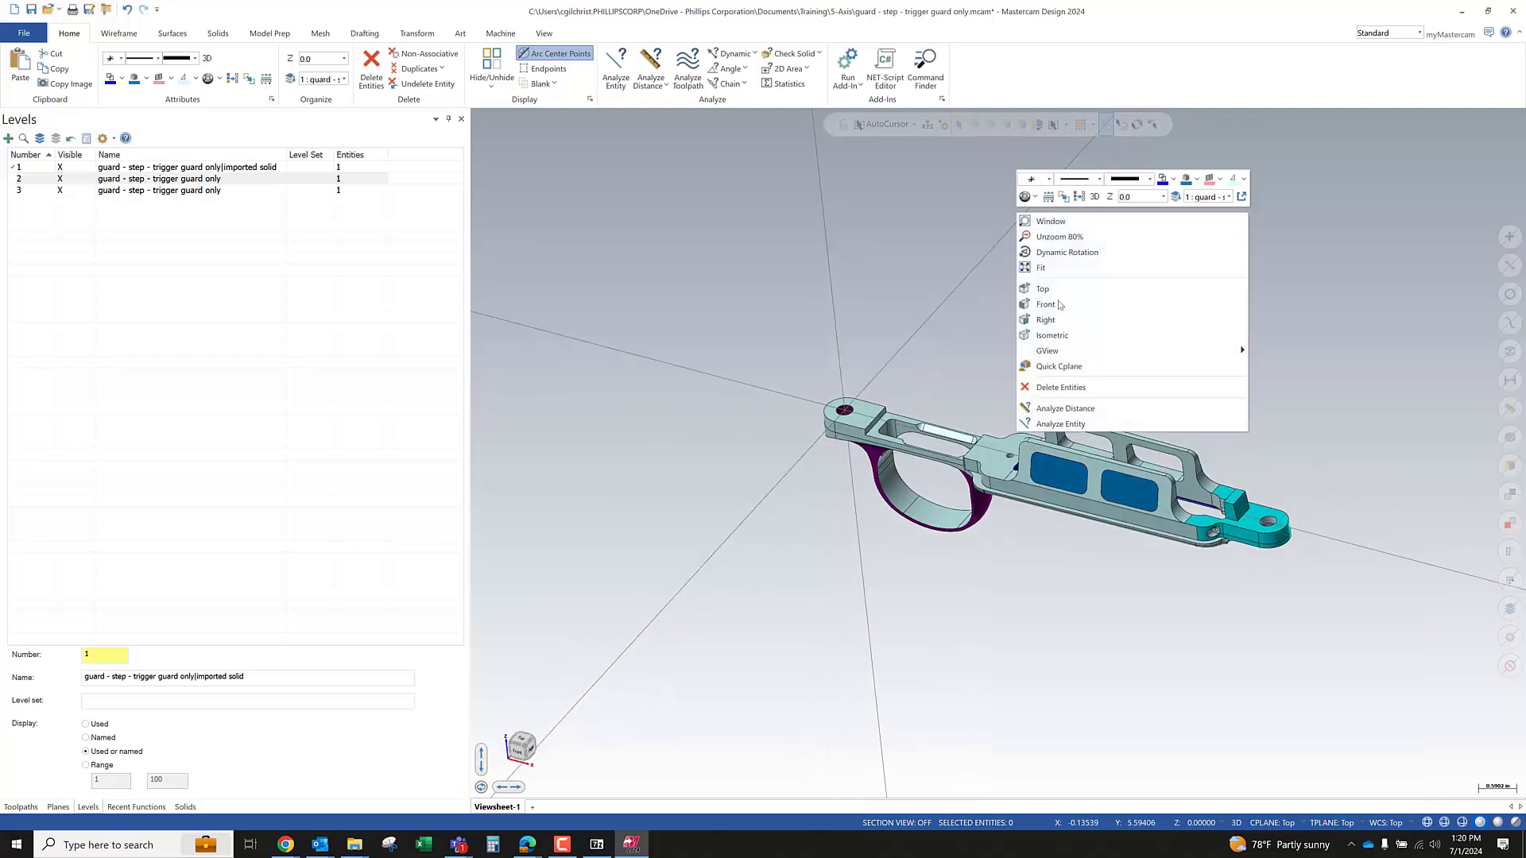
pyautogui.click(1076, 308)
pyautogui.scroll(5, 732, 511)
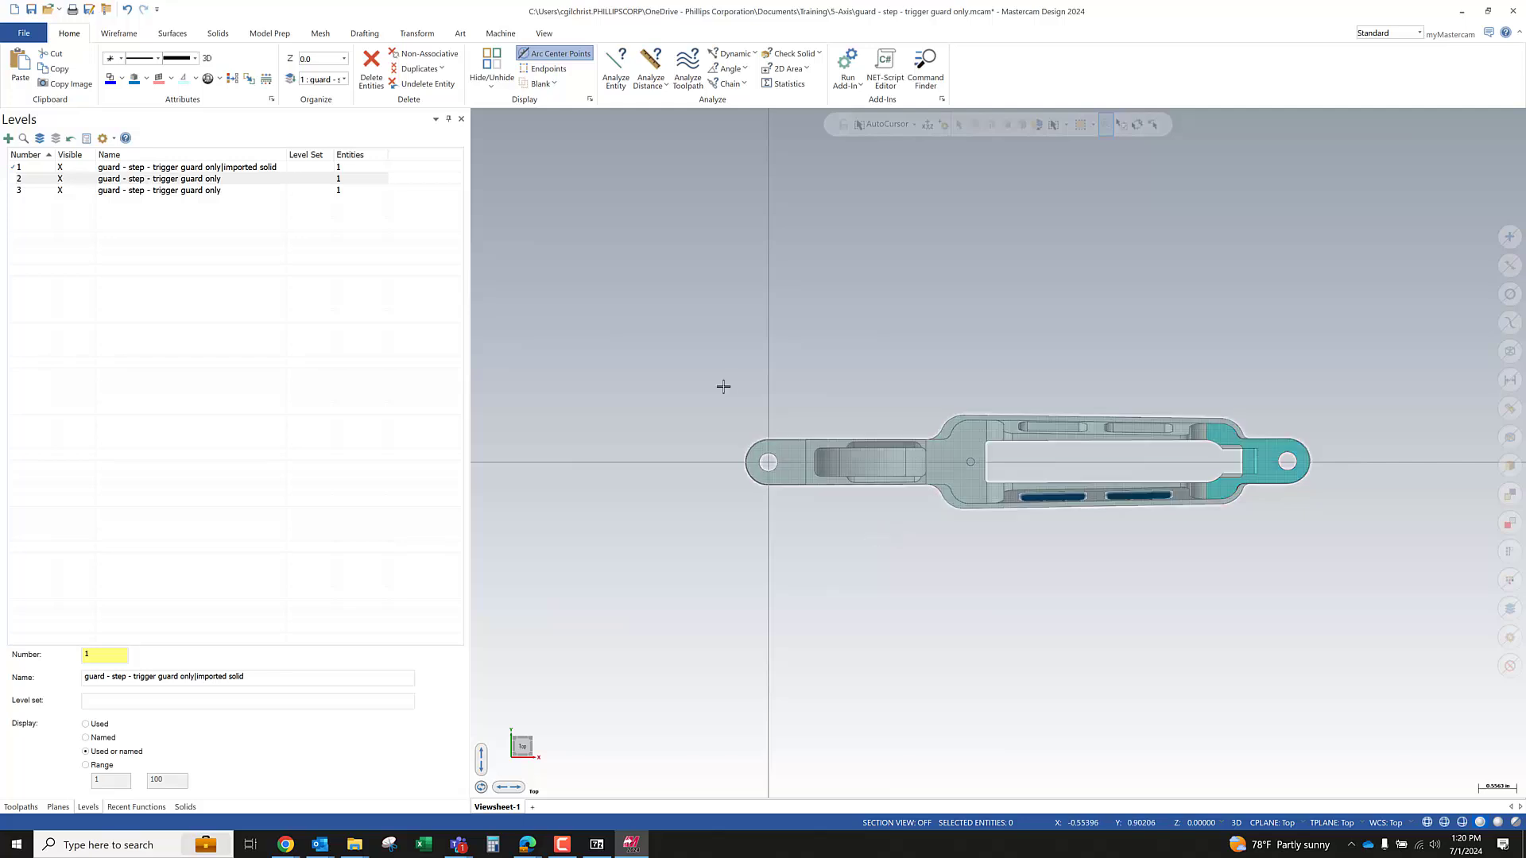
pyautogui.scroll(-2, 692, 387)
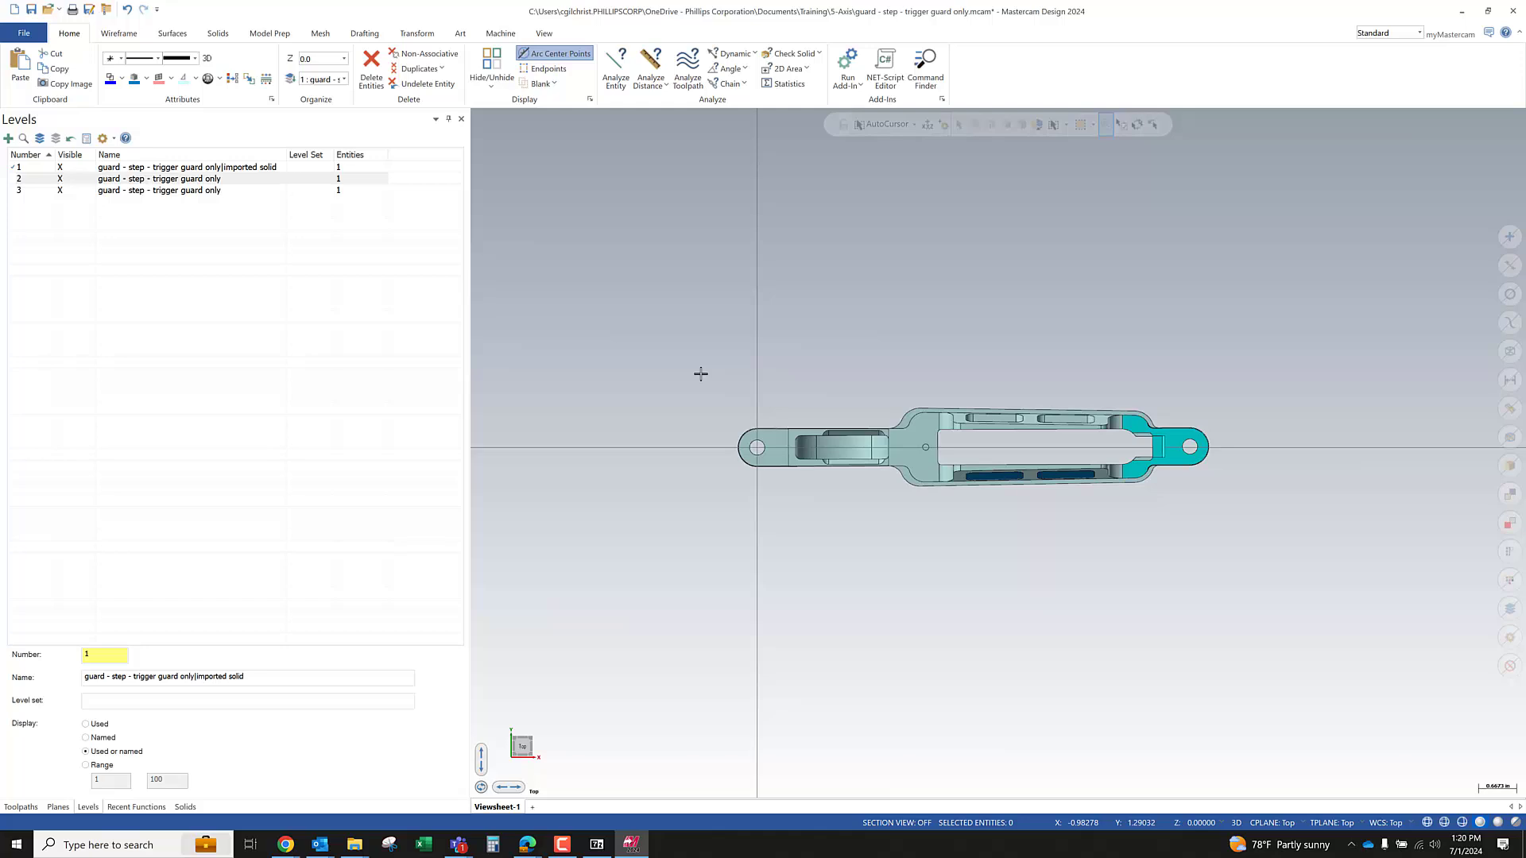
pyautogui.scroll(2, 739, 491)
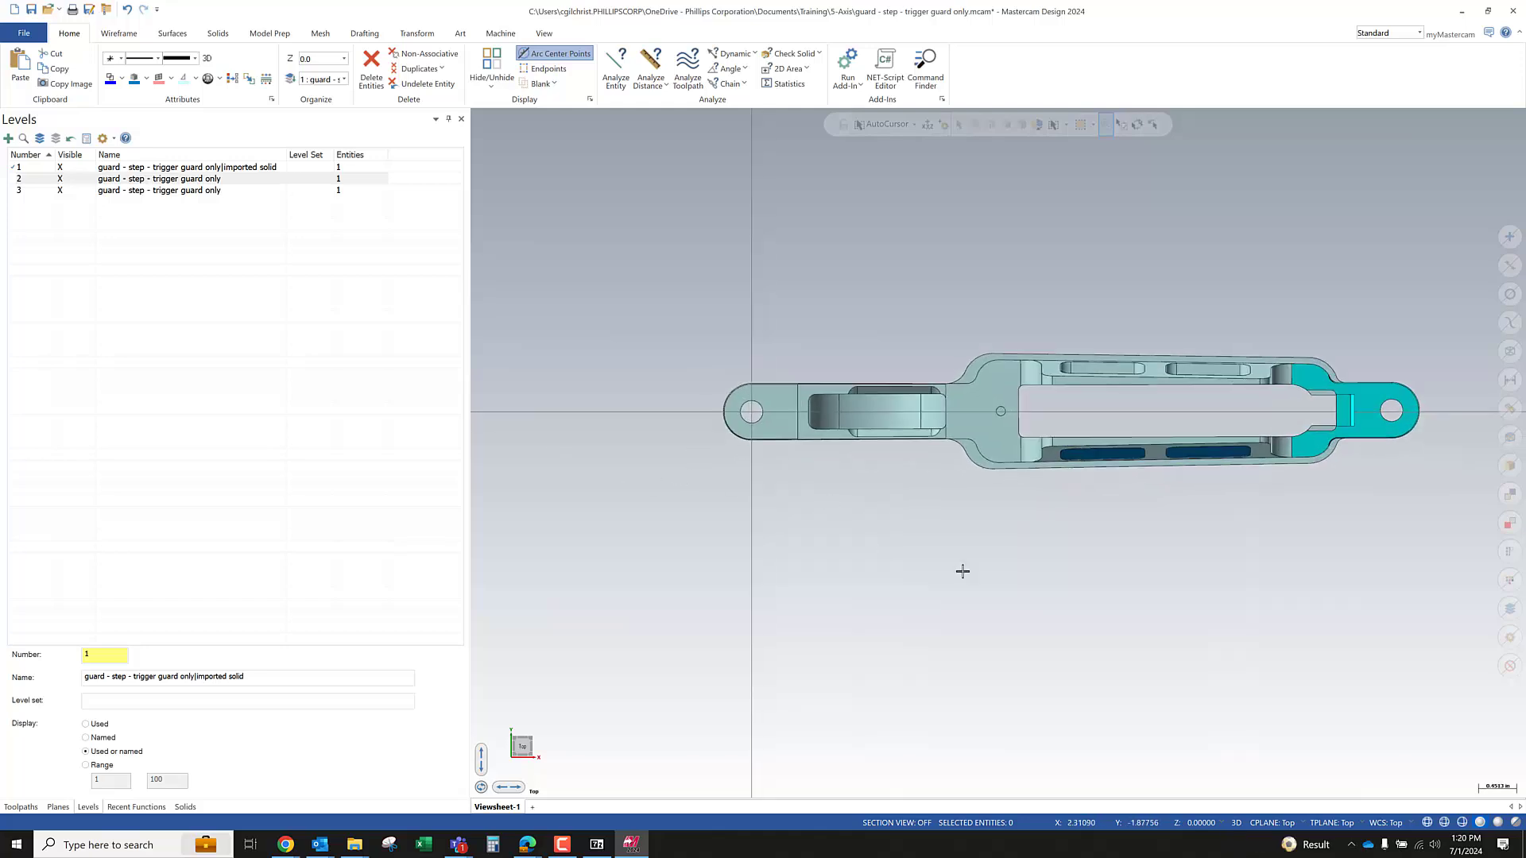
pyautogui.moveTo(970, 511); pyautogui.dragTo(911, 554, button='middle')
pyautogui.scroll(-1, 911, 554)
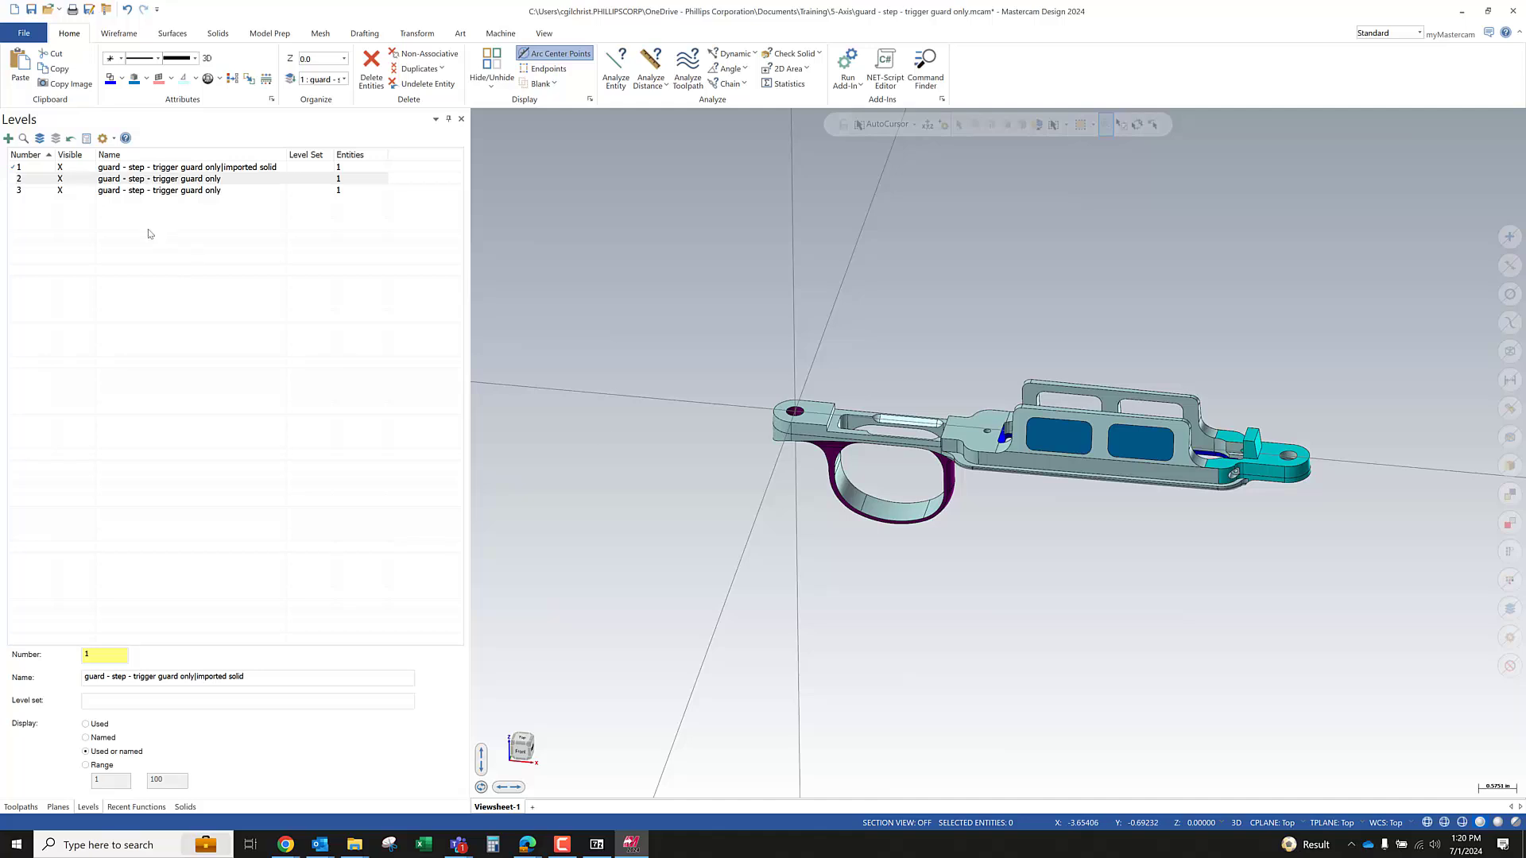
# Create level 4 named CURVE 5X as the active level and turn off the visibility of all other levels
pyautogui.click(55, 138)
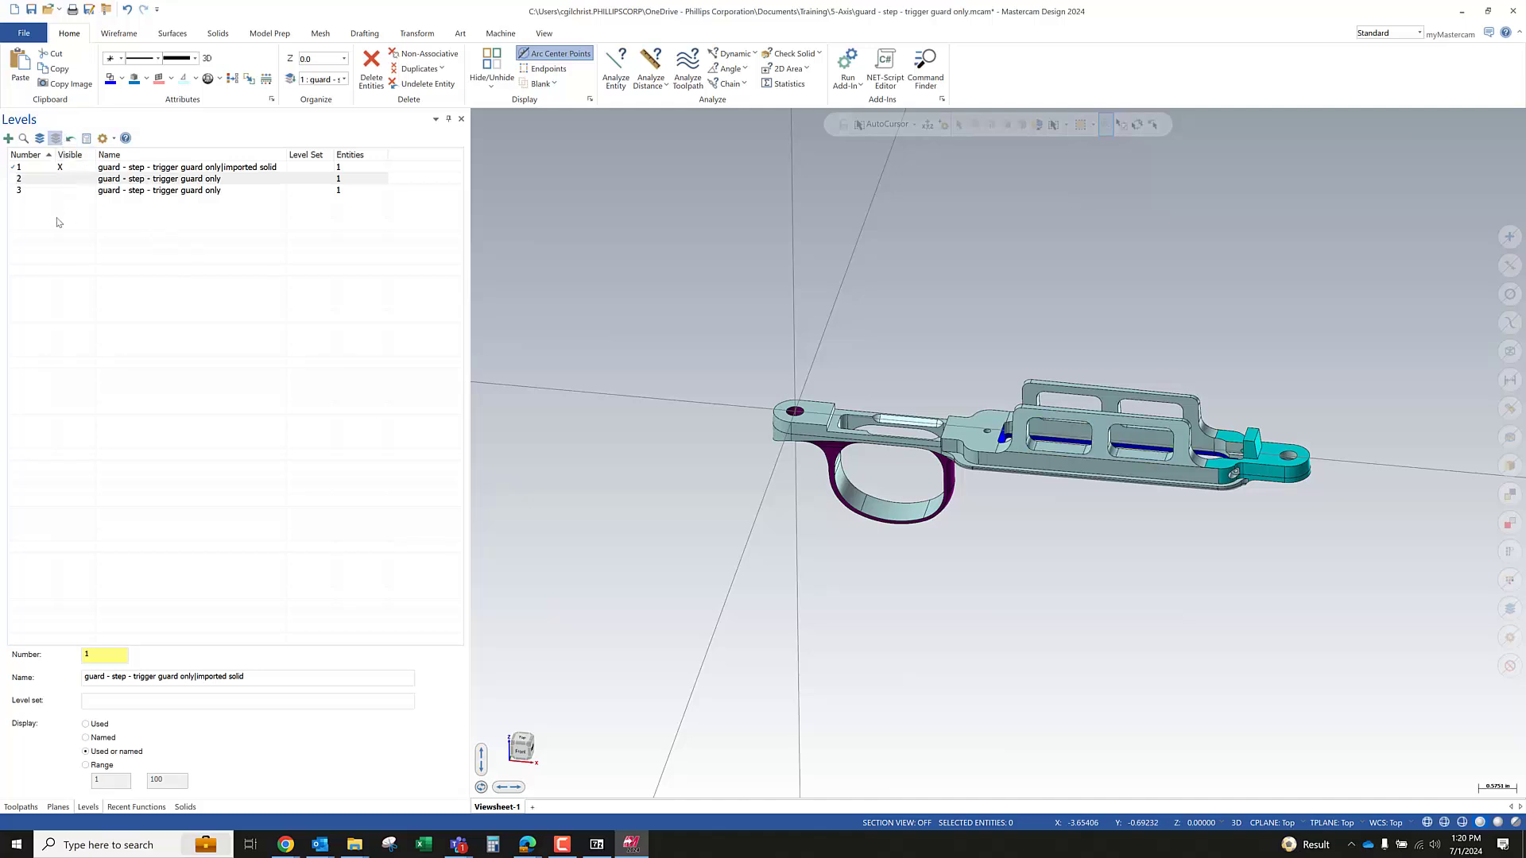
pyautogui.click(88, 655)
pyautogui.write('4')
pyautogui.press('Return')
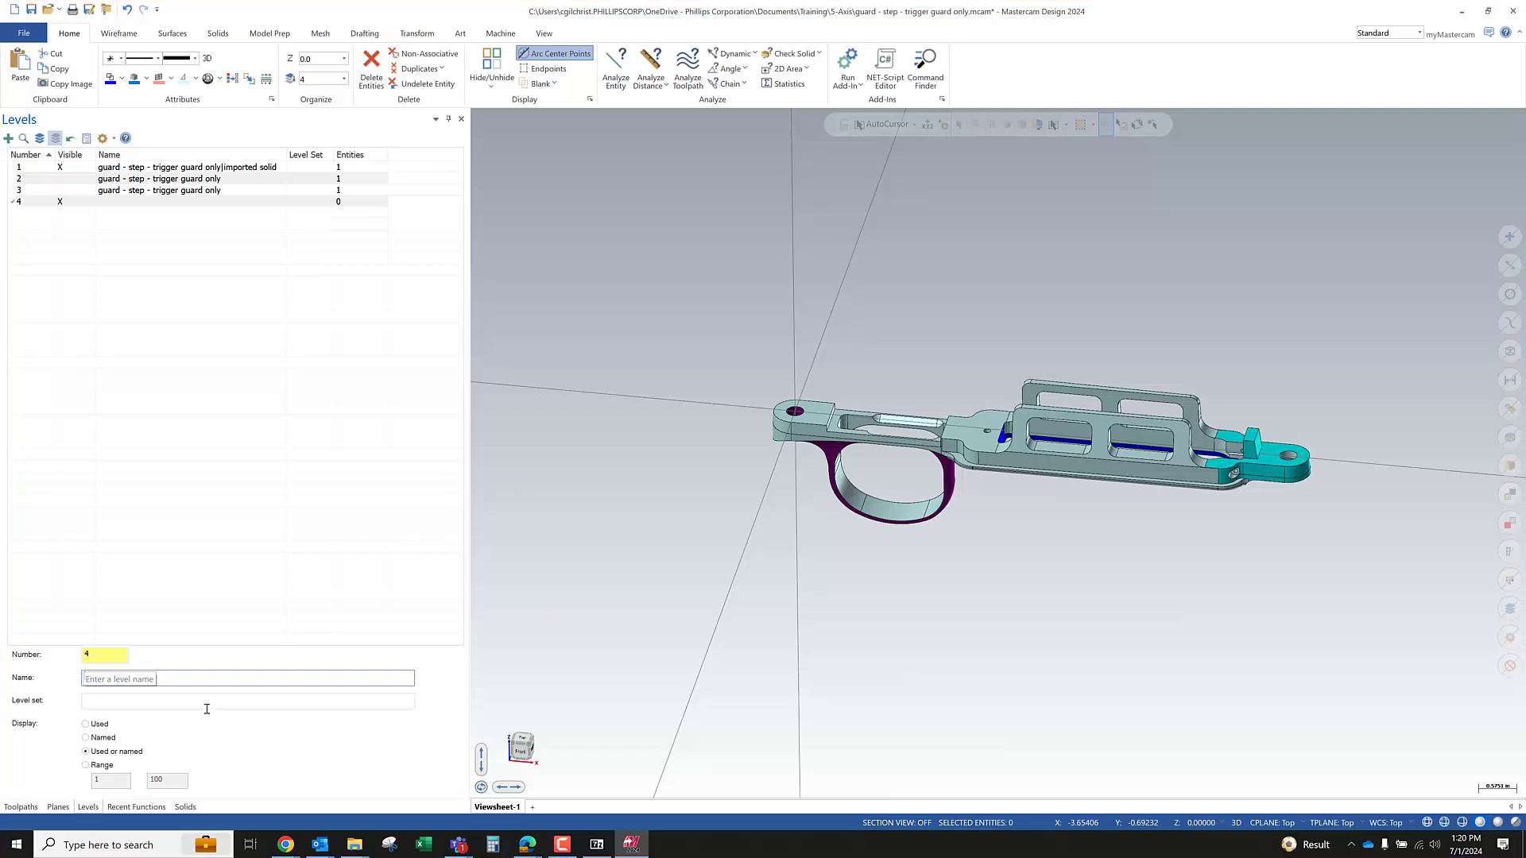
pyautogui.write('C')
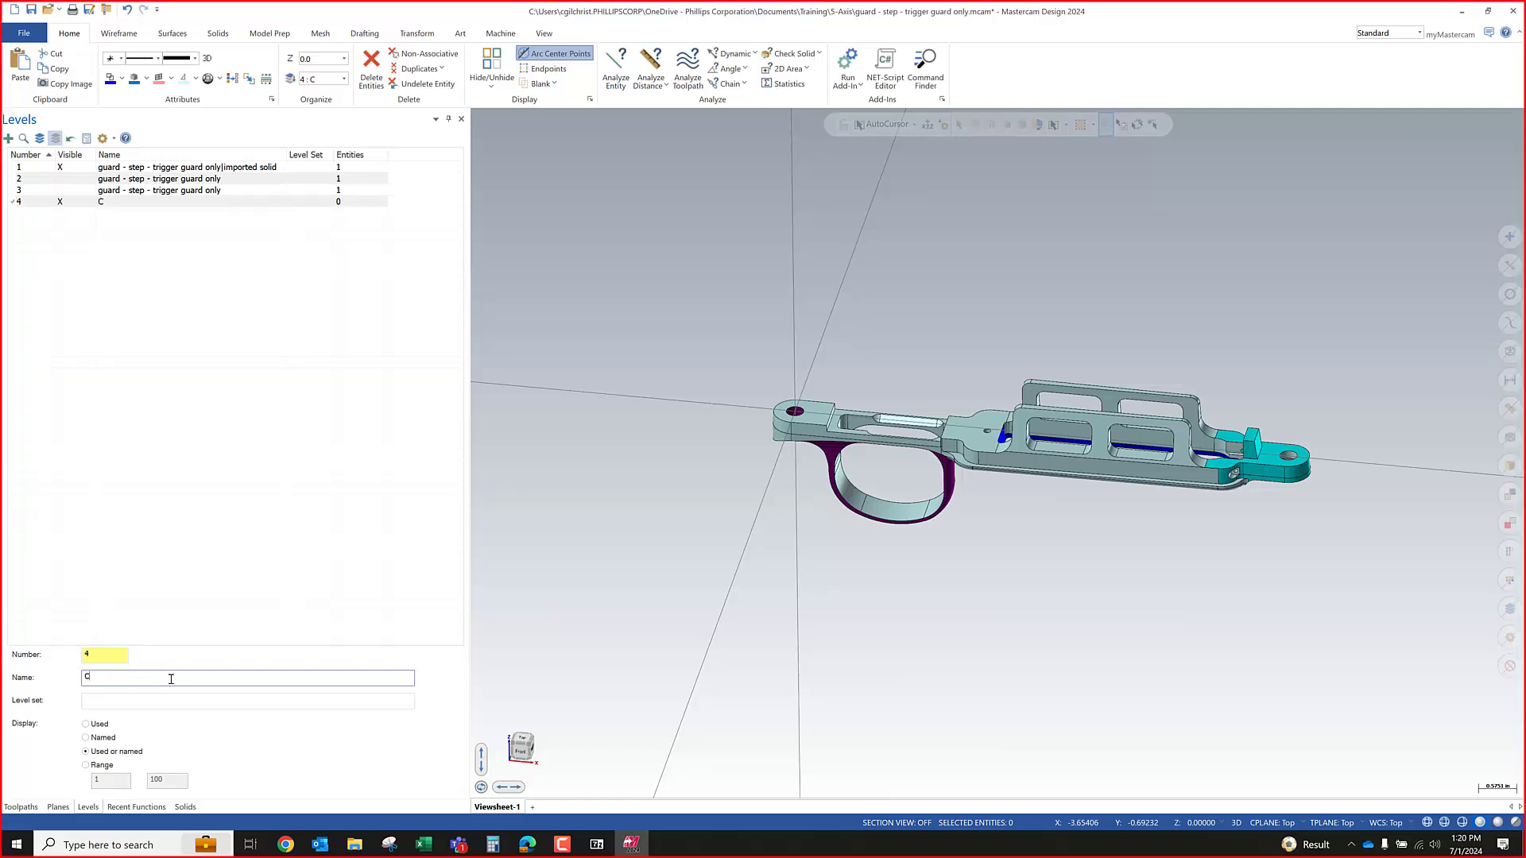
pyautogui.write('UUVE 5X')
pyautogui.press('Return')
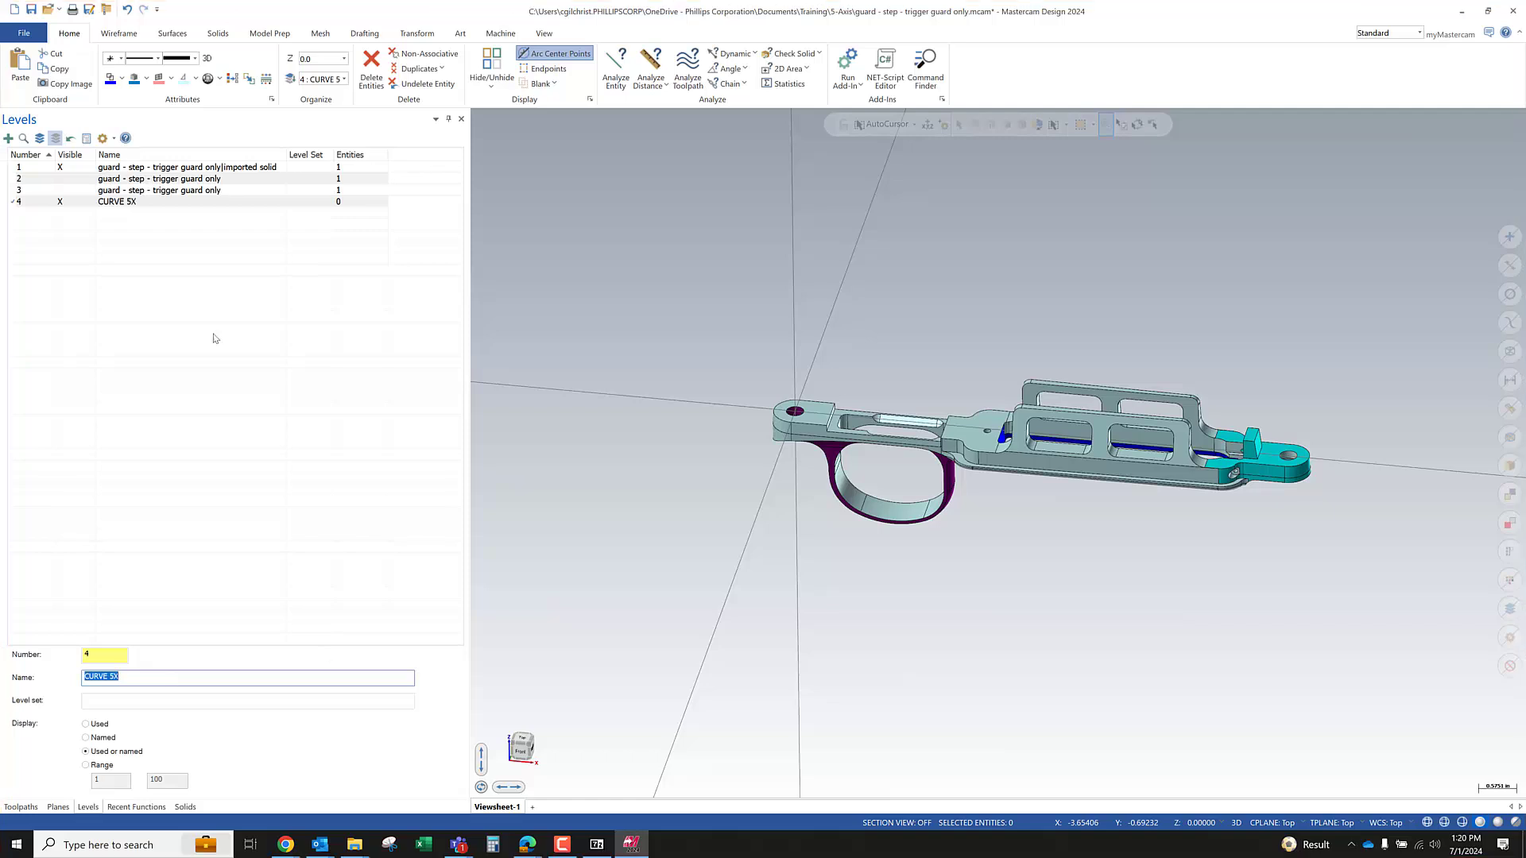
pyautogui.click(54, 139)
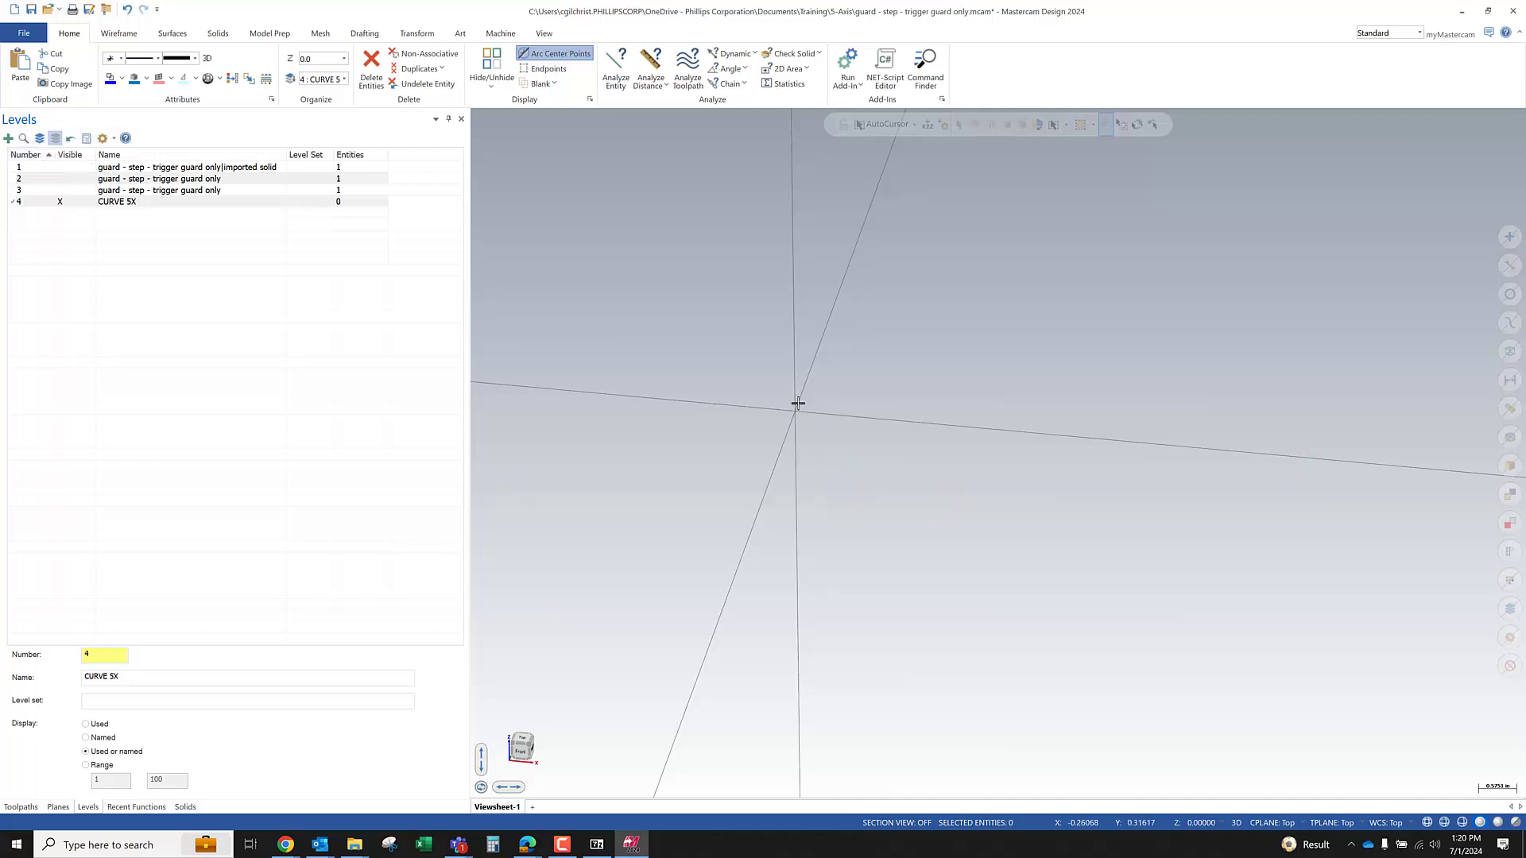
# Create a rectangle about 5.22 by 4.77 in with one corner at the origin, adding a surface as additional geometry
pyautogui.click(119, 35)
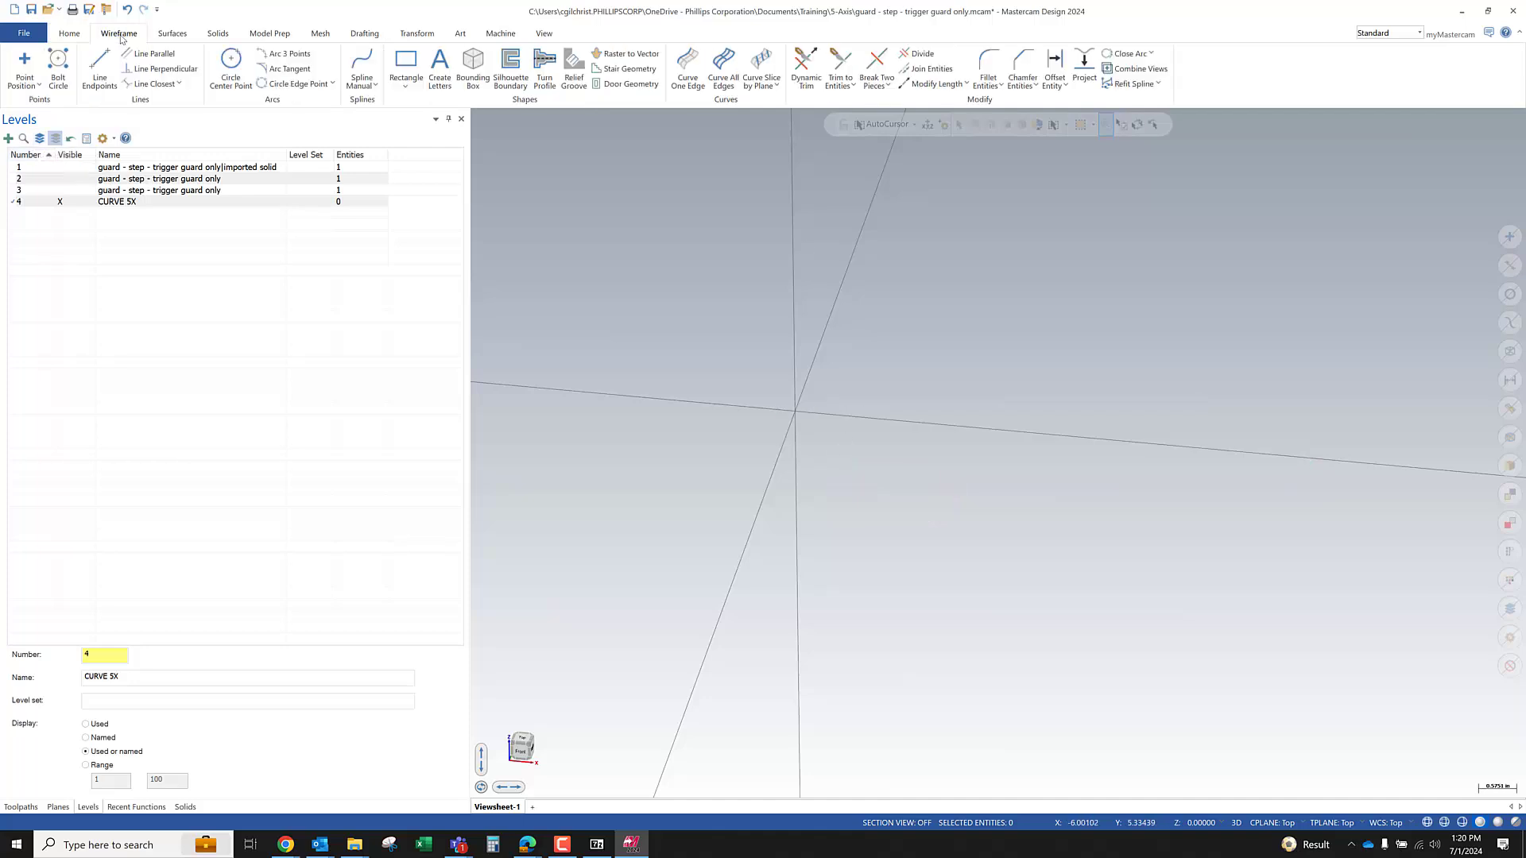
pyautogui.click(413, 88)
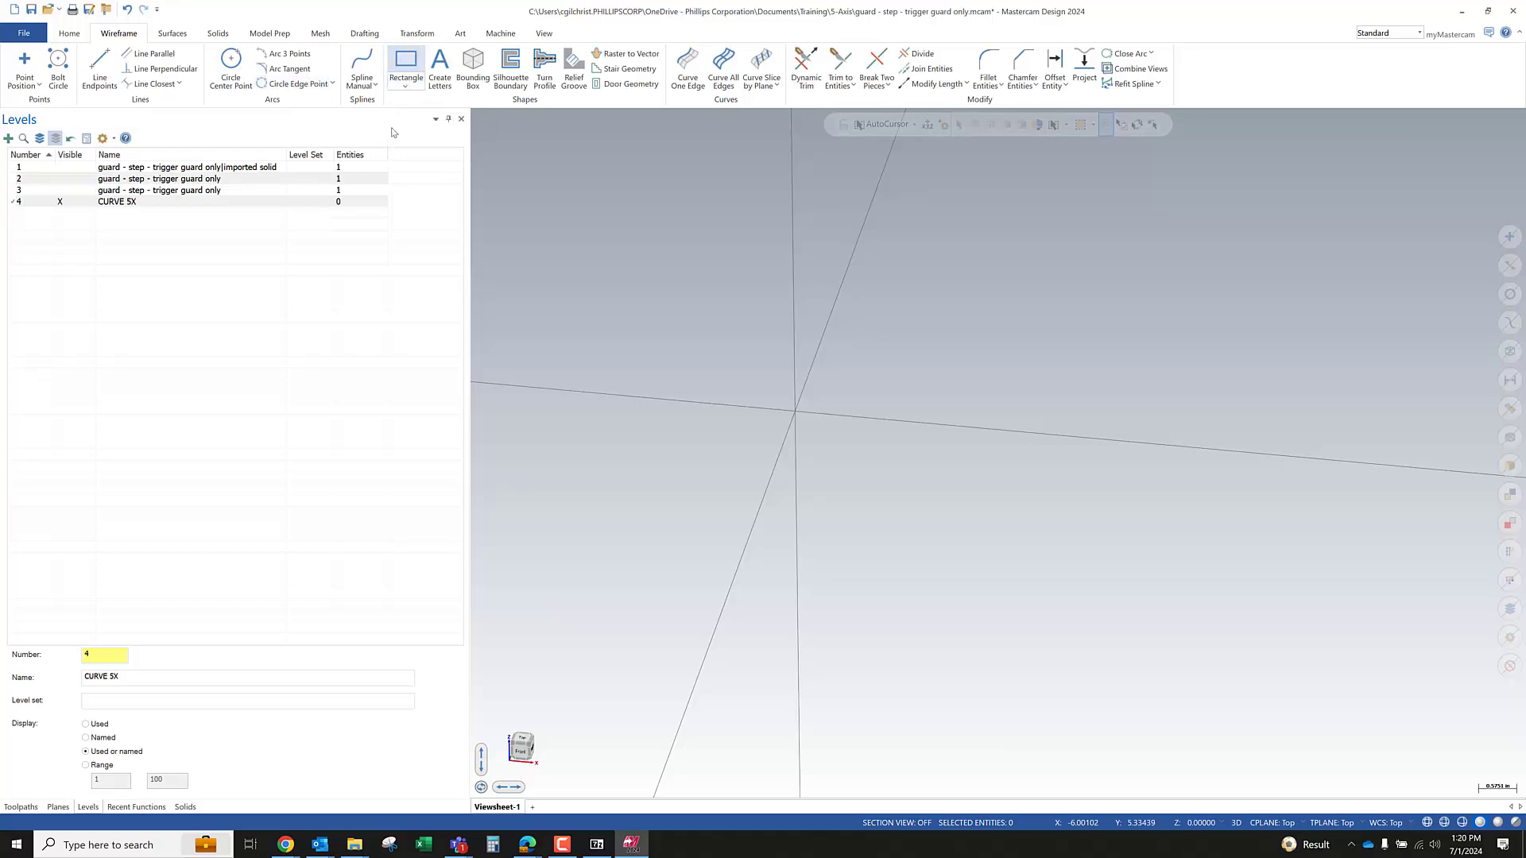
pyautogui.click(36, 332)
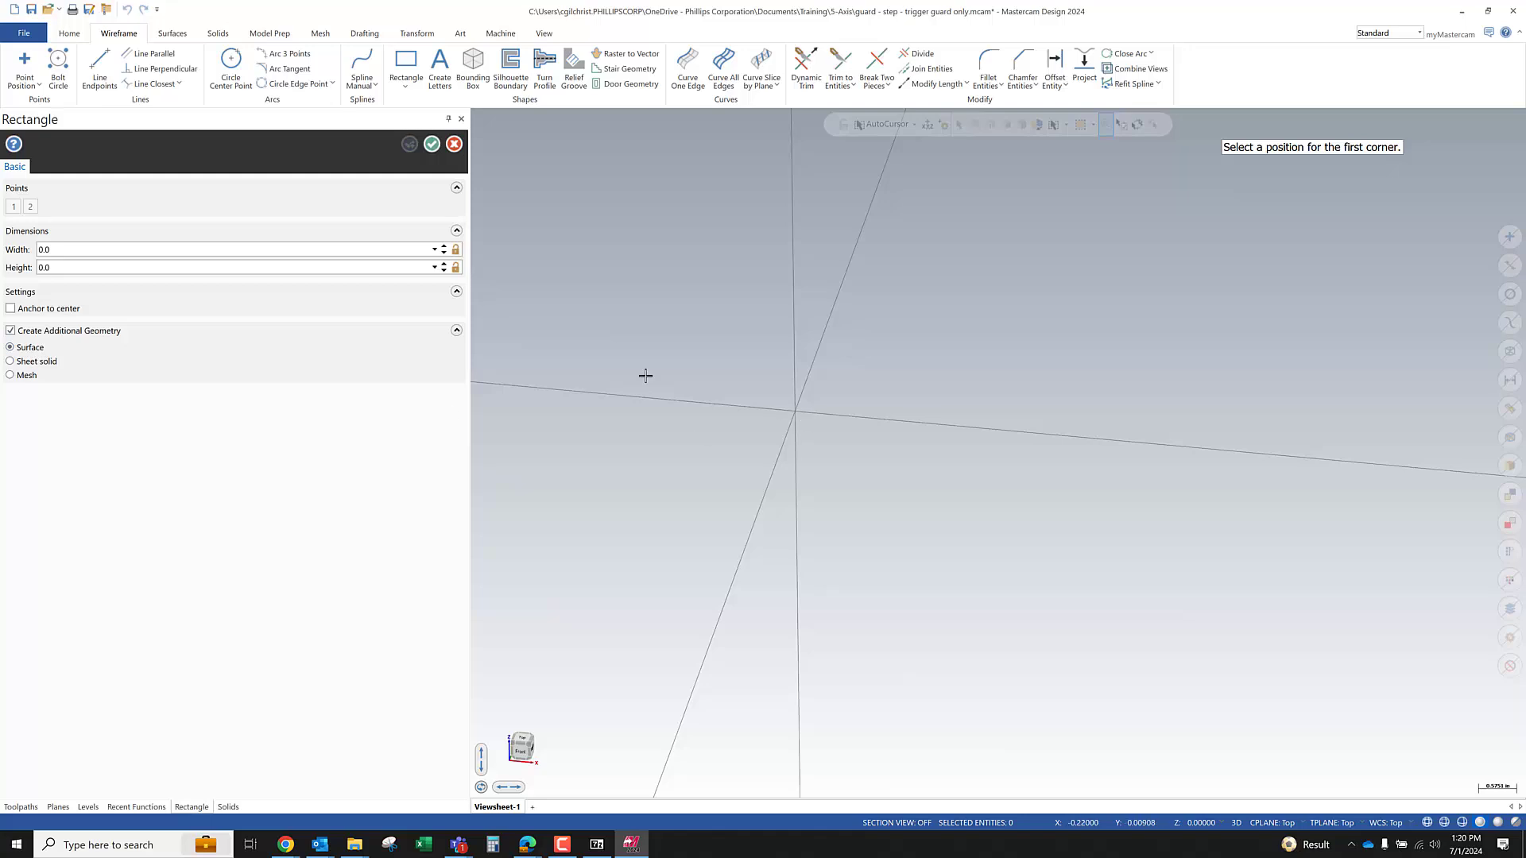
pyautogui.click(795, 412)
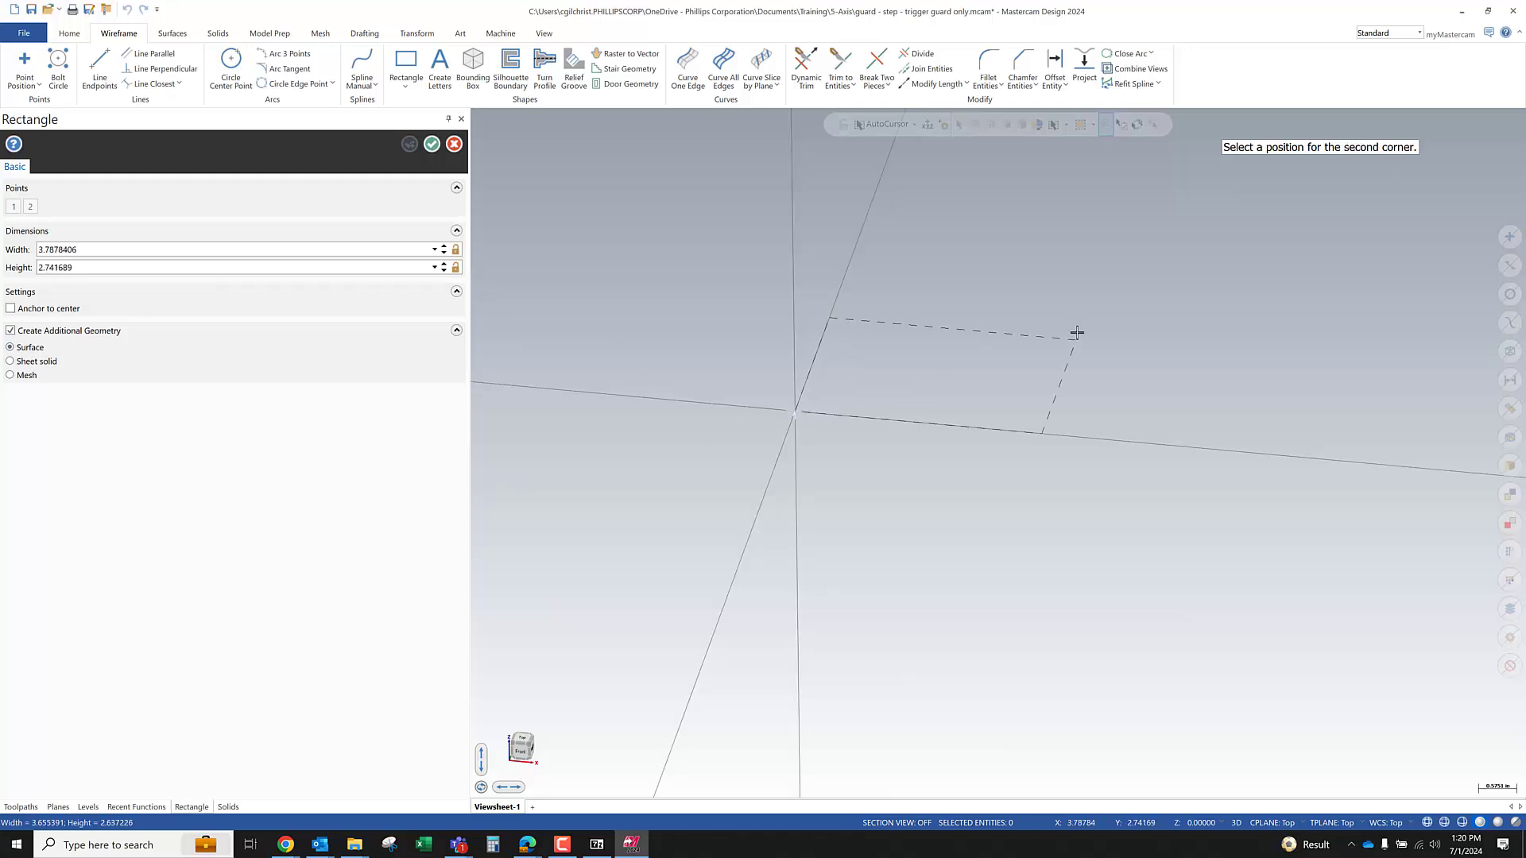
pyautogui.click(1192, 280)
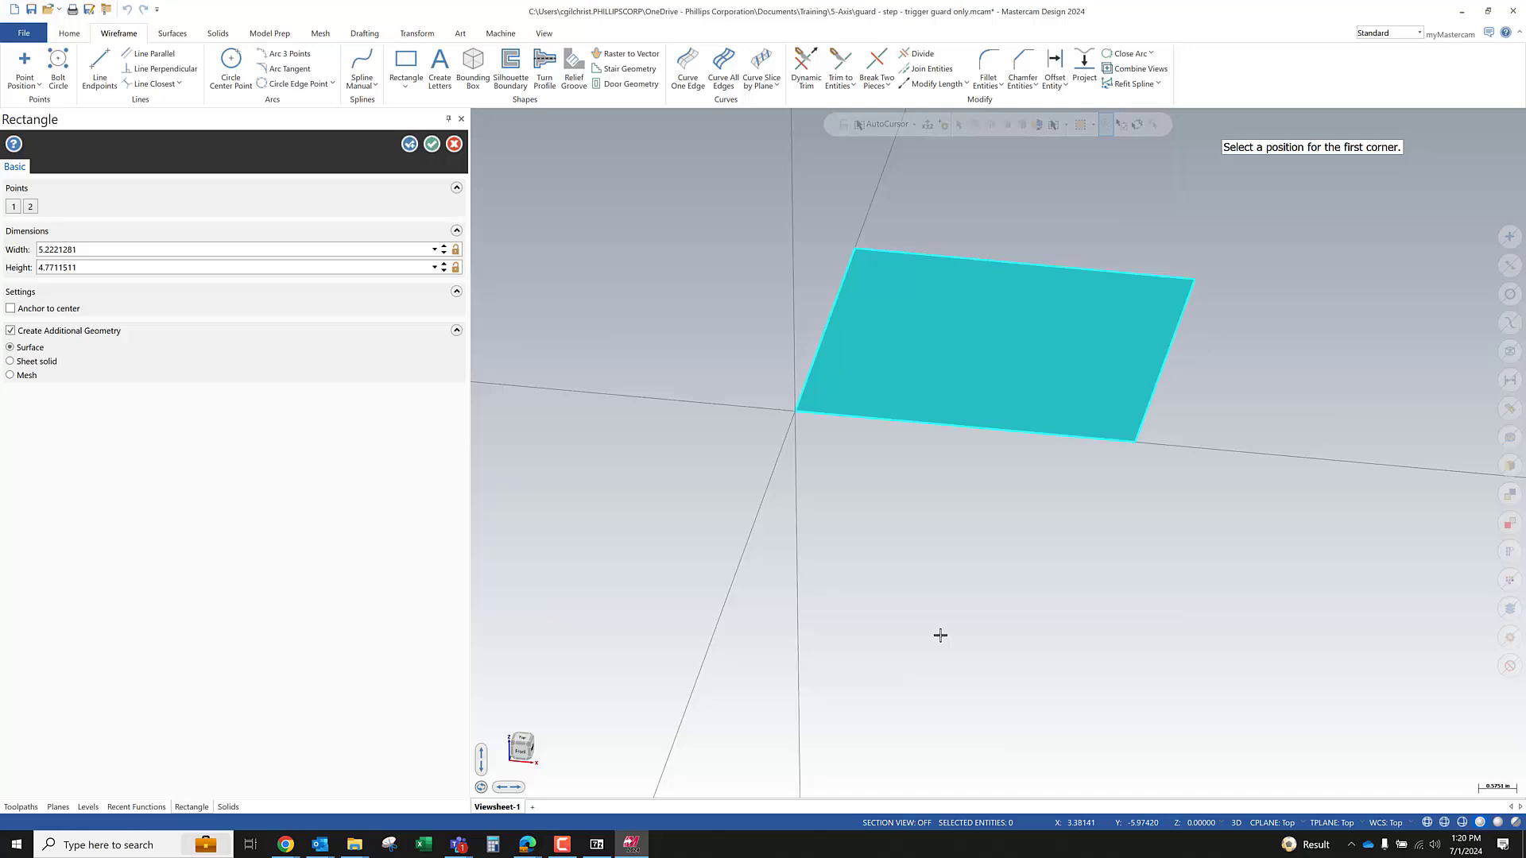
pyautogui.moveTo(831, 555); pyautogui.dragTo(823, 525, button='middle')
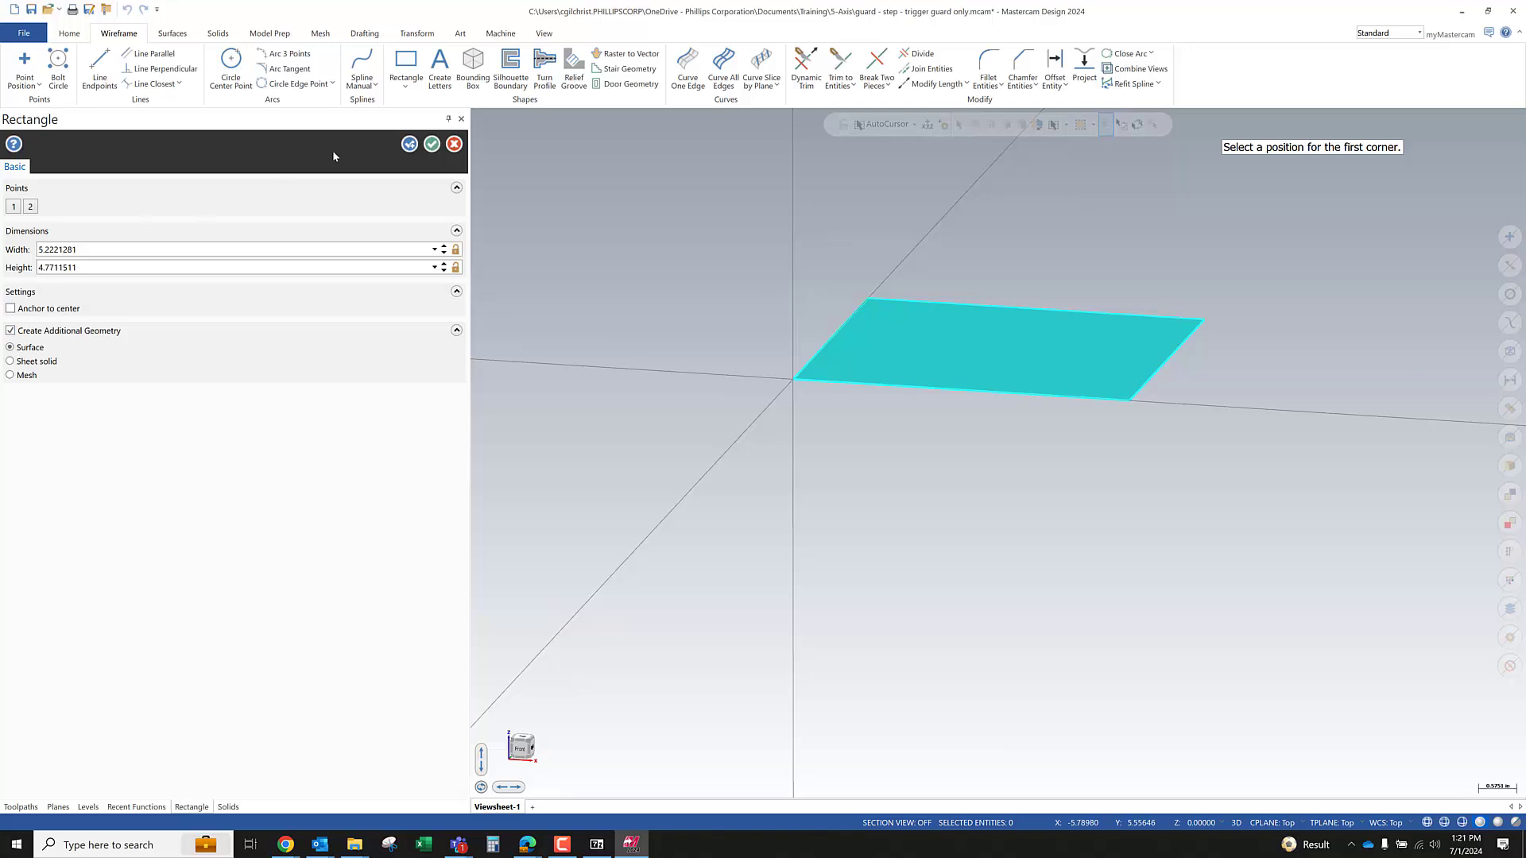
pyautogui.click(431, 146)
pyautogui.moveTo(865, 429); pyautogui.dragTo(943, 384, button='middle')
pyautogui.scroll(2, 1178, 269)
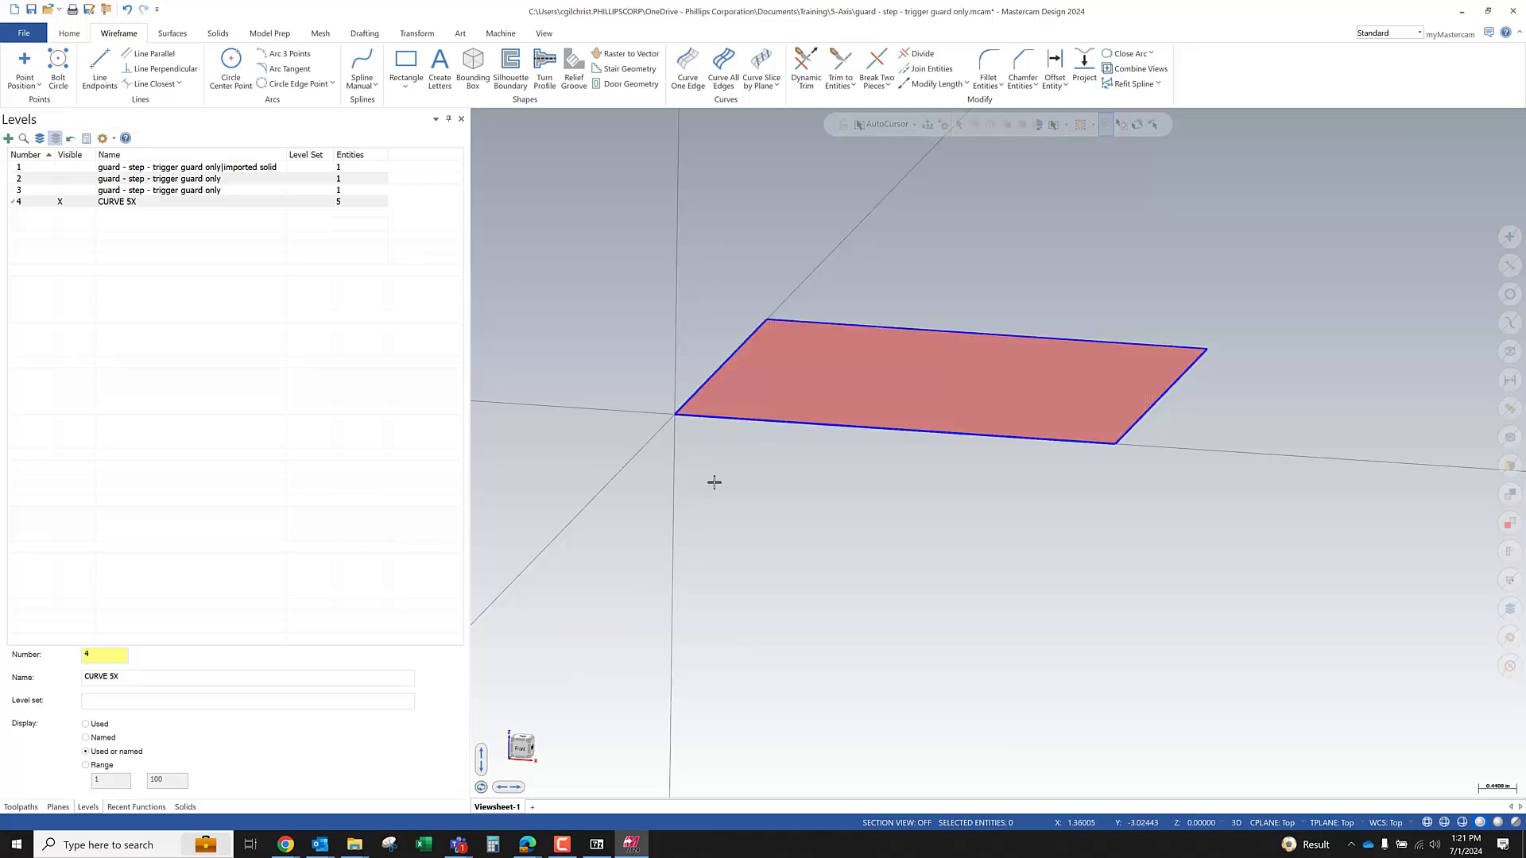
pyautogui.scroll(-5, 675, 478)
pyautogui.scroll(7, 818, 409)
pyautogui.scroll(-4, 1069, 405)
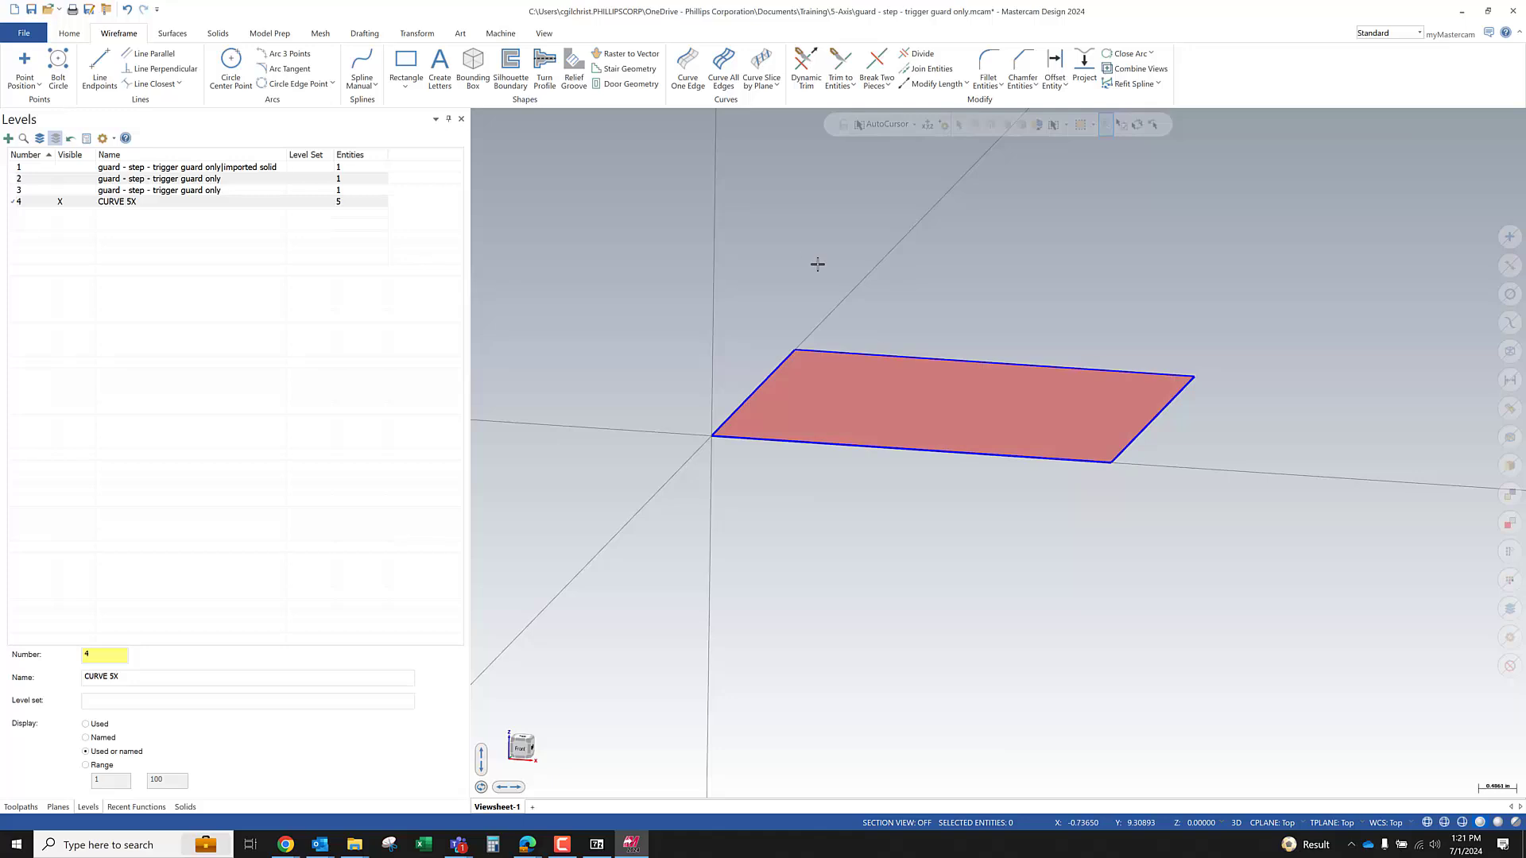
pyautogui.moveTo(817, 264); pyautogui.dragTo(803, 246, button='middle')
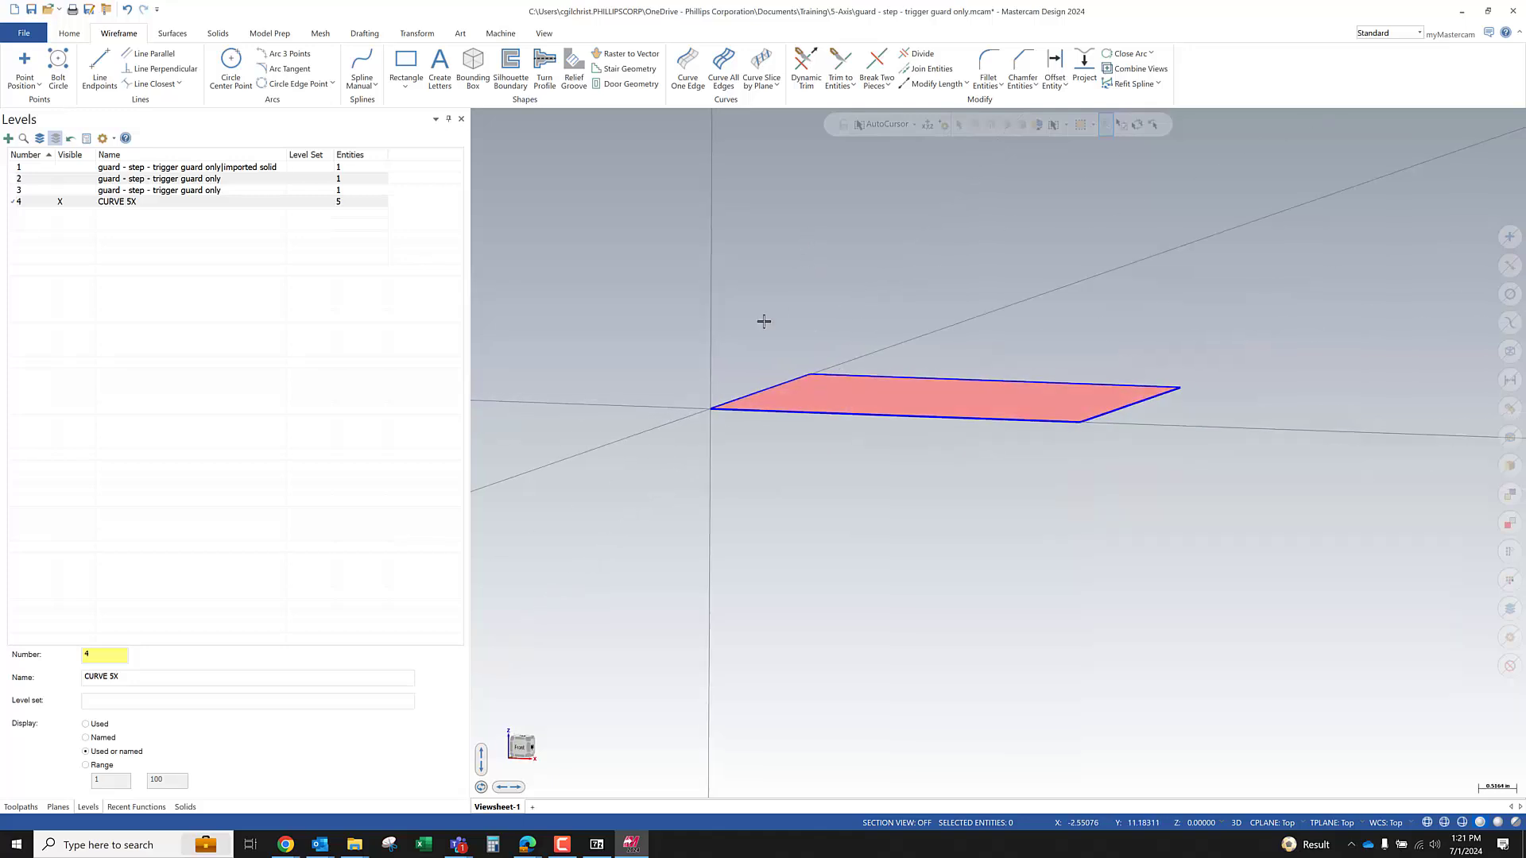
# Set the rectangular surface's normal toward the construction plane's +Z direction
pyautogui.moveTo(763, 348)
pyautogui.mouseDown(button='middle')
pyautogui.moveTo(756, 326)
pyautogui.moveTo(756, 365)
pyautogui.mouseUp(button='middle')
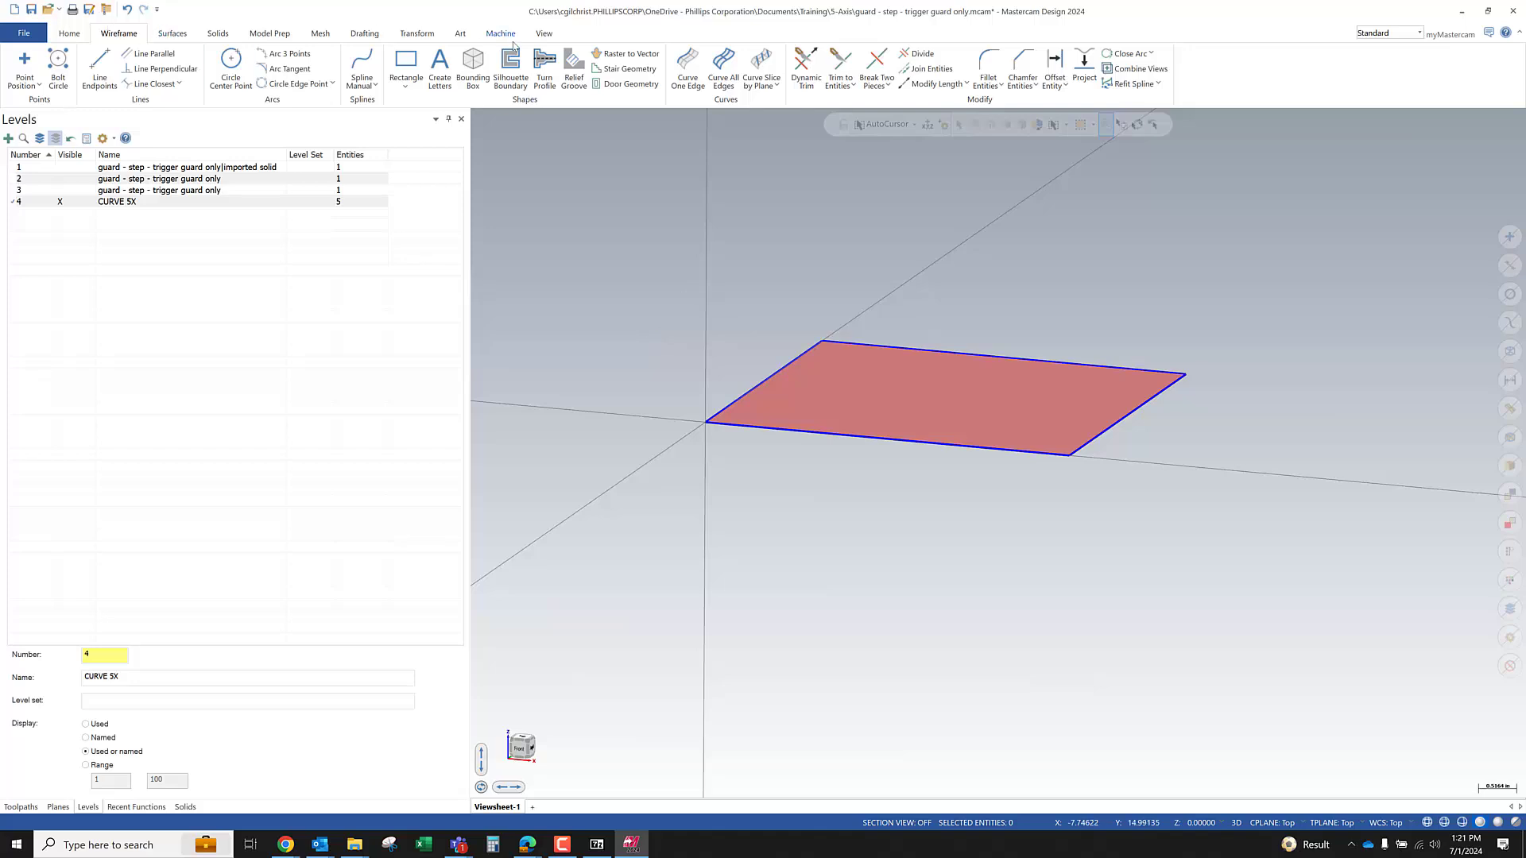
pyautogui.click(69, 33)
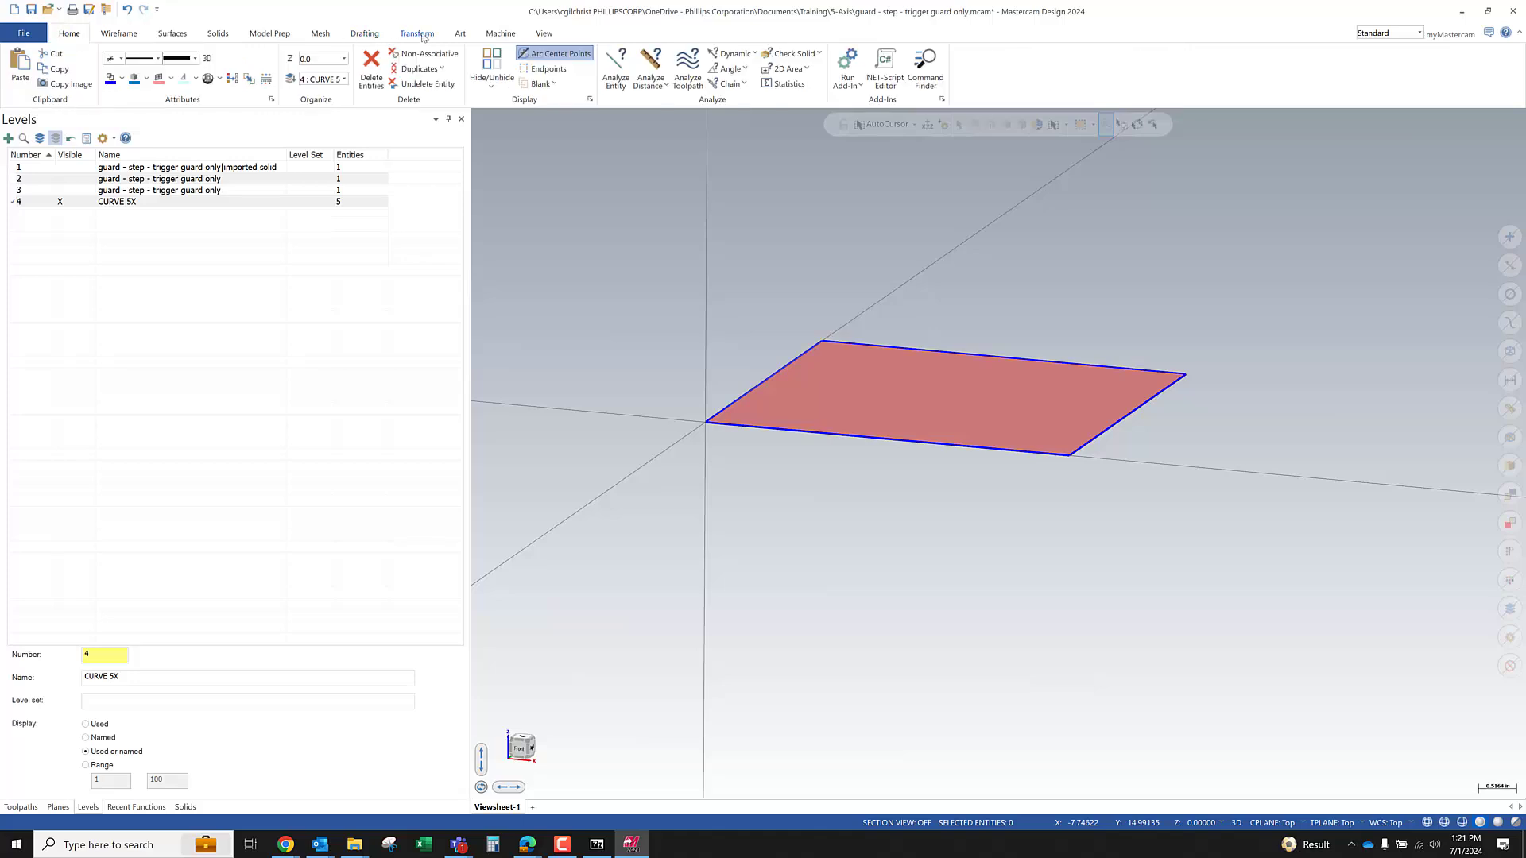
pyautogui.click(127, 34)
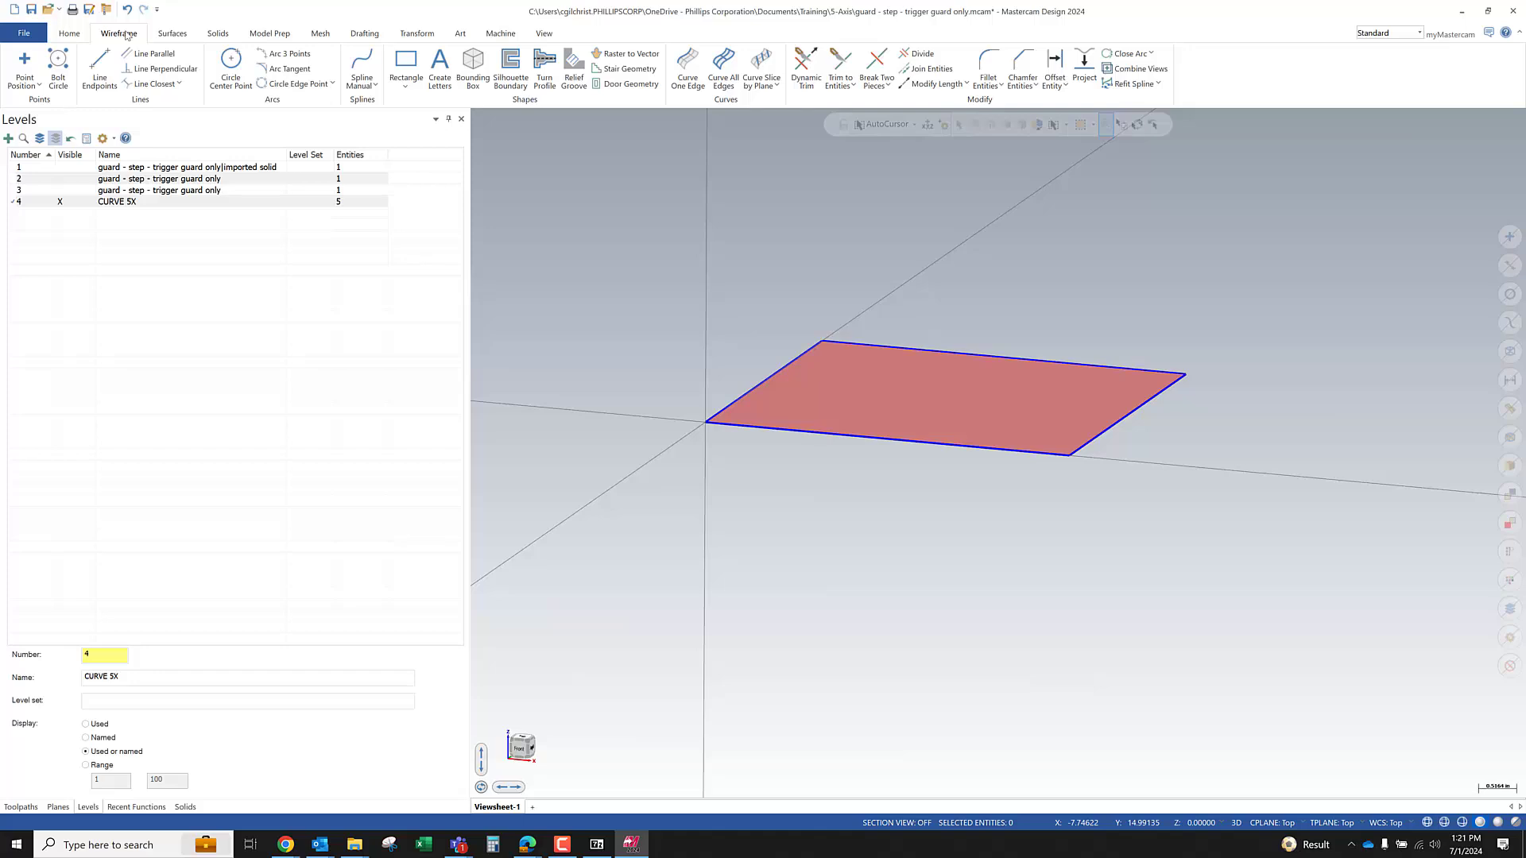
pyautogui.click(271, 34)
pyautogui.click(173, 34)
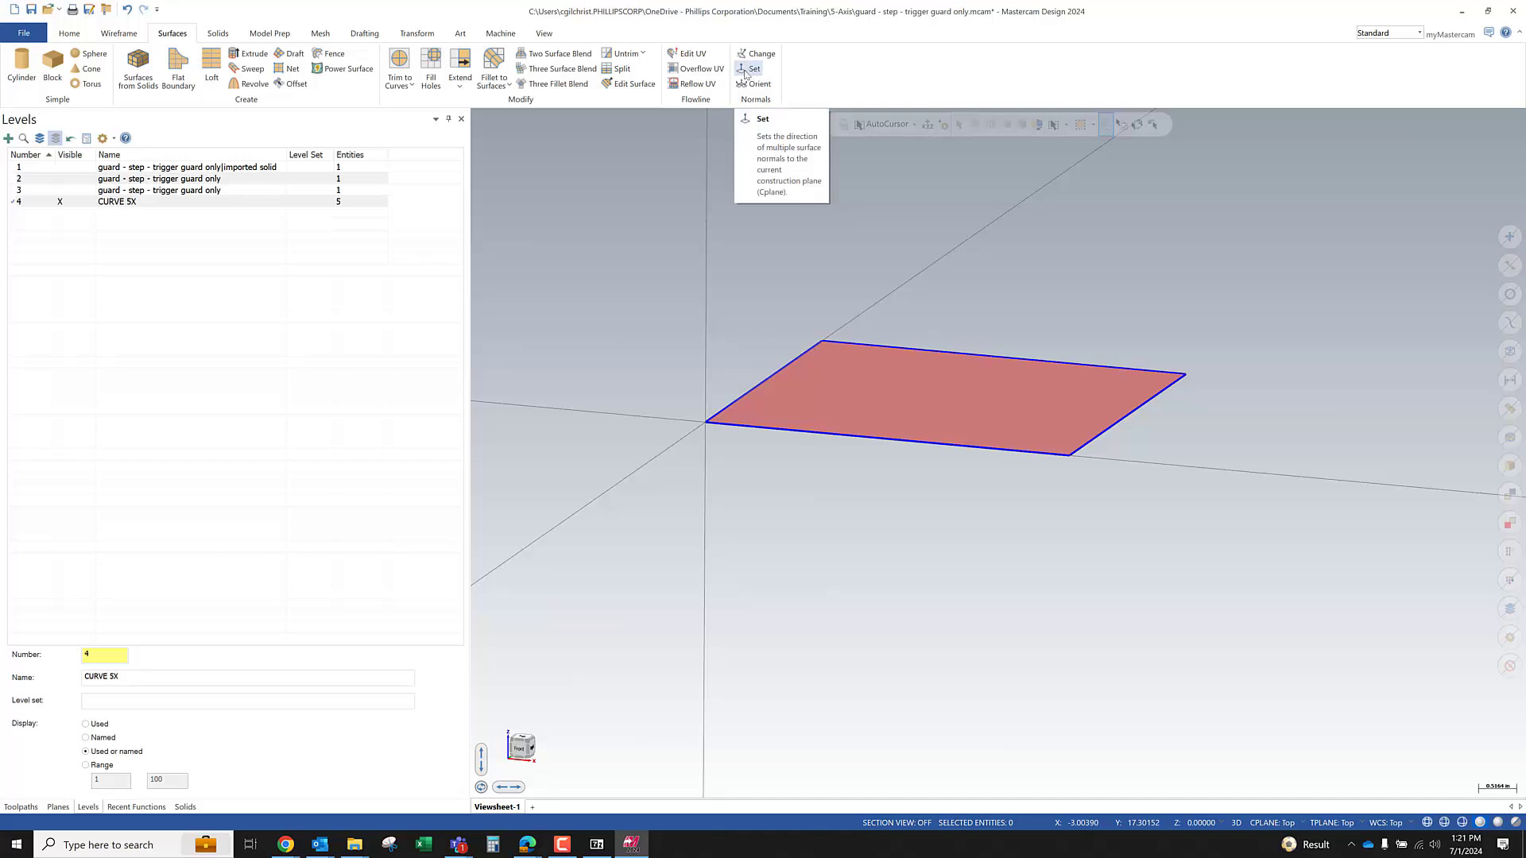
pyautogui.click(747, 70)
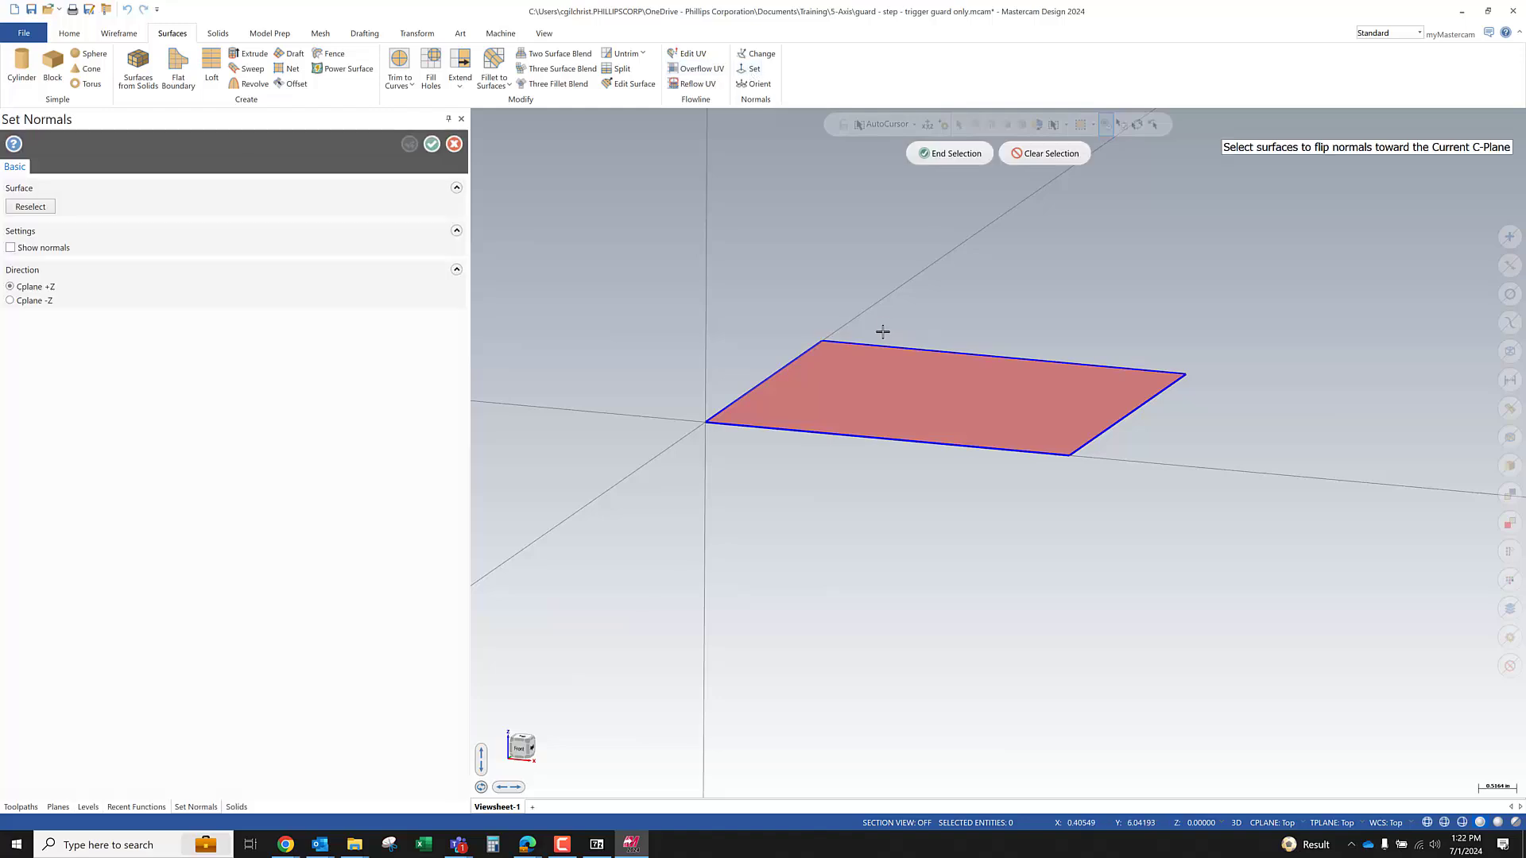
pyautogui.click(800, 387)
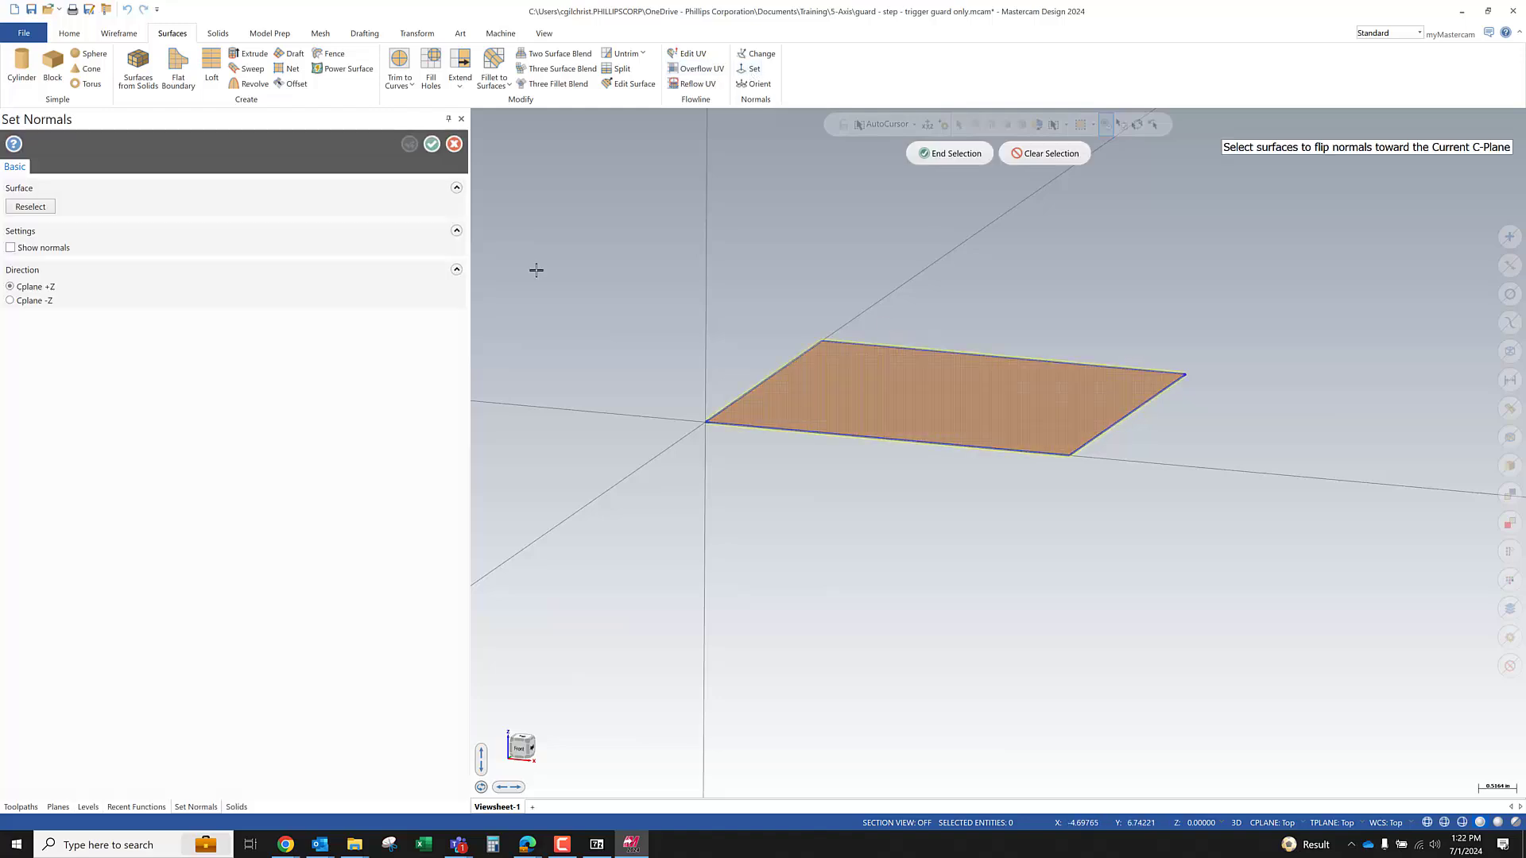
pyautogui.moveTo(689, 325)
pyautogui.mouseDown(button='middle')
pyautogui.moveTo(691, 276)
pyautogui.moveTo(693, 321)
pyautogui.mouseUp(button='middle')
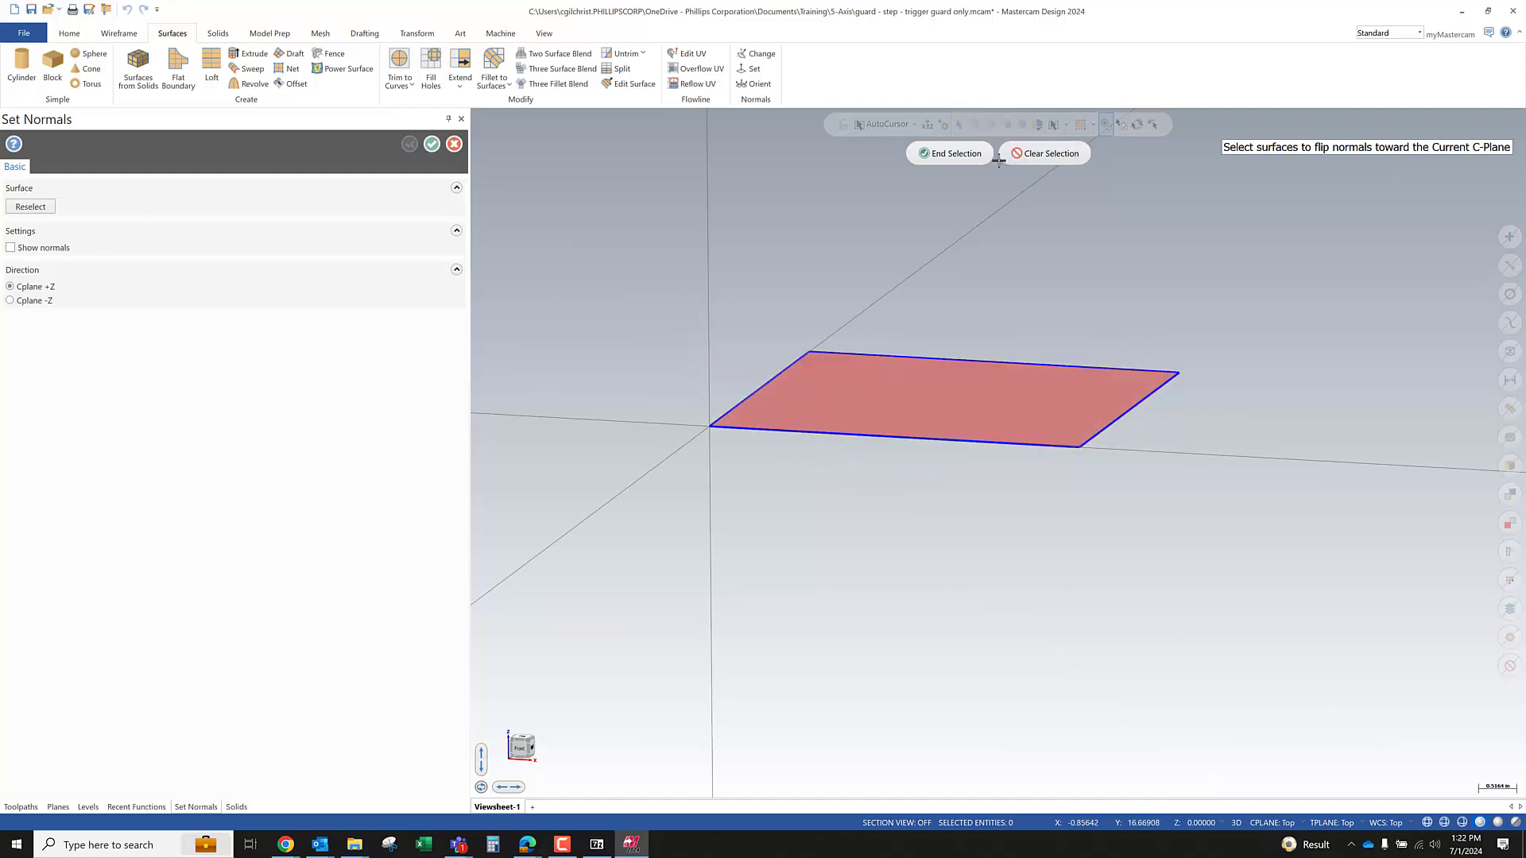
pyautogui.click(932, 155)
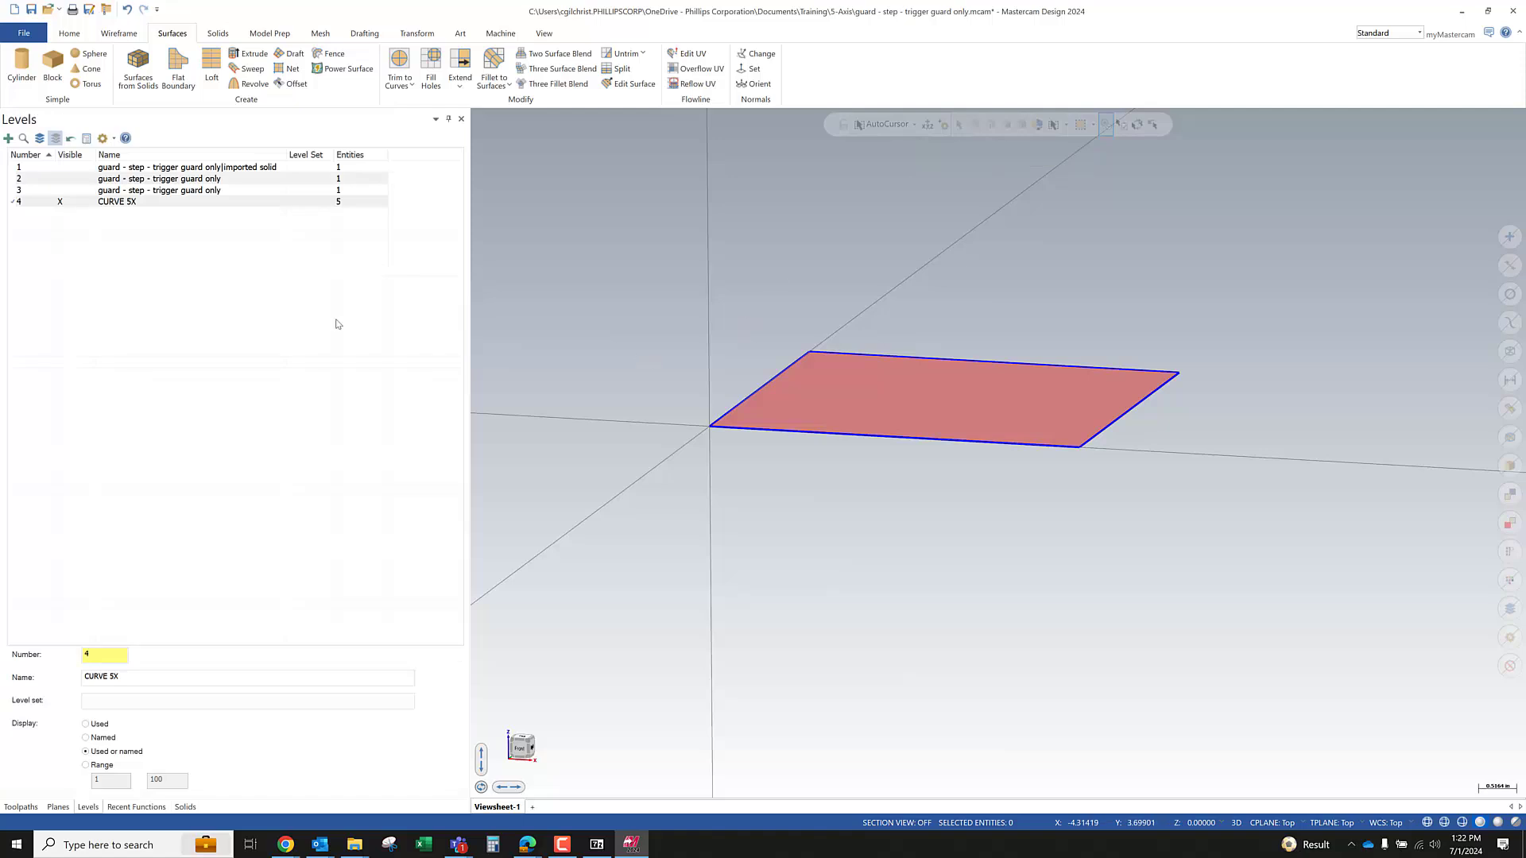
# Analyze the rectangular surface dynamically to examine the direction of its normal at several points
pyautogui.click(751, 68)
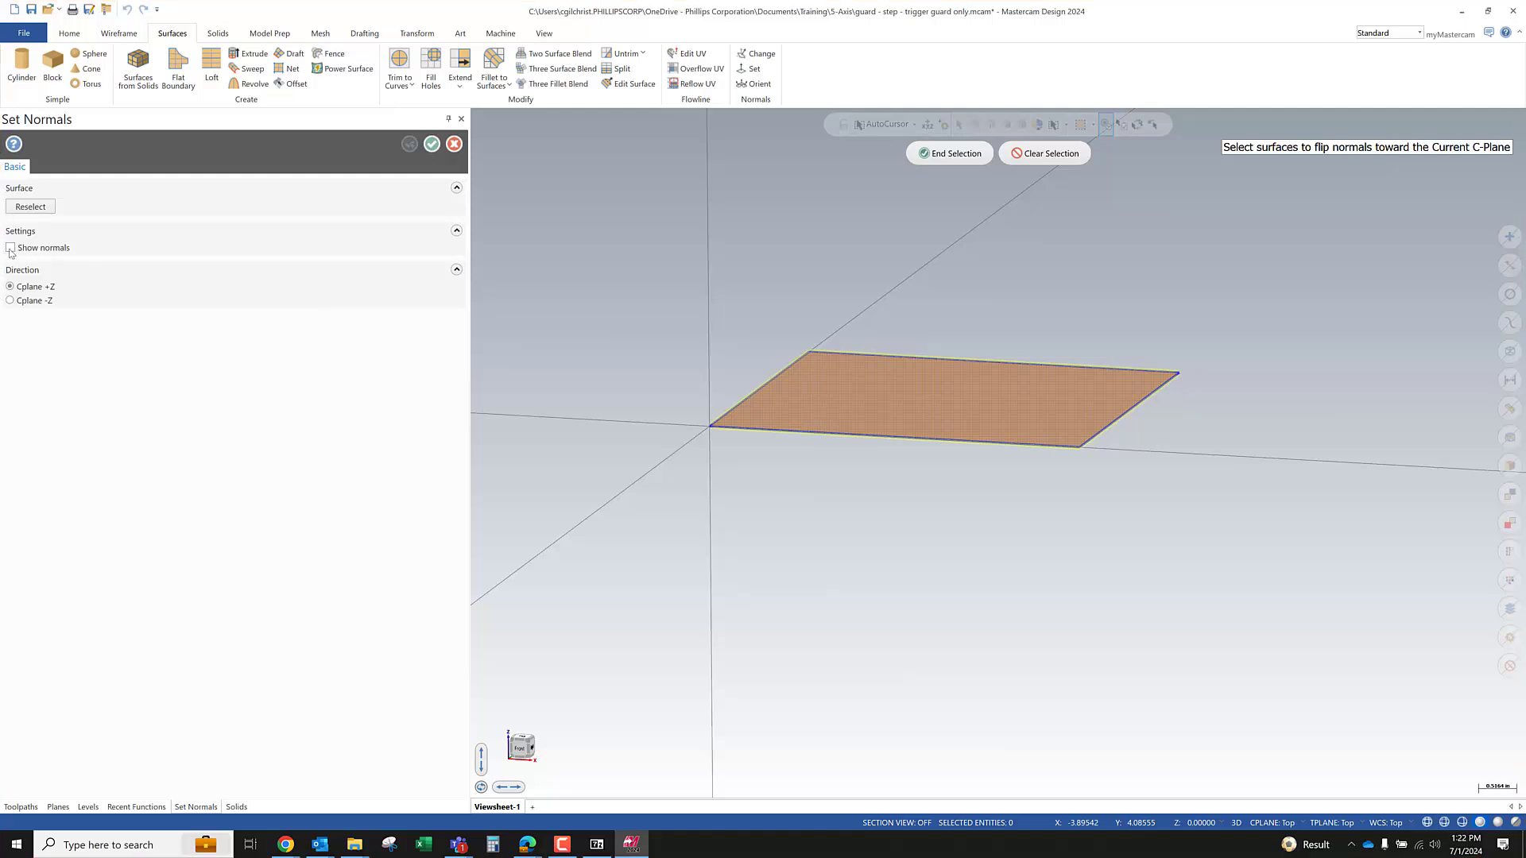
pyautogui.click(1041, 155)
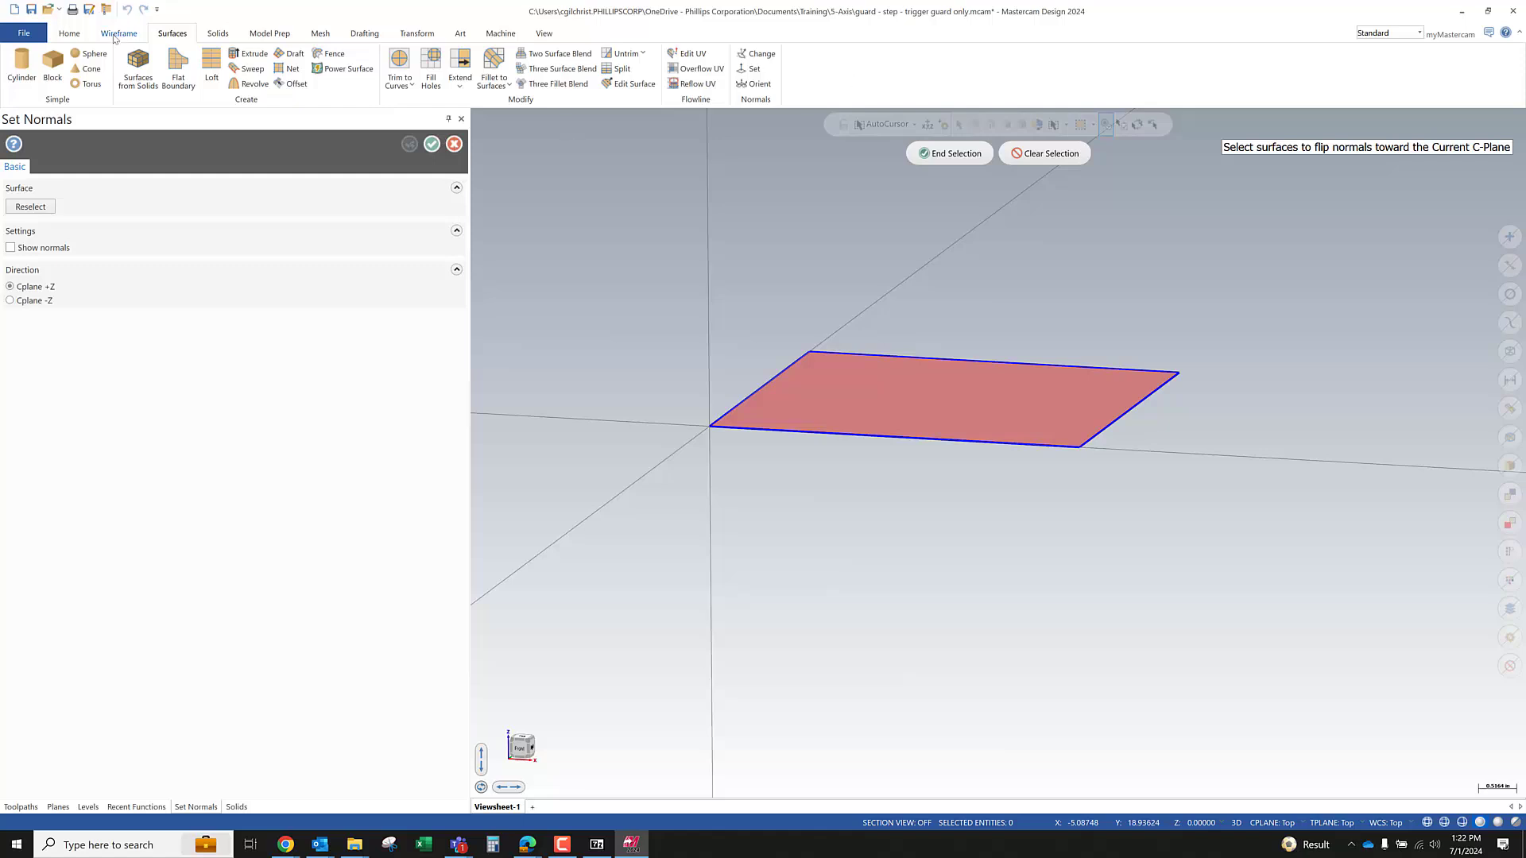
pyautogui.click(109, 36)
pyautogui.click(71, 34)
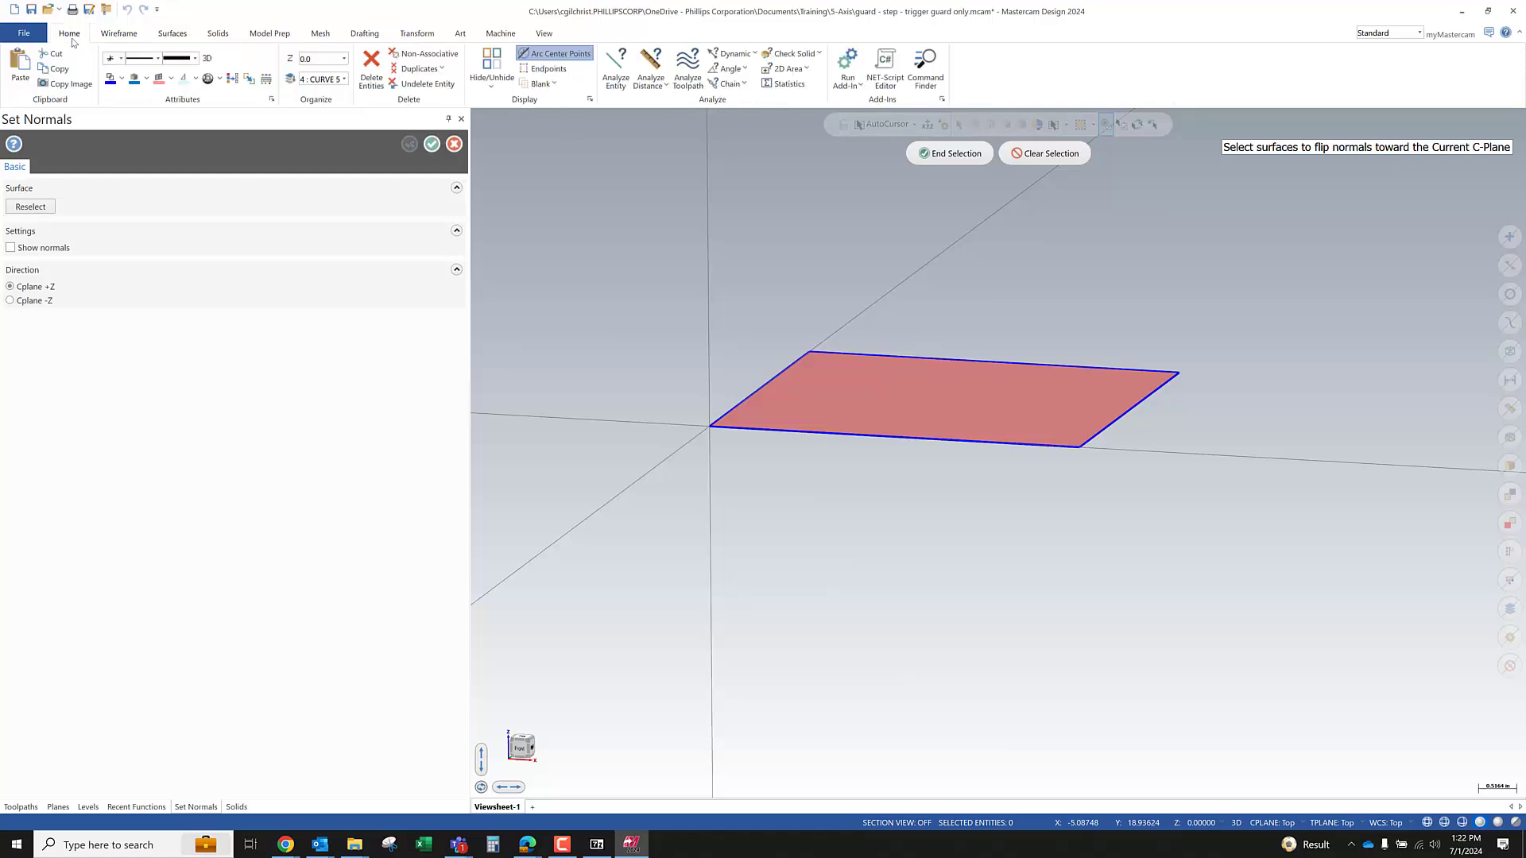
pyautogui.click(745, 56)
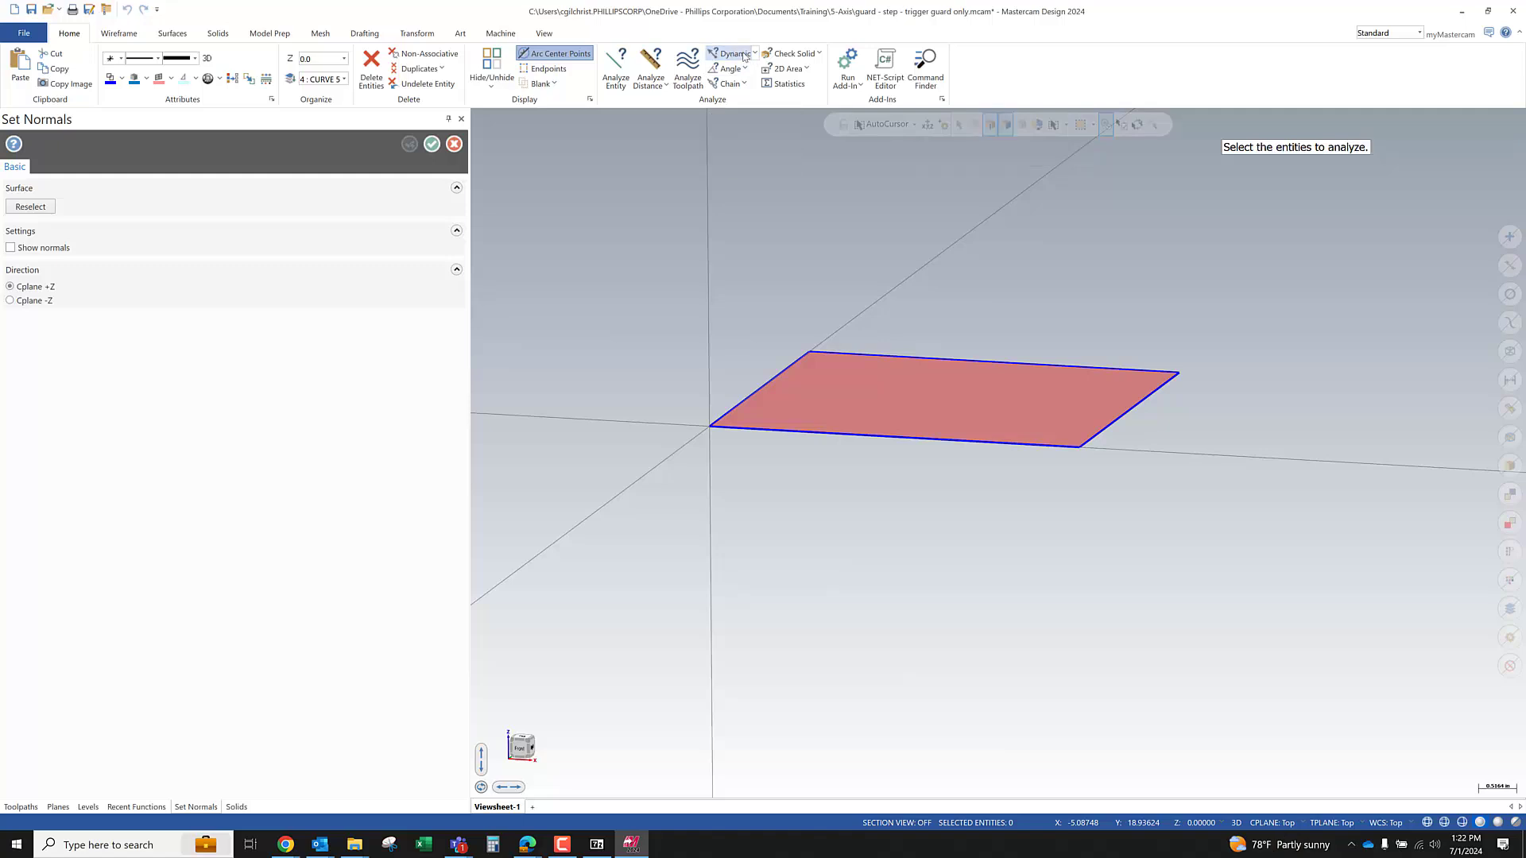
pyautogui.click(882, 392)
pyautogui.moveTo(883, 392); pyautogui.dragTo(877, 382, button='middle')
pyautogui.scroll(1, 877, 382)
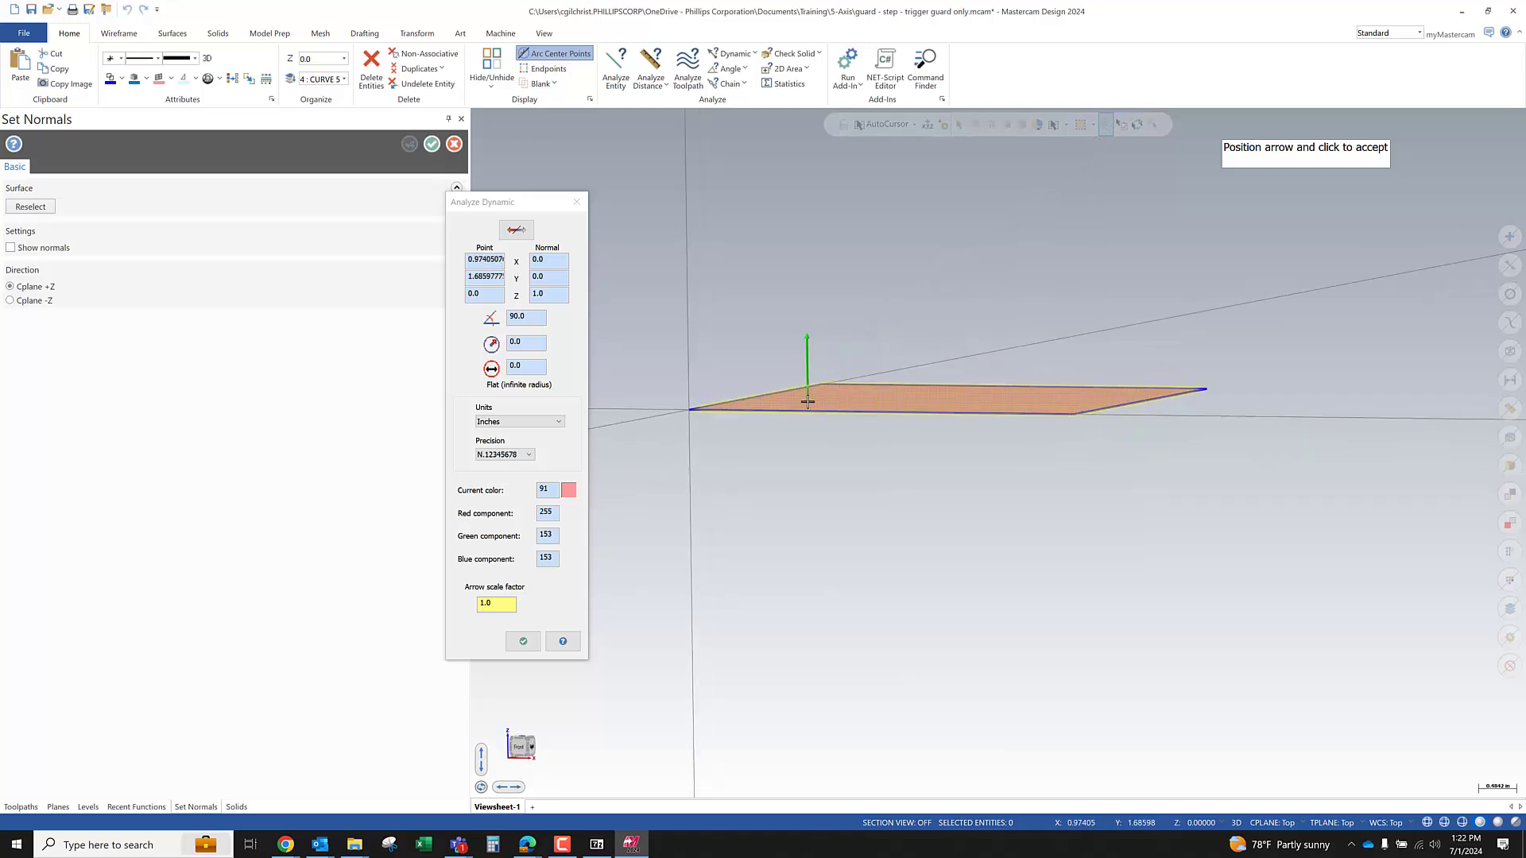
pyautogui.moveTo(869, 398); pyautogui.dragTo(892, 392, button='middle')
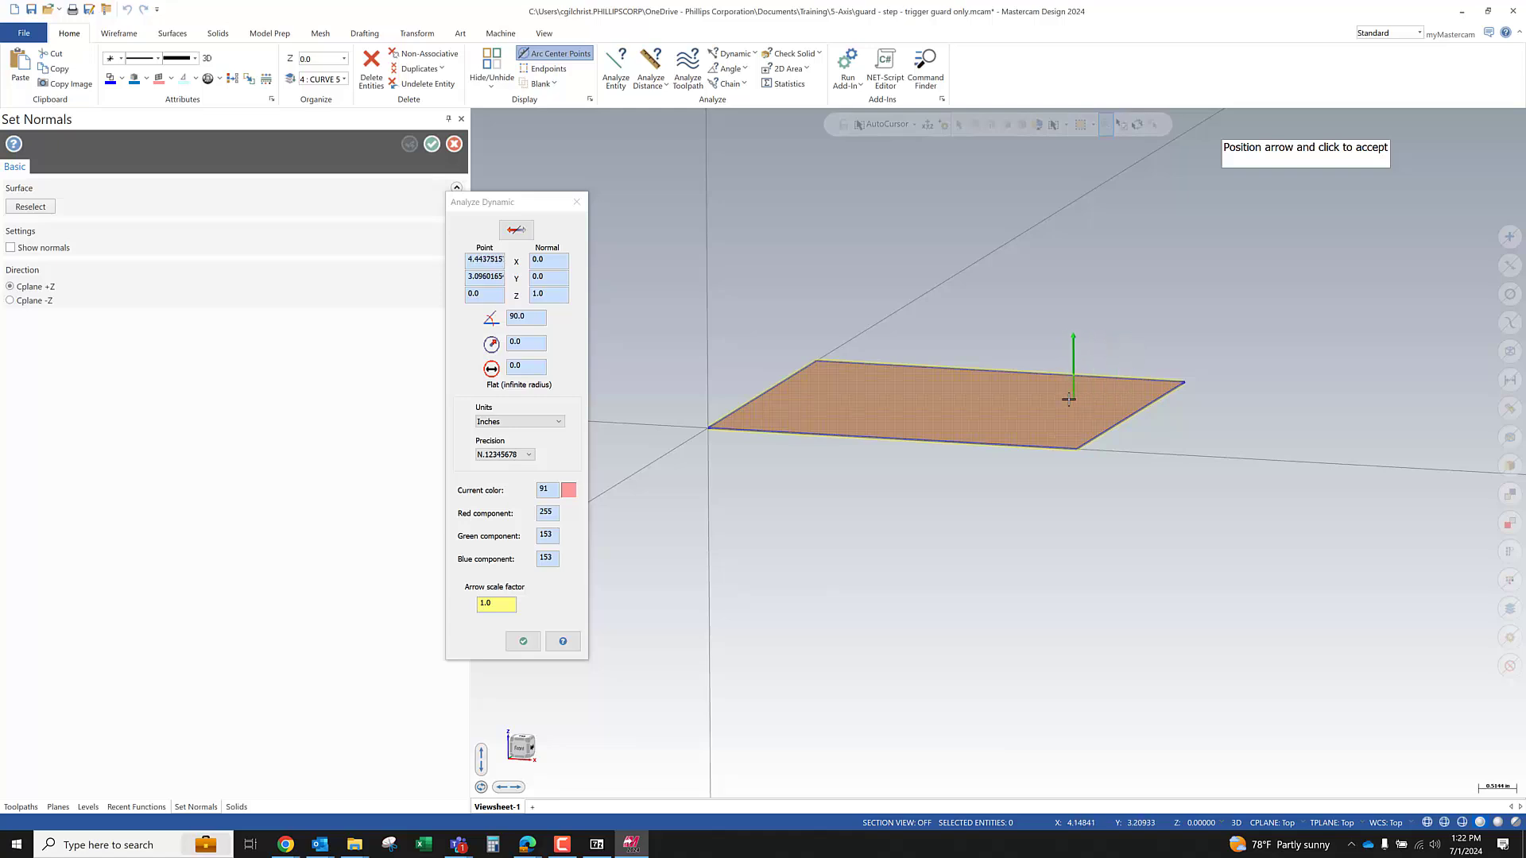
pyautogui.moveTo(808, 409); pyautogui.dragTo(815, 407, button='middle')
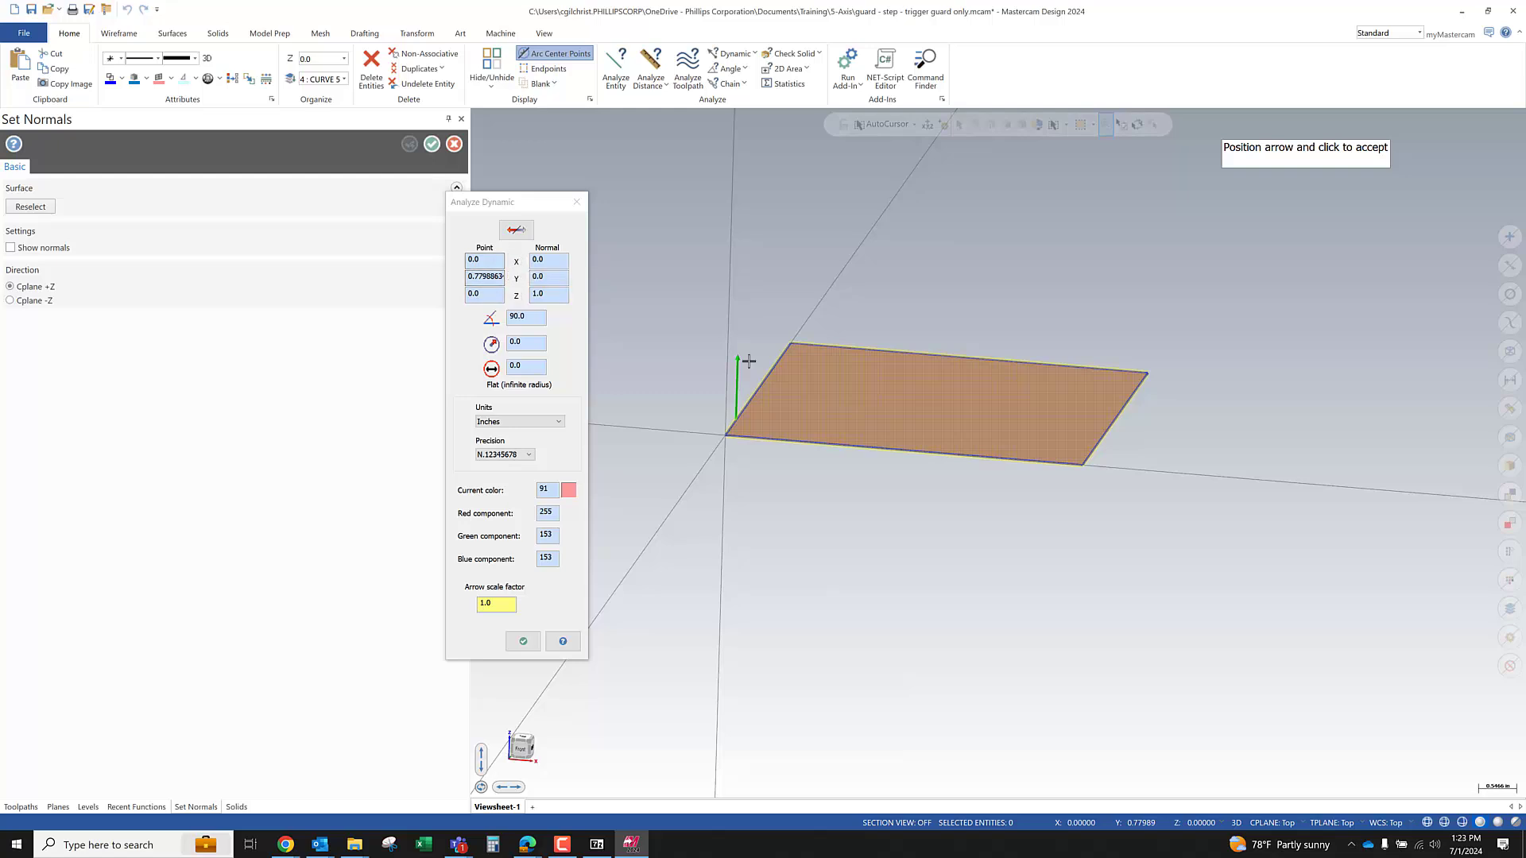
pyautogui.click(847, 406)
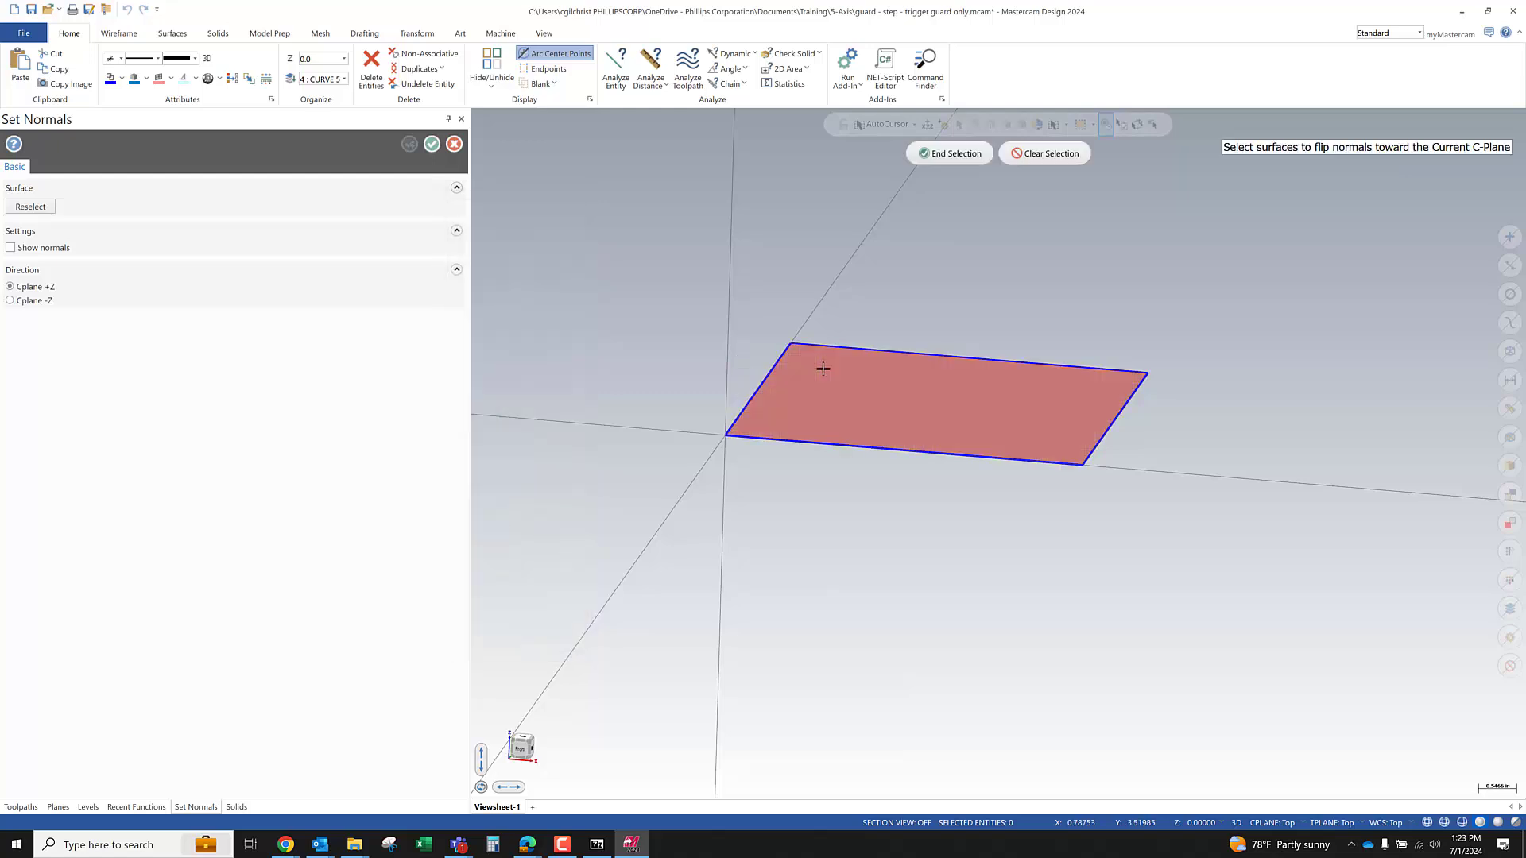
# In the top view, create a 3 in diameter circle centred on the origin corner of the rectangle
pyautogui.rightClick(714, 306)
pyautogui.click(742, 383)
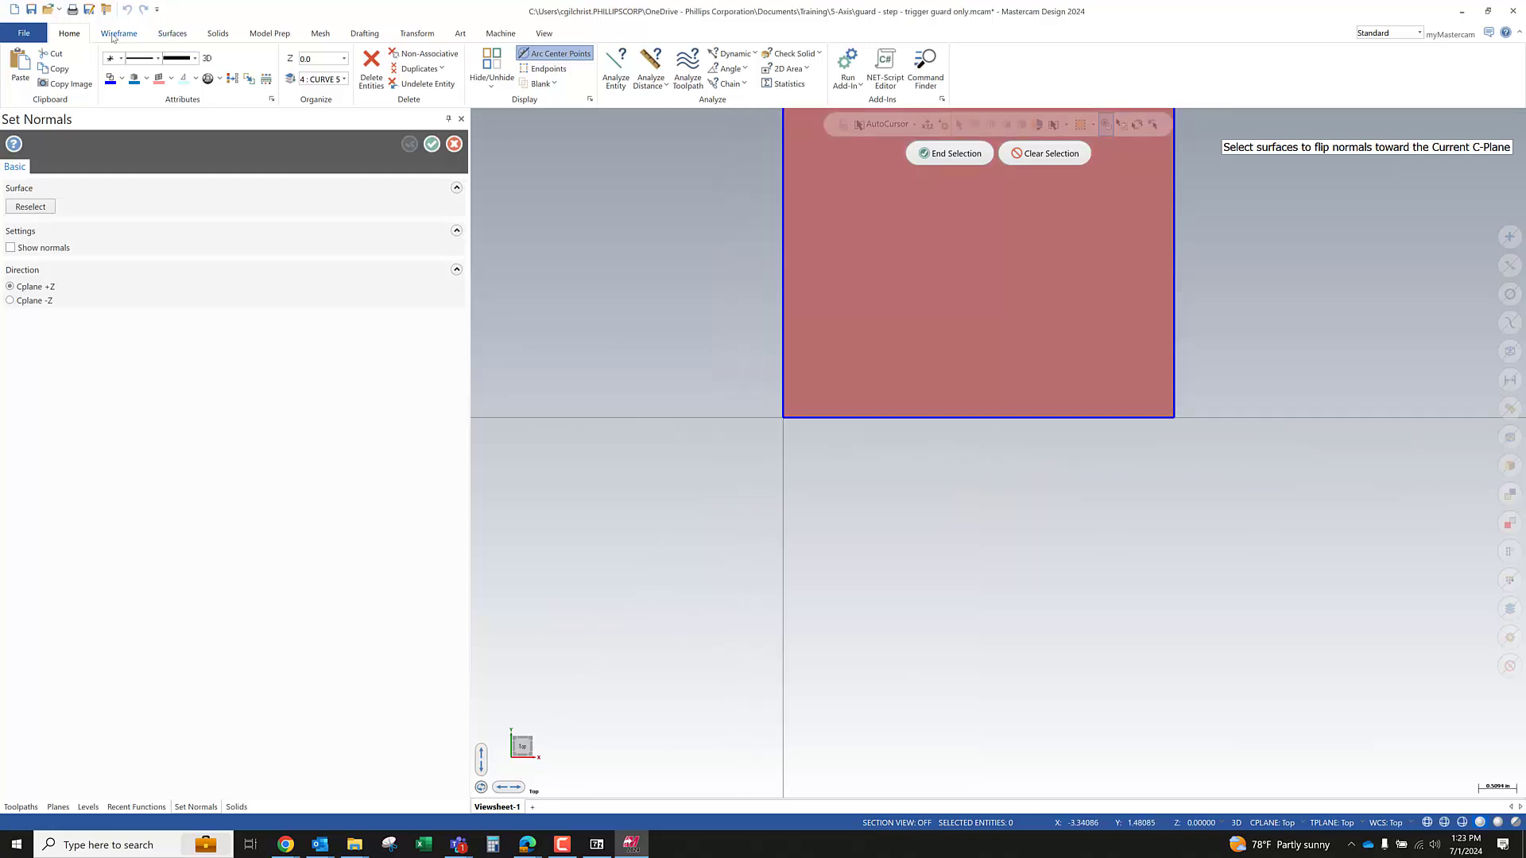
pyautogui.click(116, 33)
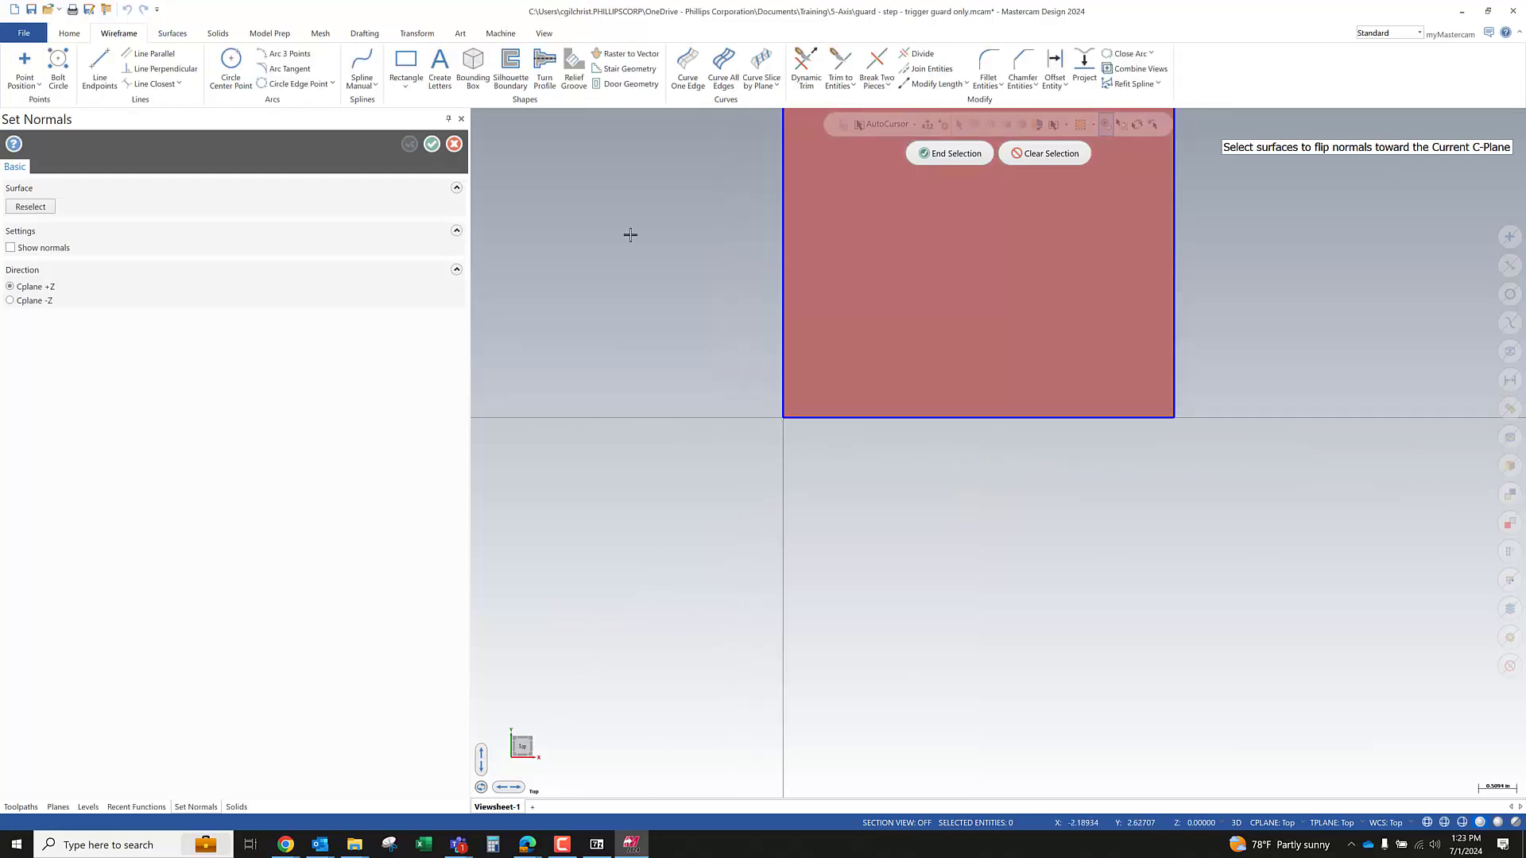
pyautogui.press('Escape')
pyautogui.scroll(-2, 1003, 505)
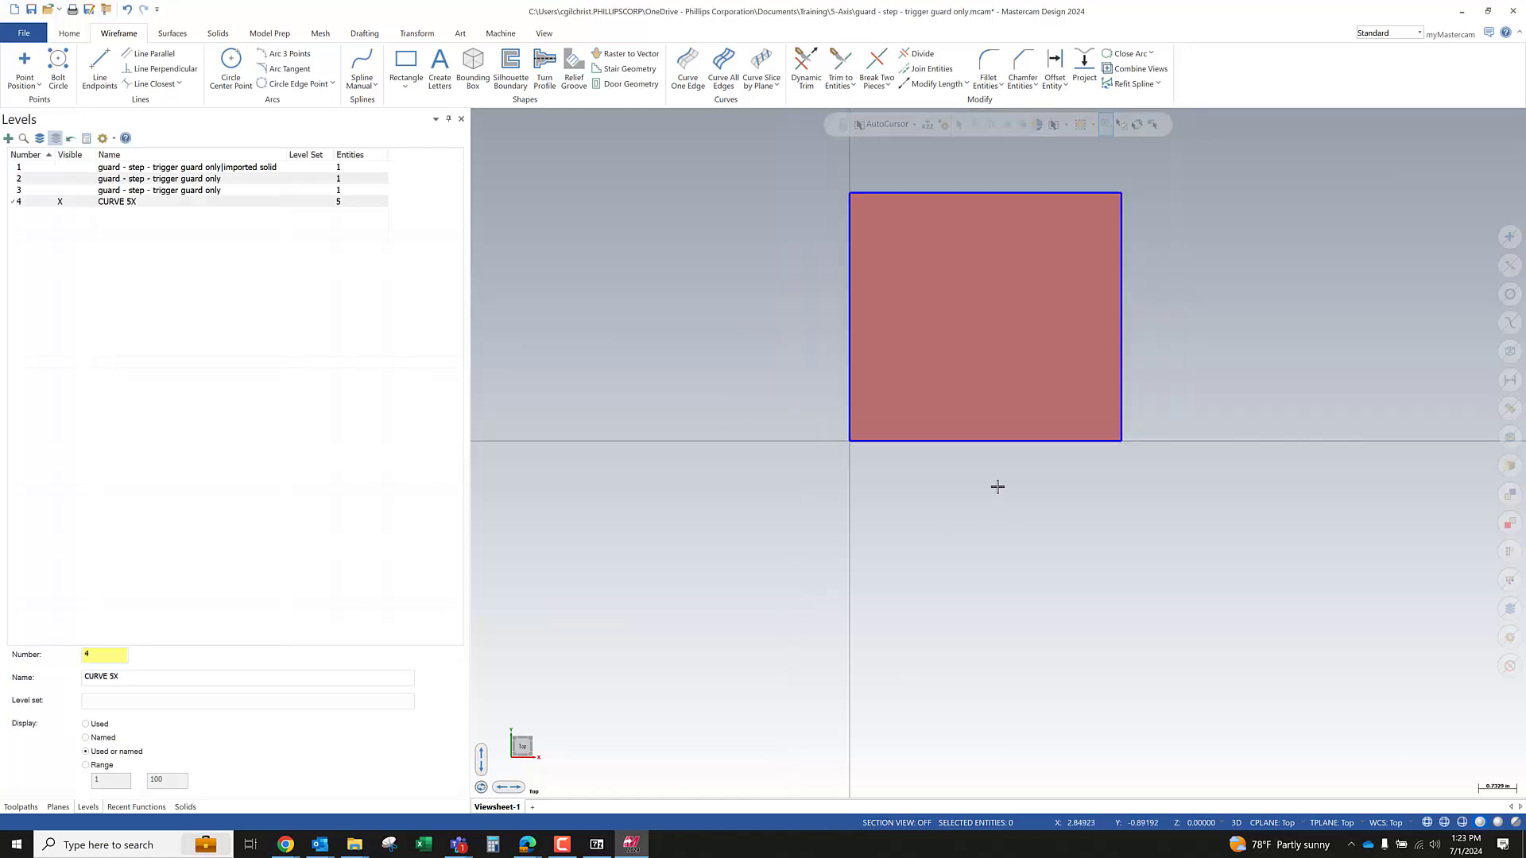
pyautogui.click(232, 70)
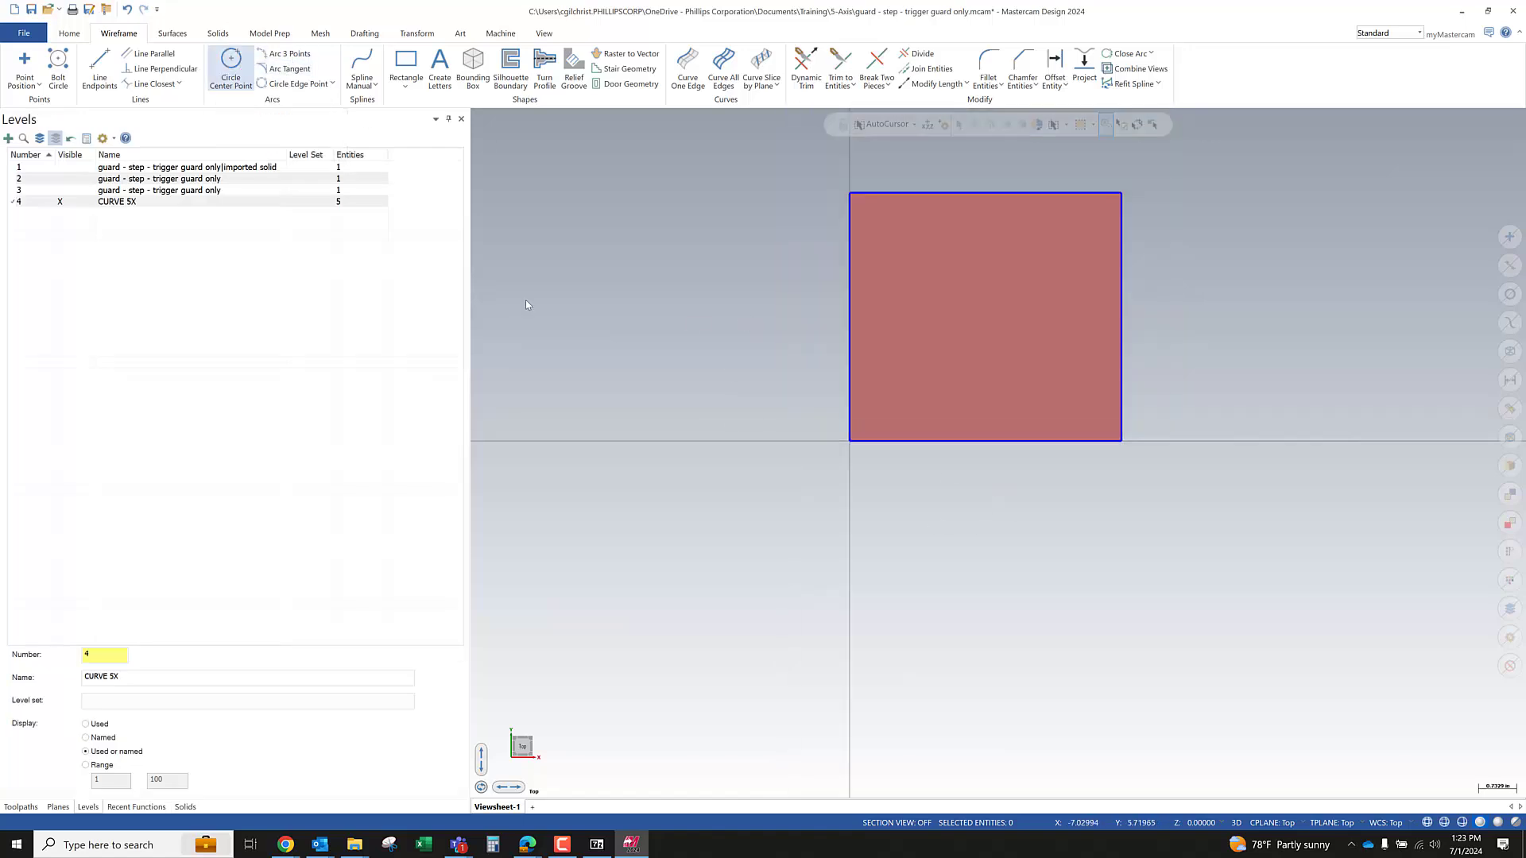
pyautogui.click(855, 454)
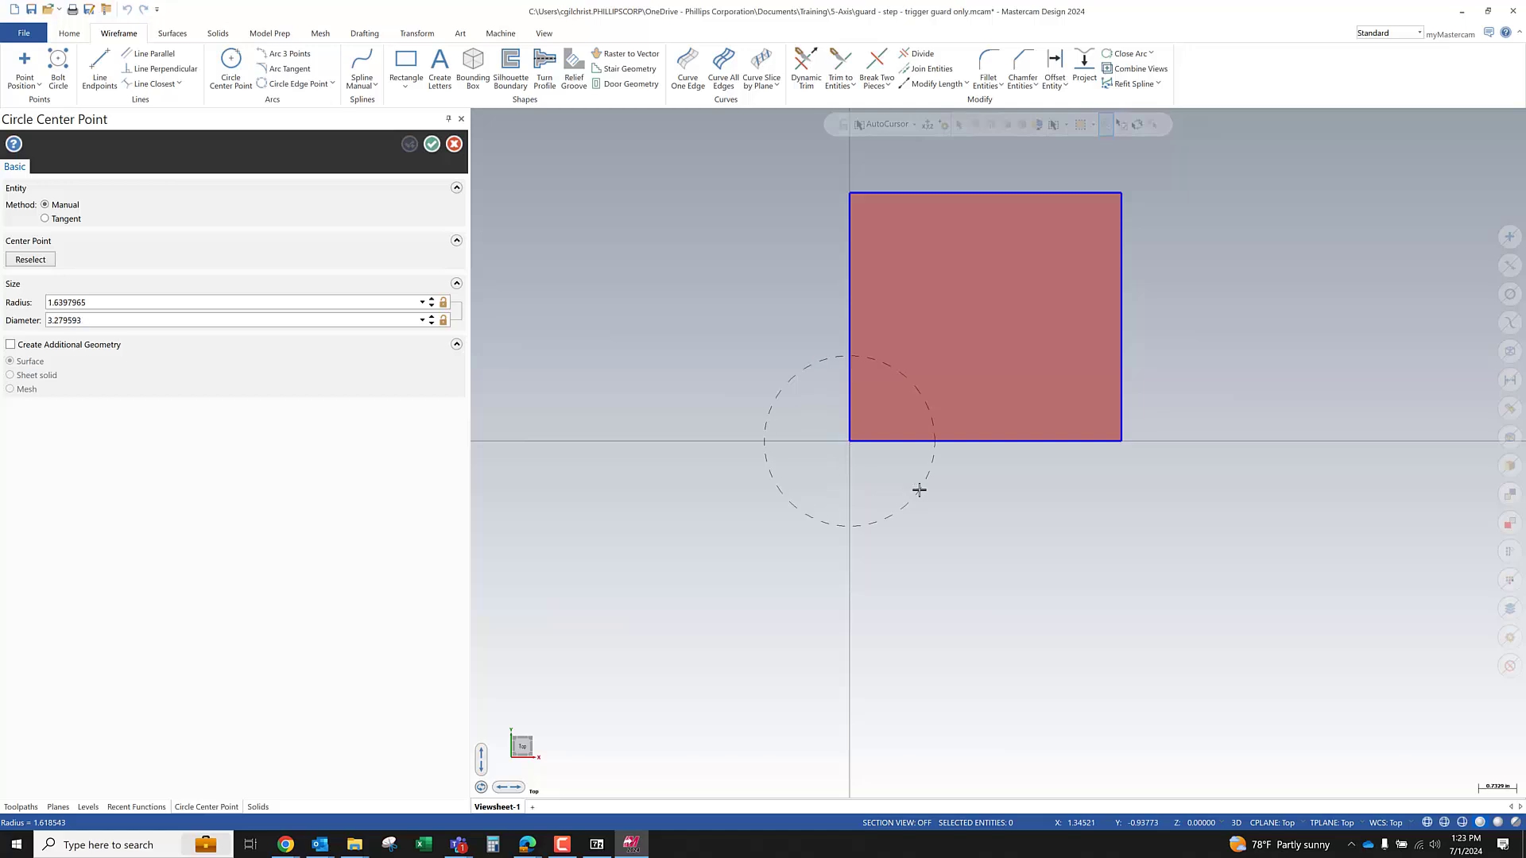
pyautogui.click(919, 490)
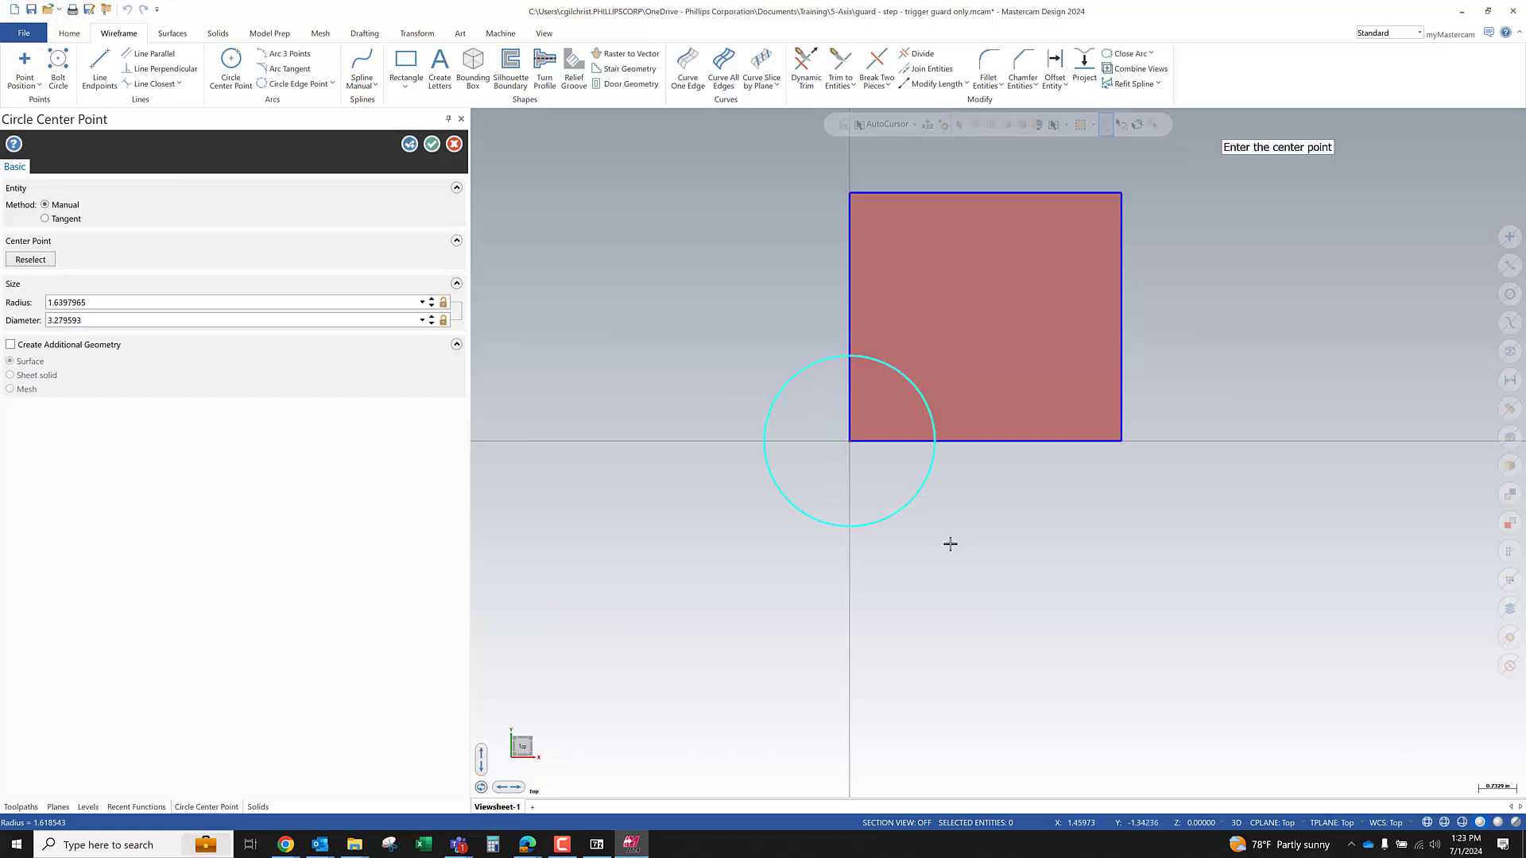
pyautogui.doubleClick(149, 318)
pyautogui.write('3')
pyautogui.press('Return')
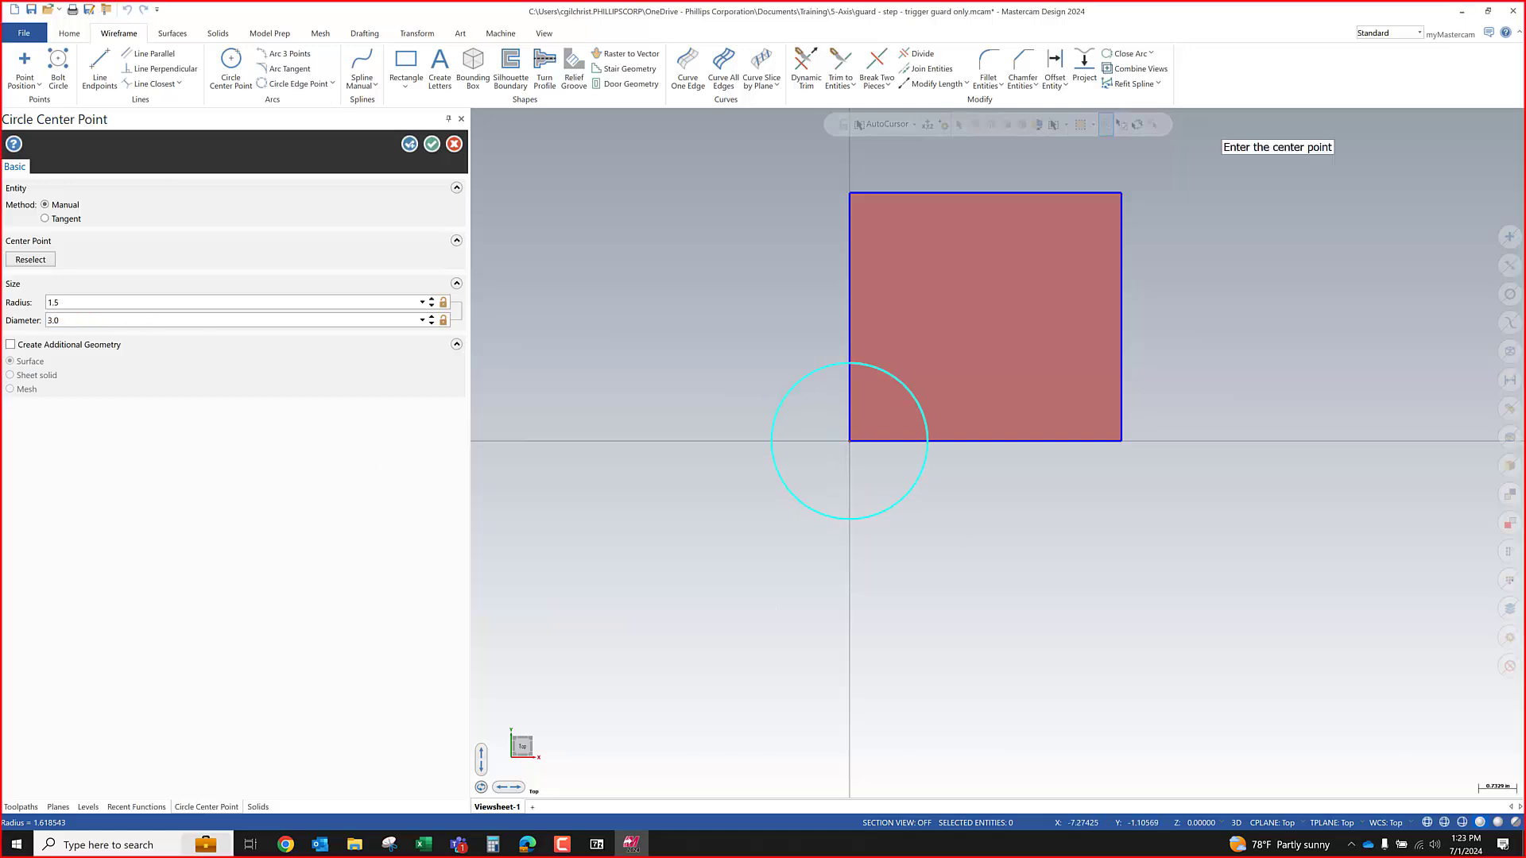
# Create a horizontal line about 7.84 in long across the circle, with an axis offset of 0
pyautogui.click(103, 70)
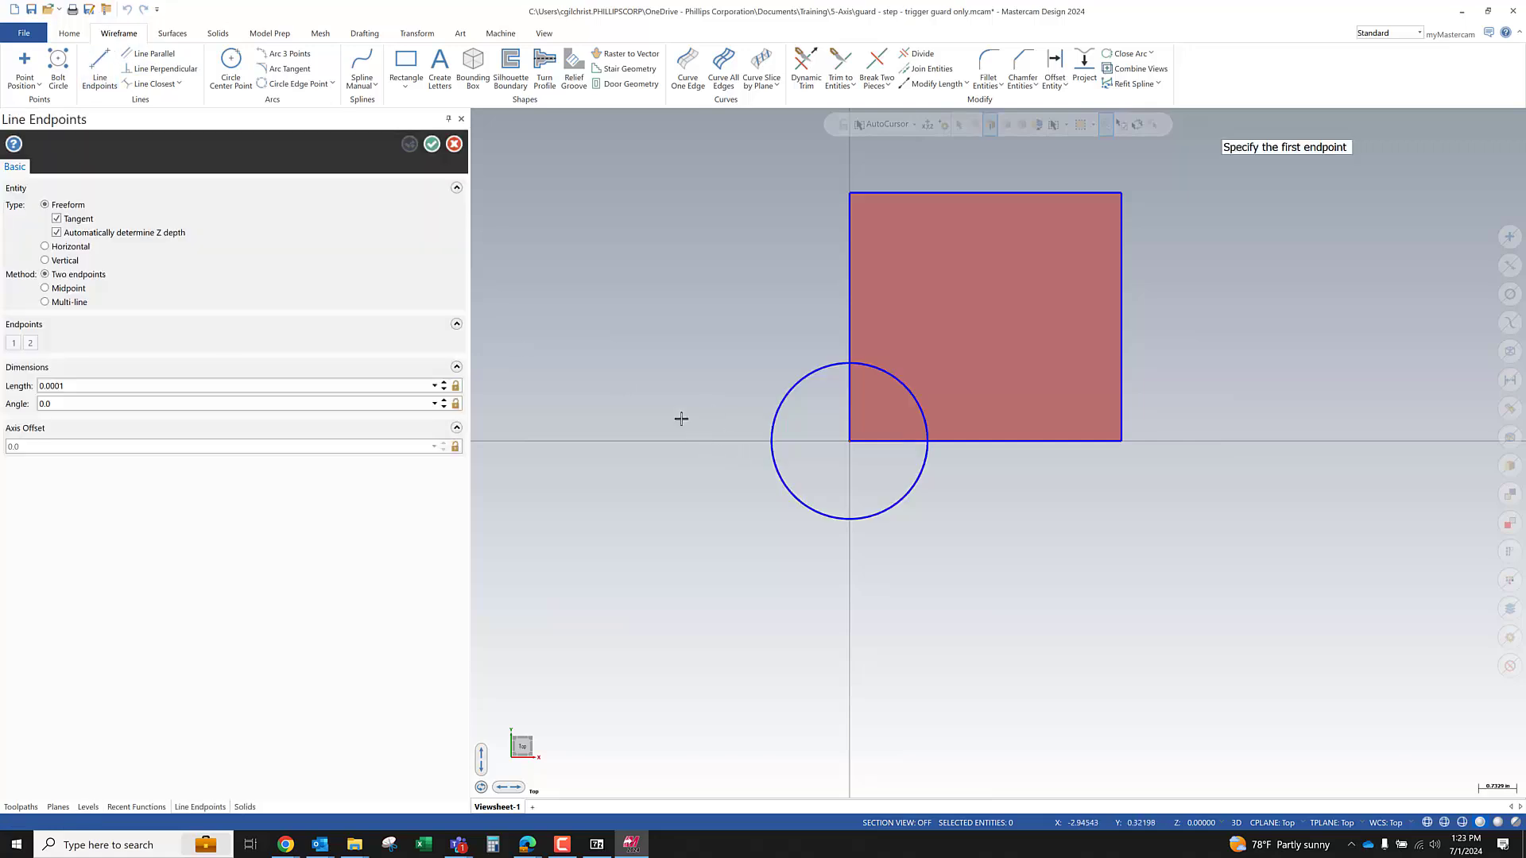
pyautogui.click(60, 249)
pyautogui.click(644, 427)
pyautogui.click(1053, 445)
pyautogui.moveTo(104, 446); pyautogui.dragTo(44, 445)
pyautogui.click(103, 447)
pyautogui.doubleClick(103, 447)
pyautogui.write('0')
pyautogui.press('Return')
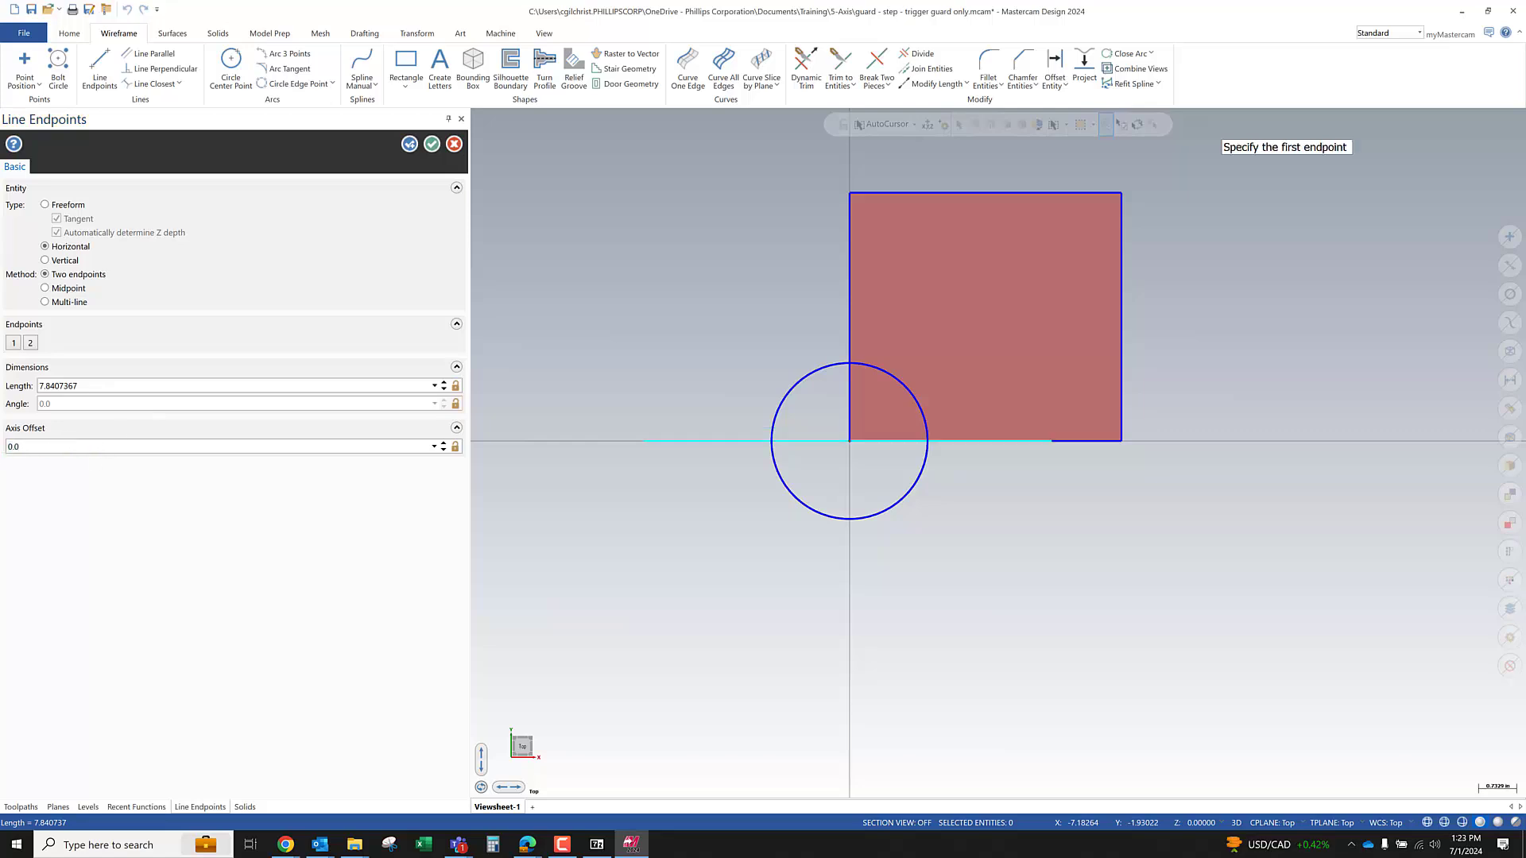
pyautogui.click(431, 144)
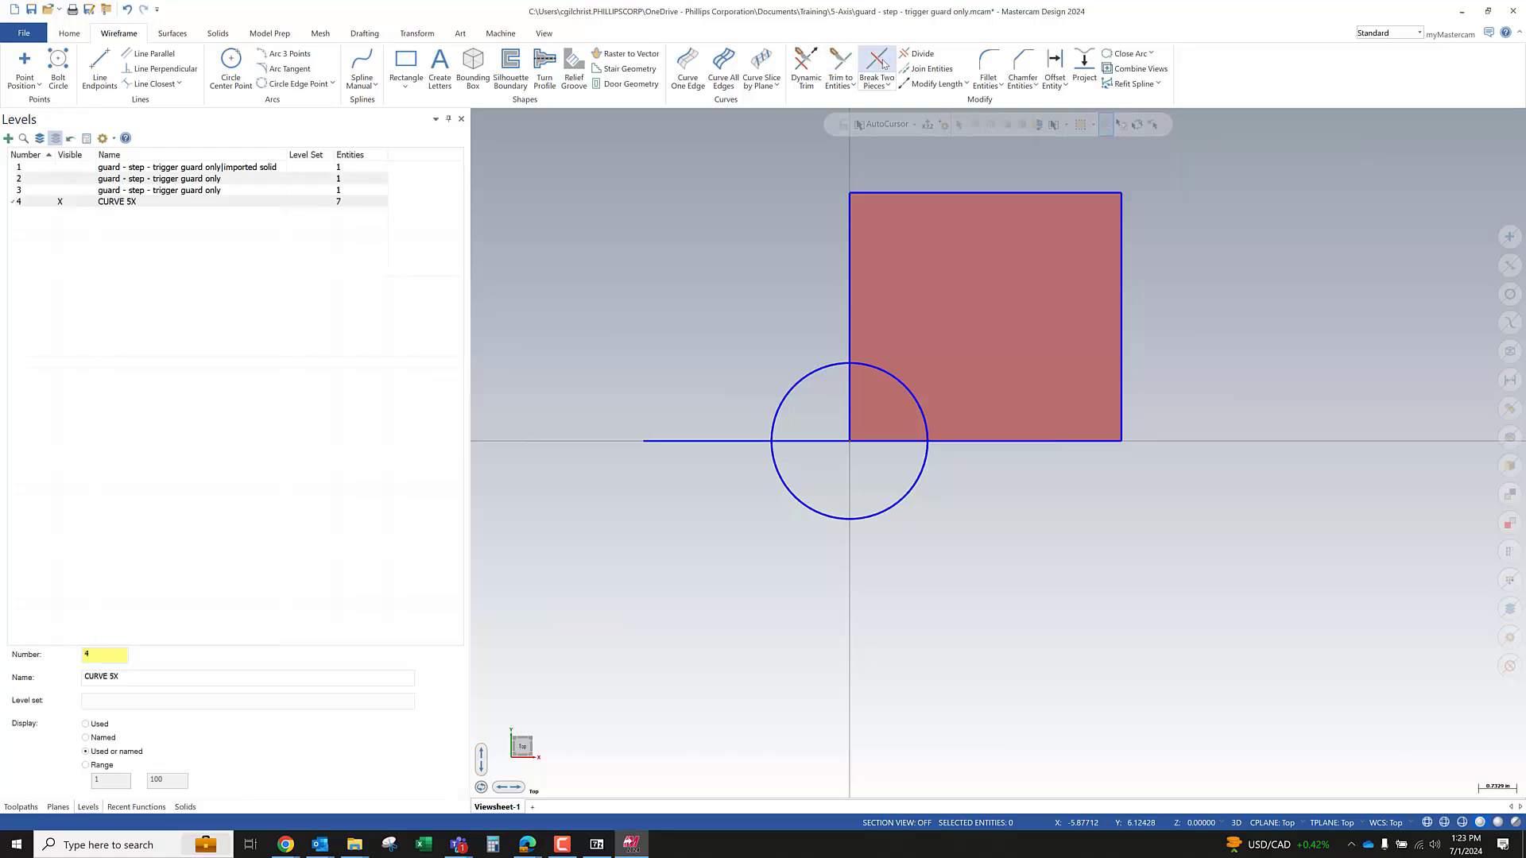
# Trim off the horizontal line's free end outside the circle and the circle's lower half using Divide
pyautogui.click(917, 54)
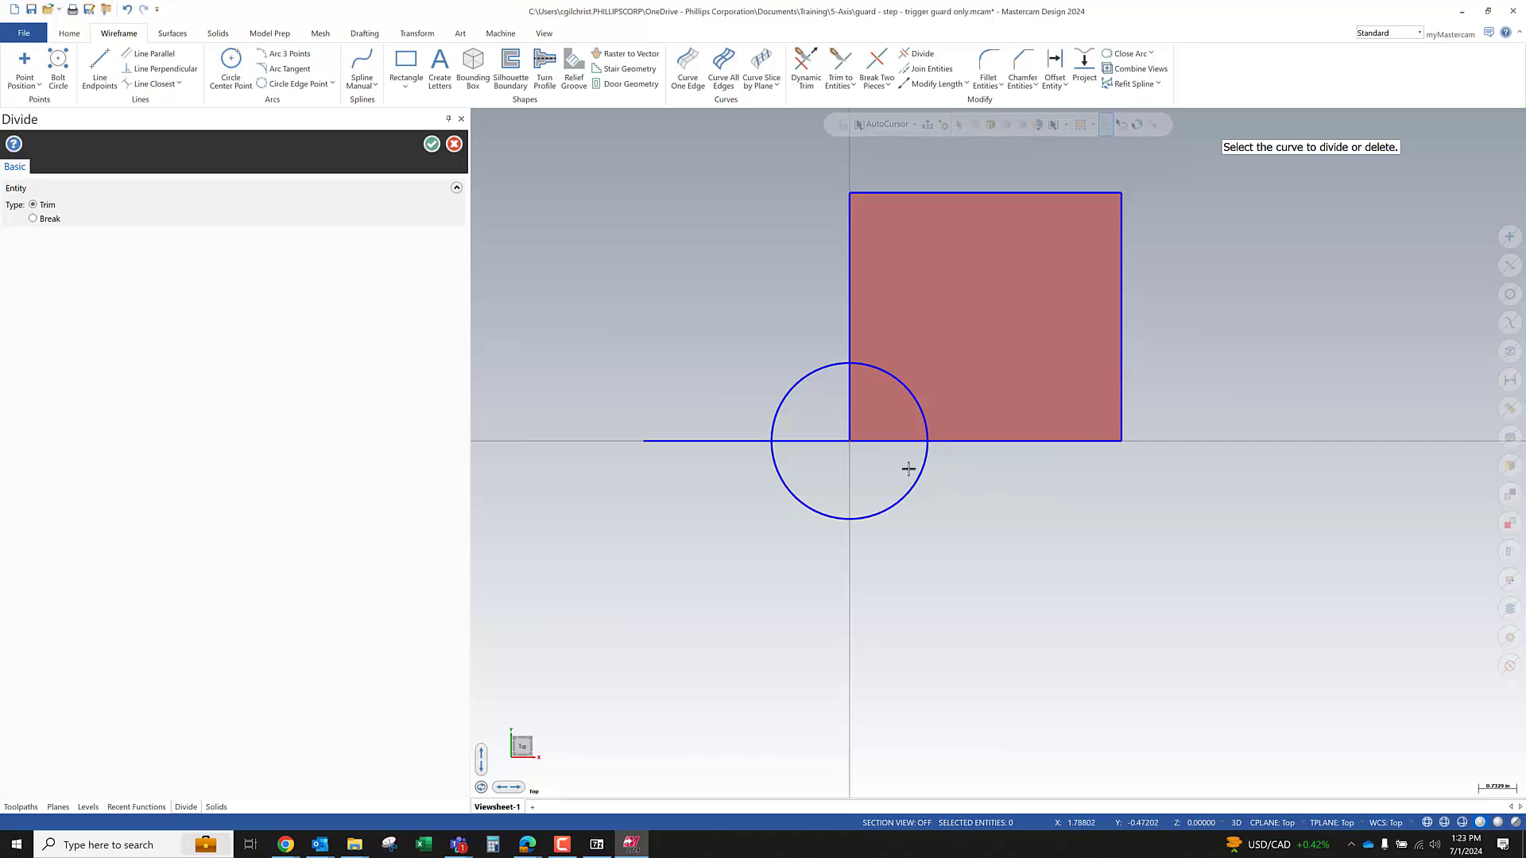
pyautogui.click(701, 441)
pyautogui.click(790, 496)
pyautogui.moveTo(790, 495); pyautogui.dragTo(390, 119, button='middle')
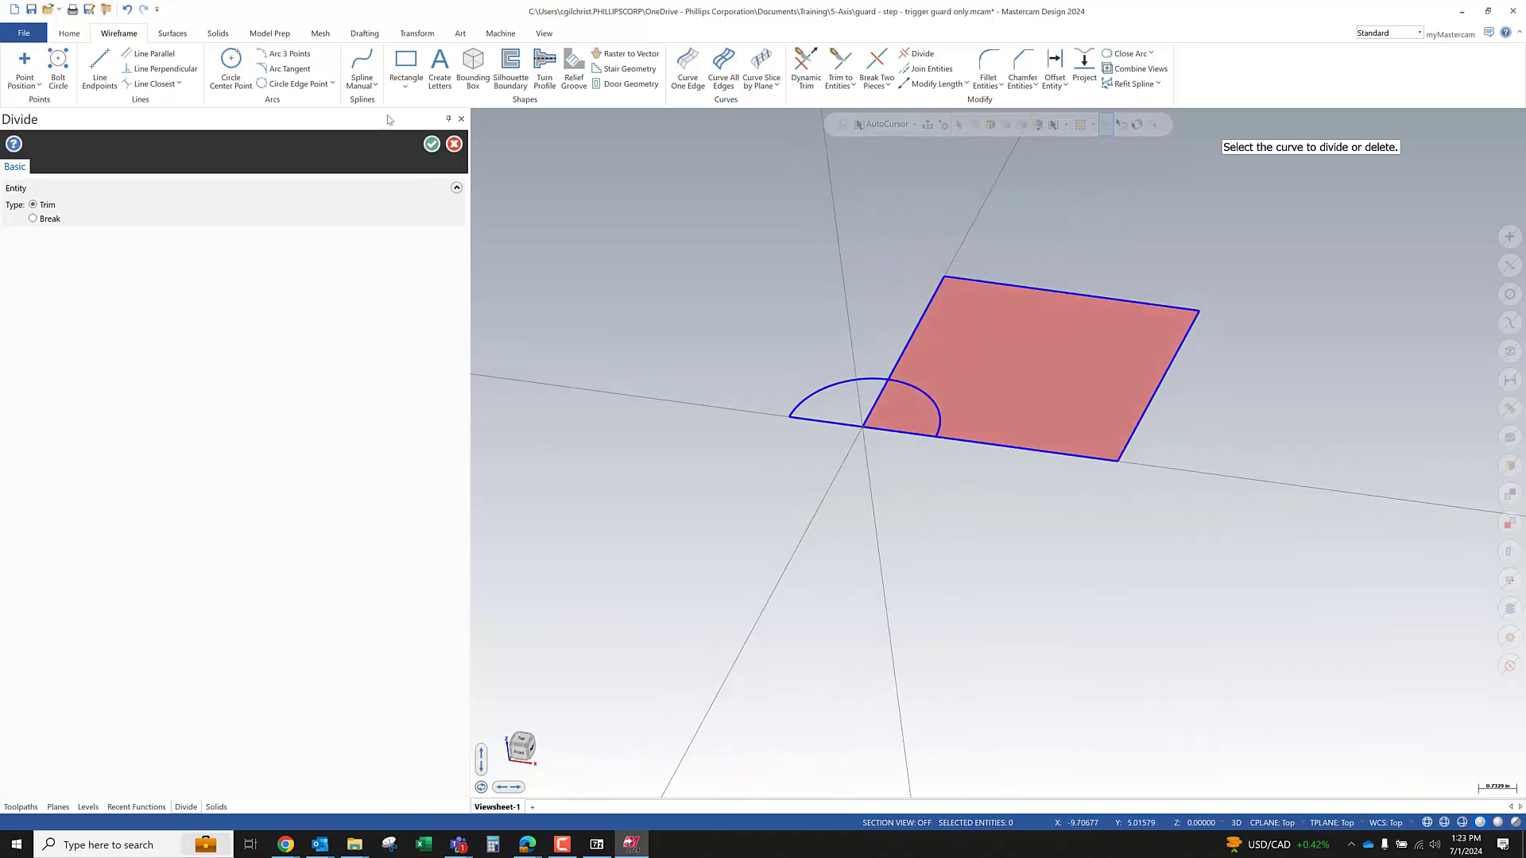
pyautogui.click(432, 143)
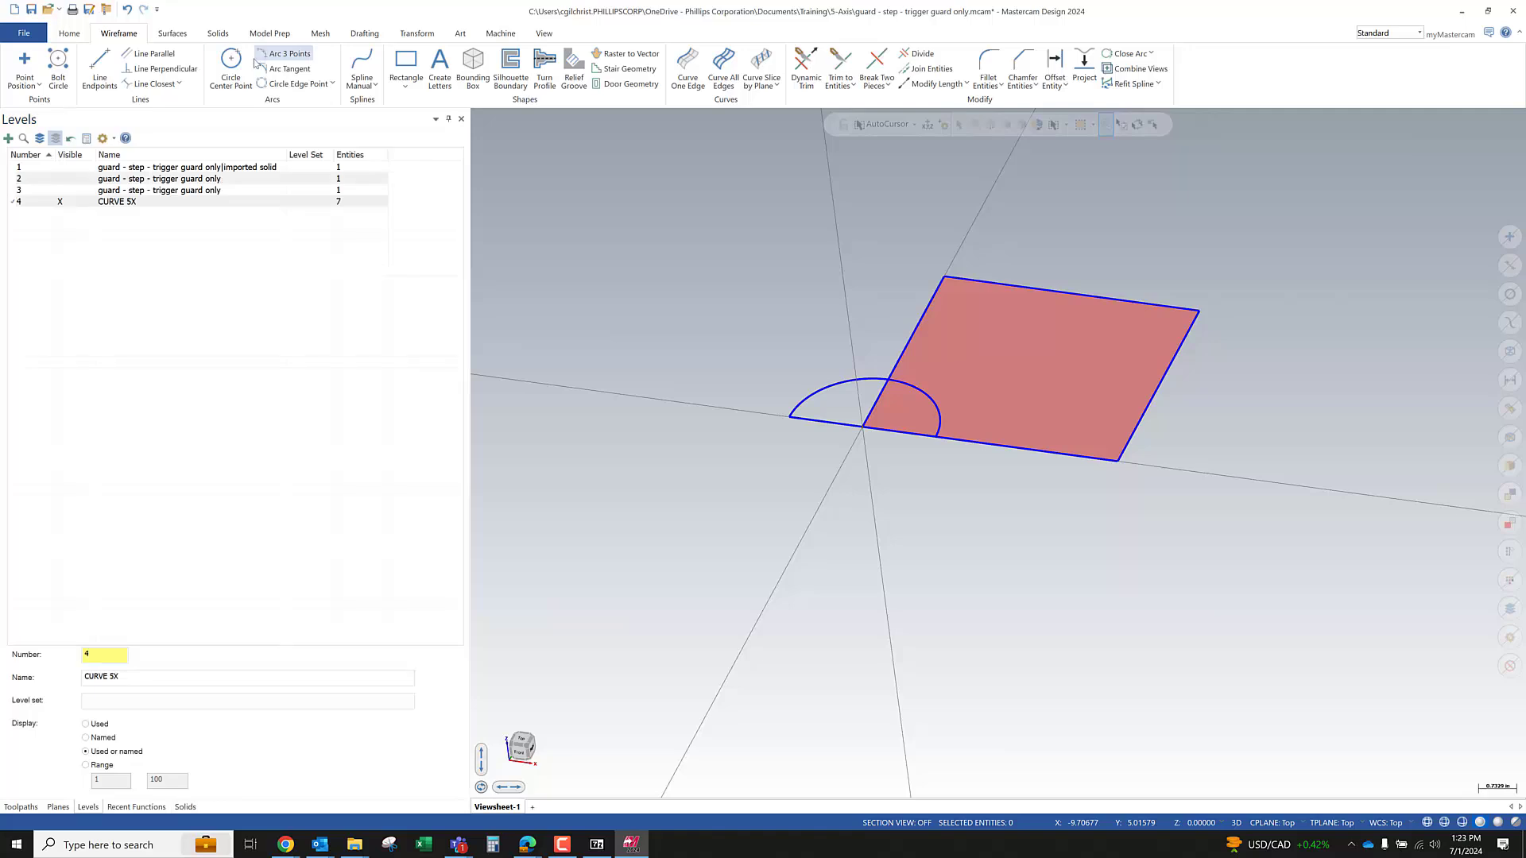
# Revolve the semicircular arc into a surface, using the horizontal line along its diameter as the axis of rotation
pyautogui.click(172, 33)
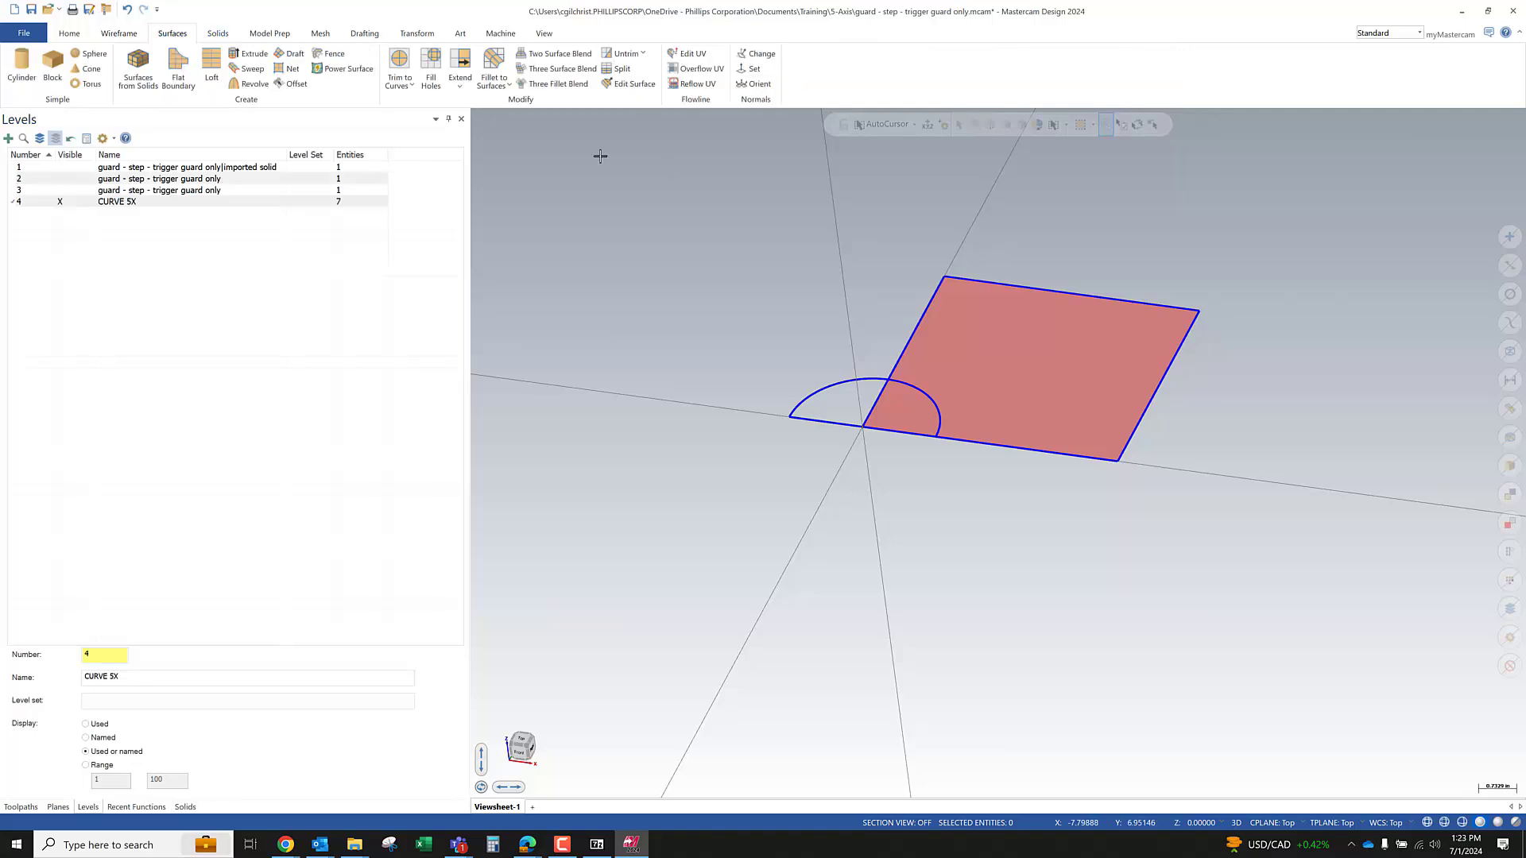
pyautogui.click(251, 83)
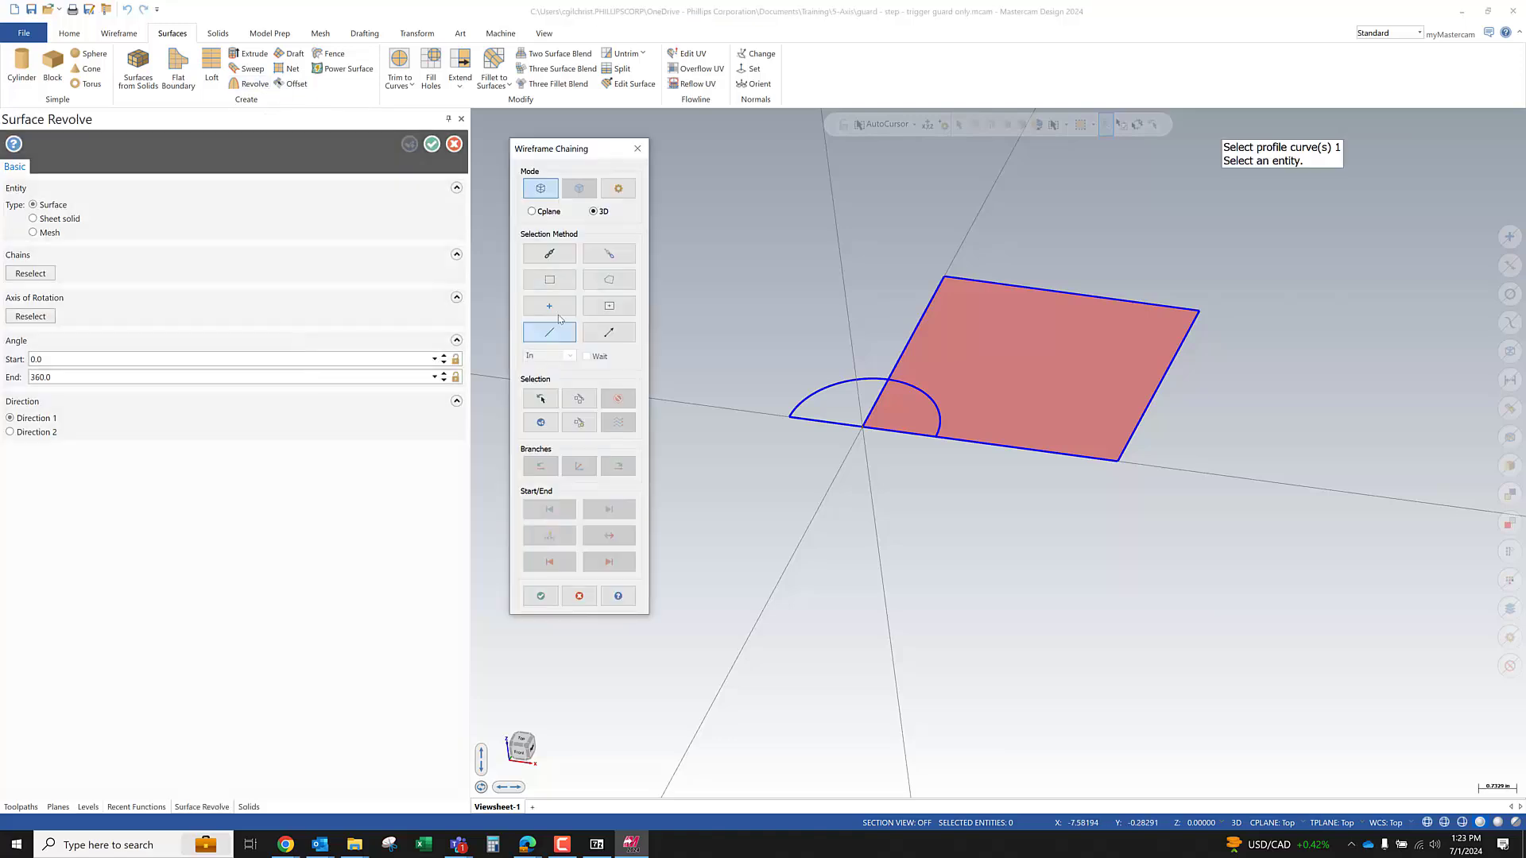
pyautogui.click(796, 407)
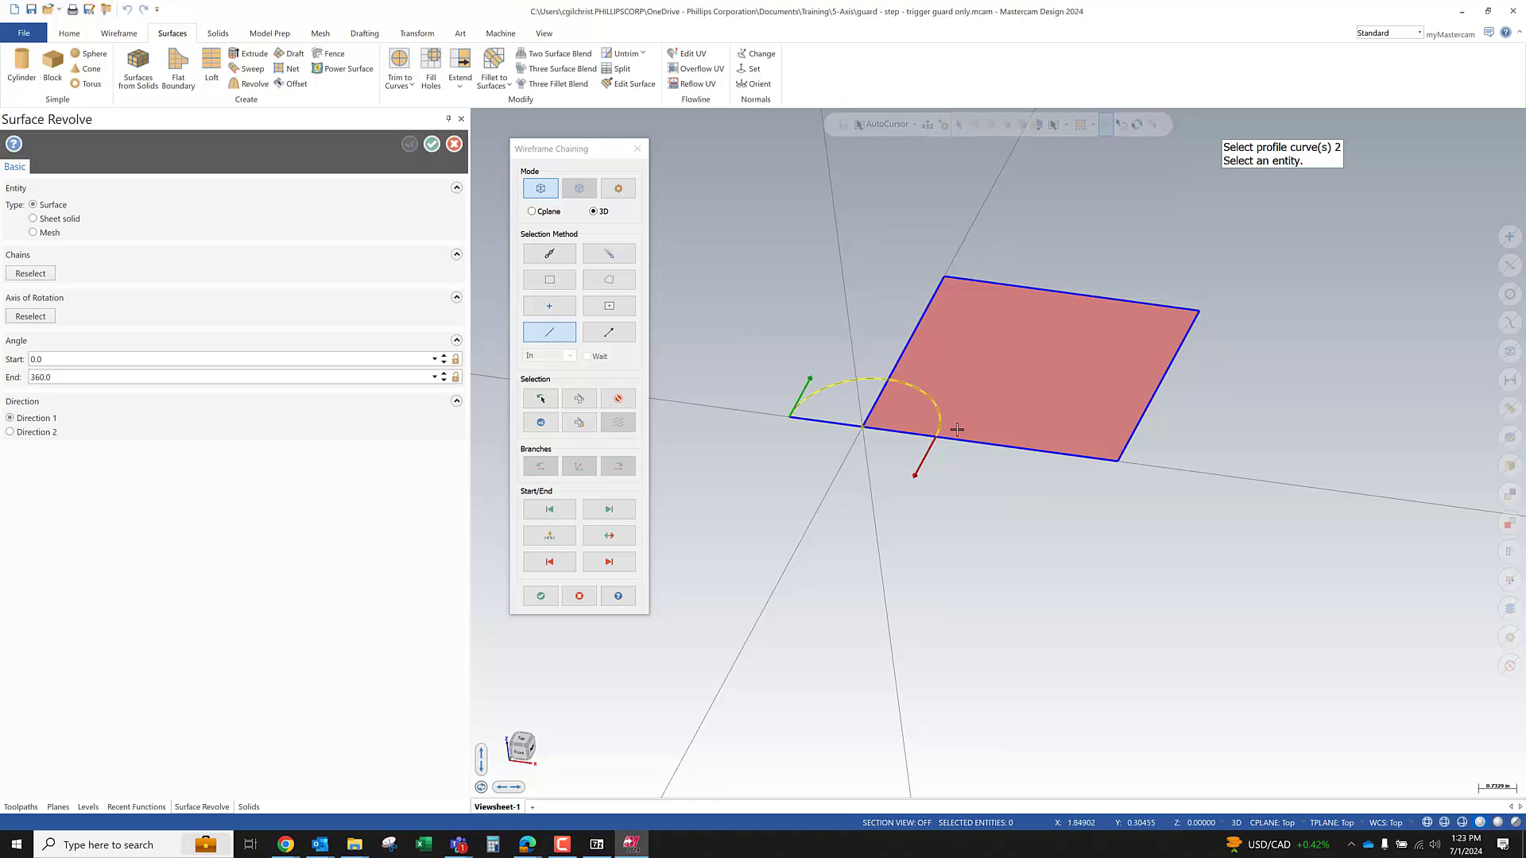
pyautogui.click(541, 597)
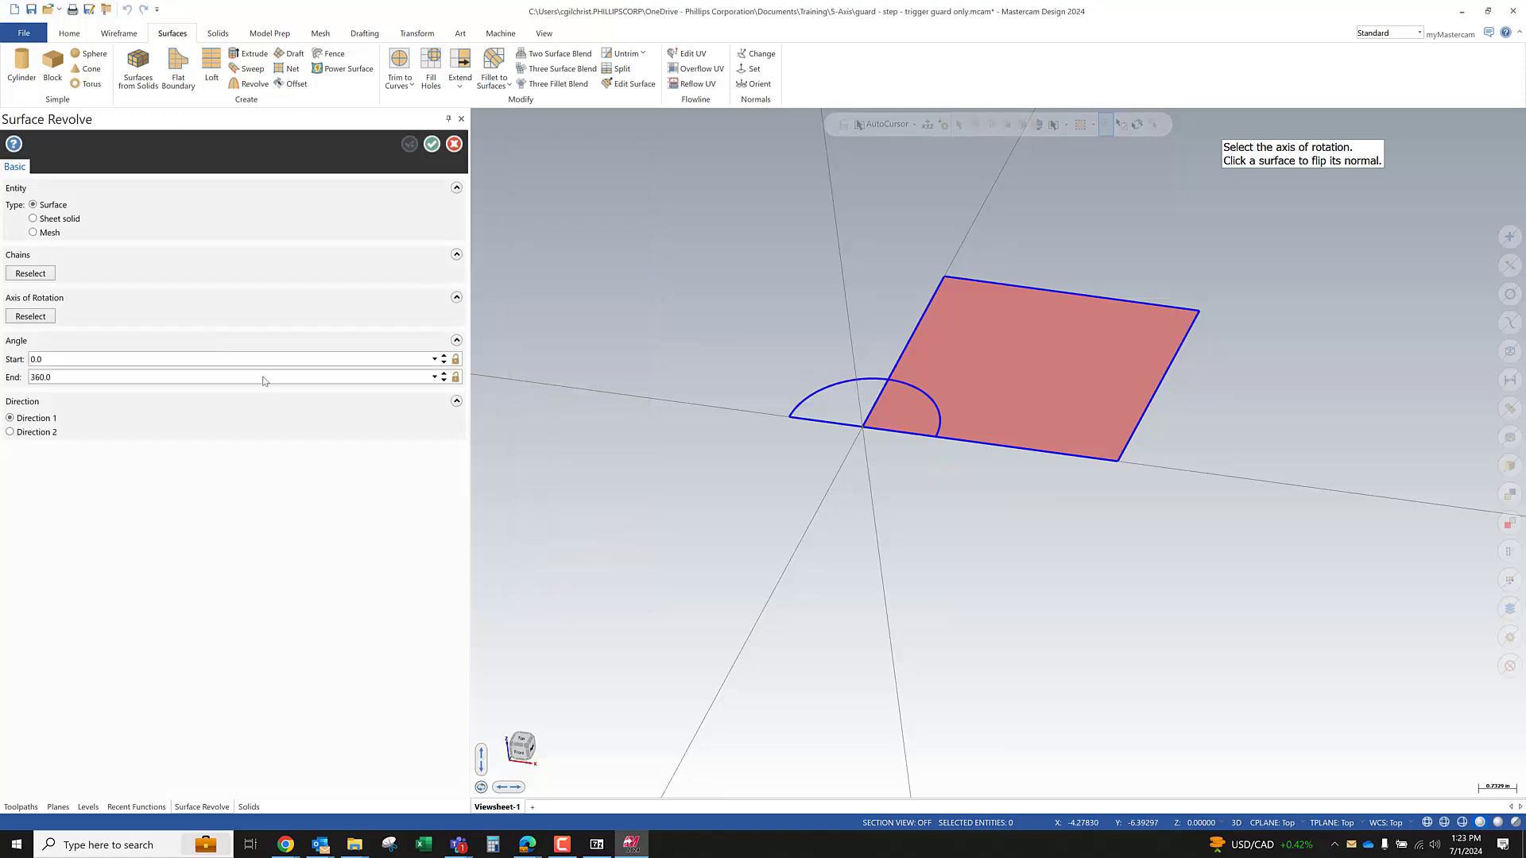
pyautogui.click(805, 427)
pyautogui.moveTo(756, 535); pyautogui.dragTo(680, 482, button='middle')
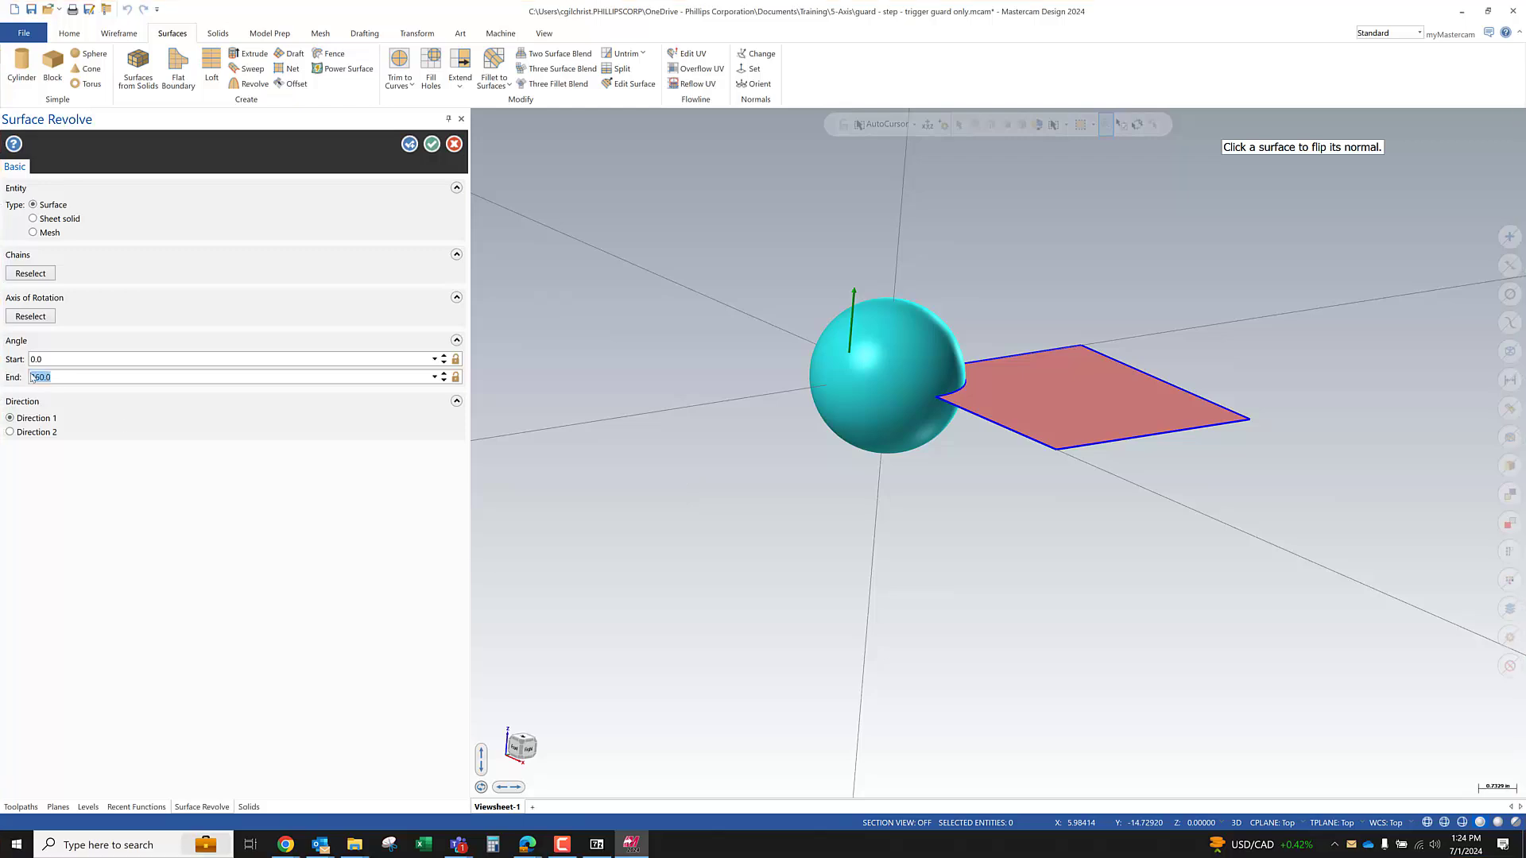
# Set the revolve's end angle to 180, compare Direction 2 with Direction 1, and accept the dome surface with Direction 1
pyautogui.write('180')
pyautogui.press('Return')
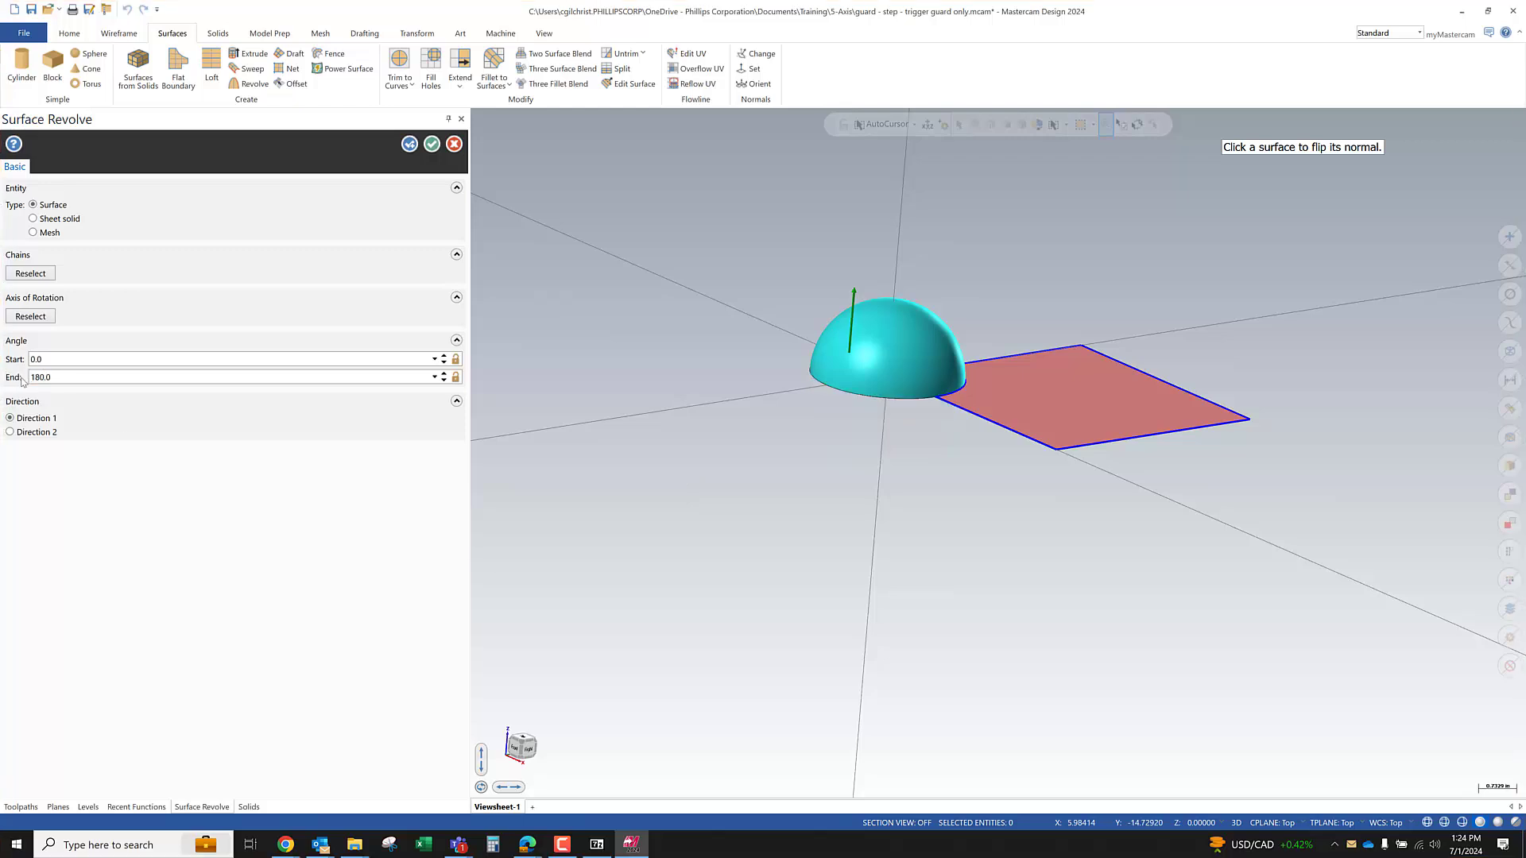
pyautogui.click(11, 432)
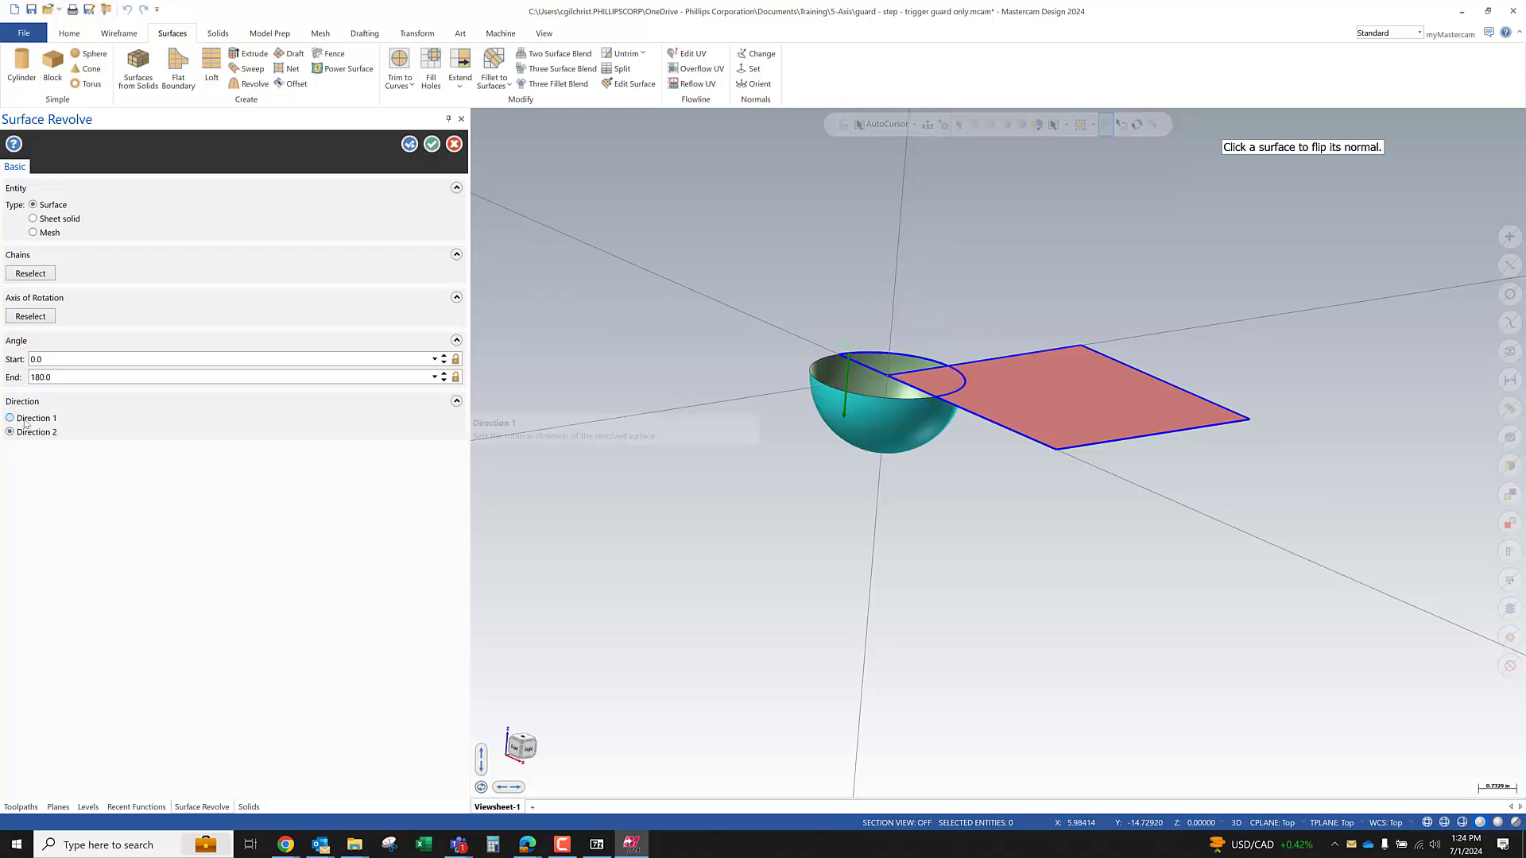
pyautogui.click(15, 419)
pyautogui.moveTo(889, 442); pyautogui.dragTo(879, 501, button='middle')
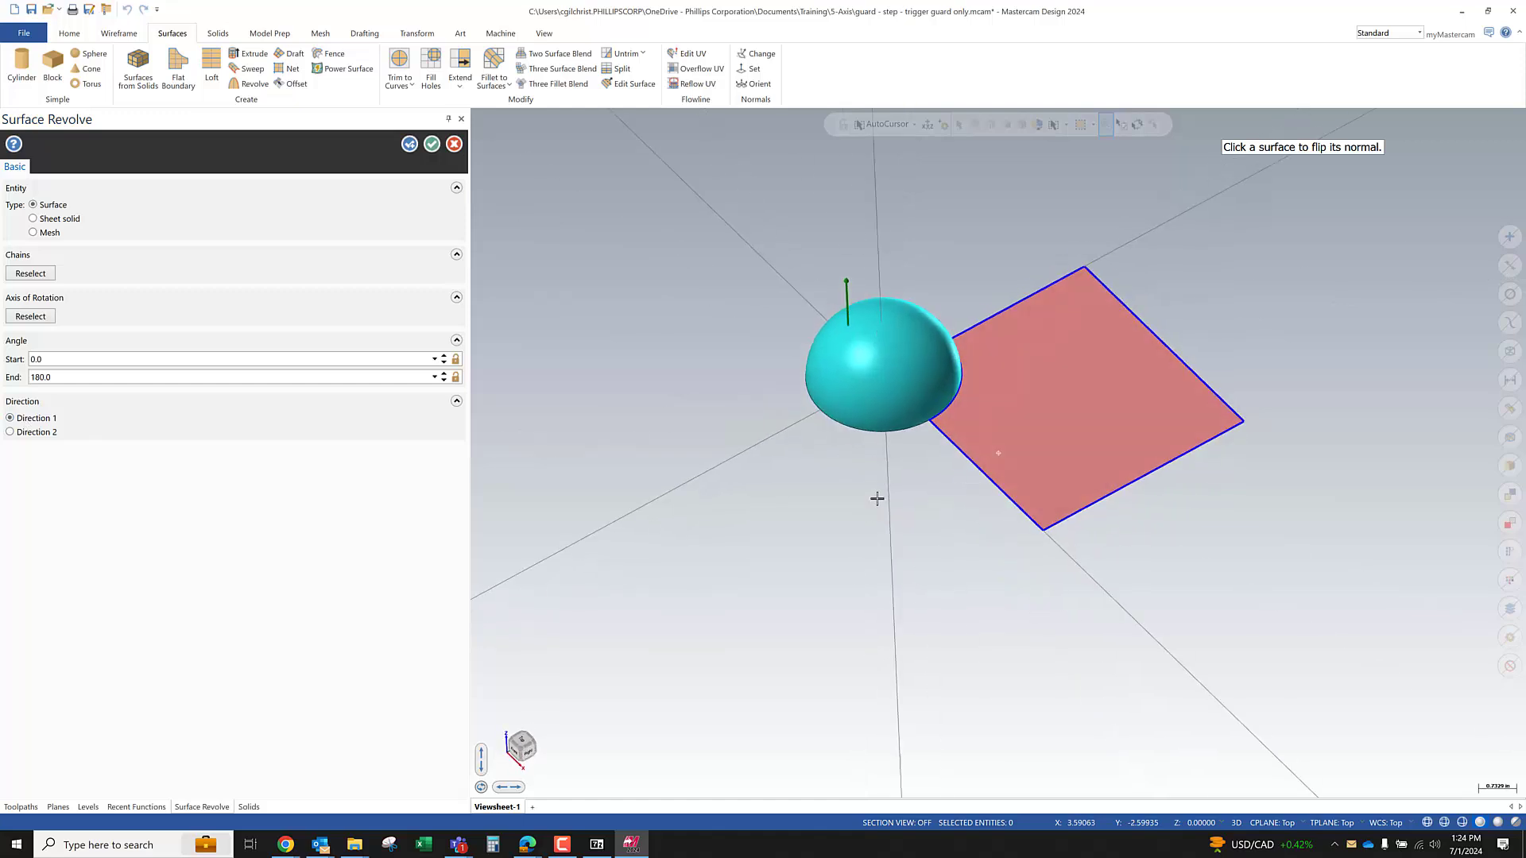
pyautogui.click(434, 147)
# Analyze the dome surface dynamically to examine how its normal direction changes across the curvature
pyautogui.moveTo(940, 325); pyautogui.dragTo(994, 266, button='middle')
pyautogui.scroll(1, 993, 271)
pyautogui.scroll(5, 831, 286)
pyautogui.moveTo(837, 367)
pyautogui.mouseDown(button='middle')
pyautogui.moveTo(879, 436)
pyautogui.moveTo(831, 407)
pyautogui.mouseUp(button='middle')
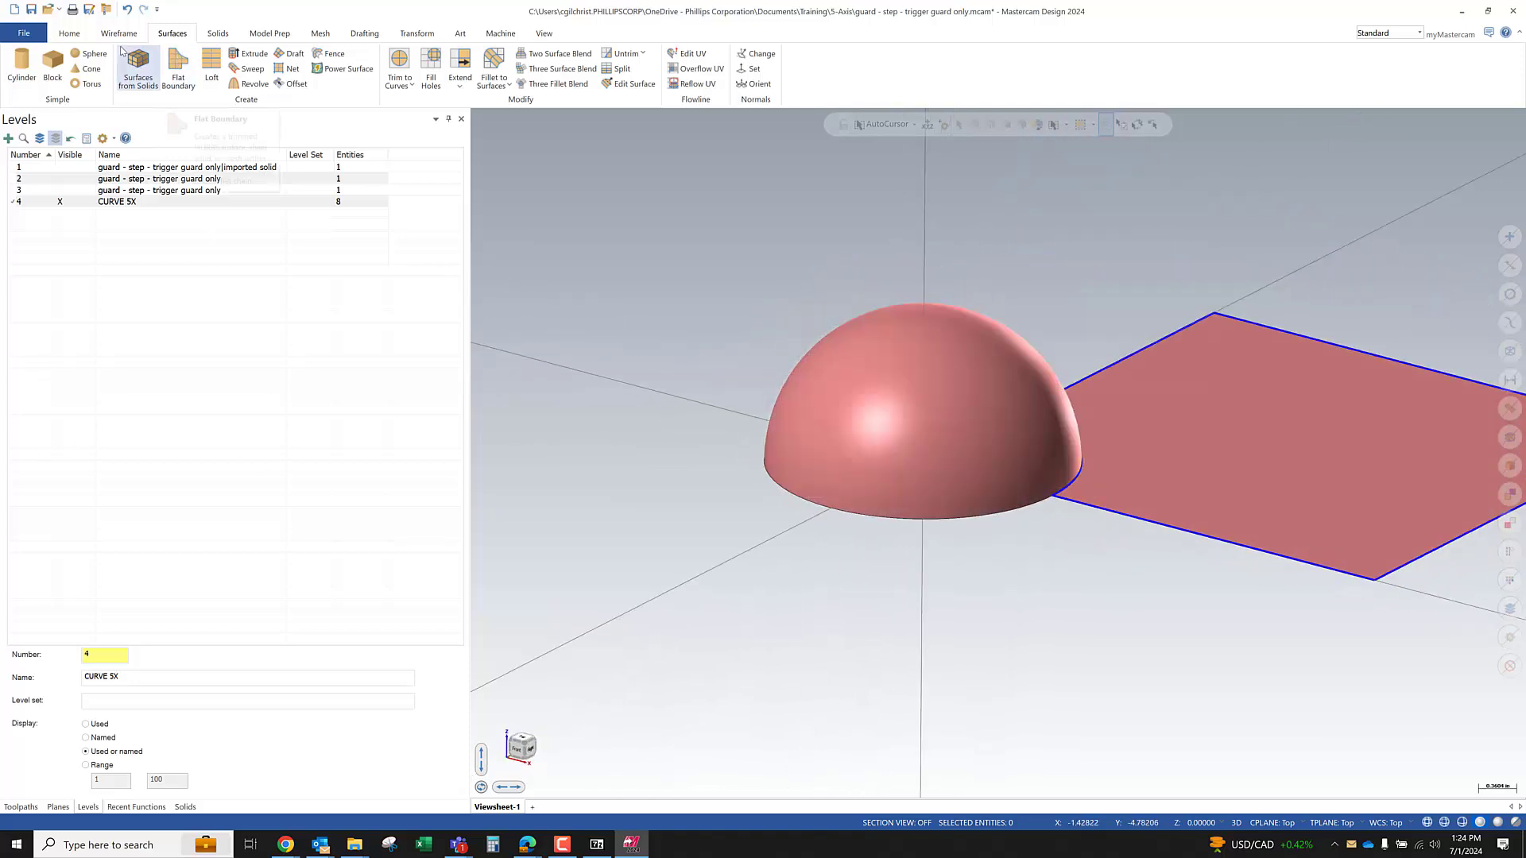
pyautogui.click(71, 37)
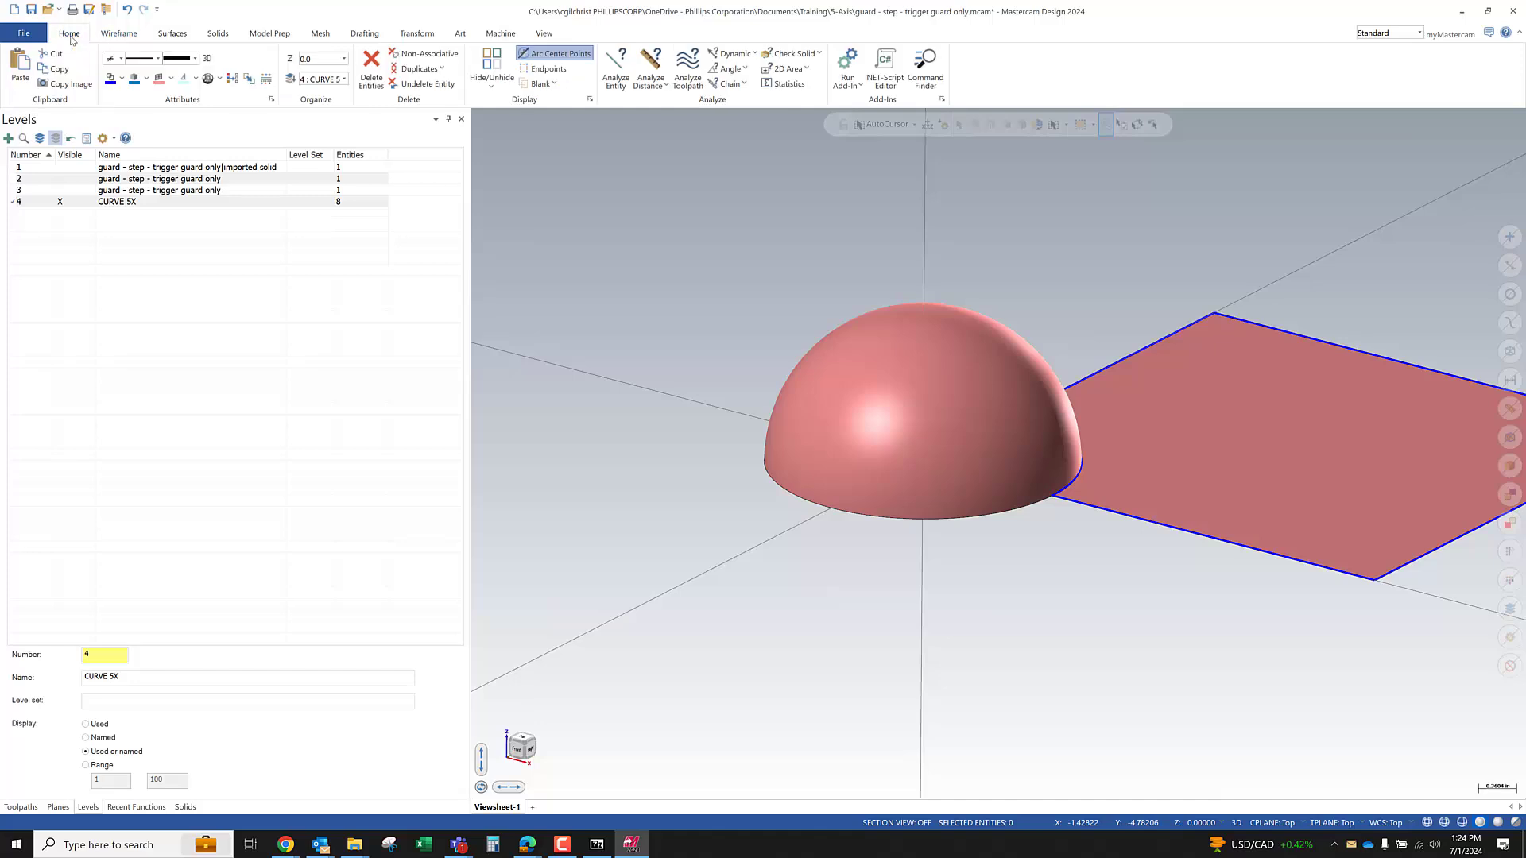
pyautogui.click(723, 56)
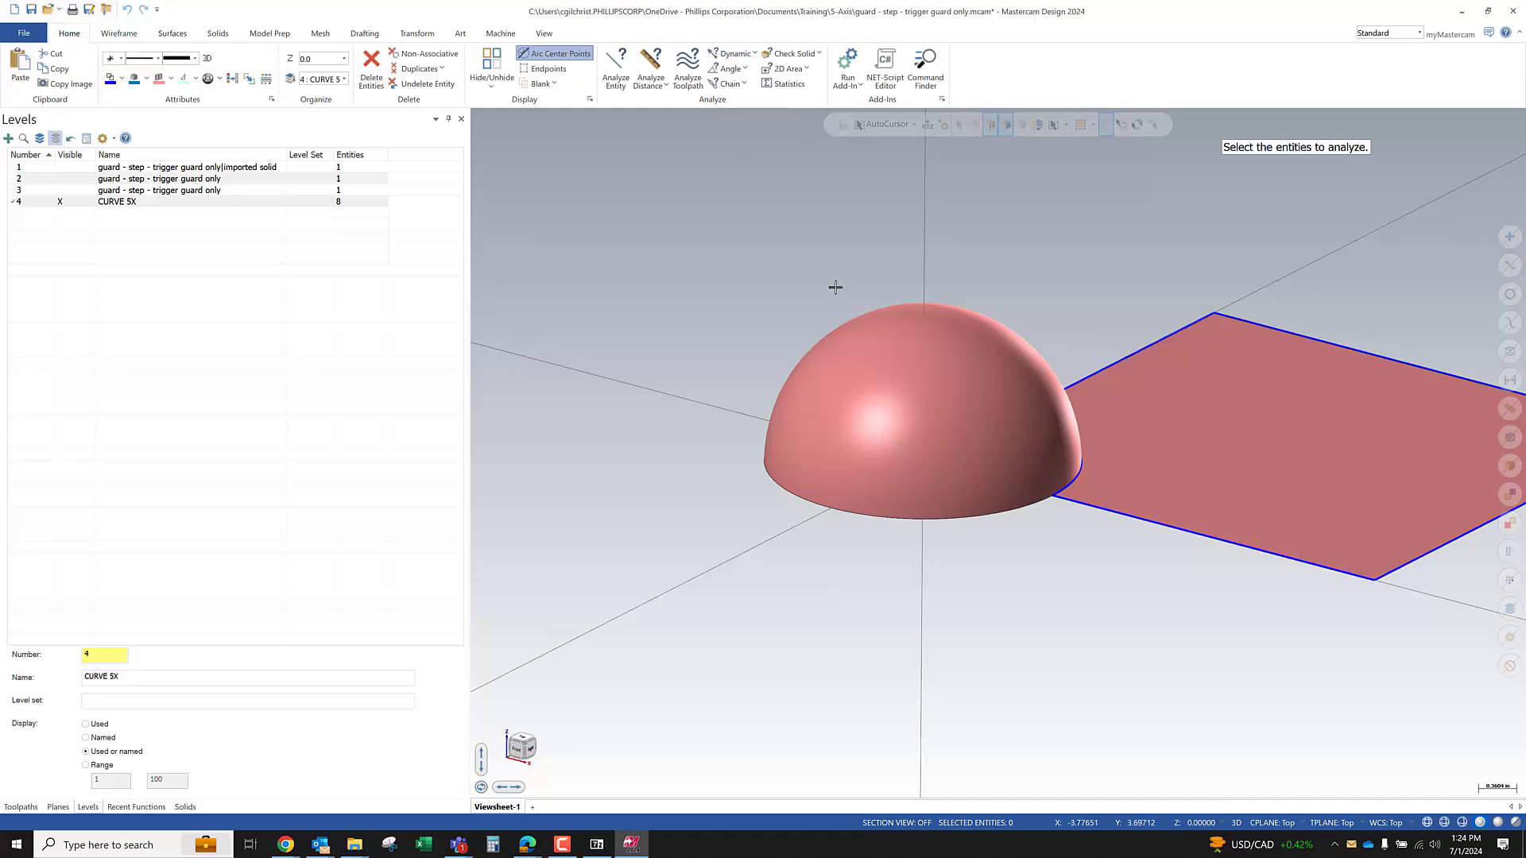
pyautogui.click(893, 368)
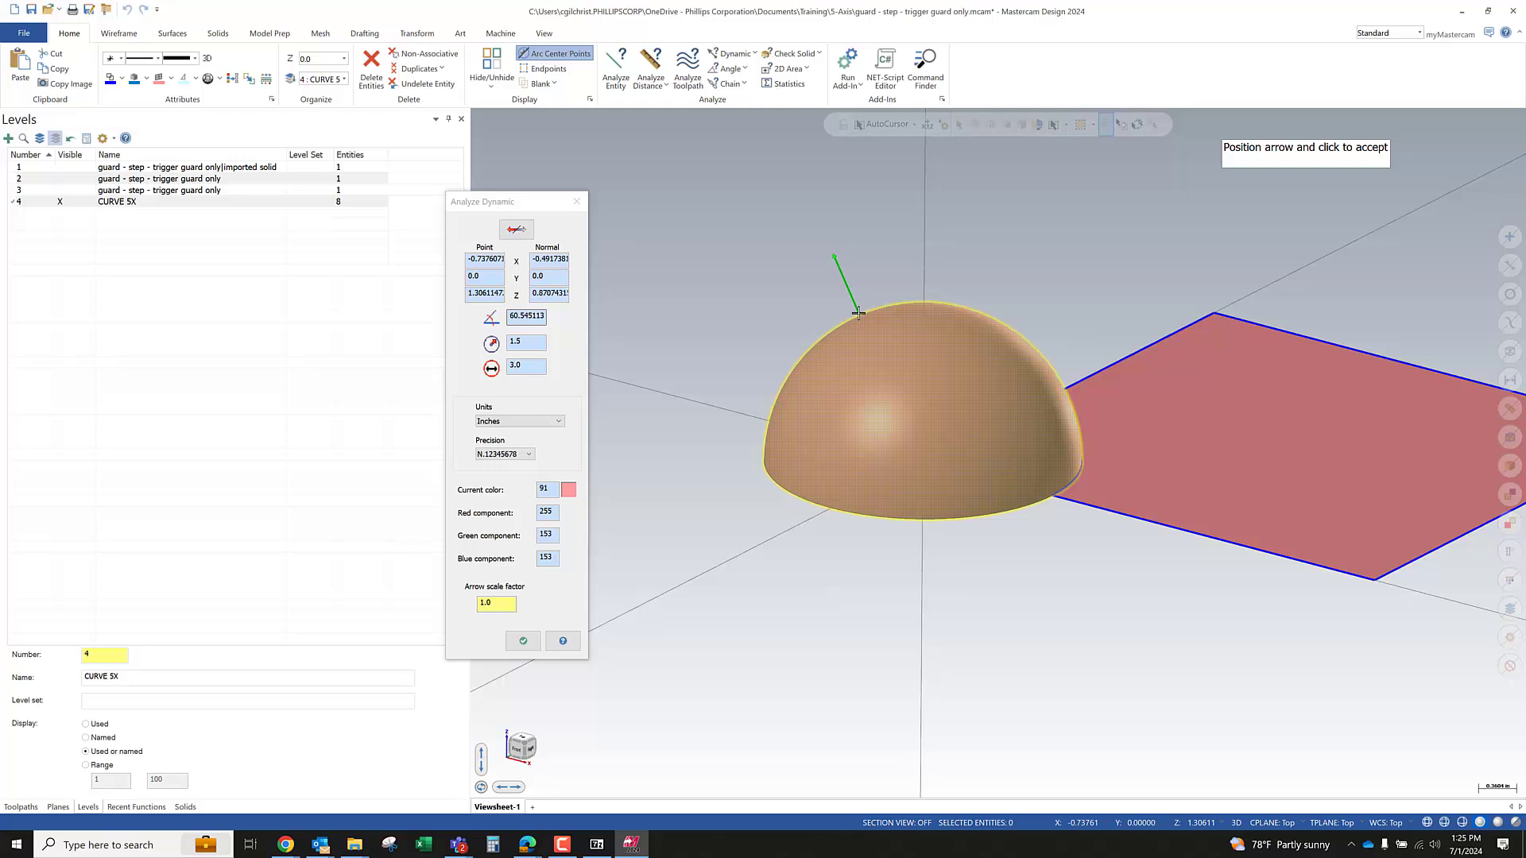
pyautogui.press('Escape')
pyautogui.scroll(-2, 783, 340)
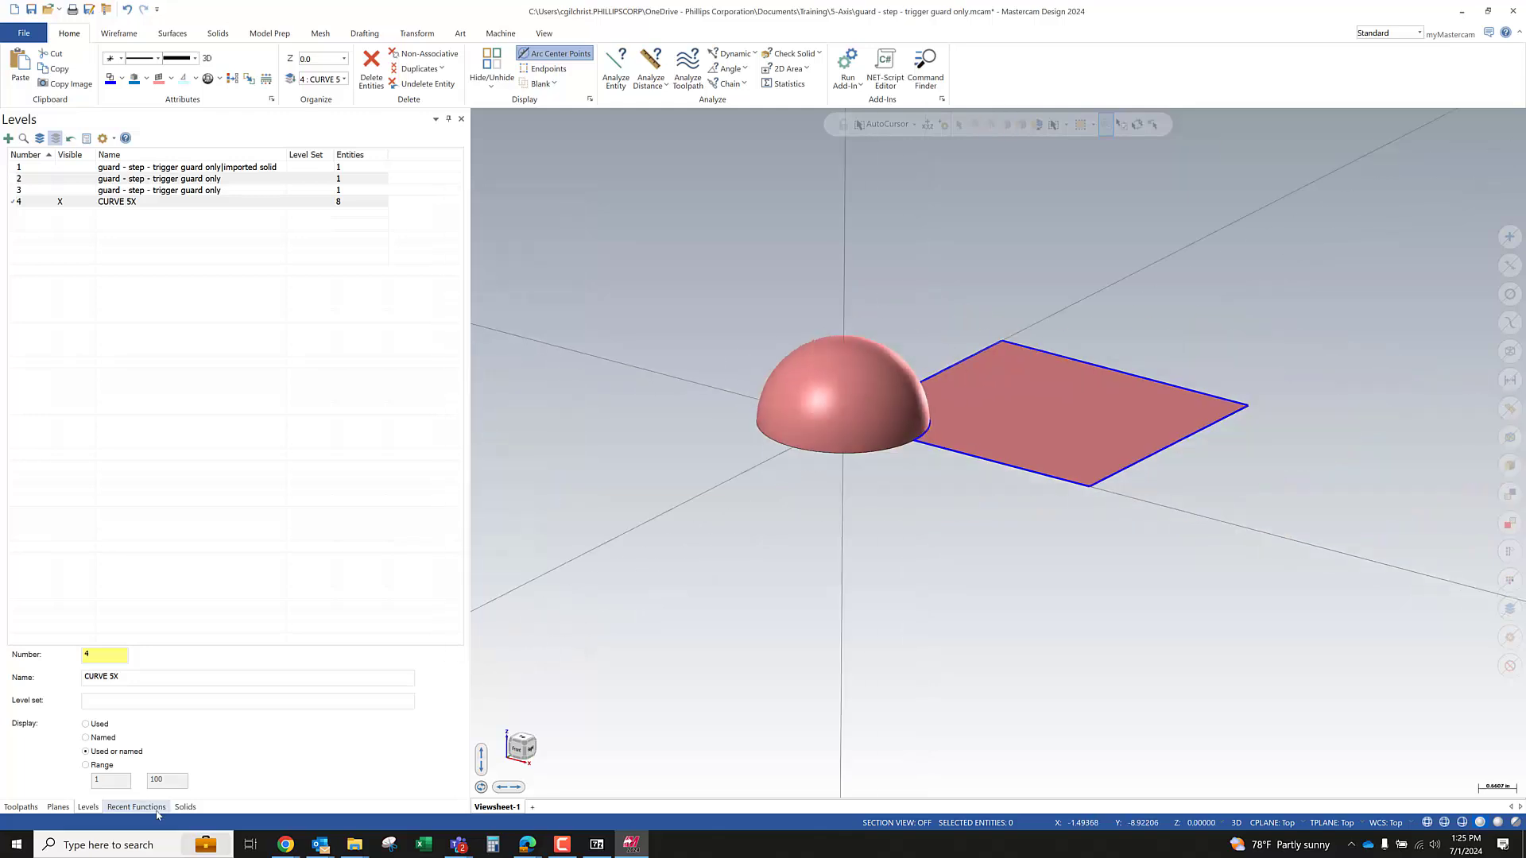
# Add a mill machine group using the GENERIC HAAS 4X MILL machine definition
pyautogui.click(21, 808)
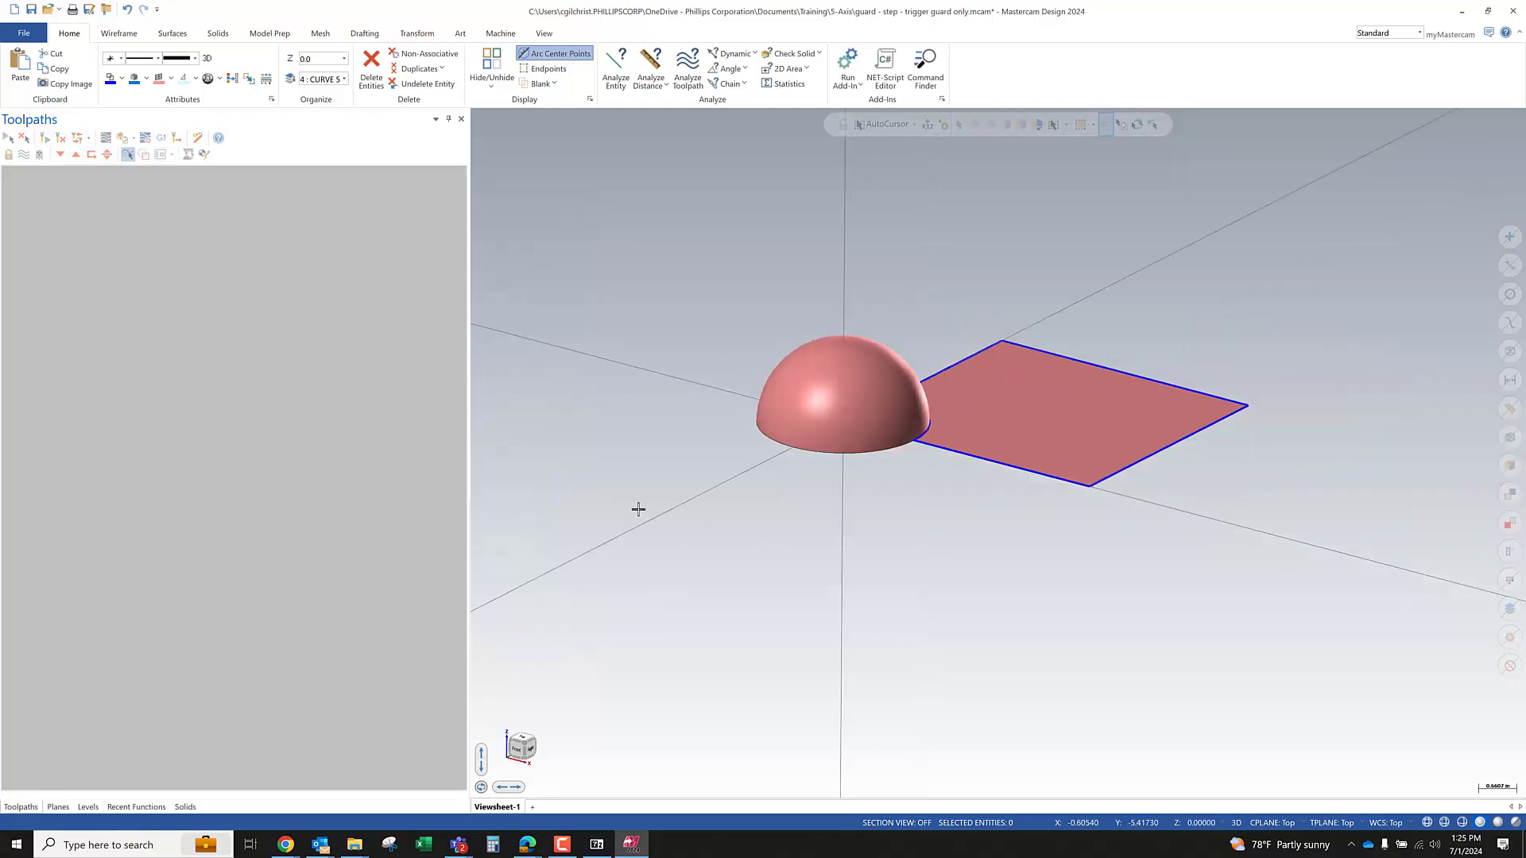
pyautogui.click(492, 35)
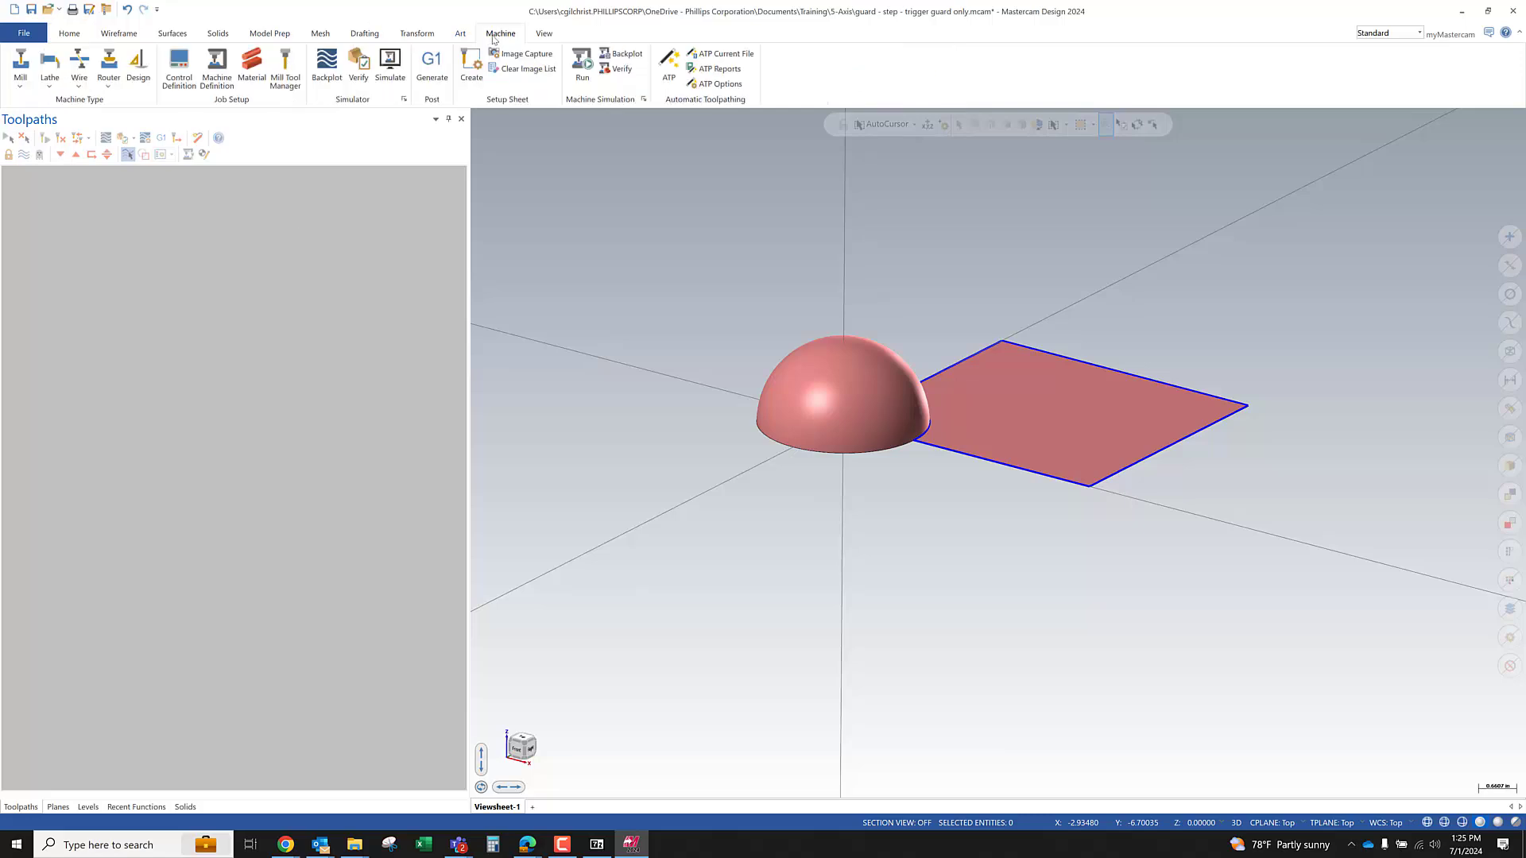
pyautogui.click(21, 80)
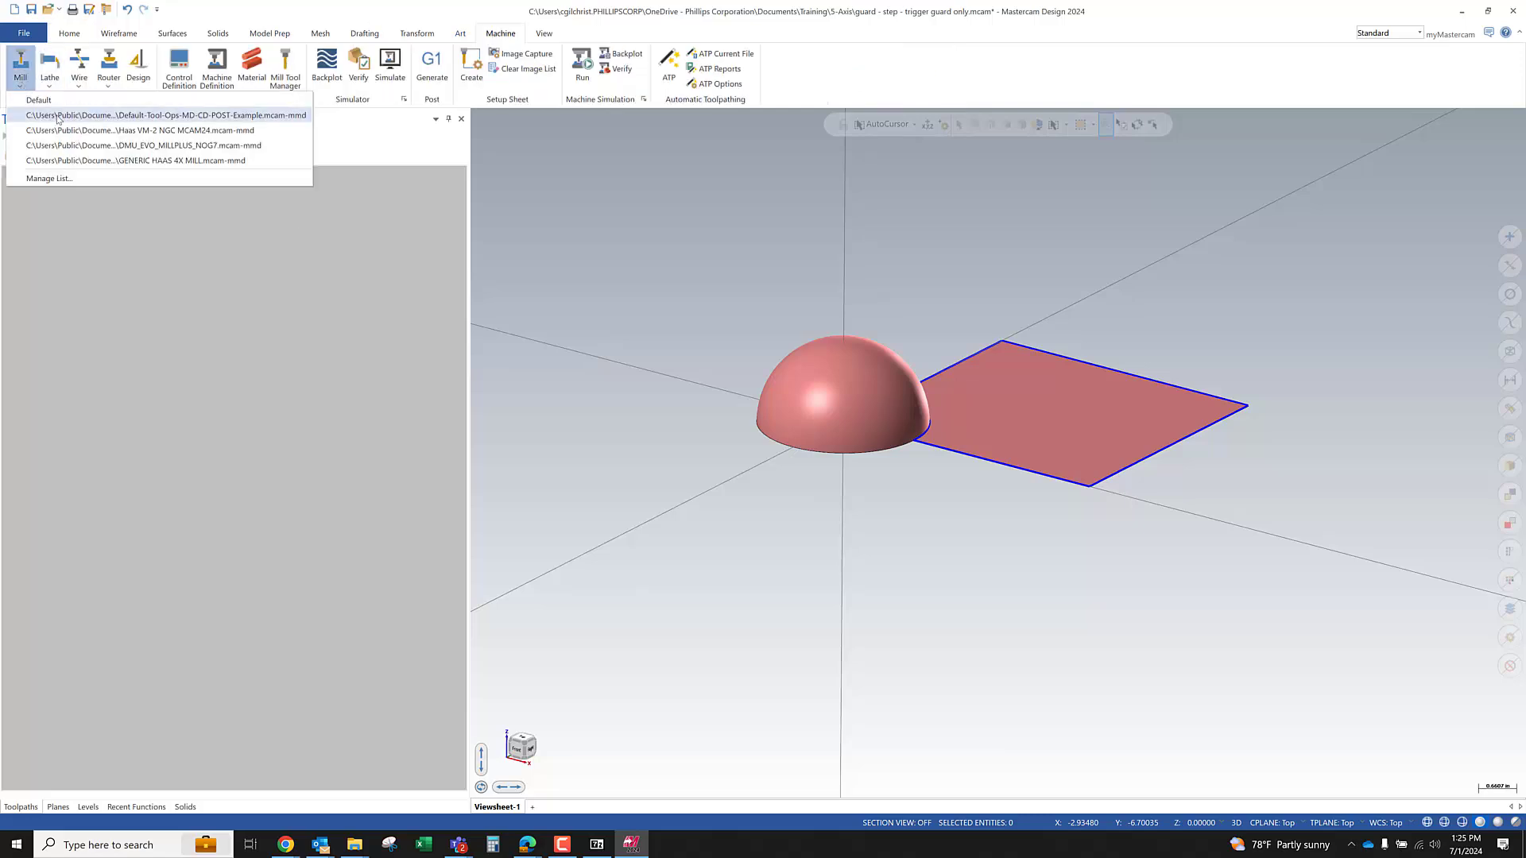
pyautogui.click(71, 160)
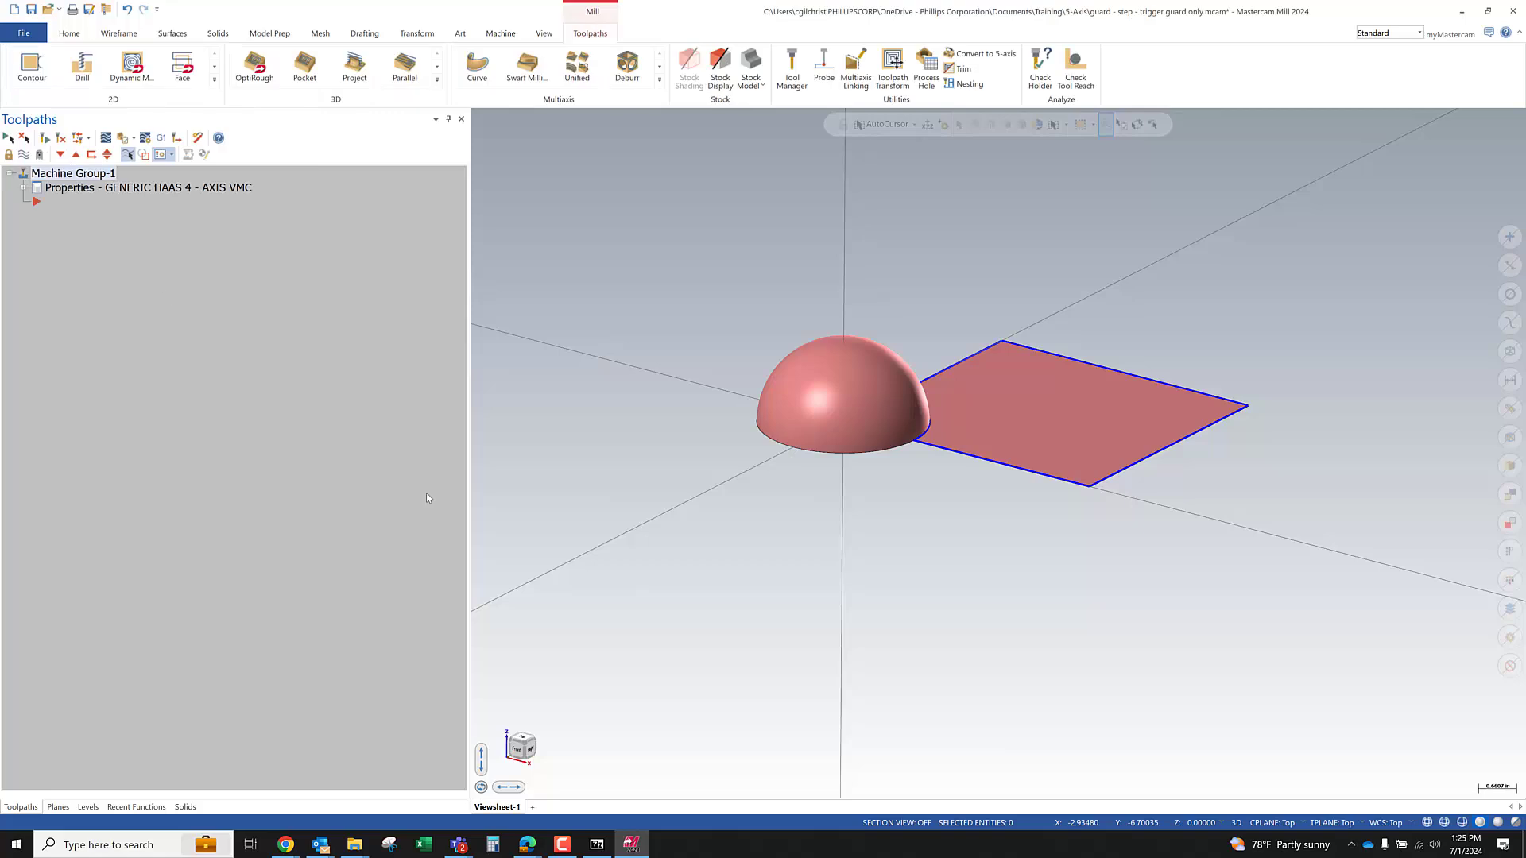
pyautogui.moveTo(725, 612); pyautogui.dragTo(1018, 456, button='middle')
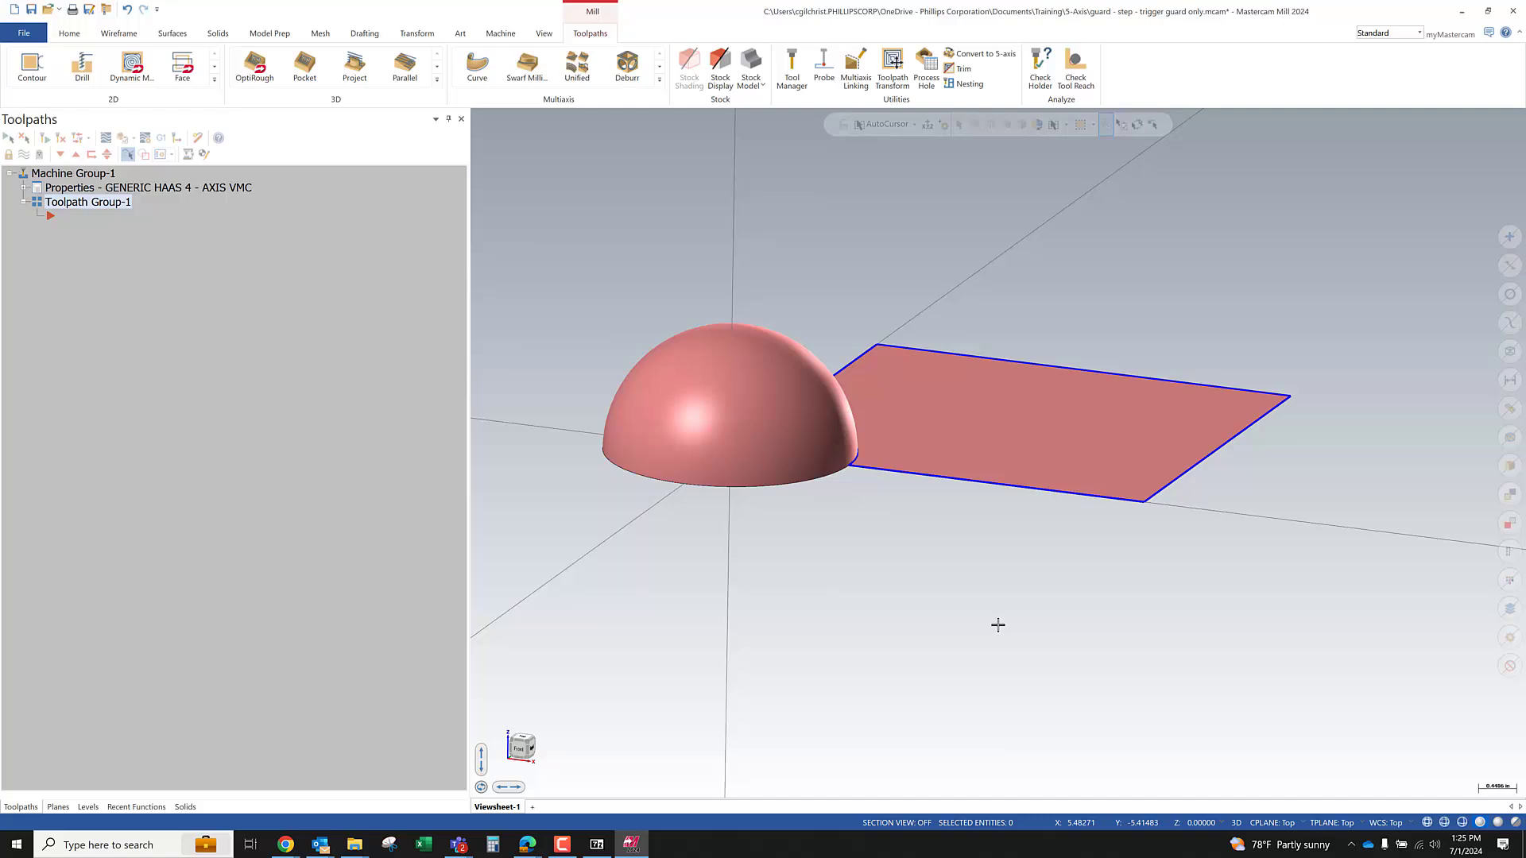
# Save the part in the 5-Axis folder, adding "- Example for" to the end of the suggested file name
pyautogui.click(30, 11)
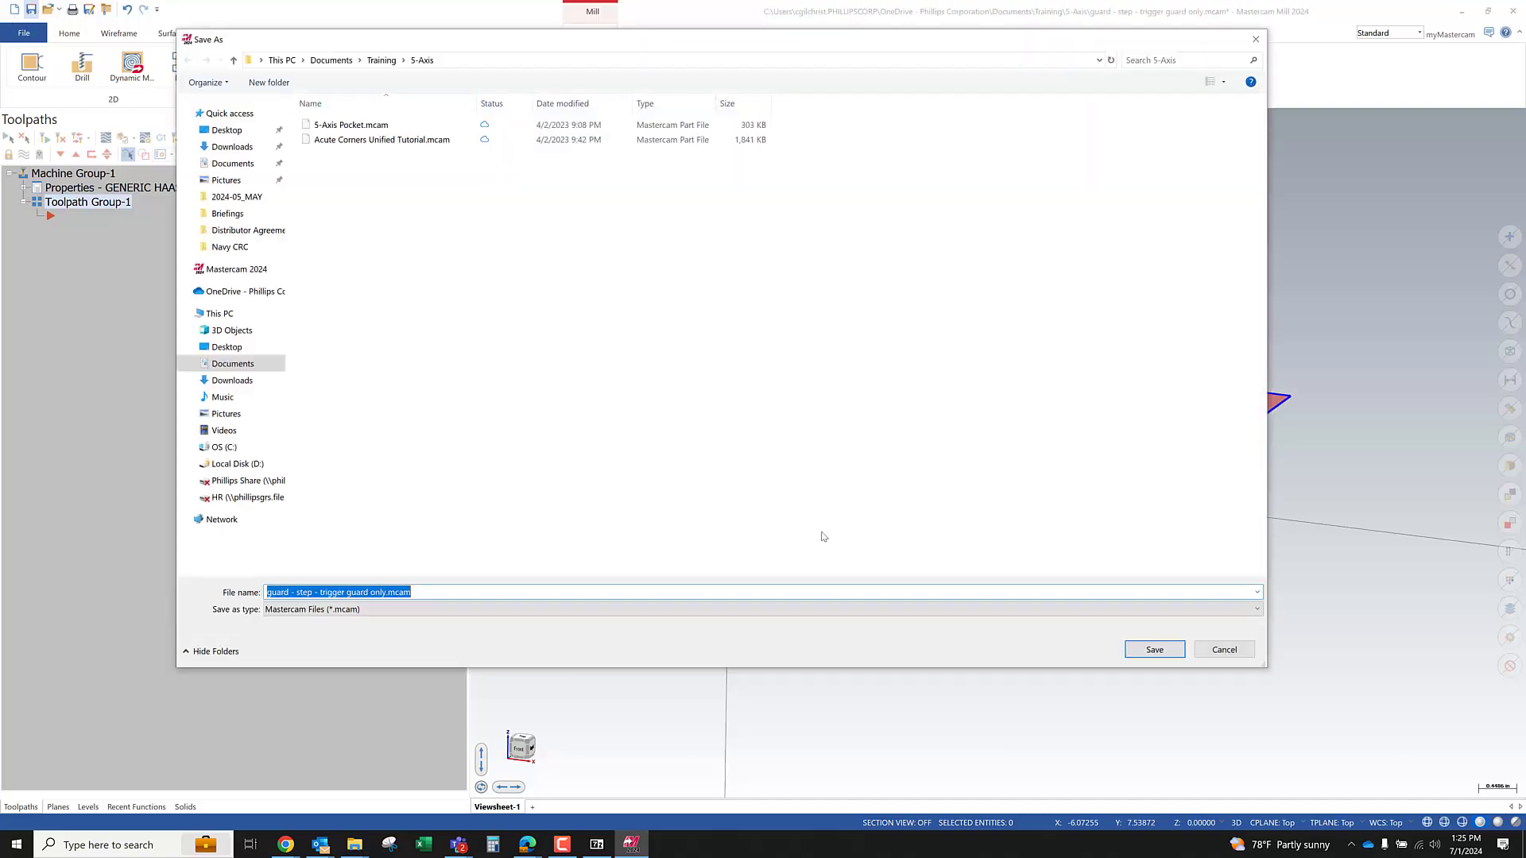
pyautogui.click(387, 593)
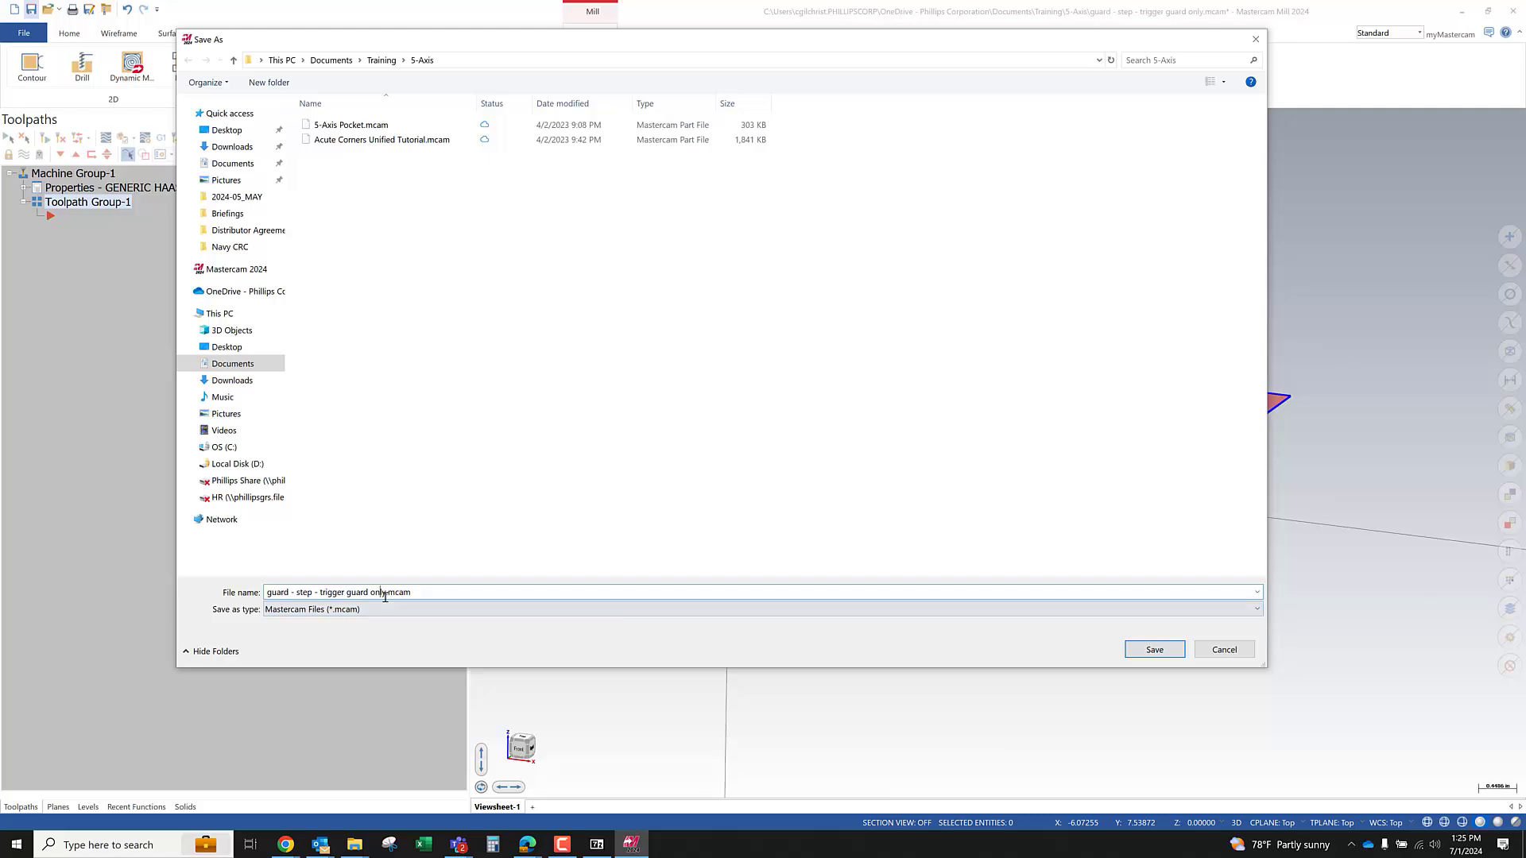
pyautogui.write('- Example for')
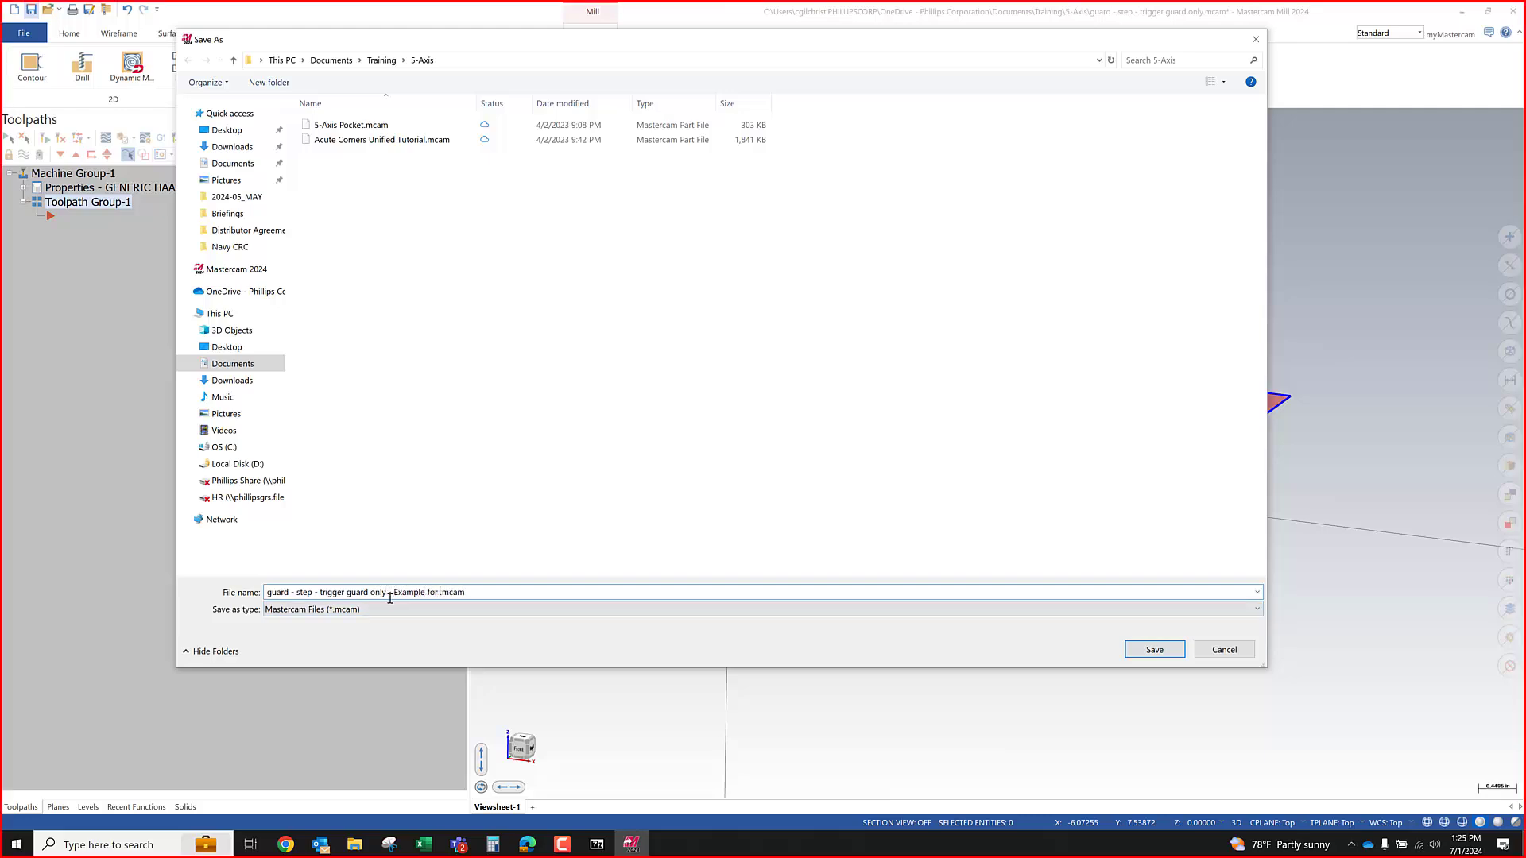
pyautogui.press('Return')
# Start a new file, then open the previously programmed guard part from the recent files
pyautogui.click(14, 10)
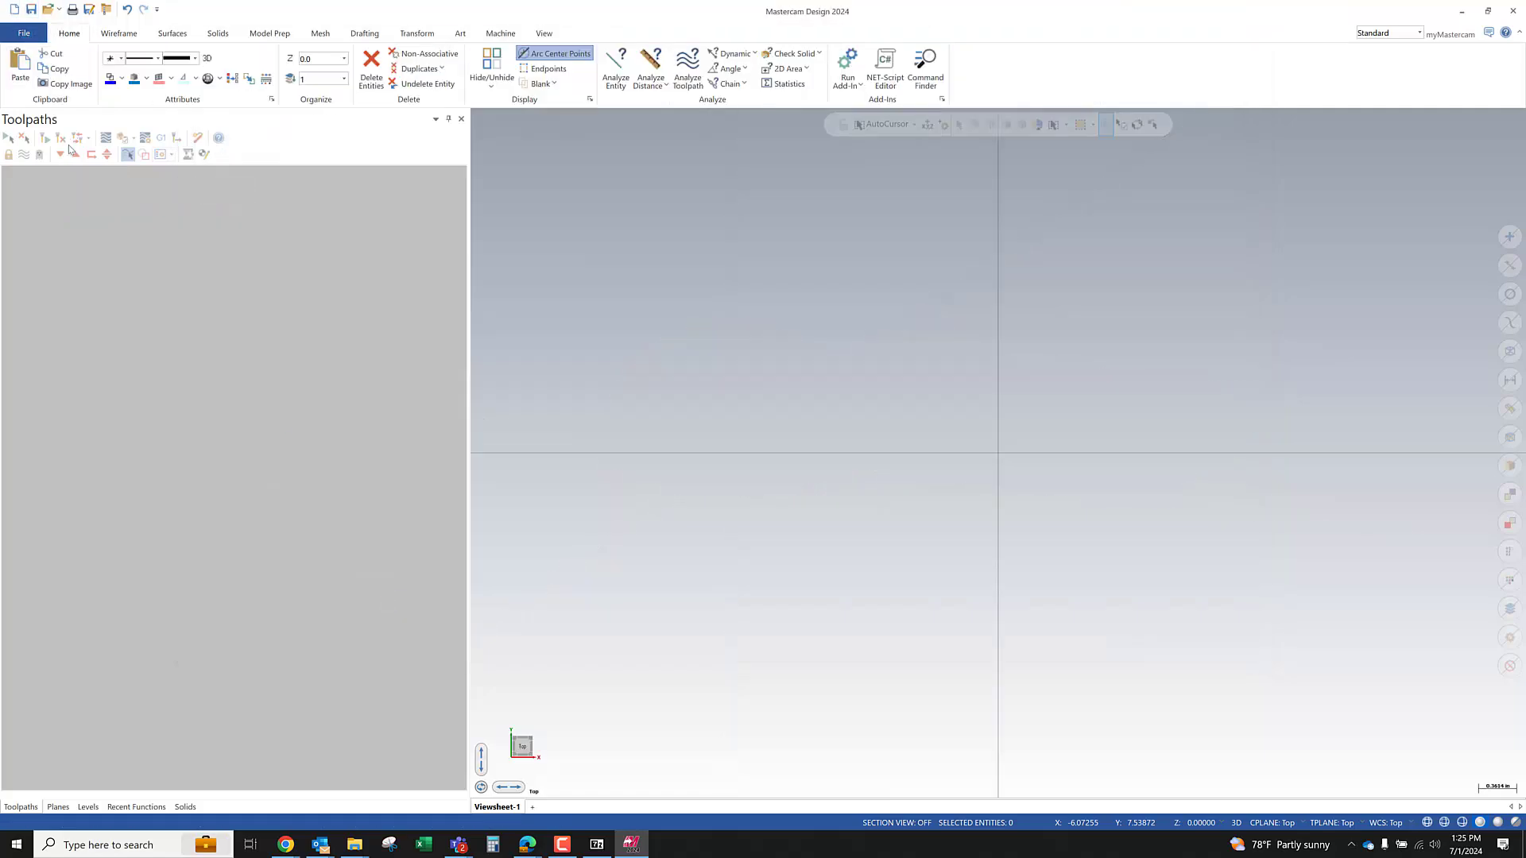
pyautogui.click(24, 32)
pyautogui.click(37, 112)
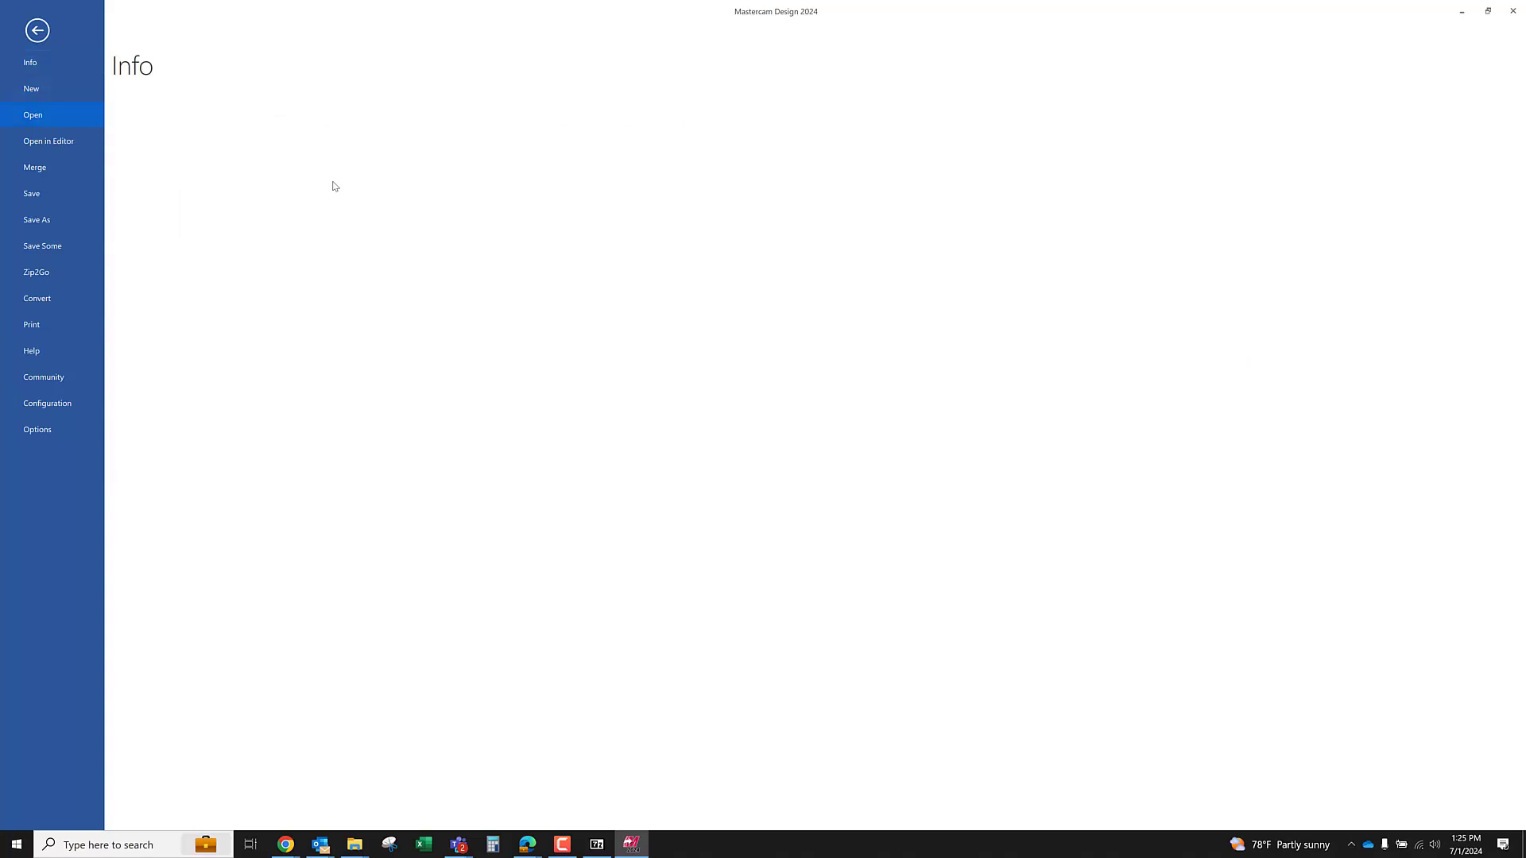
pyautogui.click(391, 187)
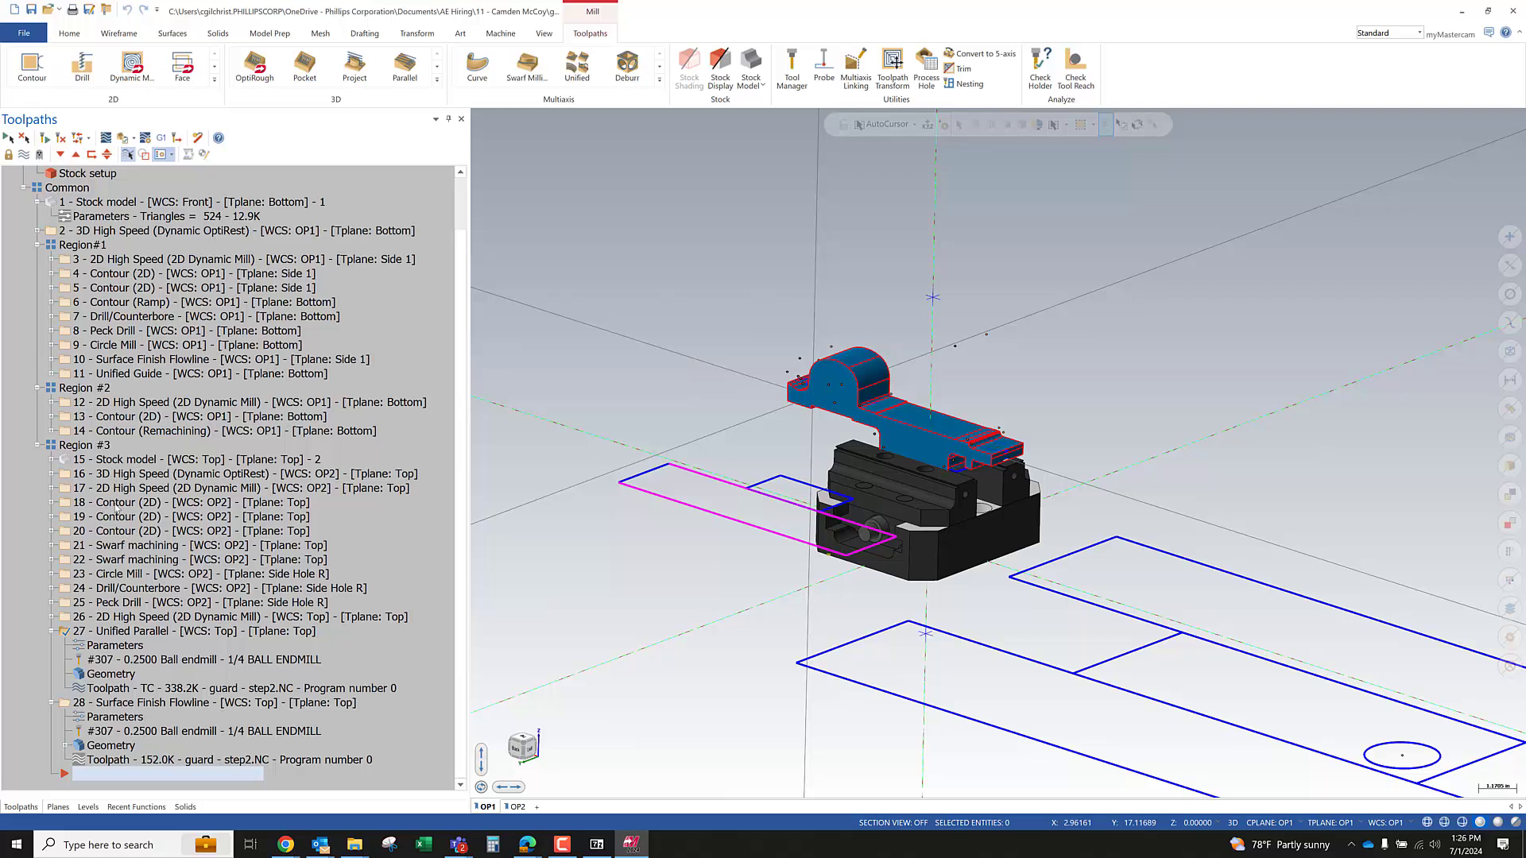
# Select the Region#1 operation group and examine its toolpaths on the fixtured part
pyautogui.click(116, 508)
pyautogui.moveTo(742, 419); pyautogui.dragTo(994, 334, button='middle')
pyautogui.scroll(2, 88, 287)
pyautogui.click(83, 303)
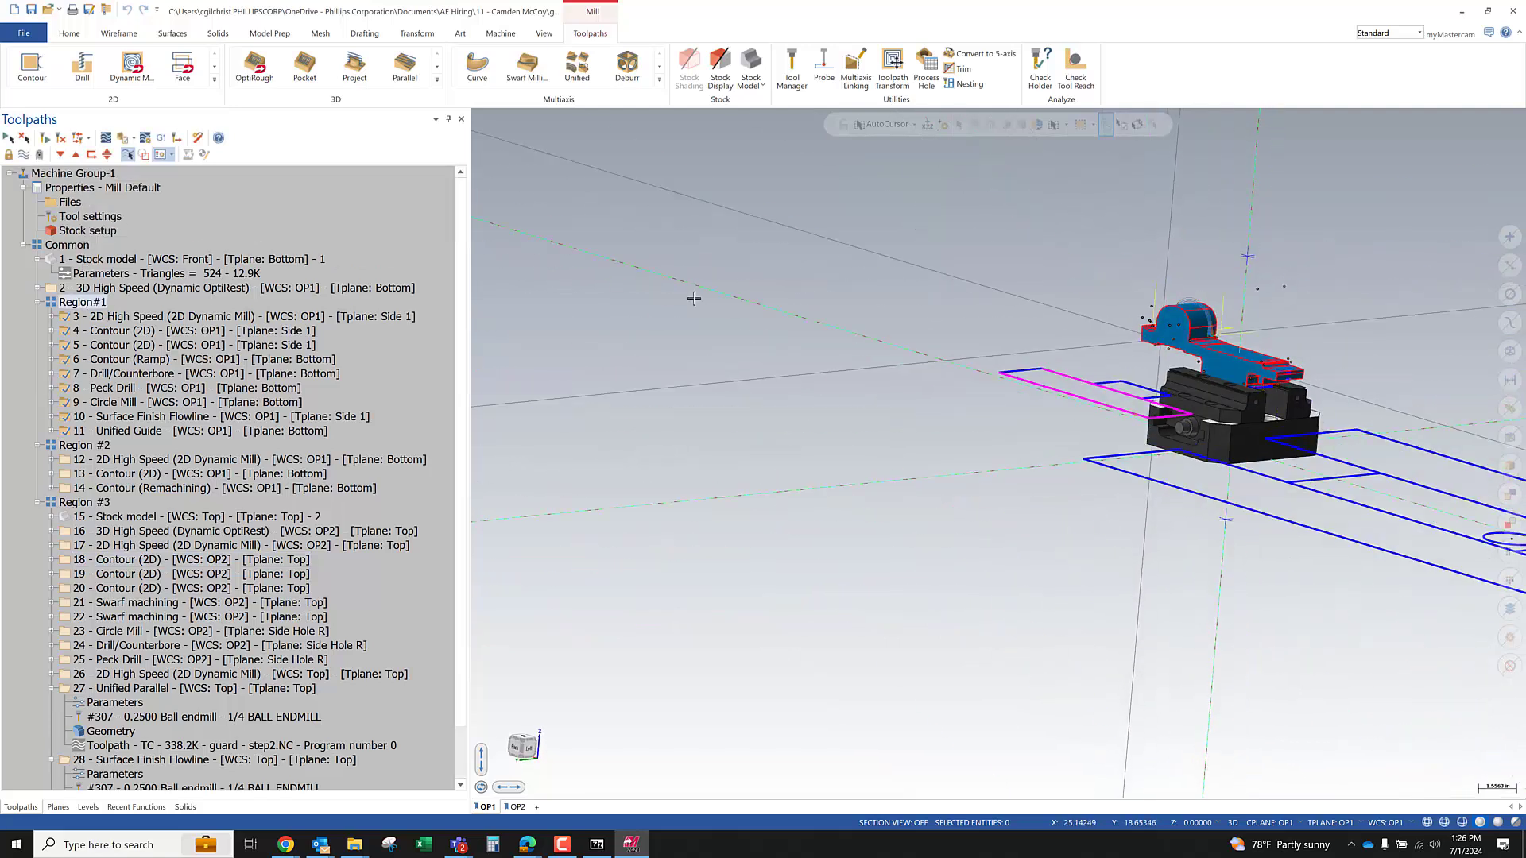
pyautogui.moveTo(1170, 352); pyautogui.dragTo(1094, 368, button='middle')
pyautogui.scroll(-3, 963, 481)
pyautogui.scroll(4, 874, 330)
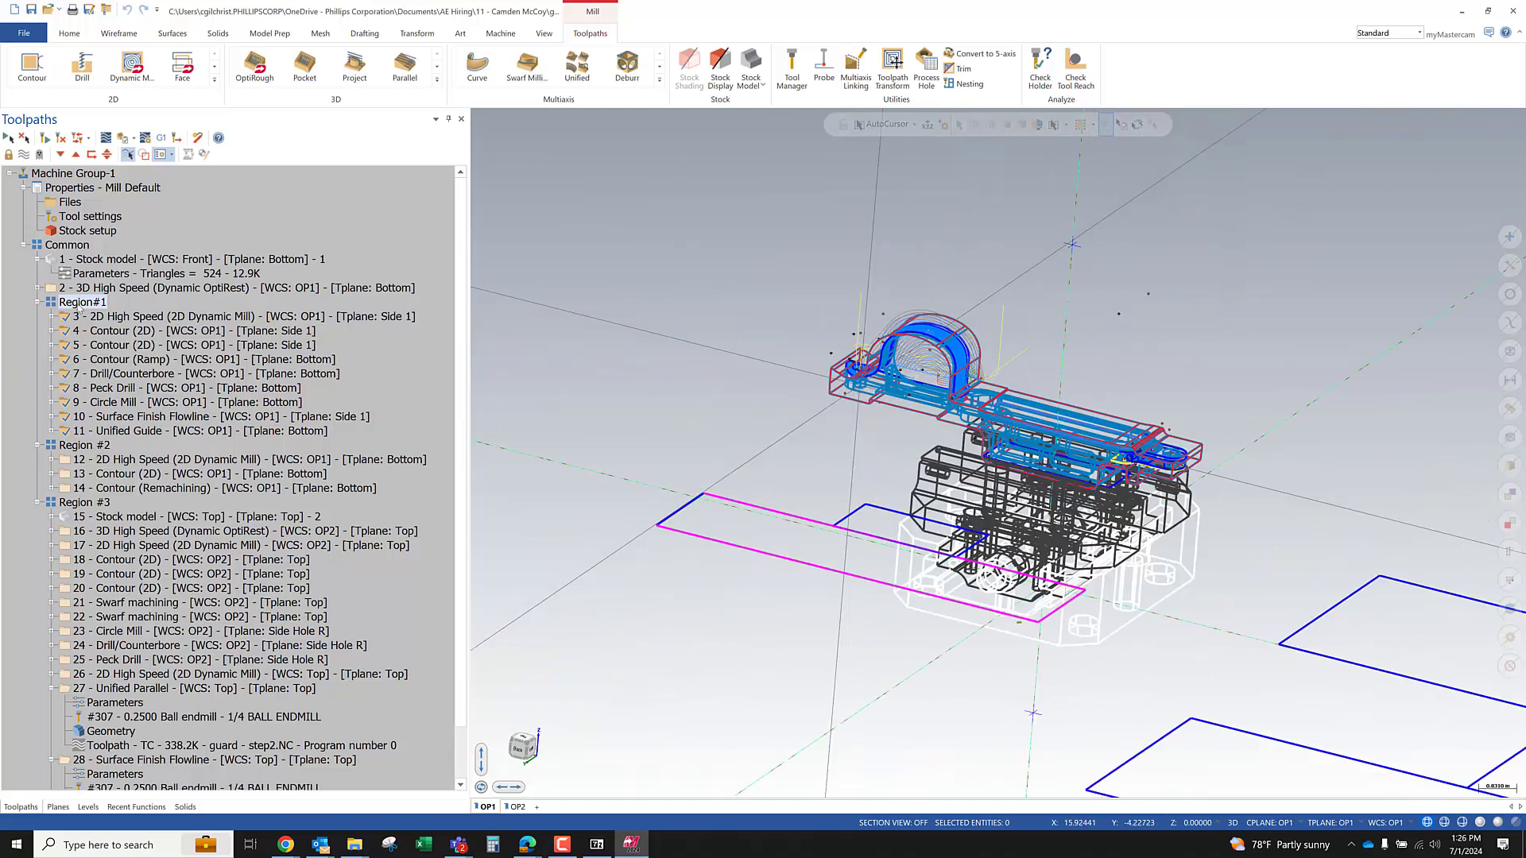
# Display the toolpath of operation 2, Dynamic OptiRest, then the toolpaths of the Region #3 group
pyautogui.click(79, 289)
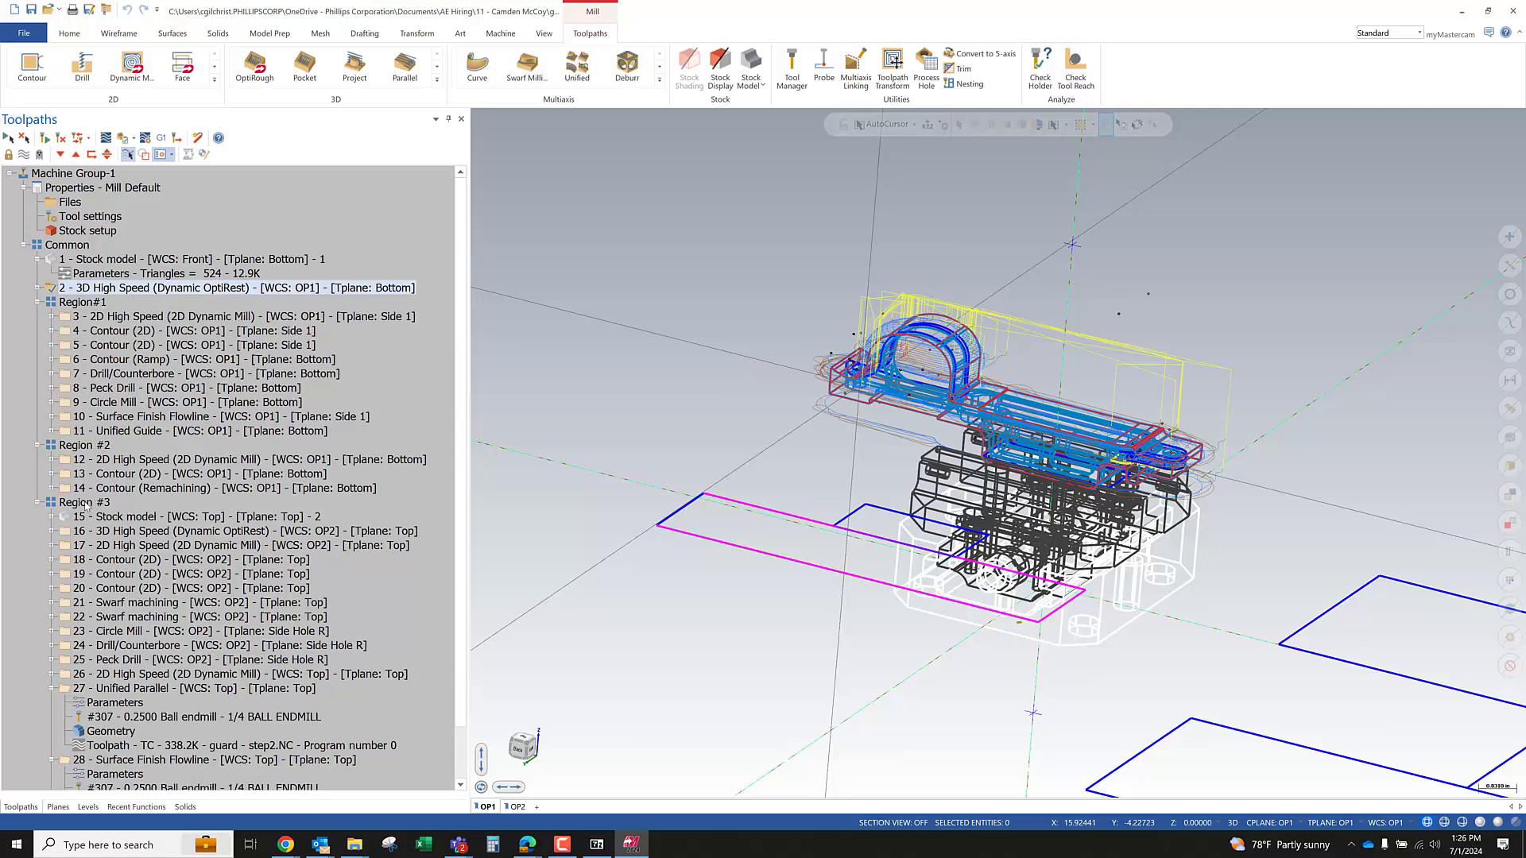
pyautogui.click(85, 503)
pyautogui.scroll(-2, 727, 451)
pyautogui.moveTo(793, 467); pyautogui.dragTo(760, 167, button='middle')
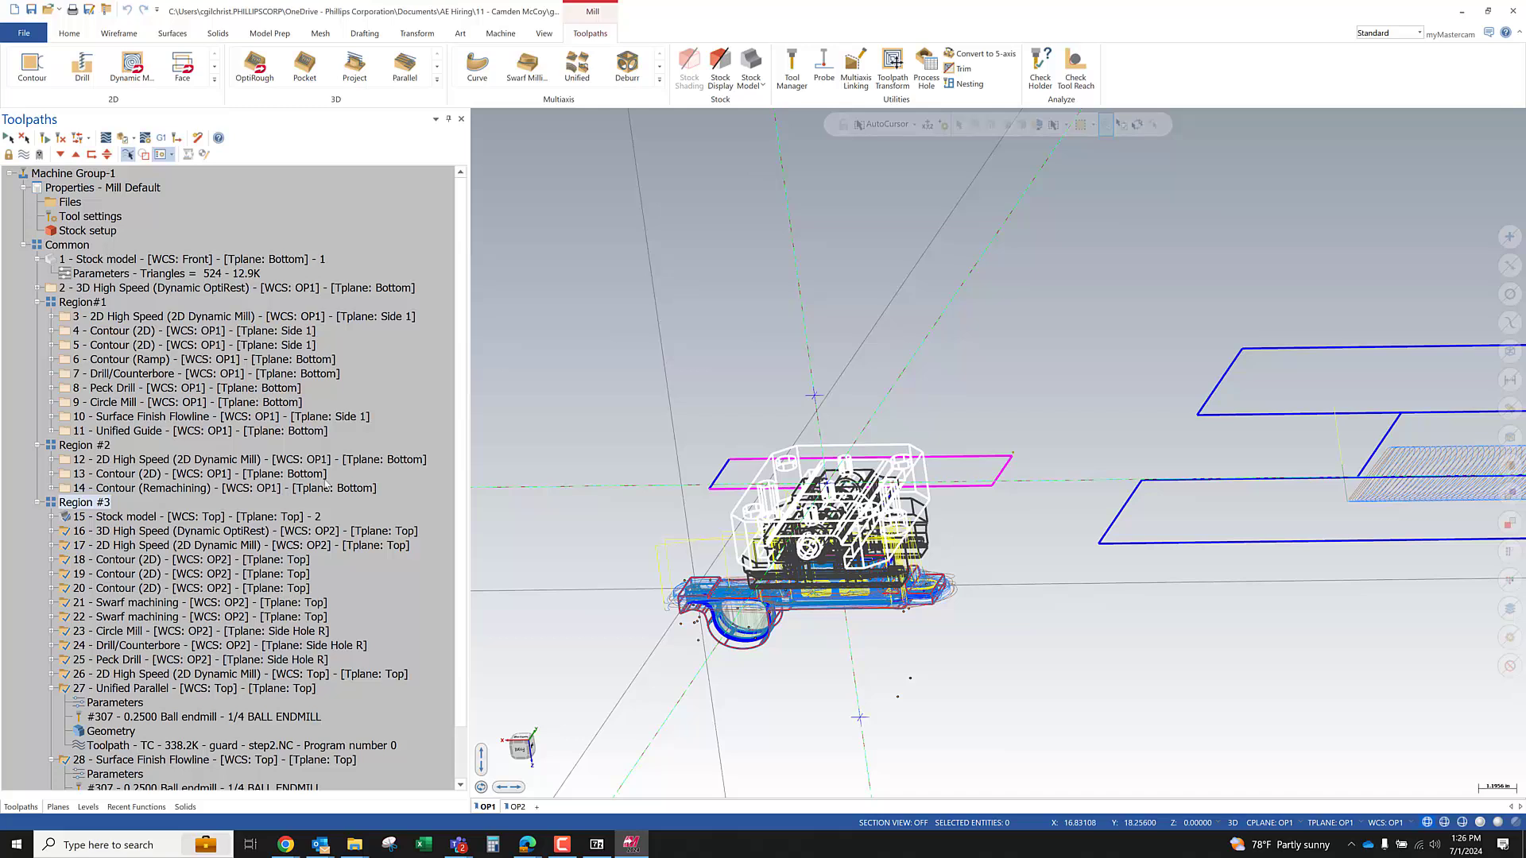
pyautogui.scroll(-1, 851, 278)
# Switch to the OP2 viewsheet and examine the Region #3 toolpaths around the guard up close
pyautogui.click(517, 807)
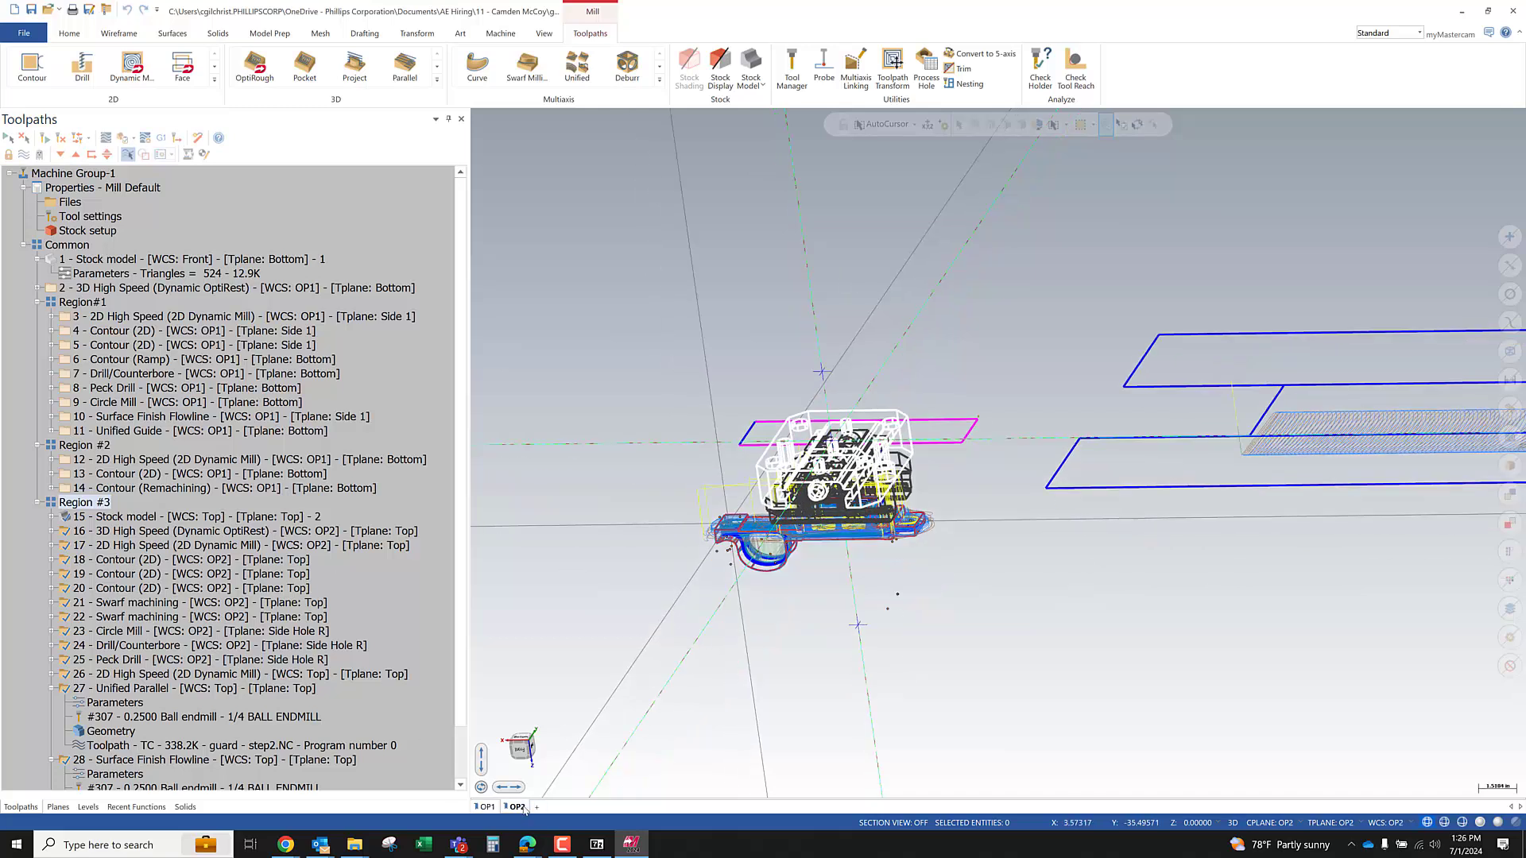
pyautogui.scroll(-1, 720, 540)
pyautogui.moveTo(720, 540)
pyautogui.mouseDown(button='middle')
pyautogui.moveTo(774, 457)
pyautogui.moveTo(824, 490)
pyautogui.mouseUp(button='middle')
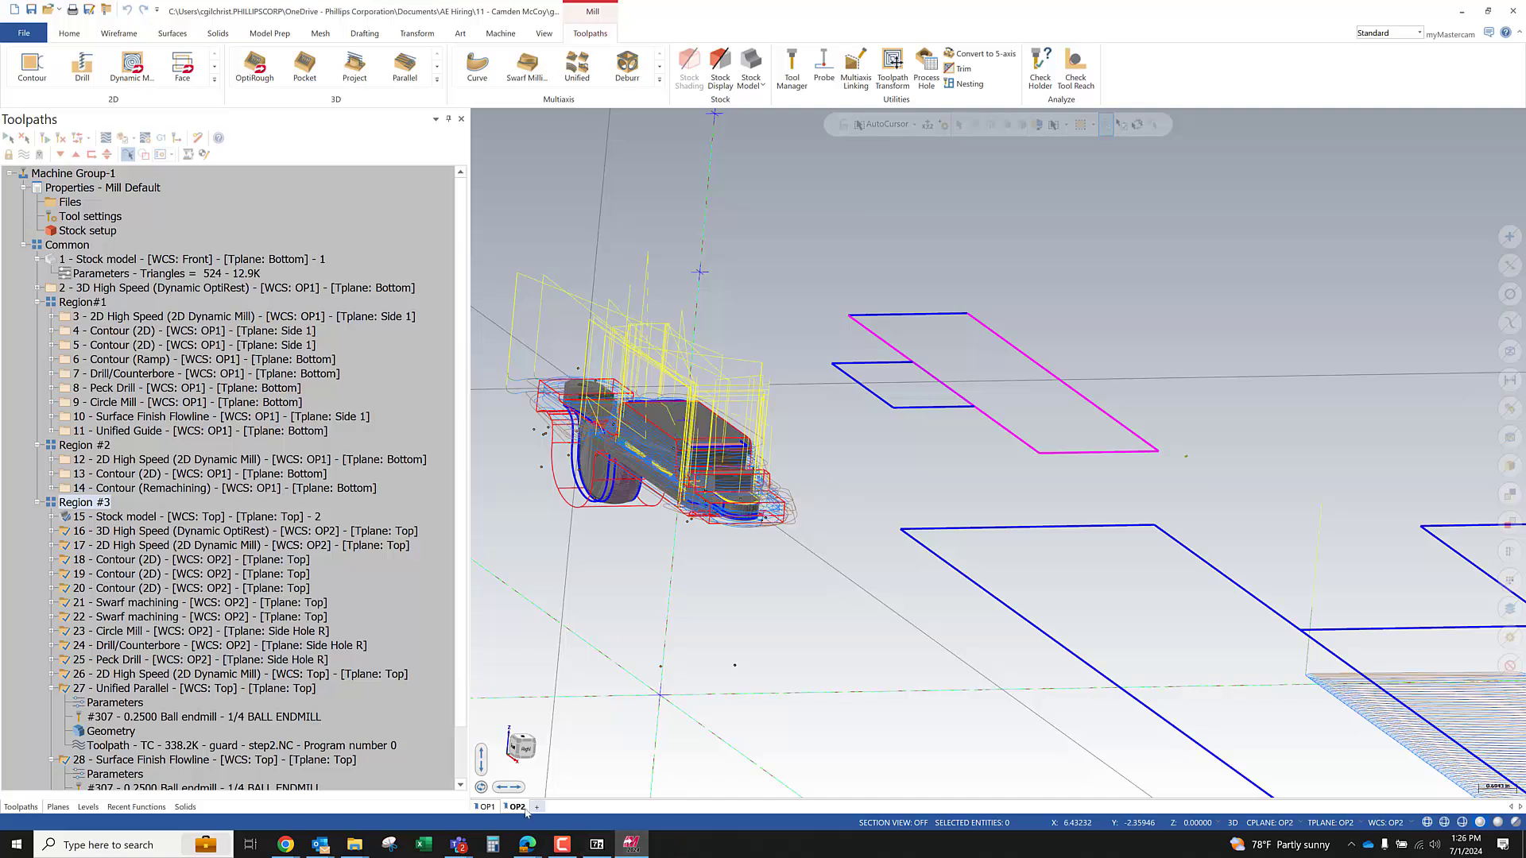
pyautogui.moveTo(637, 618); pyautogui.dragTo(650, 385, button='middle')
pyautogui.scroll(6, 650, 385)
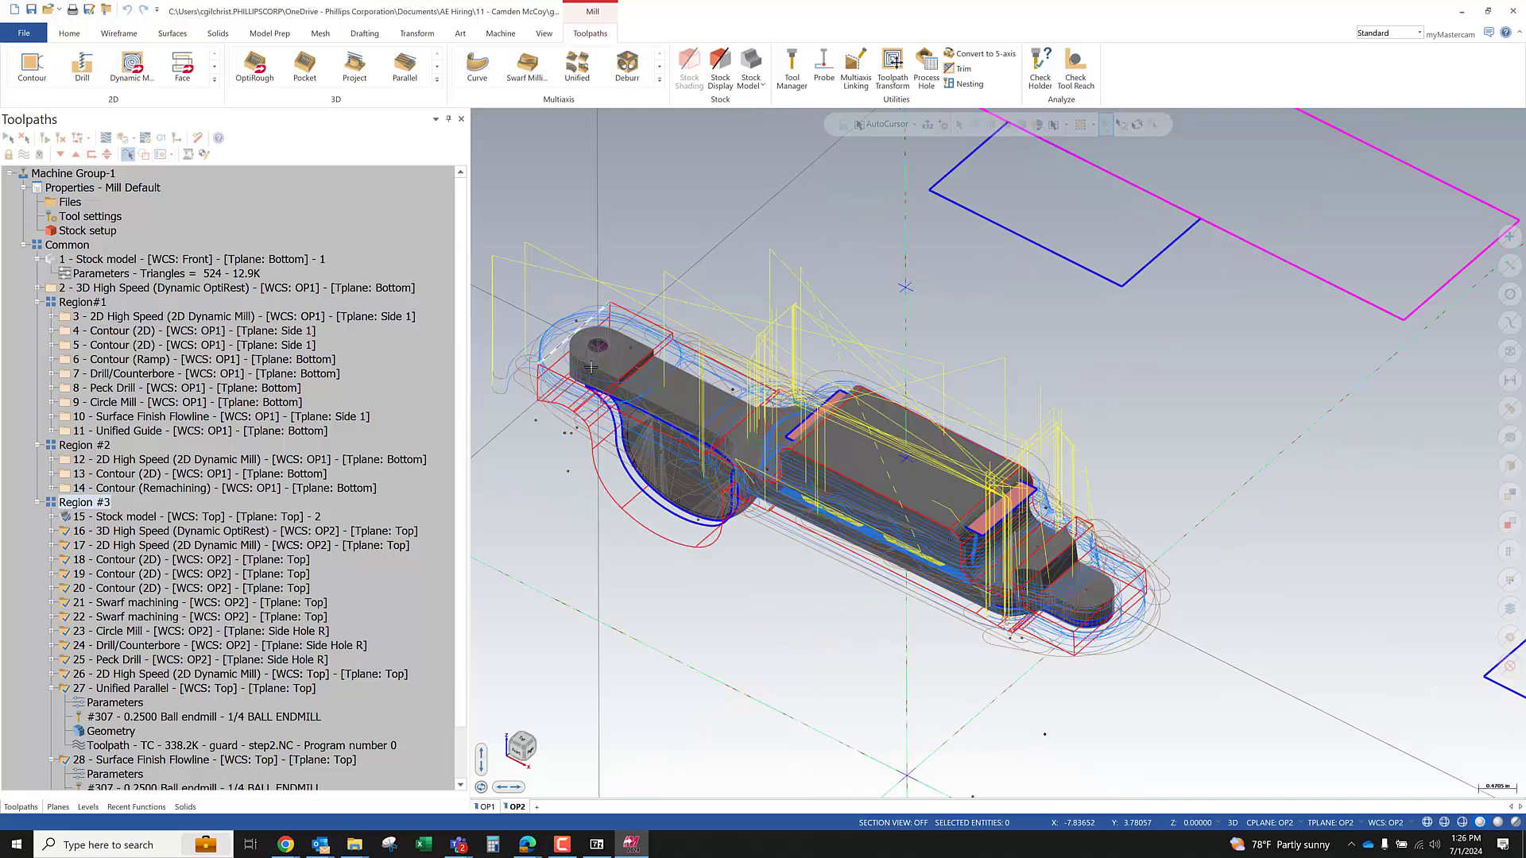
pyautogui.scroll(-2, 141, 608)
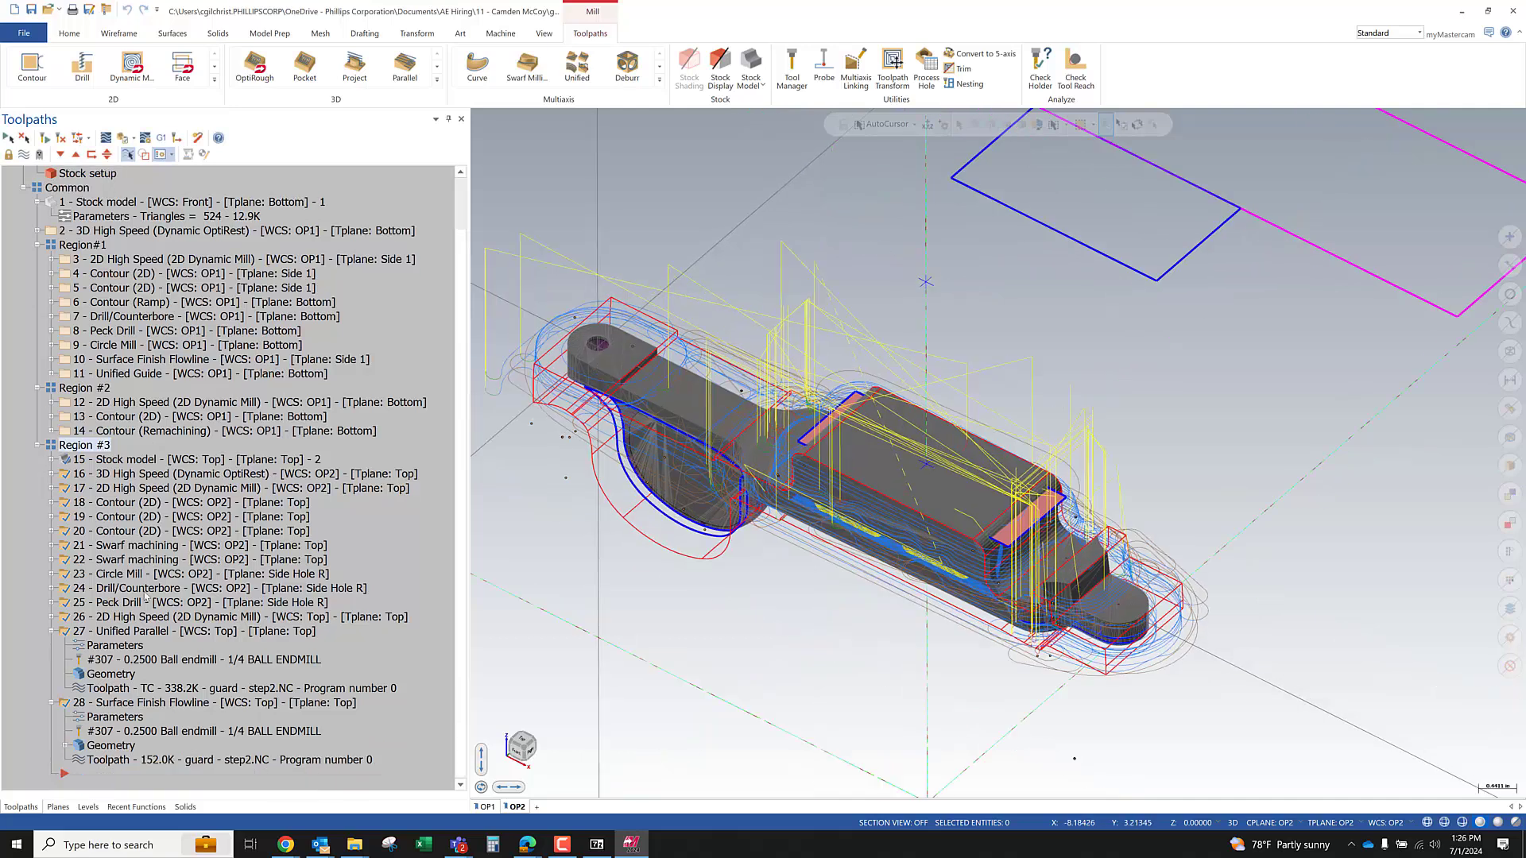
# Backplot the Region #3 toolpaths, advance partway through the first passes, and turn off the toolpath endpoint display
pyautogui.click(124, 138)
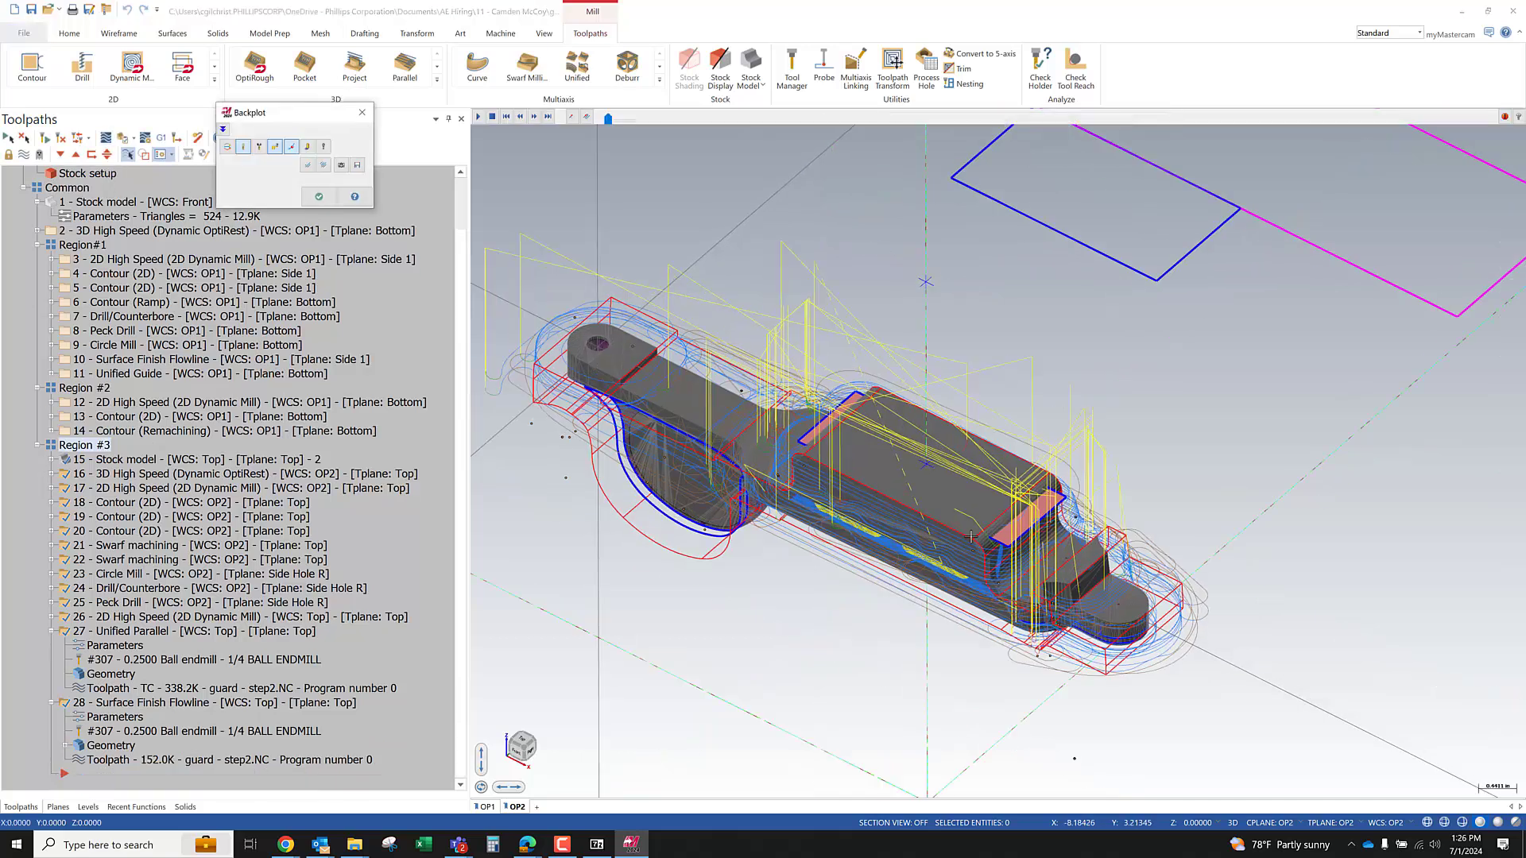
pyautogui.scroll(-4, 879, 590)
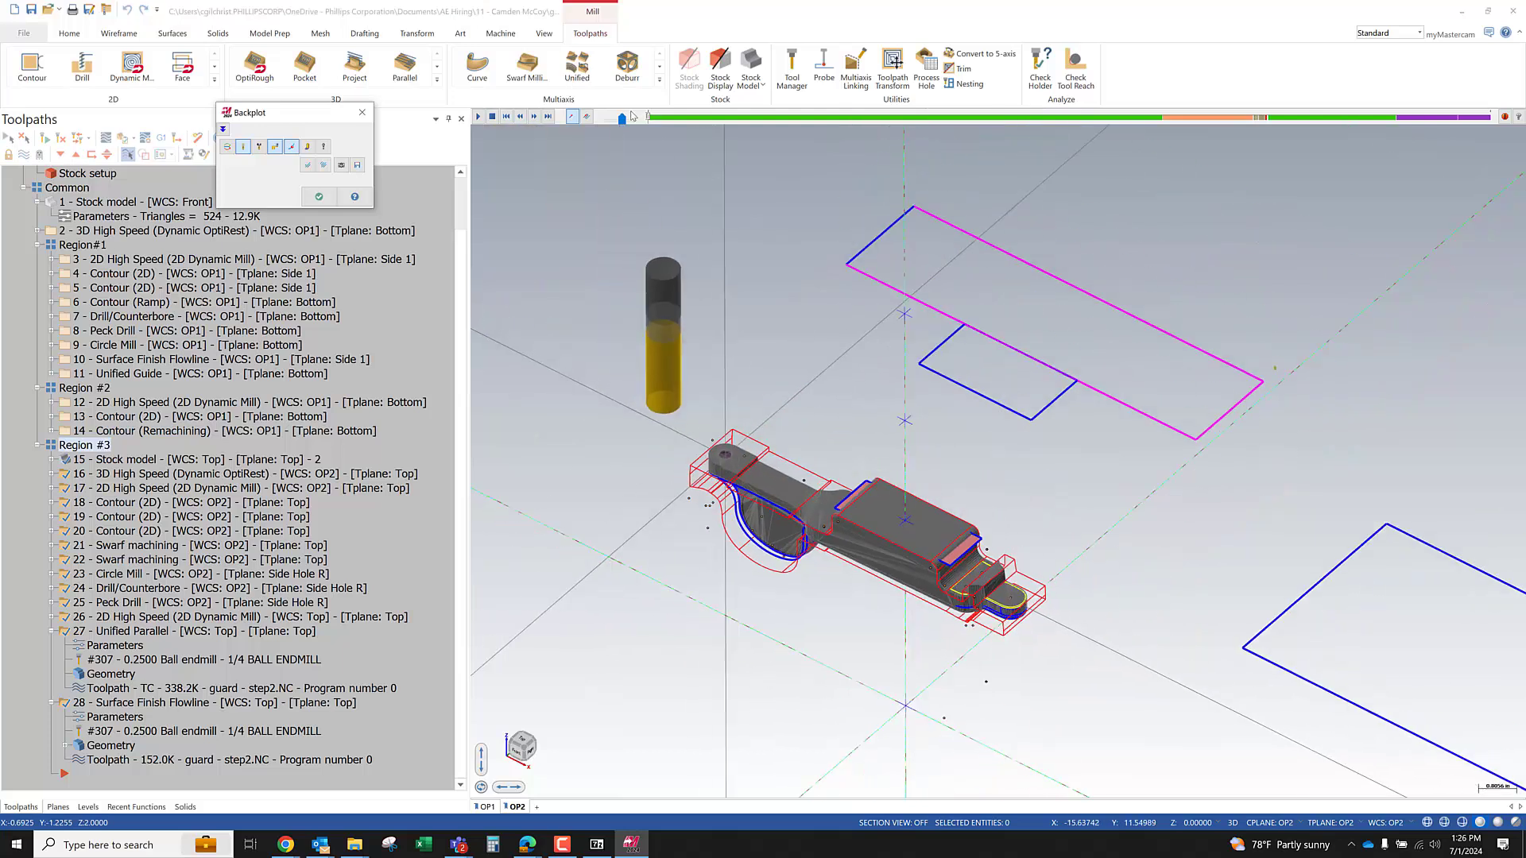
pyautogui.click(755, 117)
pyautogui.moveTo(928, 127); pyautogui.dragTo(1063, 117)
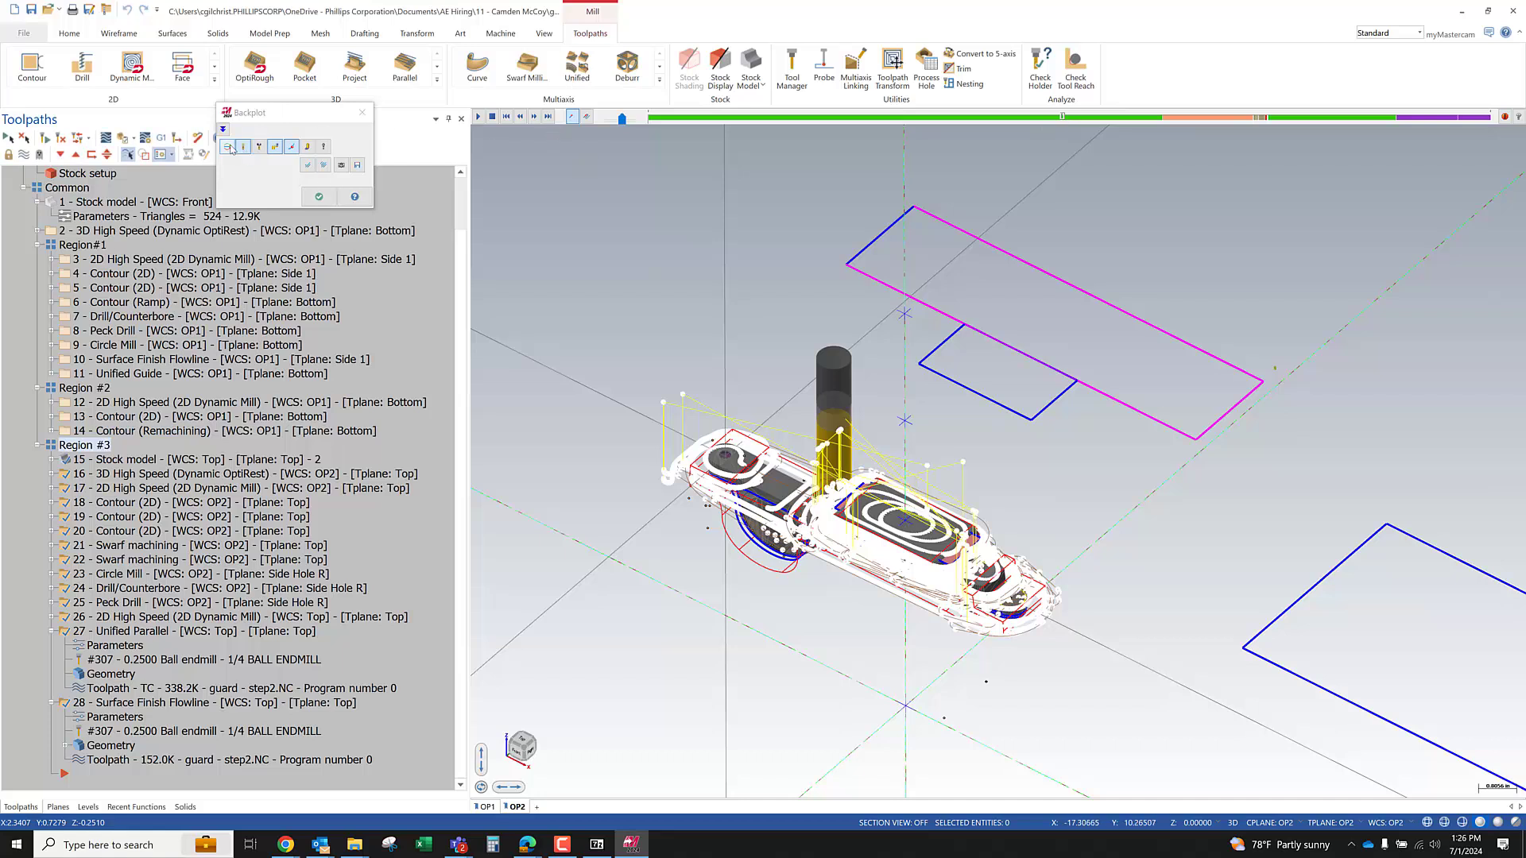
pyautogui.click(293, 146)
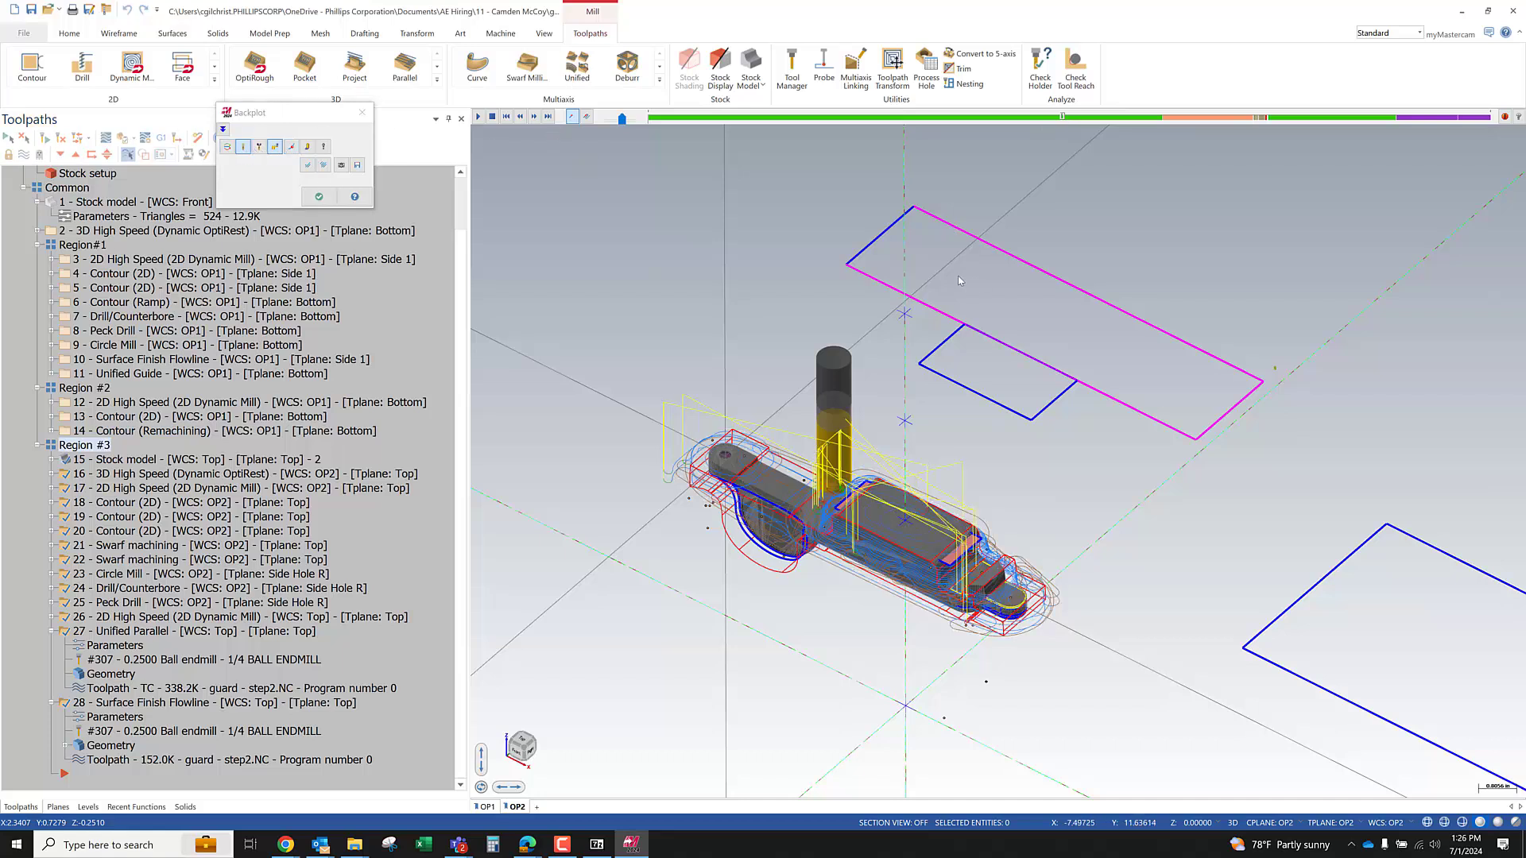
# Advance the backplot to the final multiaxis passes, examine the tilted tool motion on the guard, and close Backplot
pyautogui.moveTo(1065, 119)
pyautogui.mouseDown()
pyautogui.moveTo(1364, 108)
pyautogui.moveTo(1437, 125)
pyautogui.mouseUp()
pyautogui.moveTo(970, 469); pyautogui.dragTo(864, 509, button='middle')
pyautogui.scroll(5, 888, 568)
pyautogui.scroll(5, 995, 569)
pyautogui.scroll(-6, 766, 422)
pyautogui.moveTo(908, 636); pyautogui.dragTo(1025, 608, button='middle')
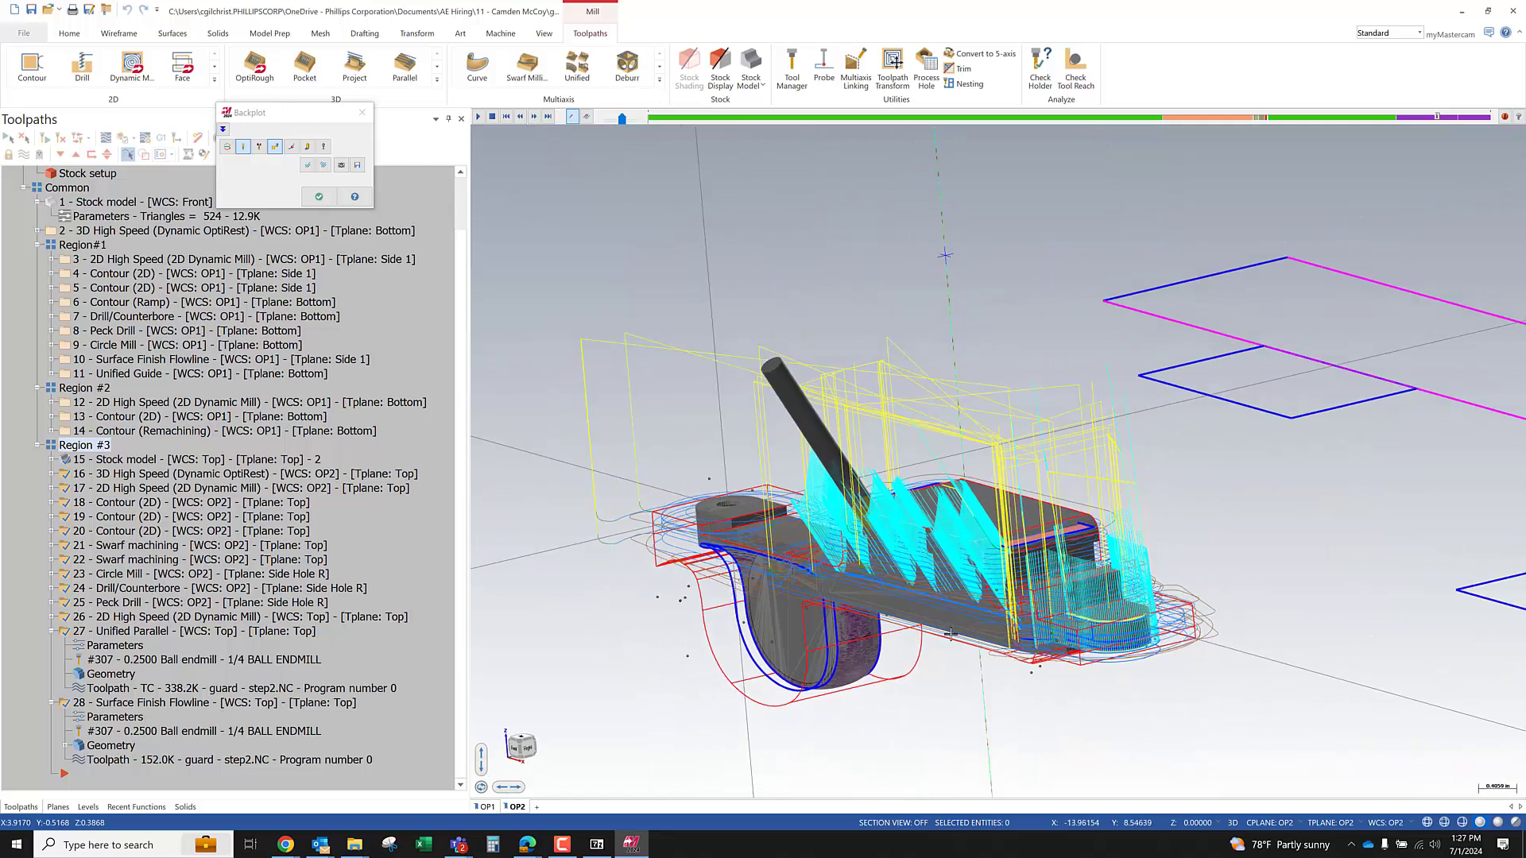
pyautogui.click(319, 197)
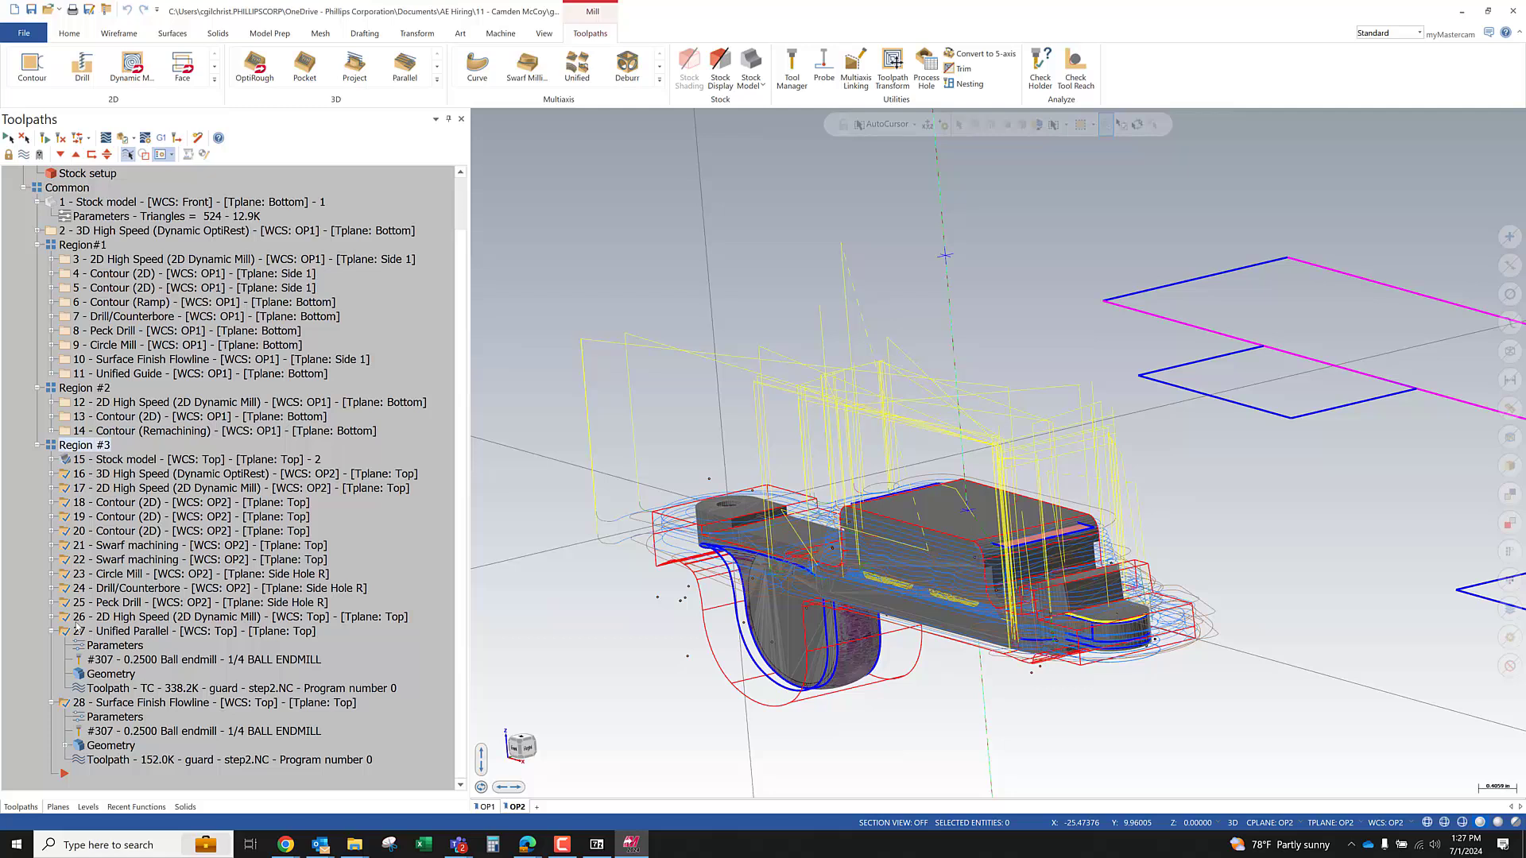
# Collapse operation 27 and post only the Region #3 operations as an NCI file, with NC file output turned off
pyautogui.click(52, 631)
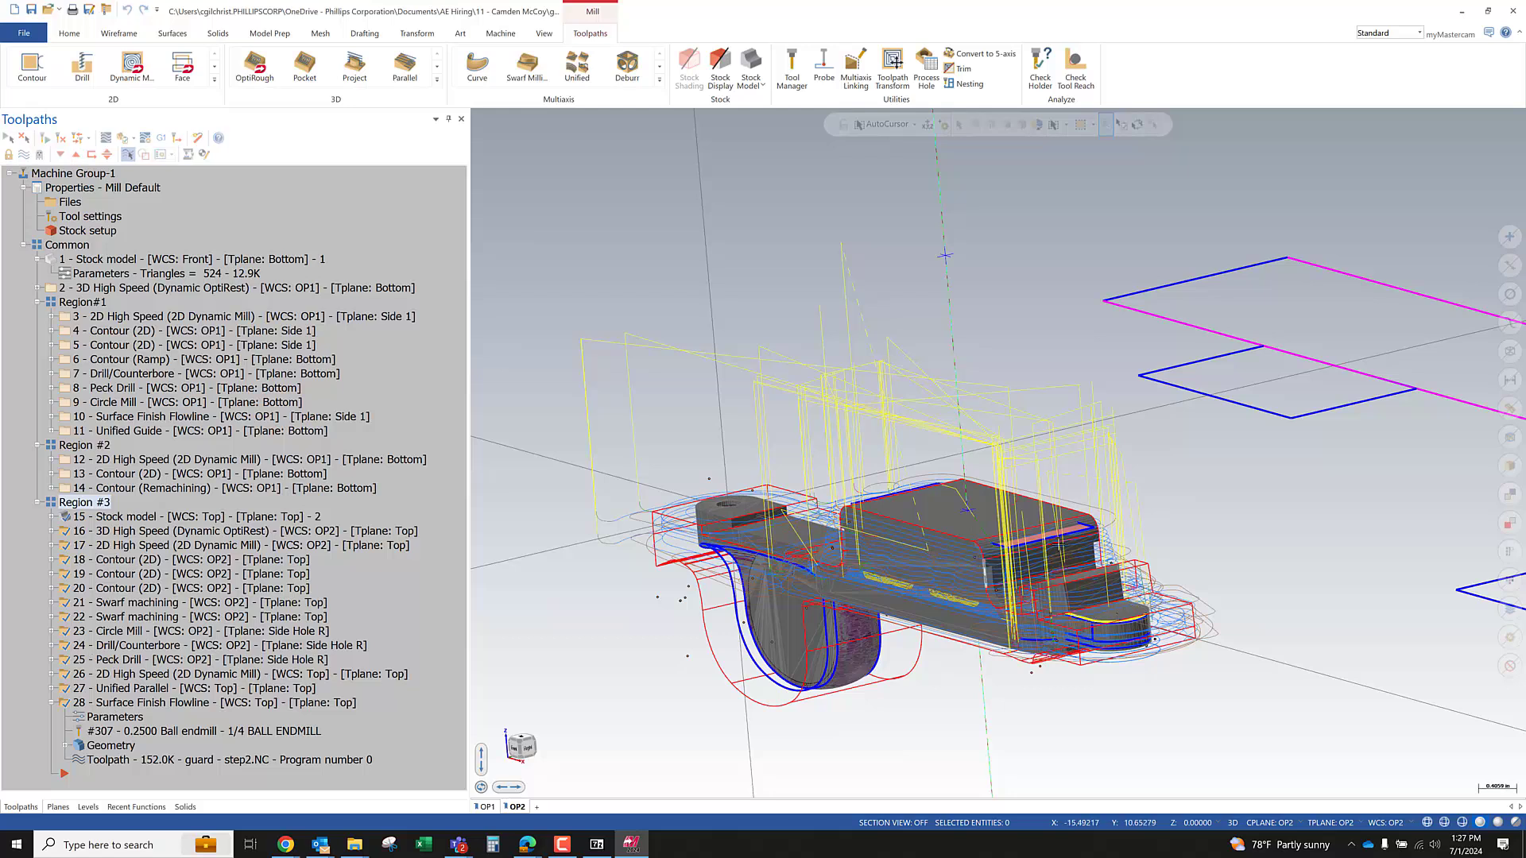
pyautogui.moveTo(772, 570); pyautogui.dragTo(845, 582, button='middle')
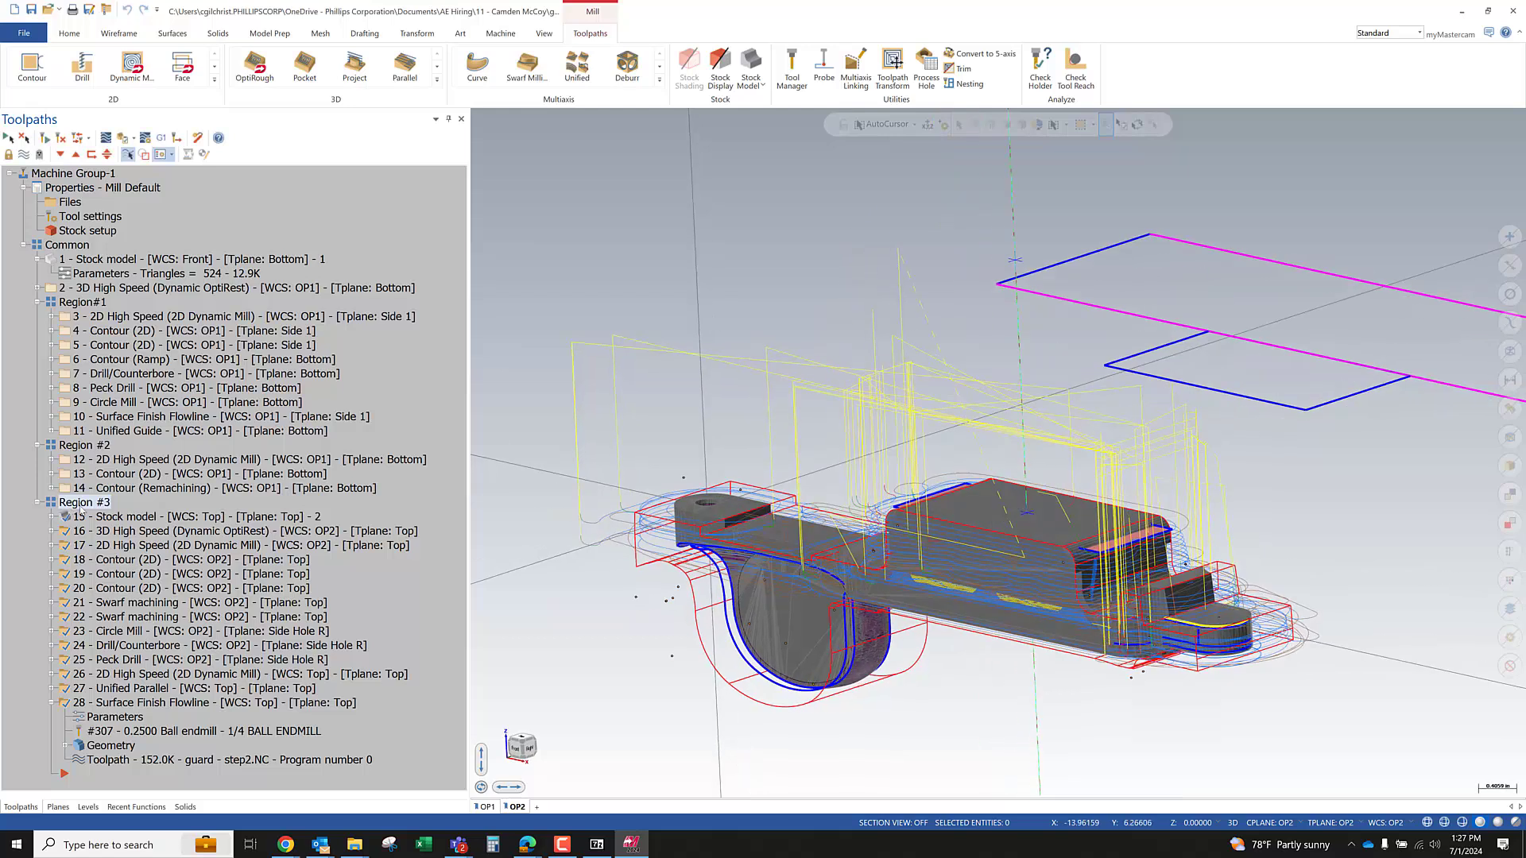
pyautogui.rightClick(84, 505)
pyautogui.click(245, 122)
pyautogui.click(145, 139)
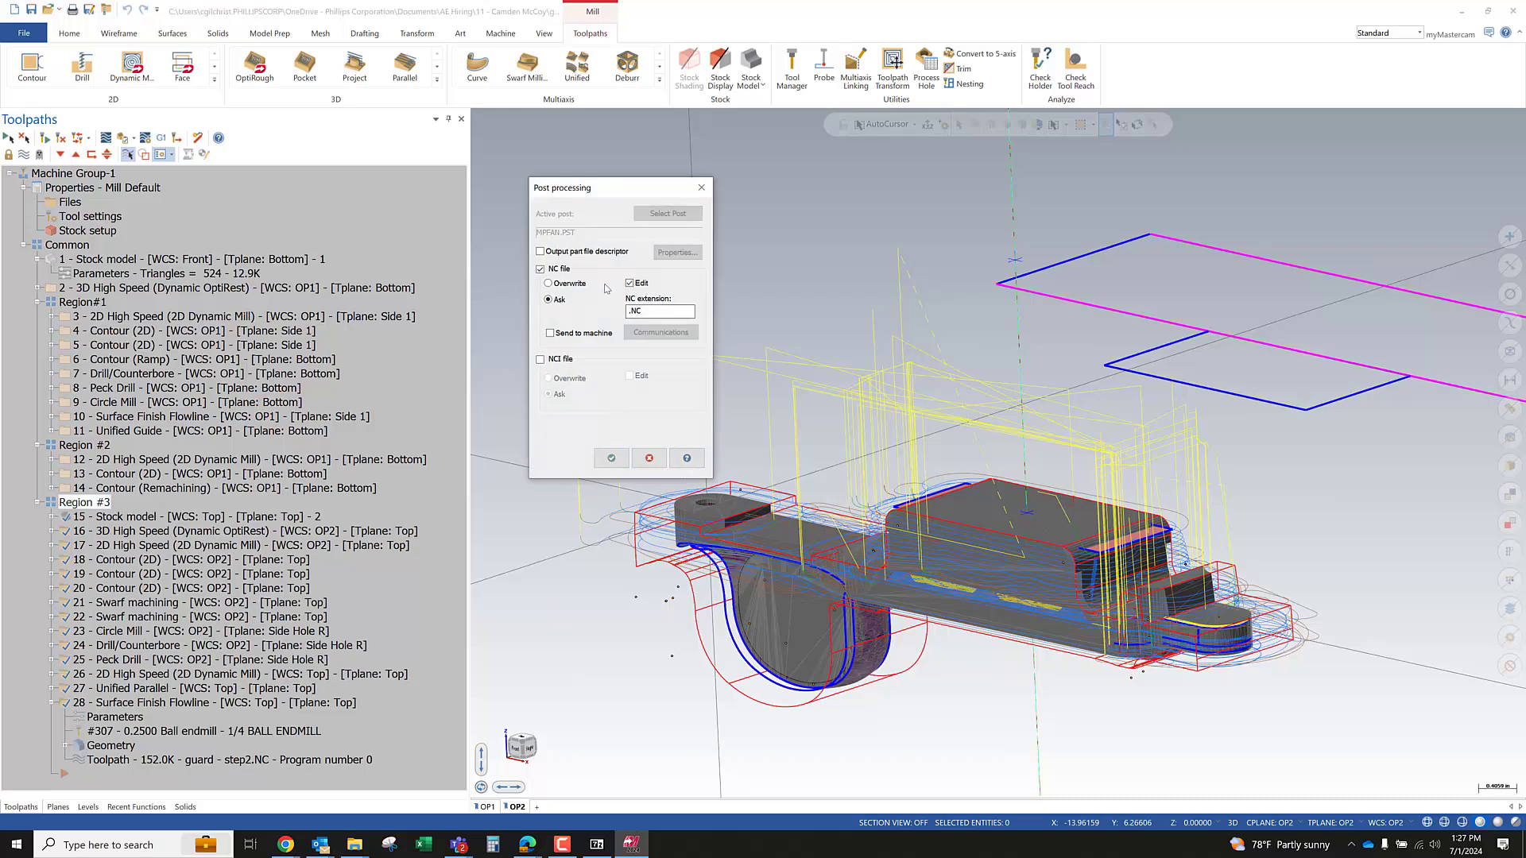
pyautogui.click(541, 269)
pyautogui.click(541, 359)
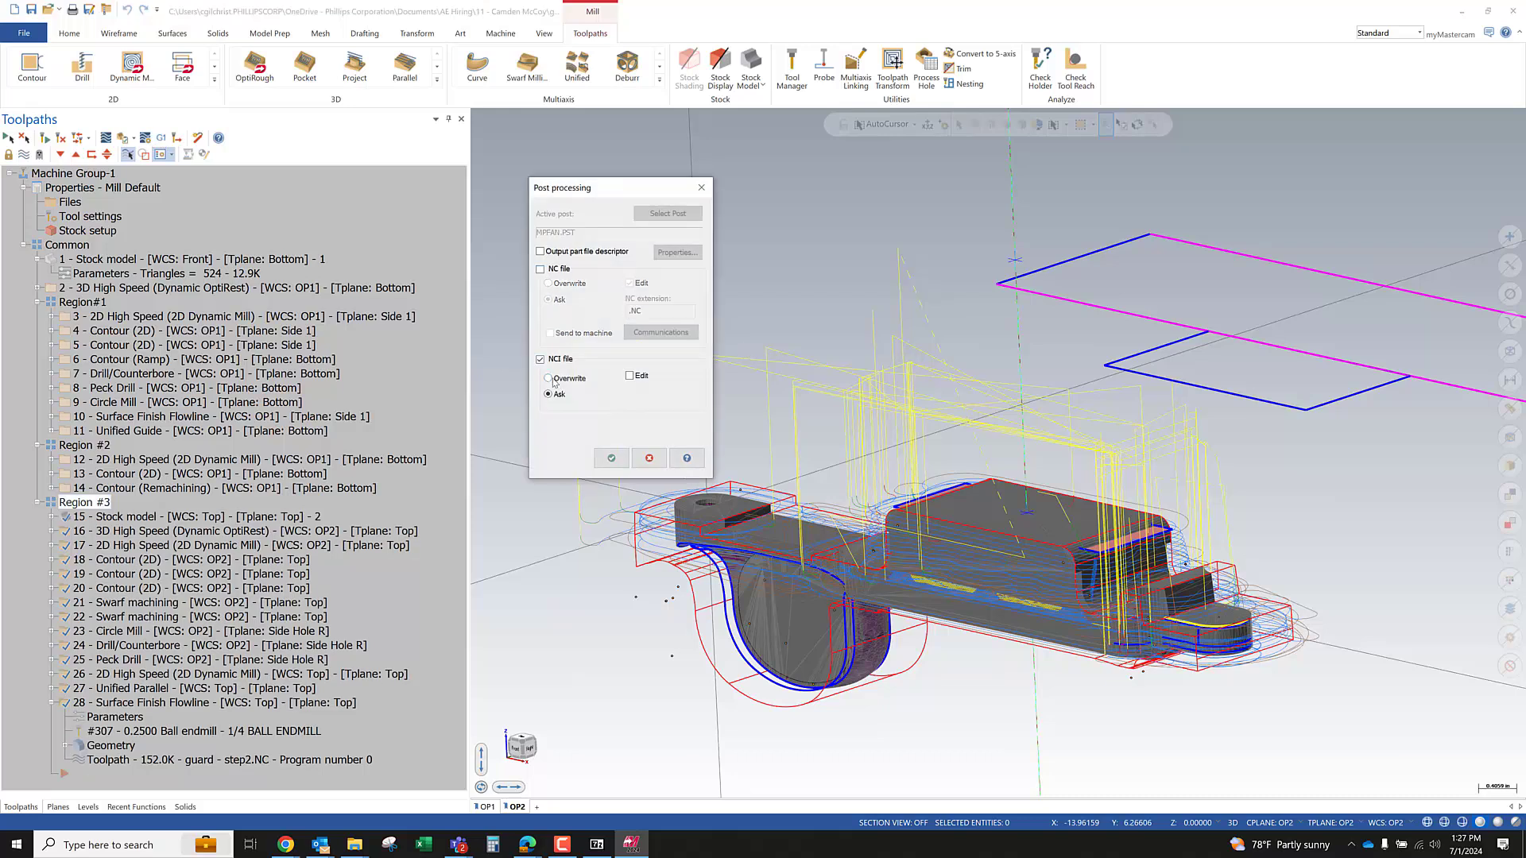
pyautogui.click(611, 459)
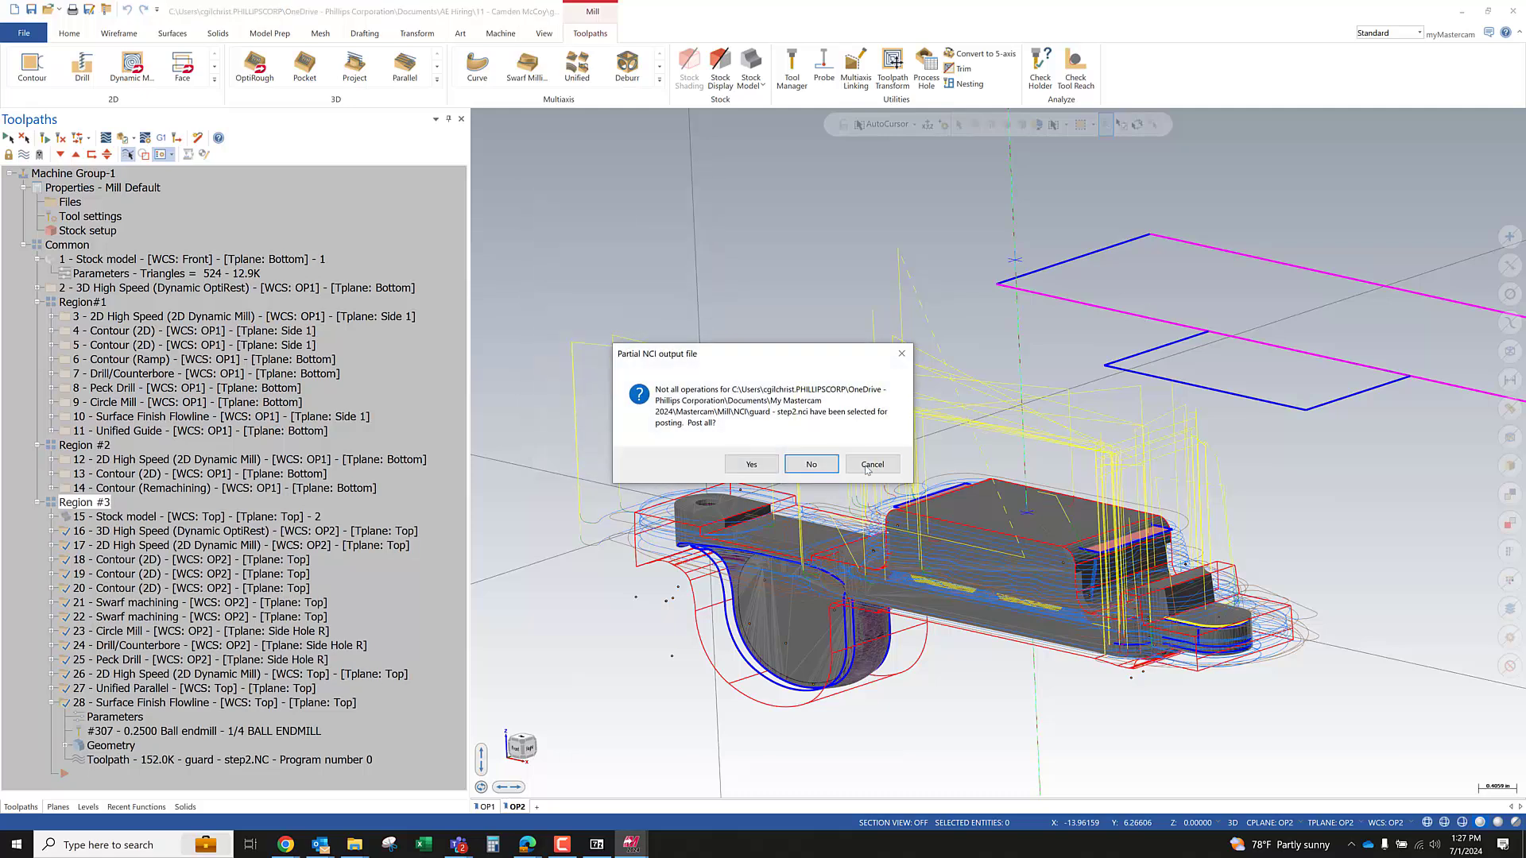
pyautogui.click(811, 464)
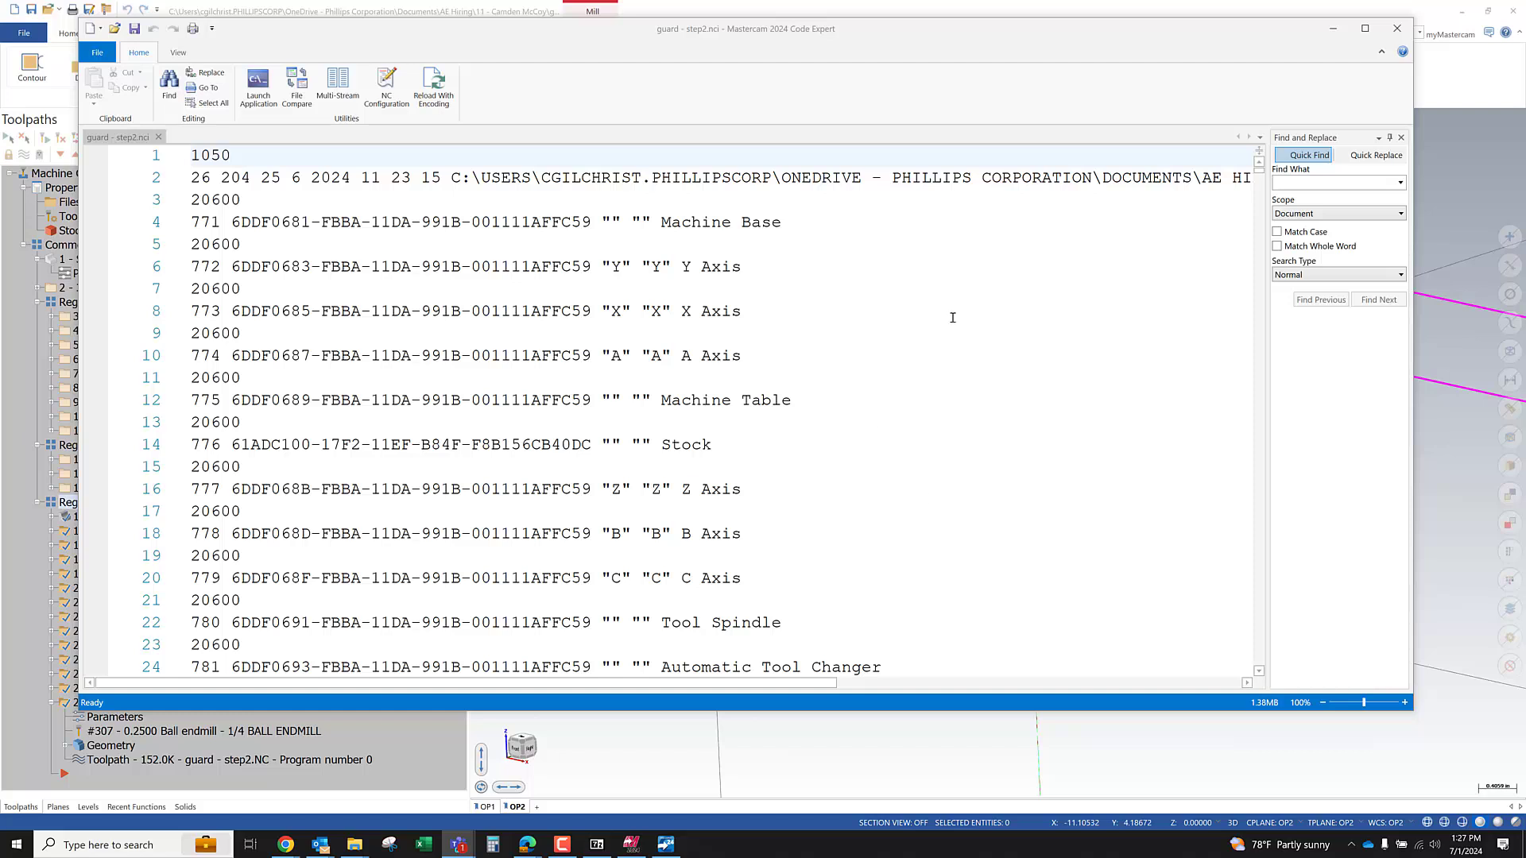
# Skim the opening lines of guard - step2.nci in Code Expert and move its window clear of the operations list
pyautogui.scroll(-20, 560, 489)
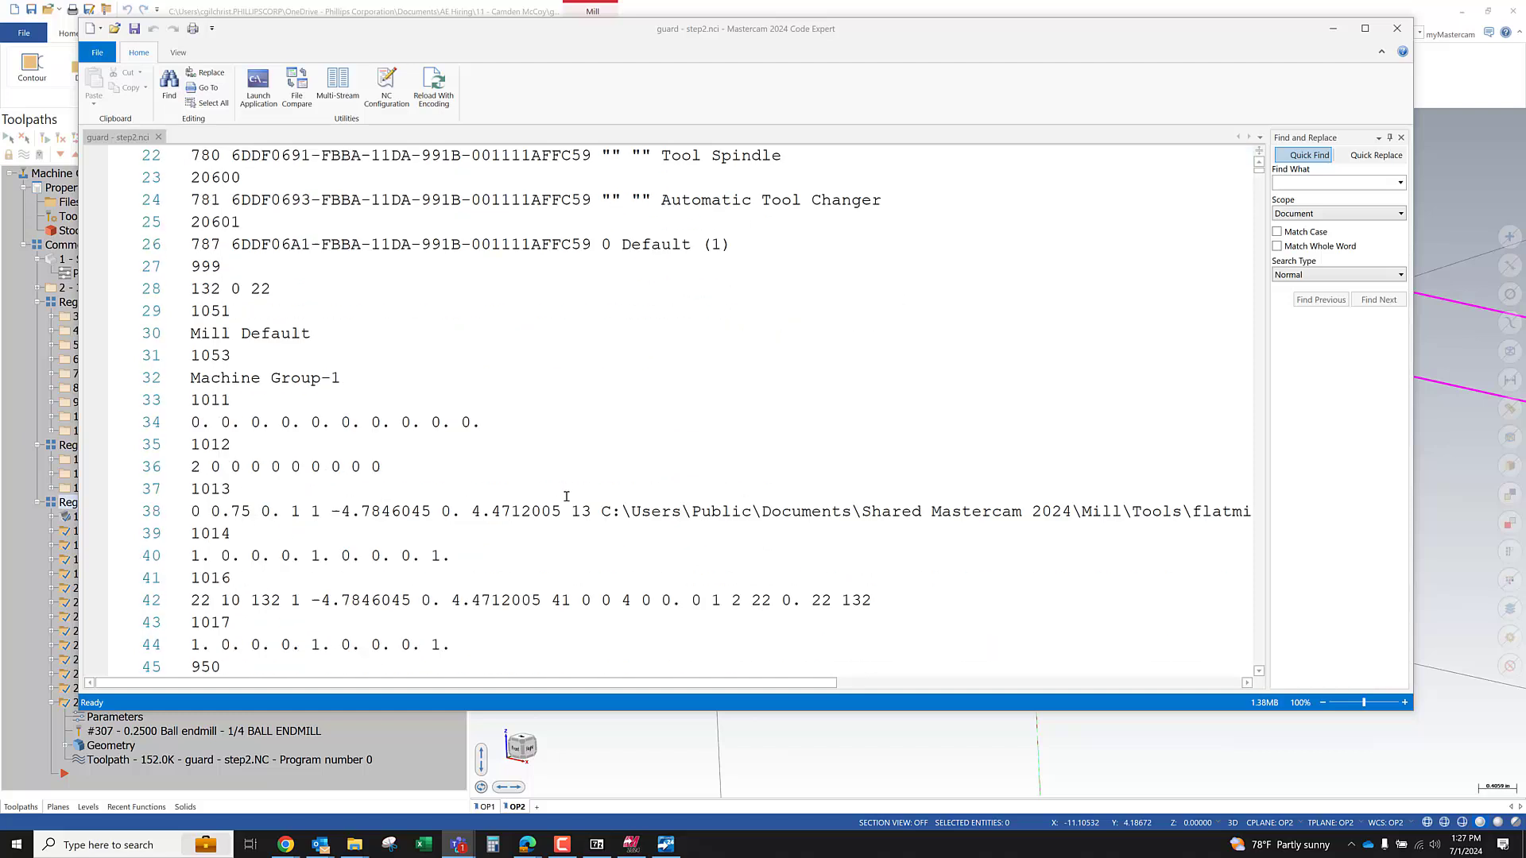
pyautogui.scroll(-5, 564, 493)
pyautogui.scroll(20, 562, 494)
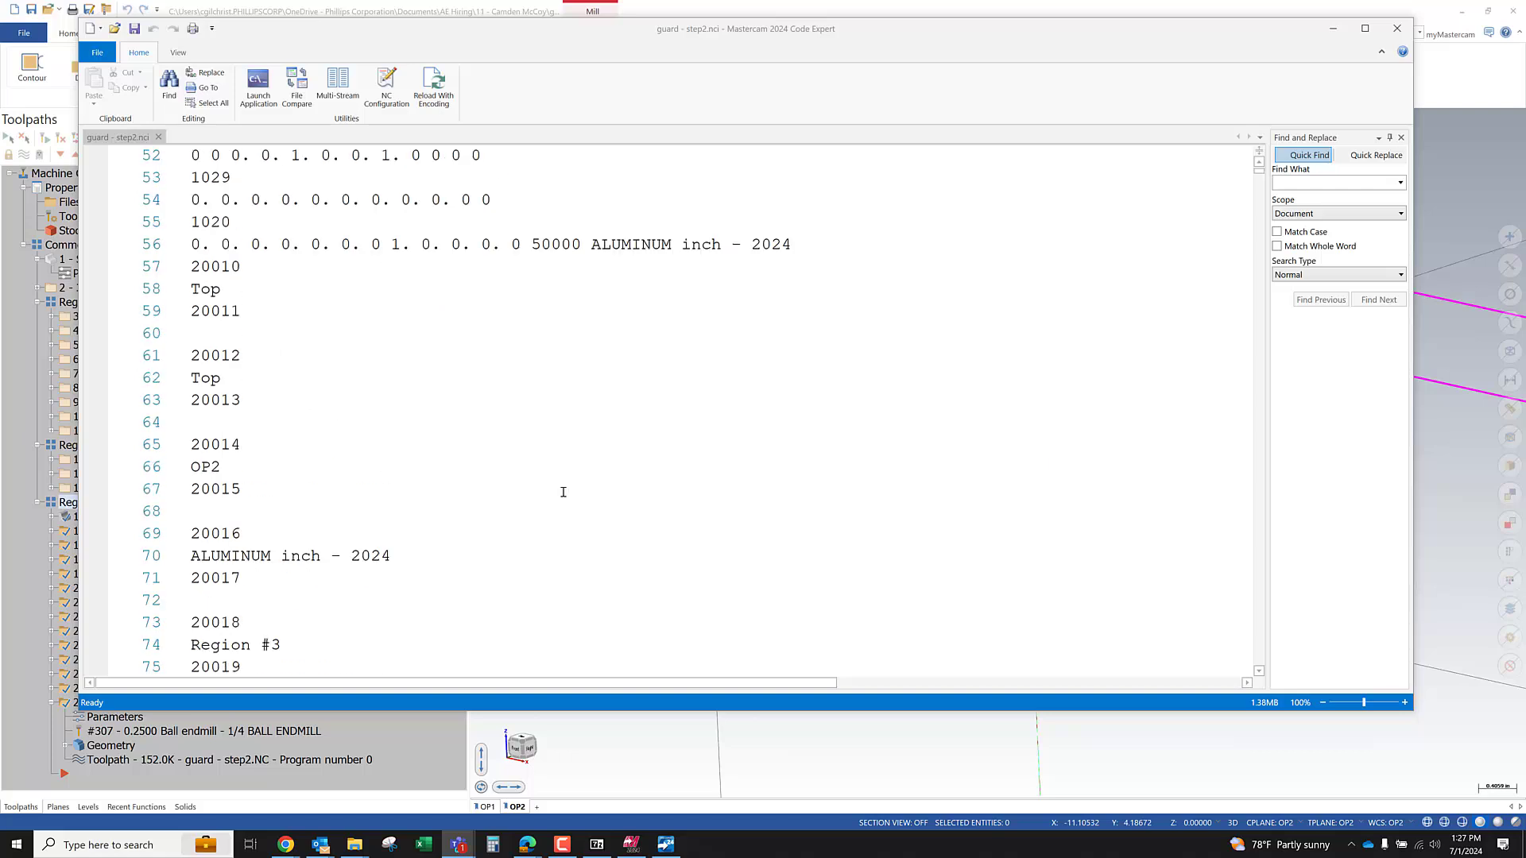
pyautogui.click(763, 299)
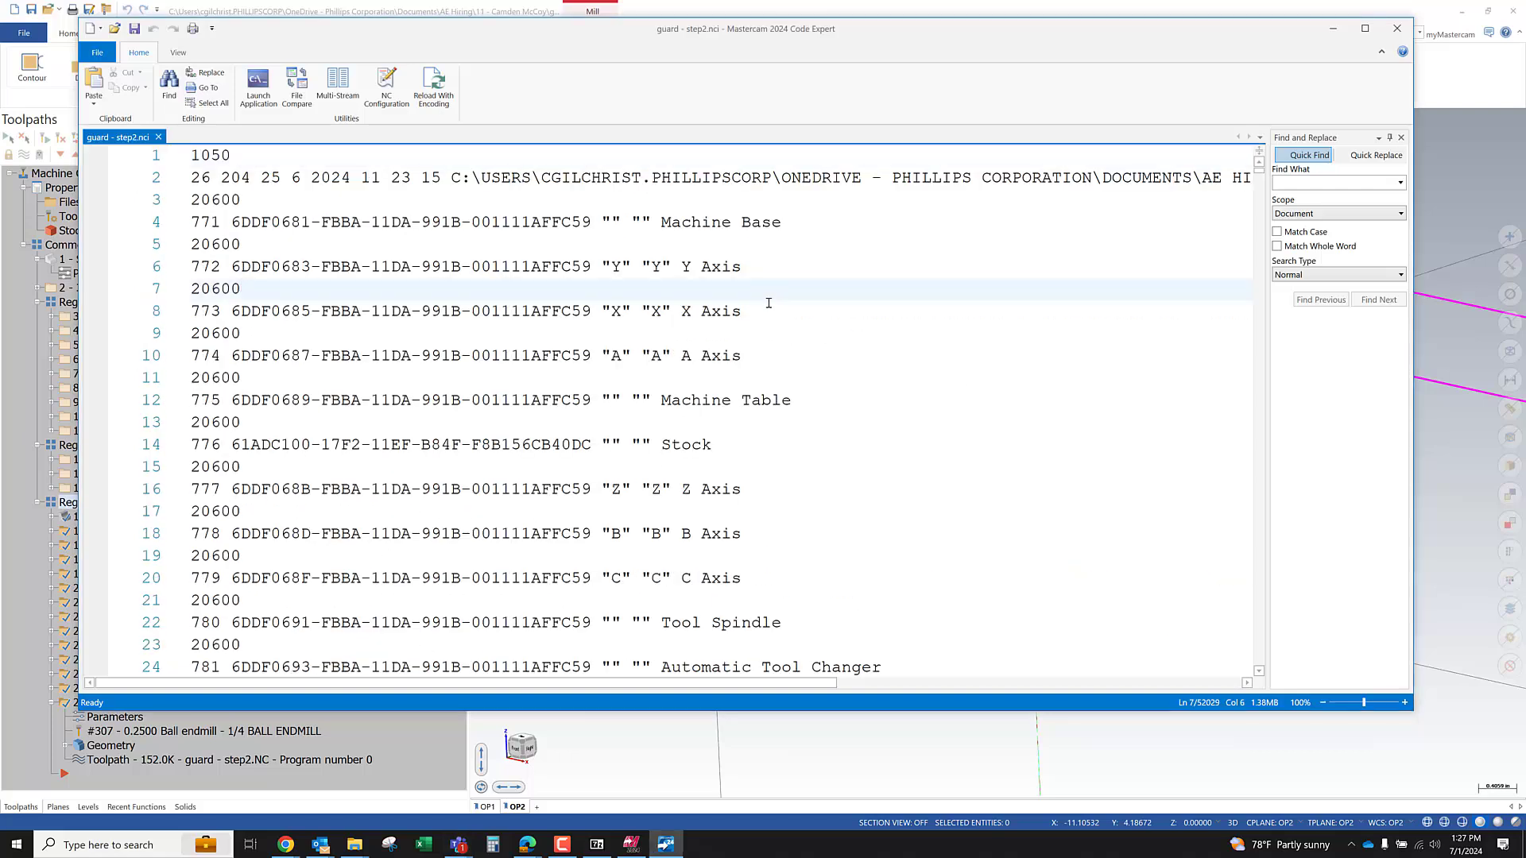
pyautogui.moveTo(614, 37); pyautogui.dragTo(833, 52)
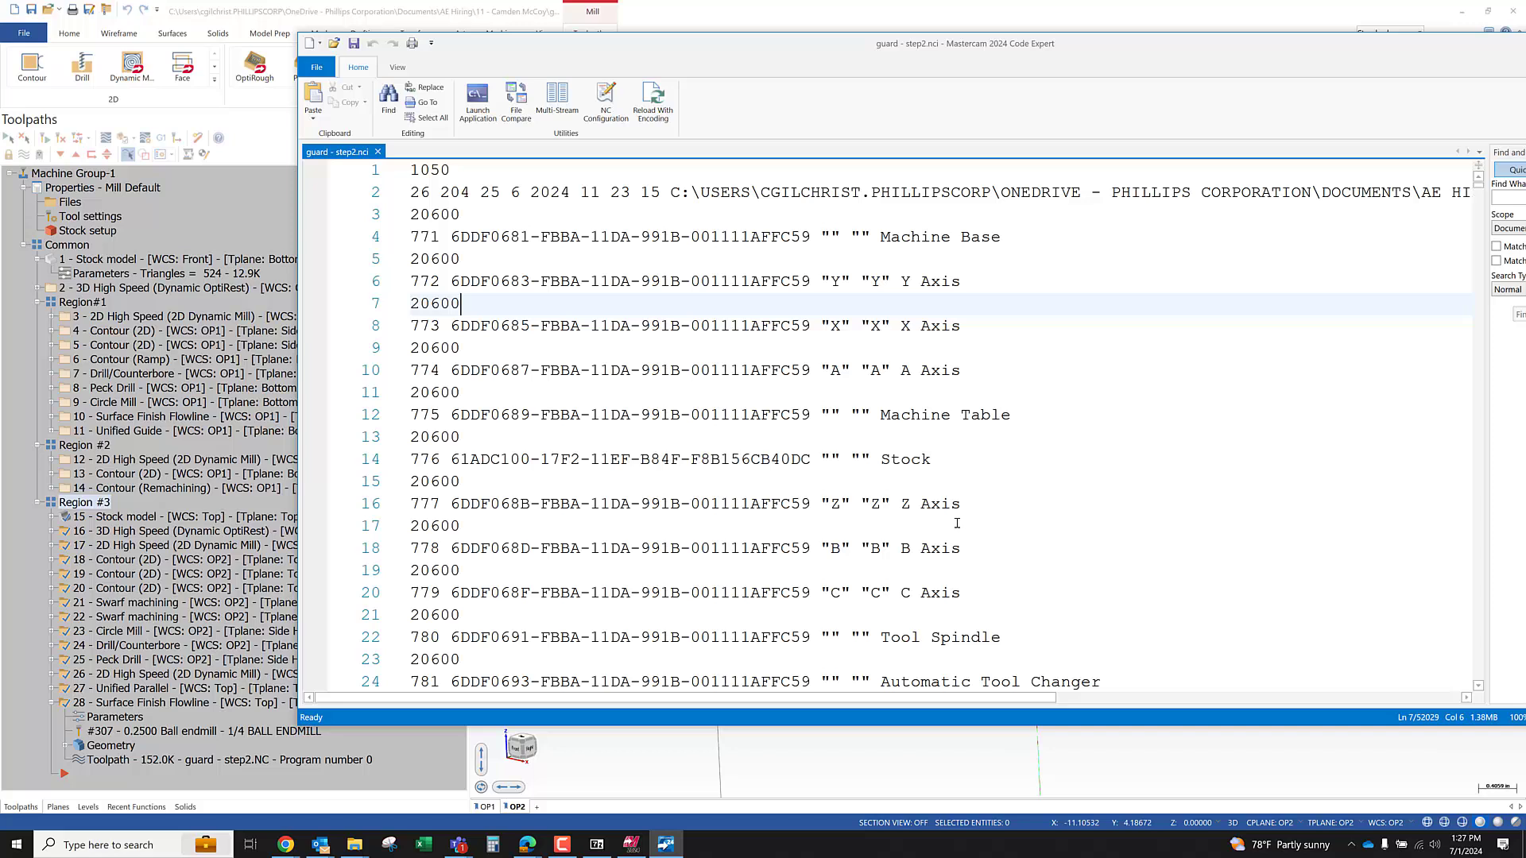
pyautogui.scroll(-9, 957, 523)
pyautogui.scroll(9, 914, 515)
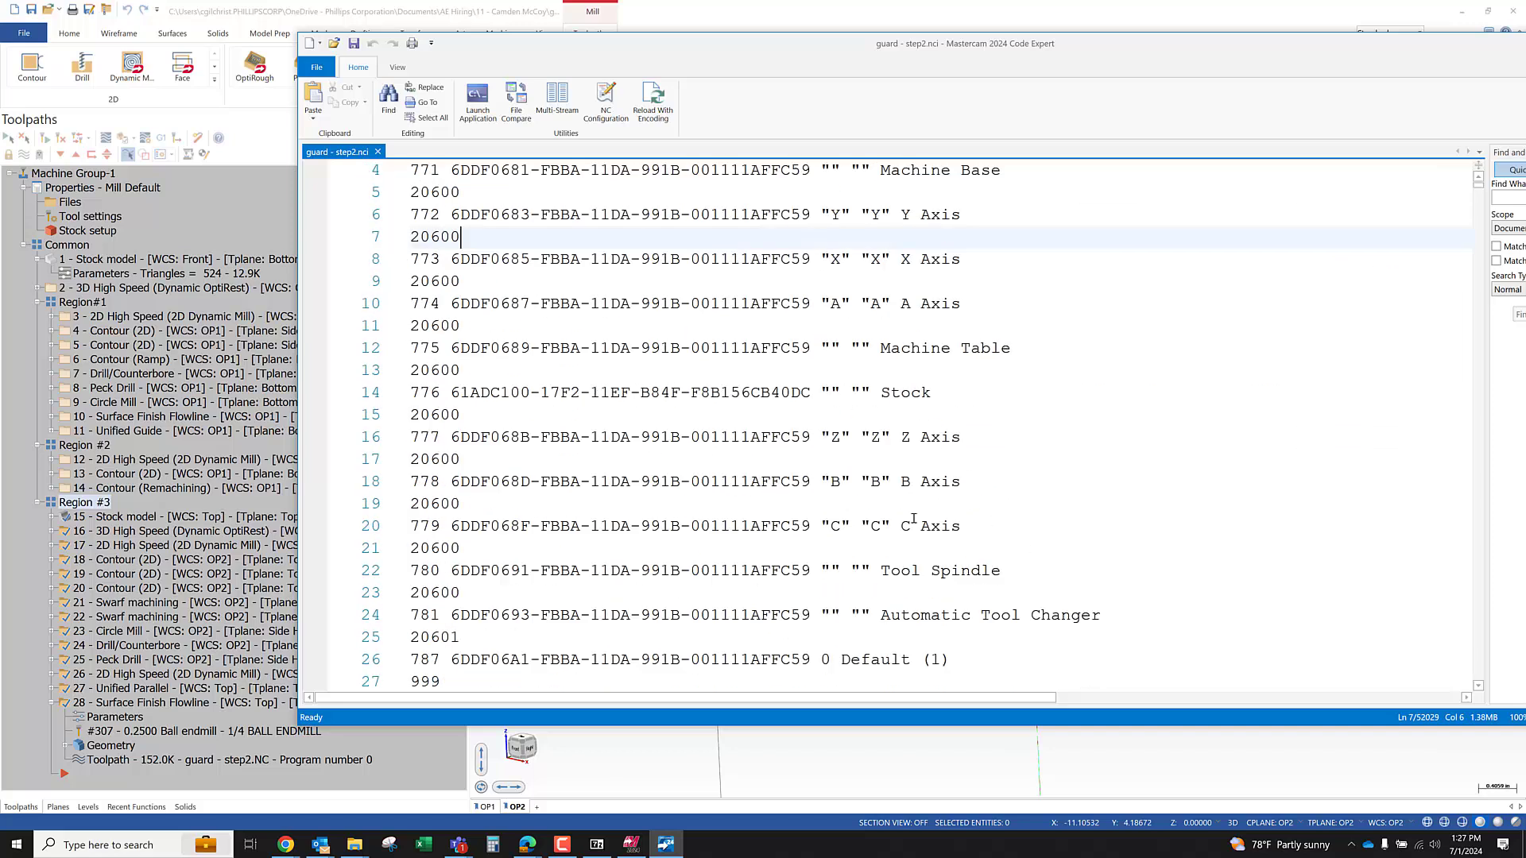
# Examine the 1050 code in line 1 of the NCI file together with its data in line 2
pyautogui.click(460, 326)
pyautogui.click(439, 193)
pyautogui.moveTo(411, 171); pyautogui.dragTo(408, 213)
pyautogui.click(511, 237)
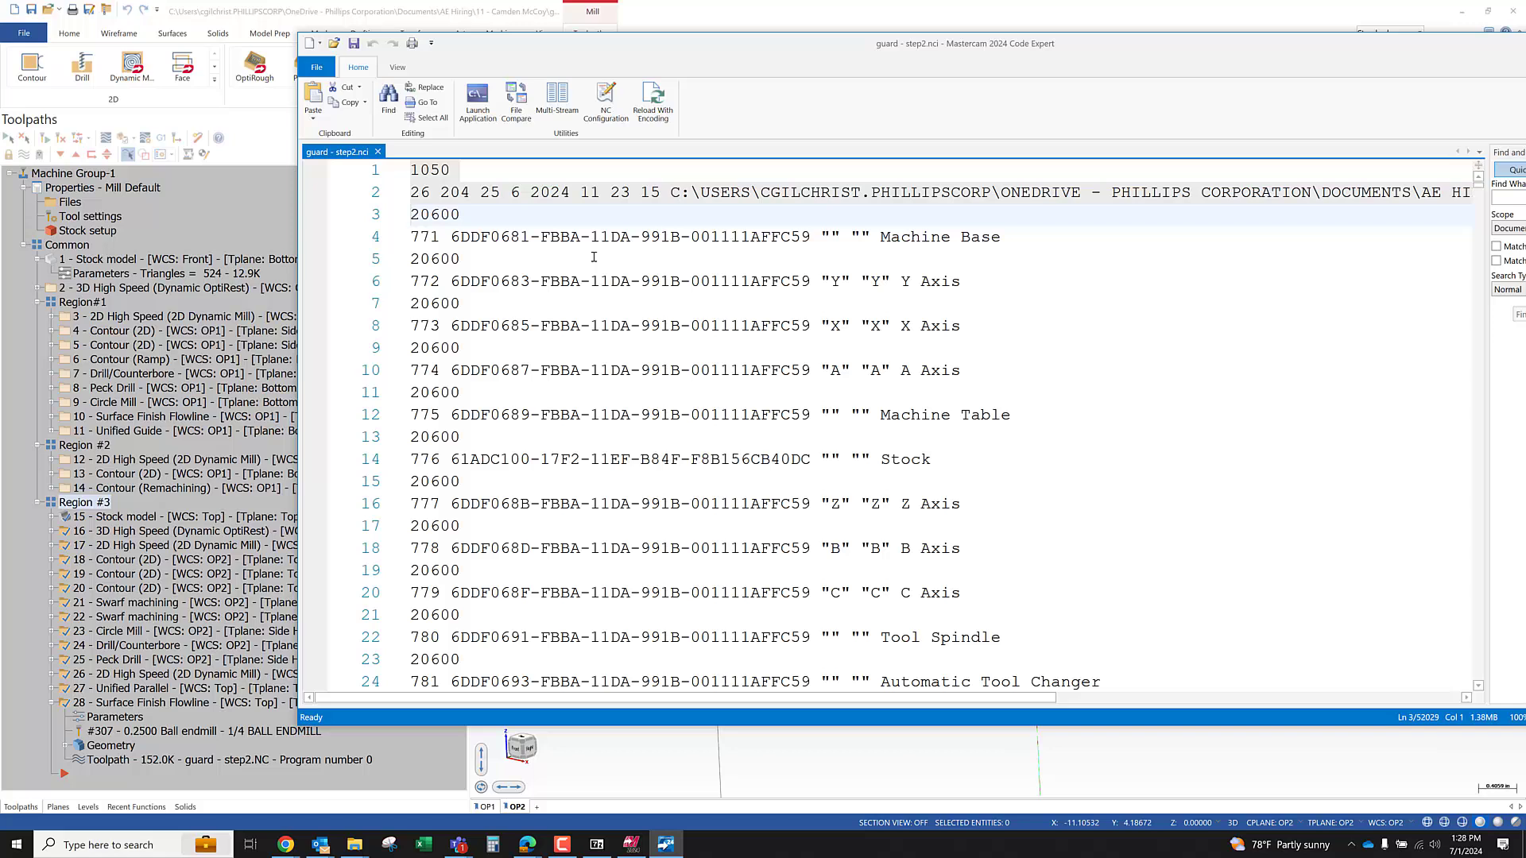
pyautogui.click(458, 237)
pyautogui.moveTo(453, 171); pyautogui.dragTo(409, 173)
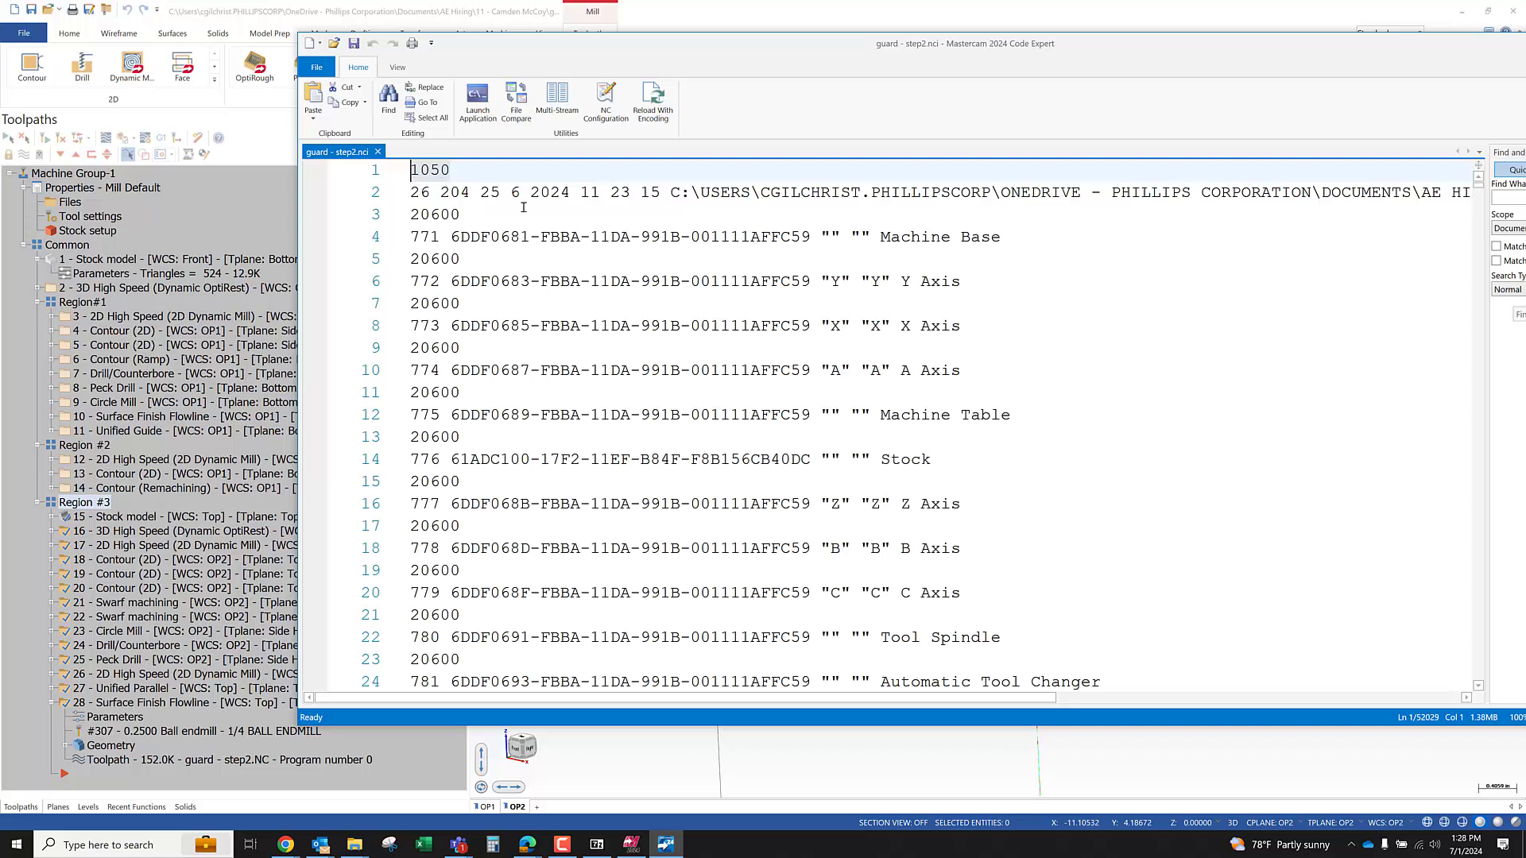
pyautogui.click(412, 193)
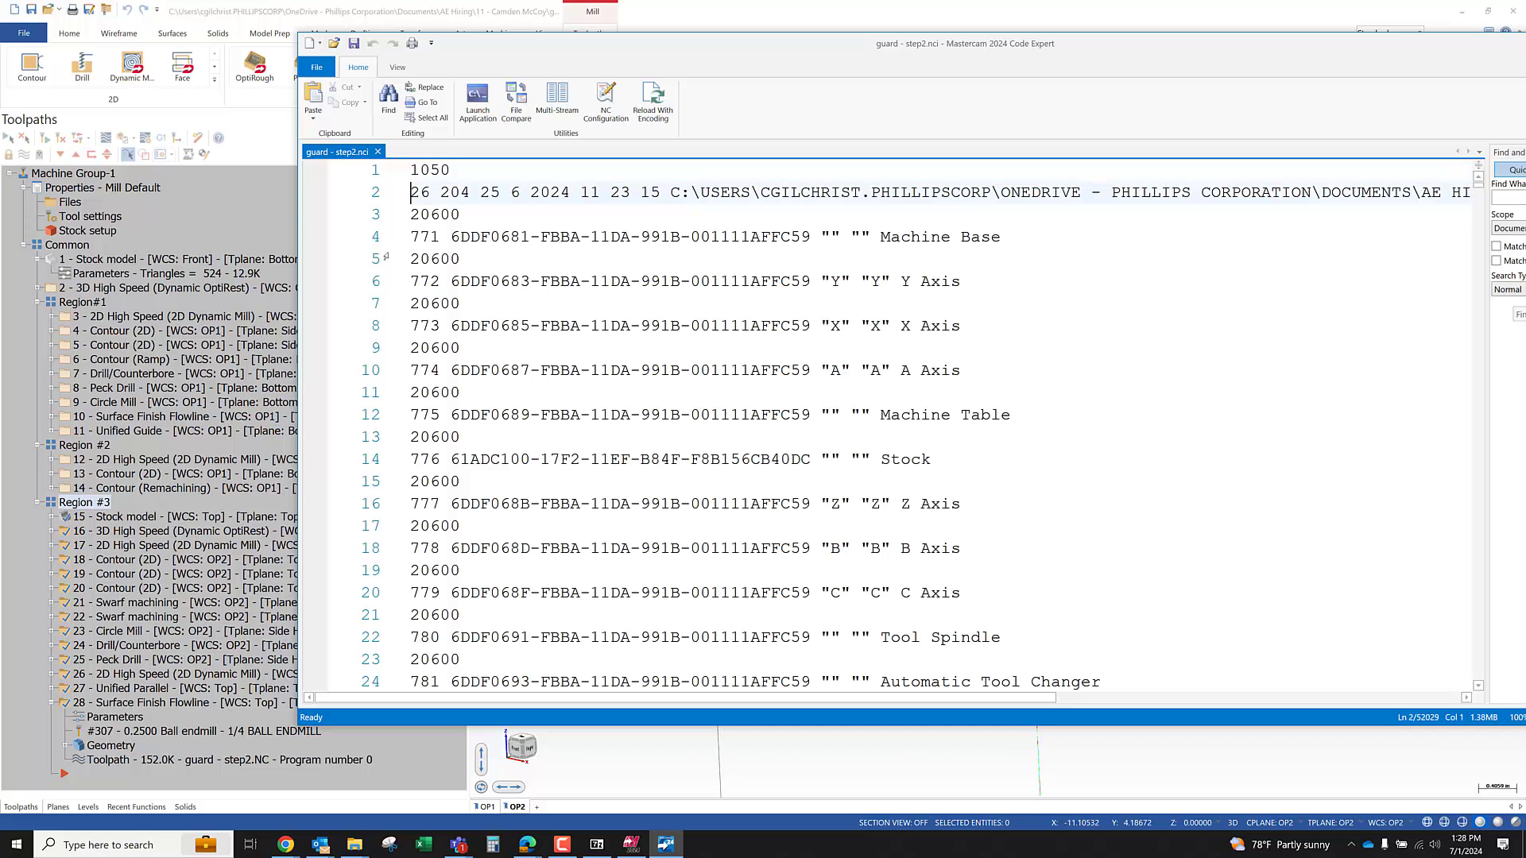
pyautogui.moveTo(411, 193); pyautogui.dragTo(699, 193)
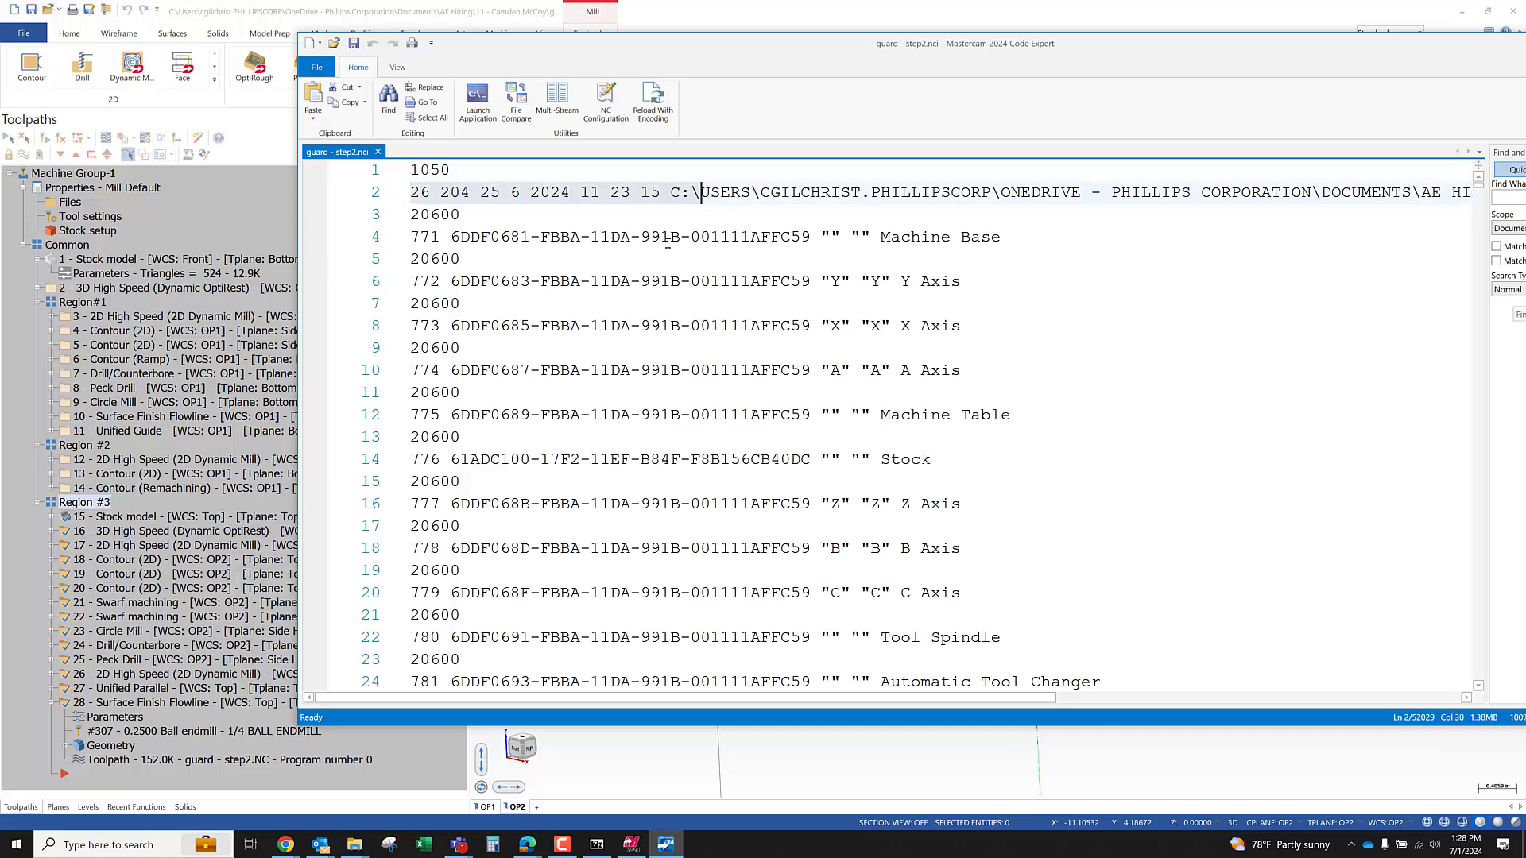
# Examine the individual values of line 2 in the NCI file, from the version number through the date to the file path
pyautogui.click(479, 195)
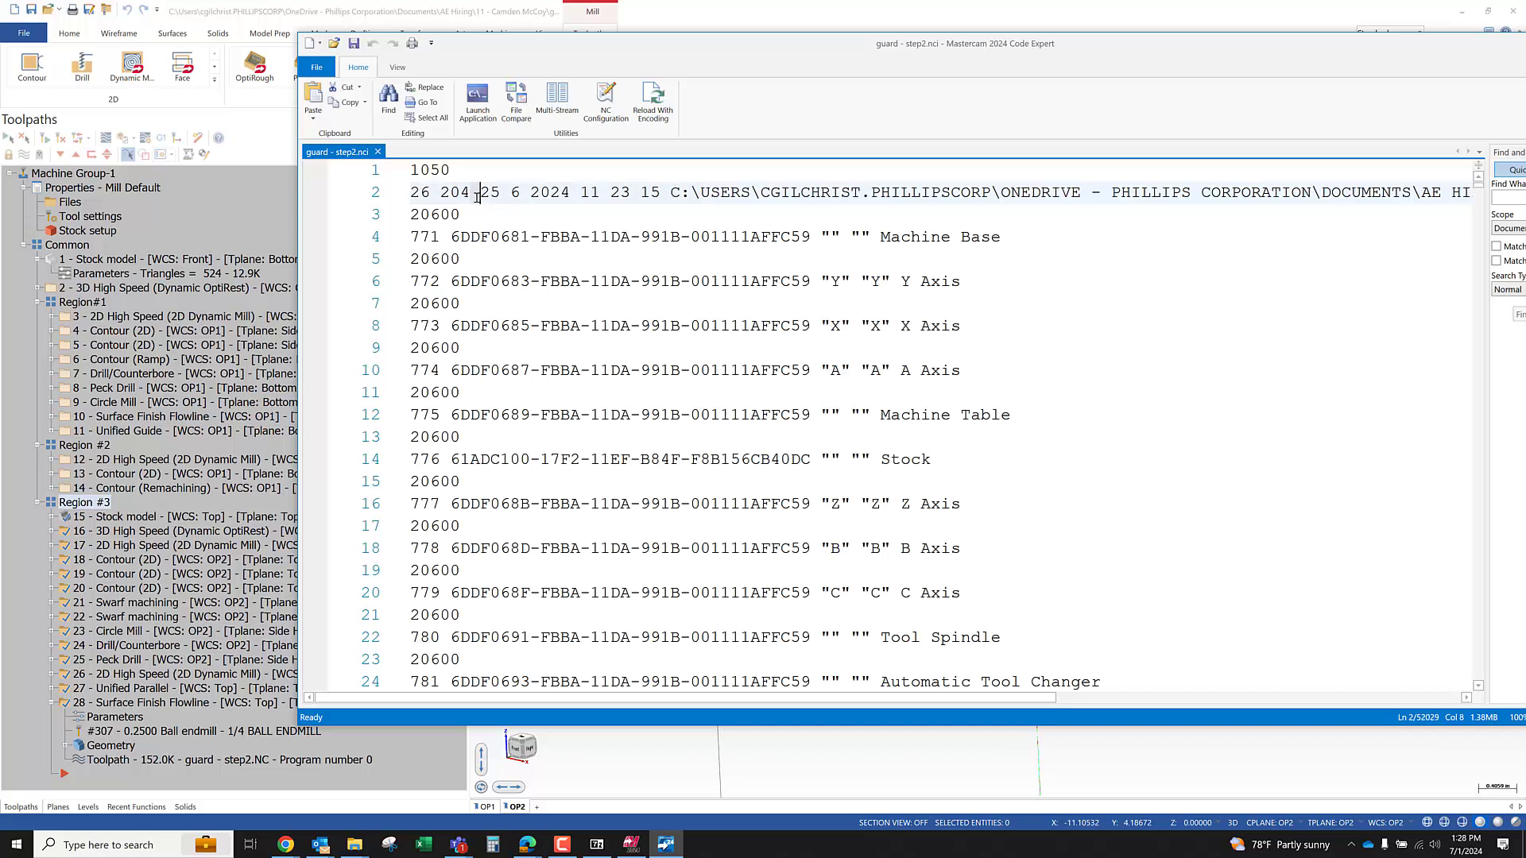
pyautogui.scroll(-1, 459, 237)
pyautogui.scroll(1, 458, 237)
pyautogui.click(455, 203)
pyautogui.click(423, 190)
pyautogui.click(451, 193)
pyautogui.click(501, 192)
pyautogui.hotkey('ctrl', 'Right')
pyautogui.hotkey('ctrl', 'Right')
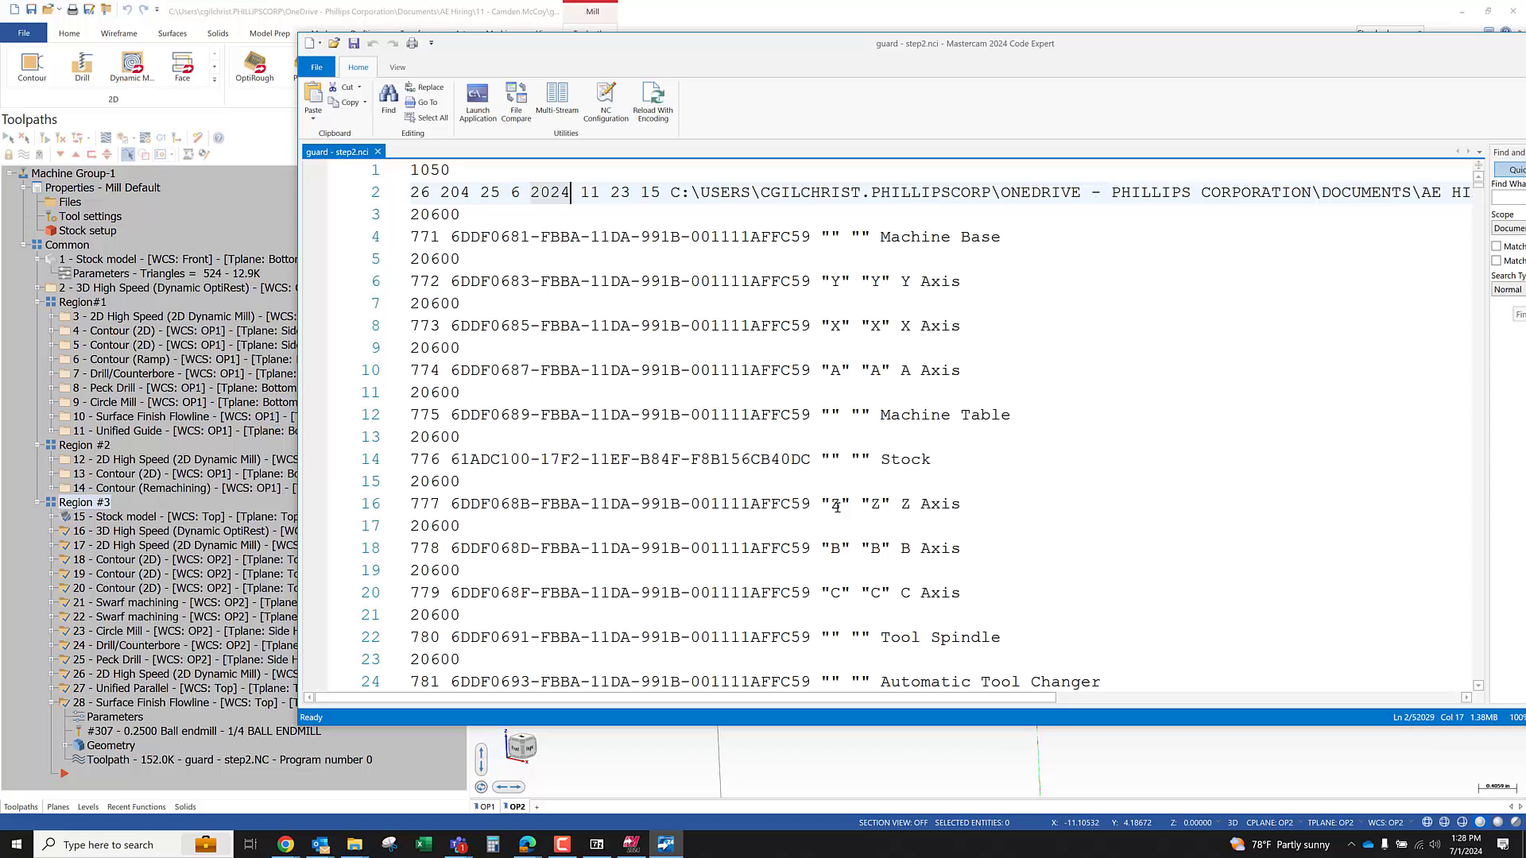
pyautogui.press('Up')
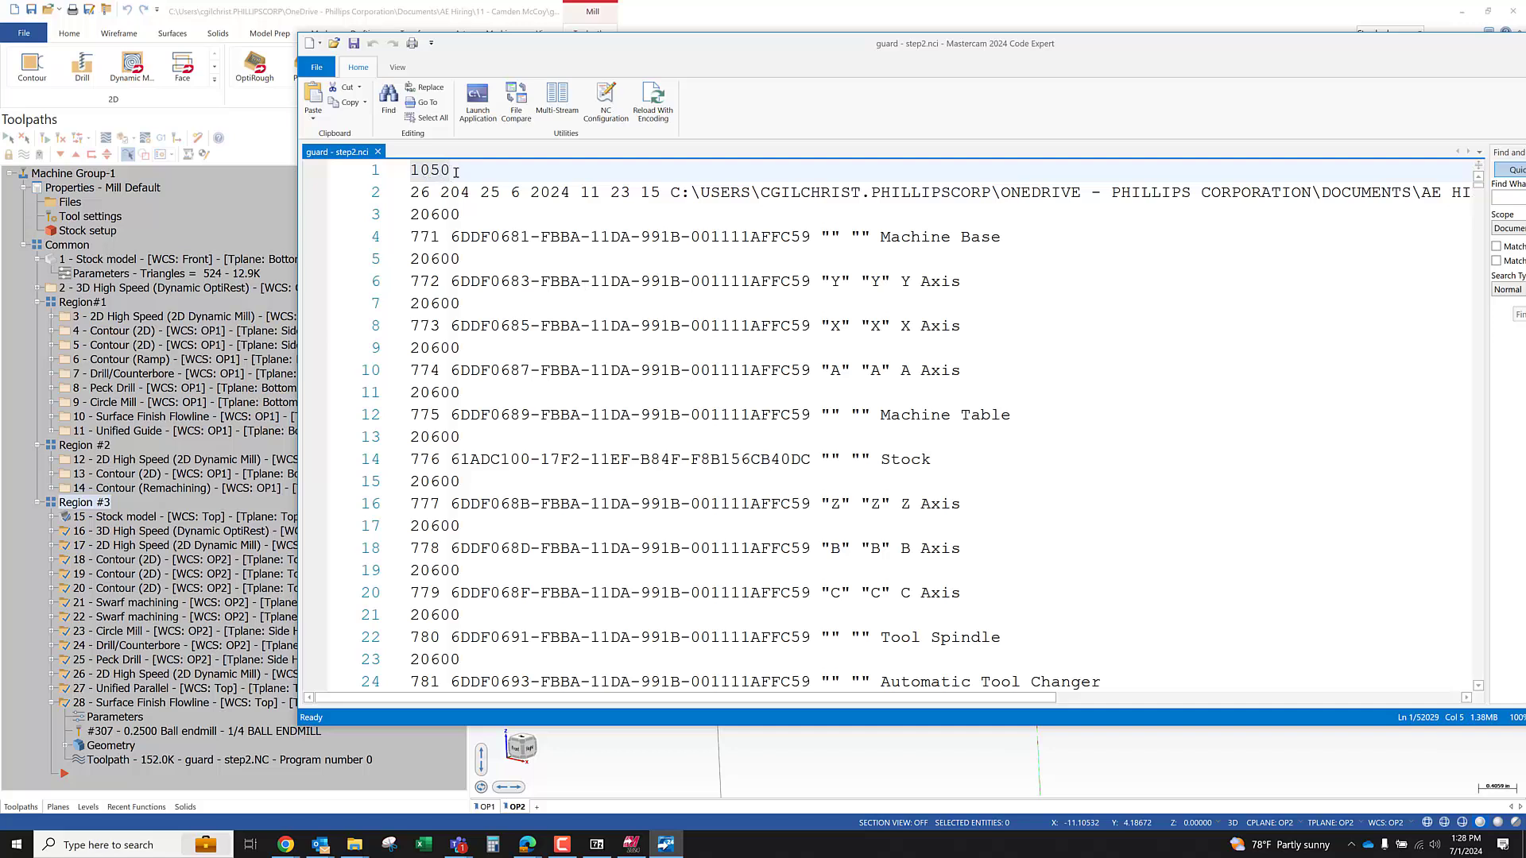
pyautogui.moveTo(410, 193); pyautogui.dragTo(1218, 193)
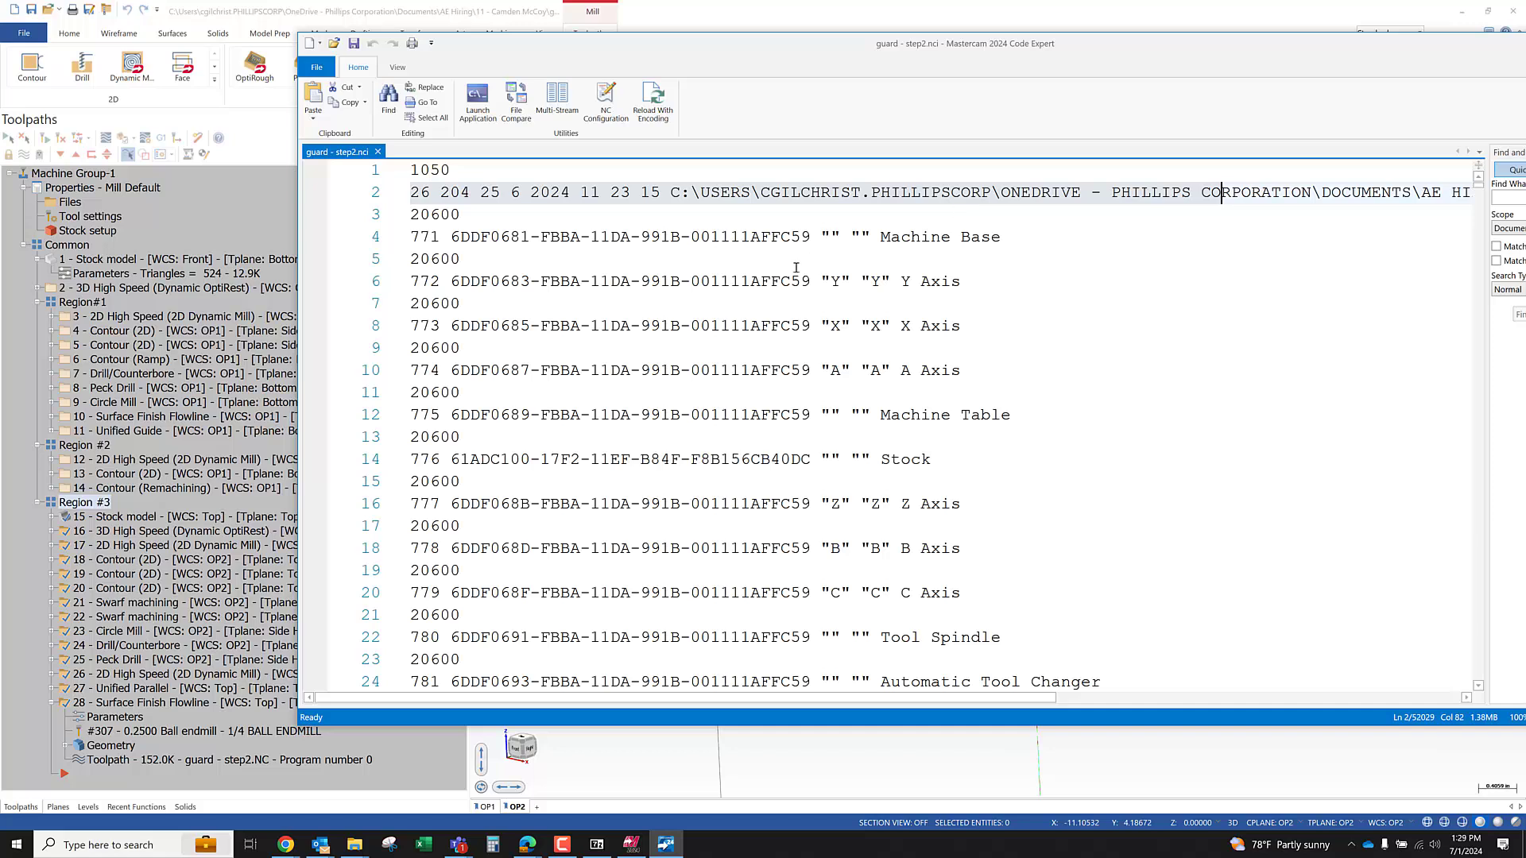
# Examine the 20600 machine component entries of the NCI file, from Machine Base to Automatic Tool Changer
pyautogui.moveTo(414, 213); pyautogui.dragTo(461, 170)
pyautogui.scroll(4, 614, 402)
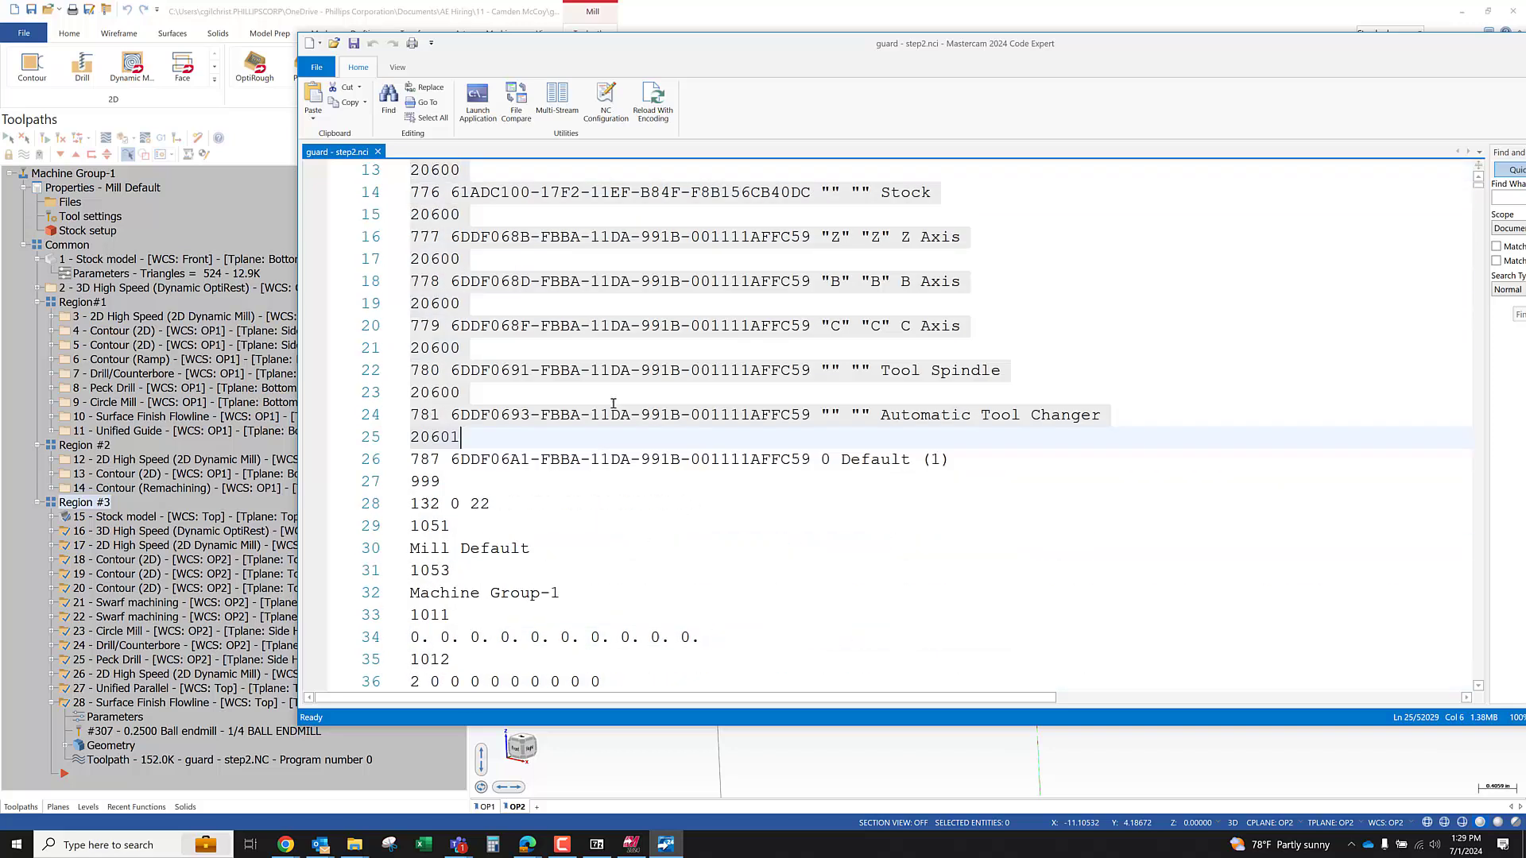
pyautogui.scroll(1, 614, 403)
pyautogui.moveTo(1113, 482); pyautogui.dragTo(346, 247)
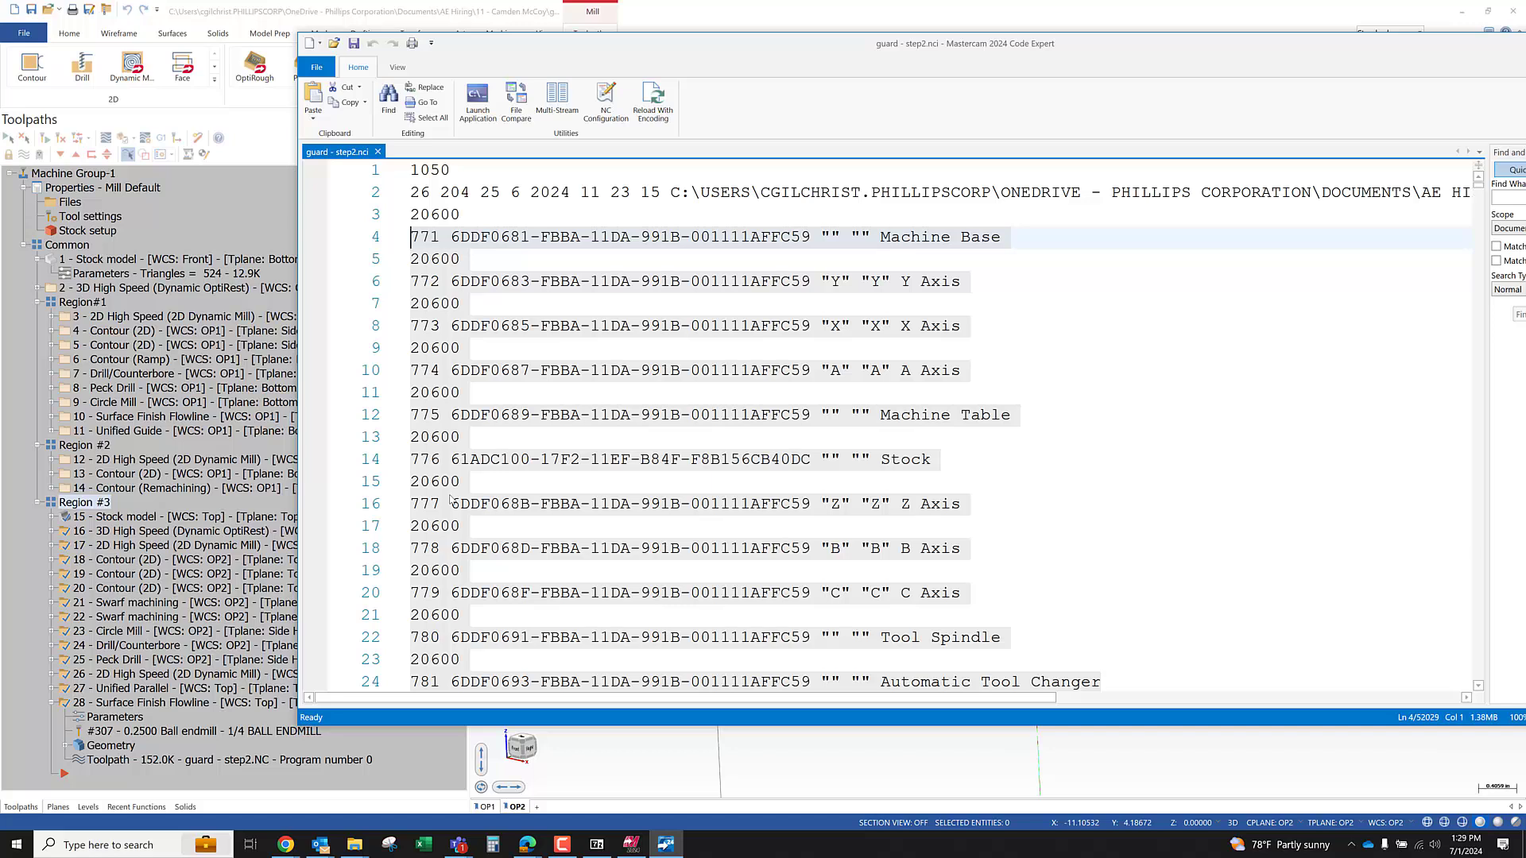
pyautogui.scroll(-1, 451, 499)
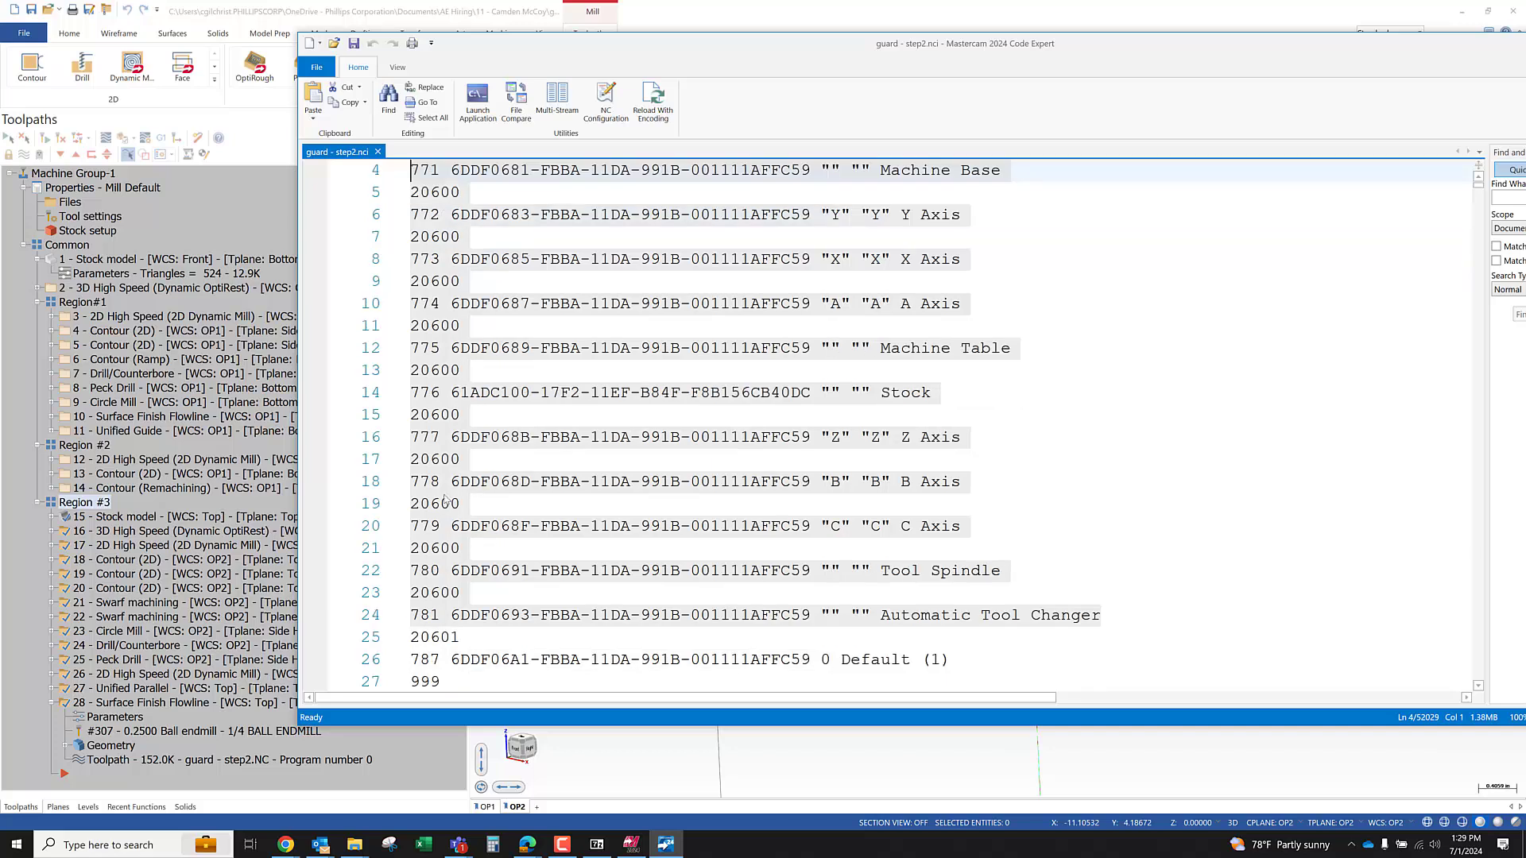
pyautogui.scroll(1, 326, 479)
# Highlight the first line pairs of the NCI file and examine how code and data lines alternate down to line 37
pyautogui.click(322, 185)
pyautogui.press('Up')
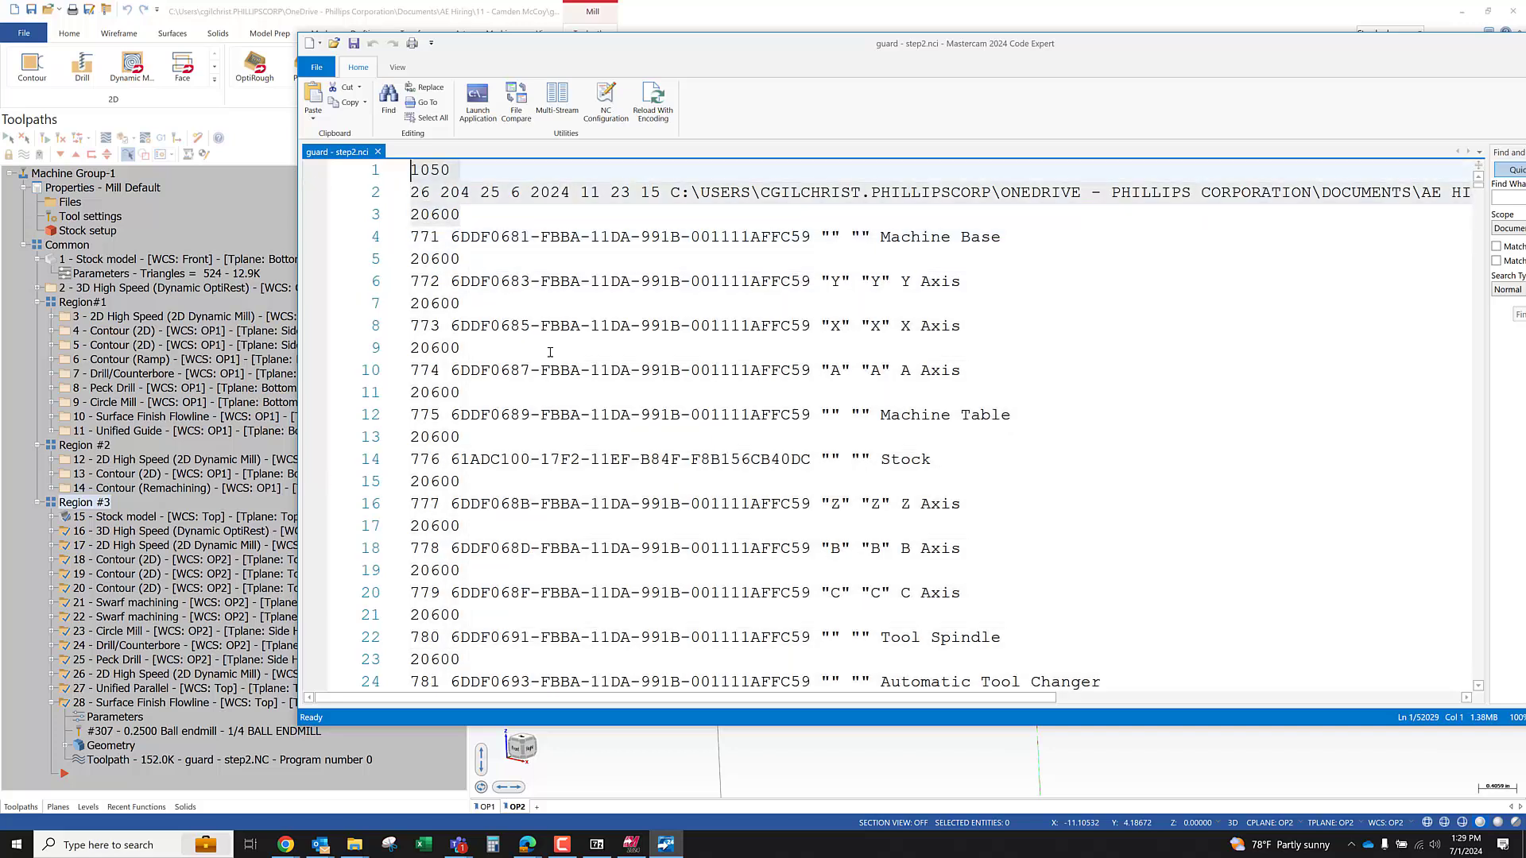
pyautogui.click(465, 259)
pyautogui.moveTo(1006, 242); pyautogui.dragTo(397, 171)
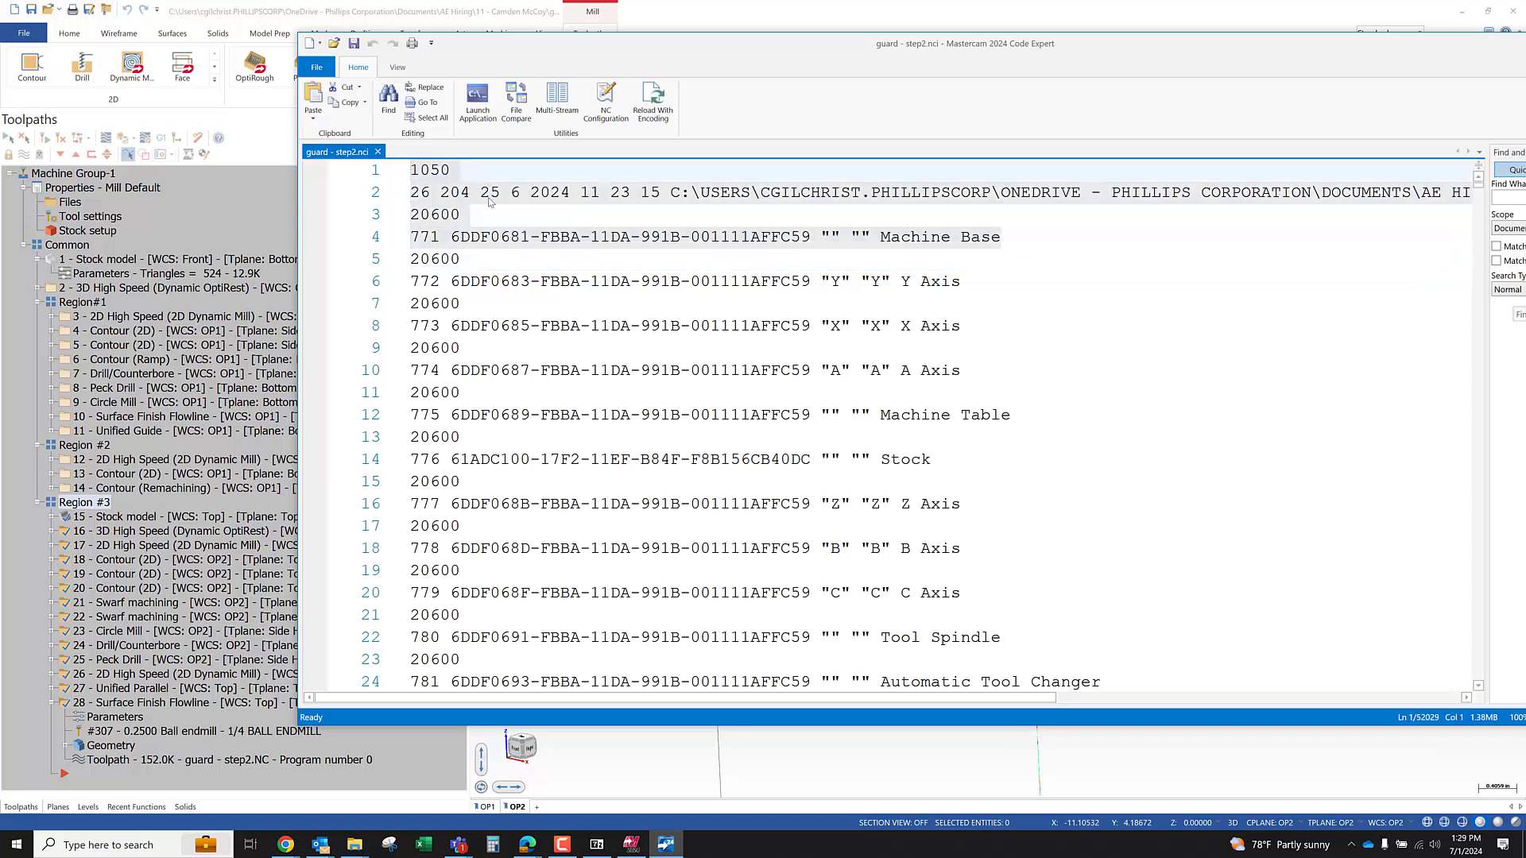
pyautogui.click(480, 282)
pyautogui.moveTo(403, 215); pyautogui.dragTo(517, 612)
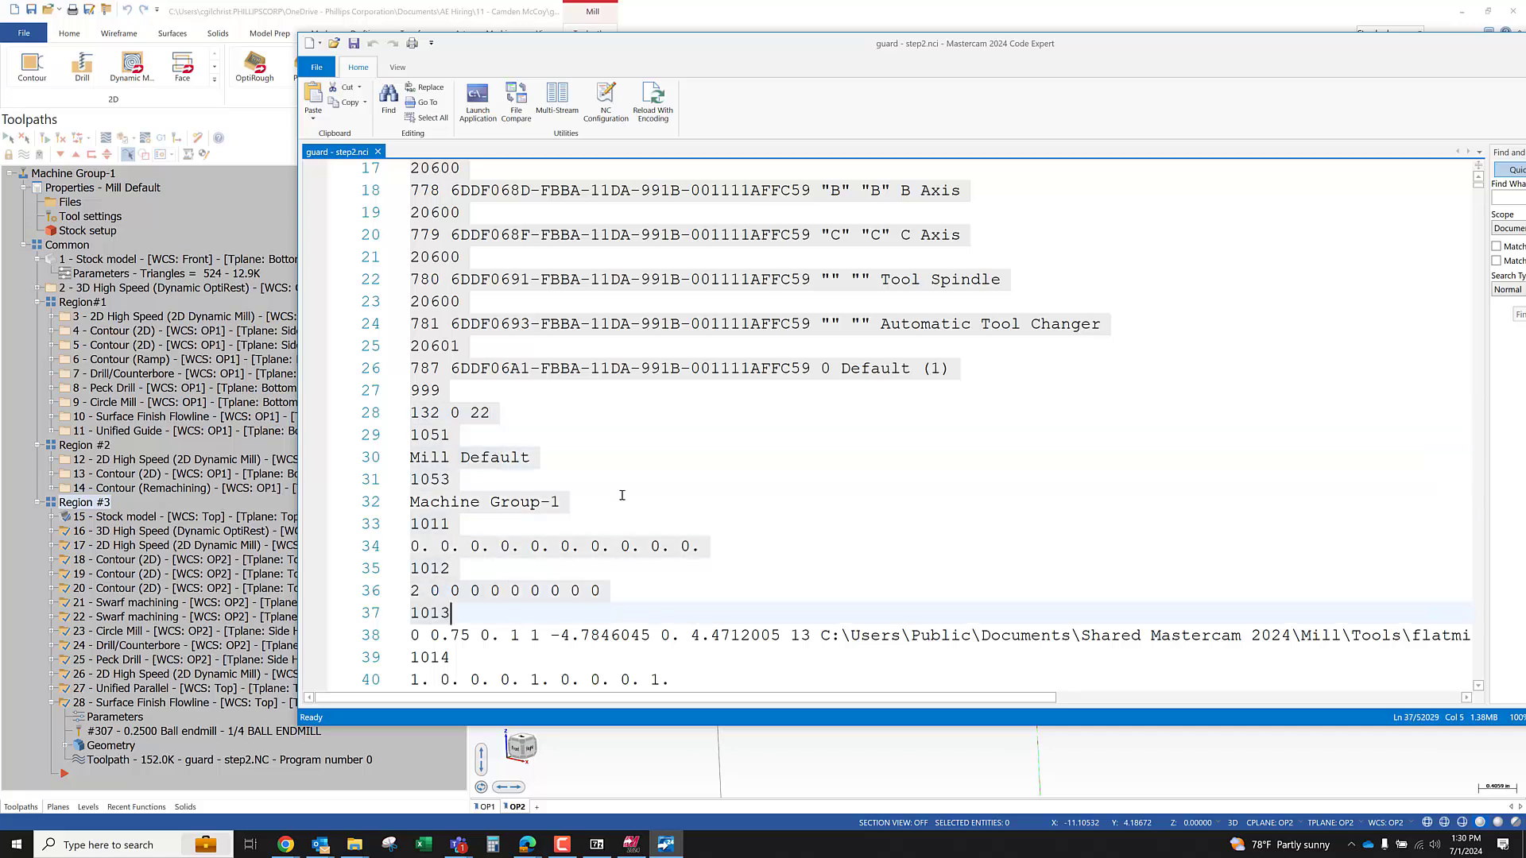
pyautogui.click(620, 496)
# Examine the code and data pairs of the NCI file from 1051 Mill Default down to code 20012 on line 61
pyautogui.scroll(-3, 556, 435)
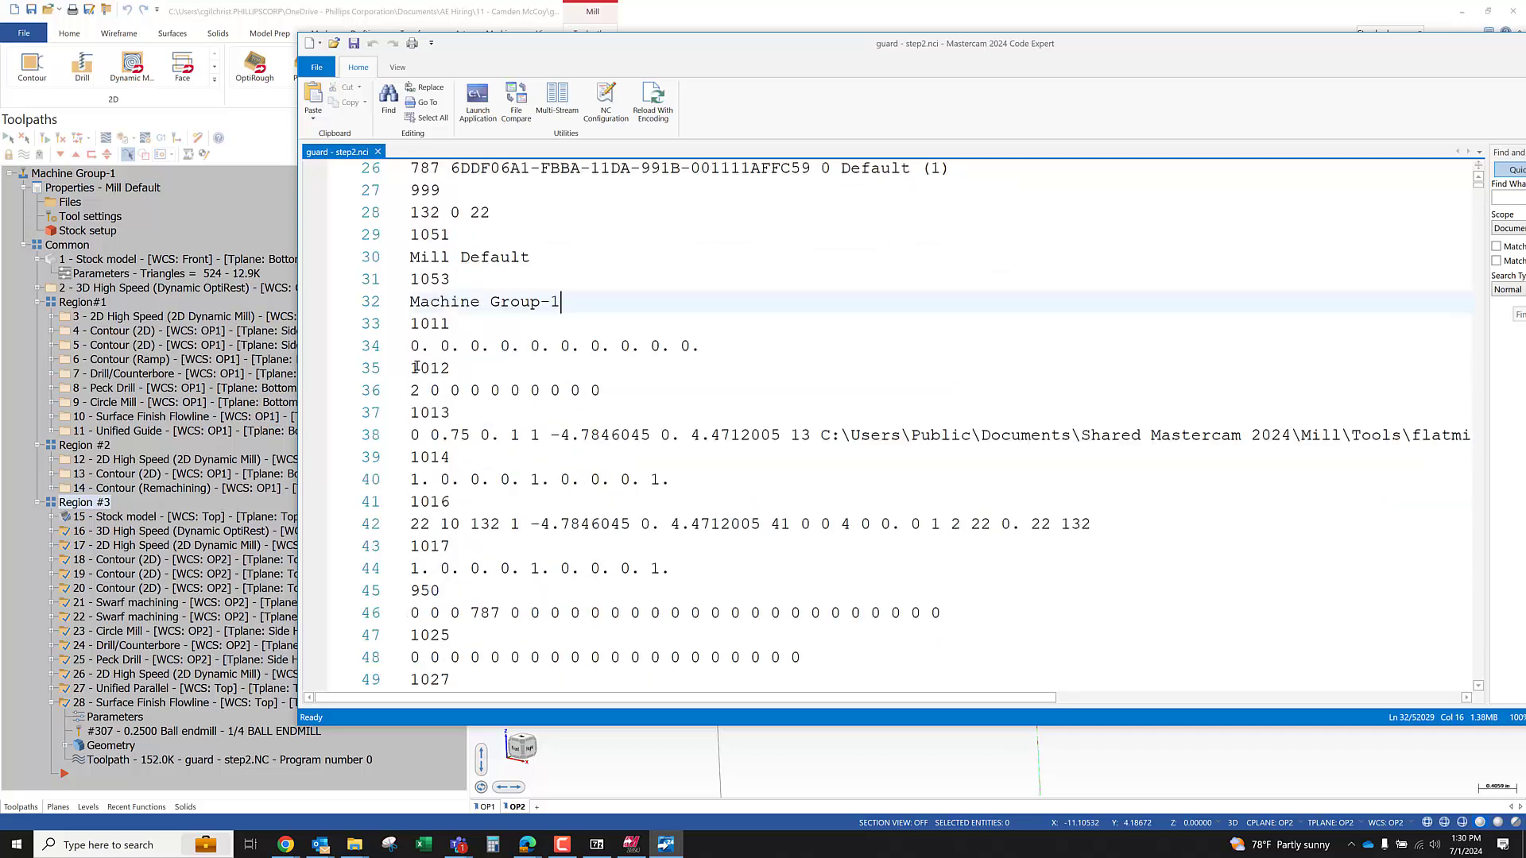
pyautogui.doubleClick(442, 323)
pyautogui.click(440, 368)
pyautogui.click(421, 413)
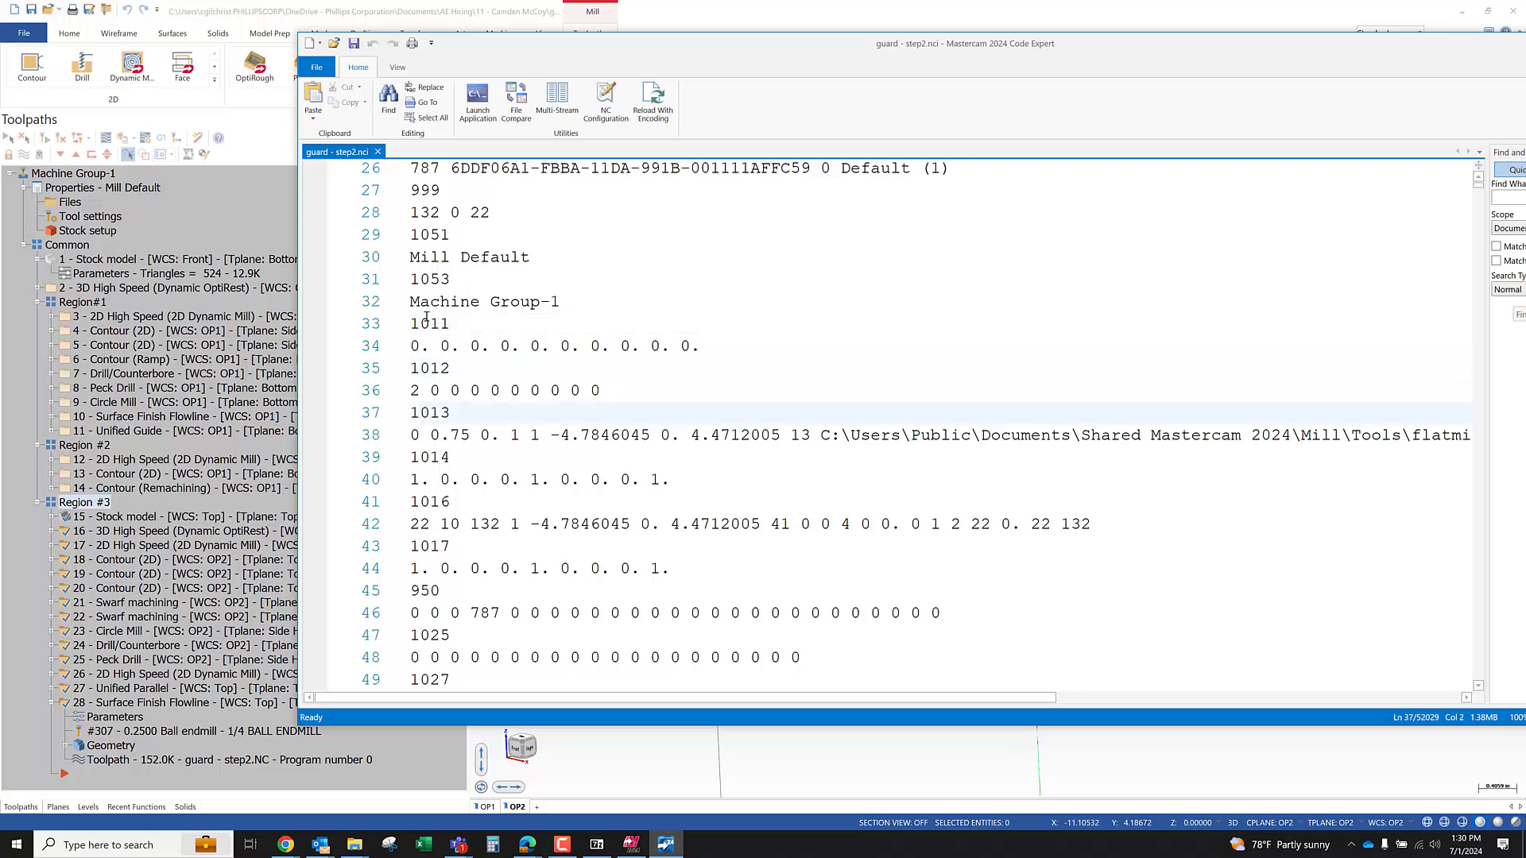
pyautogui.moveTo(411, 258); pyautogui.dragTo(834, 660)
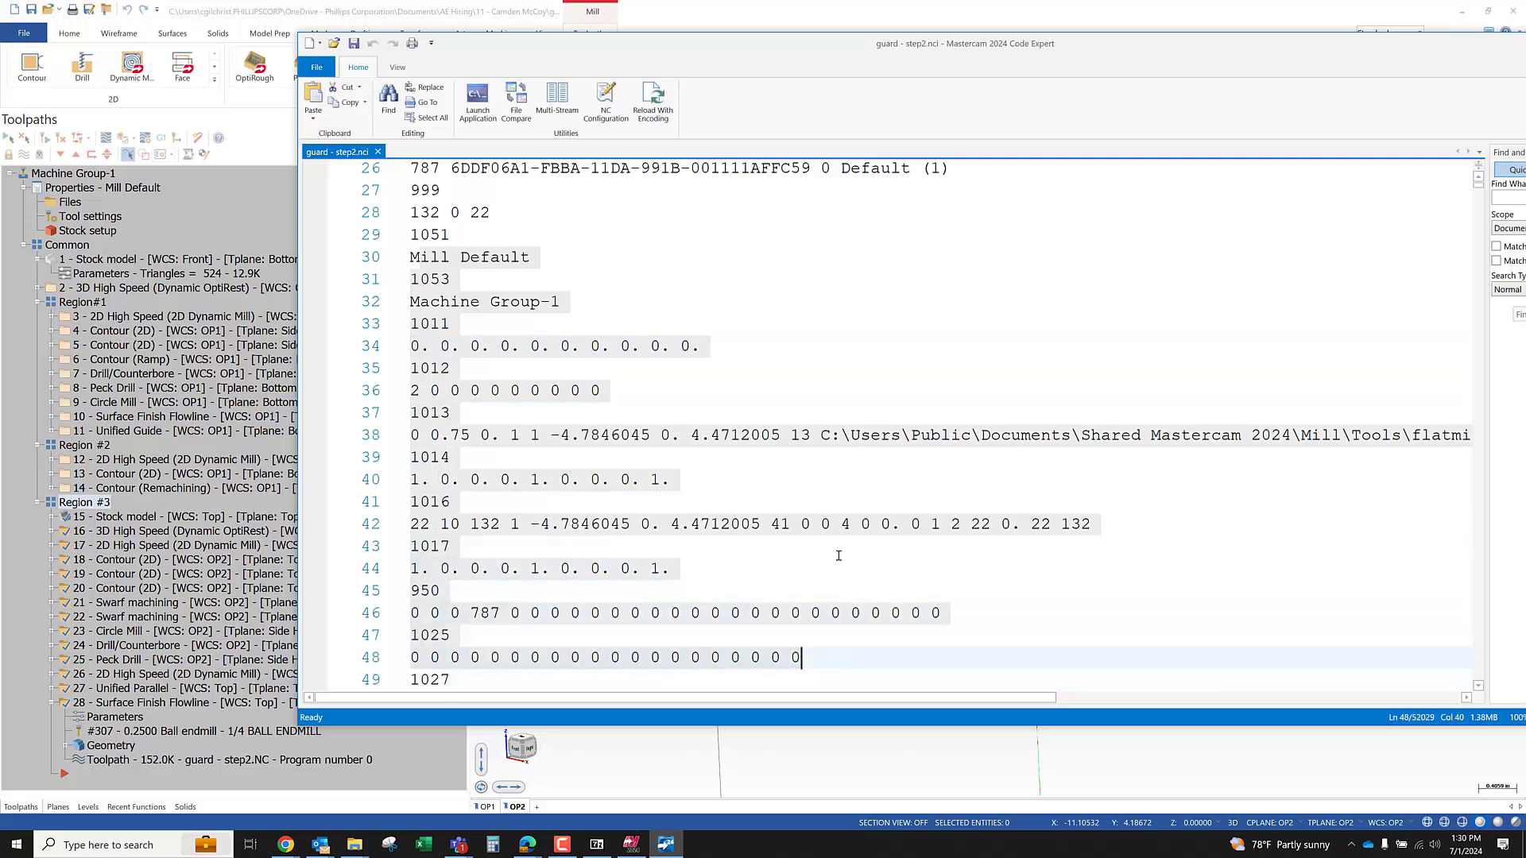
pyautogui.scroll(-1, 666, 511)
pyautogui.scroll(-3, 666, 511)
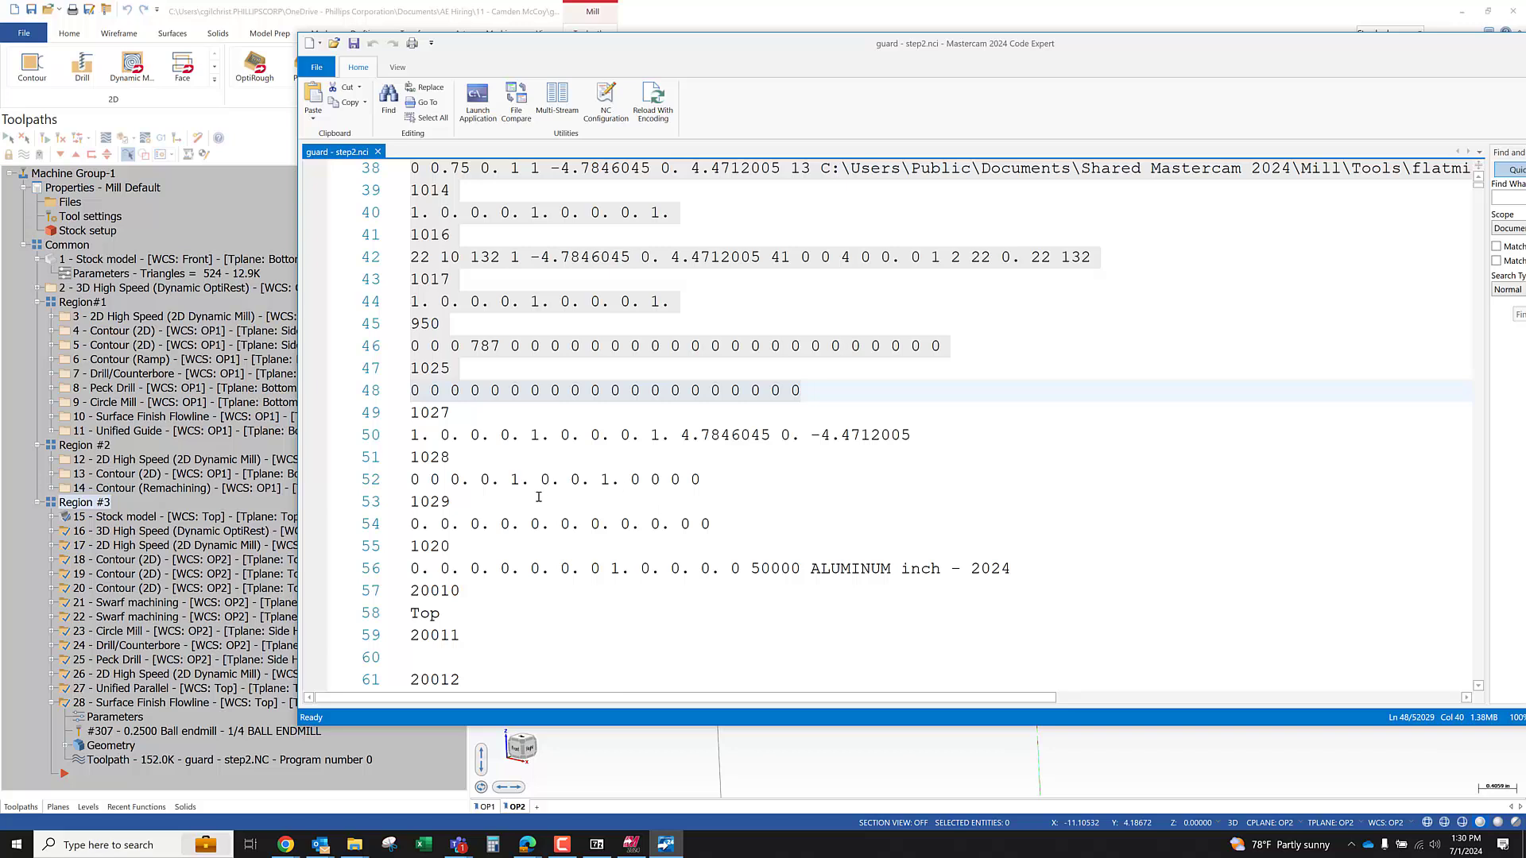
pyautogui.moveTo(414, 255); pyautogui.dragTo(551, 675)
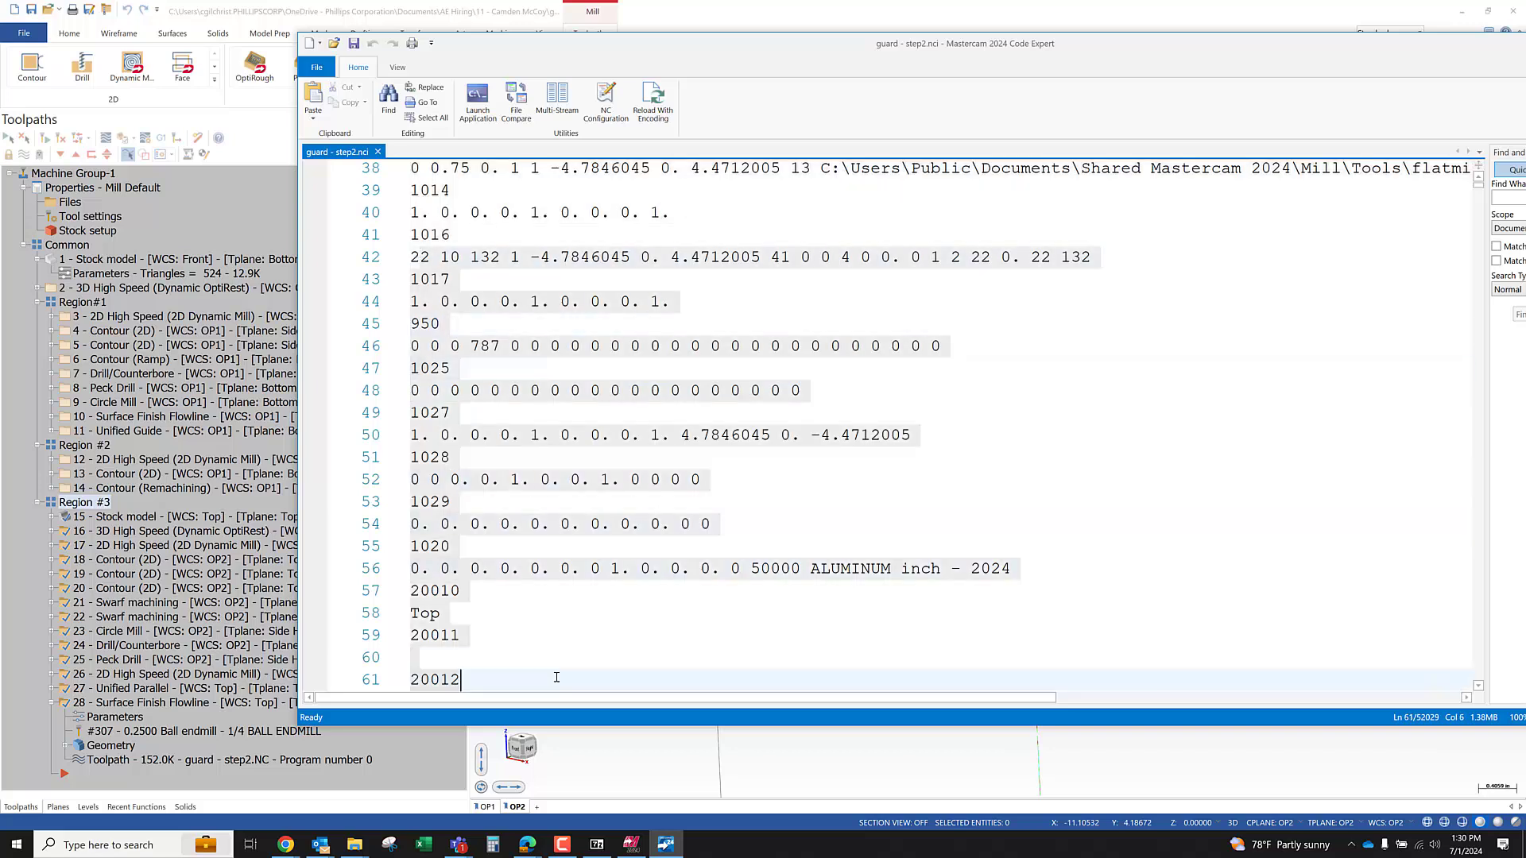
# Examine the NCI file's region and tool data, highlighting the 20004, 20006 and 20007 entries of the 3/4 flat endmill
pyautogui.scroll(-6, 669, 629)
pyautogui.scroll(-1, 669, 628)
pyautogui.click(418, 235)
pyautogui.moveTo(418, 169); pyautogui.dragTo(392, 222)
pyautogui.scroll(-5, 430, 388)
pyautogui.moveTo(412, 370); pyautogui.dragTo(943, 475)
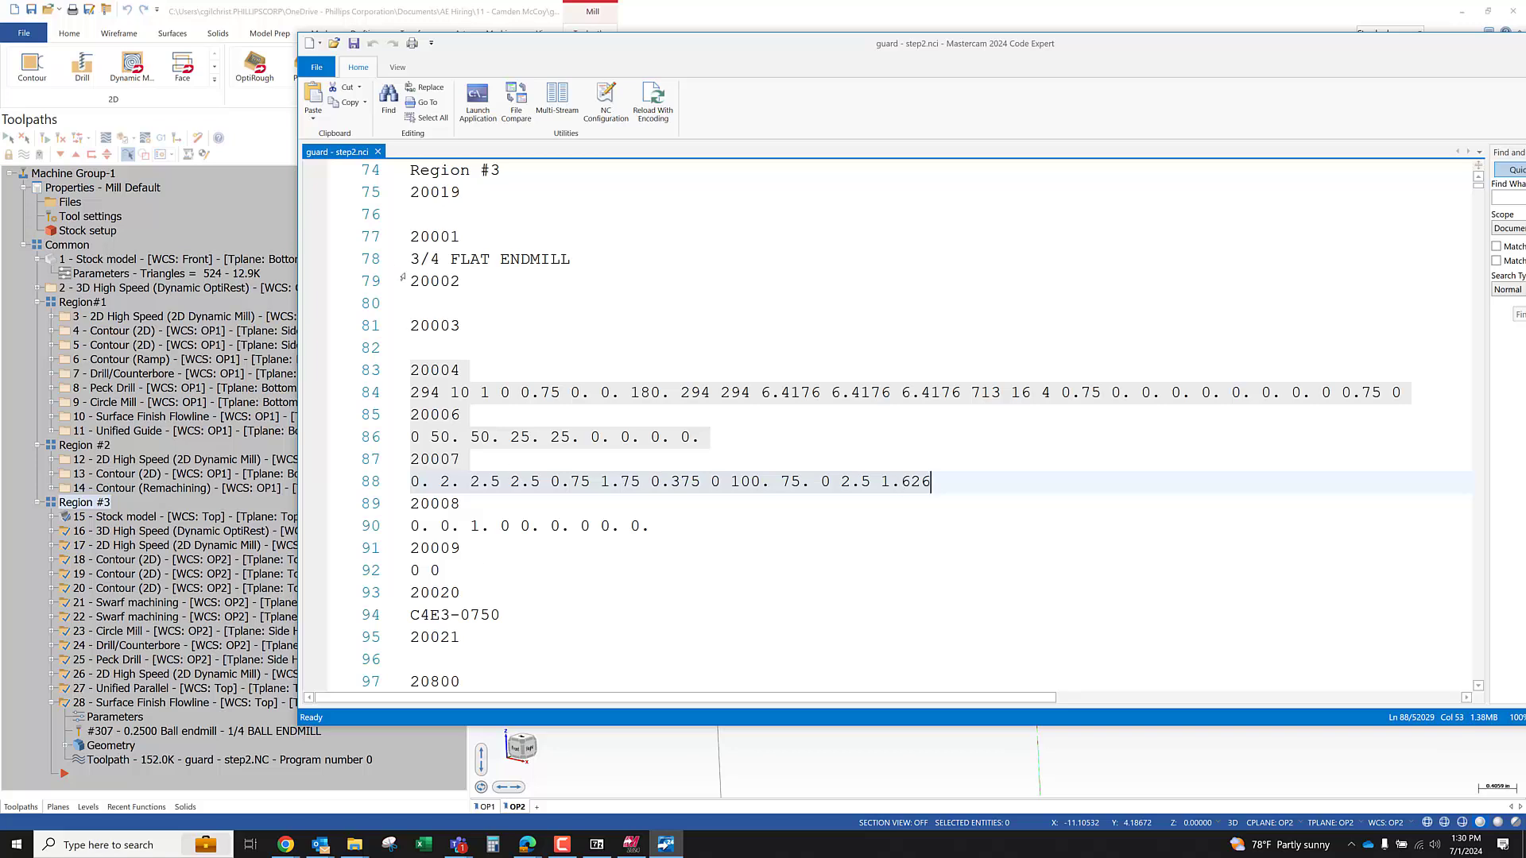
pyautogui.scroll(-5, 508, 516)
# Examine the 1001 code on line 99 of the NCI file and the long run of motion code and coordinate lines following it
pyautogui.click(377, 392)
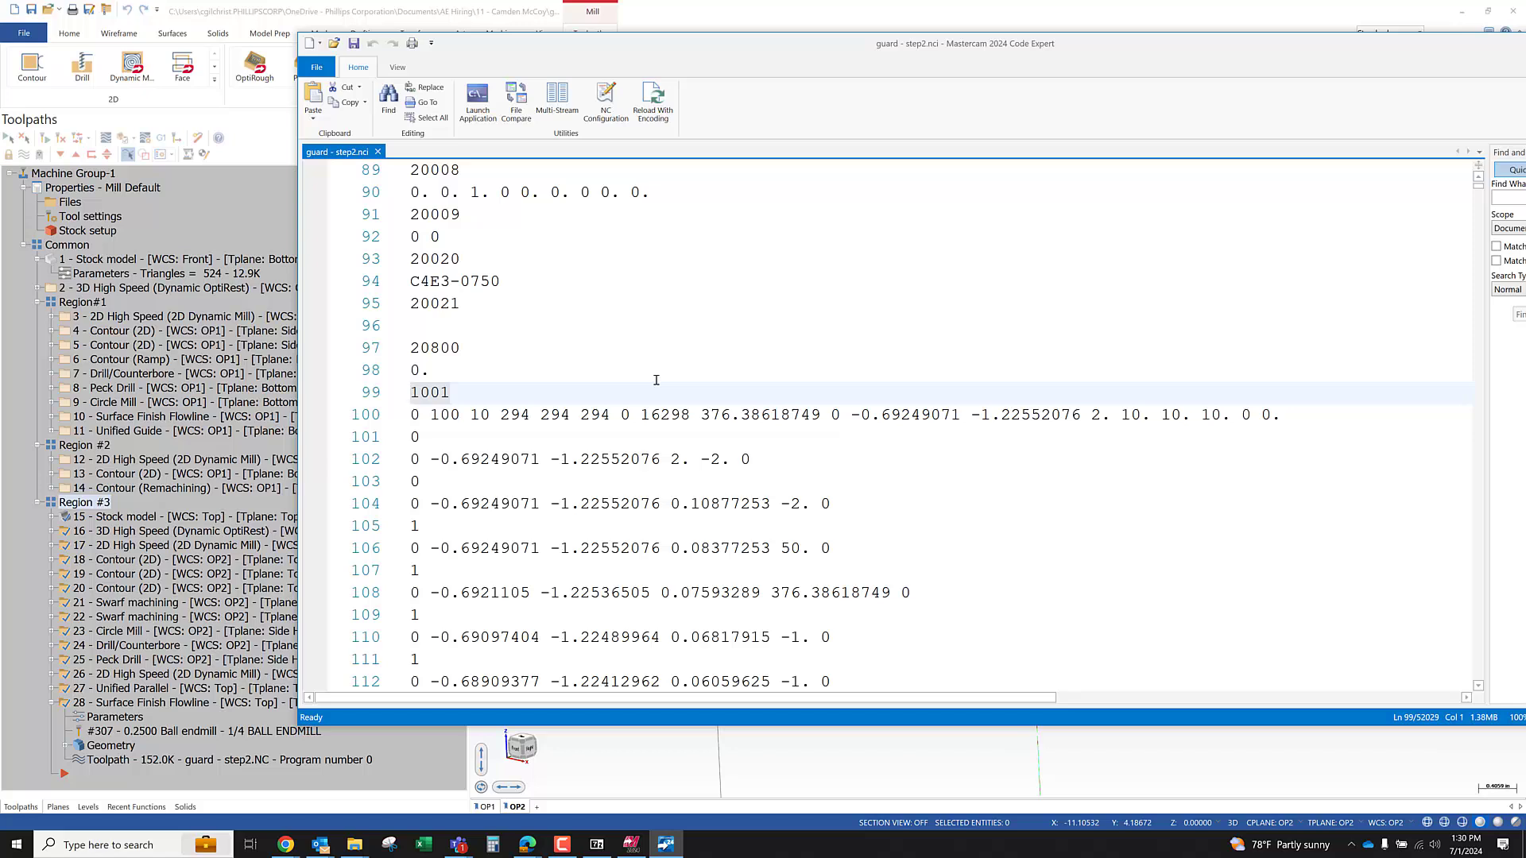
pyautogui.moveTo(415, 414); pyautogui.dragTo(833, 691)
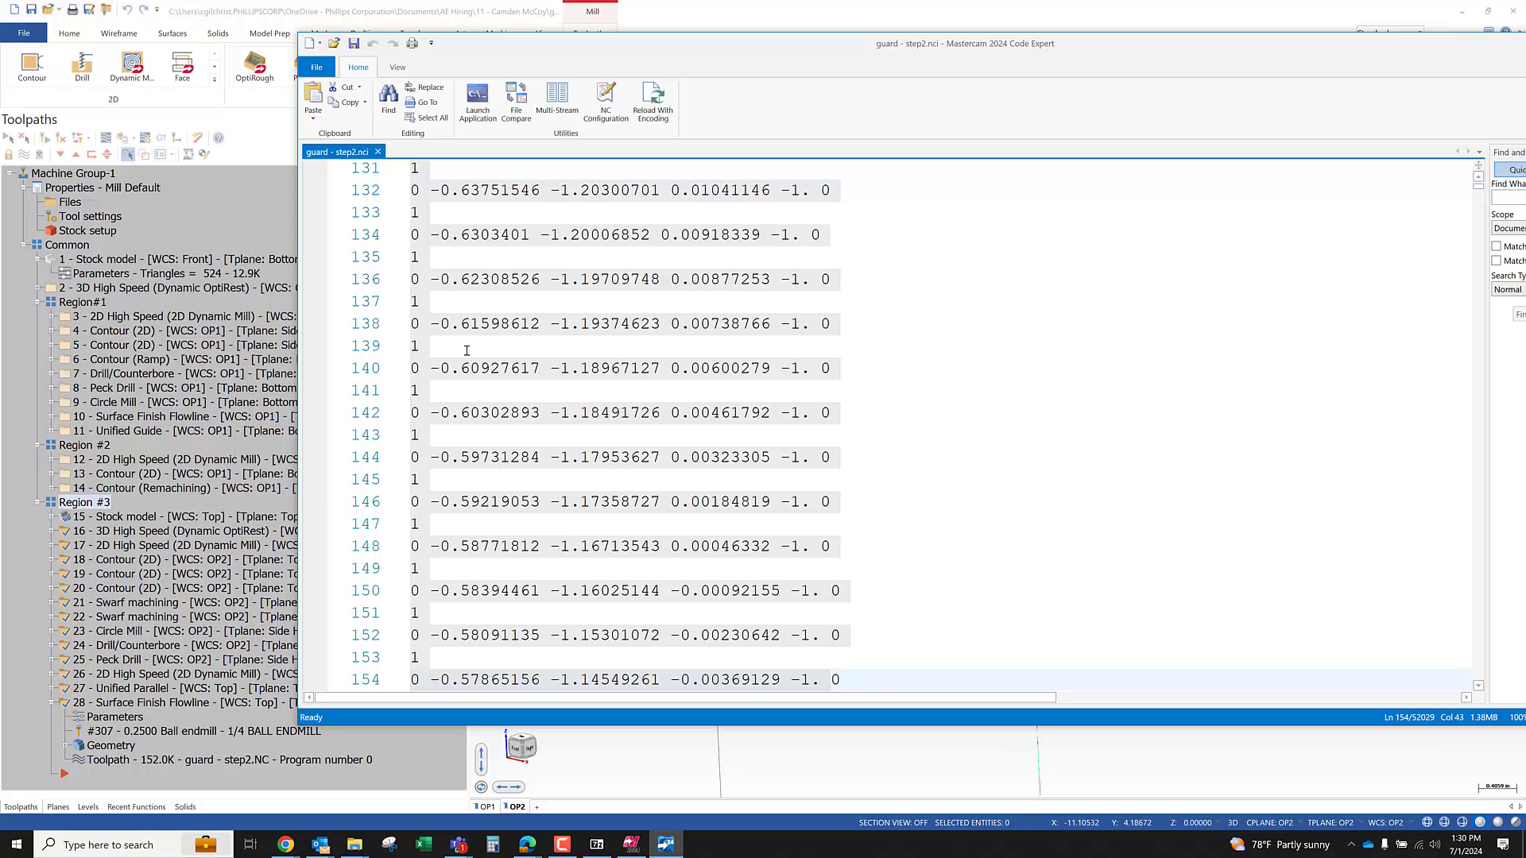
pyautogui.moveTo(1041, 58); pyautogui.dragTo(889, 68)
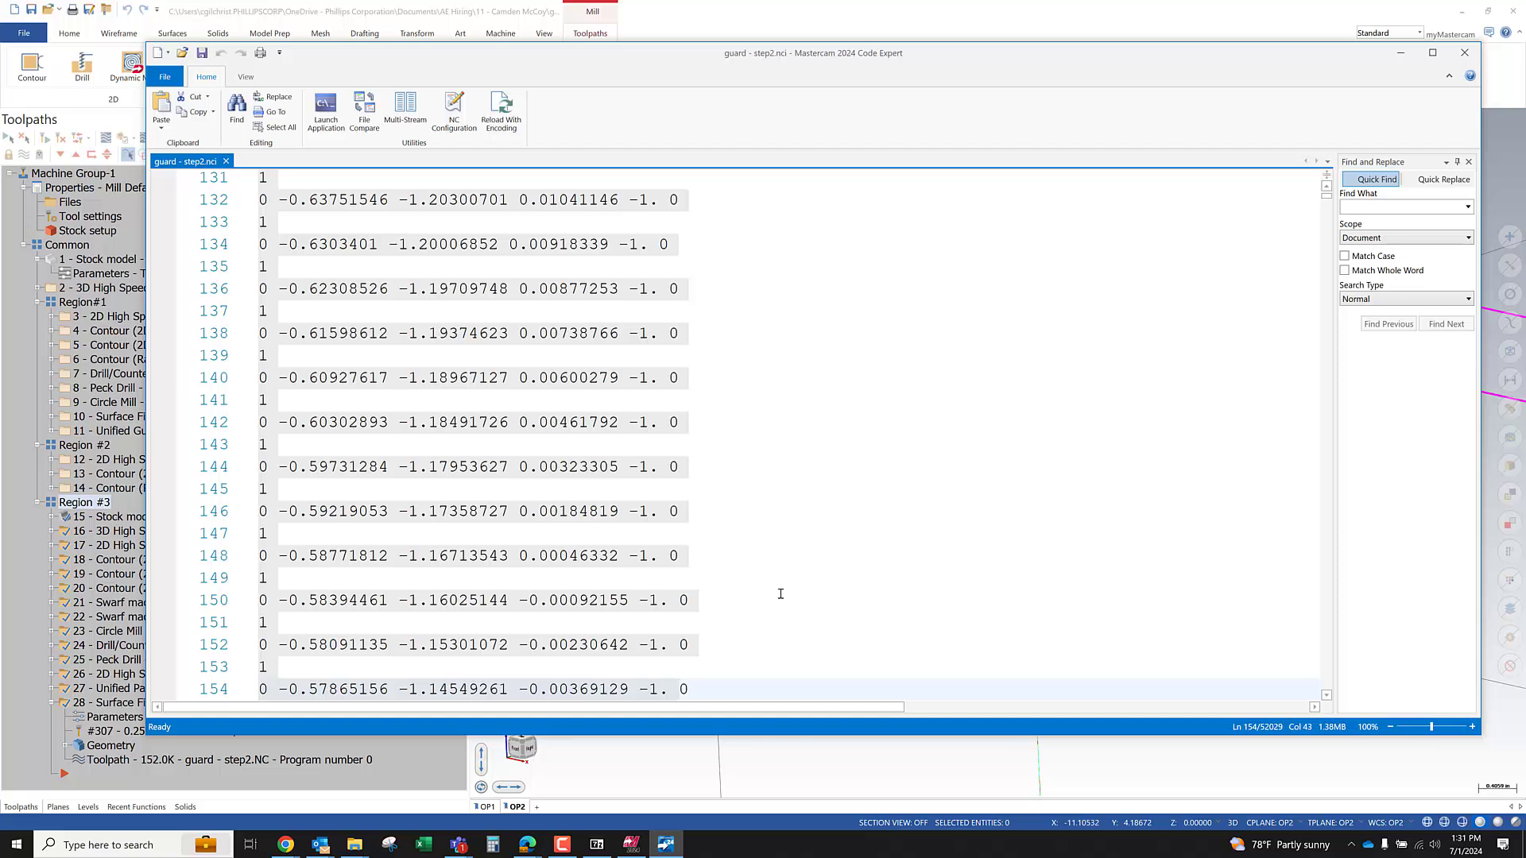
pyautogui.scroll(-1, 575, 550)
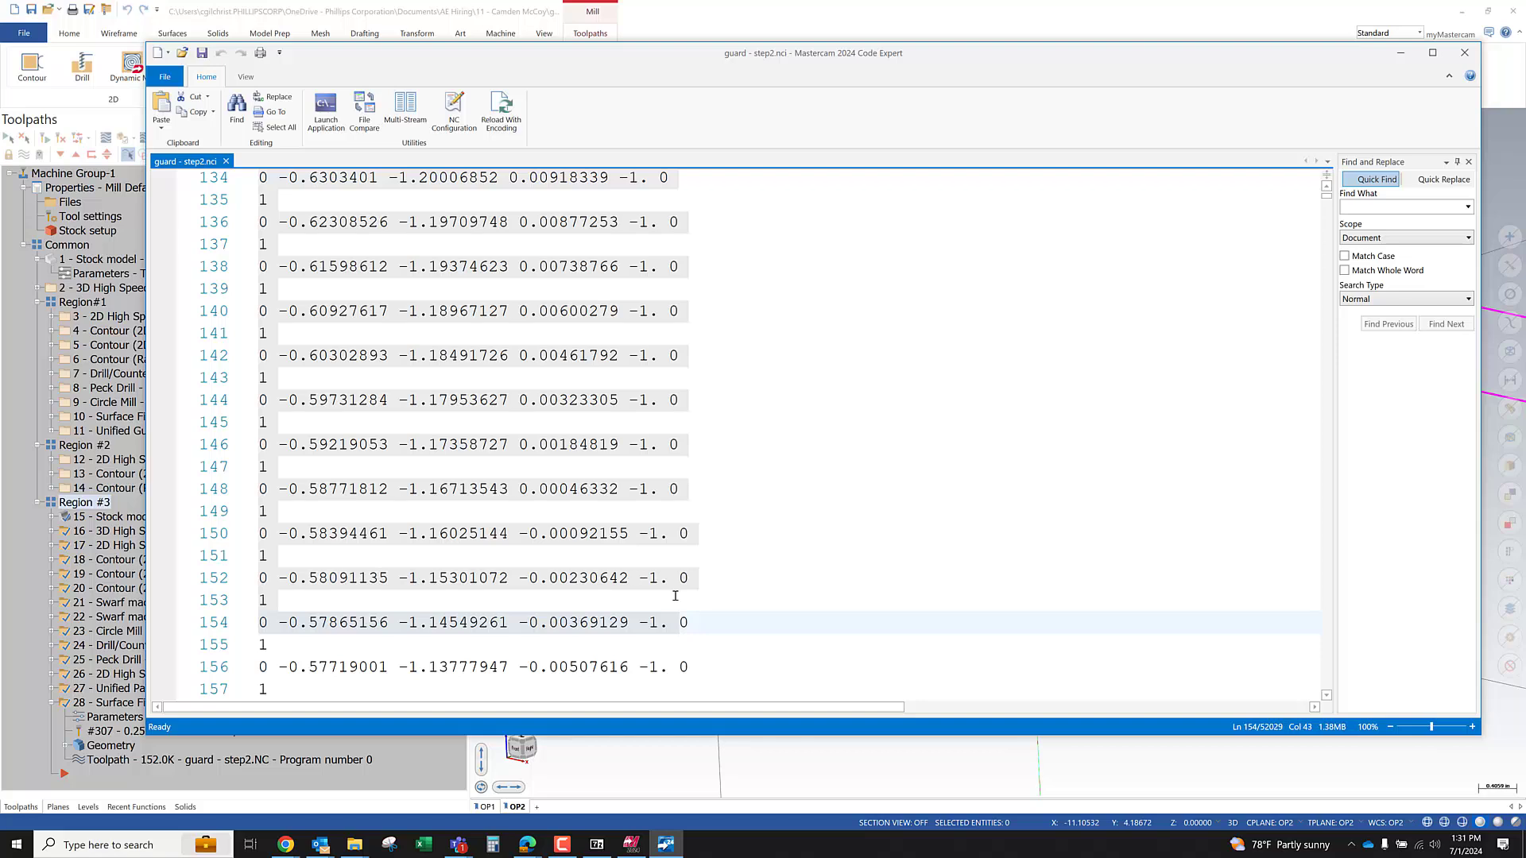
pyautogui.click(943, 338)
pyautogui.scroll(-20, 666, 517)
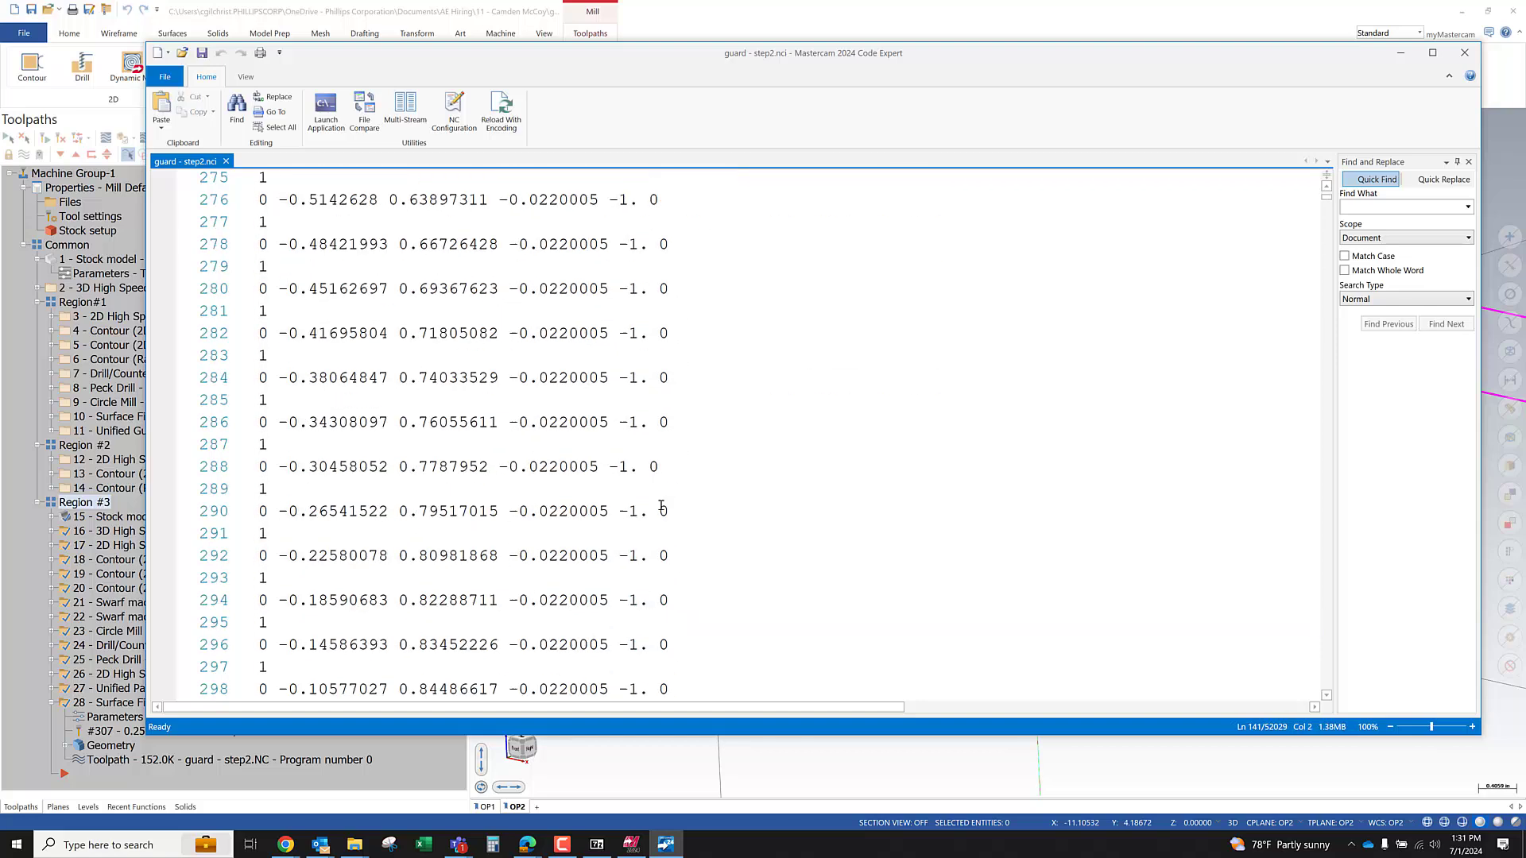
pyautogui.scroll(-20, 666, 516)
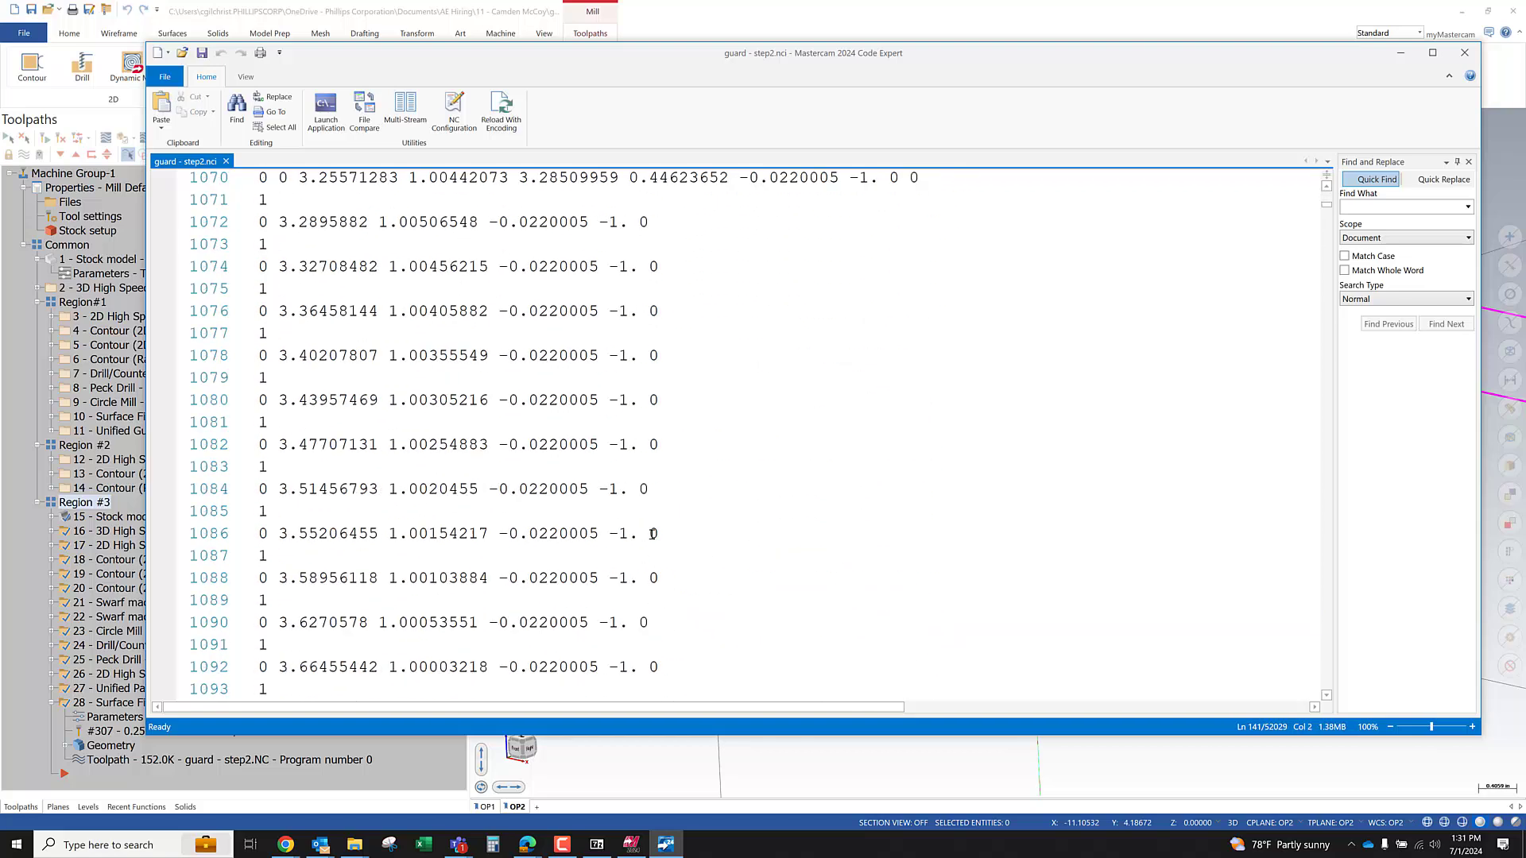
# Switch to Mastercam, post only operation 21, Swarf machining, and reload guard - step2.nci in Code Expert
pyautogui.click(133, 601)
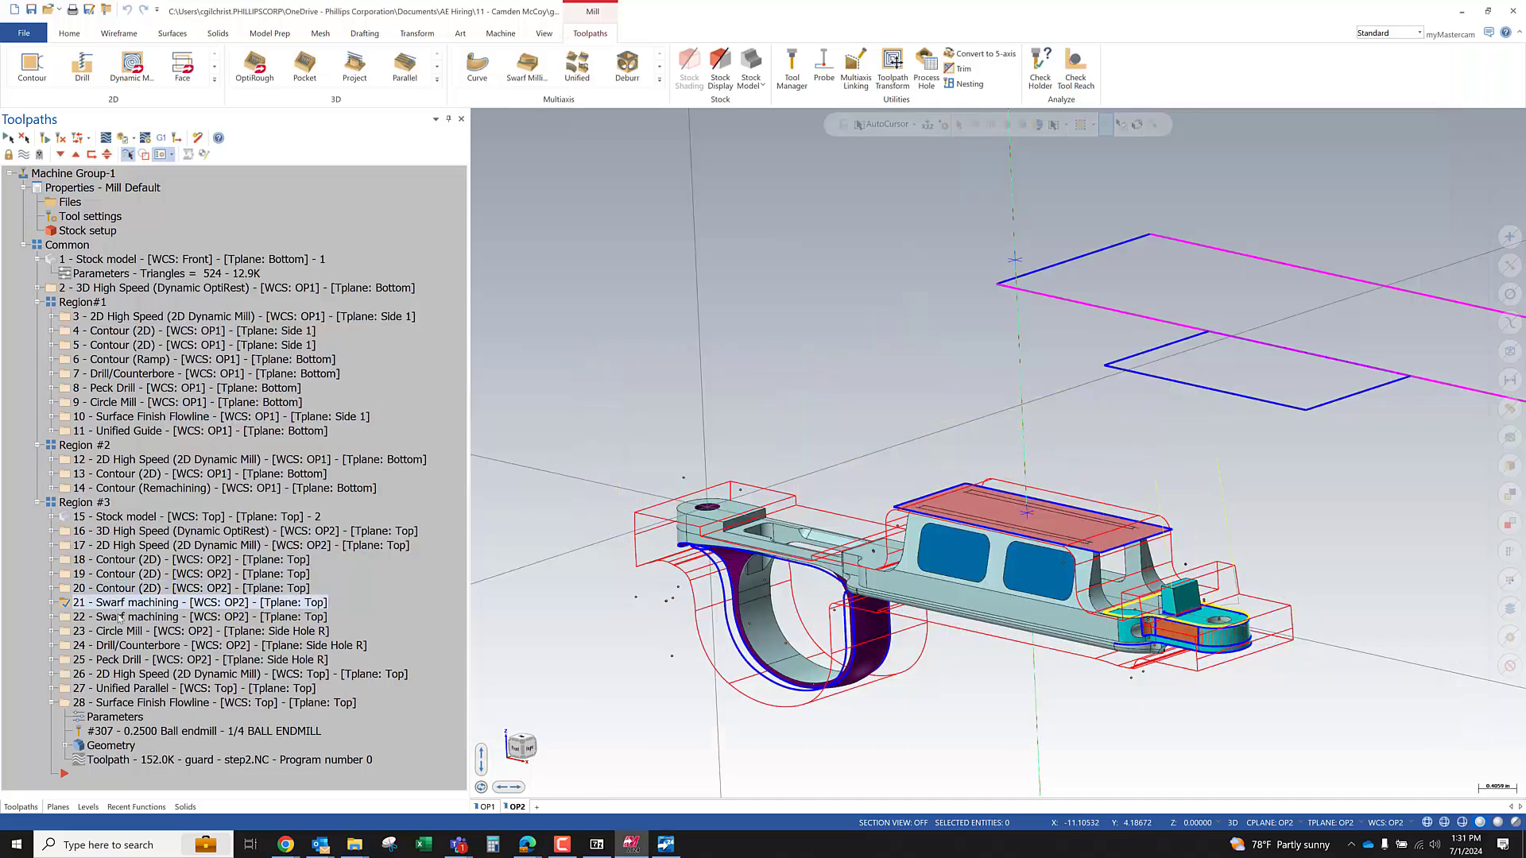
pyautogui.click(162, 138)
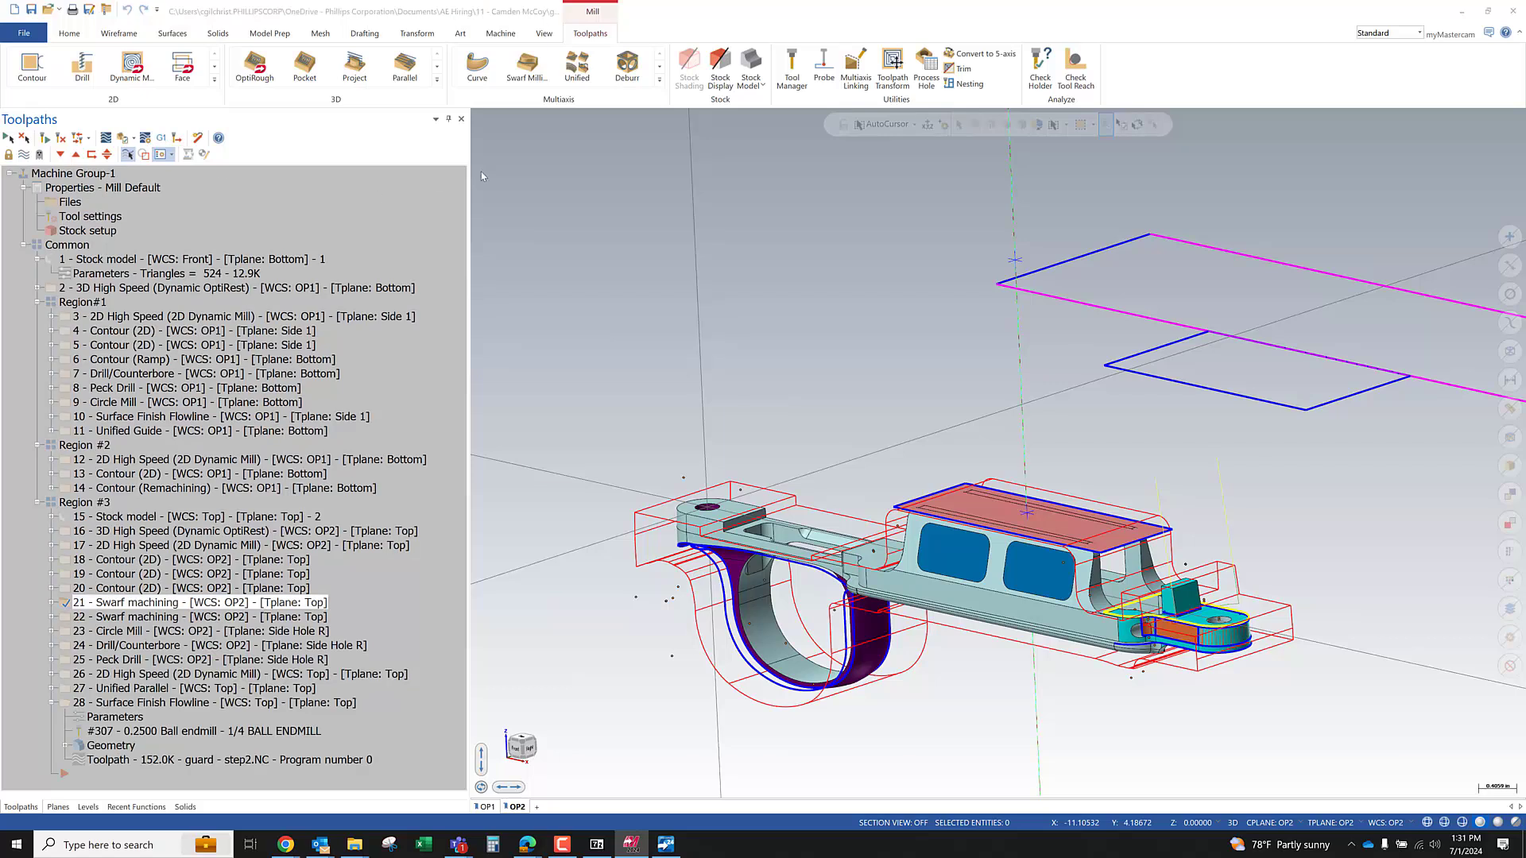
pyautogui.click(611, 458)
pyautogui.click(819, 467)
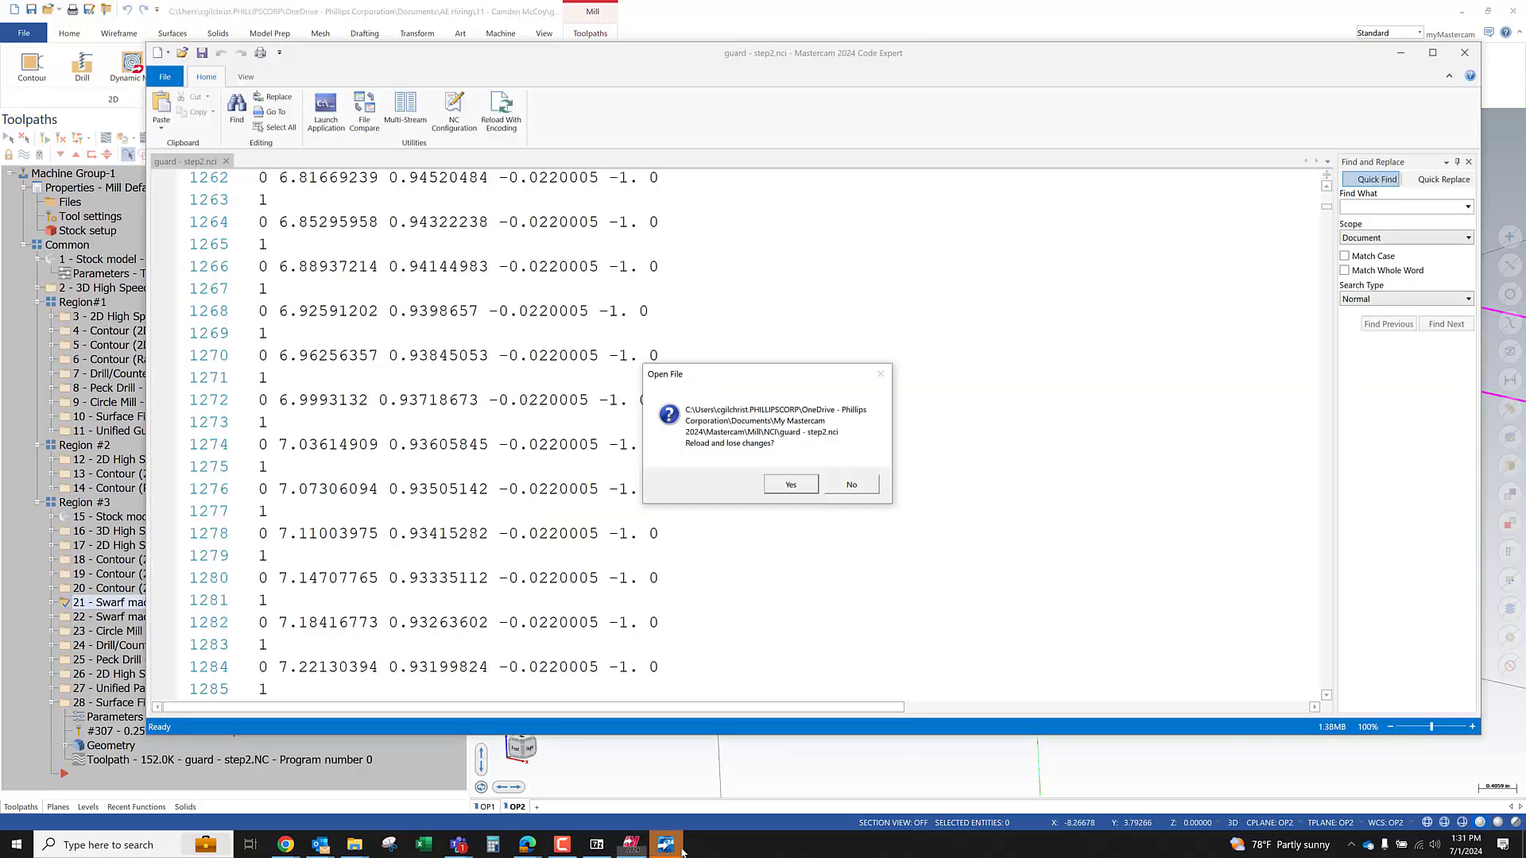
pyautogui.click(792, 486)
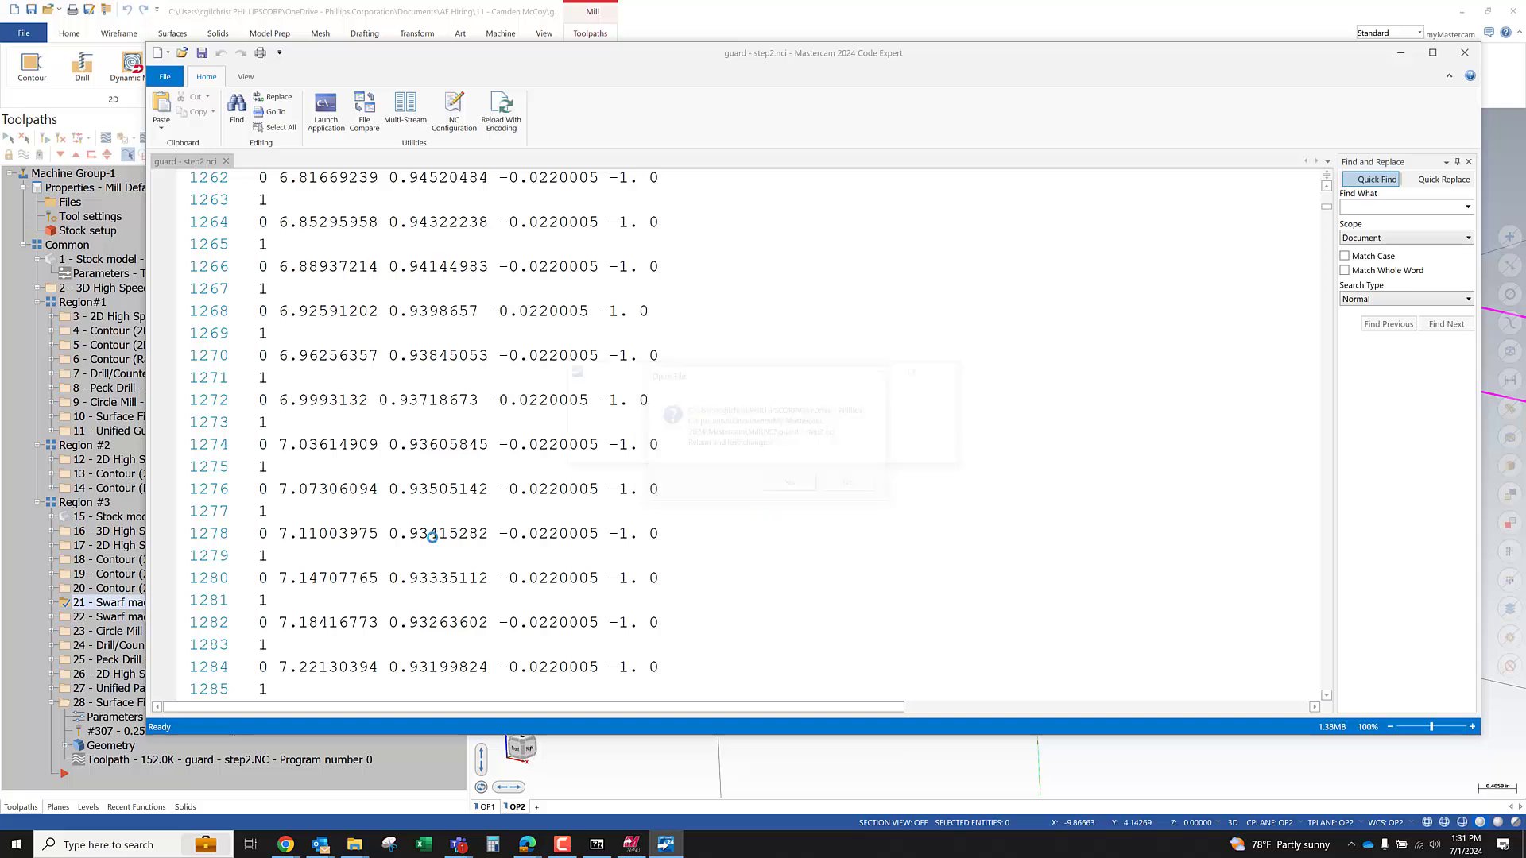
# Examine the reloaded swarf NCI file from the machine component entries down to code 1001 on line 99
pyautogui.scroll(-13, 414, 509)
pyautogui.scroll(13, 414, 509)
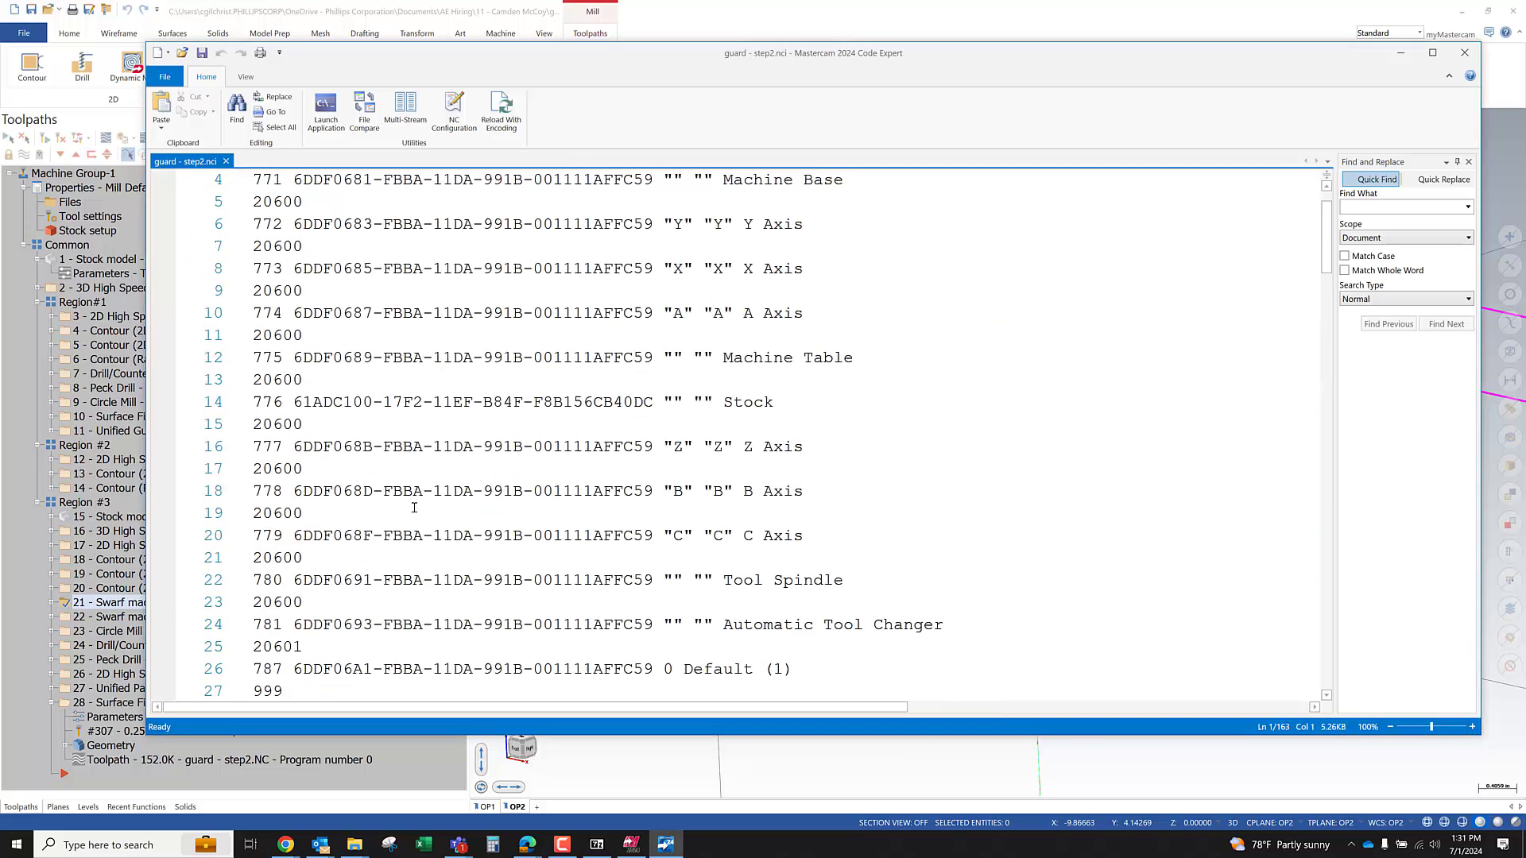
pyautogui.moveTo(251, 181); pyautogui.dragTo(408, 578)
pyautogui.moveTo(408, 485); pyautogui.dragTo(341, 574)
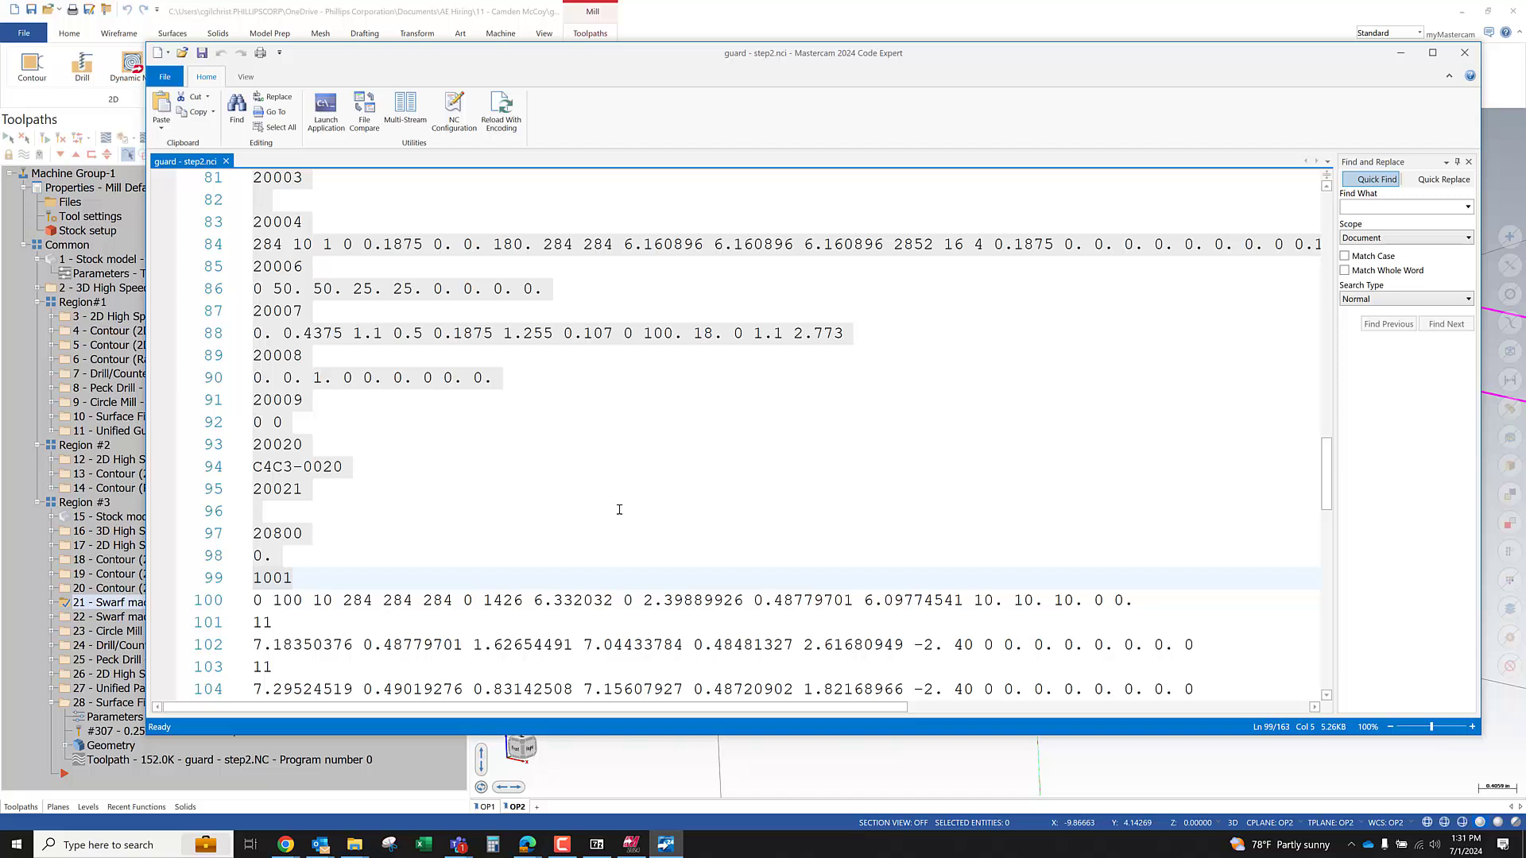
pyautogui.scroll(-4, 601, 510)
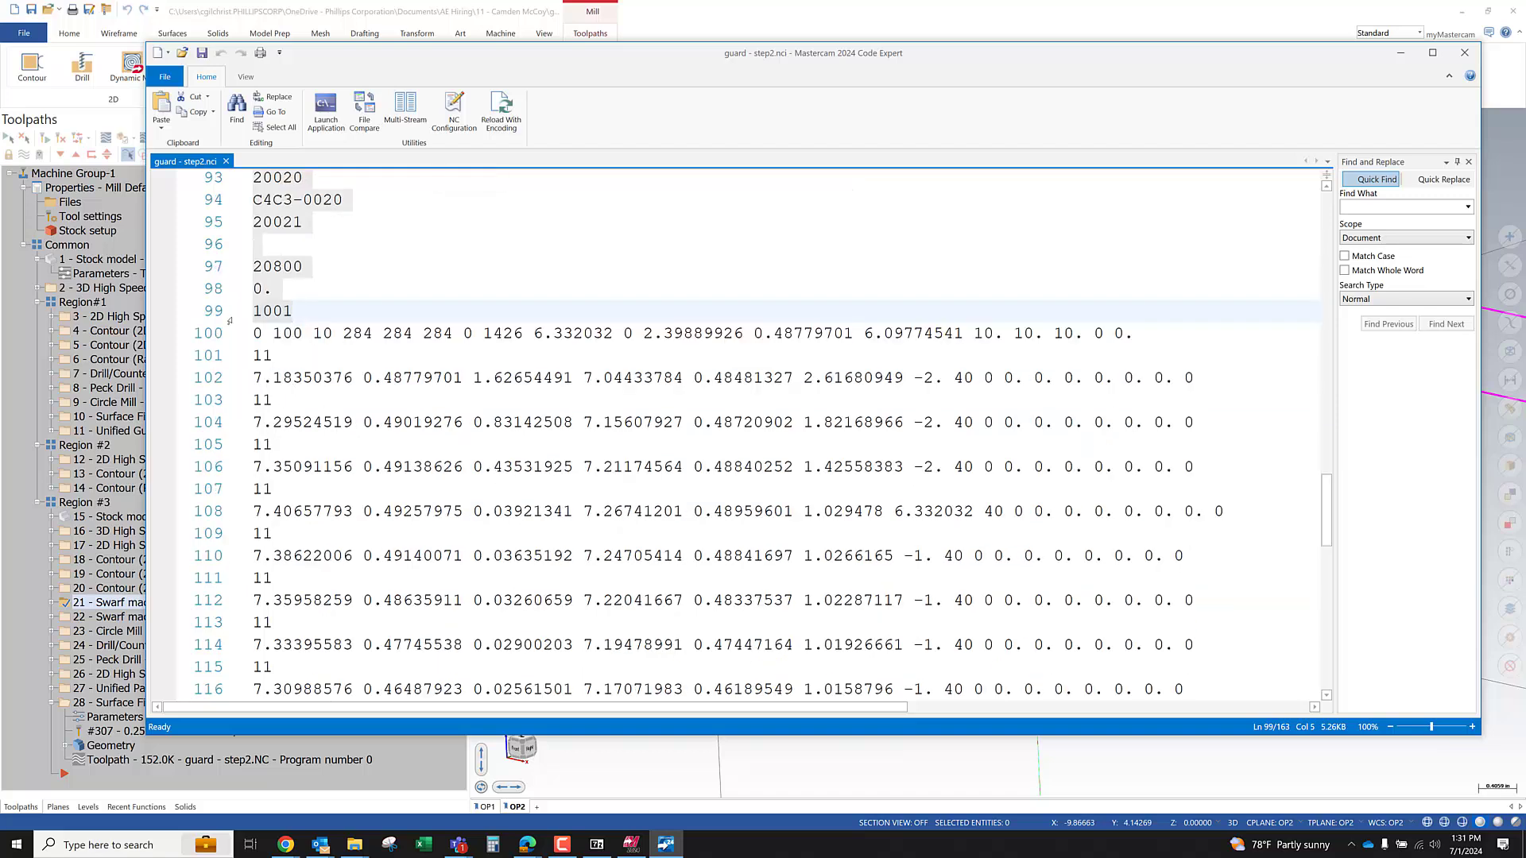
# Examine the 5-axis code 11 on line 101 and the two XYZ coordinate sets in its data on line 102
pyautogui.click(254, 356)
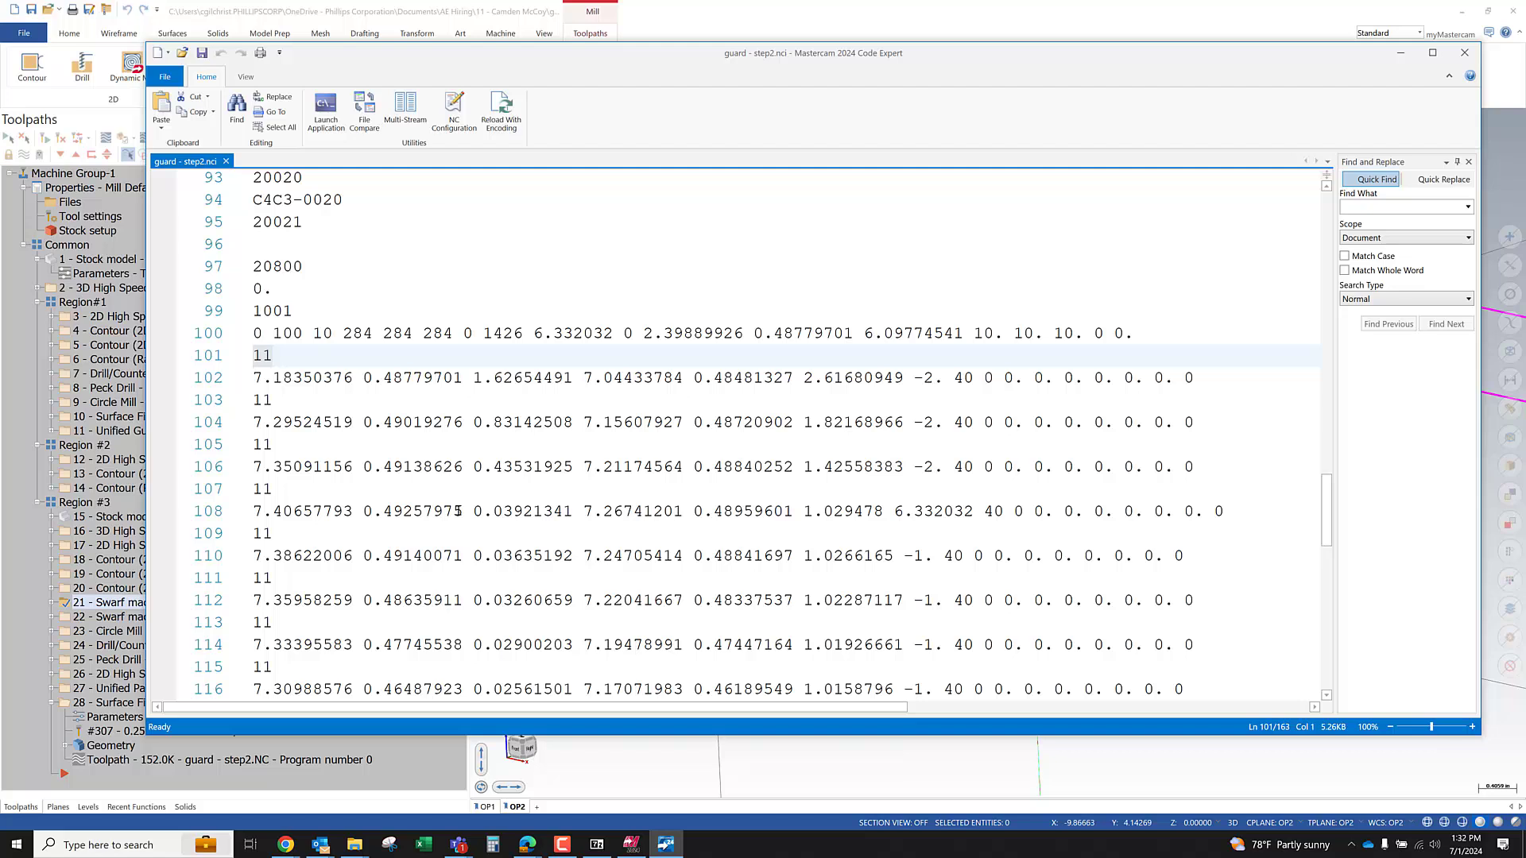
pyautogui.click(263, 380)
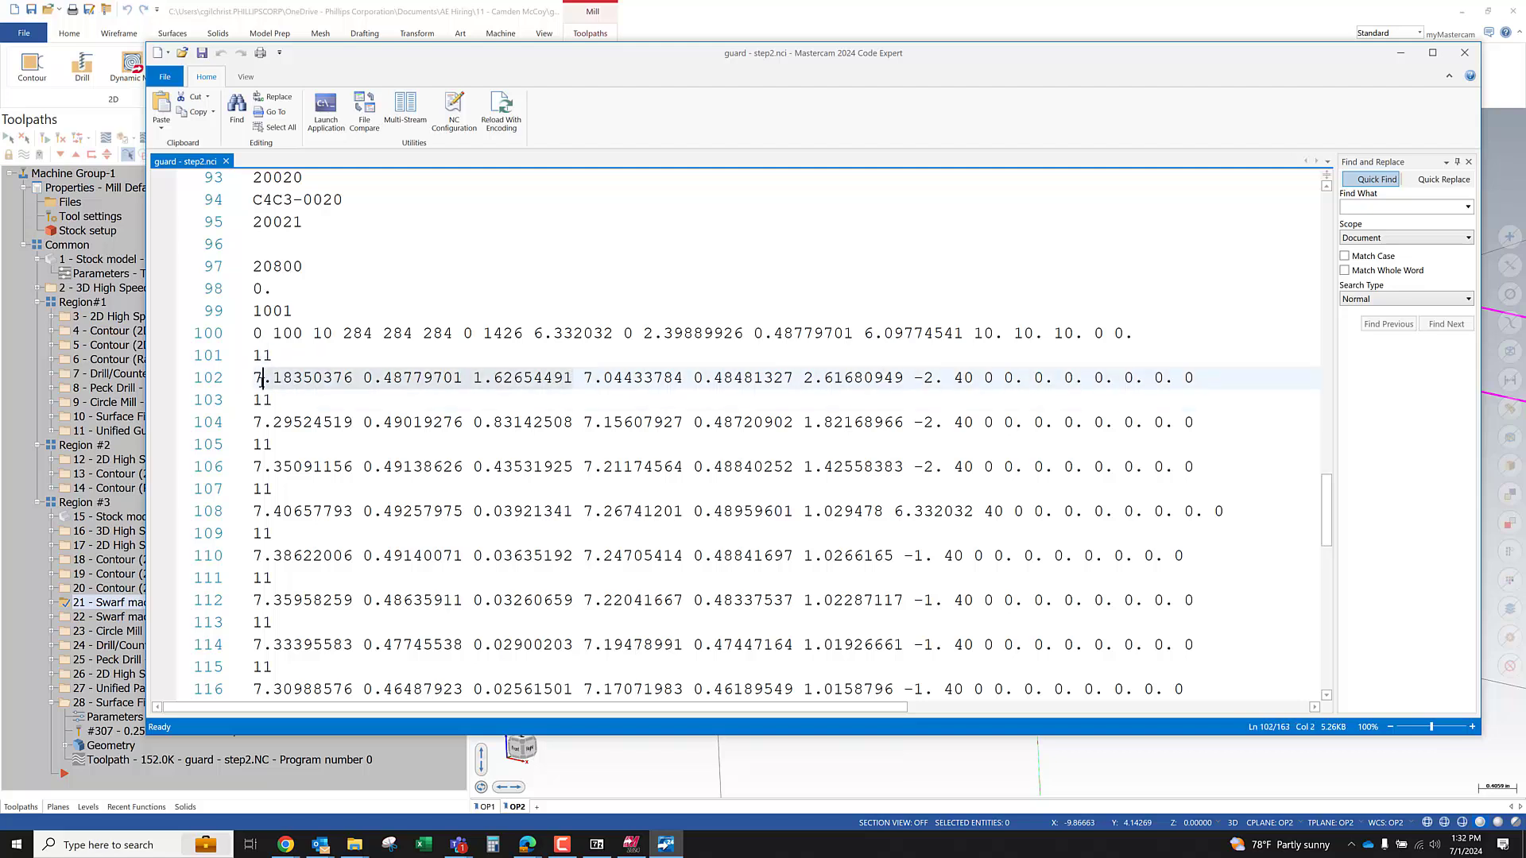
pyautogui.moveTo(255, 379); pyautogui.dragTo(905, 376)
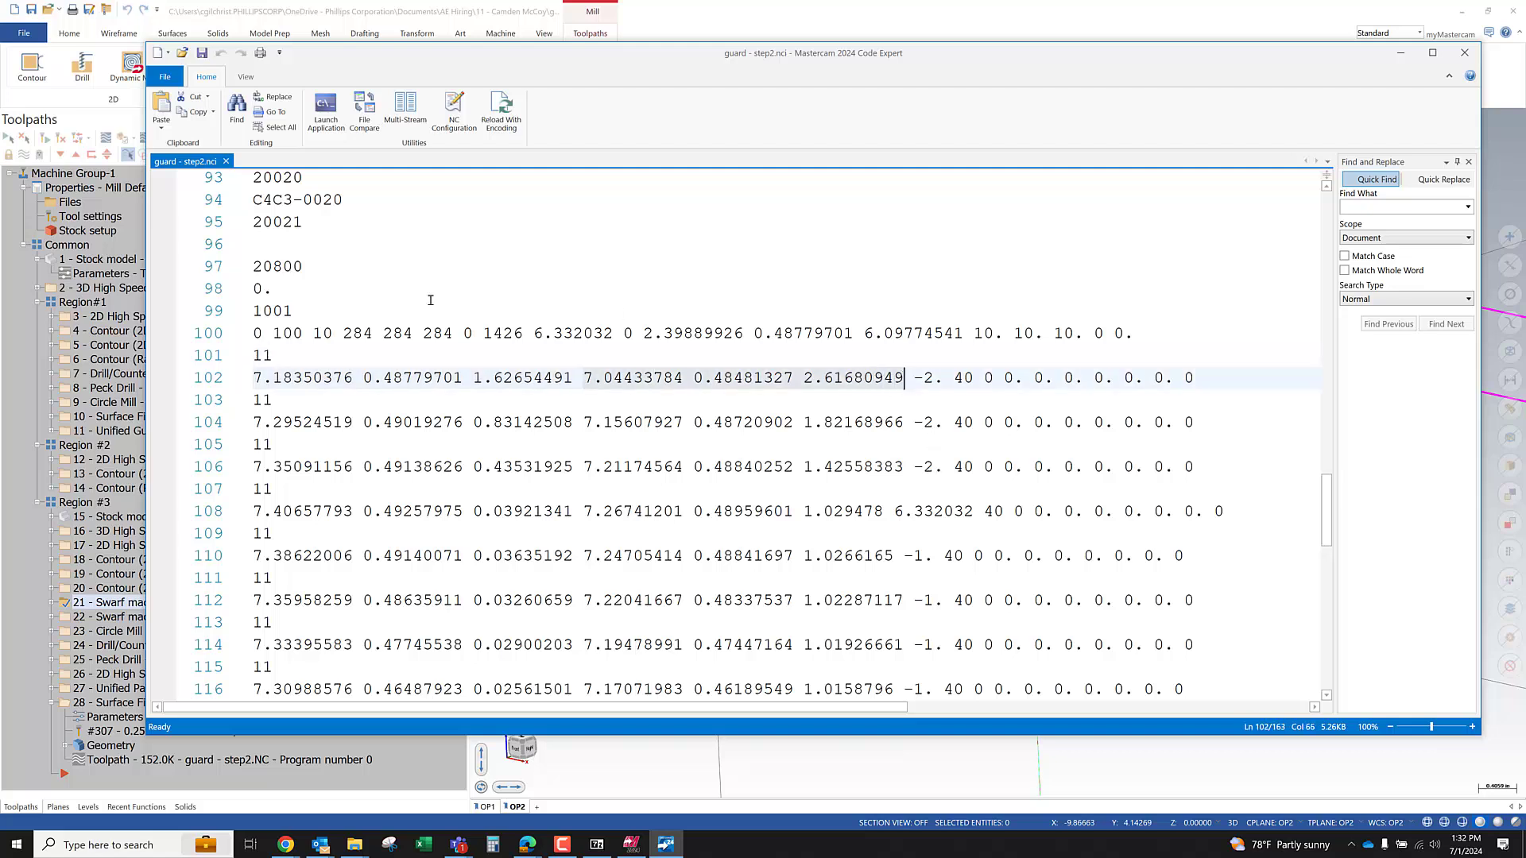
pyautogui.scroll(-1, 511, 550)
pyautogui.scroll(-6, 511, 551)
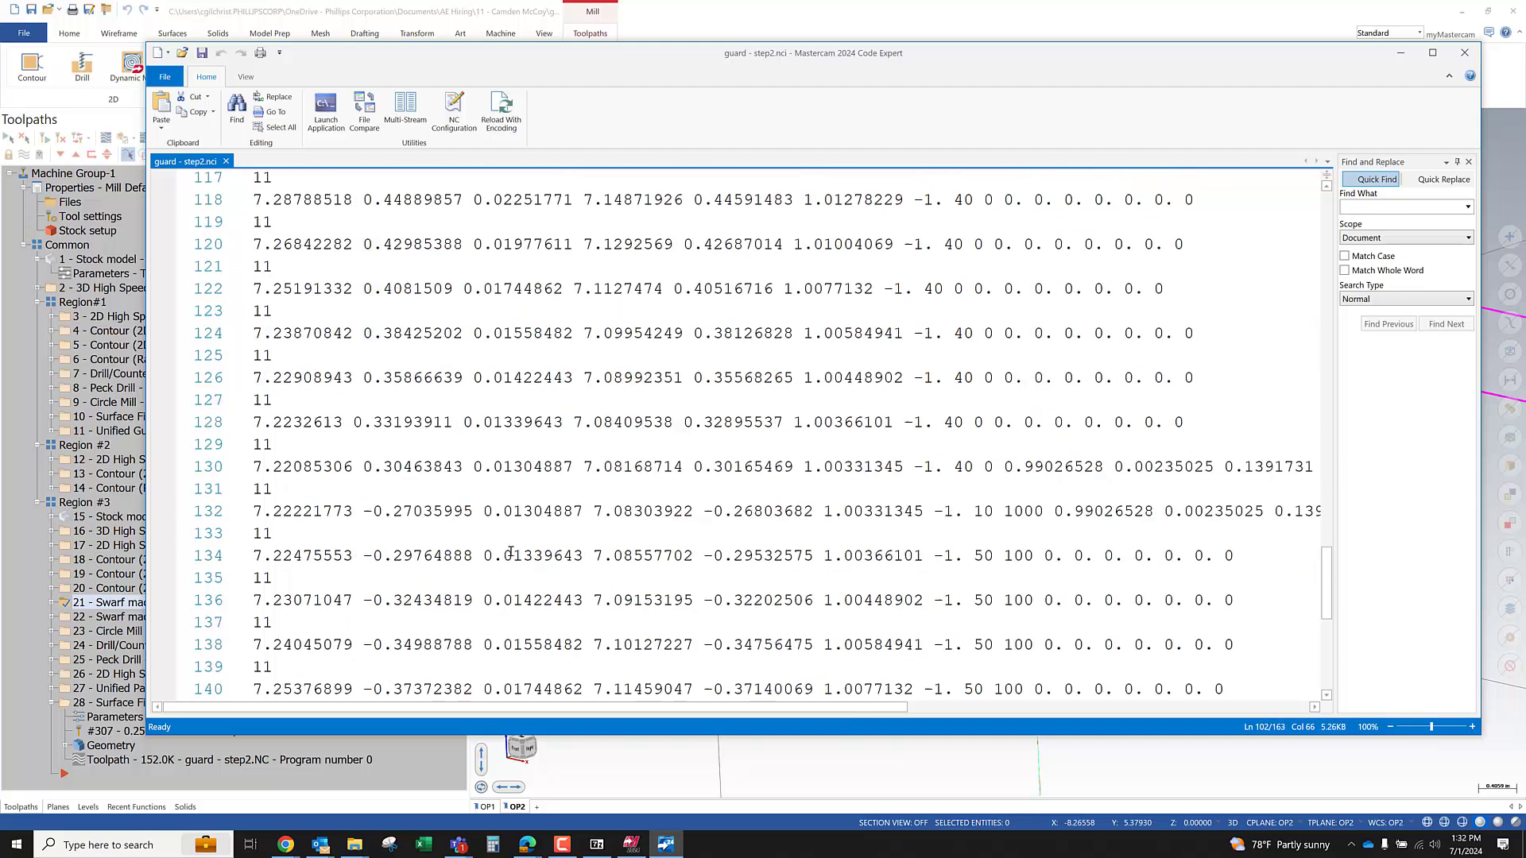
pyautogui.scroll(3, 511, 550)
pyautogui.scroll(4, 219, 176)
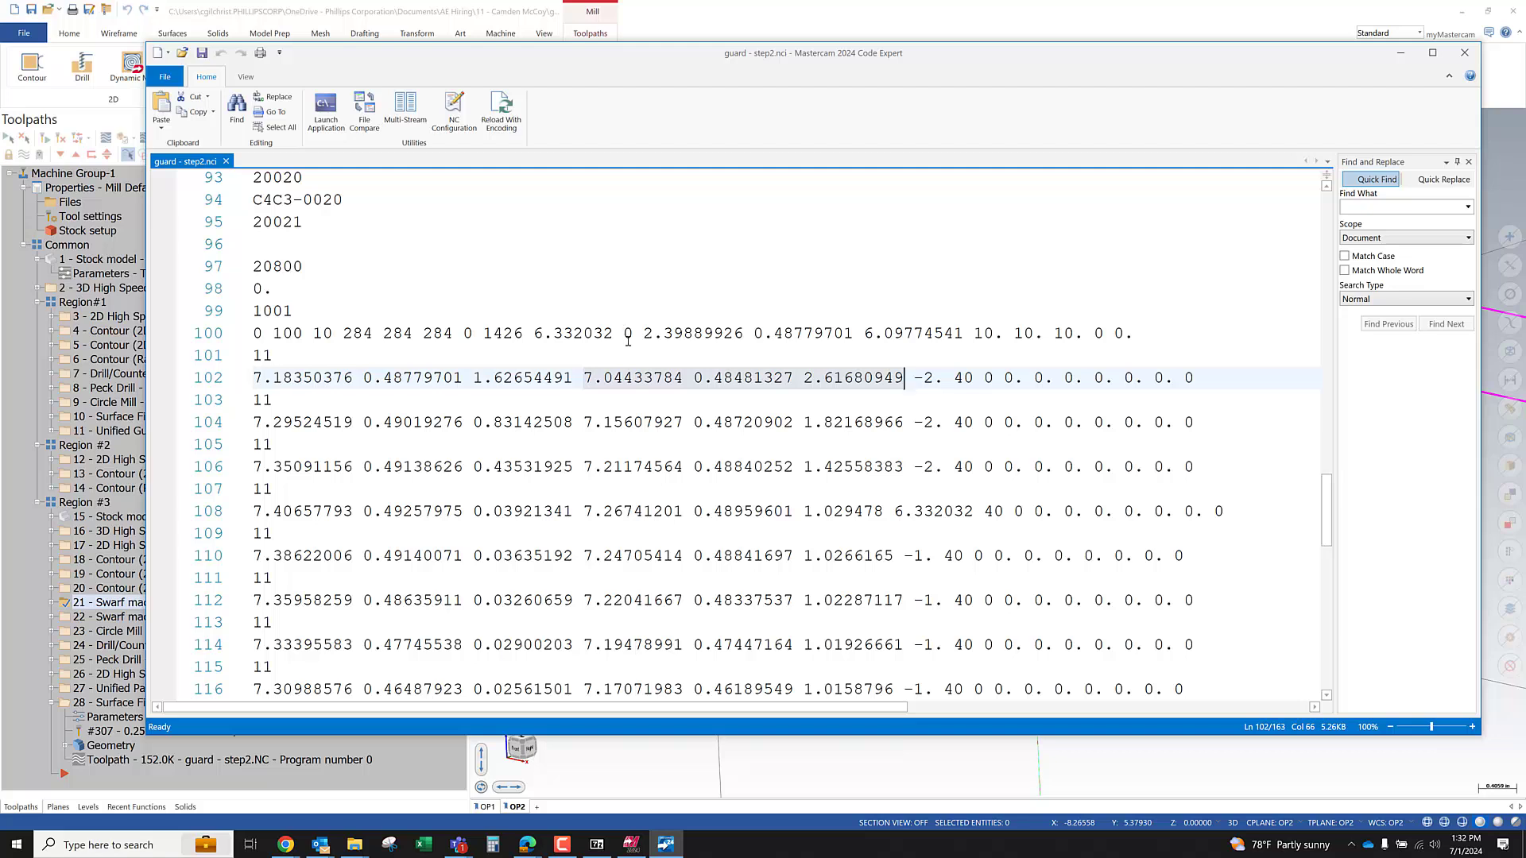
pyautogui.click(704, 467)
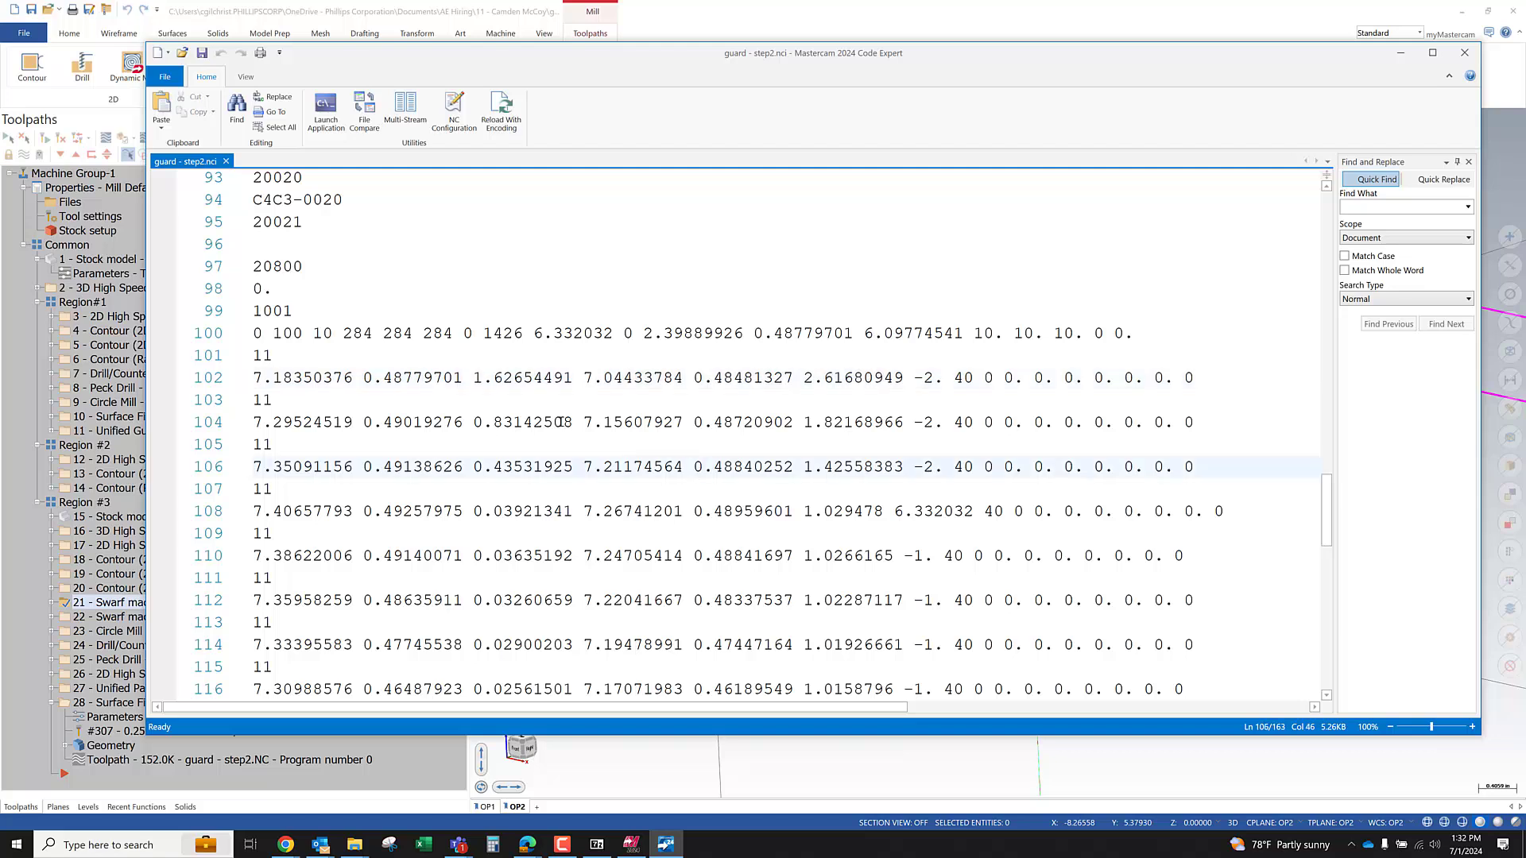
pyautogui.click(560, 422)
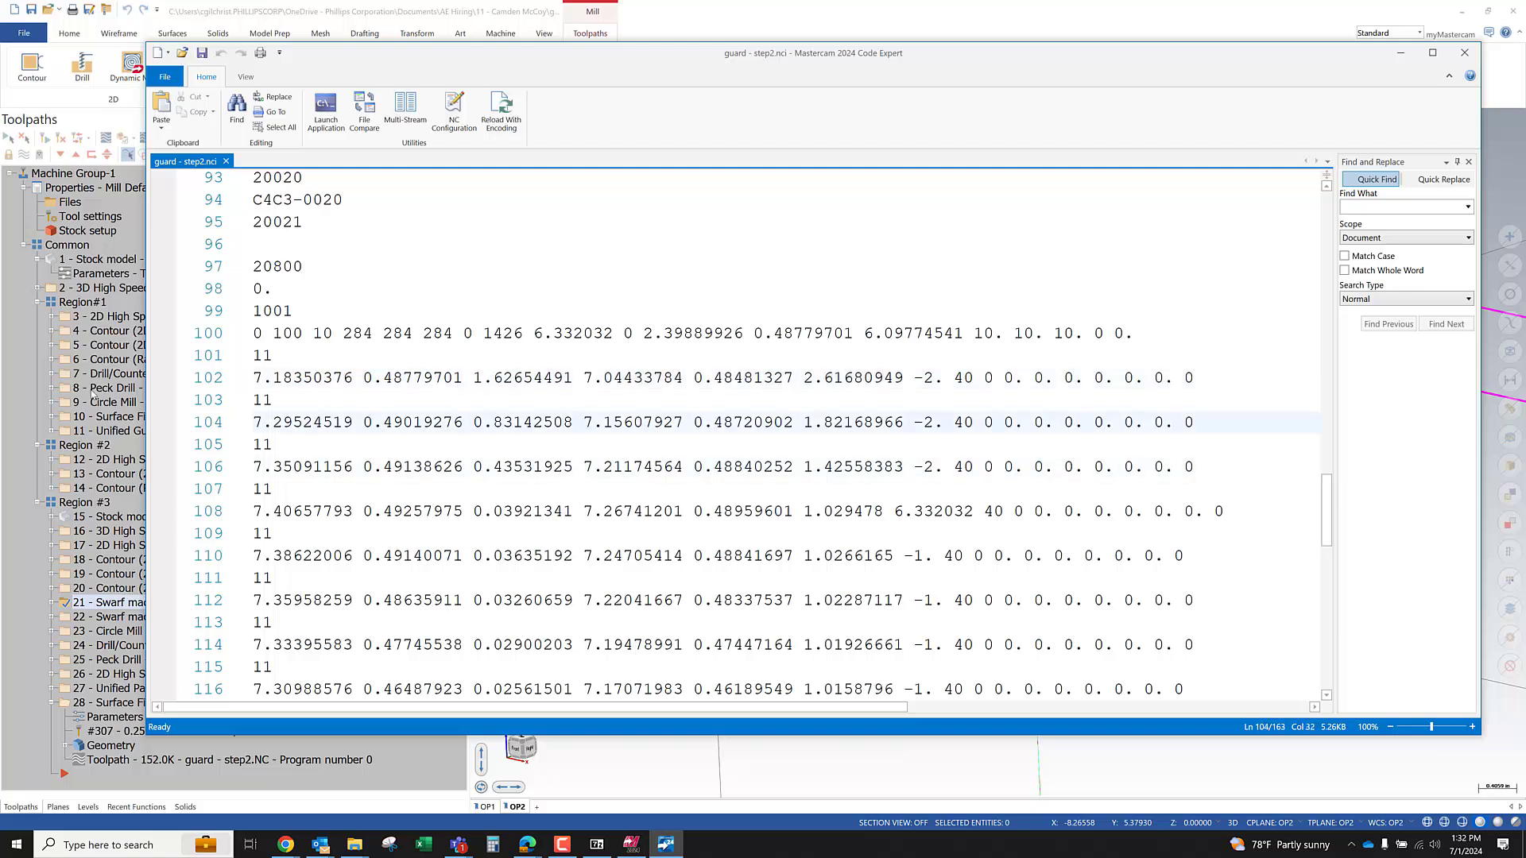
# Switch to Mastercam and collapse the Region#1, Region #2 and Region #3 toolpath groups
pyautogui.click(91, 392)
pyautogui.click(143, 361)
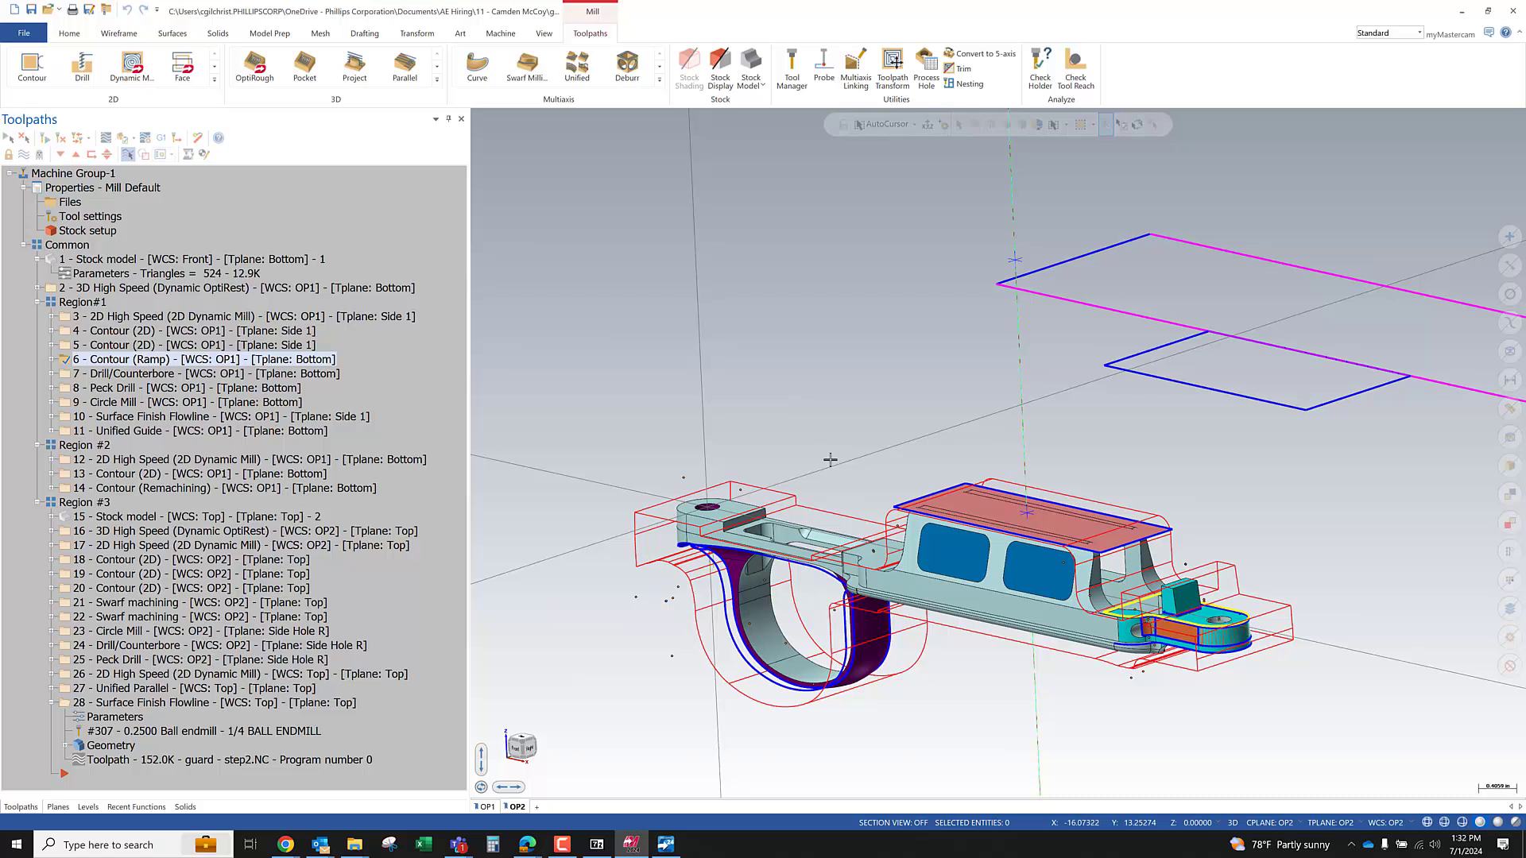
pyautogui.scroll(-3, 809, 454)
pyautogui.scroll(5, 1034, 613)
pyautogui.scroll(-2, 995, 522)
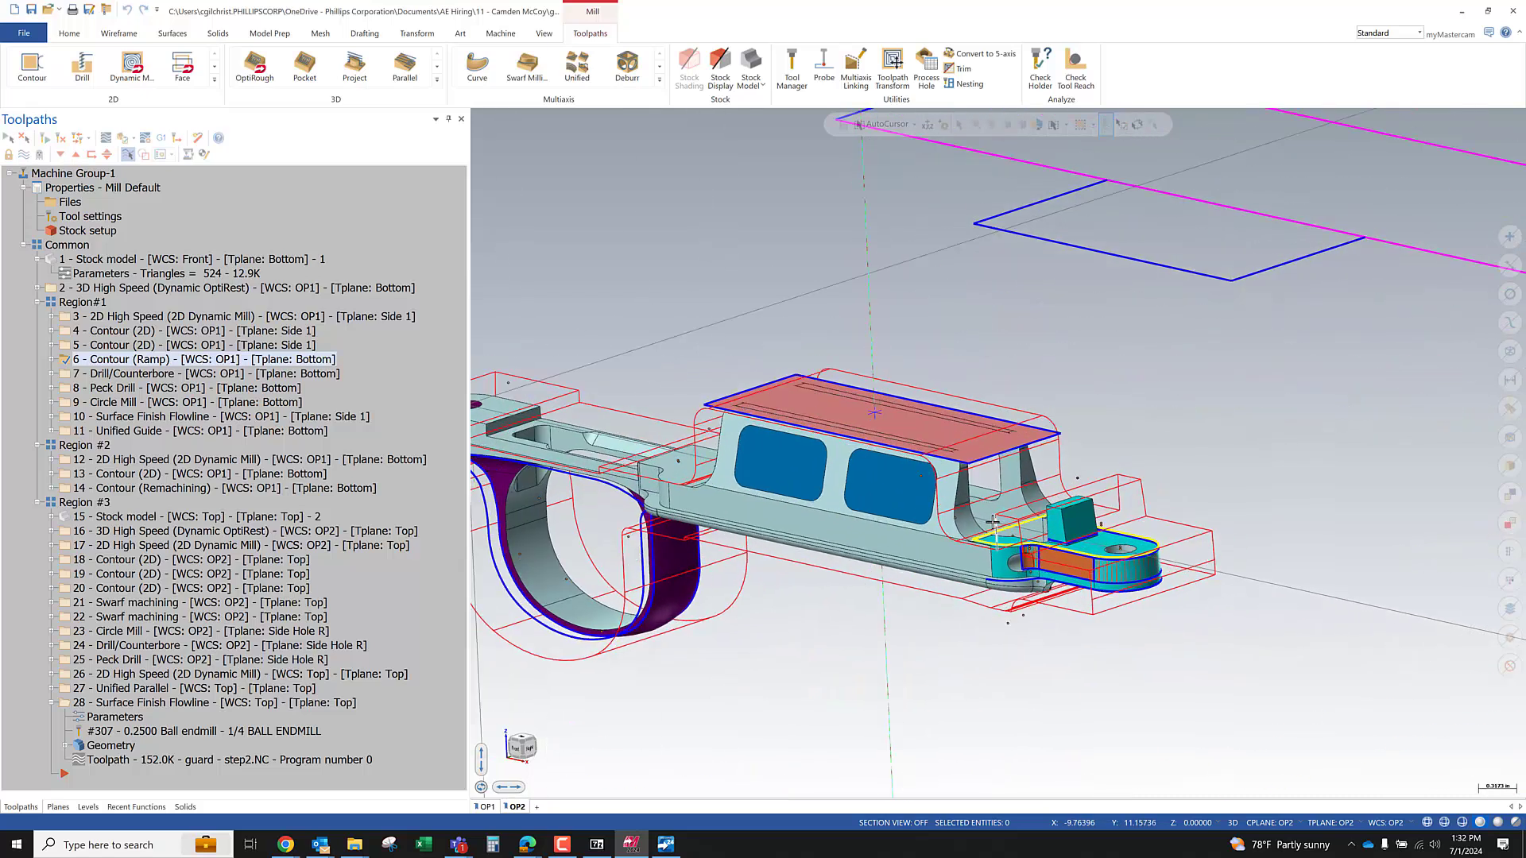
pyautogui.scroll(-2, 994, 522)
pyautogui.moveTo(623, 439); pyautogui.dragTo(703, 456, button='middle')
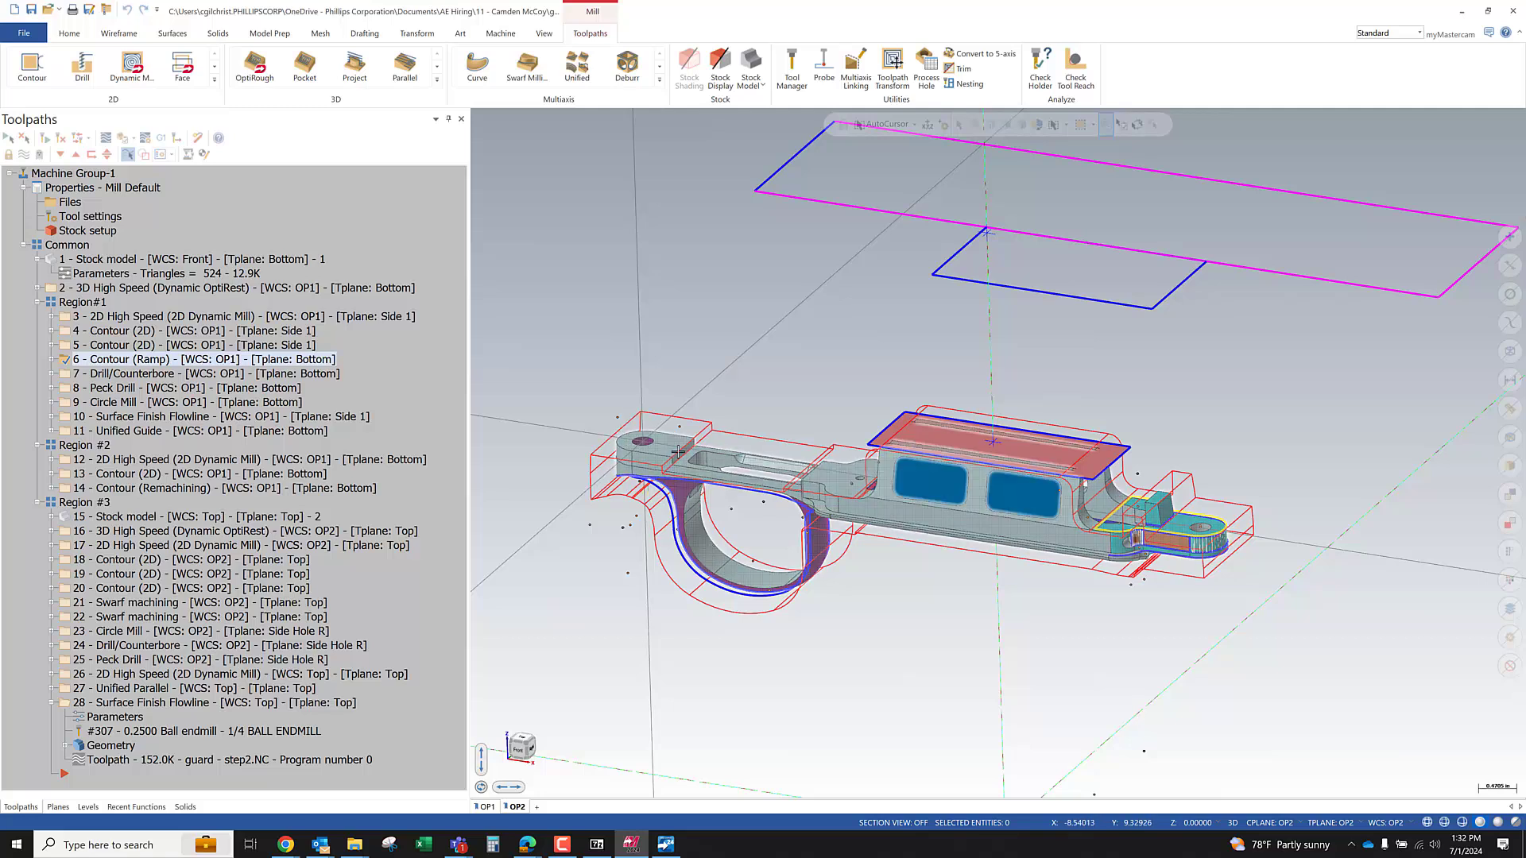
pyautogui.moveTo(819, 507); pyautogui.dragTo(830, 469, button='middle')
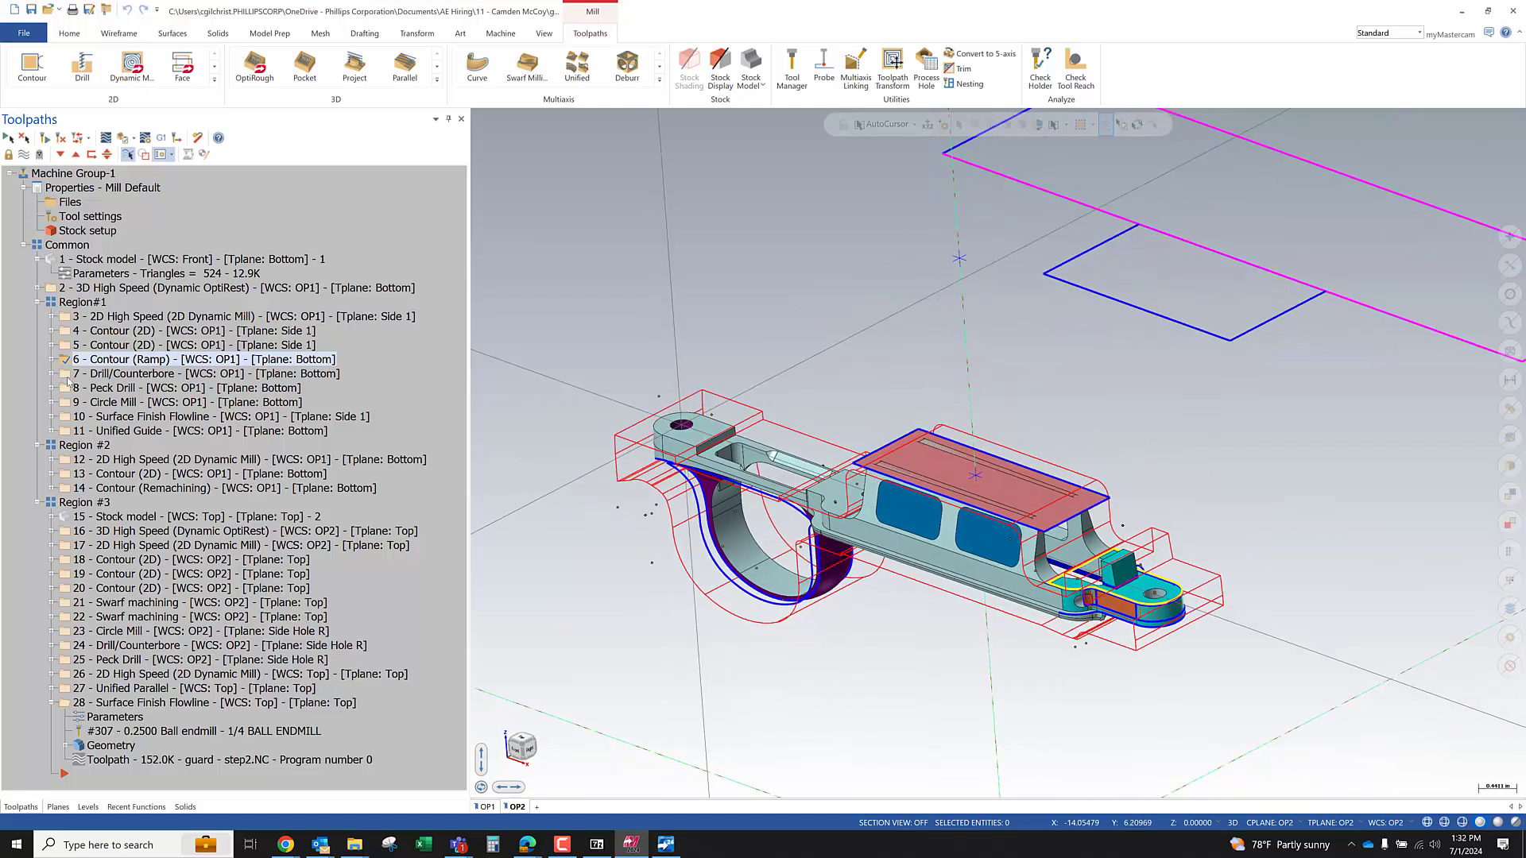
pyautogui.click(38, 302)
pyautogui.click(37, 316)
pyautogui.click(38, 330)
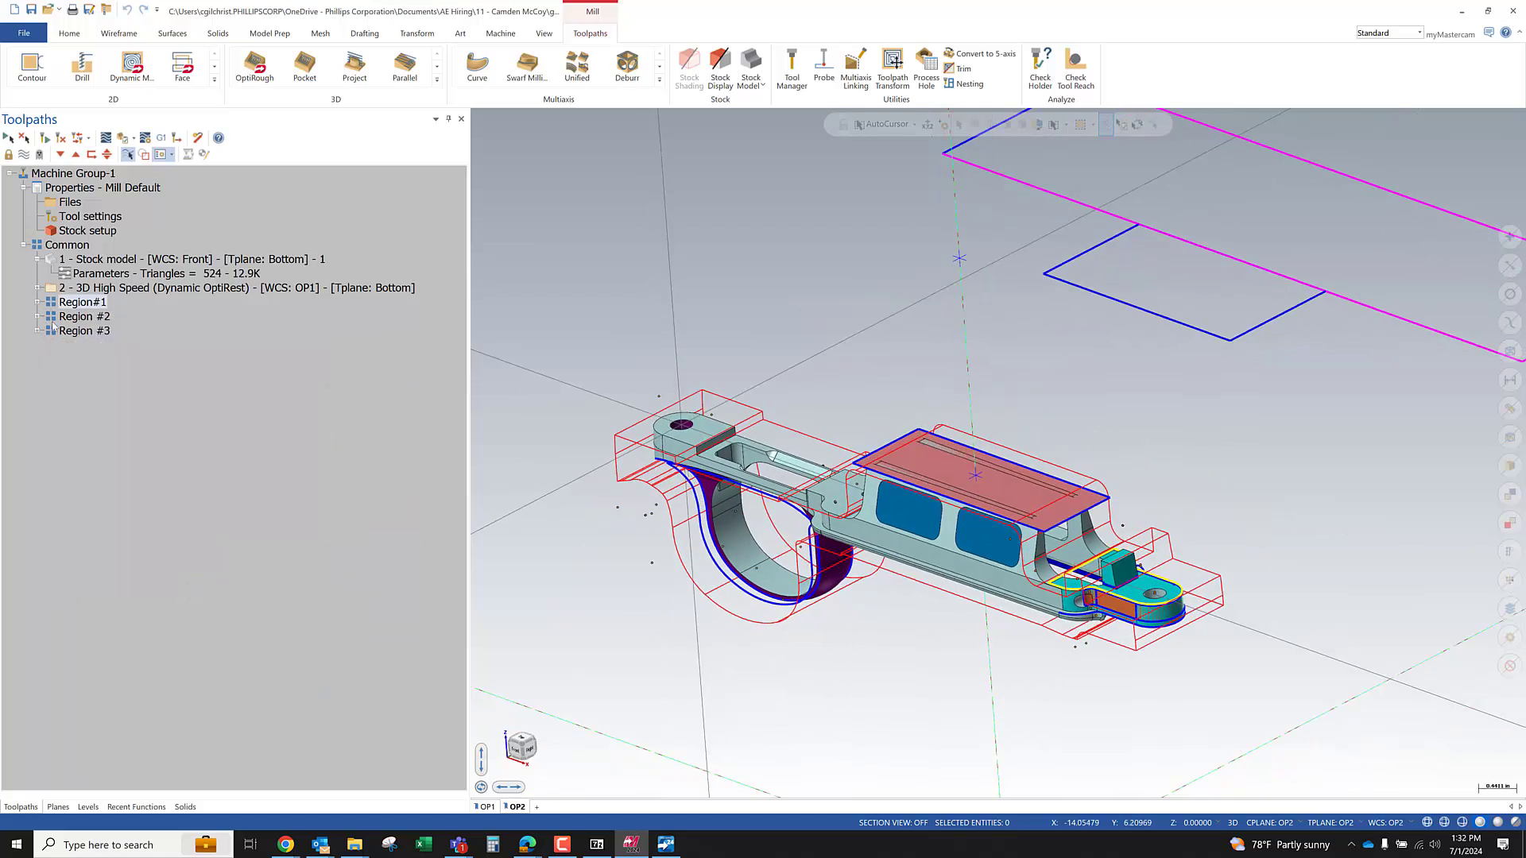
# Create a new toolpath group under Machine Group-1 and name it Sample 1
pyautogui.click(67, 174)
pyautogui.rightClick(67, 177)
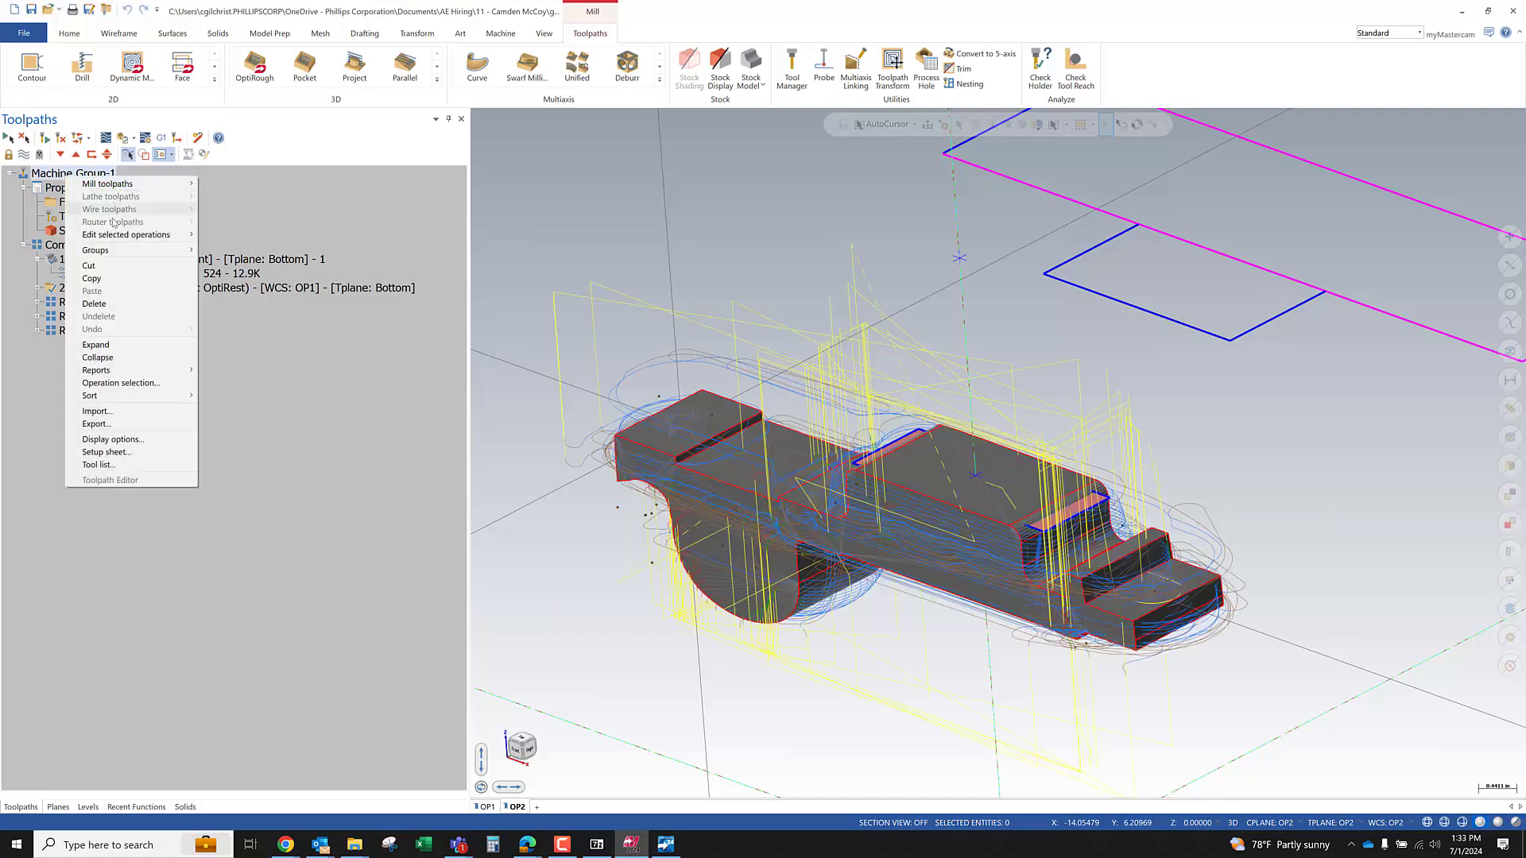
pyautogui.moveTo(119, 251)
pyautogui.click(236, 263)
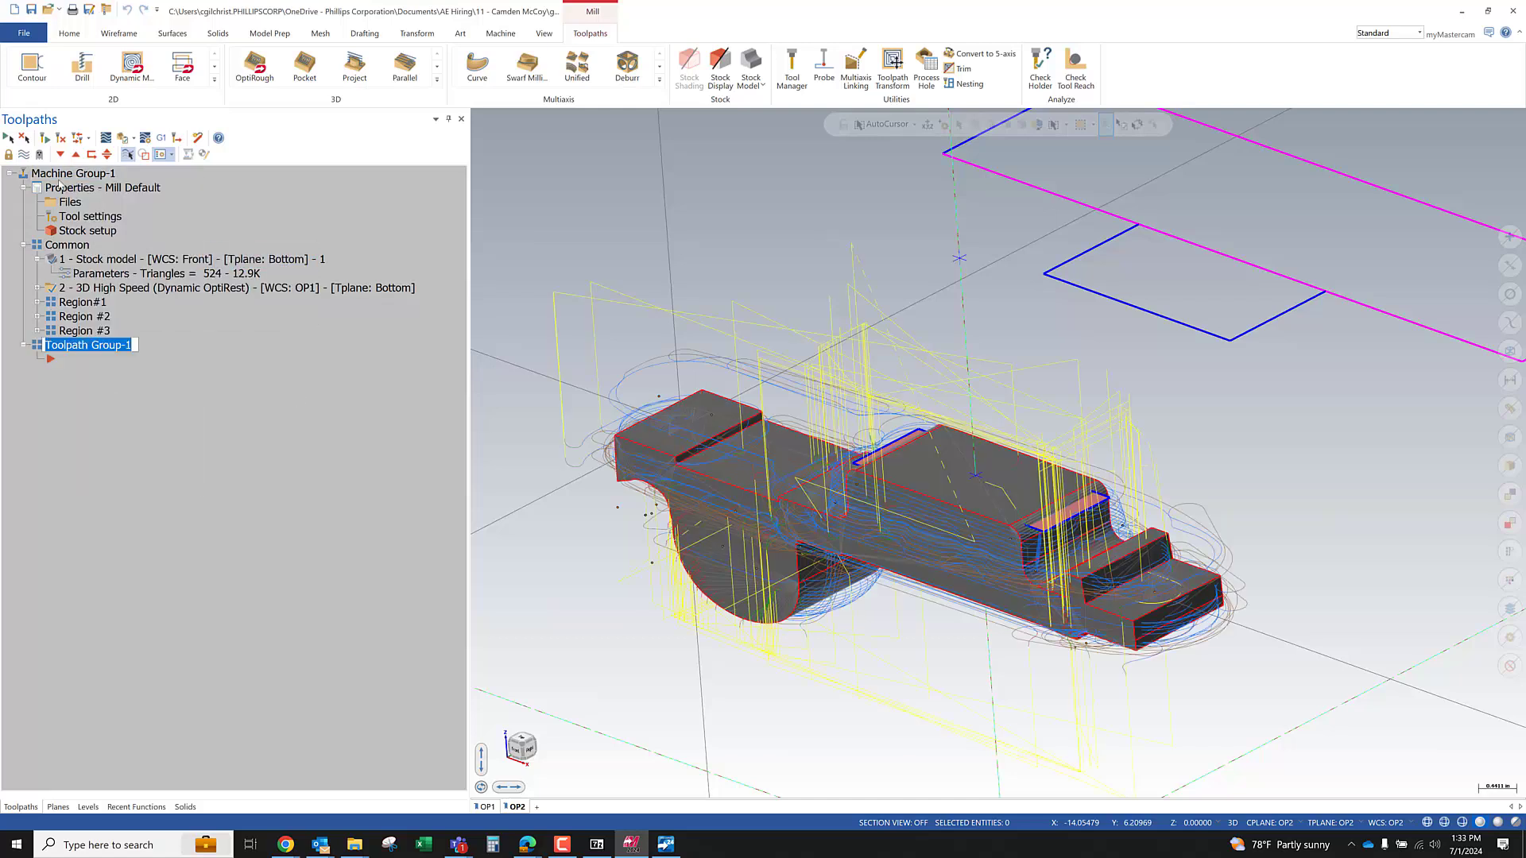
pyautogui.write('Unique')
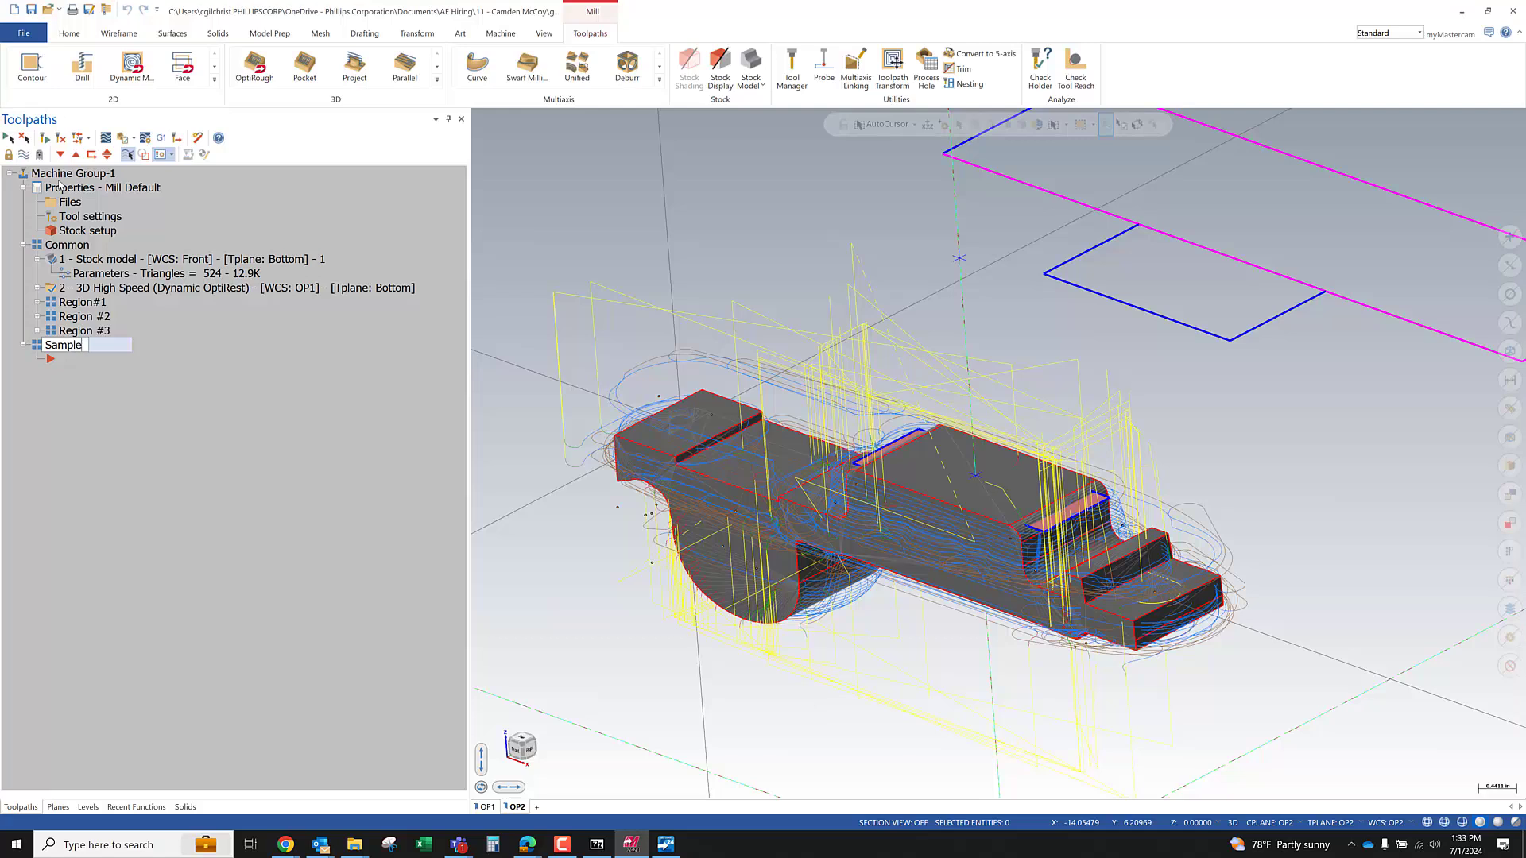
pyautogui.press('Return')
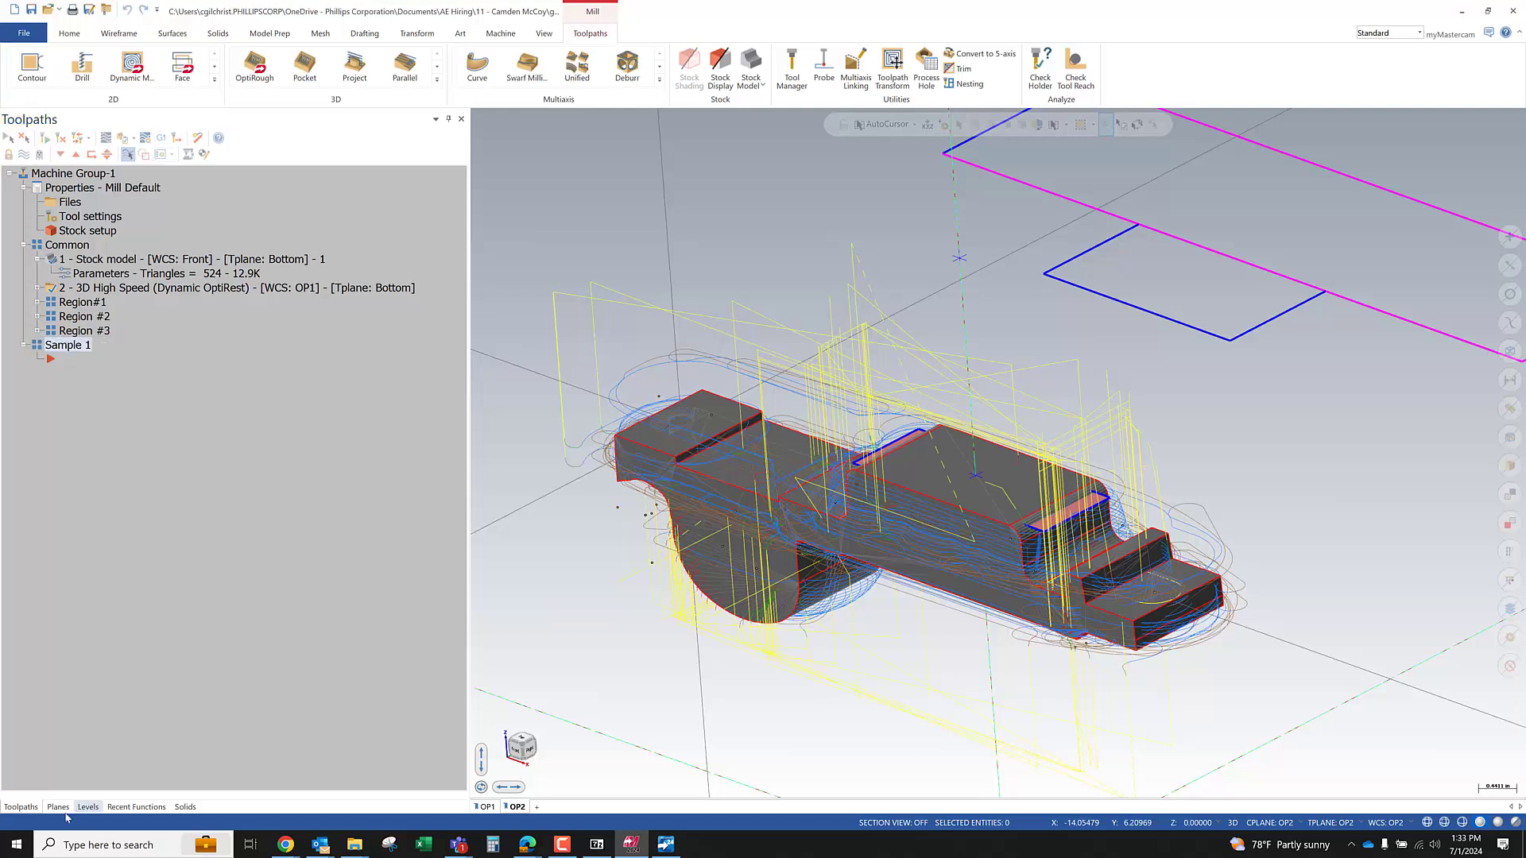
# Review the OP1 and OP2 planes and their origins in the planes list
pyautogui.click(59, 807)
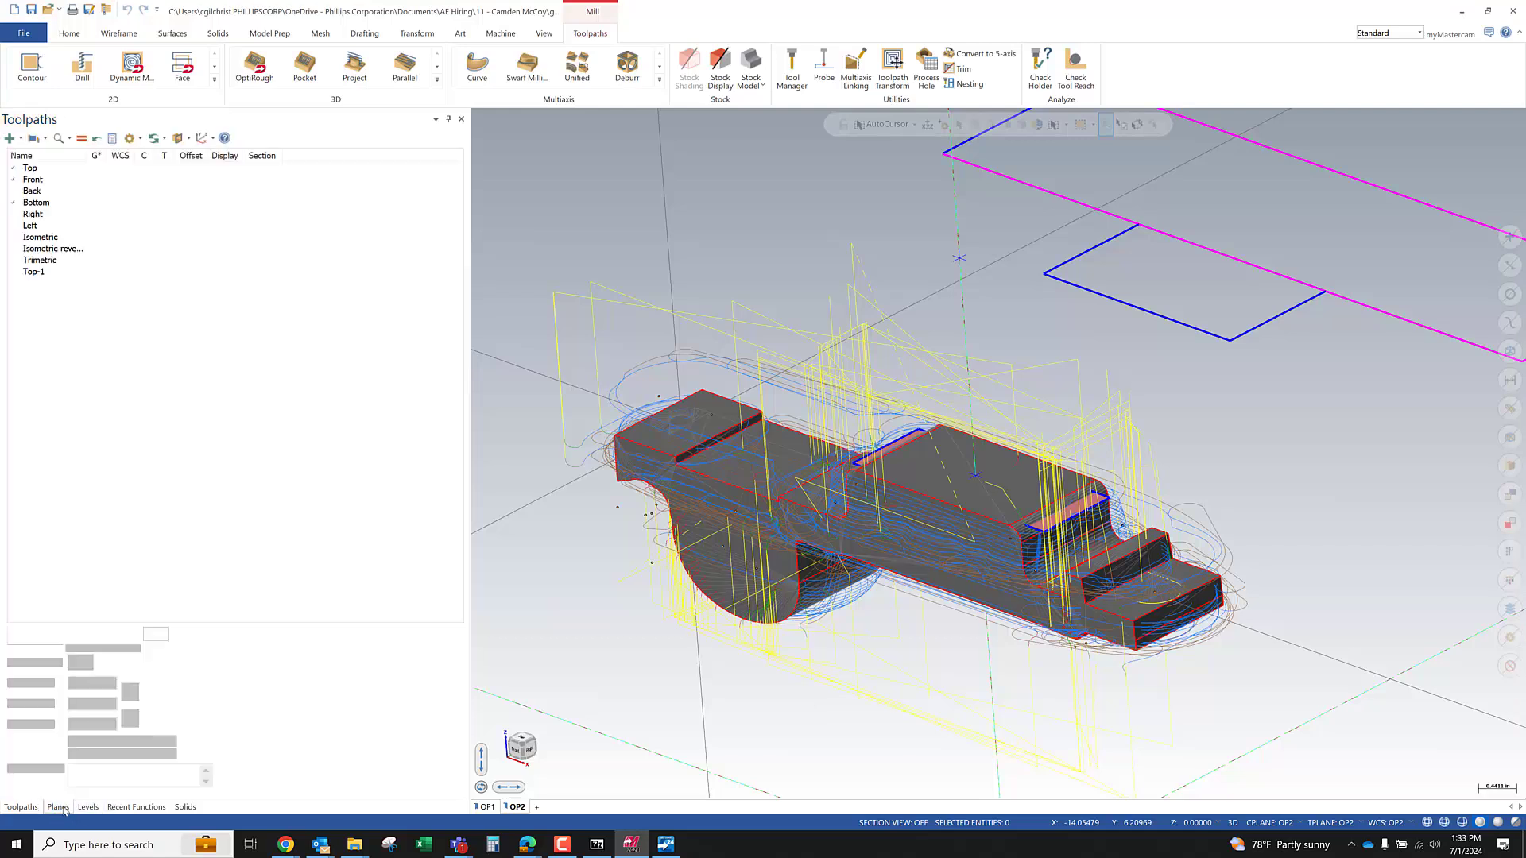
pyautogui.click(31, 306)
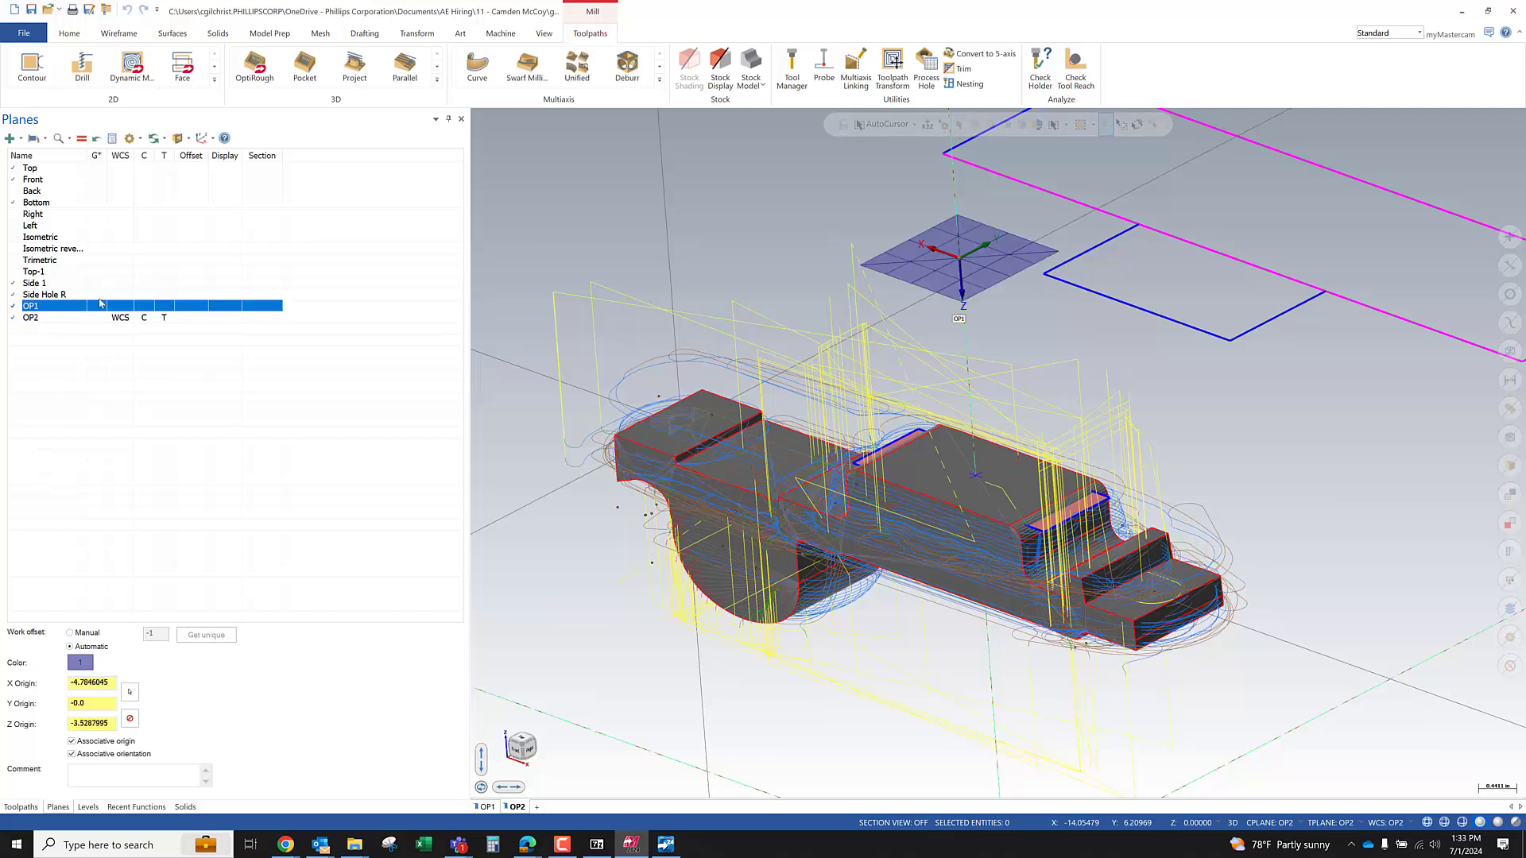
pyautogui.click(46, 318)
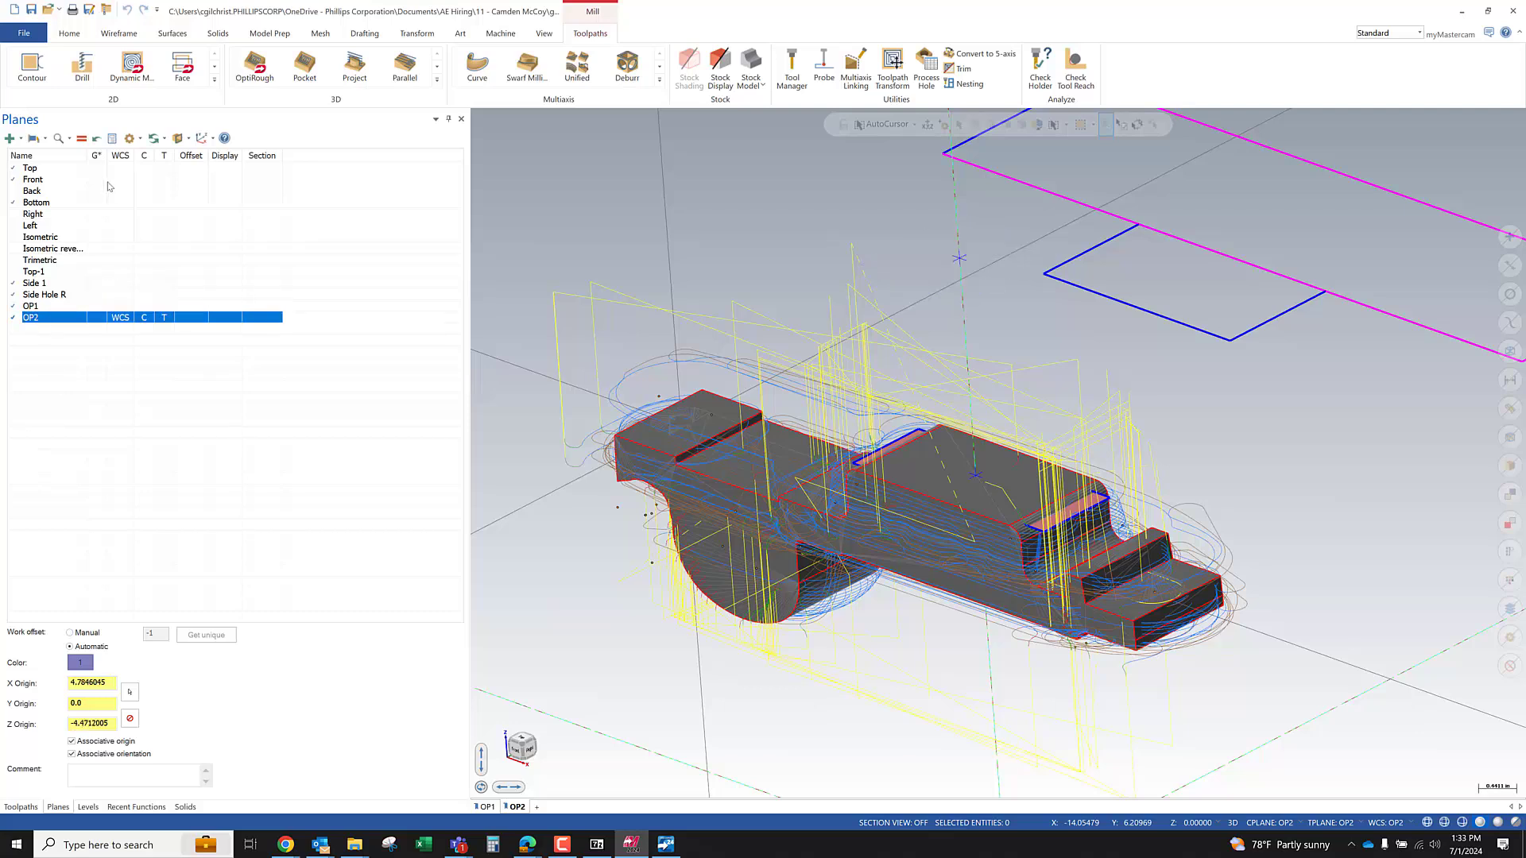
pyautogui.click(82, 138)
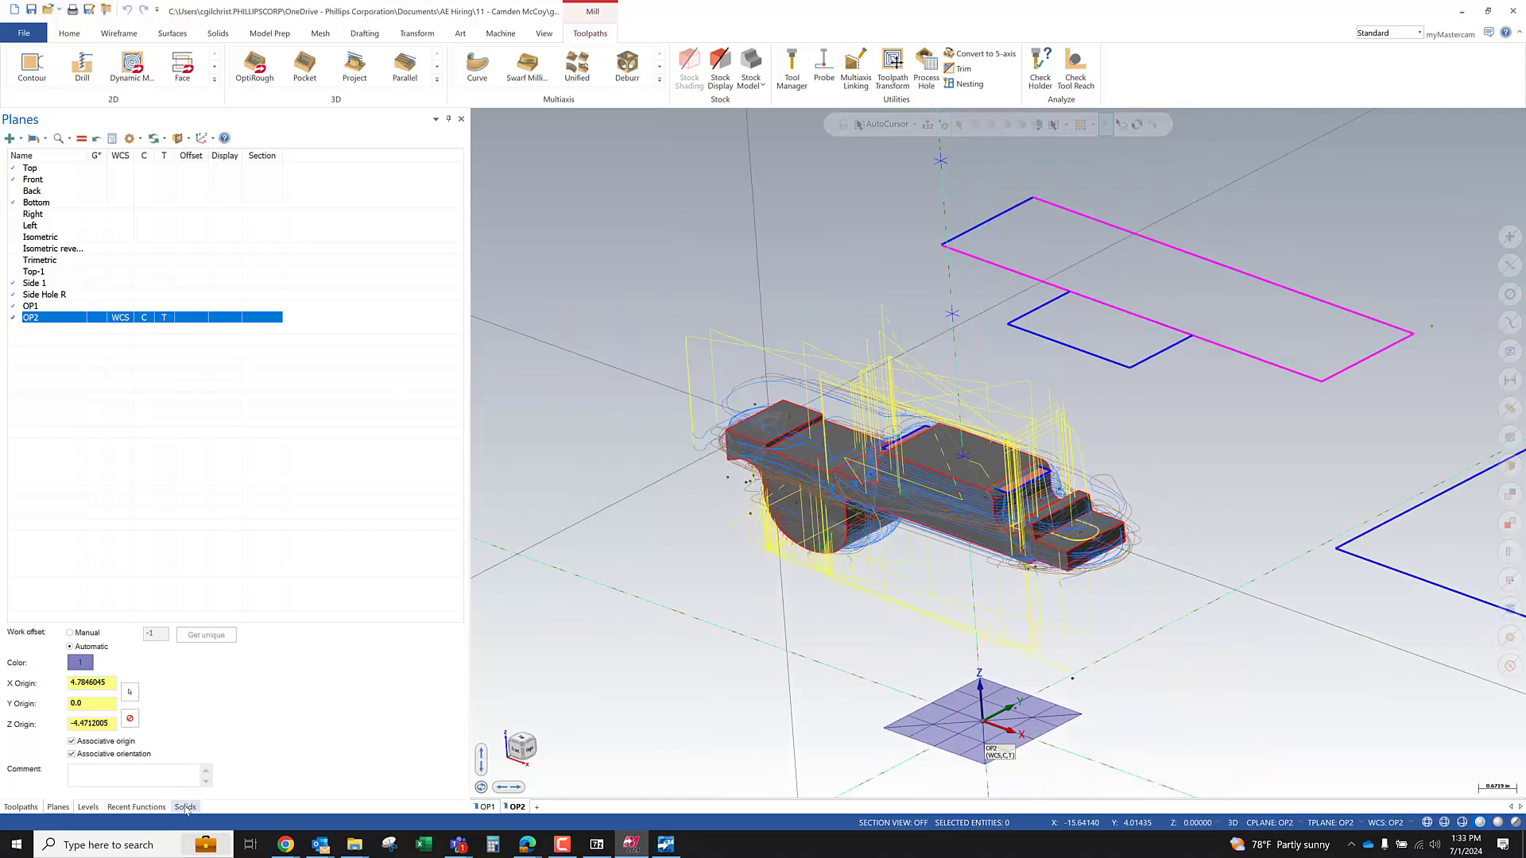
# Make level 1, Main, the active level and hide all the other levels
pyautogui.click(88, 807)
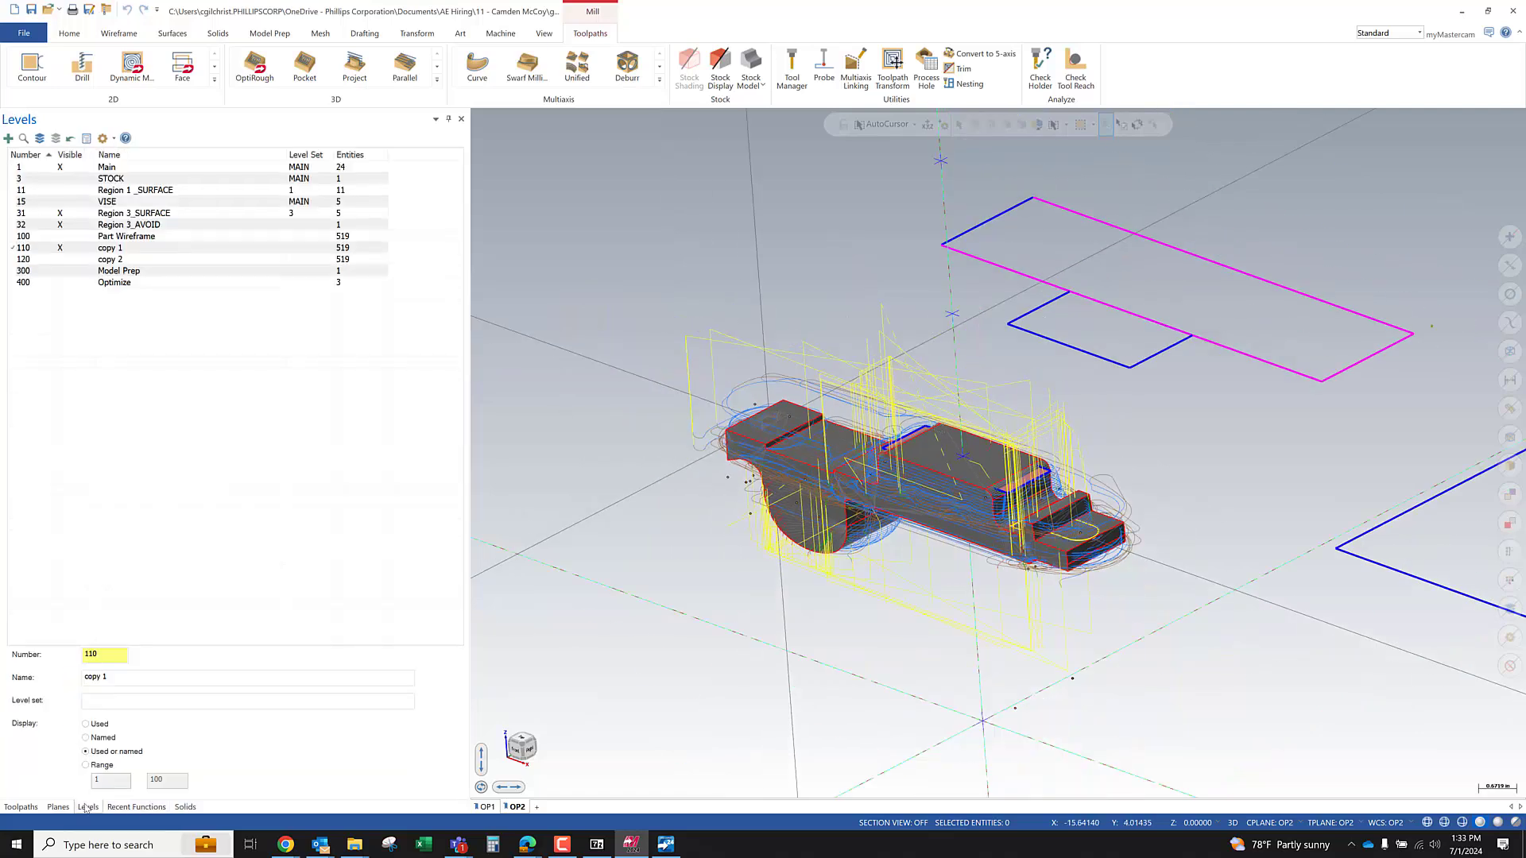
pyautogui.click(40, 168)
pyautogui.click(54, 137)
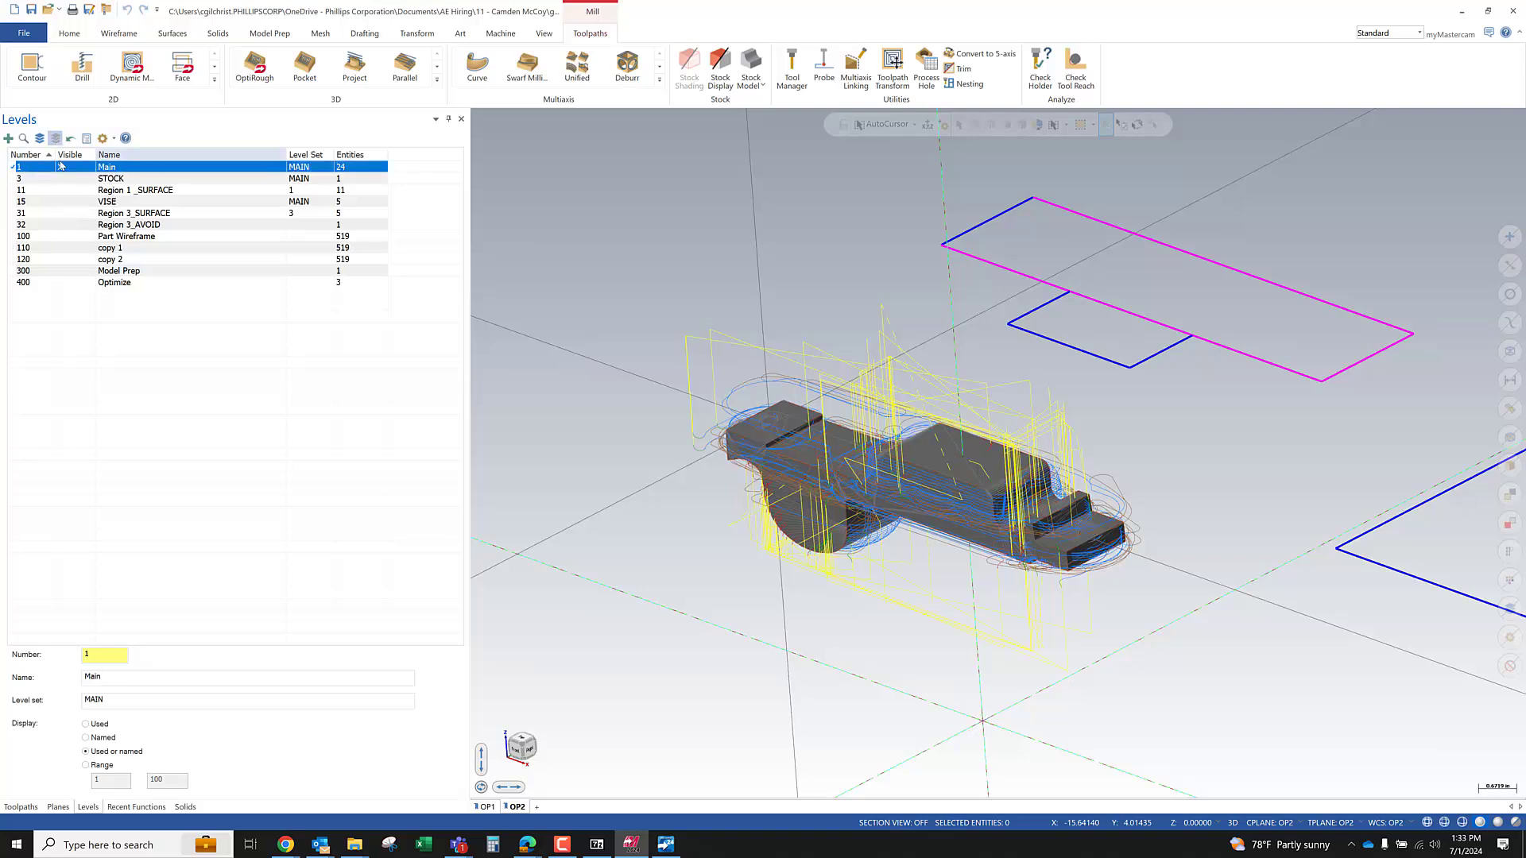
# Return to the toolpath list and deselect all operations to inspect the bare guard part
pyautogui.click(21, 806)
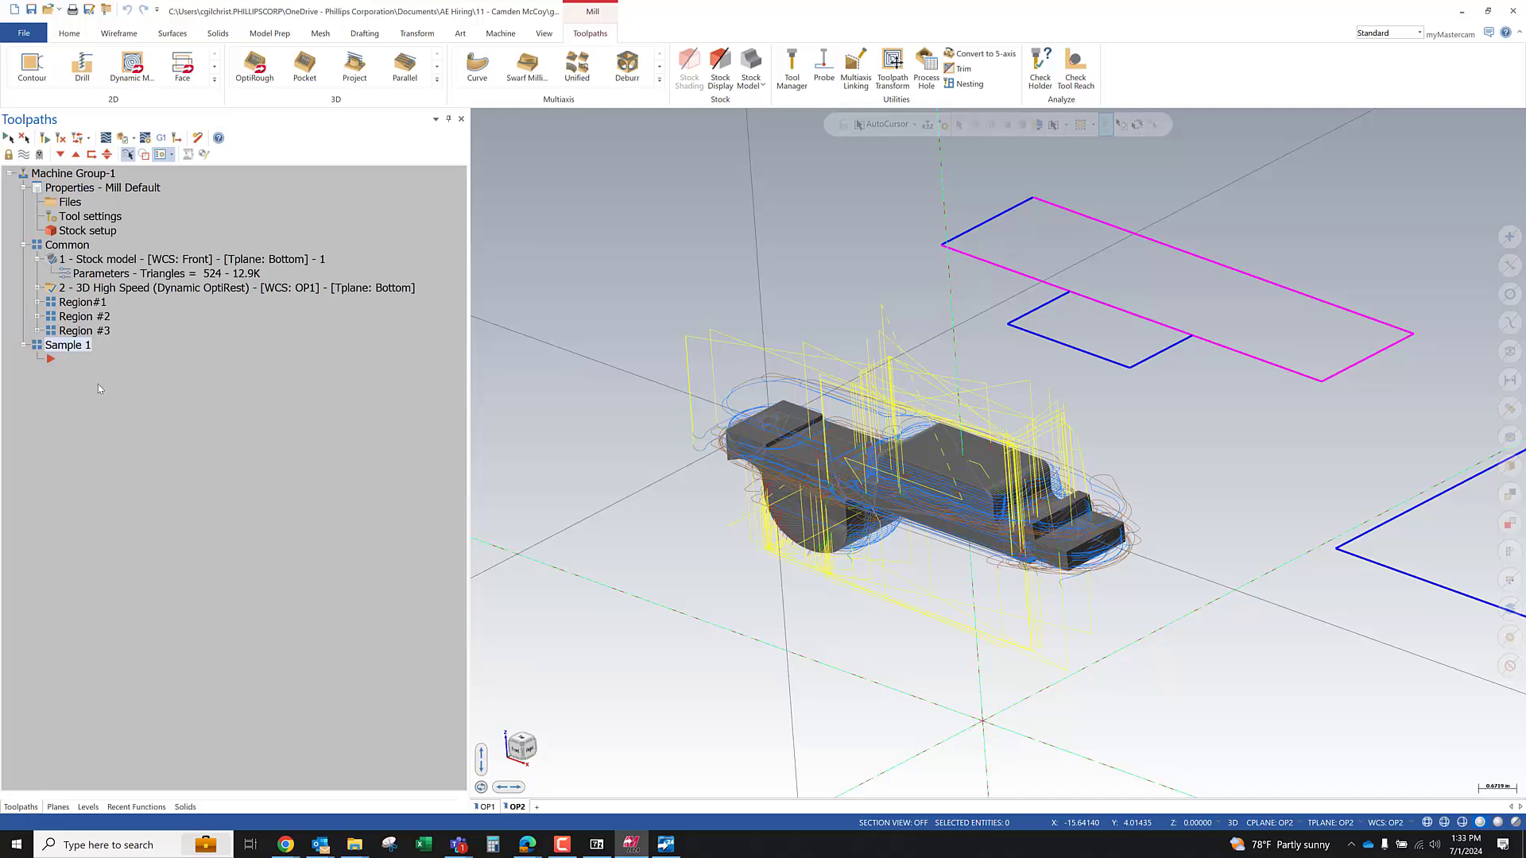
pyautogui.click(68, 360)
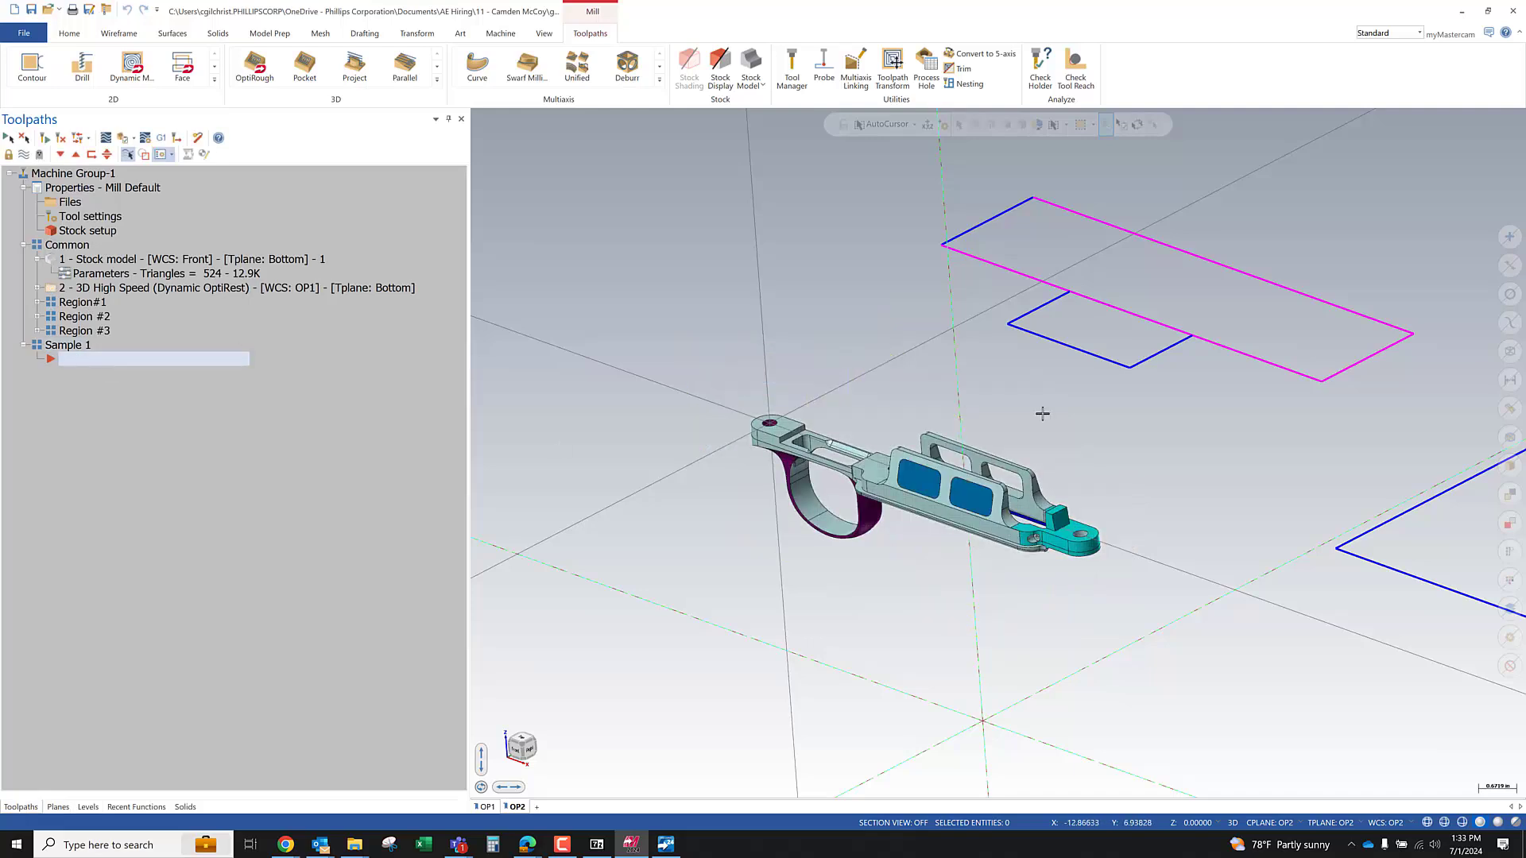
pyautogui.moveTo(705, 621); pyautogui.dragTo(767, 555, button='middle')
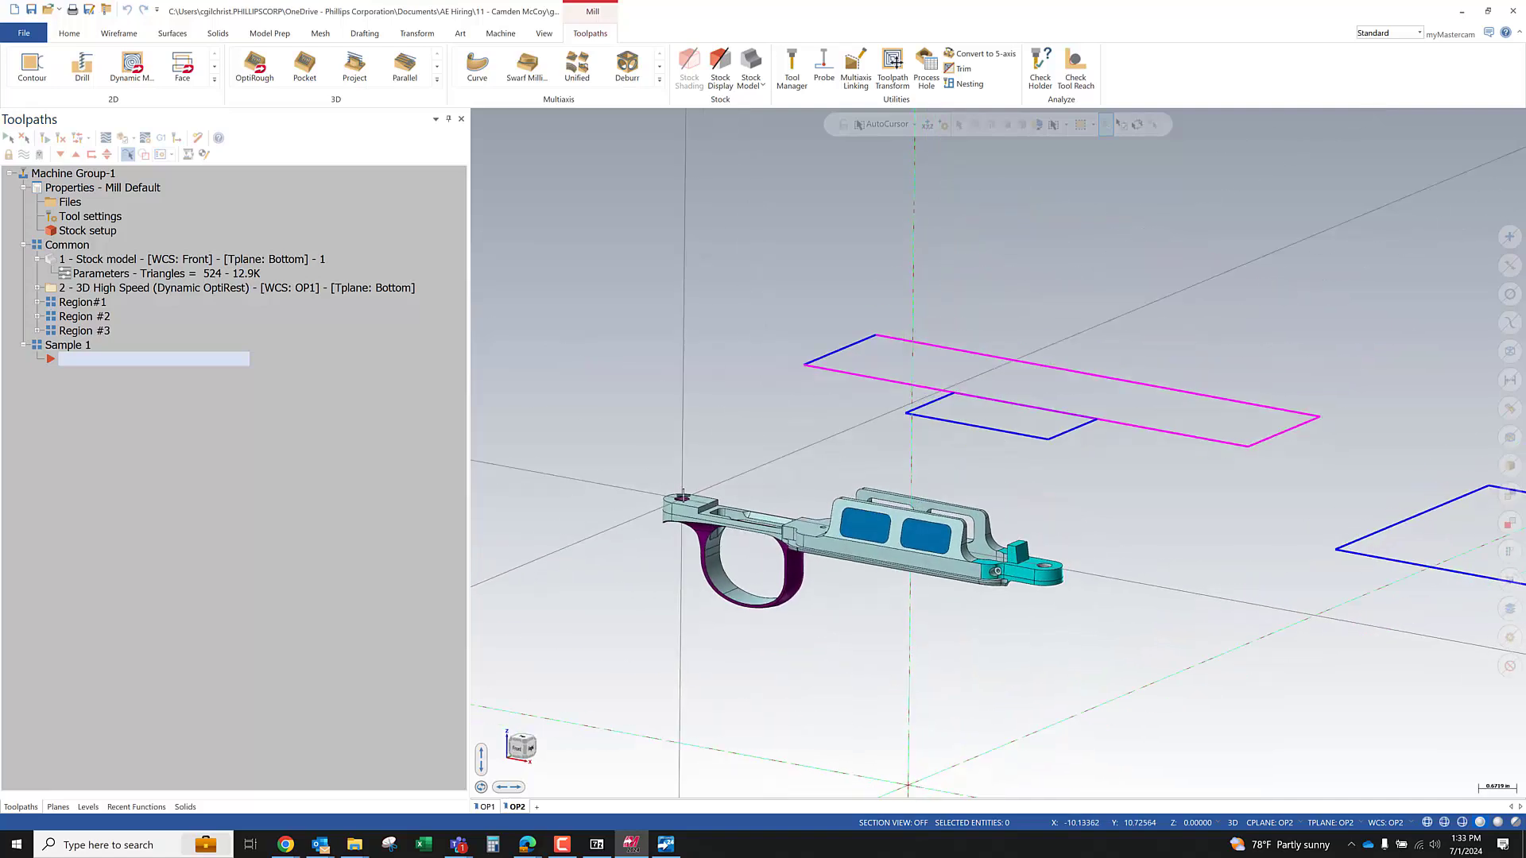
pyautogui.scroll(-1, 1084, 398)
pyautogui.scroll(3, 818, 472)
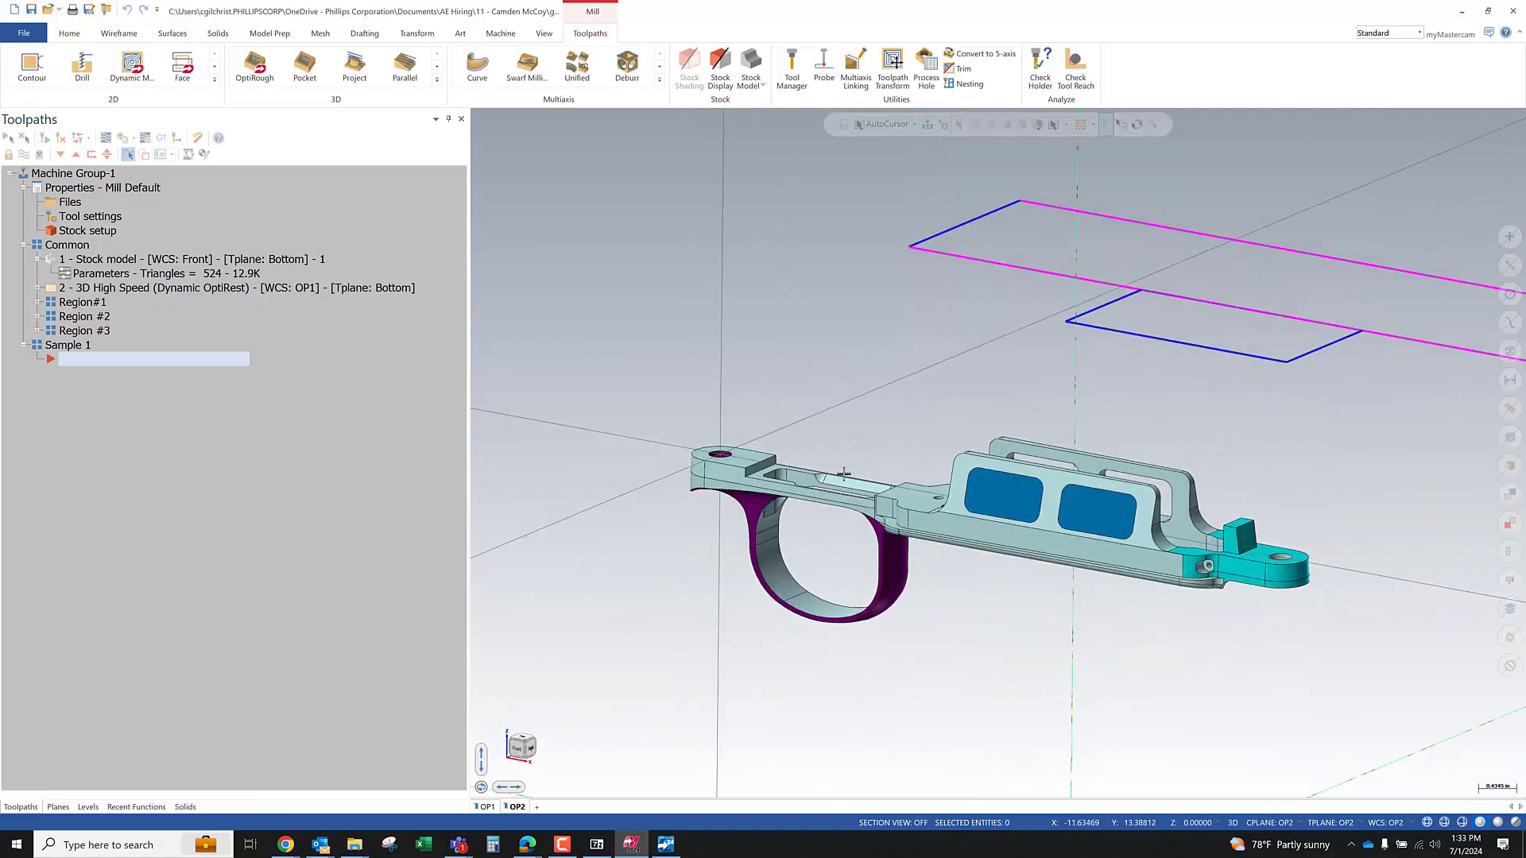
# Compare the display of stock model operation 1 with that of Dynamic OptiRest operation 2, showing only the selected operation
pyautogui.click(102, 261)
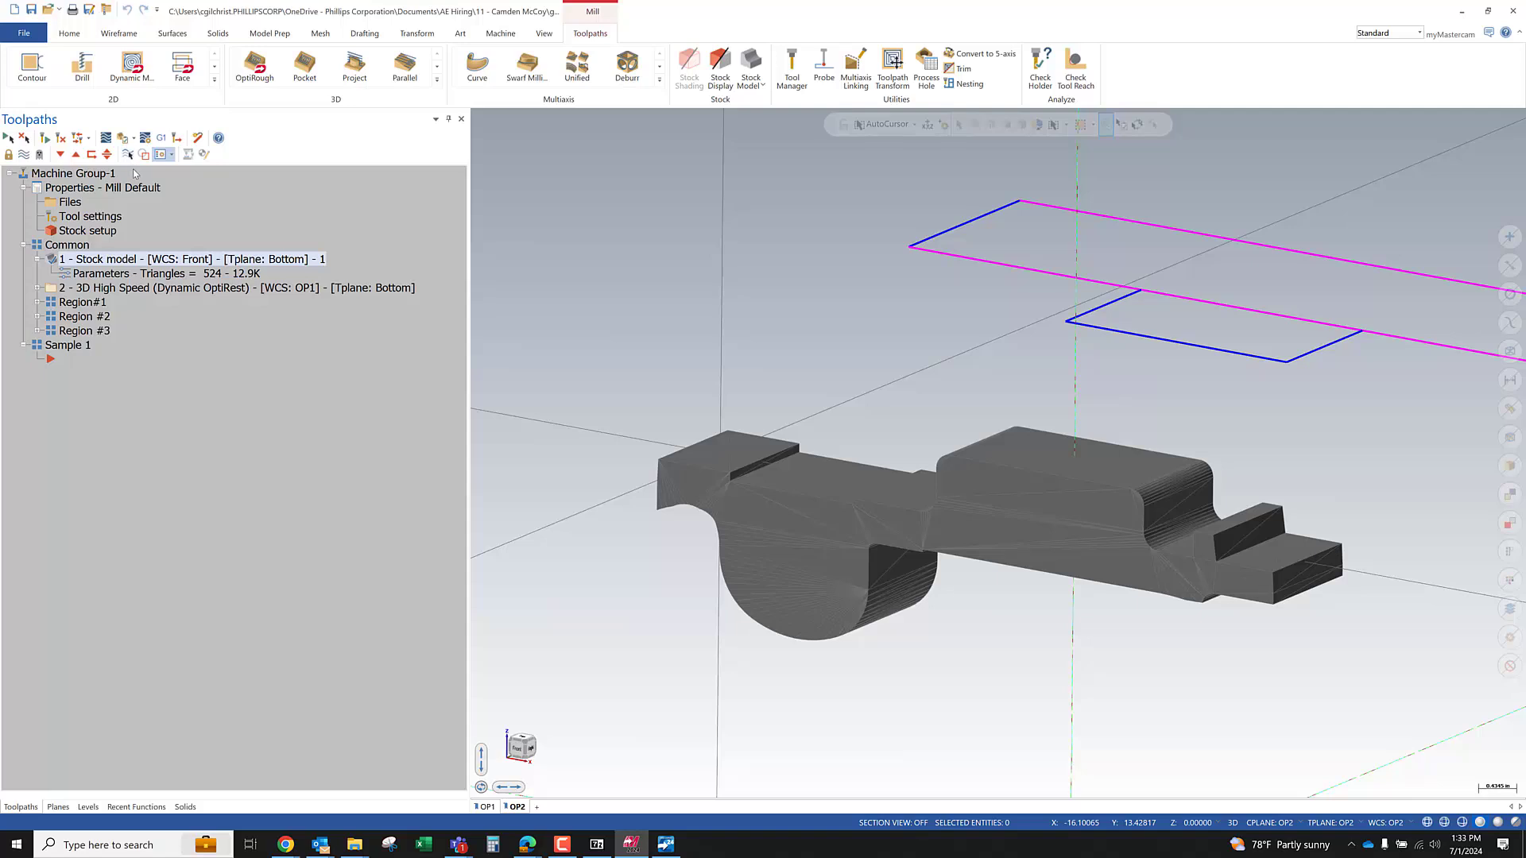
pyautogui.click(128, 154)
pyautogui.click(80, 289)
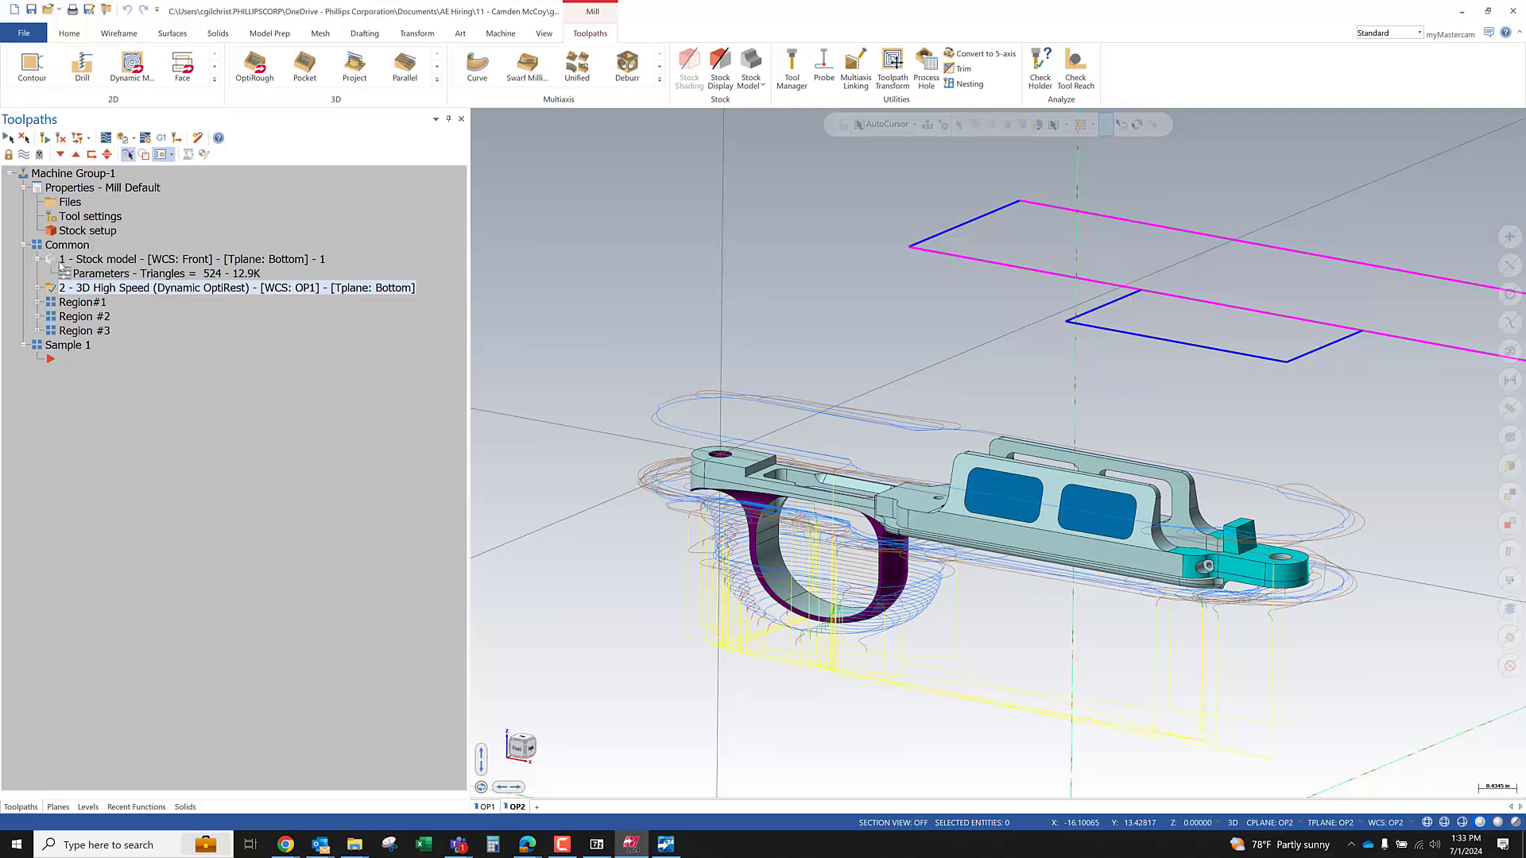
pyautogui.click(60, 259)
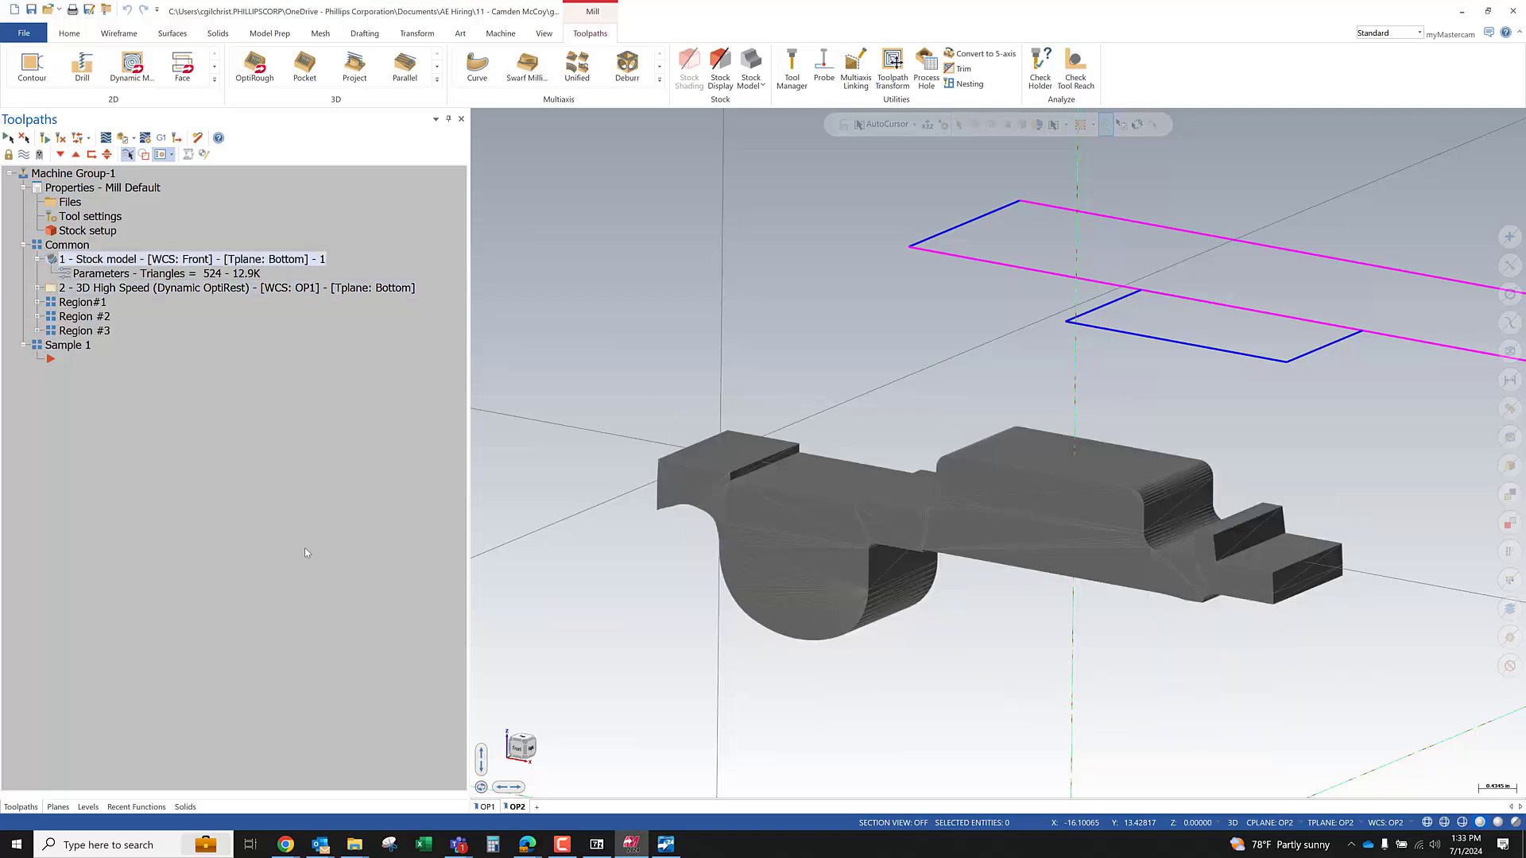
# Expand the Region #3 group to list its operations, then collapse and reopen the Common group
pyautogui.click(38, 331)
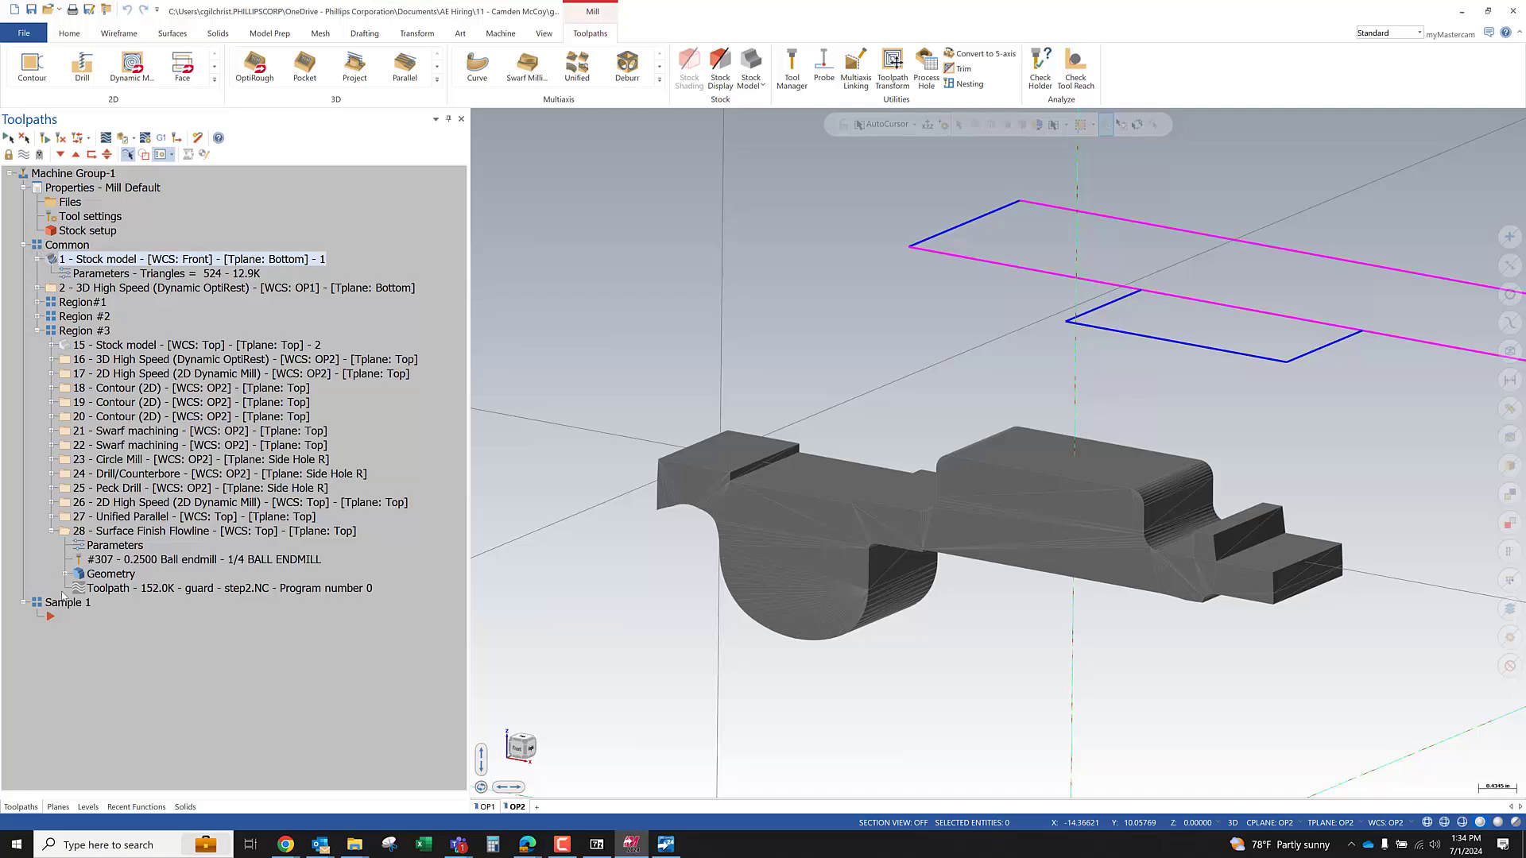
pyautogui.click(25, 246)
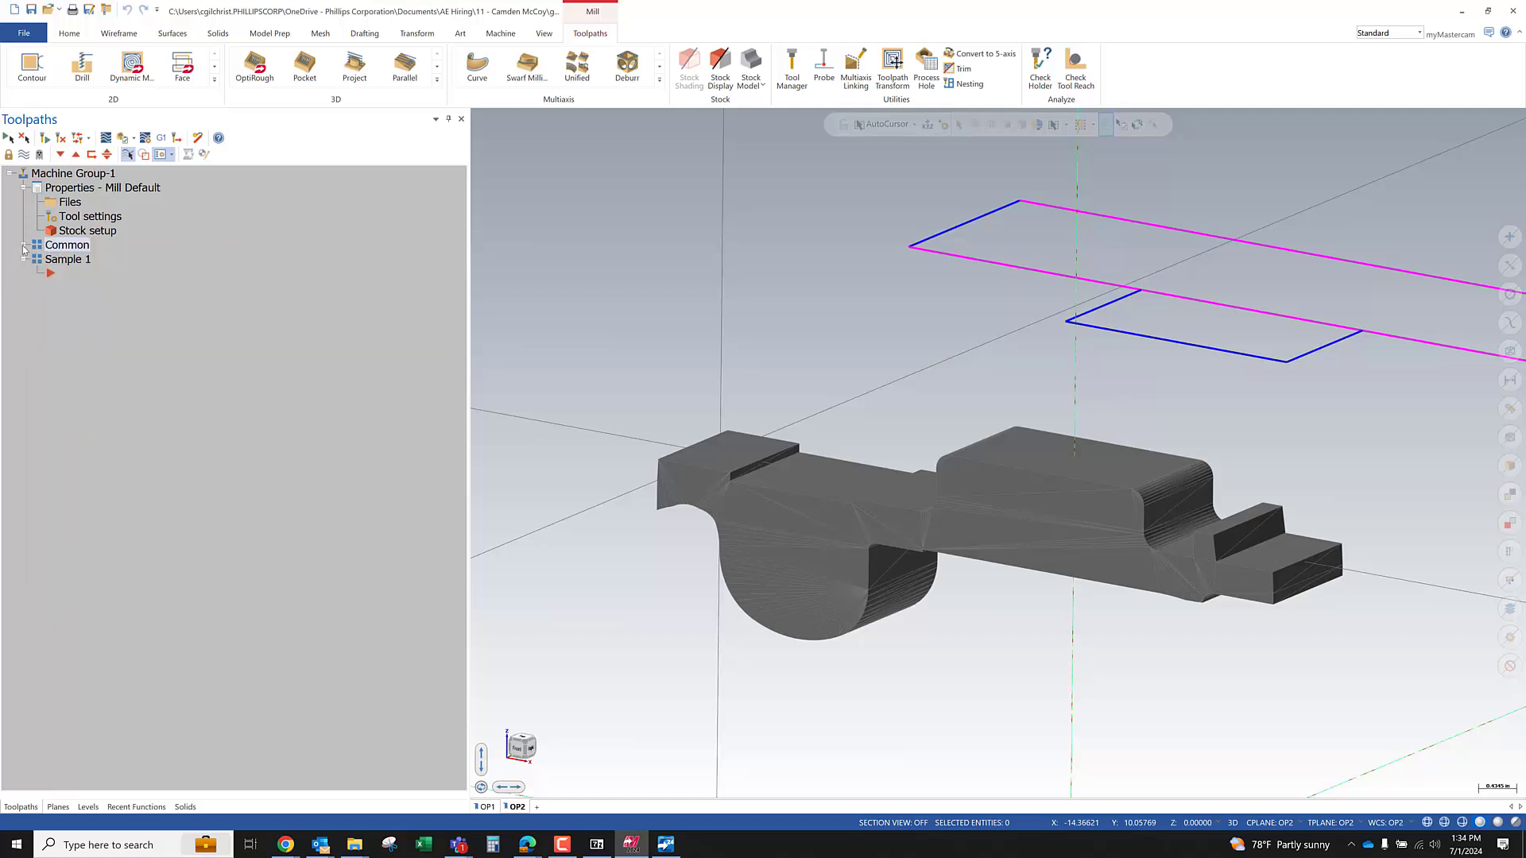
pyautogui.click(25, 246)
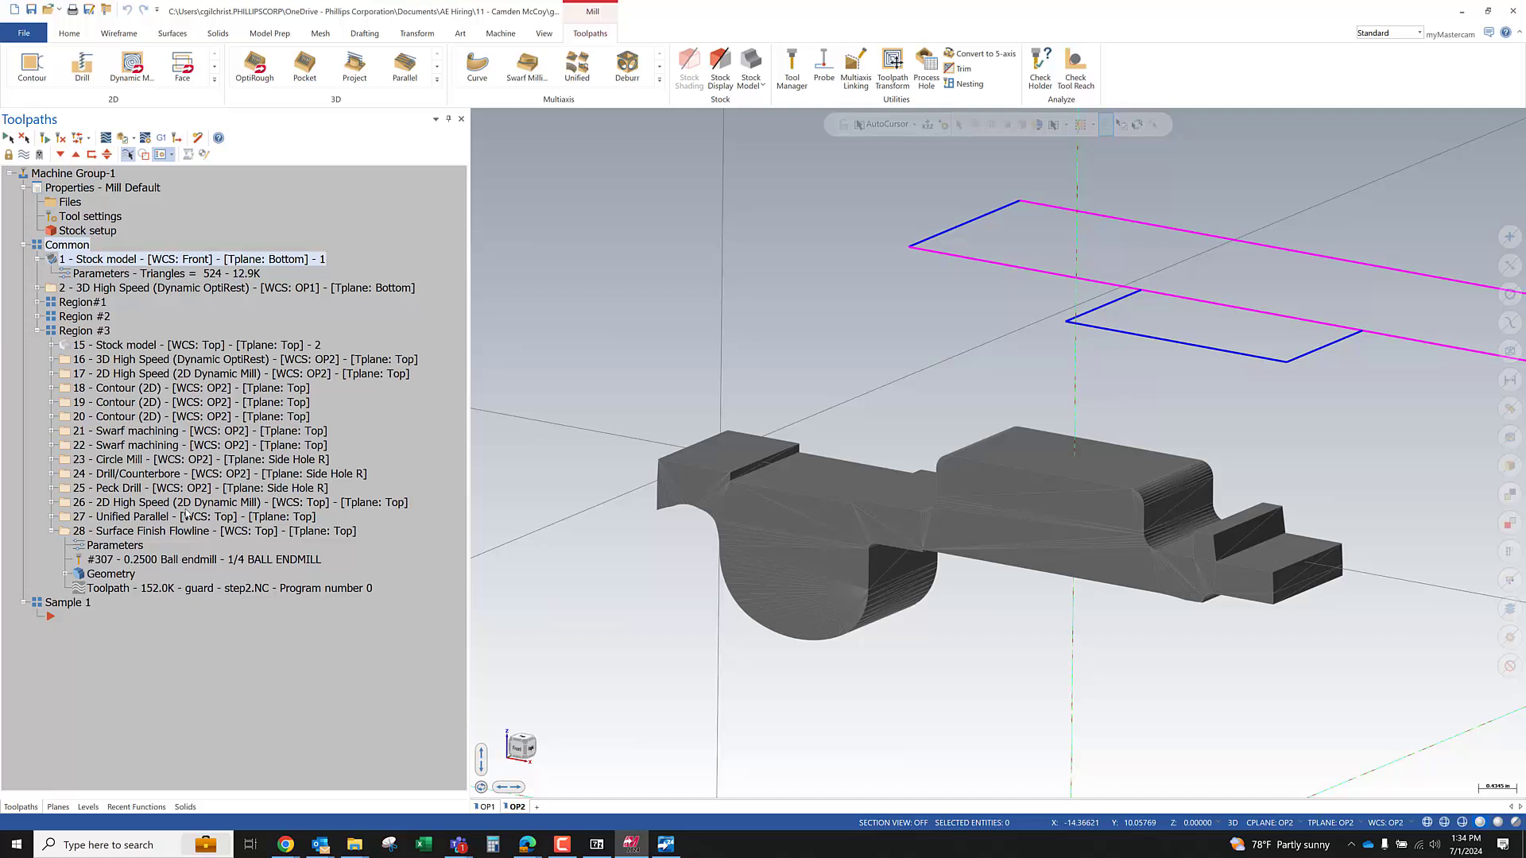
pyautogui.click(62, 175)
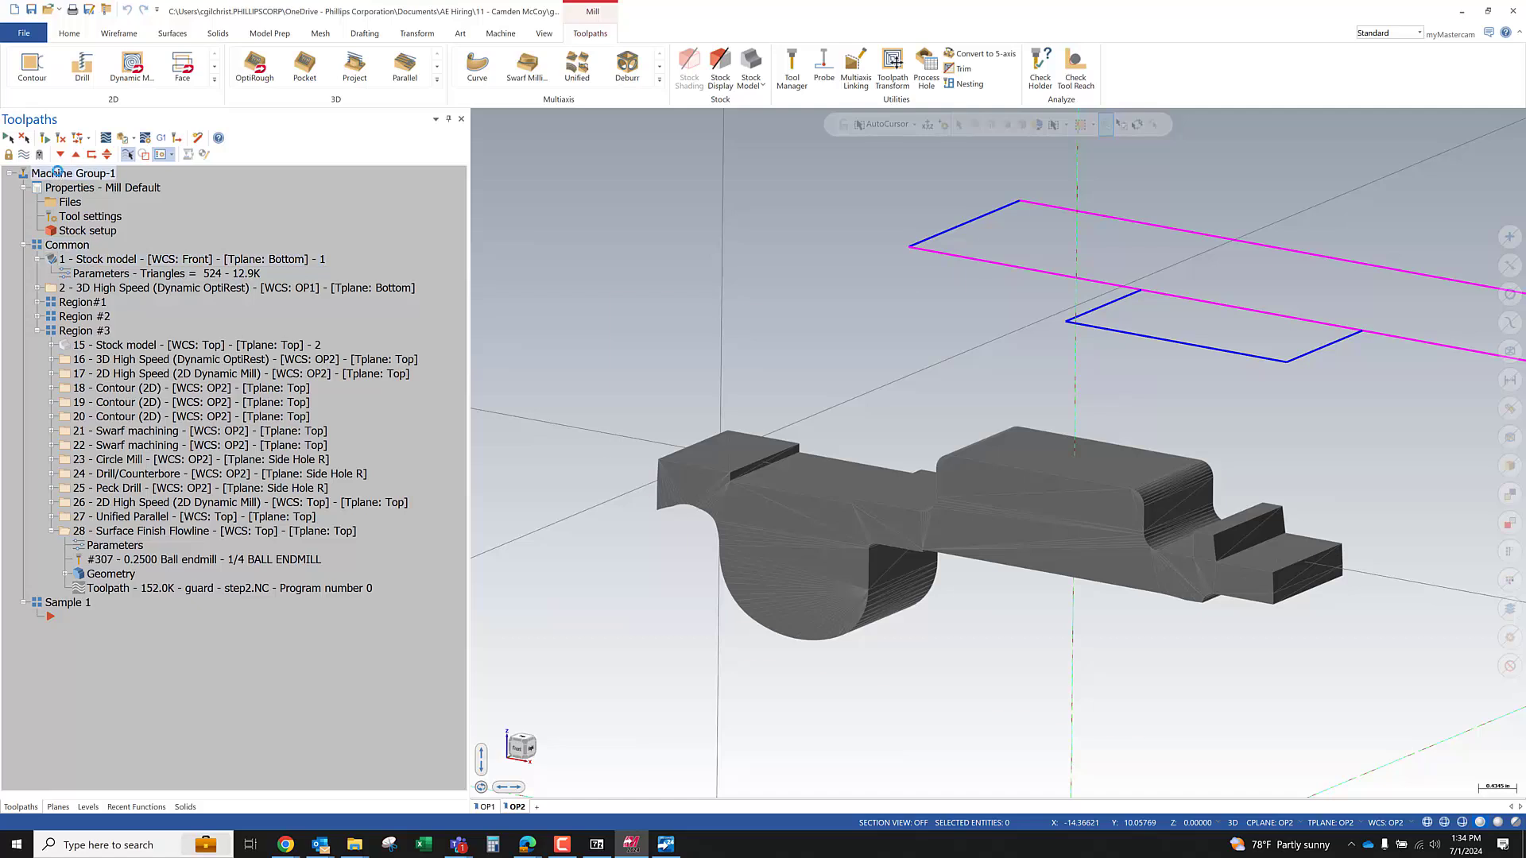
pyautogui.rightClick(64, 178)
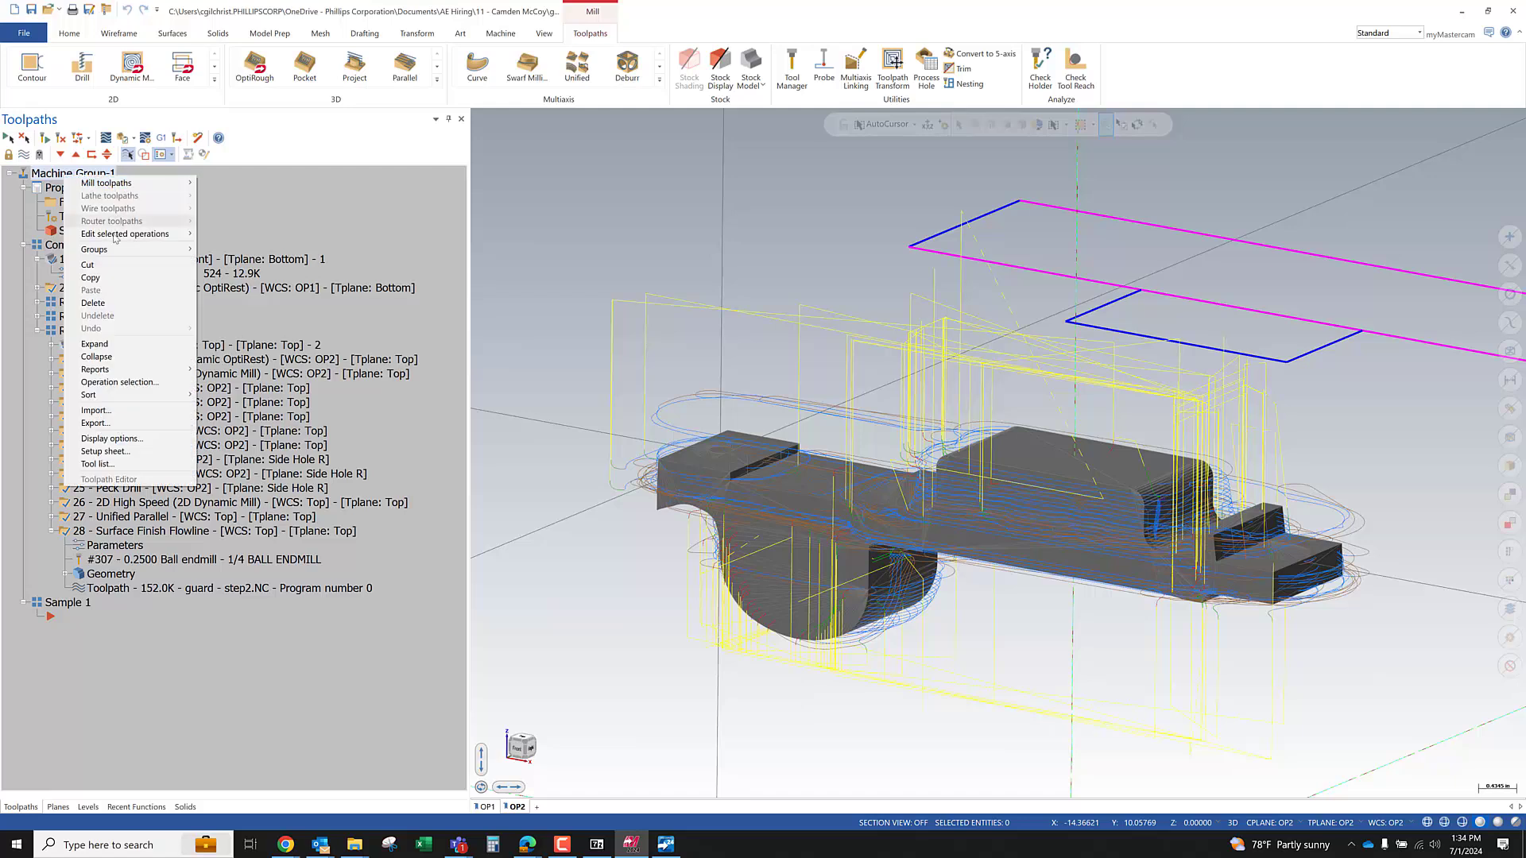
pyautogui.moveTo(129, 254)
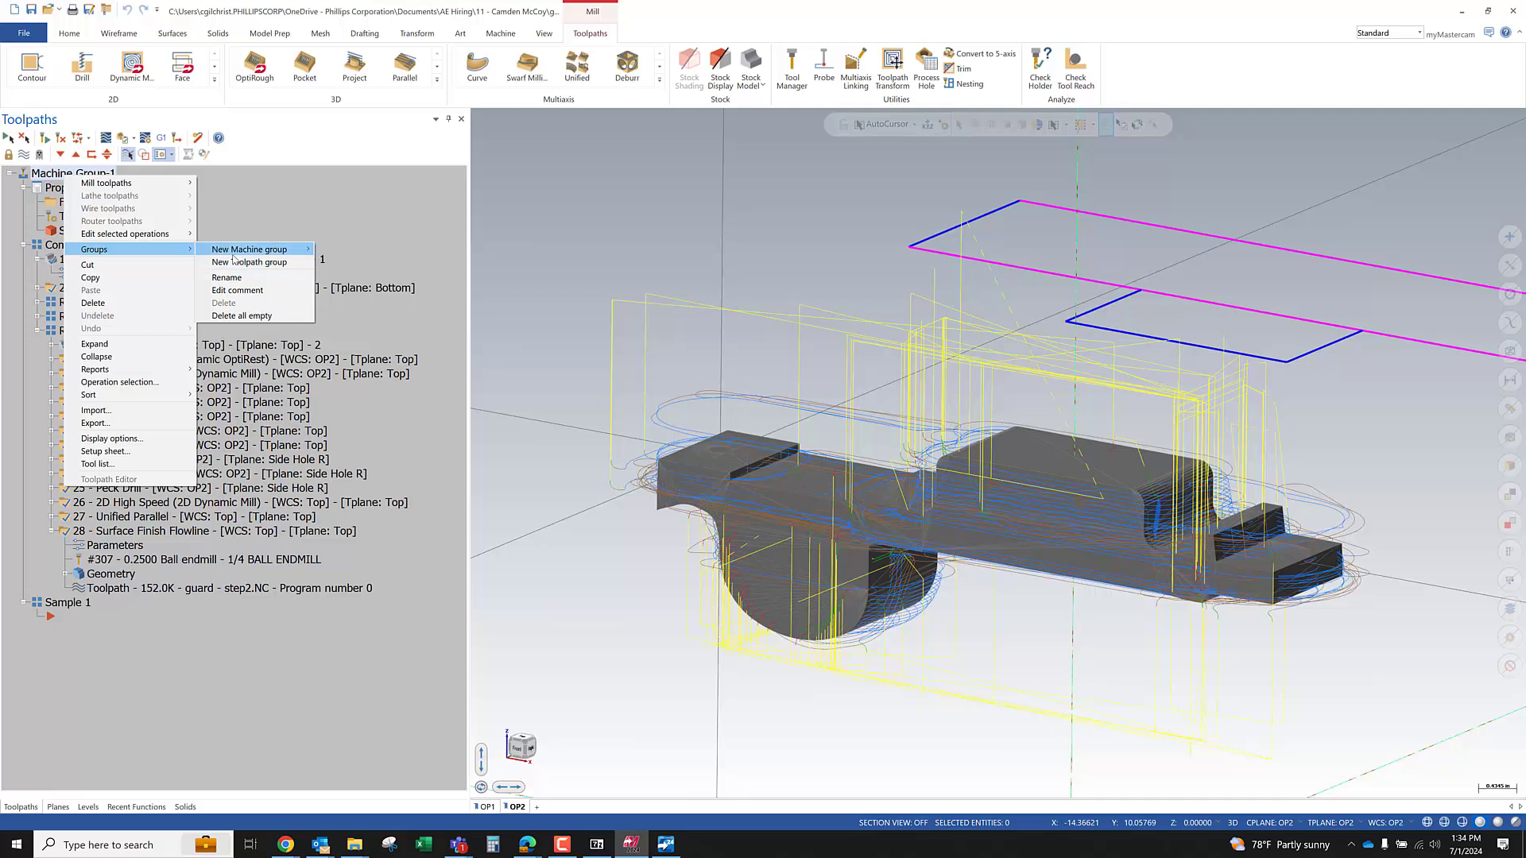
pyautogui.click(273, 263)
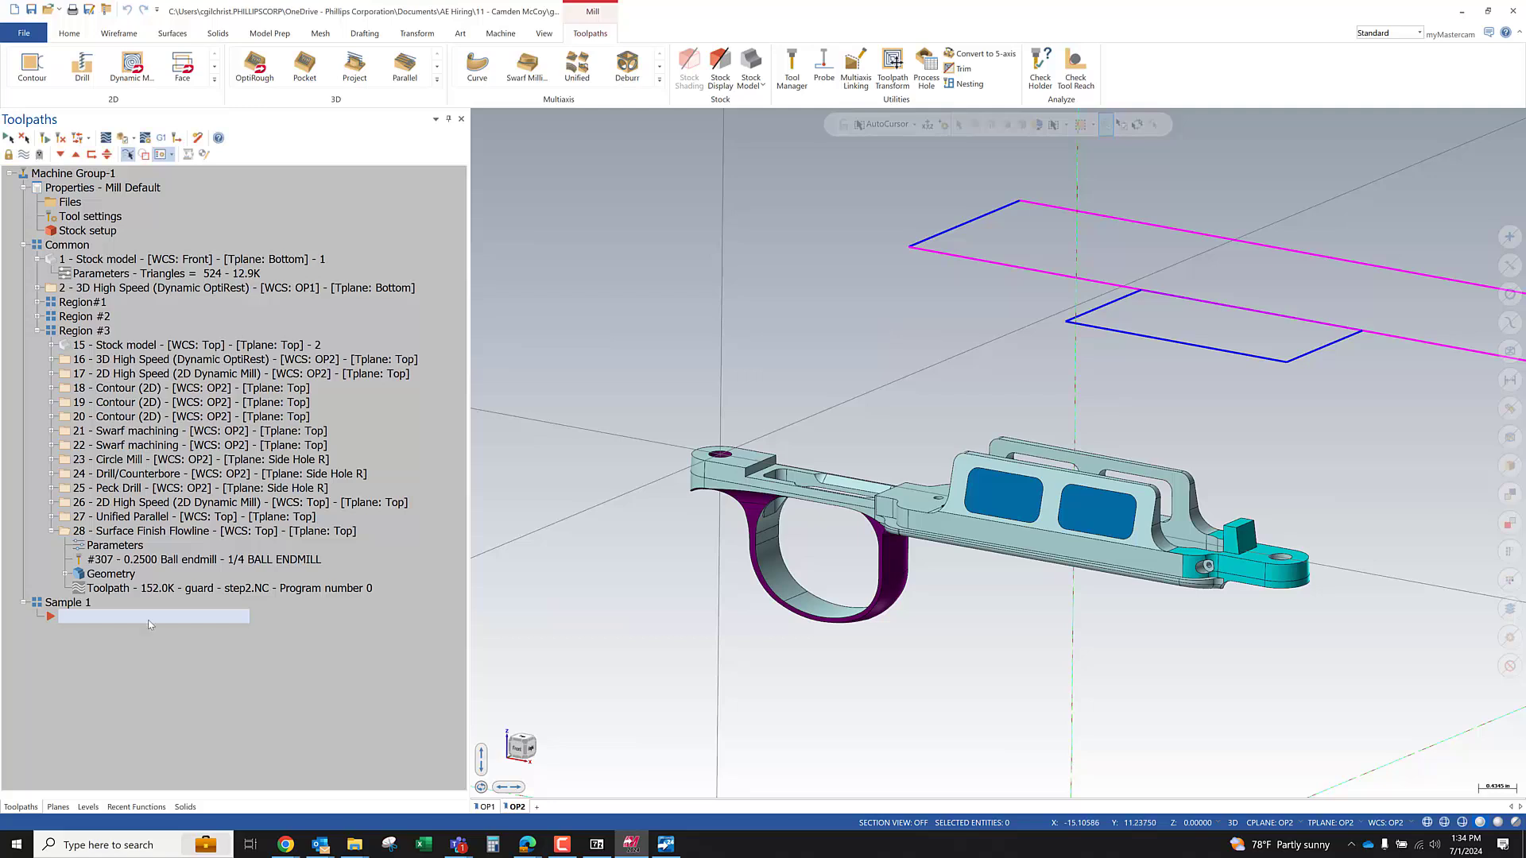
pyautogui.click(69, 620)
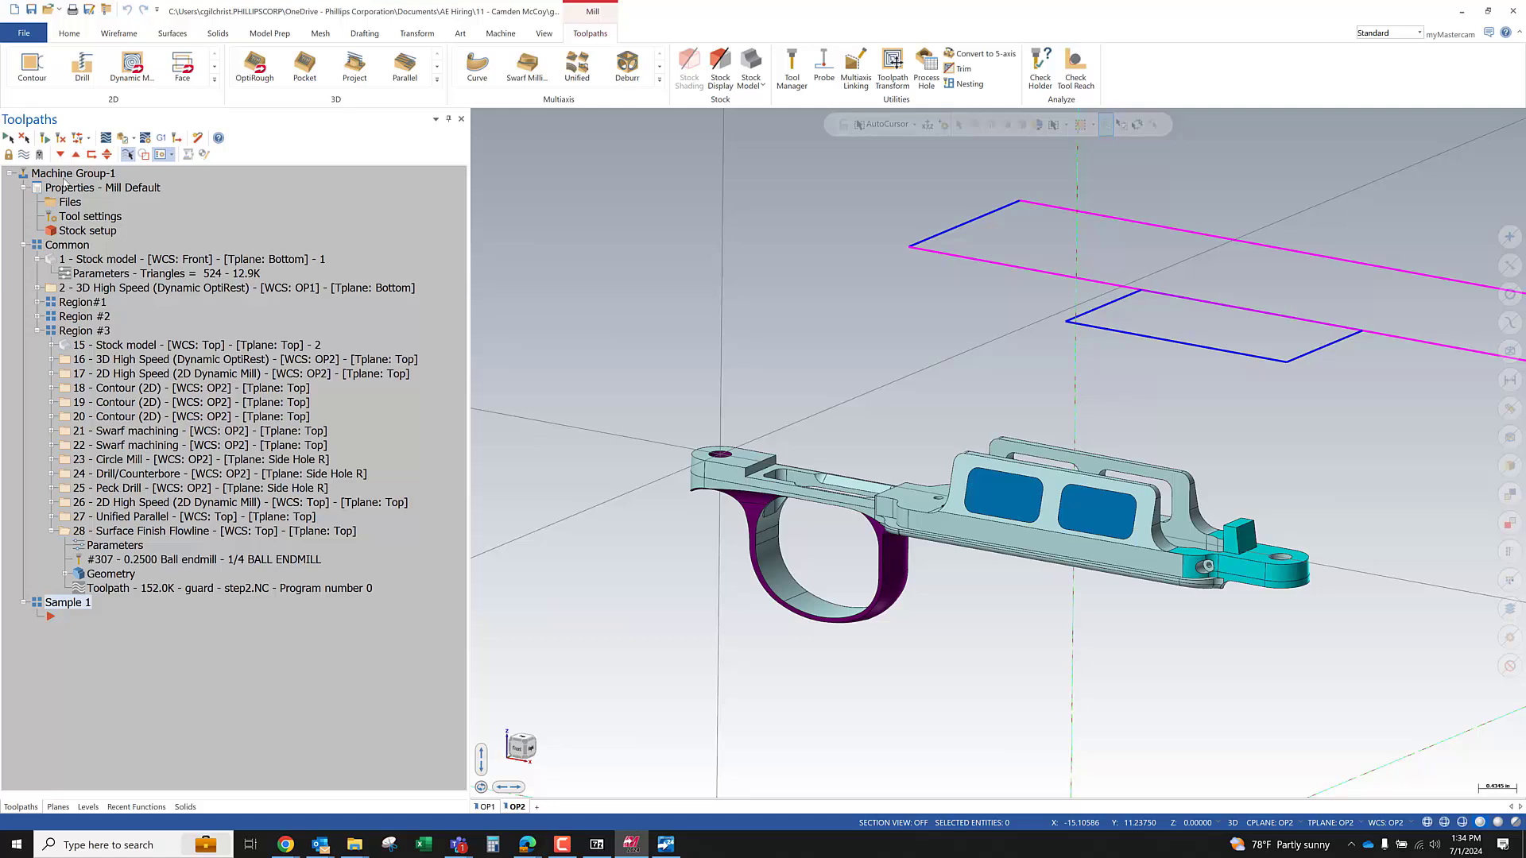
pyautogui.rightClick(71, 606)
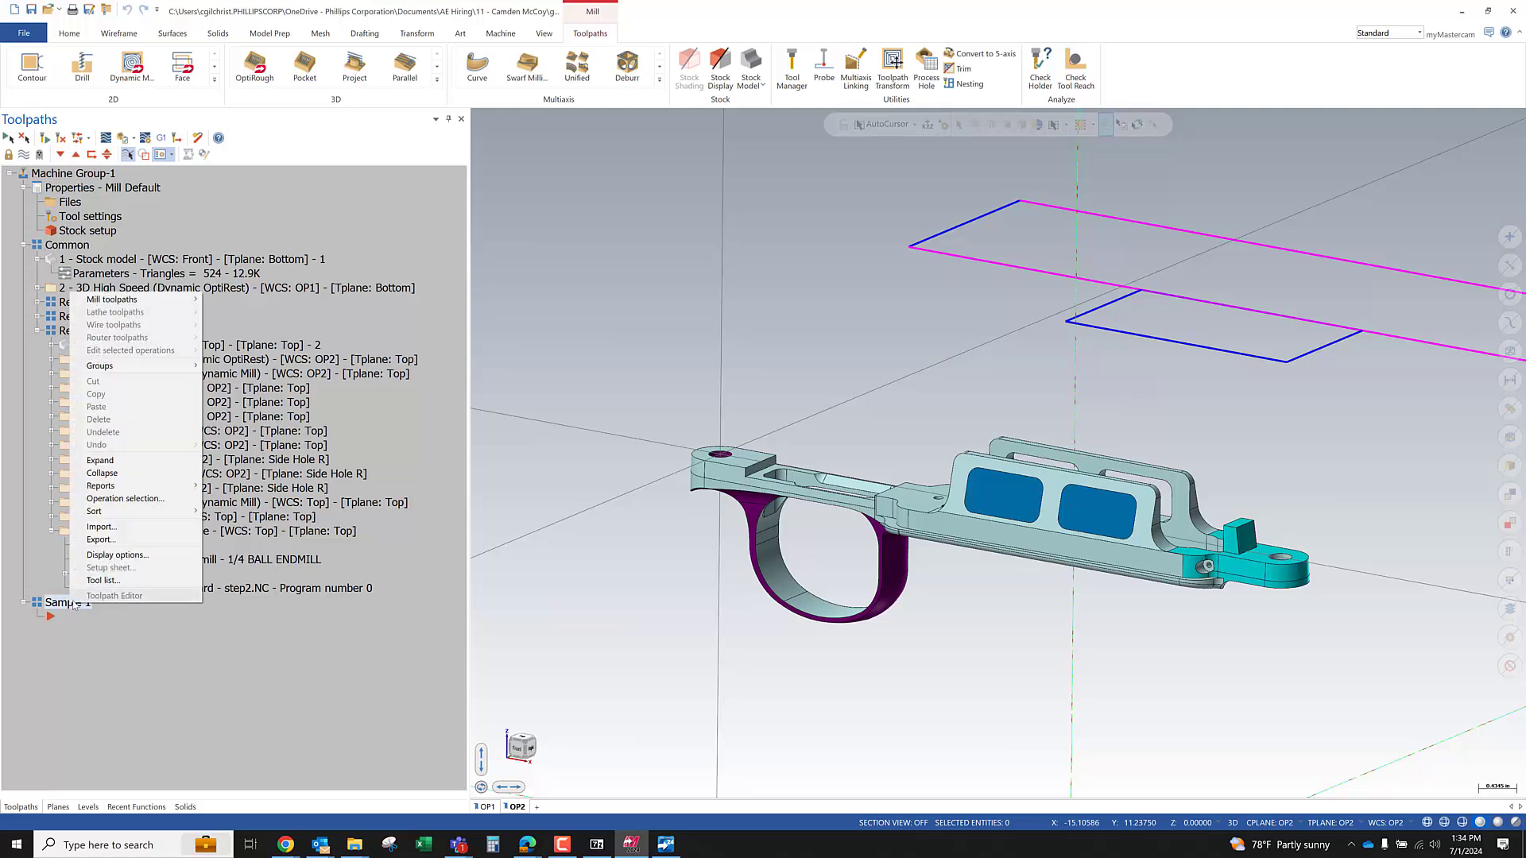
pyautogui.click(151, 678)
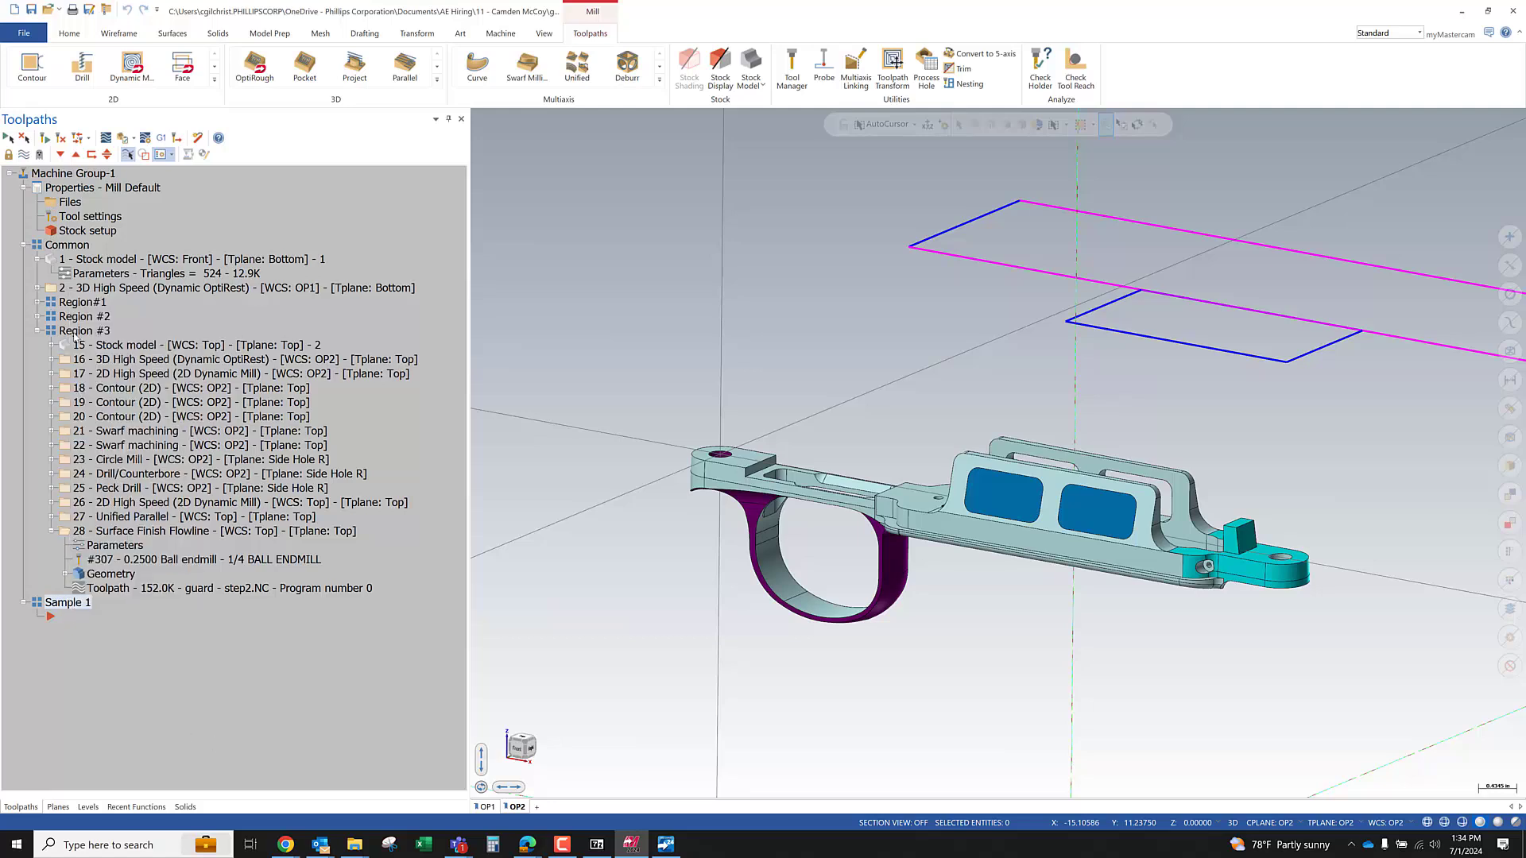
# Add two new toolpath groups under Machine Group-1 below Sample 1, and select the first of them
pyautogui.click(80, 172)
pyautogui.rightClick(76, 173)
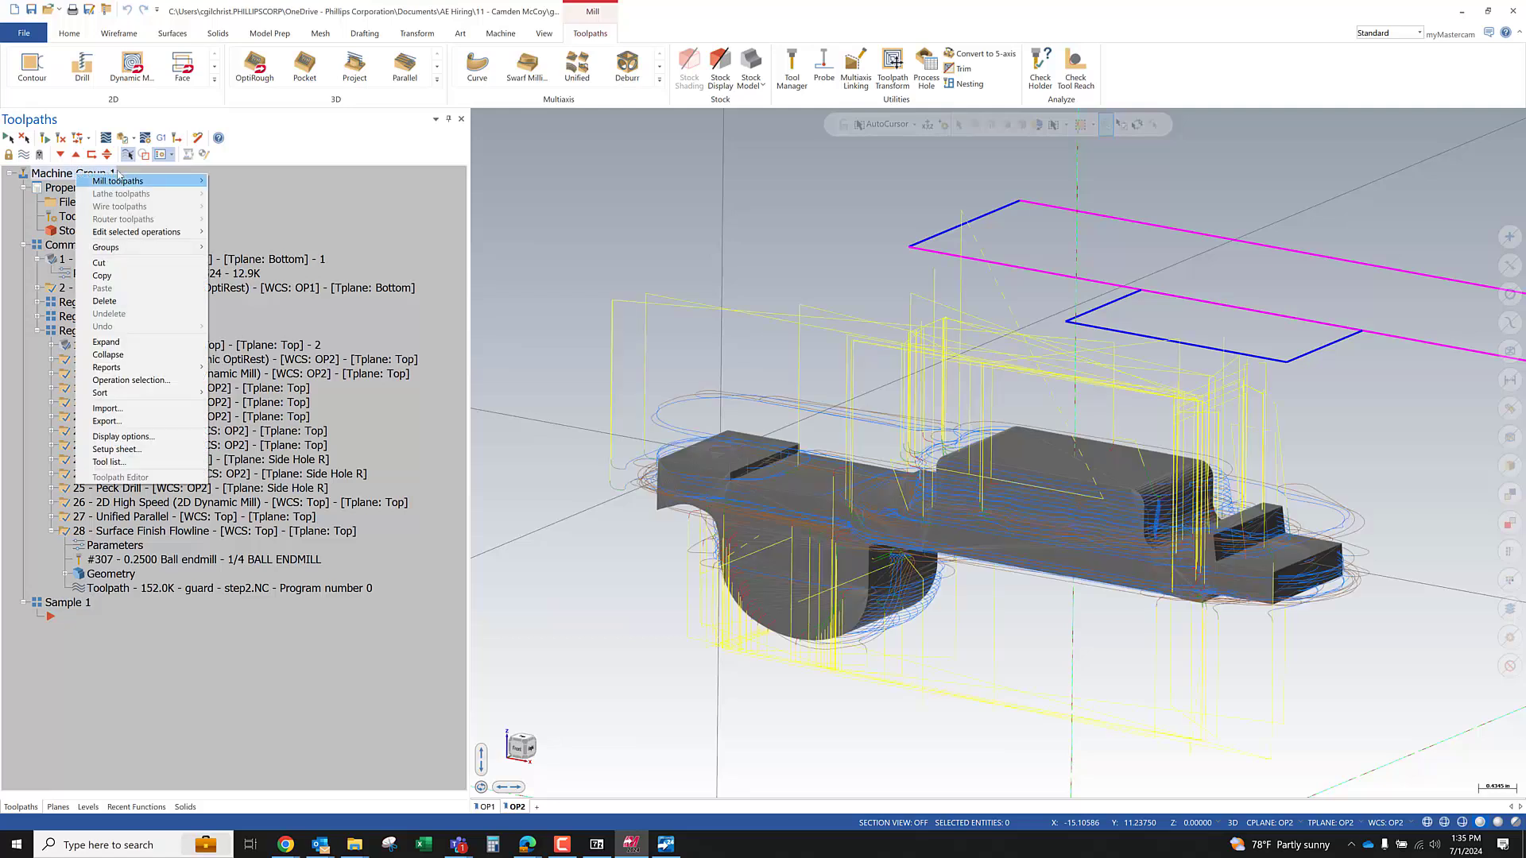
pyautogui.click(248, 262)
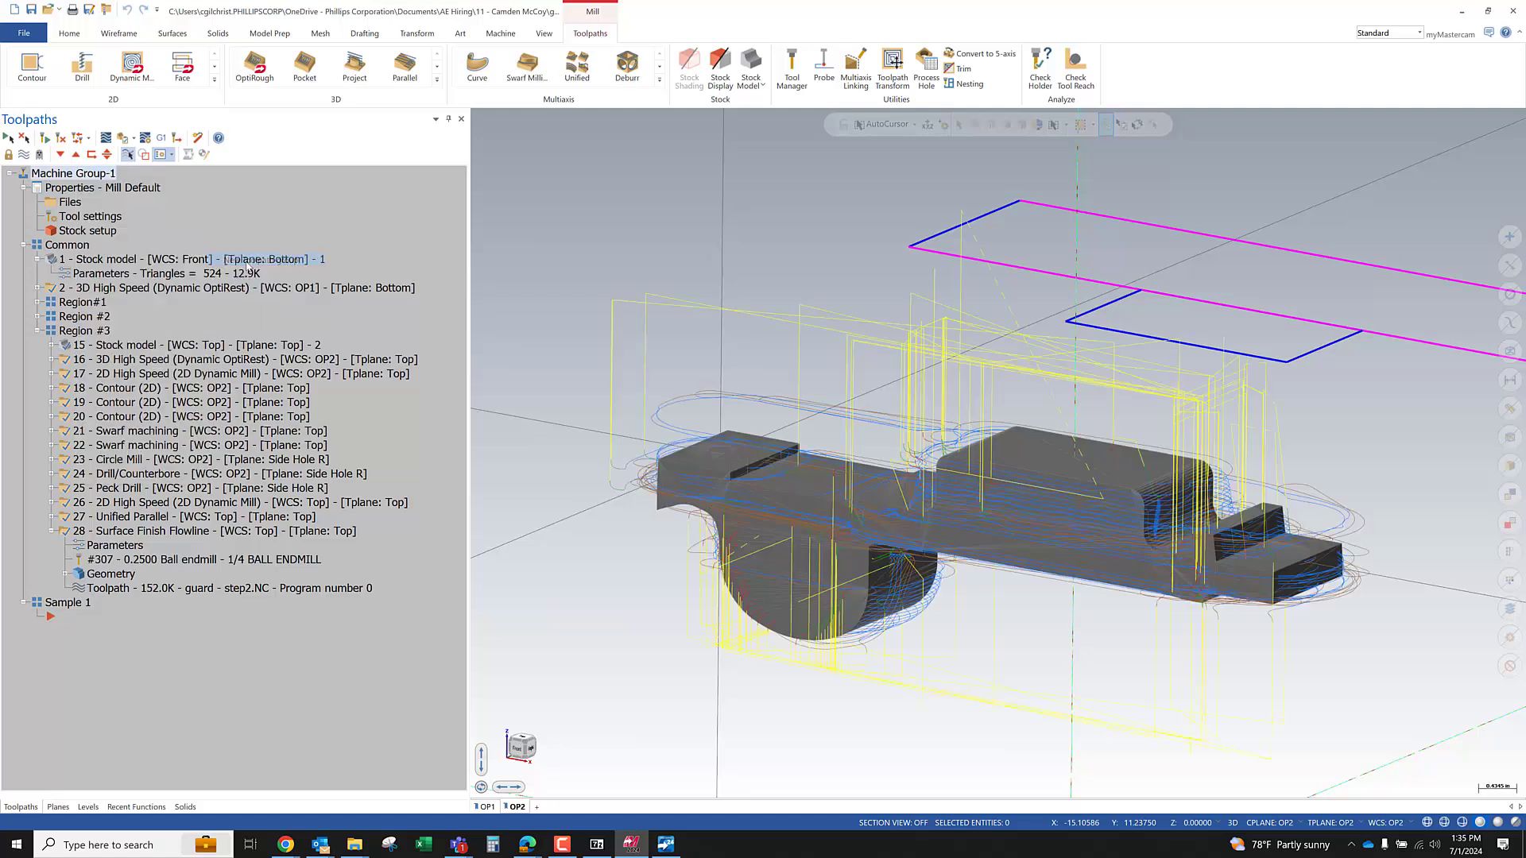
pyautogui.rightClick(88, 176)
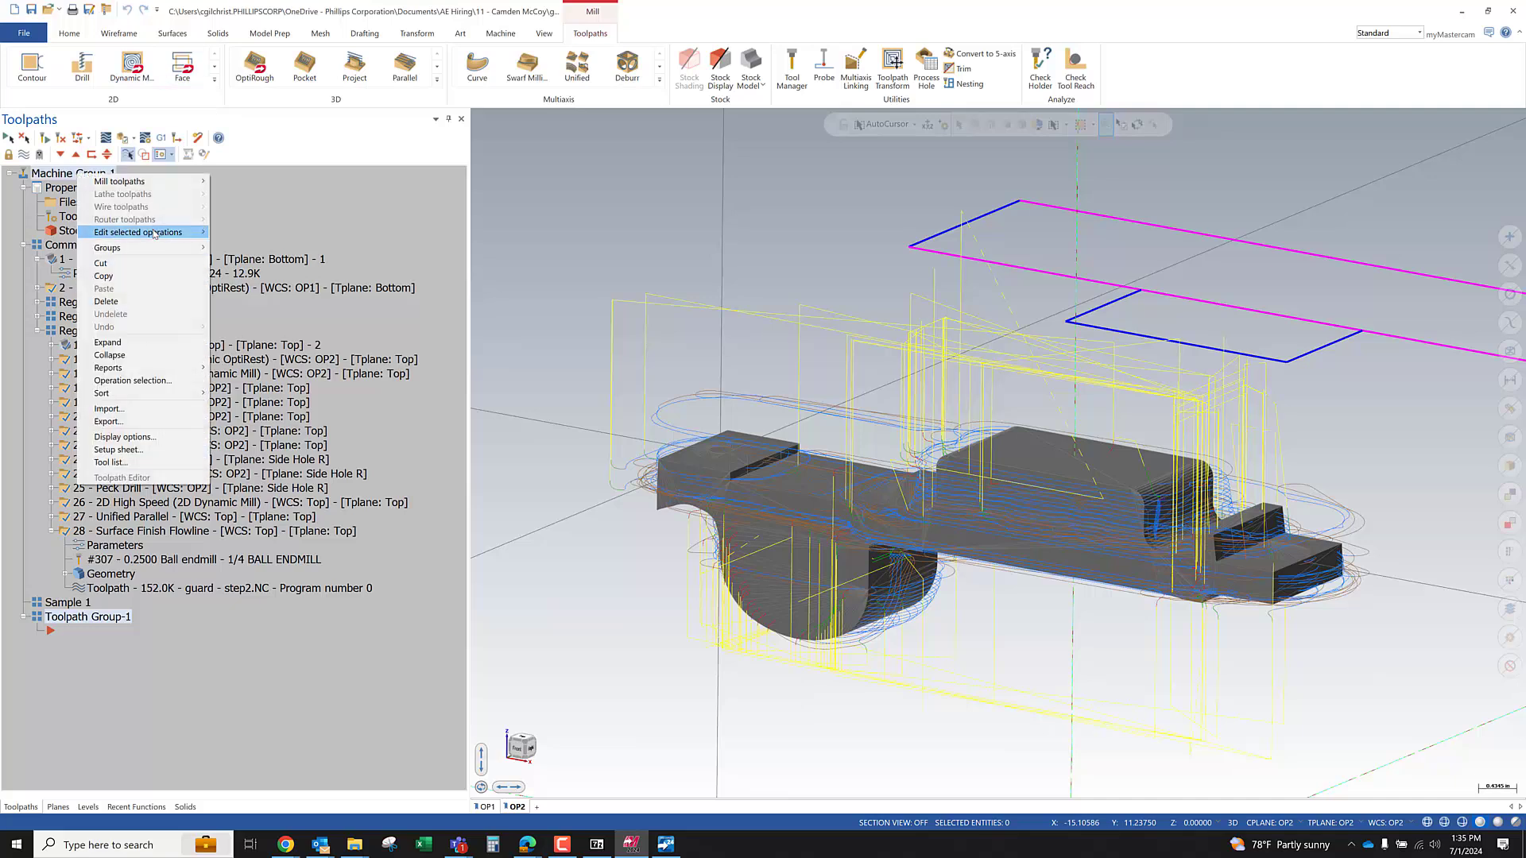
pyautogui.moveTo(175, 256)
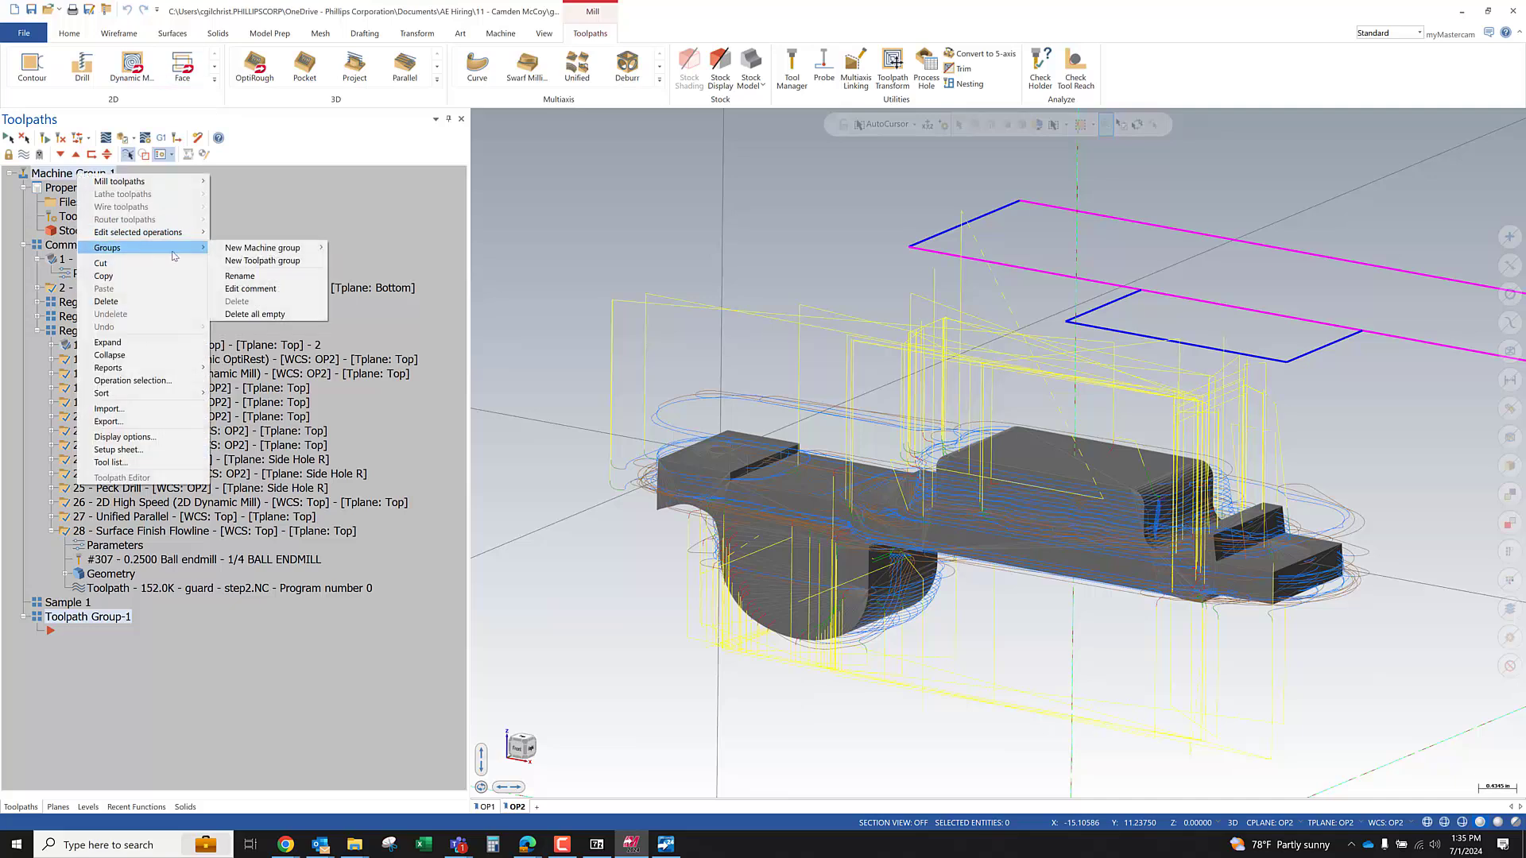
pyautogui.click(252, 262)
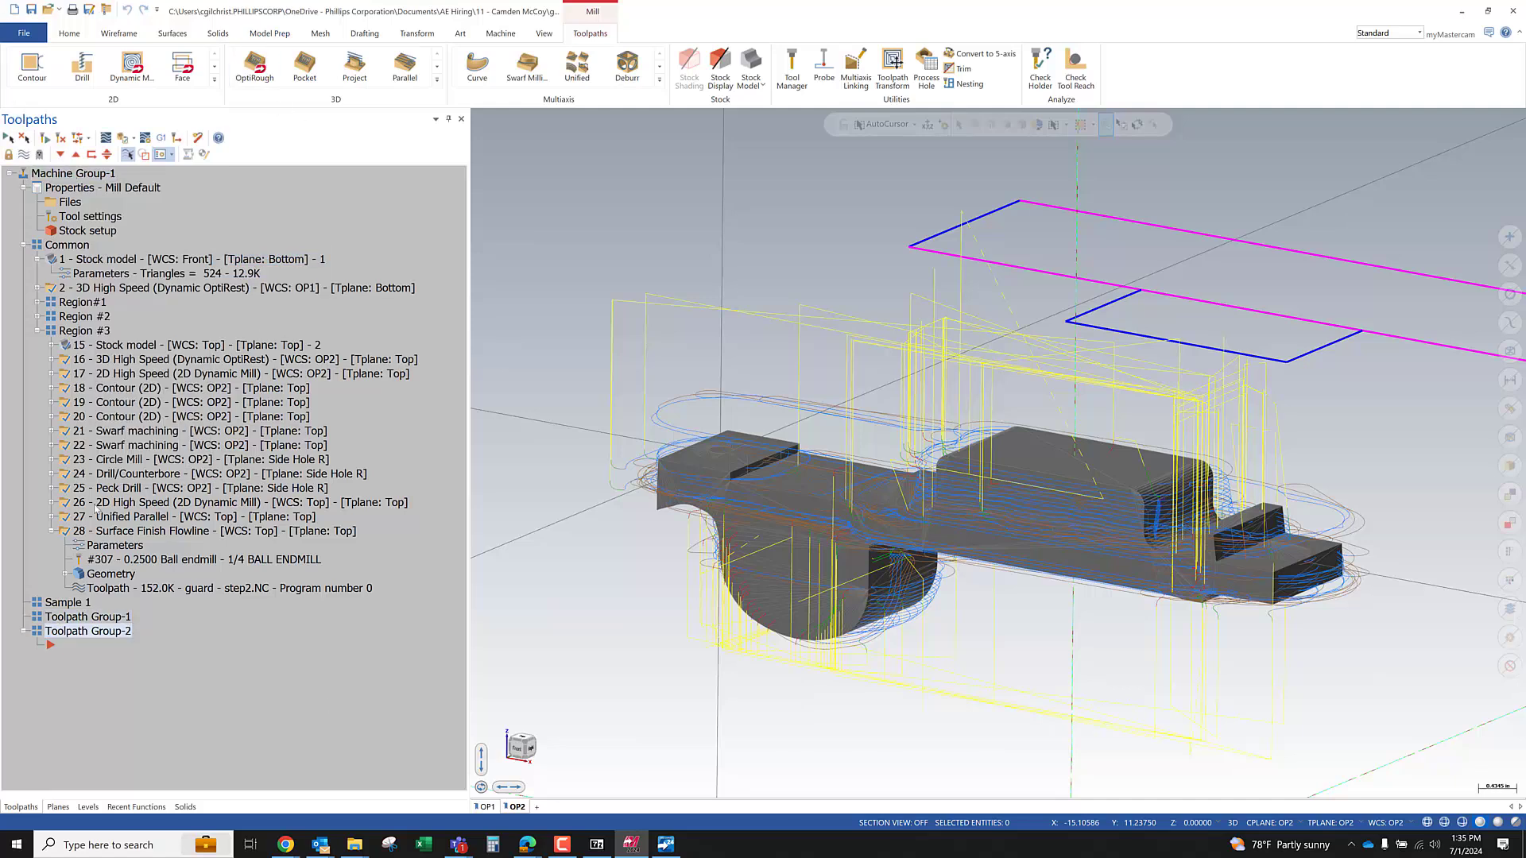
pyautogui.click(70, 618)
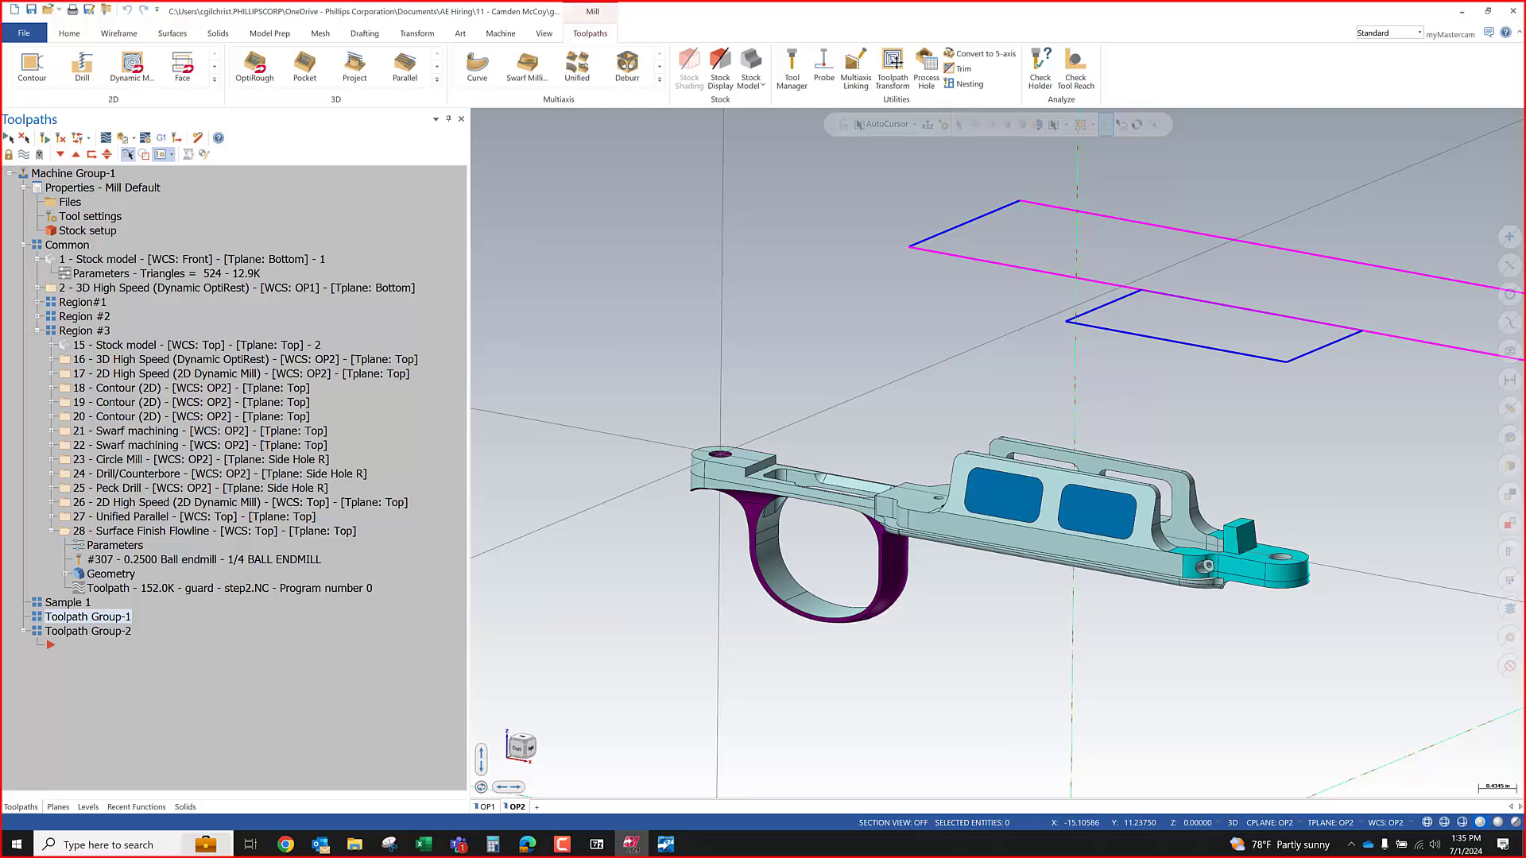
# Make Toolpath Group-1 a subgroup of the Sample 1 group
pyautogui.moveTo(89, 618)
pyautogui.mouseDown()
pyautogui.moveTo(202, 621)
pyautogui.moveTo(170, 611)
pyautogui.moveTo(115, 625)
pyautogui.moveTo(61, 607)
pyautogui.moveTo(81, 601)
pyautogui.mouseUp()
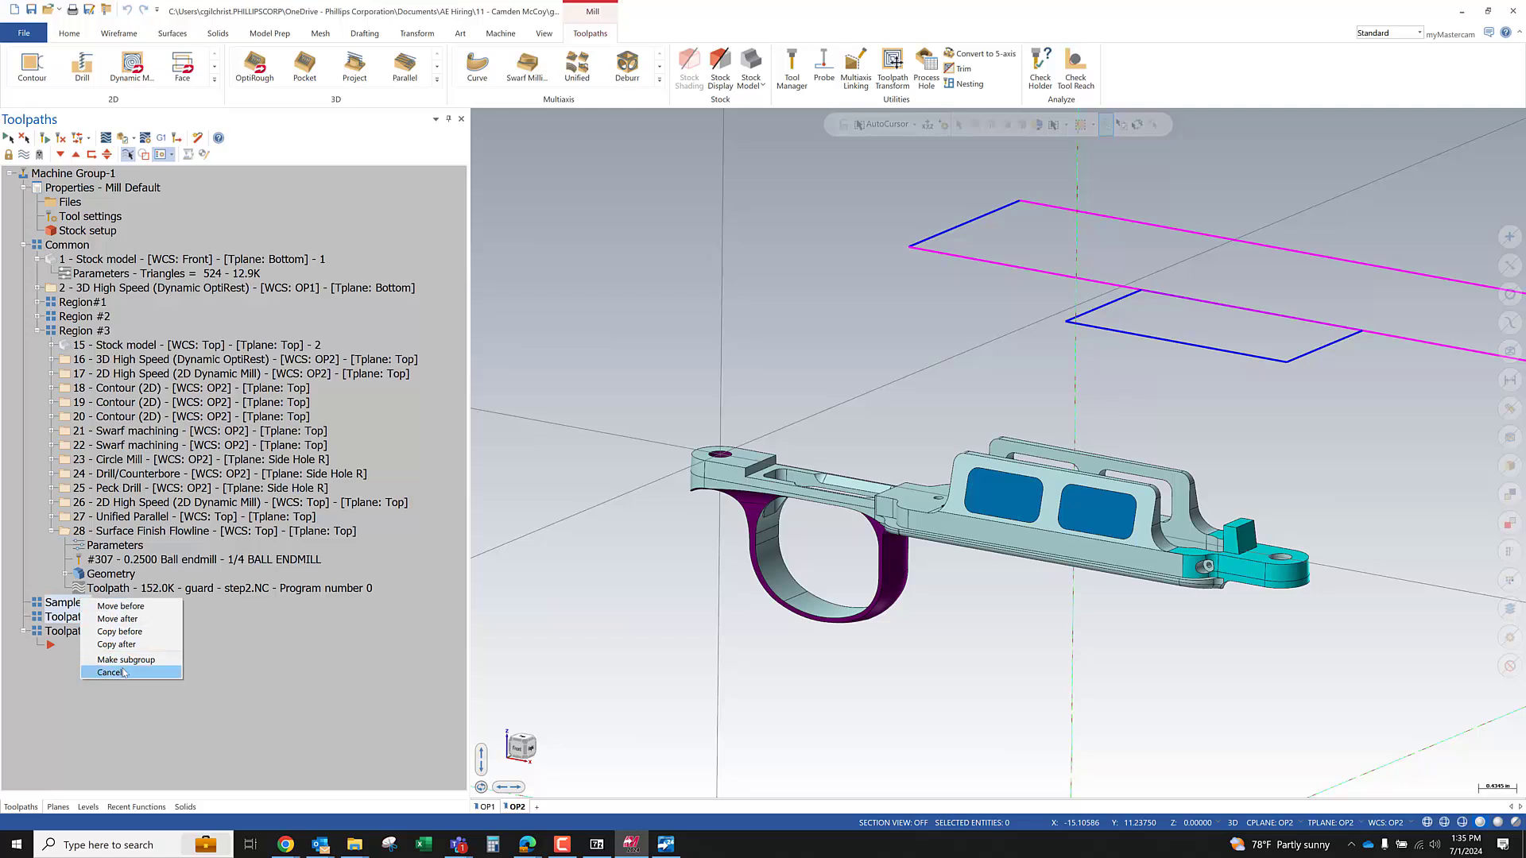
pyautogui.click(165, 674)
pyautogui.moveTo(88, 617); pyautogui.dragTo(67, 604)
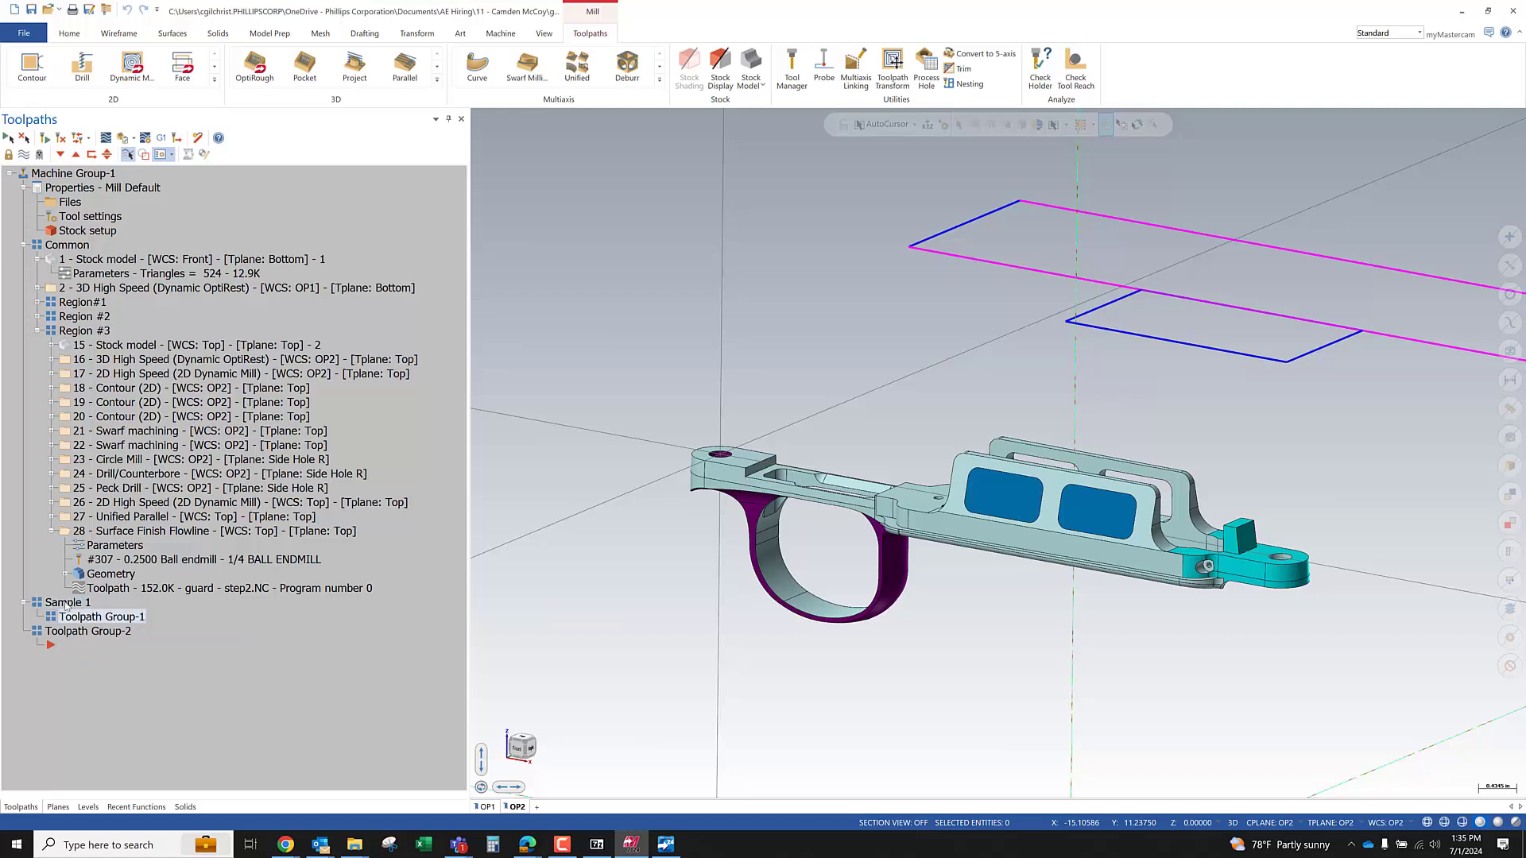
pyautogui.click(67, 605)
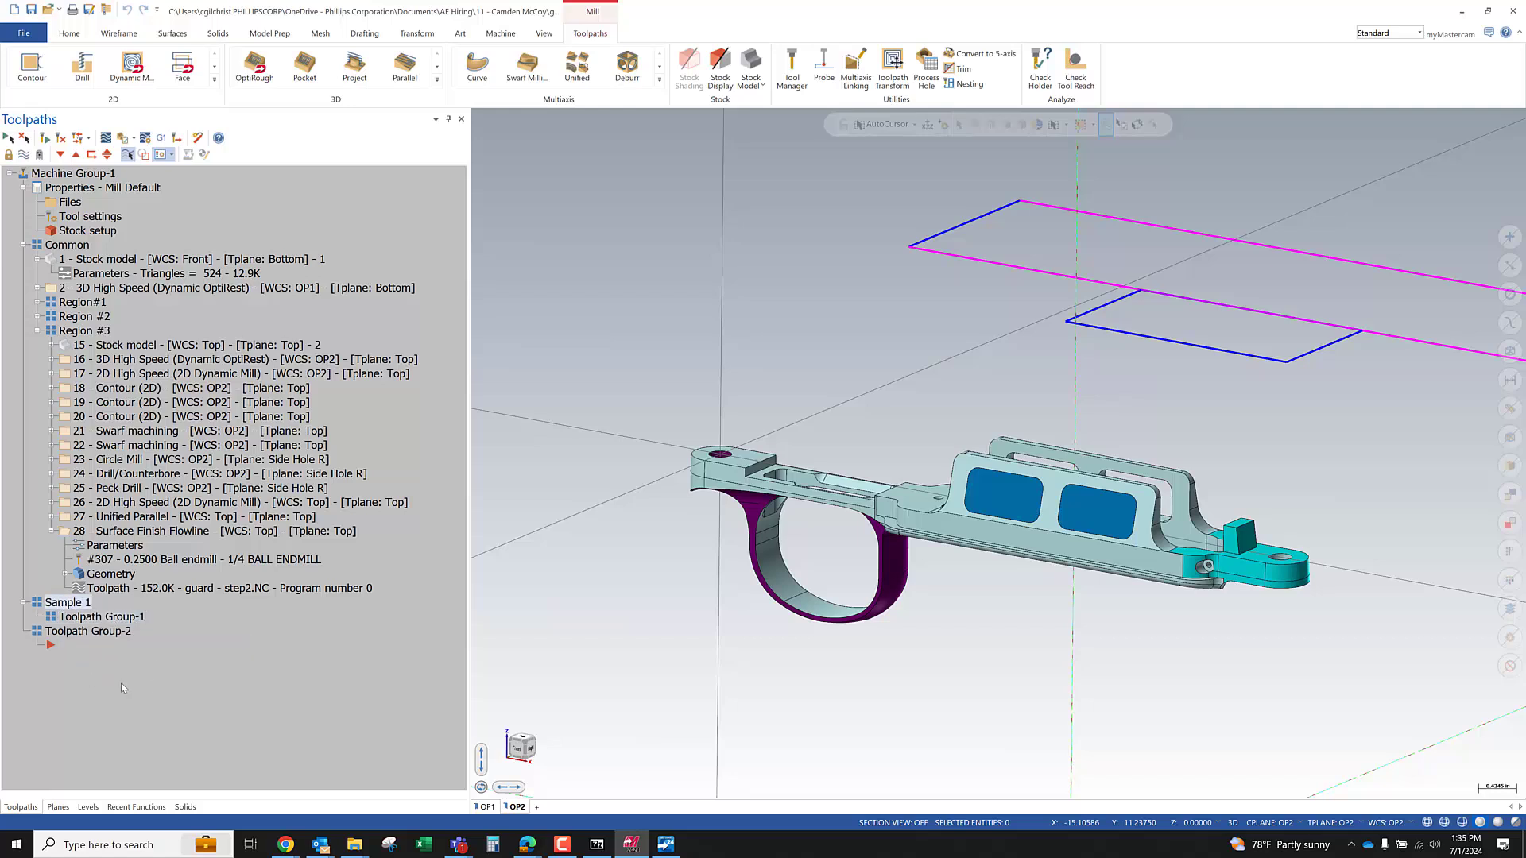
# Move Toolpath Group-2 after Toolpath Group-1 so that it also sits inside the Sample 1 group
pyautogui.click(69, 643)
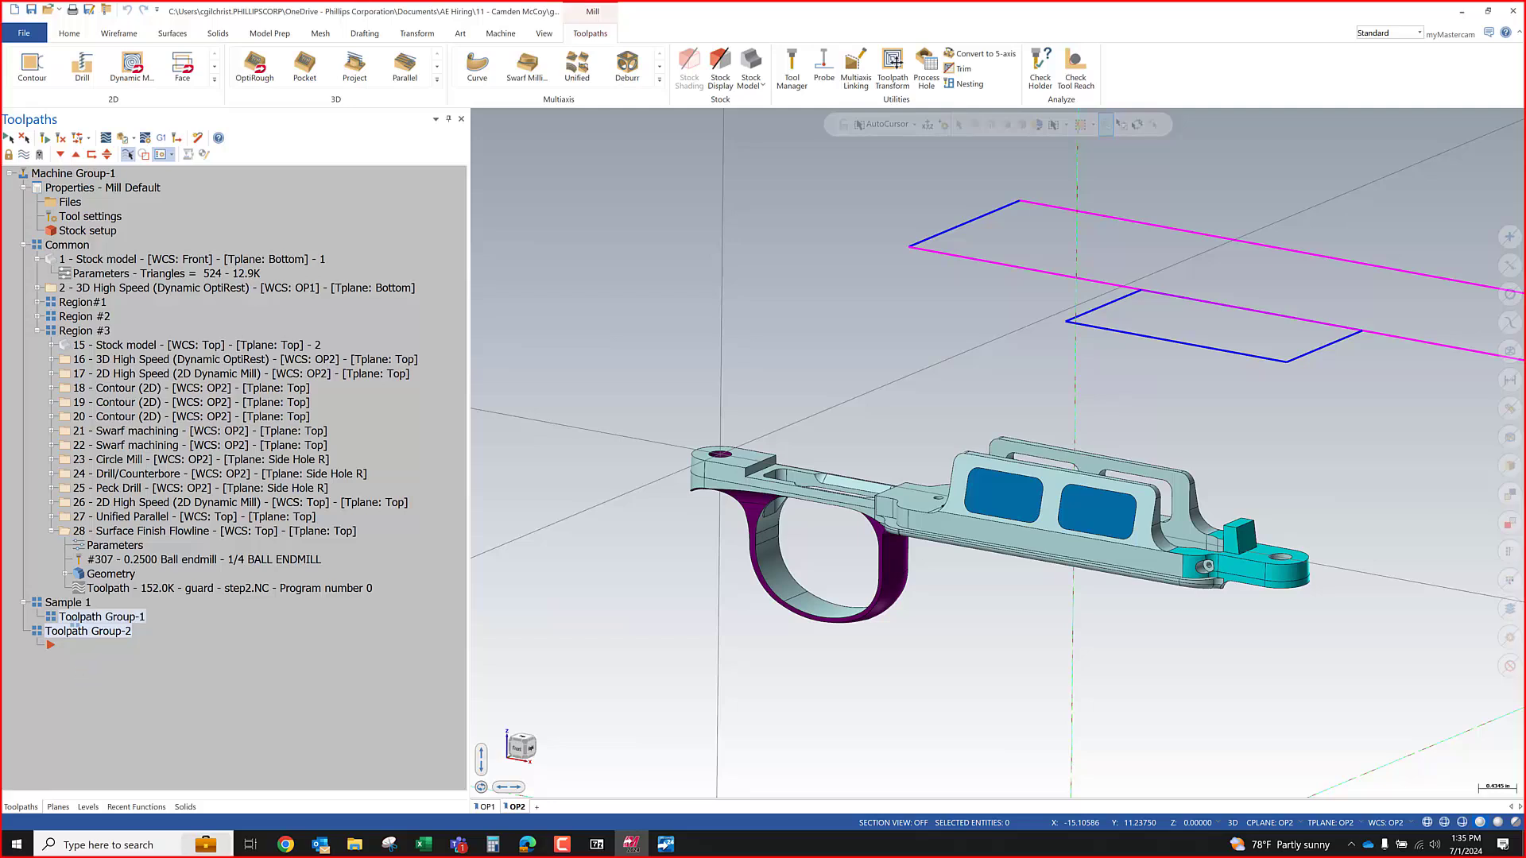
pyautogui.moveTo(73, 624); pyautogui.dragTo(90, 617, button='right')
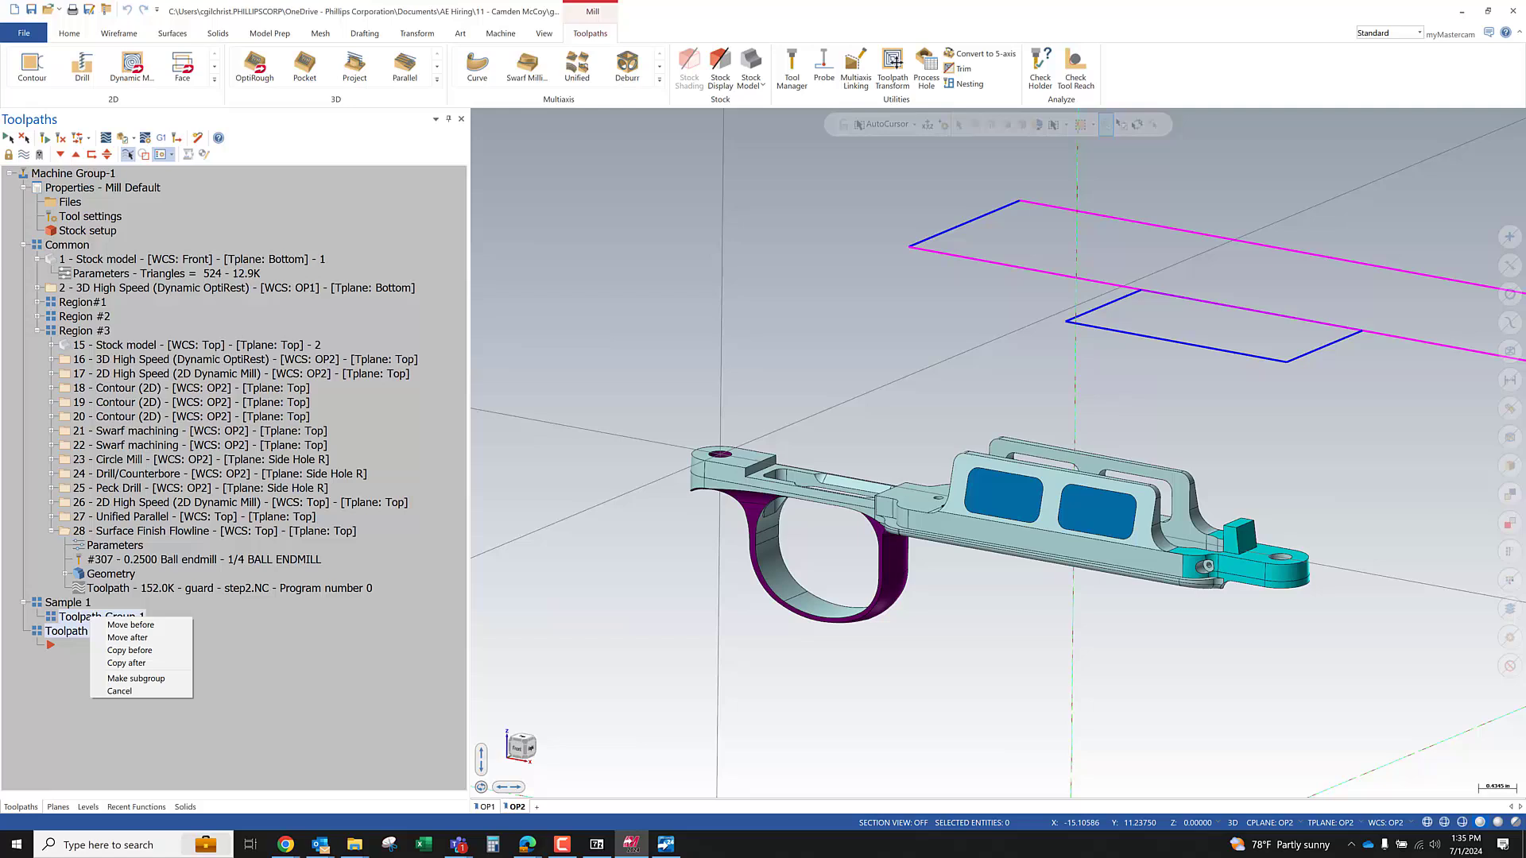
pyautogui.click(130, 638)
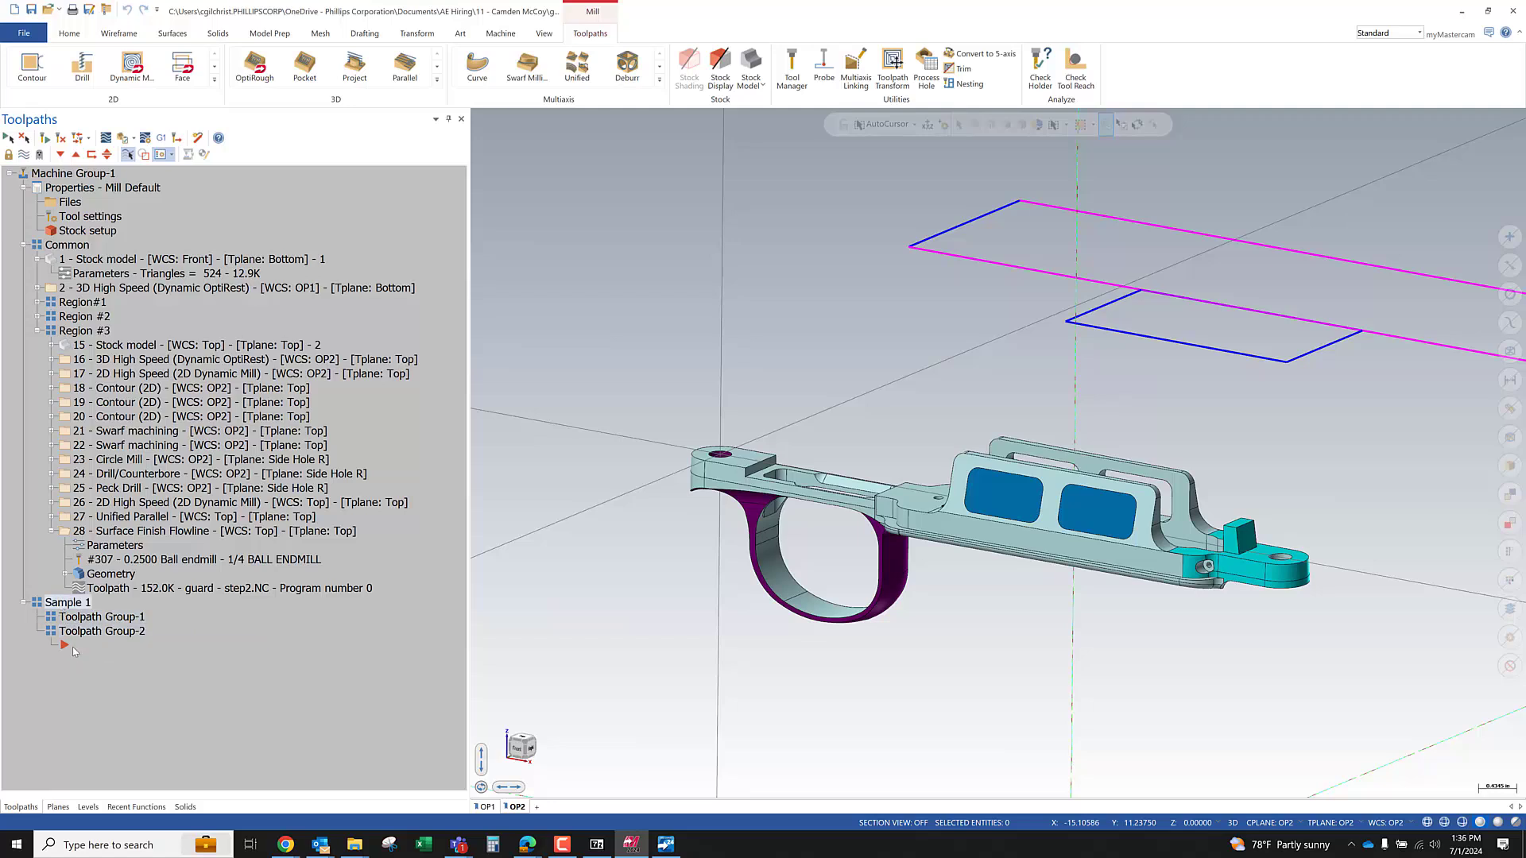
# Move the insert arrow up item by item through Region #3 until it sits after operation 18
pyautogui.click(74, 617)
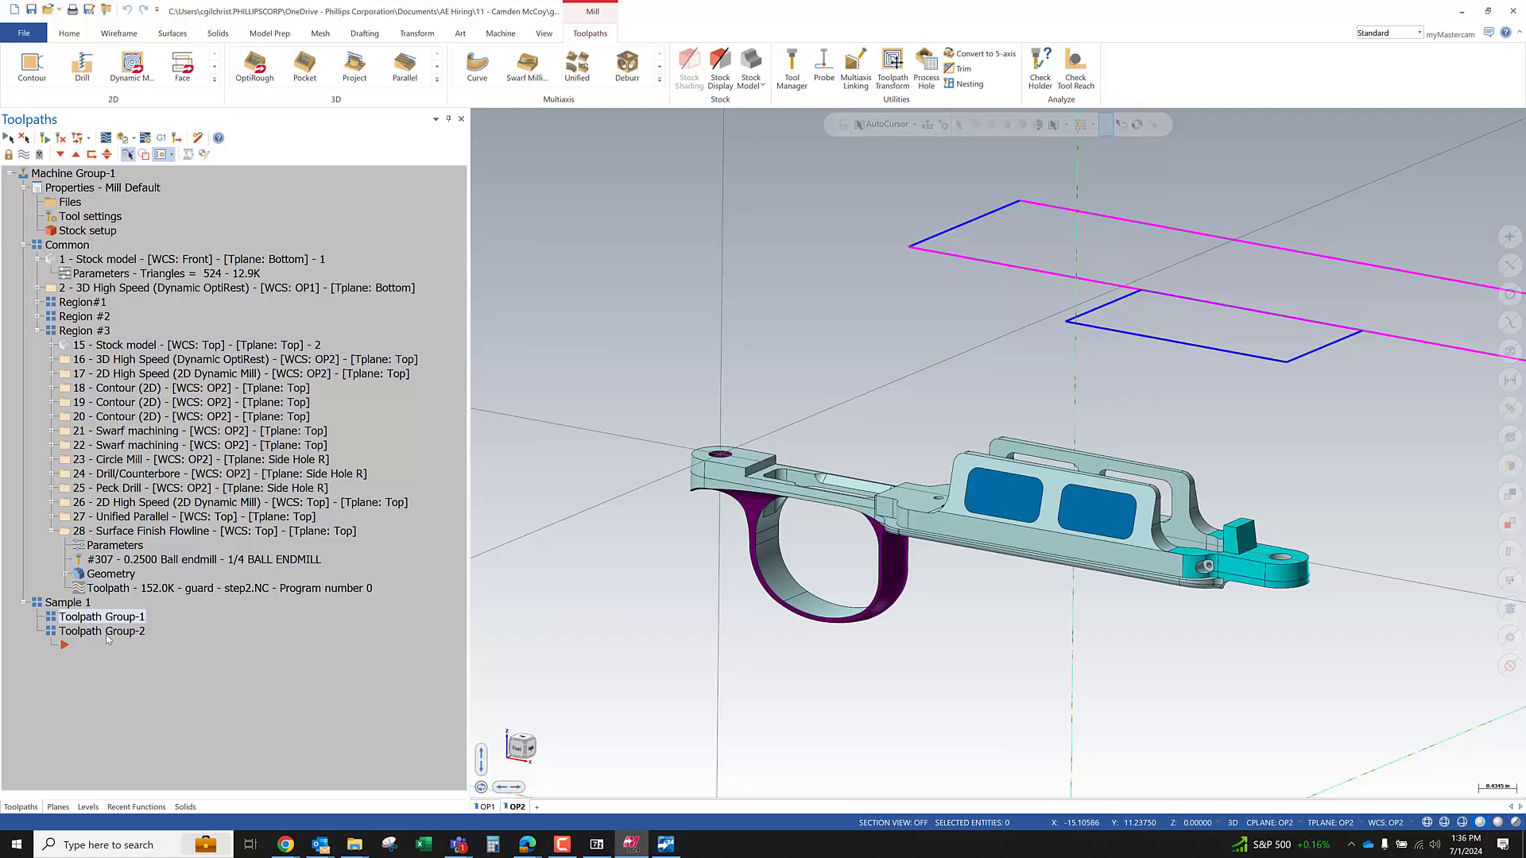
pyautogui.click(76, 155)
pyautogui.click(76, 155)
pyautogui.click(76, 155)
pyautogui.click(76, 155)
pyautogui.click(76, 155)
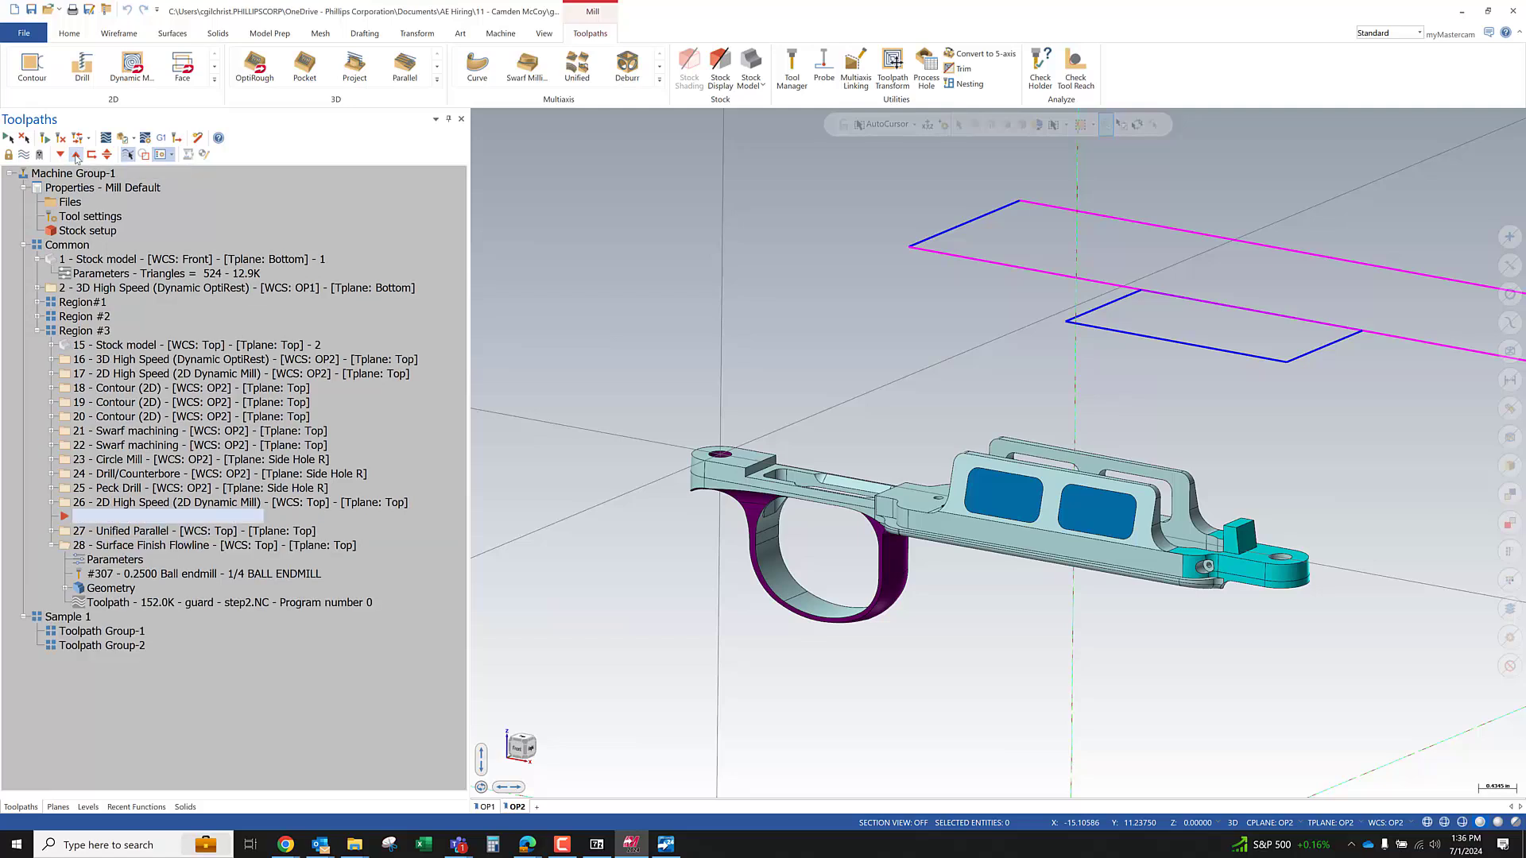
pyautogui.click(76, 155)
pyautogui.click(76, 155)
pyautogui.click(76, 155)
pyautogui.click(76, 155)
pyautogui.click(76, 155)
pyautogui.click(77, 155)
pyautogui.click(77, 155)
pyautogui.click(76, 155)
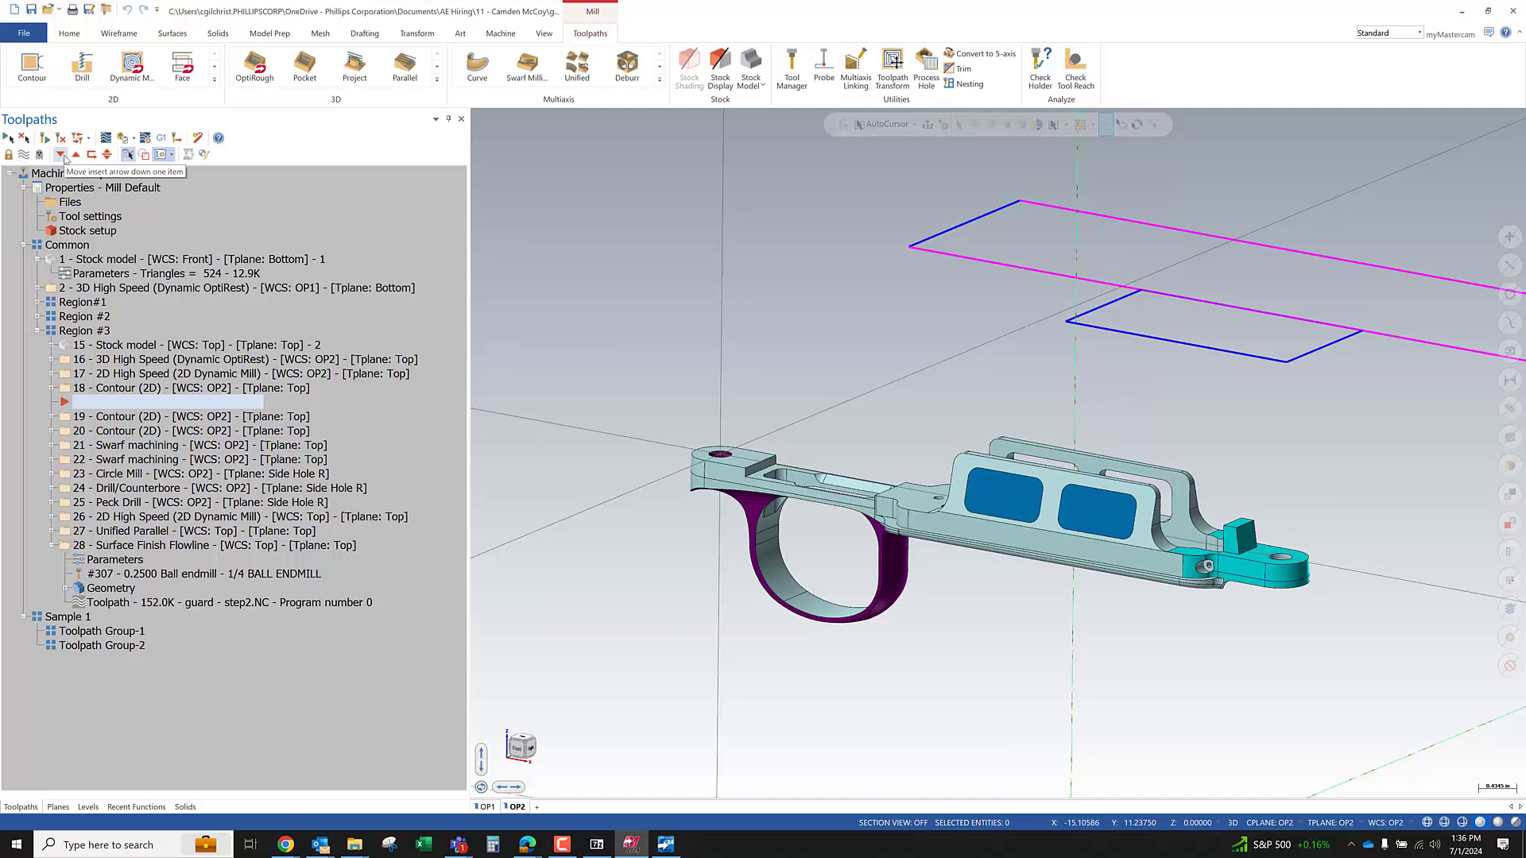
# Position the insert arrow directly inside Toolpath Group-1
pyautogui.click(96, 632)
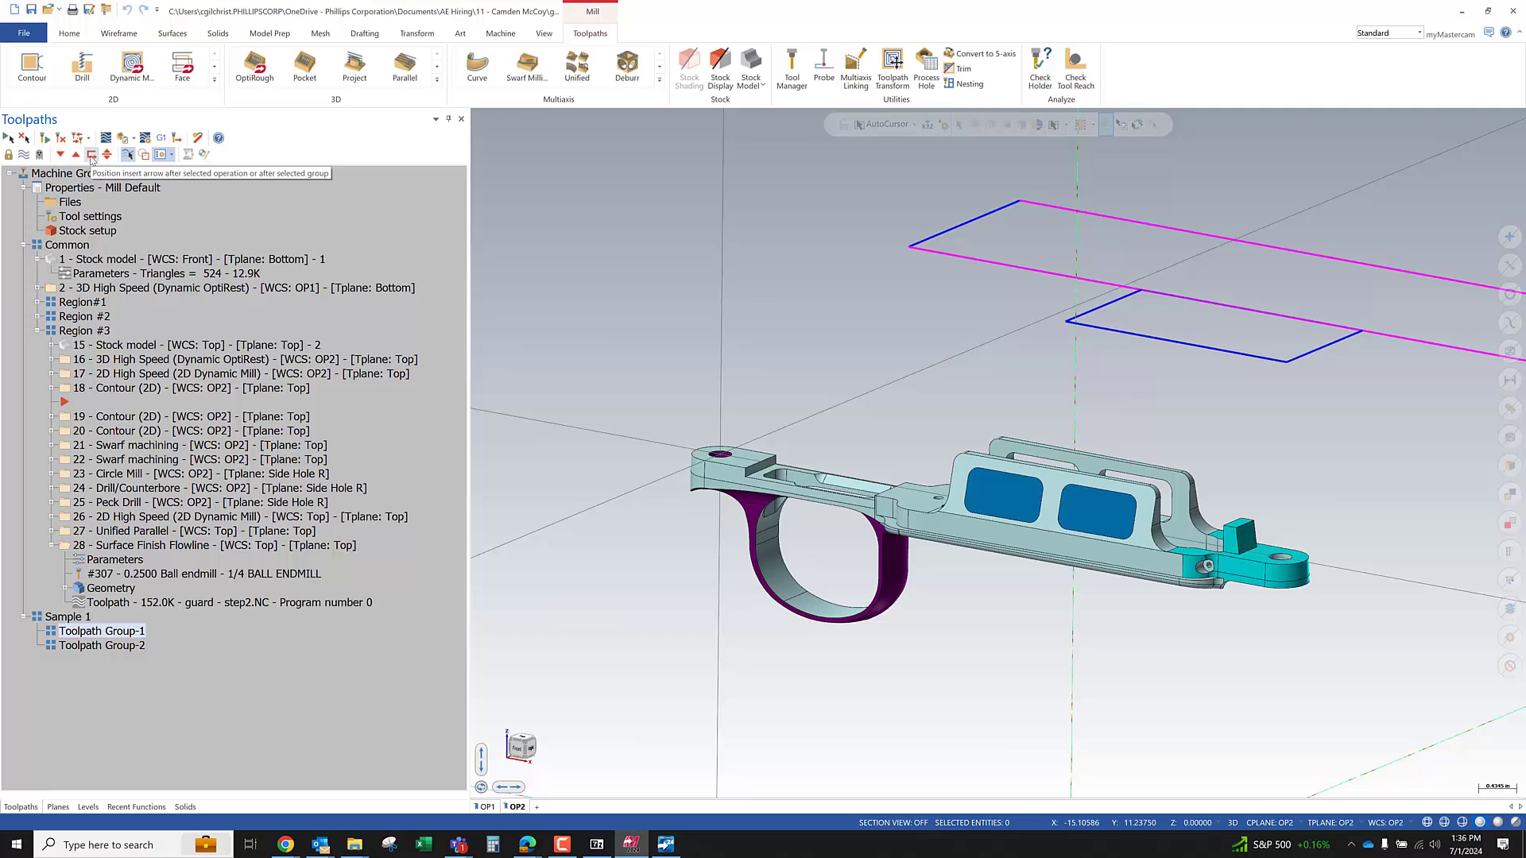
pyautogui.click(91, 155)
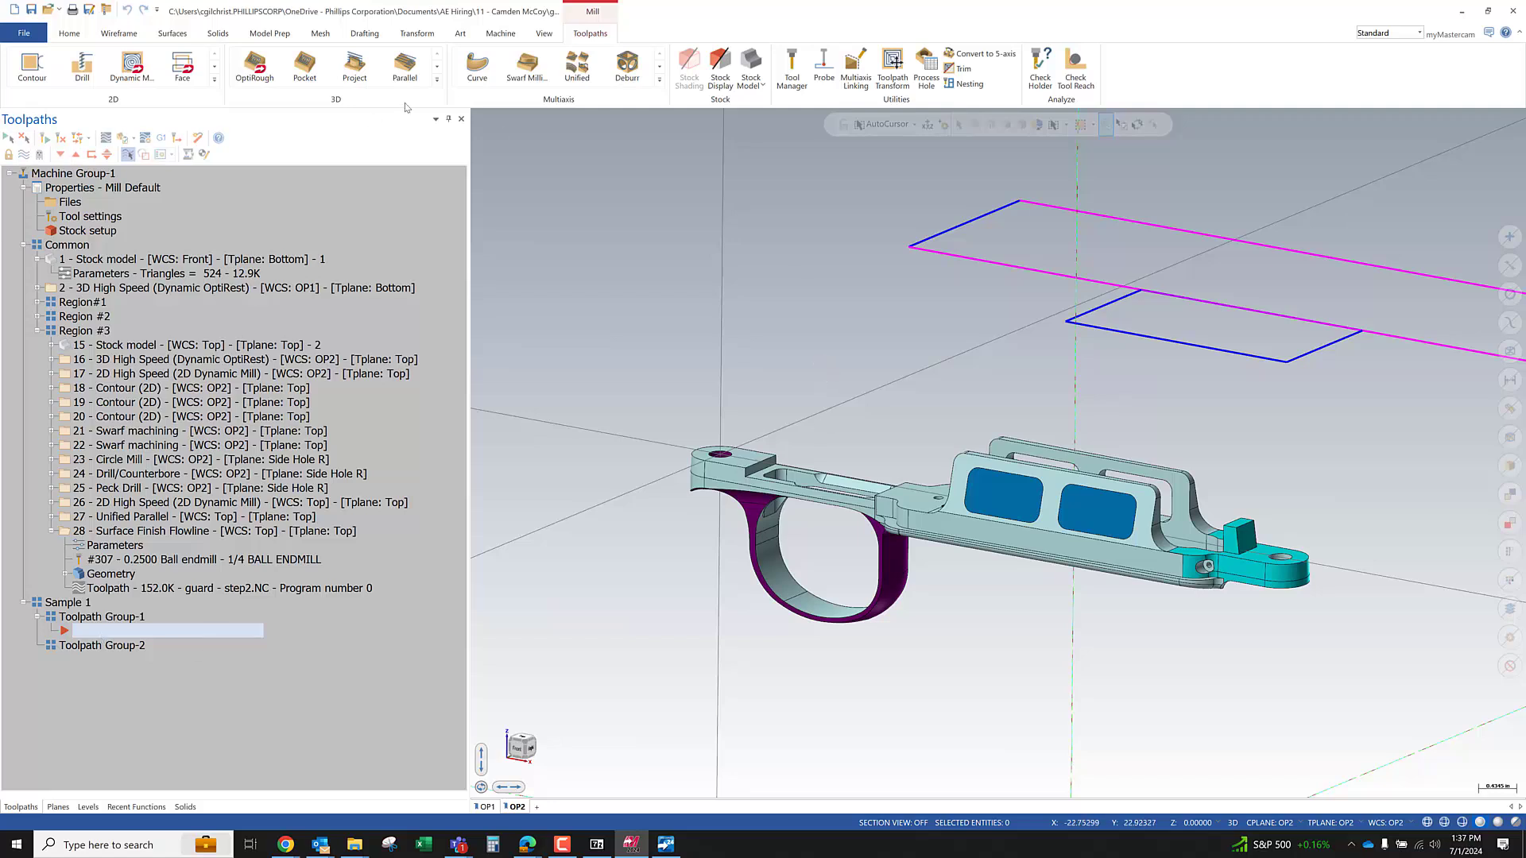
# View the available multiaxis toolpaths, and launch Mastercam 2020 alongside the current session
pyautogui.click(658, 80)
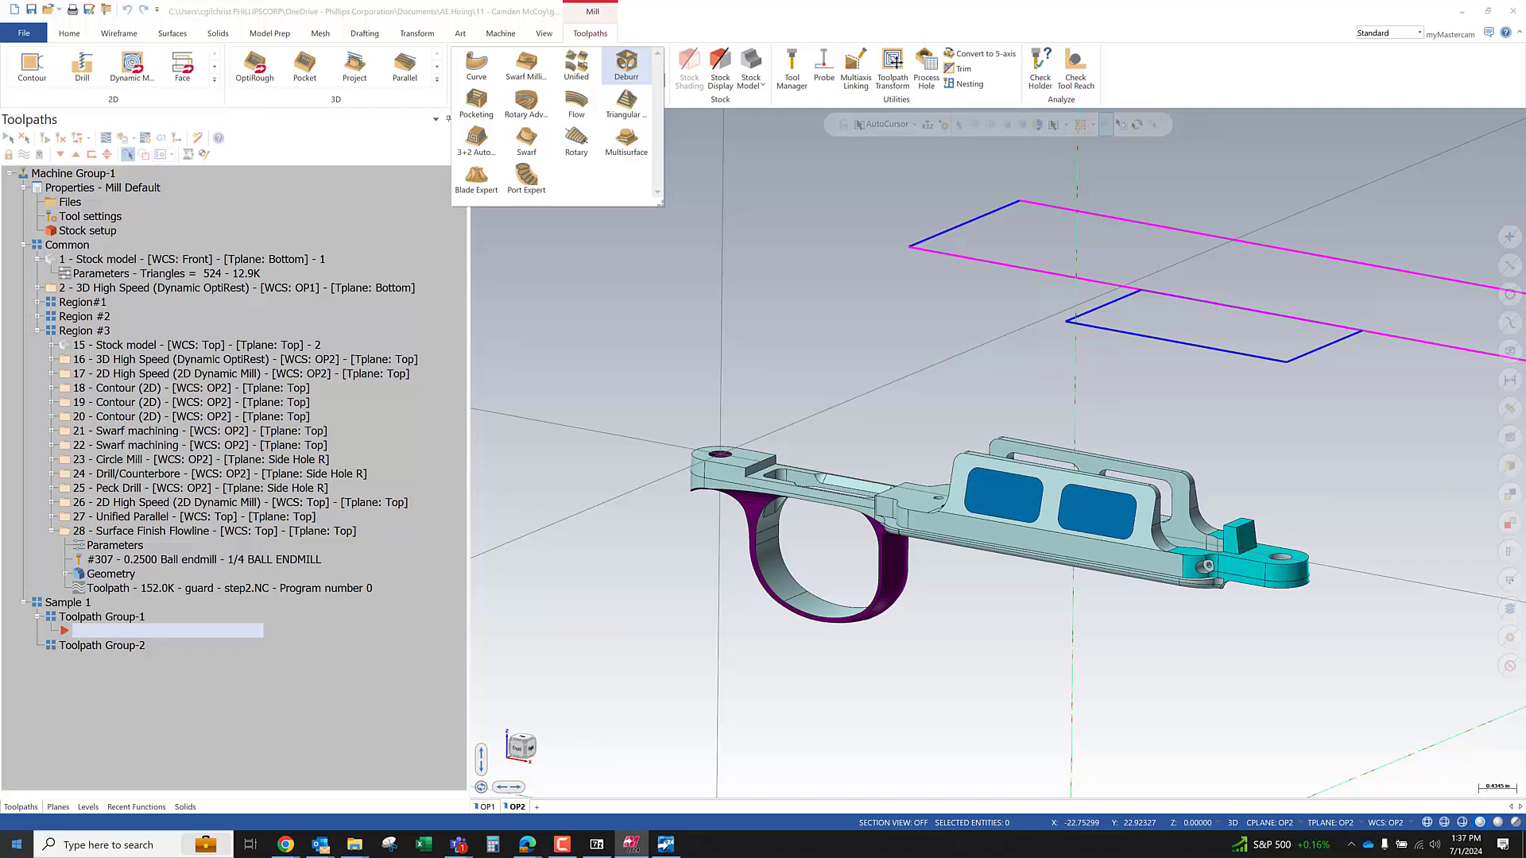
pyautogui.click(11, 847)
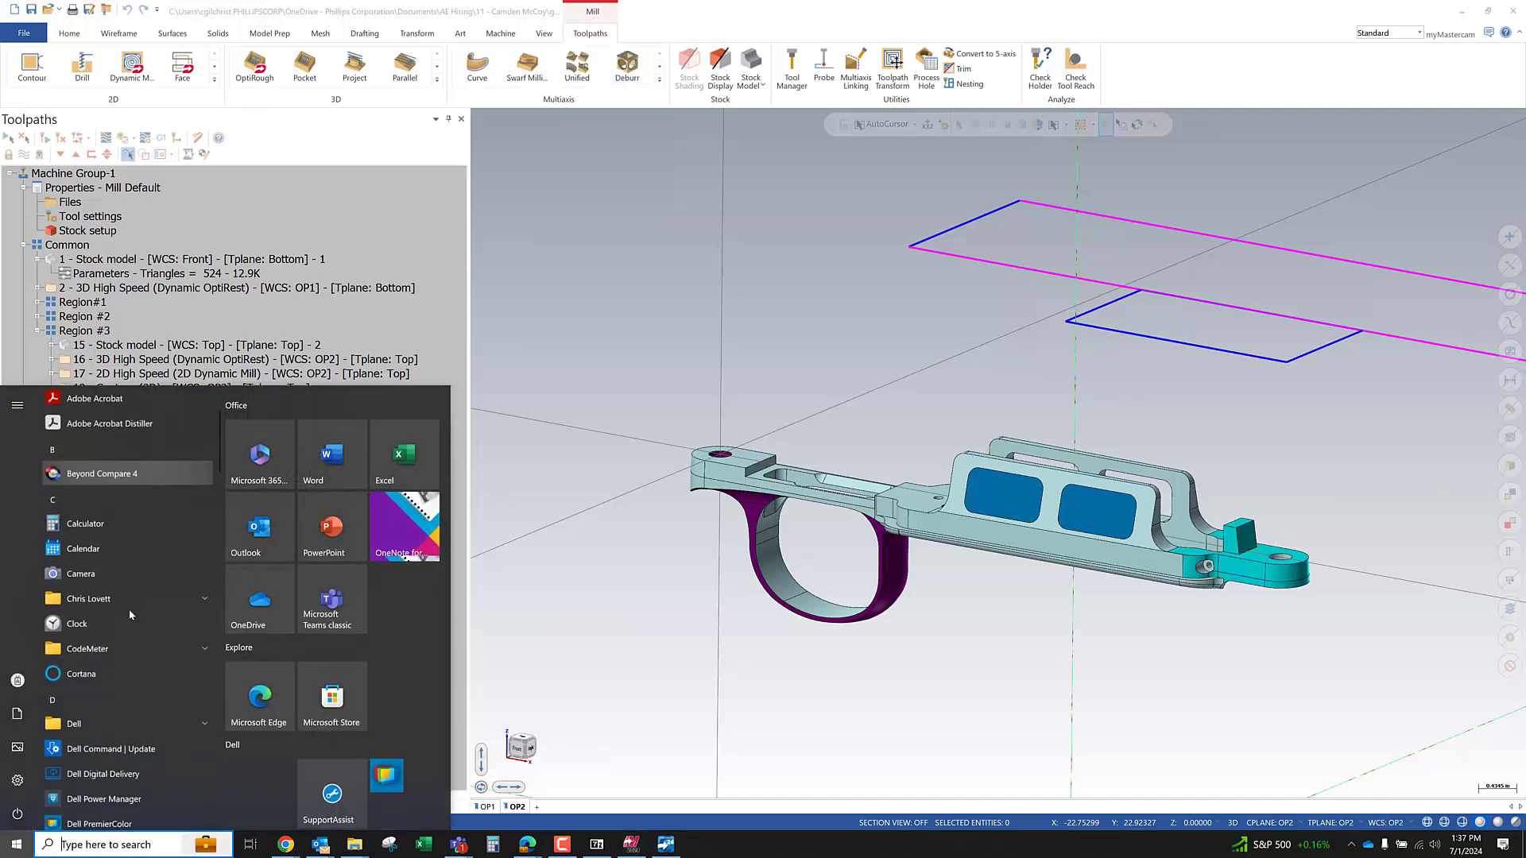
pyautogui.scroll(-15, 130, 613)
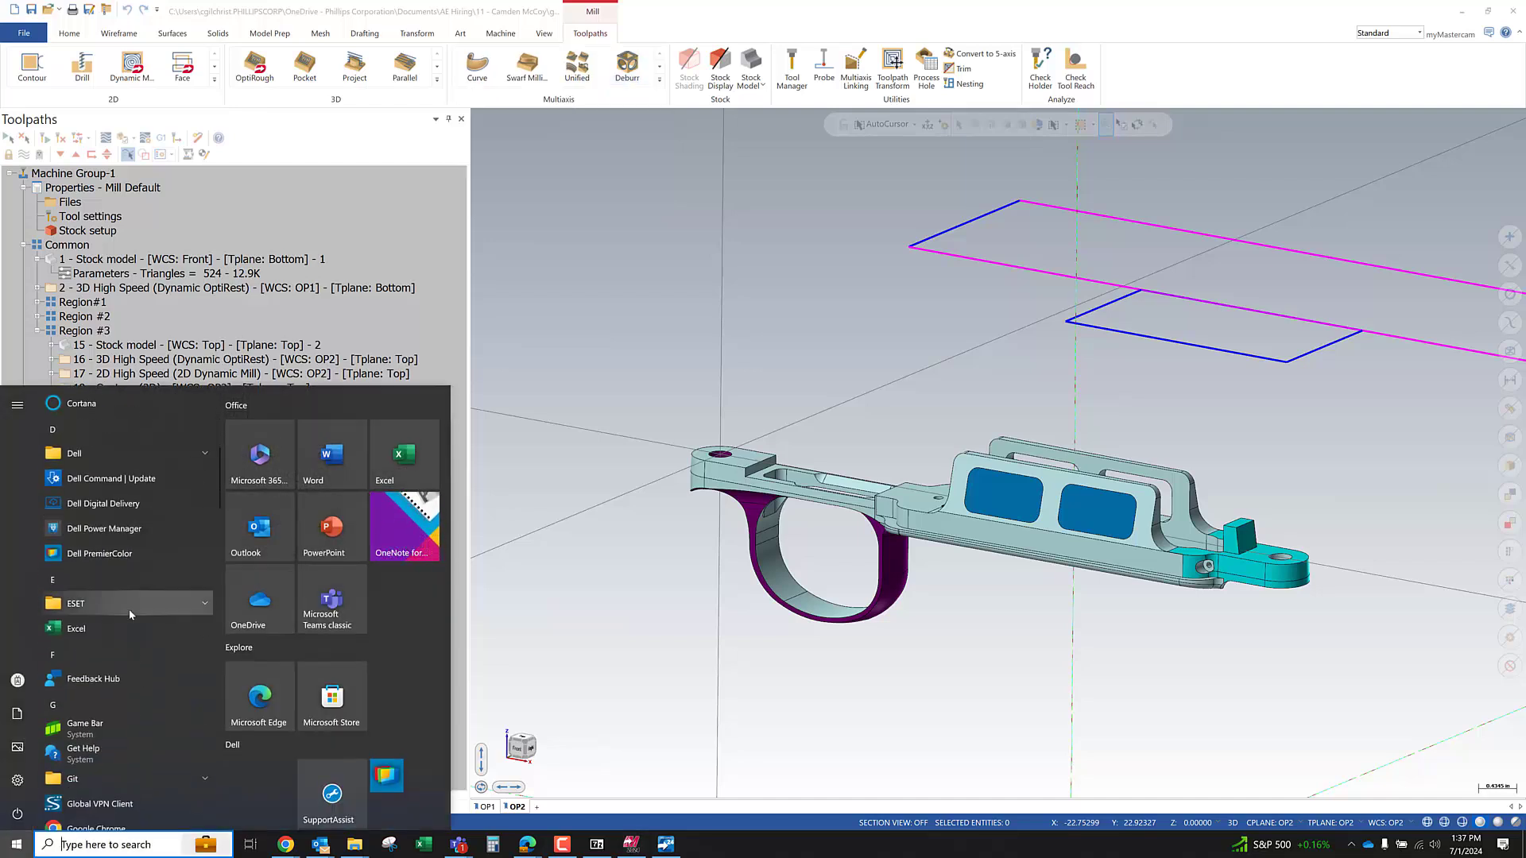
pyautogui.click(147, 449)
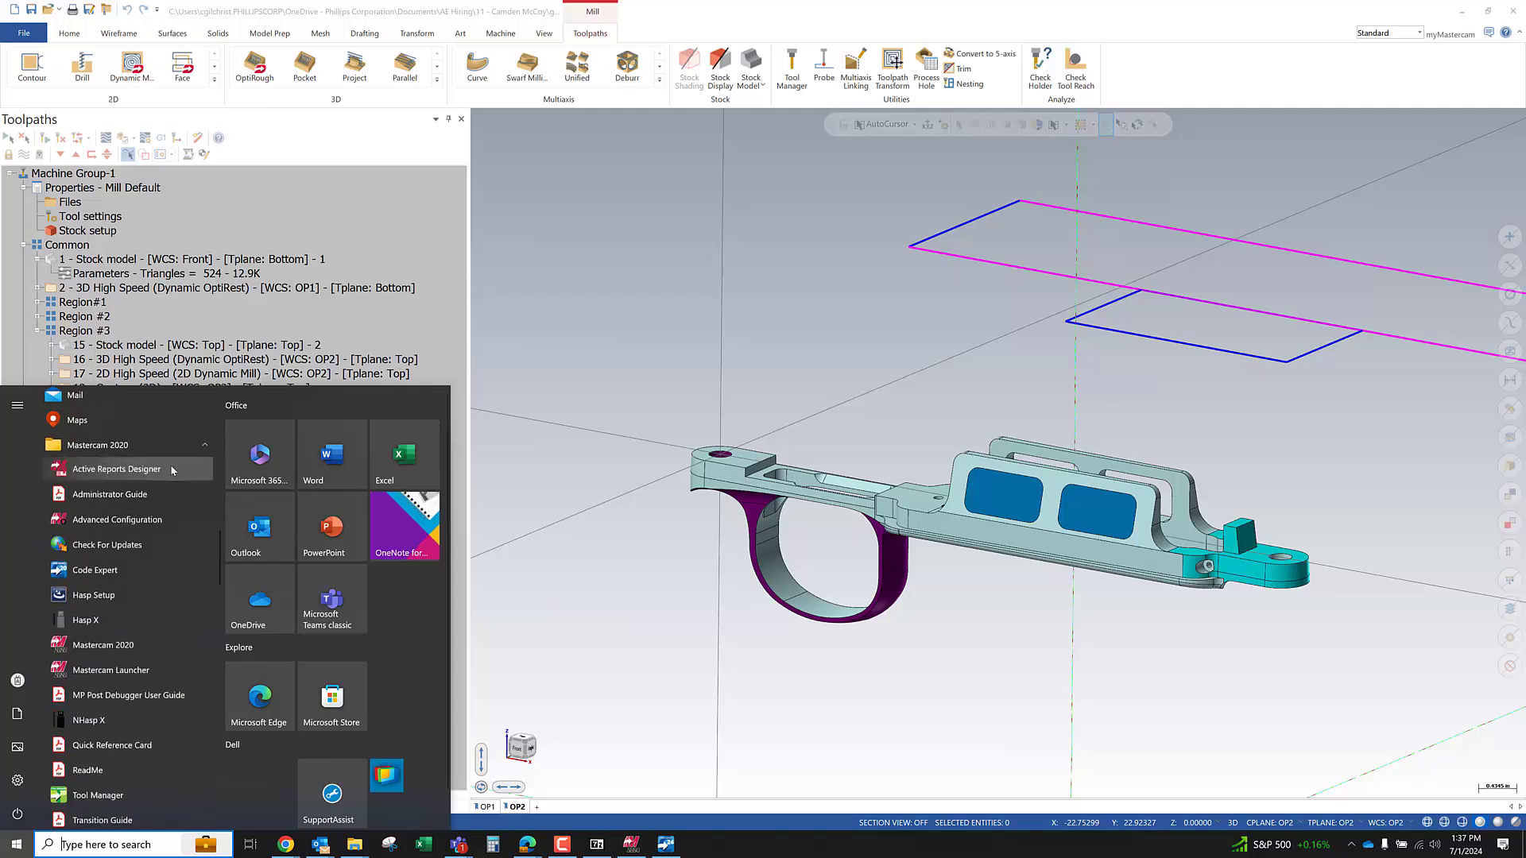
pyautogui.click(1081, 395)
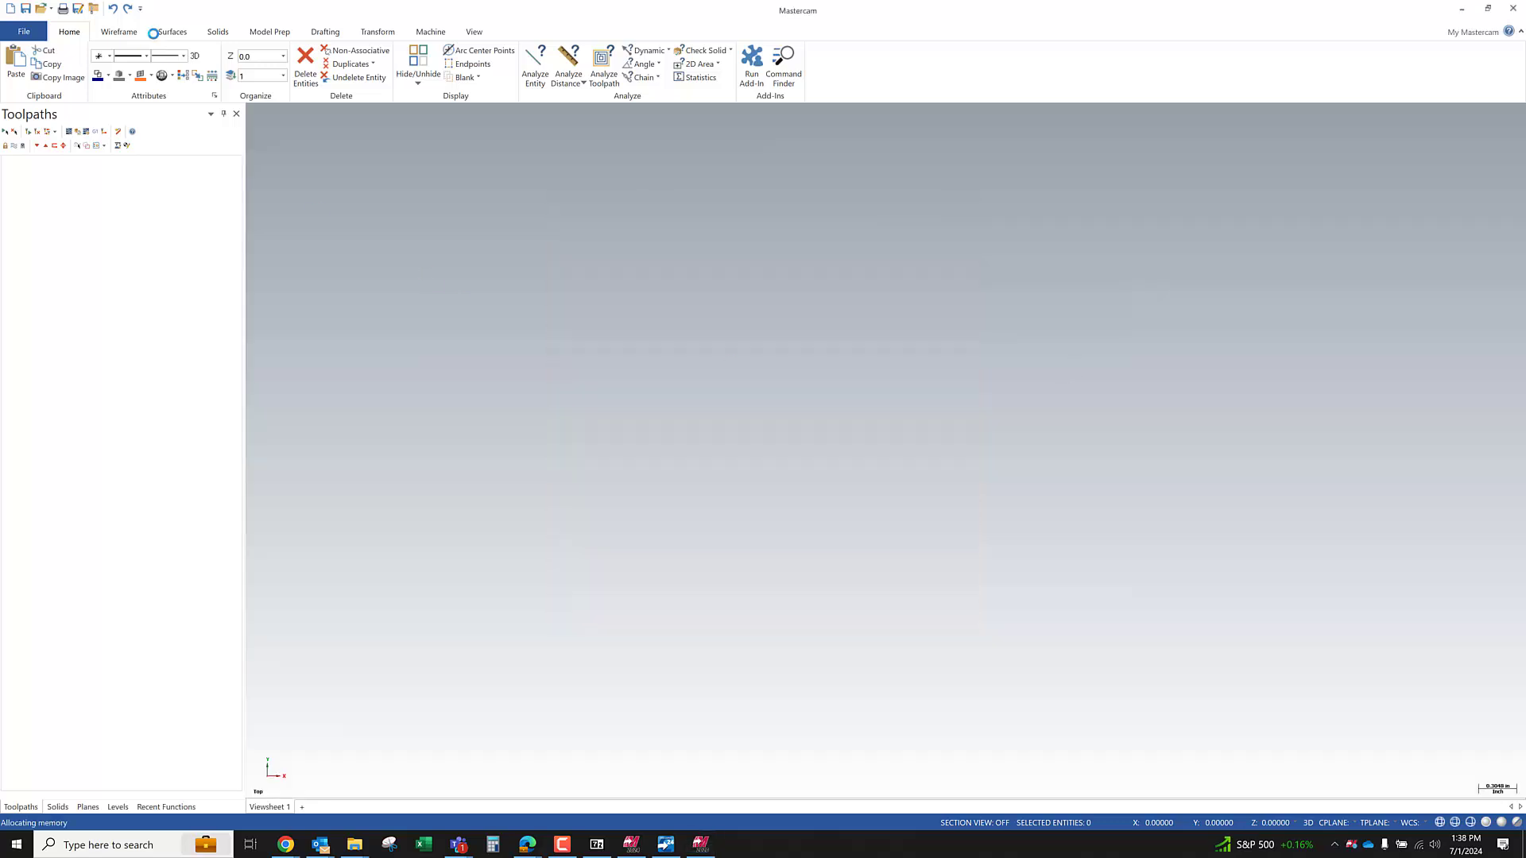
# Add the default mill machine to the empty Mastercam 2020 file
pyautogui.click(422, 34)
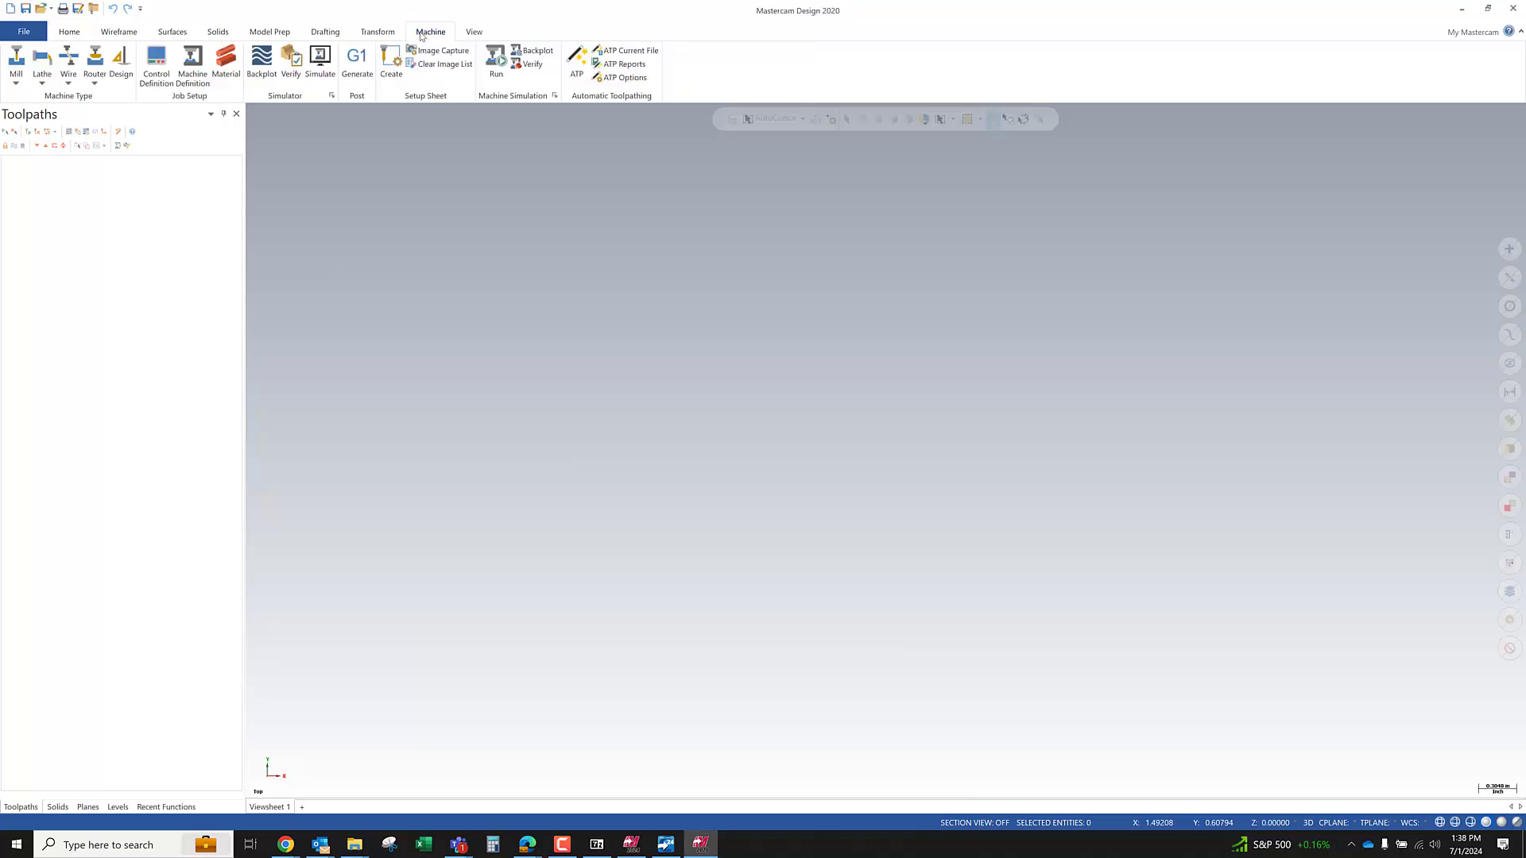
pyautogui.click(16, 79)
pyautogui.click(31, 97)
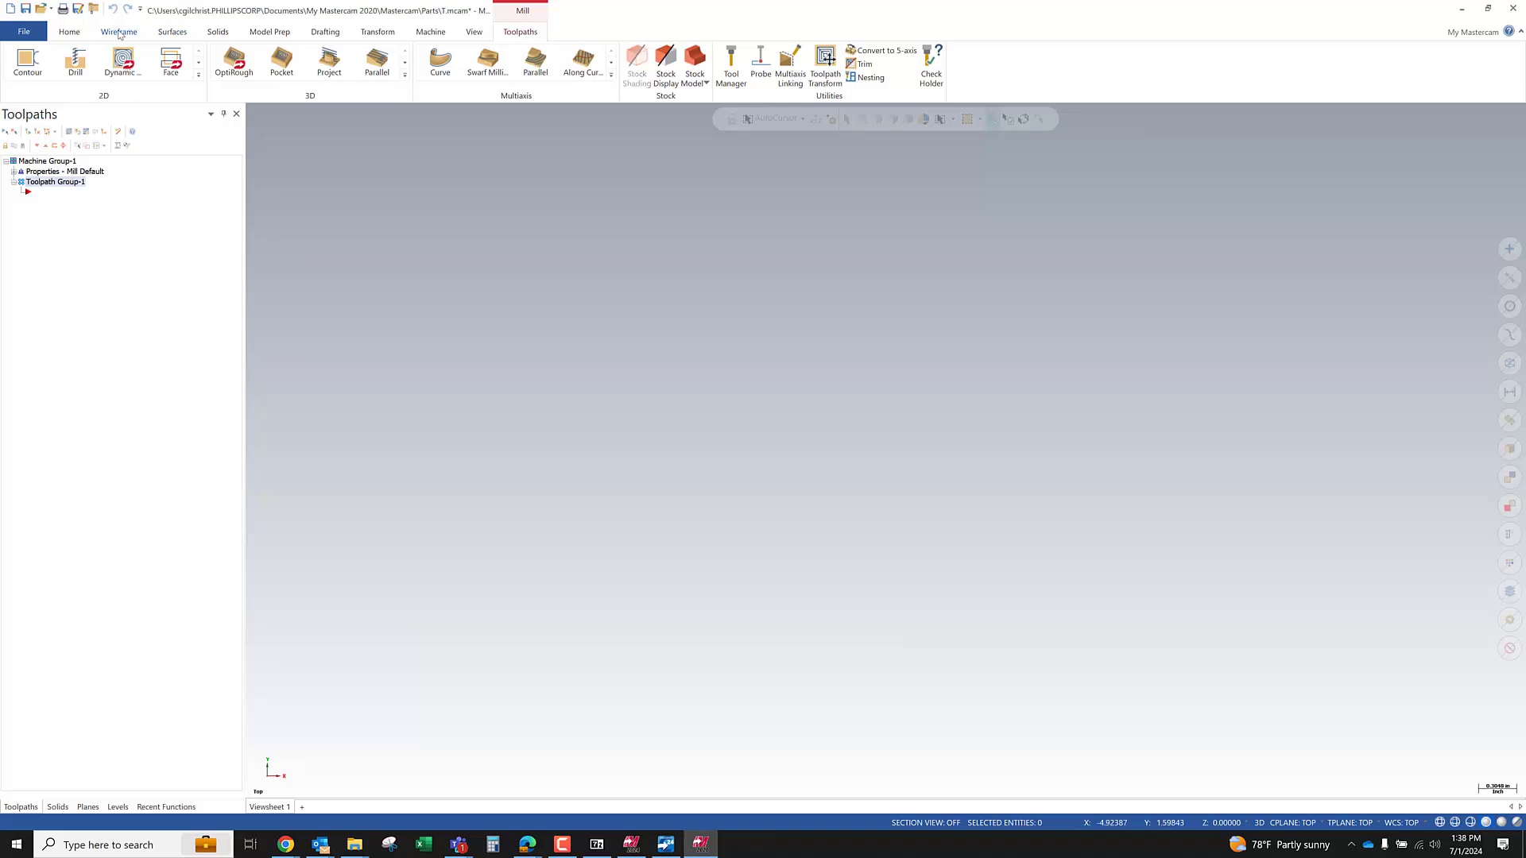
# Create a corner-to-corner rectangle with a surface, about 2.83 wide and 1.59 high, in the middle of the graphics area
pyautogui.click(119, 31)
pyautogui.click(371, 85)
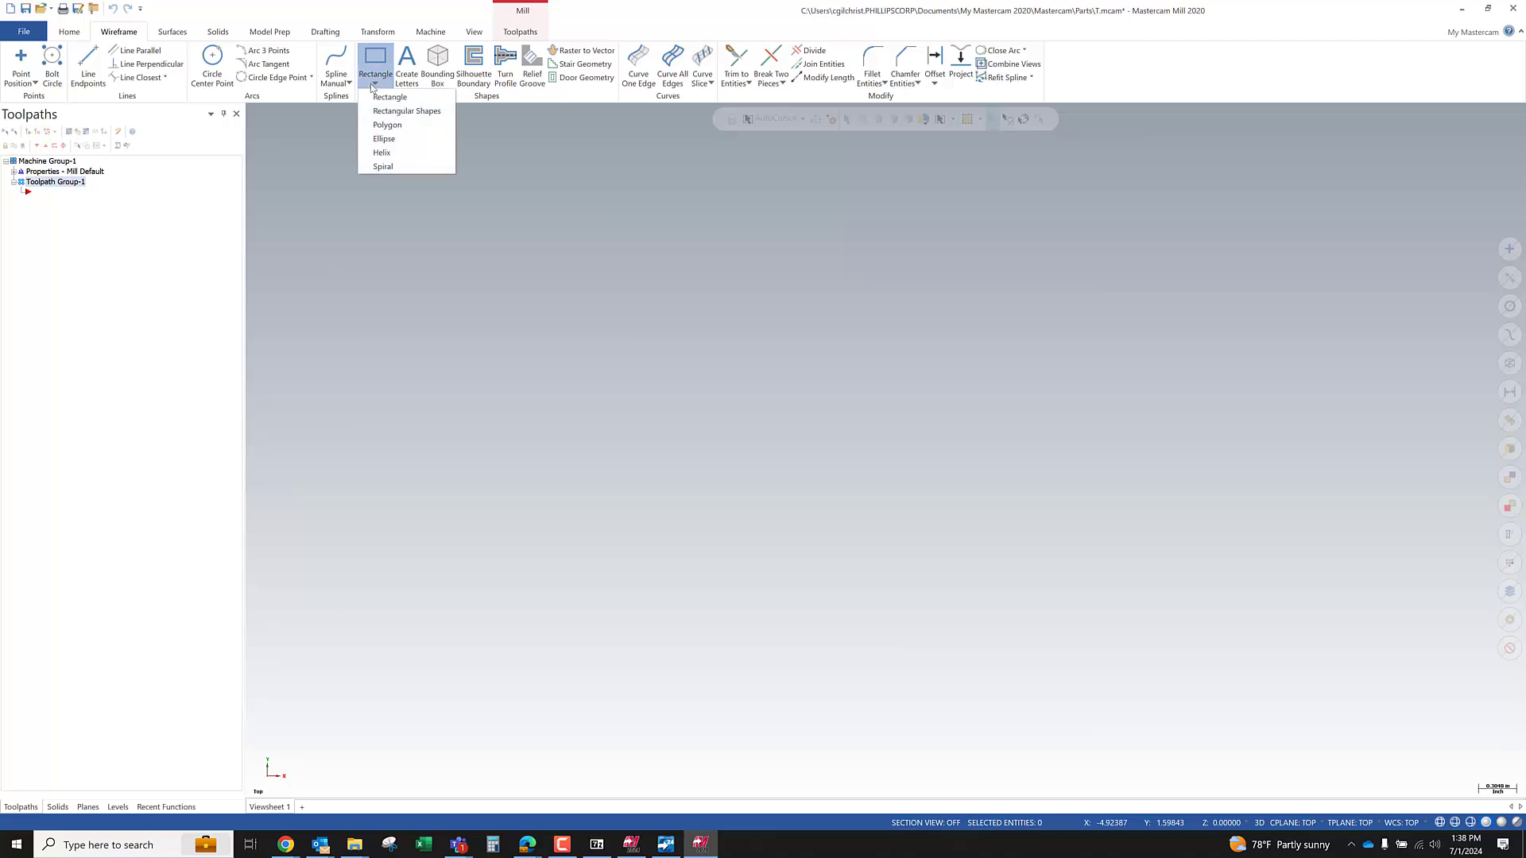
pyautogui.click(386, 96)
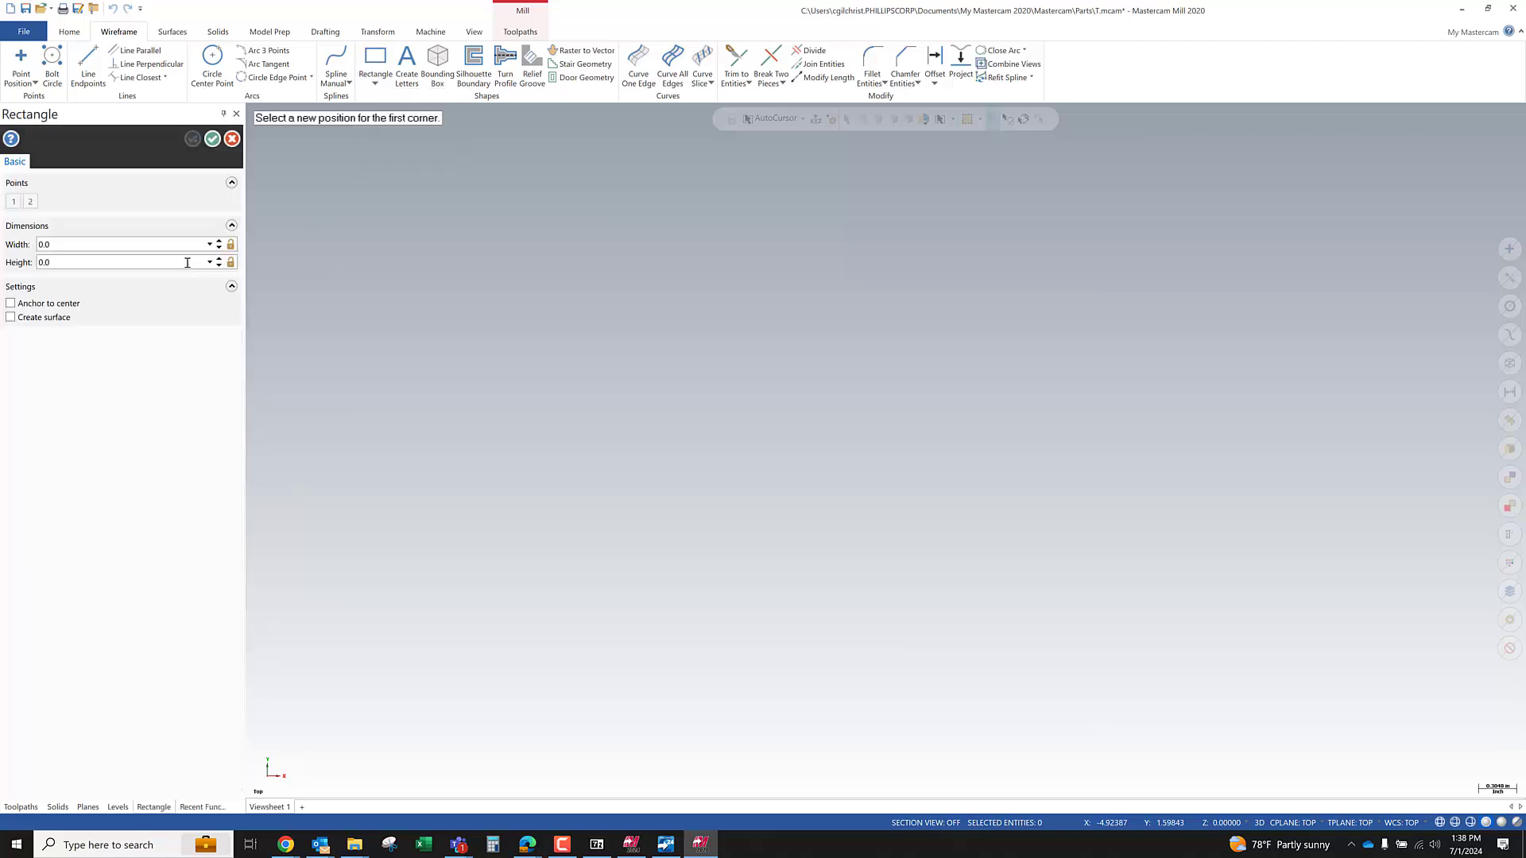
pyautogui.click(32, 317)
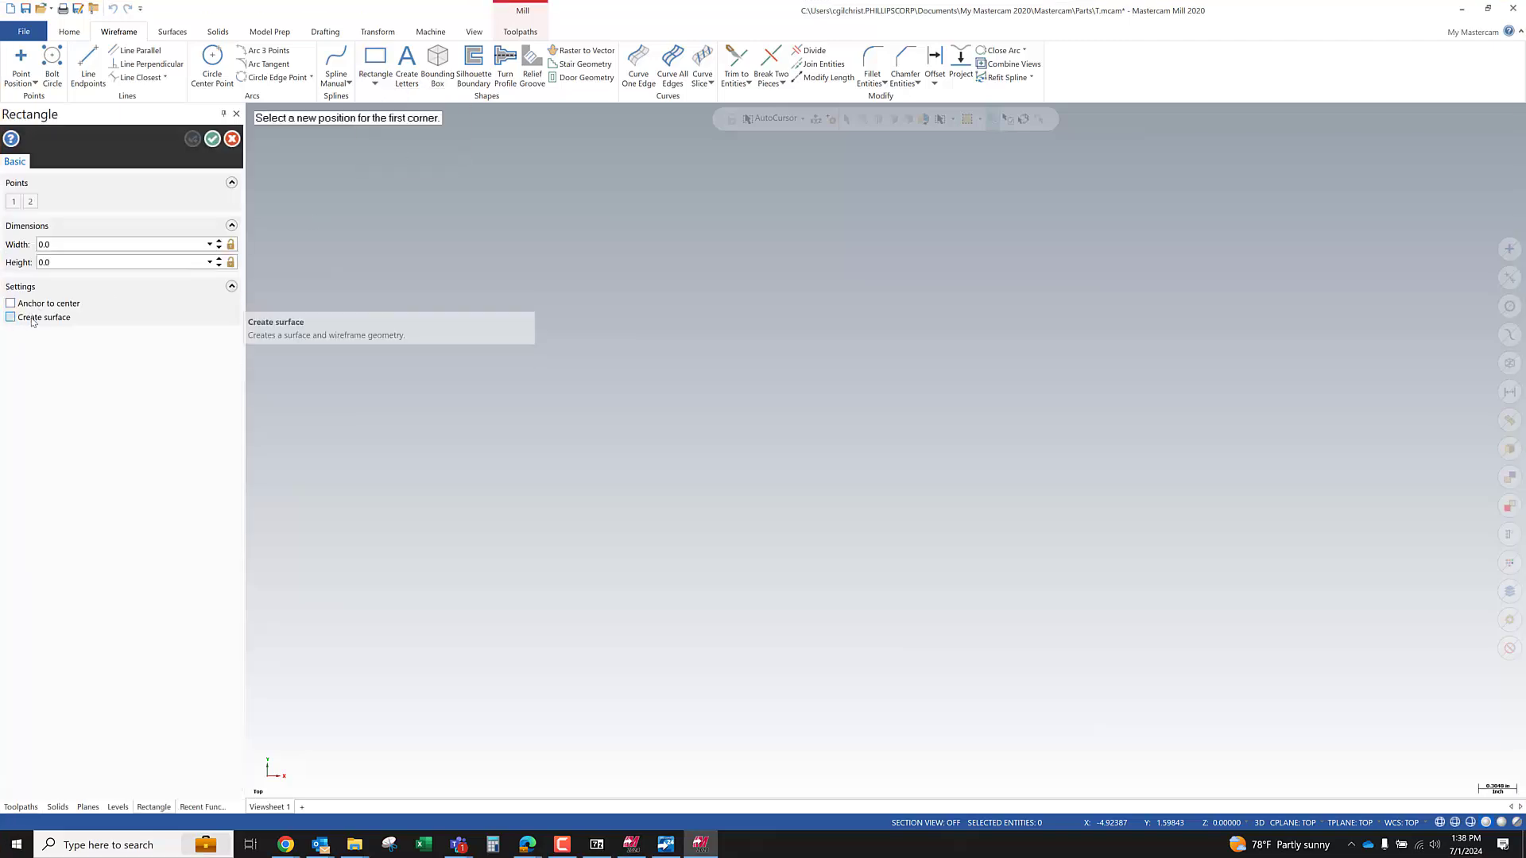
pyautogui.click(649, 364)
pyautogui.click(1002, 565)
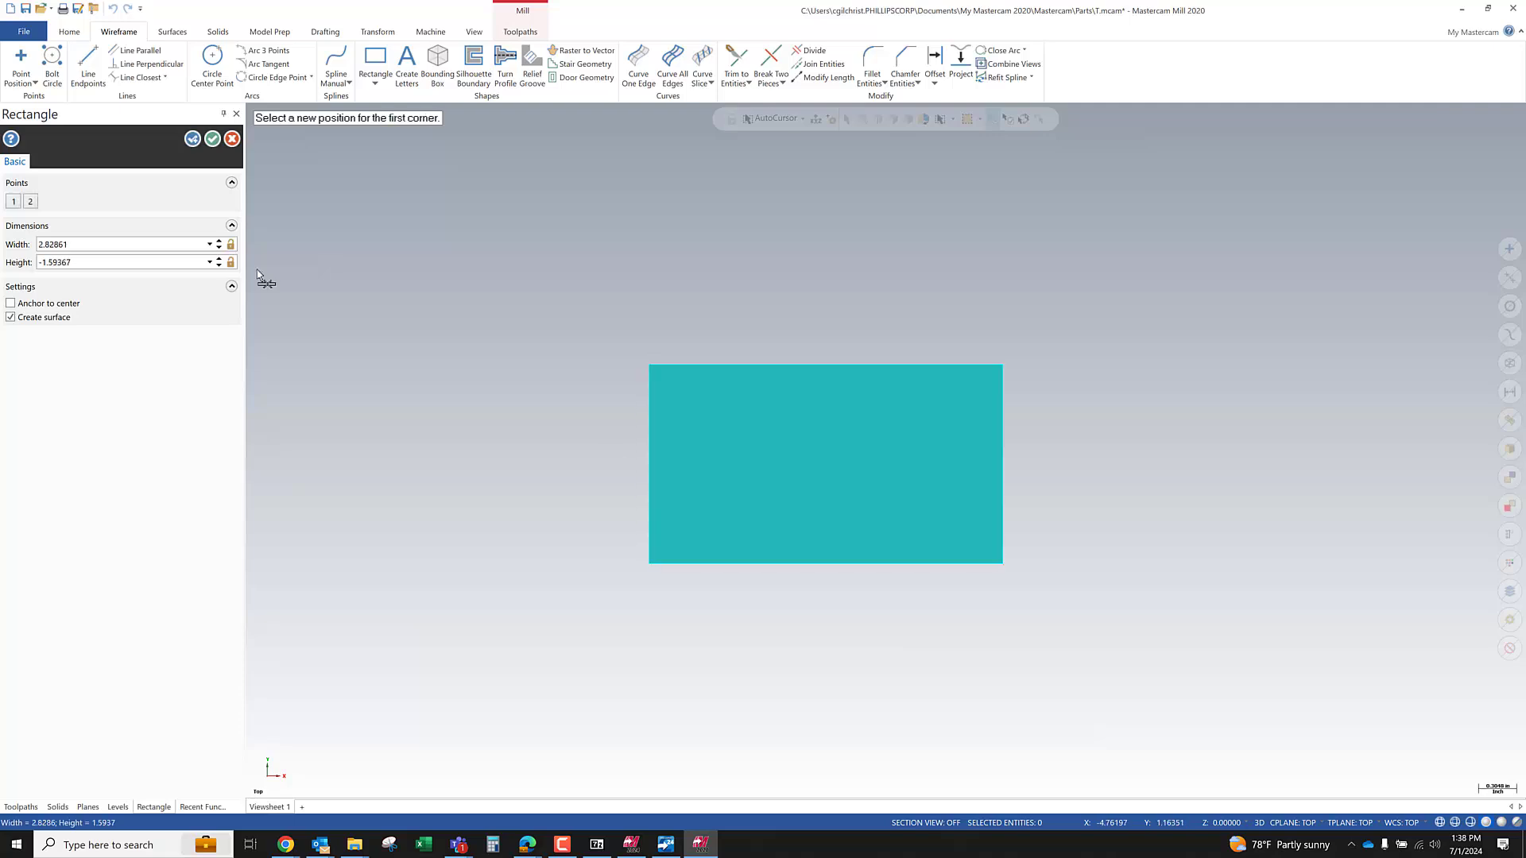
pyautogui.click(212, 138)
# Show the rectangular surface at an angle and display the full set of multiaxis toolpaths in Mastercam 2020
pyautogui.moveTo(1176, 589); pyautogui.dragTo(869, 306, button='middle')
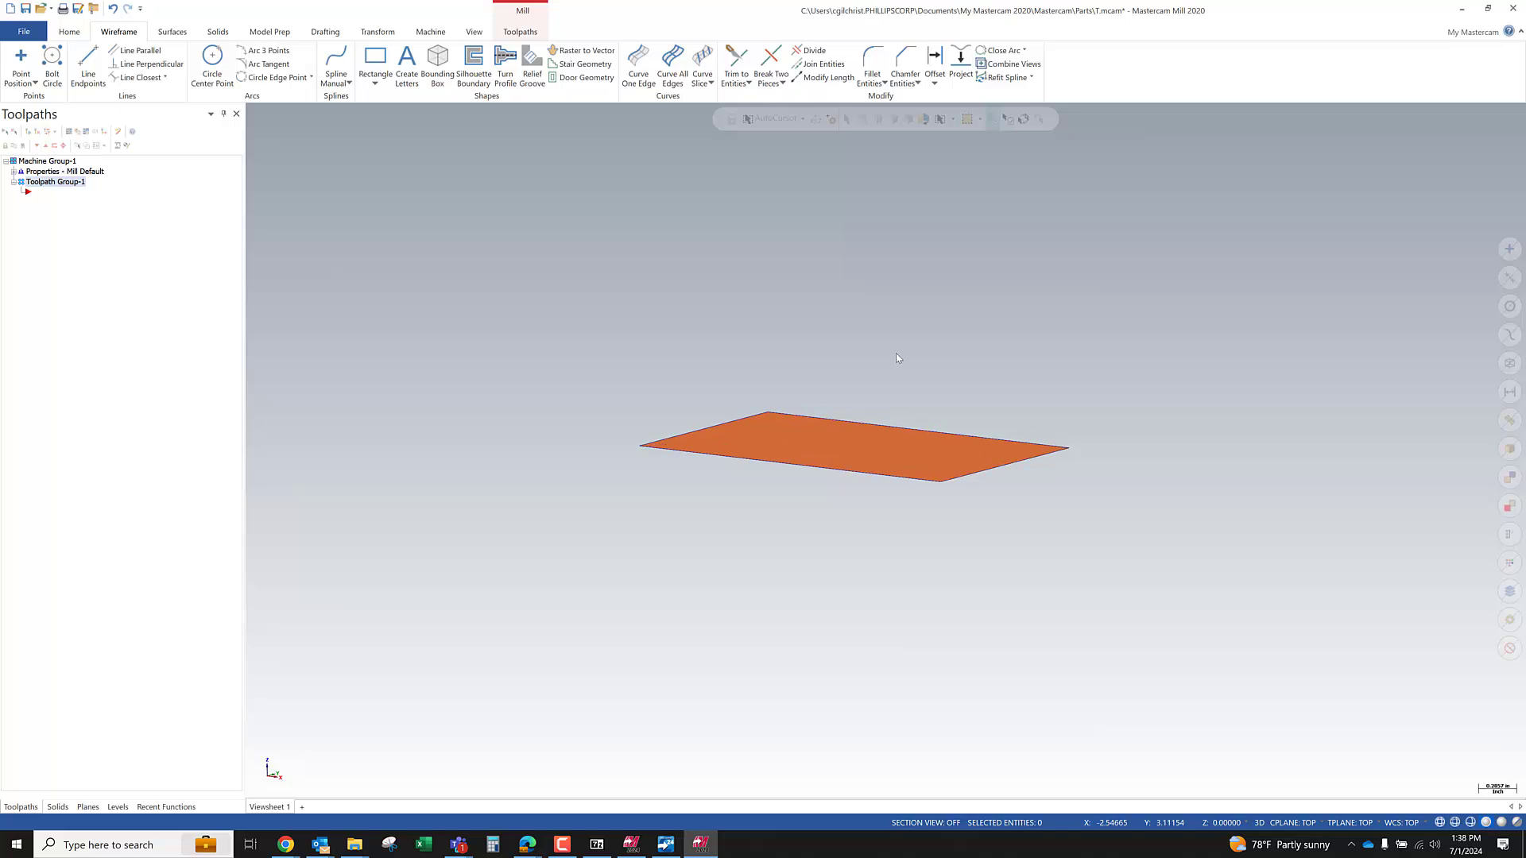
pyautogui.scroll(3, 979, 381)
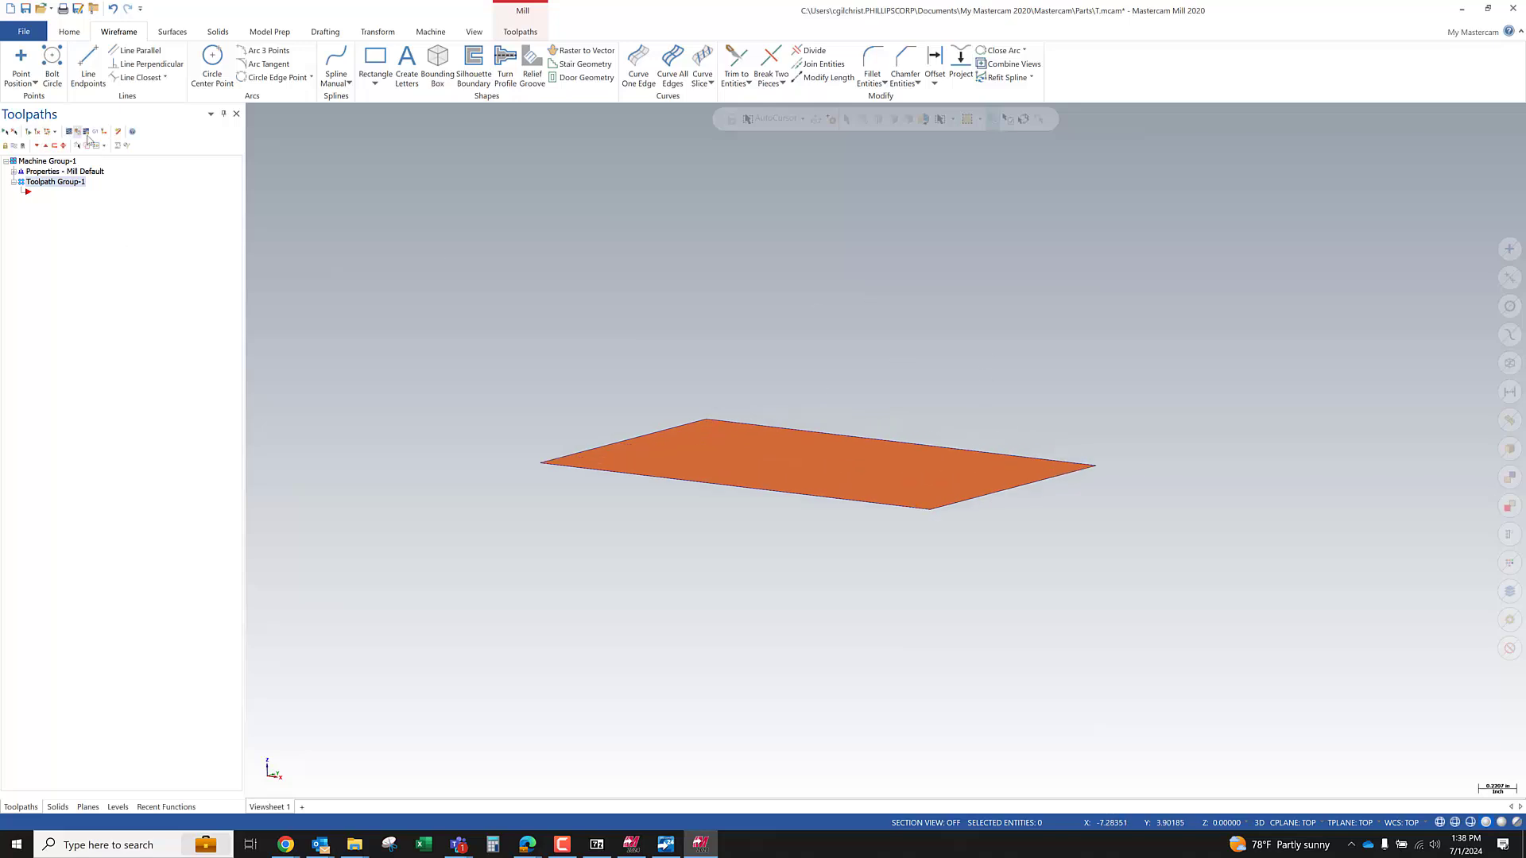
pyautogui.click(516, 32)
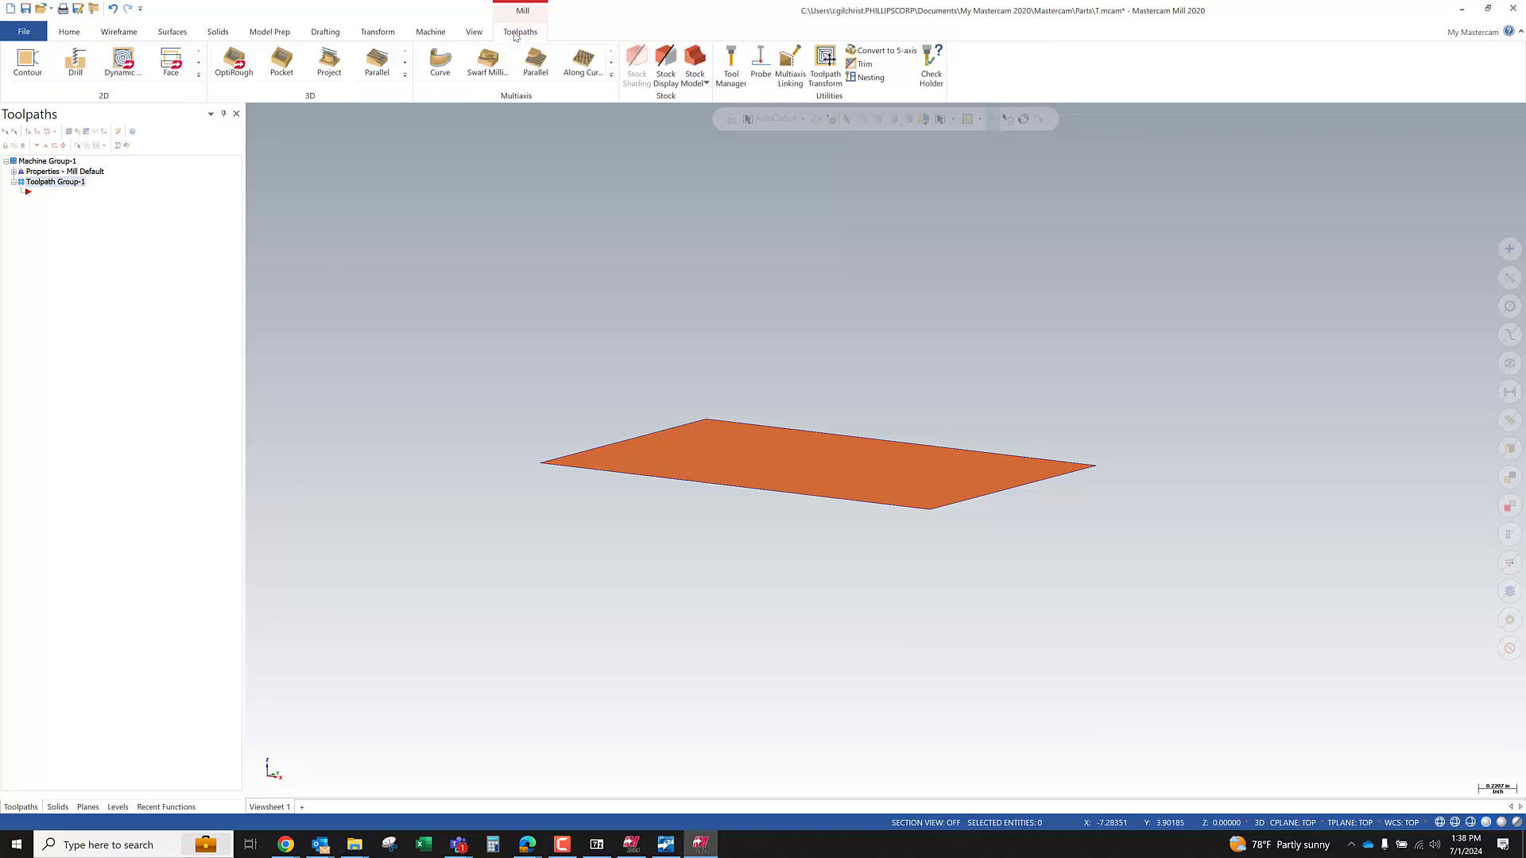
pyautogui.click(611, 73)
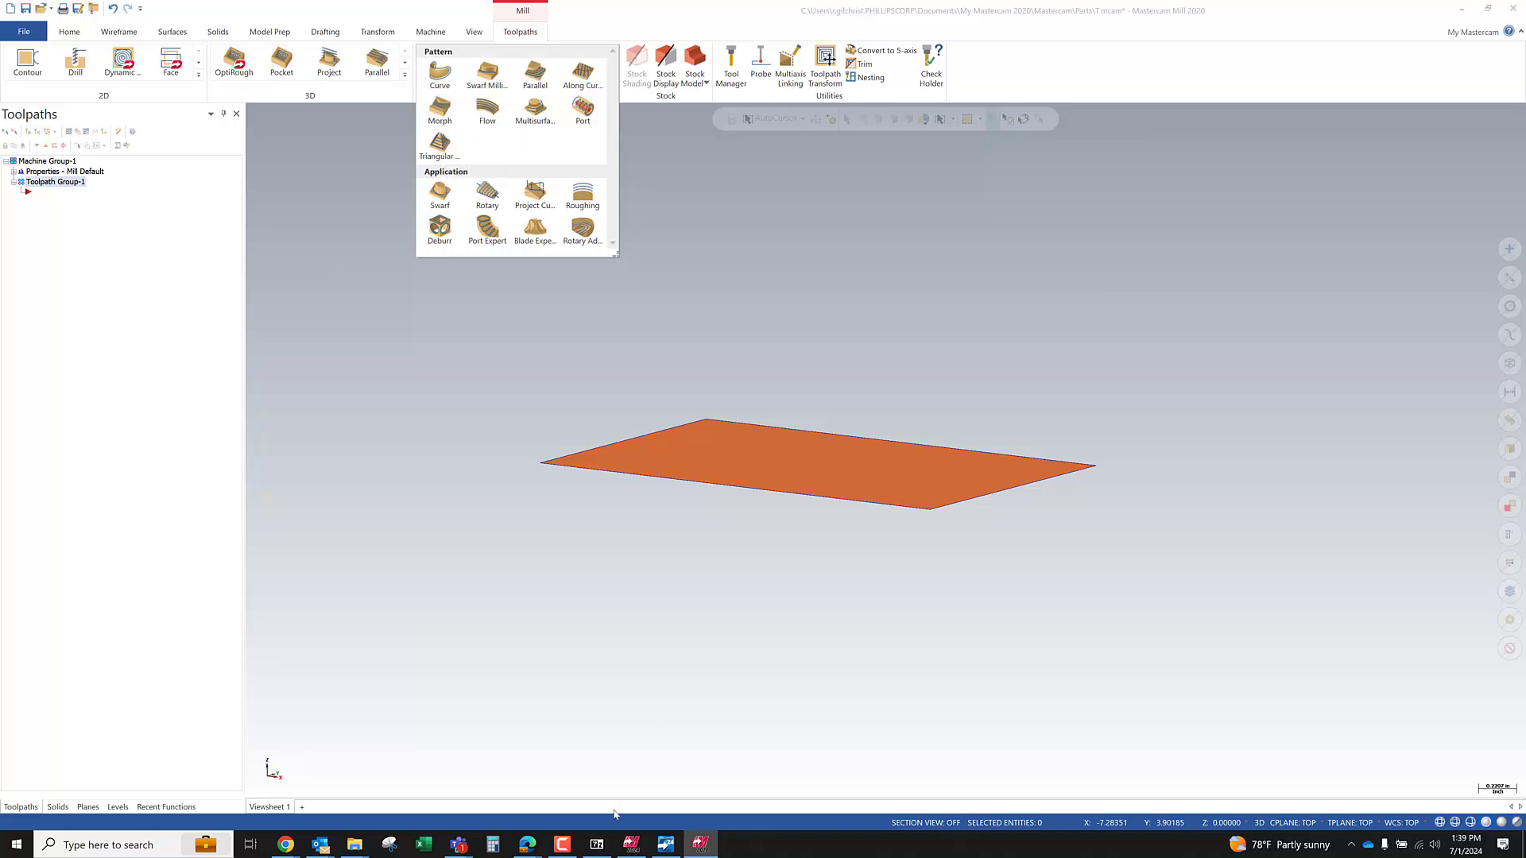
# Switch back to the trigger guard file and start a Unified multiaxis toolpath in Toolpath Group-1
pyautogui.click(632, 847)
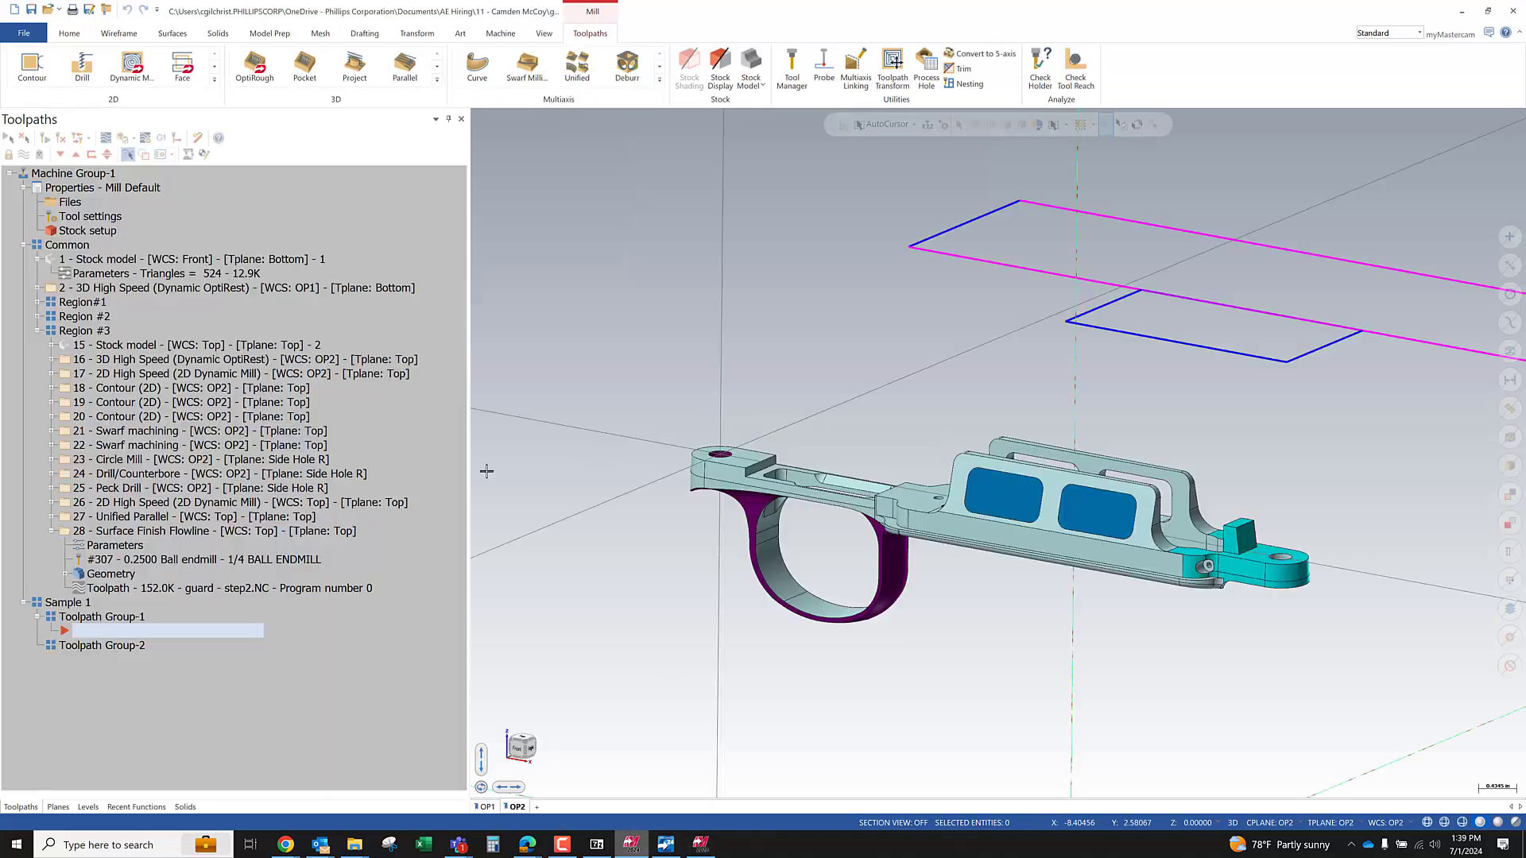
pyautogui.click(659, 80)
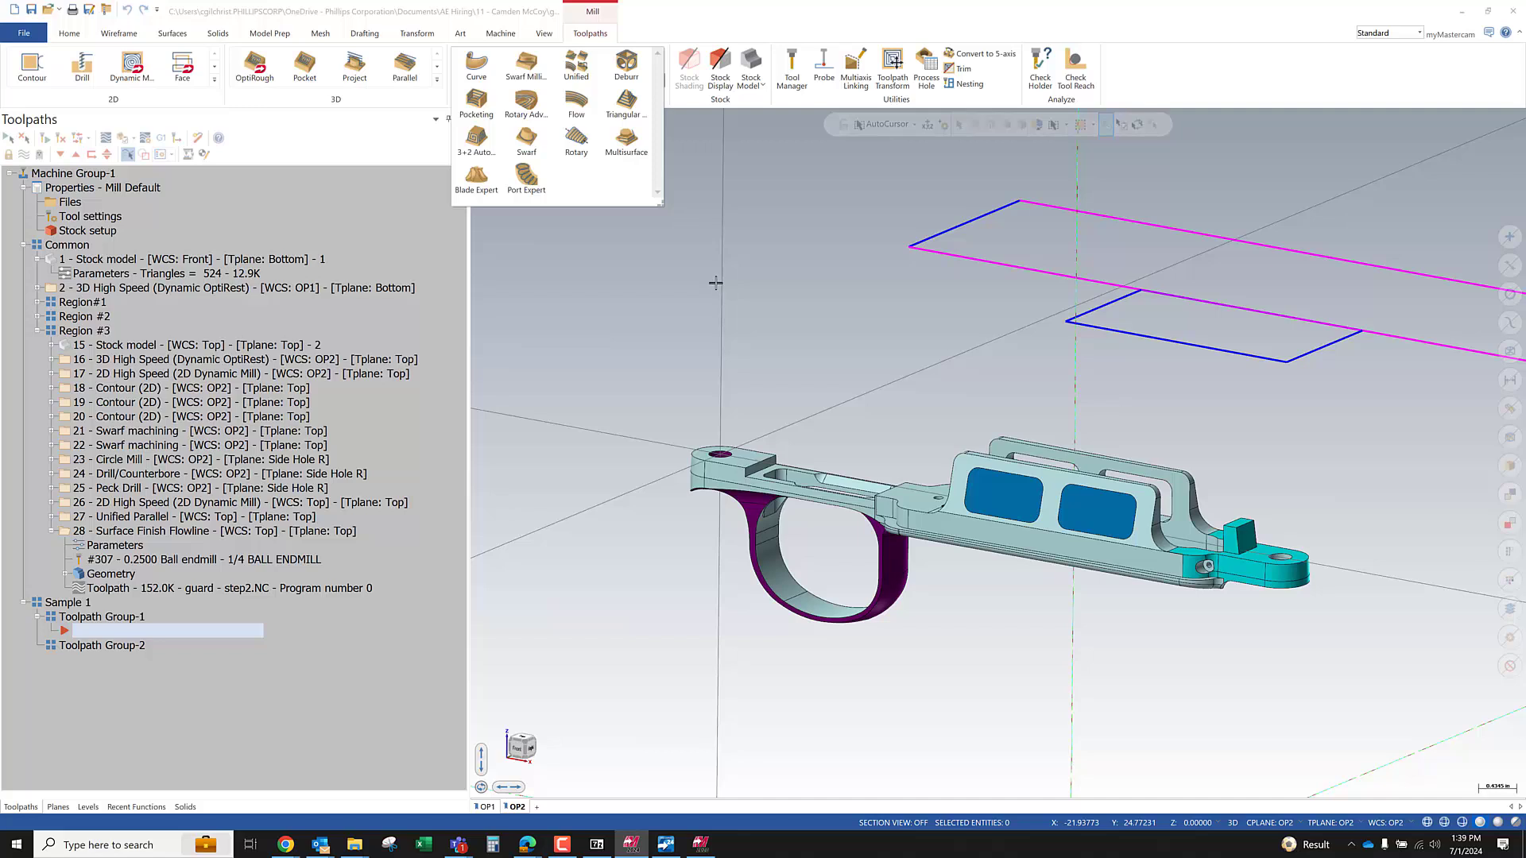
pyautogui.click(575, 73)
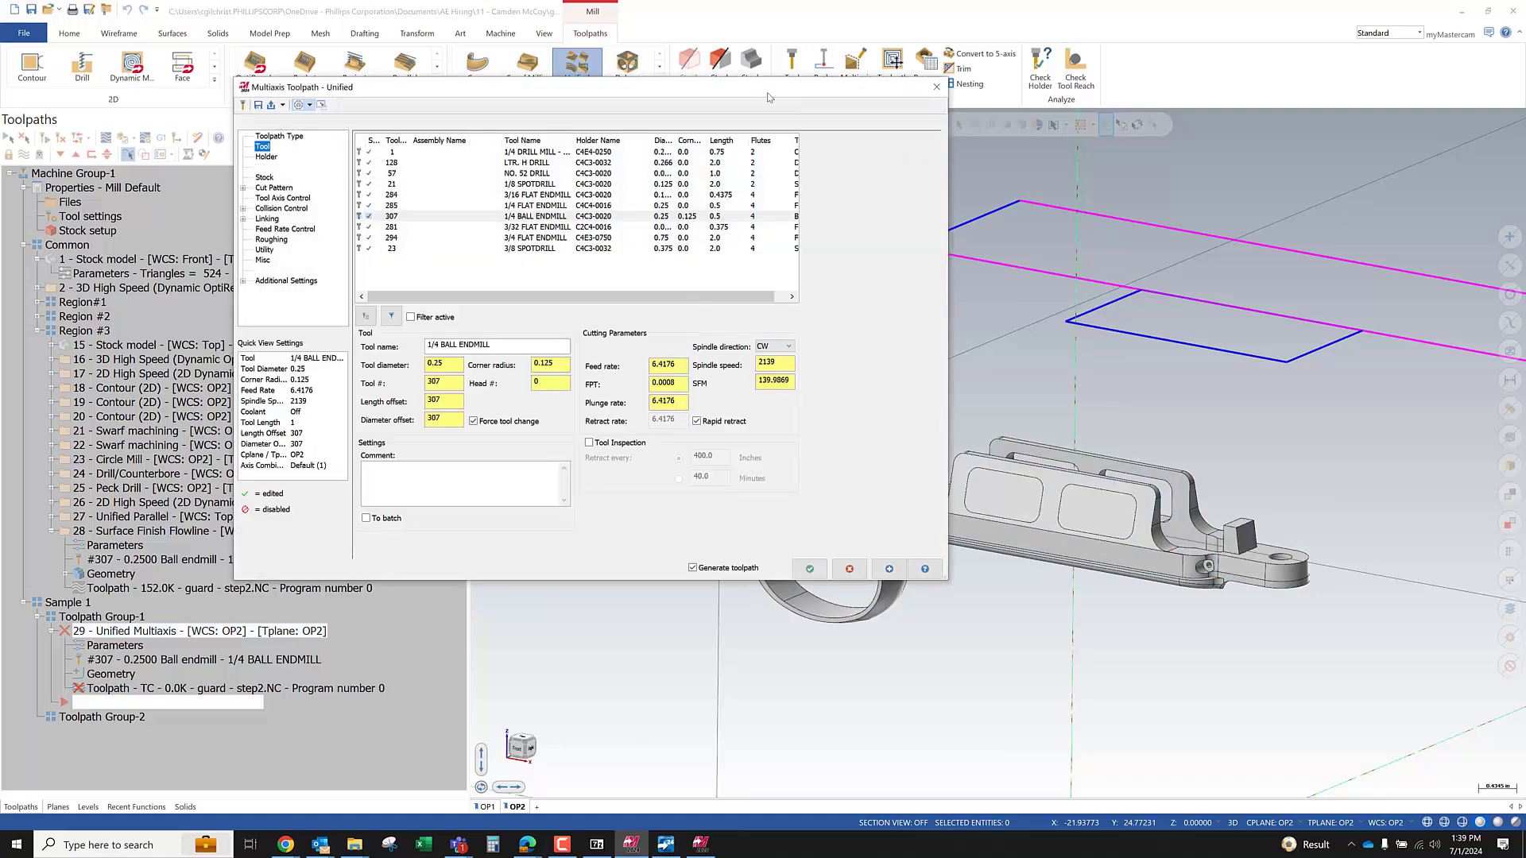
# Select tool 307, the 1/4 ball endmill, for the Unified toolpath
pyautogui.moveTo(770, 87); pyautogui.dragTo(488, 99)
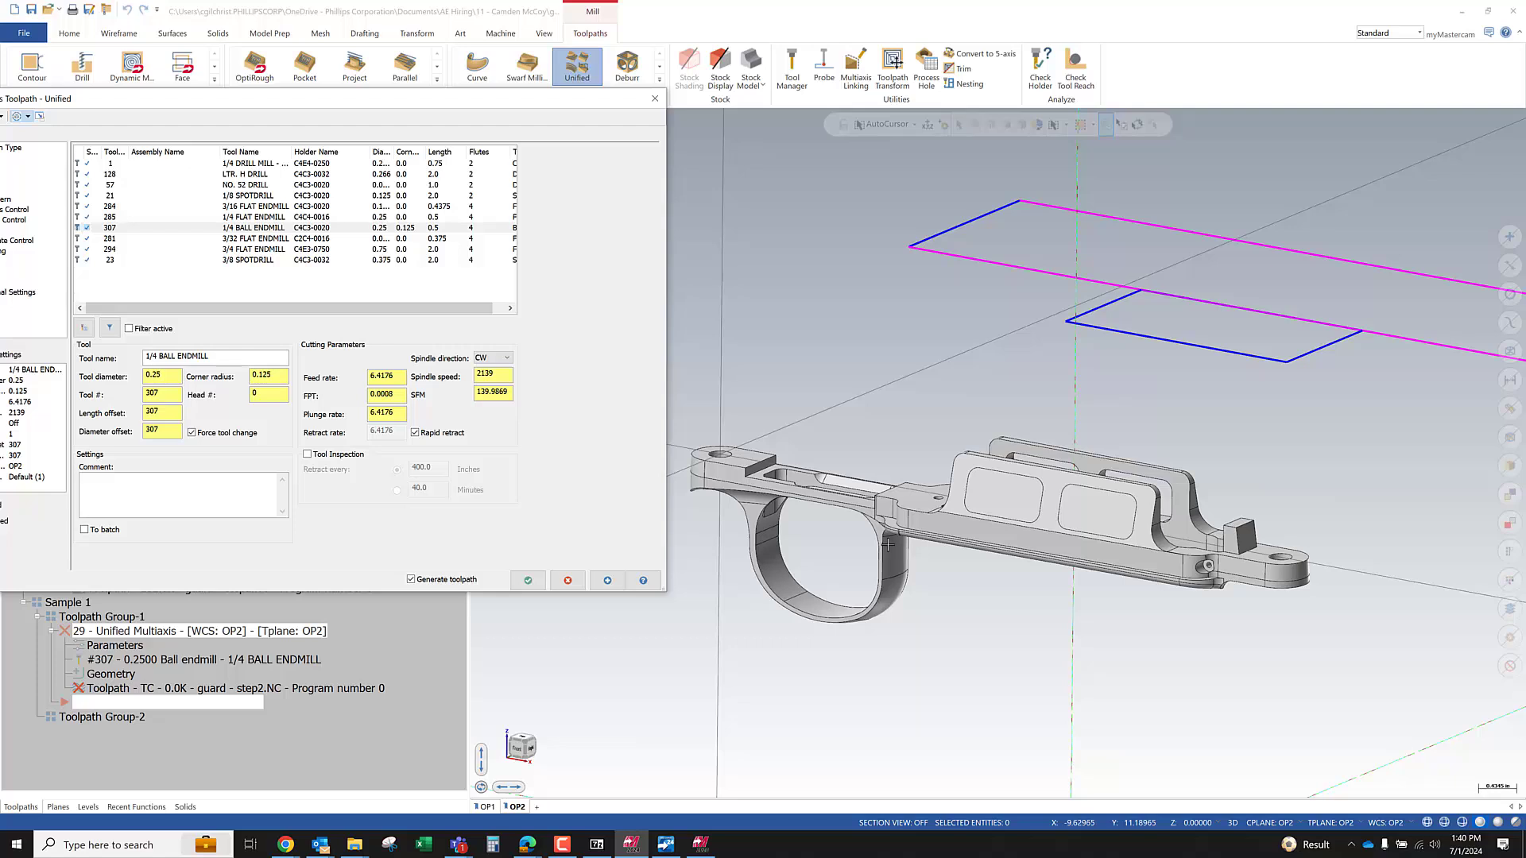
pyautogui.moveTo(363, 108); pyautogui.dragTo(596, 96)
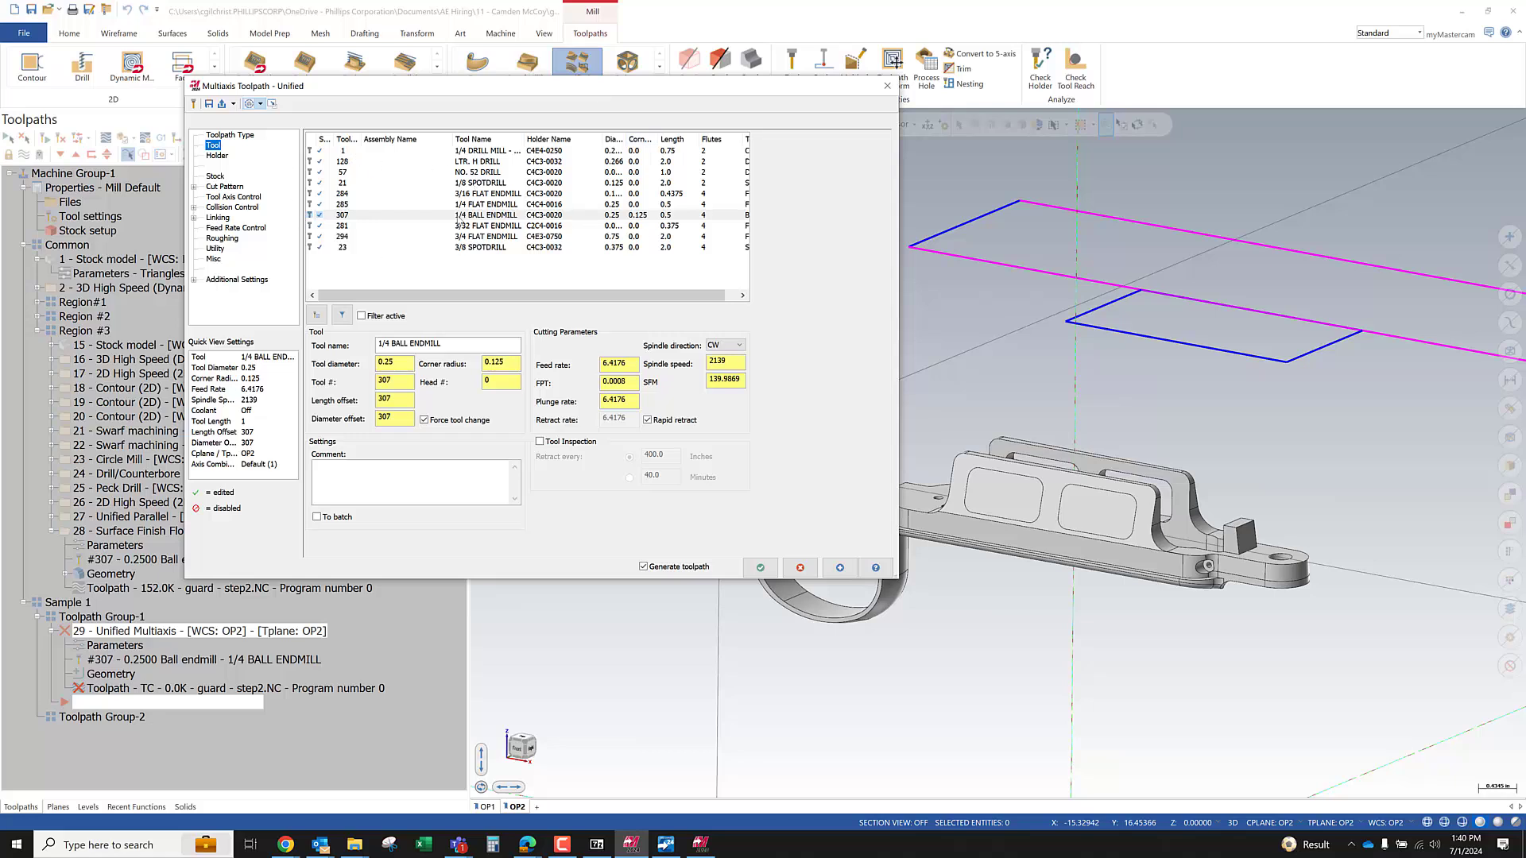
pyautogui.click(459, 215)
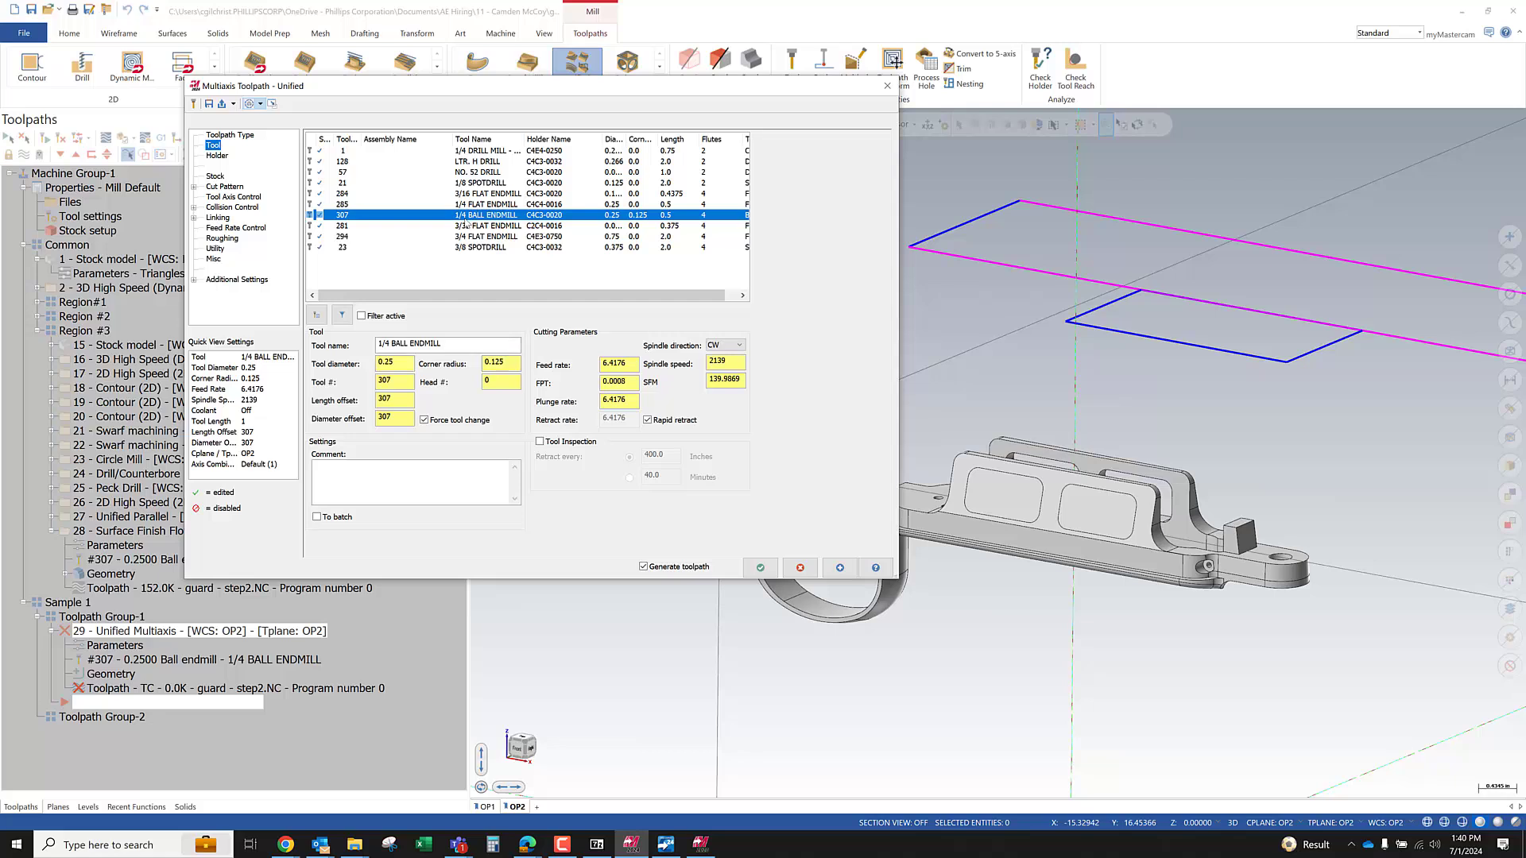
# Examine the Cut Pattern and Tool Axis Control settings of the Unified toolpath
pyautogui.click(220, 187)
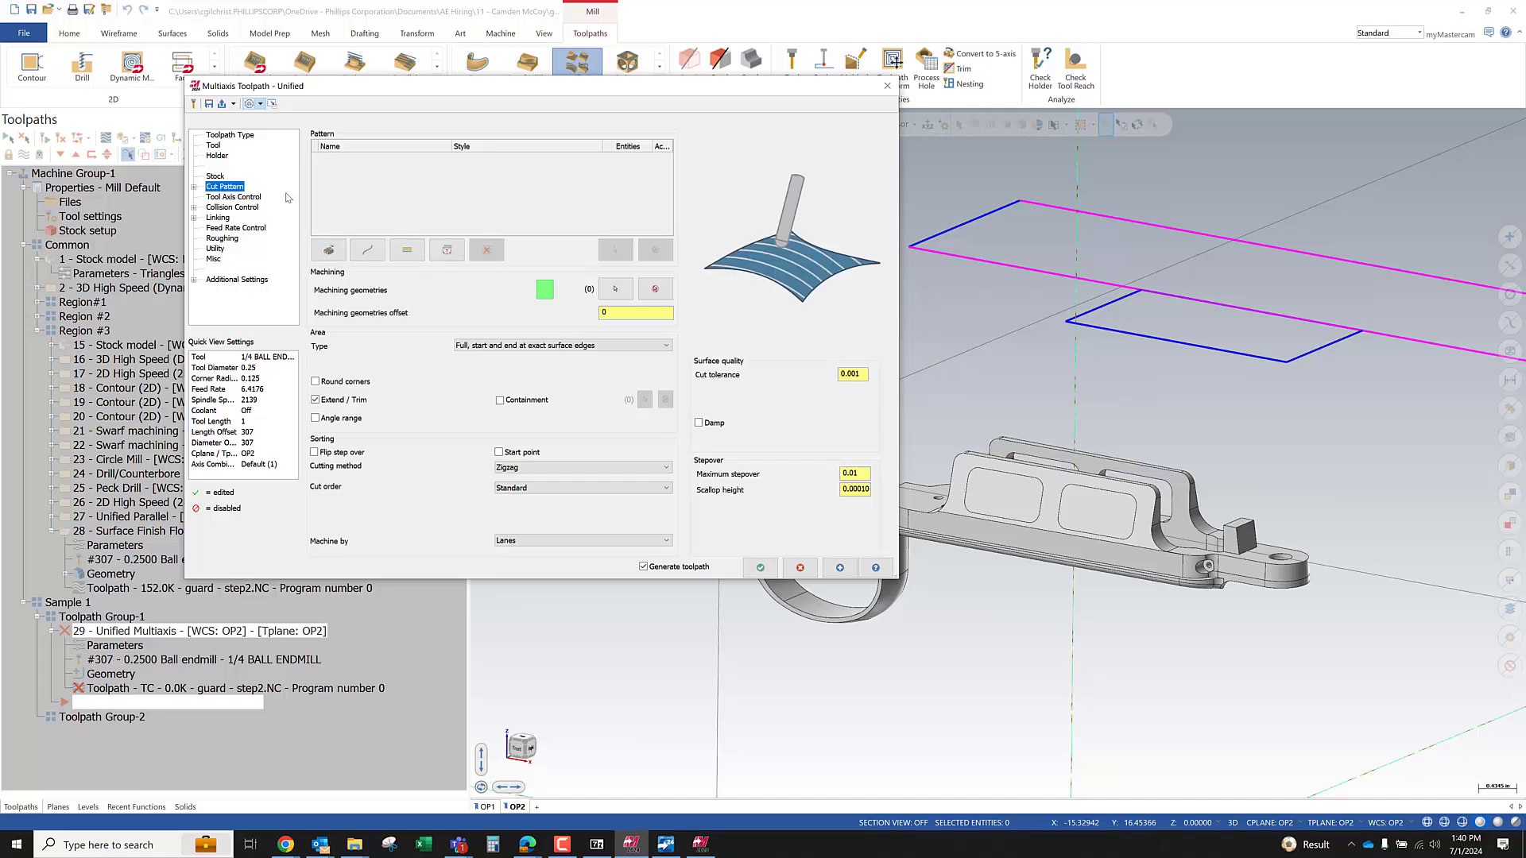
pyautogui.moveTo(184, 267); pyautogui.dragTo(87, 254)
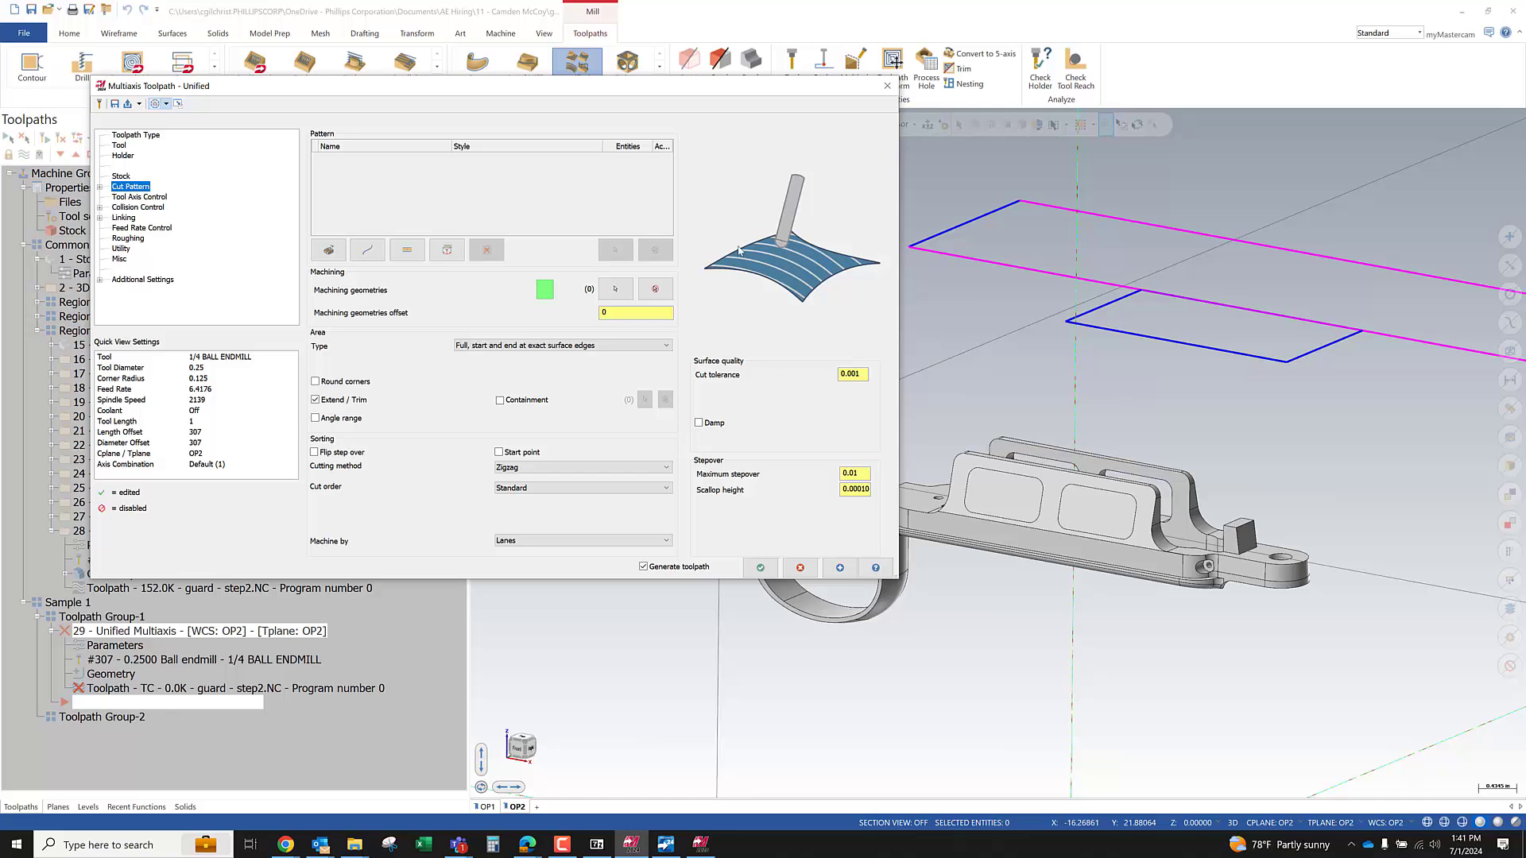
pyautogui.click(128, 198)
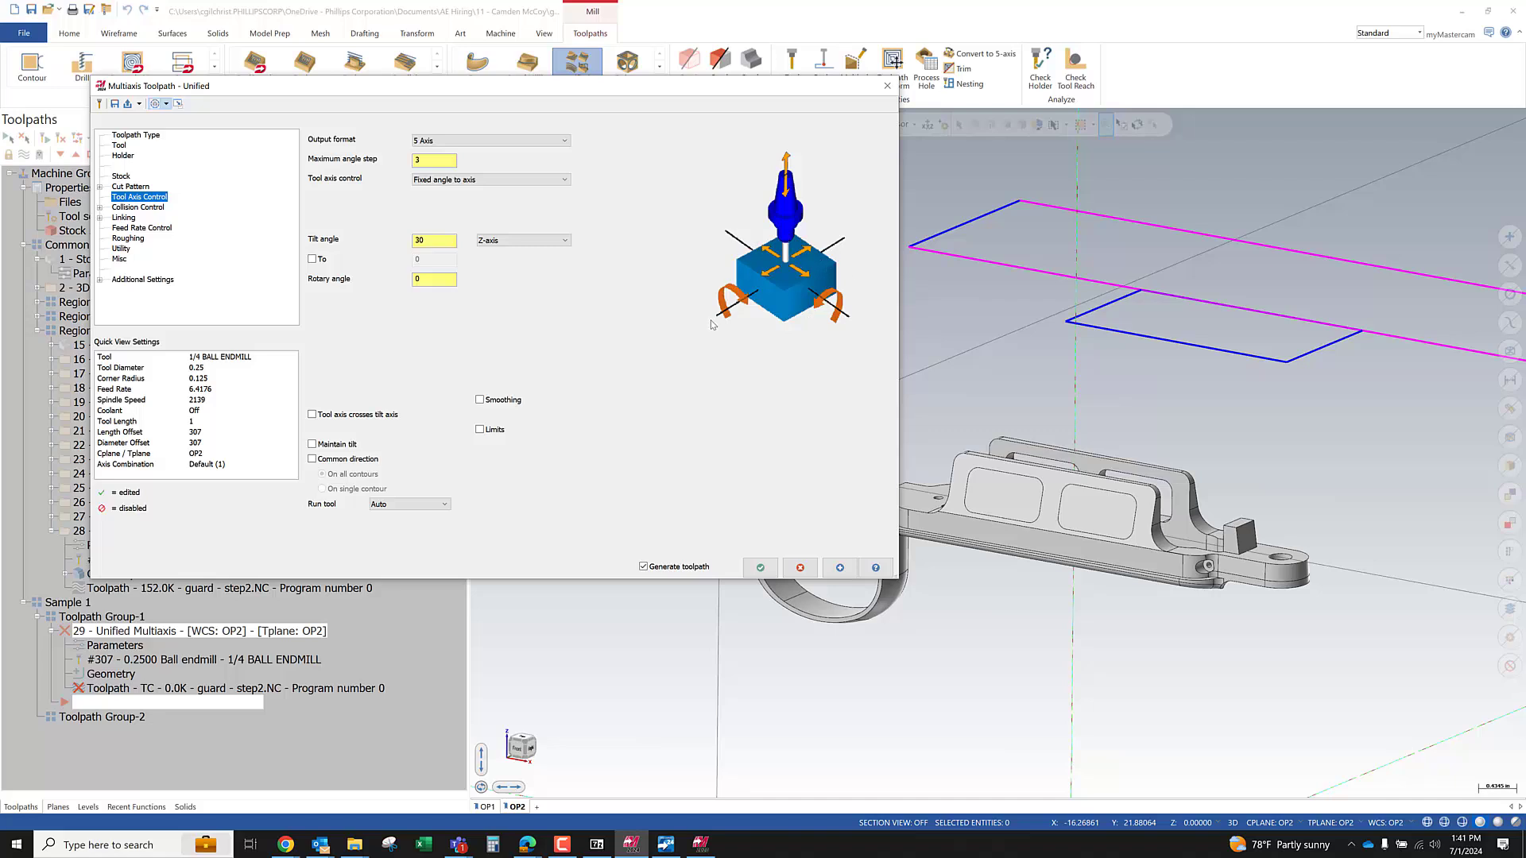
# Set the Unified toolpath's first collision check strategy to Retract tool along the tool axis
pyautogui.click(129, 207)
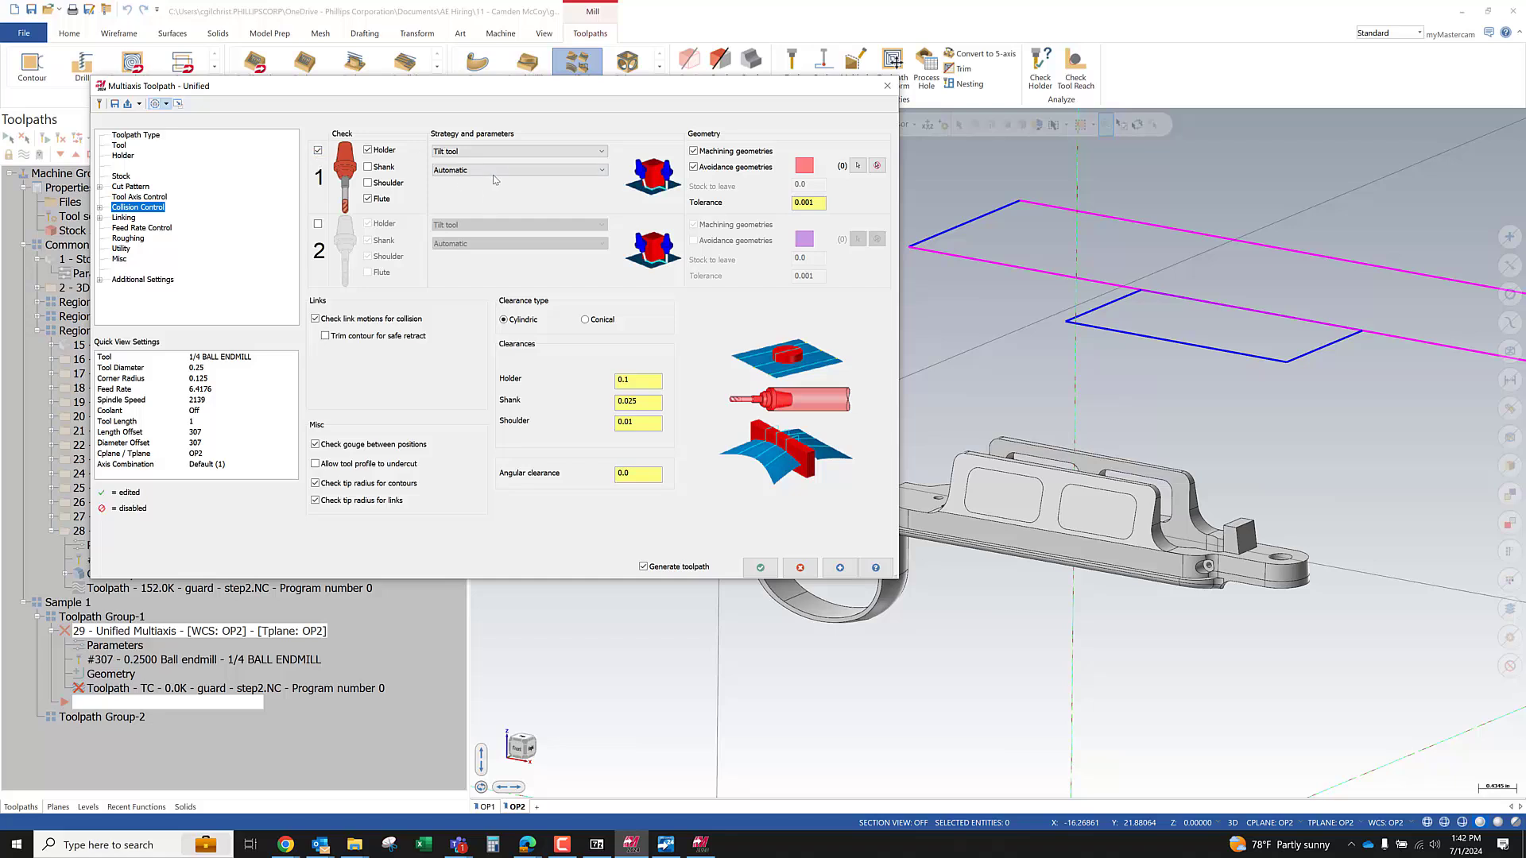
pyautogui.click(502, 152)
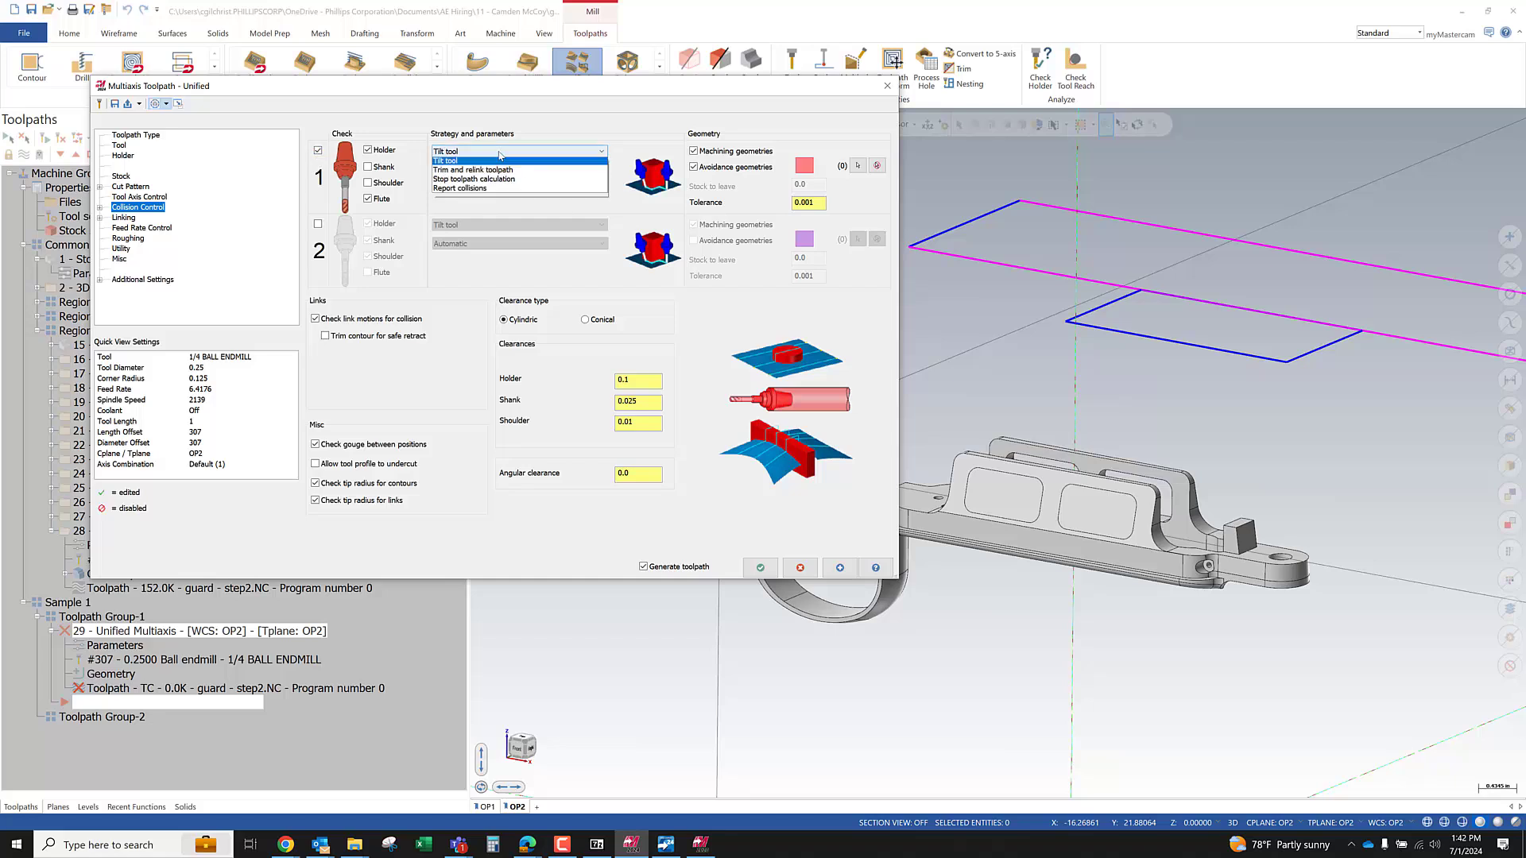
pyautogui.click(490, 165)
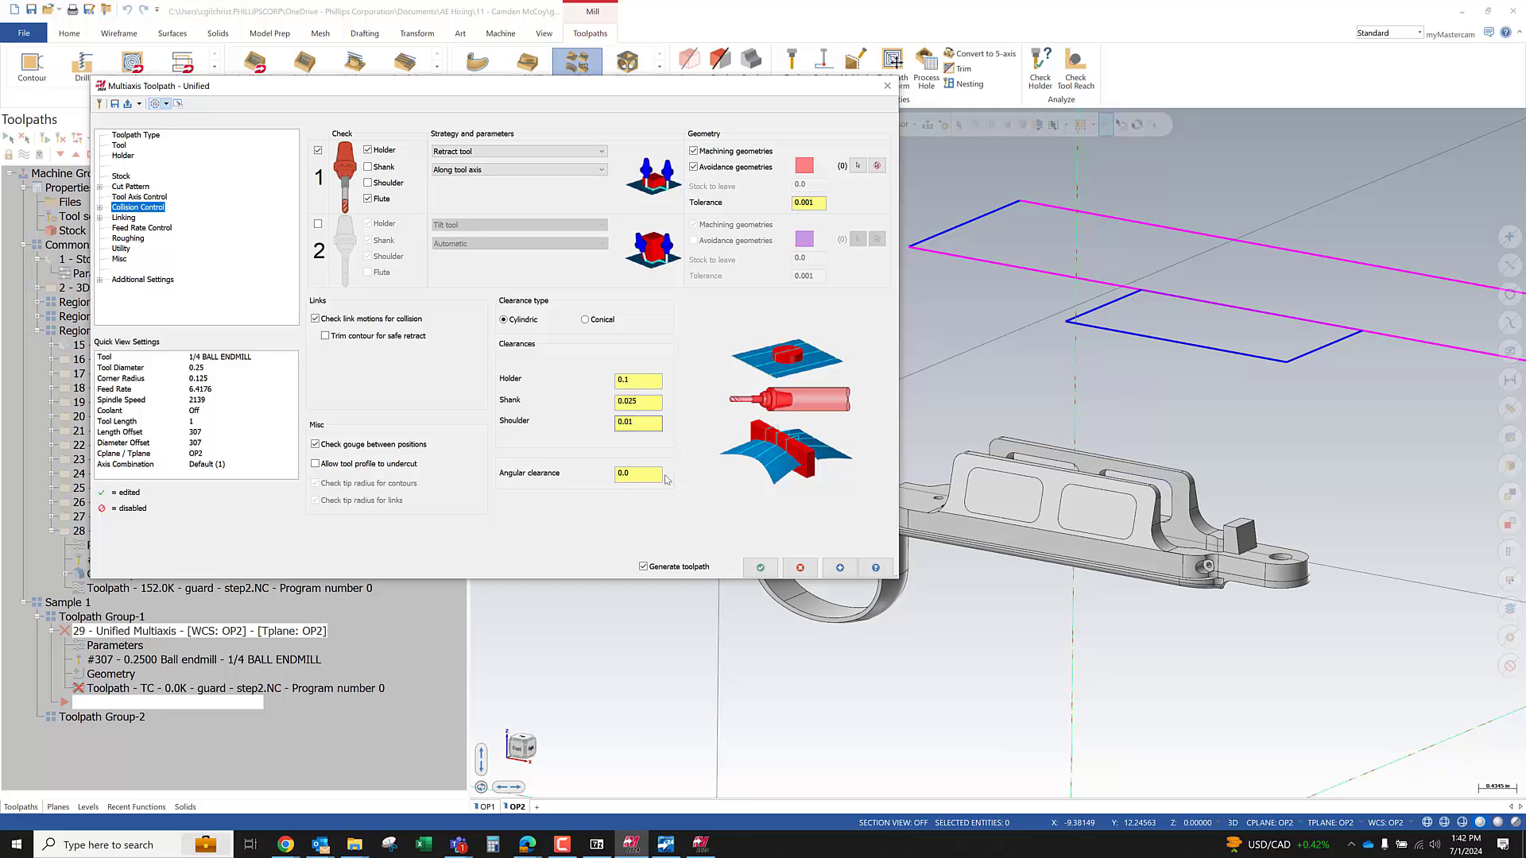
# Accept the Unified toolpath settings without drive surfaces and discard the incomplete operation
pyautogui.click(753, 568)
pyautogui.click(492, 379)
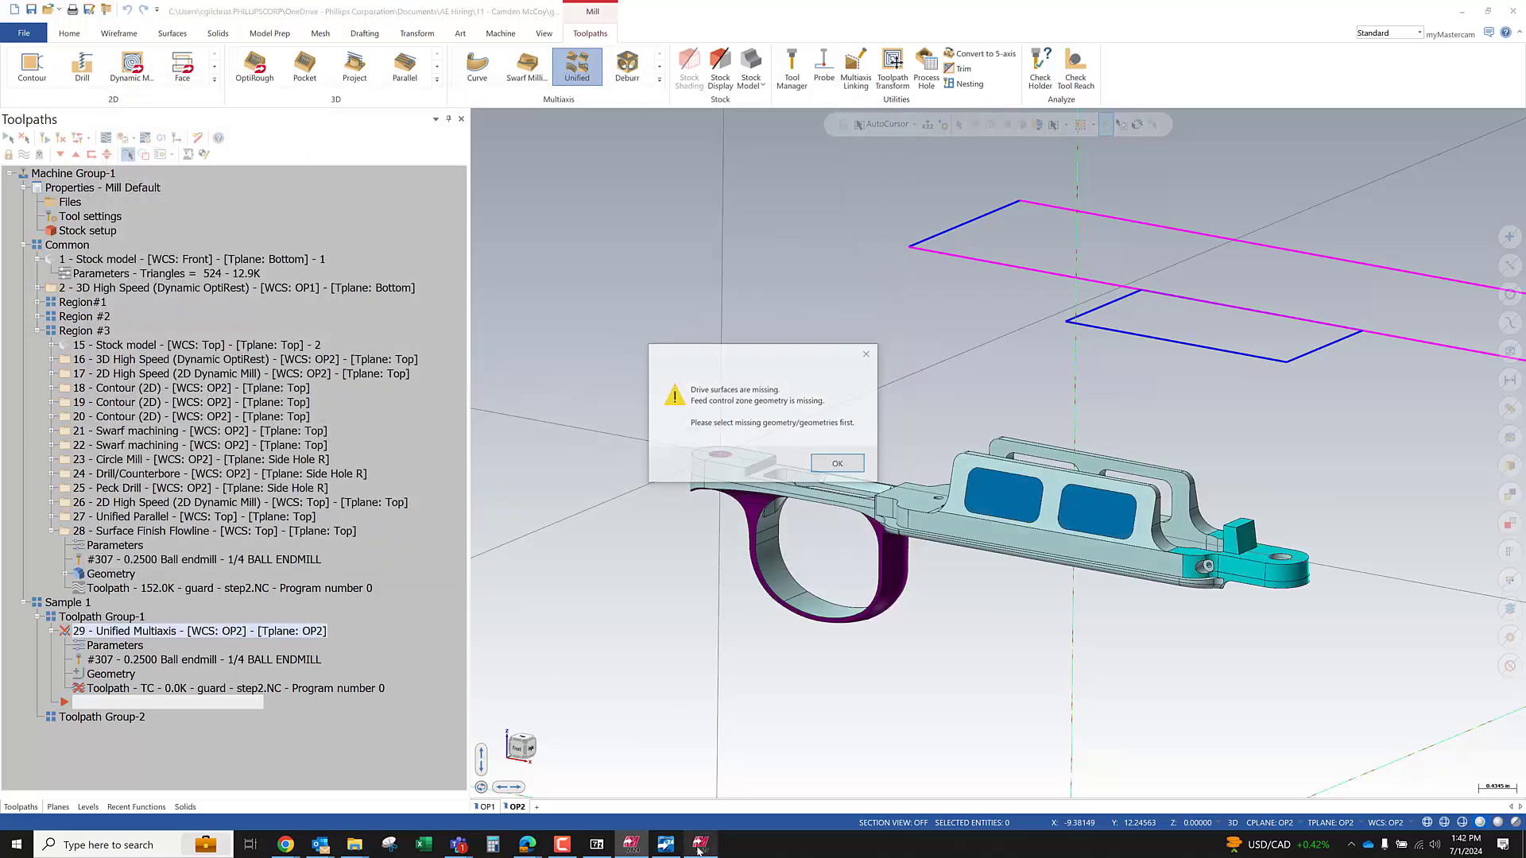
pyautogui.click(835, 467)
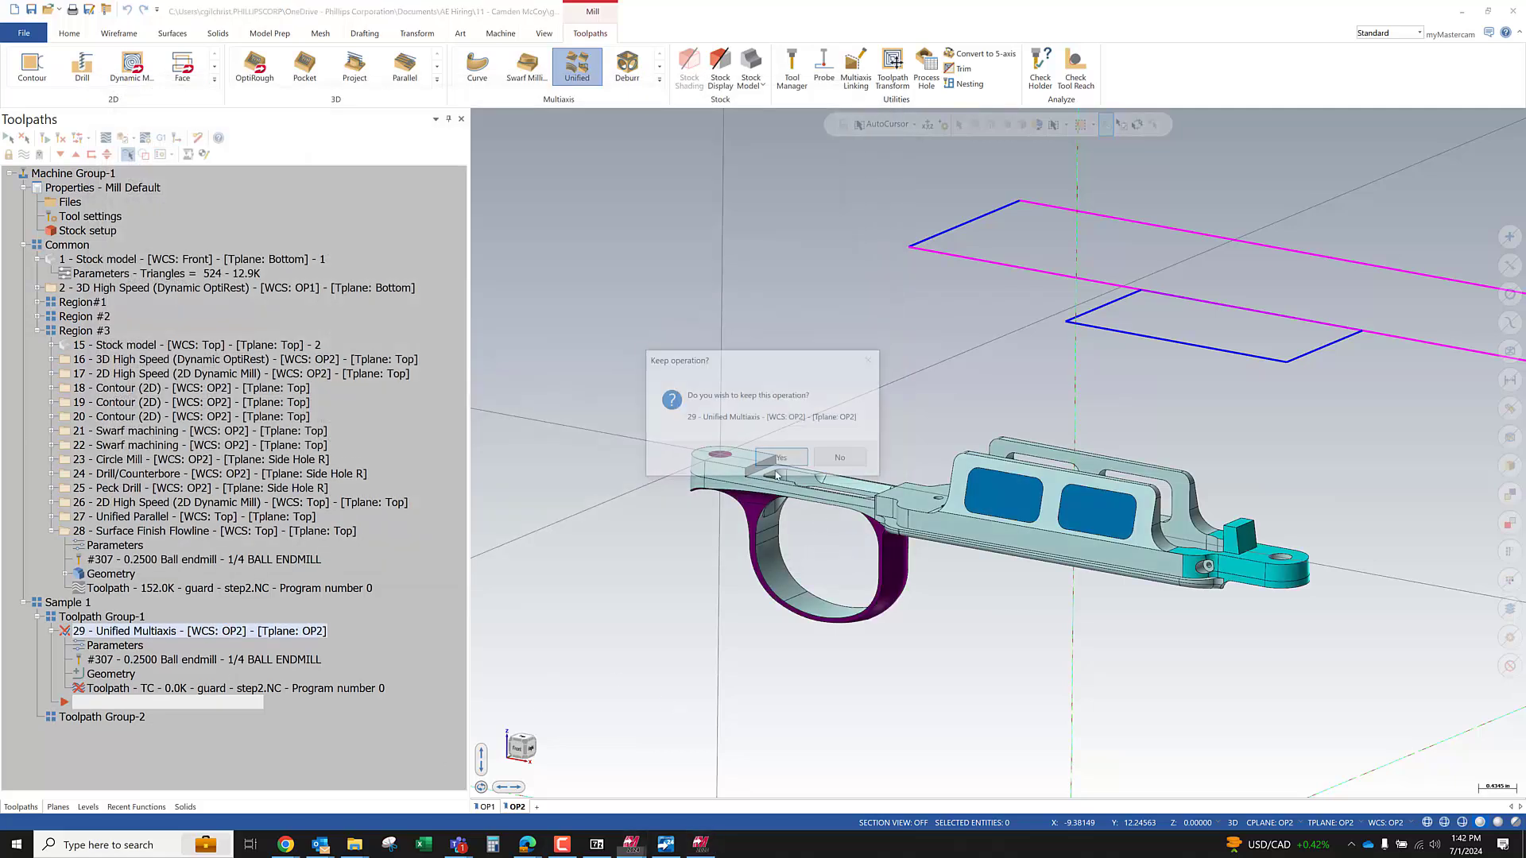
pyautogui.click(841, 459)
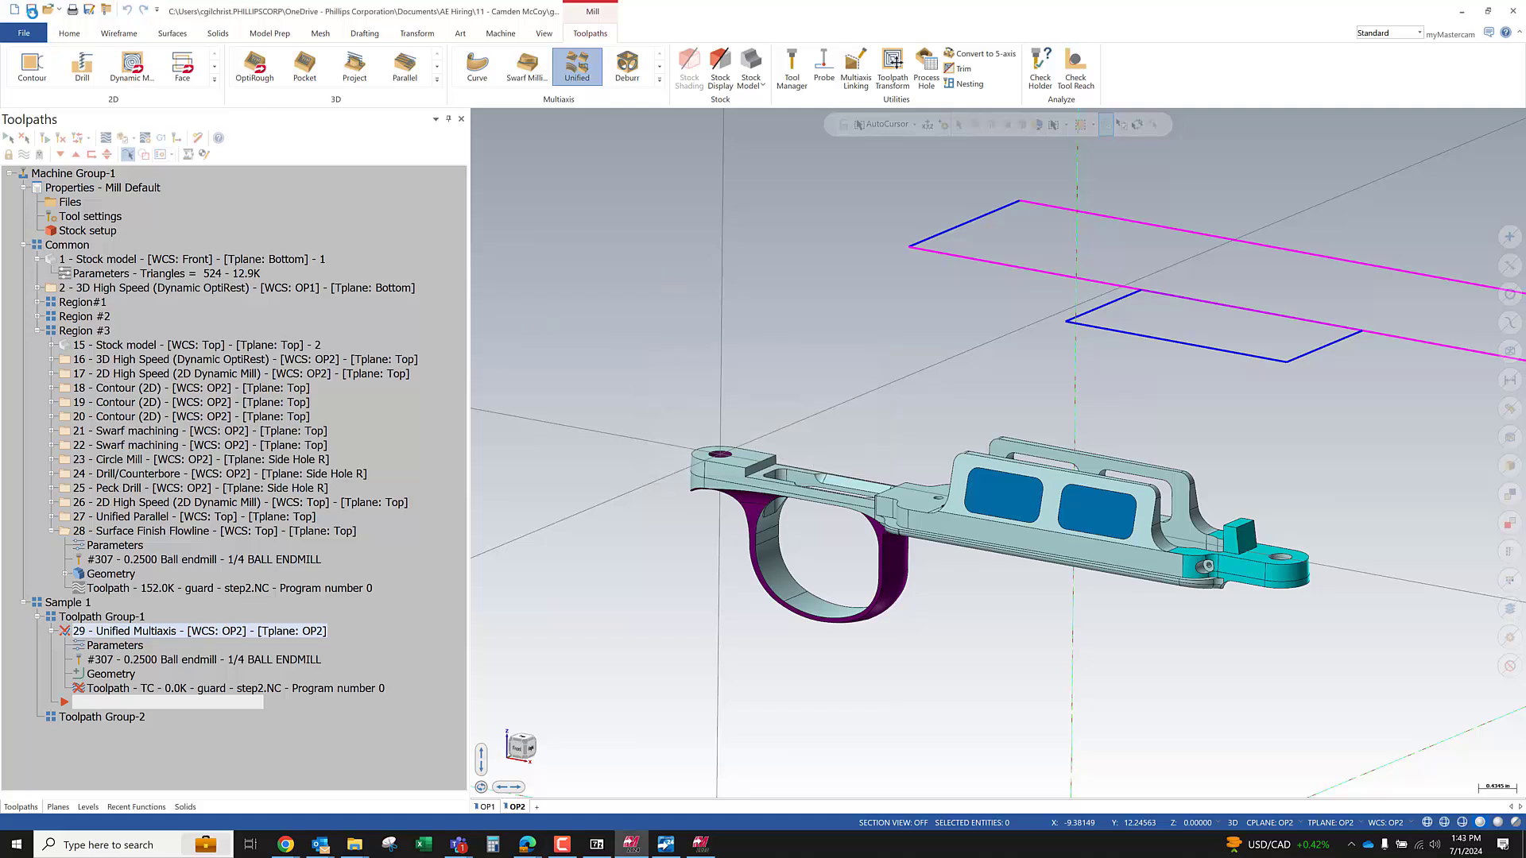
# Start a new file and open the recent part "guard - step - trigger guard only - Example for class.mcam"
pyautogui.click(31, 11)
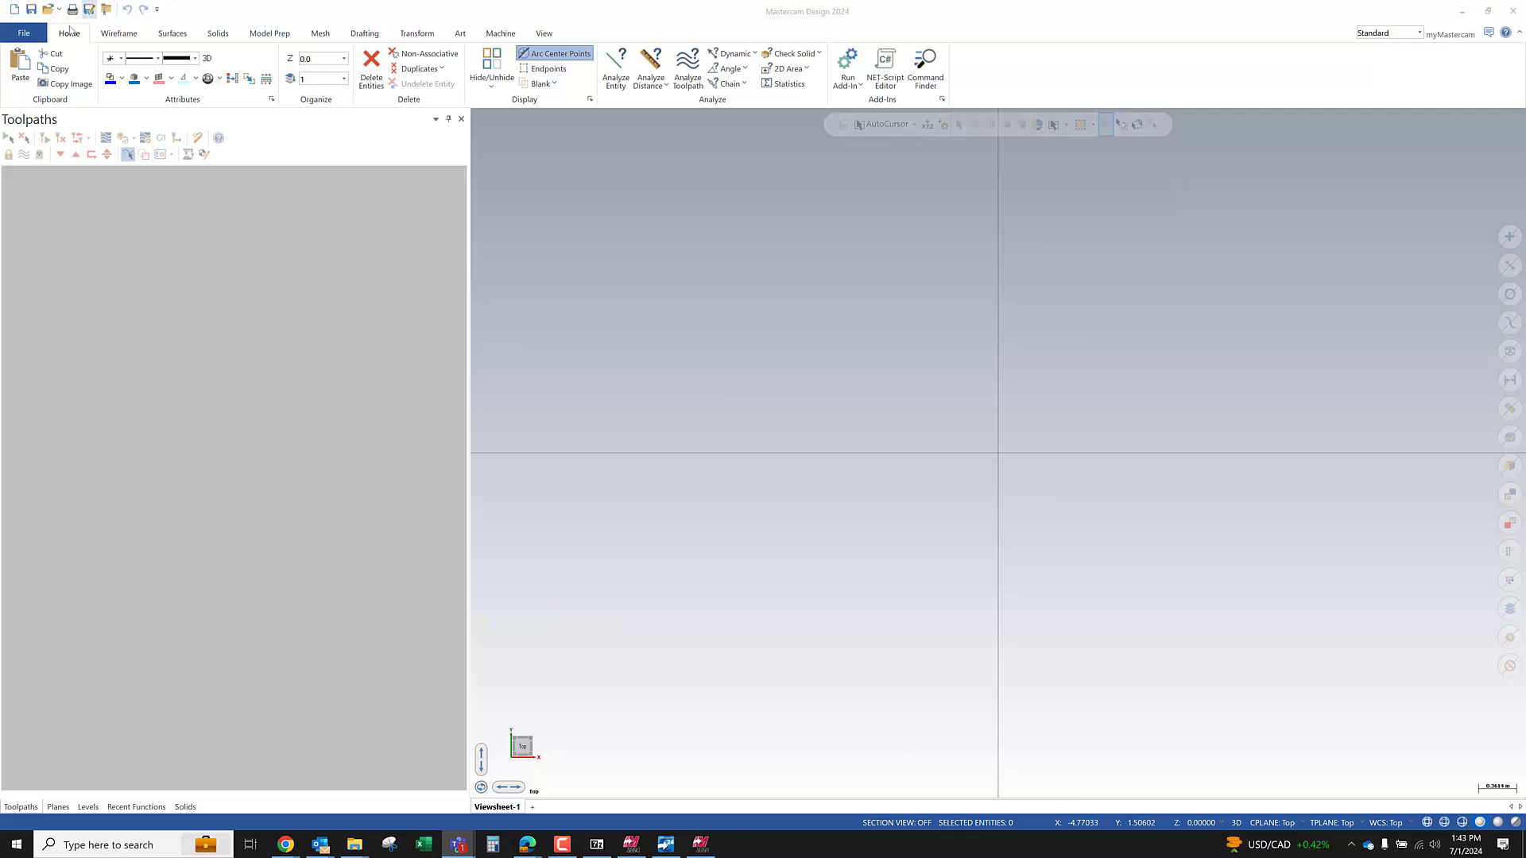
pyautogui.click(25, 34)
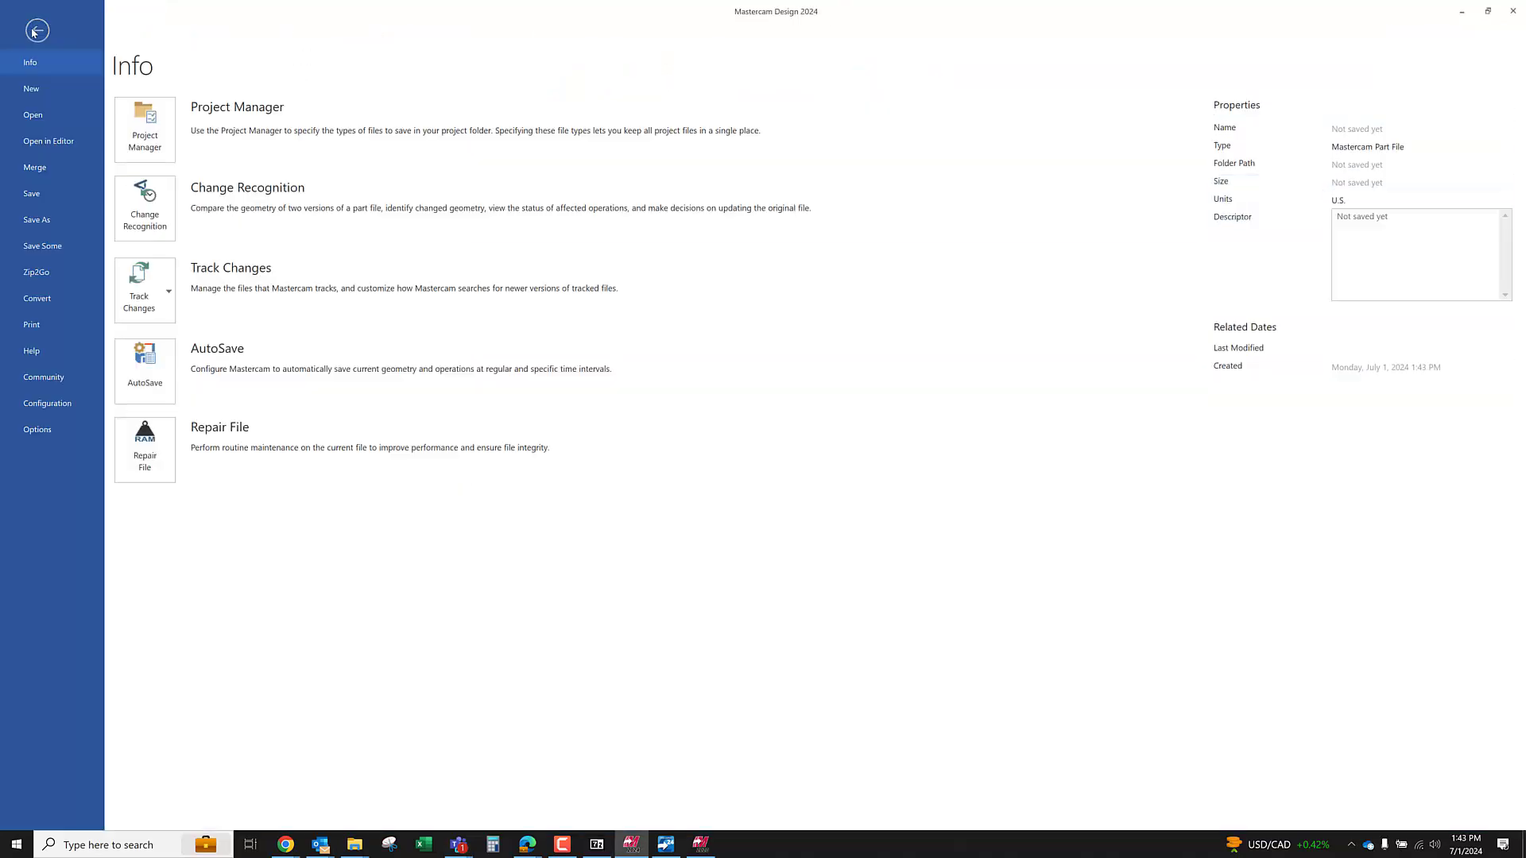
pyautogui.click(46, 114)
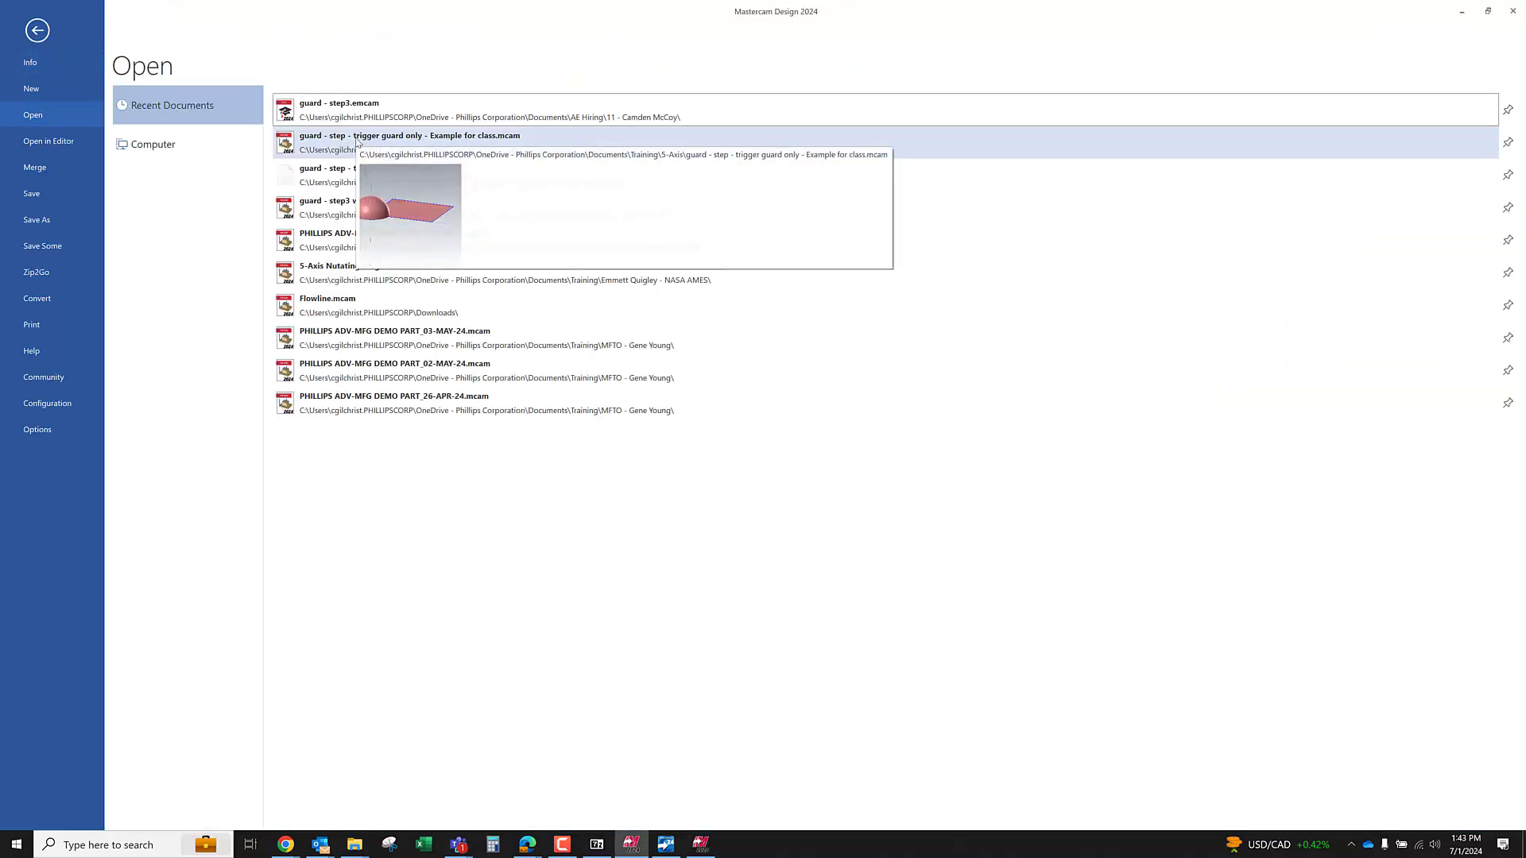
pyautogui.click(357, 141)
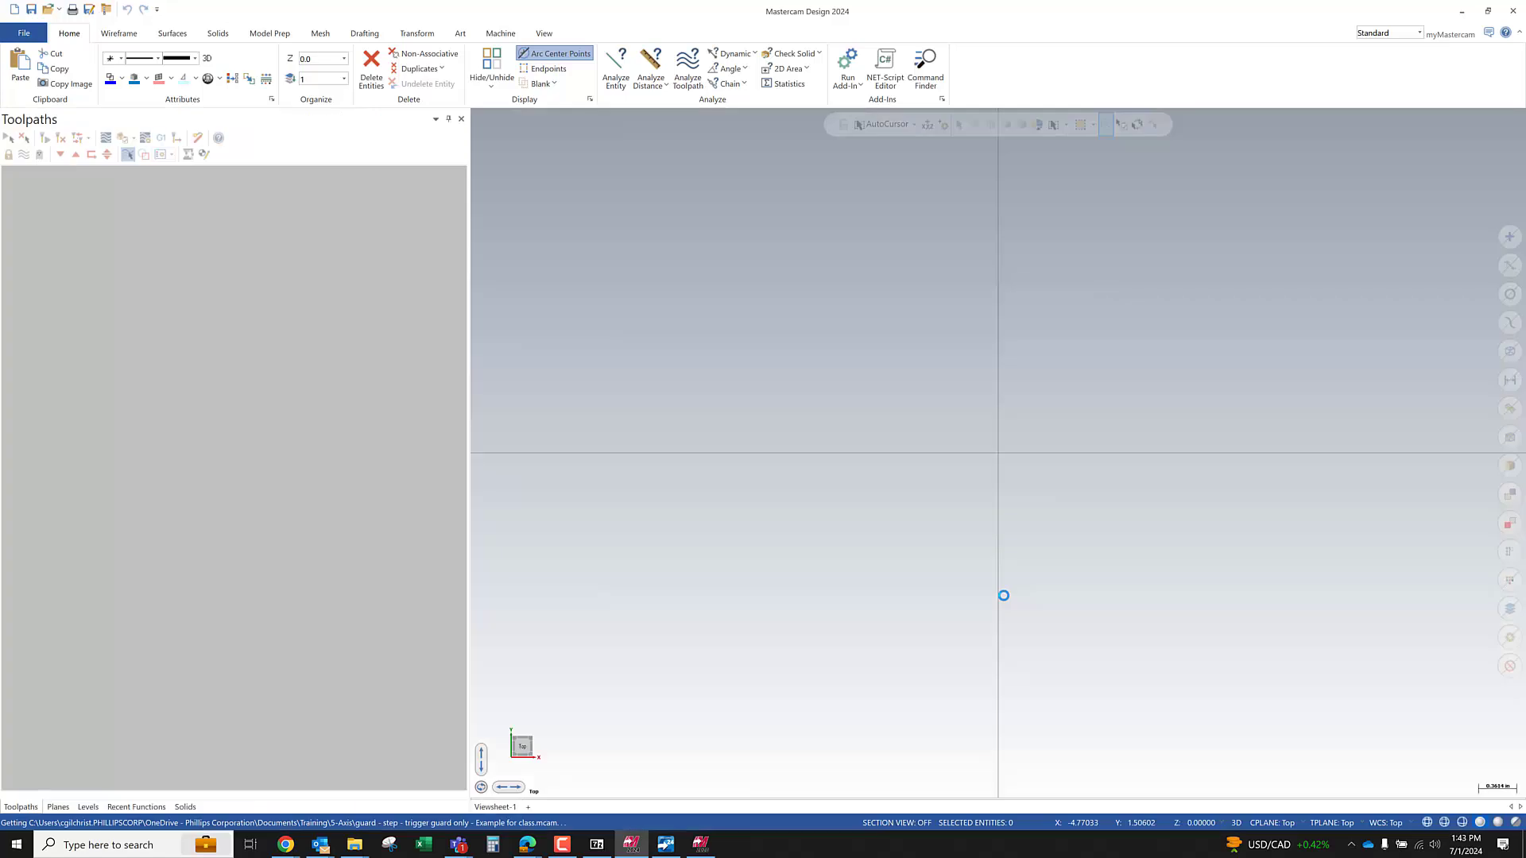
# Set the construction plane and tool plane to Front, keeping the WCS at Top
pyautogui.scroll(-6, 958, 684)
pyautogui.moveTo(960, 684); pyautogui.dragTo(924, 614, button='middle')
pyautogui.moveTo(1045, 556); pyautogui.dragTo(1047, 513, button='middle')
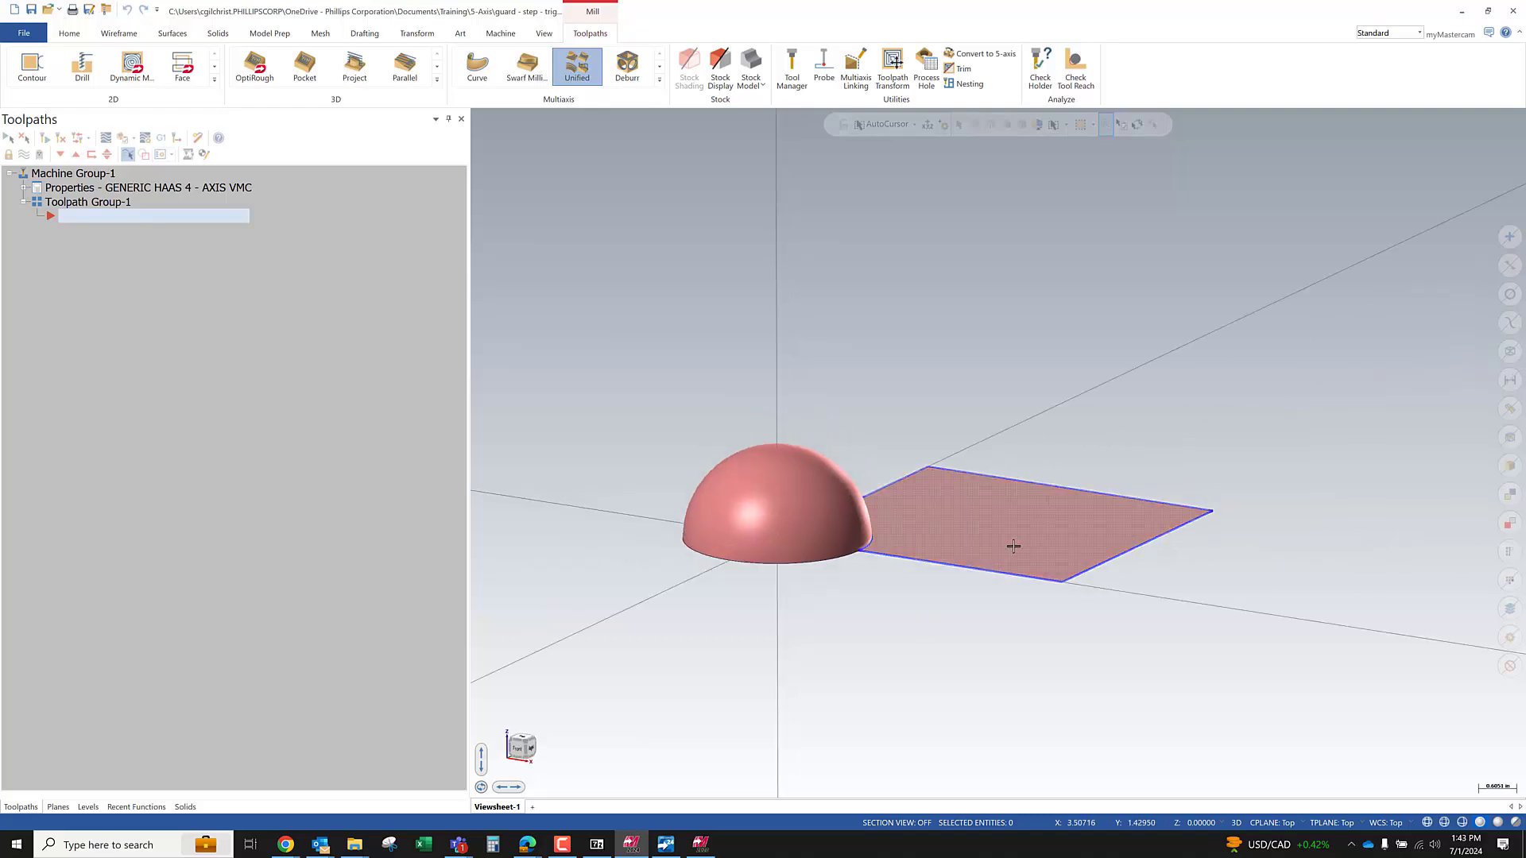
pyautogui.scroll(2, 1012, 545)
pyautogui.click(906, 500)
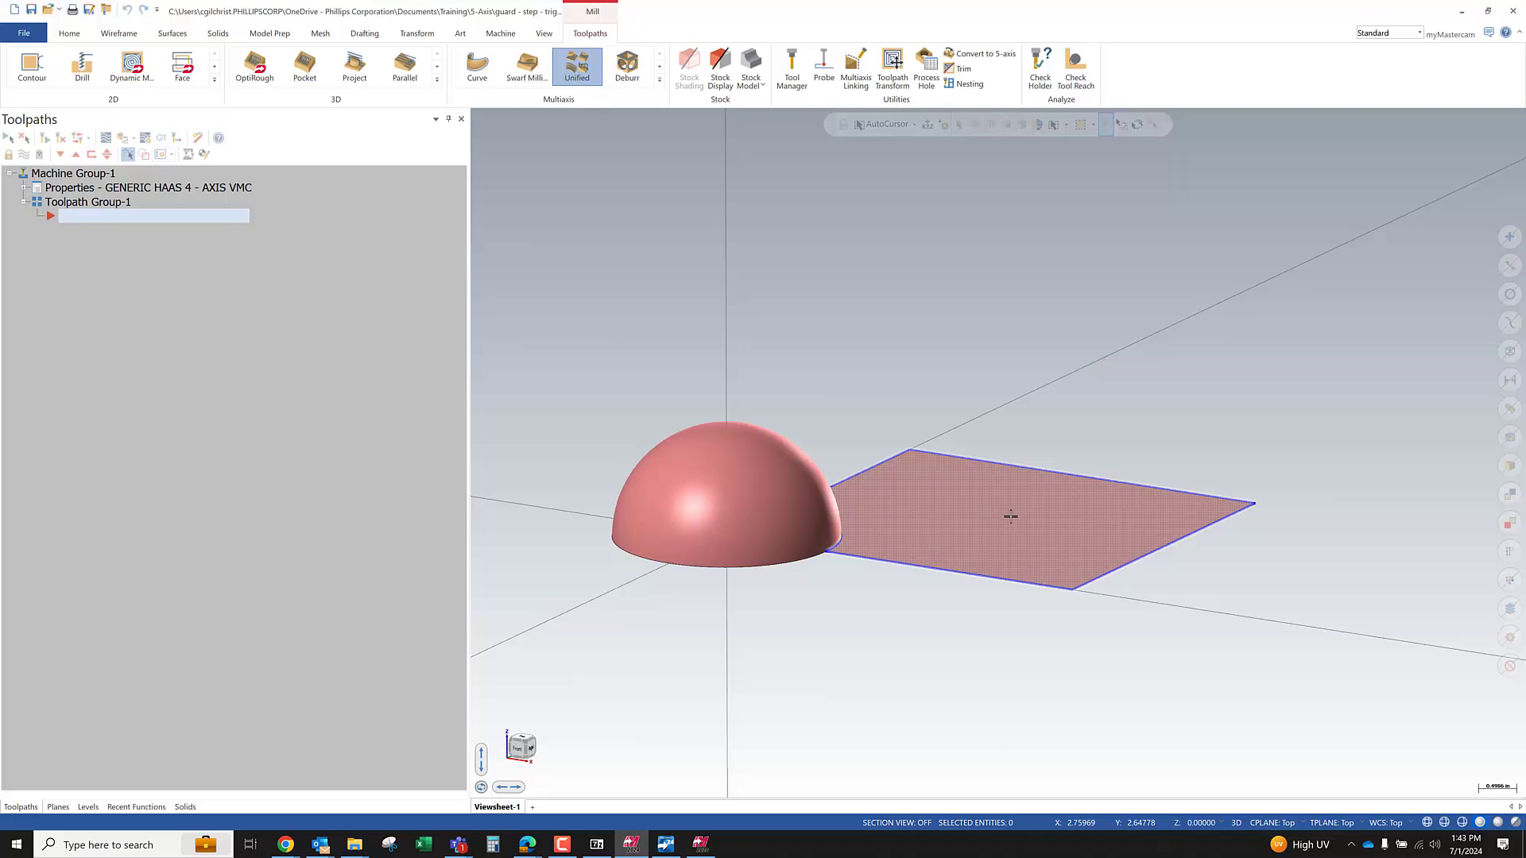
pyautogui.moveTo(1010, 516); pyautogui.dragTo(943, 554, button='middle')
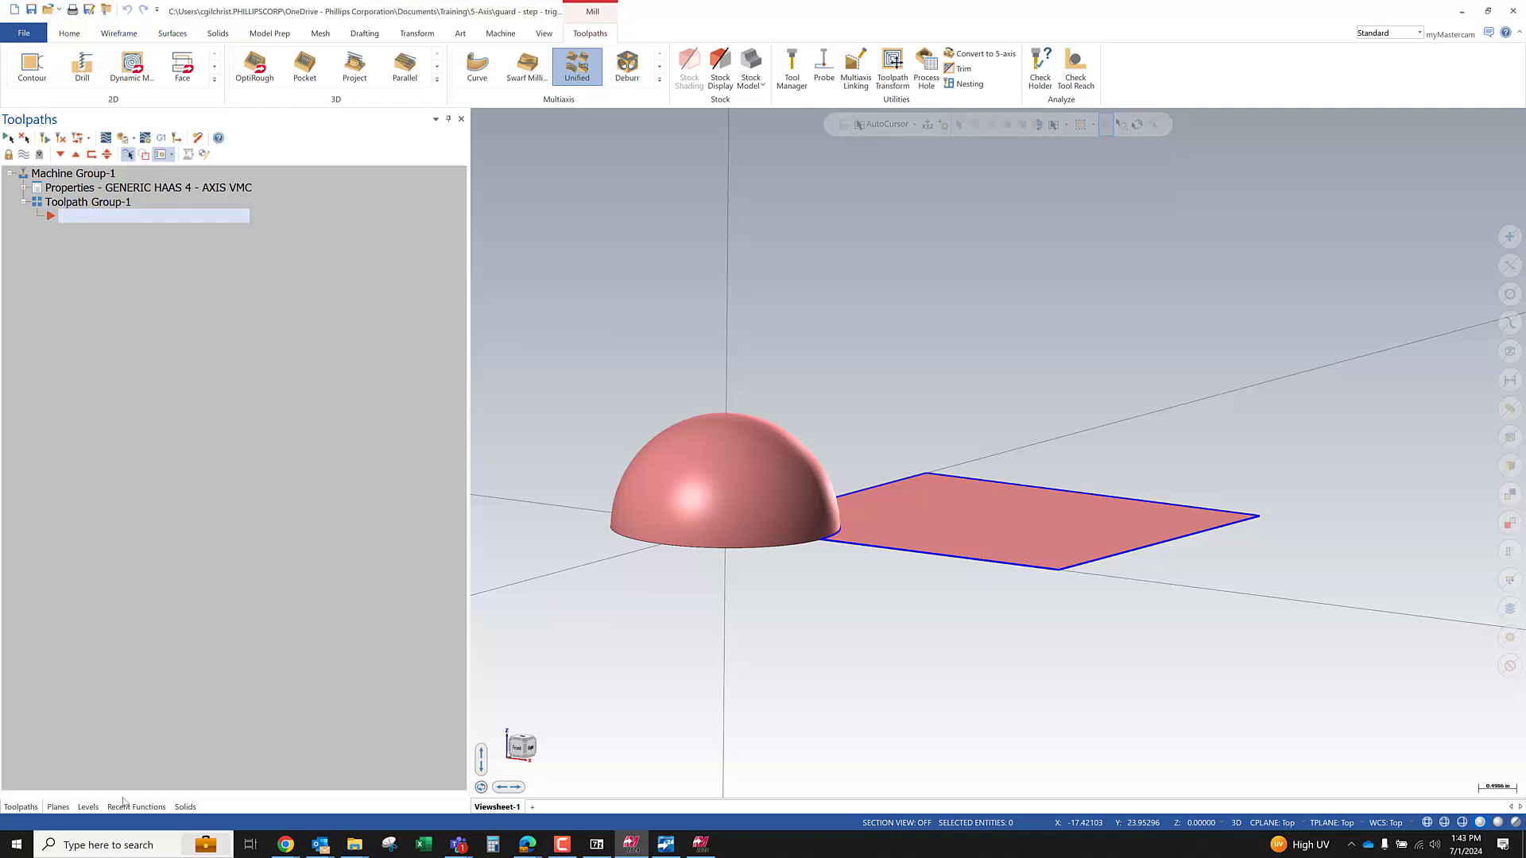
pyautogui.click(58, 808)
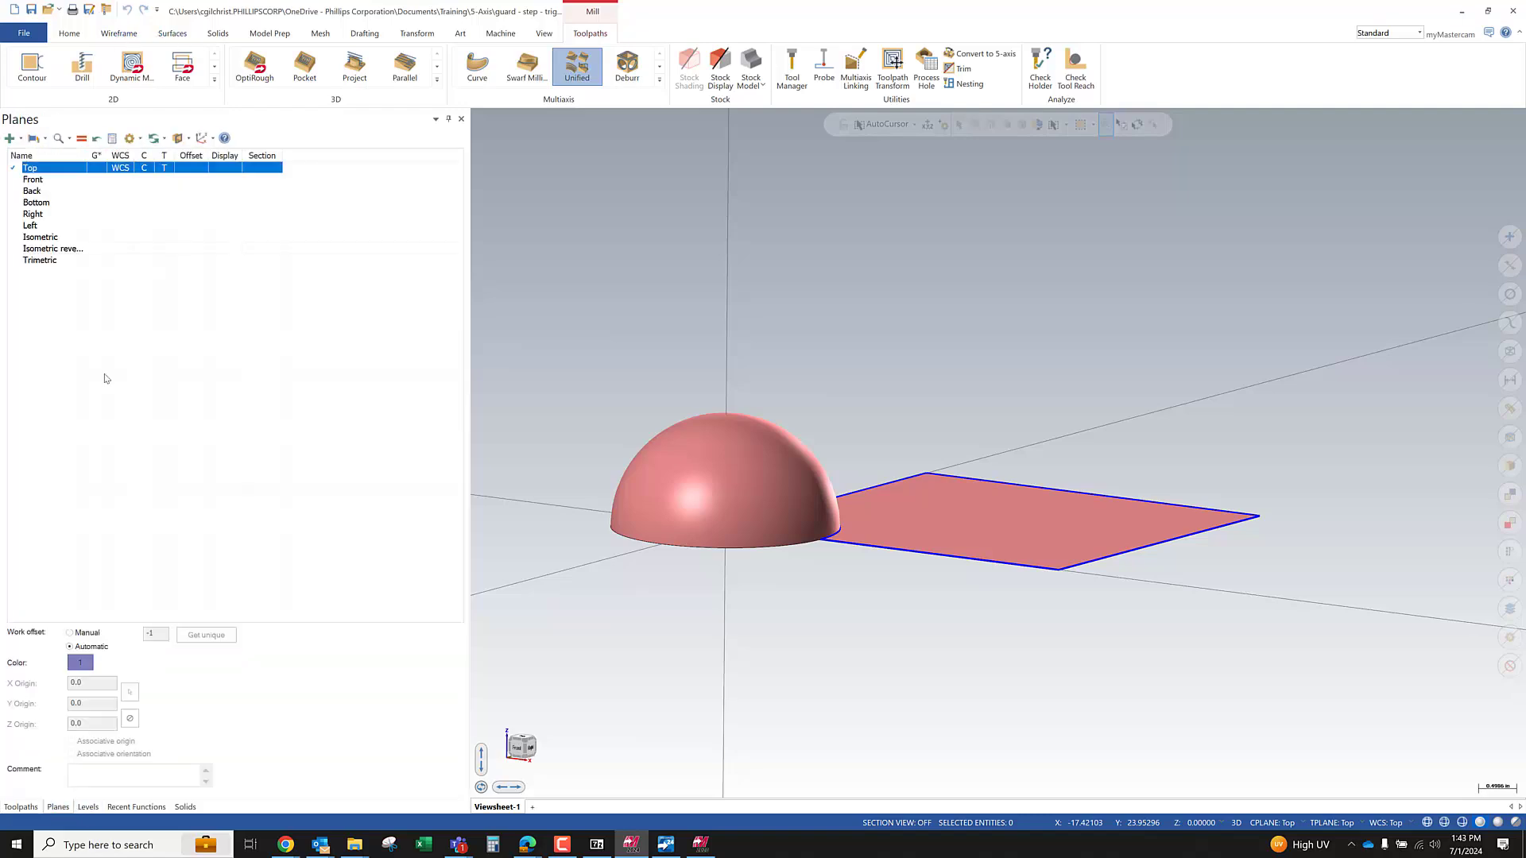
pyautogui.click(143, 180)
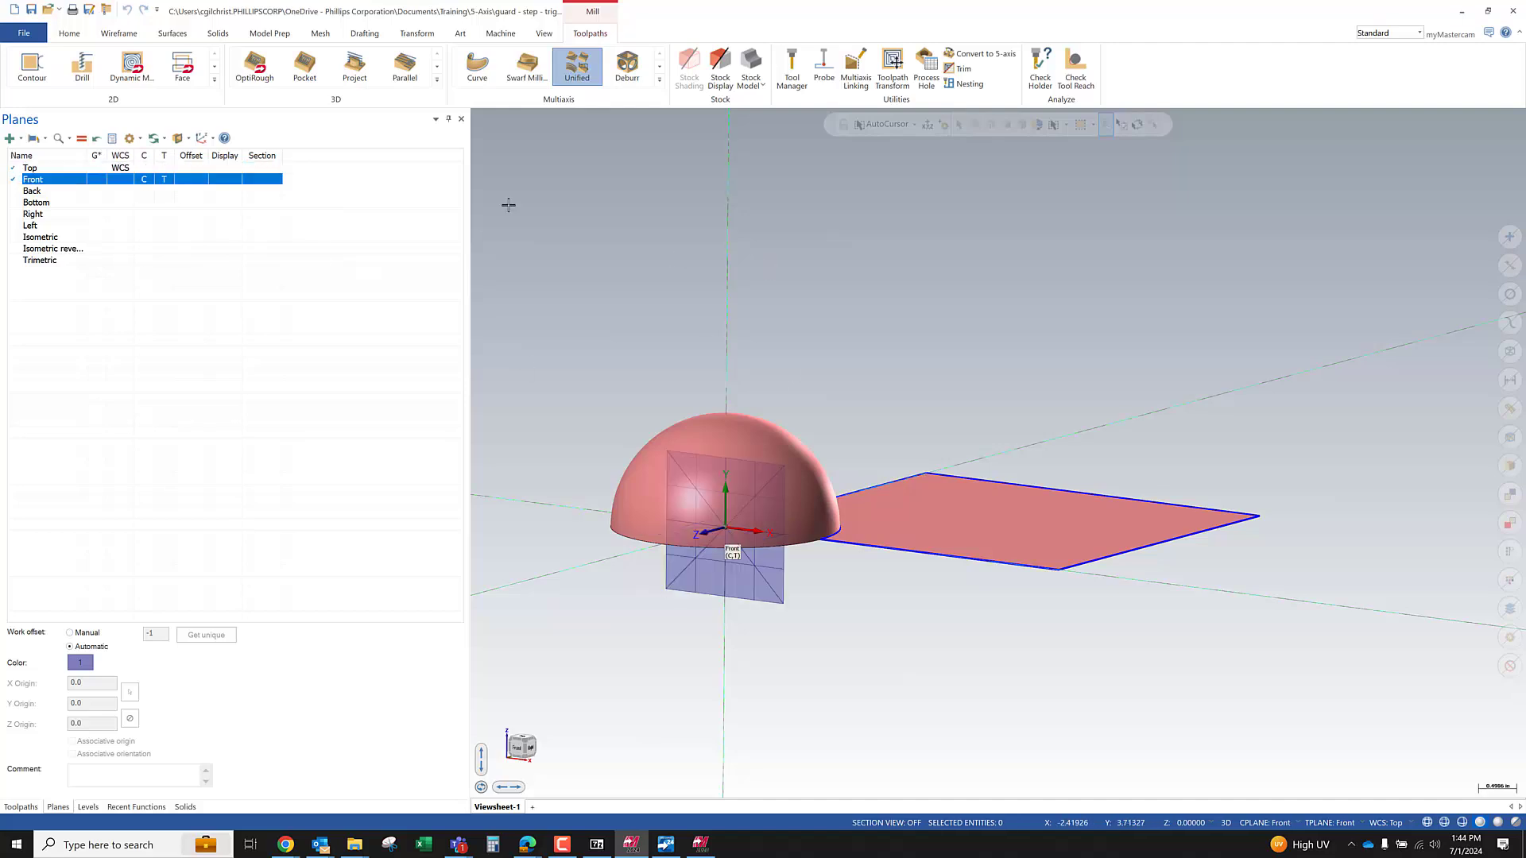
# Display the surfaces as wireframe and draw a freeform two-endpoint line straight up from the hemisphere's base center, about 2.4 long at 90 degrees
pyautogui.rightClick(737, 264)
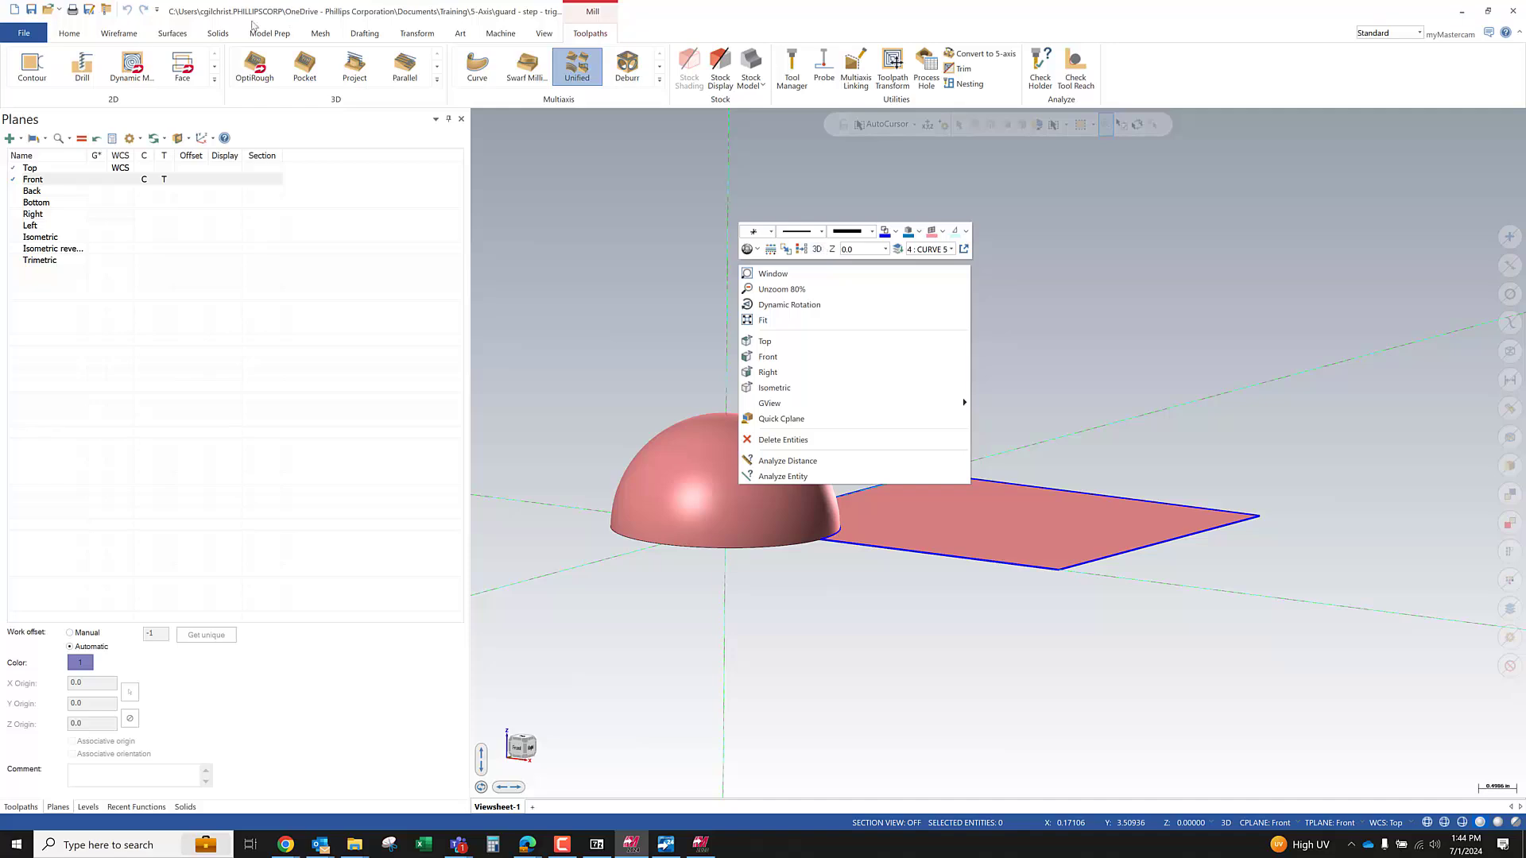
pyautogui.click(121, 34)
pyautogui.click(99, 70)
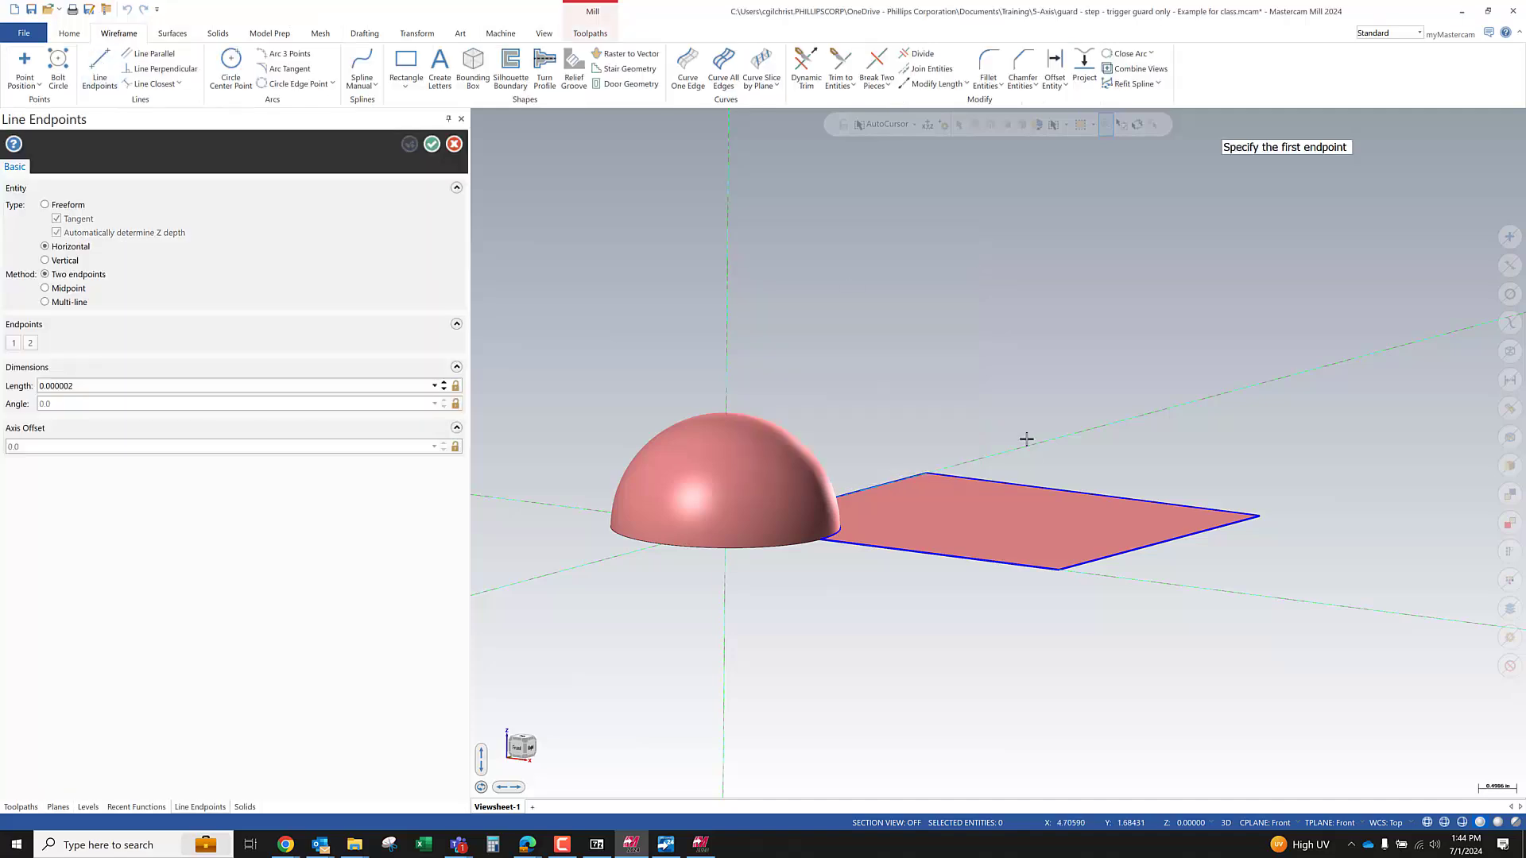
pyautogui.hotkey('alt', 's')
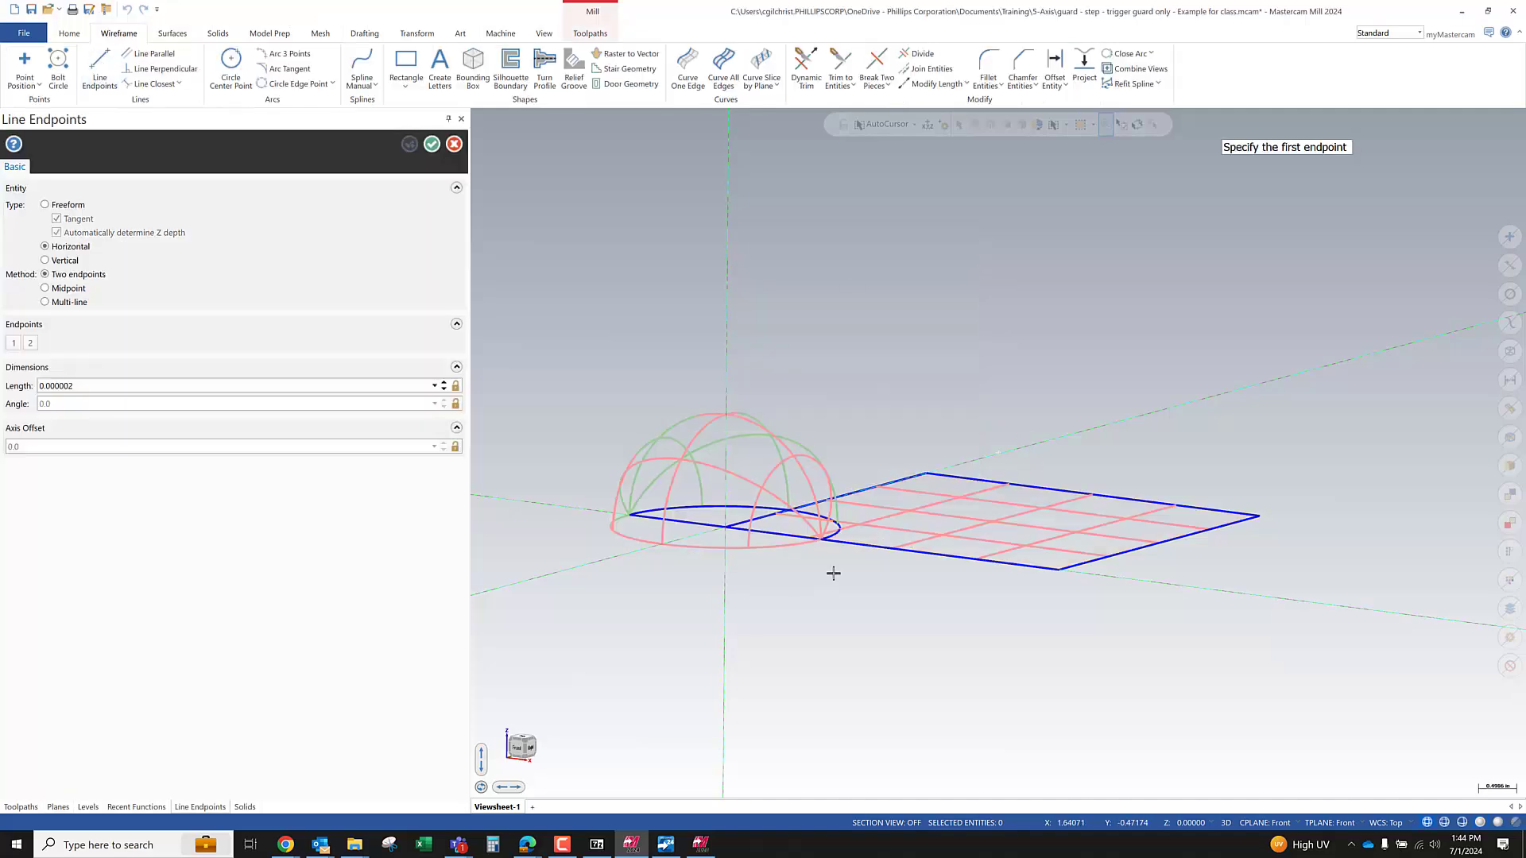
pyautogui.moveTo(831, 573); pyautogui.dragTo(865, 580, button='middle')
pyautogui.click(748, 539)
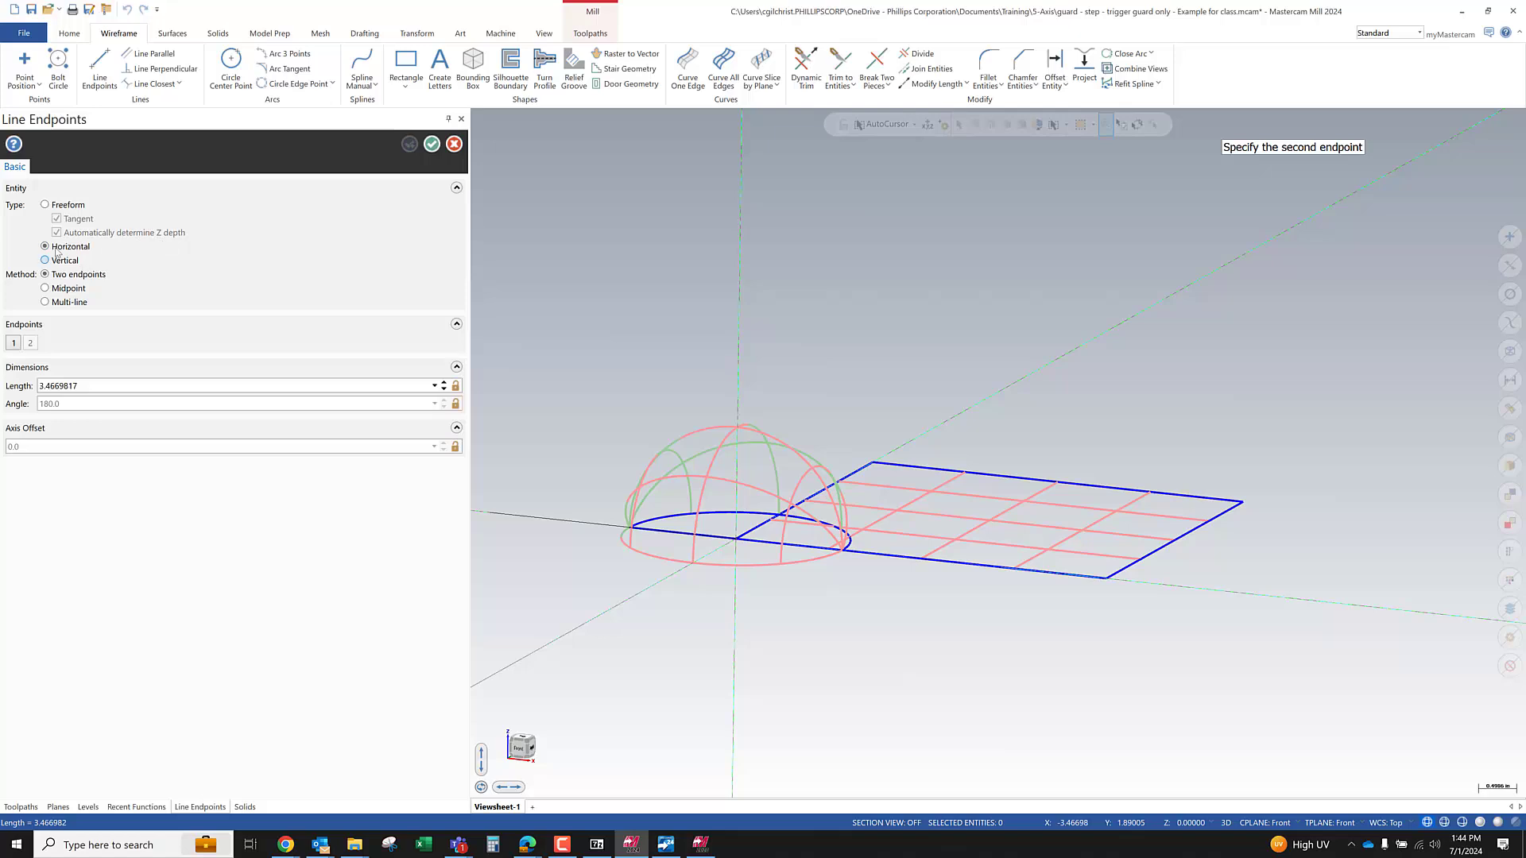
pyautogui.click(54, 210)
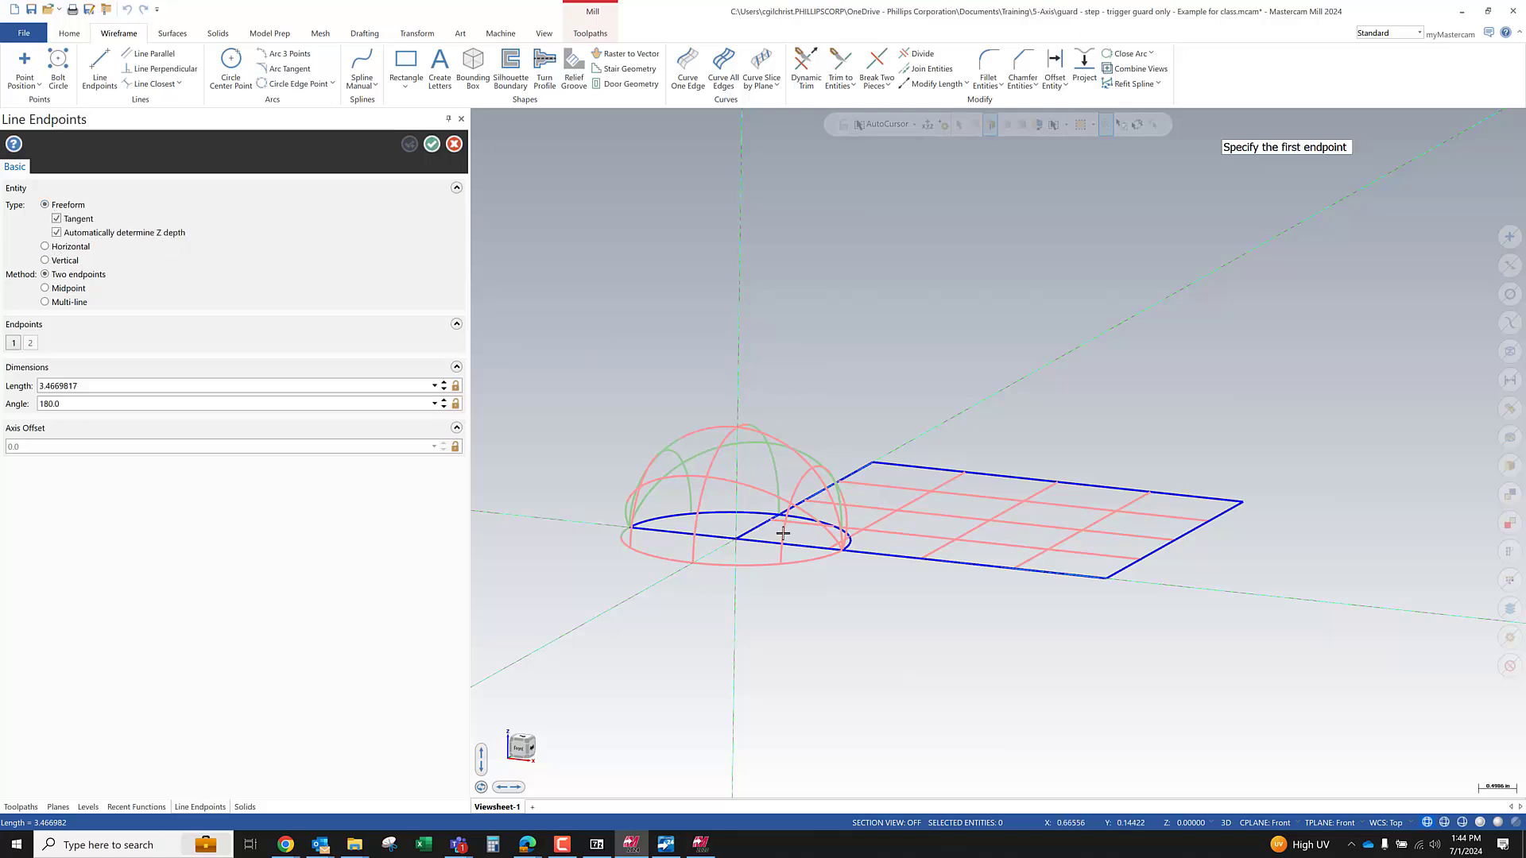
pyautogui.click(747, 546)
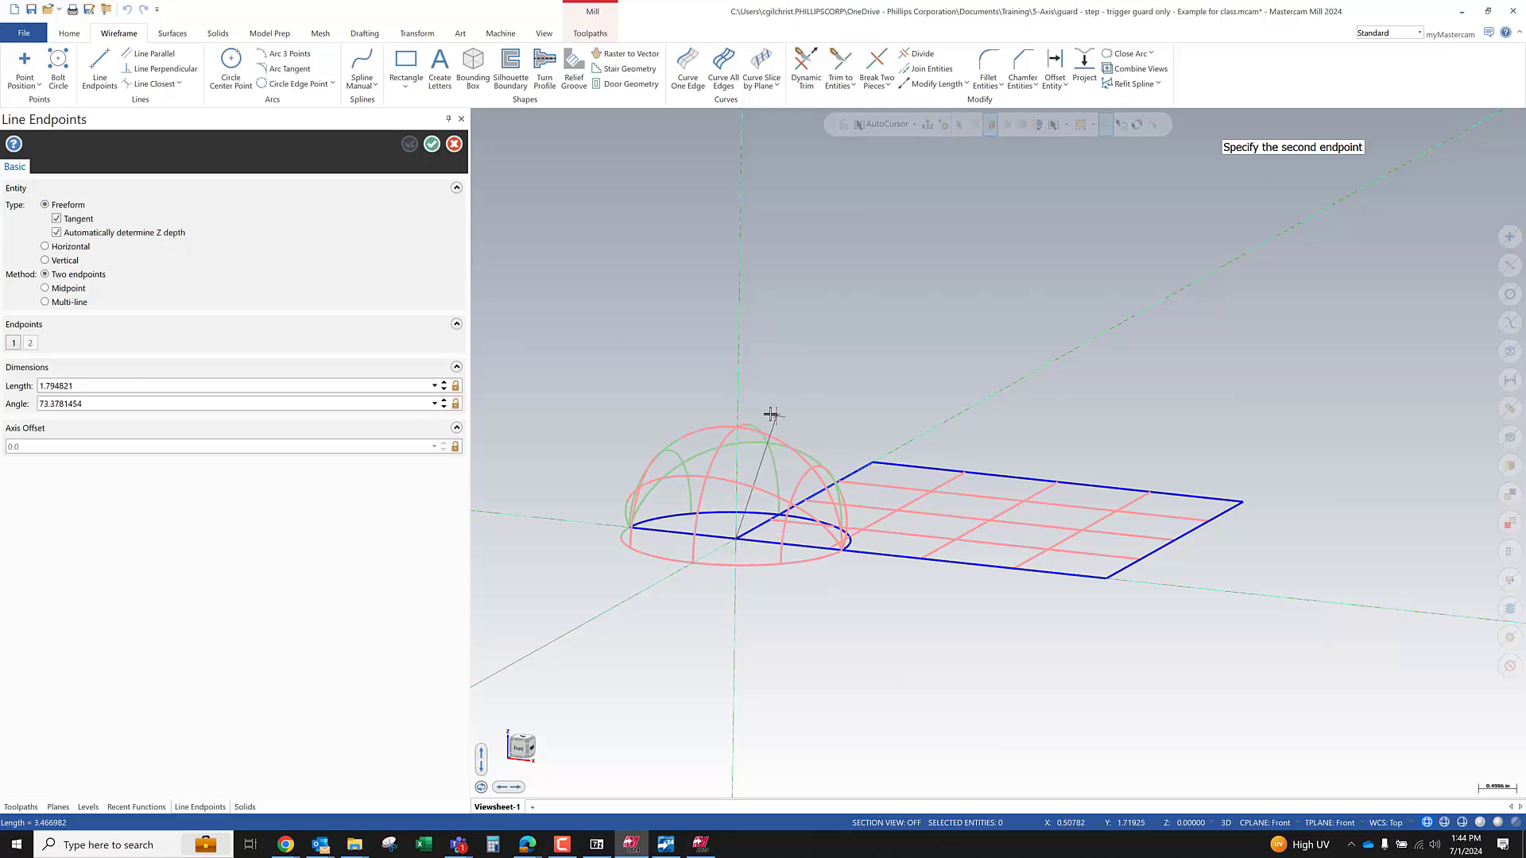
pyautogui.click(738, 361)
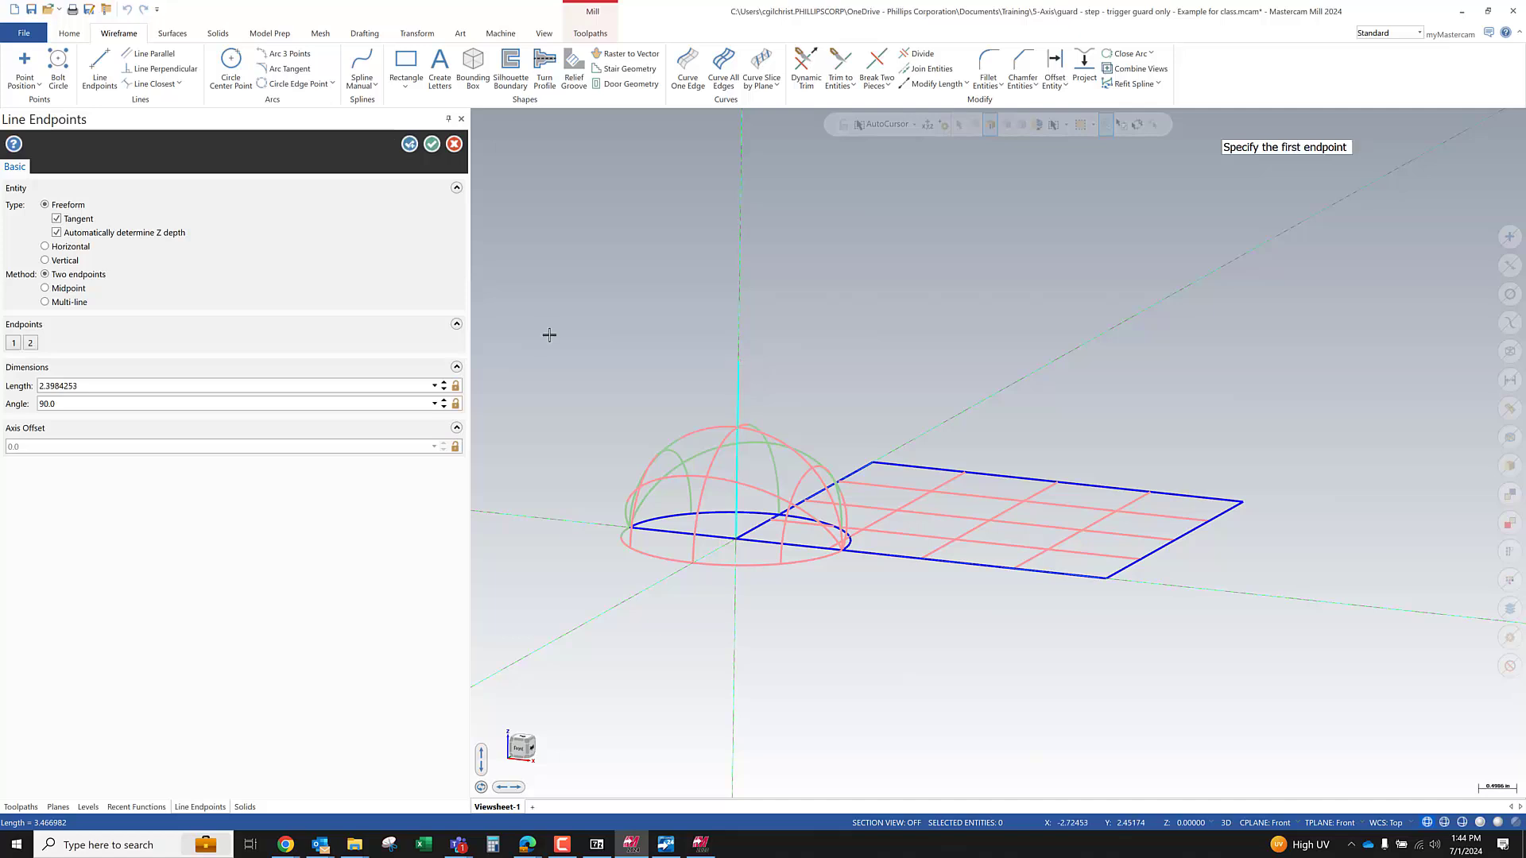
# Set the length of the vertical line at the hemisphere's center to 3.0
pyautogui.rightClick(722, 223)
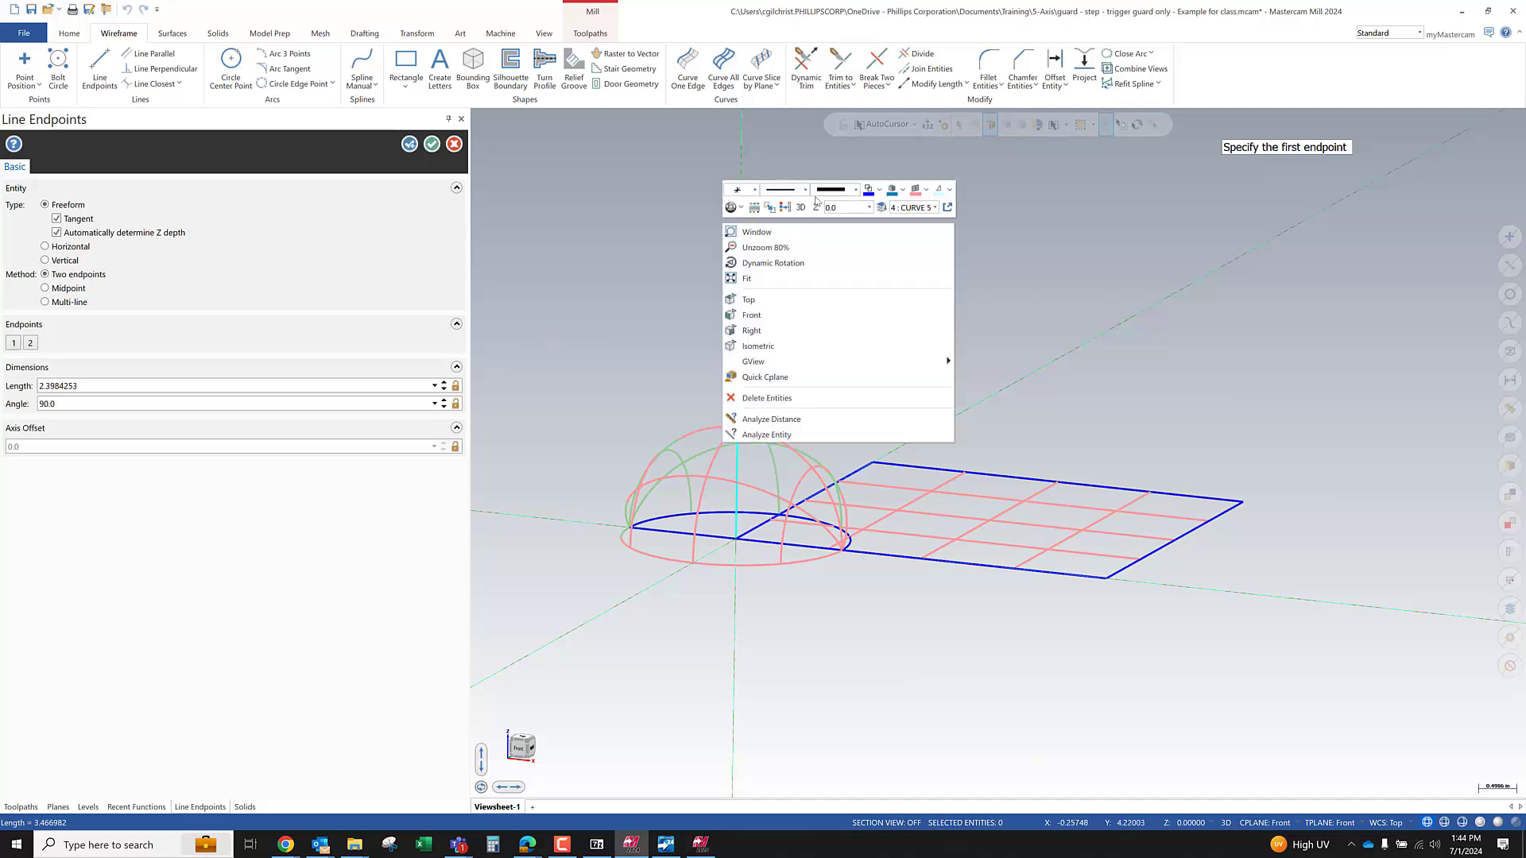
pyautogui.click(841, 194)
pyautogui.click(842, 194)
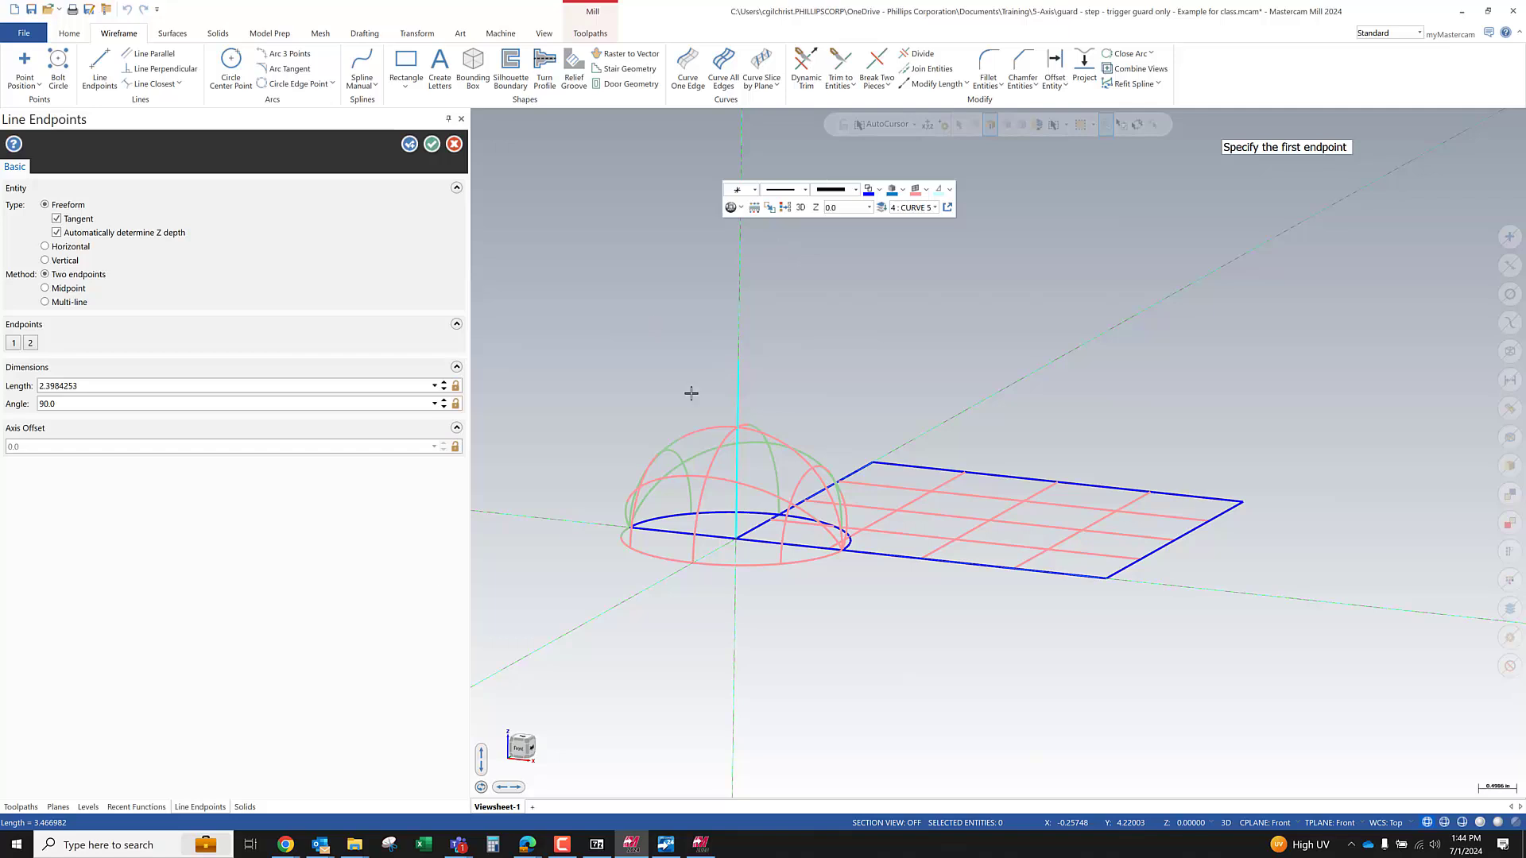
pyautogui.scroll(2, 759, 536)
pyautogui.scroll(-5, 770, 565)
pyautogui.scroll(4, 801, 360)
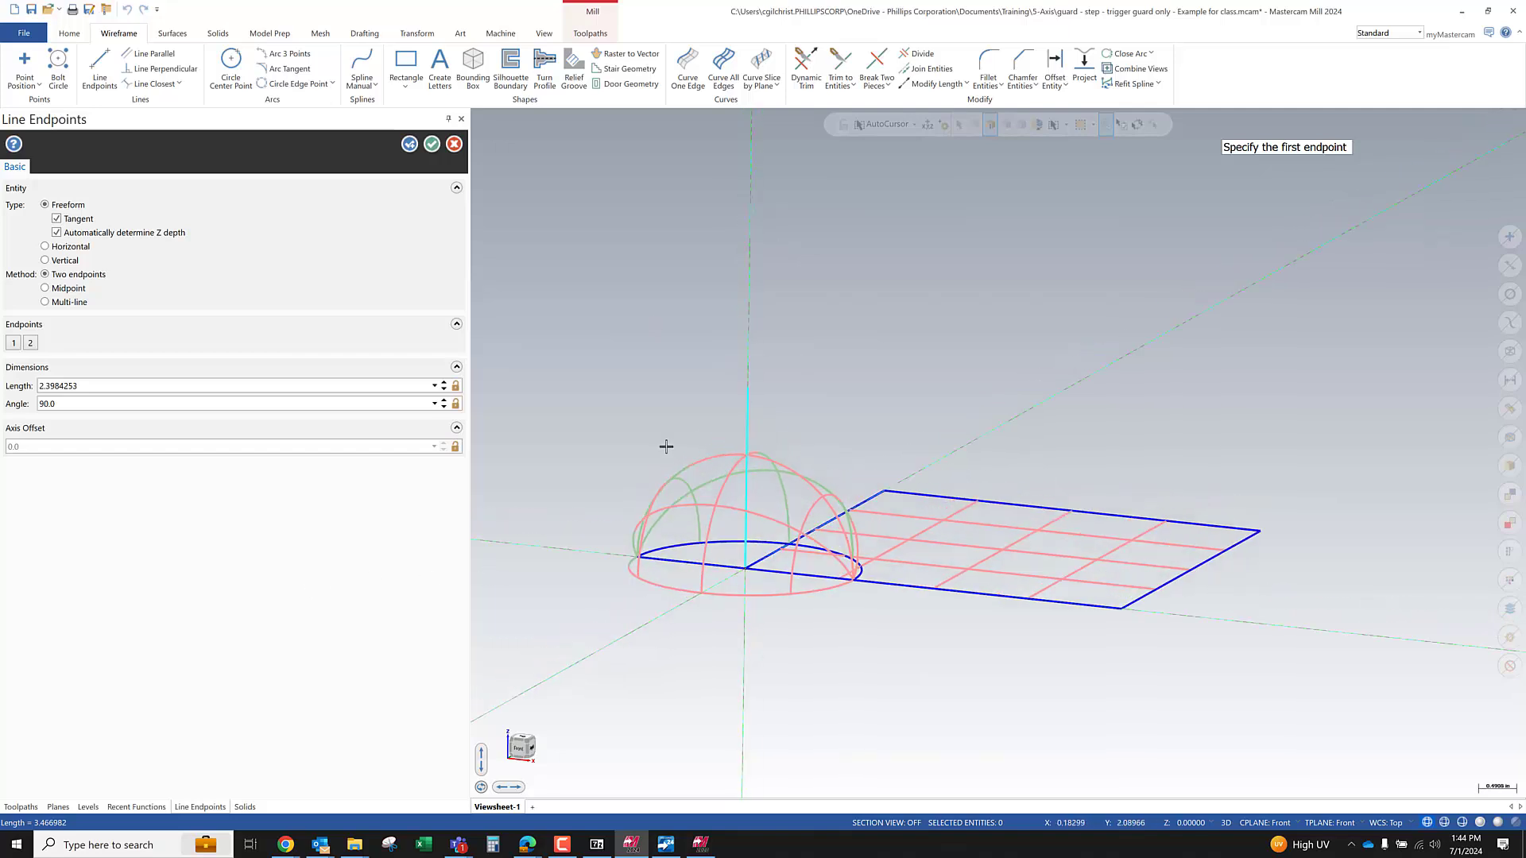
pyautogui.doubleClick(74, 386)
pyautogui.write('3.0')
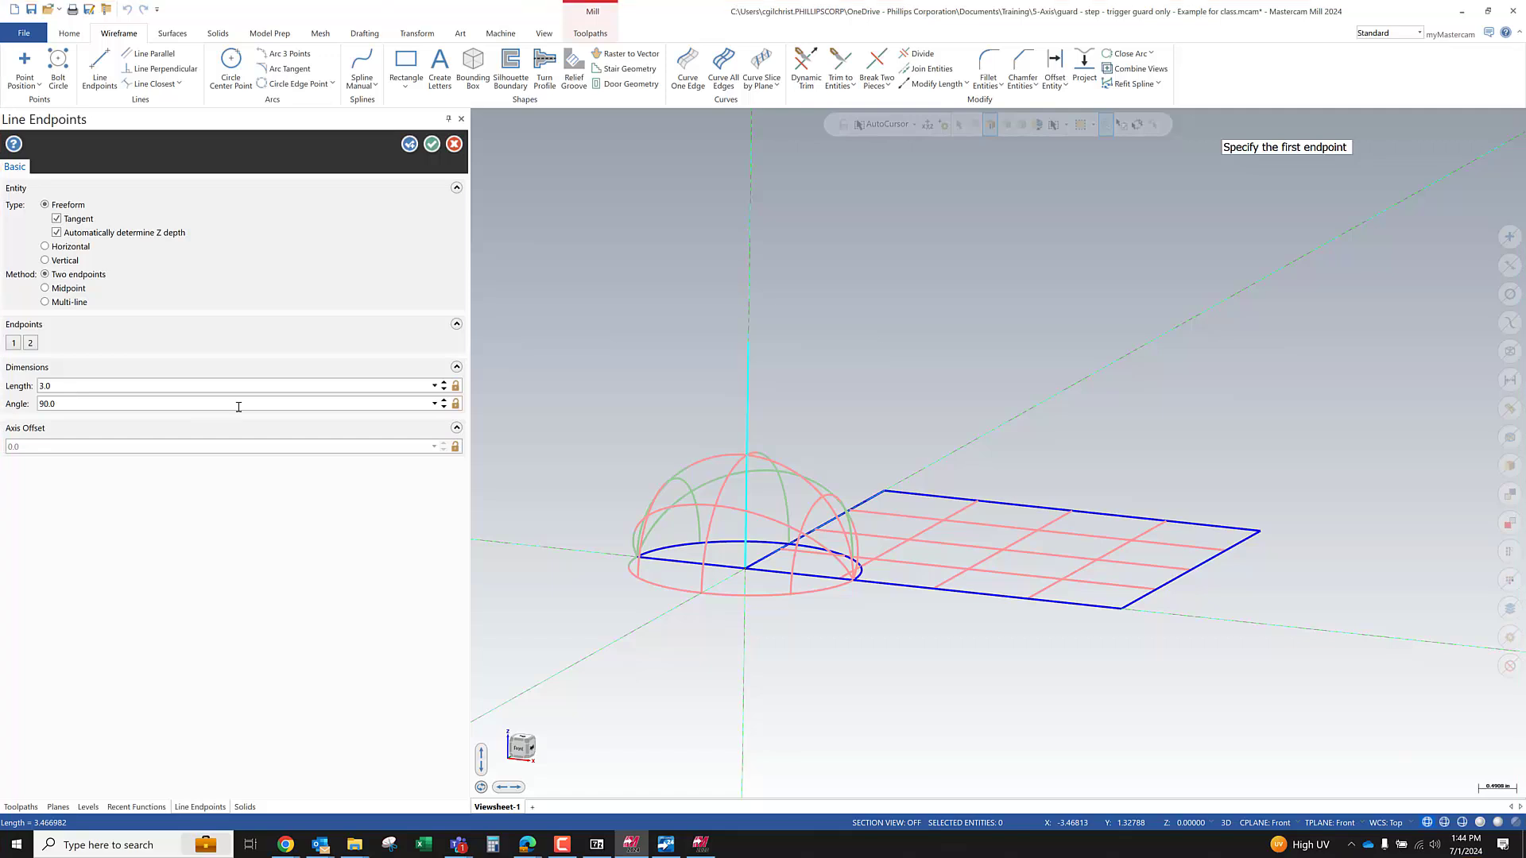
# Draw a line upward from the rectangle's front outer corner with an angle of 70 degrees and a length of 3
pyautogui.click(1122, 608)
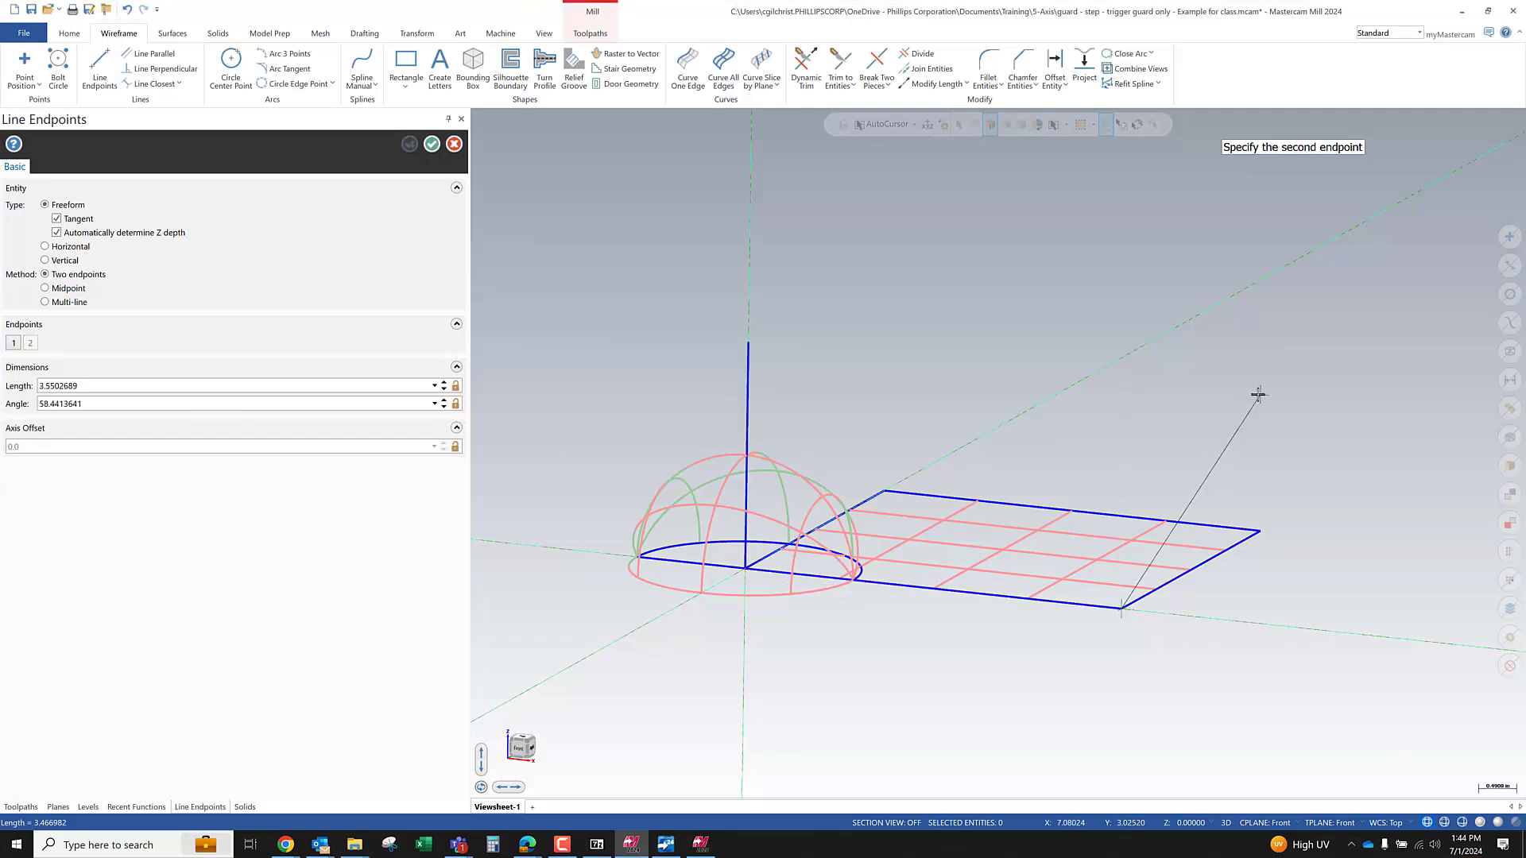
pyautogui.click(1205, 328)
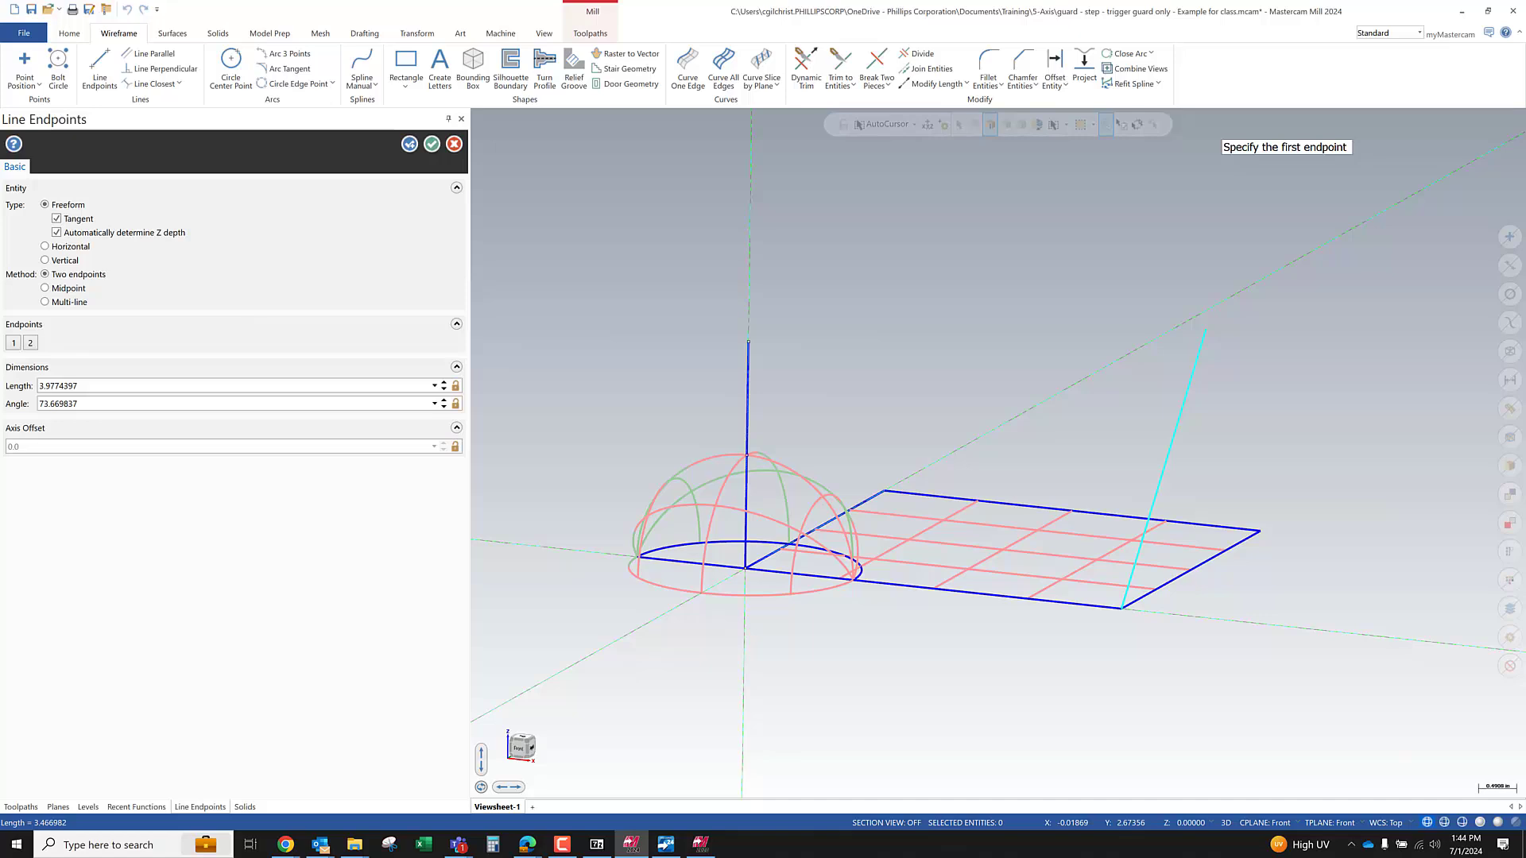
pyautogui.doubleClick(111, 410)
pyautogui.write('70')
pyautogui.press('Return')
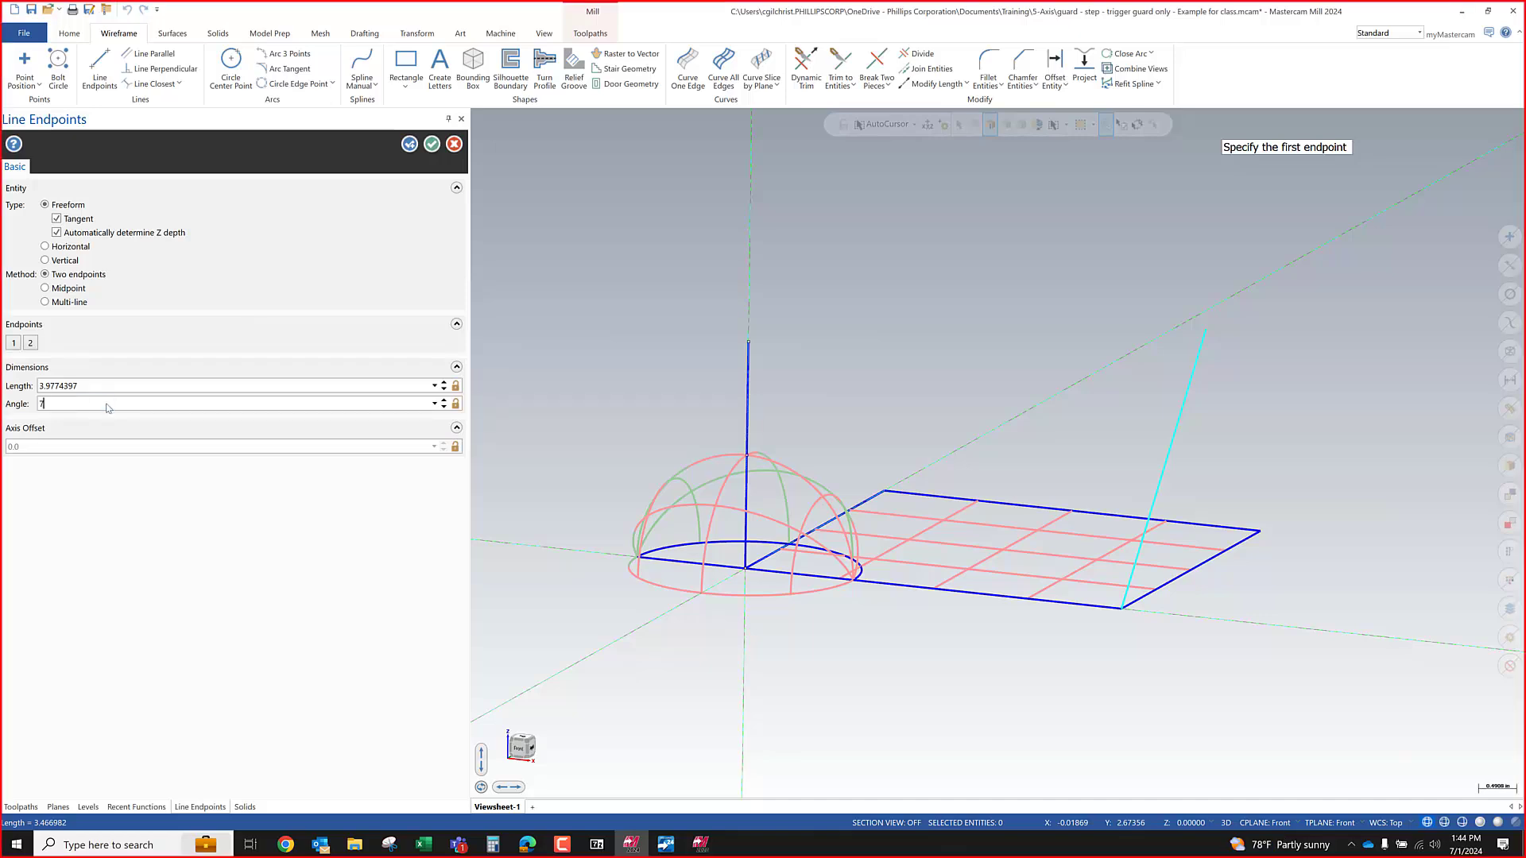
pyautogui.doubleClick(80, 386)
pyautogui.write('3')
pyautogui.press('Return')
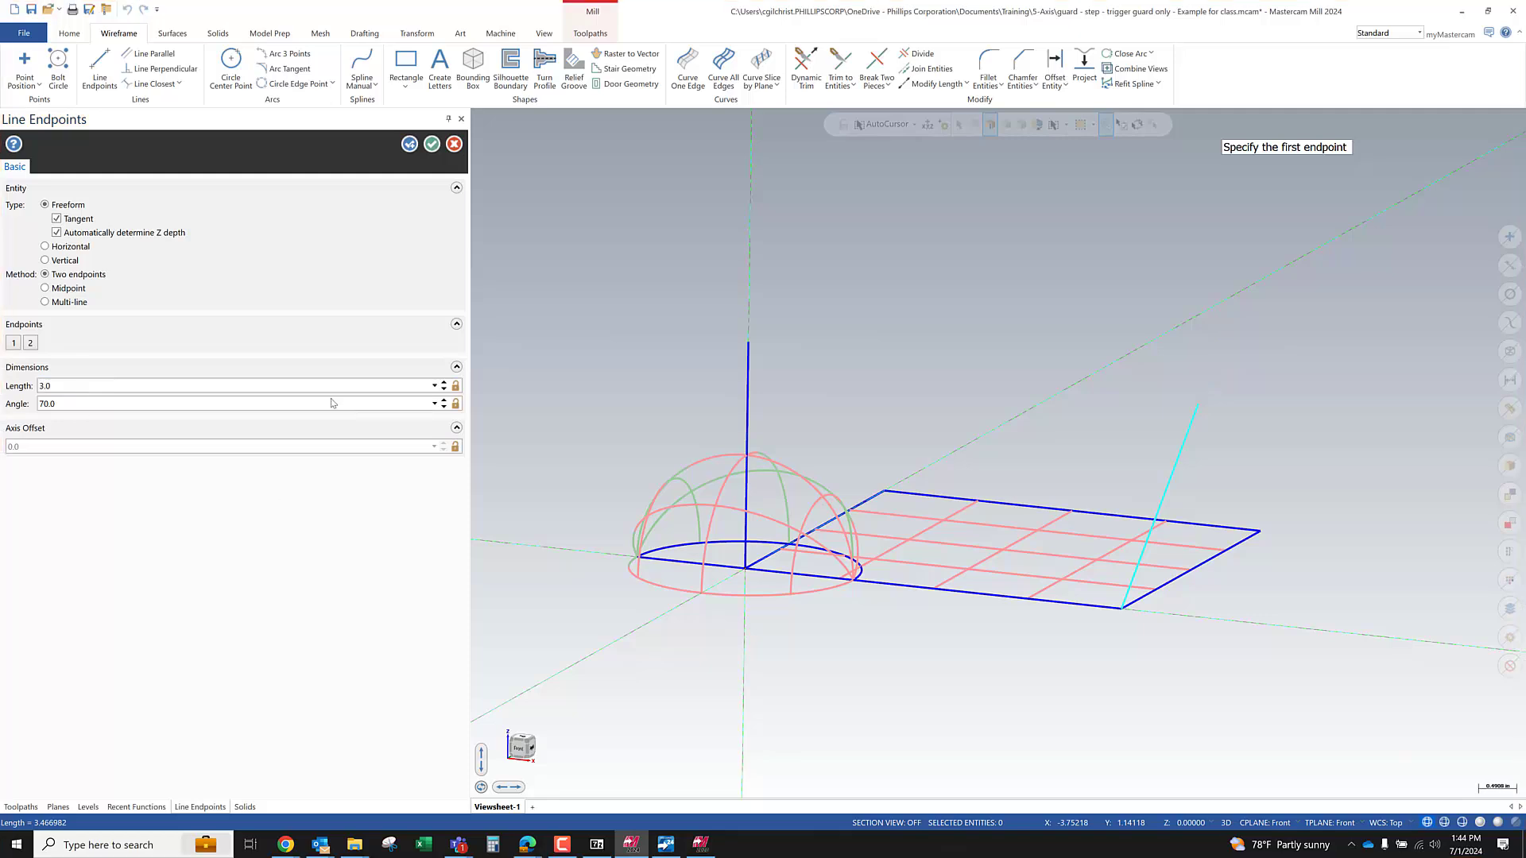
# Draw a line upward from the rectangle's rear outer corner with an angle of 60 degrees and a length of 3
pyautogui.click(1260, 532)
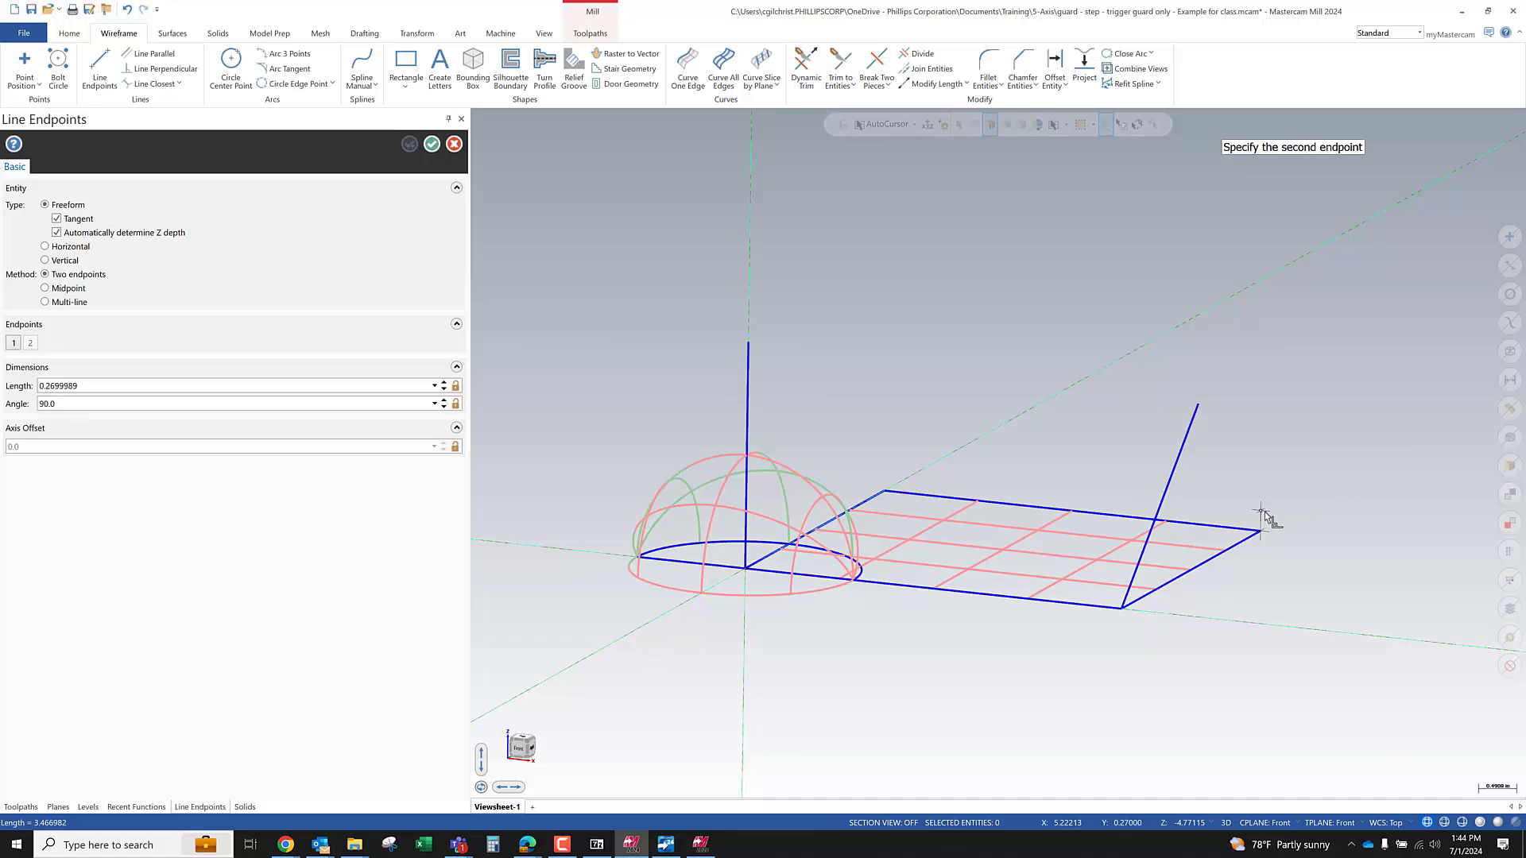
pyautogui.click(1246, 362)
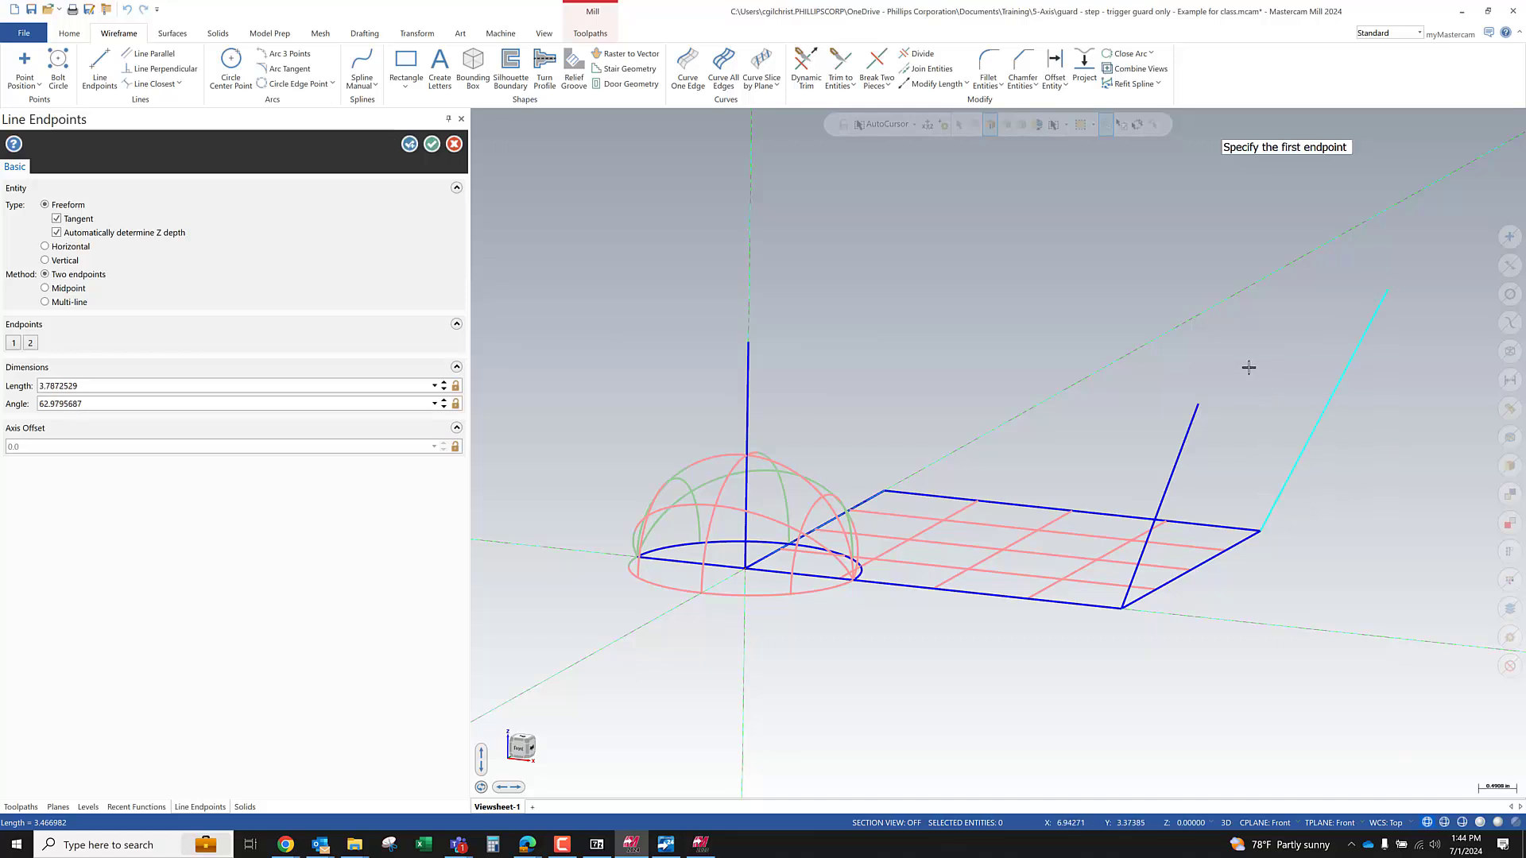
pyautogui.doubleClick(109, 400)
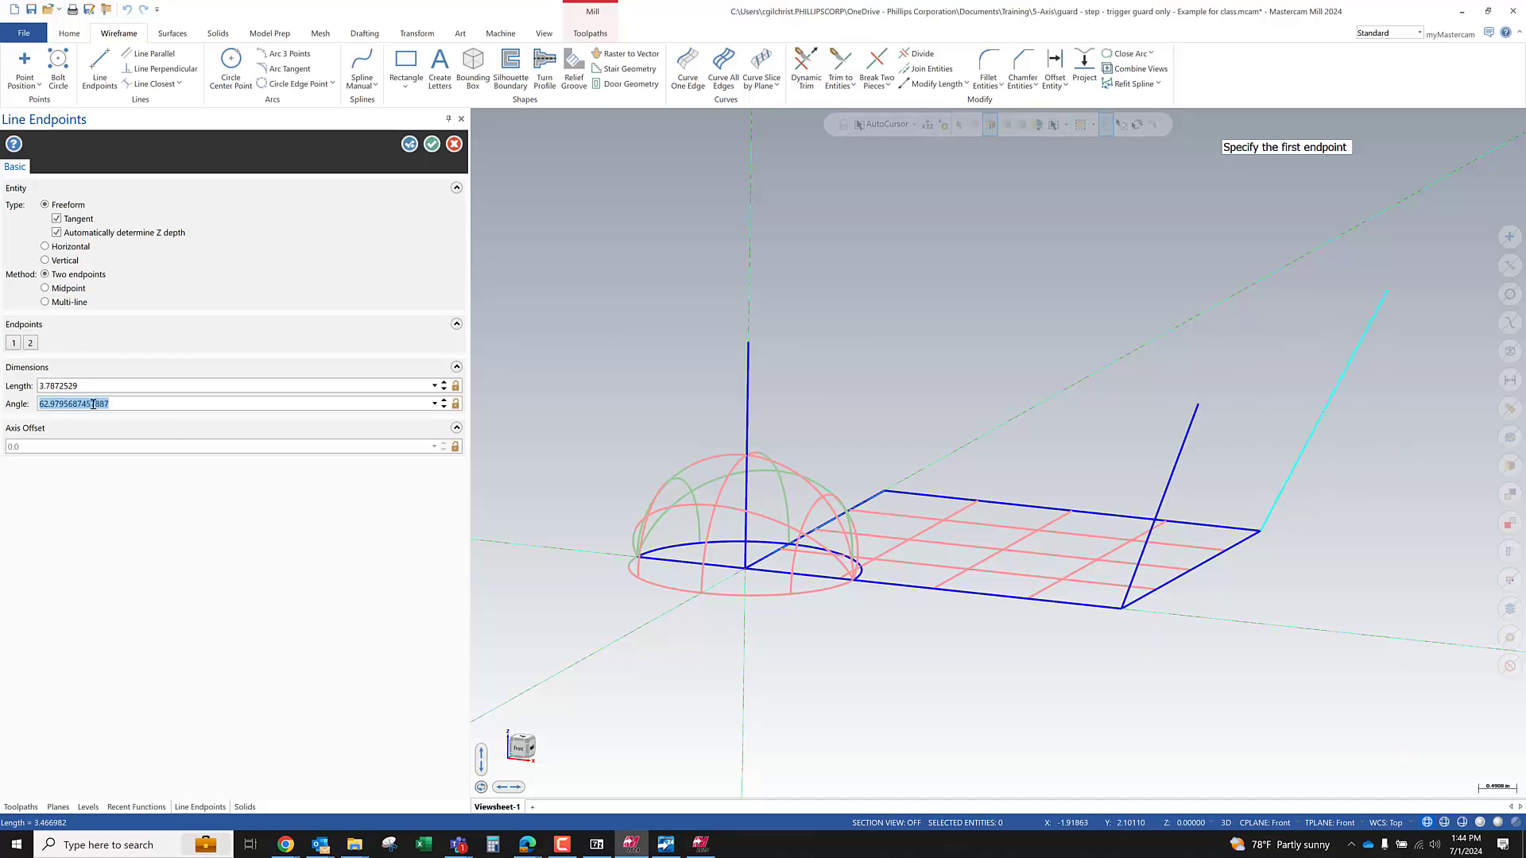
pyautogui.write('60')
pyautogui.press('Return')
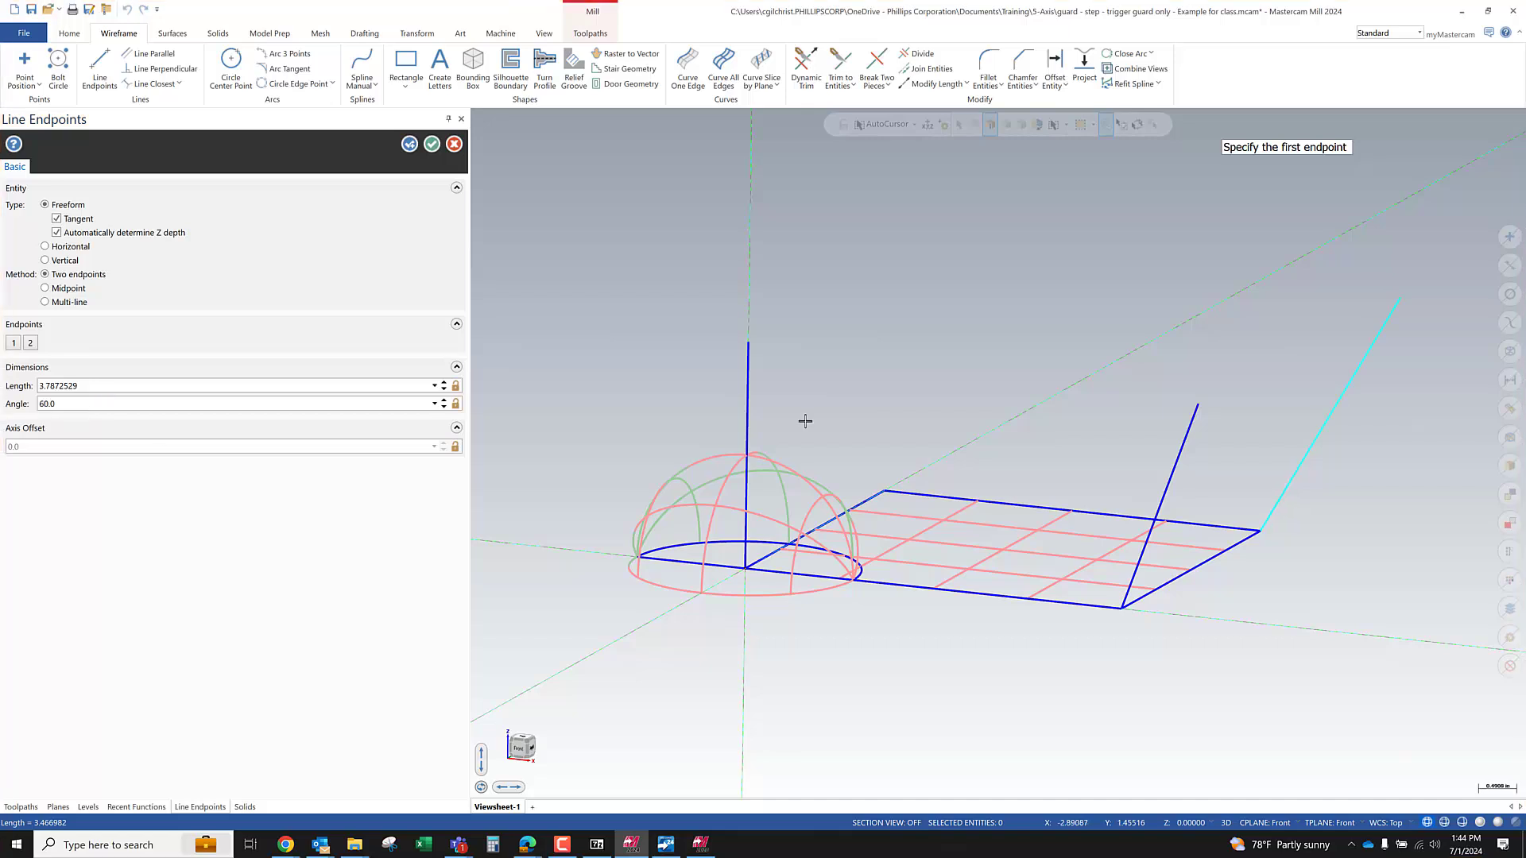
pyautogui.doubleClick(133, 384)
pyautogui.write('3')
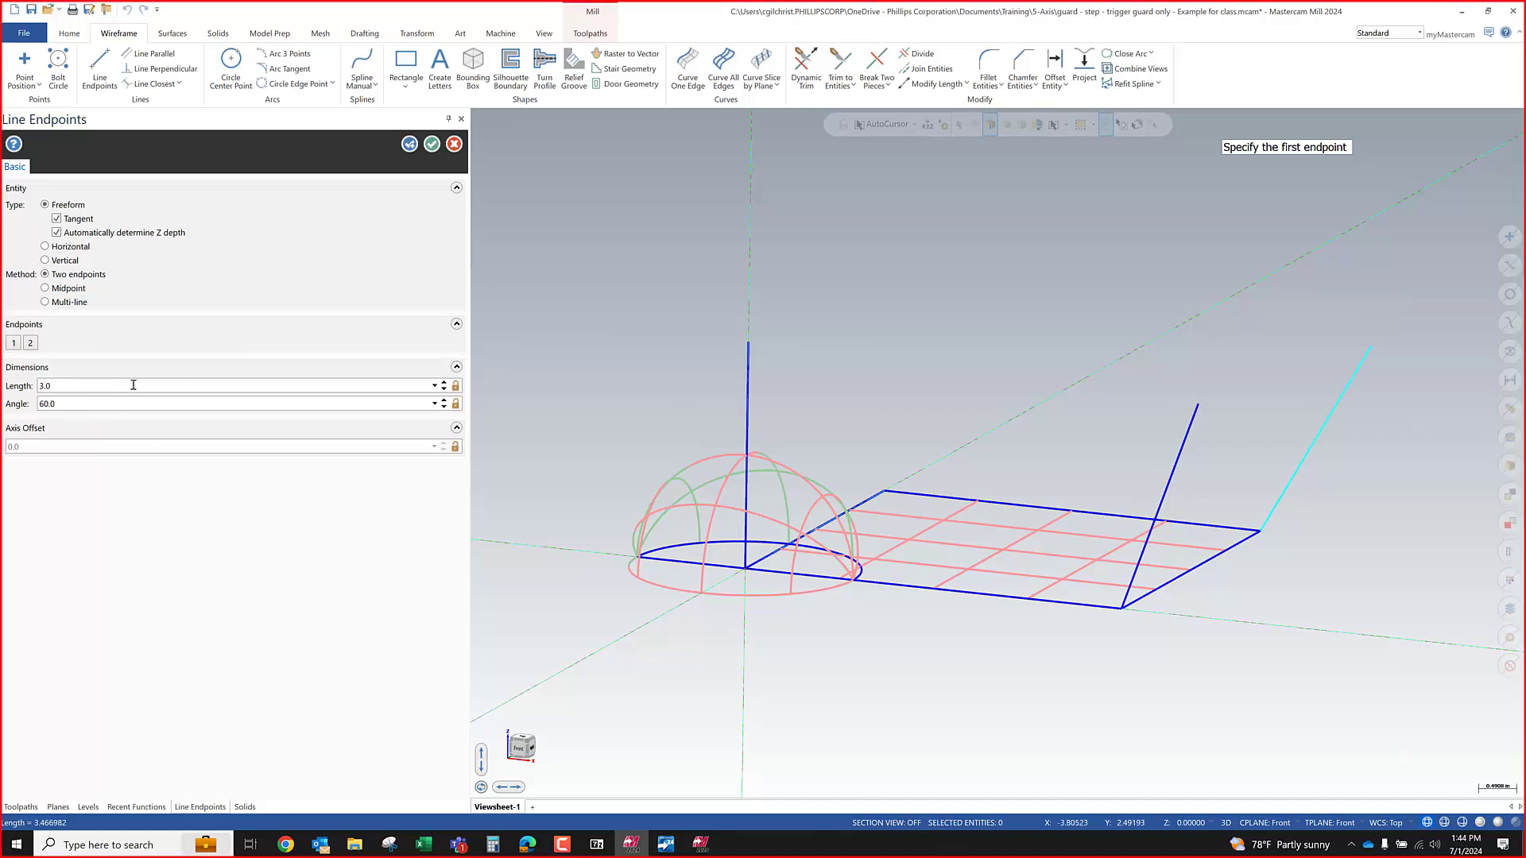
# Draw a line upward from the rectangle's rear inner corner with an angle of 90 degrees and a length of 3
pyautogui.click(886, 492)
pyautogui.click(852, 324)
pyautogui.doubleClick(116, 403)
pyautogui.write('90')
pyautogui.press('Return')
pyautogui.doubleClick(61, 384)
pyautogui.write('3')
pyautogui.press('Return')
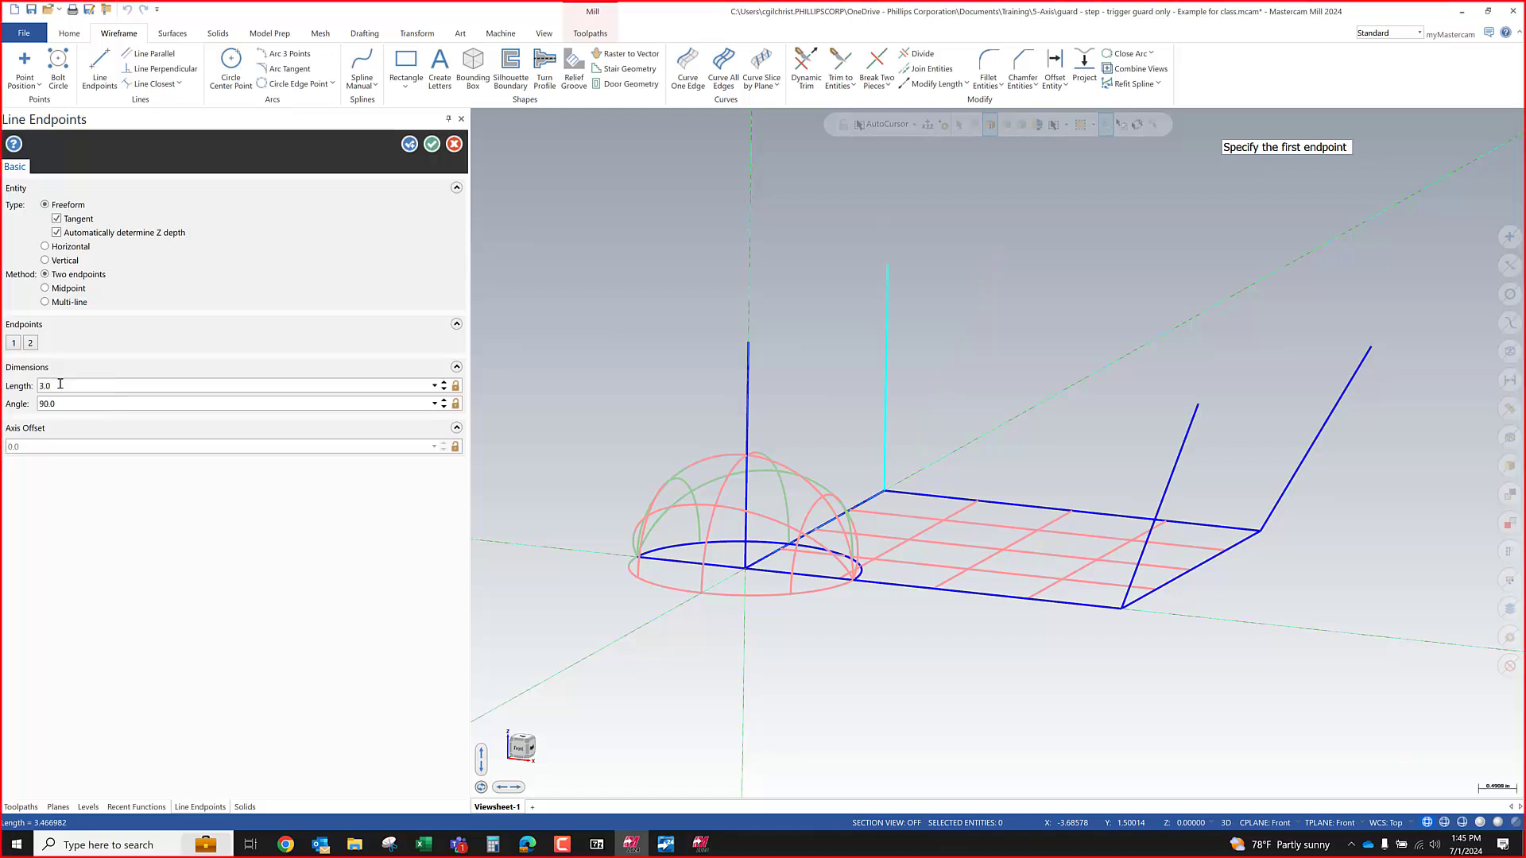
pyautogui.click(453, 143)
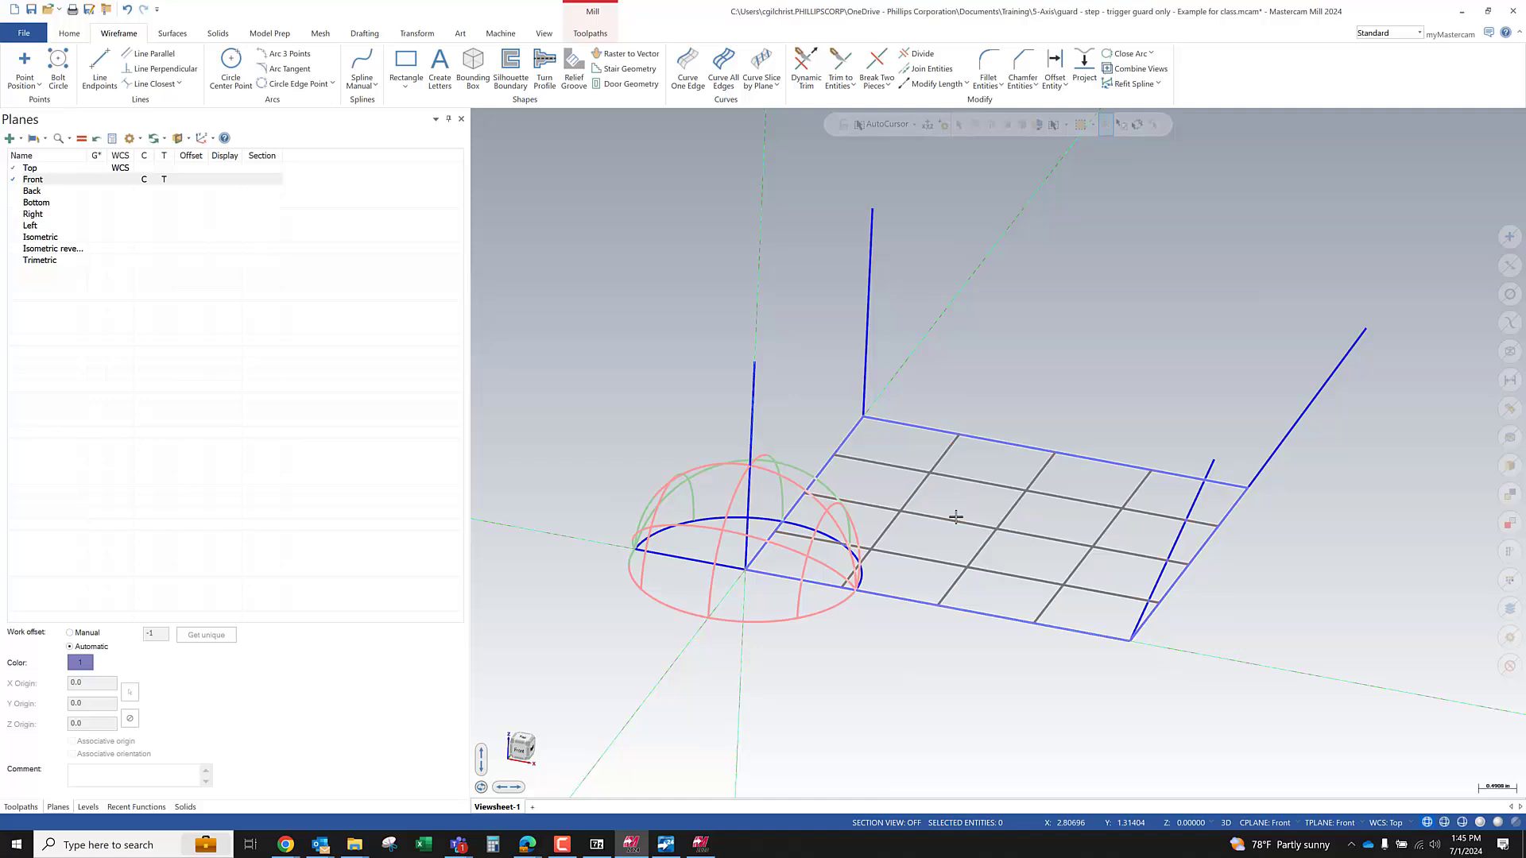
# Clear the selection of the flat rectangular surface and display the surfaces as shaded
pyautogui.click(926, 518)
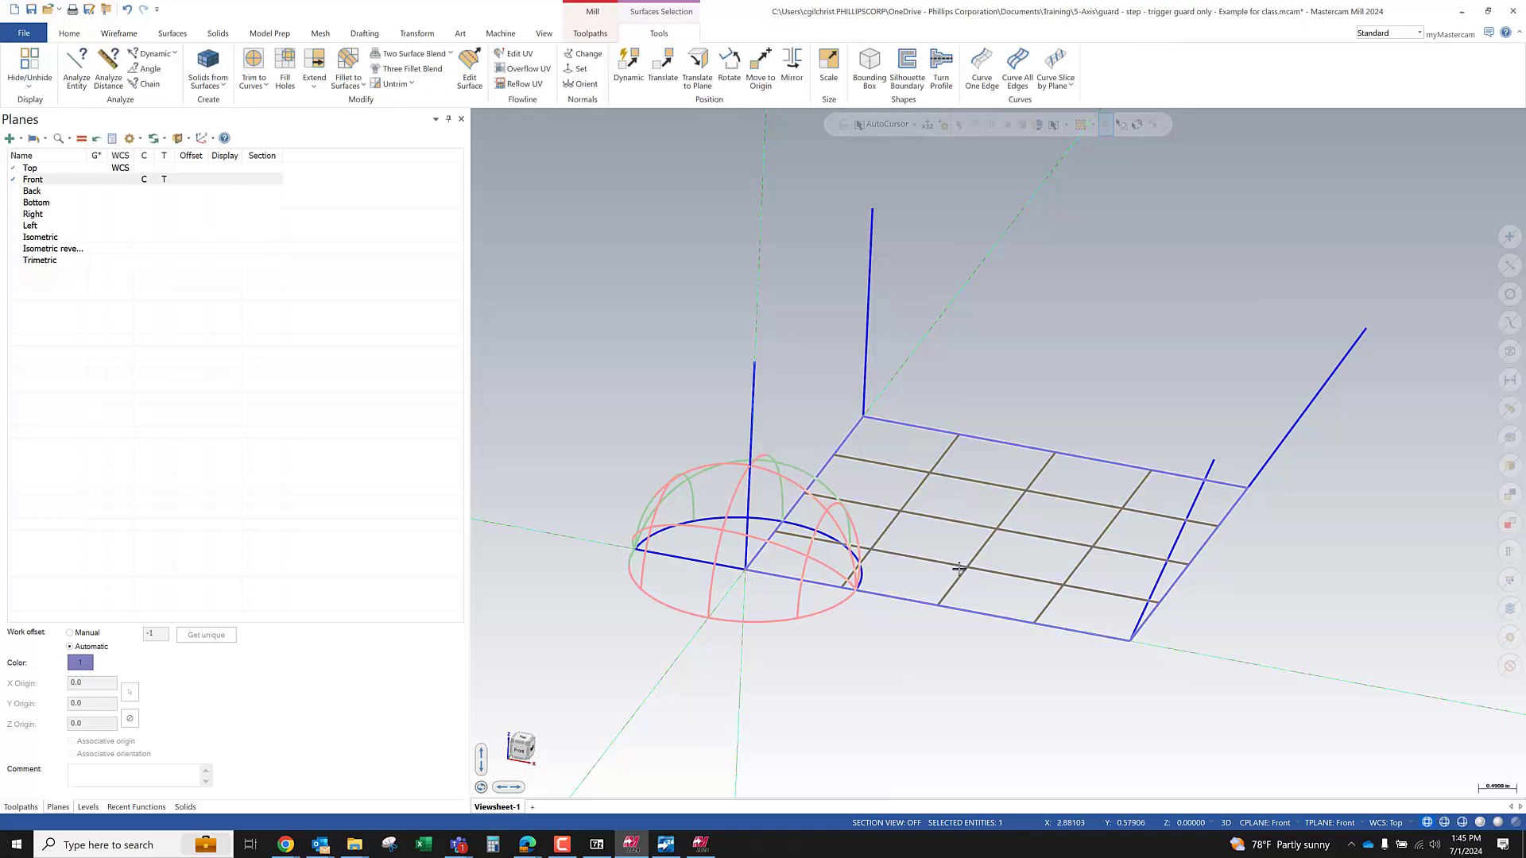
pyautogui.moveTo(956, 535); pyautogui.dragTo(878, 519, button='middle')
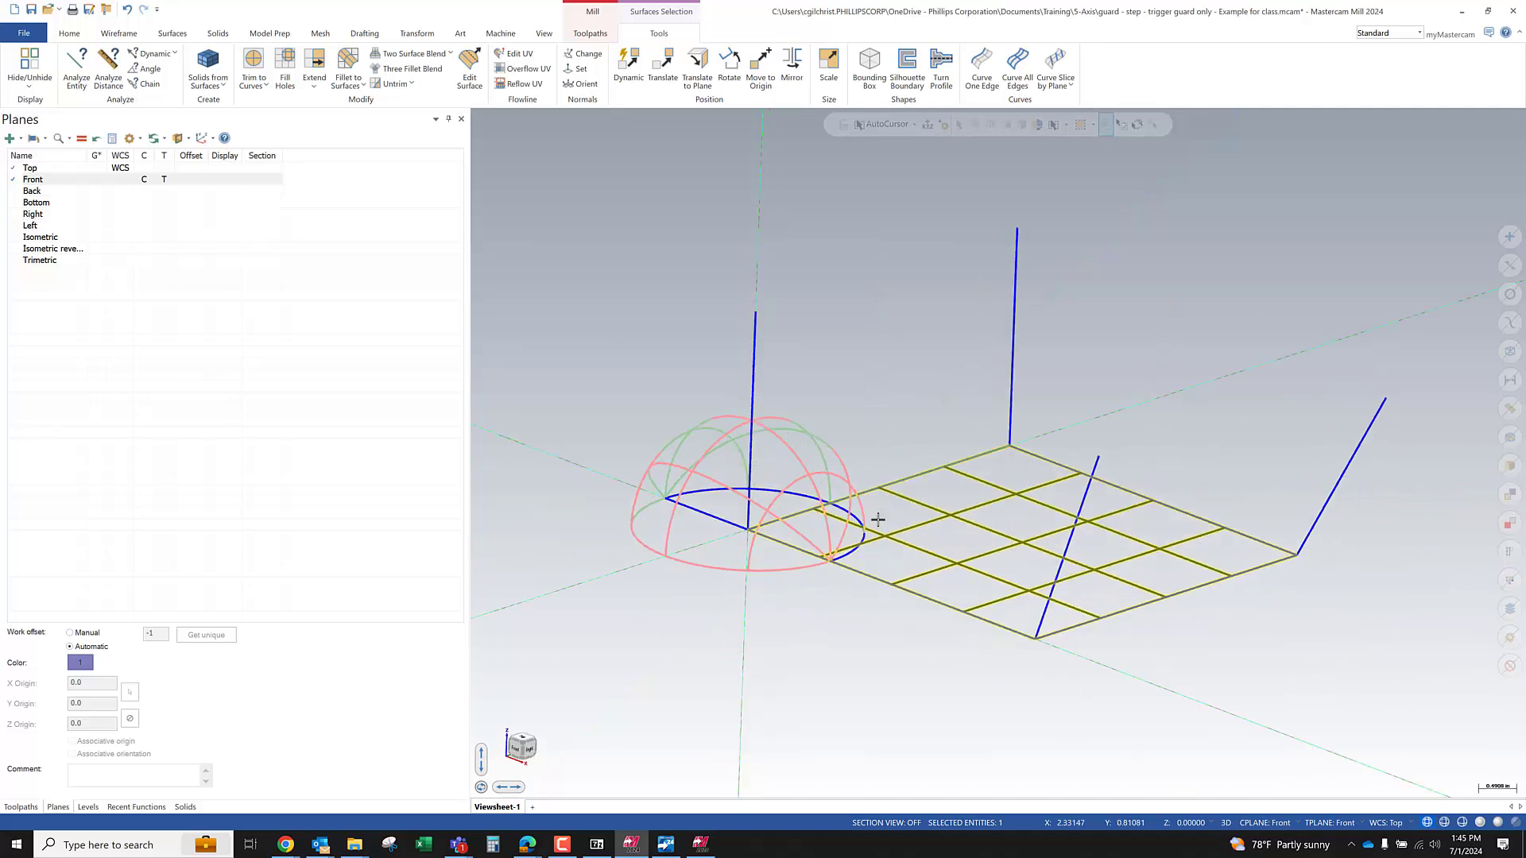
pyautogui.press('Escape')
pyautogui.hotkey('alt', 's')
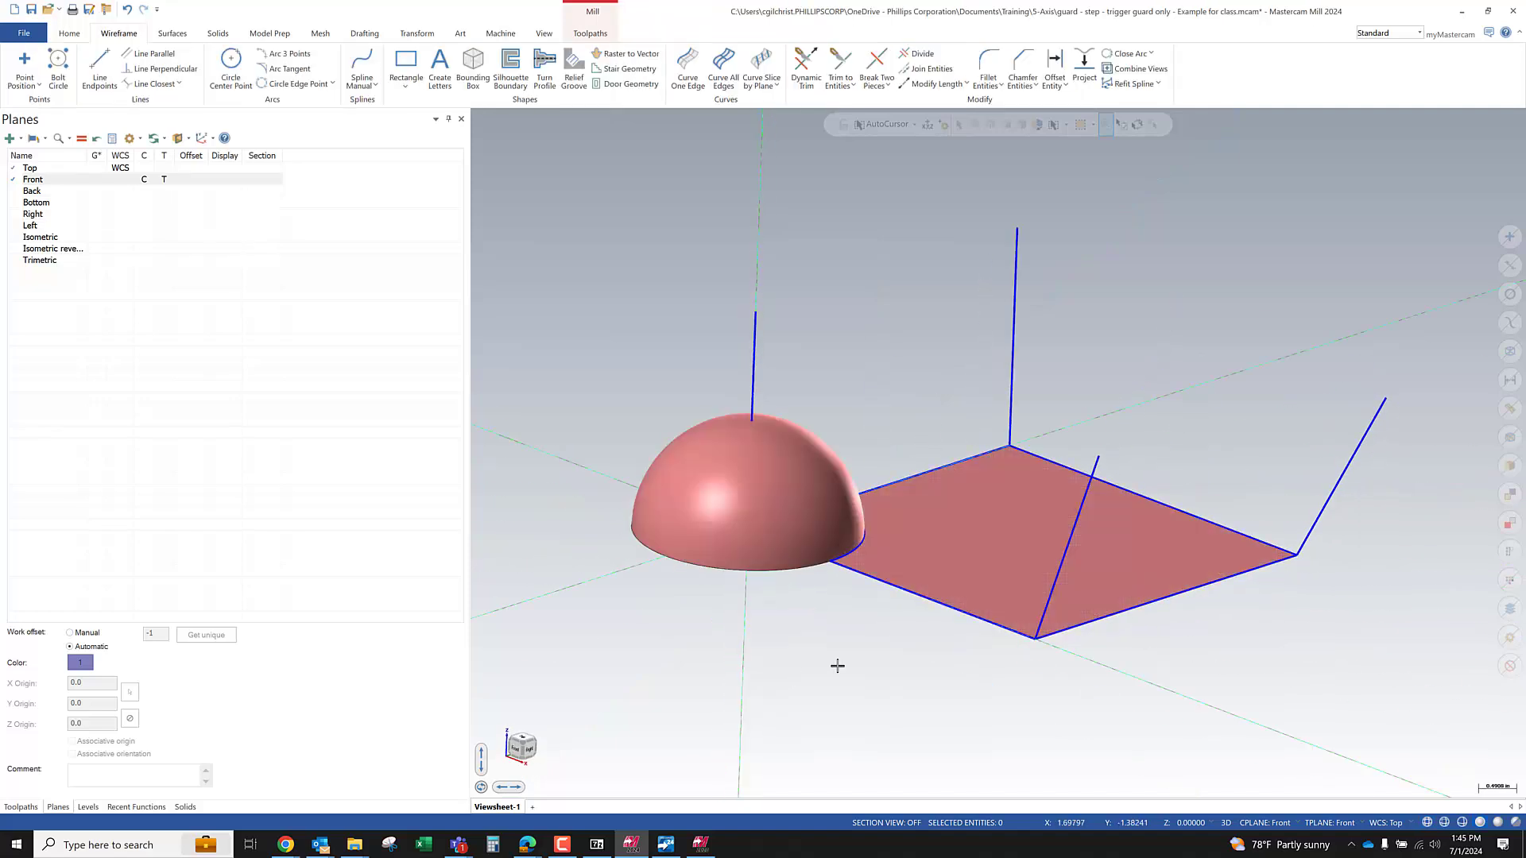
pyautogui.moveTo(838, 666)
pyautogui.mouseDown(button='middle')
pyautogui.moveTo(951, 623)
pyautogui.moveTo(943, 657)
pyautogui.moveTo(923, 643)
pyautogui.moveTo(916, 661)
pyautogui.mouseUp(button='middle')
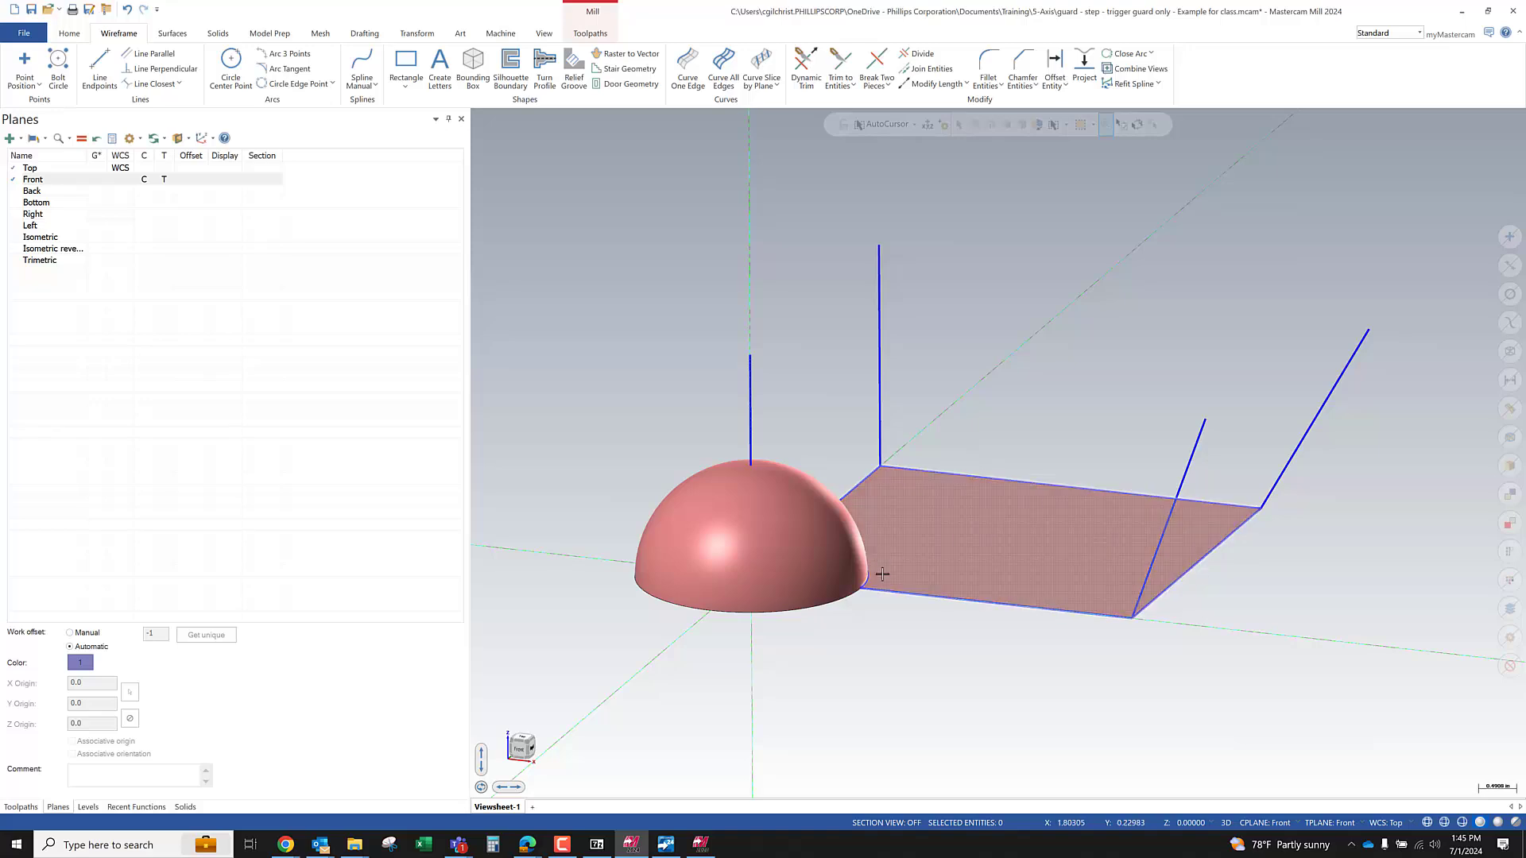
# Move the hemisphere surface to level 5, named "hemisphere", with its visibility forced off
pyautogui.scroll(-2, 791, 534)
pyautogui.scroll(2, 866, 518)
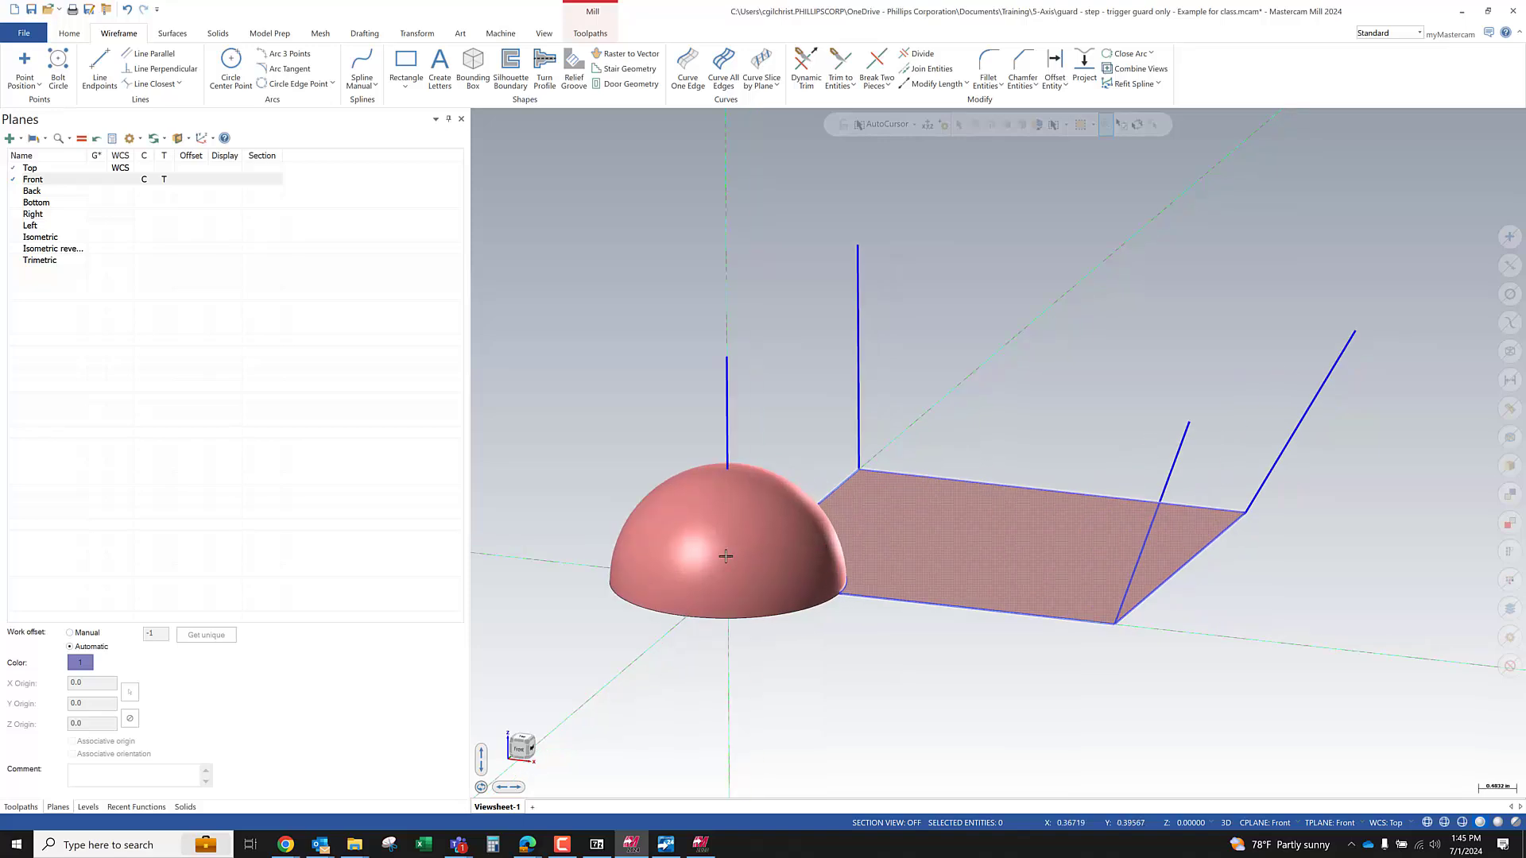
pyautogui.click(667, 542)
pyautogui.rightClick(985, 369)
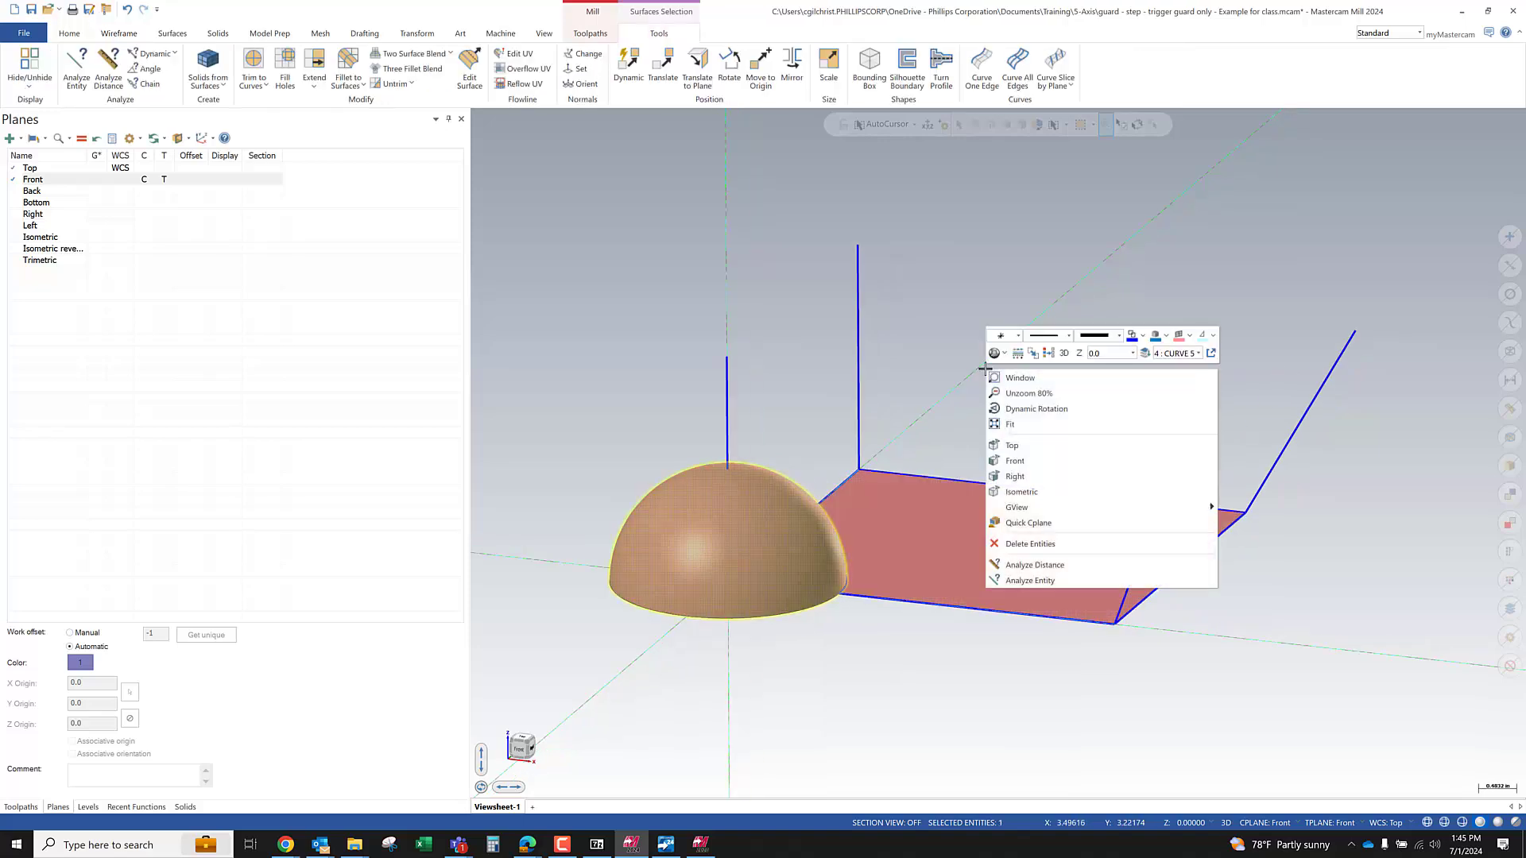
pyautogui.click(1142, 353)
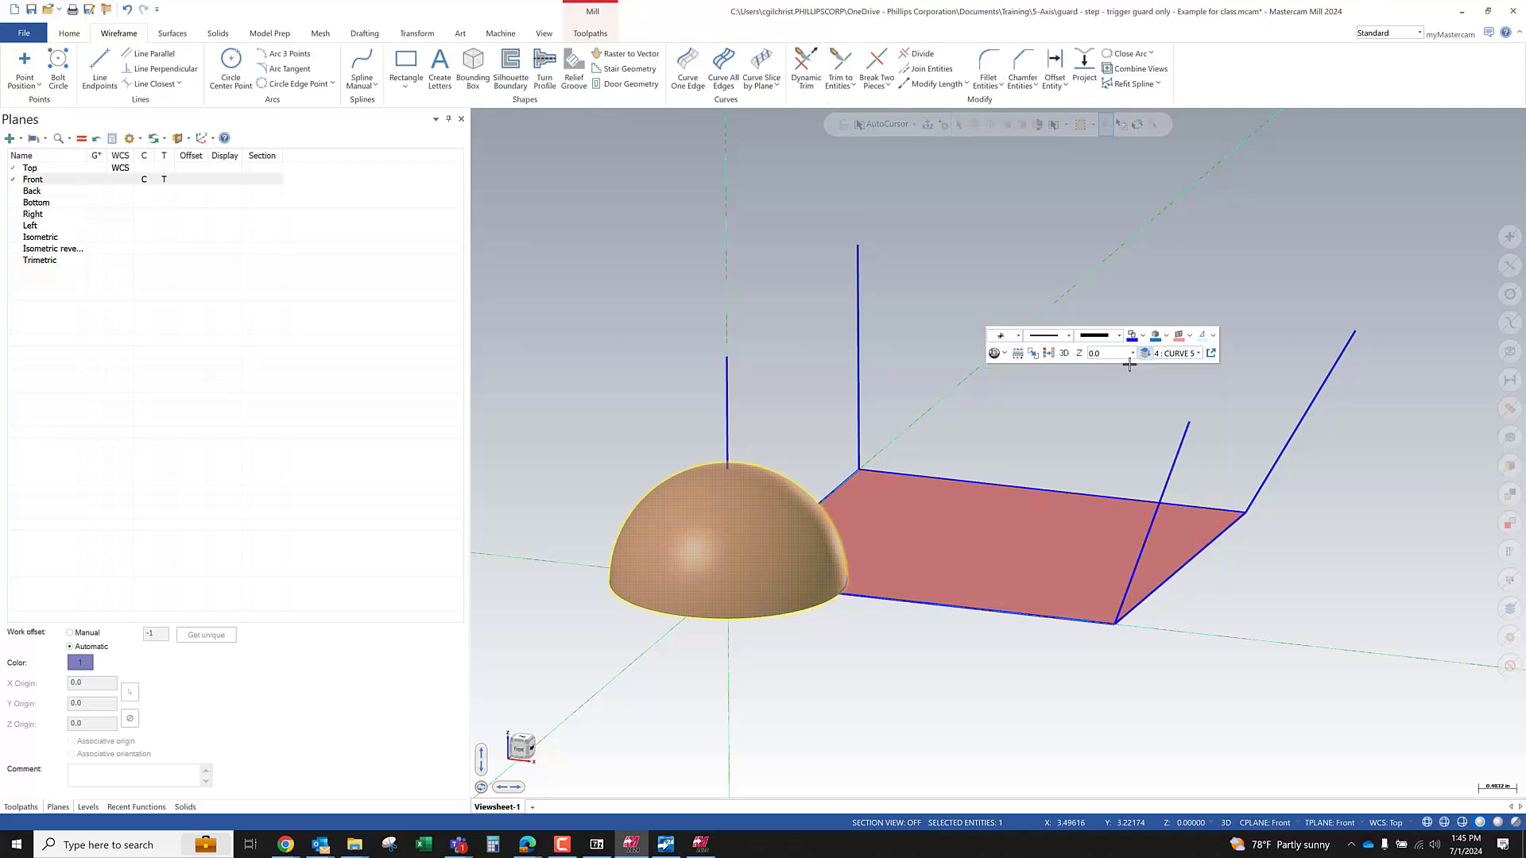
pyautogui.click(317, 221)
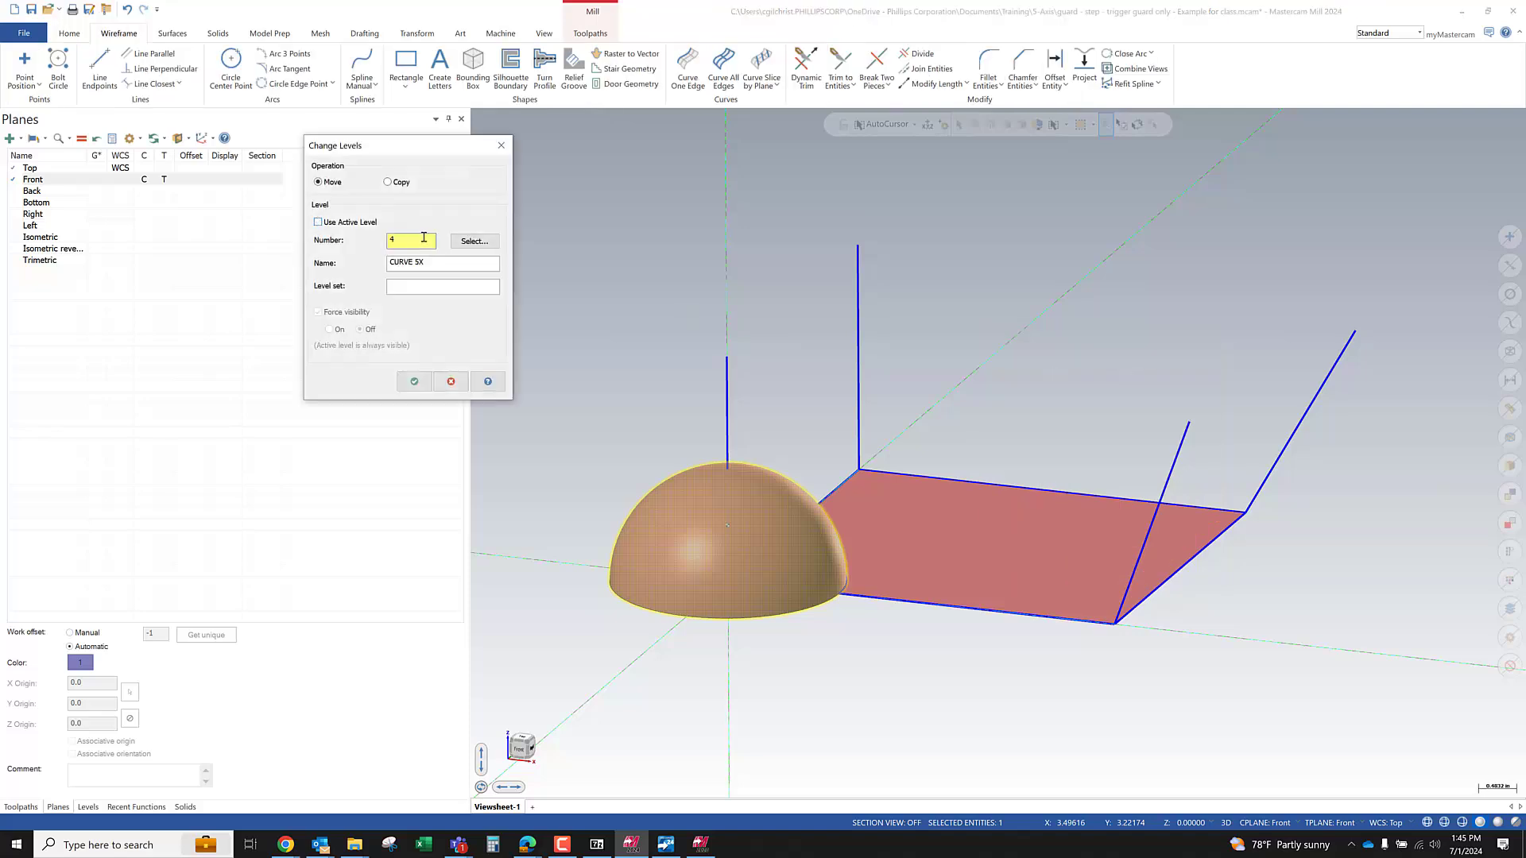
pyautogui.write('5')
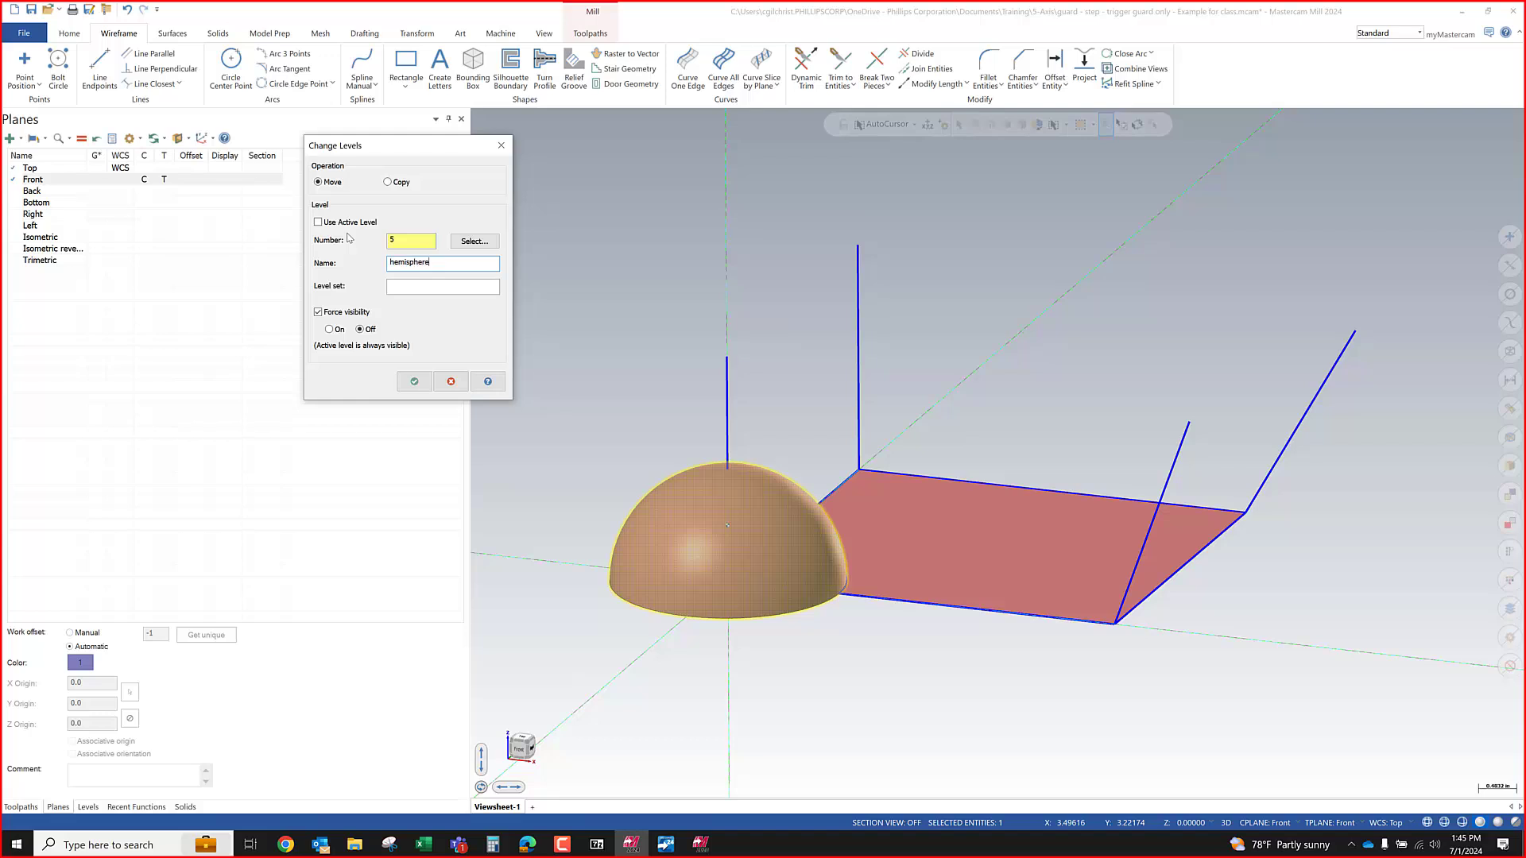
pyautogui.click(413, 381)
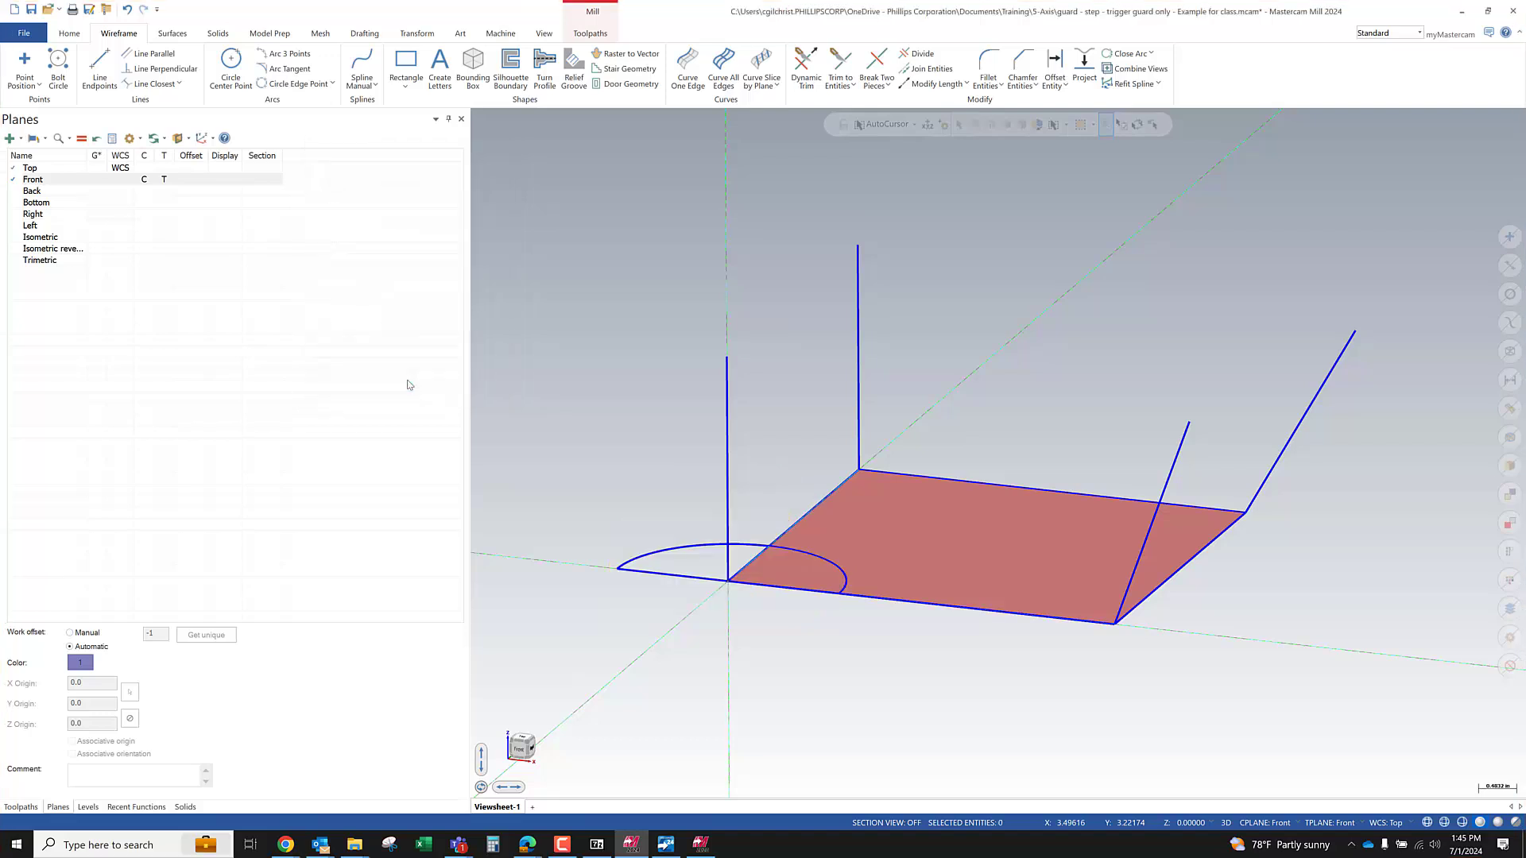
# Move the hemisphere's base arc and straight base line to the hidden level 5 "hemisphere"
pyautogui.keyDown('shift'); pyautogui.click(713, 542); pyautogui.keyUp('shift')
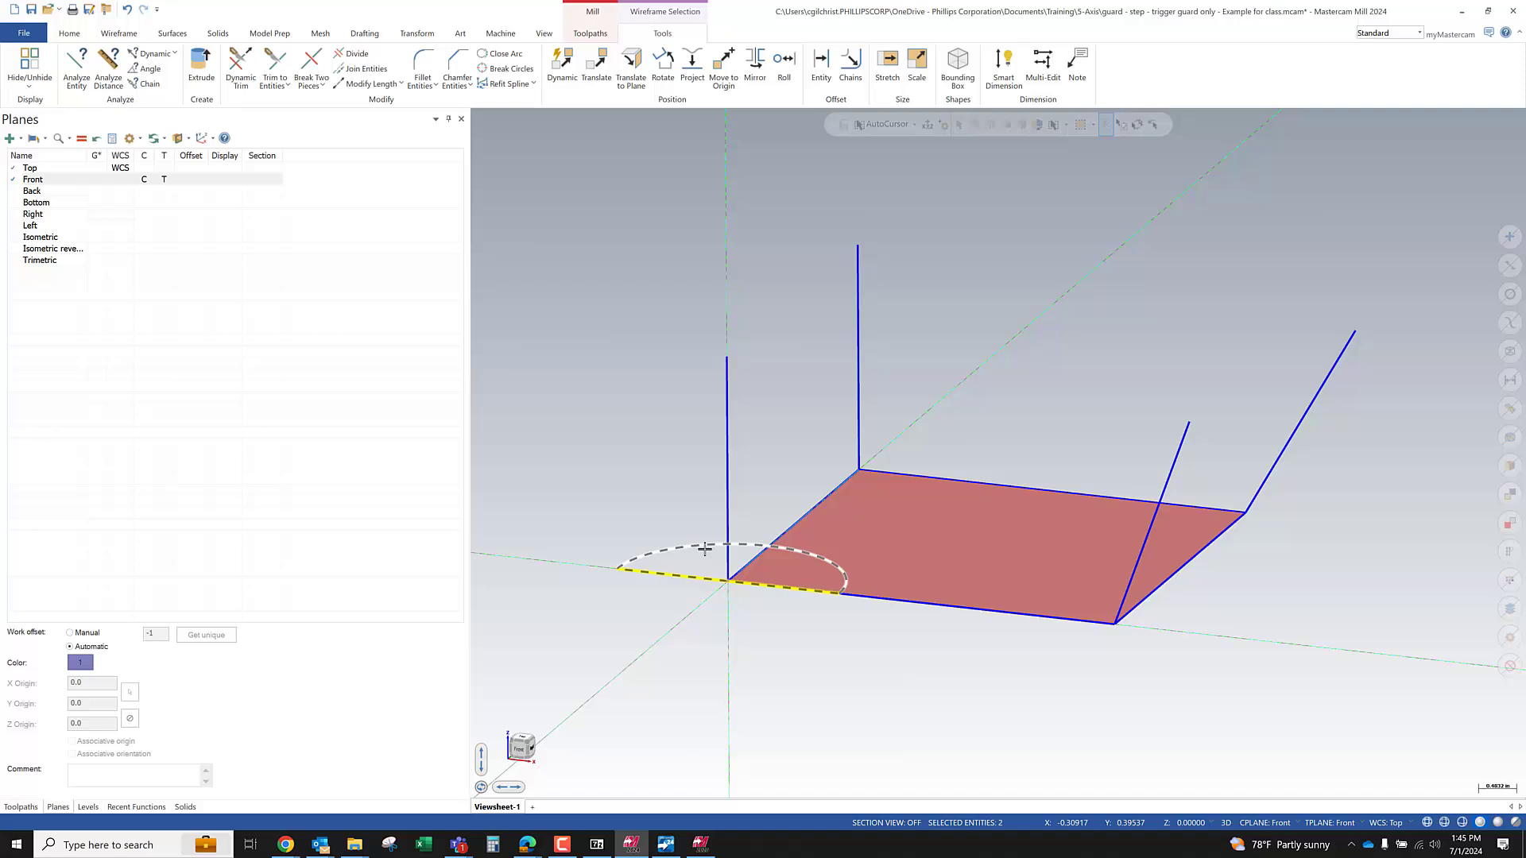
pyautogui.rightClick(664, 348)
pyautogui.click(823, 333)
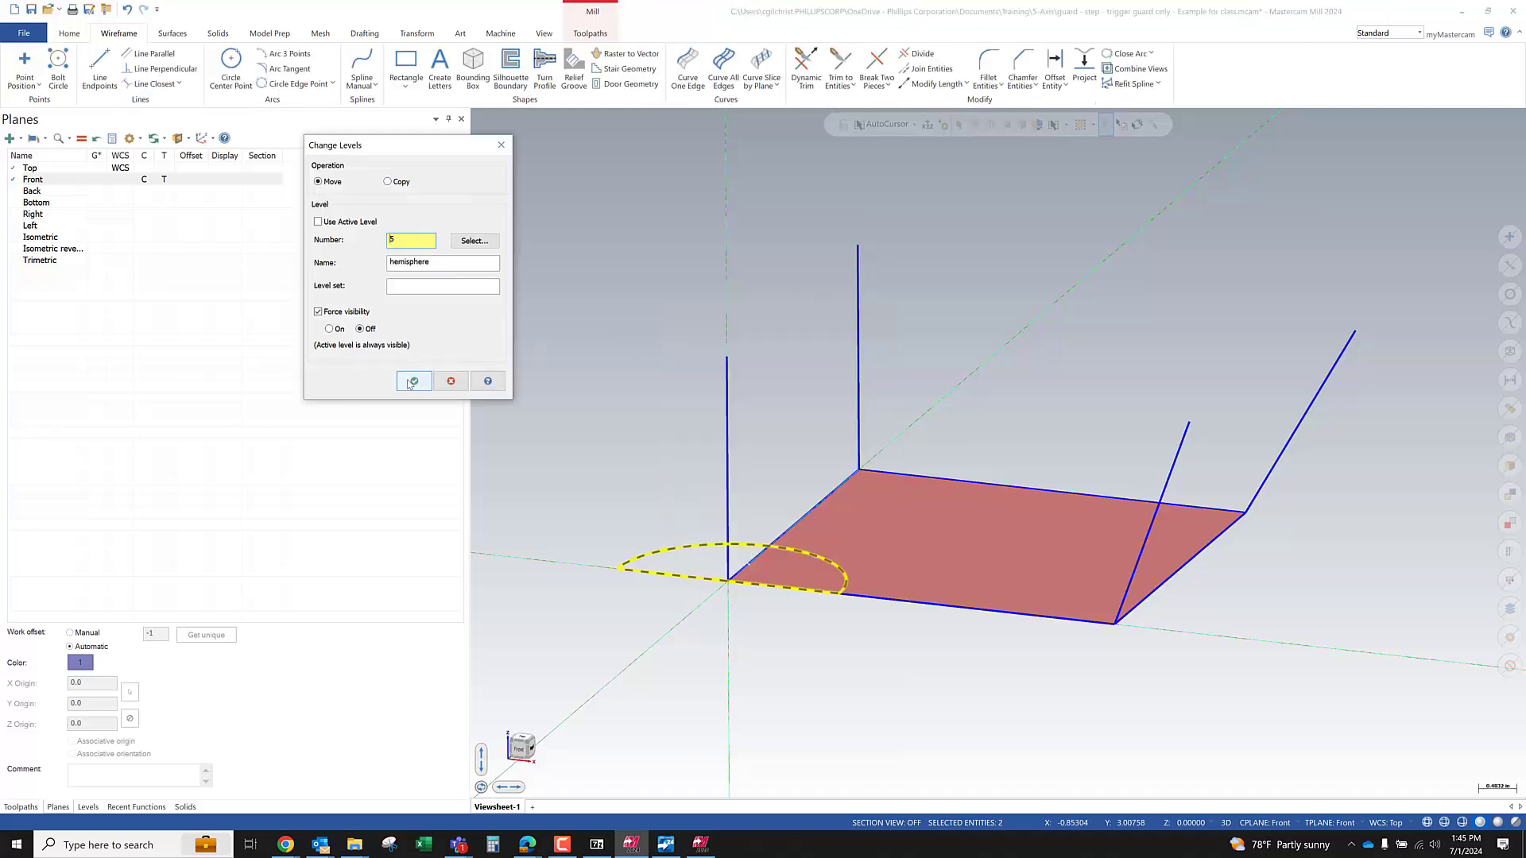
pyautogui.moveTo(1039, 606); pyautogui.dragTo(1035, 607, button='middle')
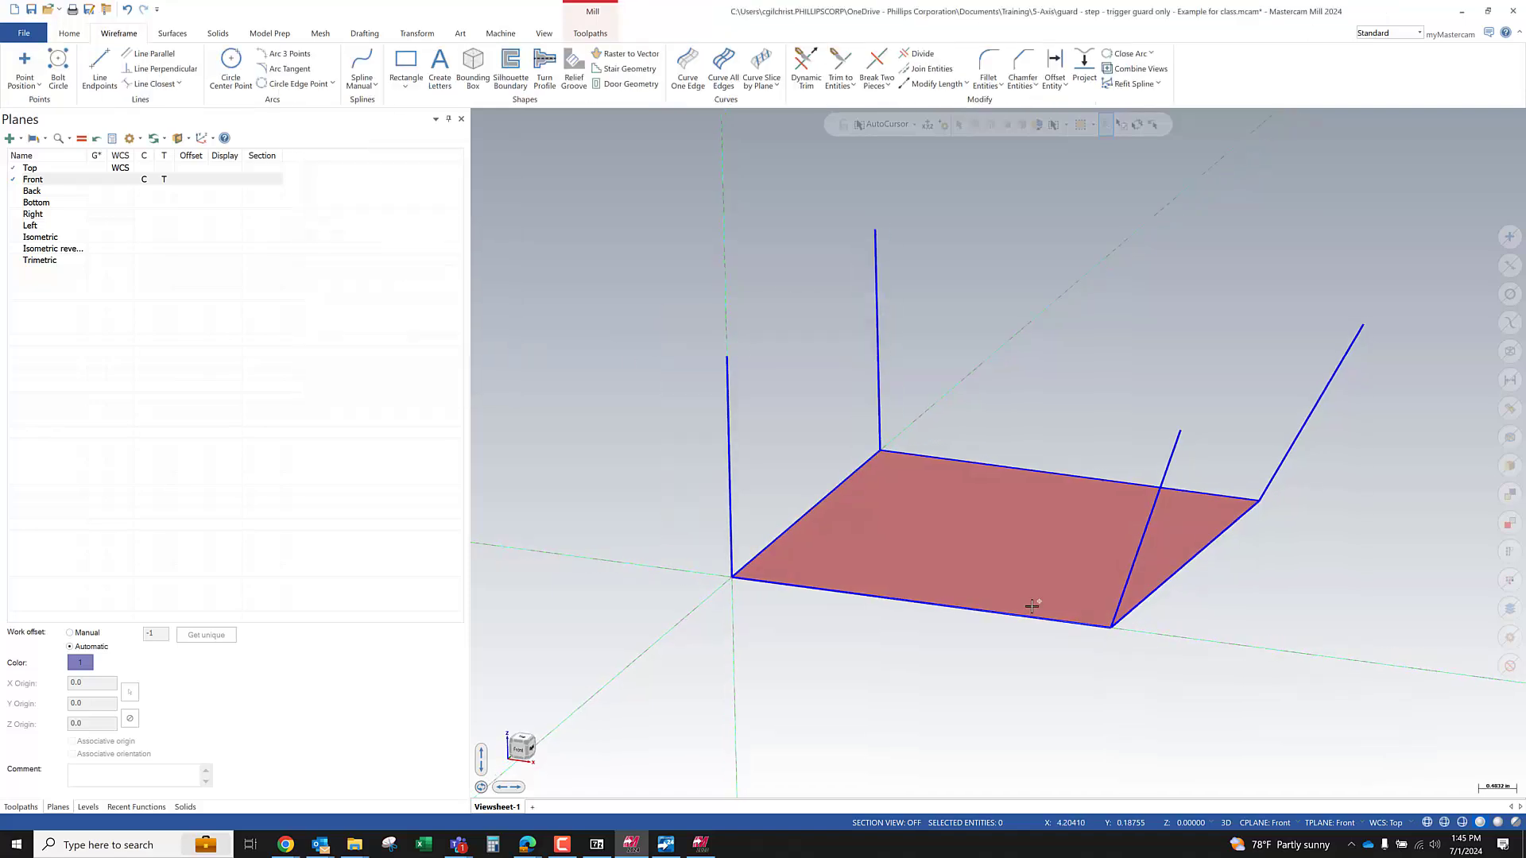
# Extend the flat rectangular surface non-linearly by a distance of 1.0 beyond all four edges and save the file
pyautogui.click(174, 36)
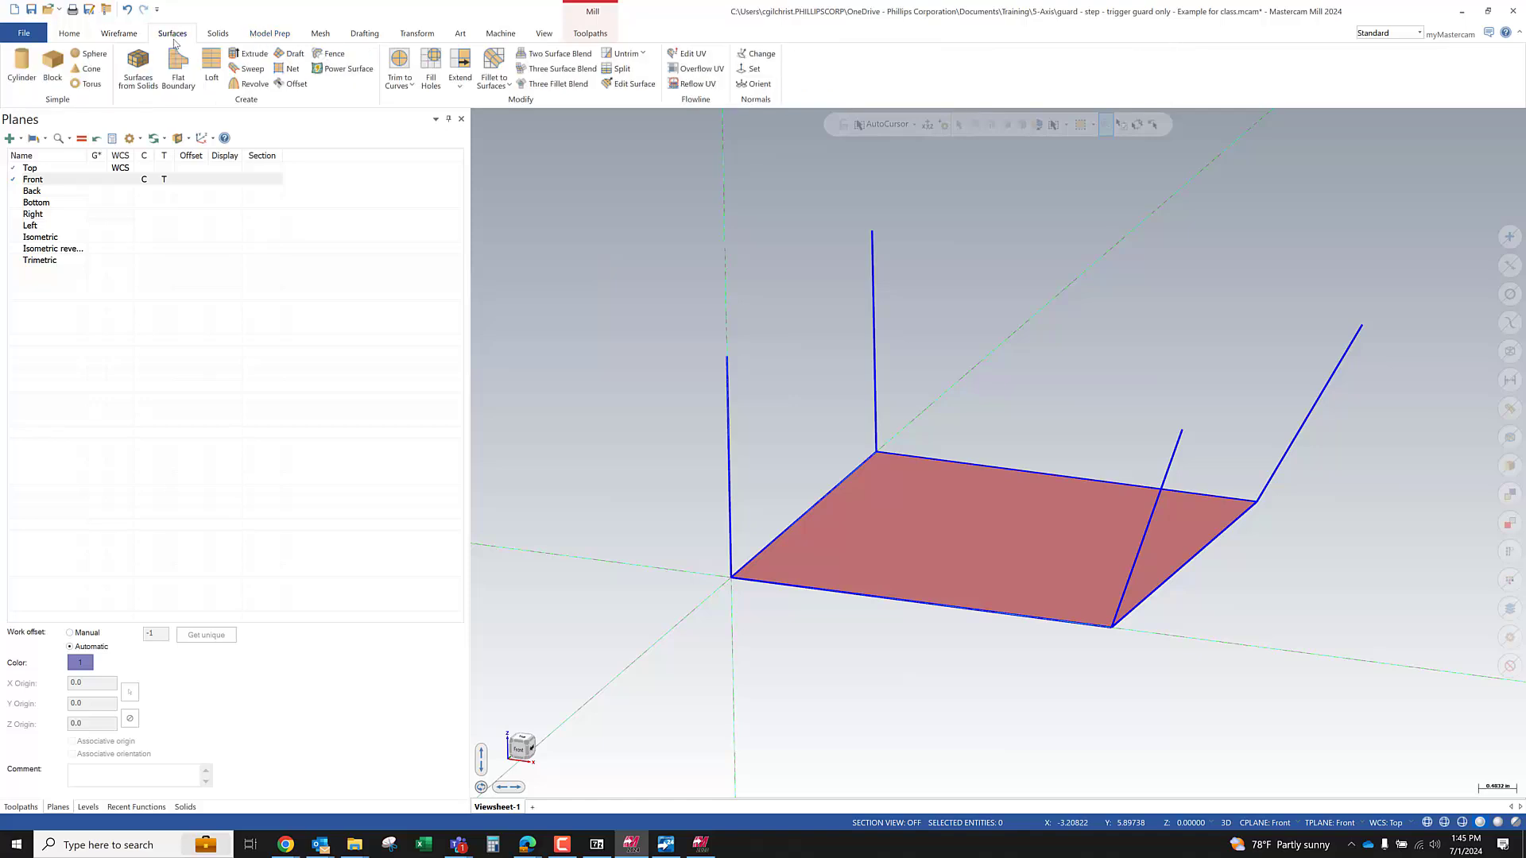
pyautogui.click(460, 62)
pyautogui.click(855, 542)
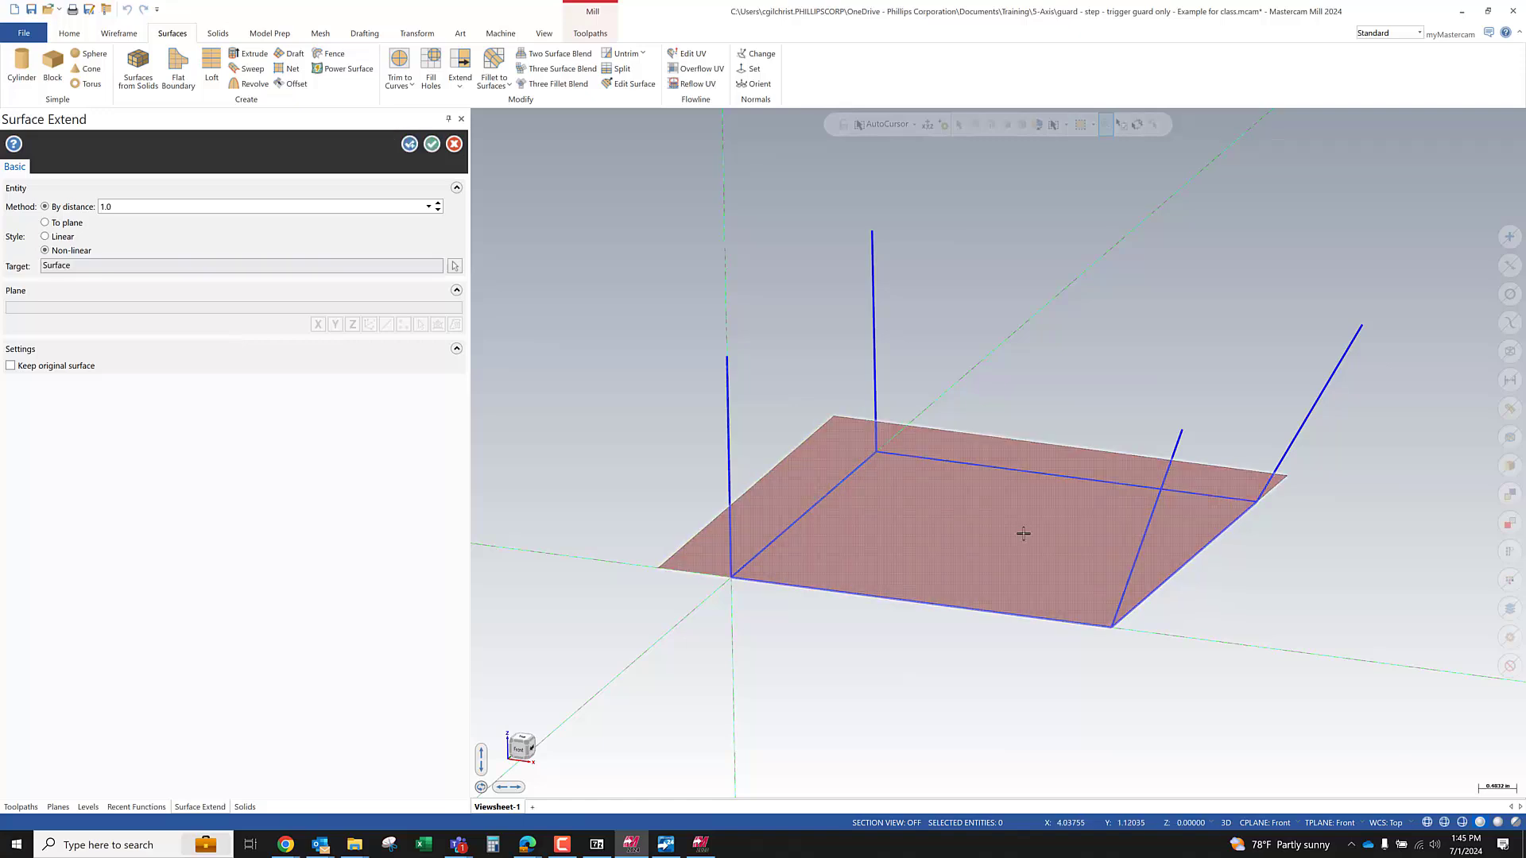
pyautogui.click(1154, 577)
pyautogui.click(971, 649)
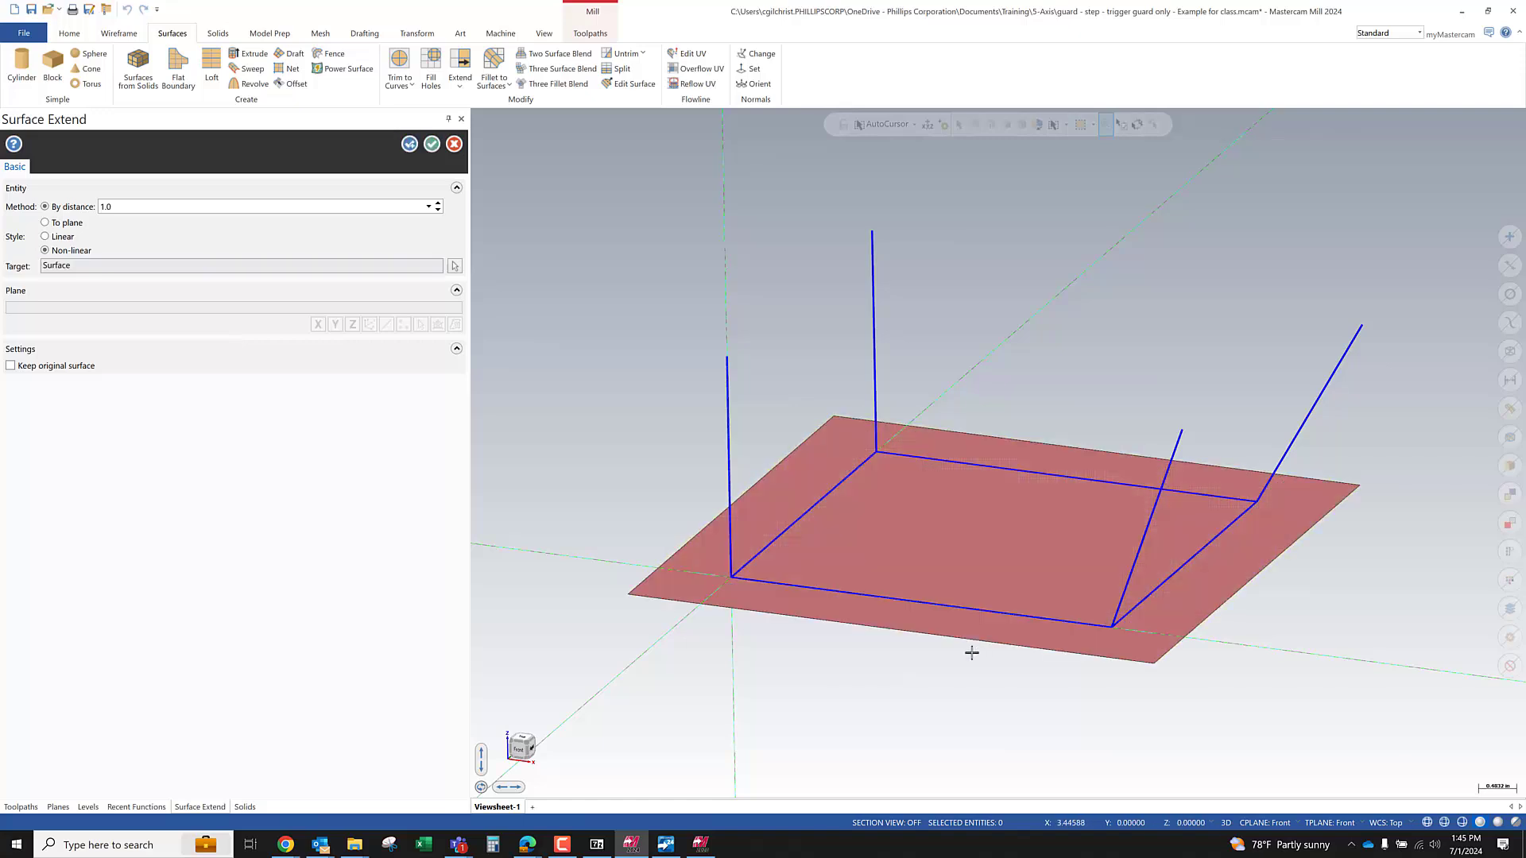
pyautogui.click(432, 144)
pyautogui.moveTo(814, 555); pyautogui.dragTo(780, 617, button='middle')
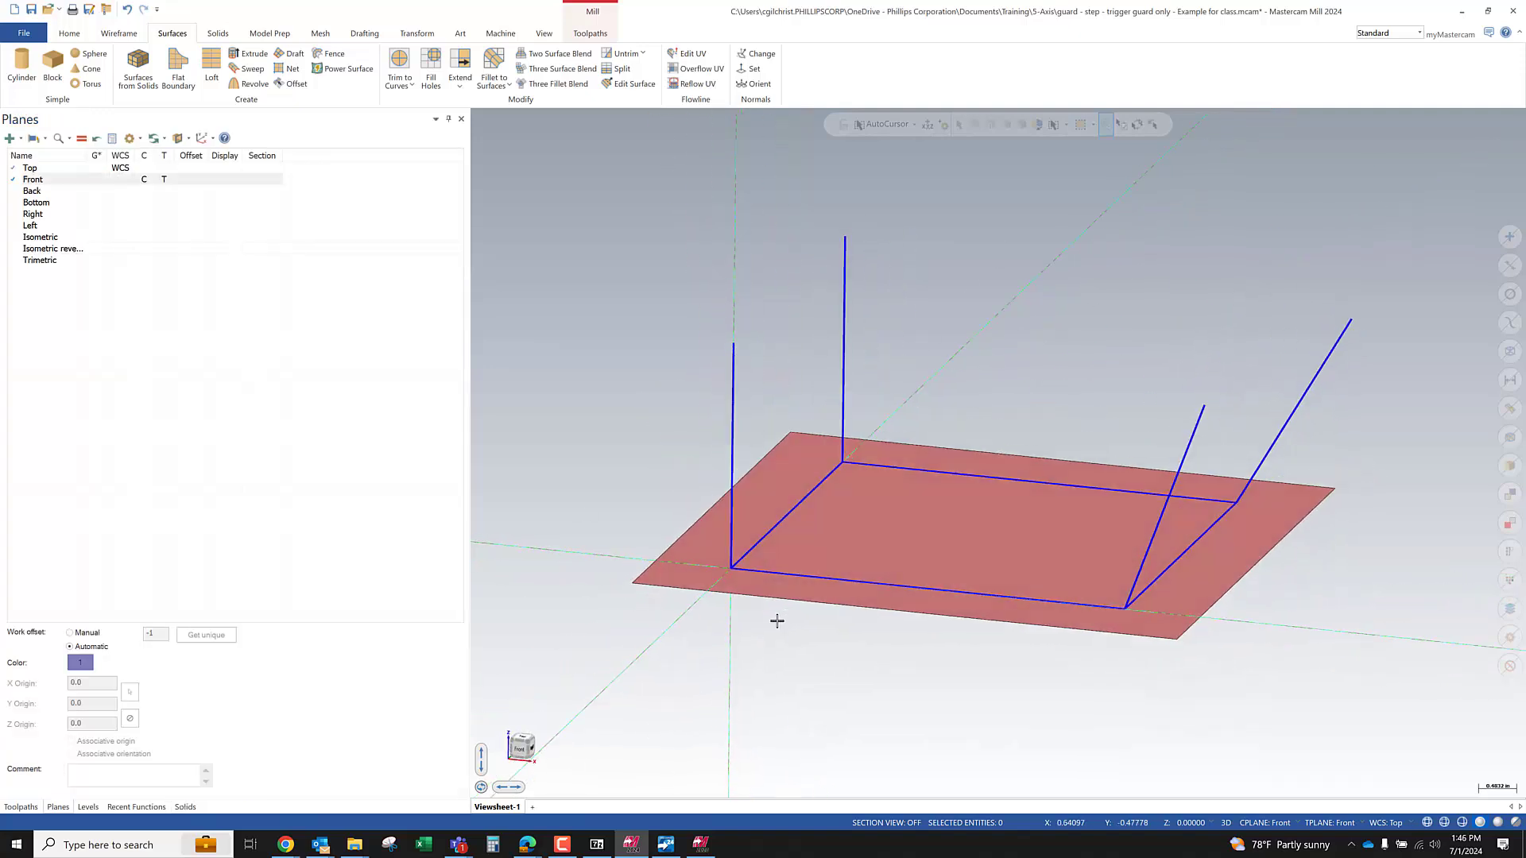
pyautogui.click(32, 14)
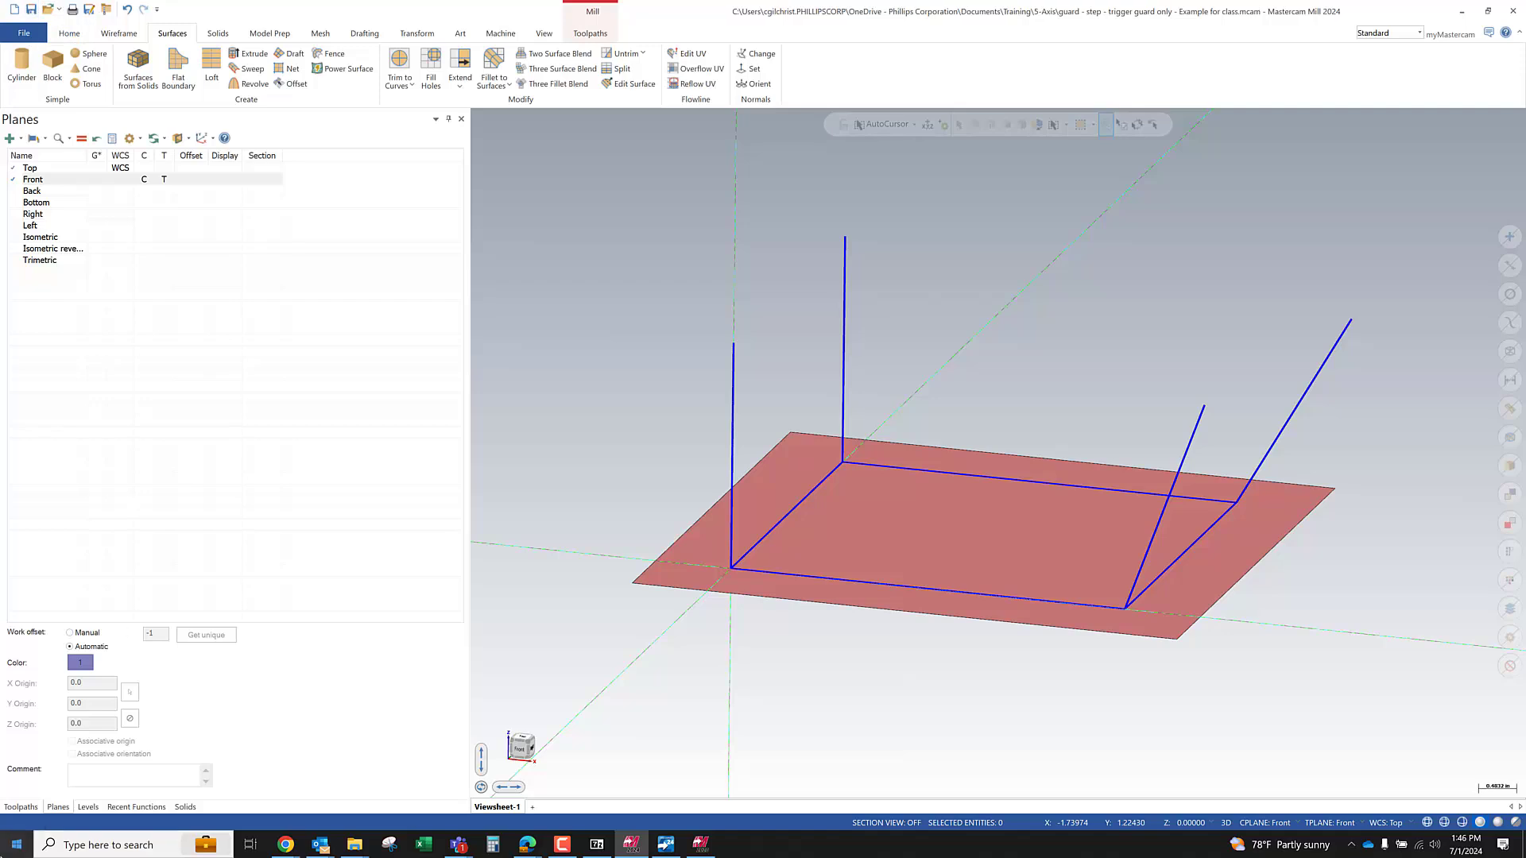
# Show the toolpath manager and recolor the four upright lines at the rectangle's corners bright green
pyautogui.click(21, 807)
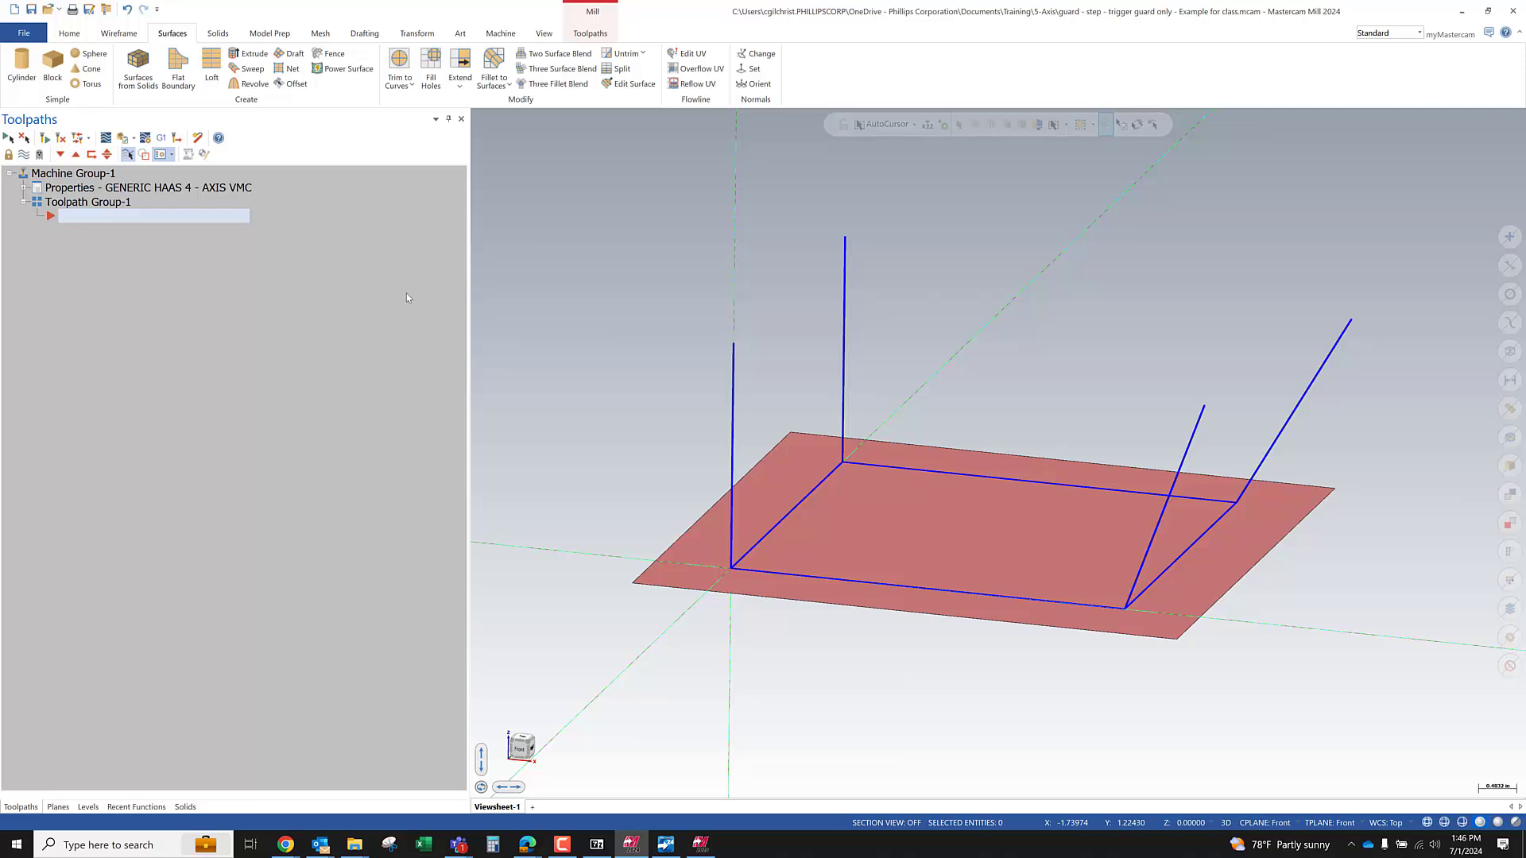
pyautogui.click(732, 465)
pyautogui.click(844, 365)
pyautogui.click(1182, 461)
pyautogui.click(1303, 411)
pyautogui.rightClick(1165, 323)
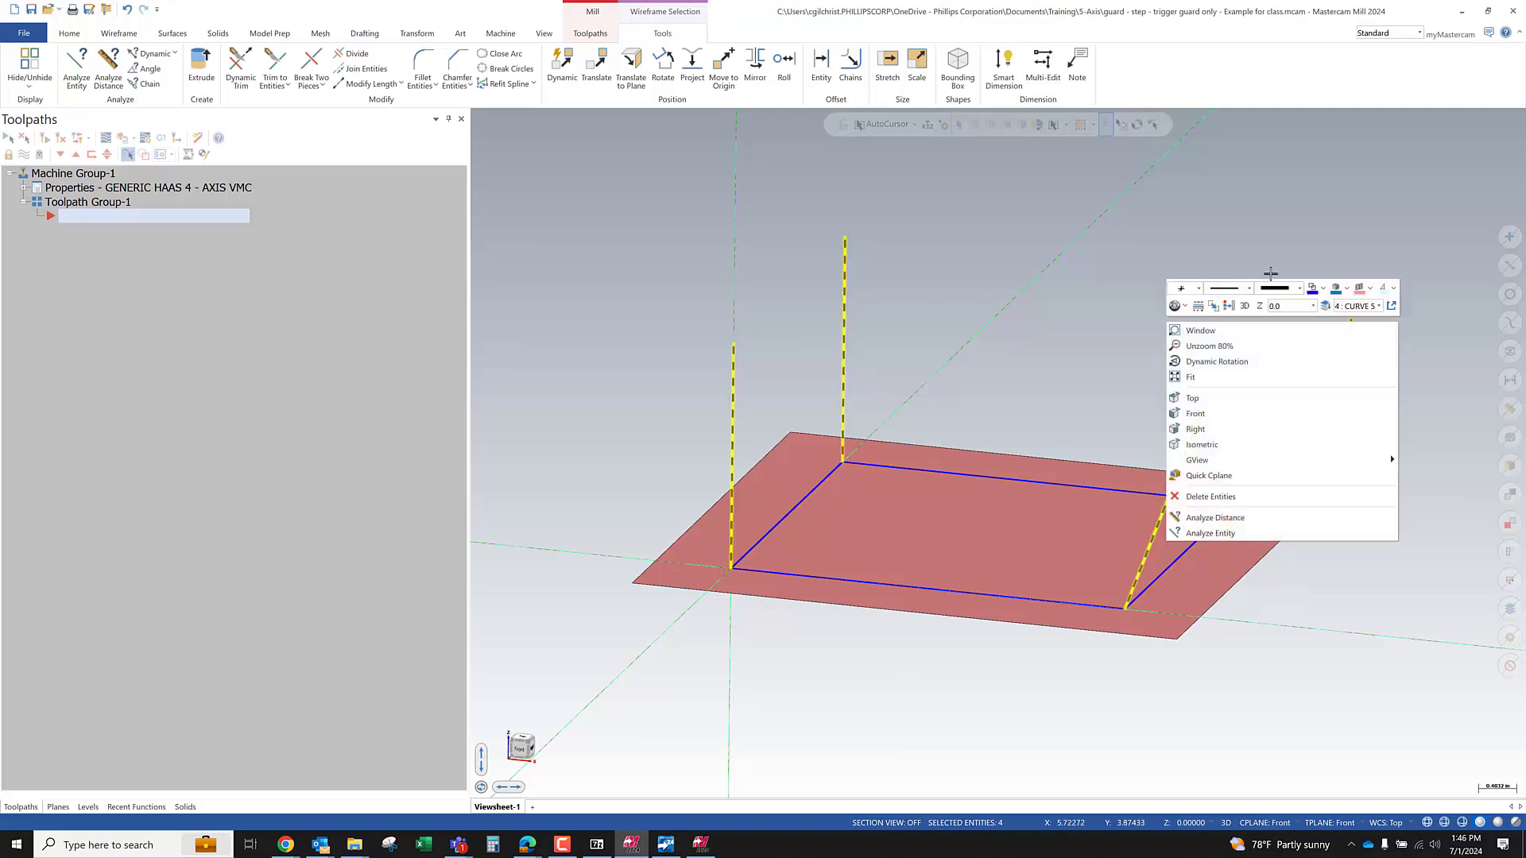
pyautogui.click(1324, 294)
pyautogui.click(1369, 324)
pyautogui.moveTo(999, 399); pyautogui.dragTo(920, 372, button='middle')
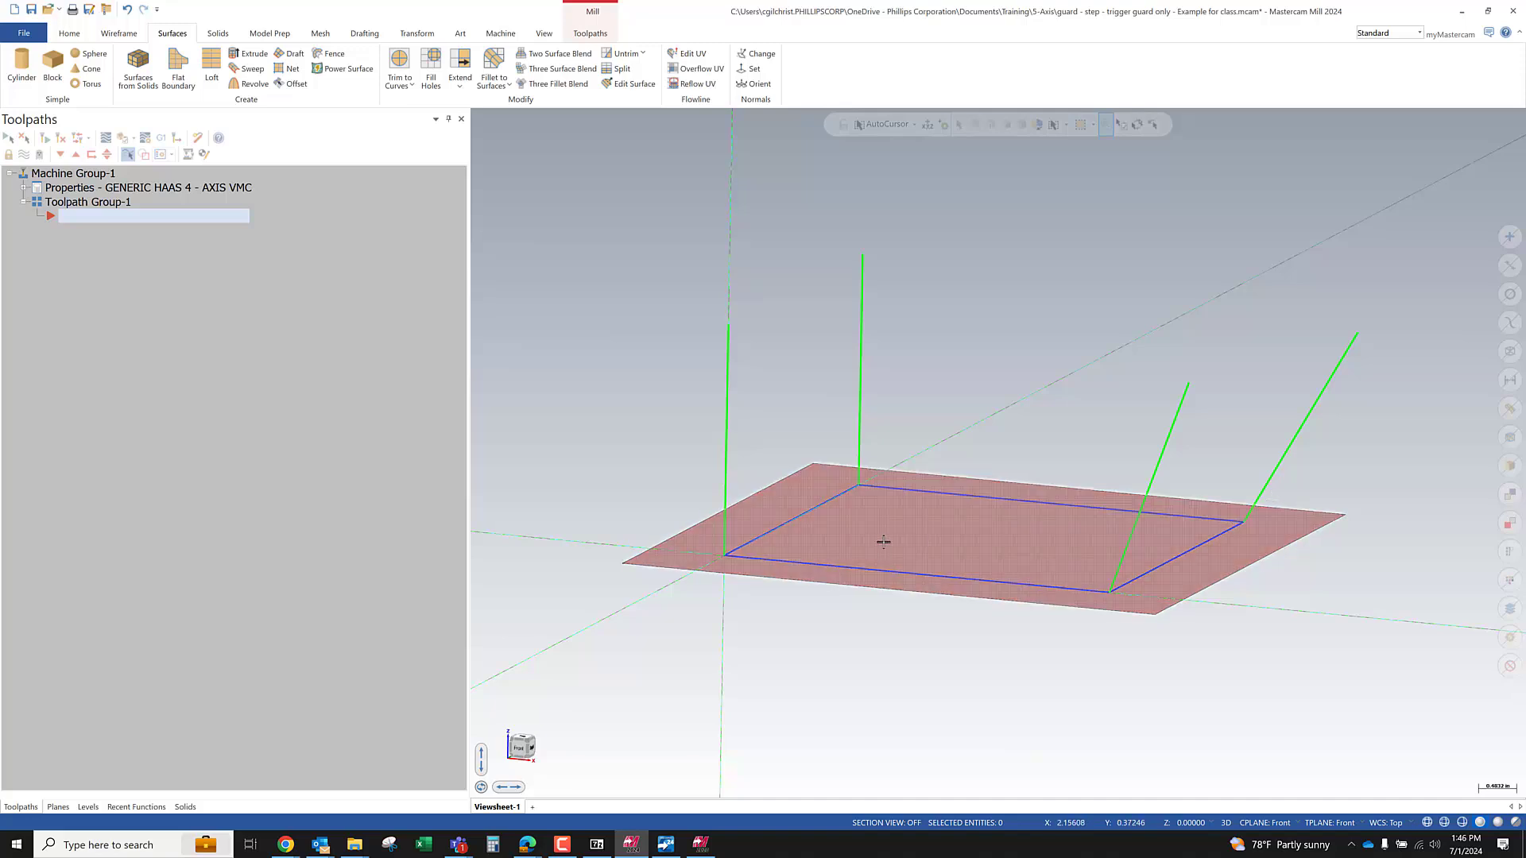
# Highlight the rectangle's four edge lines as the curve chain and clear the selection
pyautogui.click(894, 489)
pyautogui.click(802, 514)
pyautogui.click(849, 568)
pyautogui.click(1150, 571)
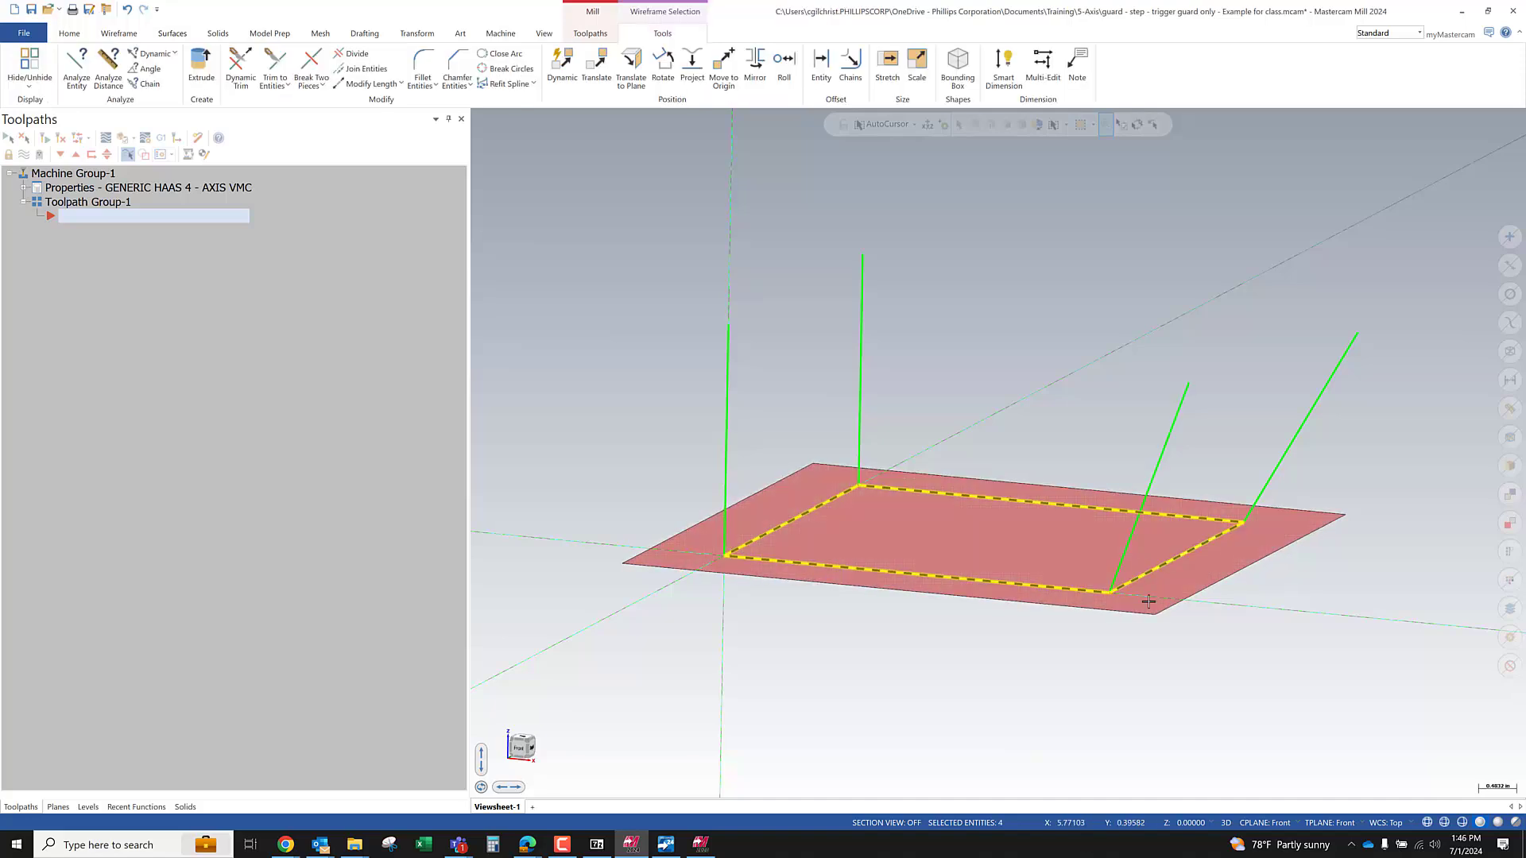
pyautogui.moveTo(878, 618)
pyautogui.mouseDown(button='middle')
pyautogui.moveTo(879, 652)
pyautogui.moveTo(891, 589)
pyautogui.moveTo(892, 613)
pyautogui.mouseUp(button='middle')
pyautogui.press('Escape')
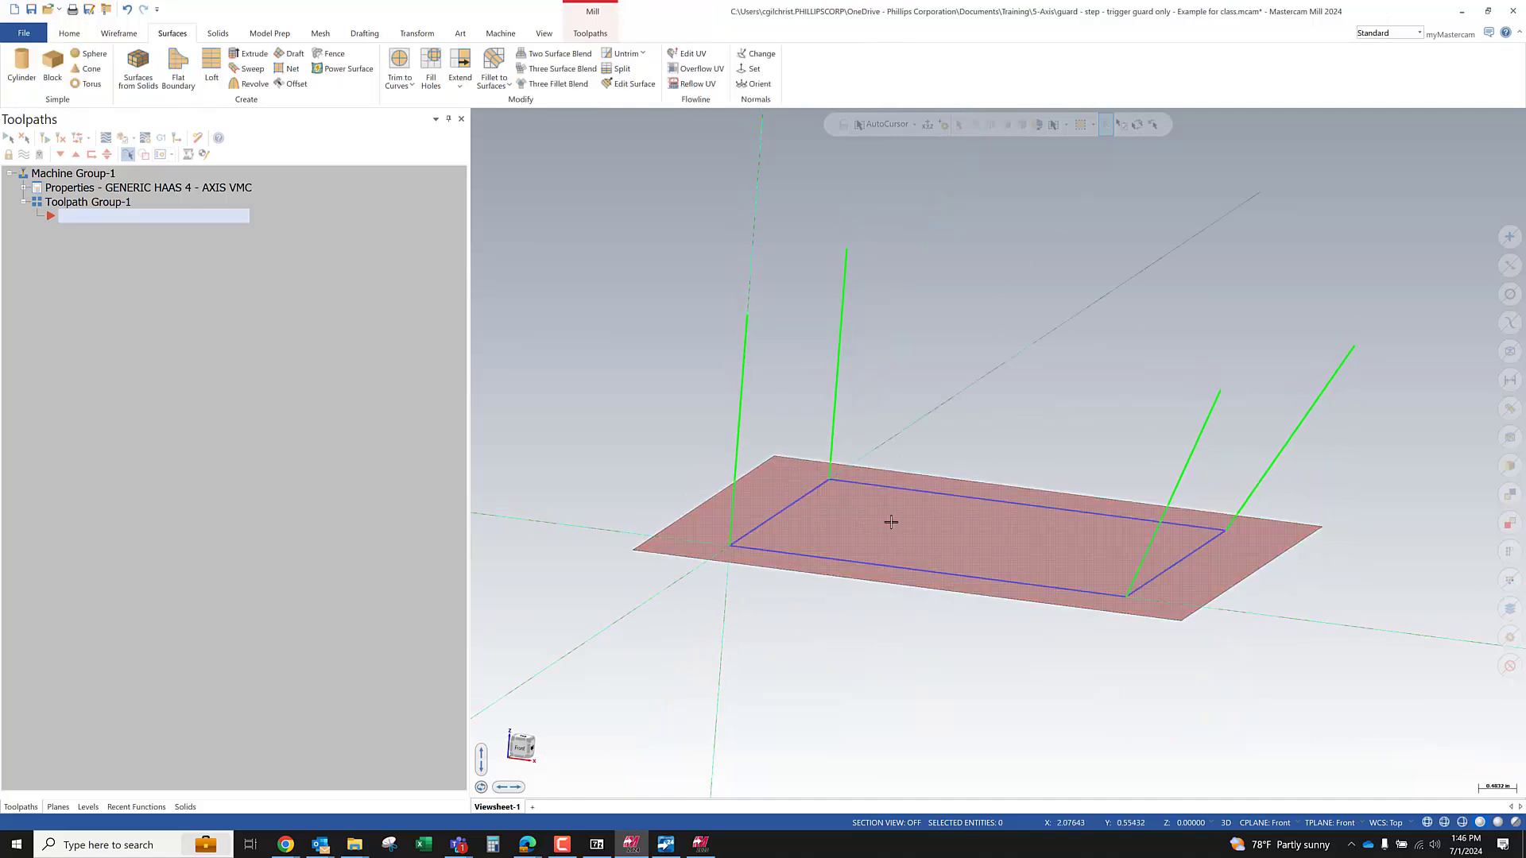
# Highlight the extended flat surface and the two vertical corner lines in turn, clearing each selection
pyautogui.click(892, 522)
pyautogui.moveTo(686, 687); pyautogui.dragTo(698, 640, button='middle')
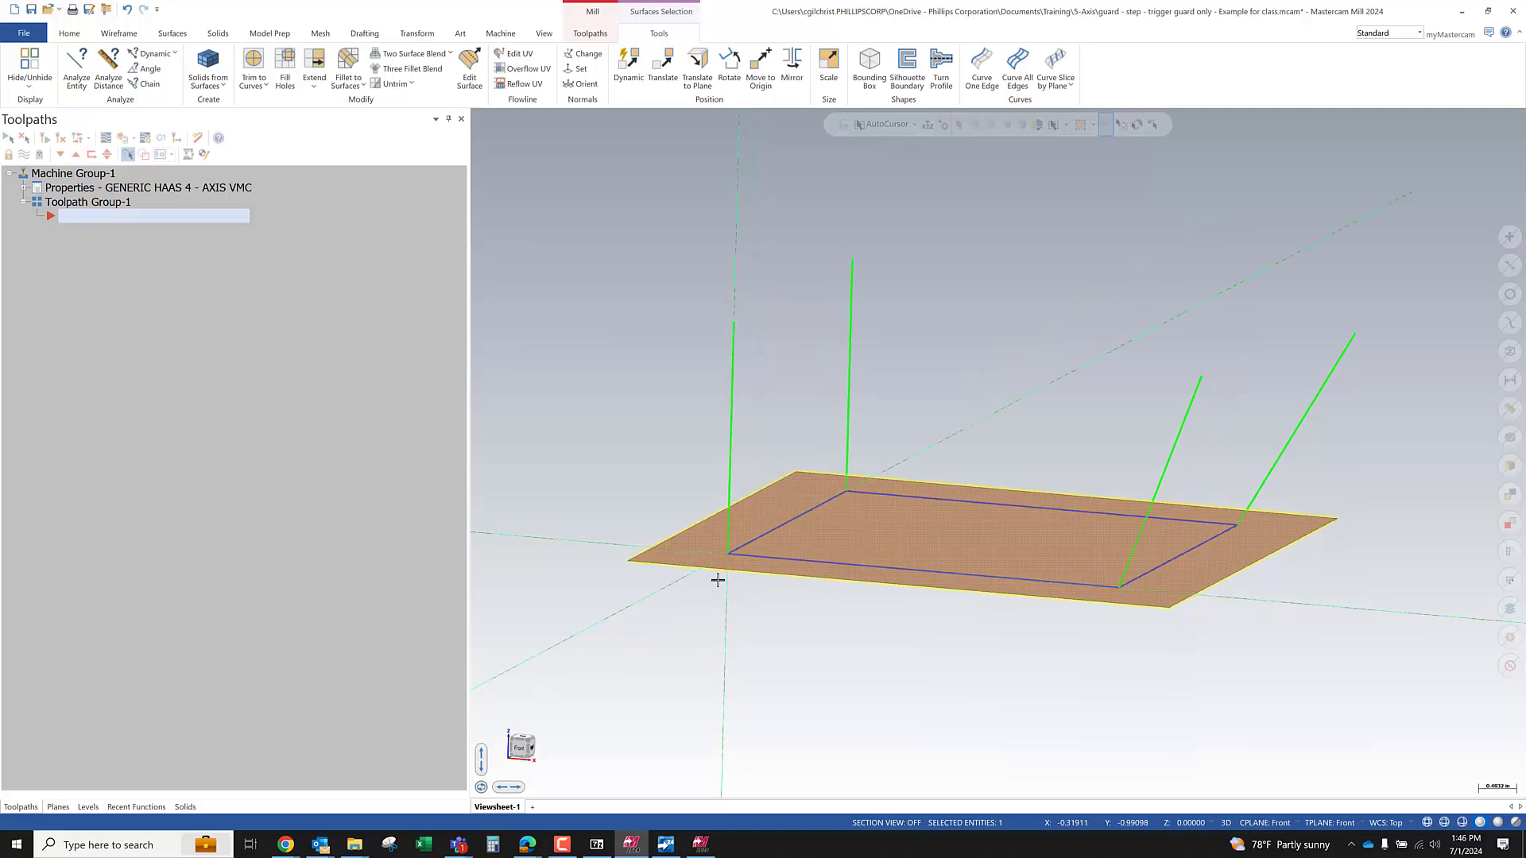
pyautogui.press('Escape')
pyautogui.click(730, 437)
pyautogui.click(846, 395)
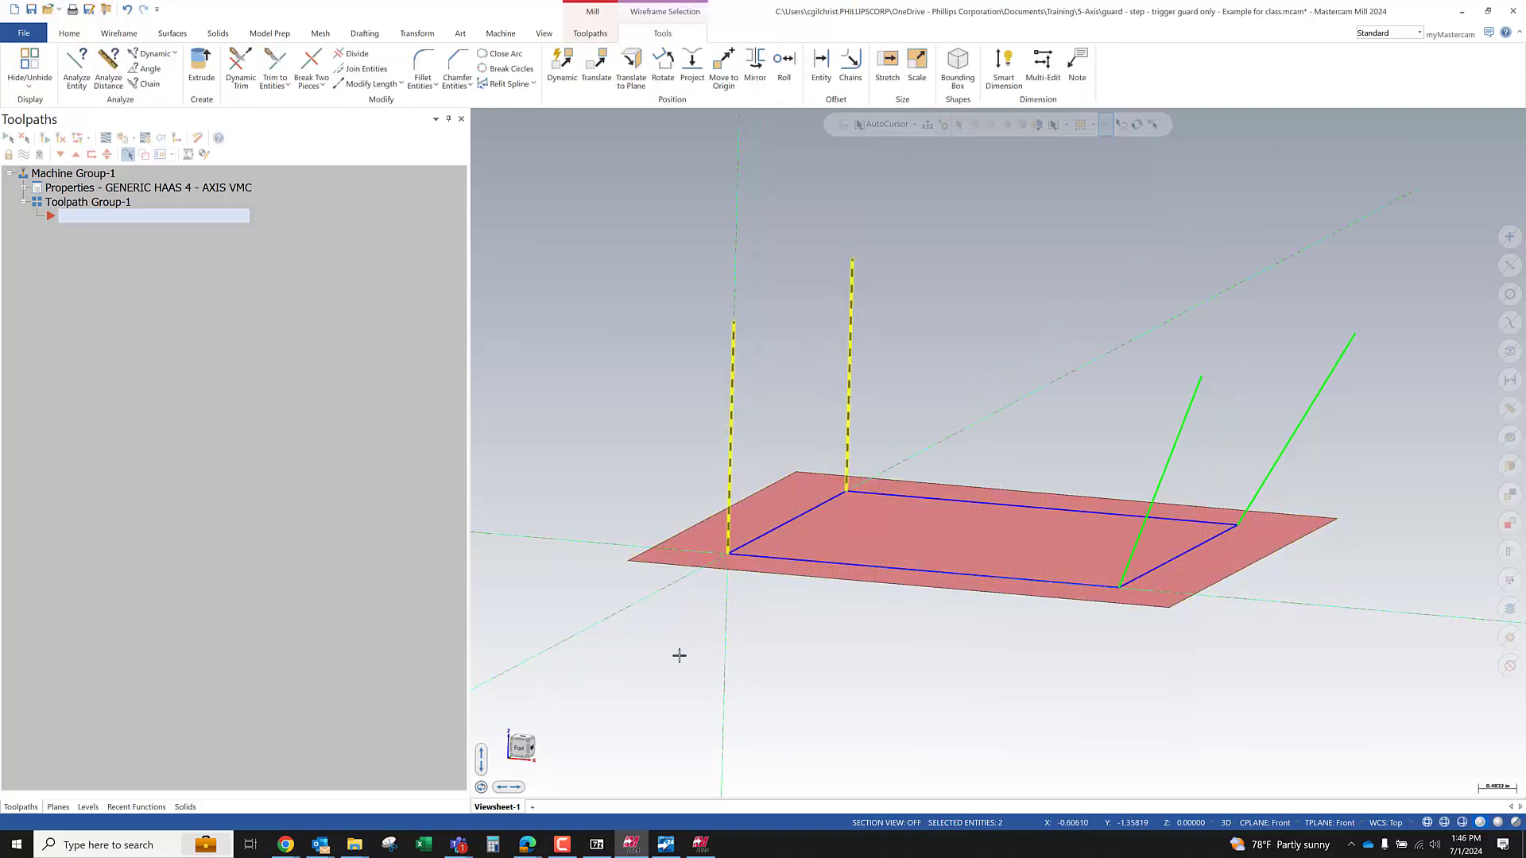
pyautogui.moveTo(746, 646); pyautogui.dragTo(823, 659, button='middle')
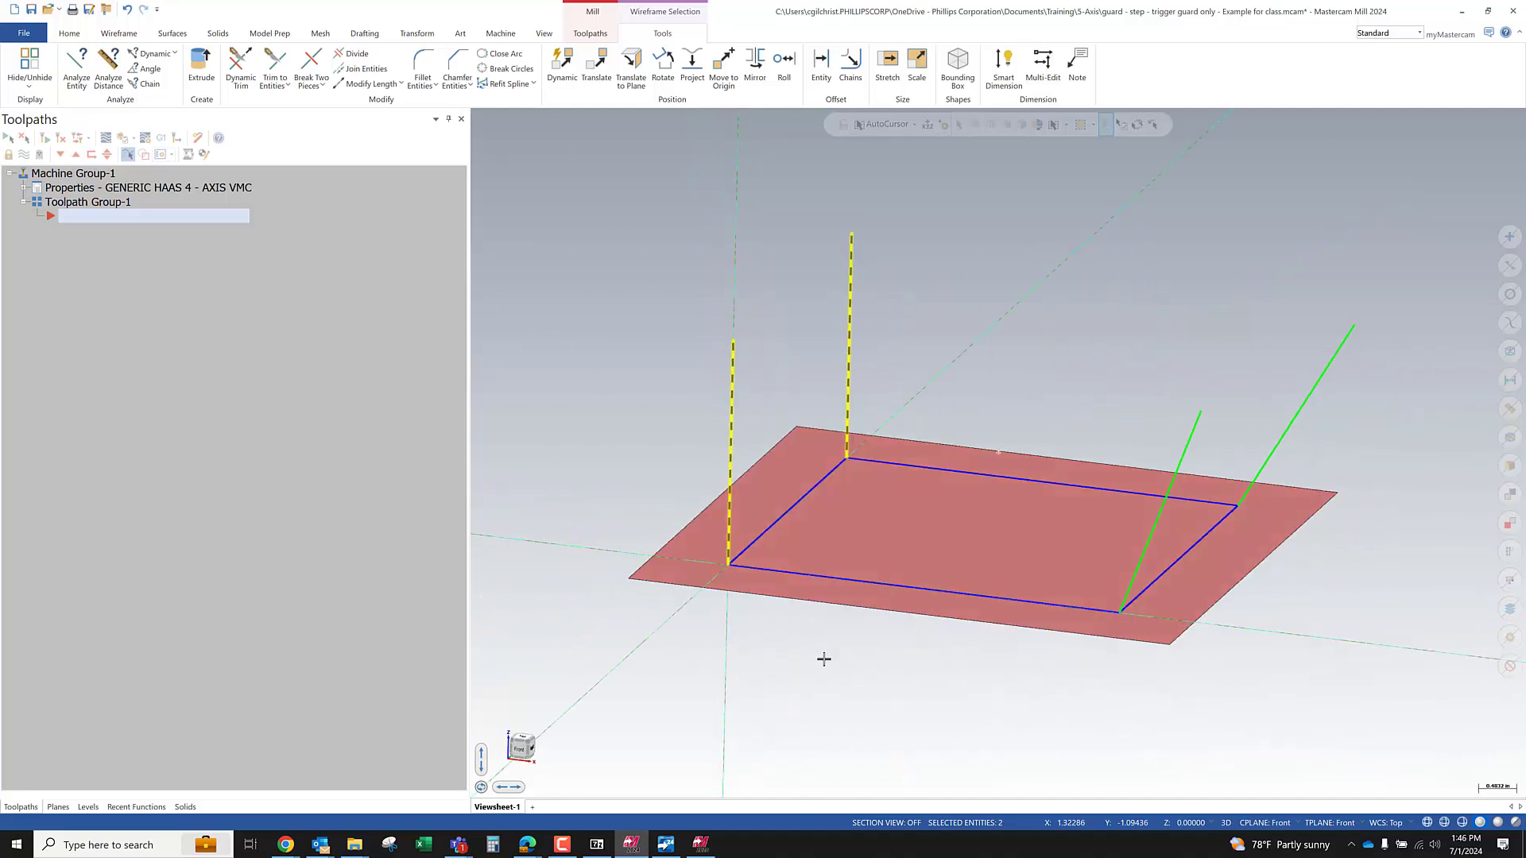
pyautogui.press('Escape')
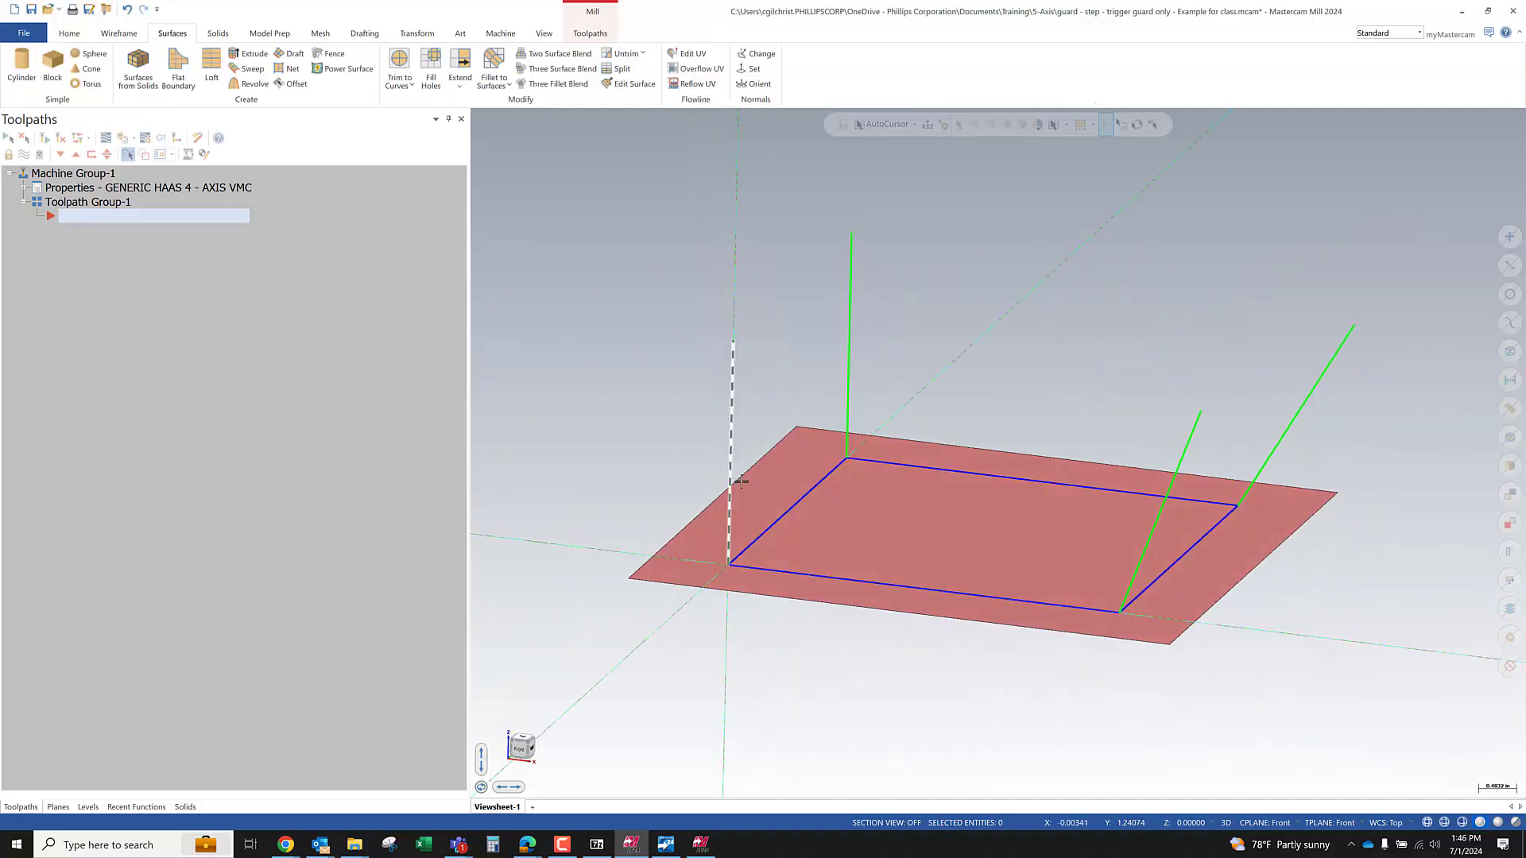
pyautogui.moveTo(920, 695); pyautogui.dragTo(887, 690, button='middle')
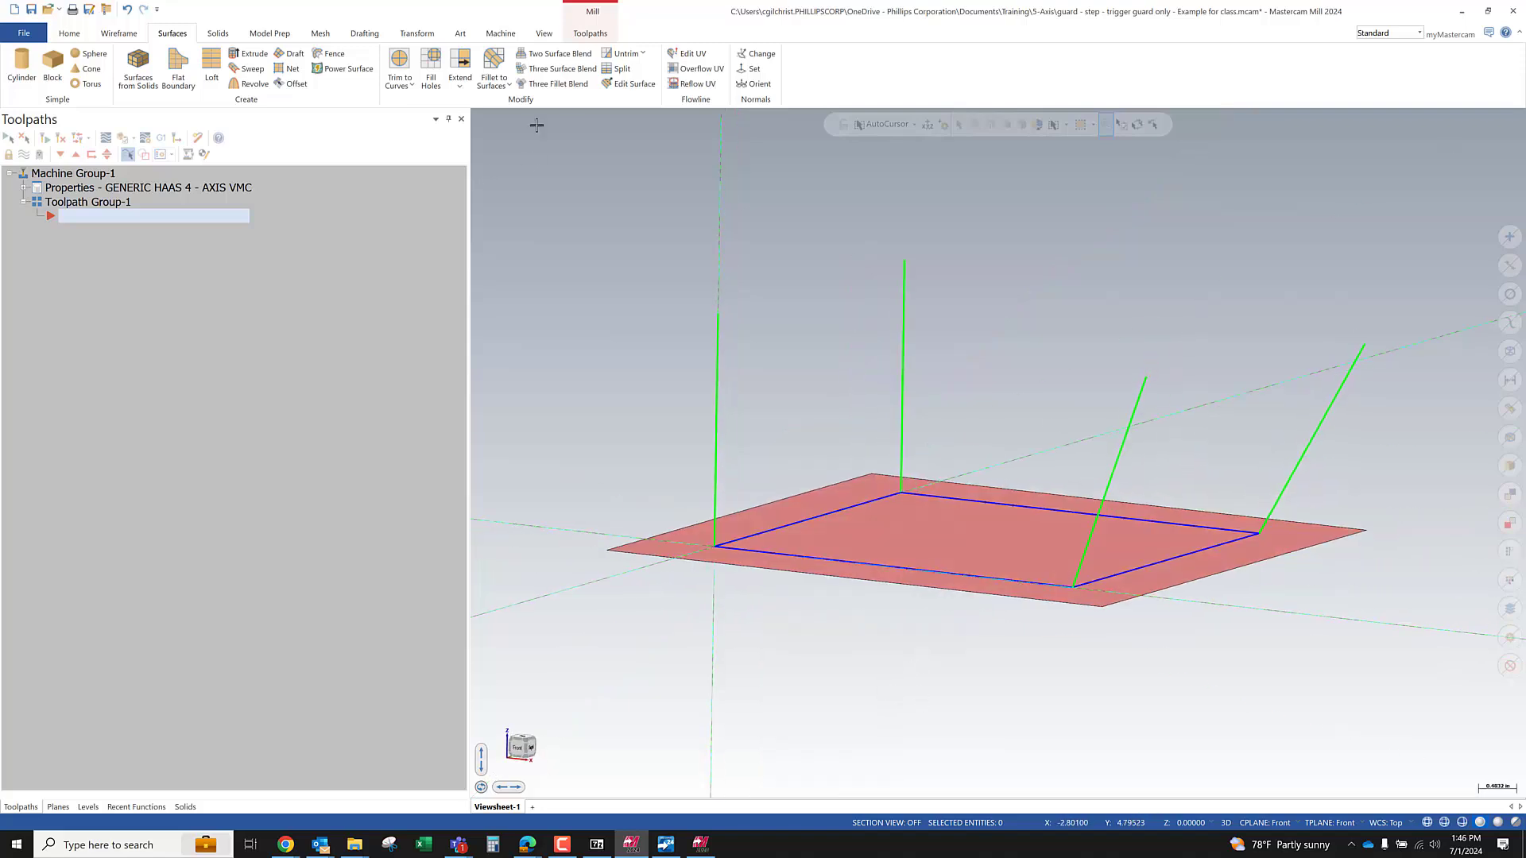
# Create a multiaxis Curve toolpath and load the 1/2 BALL ENDMILL, tool 311, from the Mill_Inch library filtered to ball endmills
pyautogui.click(588, 34)
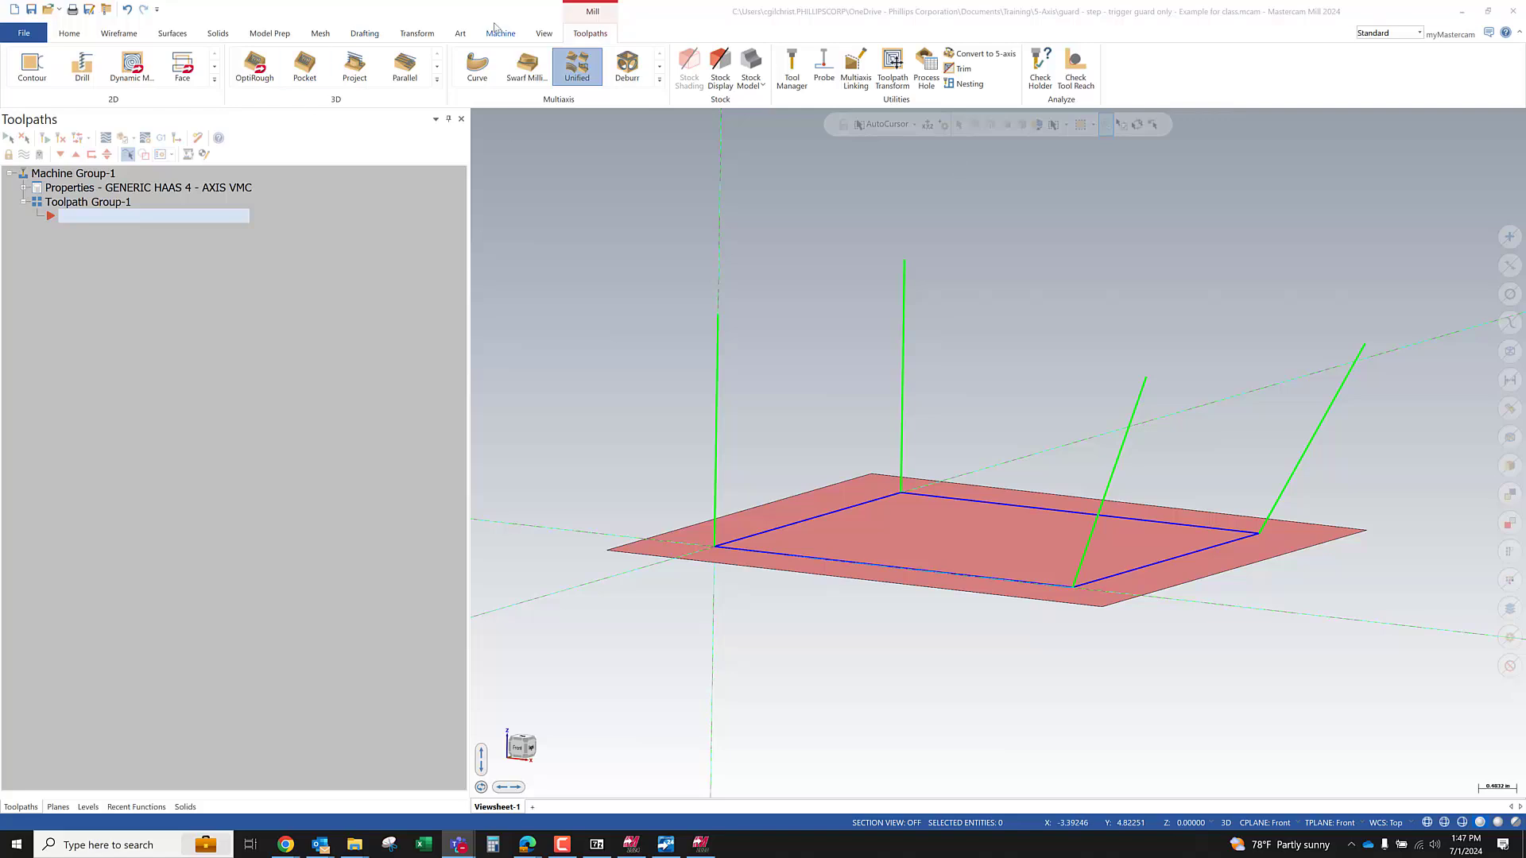
pyautogui.click(467, 57)
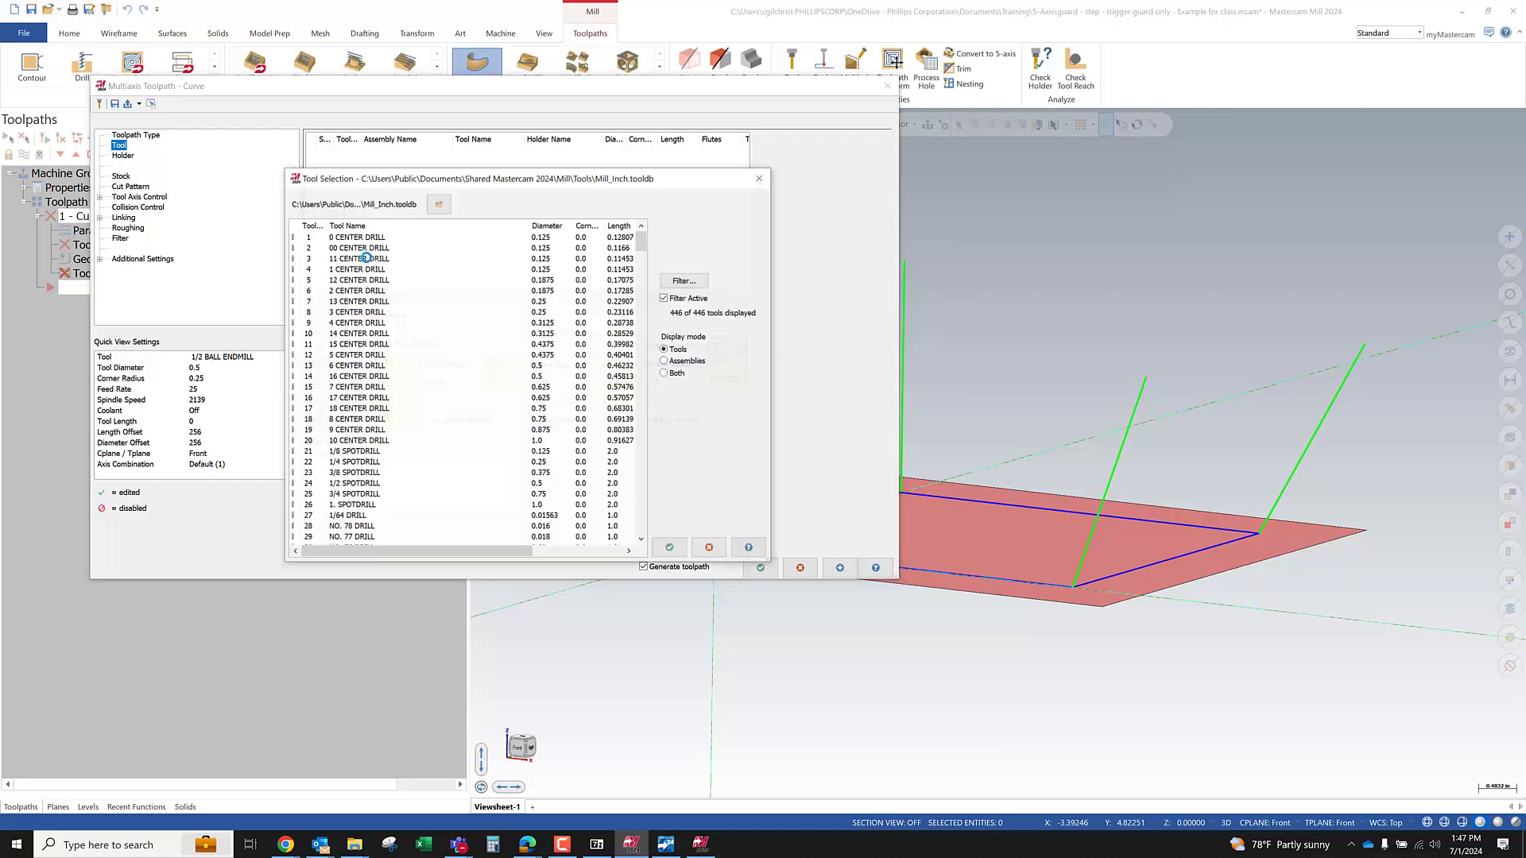
pyautogui.click(684, 280)
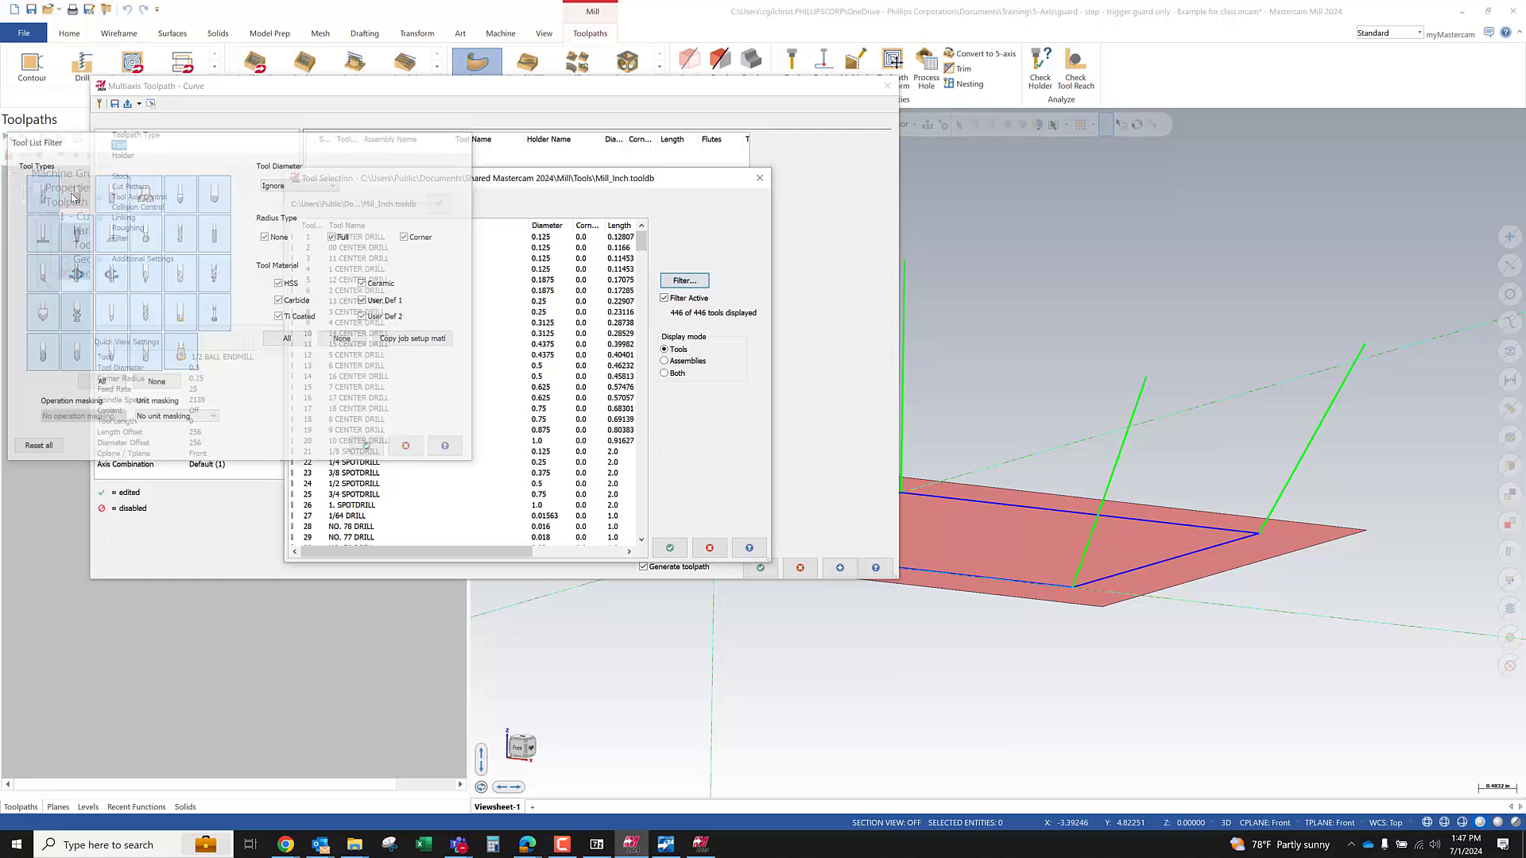
pyautogui.click(368, 448)
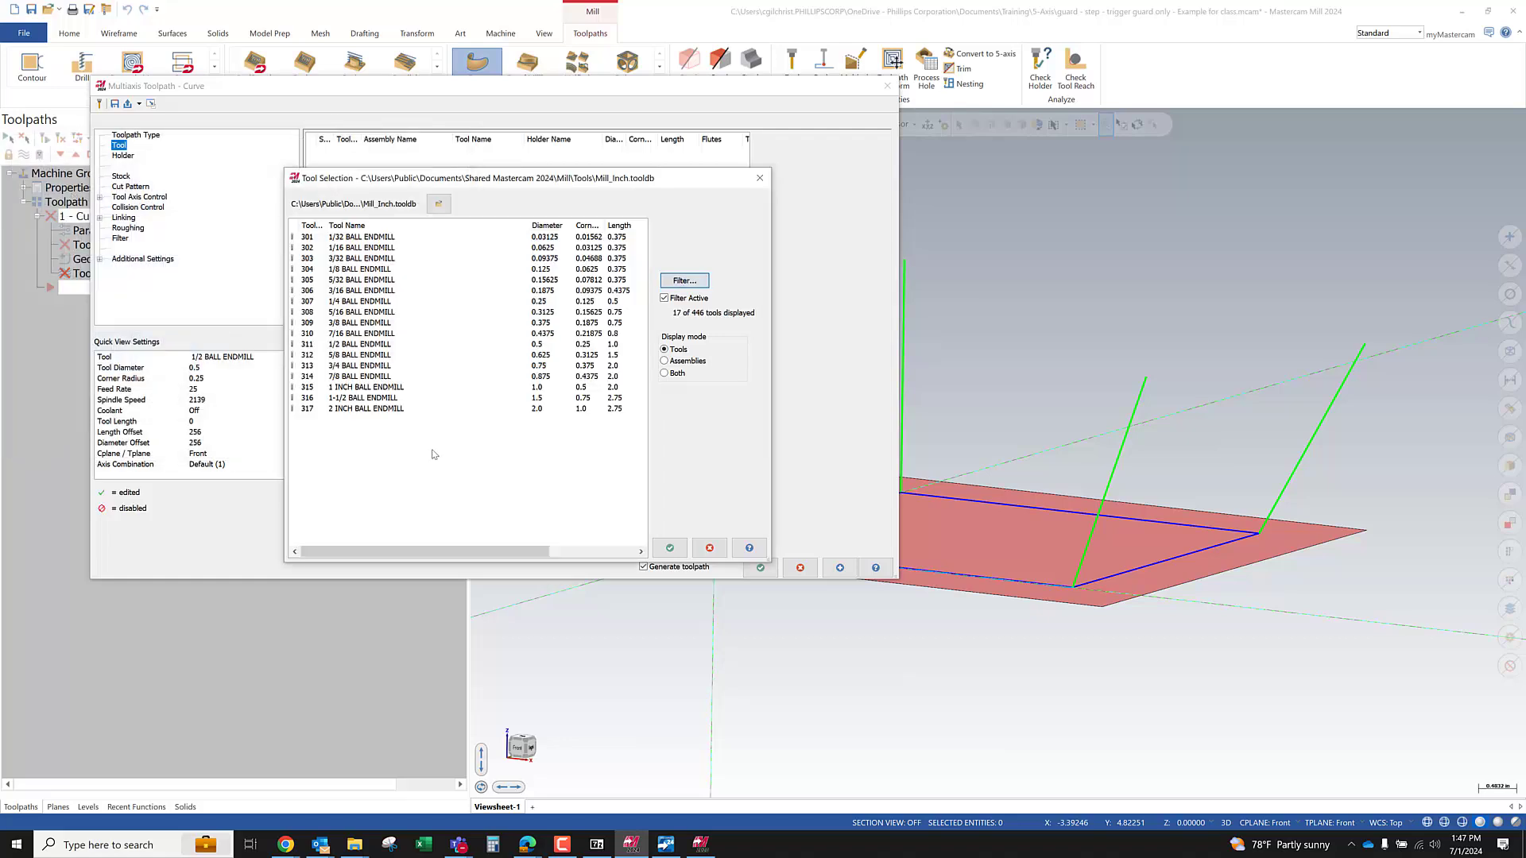
pyautogui.click(340, 344)
pyautogui.click(672, 547)
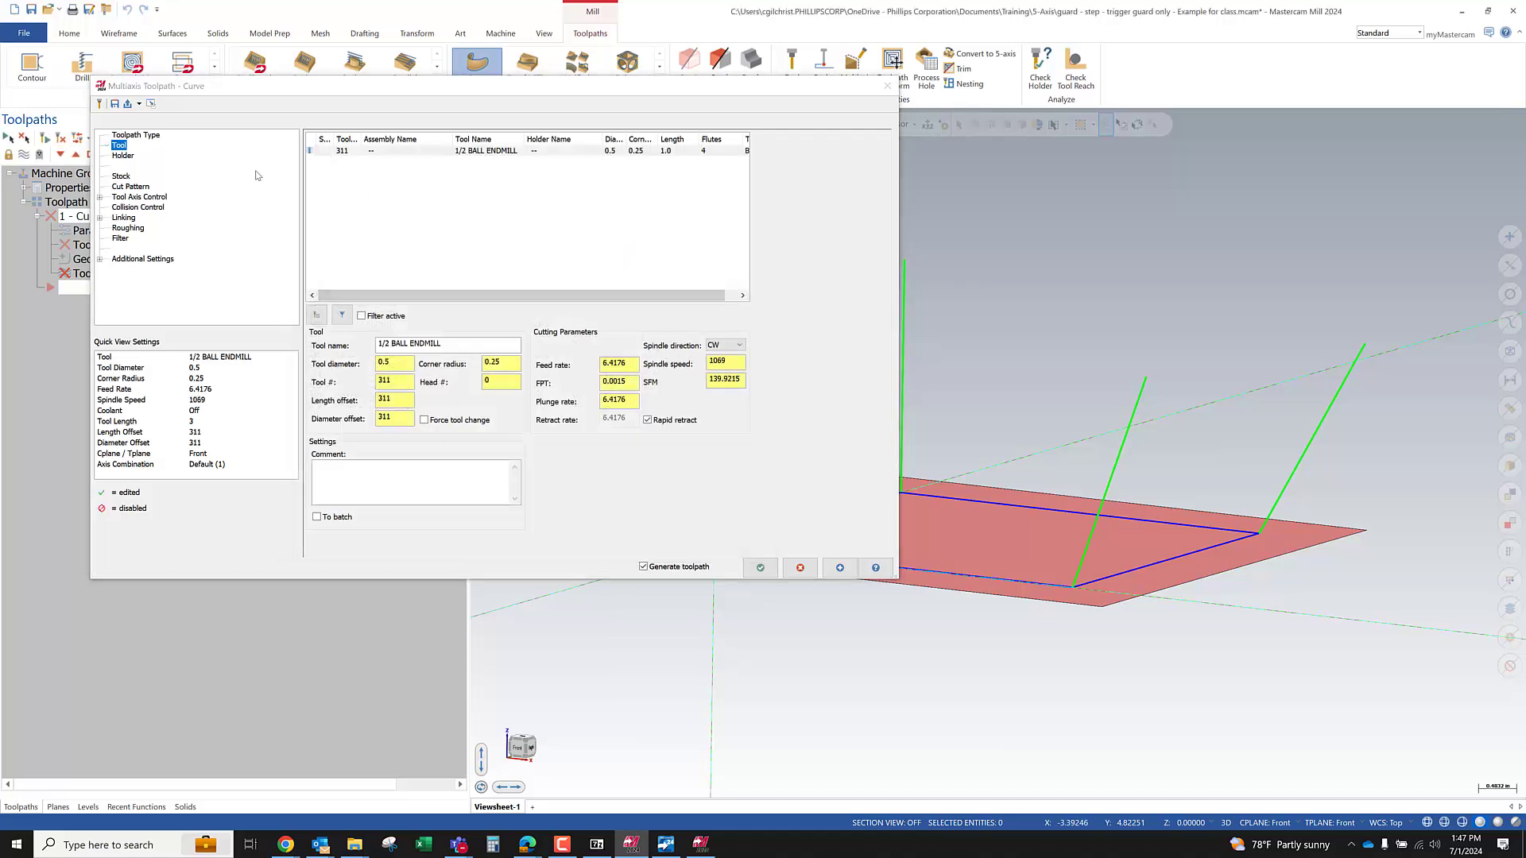
# Browse the library's tool holders and assign holder B3C4-0020 to the ball endmill
pyautogui.click(123, 156)
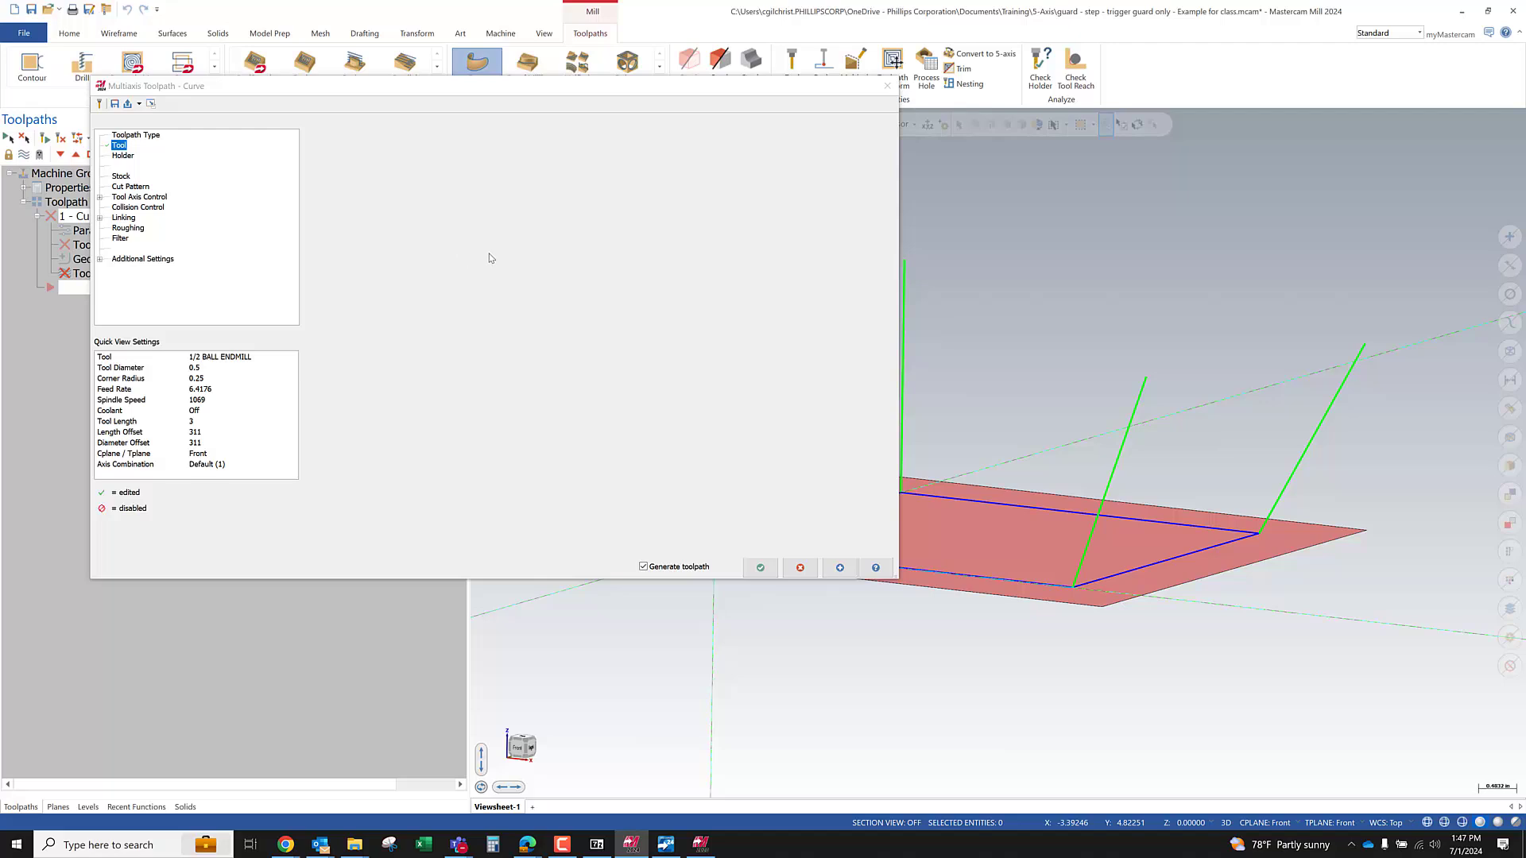
pyautogui.click(355, 259)
pyautogui.click(341, 282)
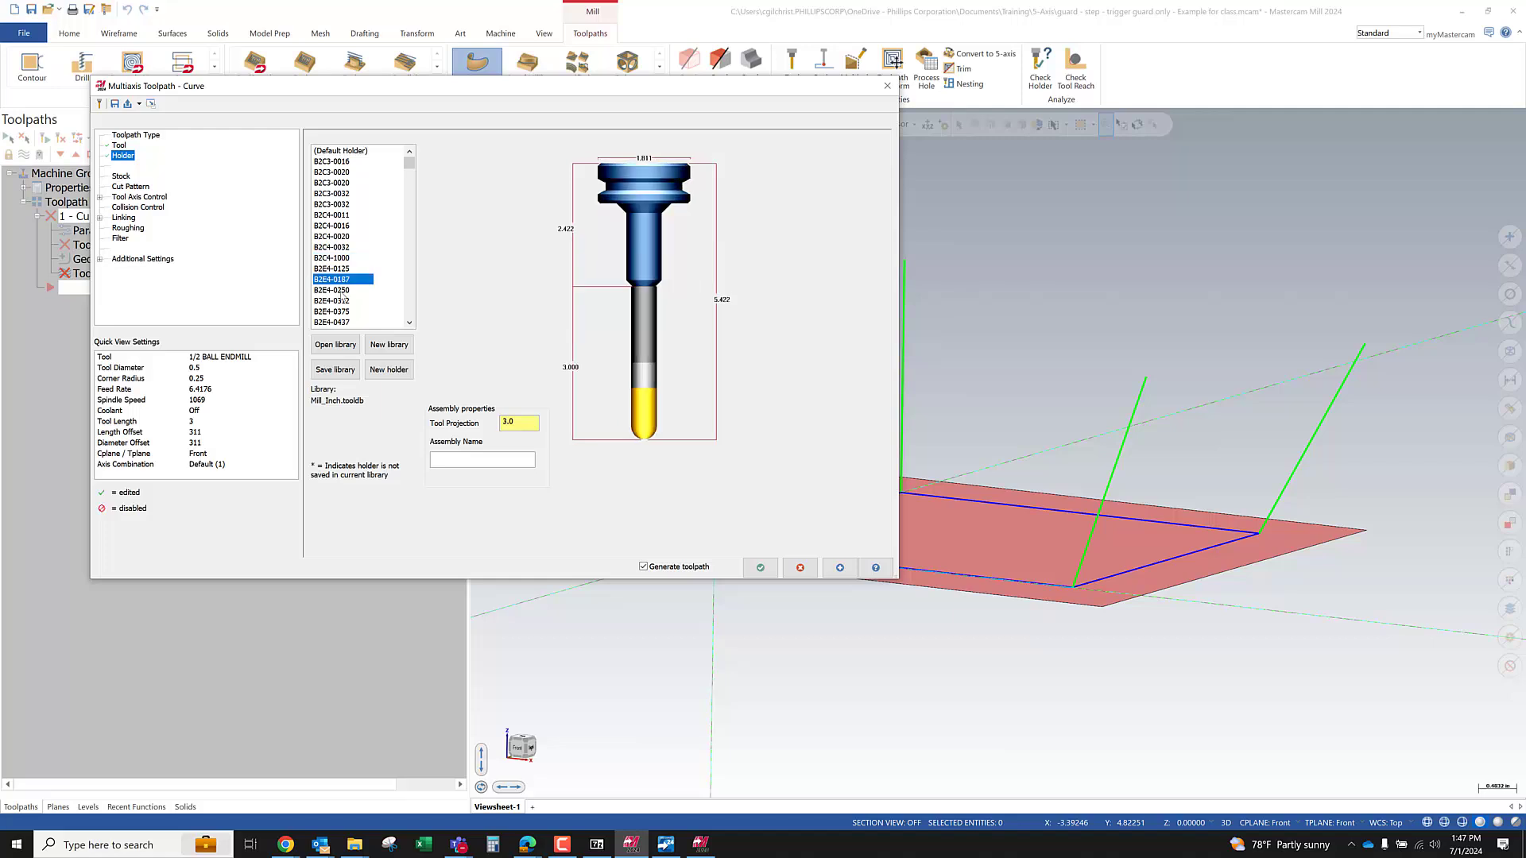
pyautogui.press('Down')
pyautogui.press('Down')
pyautogui.press('Down')
pyautogui.press('Down')
pyautogui.press('Down')
pyautogui.press('Down')
pyautogui.press('Down')
pyautogui.press('Down')
pyautogui.press('Down')
pyautogui.press('Down')
pyautogui.press('Down')
pyautogui.press('Down')
pyautogui.press('Down')
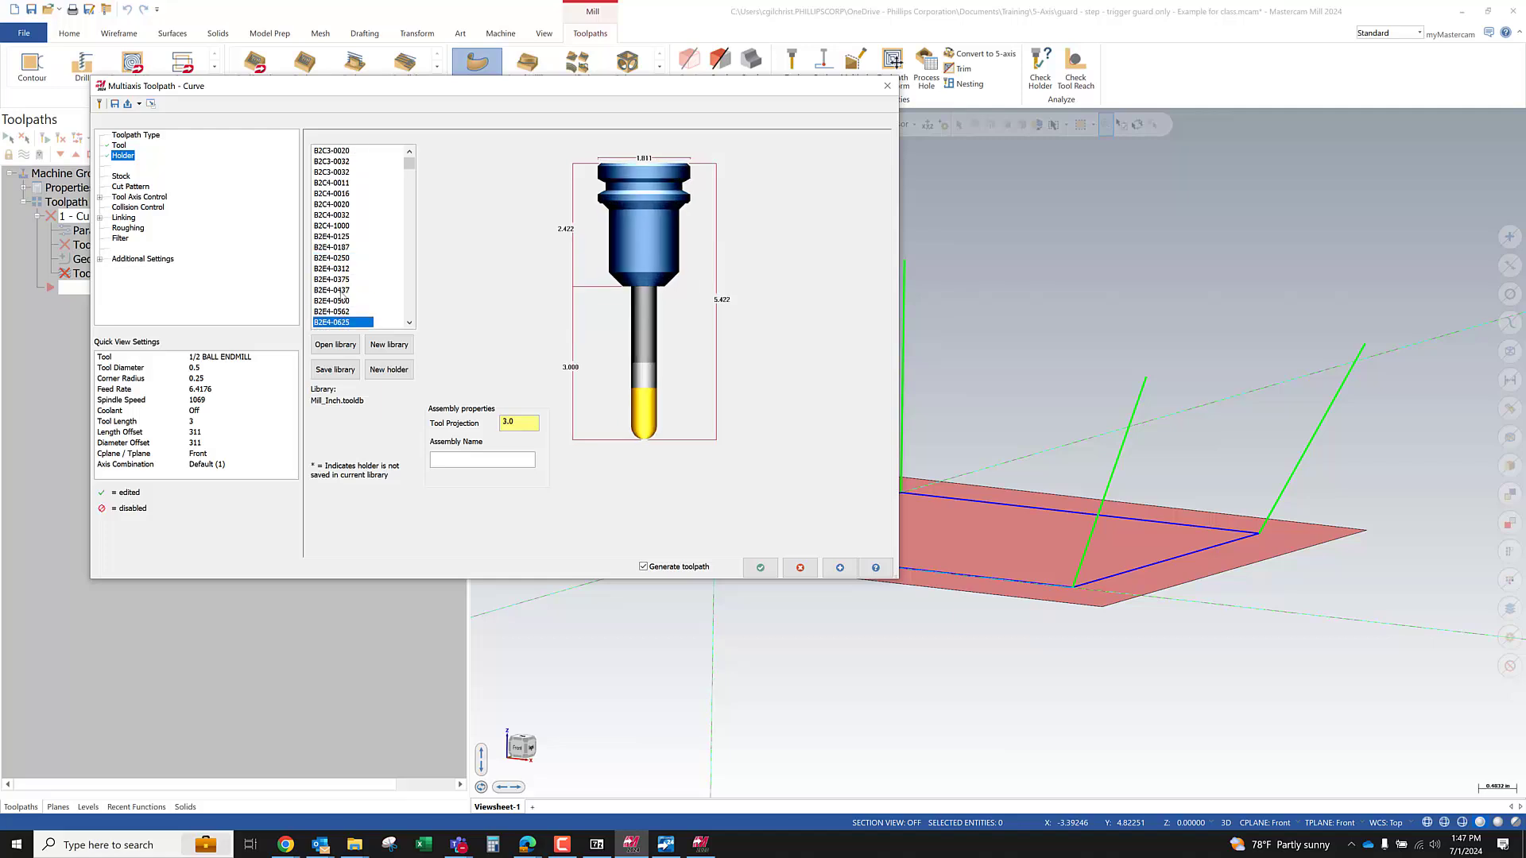
pyautogui.press('Down')
pyautogui.press('Down')
pyautogui.press('Down')
pyautogui.press('Down')
pyautogui.press('Down')
pyautogui.press('Down')
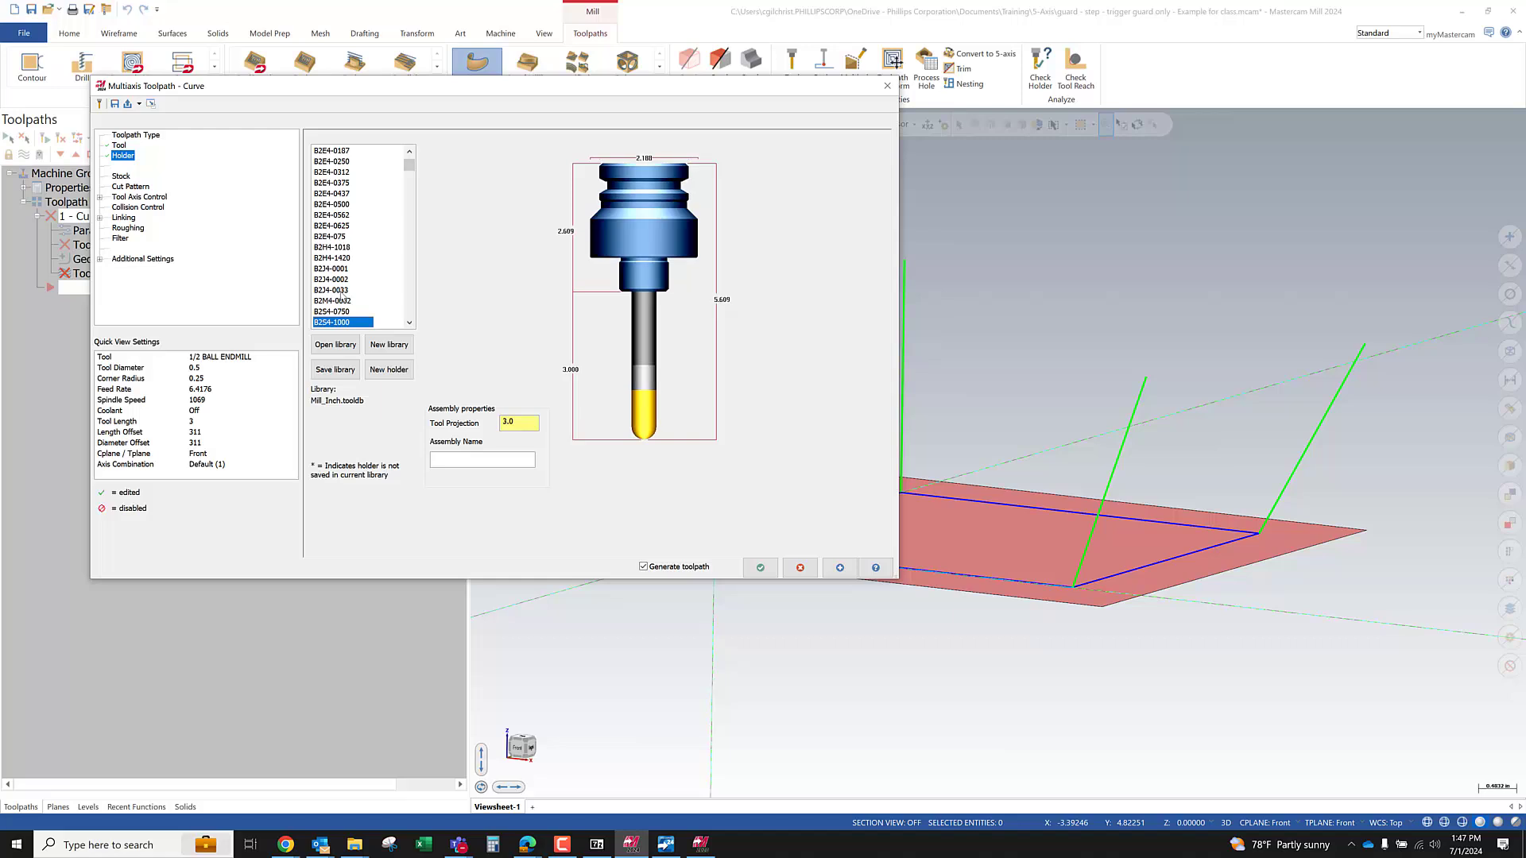
pyautogui.press('Down')
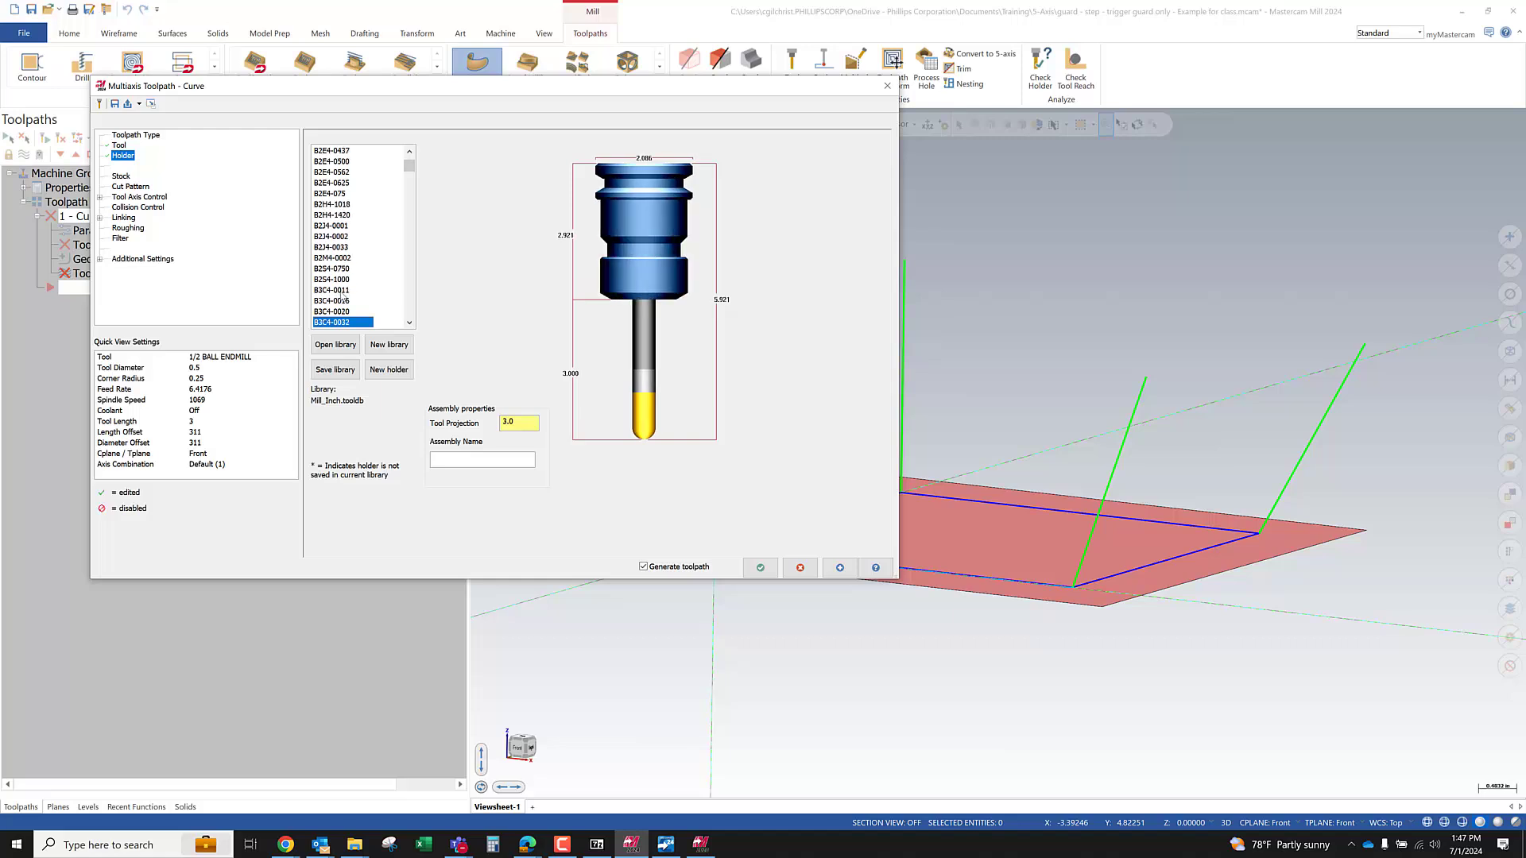
pyautogui.press('Up')
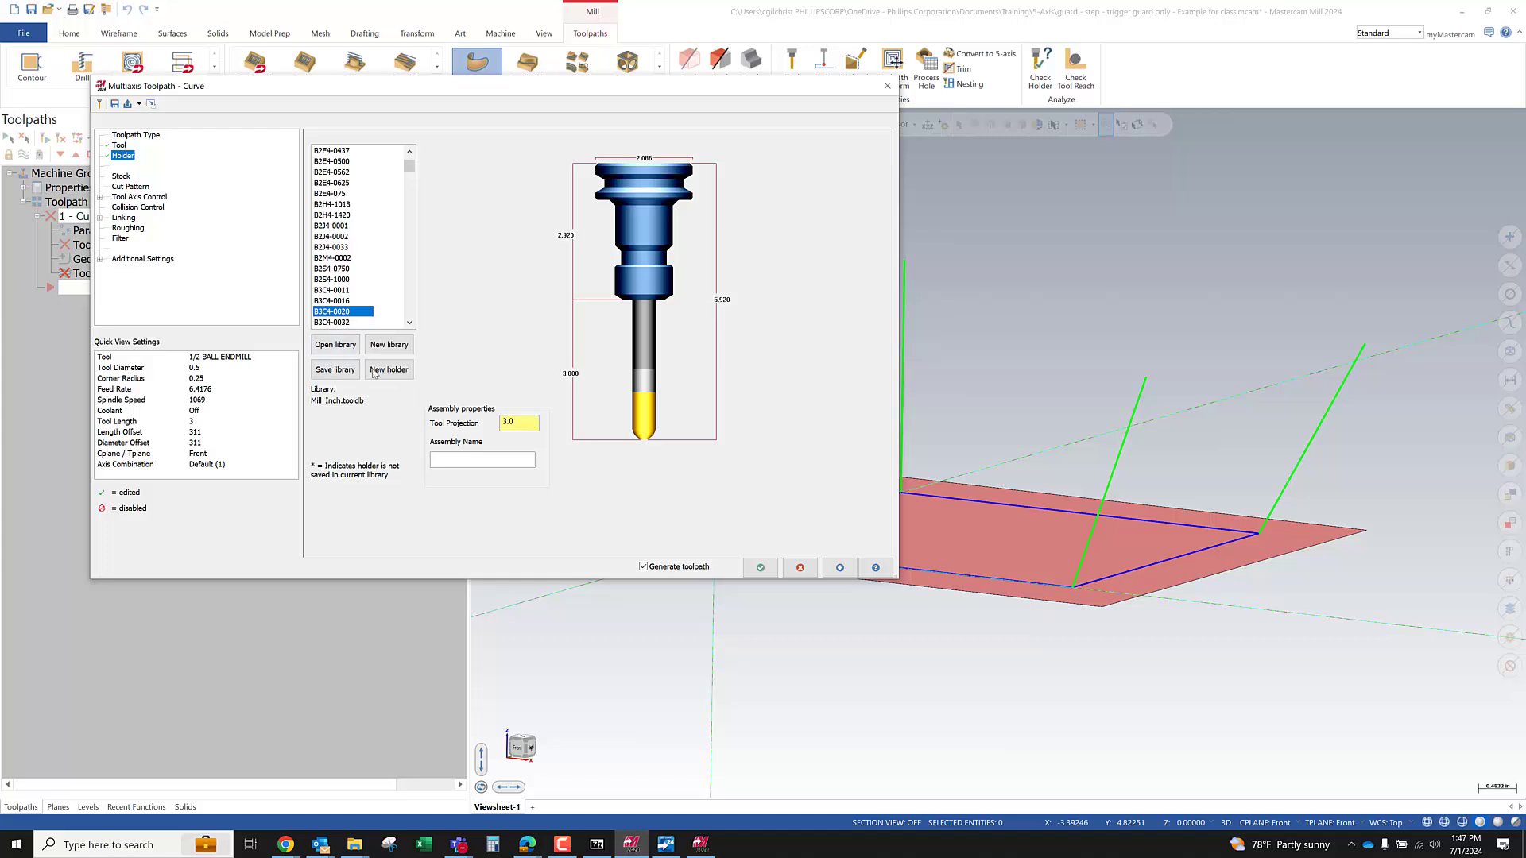
# Set the tool projection from the holder to 1.75
pyautogui.click(509, 423)
pyautogui.write('1')
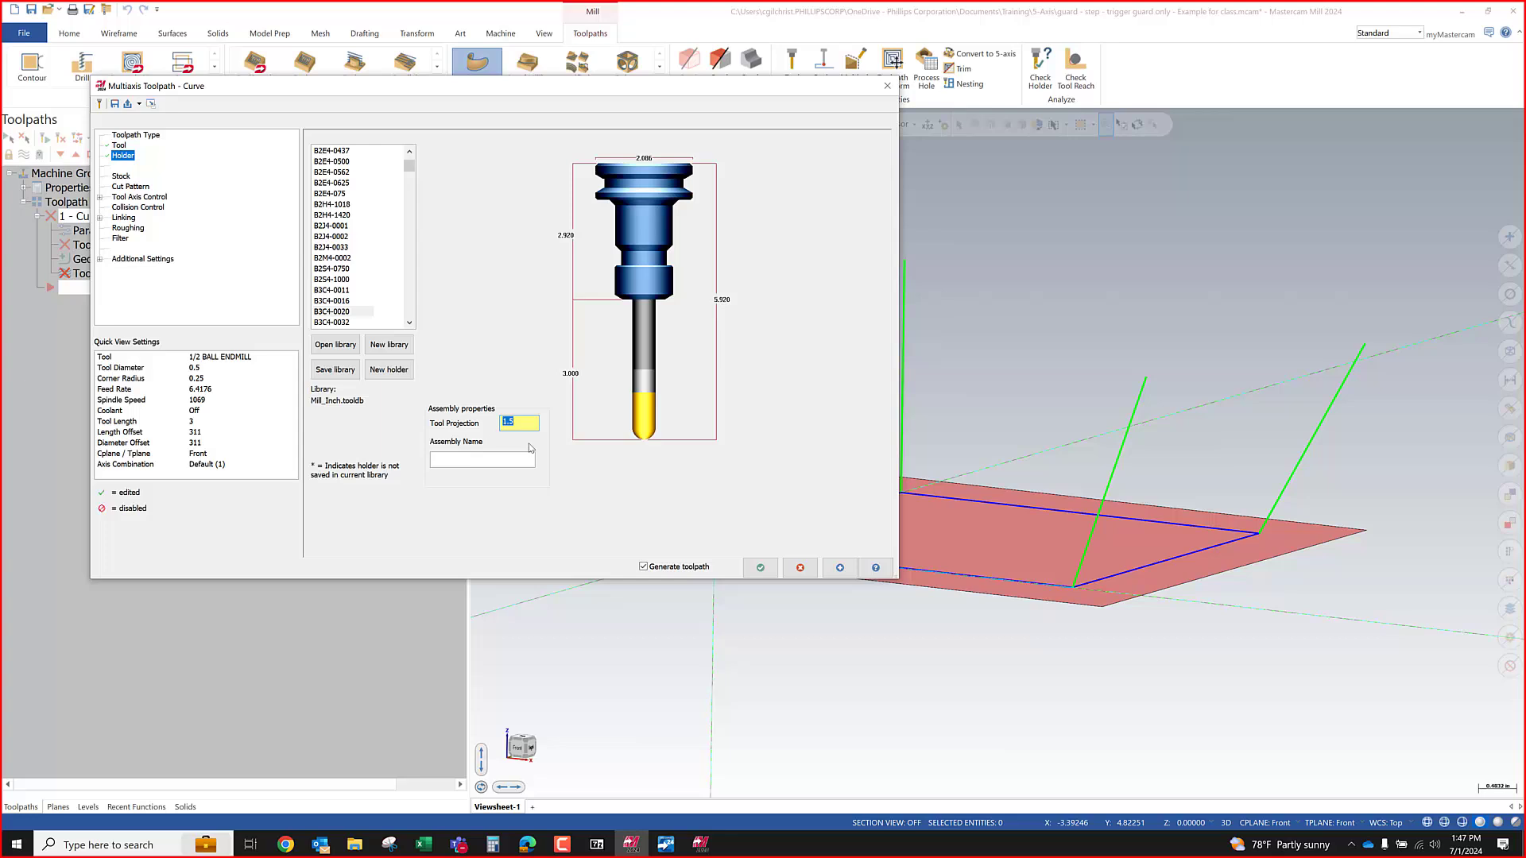
pyautogui.write('.75')
pyautogui.press('Return')
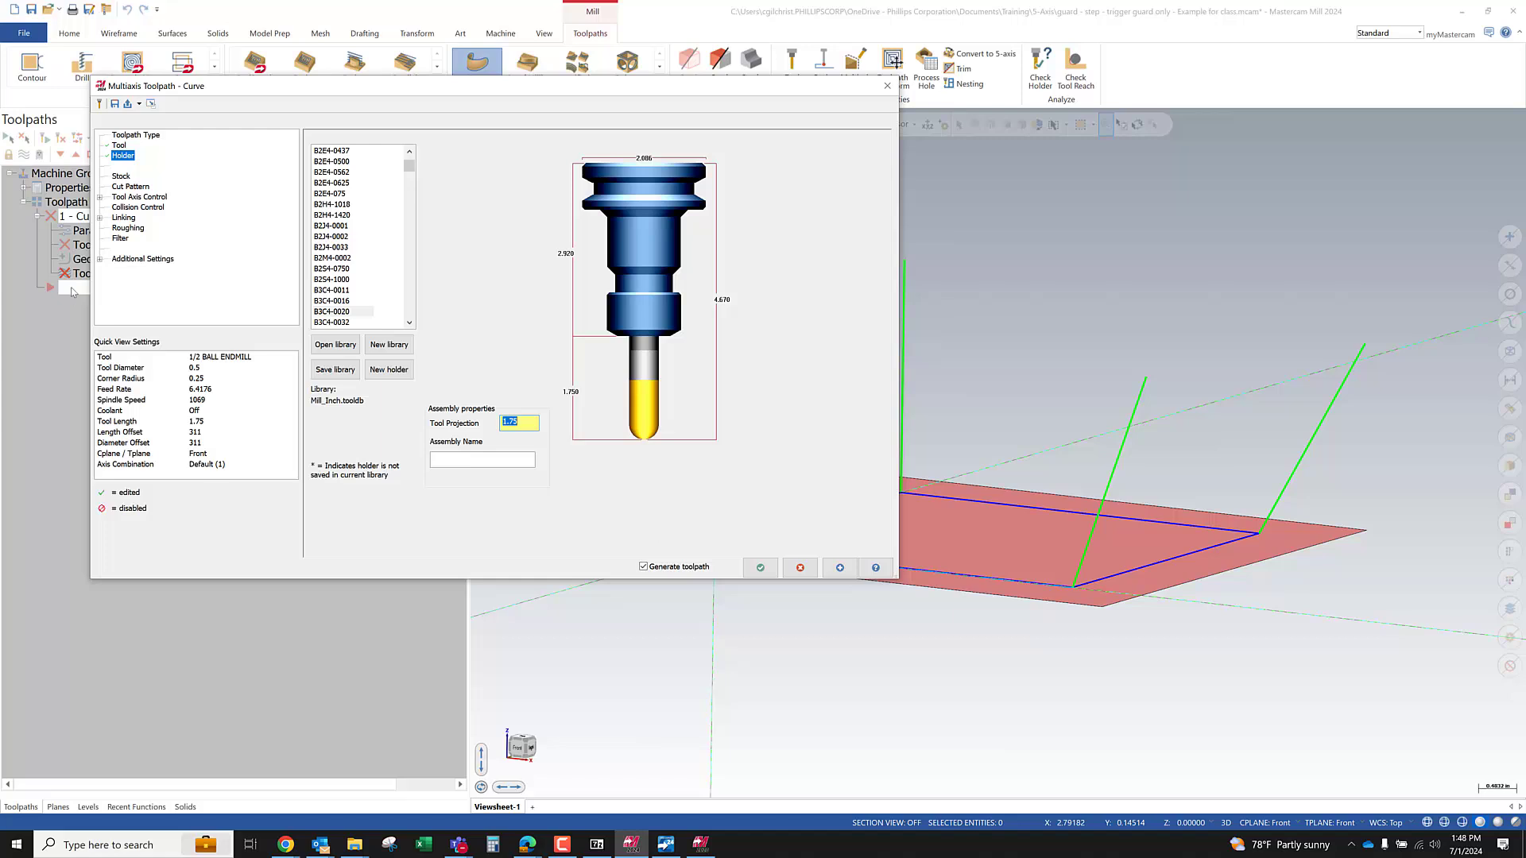
# View the stock and cut pattern settings and examine the available curve types
pyautogui.click(121, 176)
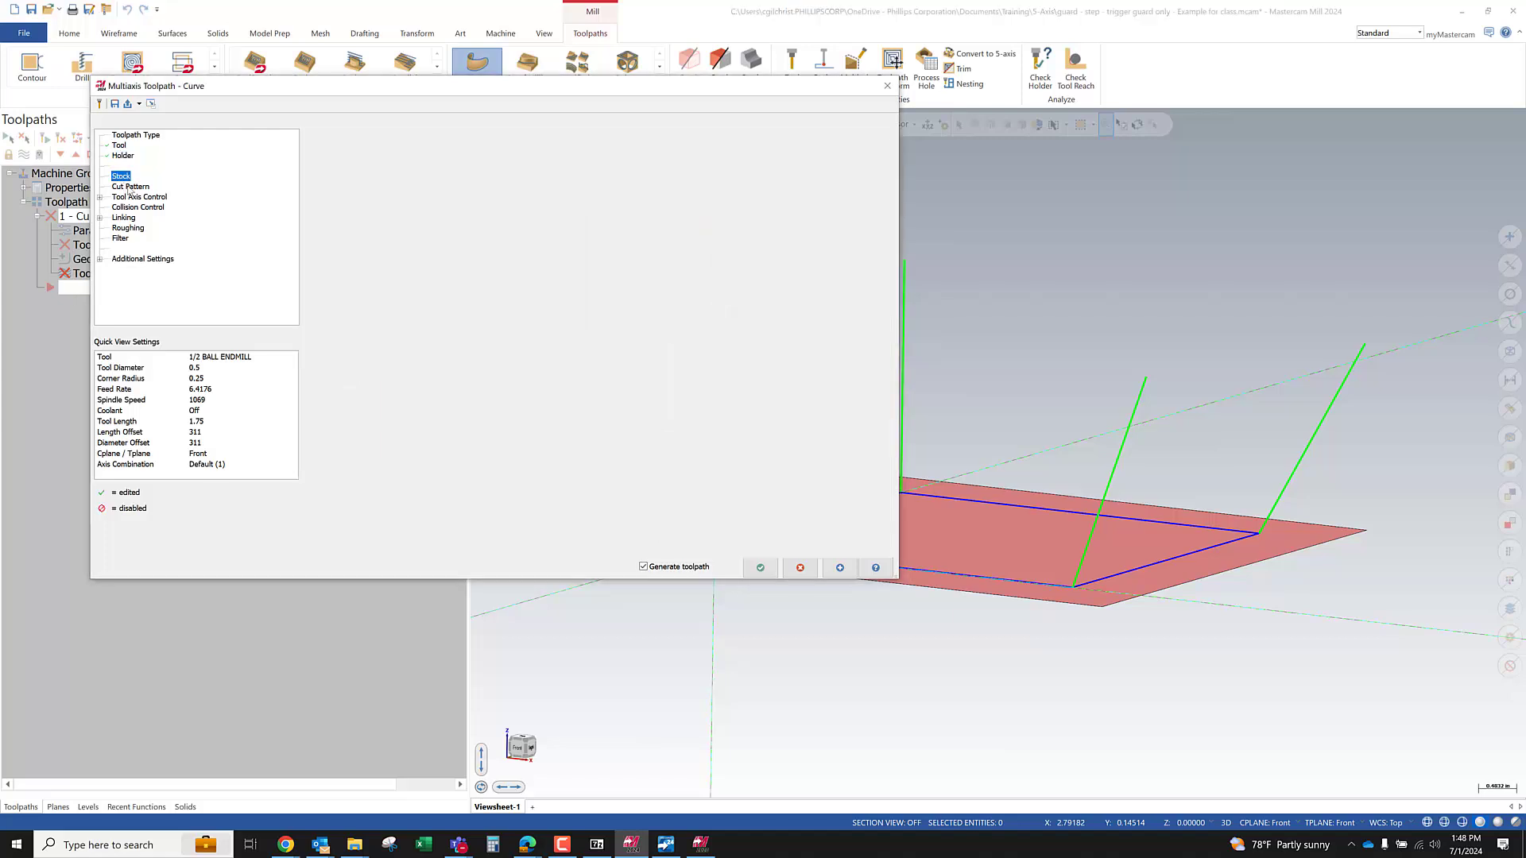
pyautogui.click(135, 187)
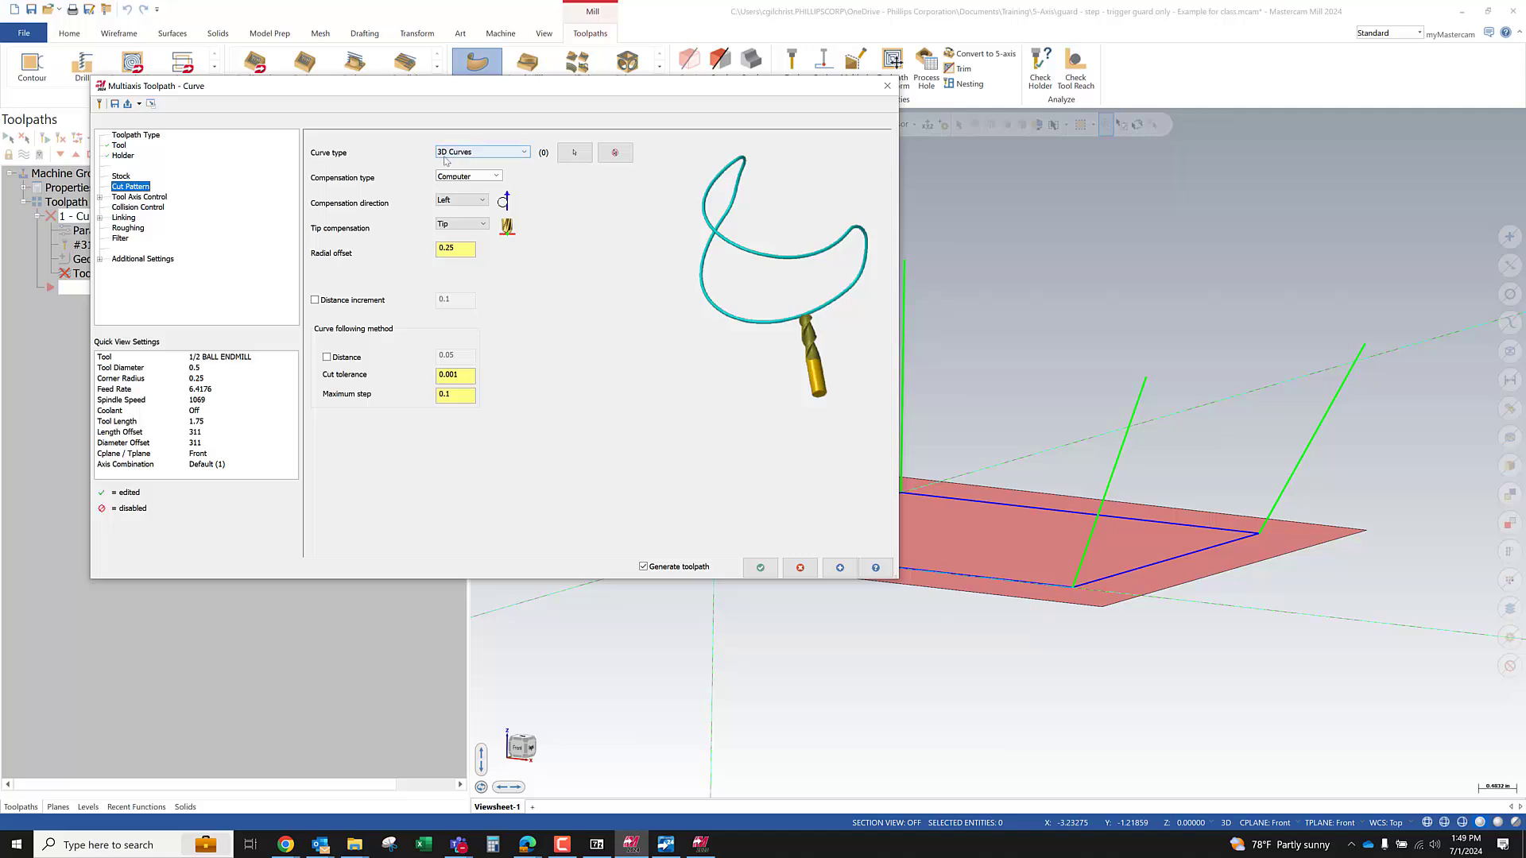
pyautogui.click(525, 153)
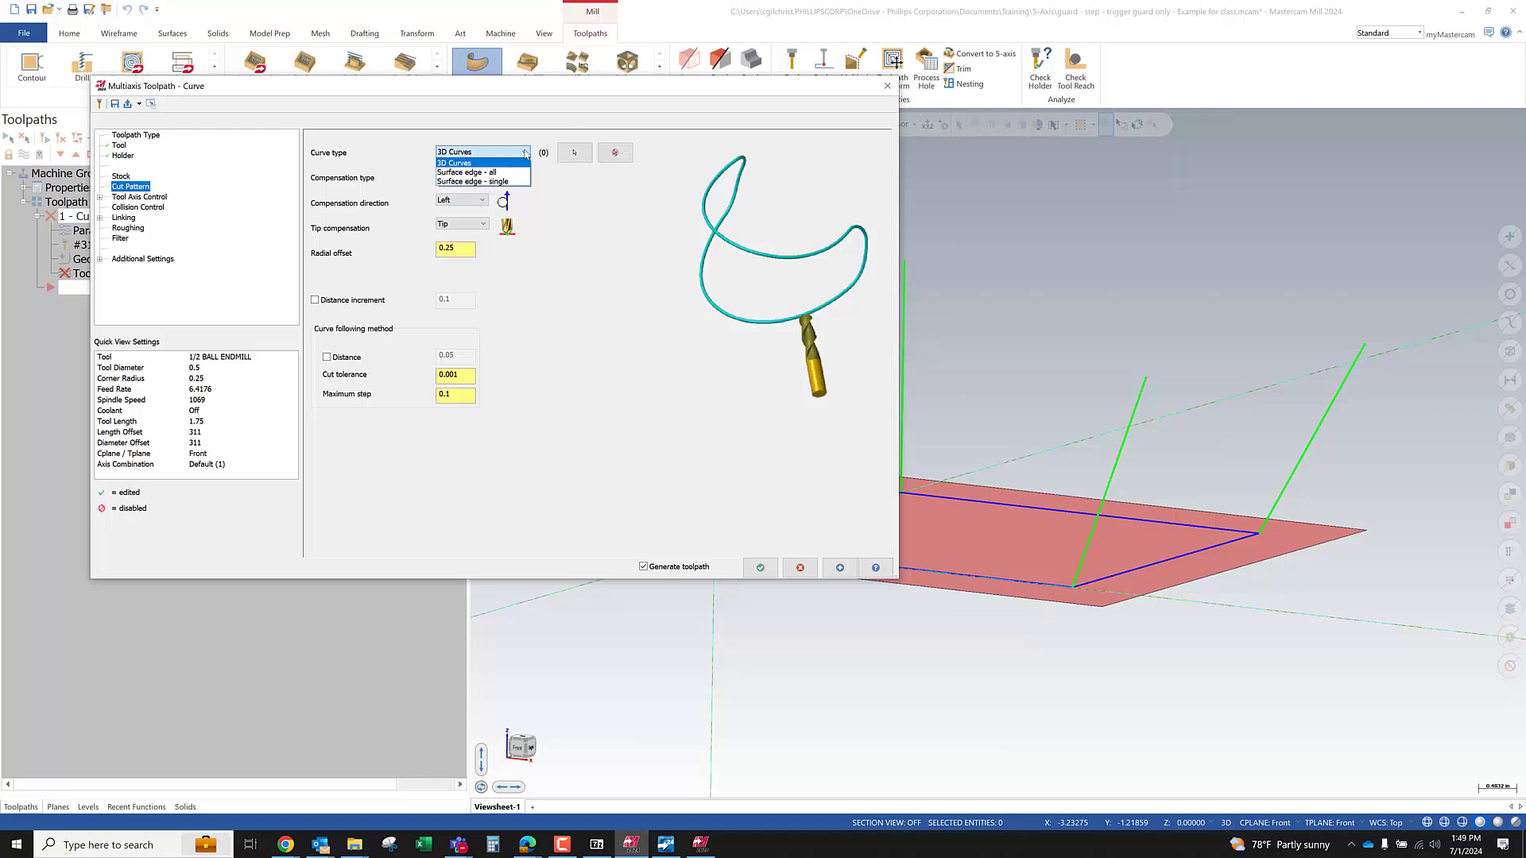
pyautogui.click(524, 152)
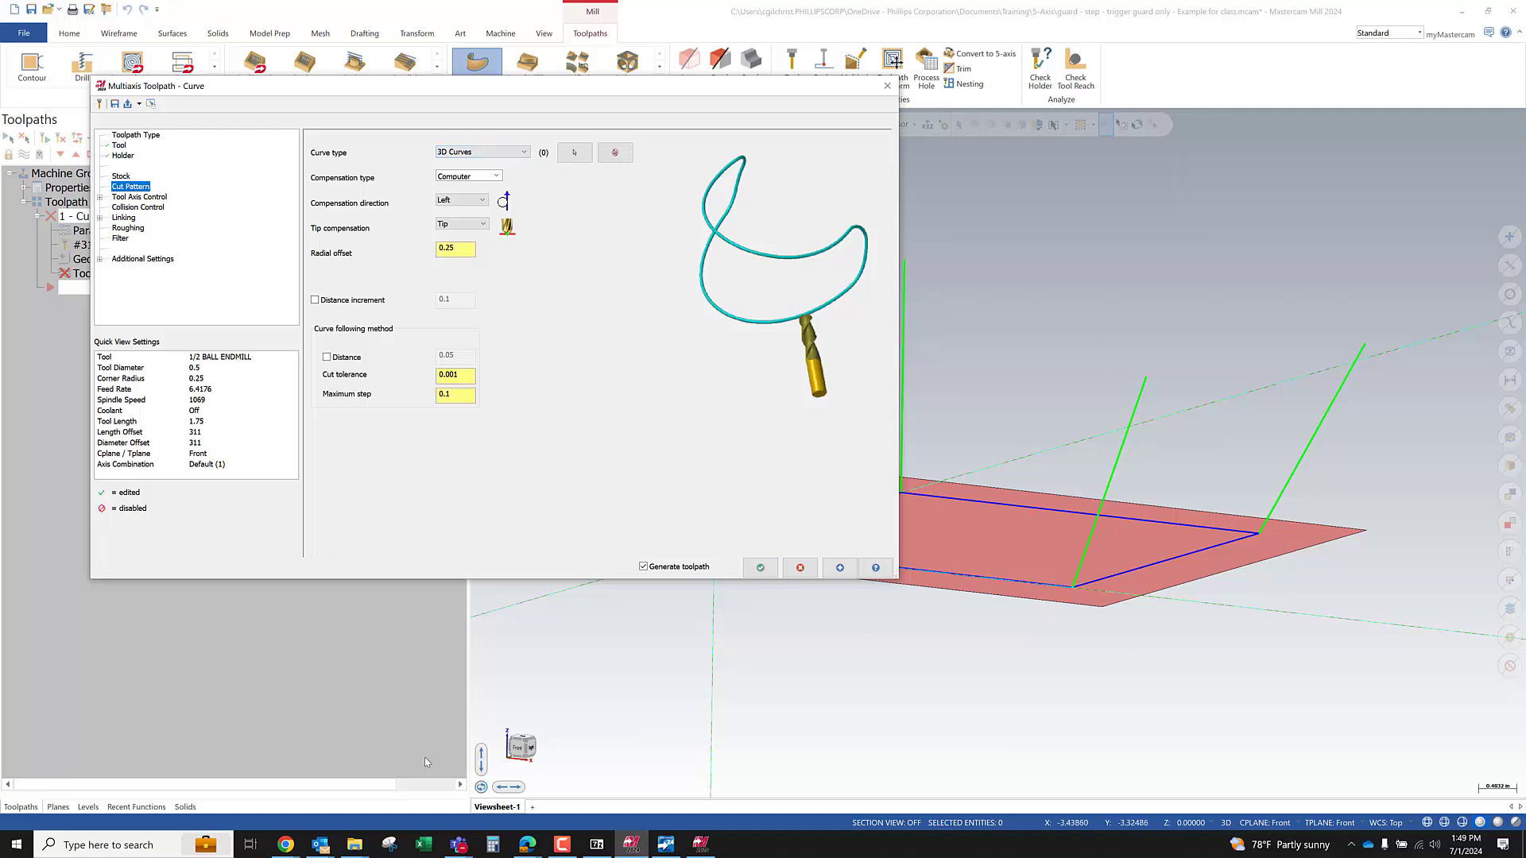
# Try Right as the cut pattern's compensation direction
pyautogui.click(483, 200)
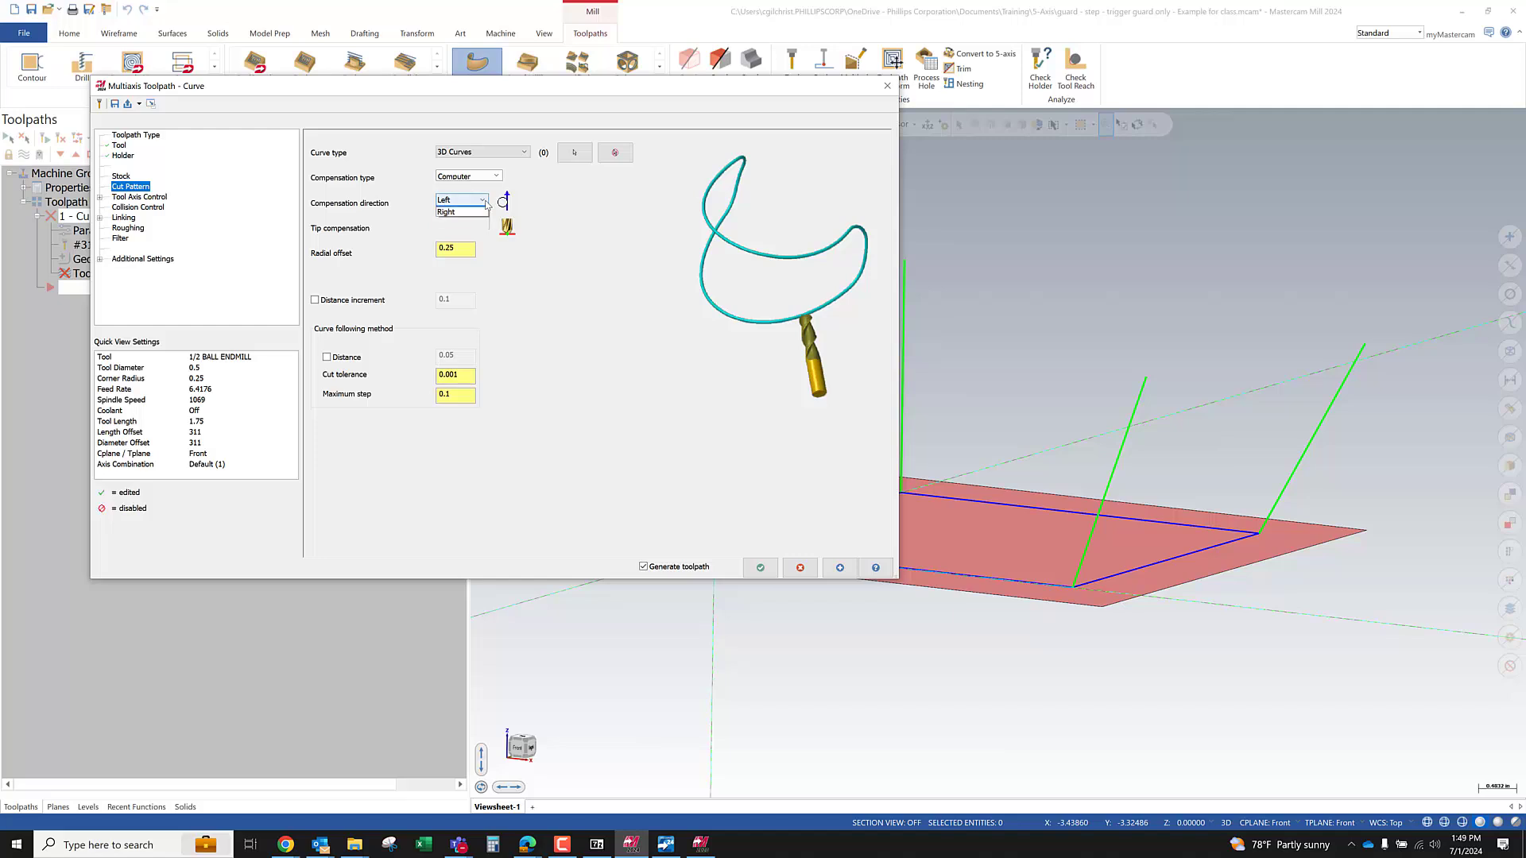
pyautogui.click(477, 212)
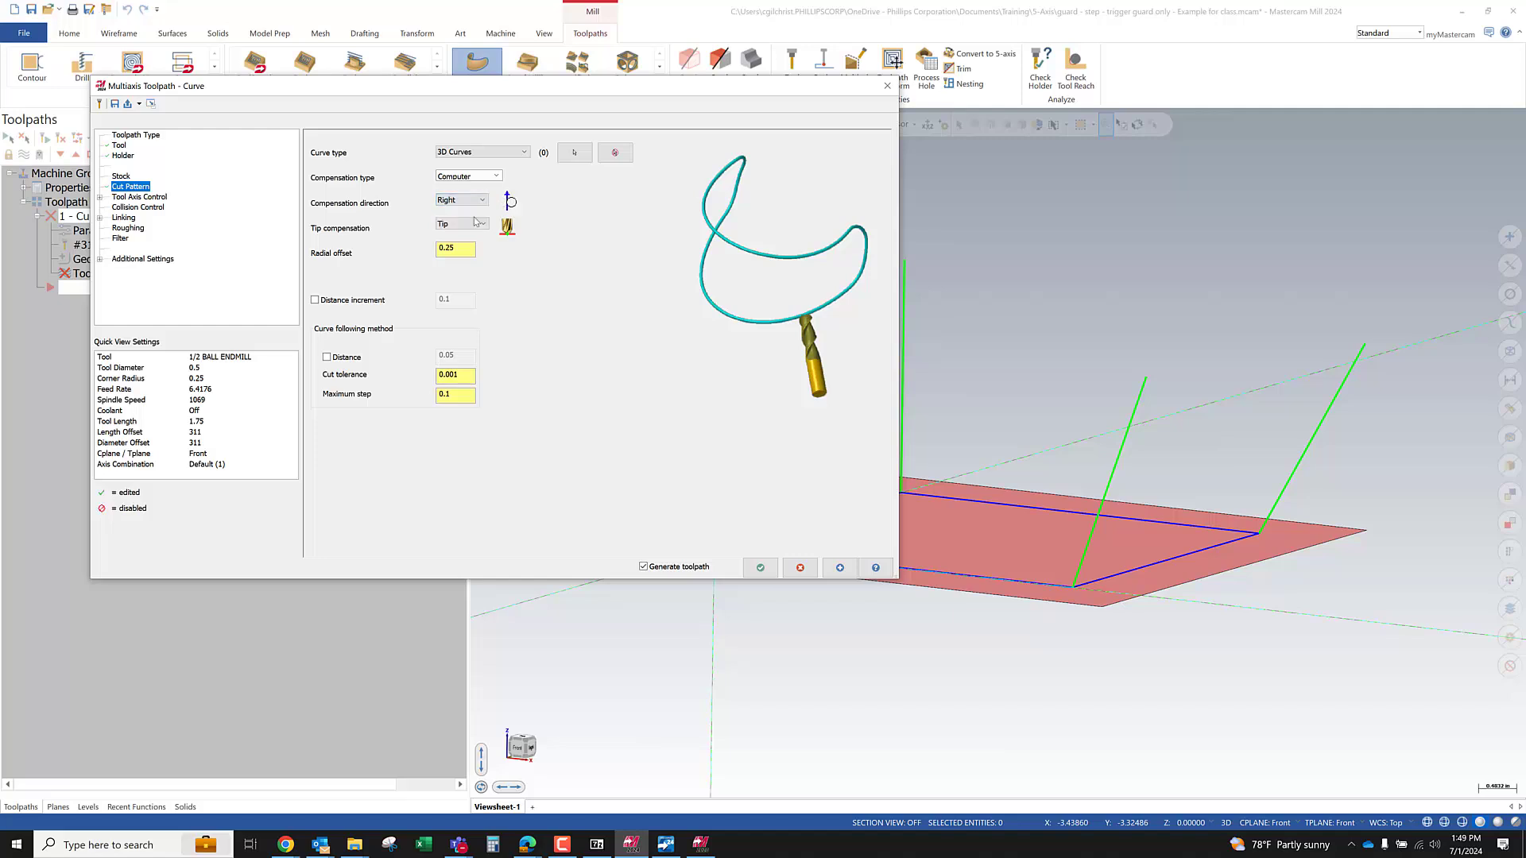
pyautogui.click(484, 202)
pyautogui.click(469, 226)
# Try the compensation types Off and Wear, and return the type to Computer
pyautogui.click(496, 176)
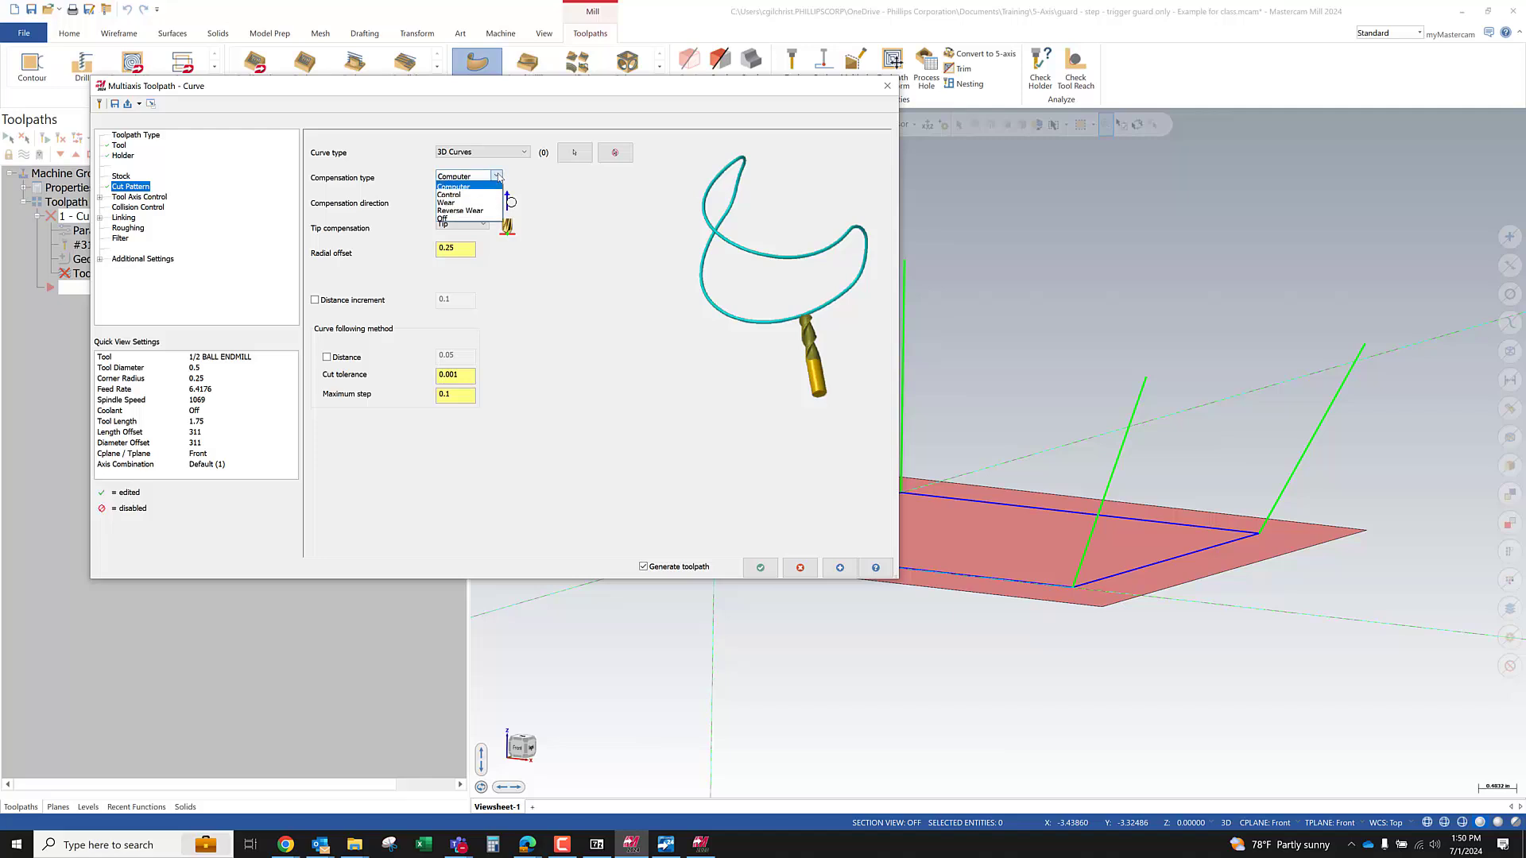
pyautogui.click(465, 218)
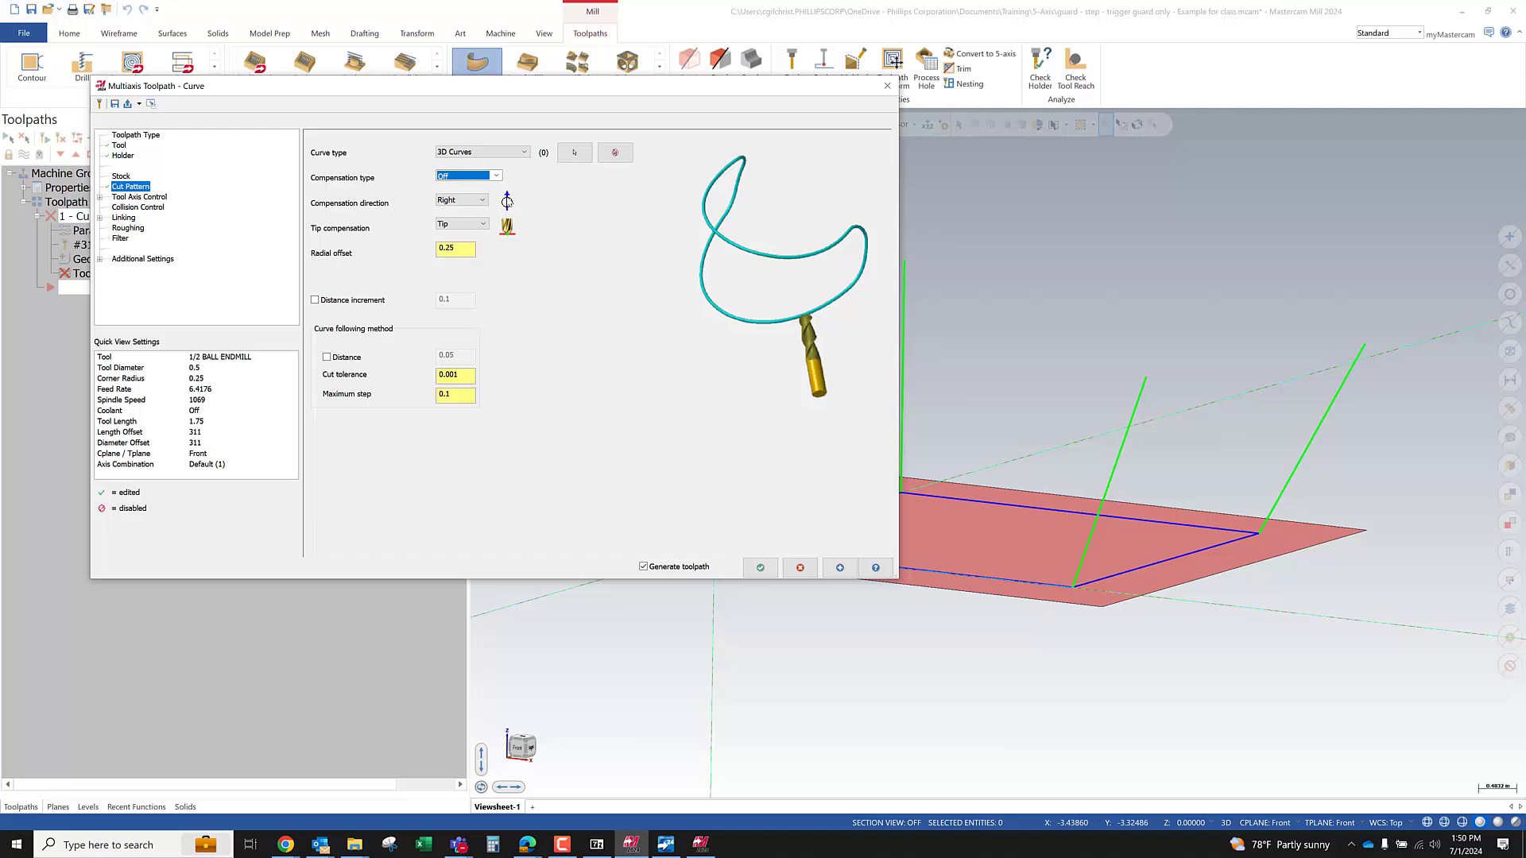
pyautogui.click(496, 175)
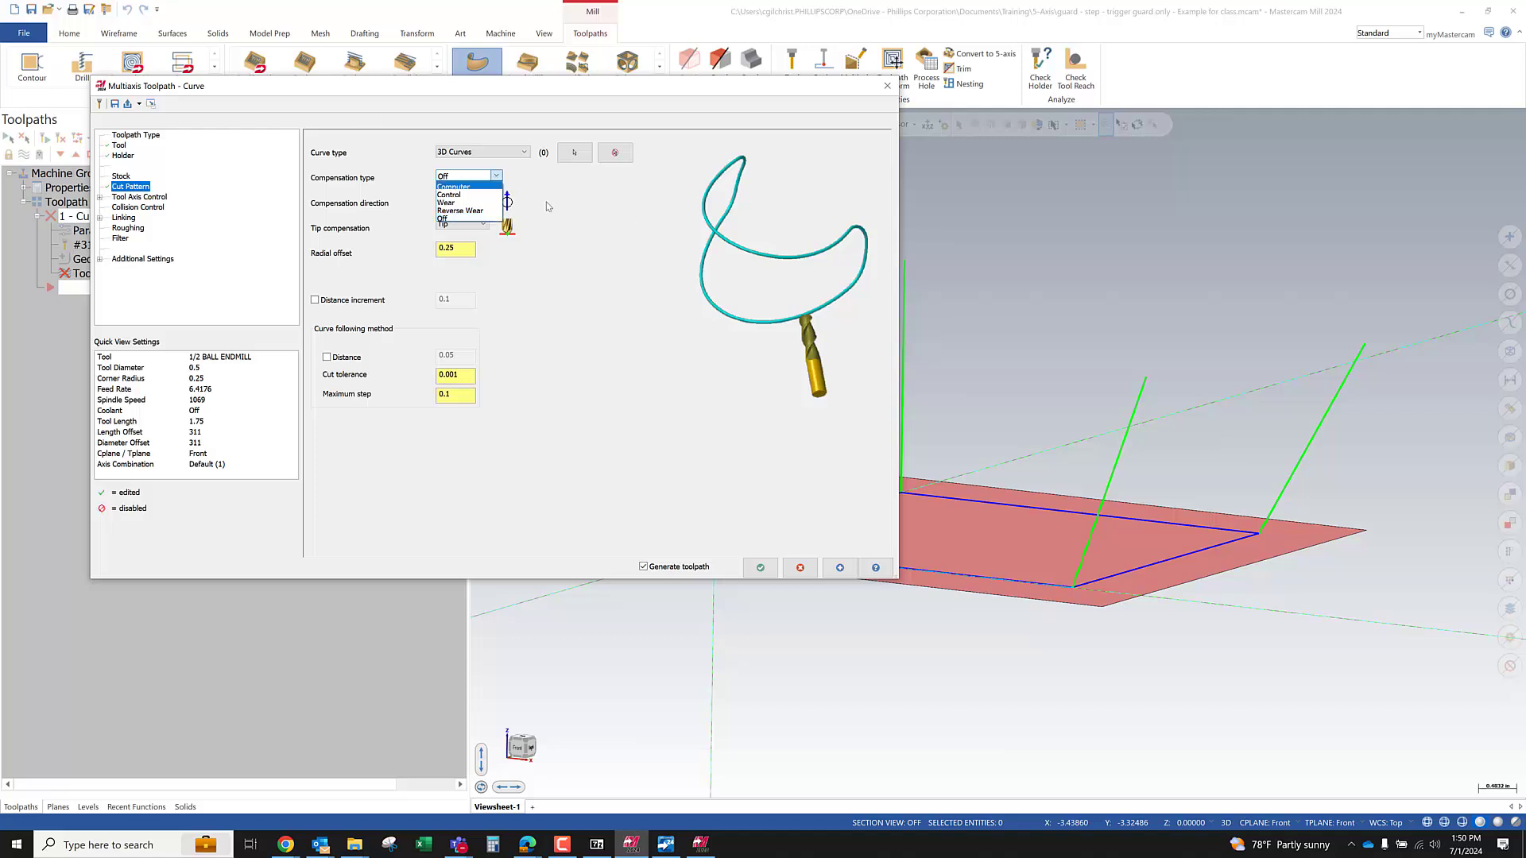
pyautogui.click(491, 203)
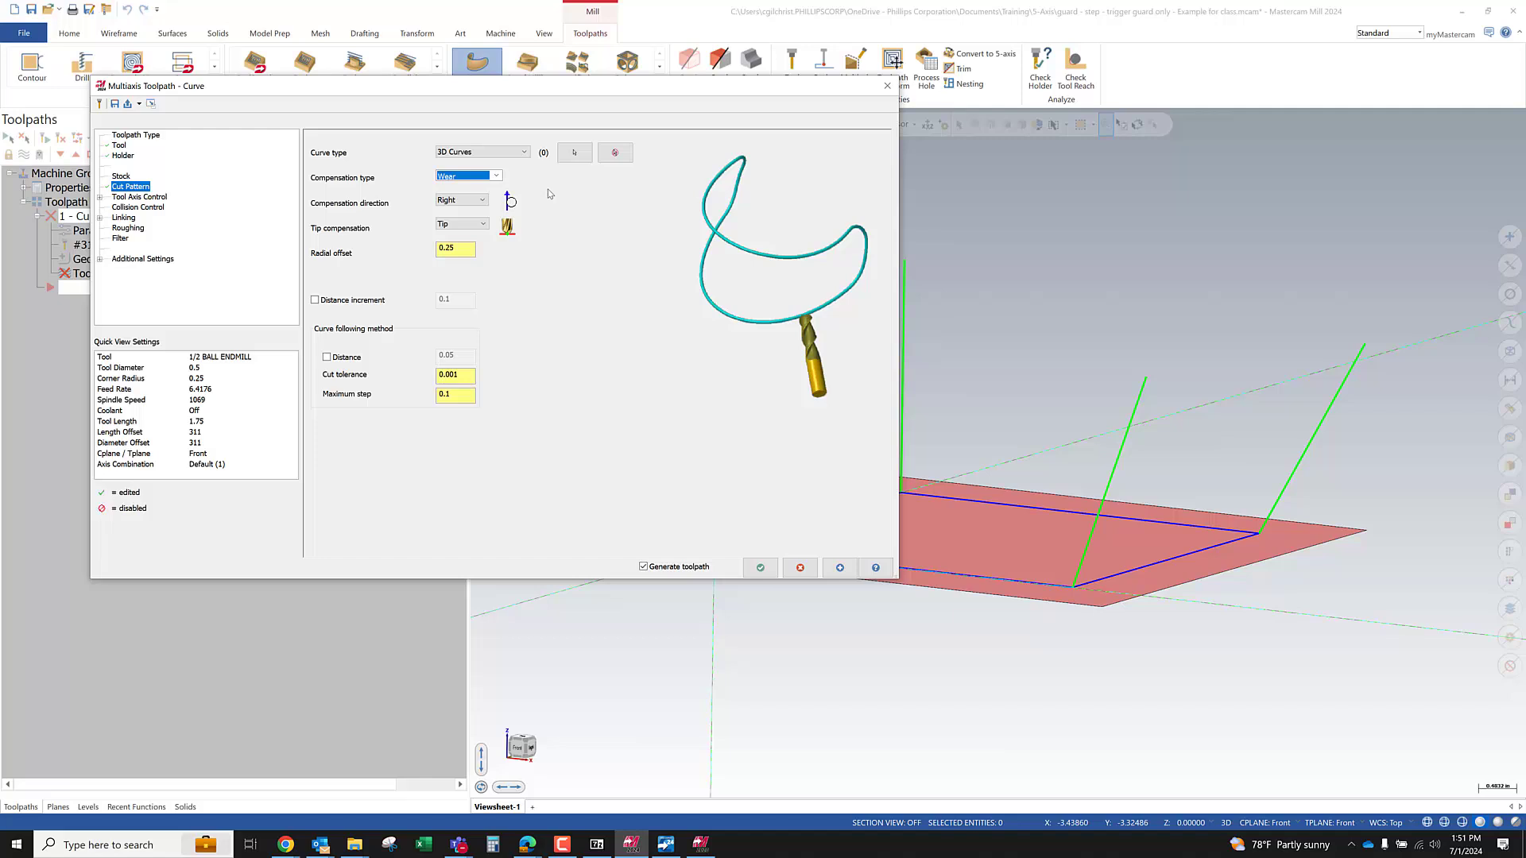
pyautogui.click(496, 176)
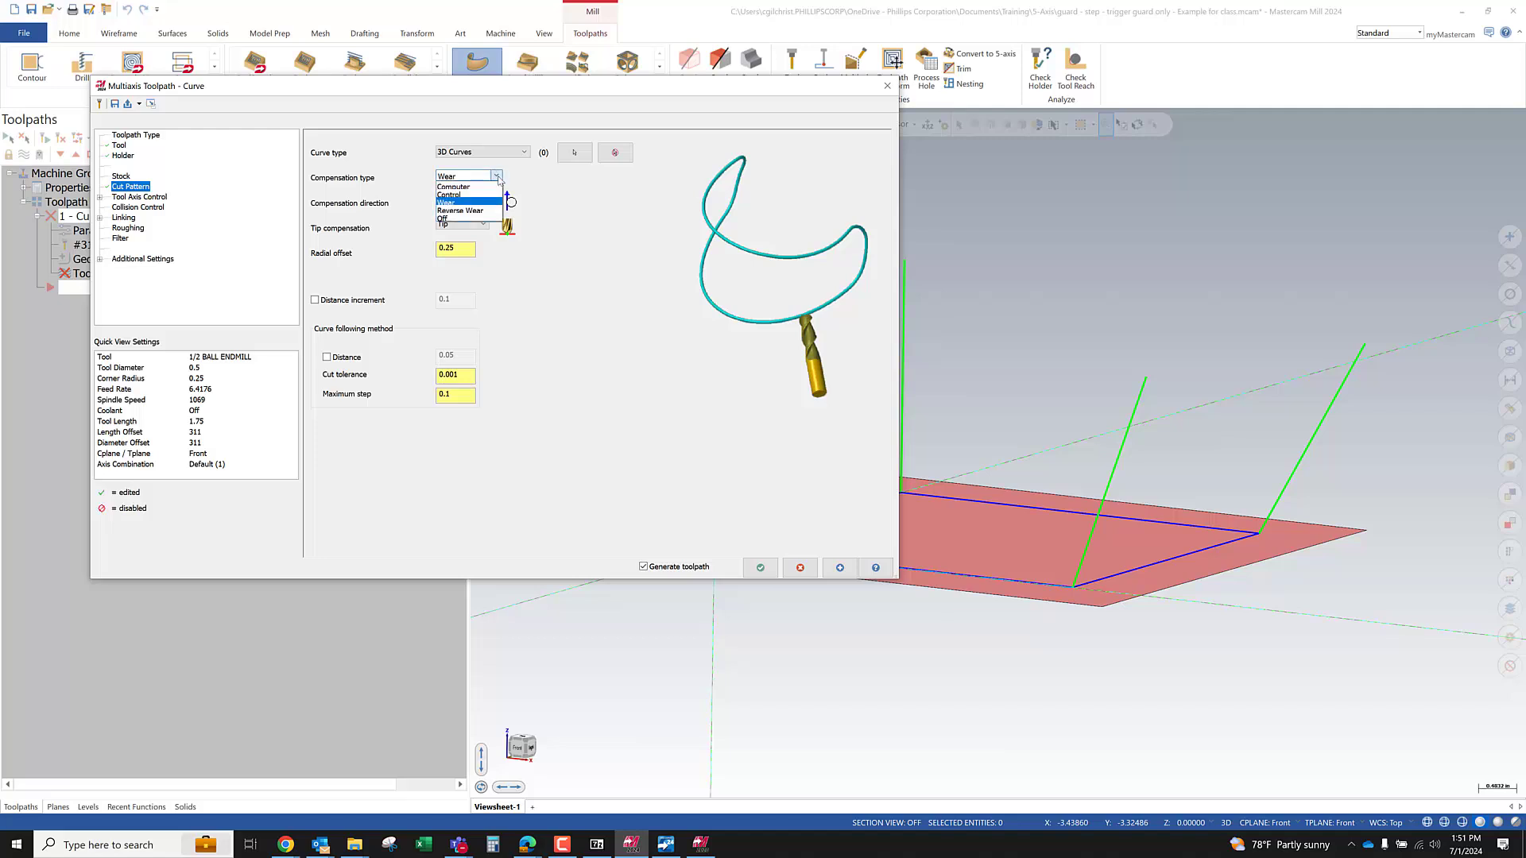
pyautogui.click(475, 188)
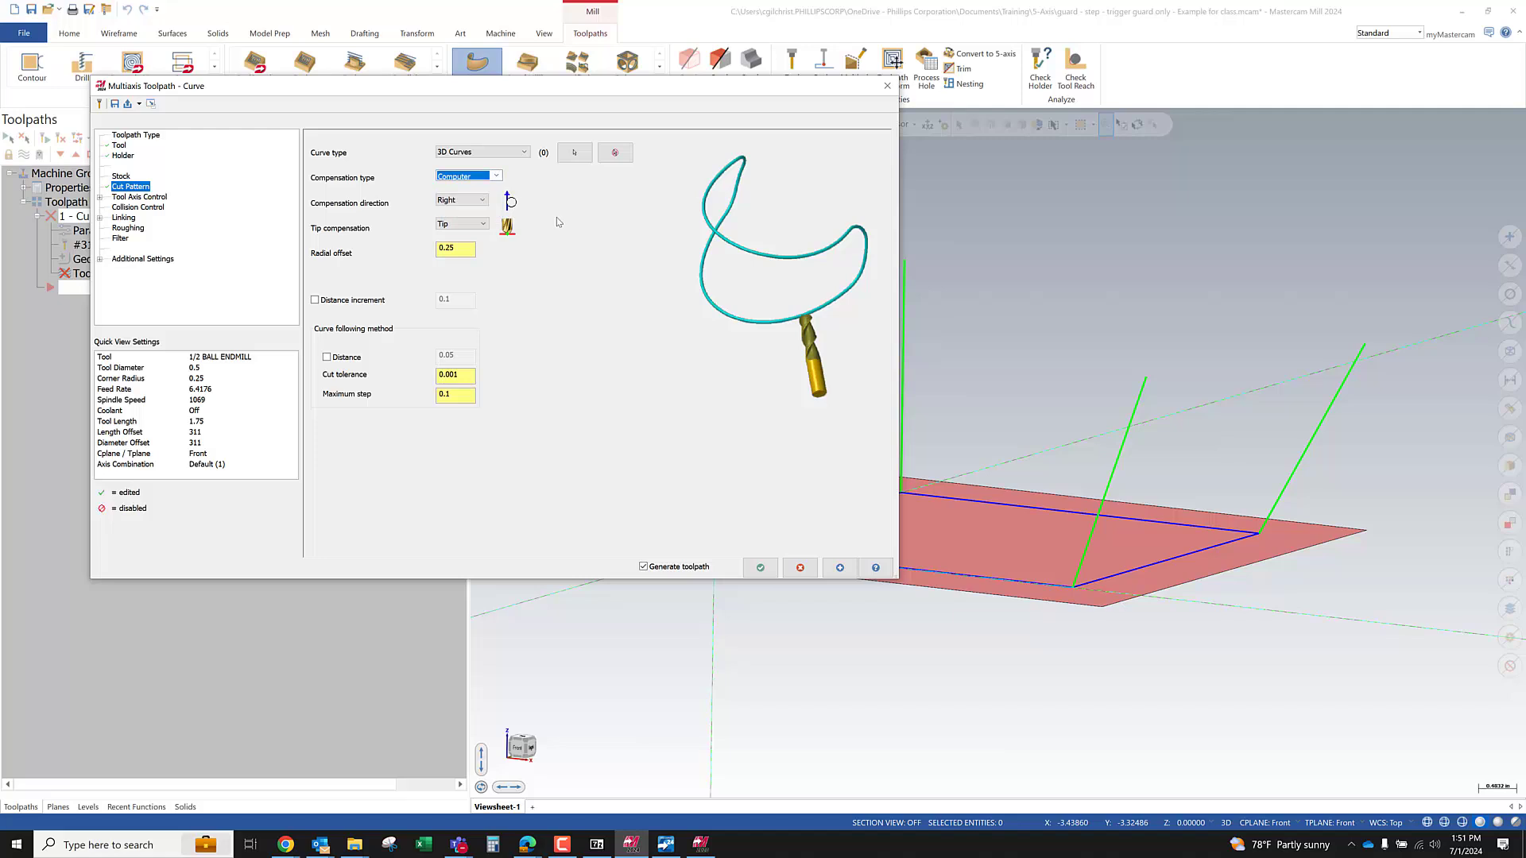
# Switch the compensation direction between Left and Right to compare them, ending on Left
pyautogui.click(469, 201)
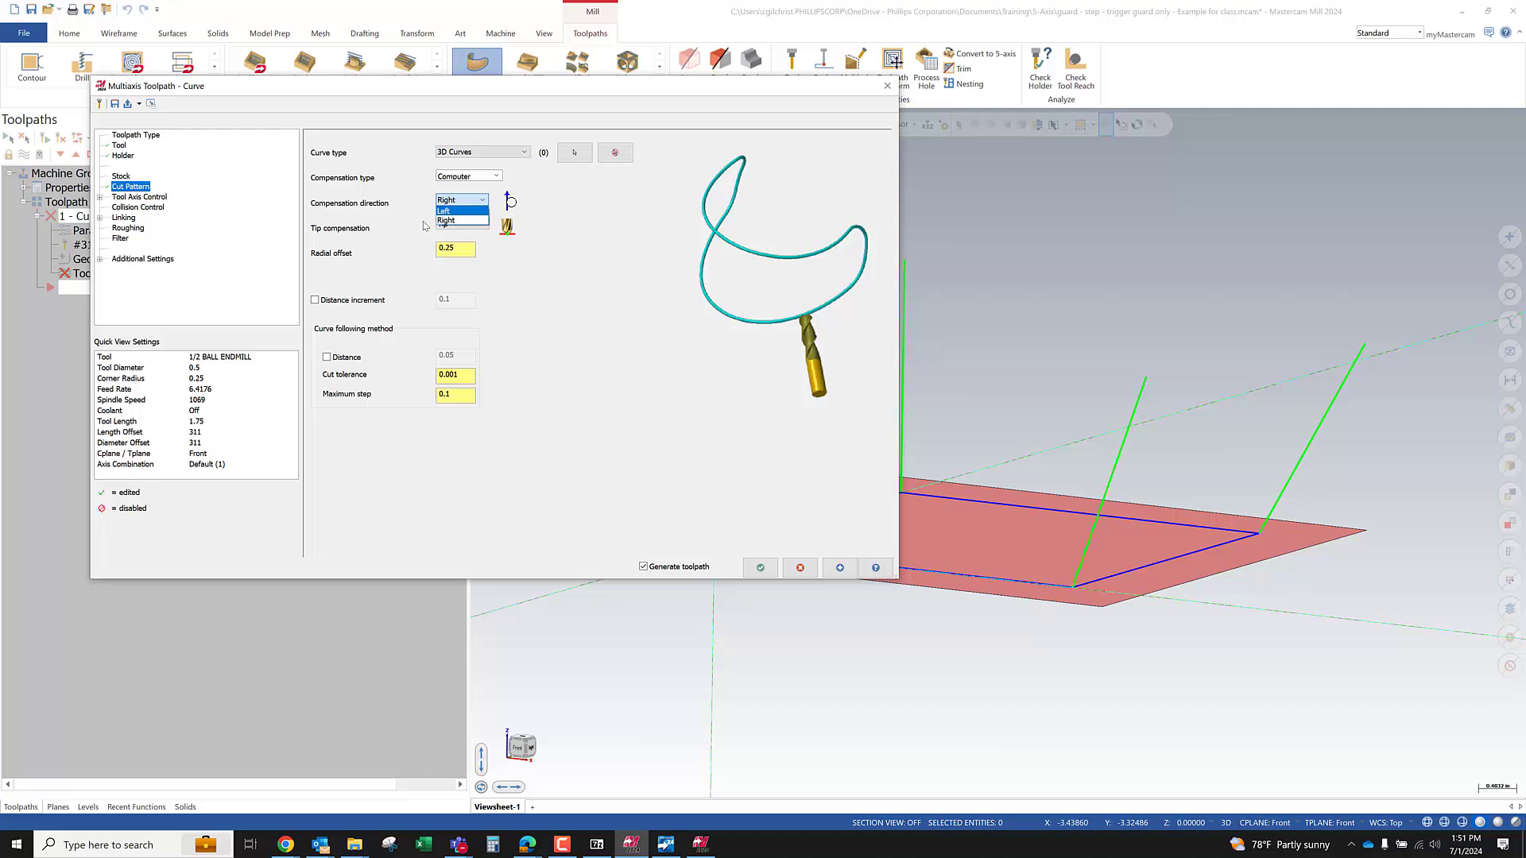
pyautogui.click(453, 211)
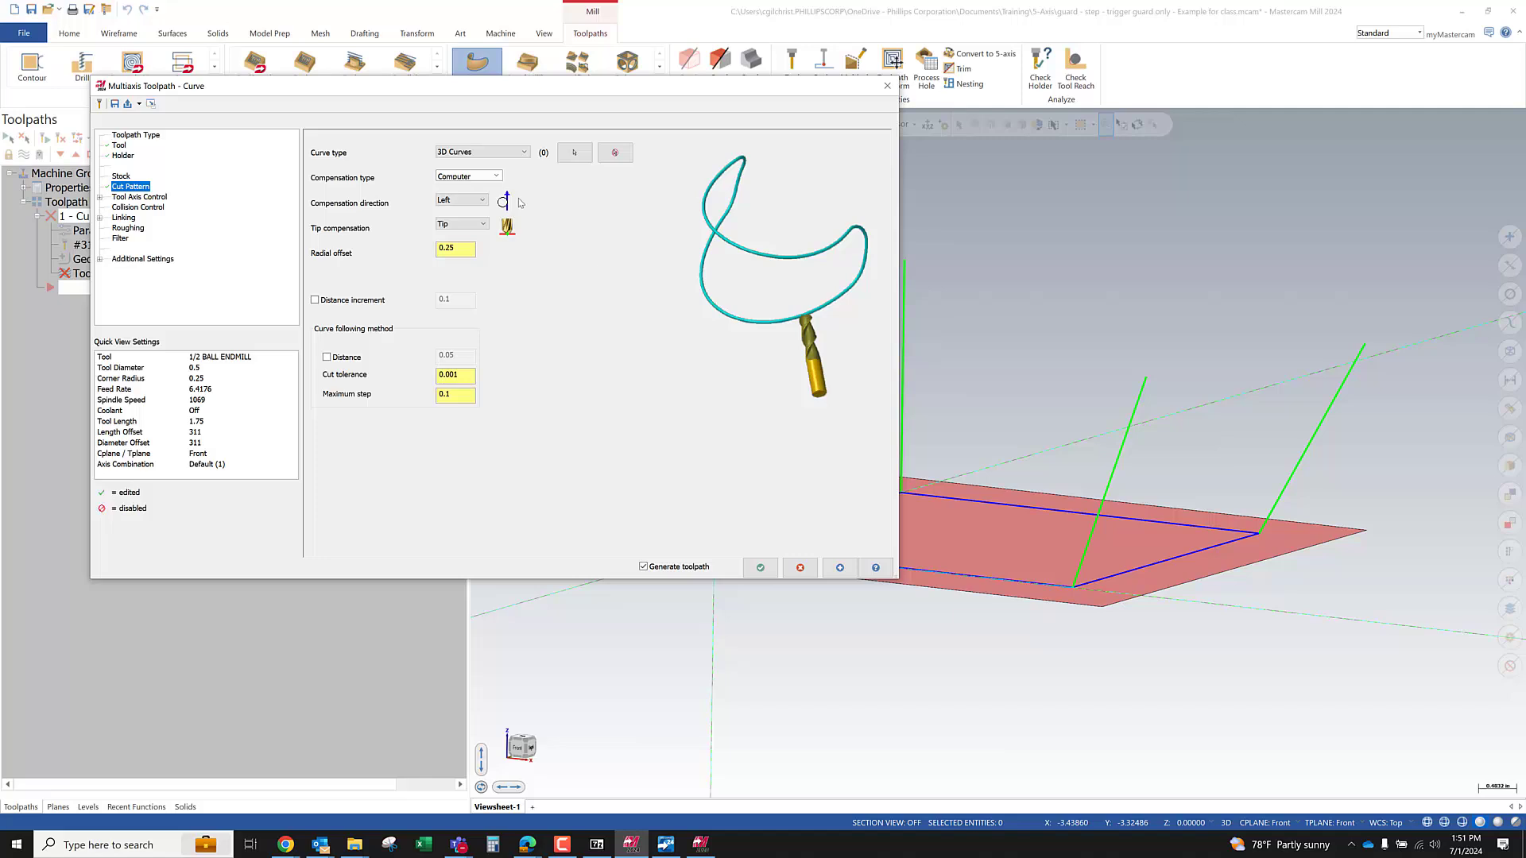
pyautogui.click(449, 201)
pyautogui.click(463, 220)
pyautogui.click(466, 201)
pyautogui.click(455, 210)
# Try a radial offset of 0 and set it to 0.12653 instead
pyautogui.doubleClick(469, 249)
pyautogui.write('0')
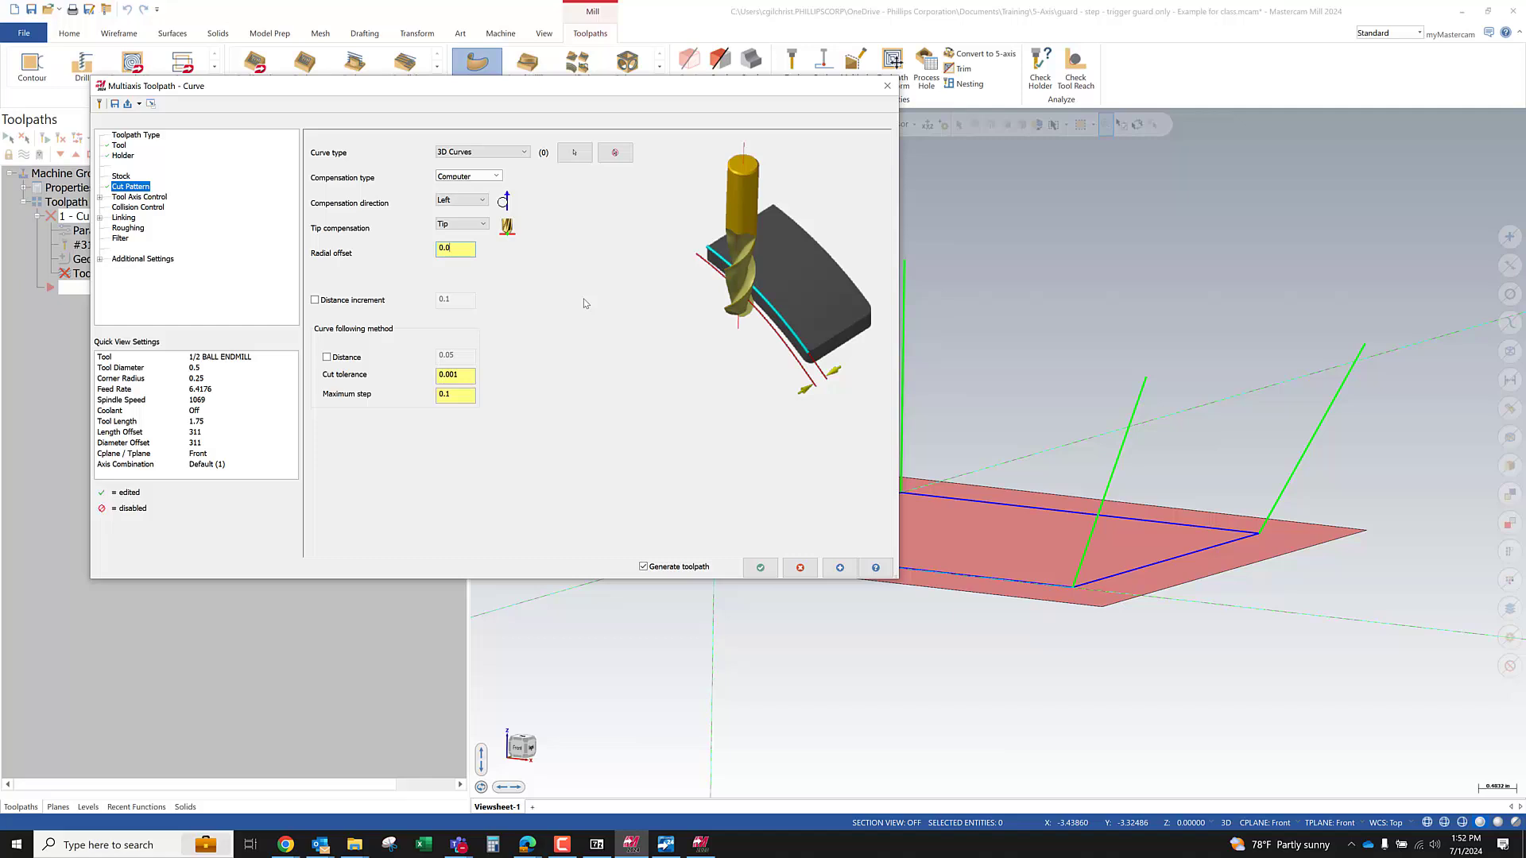
pyautogui.doubleClick(456, 247)
pyautogui.write('.12653')
pyautogui.press('Return')
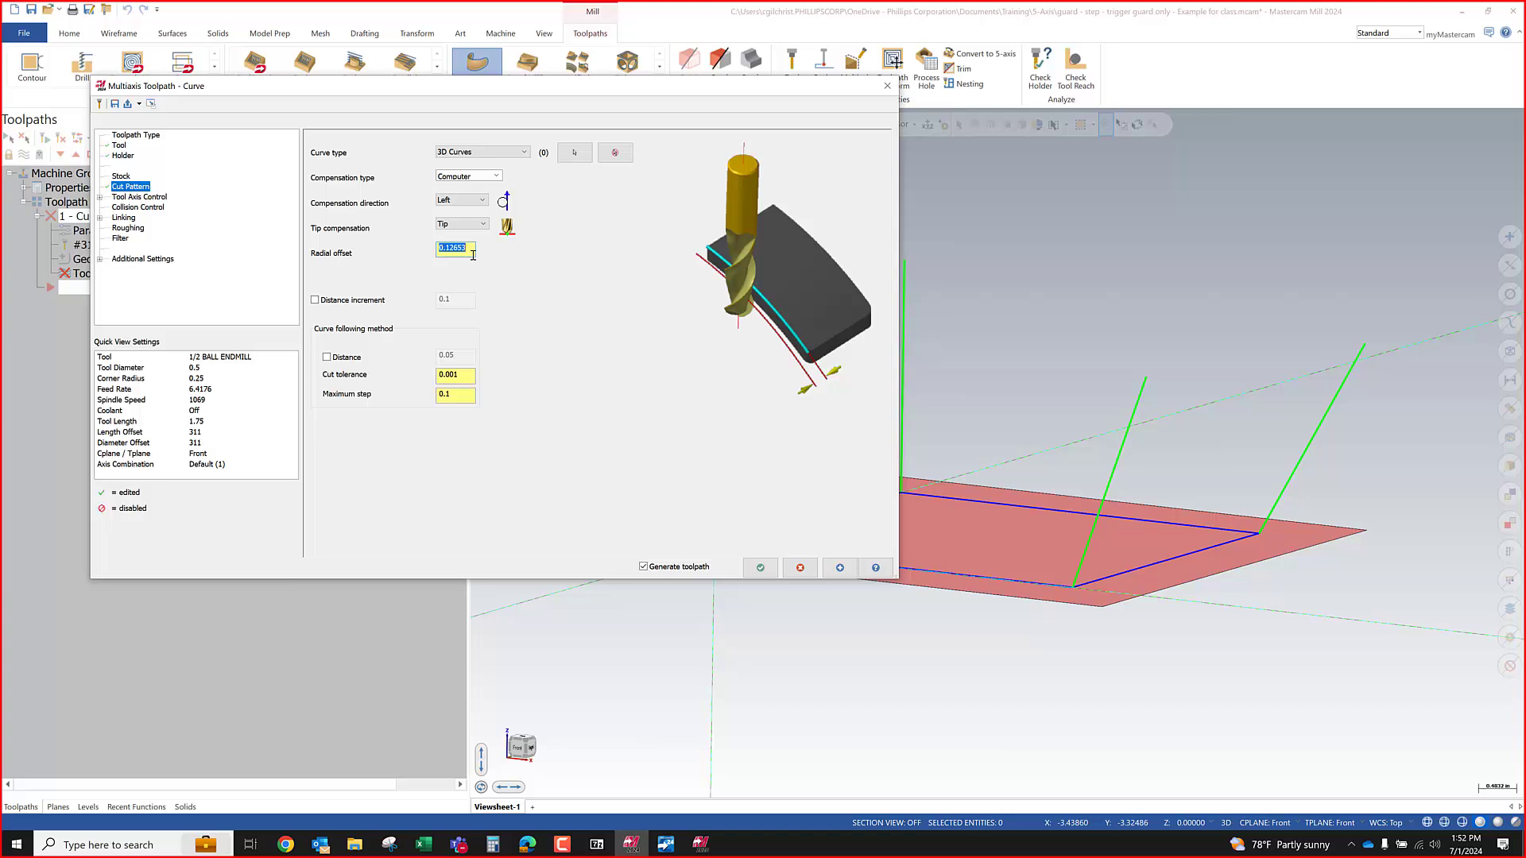
pyautogui.click(469, 250)
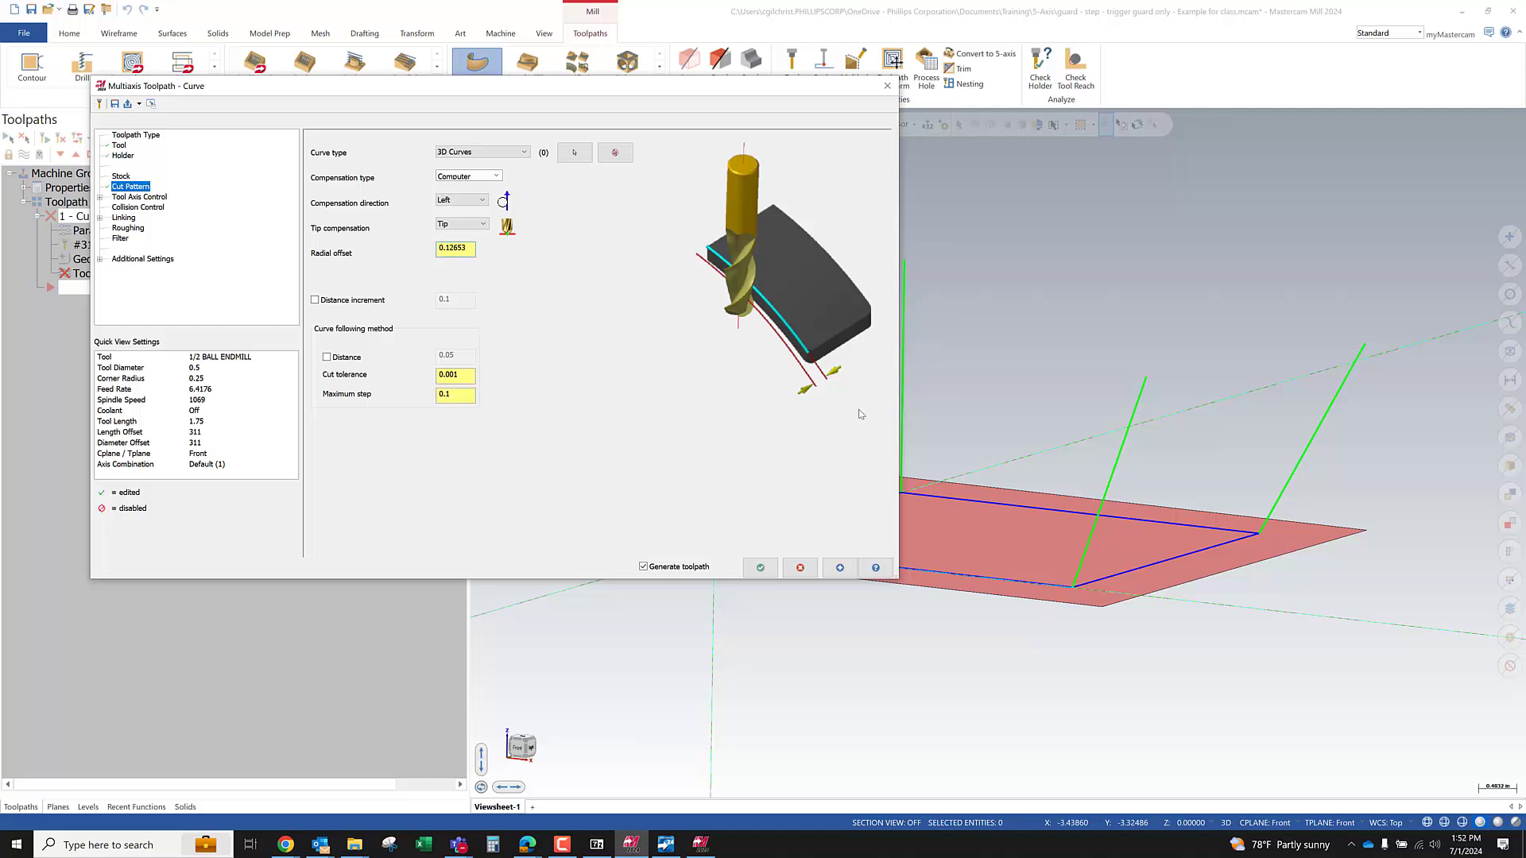
# Accept the Curve parameters, begin selecting the missing drive curve, and enable the color mask in the chaining options
pyautogui.click(760, 568)
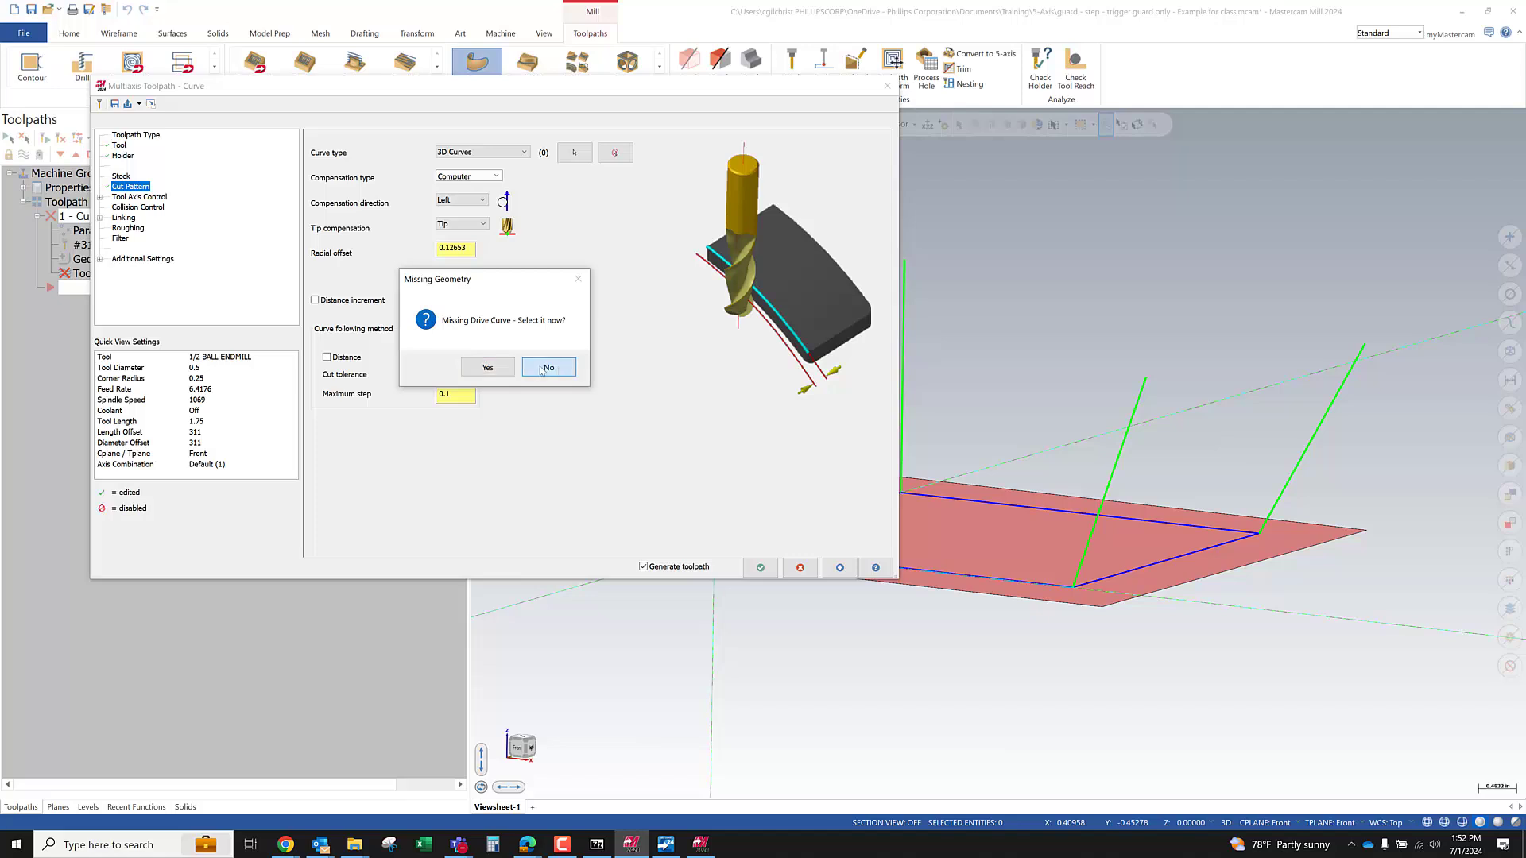
pyautogui.click(488, 368)
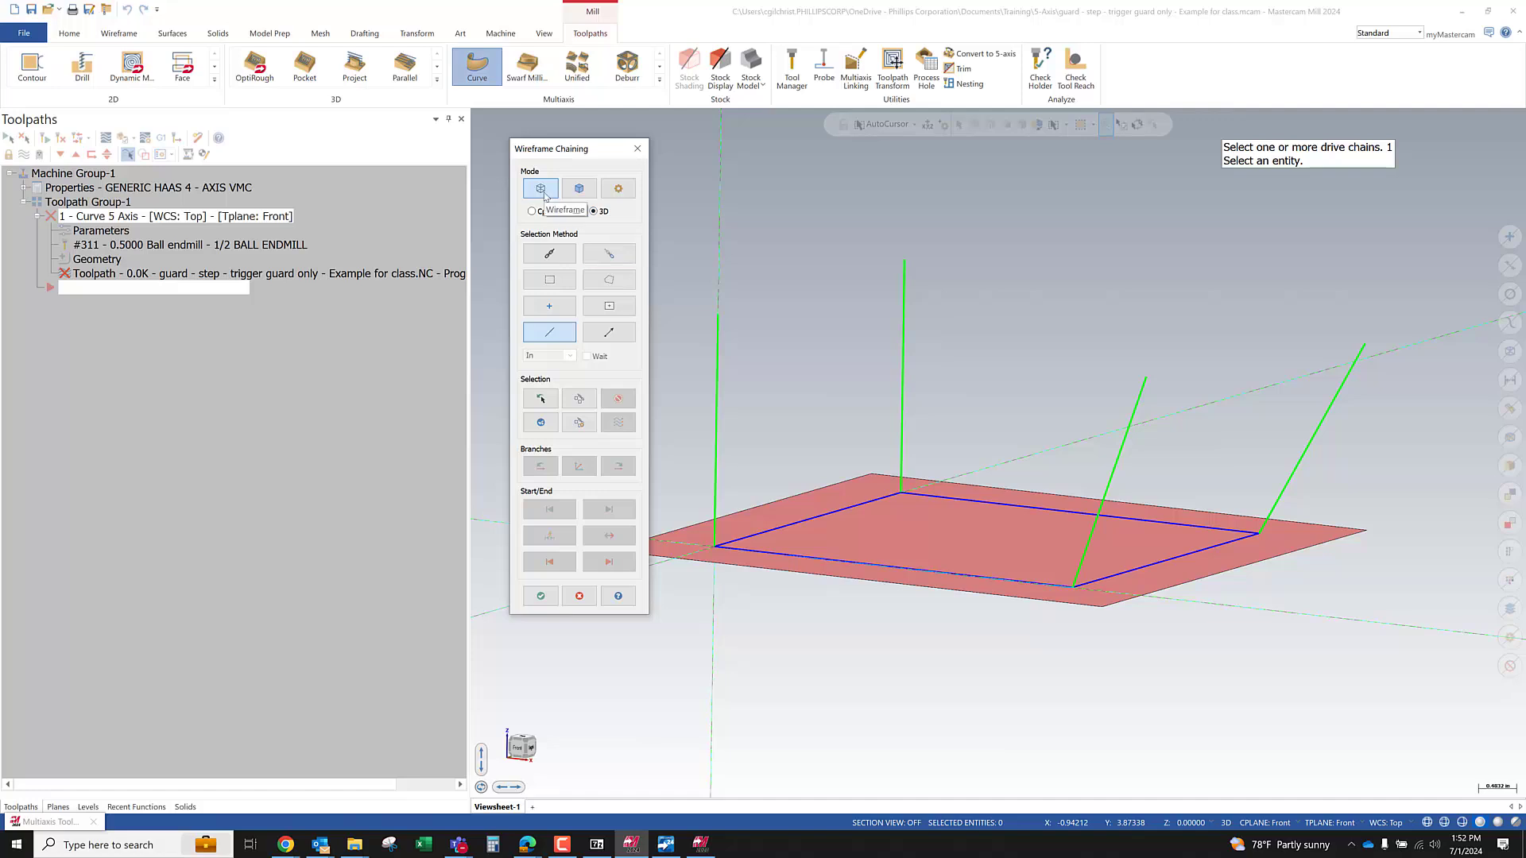
pyautogui.click(618, 188)
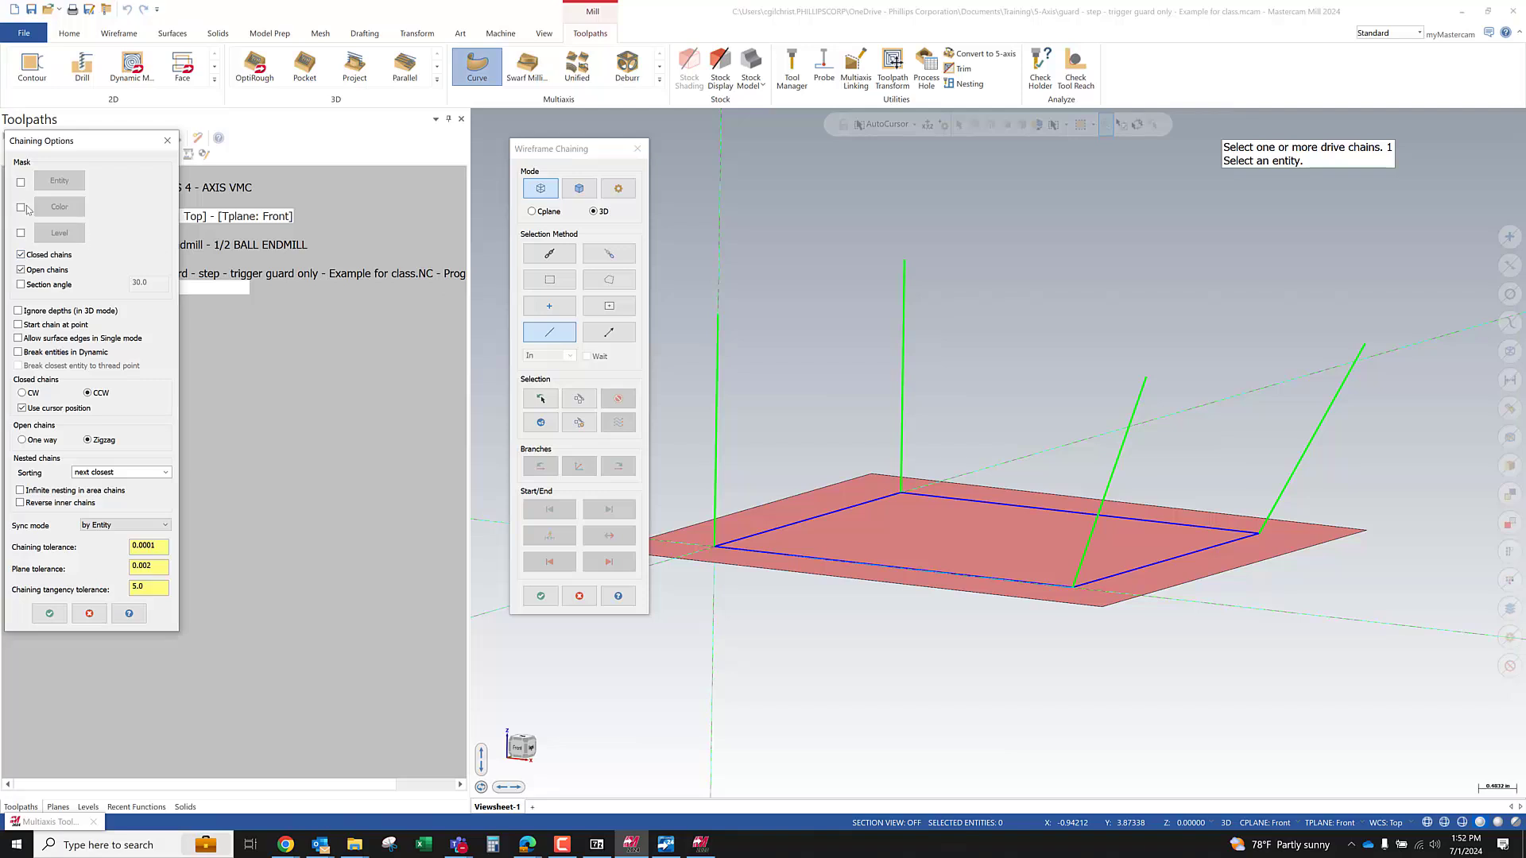
pyautogui.click(40, 211)
pyautogui.click(28, 213)
pyautogui.click(75, 505)
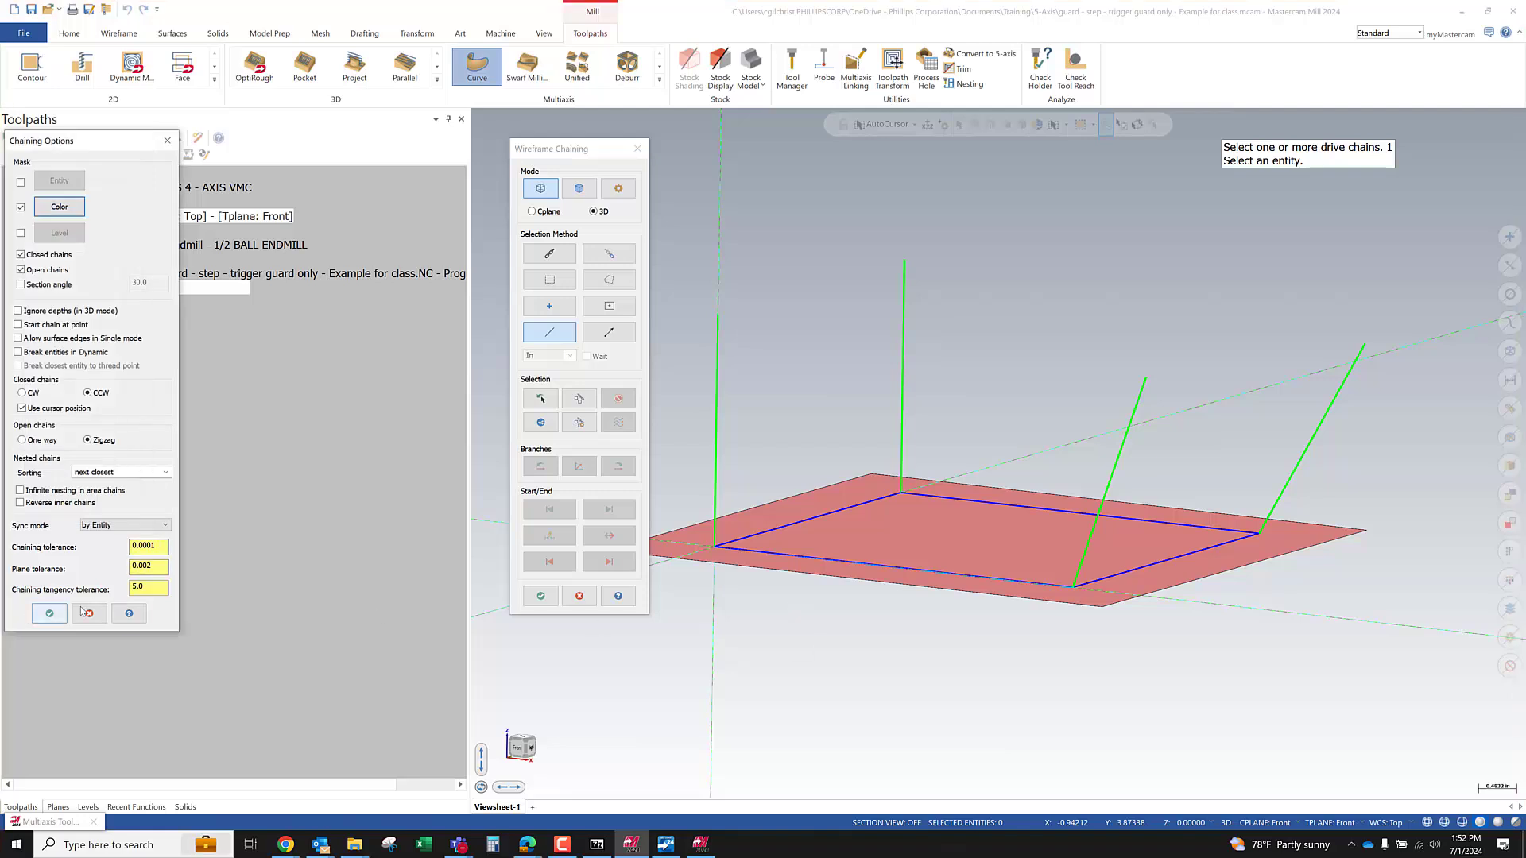
pyautogui.click(50, 613)
# Replace the single-edge selection with a full chain of the rectangle's blue edges as the drive curve, and keep the operation
pyautogui.click(774, 529)
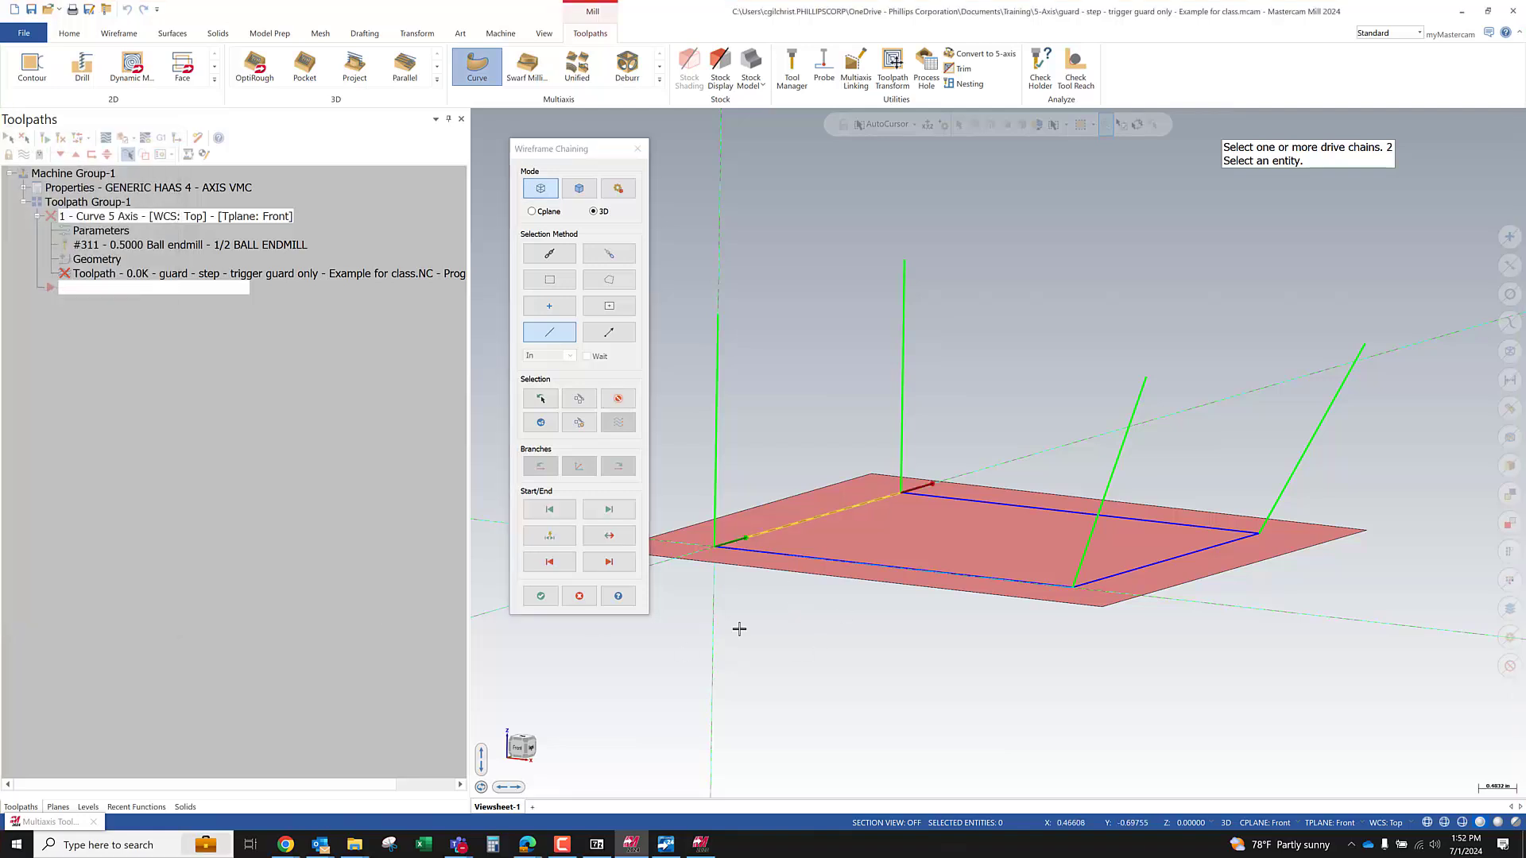
pyautogui.click(618, 398)
pyautogui.click(543, 256)
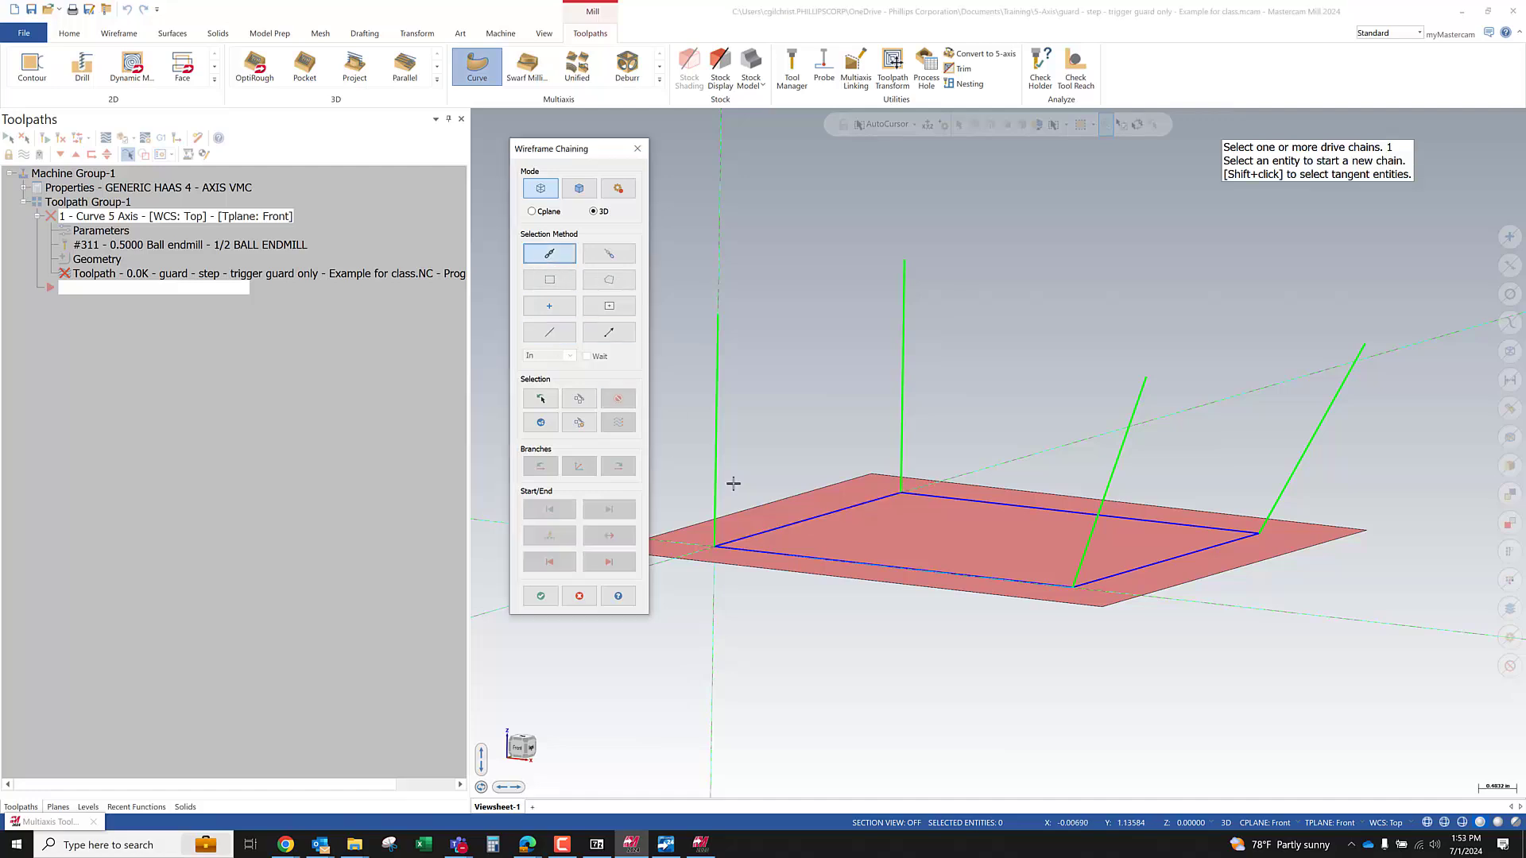
pyautogui.click(727, 549)
pyautogui.click(541, 596)
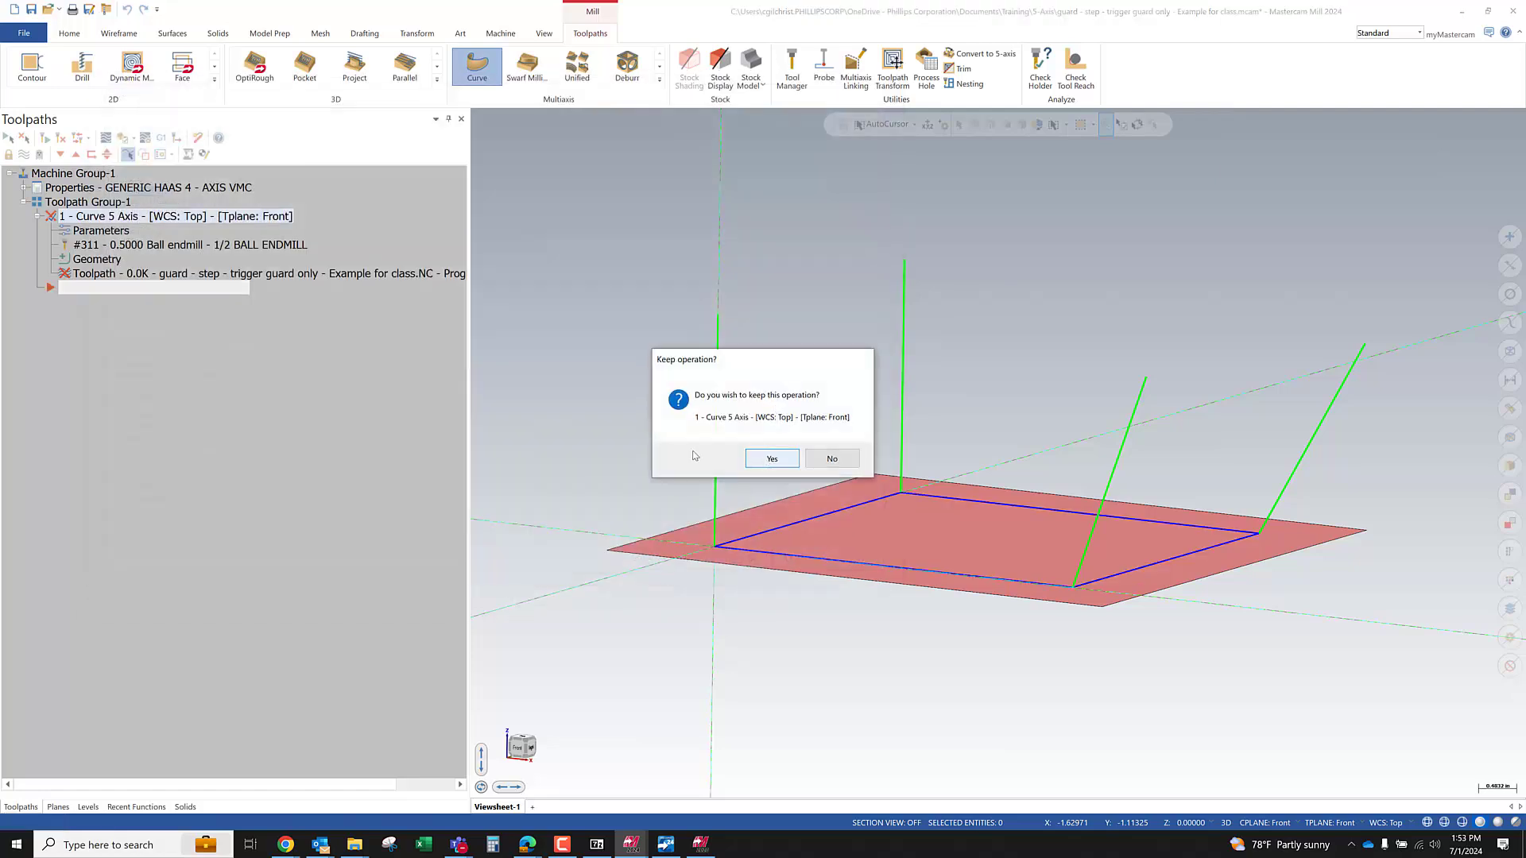
pyautogui.press('Return')
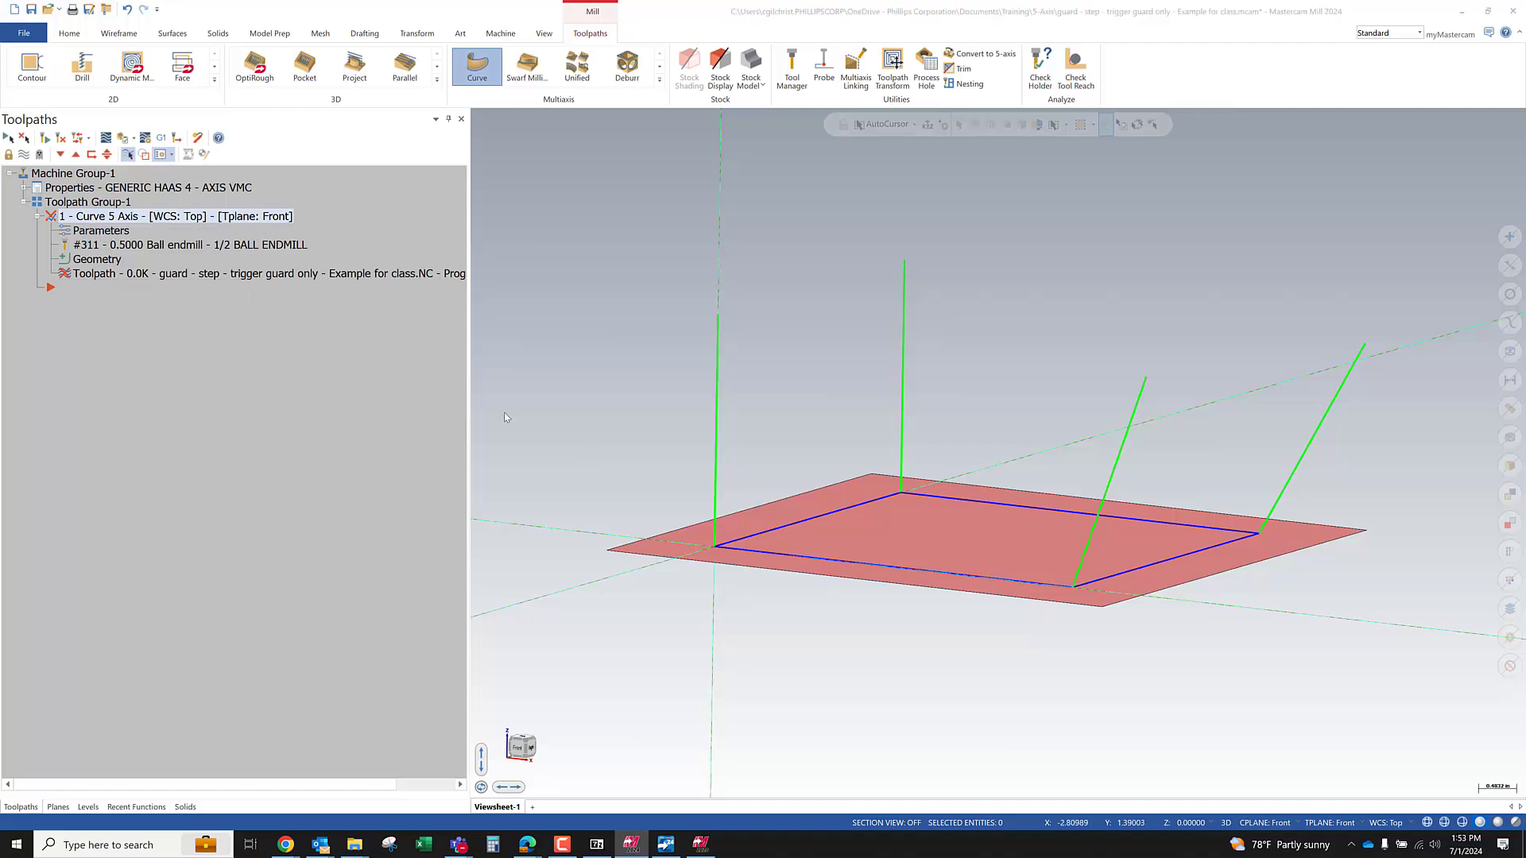
# Try to change the output format in the Curve operation's tool axis control
pyautogui.click(89, 234)
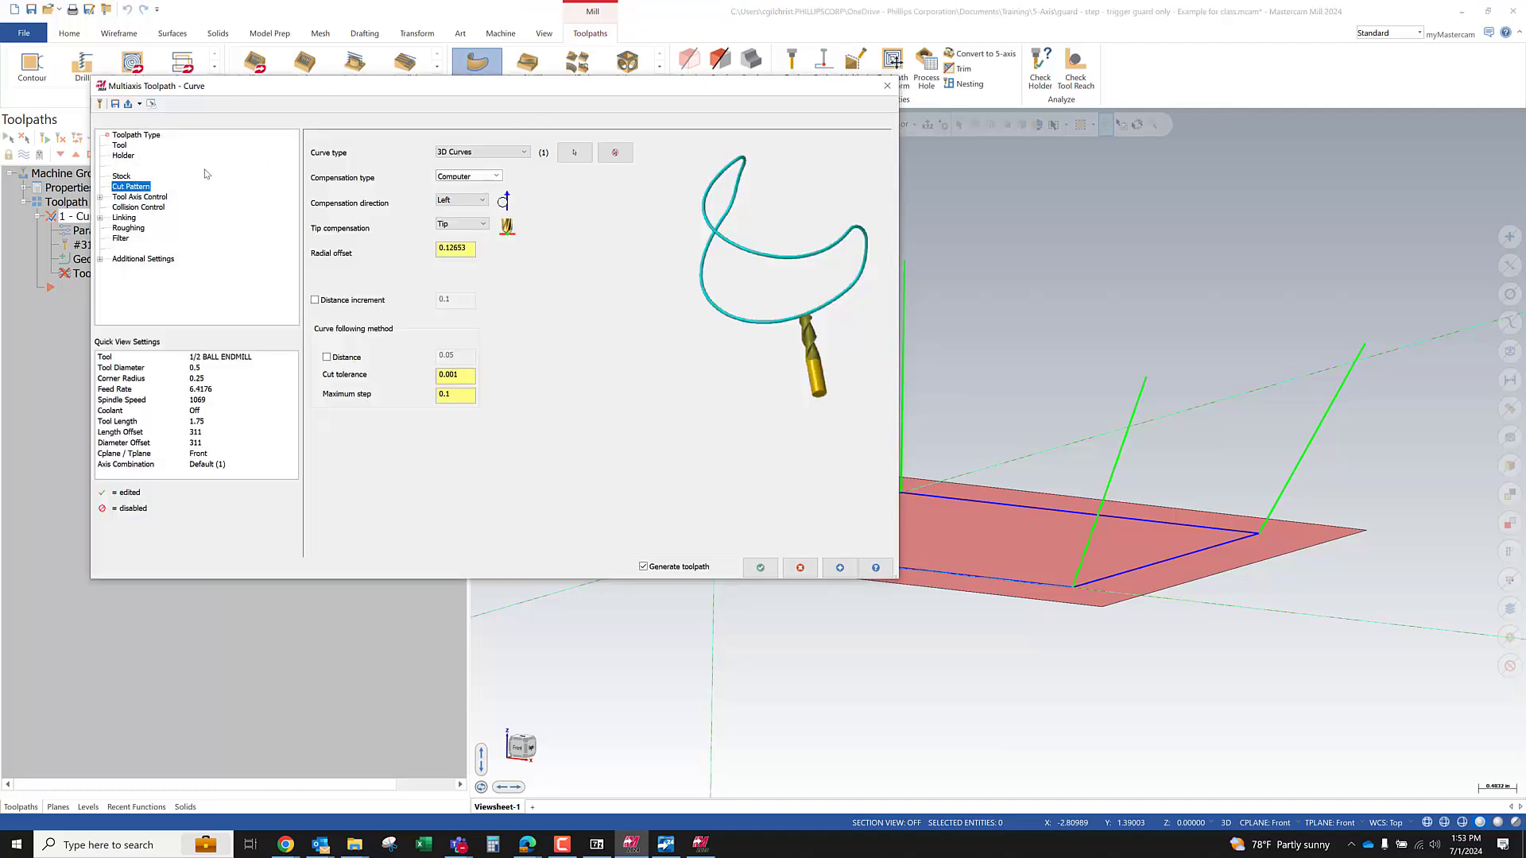
pyautogui.click(140, 196)
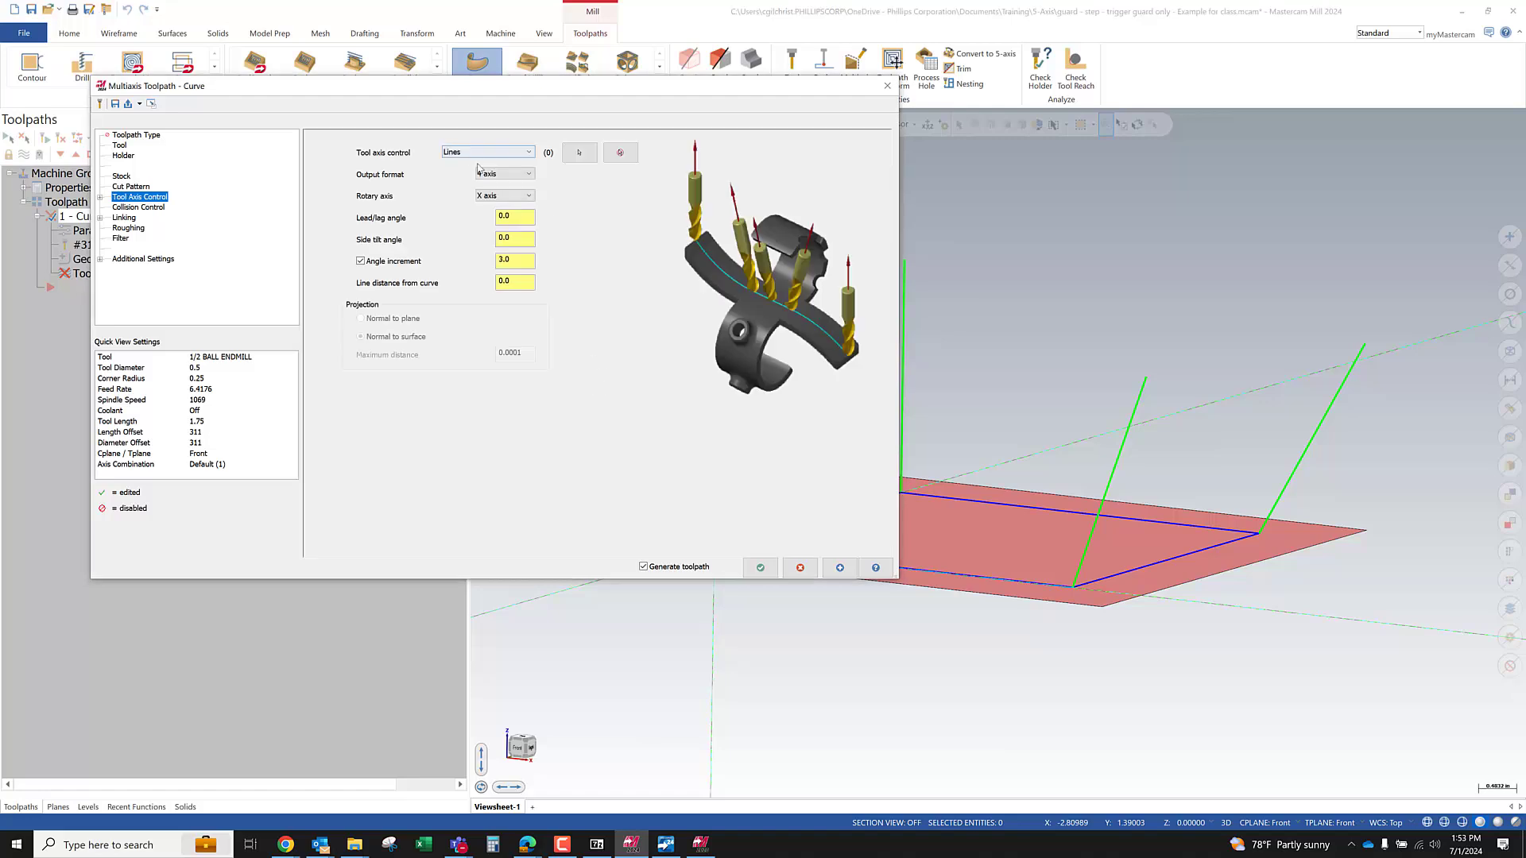
pyautogui.click(484, 176)
pyautogui.click(486, 189)
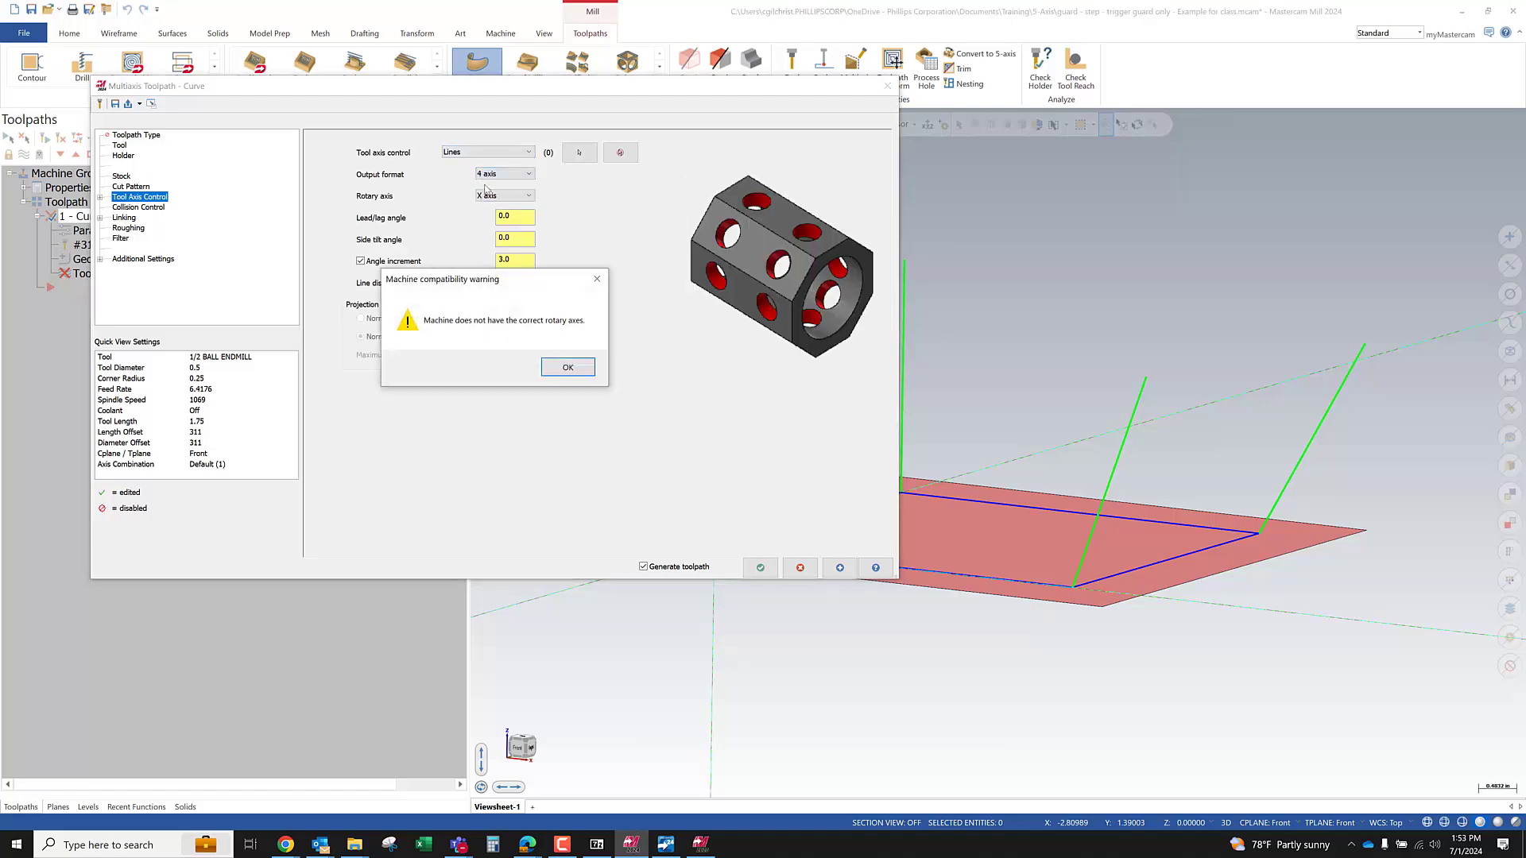
pyautogui.click(568, 368)
pyautogui.click(801, 567)
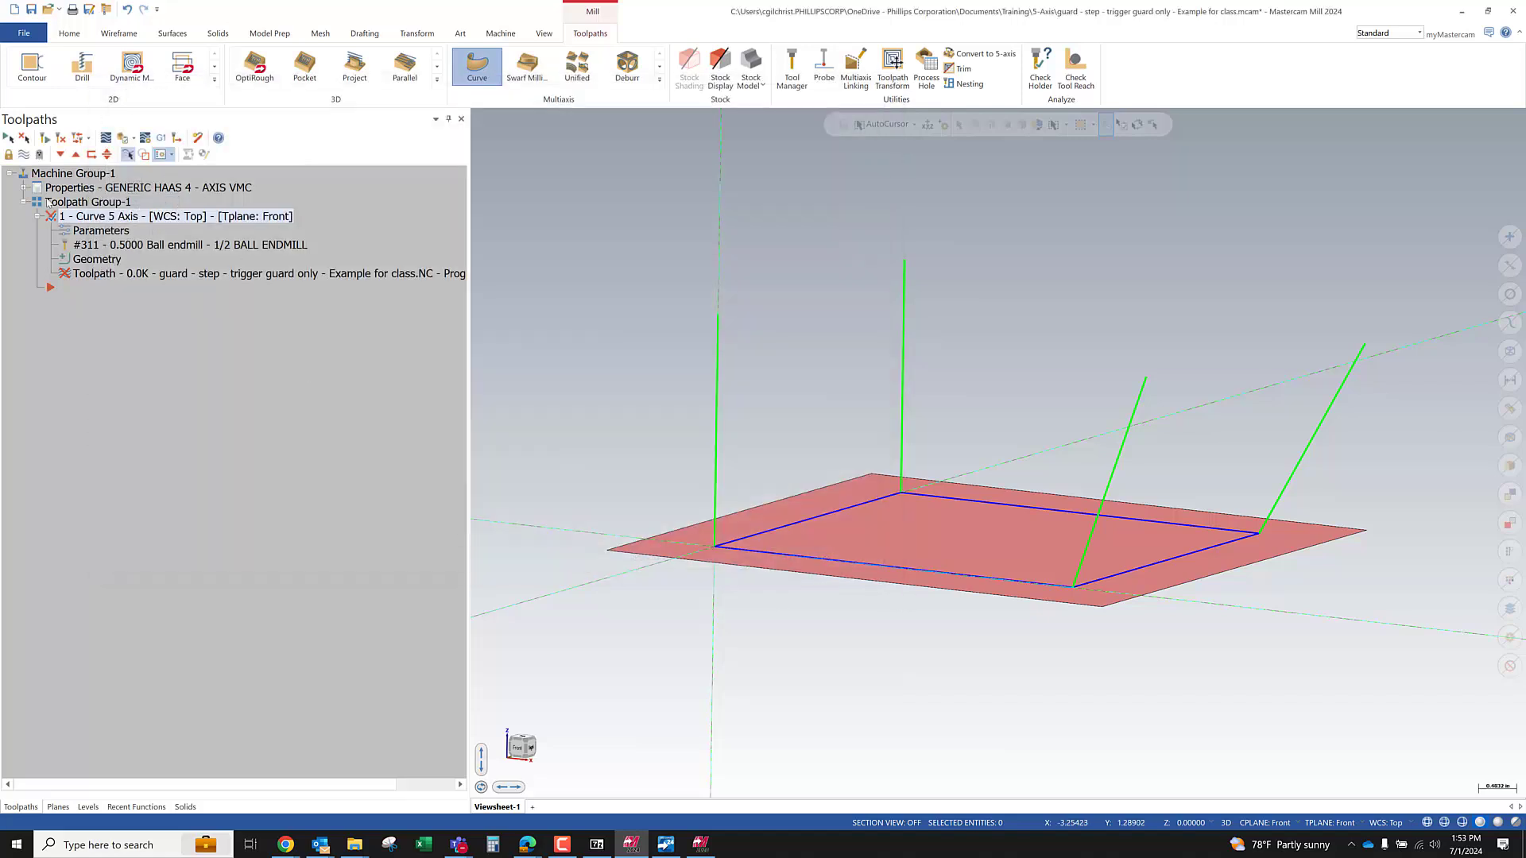
# Replace the machine group's machine definition with IKE_HAAS_UMC_750.mcam-mmd
pyautogui.click(24, 188)
pyautogui.click(70, 202)
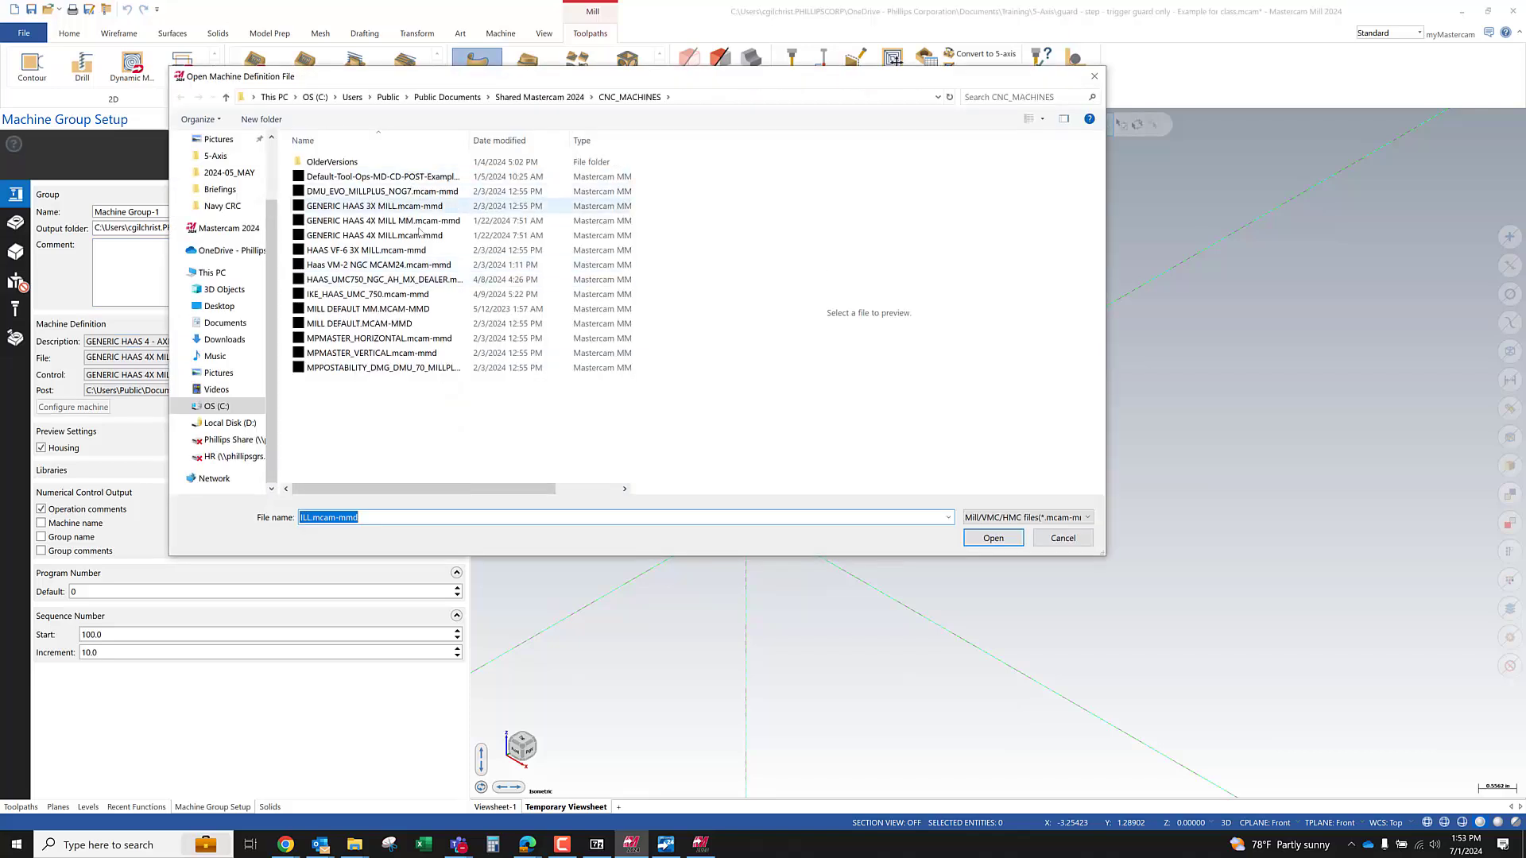
pyautogui.click(382, 294)
pyautogui.click(993, 538)
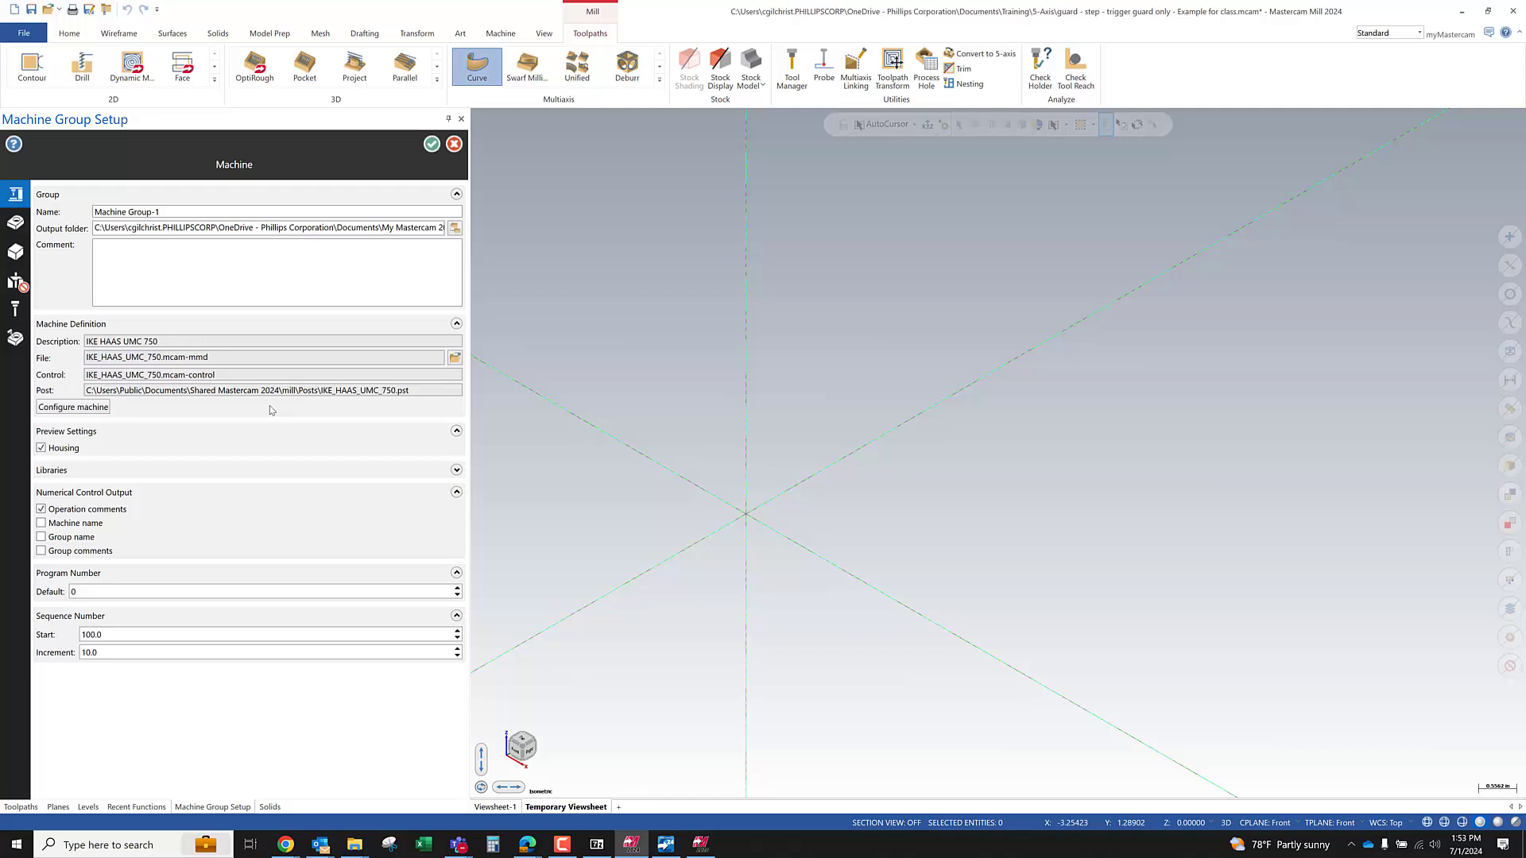
pyautogui.click(431, 144)
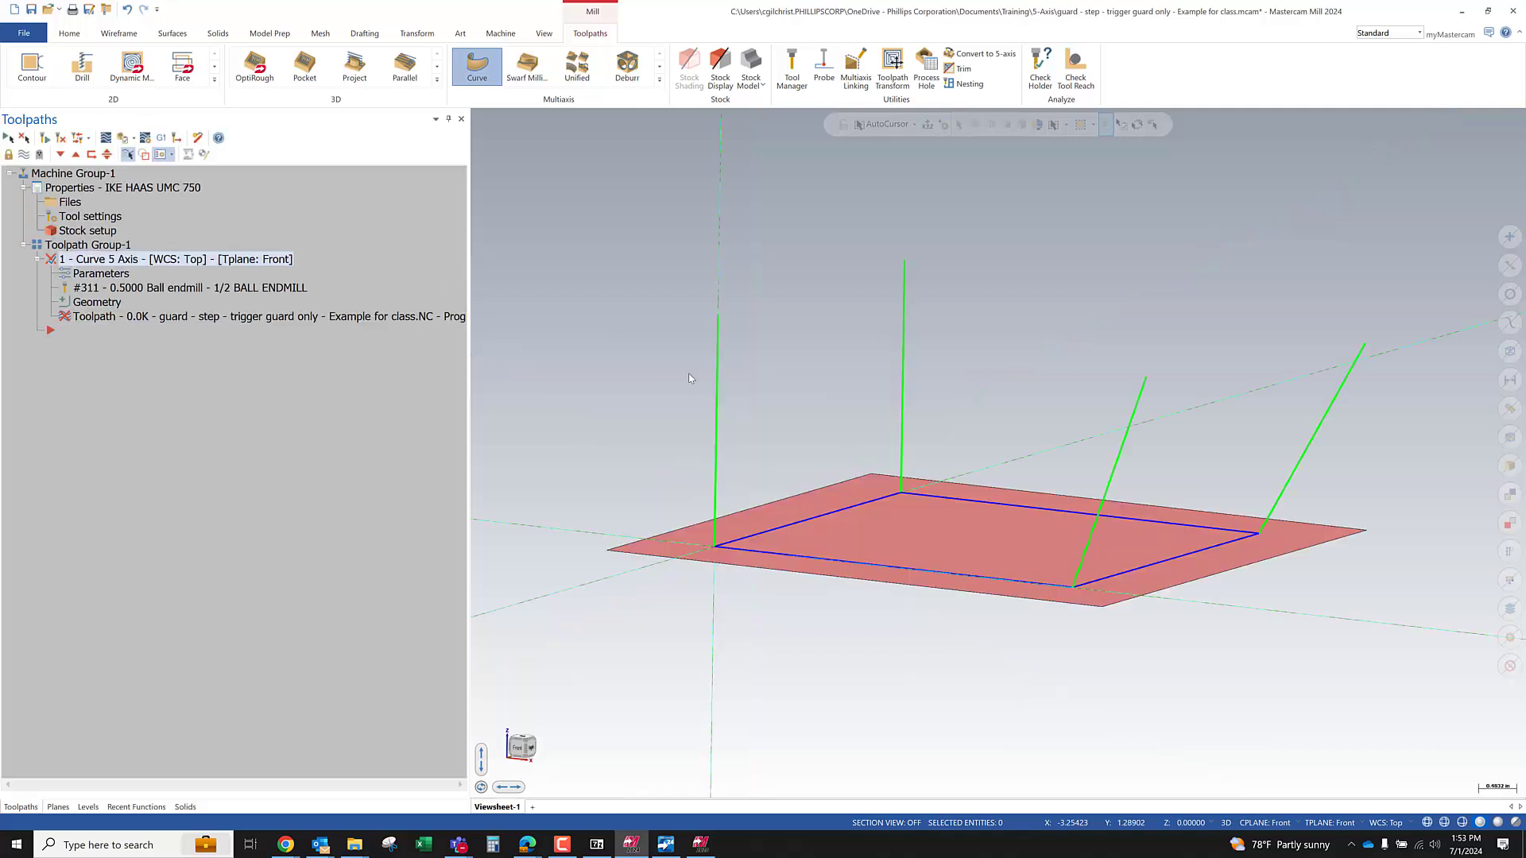
# Set the output format of the Curve operation's tool axis control to 5 axis
pyautogui.click(103, 273)
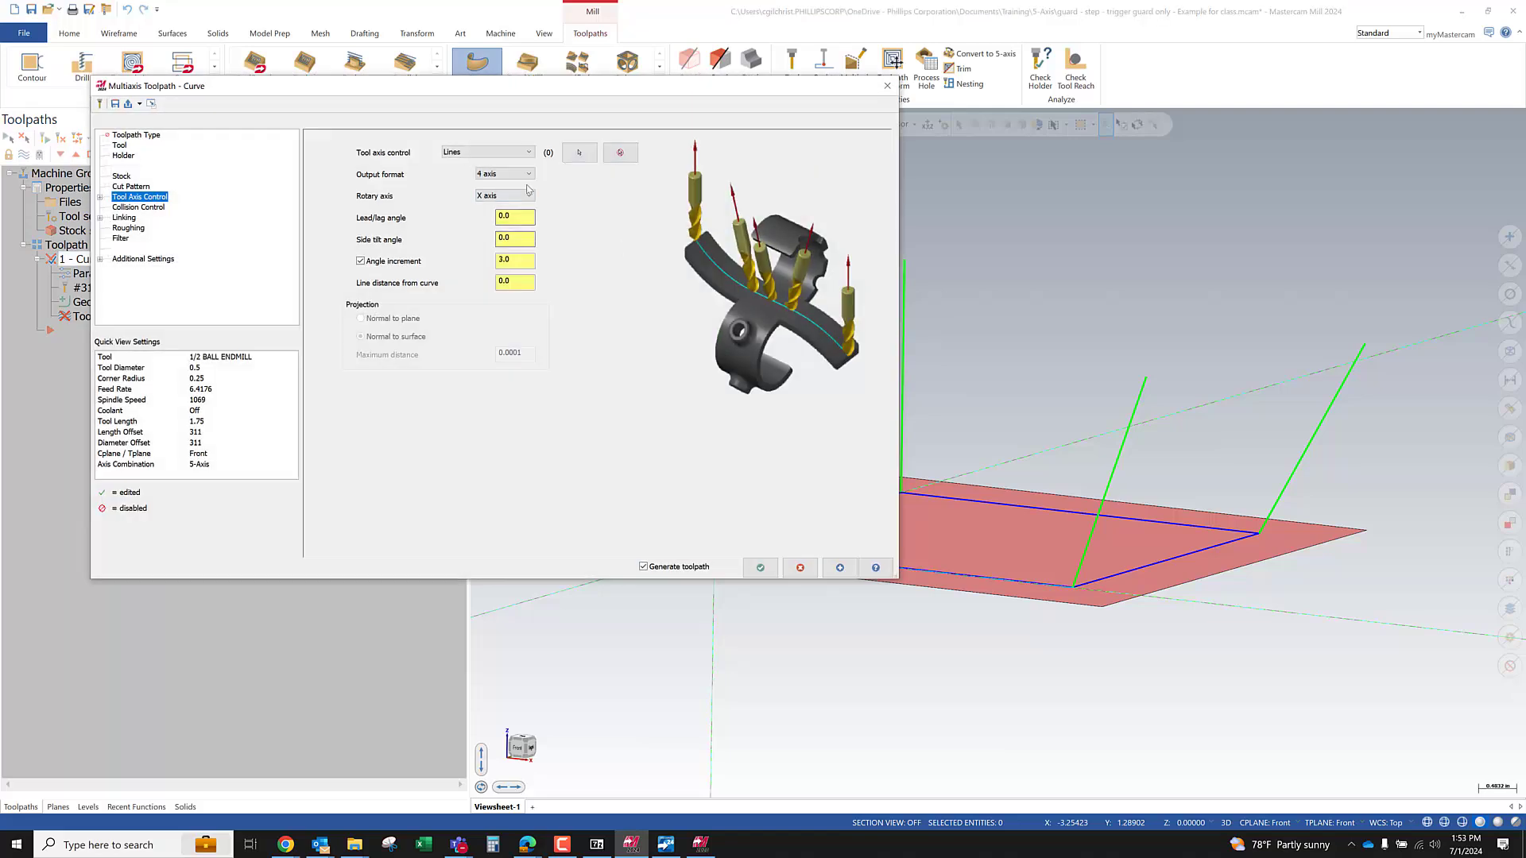
pyautogui.click(505, 174)
pyautogui.click(509, 203)
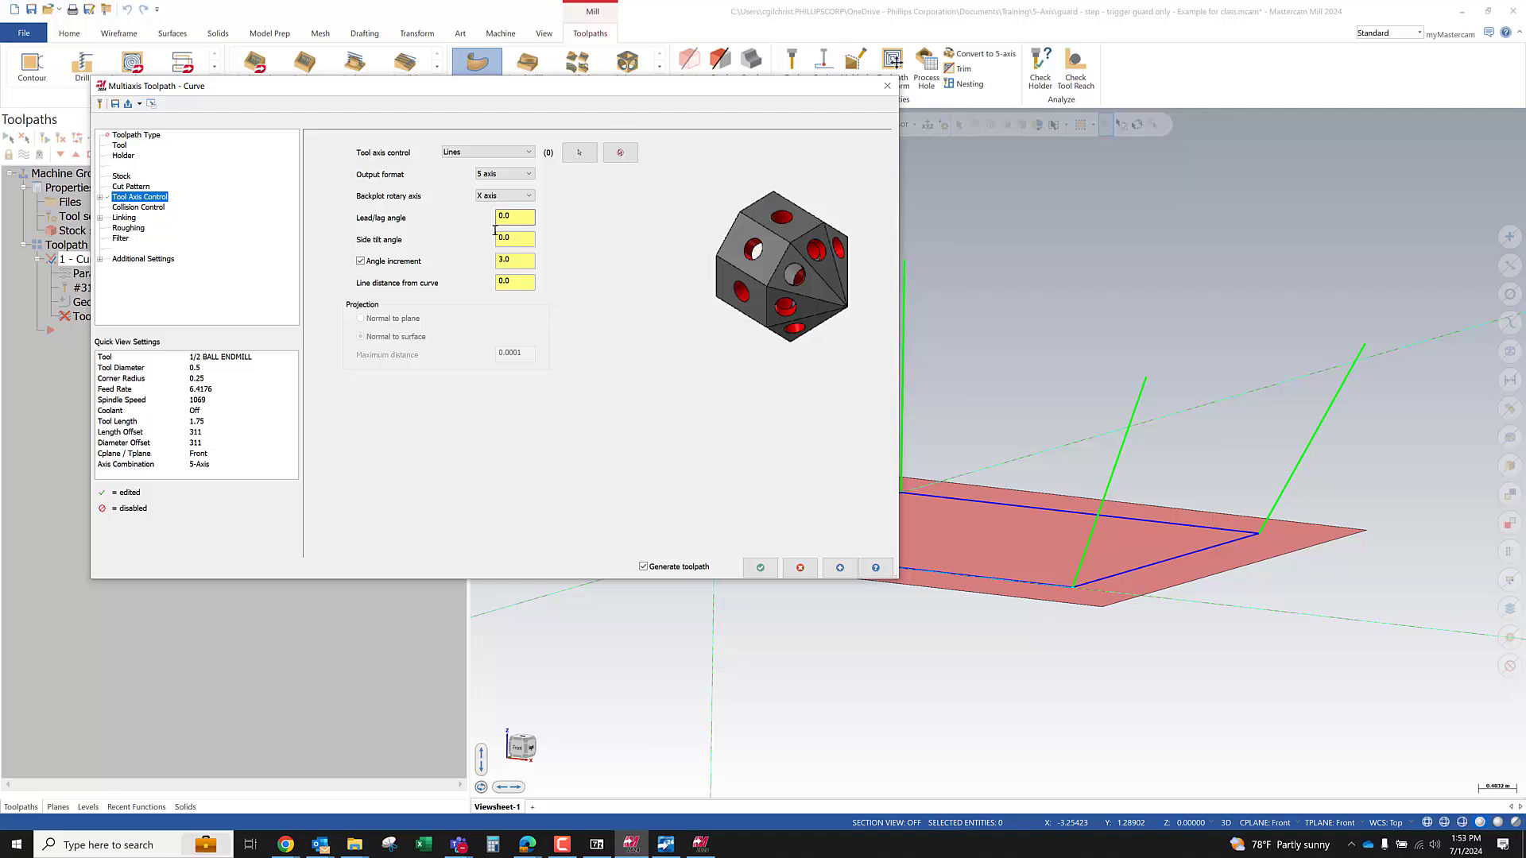
# Select the four green corner lines as the tool axis control lines
pyautogui.click(580, 152)
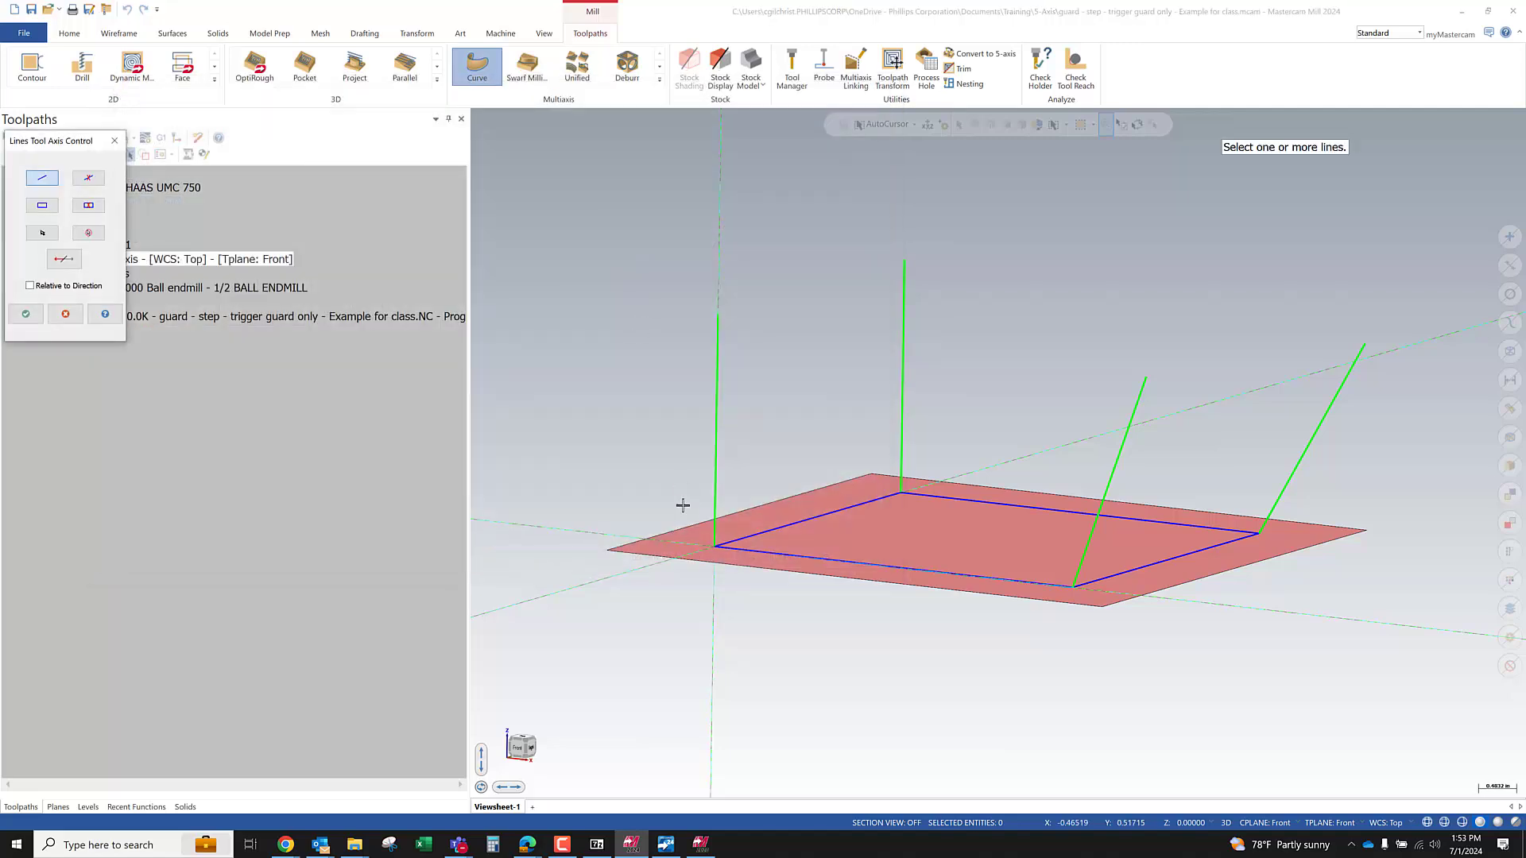
pyautogui.click(707, 519)
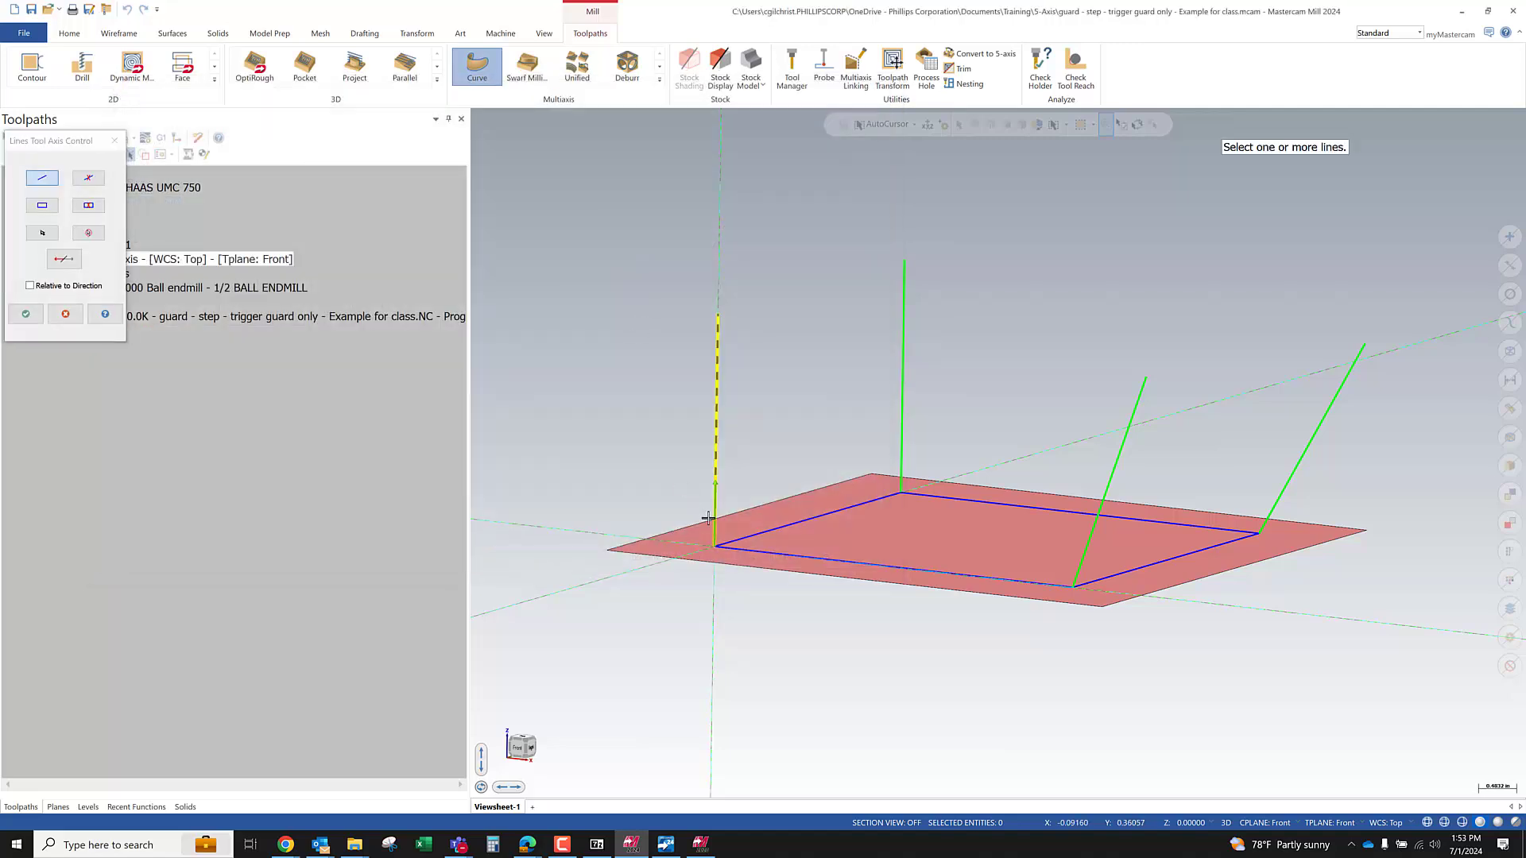
pyautogui.click(896, 472)
pyautogui.click(1082, 556)
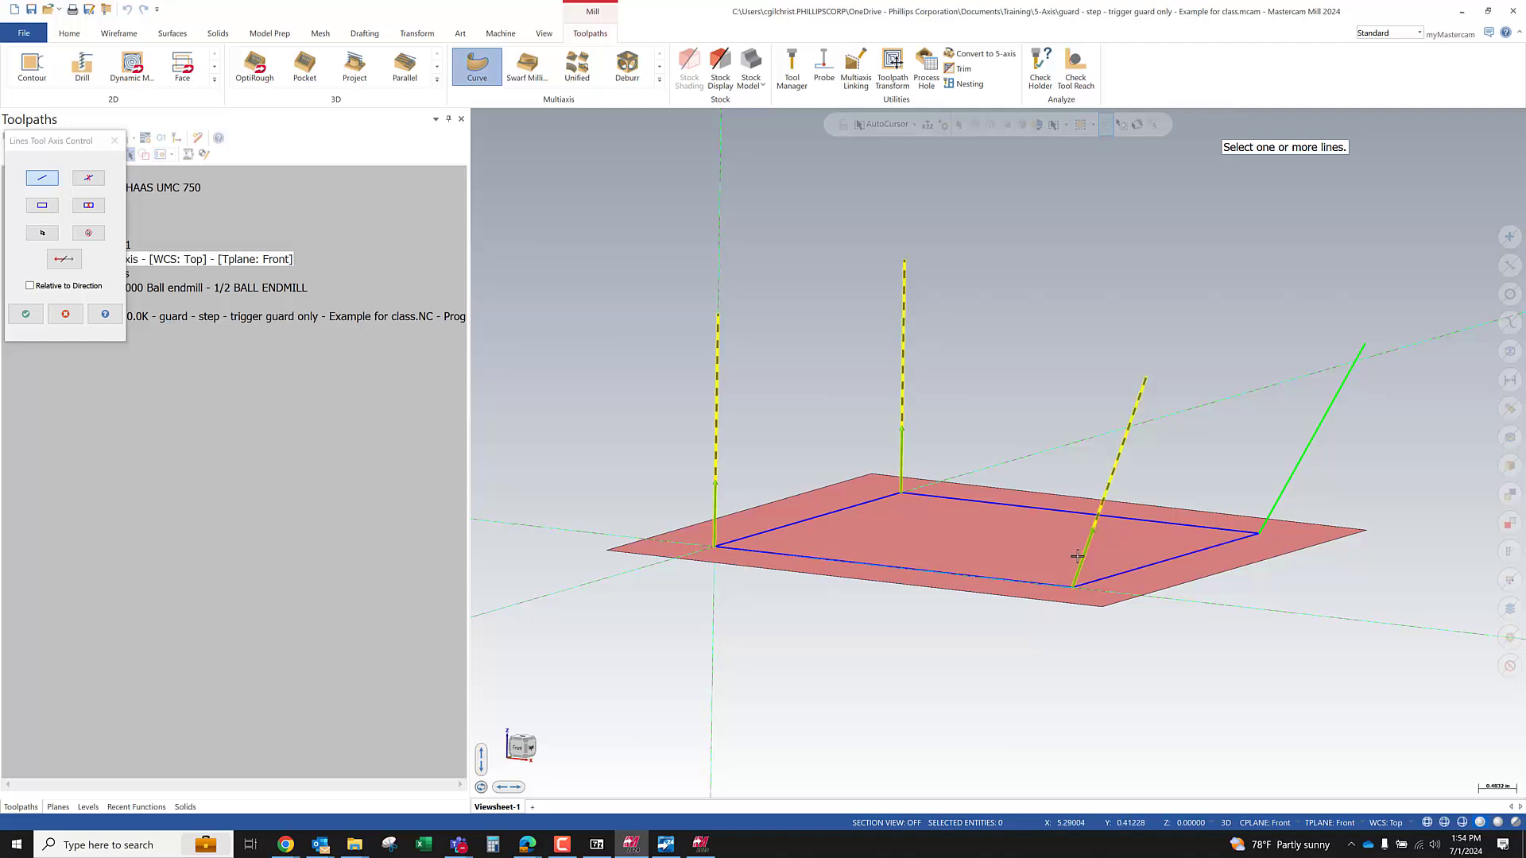
pyautogui.click(1274, 509)
pyautogui.click(25, 314)
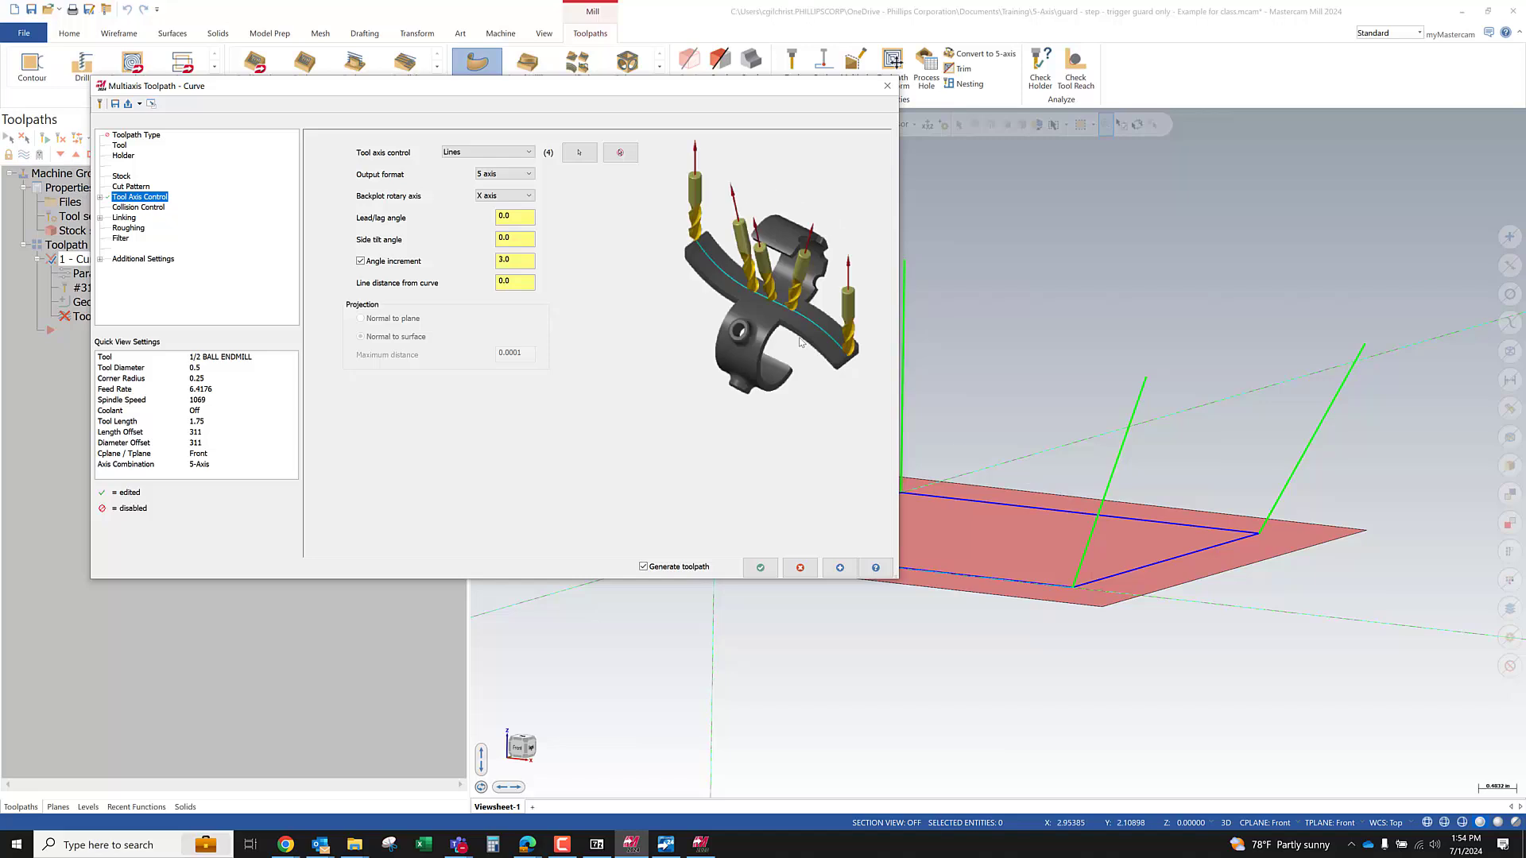
# Compensate the tool tip to the red flat surface in collision control and generate the toolpath
pyautogui.click(138, 207)
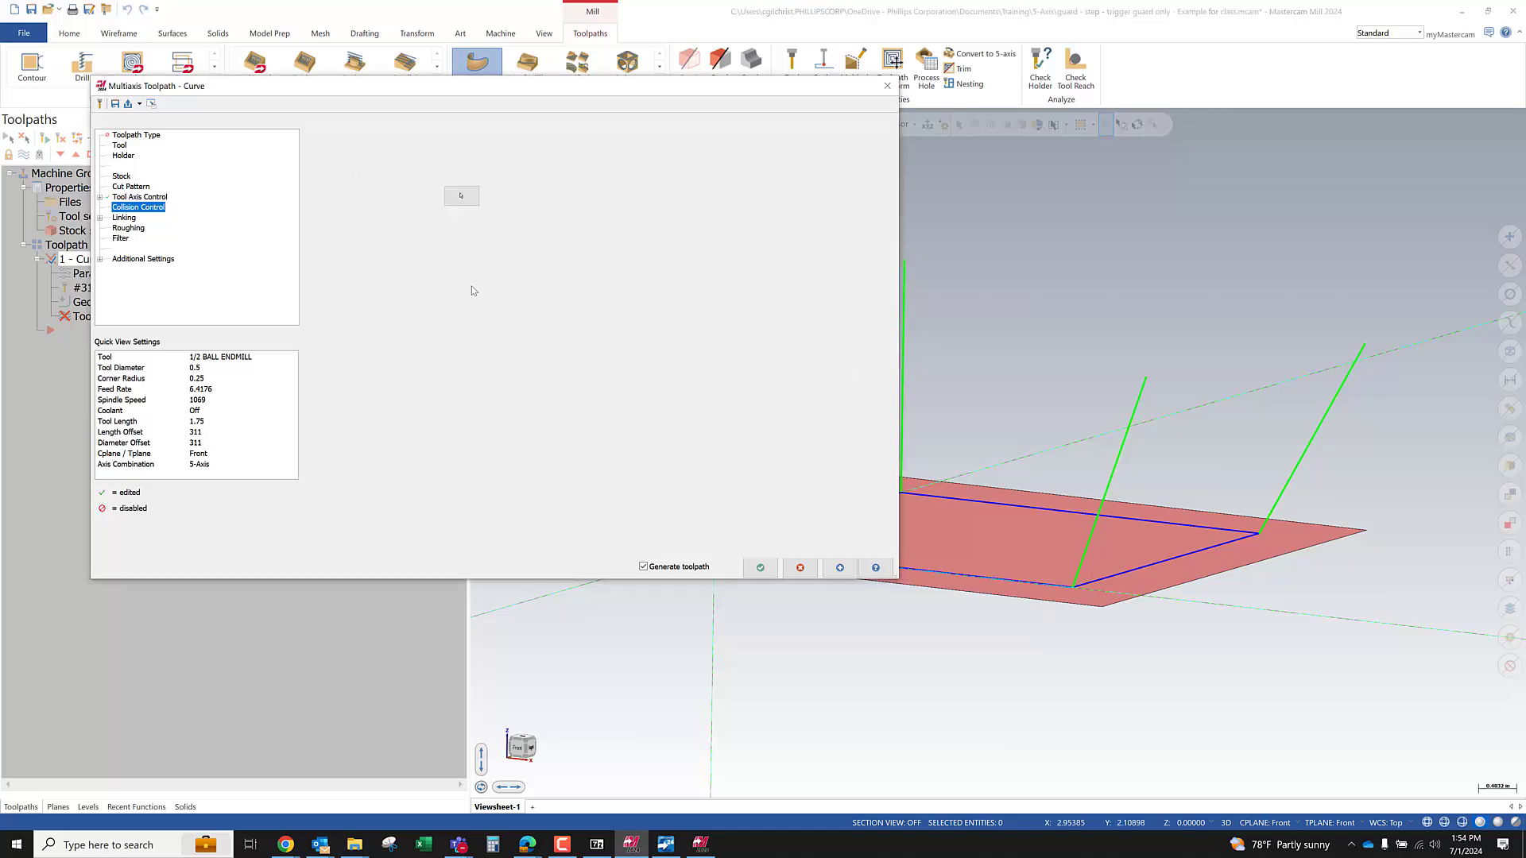
pyautogui.click(364, 200)
pyautogui.click(461, 196)
pyautogui.click(887, 533)
pyautogui.click(949, 153)
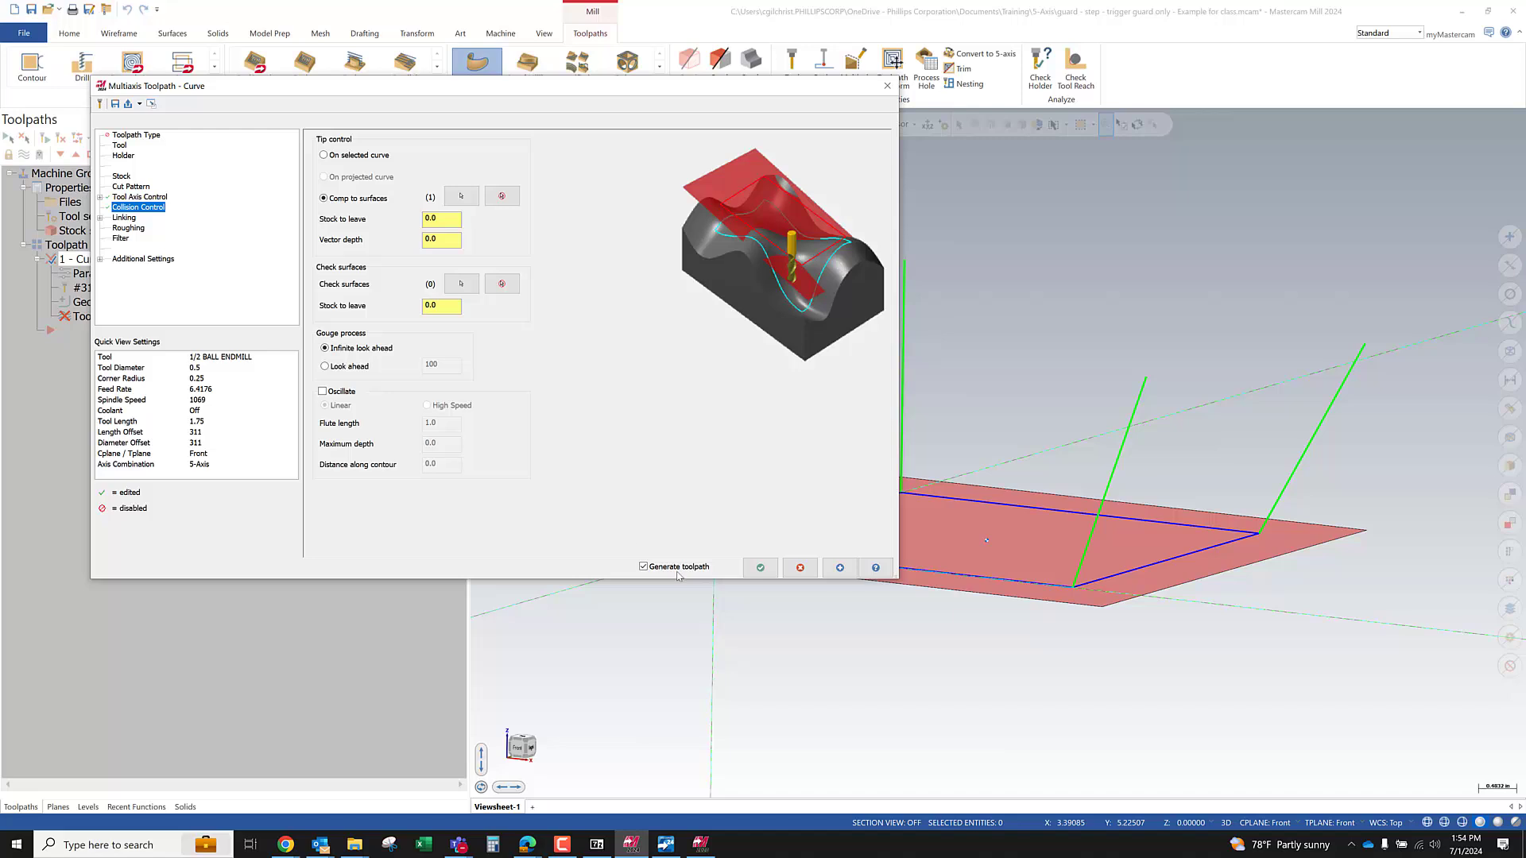
pyautogui.click(761, 567)
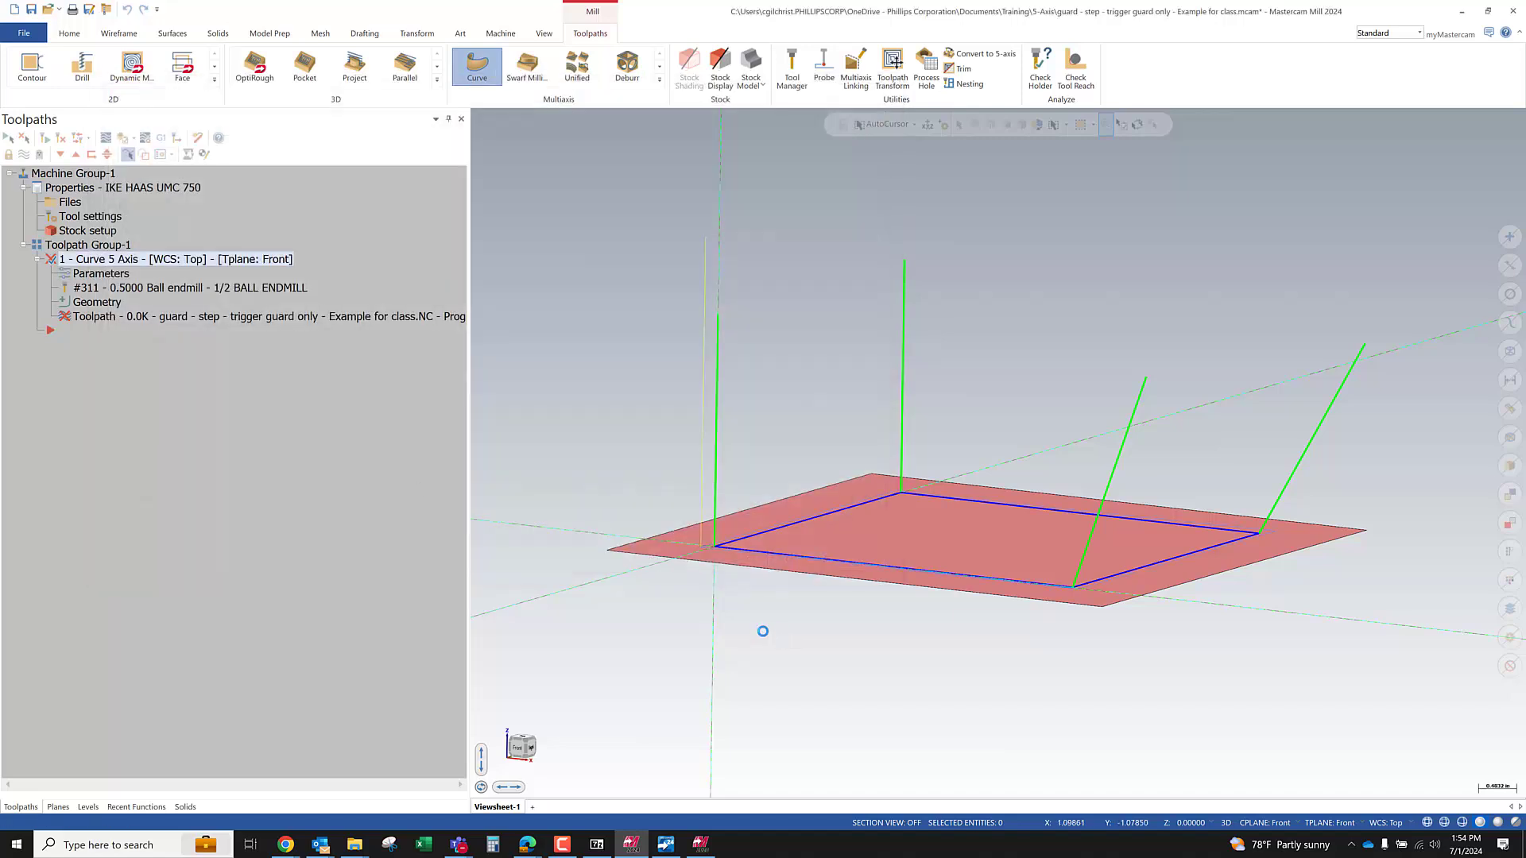
# Turn on the display of vertices for the Curve toolpath
pyautogui.scroll(-1, 822, 419)
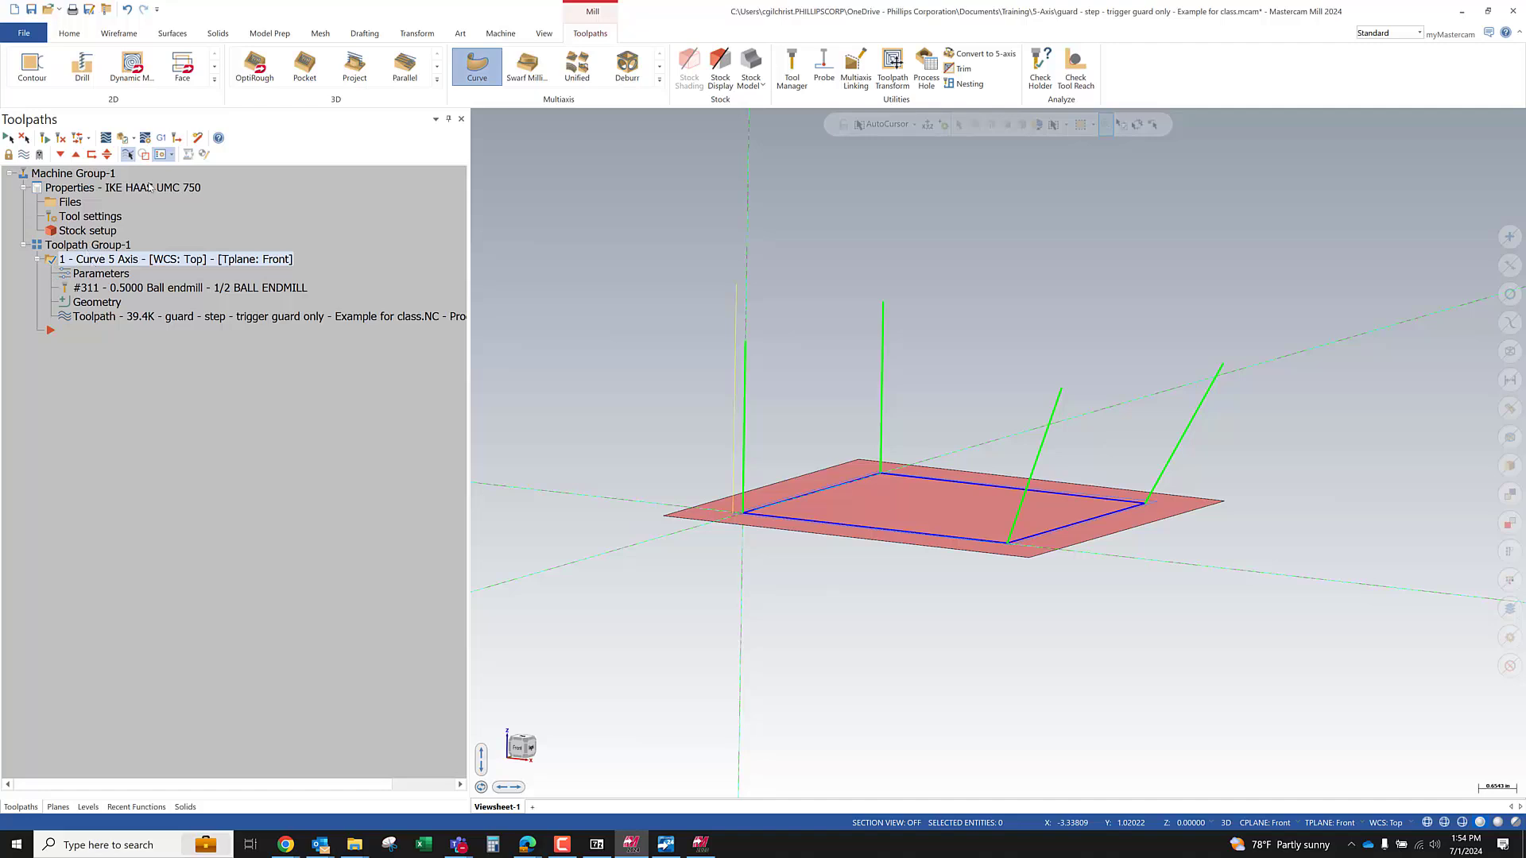
pyautogui.click(170, 157)
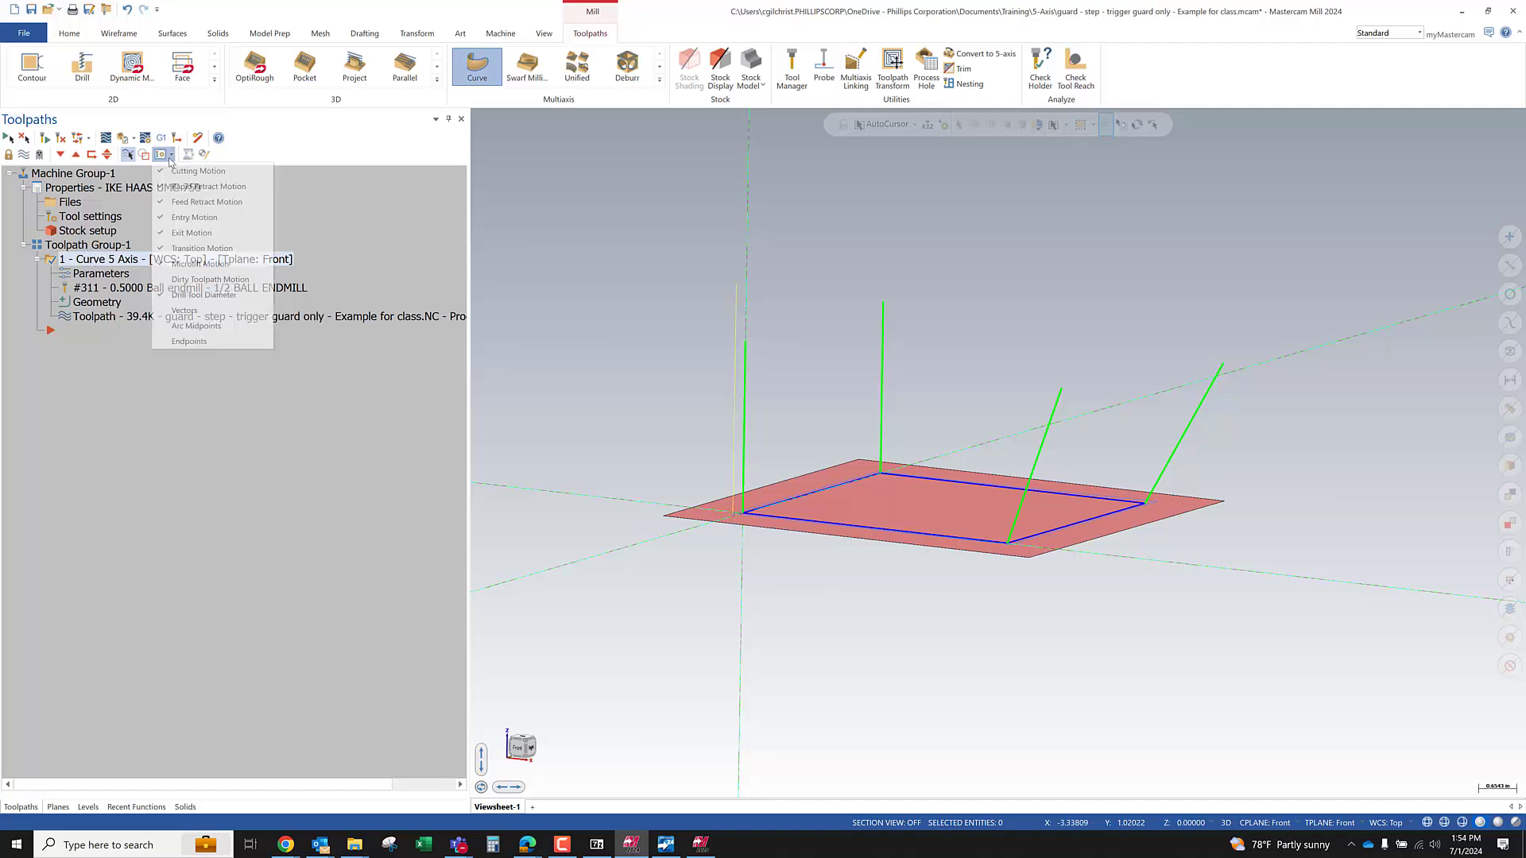
pyautogui.click(185, 310)
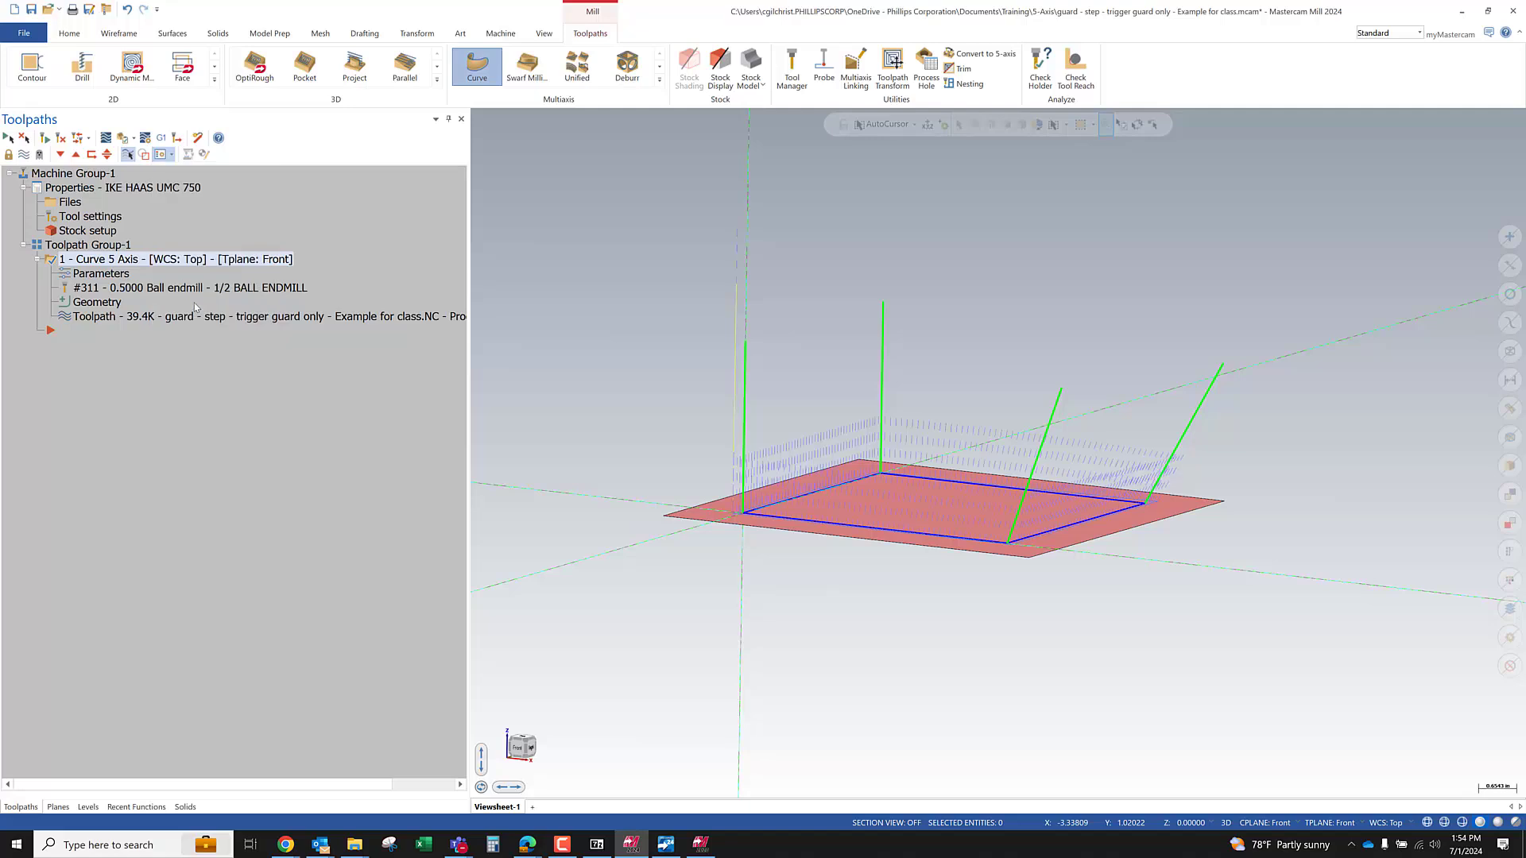
# Backplot the Curve toolpath with the tool displayed and start stepping through its motion
pyautogui.moveTo(1028, 480); pyautogui.dragTo(749, 456, button='middle')
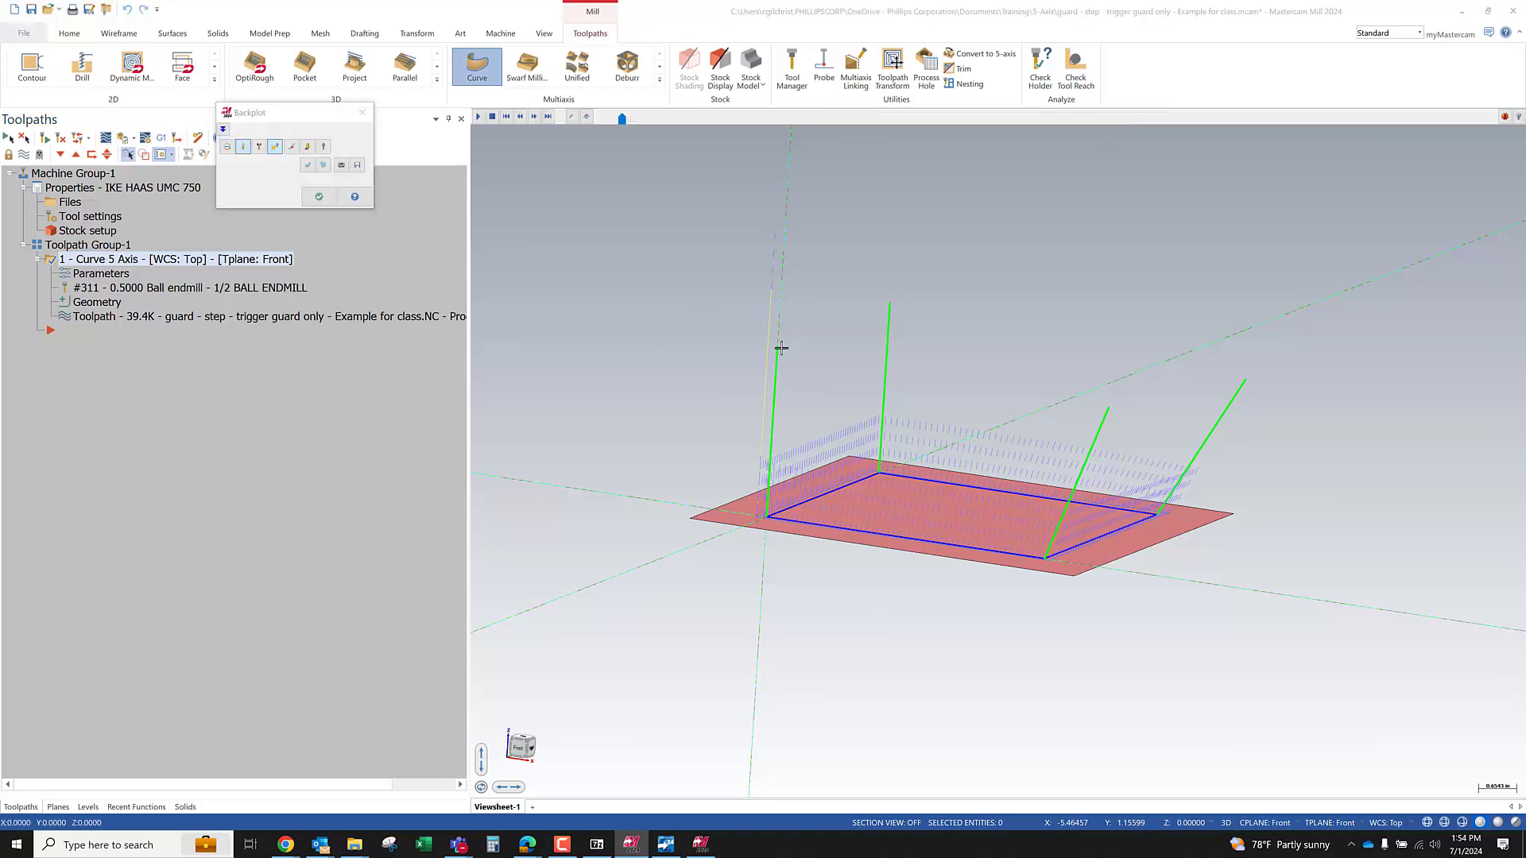
pyautogui.scroll(-3, 781, 357)
pyautogui.press('s')
pyautogui.click(259, 146)
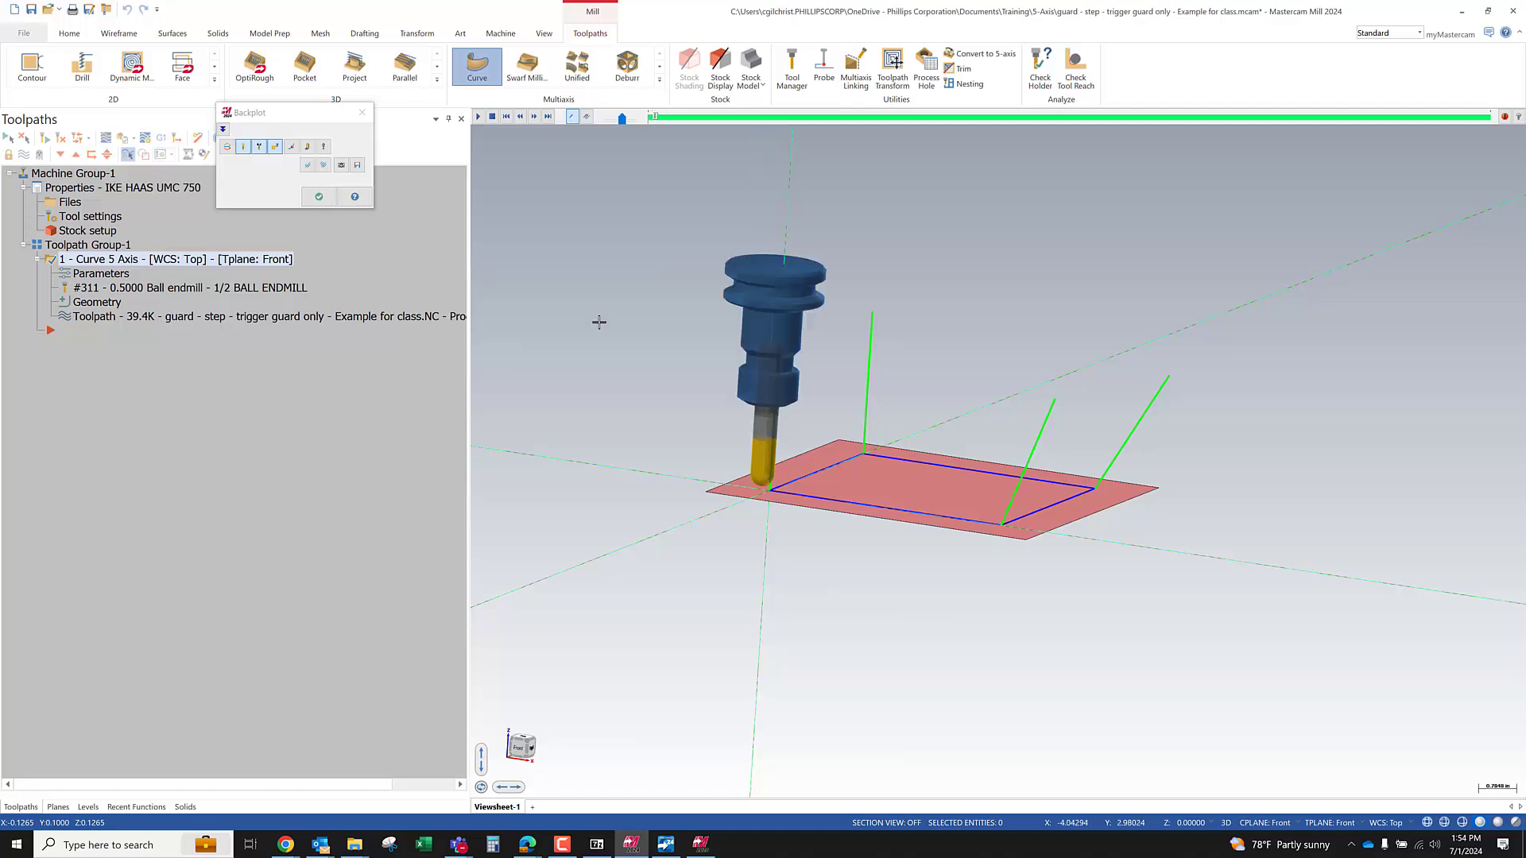
# Expand and enlarge the backplot details to examine tip position and tool vector along the path, and close the backplot
pyautogui.click(223, 129)
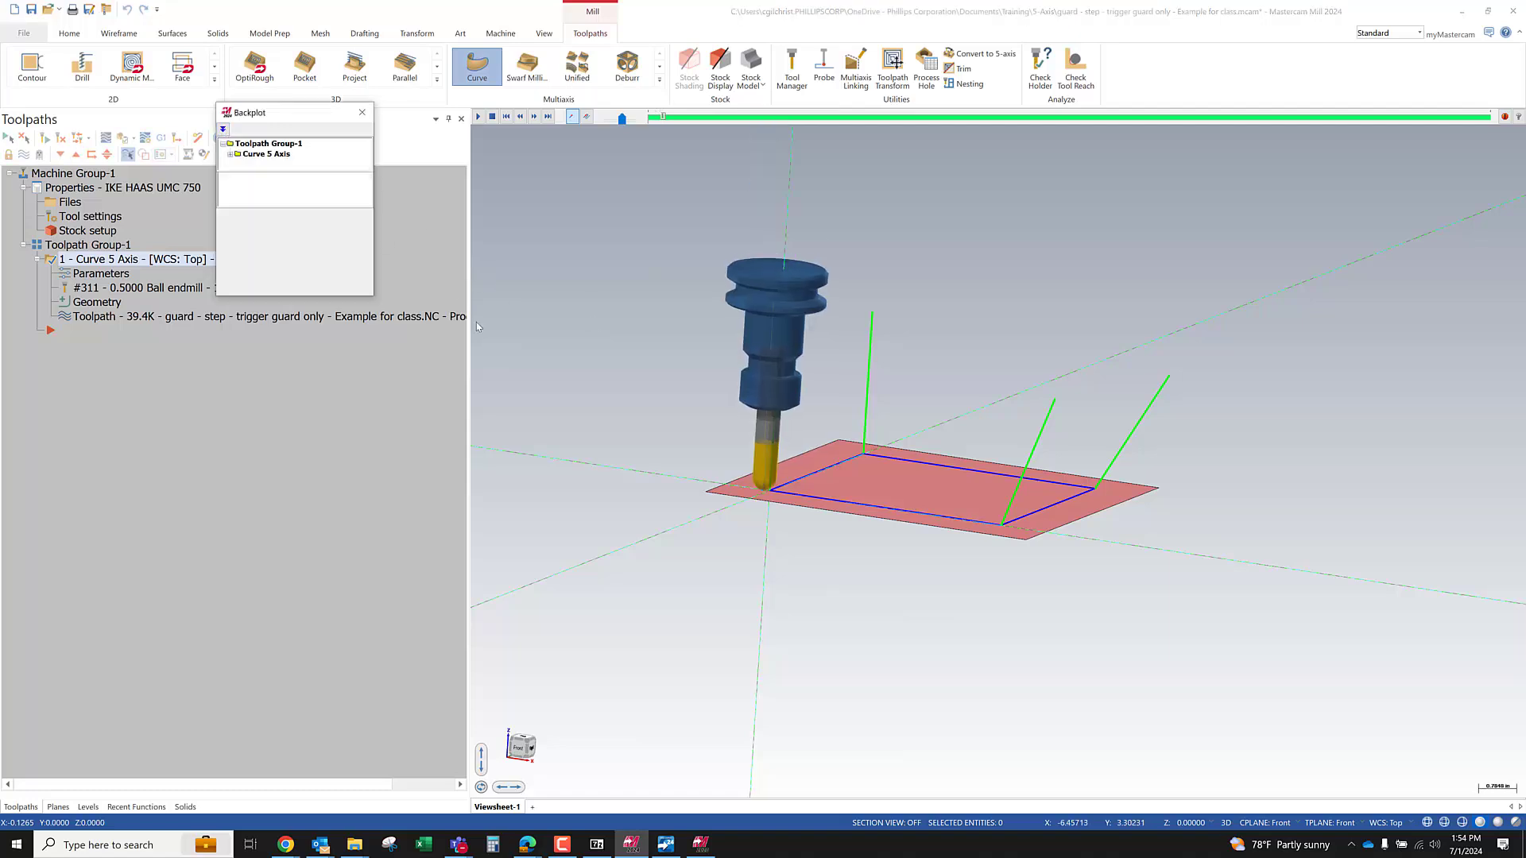
pyautogui.moveTo(411, 461); pyautogui.dragTo(429, 540)
pyautogui.moveTo(332, 348); pyautogui.dragTo(326, 259)
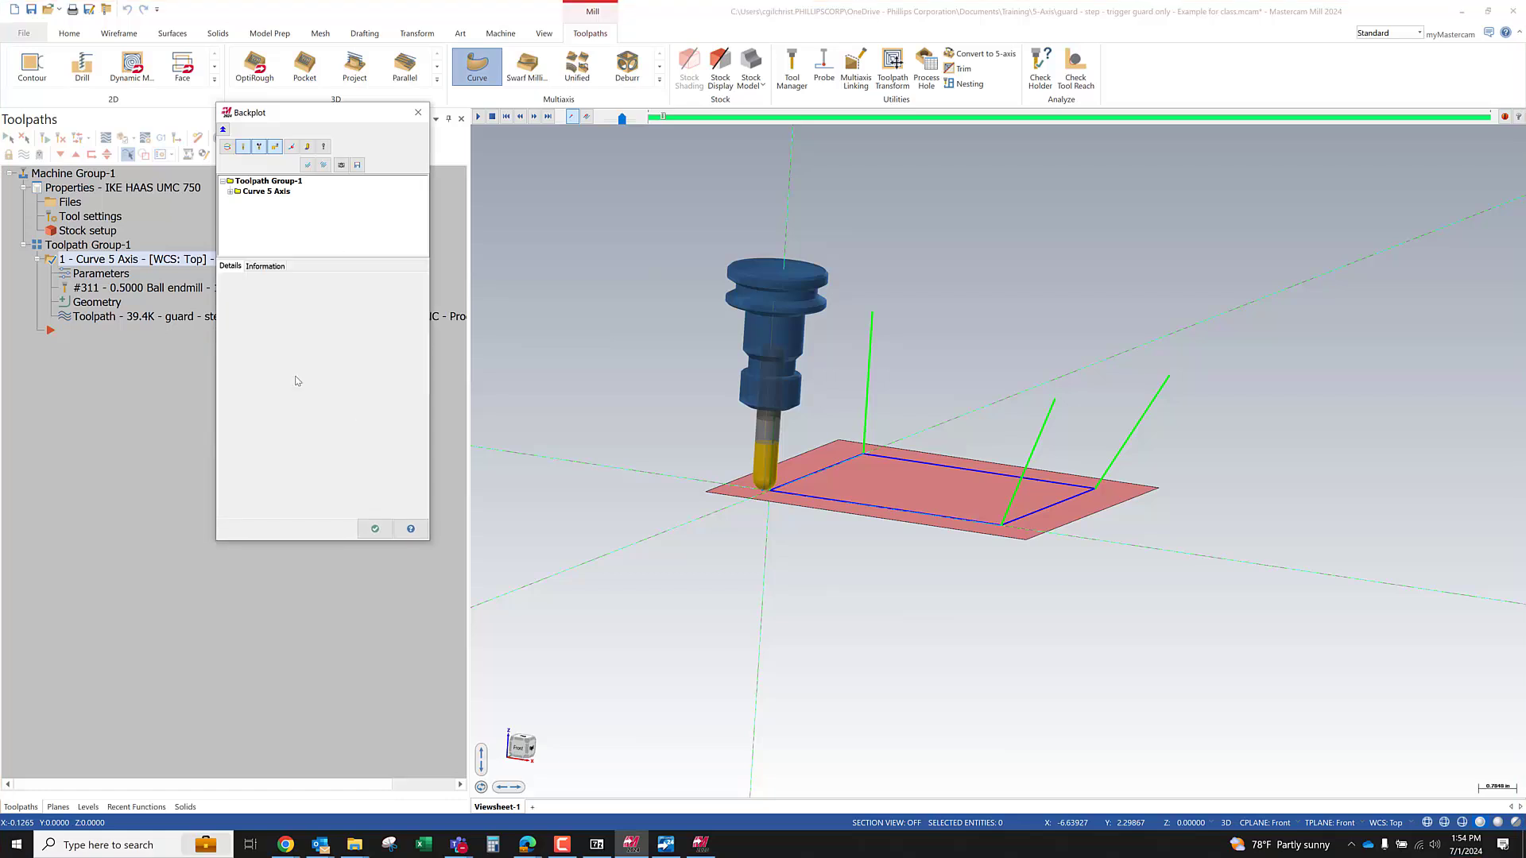
pyautogui.moveTo(276, 543); pyautogui.dragTo(276, 711)
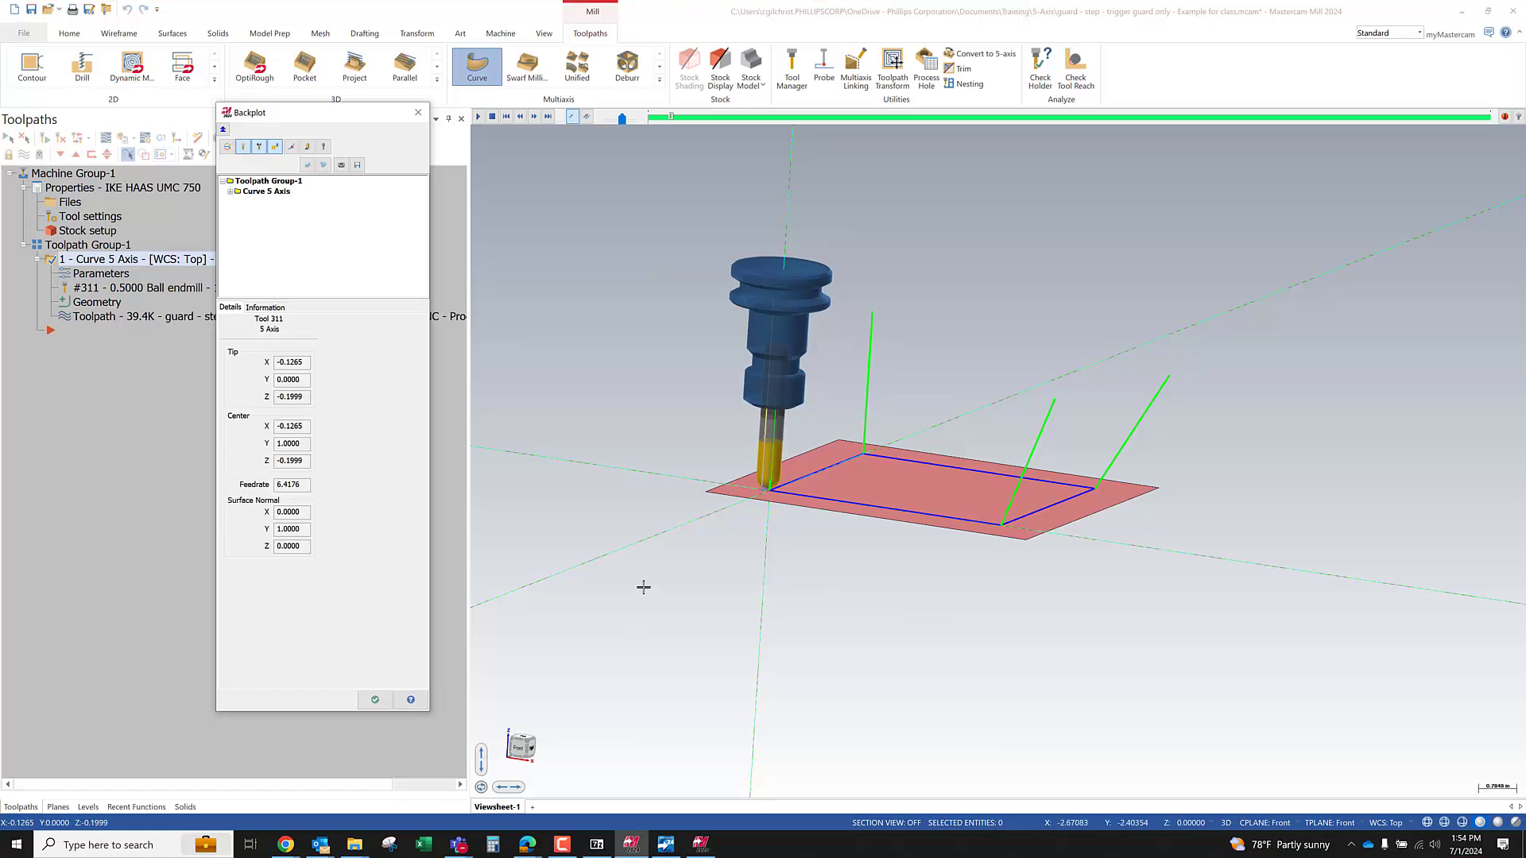
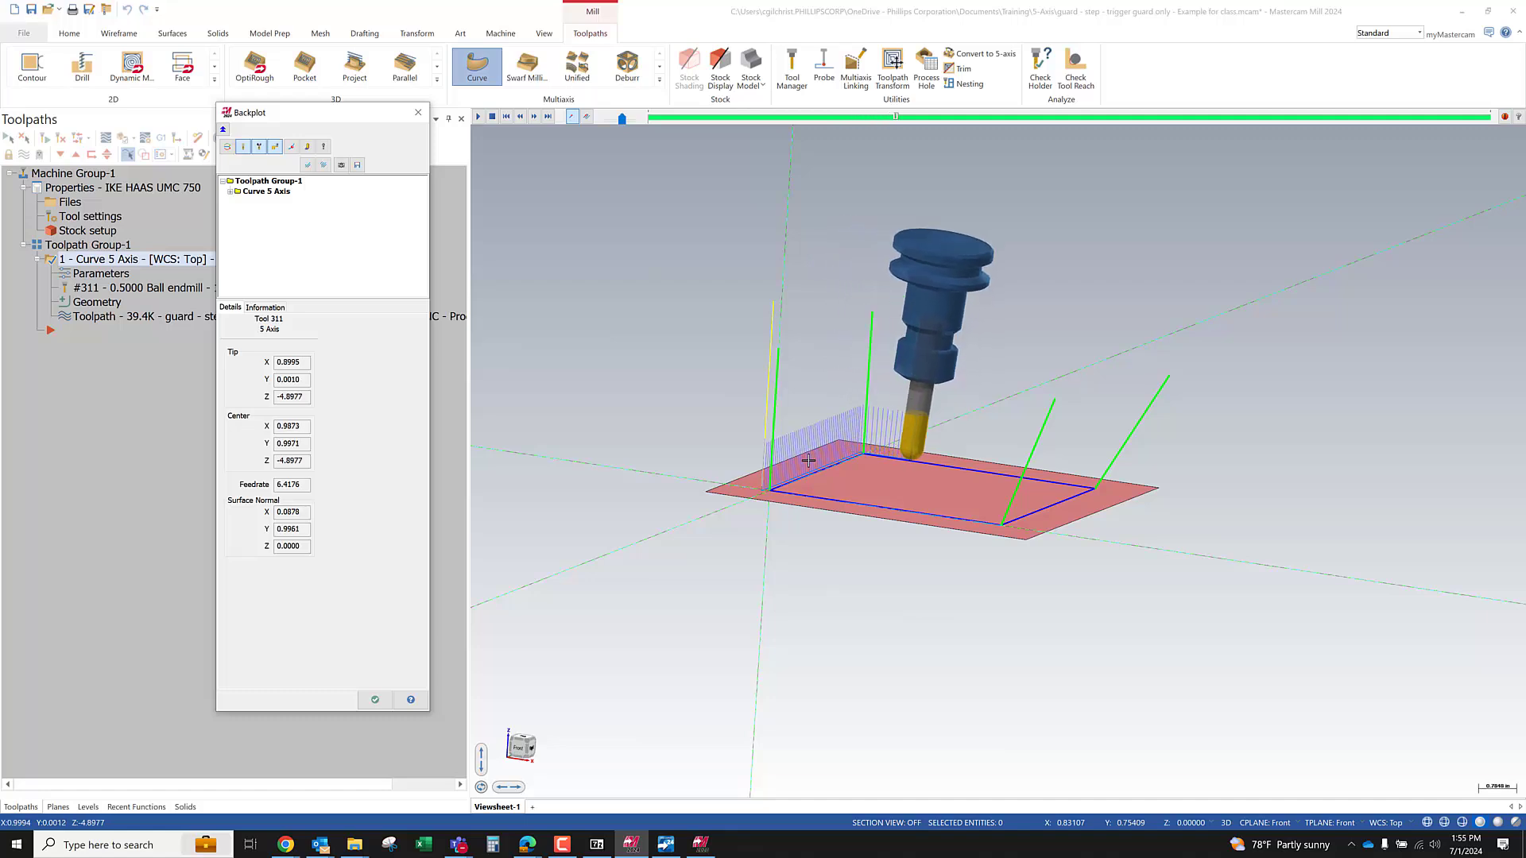
pyautogui.click(375, 699)
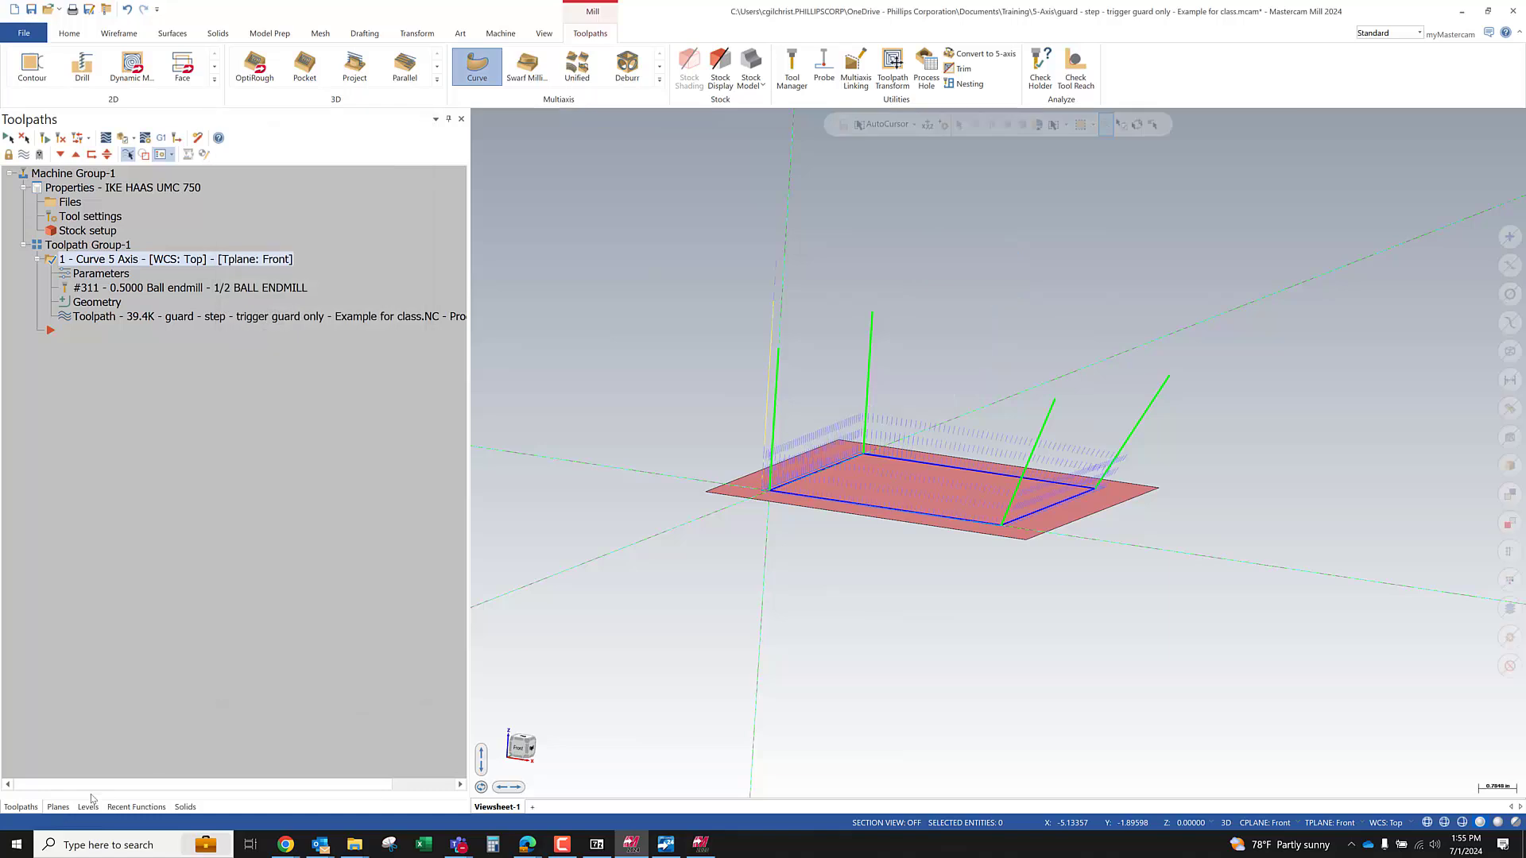
# Set Top as both the construction plane and the tool plane, and return to the toolpath list
pyautogui.click(88, 807)
pyautogui.click(58, 807)
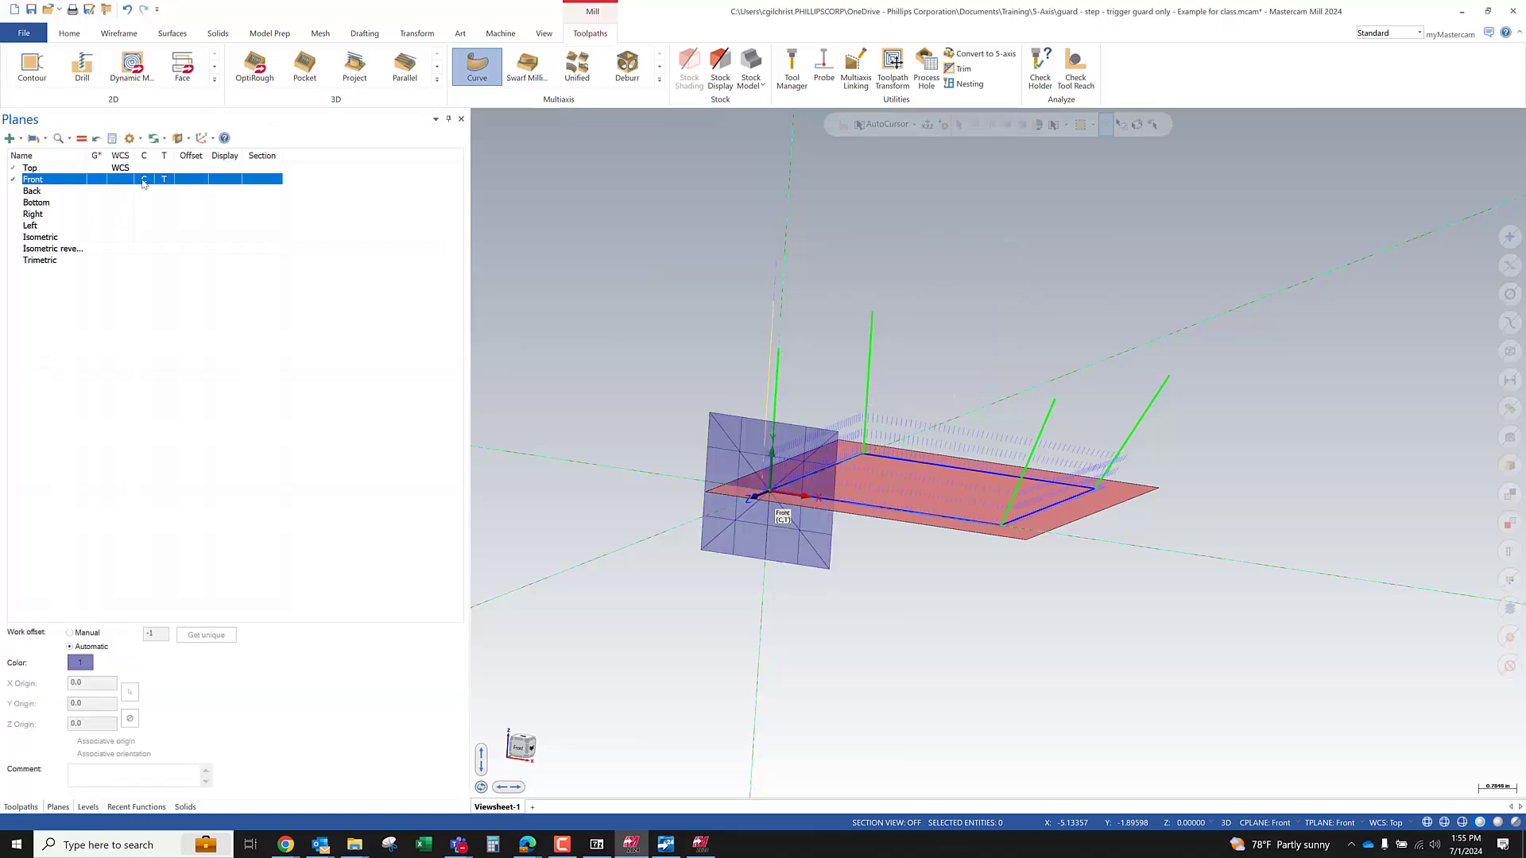
pyautogui.click(143, 169)
pyautogui.click(164, 169)
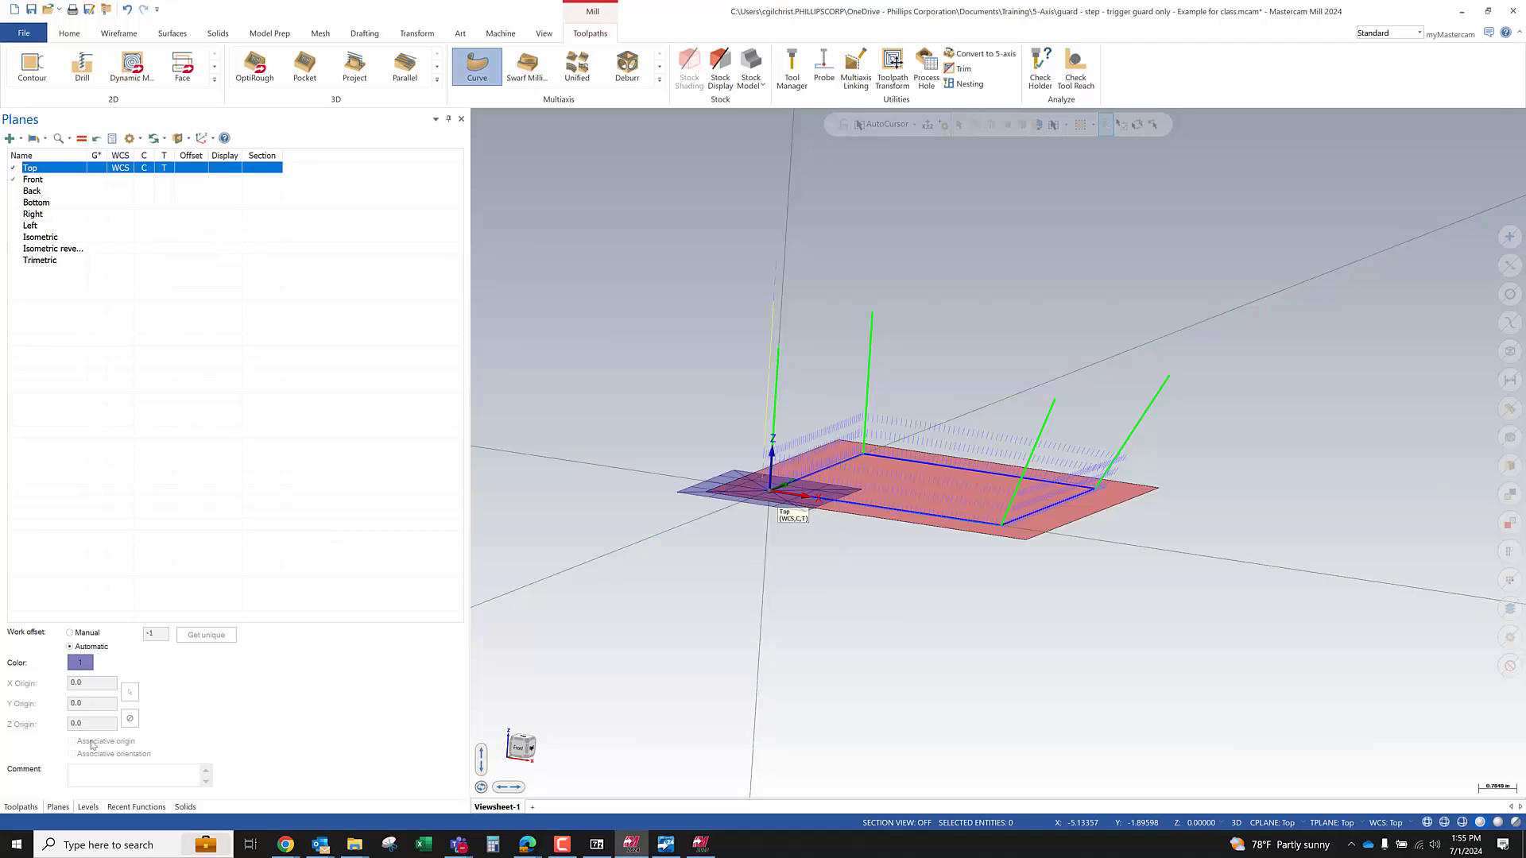
pyautogui.click(21, 806)
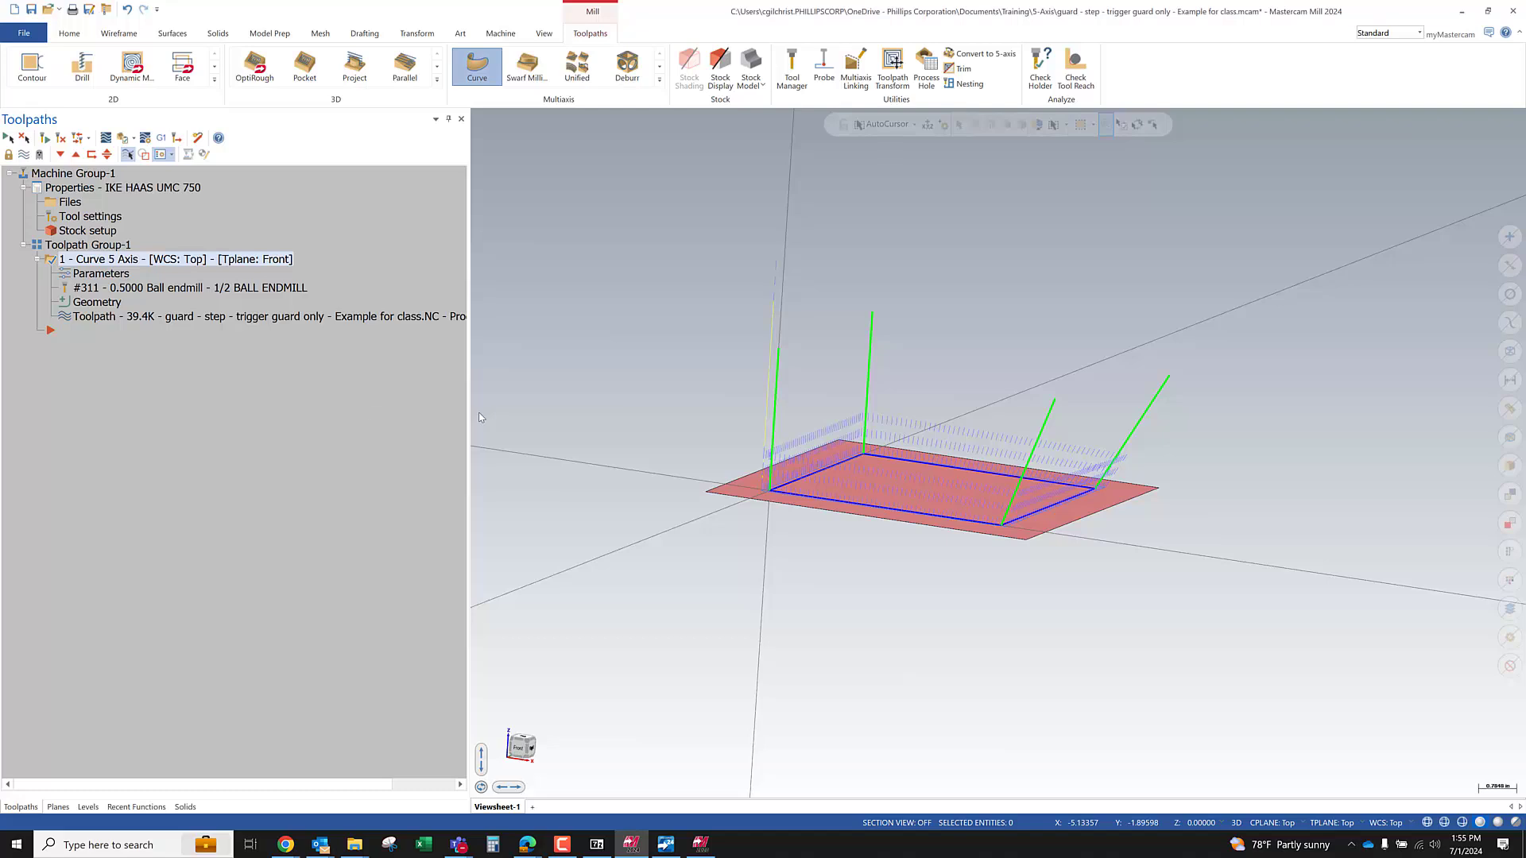
# Match the Curve operation's tool and construction planes to Top with manual work offset 0, updating the plane and all operations that use it
pyautogui.click(64, 274)
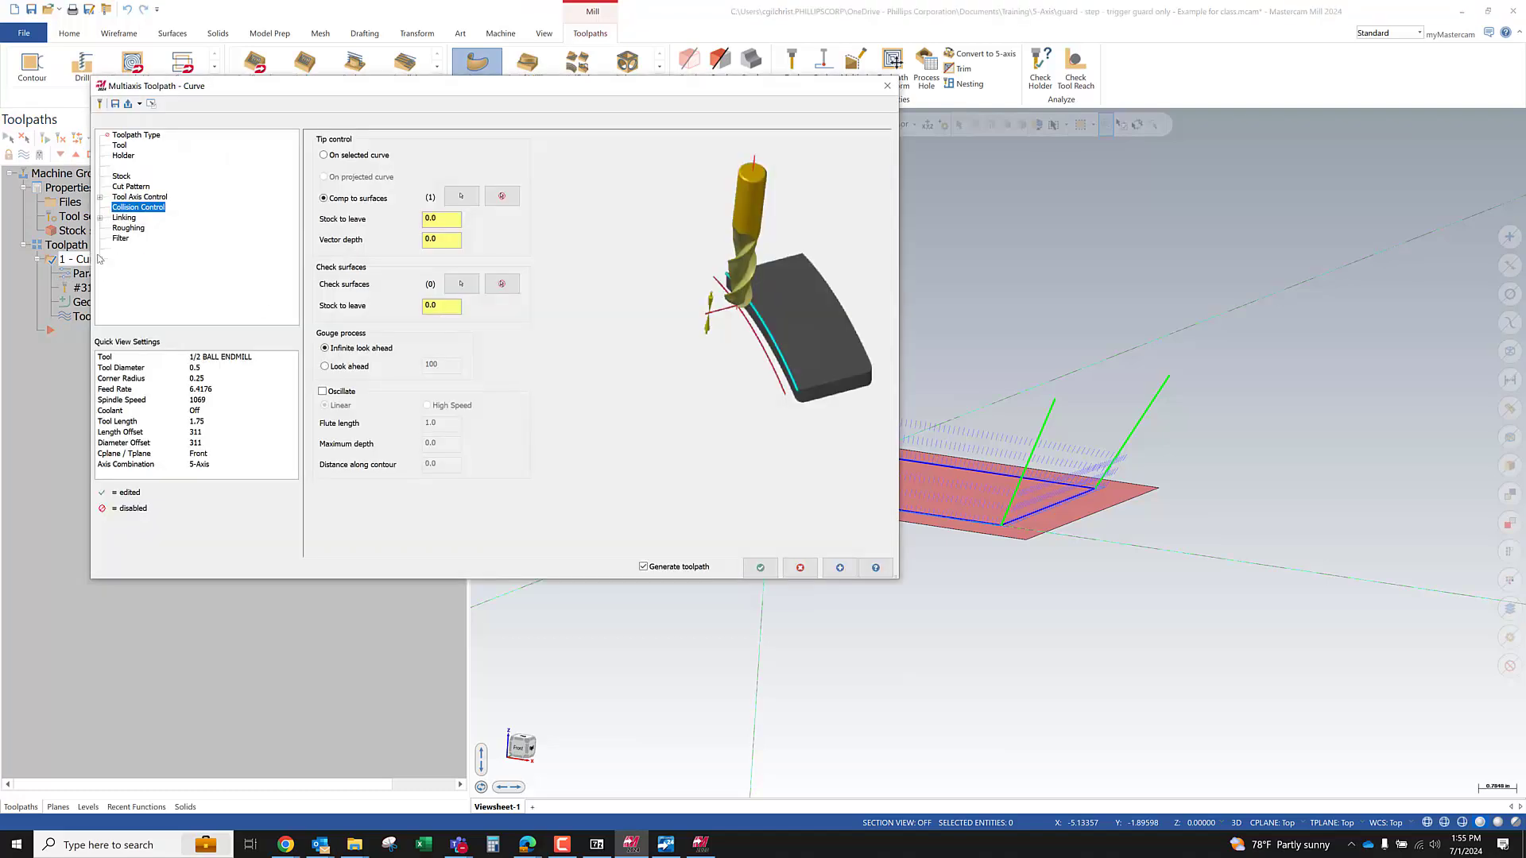
pyautogui.click(131, 270)
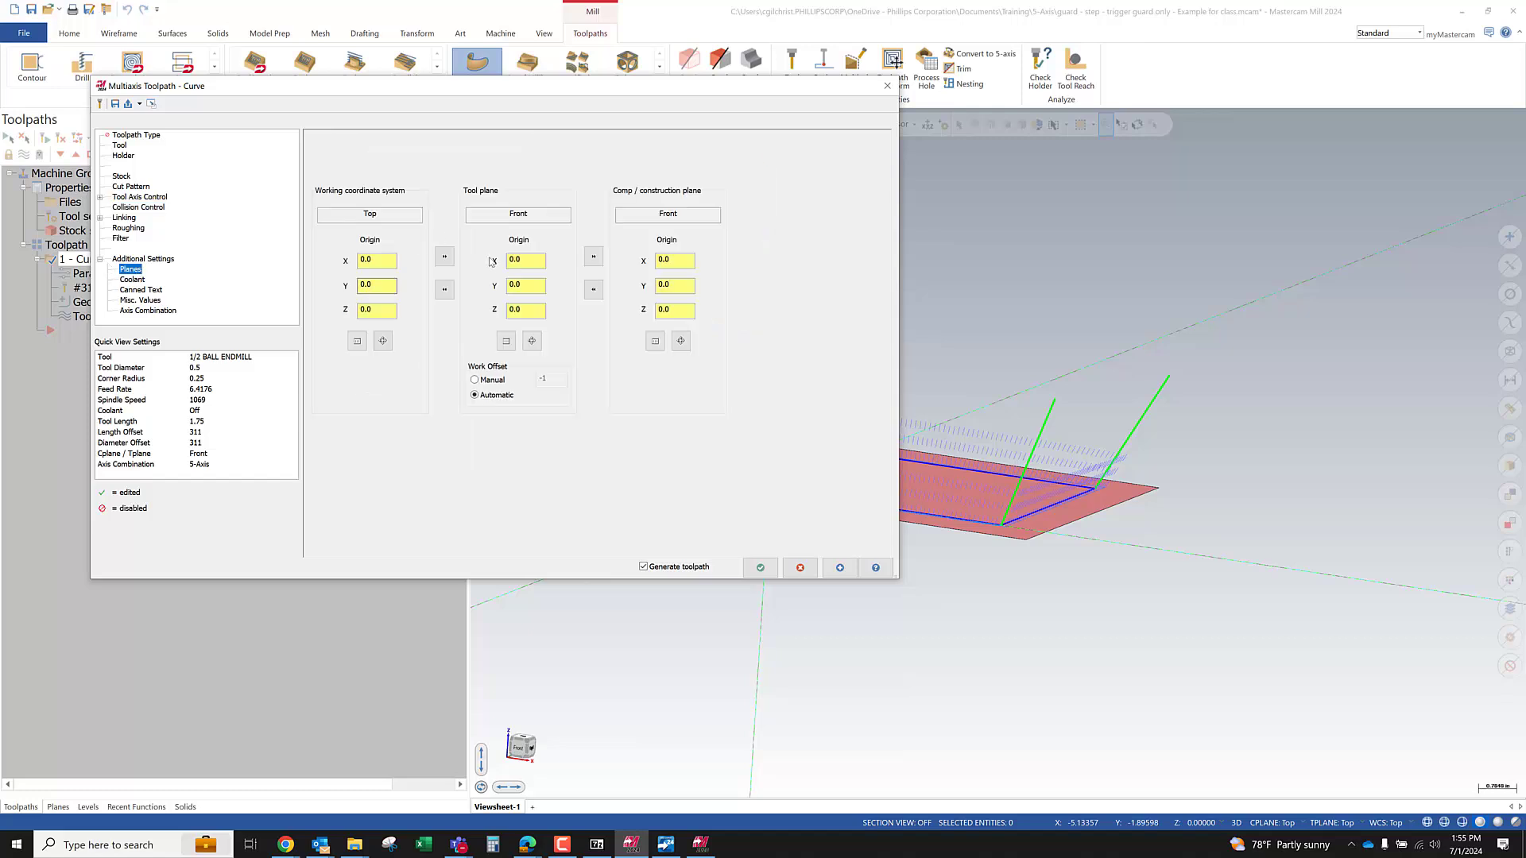
pyautogui.click(445, 255)
pyautogui.click(492, 380)
pyautogui.write('0')
pyautogui.press('Tab')
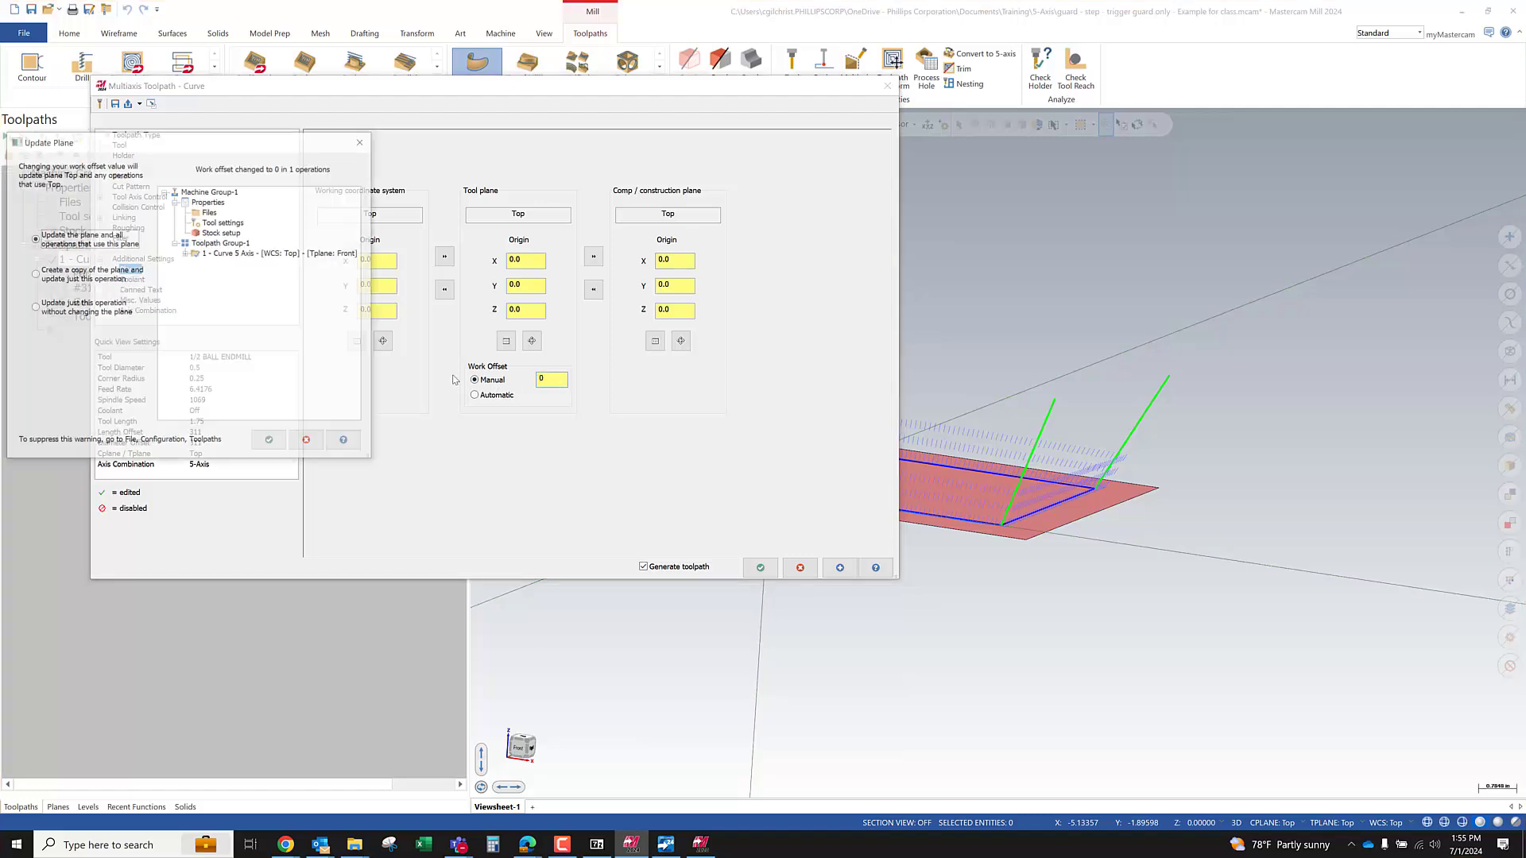
pyautogui.click(270, 441)
pyautogui.click(759, 568)
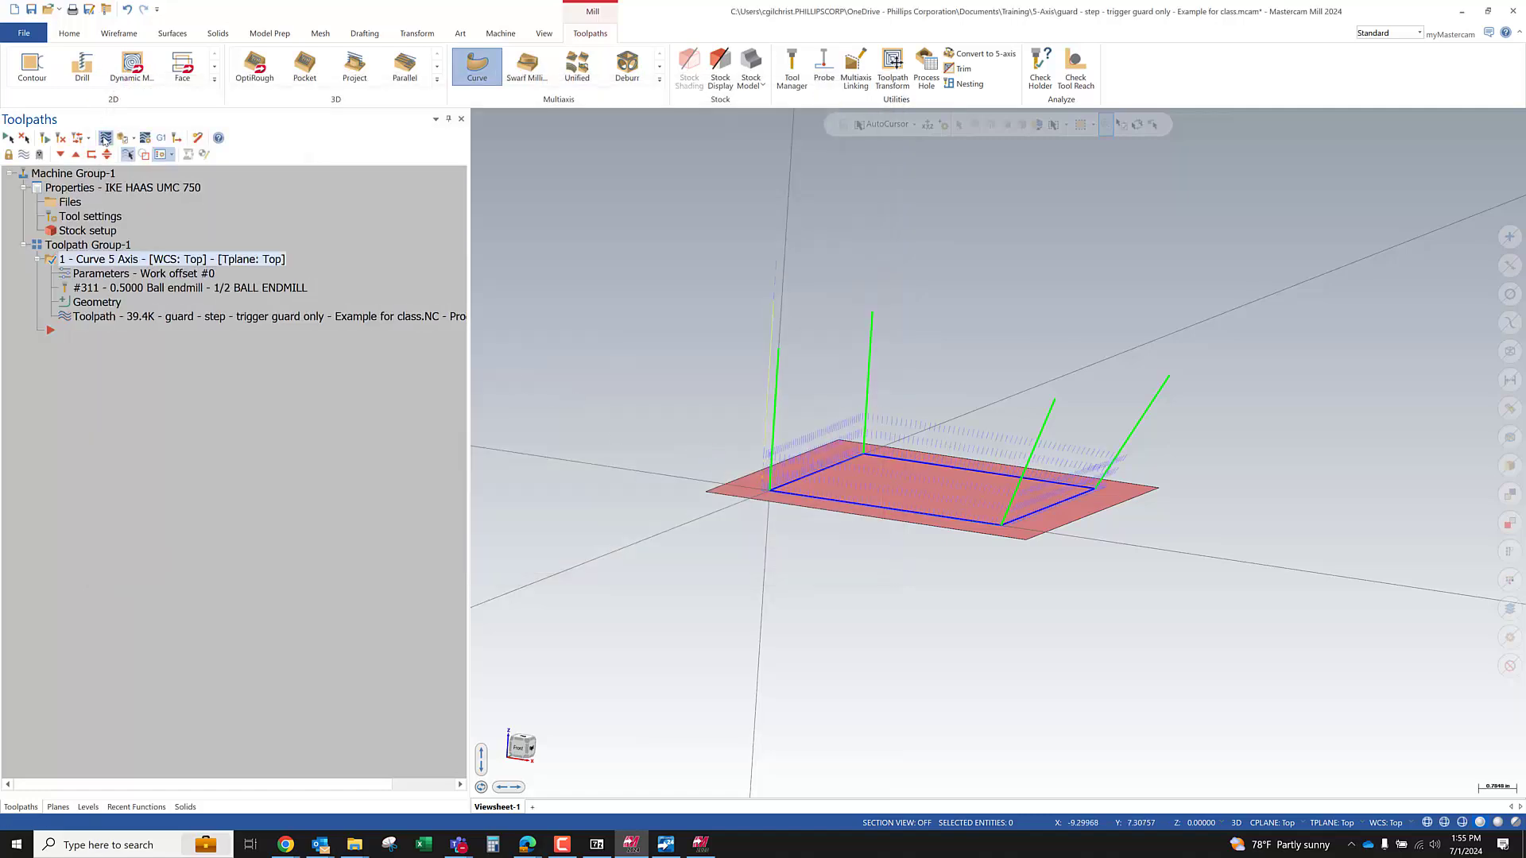
# Backplot the Curve toolpath again and step the tool along the rectangle's first edge, examining its tip position and axis vector
pyautogui.click(105, 138)
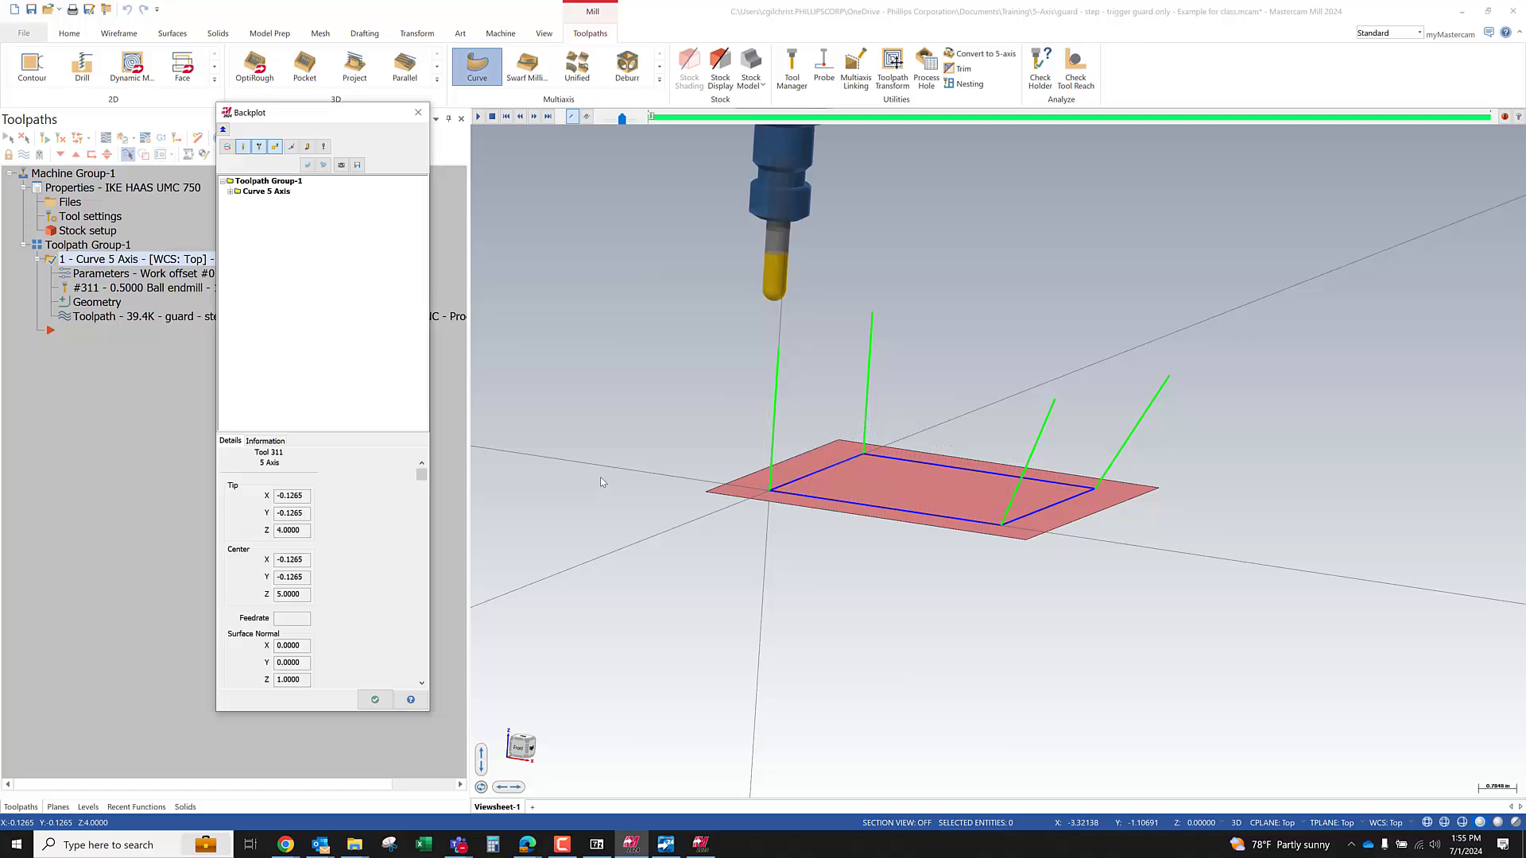
pyautogui.press('s')
pyautogui.press('s')
pyautogui.press('s')
pyautogui.press('s')
pyautogui.press('s')
pyautogui.press('s')
pyautogui.press('s')
pyautogui.press('s')
pyautogui.press('s')
pyautogui.press('s')
pyautogui.press('s')
pyautogui.press('s')
pyautogui.press('s')
pyautogui.press('s')
pyautogui.press('s')
pyautogui.press('s')
pyautogui.press('s')
pyautogui.press('s')
pyautogui.press('s')
pyautogui.press('s')
pyautogui.press('s')
pyautogui.press('s')
pyautogui.press('s')
pyautogui.press('s')
pyautogui.press('s')
pyautogui.press('s')
pyautogui.press('s')
pyautogui.press('s')
pyautogui.press('s')
pyautogui.press('s')
pyautogui.press('s')
pyautogui.press('s')
pyautogui.press('s')
pyautogui.press('s')
pyautogui.press('s')
pyautogui.press('s')
pyautogui.press('s')
pyautogui.press('s')
pyautogui.press('s')
pyautogui.press('s')
pyautogui.press('s')
pyautogui.press('s')
pyautogui.press('s')
pyautogui.press('s')
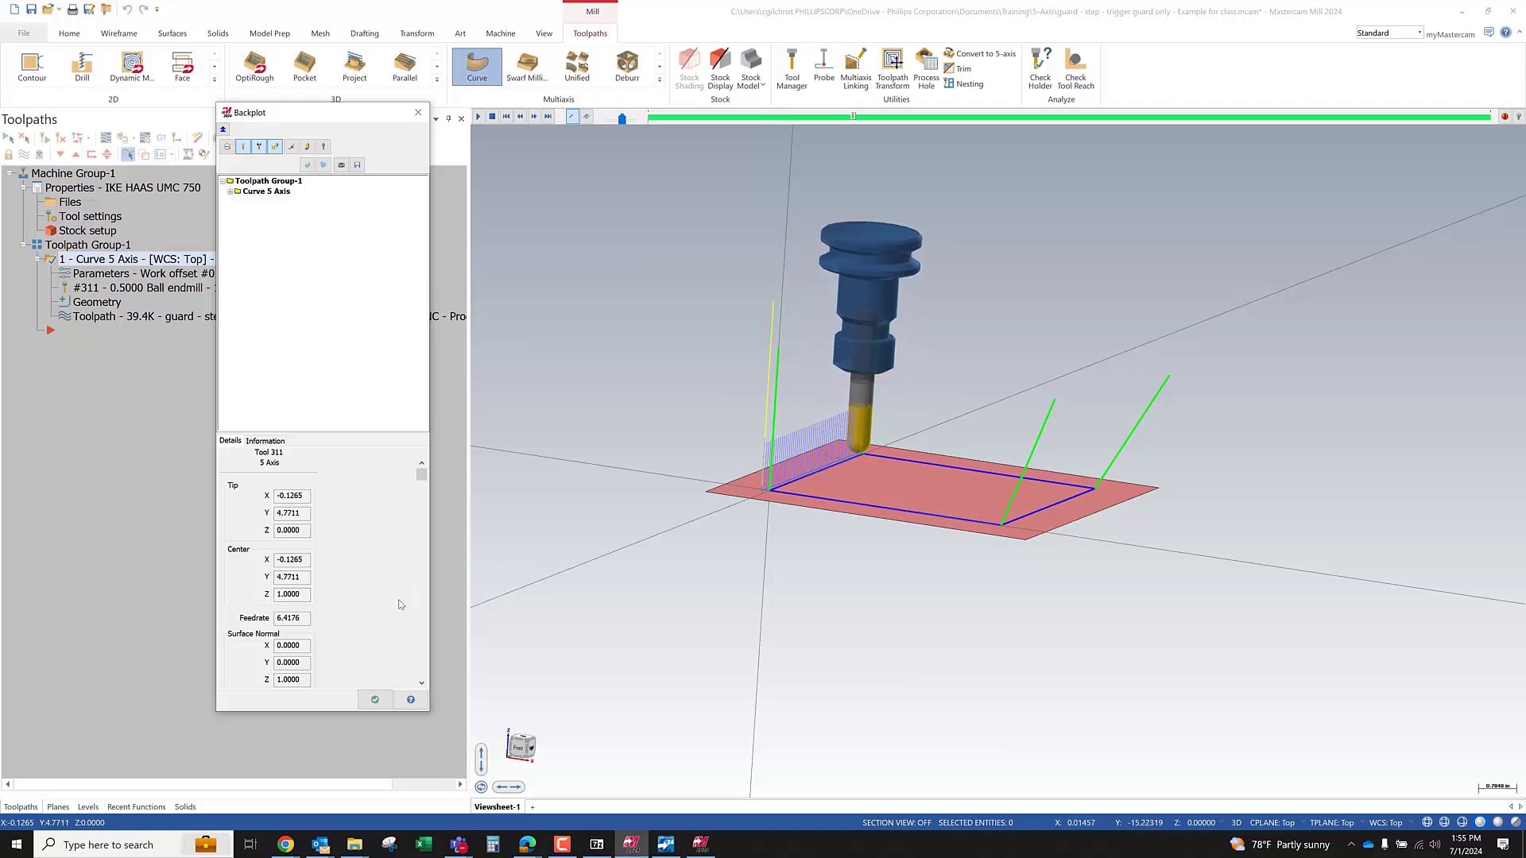
# Step the backplotted tool along the rectangle's second edge, examining its tip position, center position and surface normal values
pyautogui.press('s')
pyautogui.press('s')
pyautogui.press('s')
pyautogui.press('s')
pyautogui.press('s')
pyautogui.press('s')
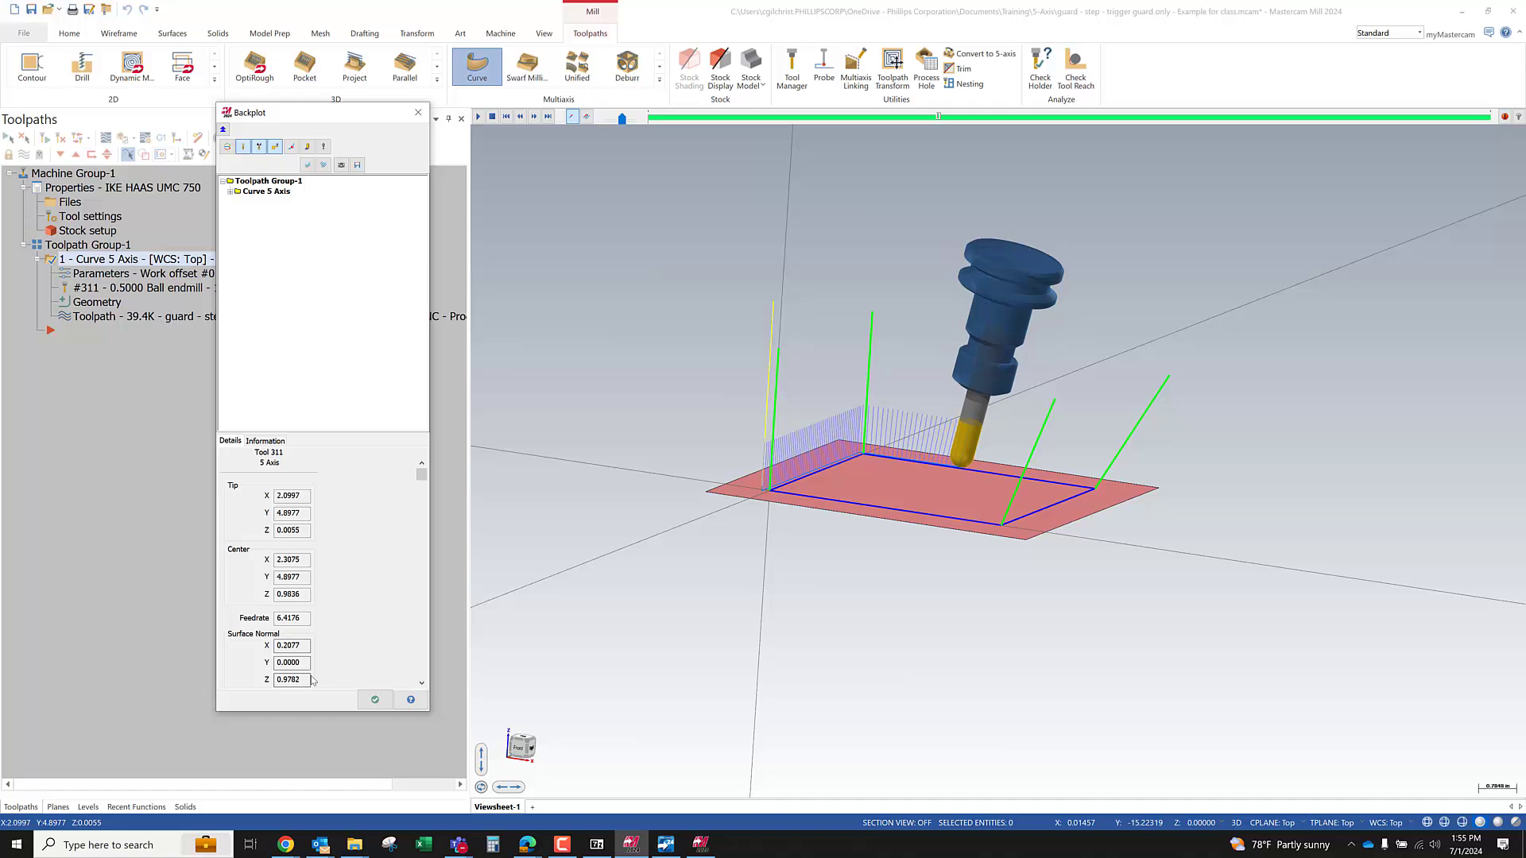
pyautogui.press('s')
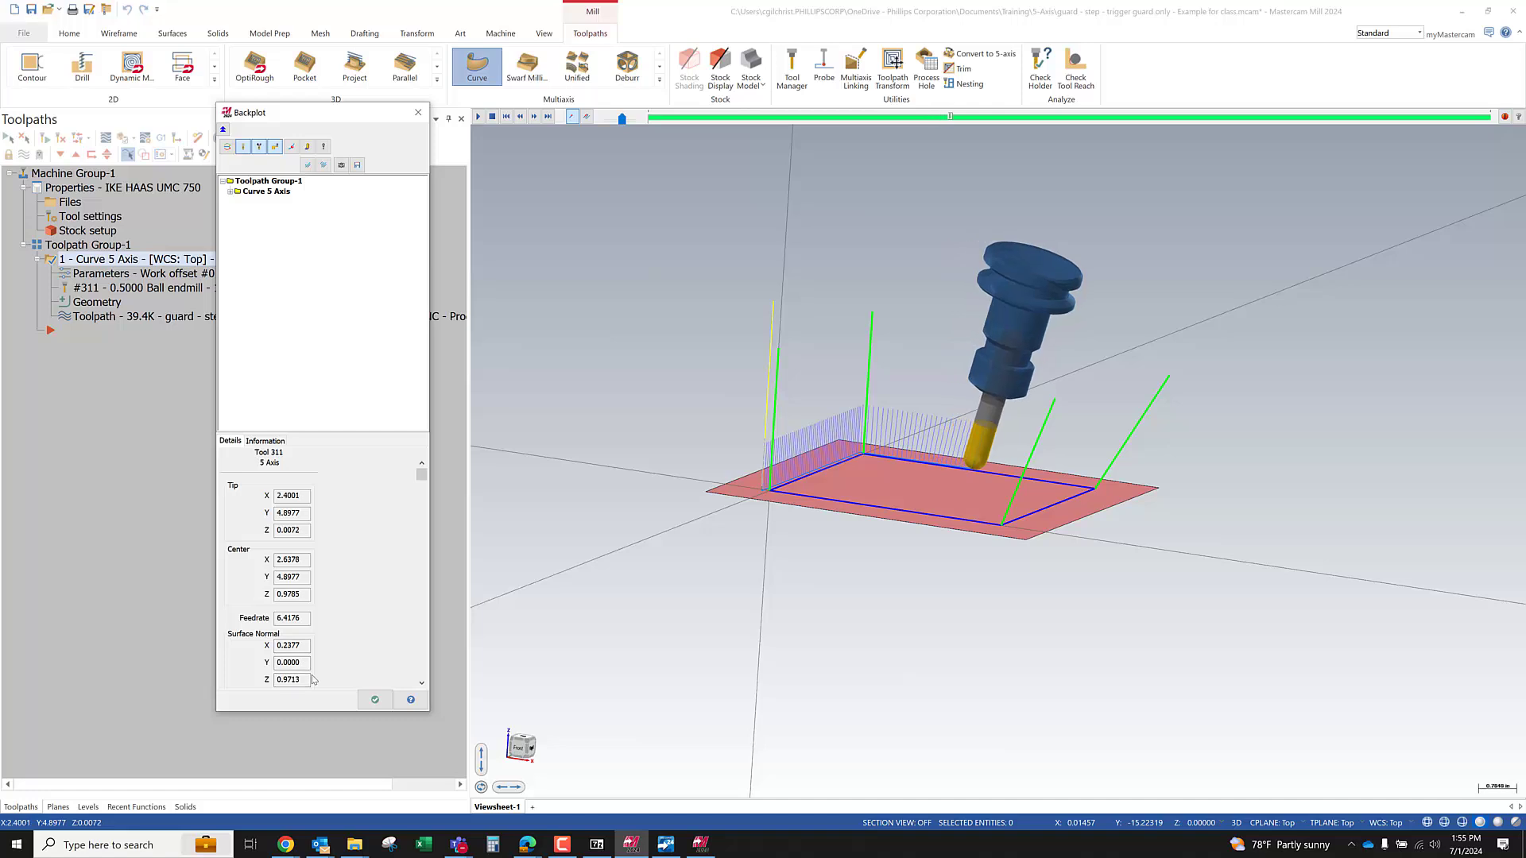
pyautogui.press('s')
pyautogui.press('s')
pyautogui.press('s')
pyautogui.press('s')
pyautogui.press('s')
pyautogui.press('s')
pyautogui.press('s')
pyautogui.press('s')
pyautogui.press('s')
pyautogui.press('s')
pyautogui.press('s')
pyautogui.press('s')
pyautogui.press('s')
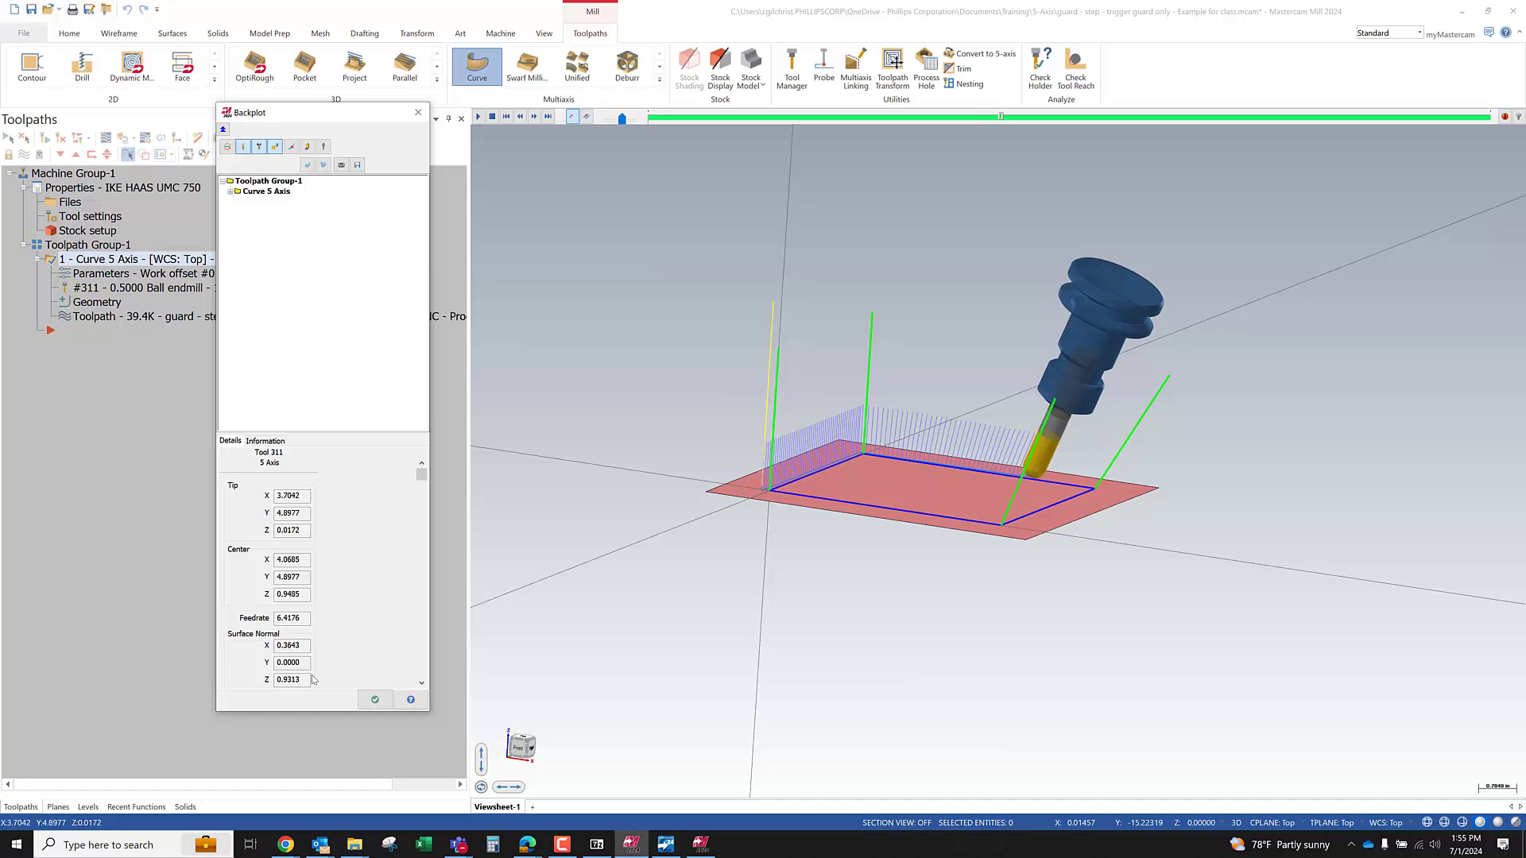
pyautogui.press('s')
pyautogui.press('s')
pyautogui.press('s')
pyautogui.press('s')
pyautogui.press('s')
pyautogui.press('s')
pyautogui.press('s')
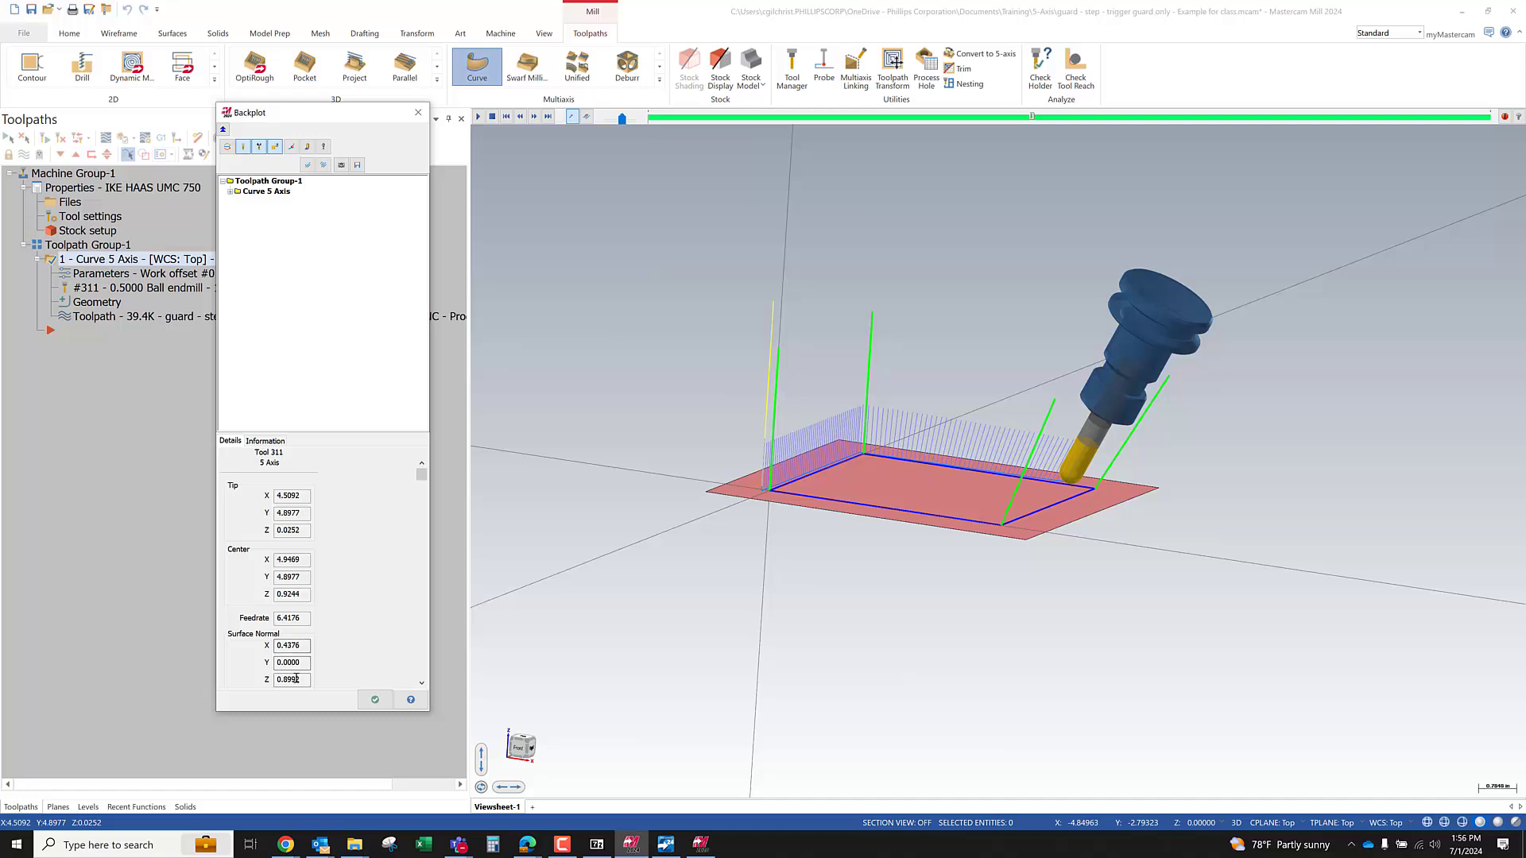
# Advance the backplot around the next corner to the end of the path, examining the tool tilt from several angles
pyautogui.scroll(-2, 943, 413)
pyautogui.moveTo(944, 412); pyautogui.dragTo(866, 400, button='middle')
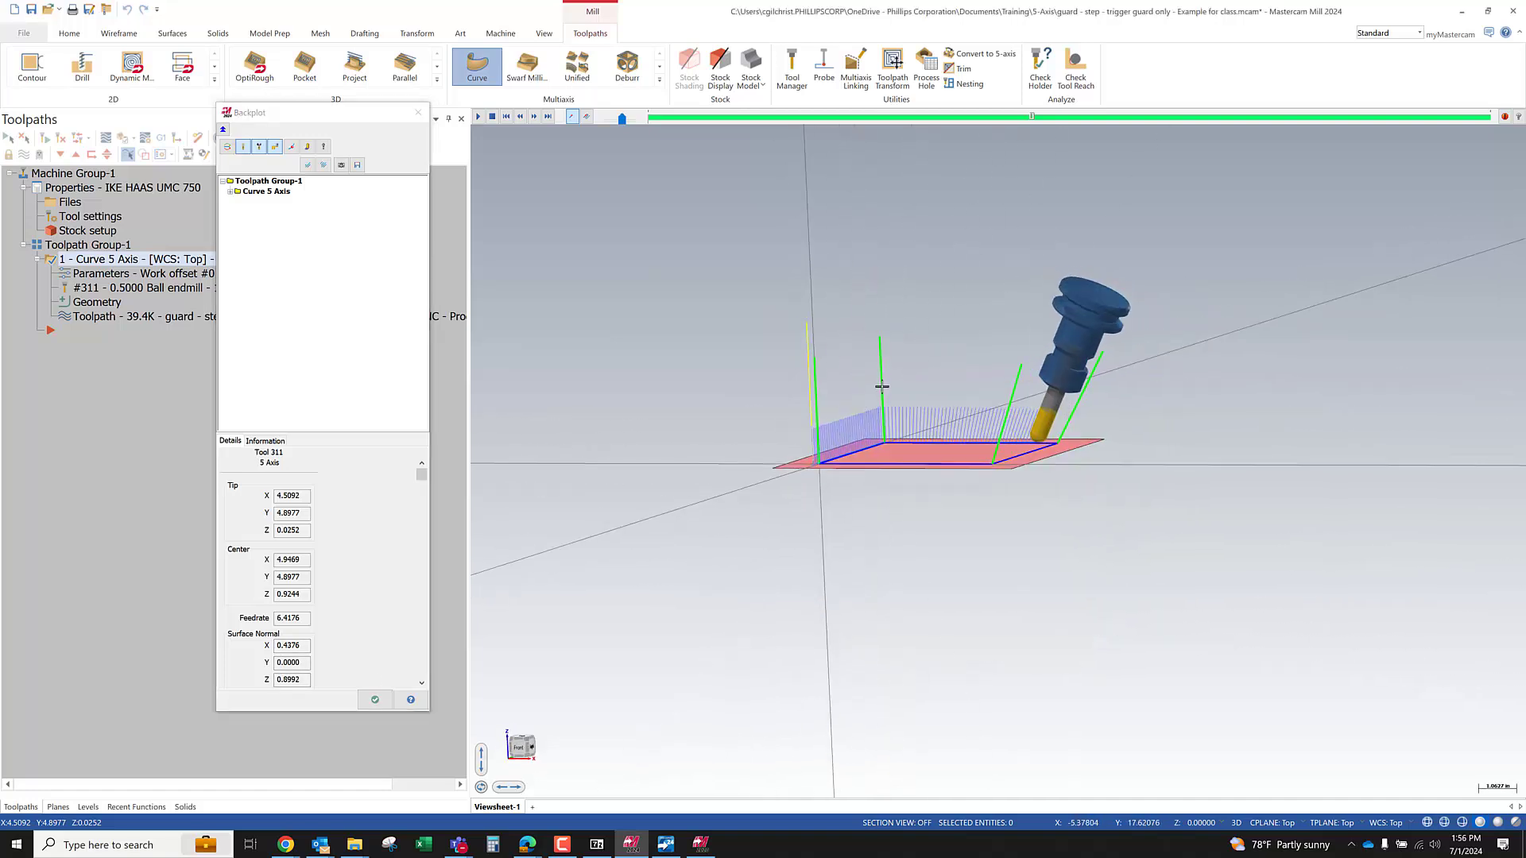
pyautogui.moveTo(1175, 440); pyautogui.dragTo(1007, 421, button='middle')
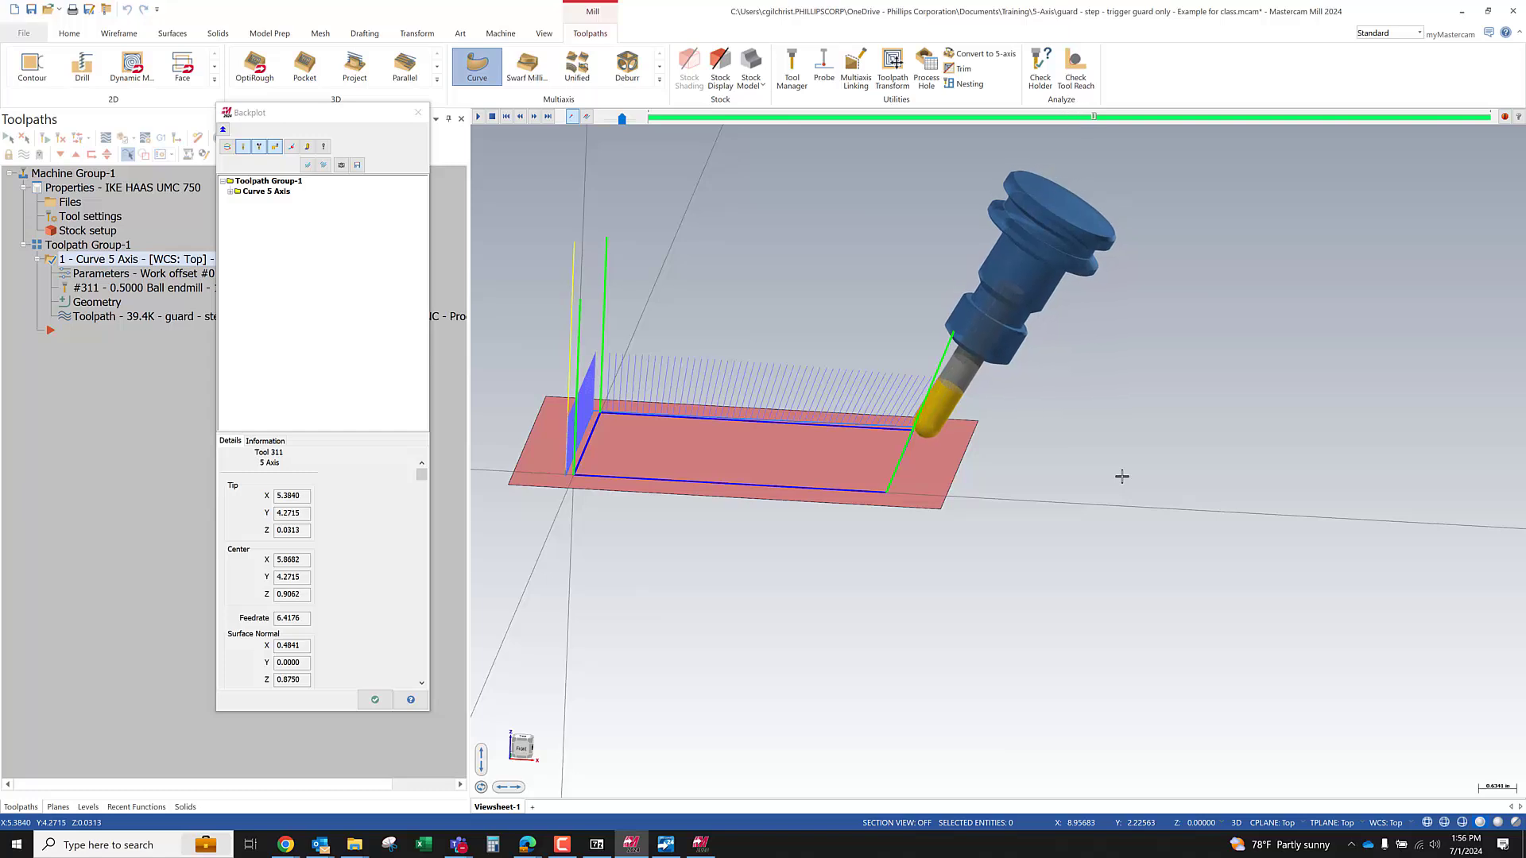
pyautogui.moveTo(1121, 476); pyautogui.dragTo(923, 470, button='middle')
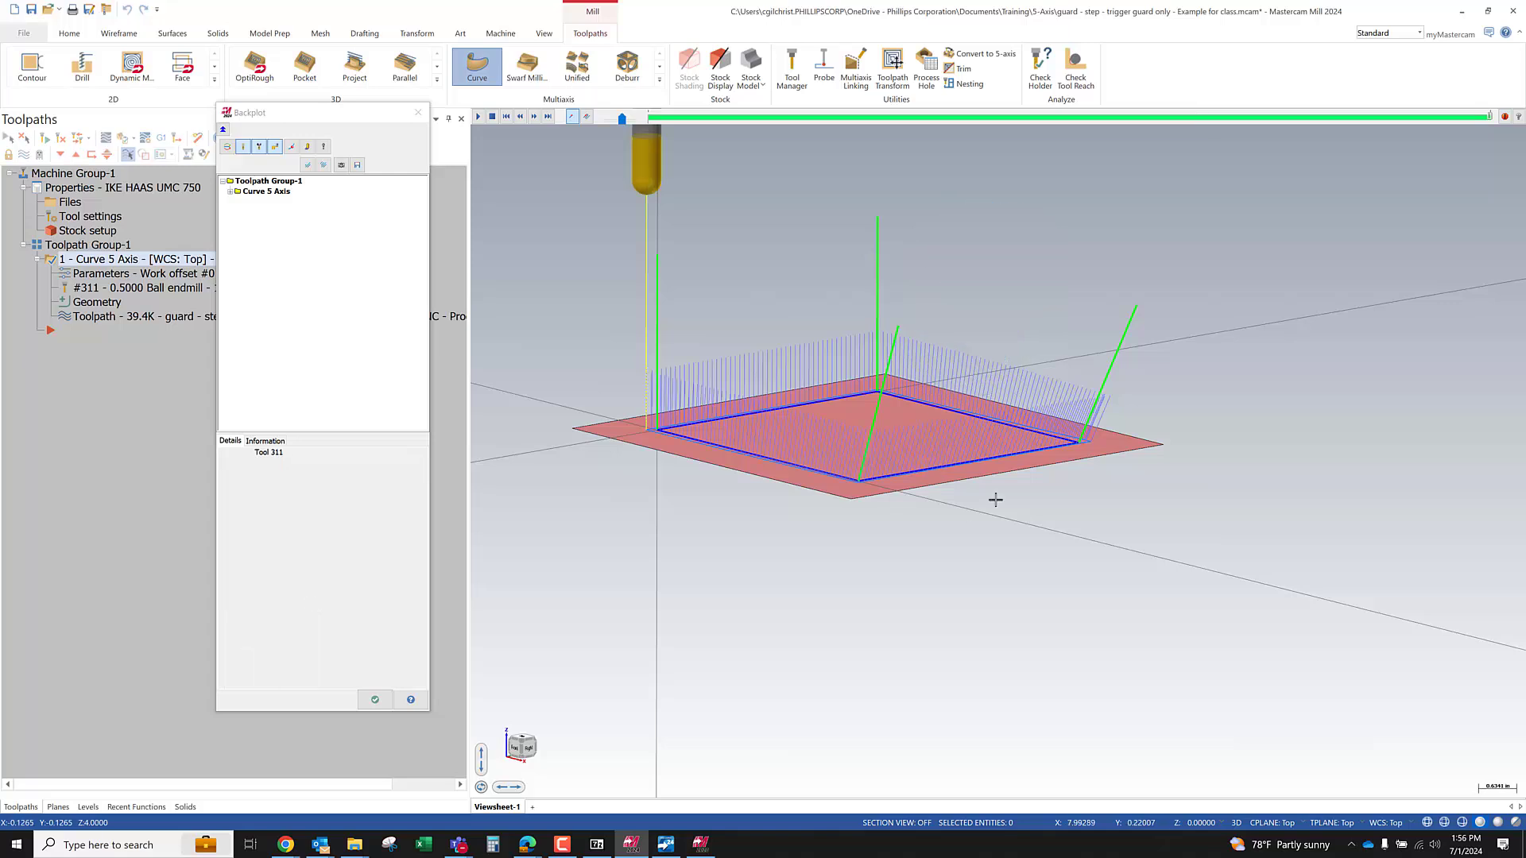
# Jump the backplotted tool to points on the third and second edges and examine the center Y value
pyautogui.click(976, 421)
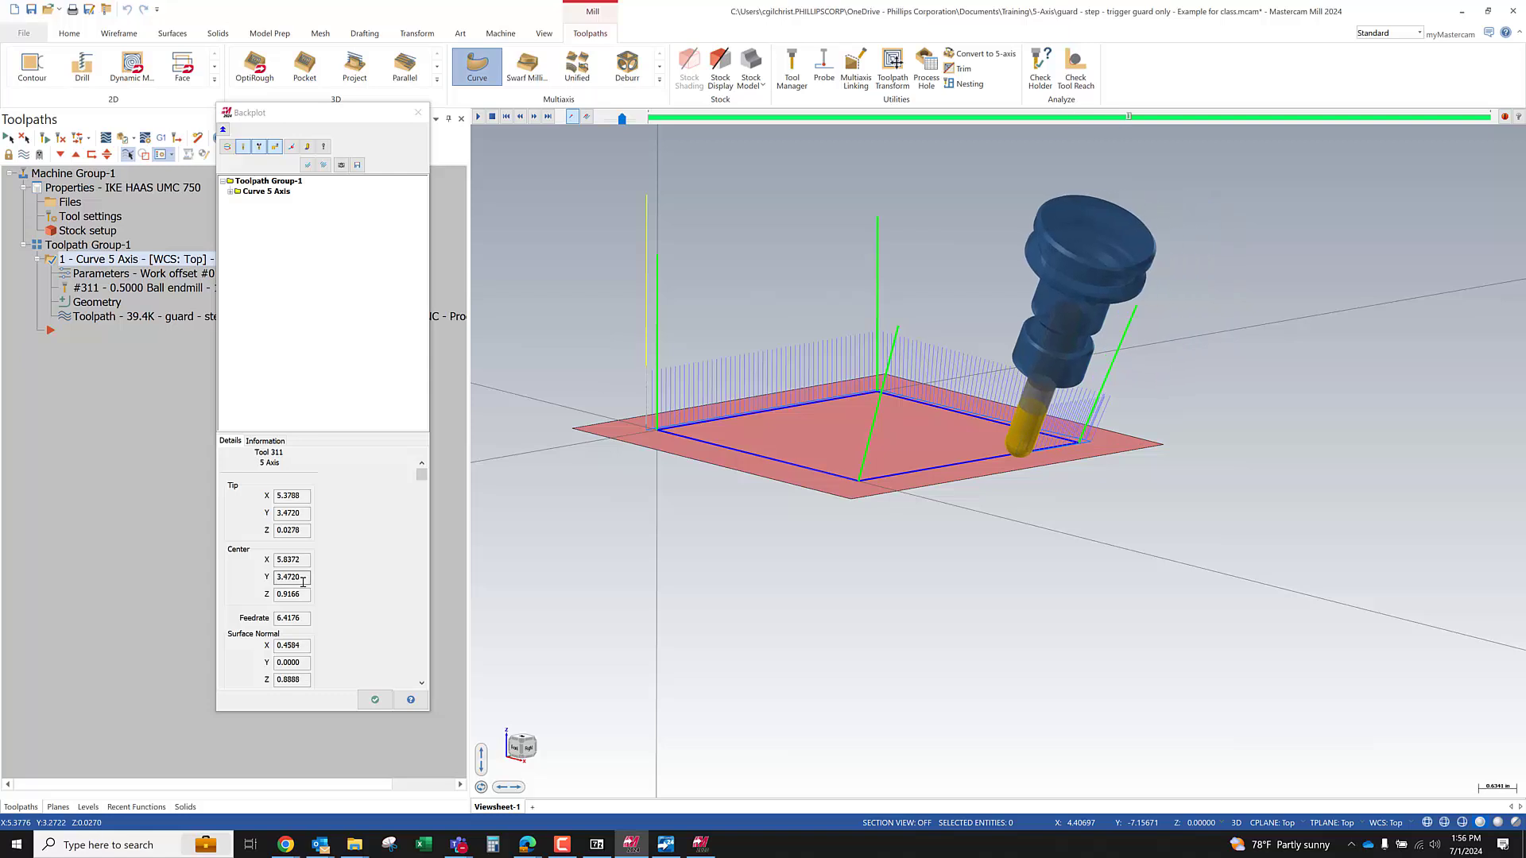
pyautogui.click(934, 404)
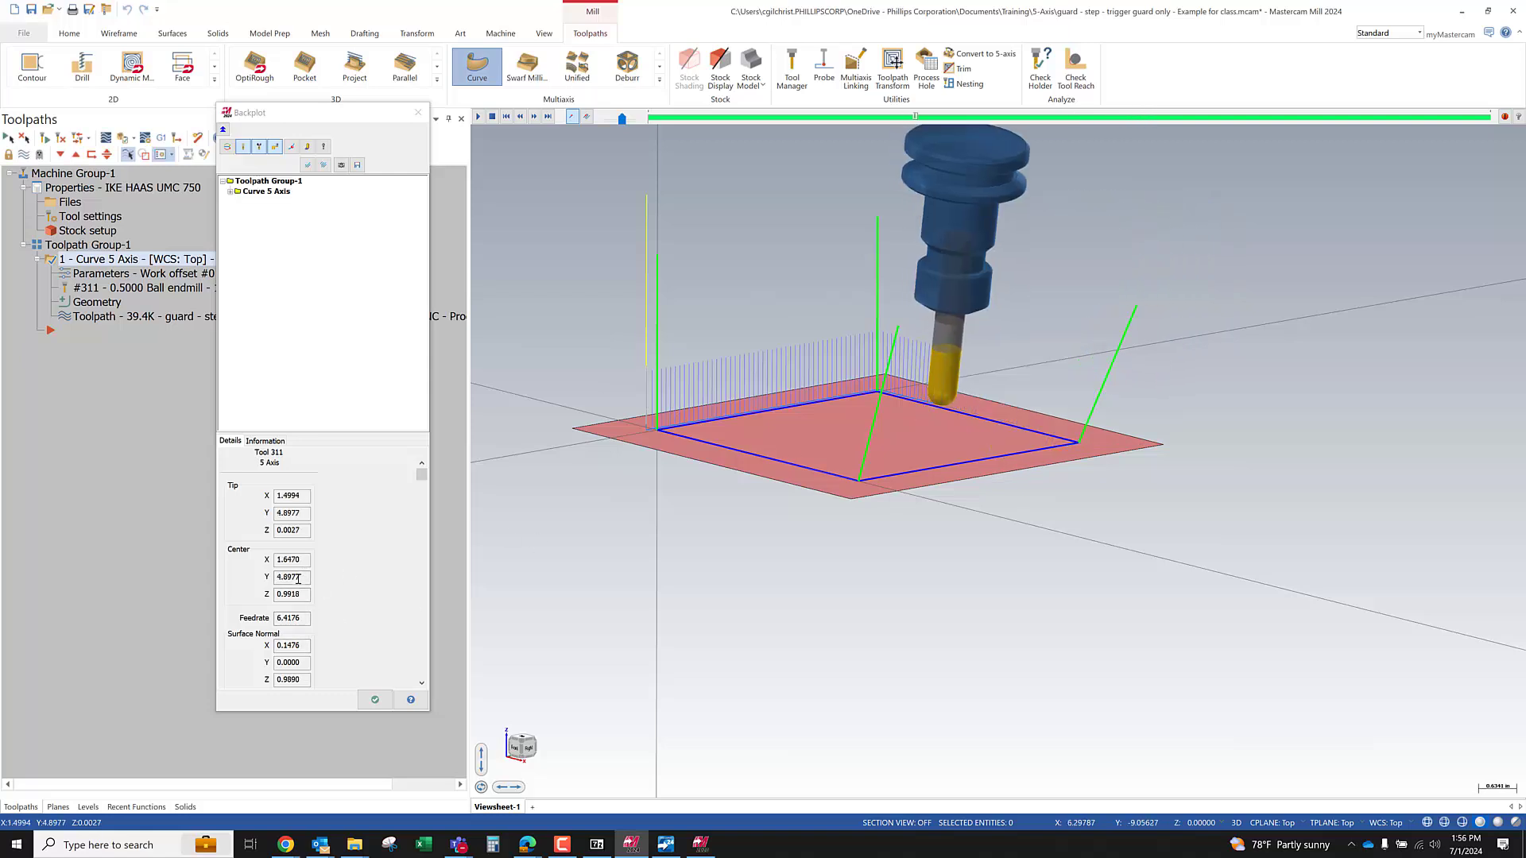
pyautogui.moveTo(305, 578); pyautogui.dragTo(266, 576)
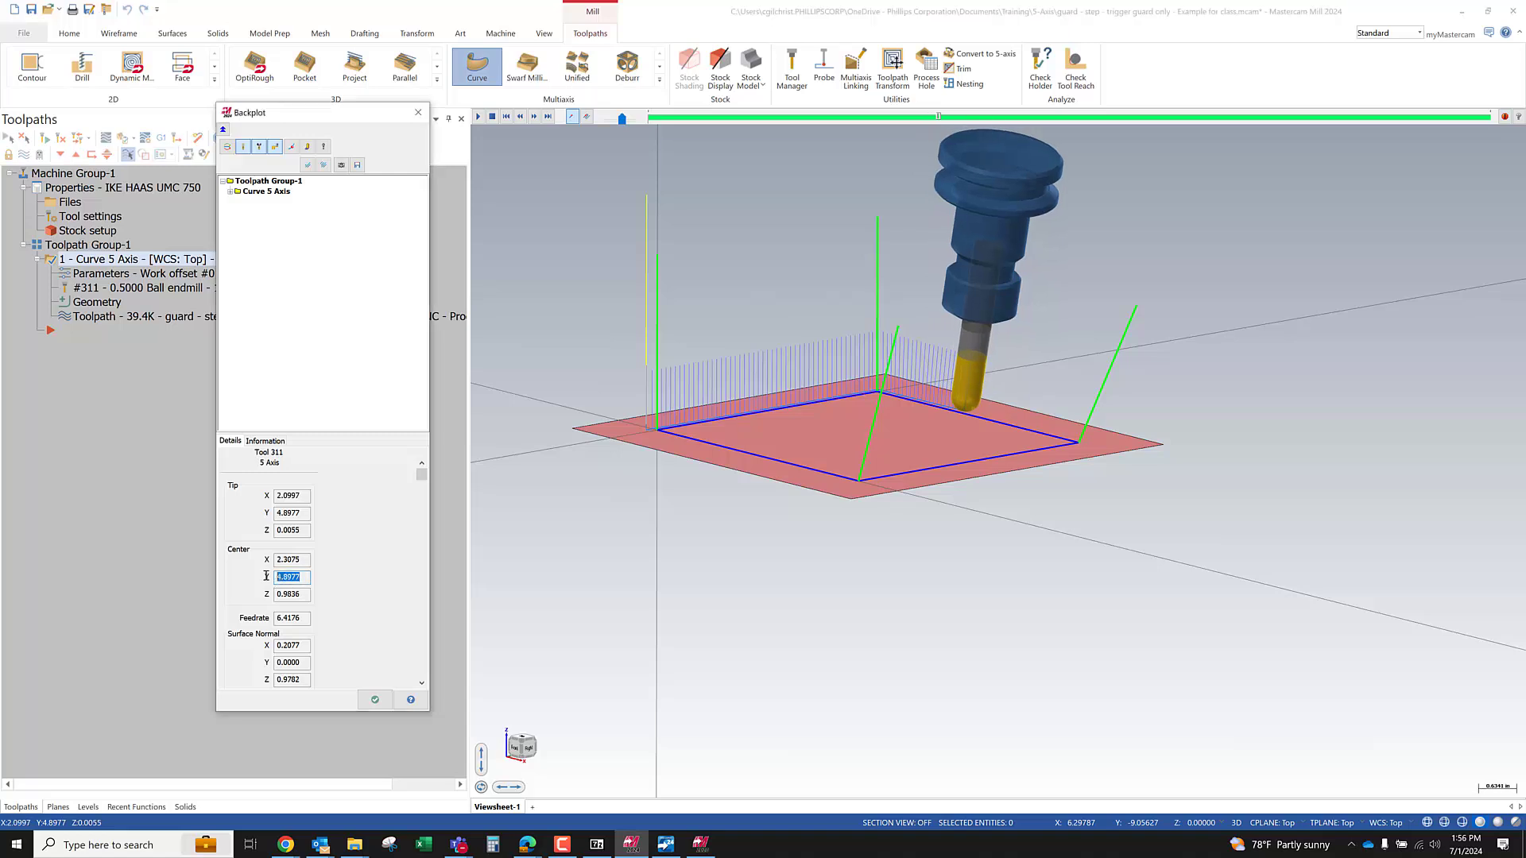
pyautogui.click(674, 558)
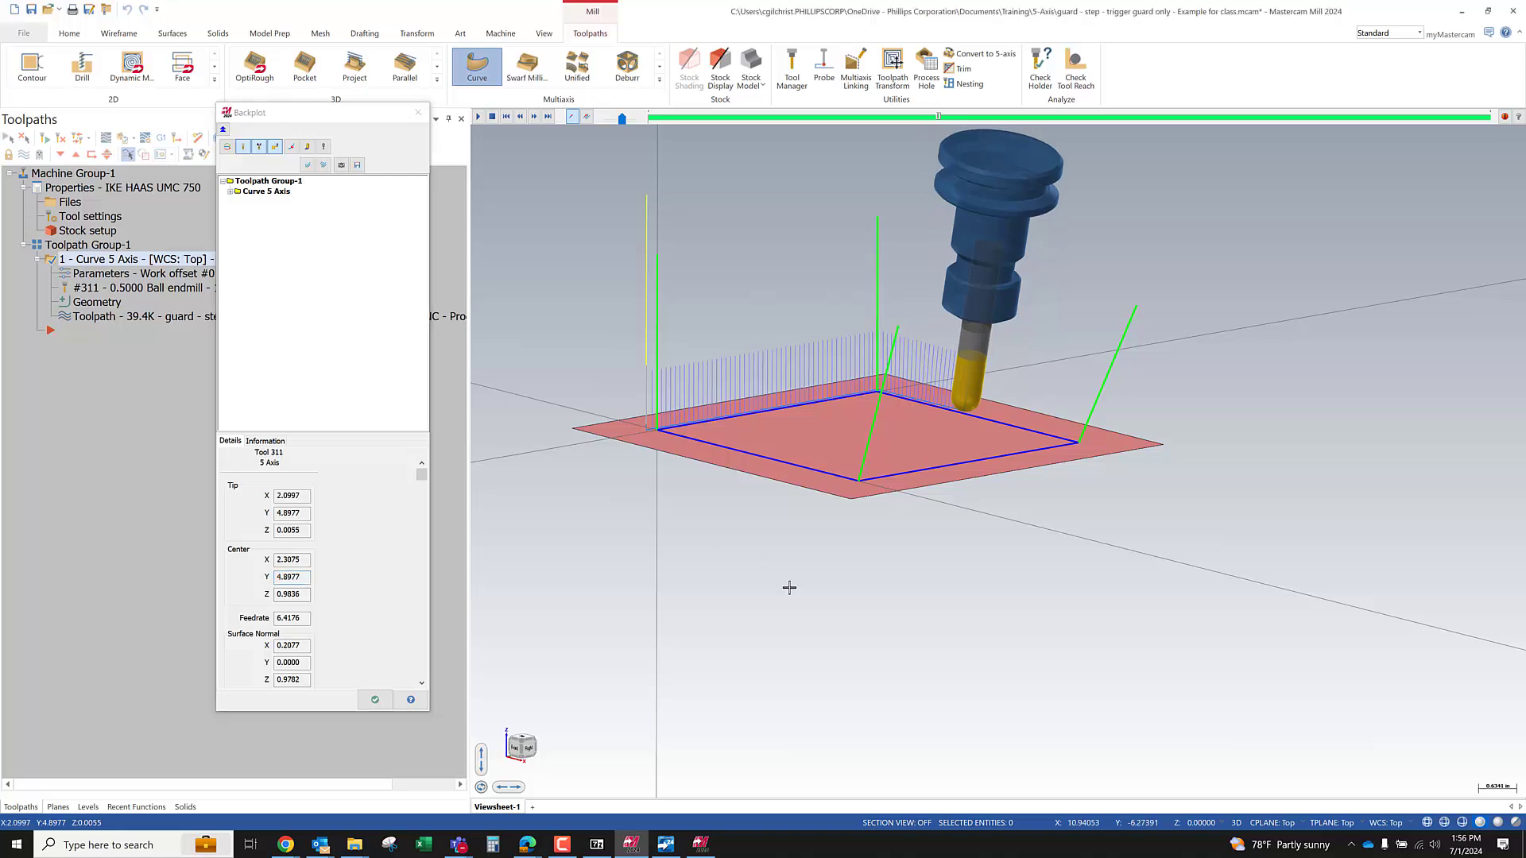
# Step the backplot along the remaining edges to the final retract, examining the tool axis, and close the backplot
pyautogui.press('s')
pyautogui.press('s')
pyautogui.press('s')
pyautogui.press('s')
pyautogui.press('s')
pyautogui.press('s')
pyautogui.press('s')
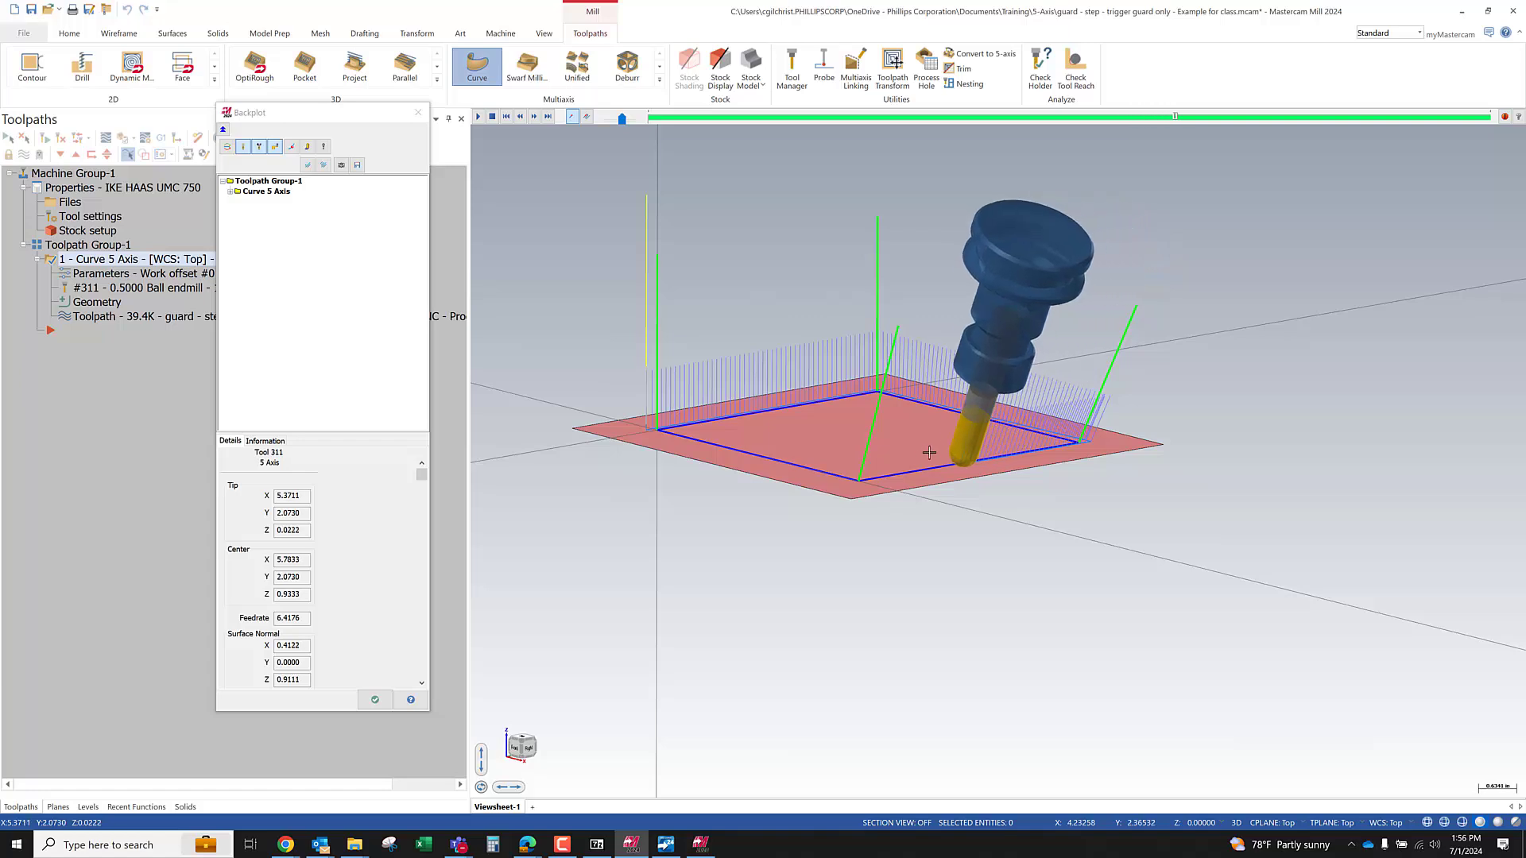
pyautogui.moveTo(888, 475); pyautogui.dragTo(954, 362, button='middle')
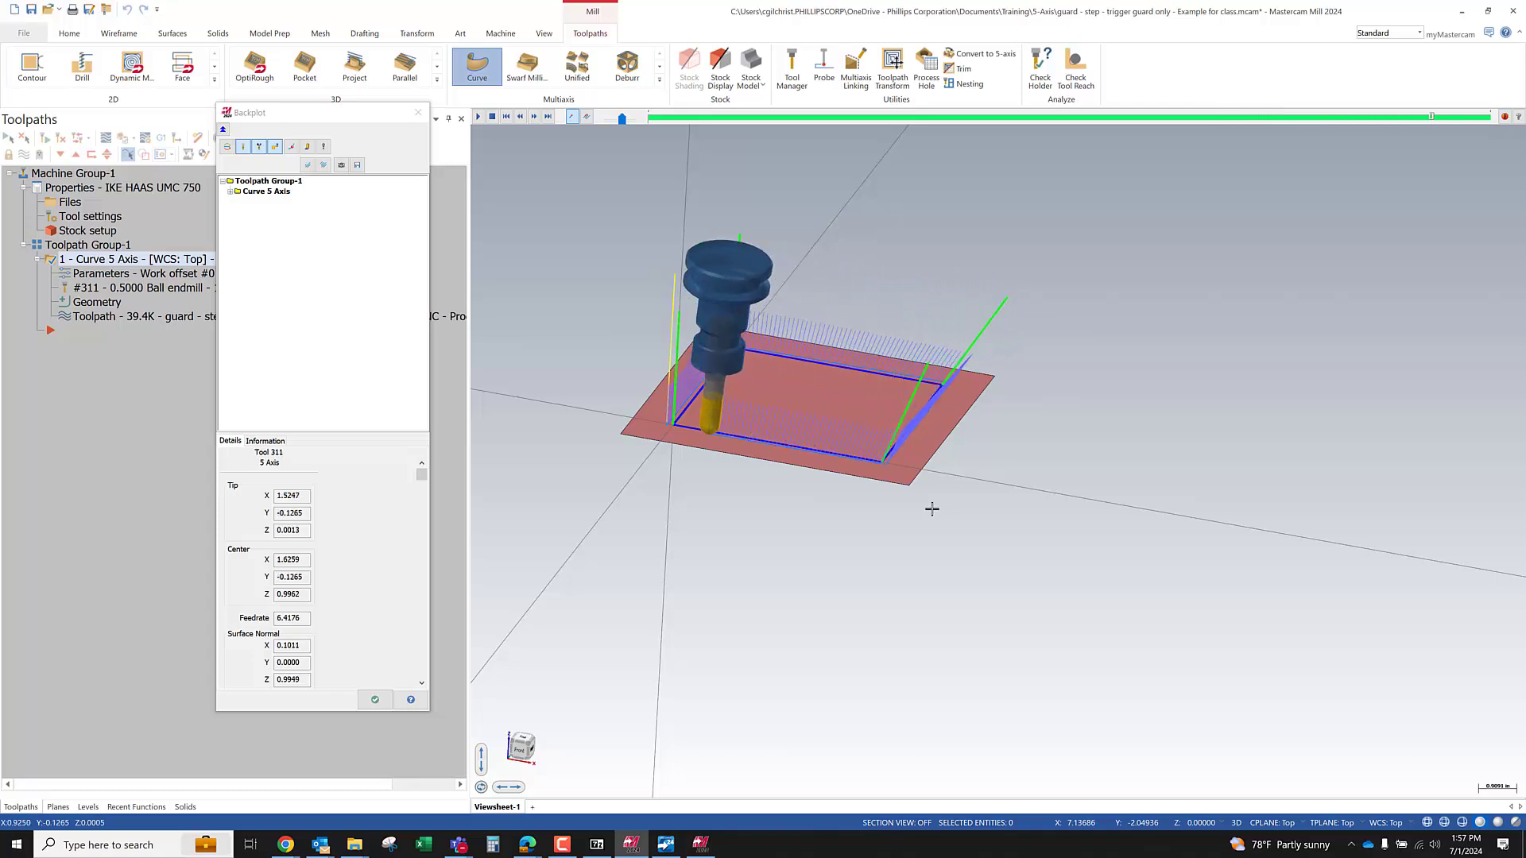
pyautogui.moveTo(931, 508)
pyautogui.mouseDown(button='middle')
pyautogui.moveTo(757, 415)
pyautogui.moveTo(763, 519)
pyautogui.moveTo(750, 416)
pyautogui.moveTo(770, 353)
pyautogui.moveTo(794, 344)
pyautogui.moveTo(819, 381)
pyautogui.moveTo(844, 368)
pyautogui.moveTo(763, 375)
pyautogui.moveTo(801, 377)
pyautogui.mouseUp(button='middle')
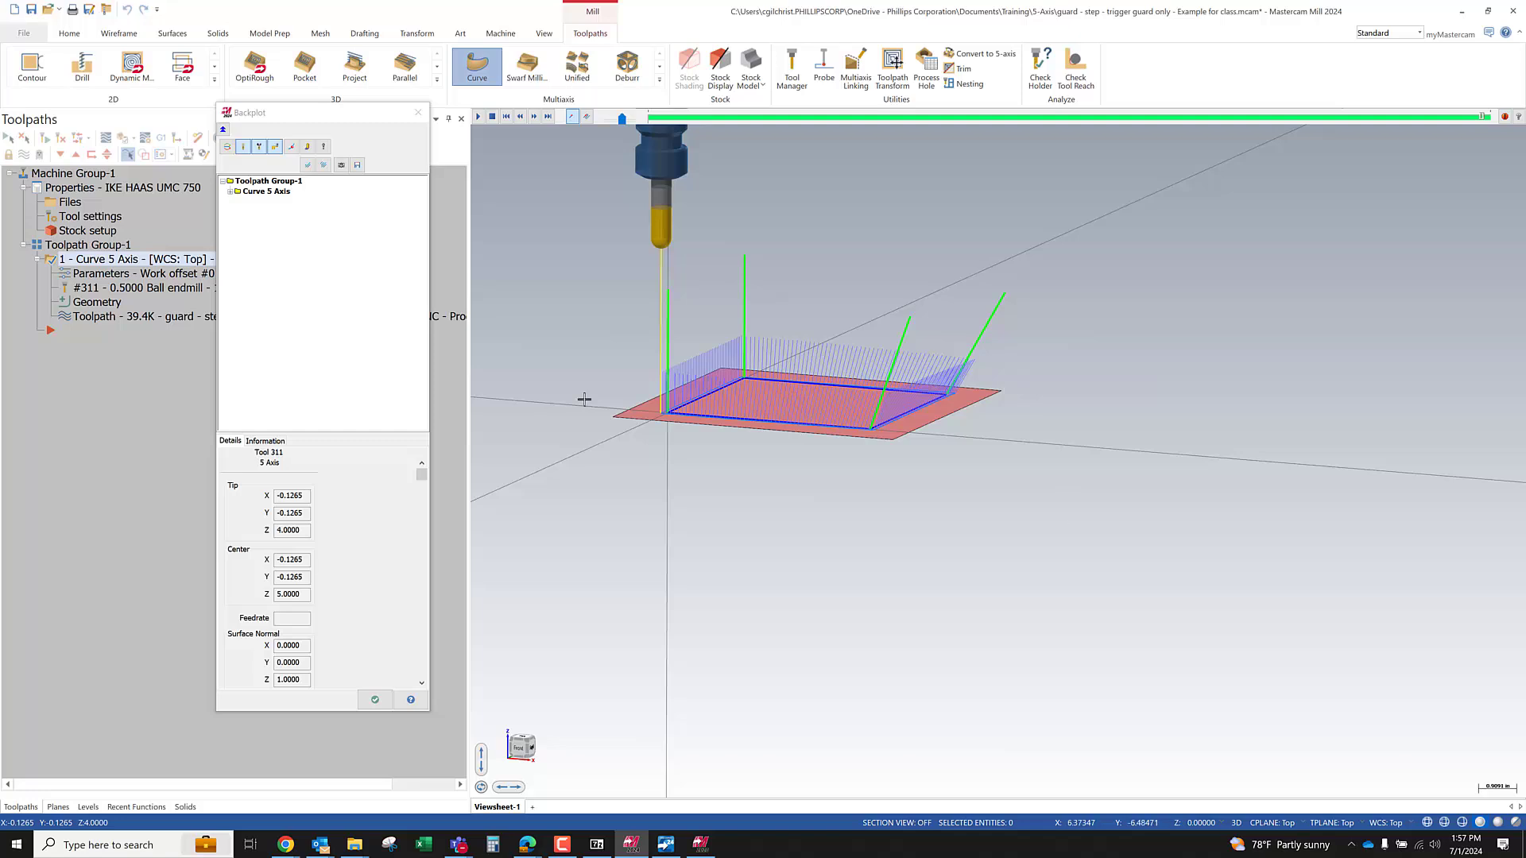
pyautogui.click(375, 699)
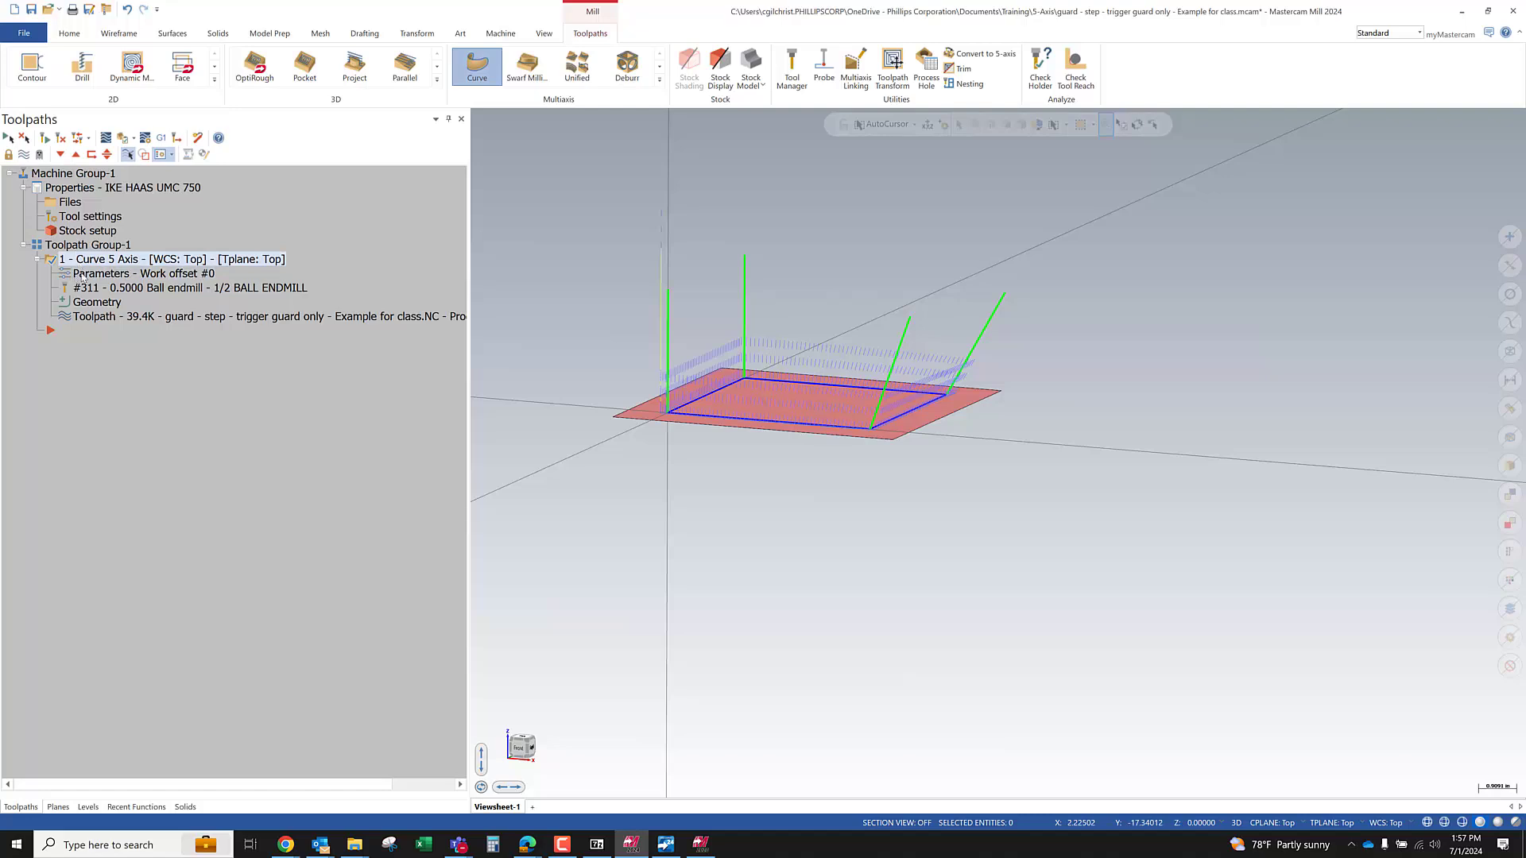
# Assign tool 307, the 1/4 BALL ENDMILL from the tool library, to the Curve operation and generate the toolpath
pyautogui.click(77, 278)
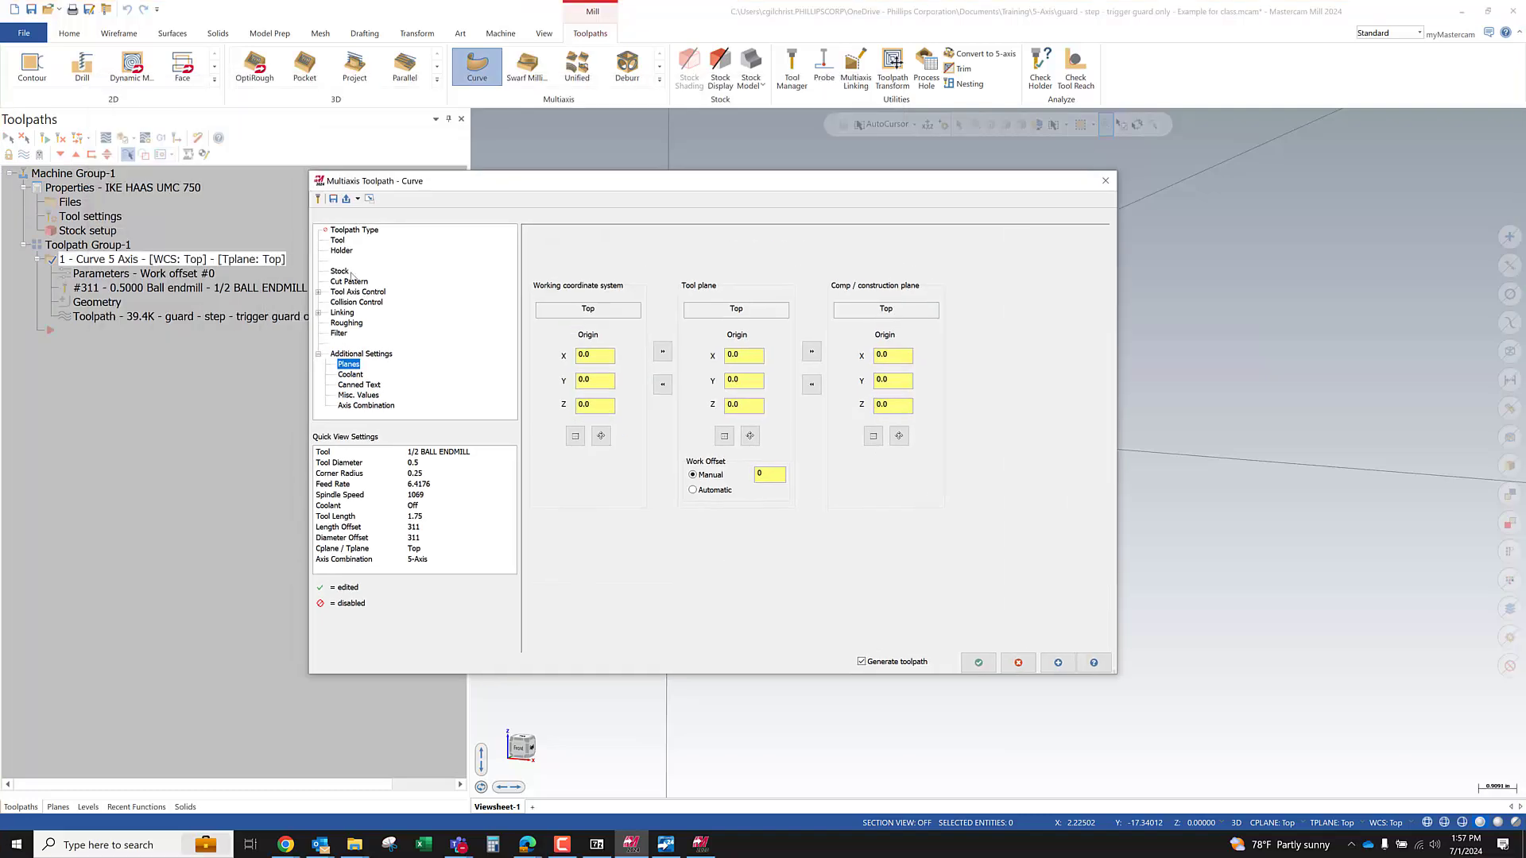
pyautogui.click(350, 282)
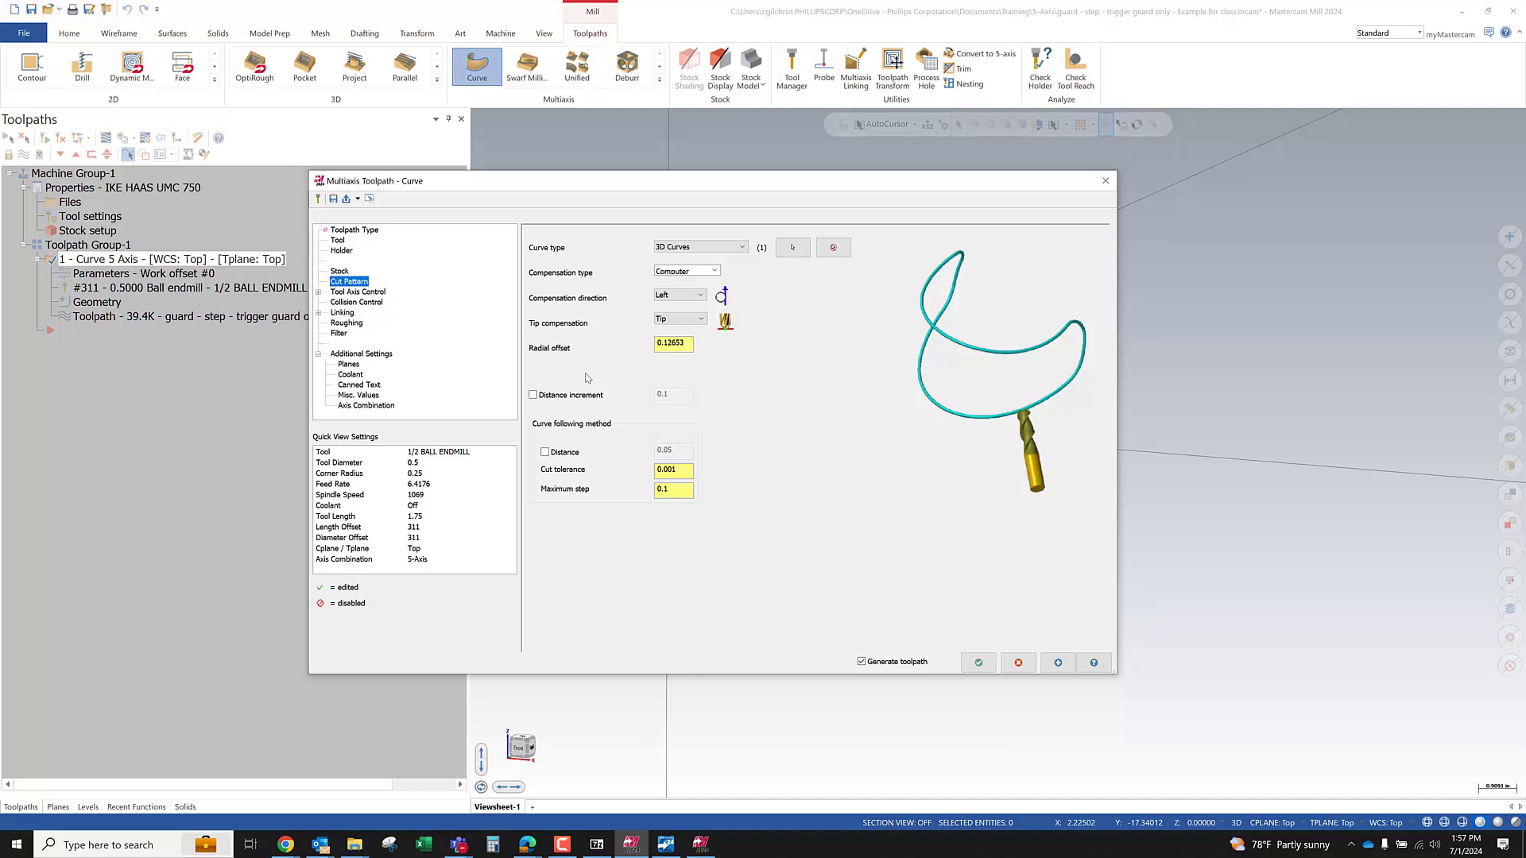
pyautogui.click(338, 239)
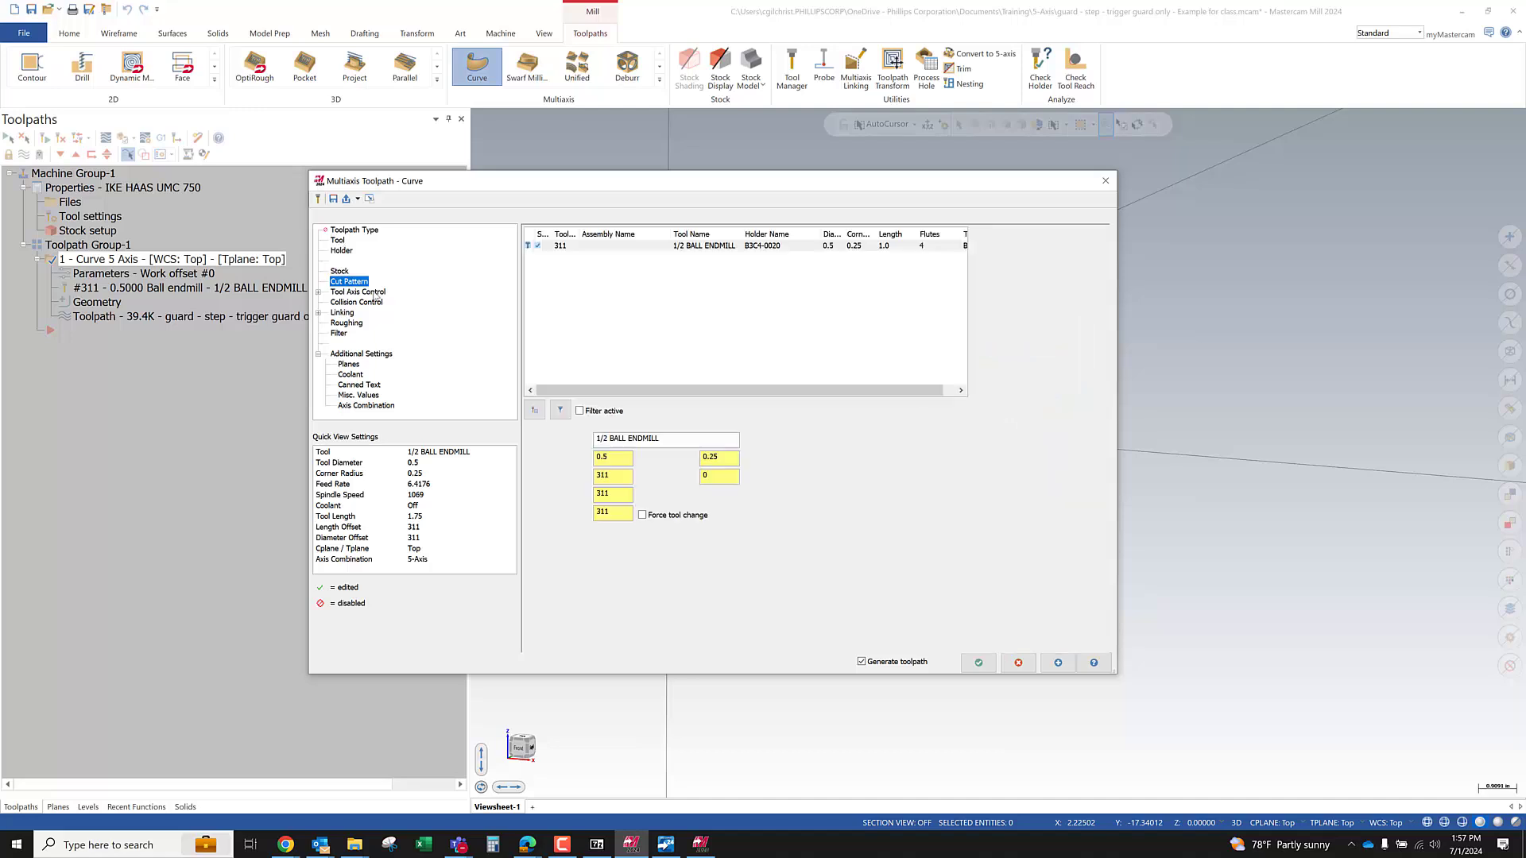
pyautogui.click(537, 411)
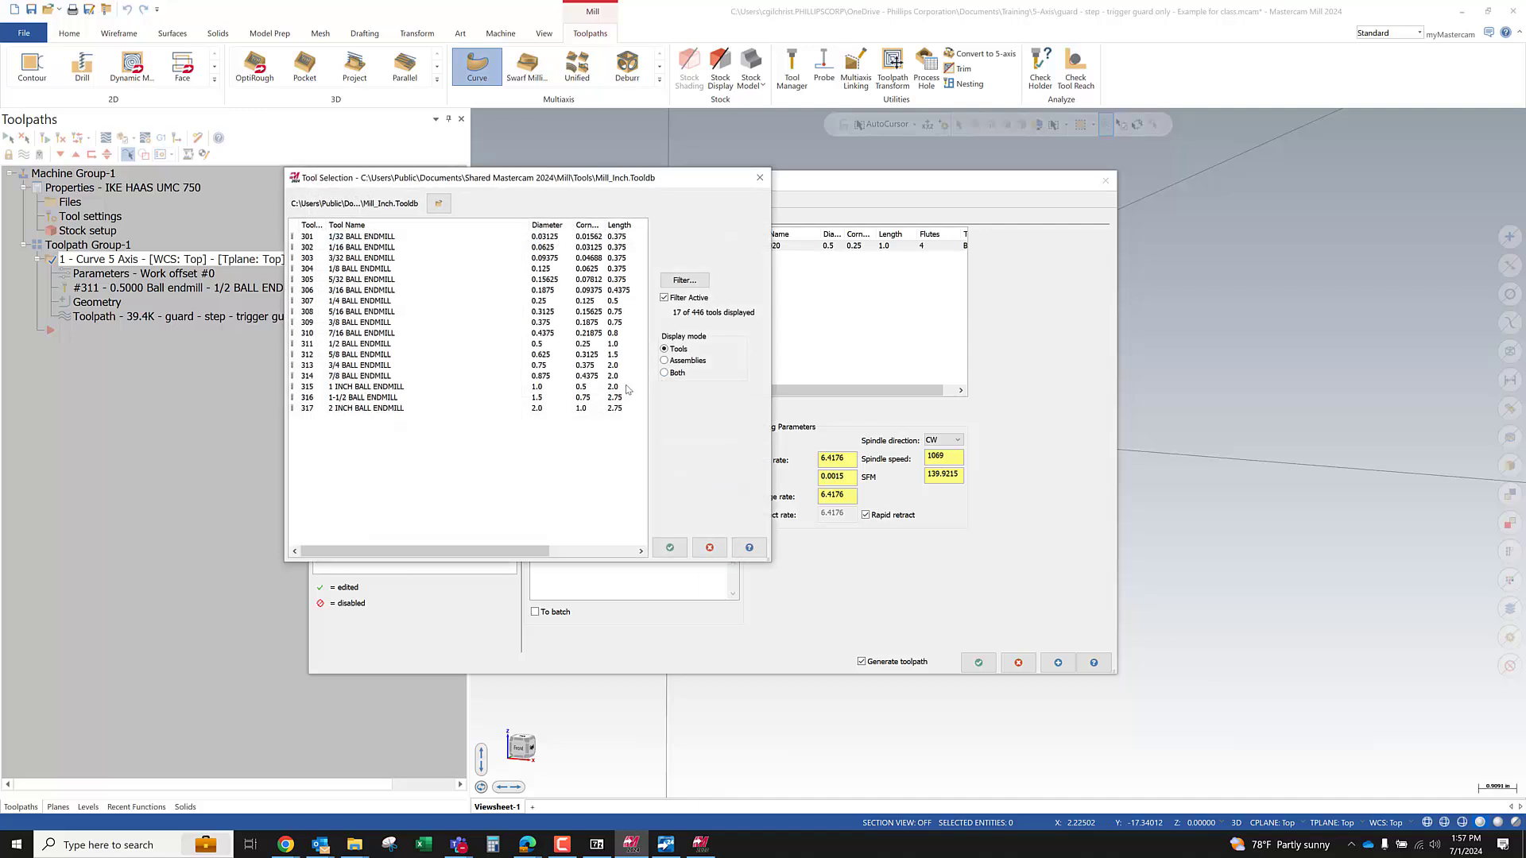
pyautogui.click(351, 302)
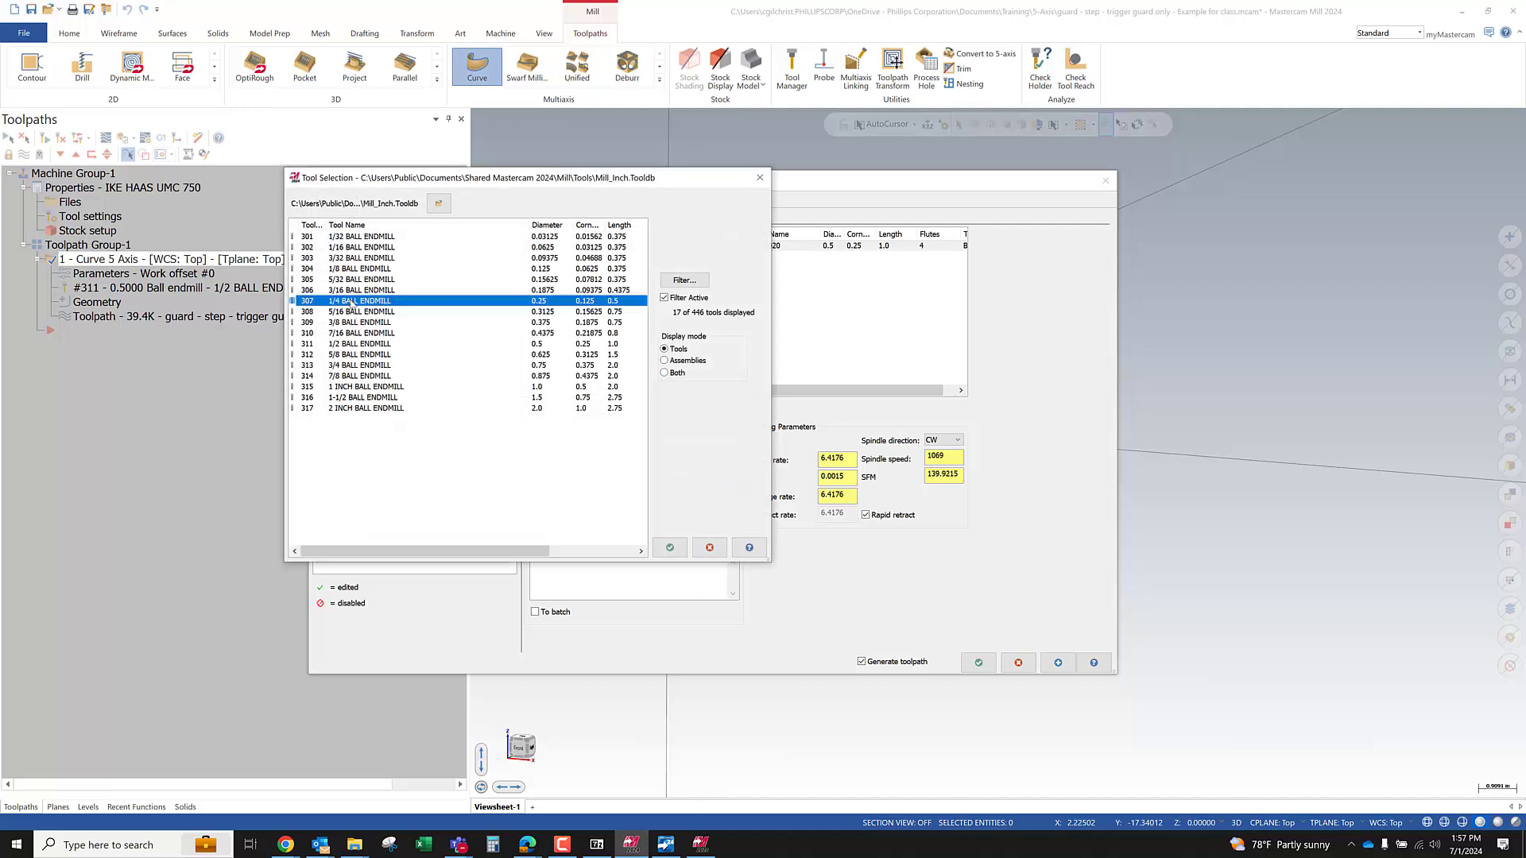
pyautogui.click(670, 547)
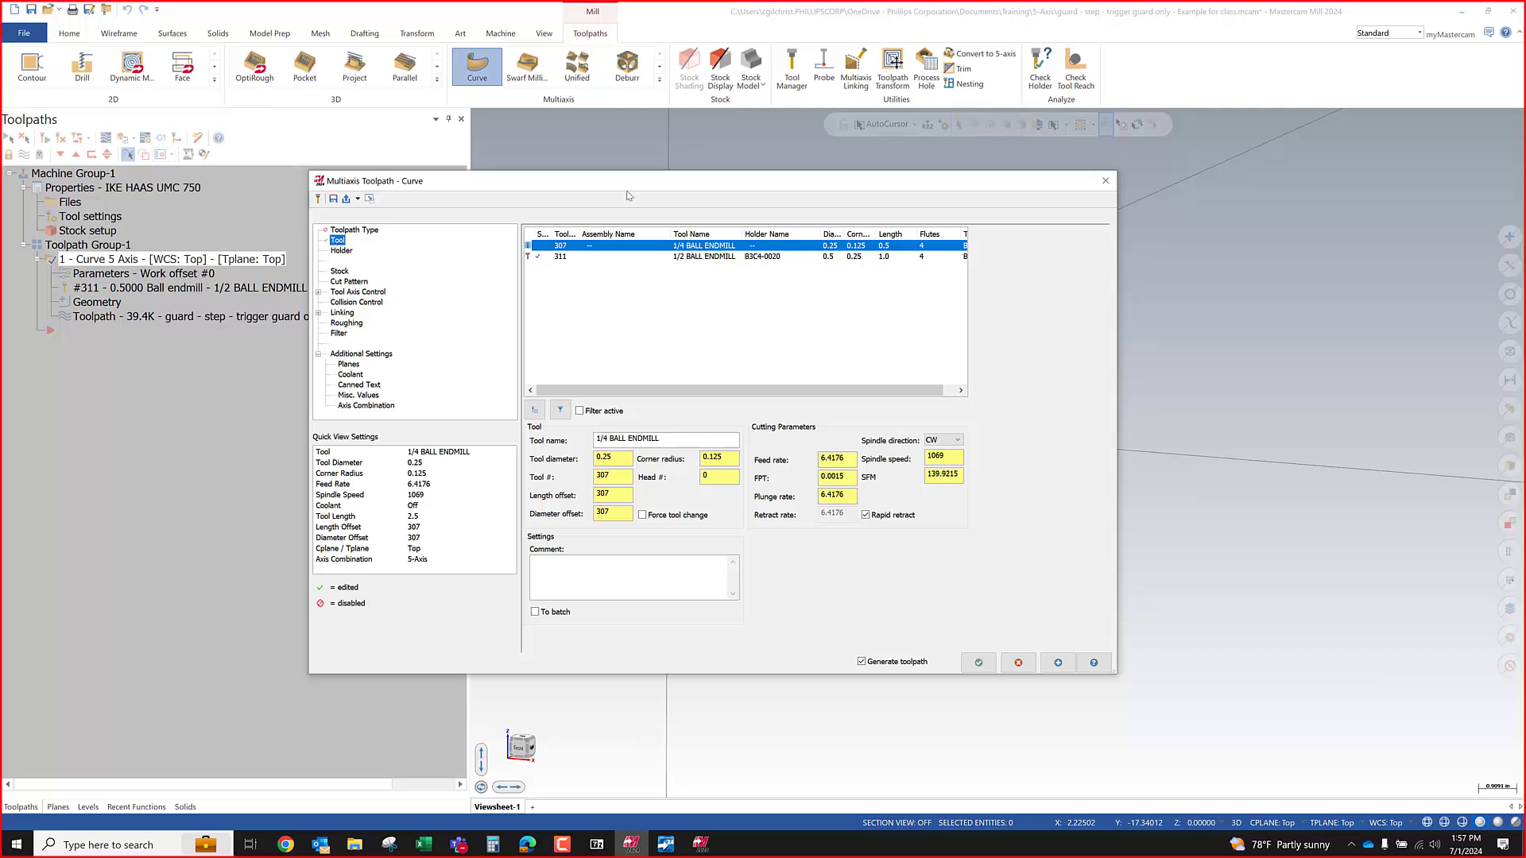
pyautogui.moveTo(691, 184); pyautogui.dragTo(118, 173)
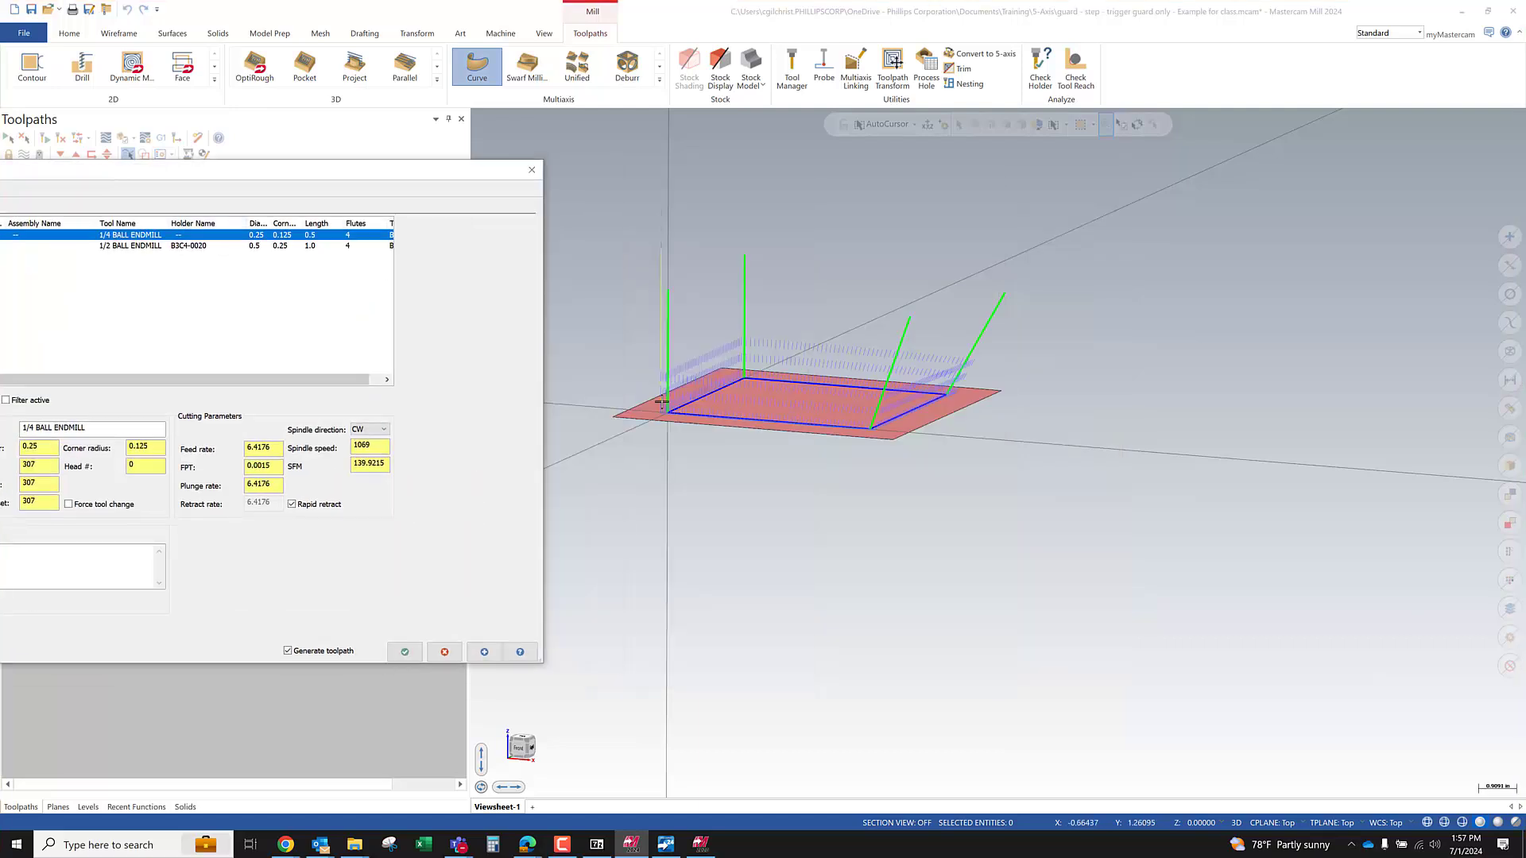
pyautogui.click(405, 652)
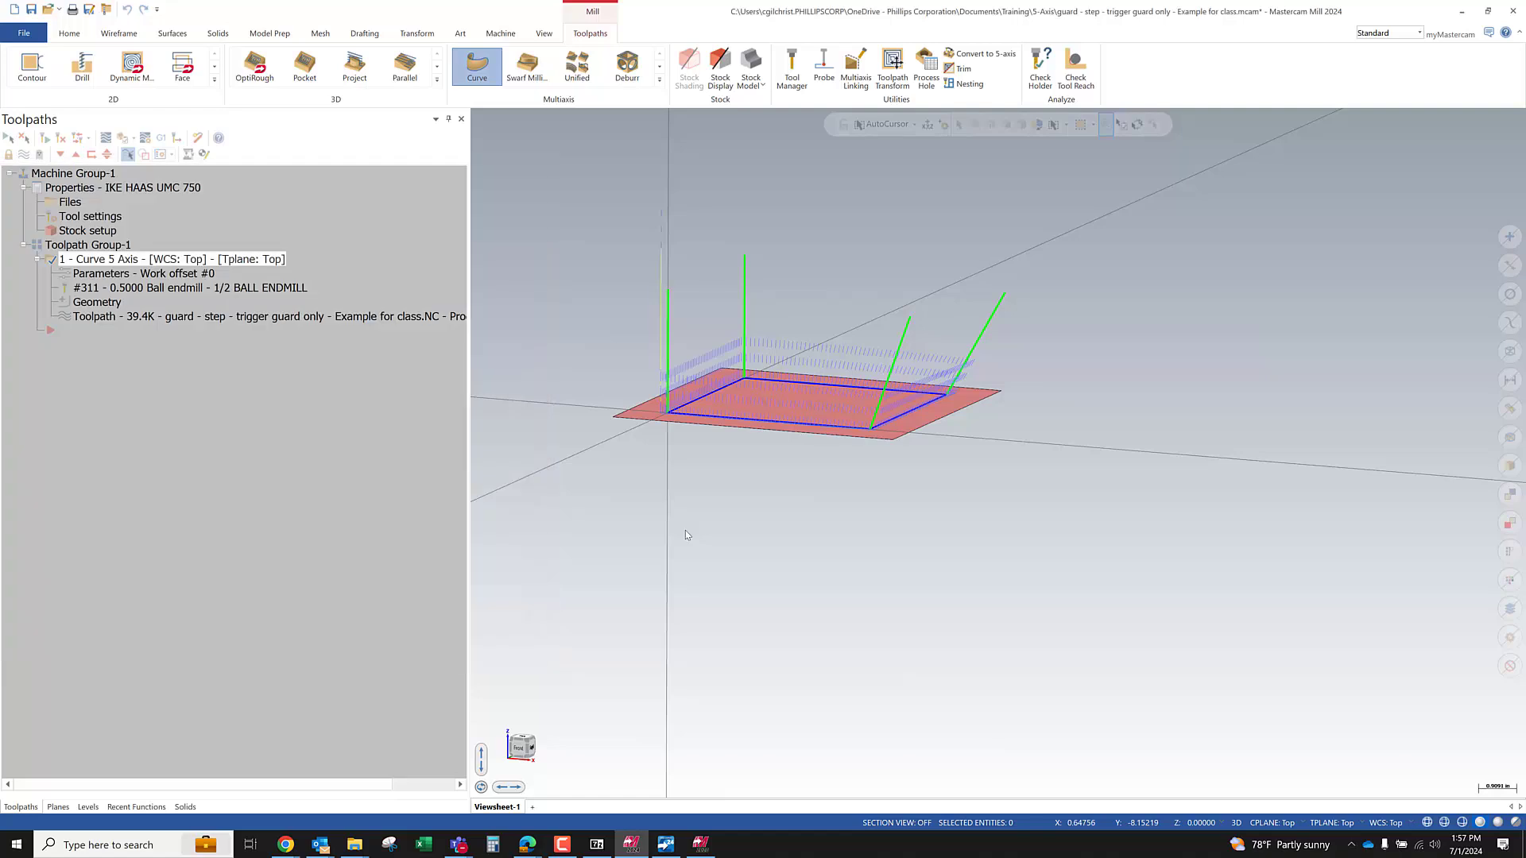
# Inspect the path offset at the rectangle's corner, set the Curve cut pattern's radial offset to -0.2 and regenerate the toolpath
pyautogui.scroll(5, 661, 452)
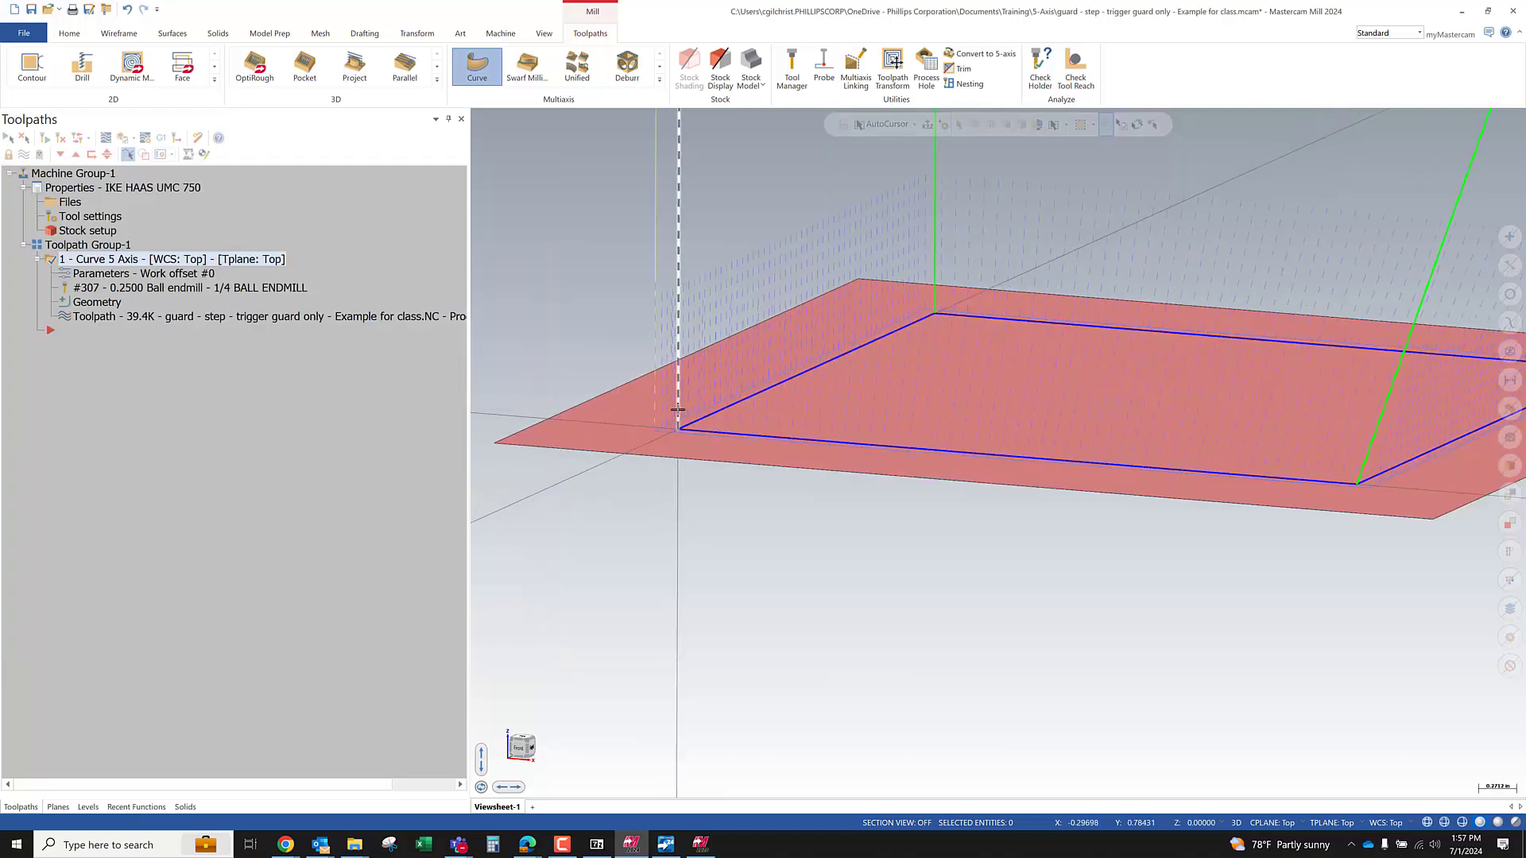
pyautogui.scroll(2, 660, 451)
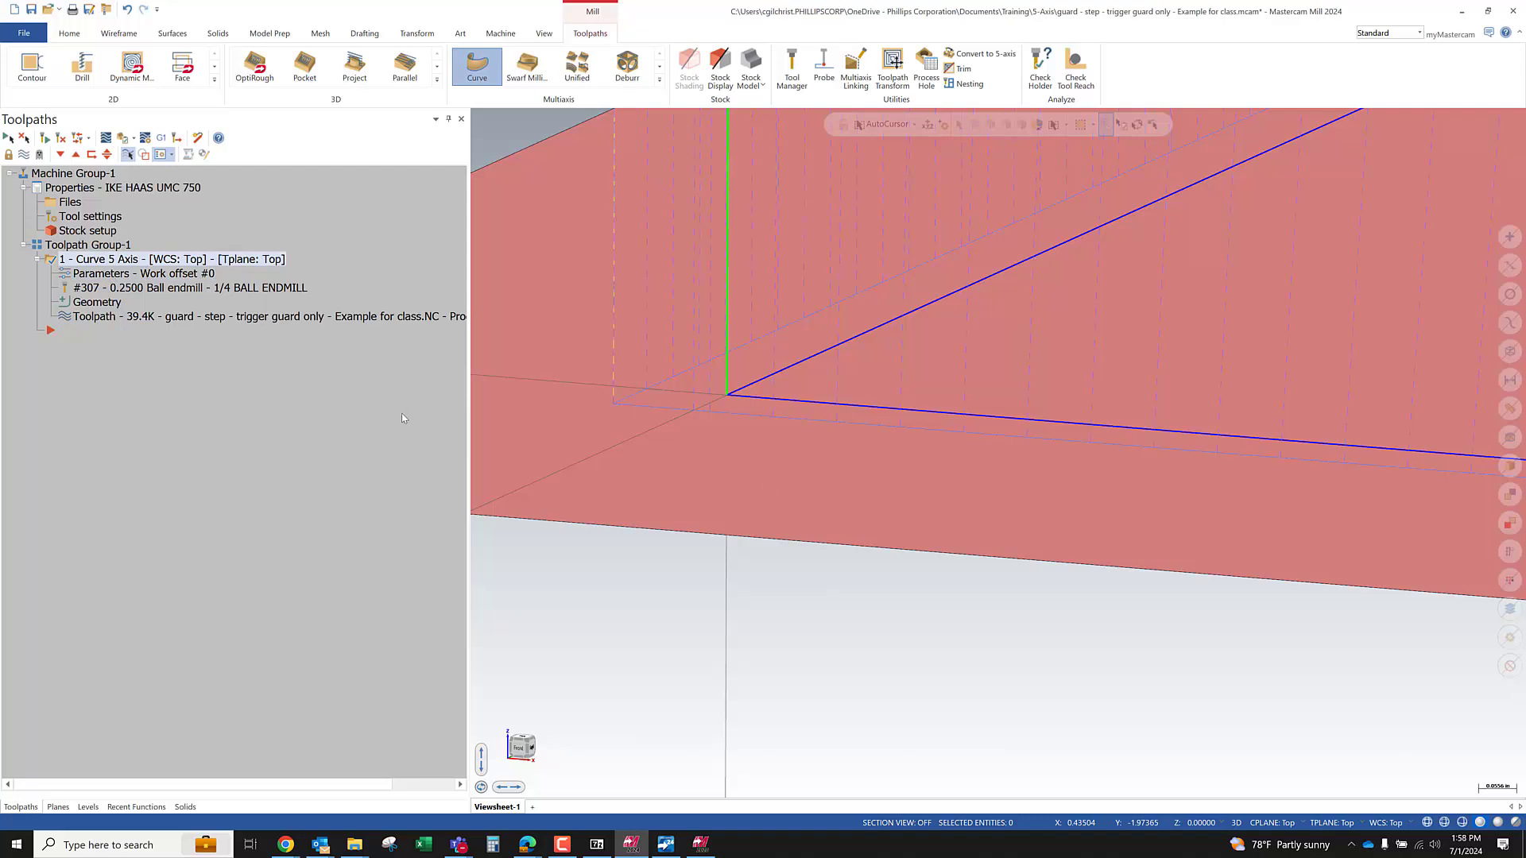
pyautogui.click(99, 276)
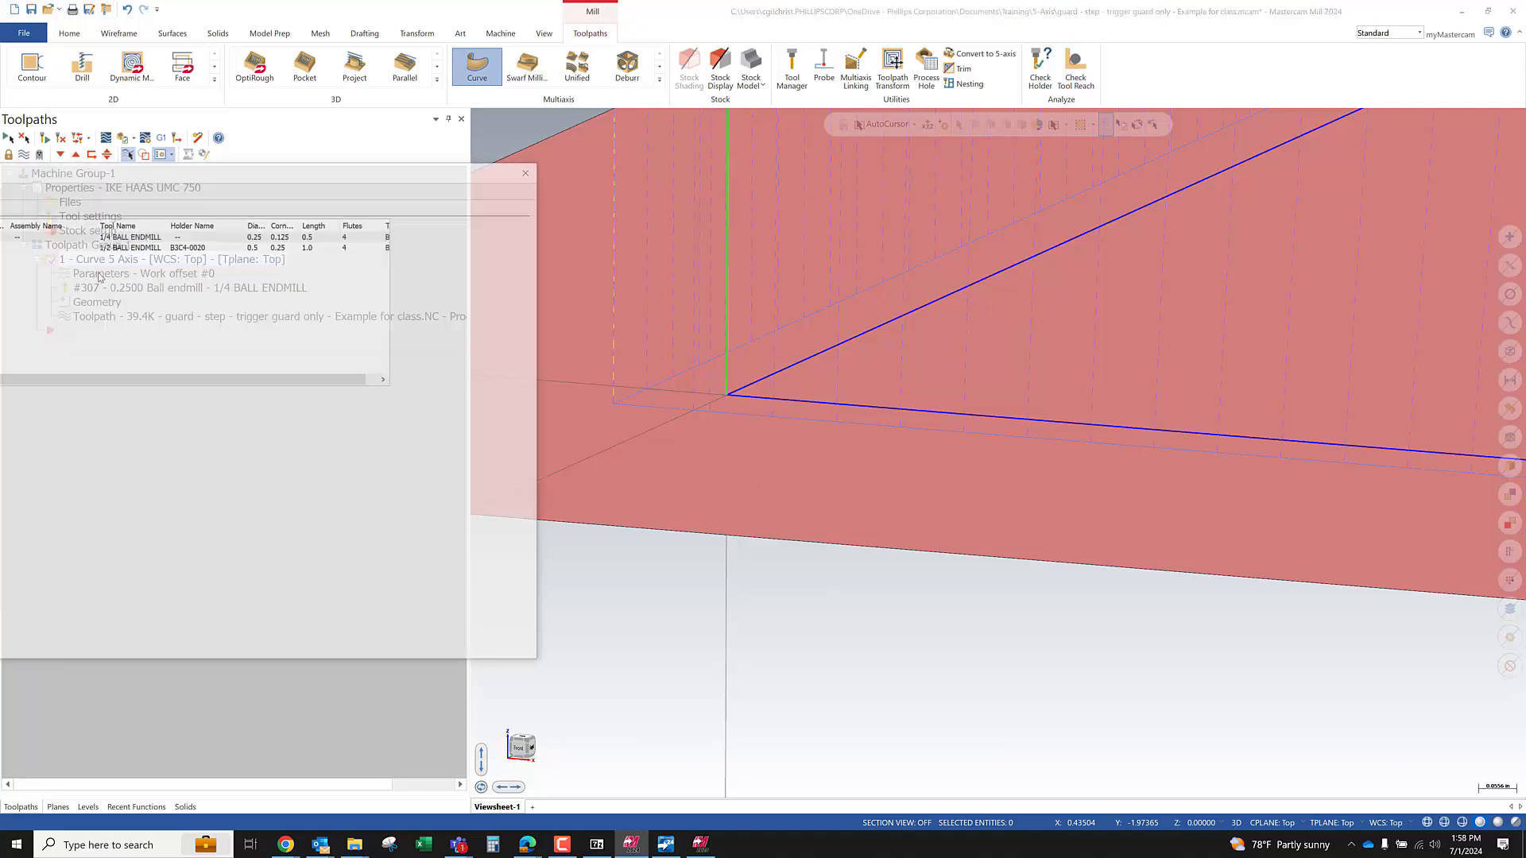
pyautogui.moveTo(139, 171); pyautogui.dragTo(777, 171)
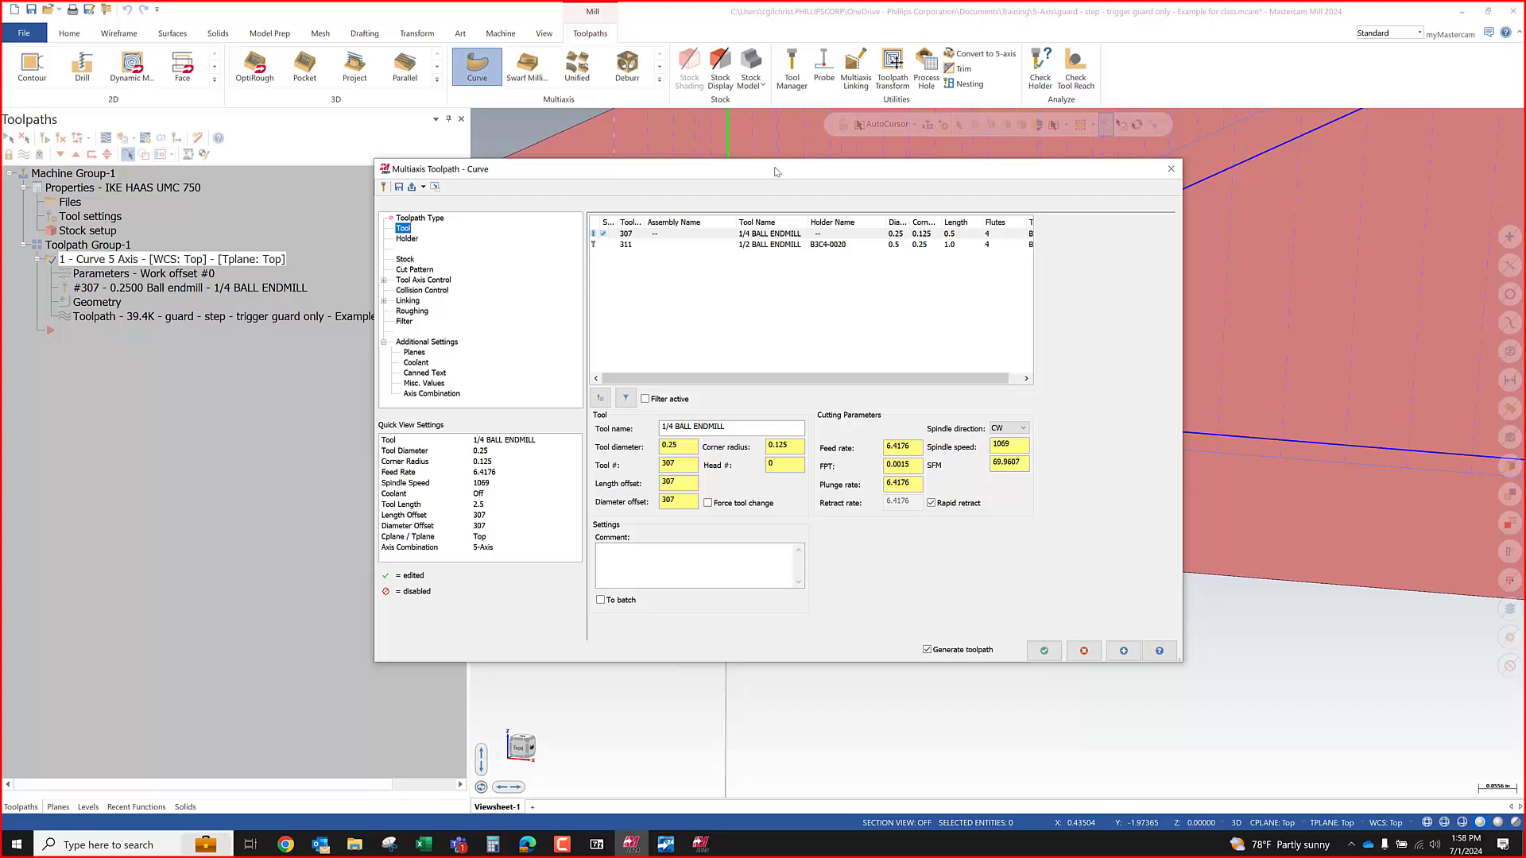
pyautogui.click(414, 269)
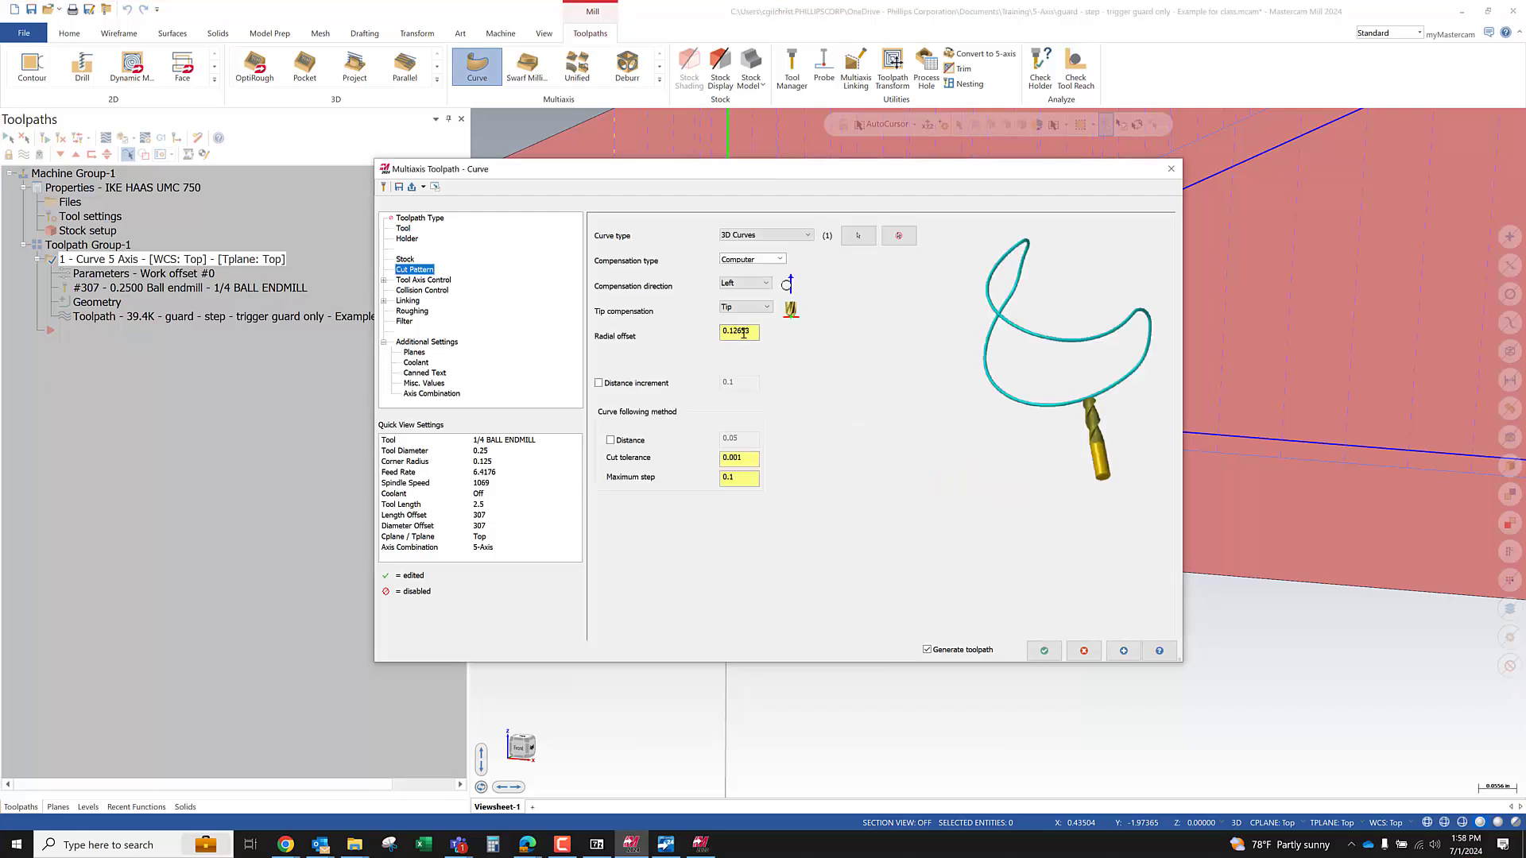
pyautogui.doubleClick(744, 334)
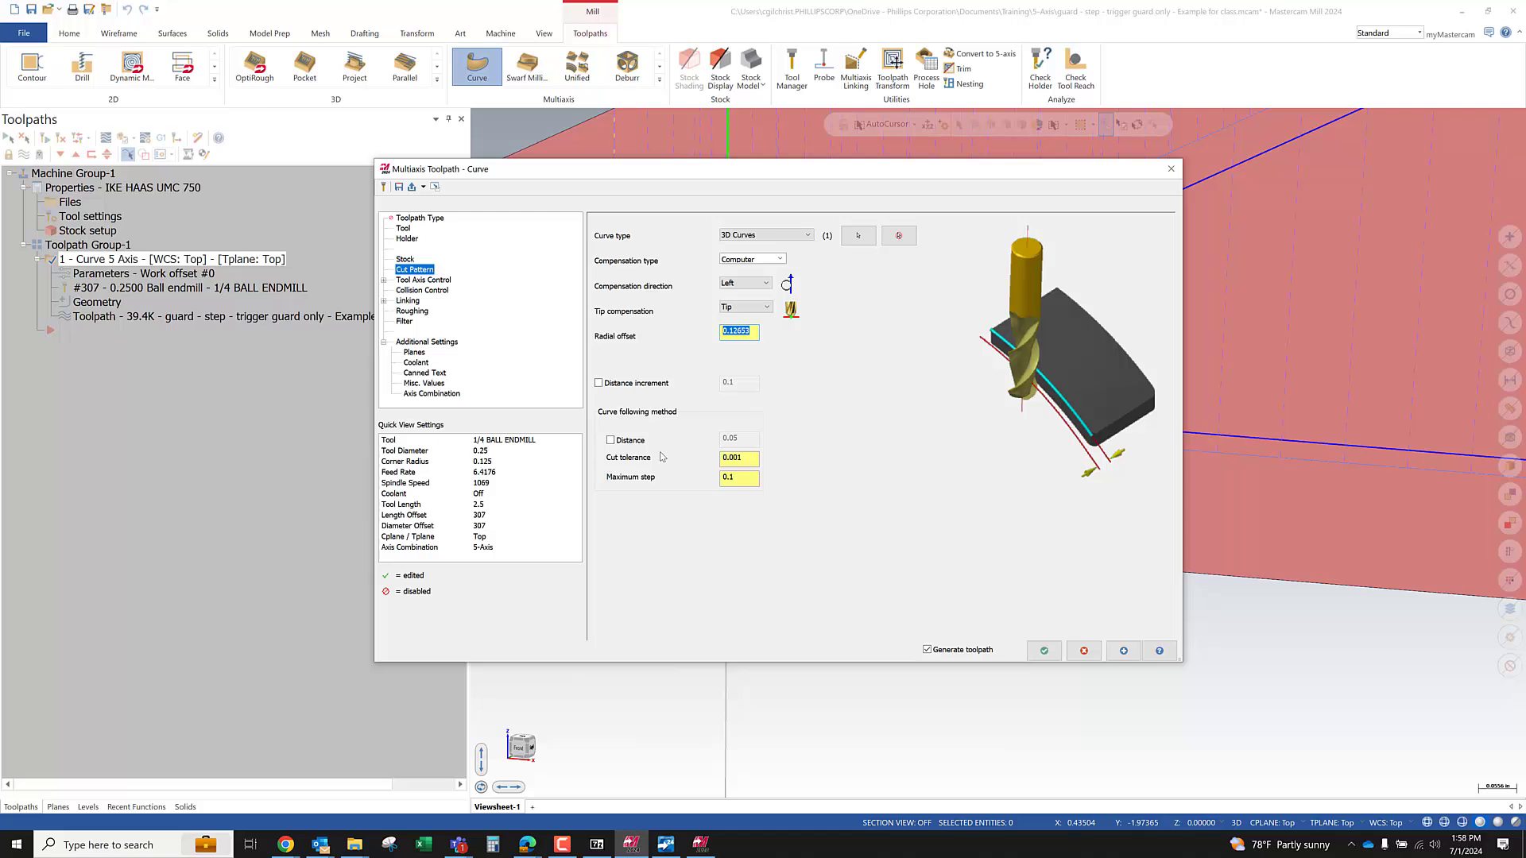
pyautogui.write('-')
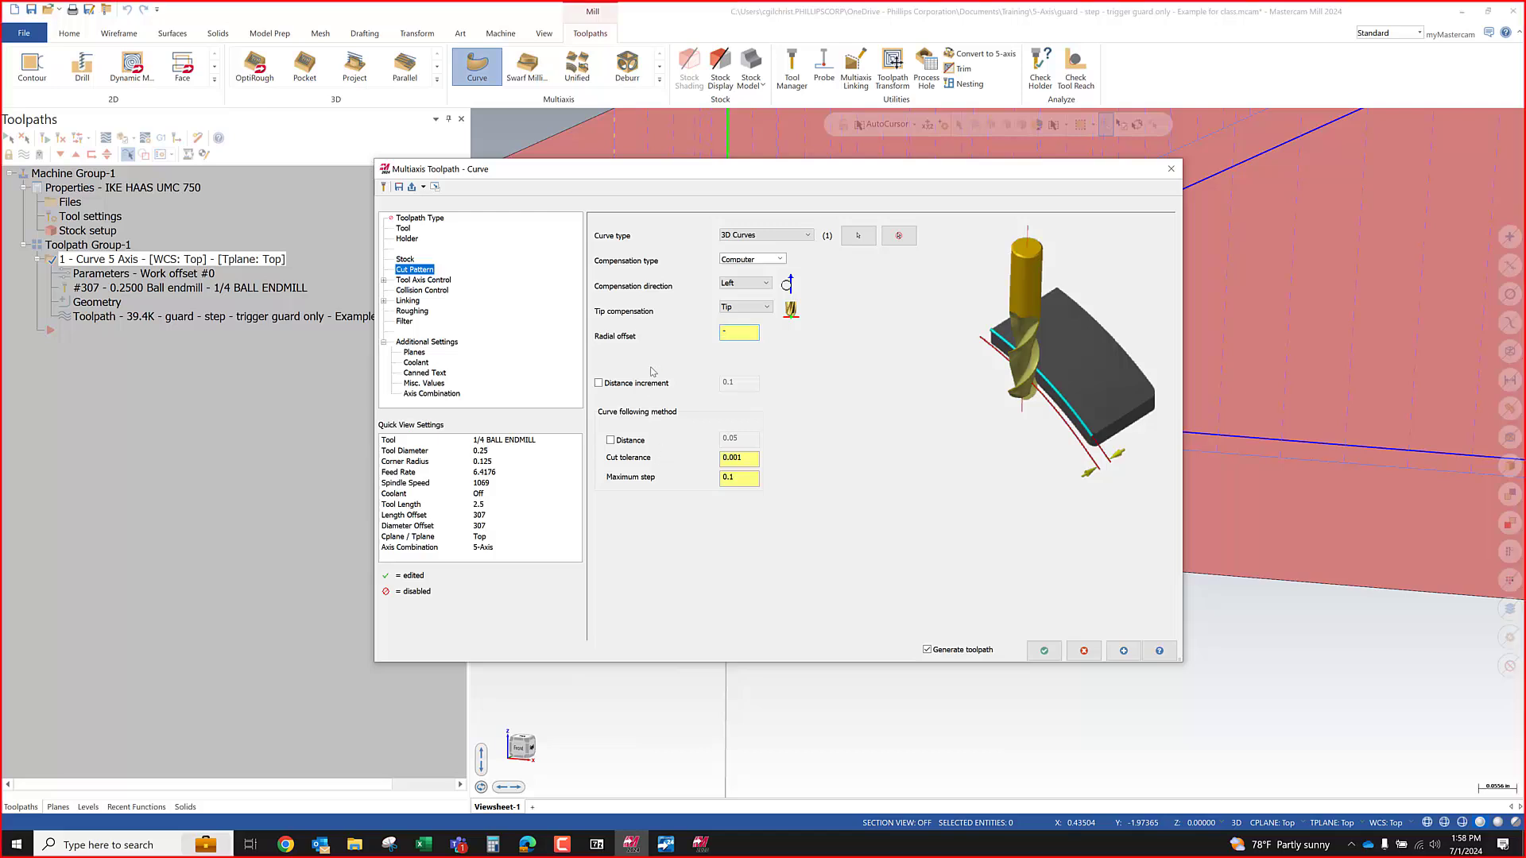
pyautogui.click(1043, 651)
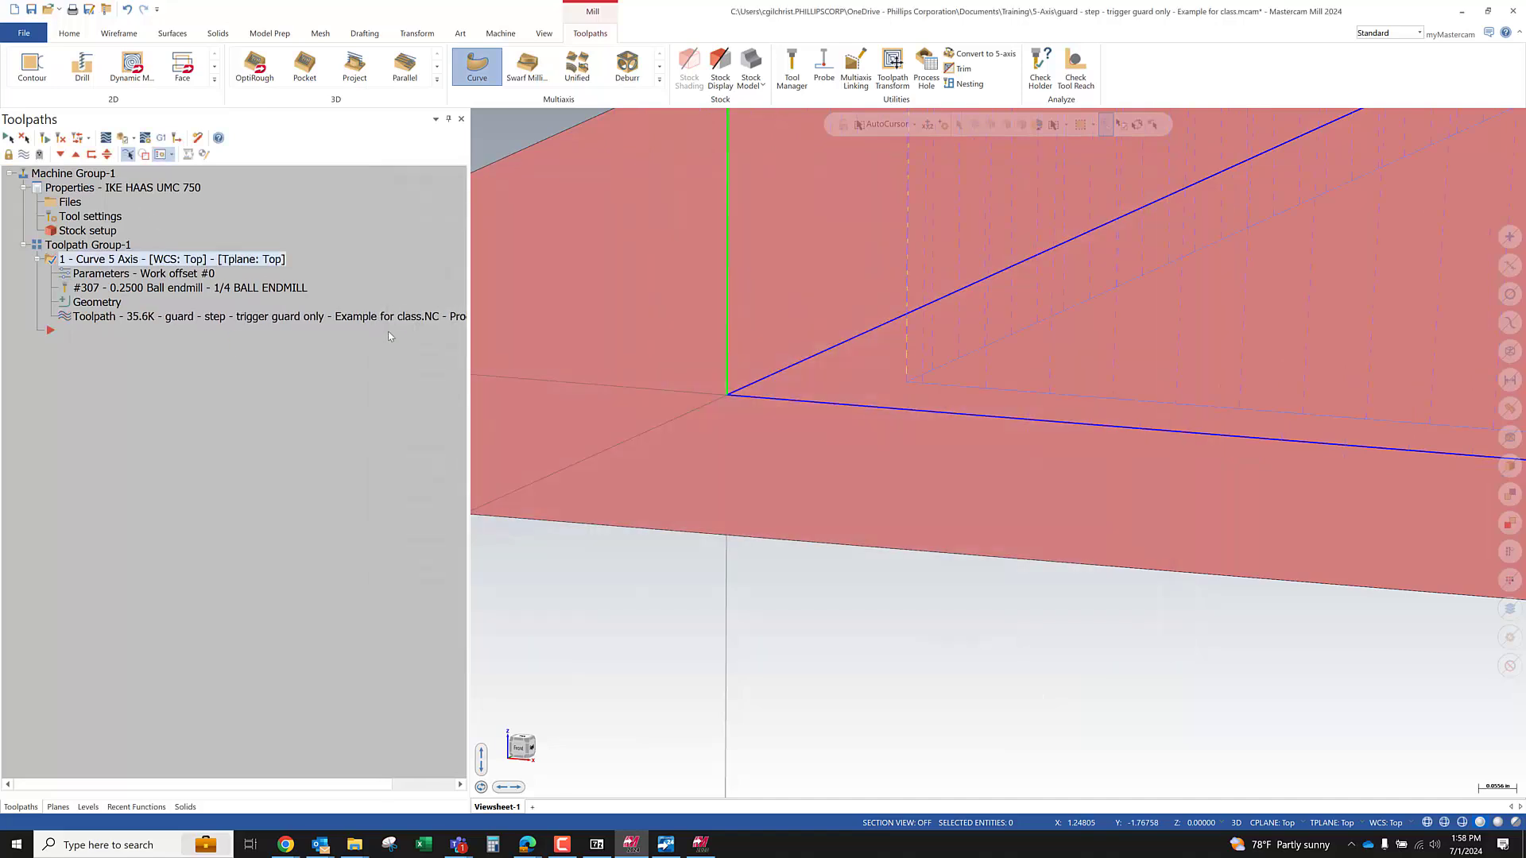
# Examine the regenerated path against the rectangle in a top view and in a tilted 3D view
pyautogui.scroll(-2, 699, 507)
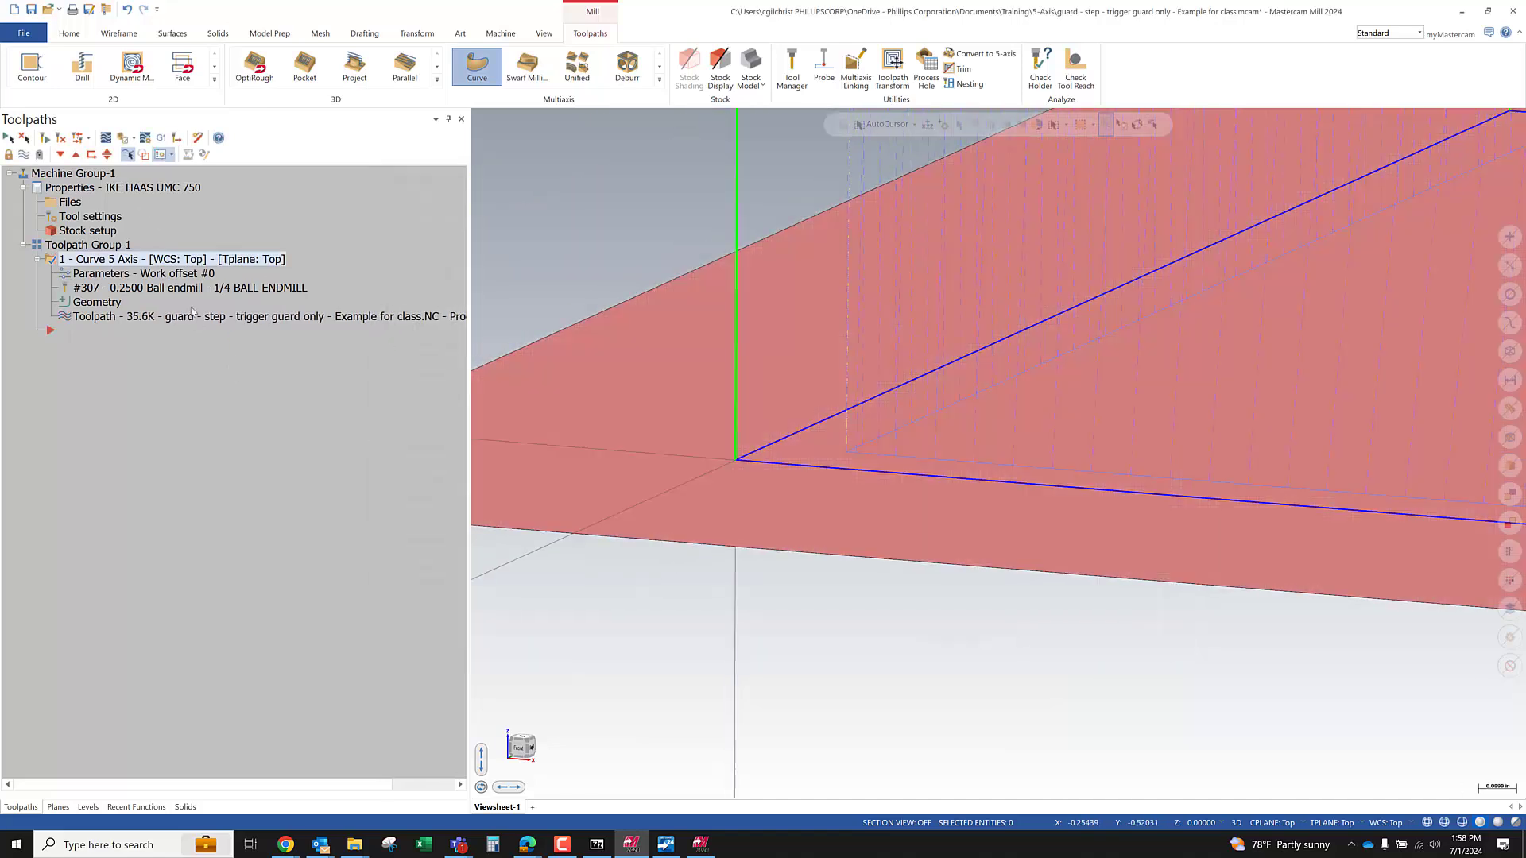
pyautogui.scroll(-5, 926, 453)
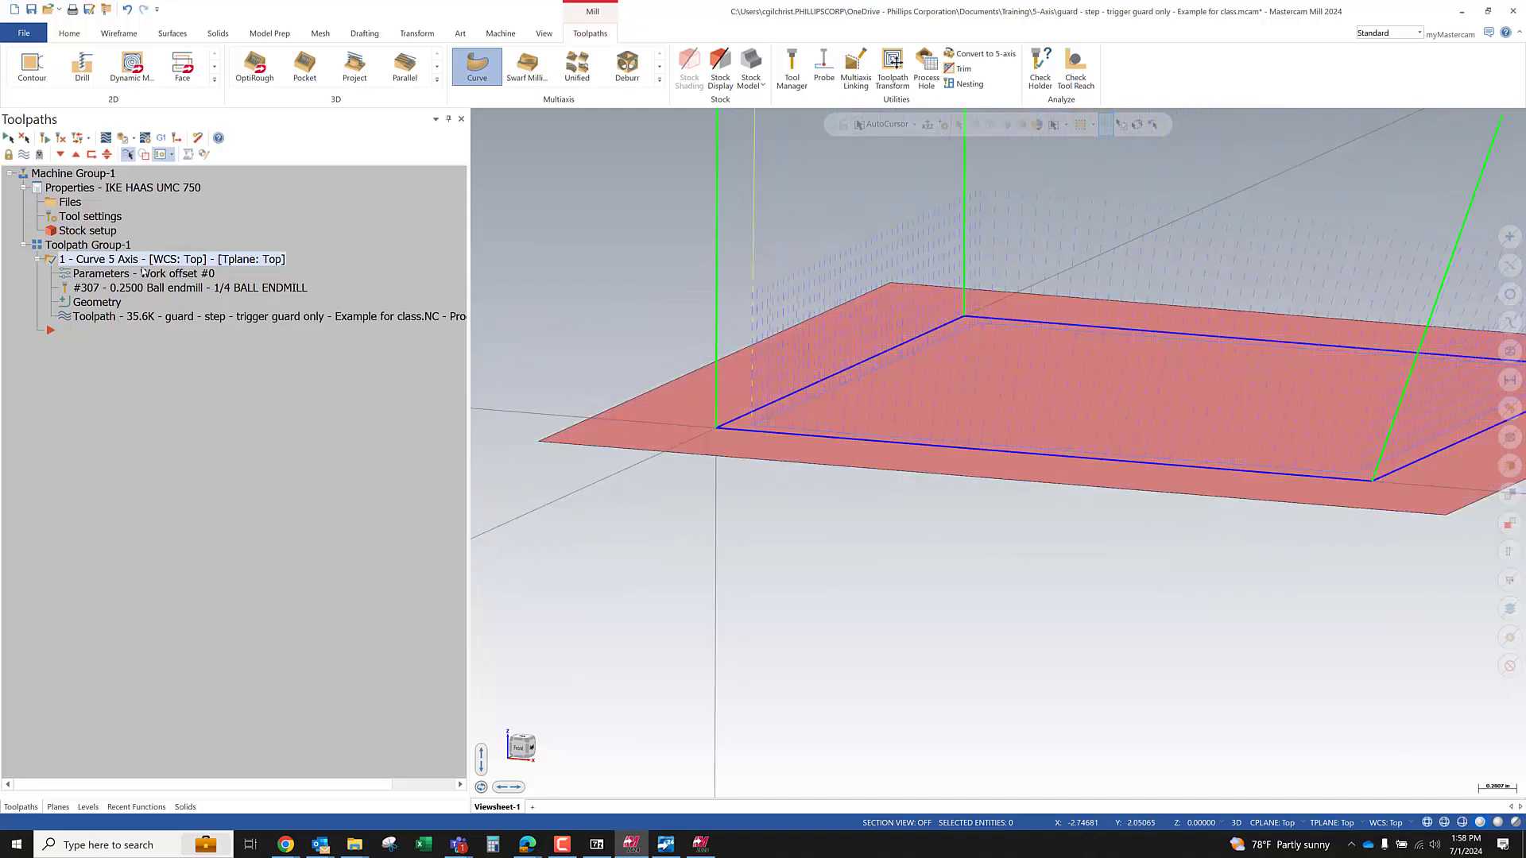
pyautogui.rightClick(713, 377)
pyautogui.click(730, 443)
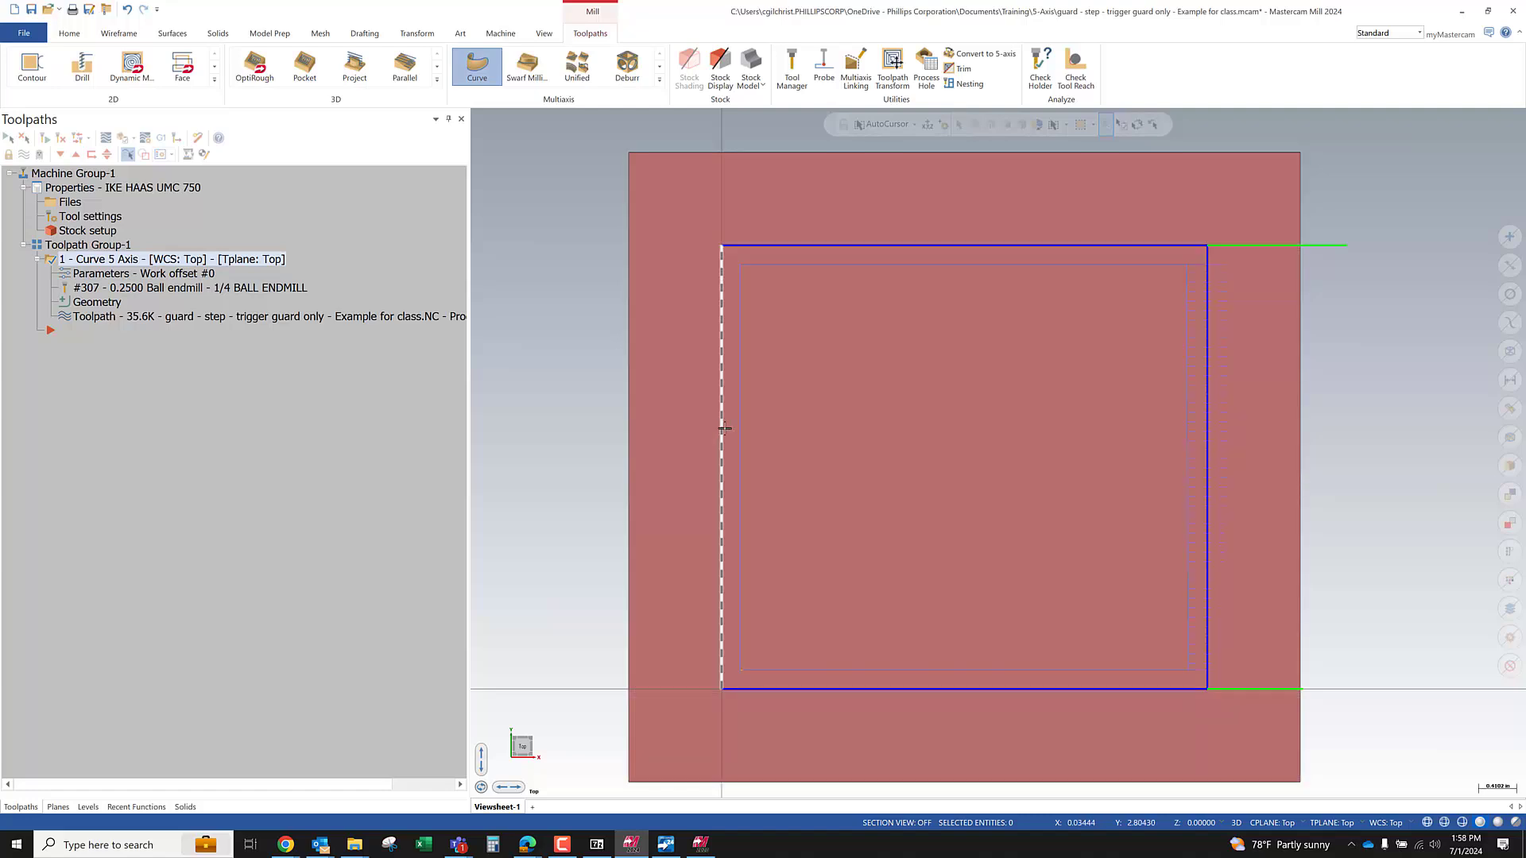
pyautogui.moveTo(715, 422); pyautogui.dragTo(661, 623, button='middle')
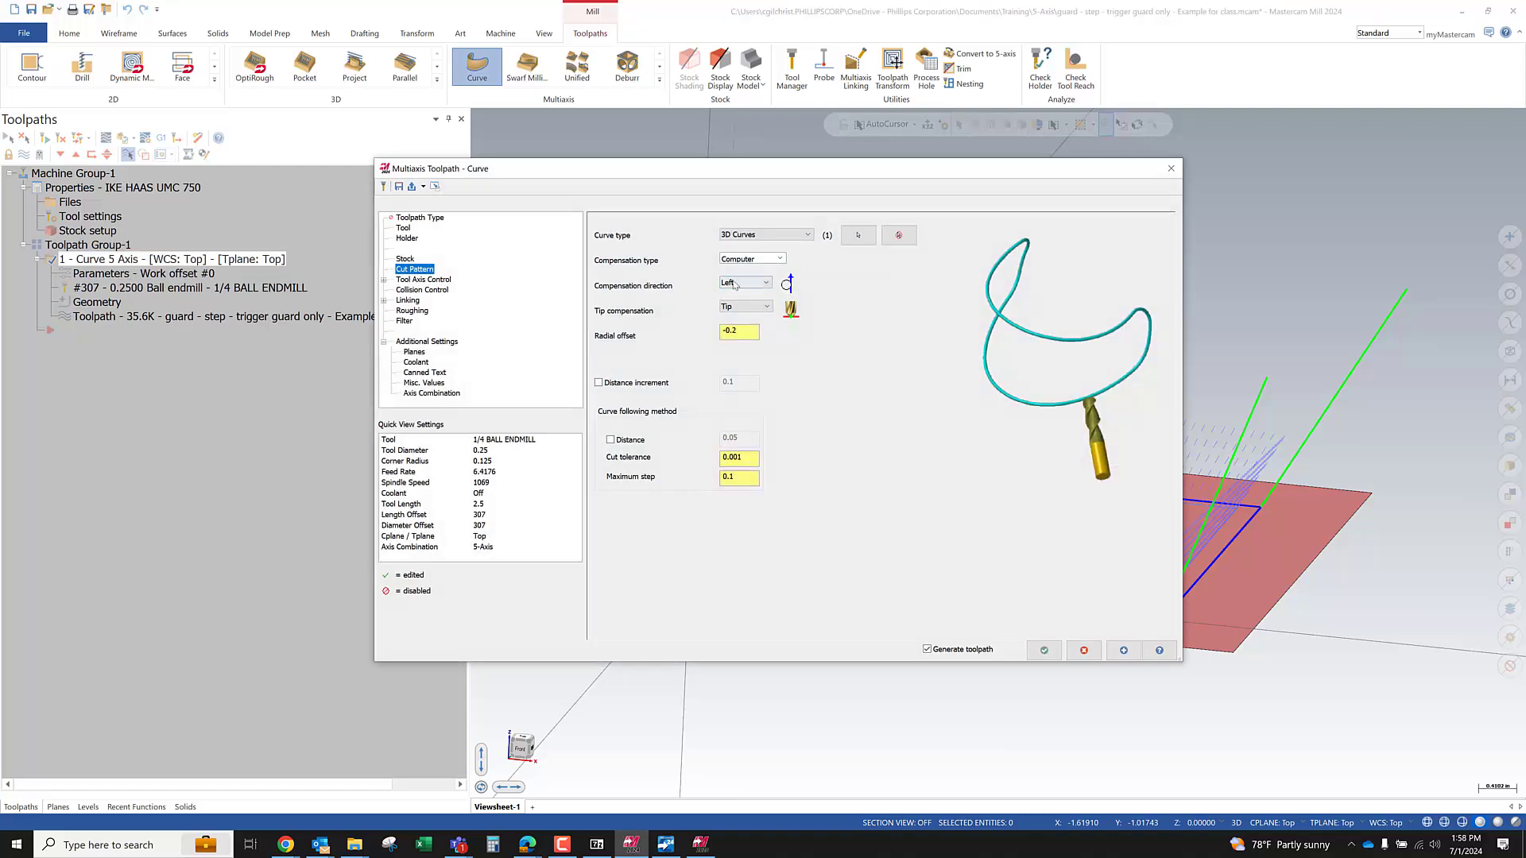
# Set the Curve cut pattern's radial offset to 0, regenerate the toolpath and examine it against the rectangle
pyautogui.moveTo(743, 334); pyautogui.dragTo(640, 341)
pyautogui.write('0')
pyautogui.press('Return')
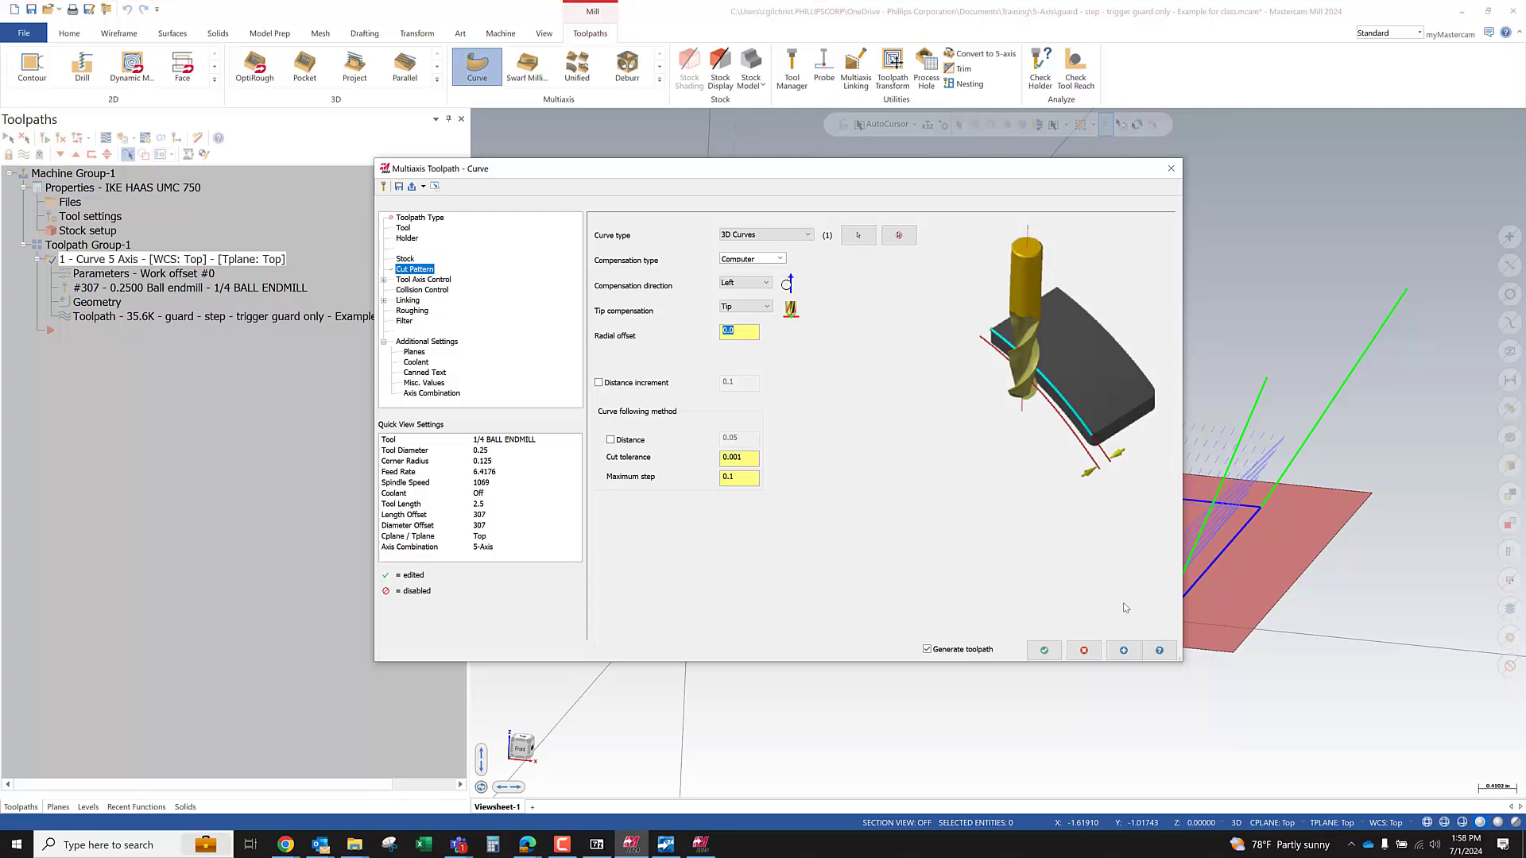
pyautogui.click(1044, 650)
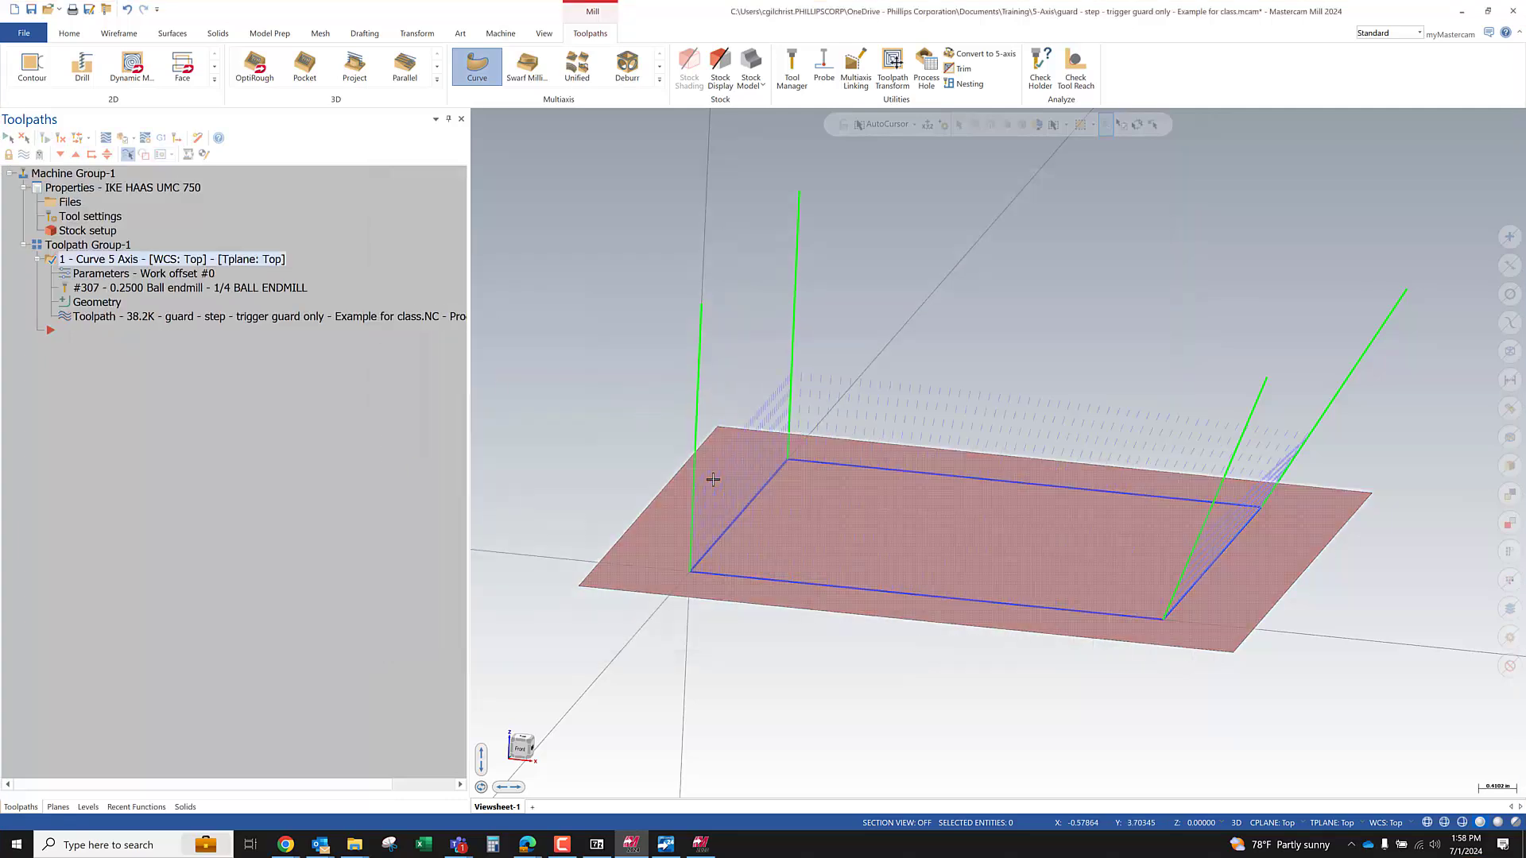
pyautogui.moveTo(748, 555)
pyautogui.mouseDown(button='middle')
pyautogui.moveTo(732, 681)
pyautogui.moveTo(746, 561)
pyautogui.mouseUp(button='middle')
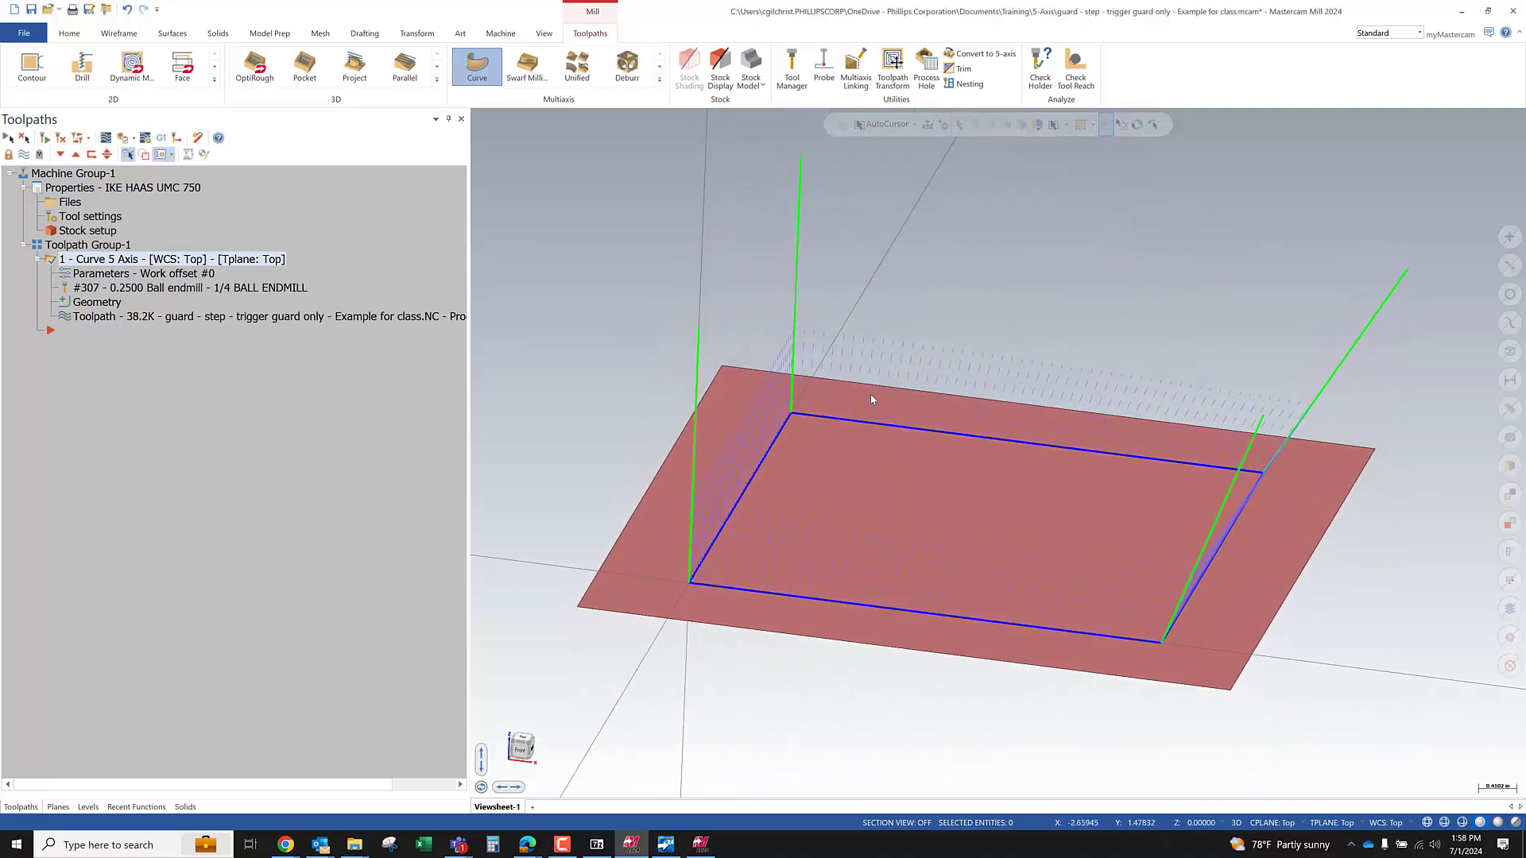
# Set the Curve cut pattern's radial offset to 1.218, regenerate the toolpath and examine the path around the rectangle's corner
pyautogui.click(423, 291)
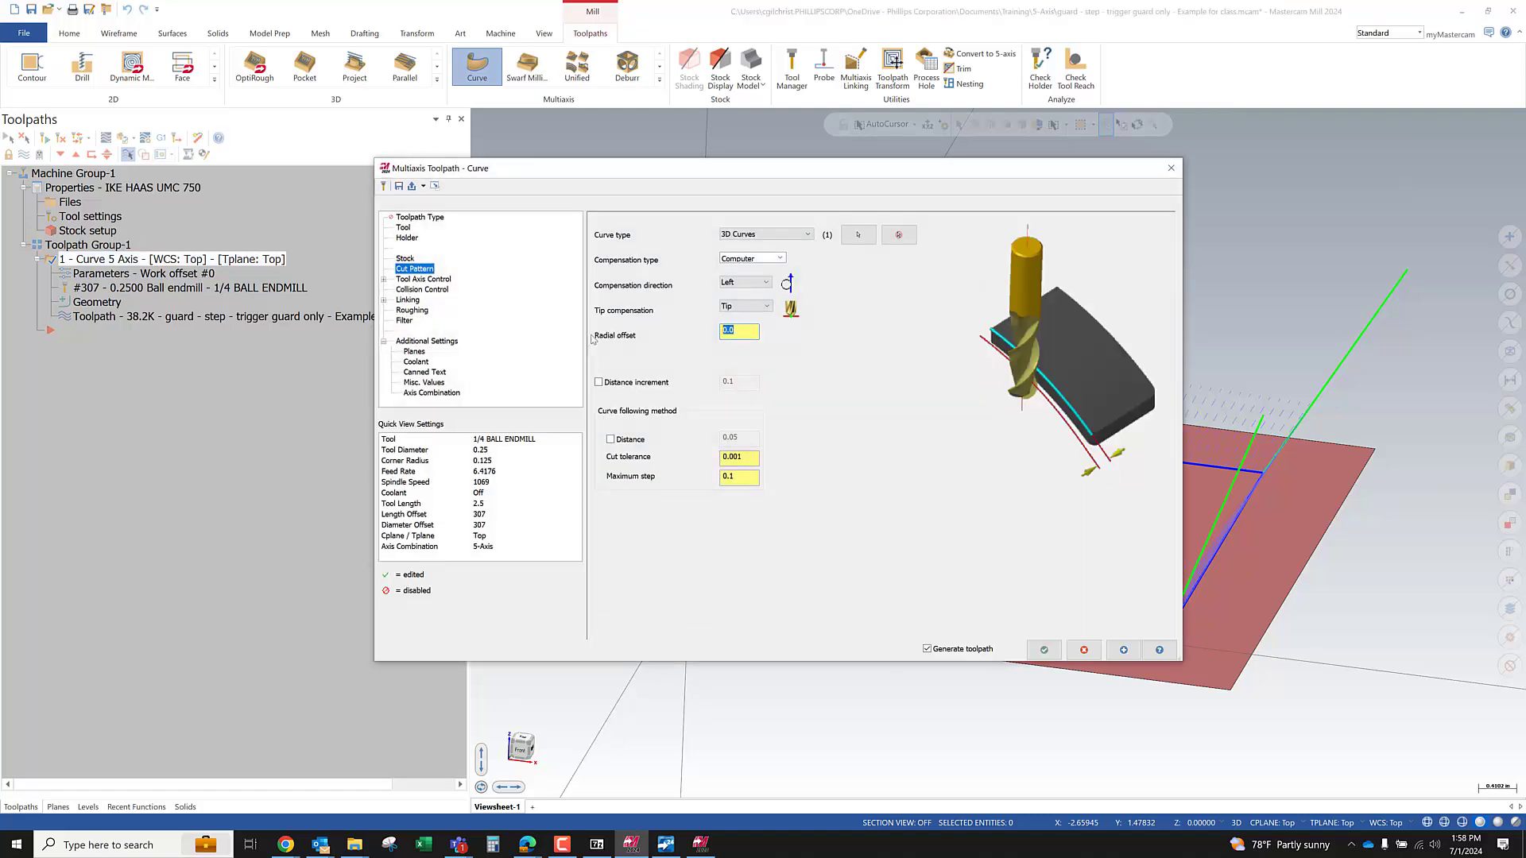
pyautogui.write('1.')
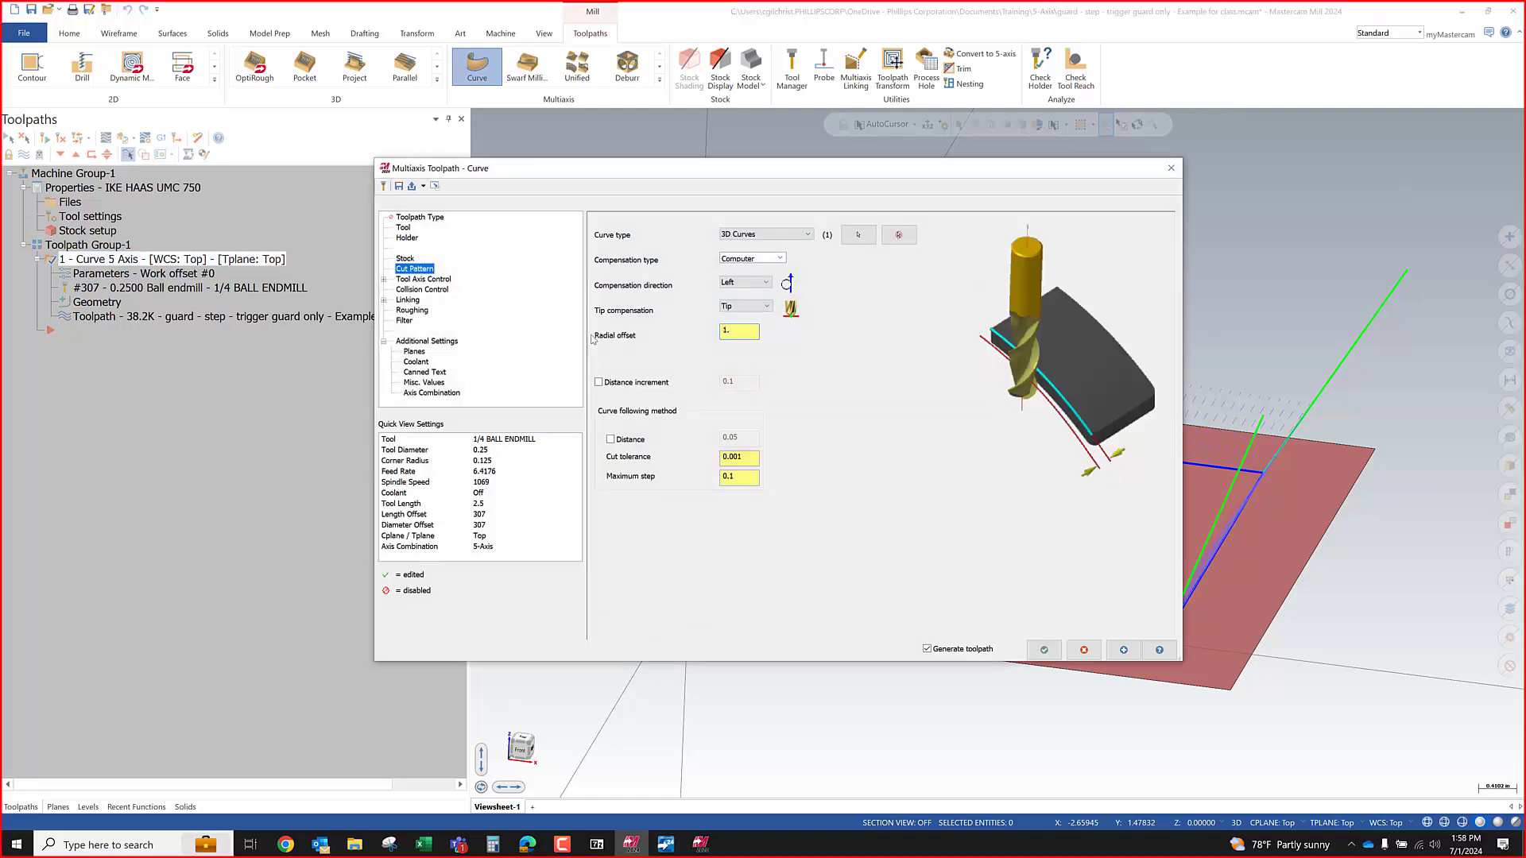
pyautogui.write('218')
pyautogui.press('Return')
pyautogui.click(1043, 650)
pyautogui.moveTo(1175, 517); pyautogui.dragTo(1266, 585, button='middle')
pyautogui.scroll(5, 1296, 549)
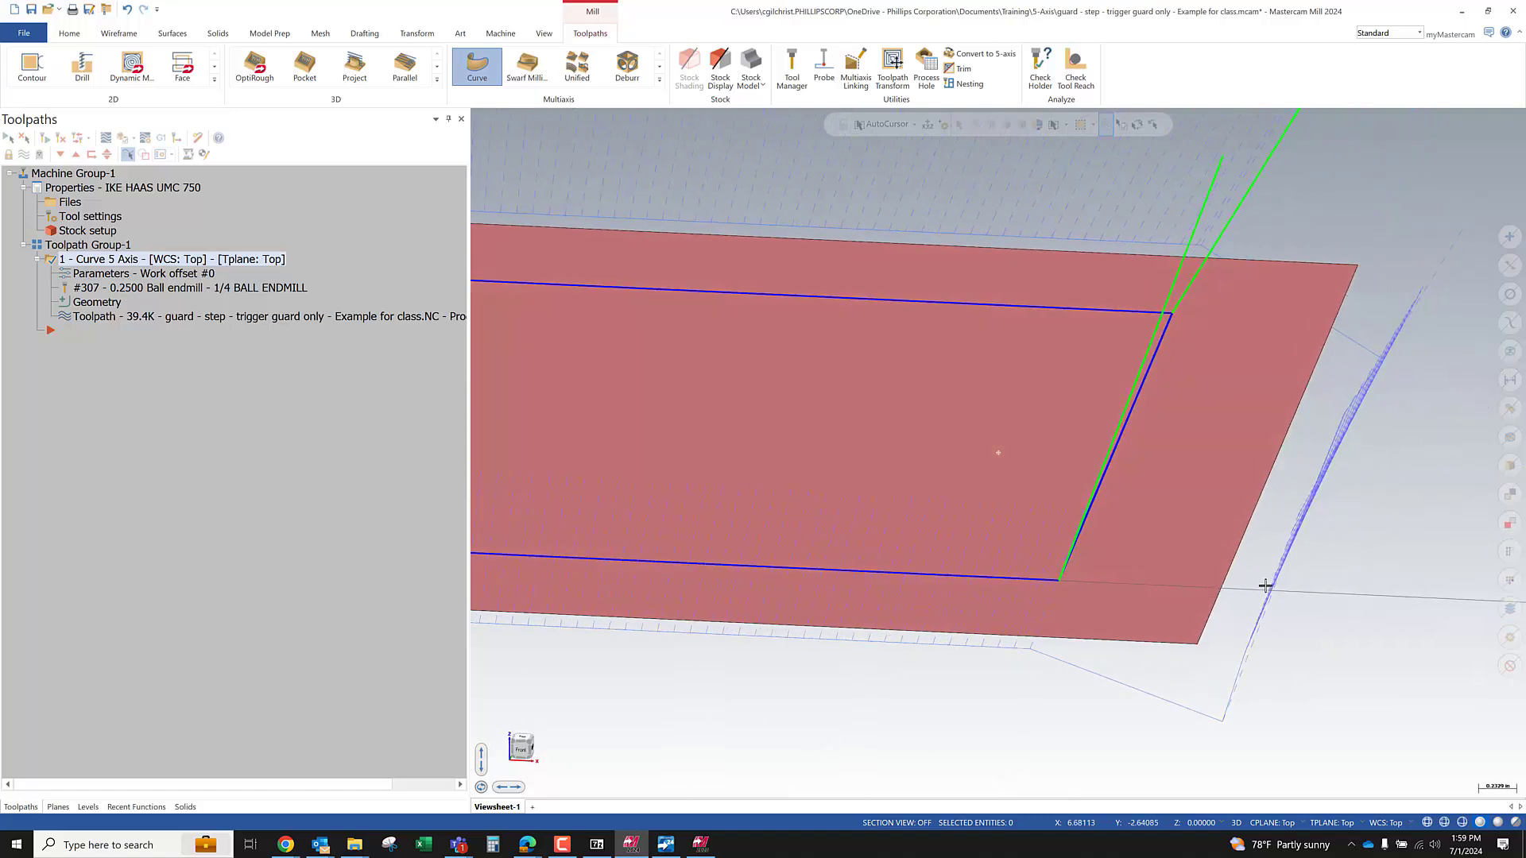
pyautogui.scroll(-3, 1160, 692)
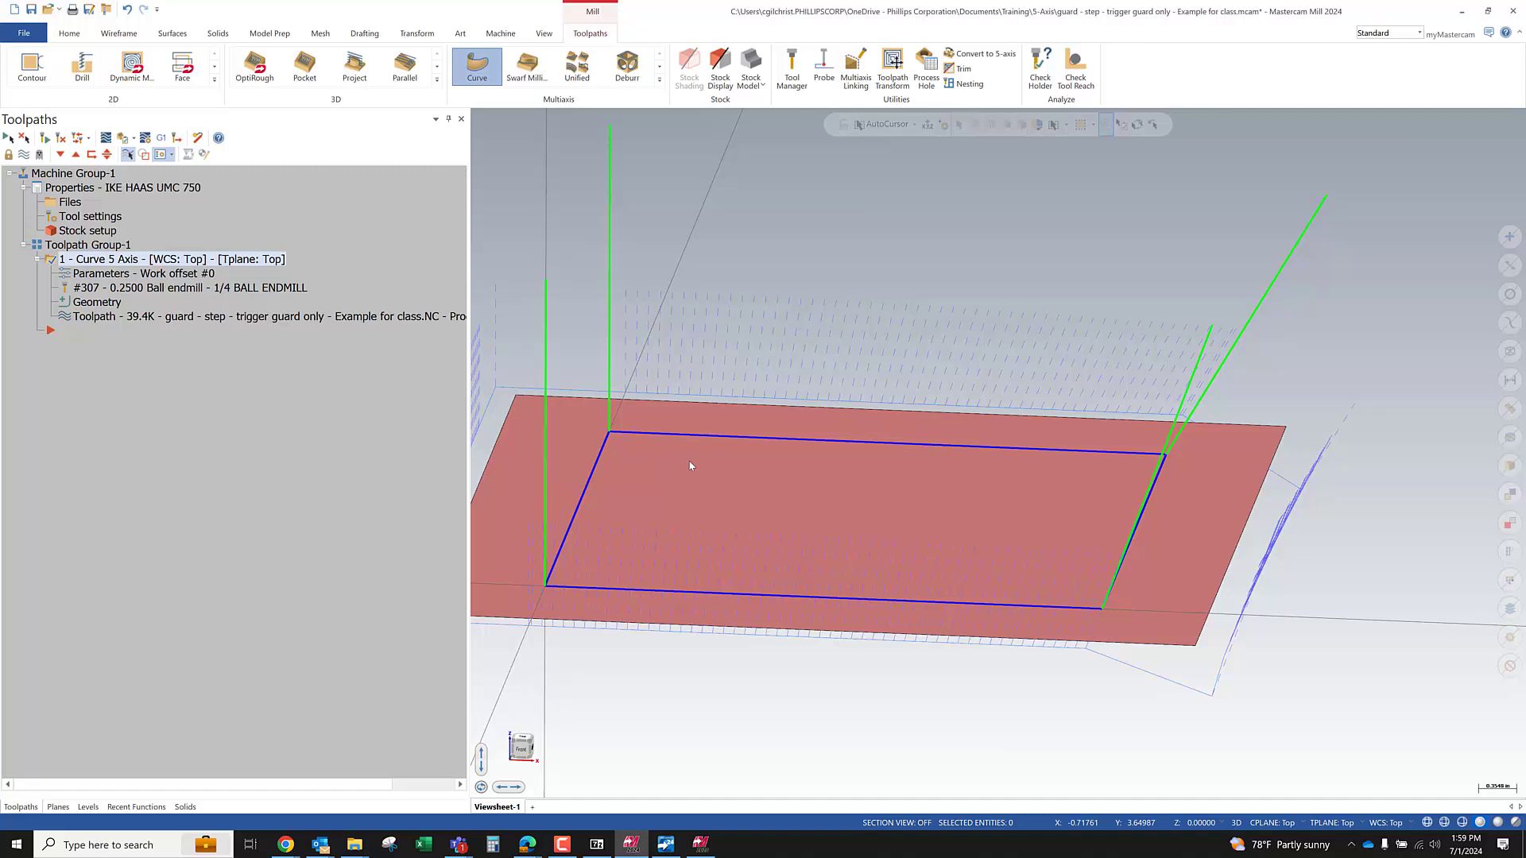
# Review the Curve operation's radial offset setting and look over the whole offset path around the part
pyautogui.click(140, 278)
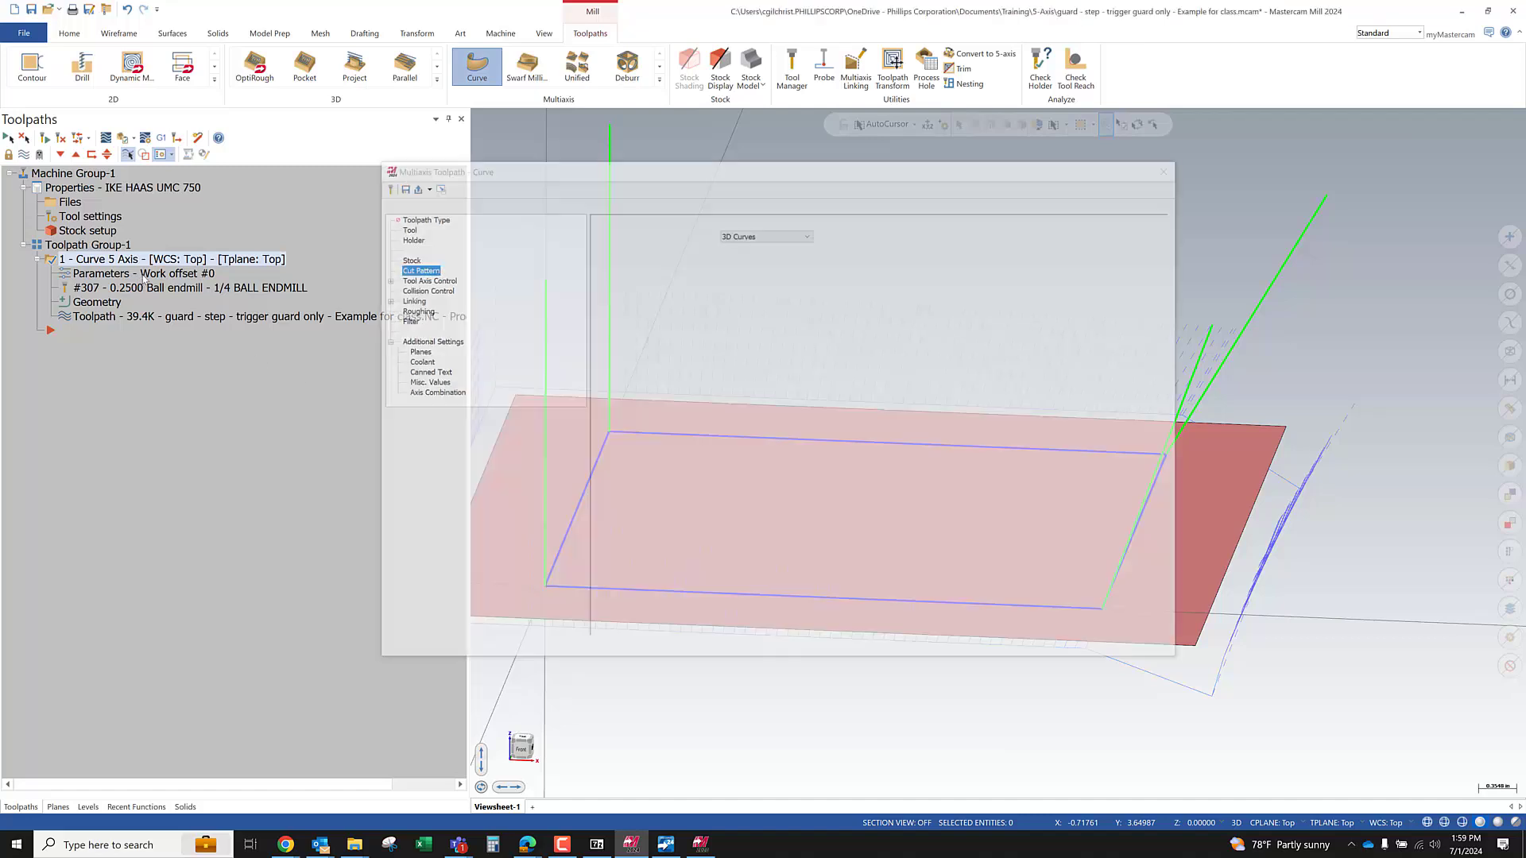
pyautogui.moveTo(751, 331); pyautogui.dragTo(679, 319)
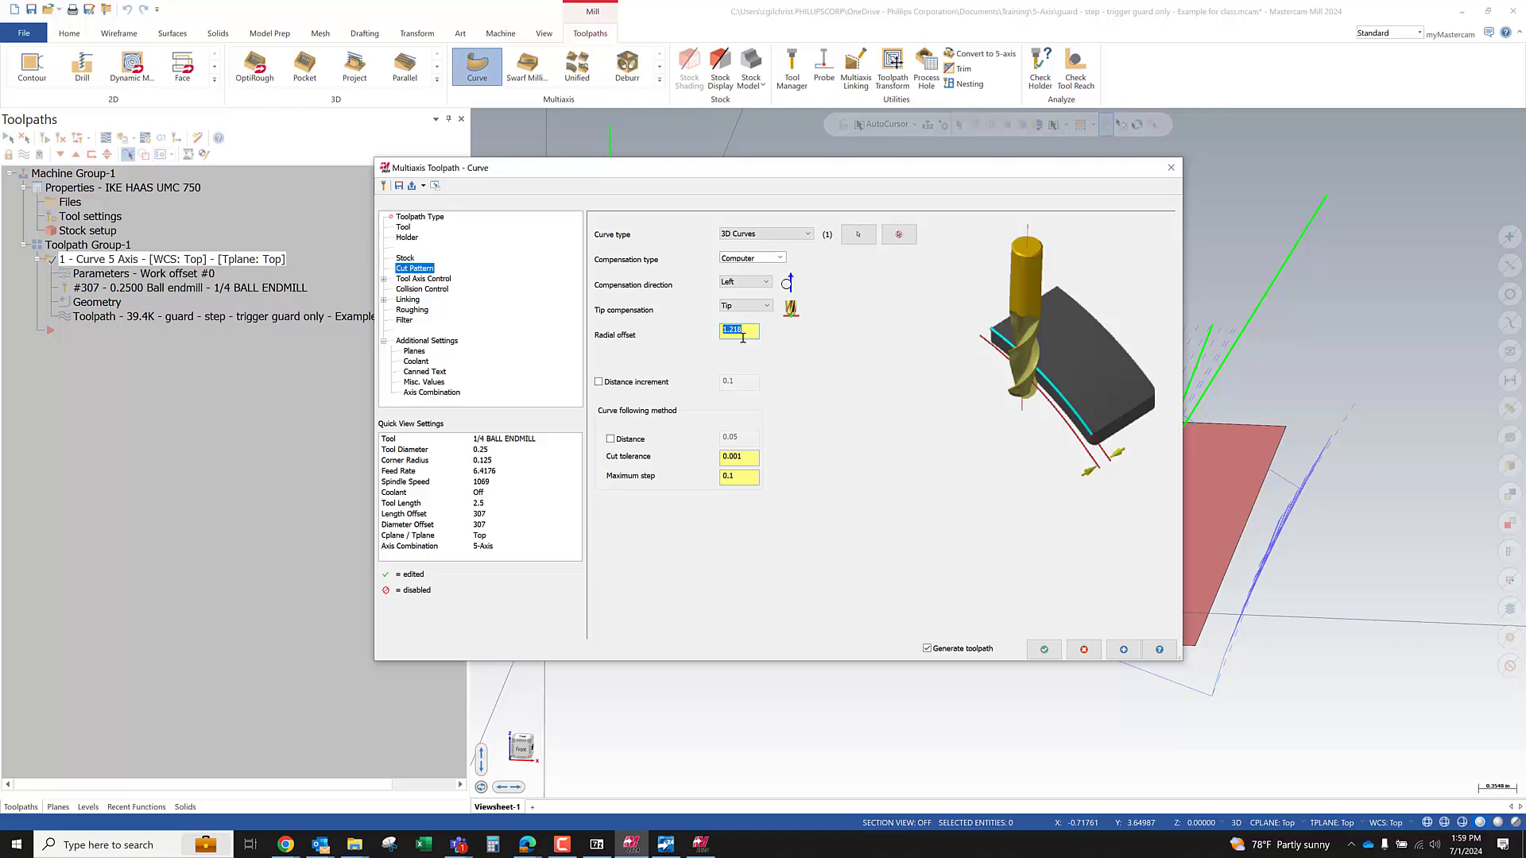
pyautogui.click(1043, 649)
pyautogui.scroll(-2, 1027, 413)
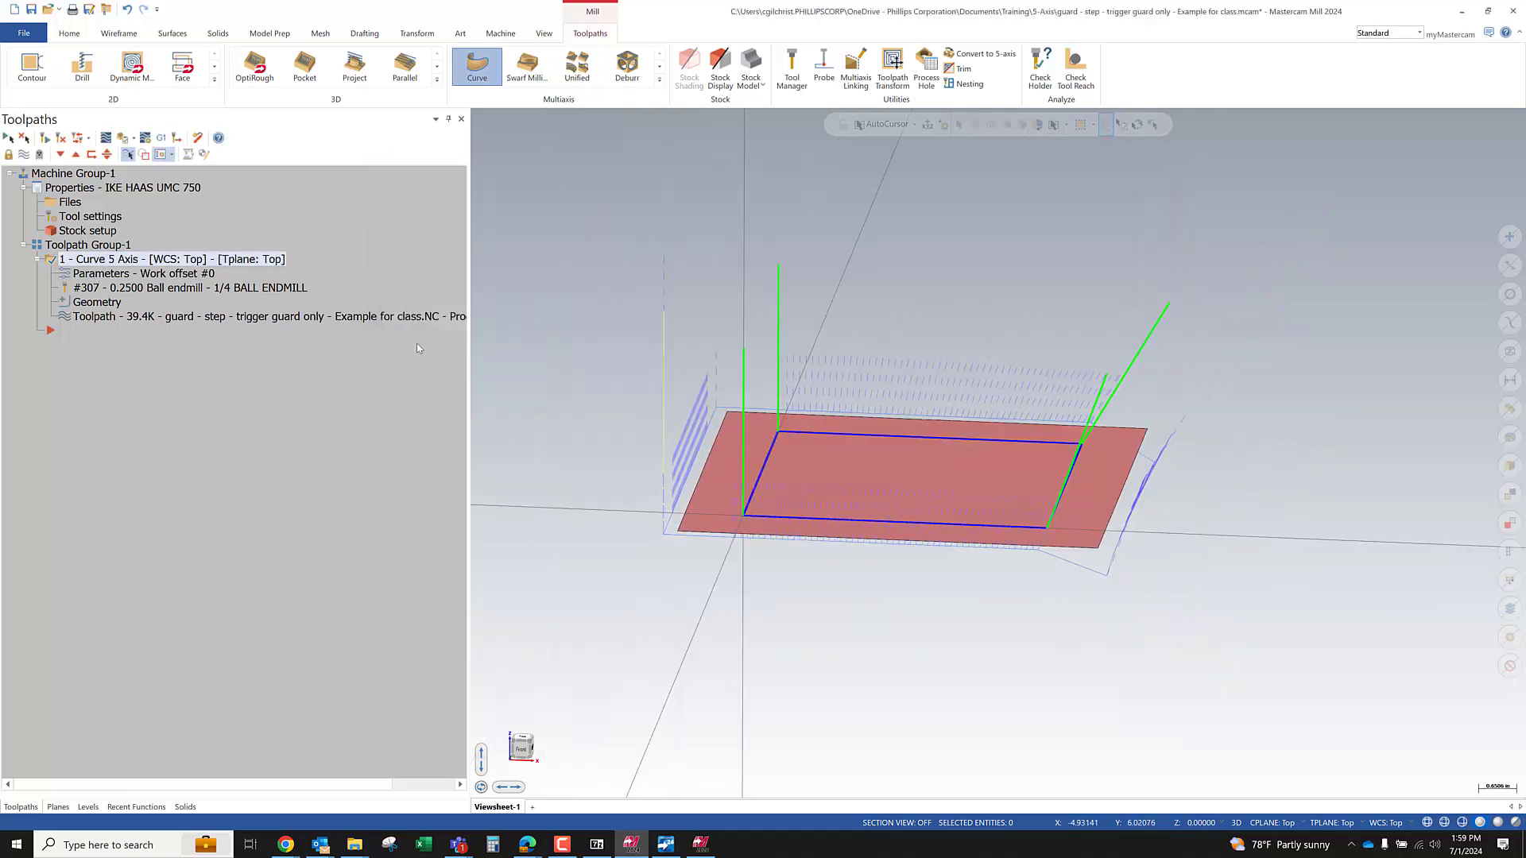
# Set the Curve cut pattern's radial offset to 0.125 and regenerate the toolpath
pyautogui.click(248, 312)
pyautogui.click(77, 275)
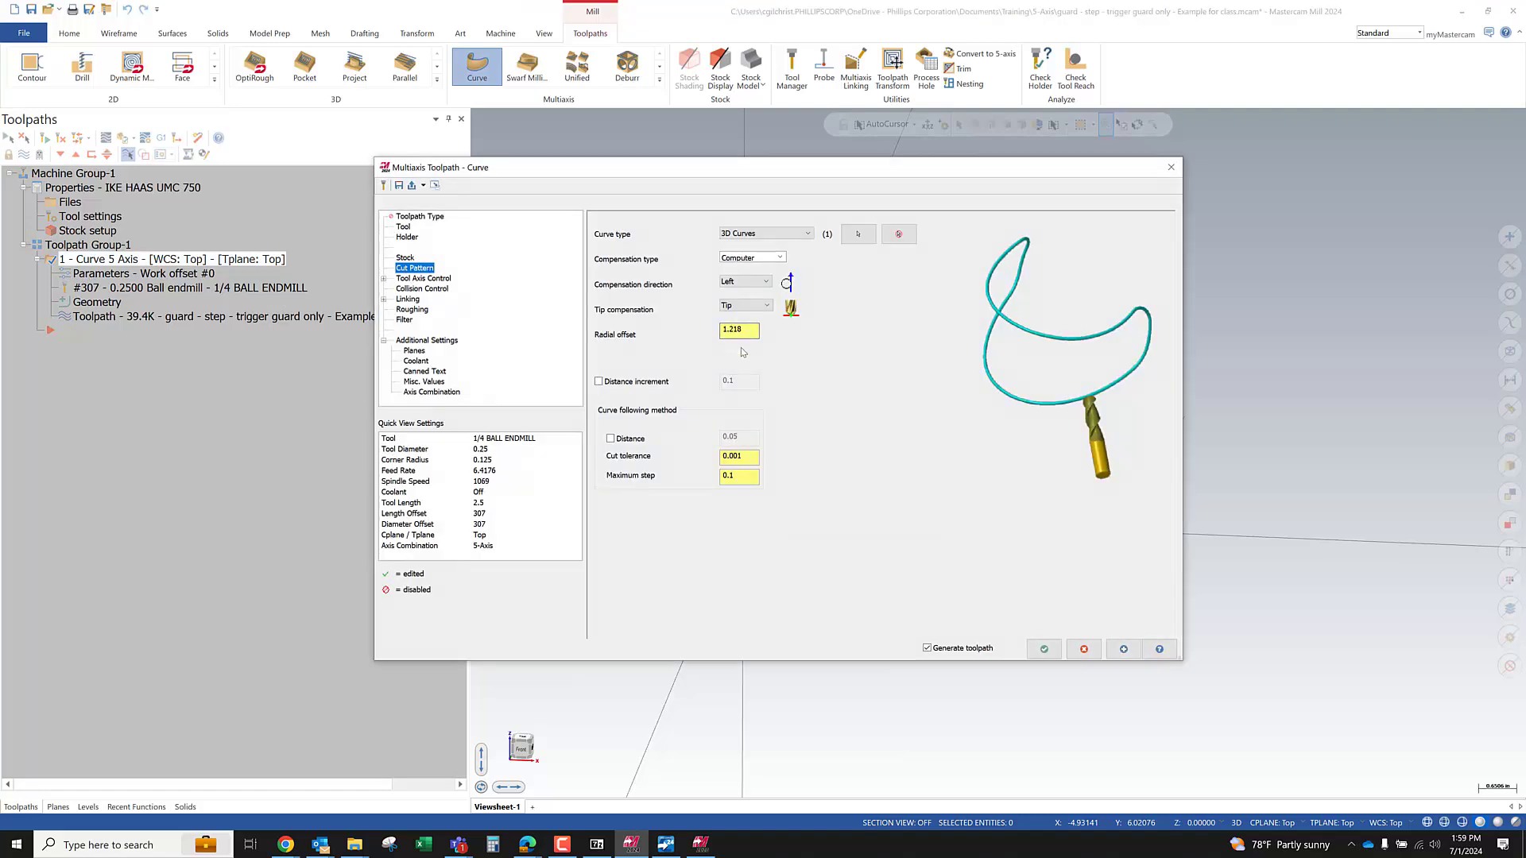
pyautogui.click(739, 330)
pyautogui.press('BackSpace')
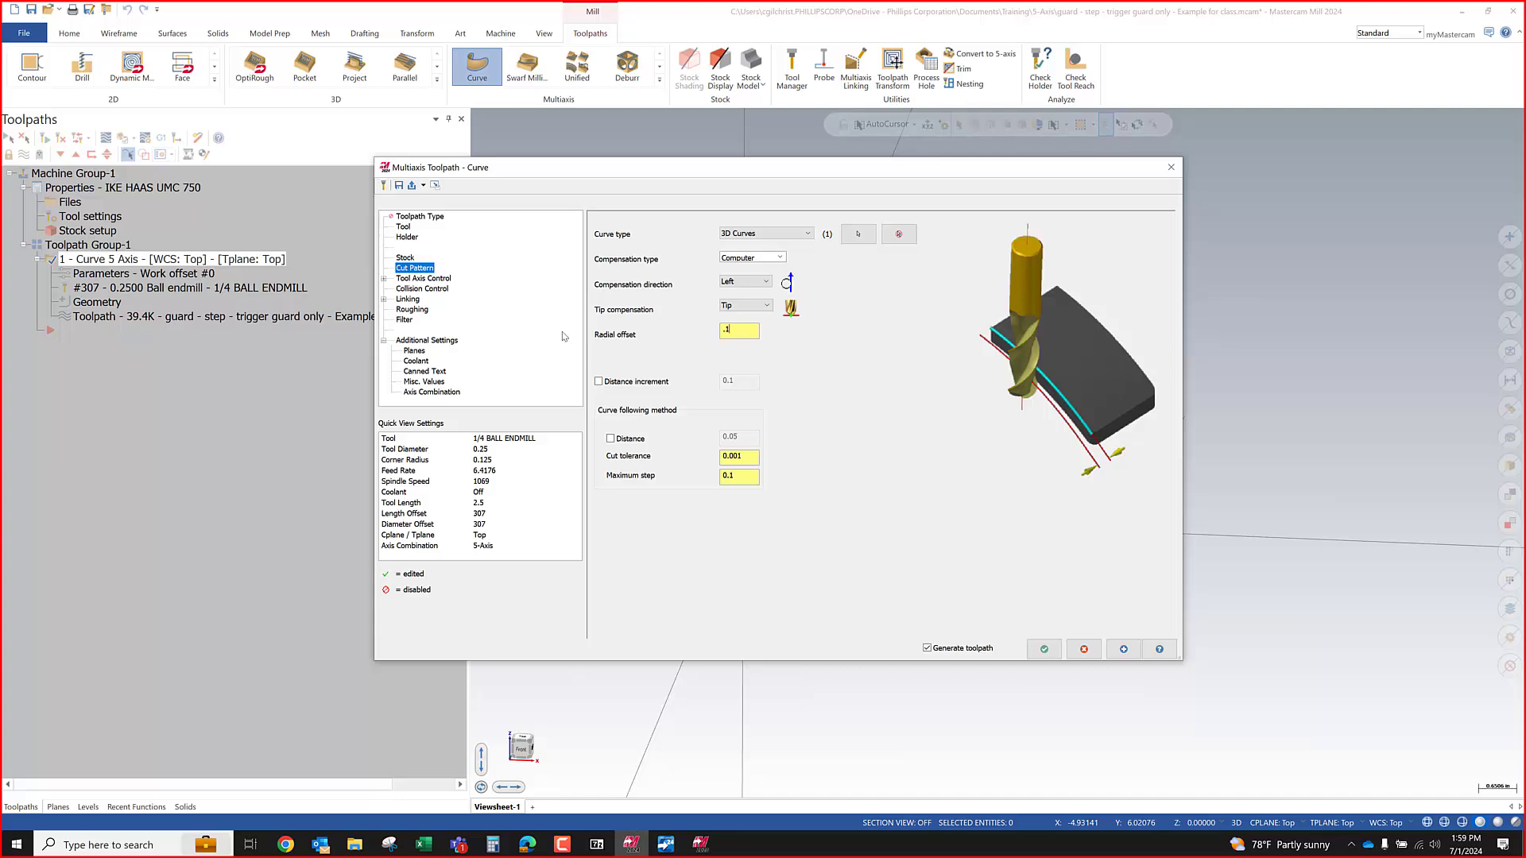
pyautogui.write('.125')
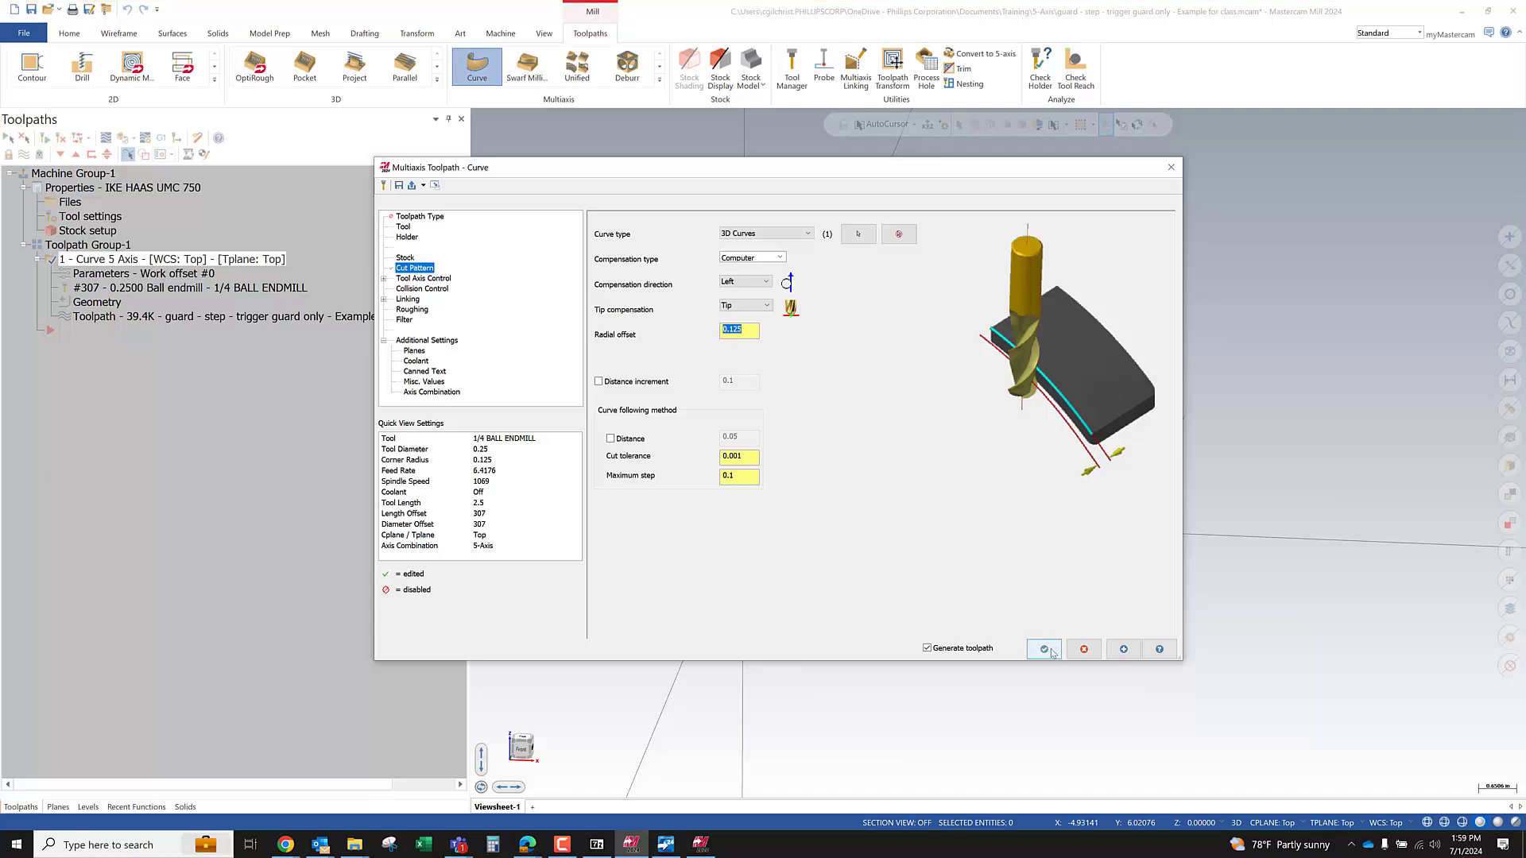
pyautogui.click(1044, 649)
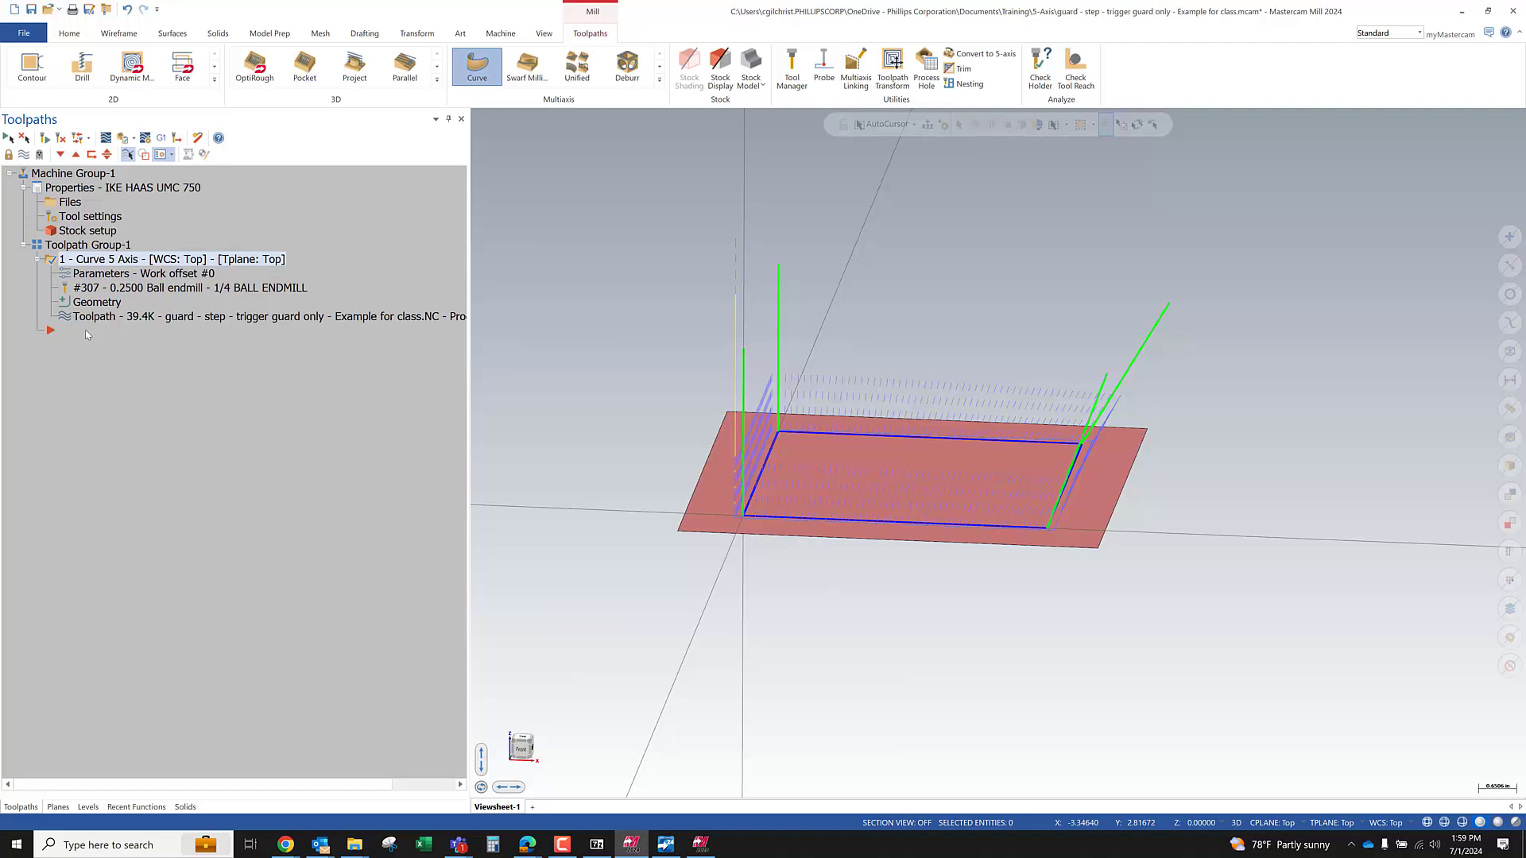
# Create a second toolpath group in the machine group and set the insertion point inside it
pyautogui.rightClick(66, 179)
pyautogui.moveTo(127, 249)
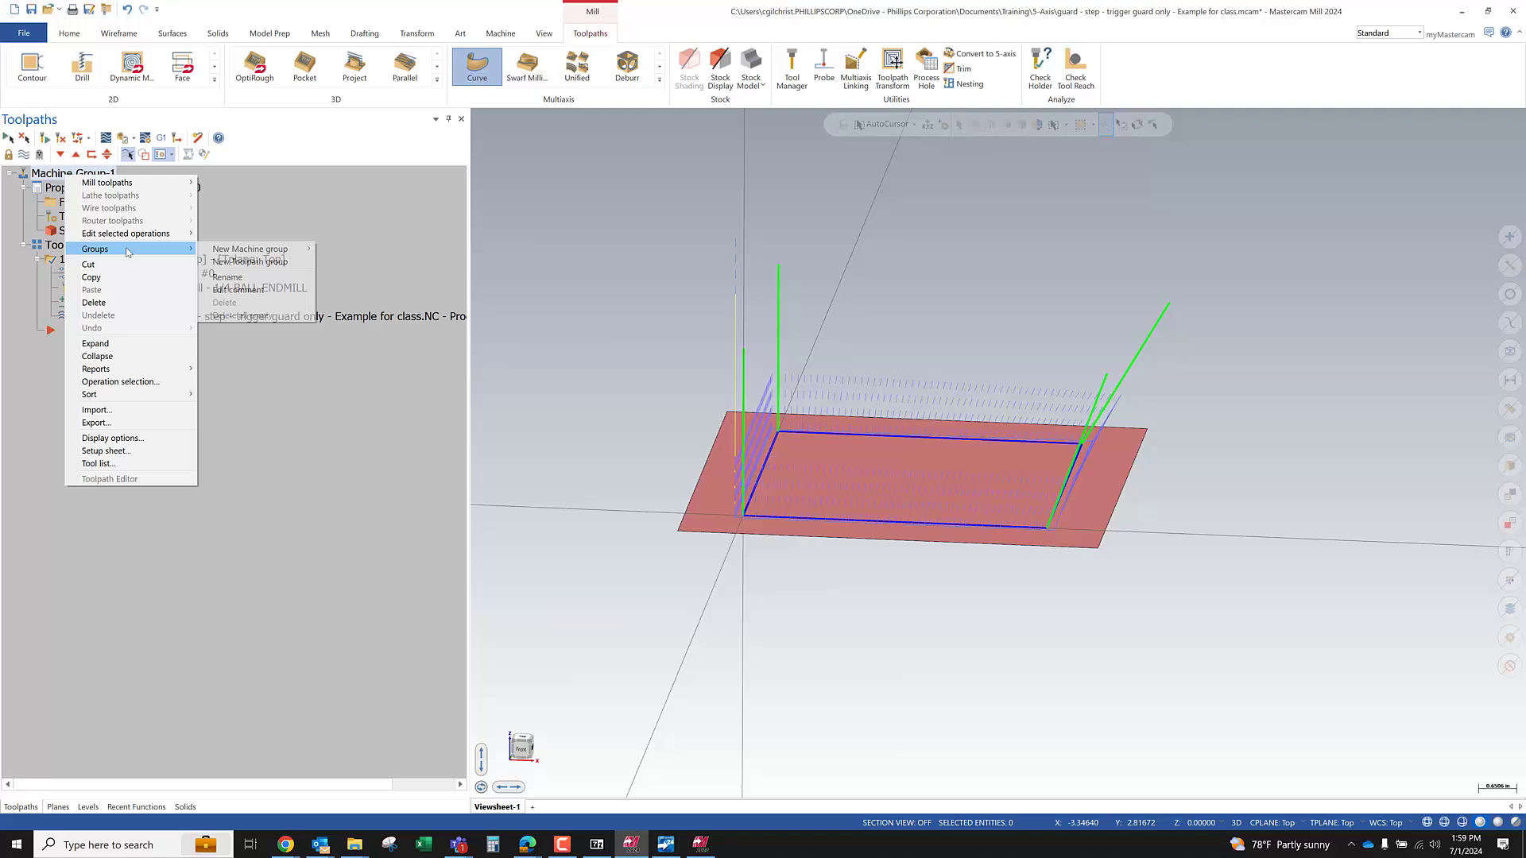
pyautogui.click(232, 262)
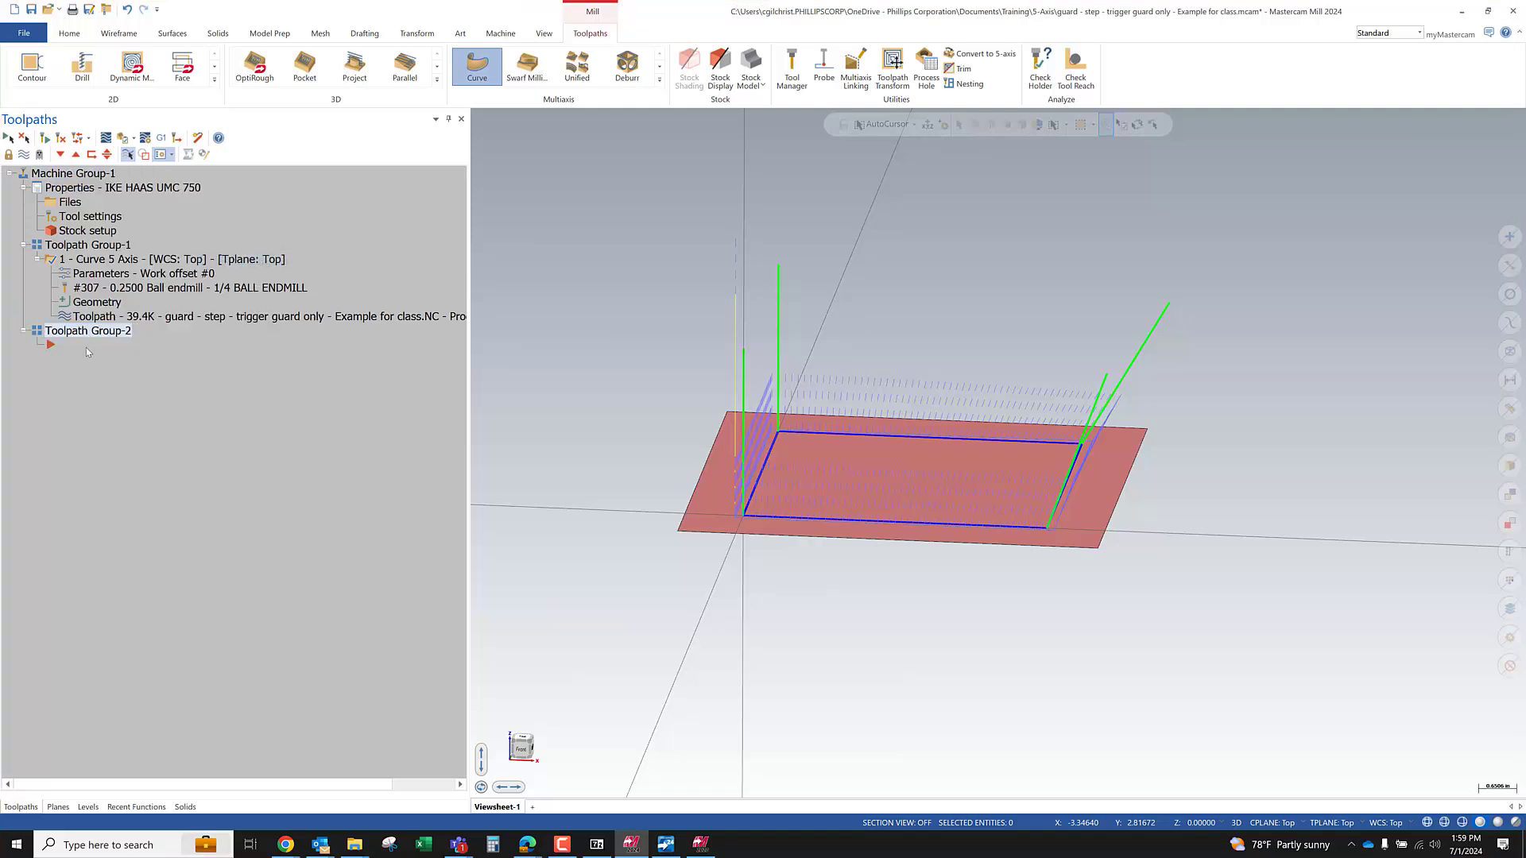
pyautogui.click(85, 346)
# Start a Curve toolpath in the second group with tool 307, the 1/4 BALL ENDMILL, and check its radial offset
pyautogui.moveTo(854, 507); pyautogui.dragTo(806, 513, button='middle')
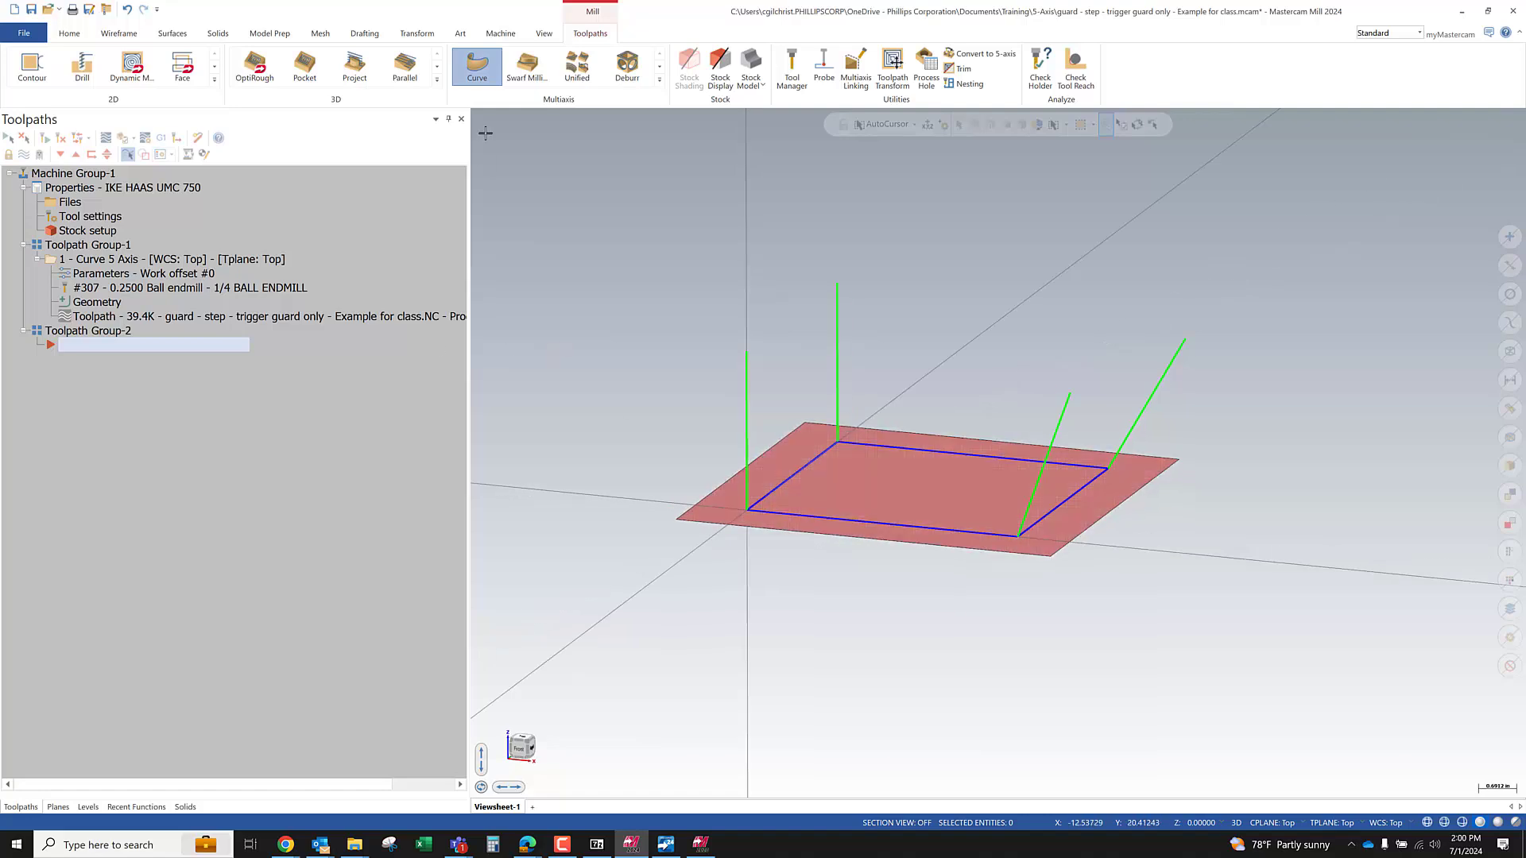
pyautogui.click(483, 62)
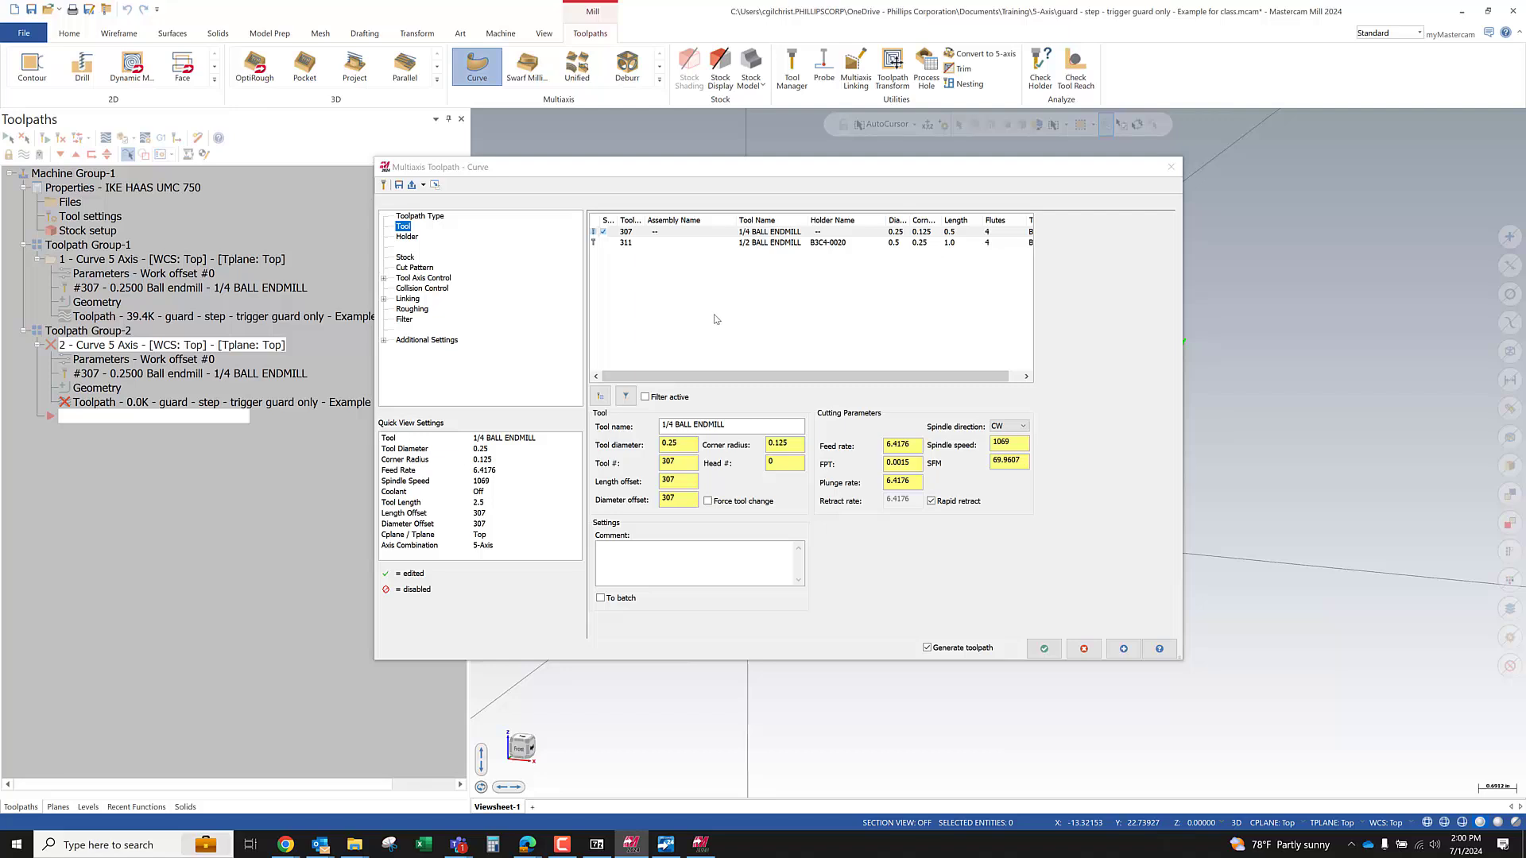
pyautogui.click(782, 232)
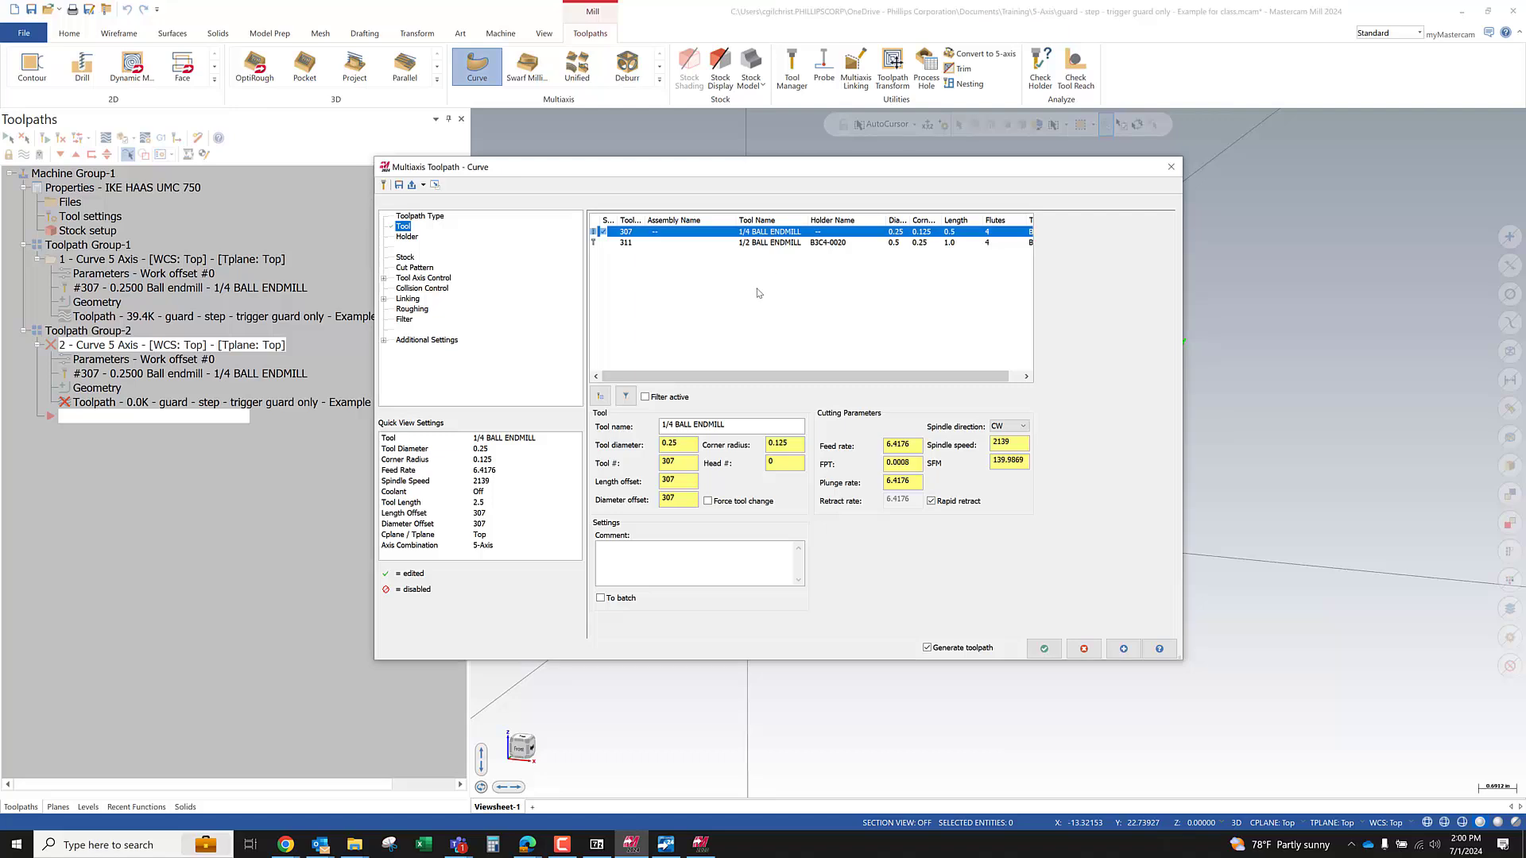
pyautogui.click(420, 268)
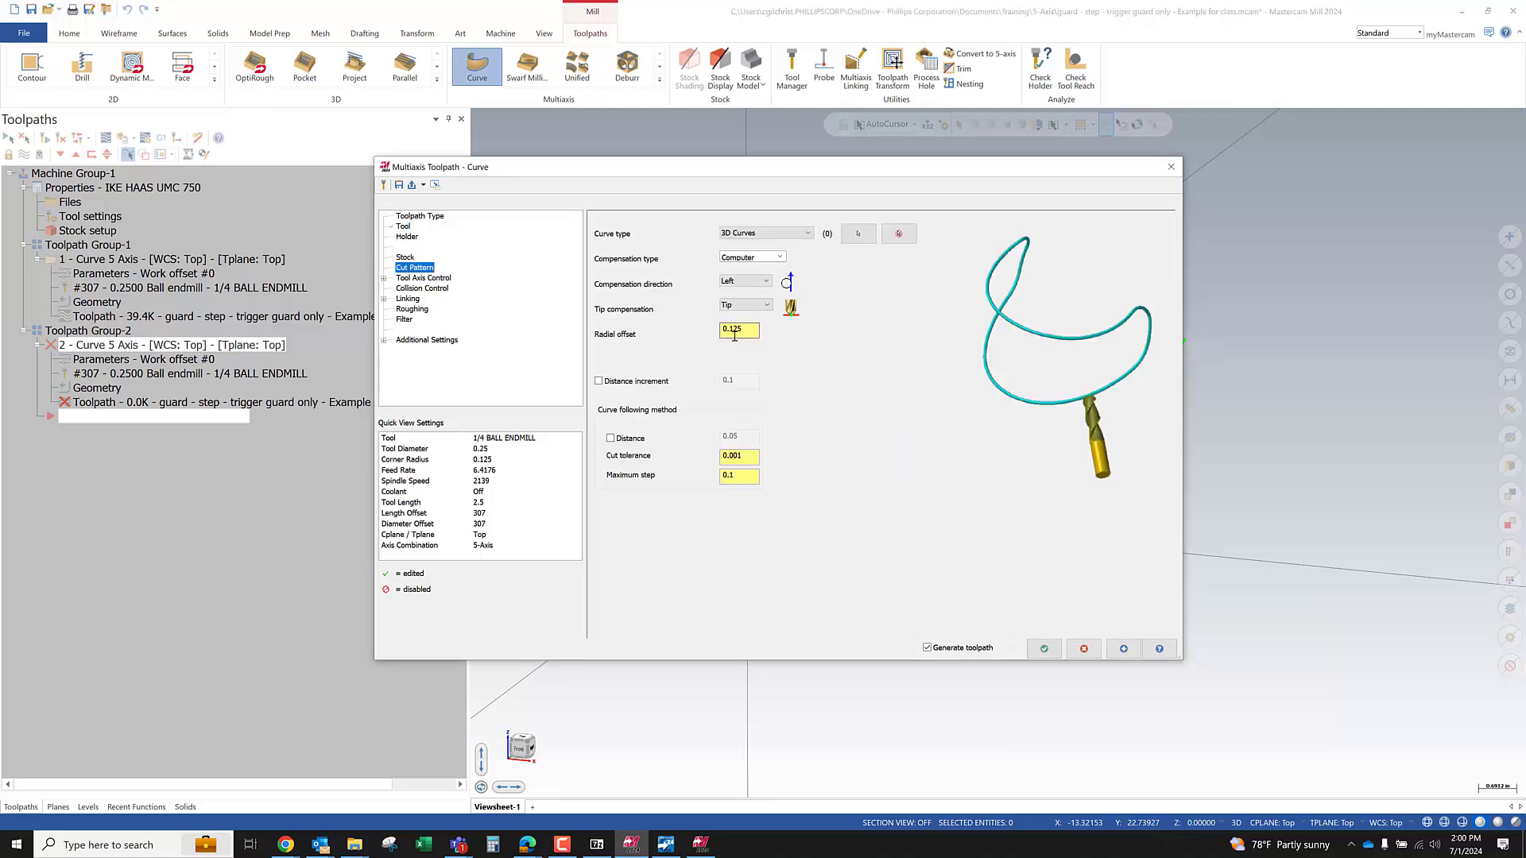
# Switch the new Curve toolpath to tool 311, the 1/2 BALL ENDMILL, and compare the tool's size with the radial offset
pyautogui.click(401, 227)
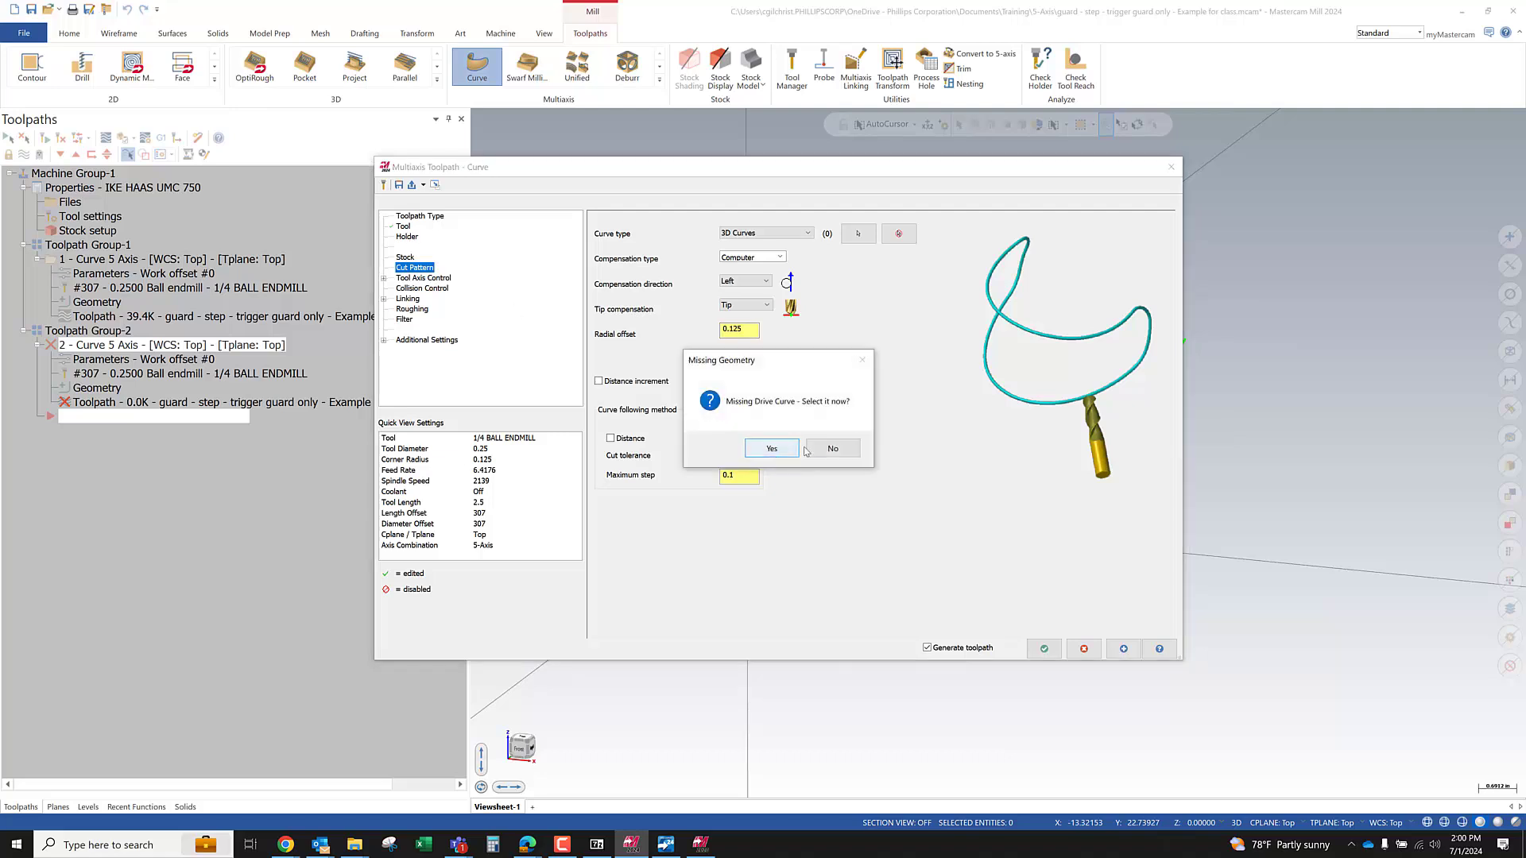
pyautogui.click(841, 448)
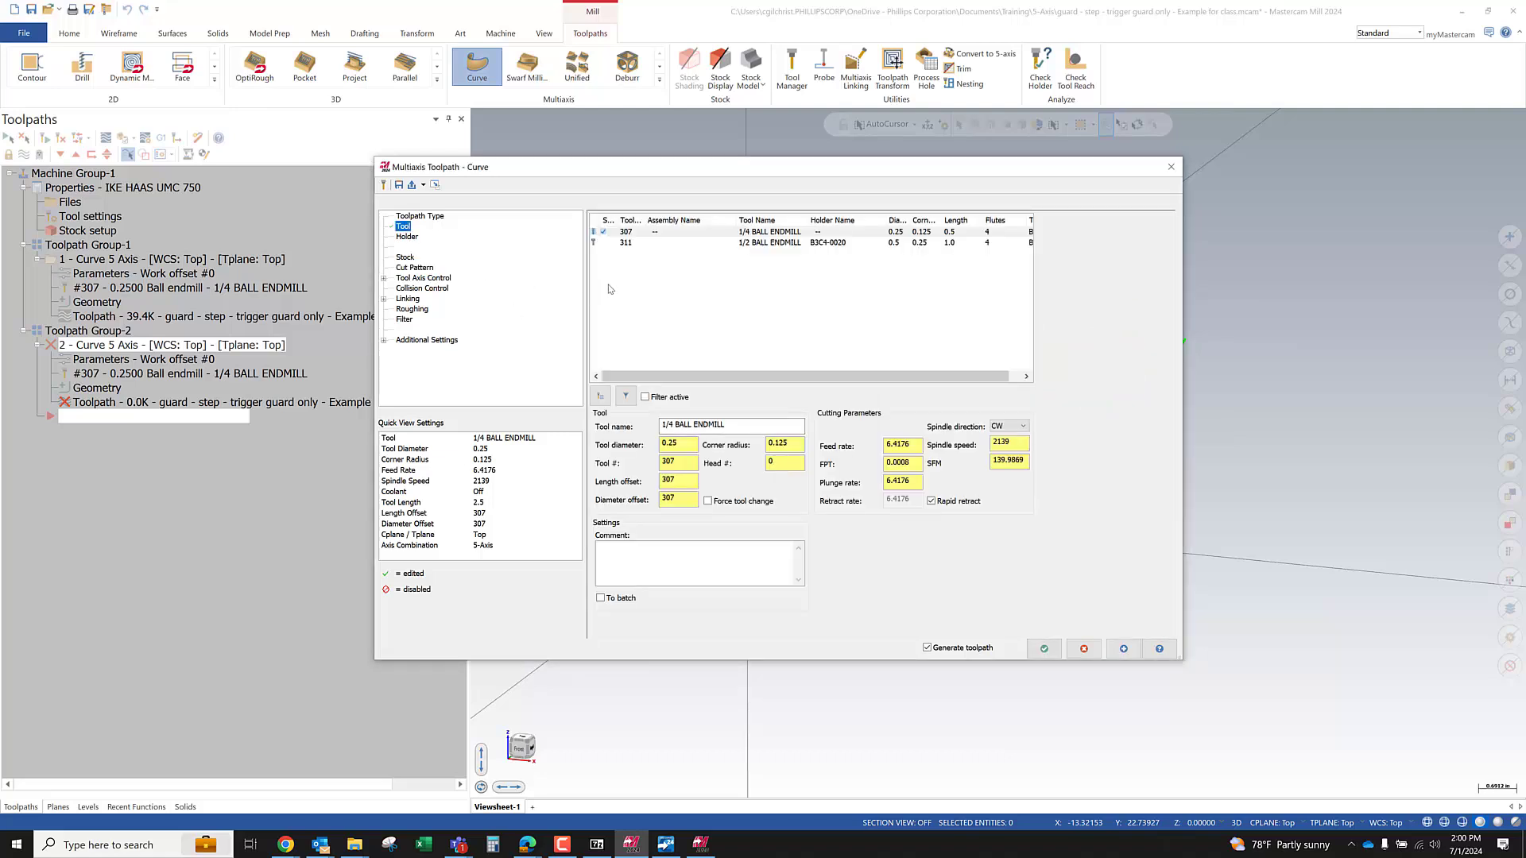
pyautogui.click(755, 243)
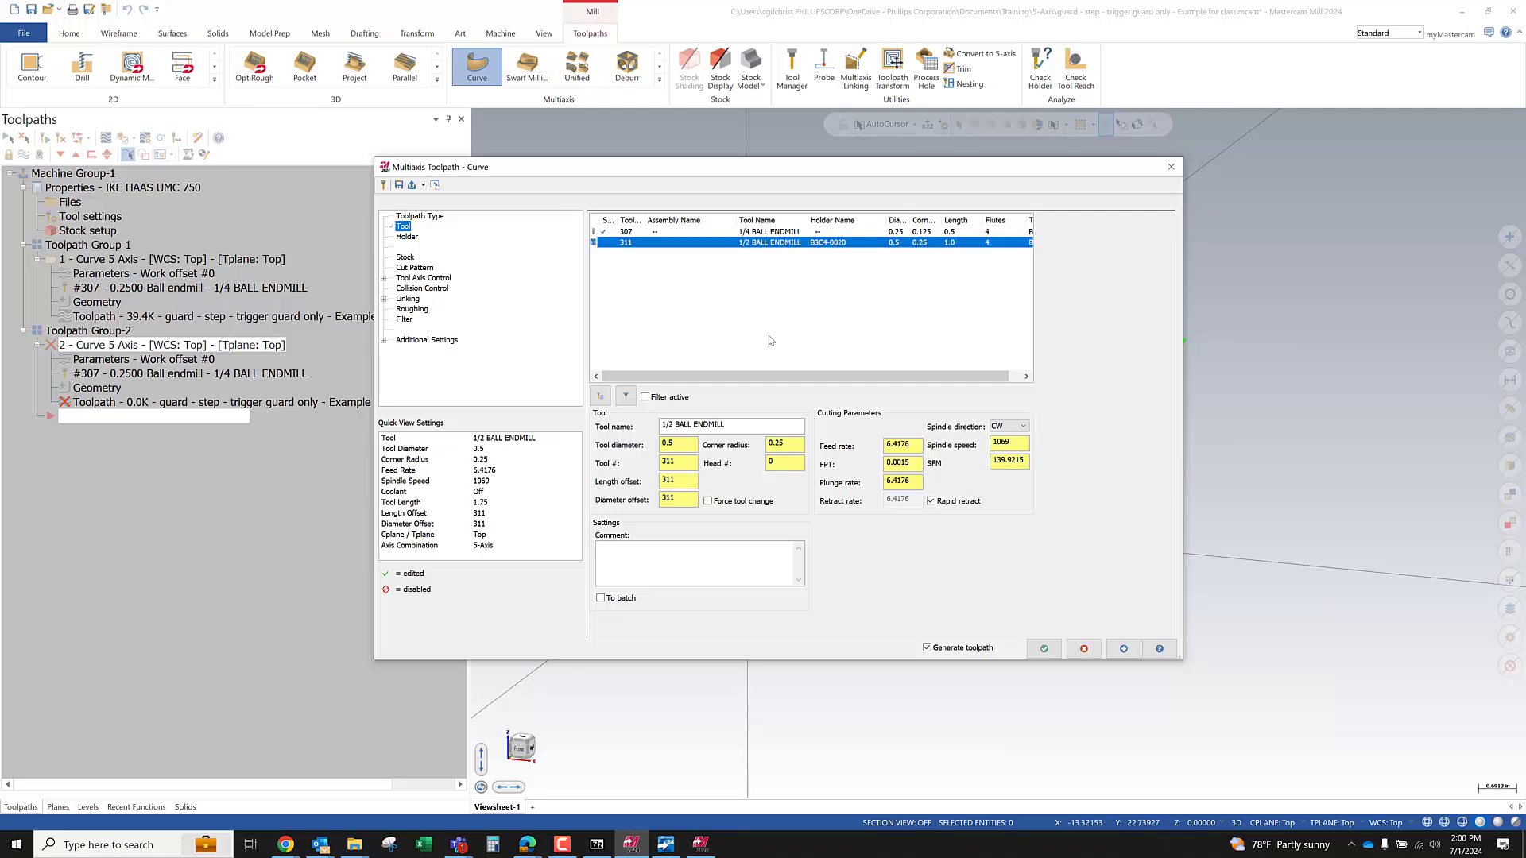
pyautogui.click(408, 268)
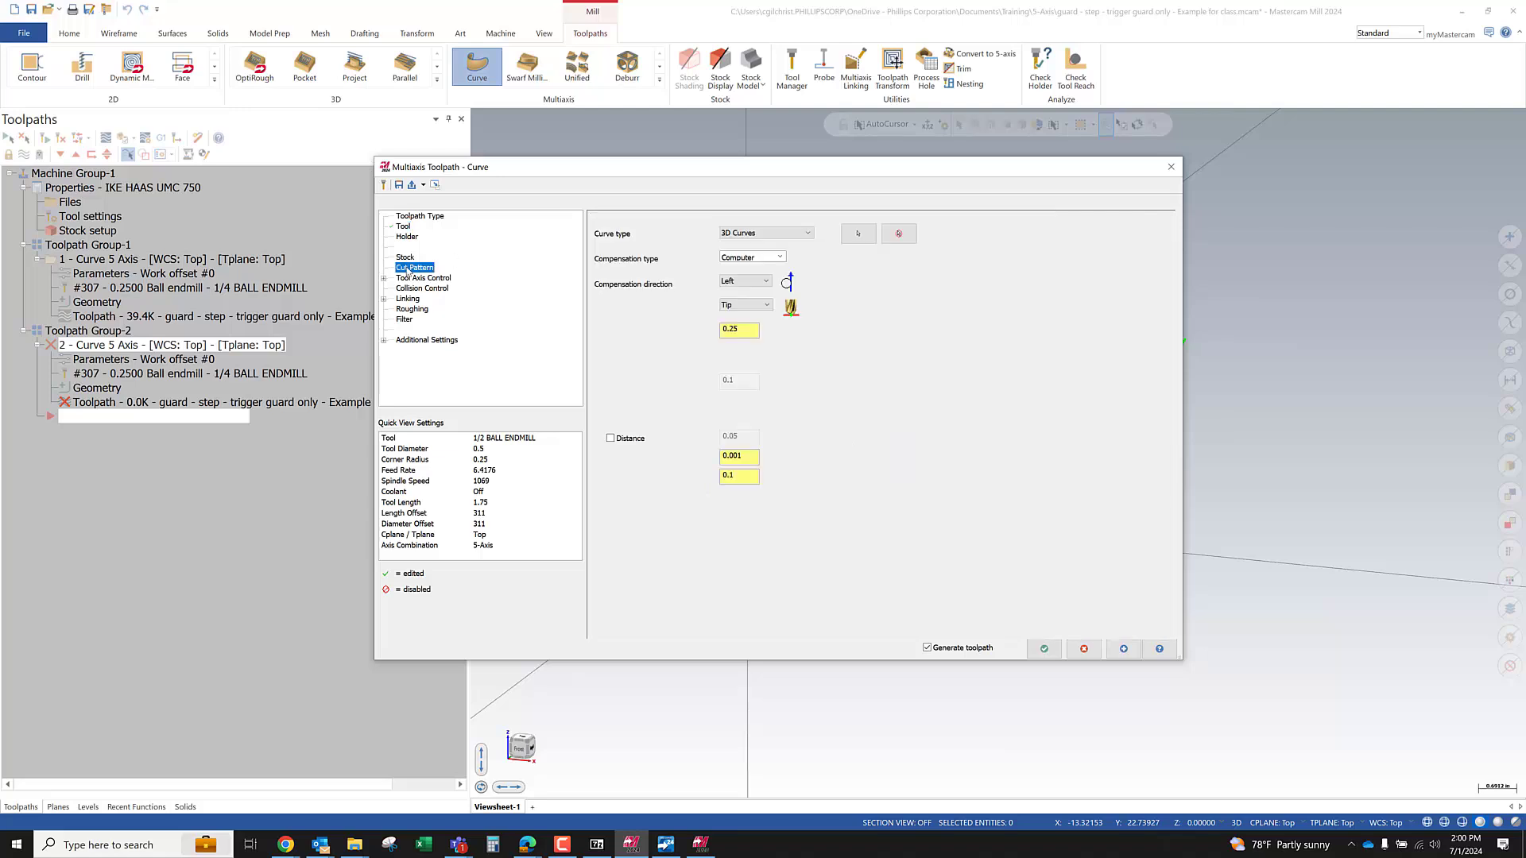
pyautogui.click(742, 336)
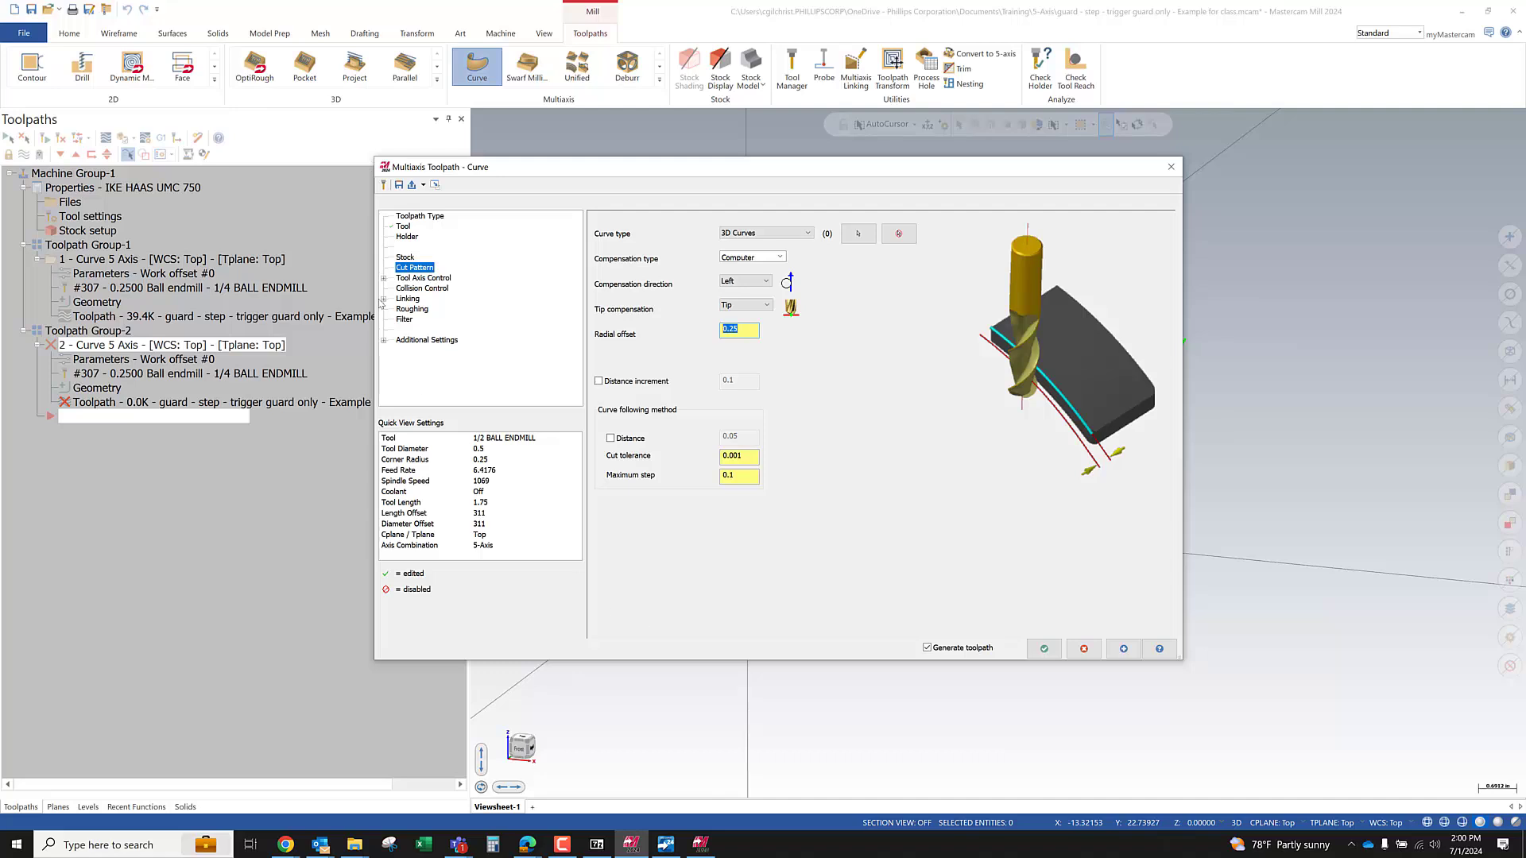
pyautogui.click(402, 226)
pyautogui.click(833, 450)
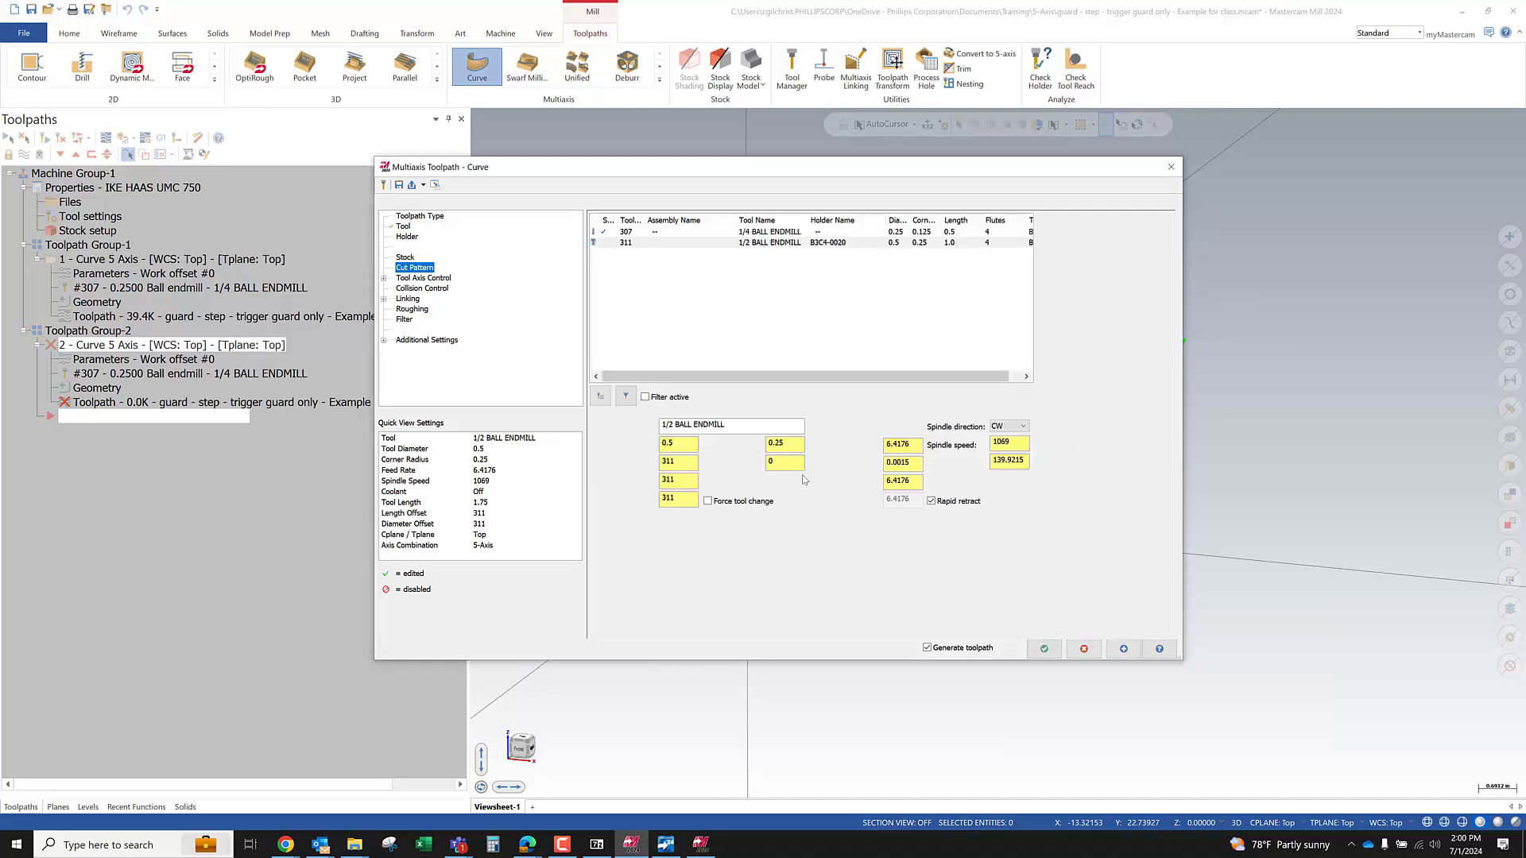
pyautogui.click(414, 268)
pyautogui.click(735, 332)
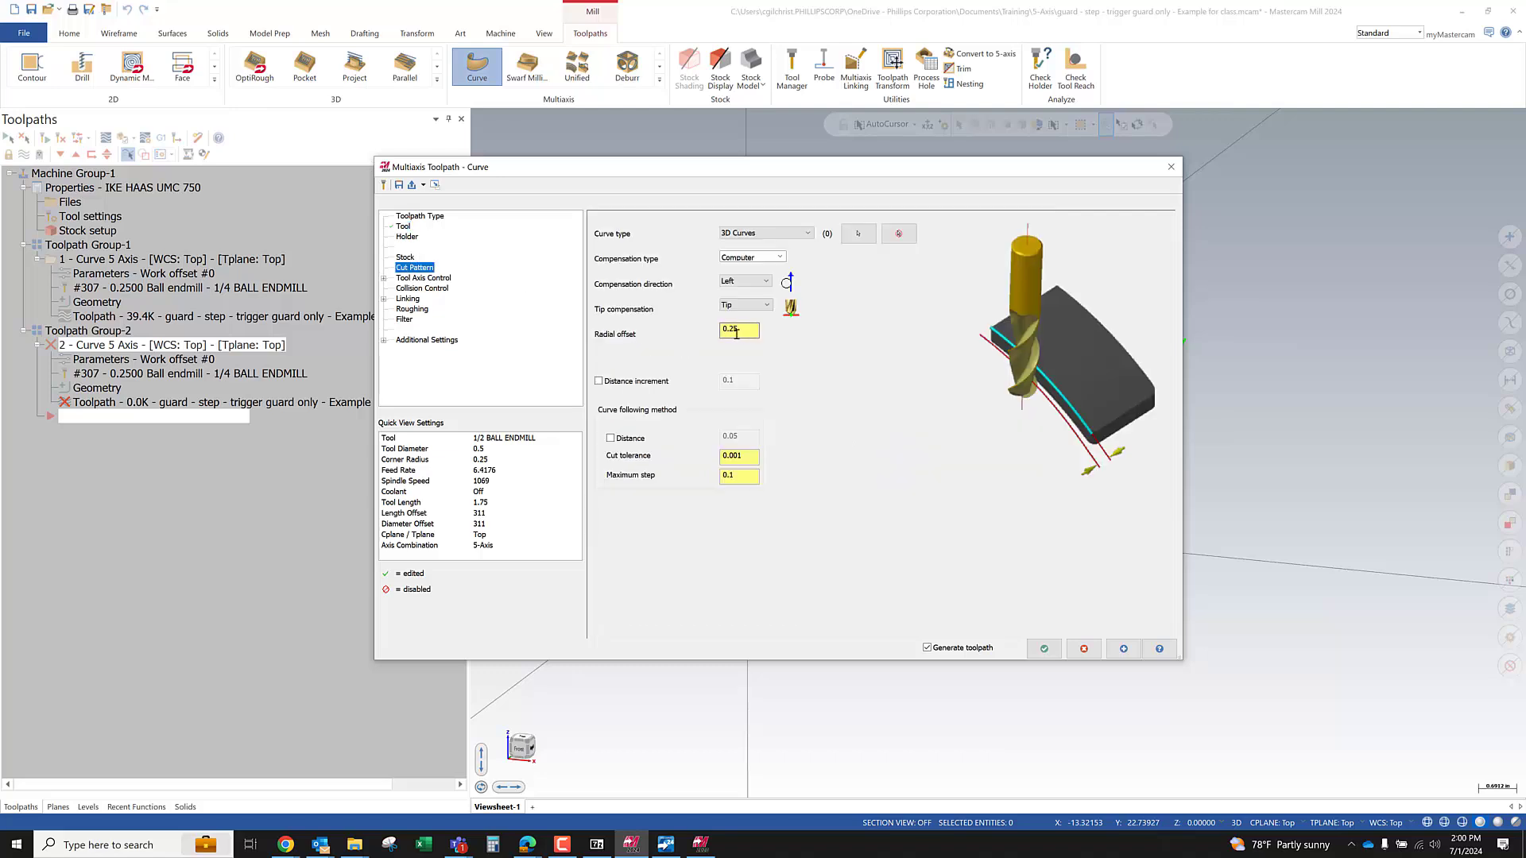
pyautogui.doubleClick(742, 333)
# Try to accept the second Curve operation without selecting a drive curve
pyautogui.click(1044, 649)
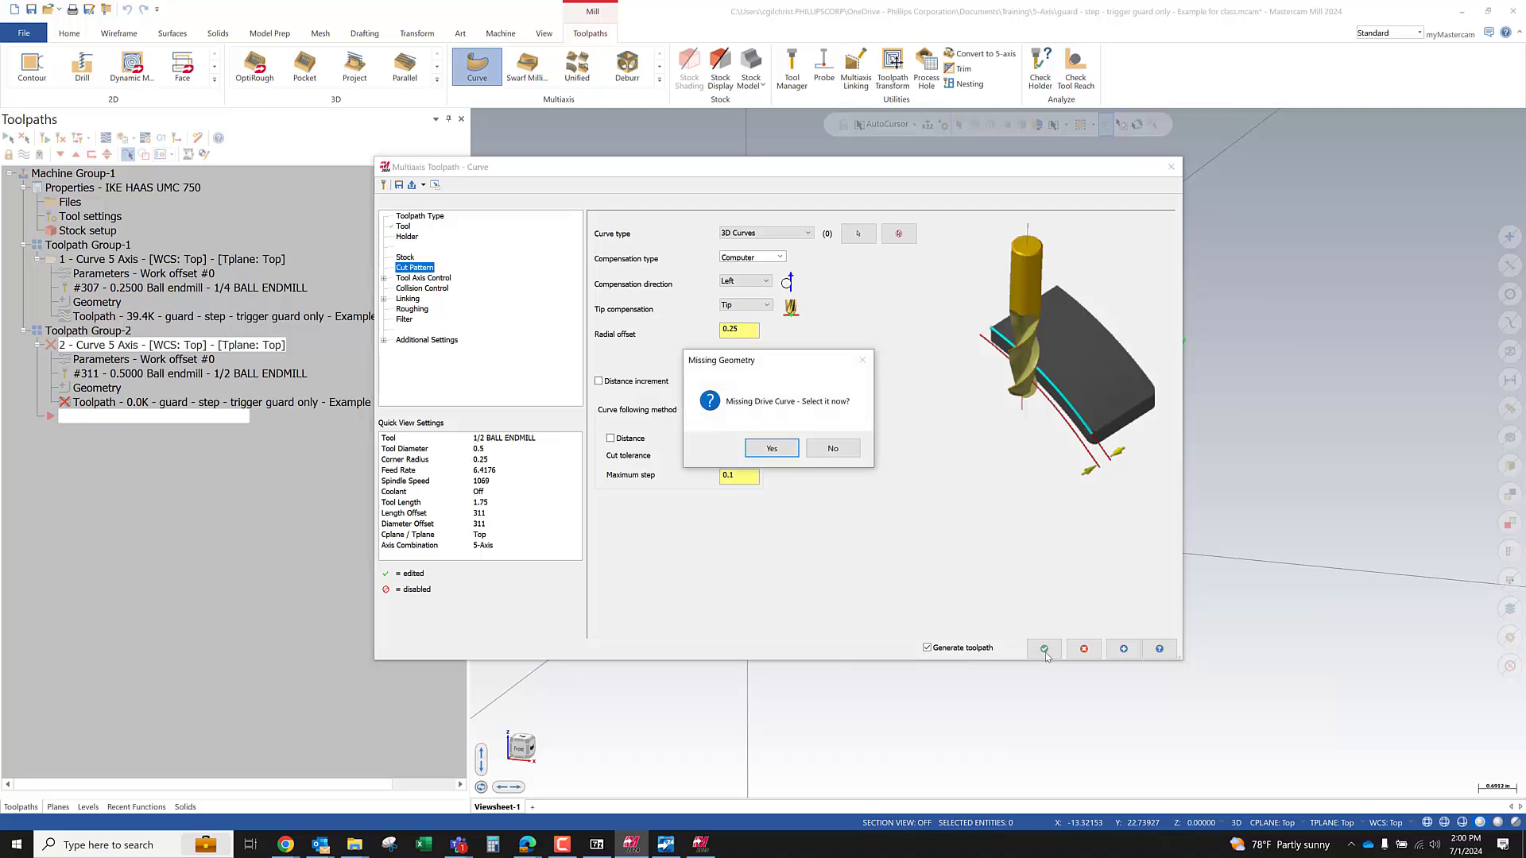
pyautogui.click(833, 448)
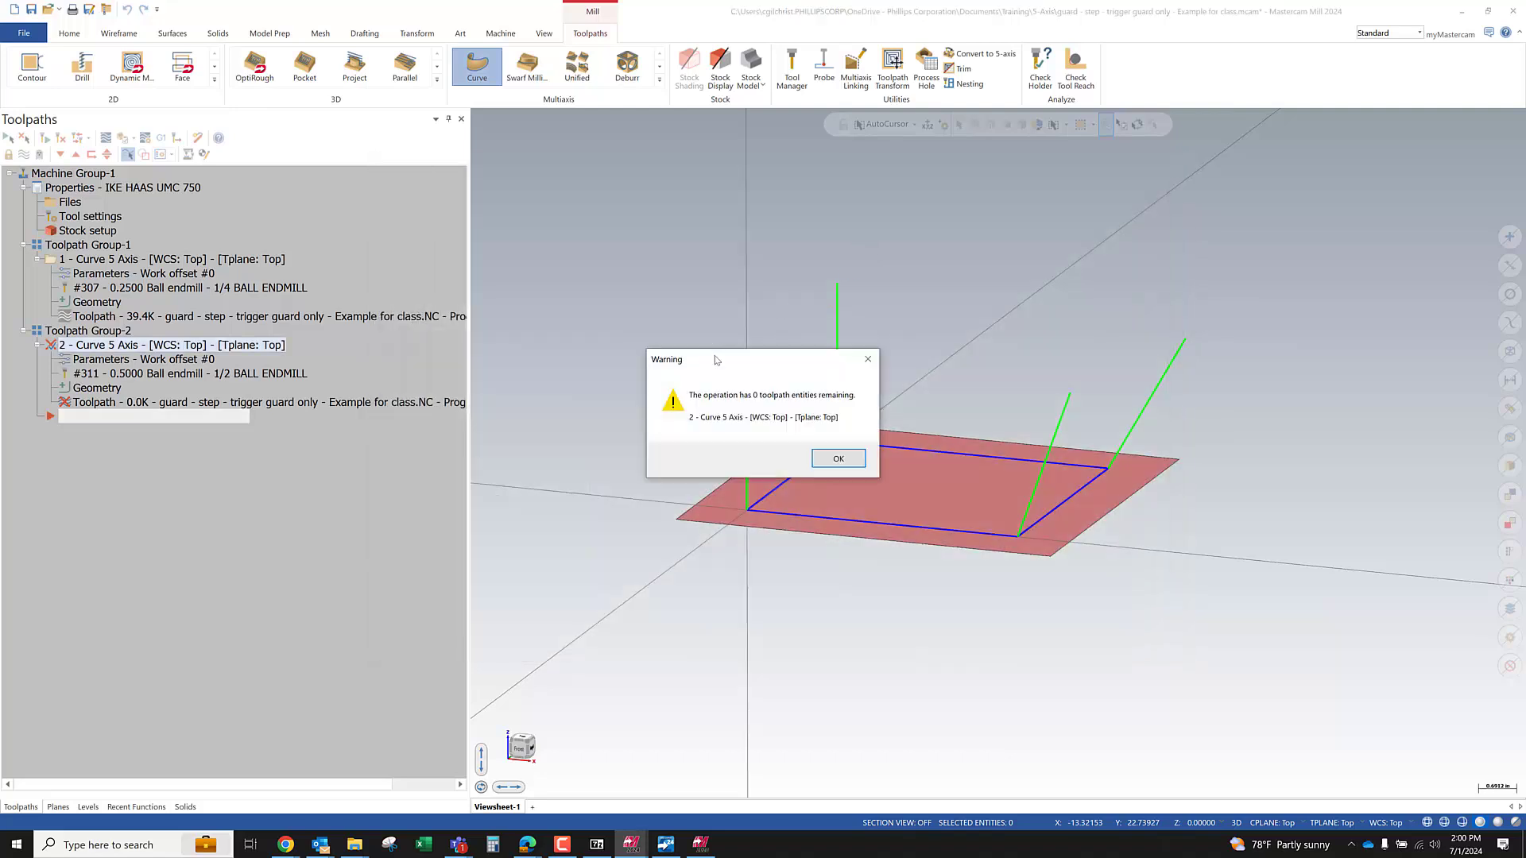
pyautogui.click(837, 459)
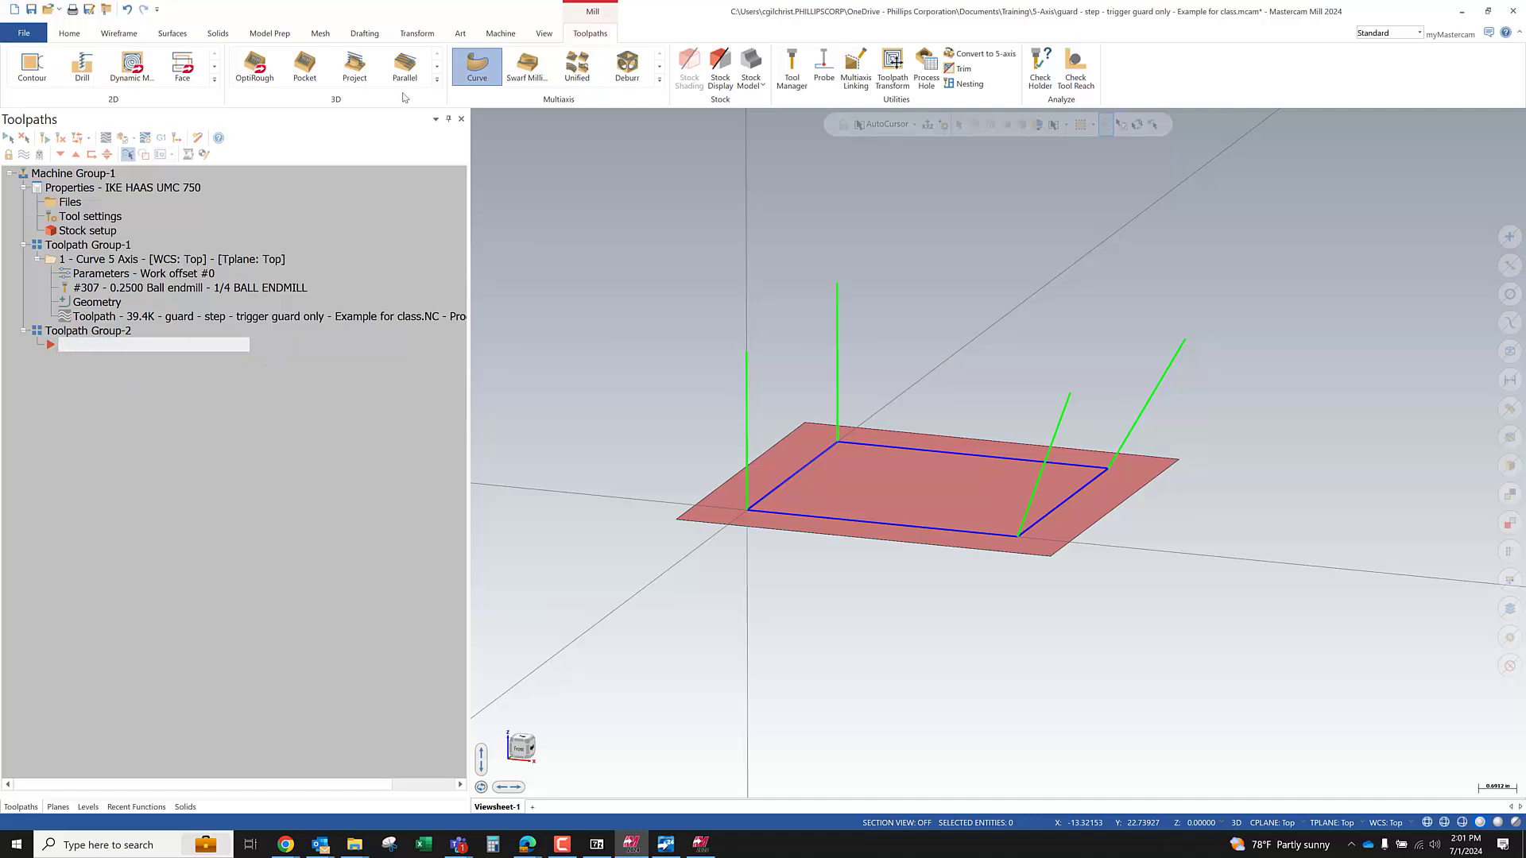
# Start a Curve toolpath in the second group with tool 311, the 1/2 BALL ENDMILL, and chain the blue rectangle as the drive curve
pyautogui.click(477, 67)
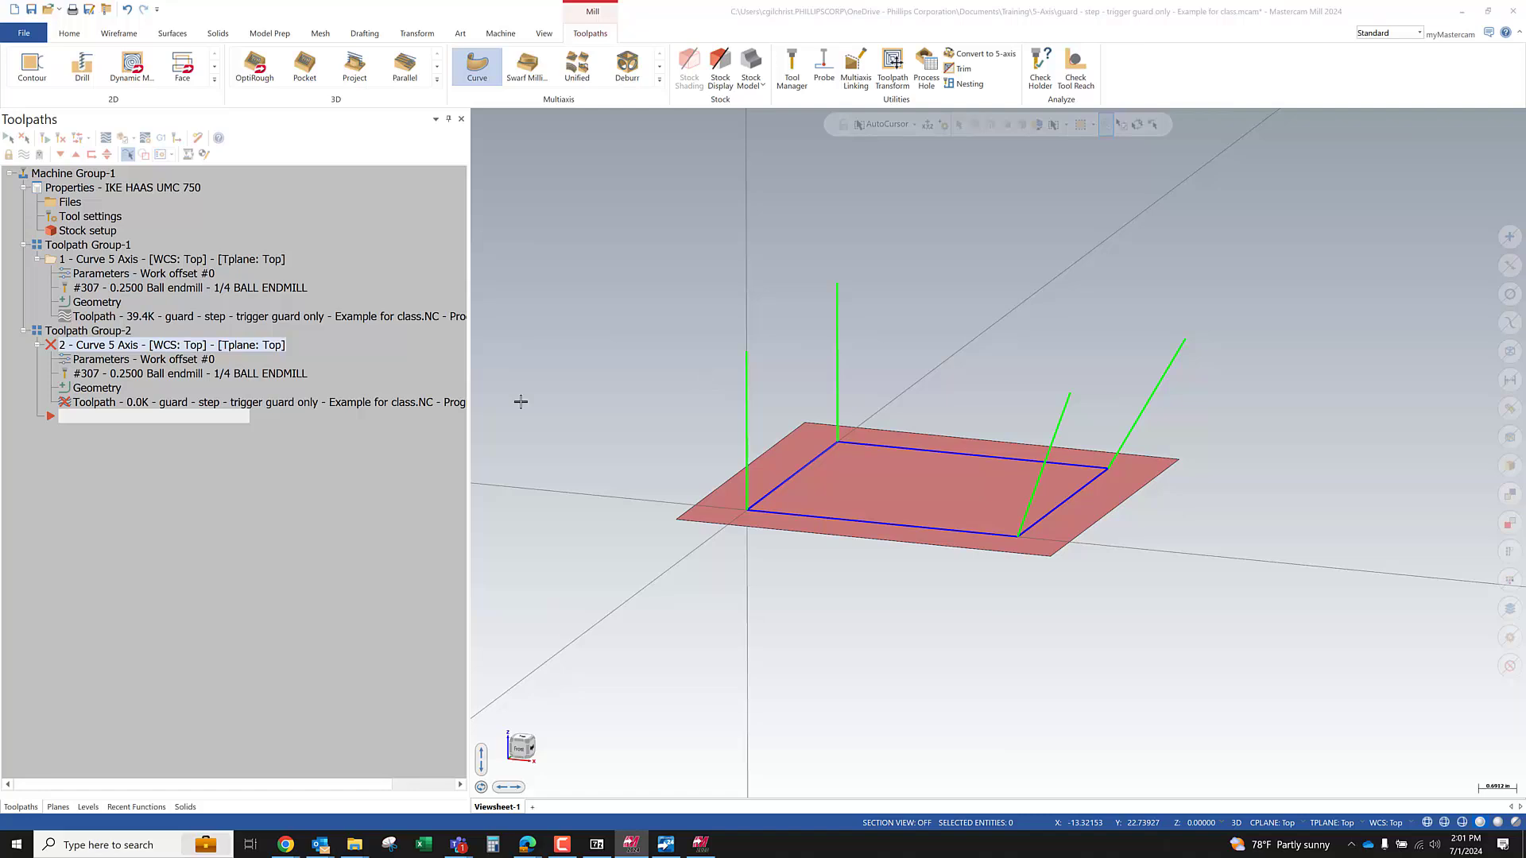
pyautogui.click(704, 243)
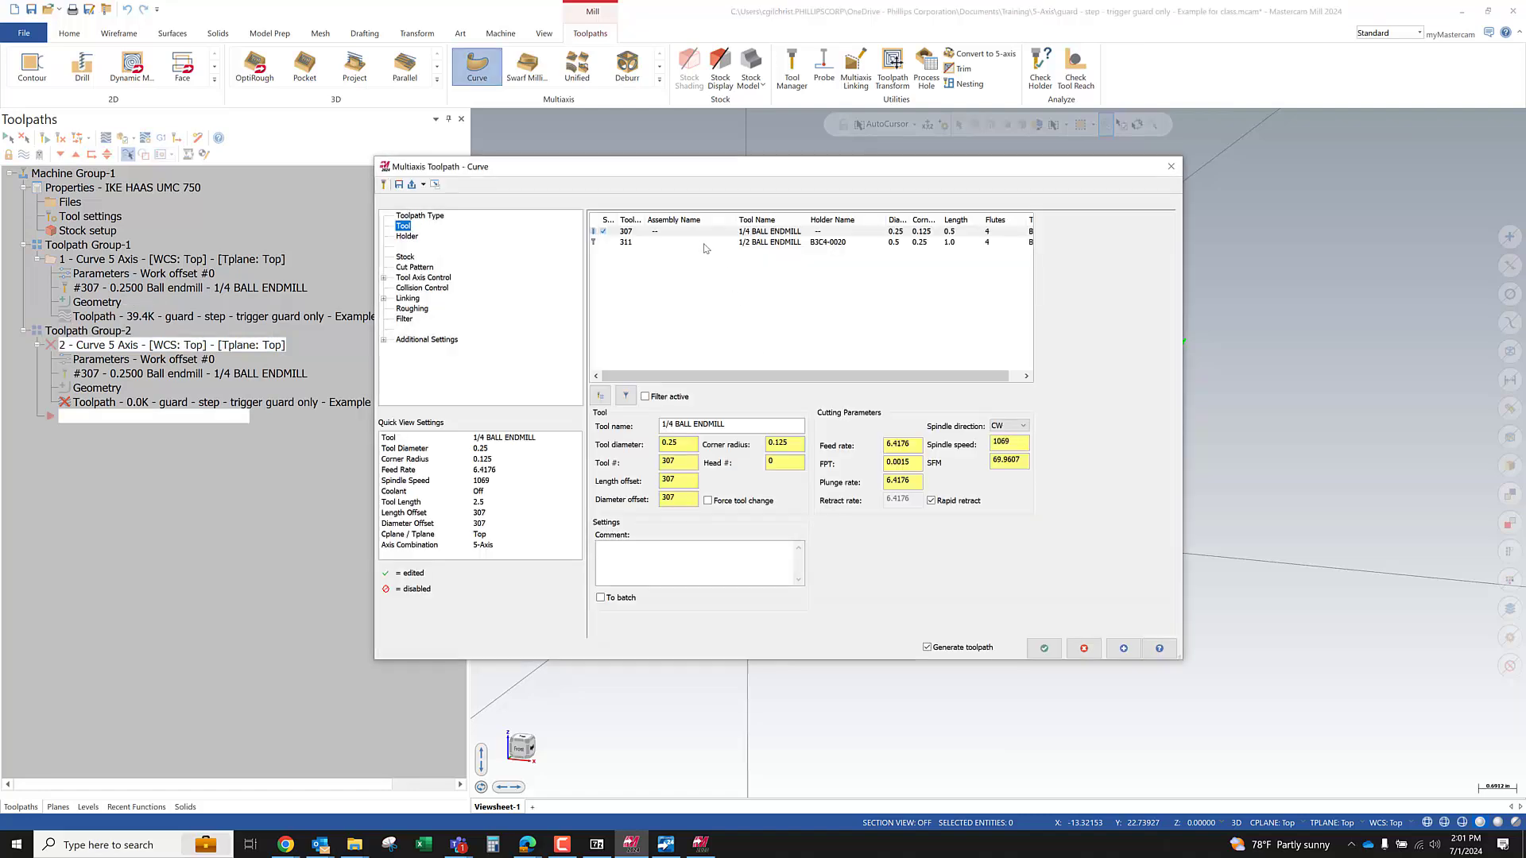
pyautogui.click(414, 268)
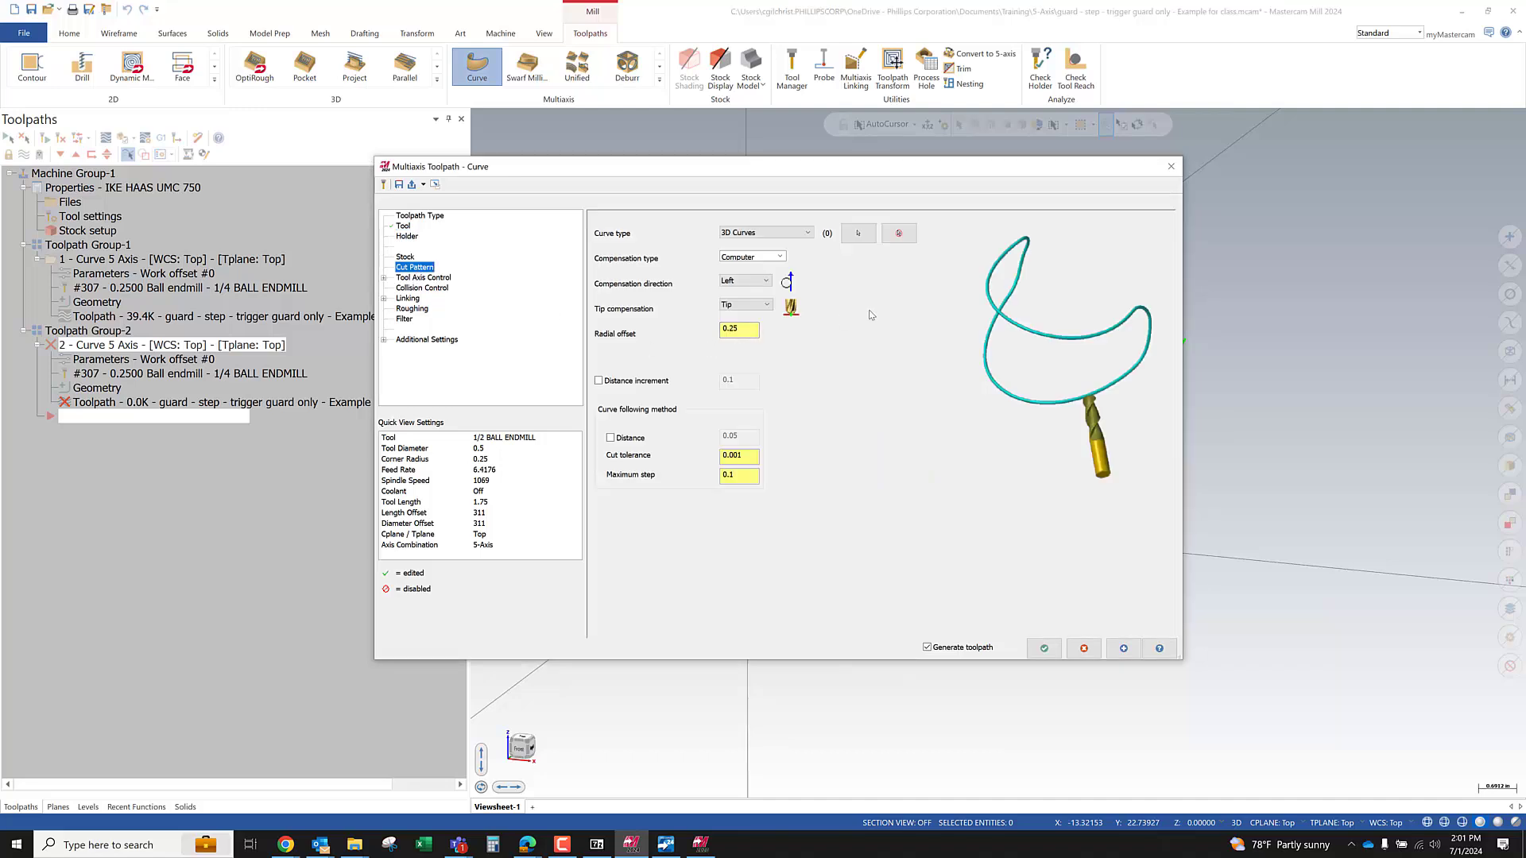
pyautogui.click(859, 233)
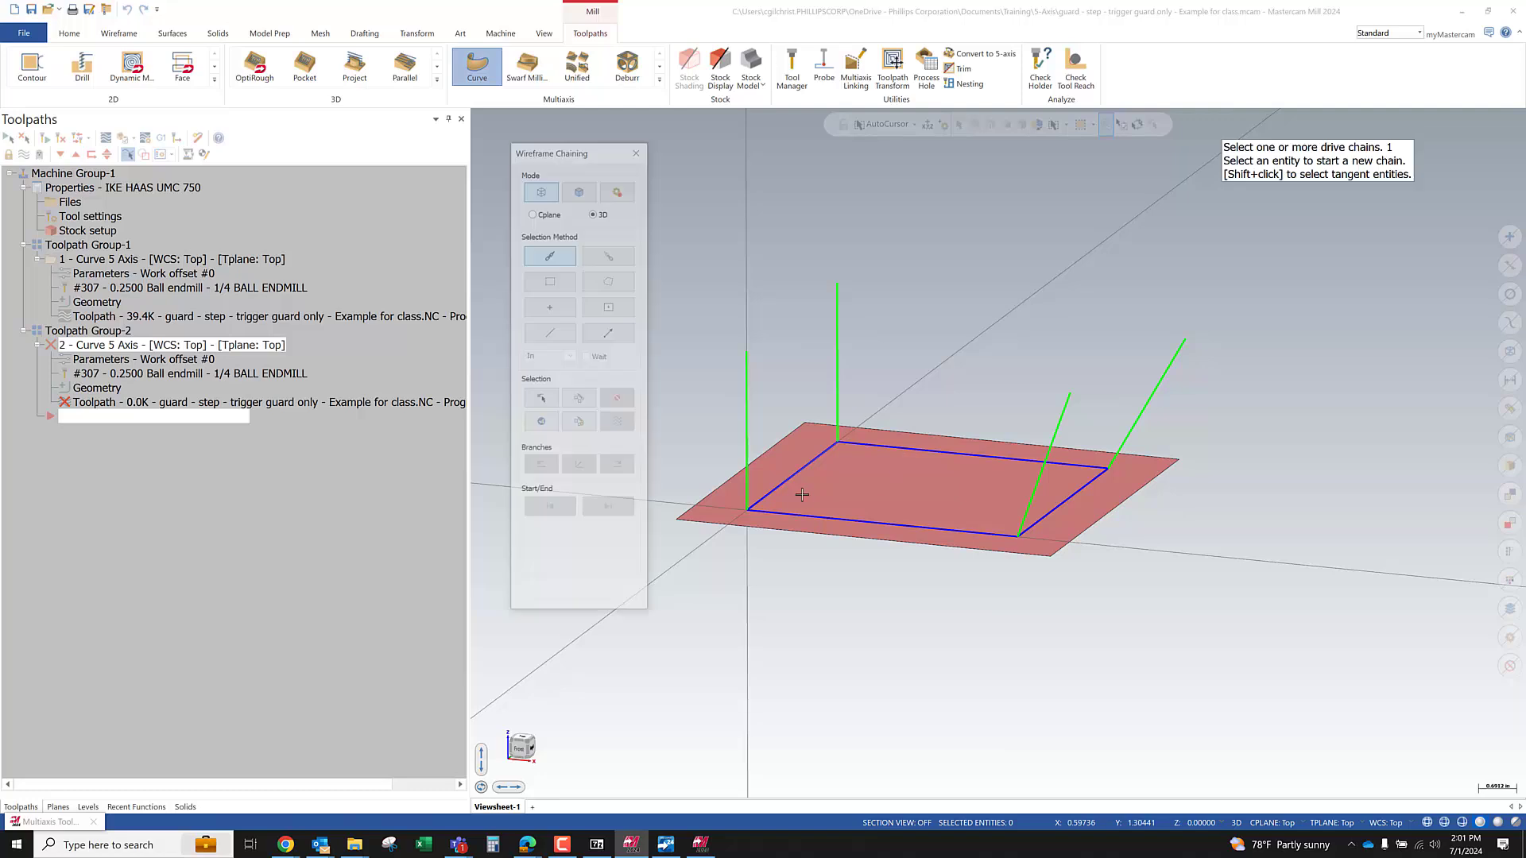
pyautogui.click(765, 495)
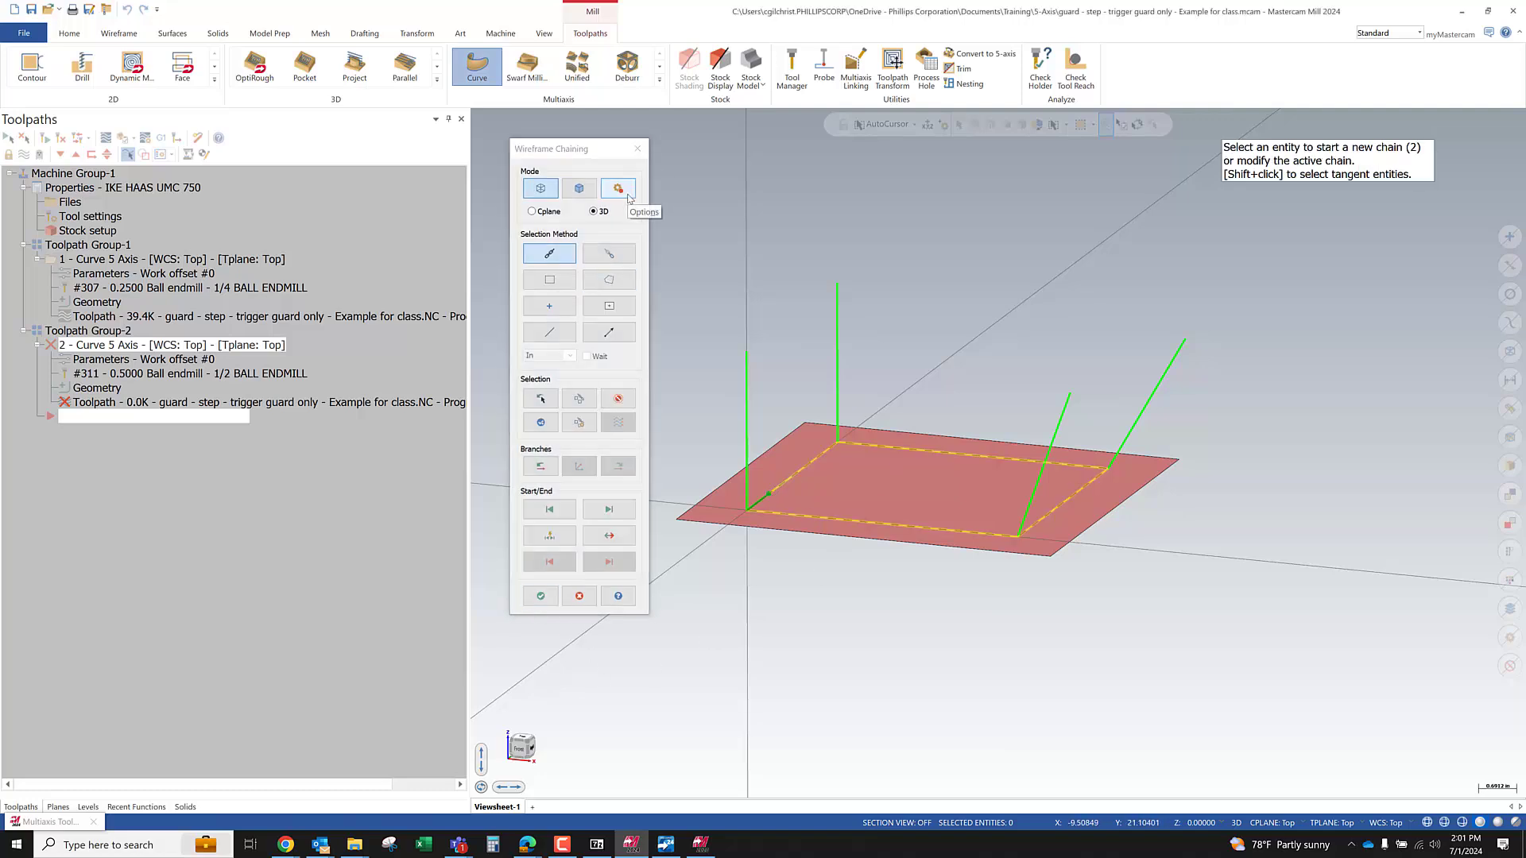
pyautogui.click(540, 595)
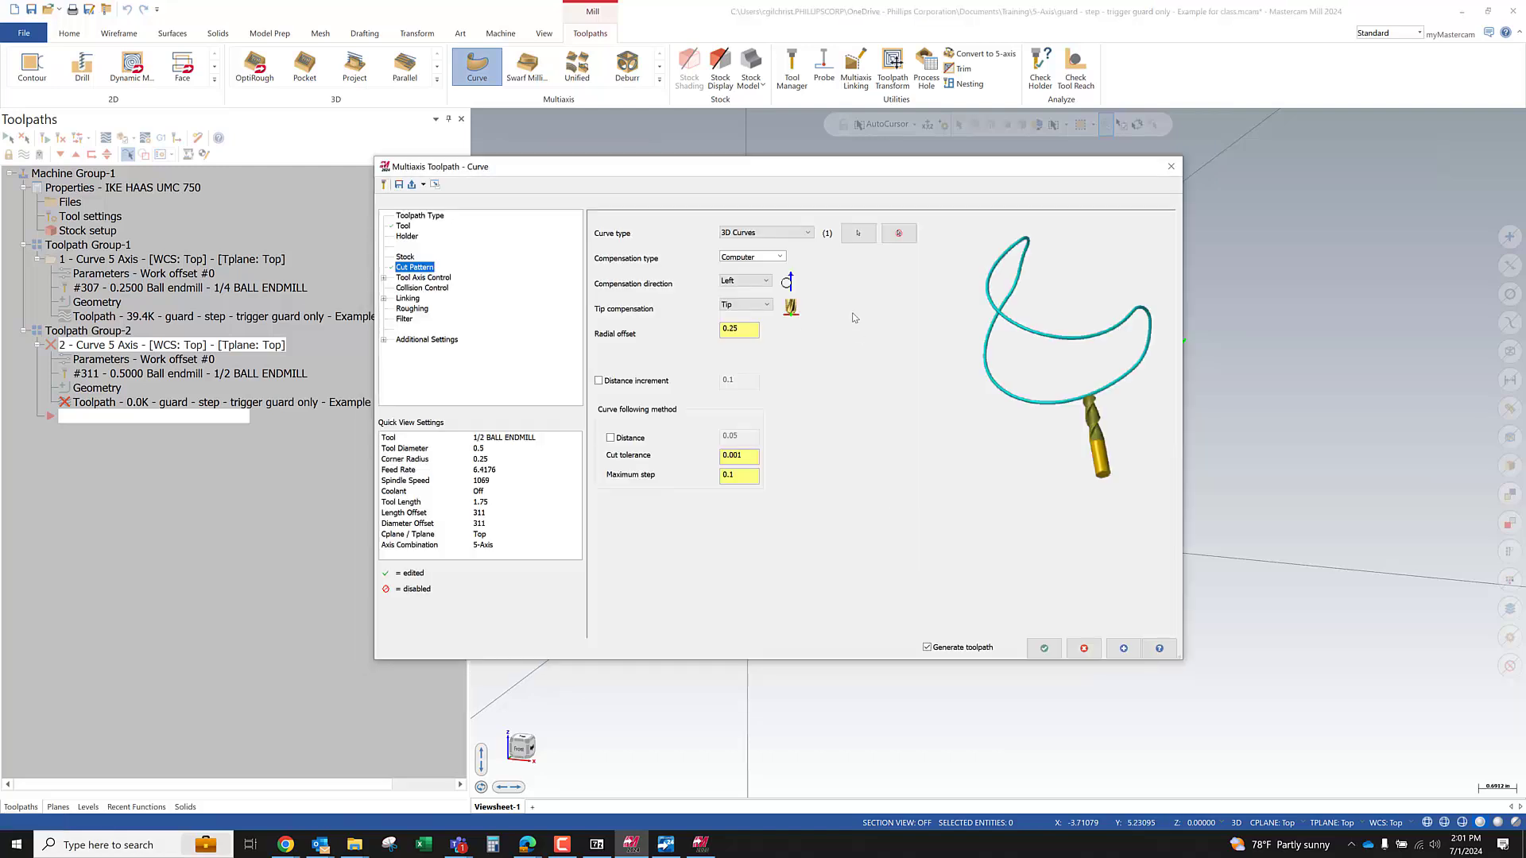
# Define the tool axis control of the new Curve toolpath with the four green lines at the rectangle's corners
pyautogui.click(413, 277)
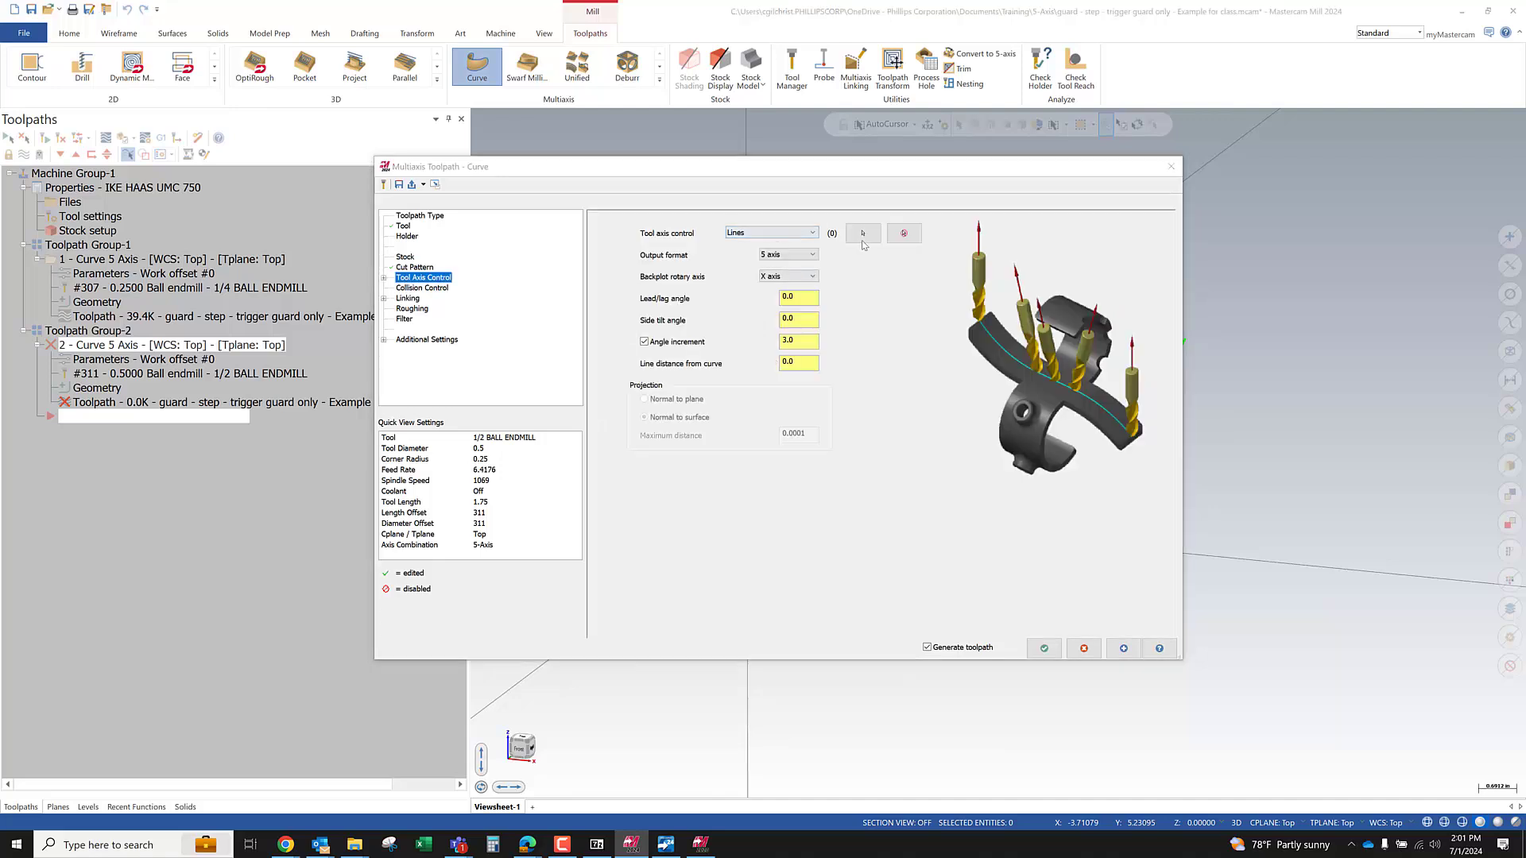
pyautogui.click(862, 232)
pyautogui.click(746, 486)
pyautogui.click(837, 413)
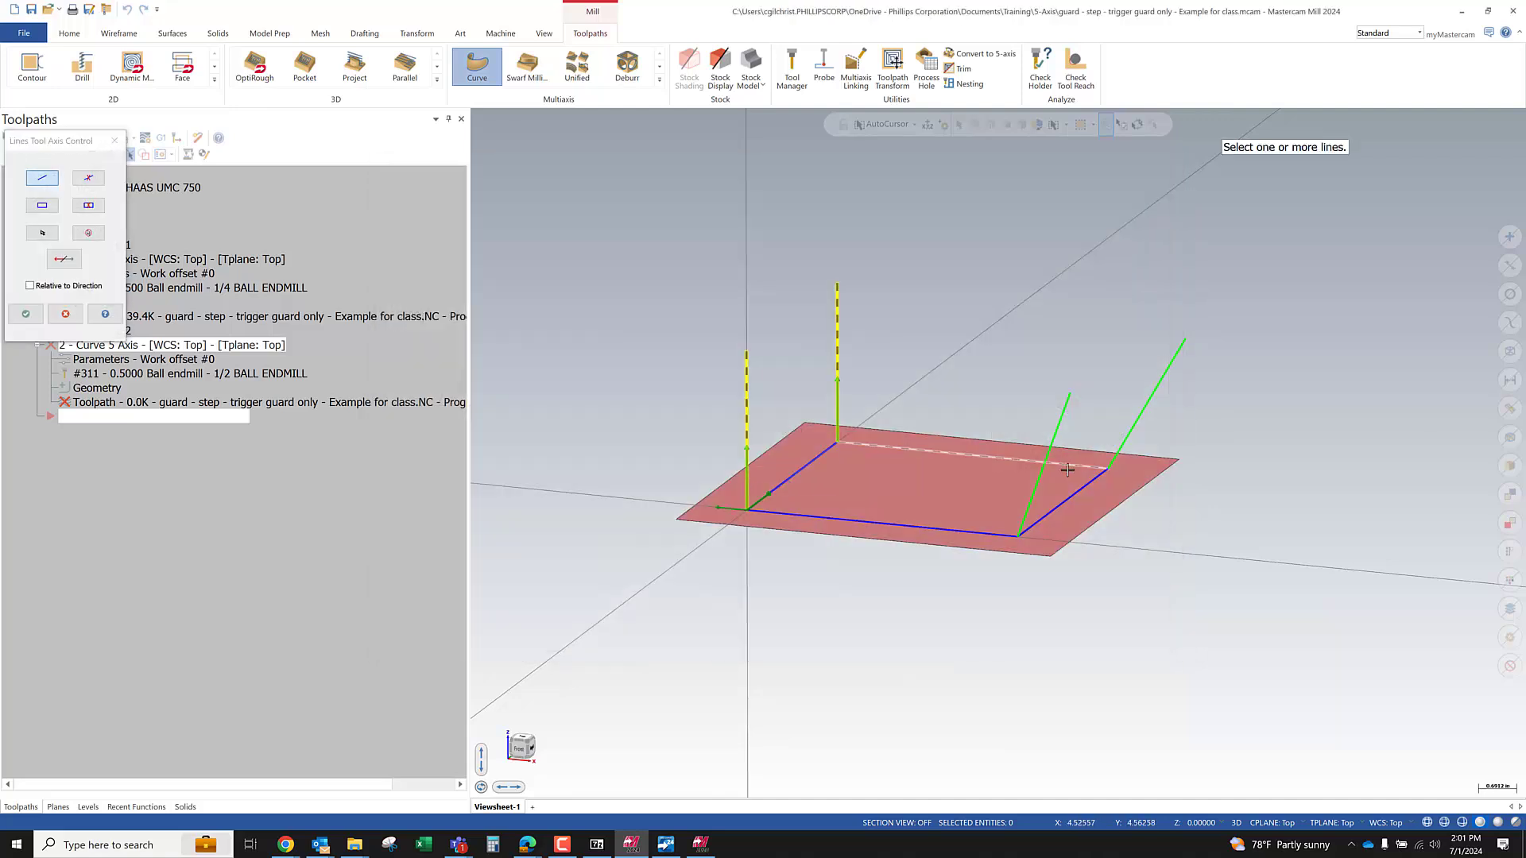
pyautogui.click(1127, 436)
pyautogui.click(1031, 499)
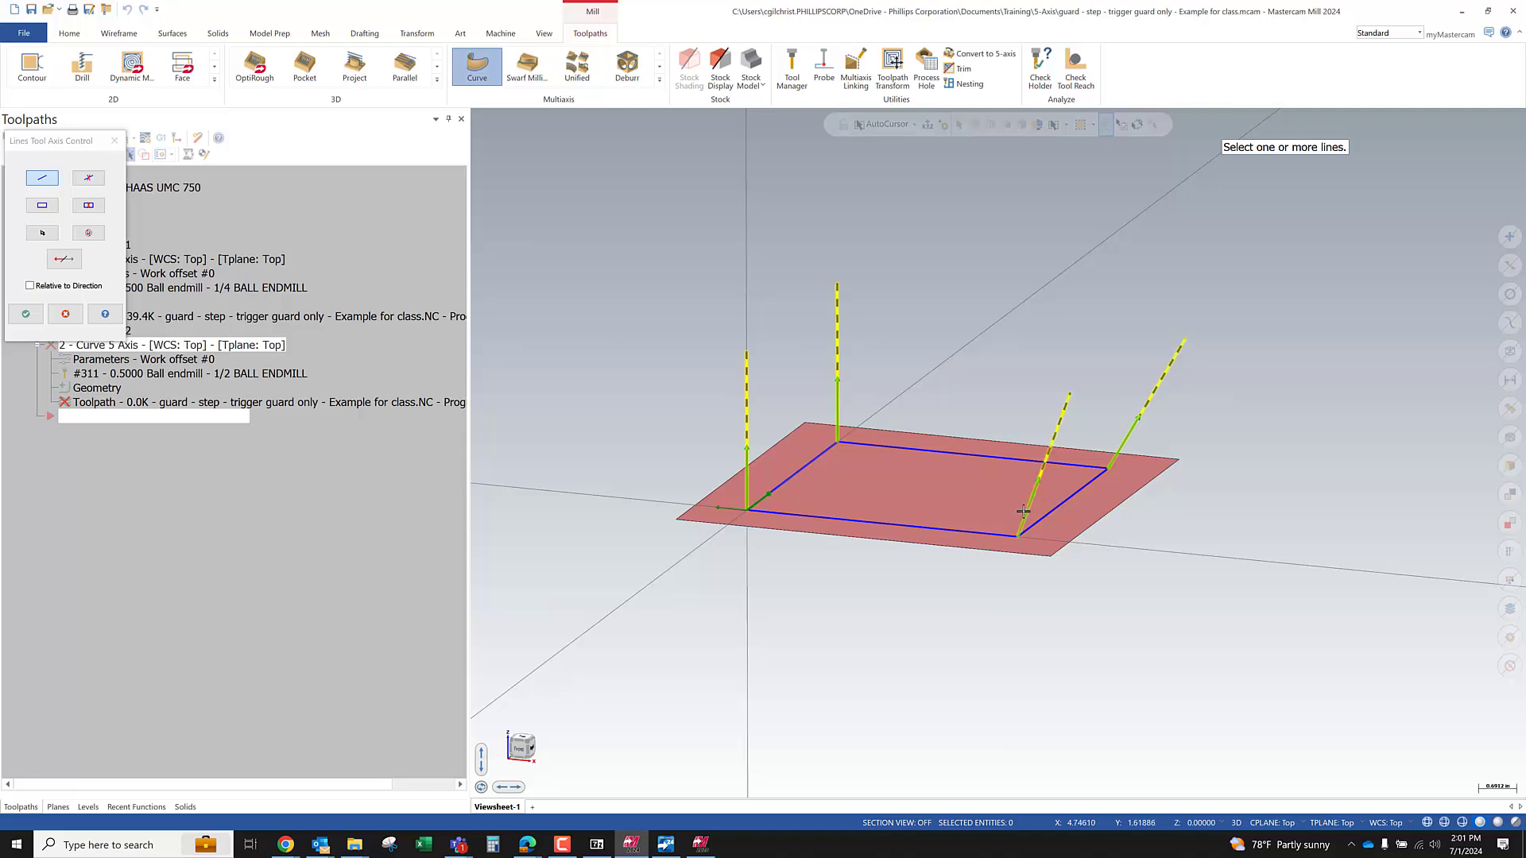
pyautogui.click(24, 315)
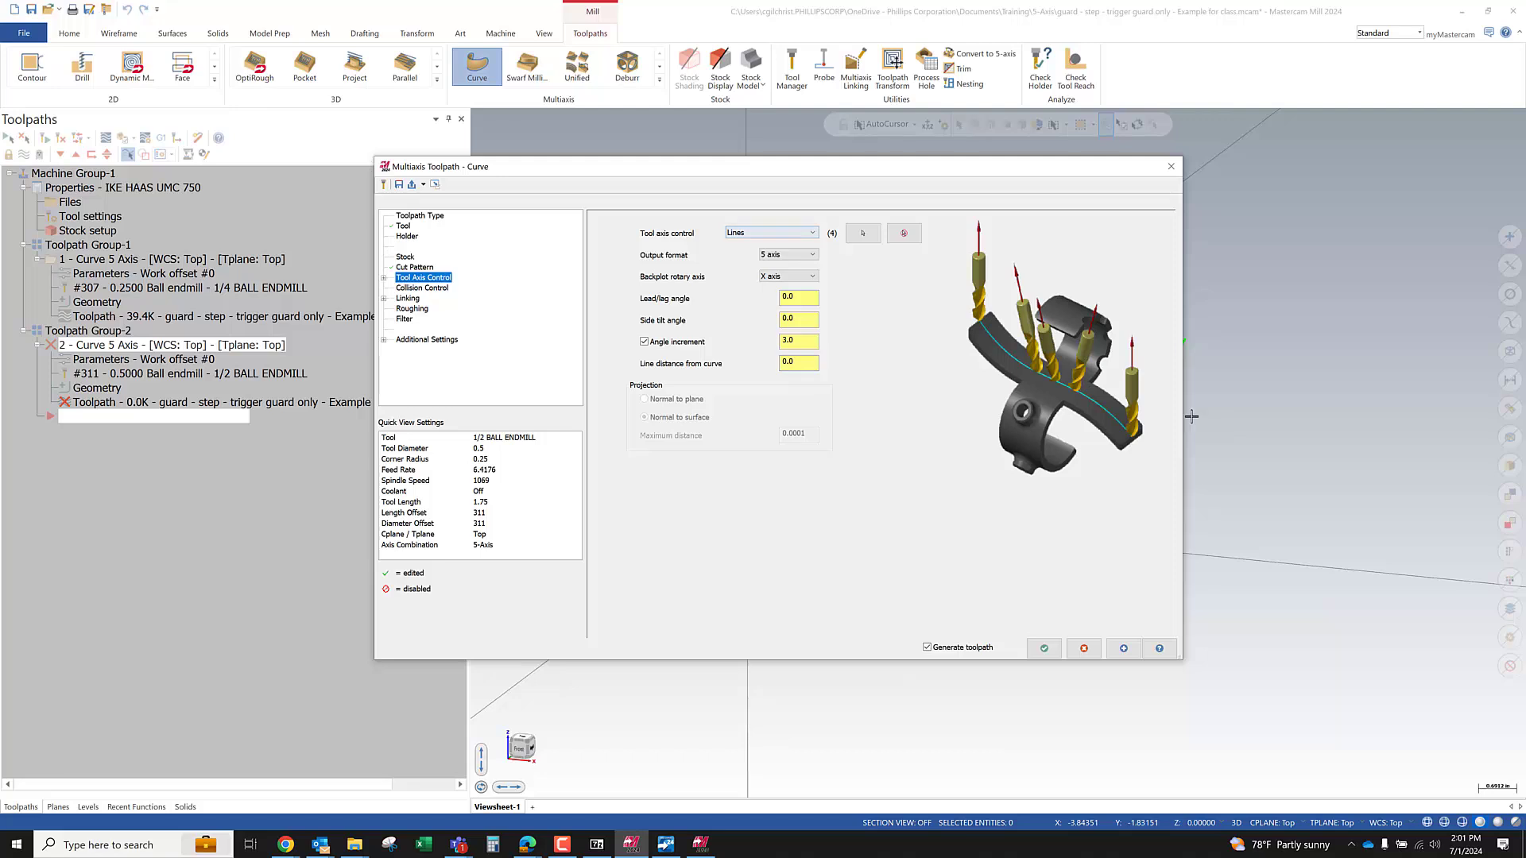
# Set the flat surface under the rectangle as the compensation surface and generate the second Curve toolpath
pyautogui.click(436, 288)
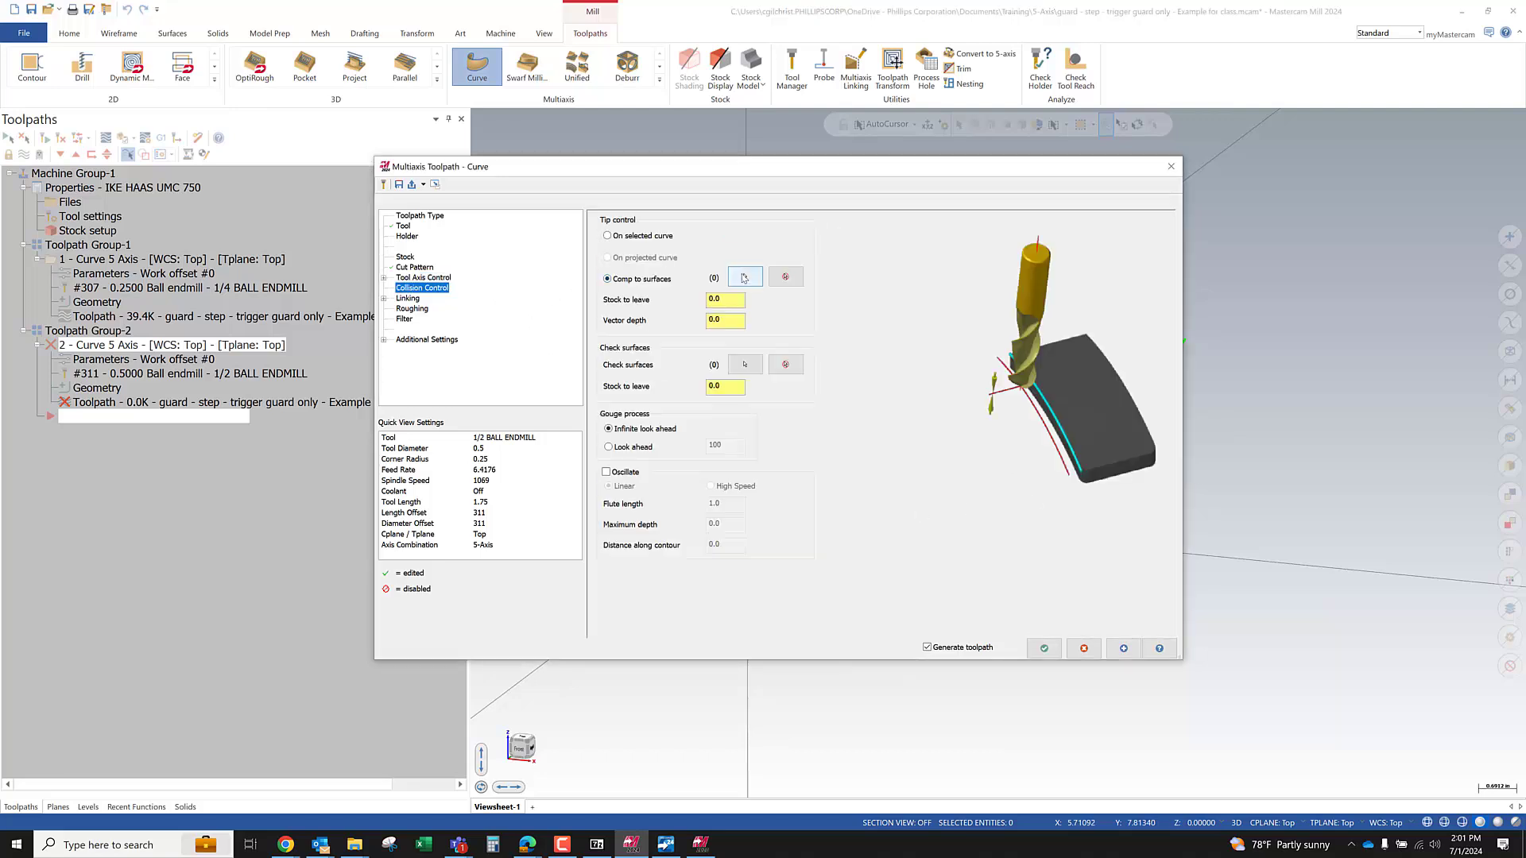
pyautogui.click(743, 277)
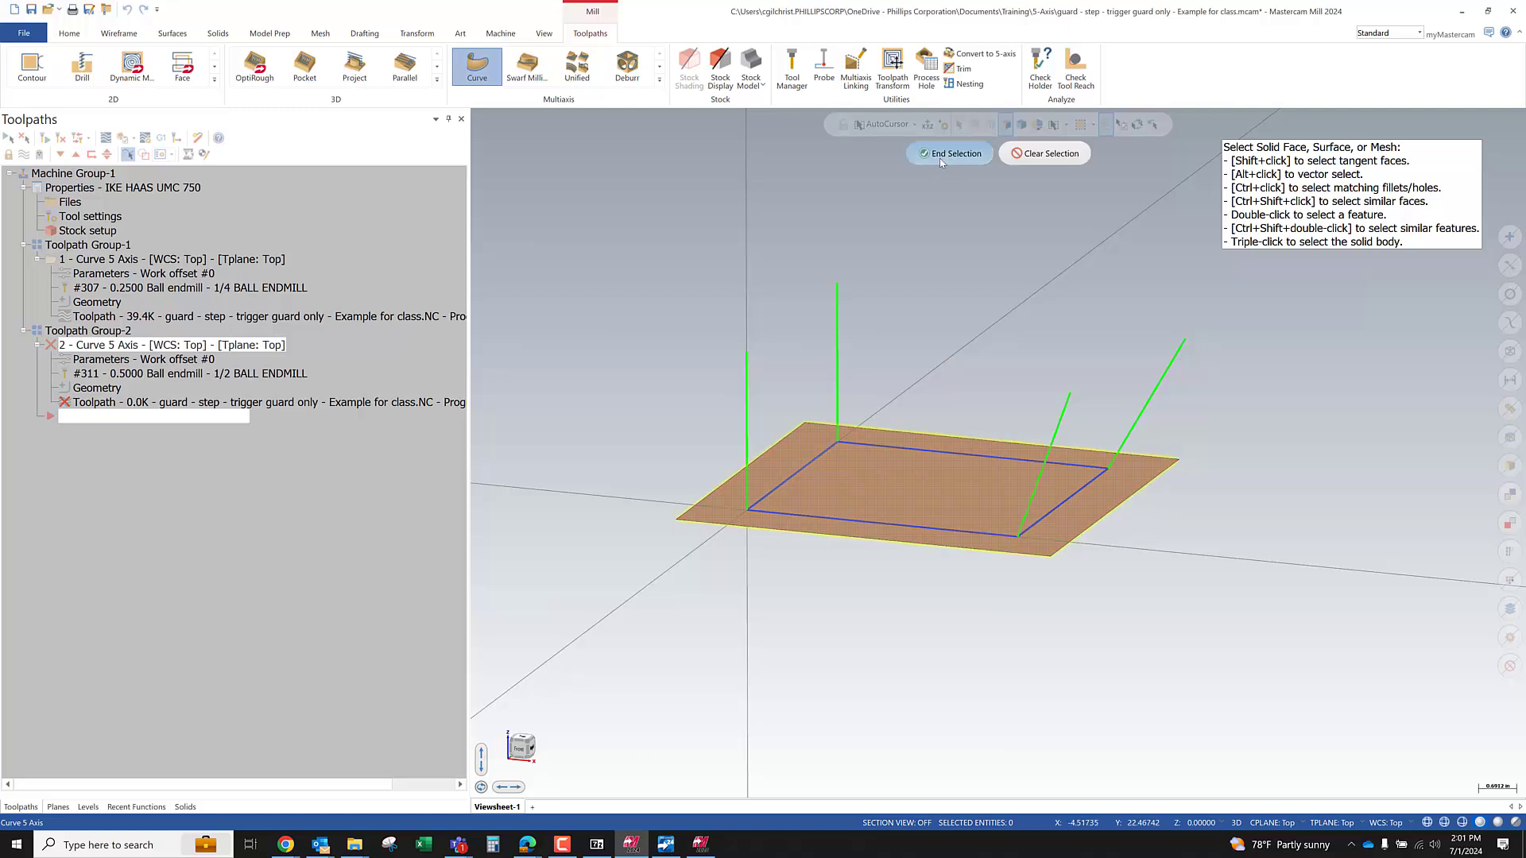
pyautogui.click(950, 154)
pyautogui.click(1051, 649)
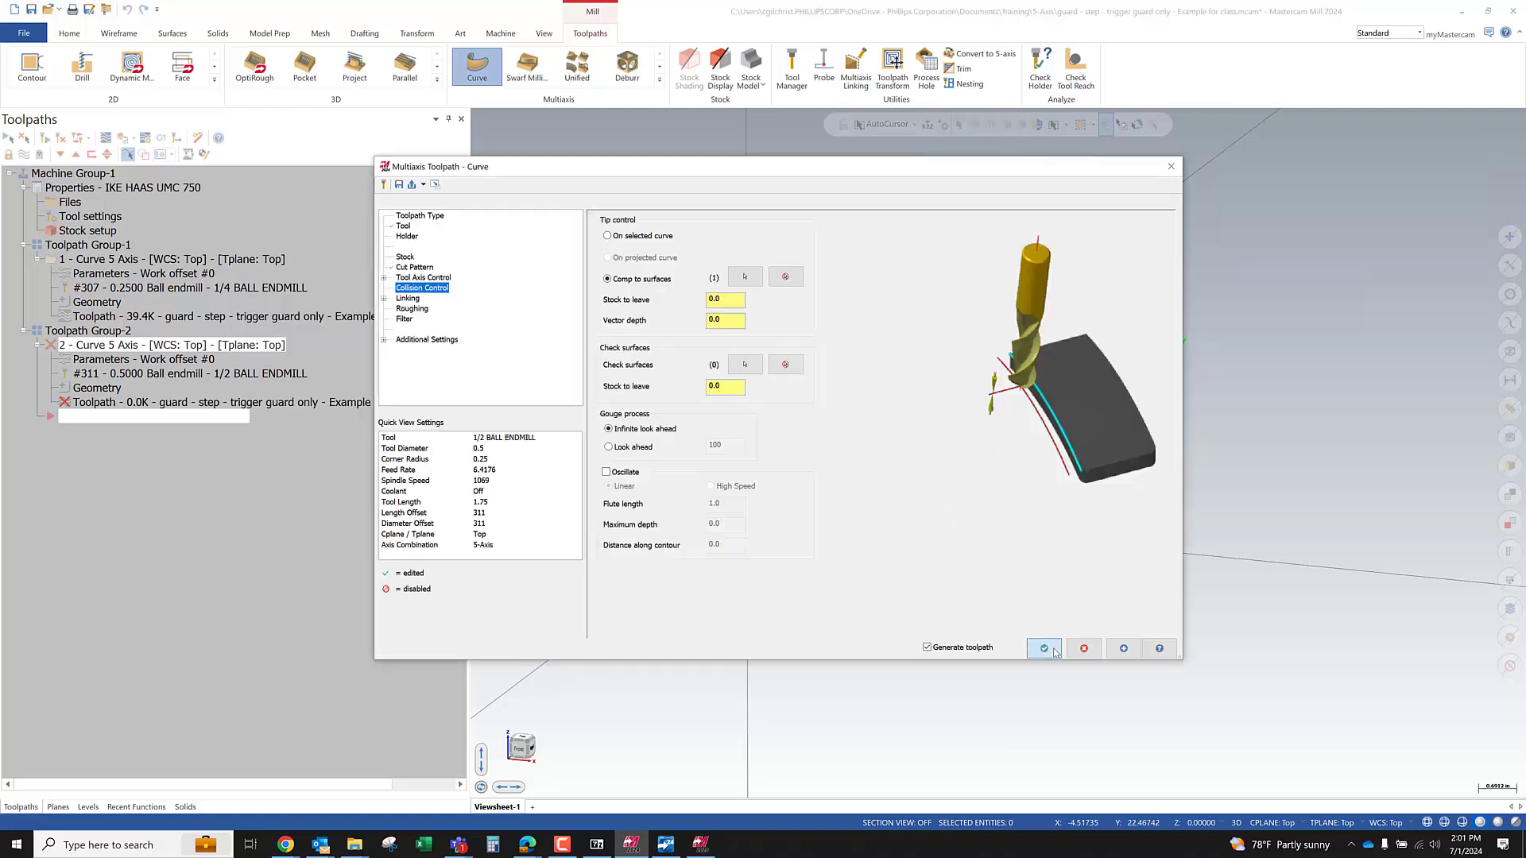
# Backplot both Curve operations together and examine the tool's position at the rectangle's edge near the origin
pyautogui.moveTo(803, 402); pyautogui.dragTo(841, 379, button='middle')
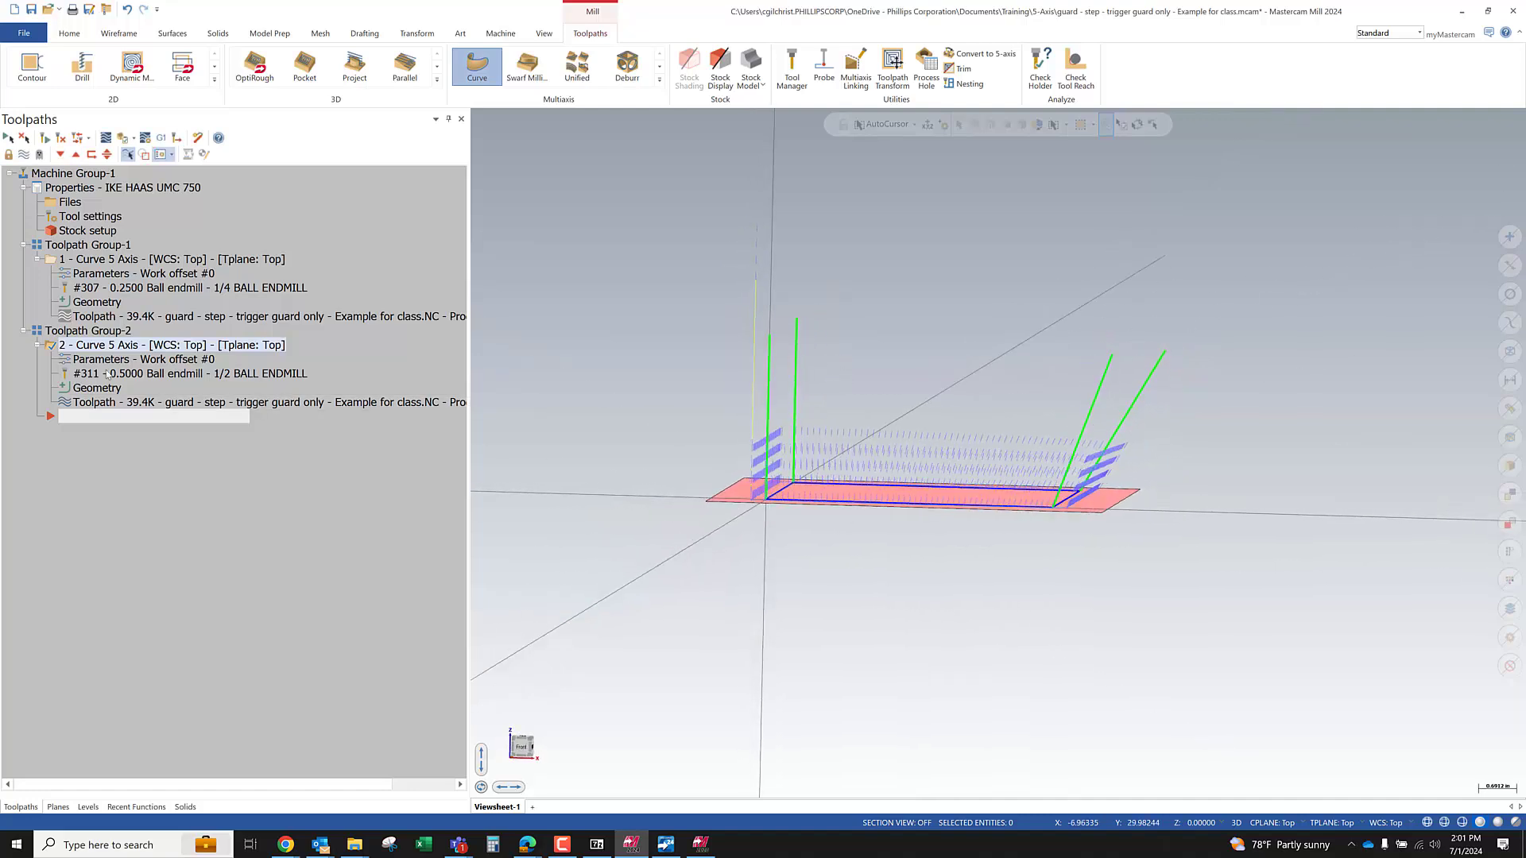
pyautogui.keyDown('ctrl'); pyautogui.click(96, 261); pyautogui.keyUp('ctrl')
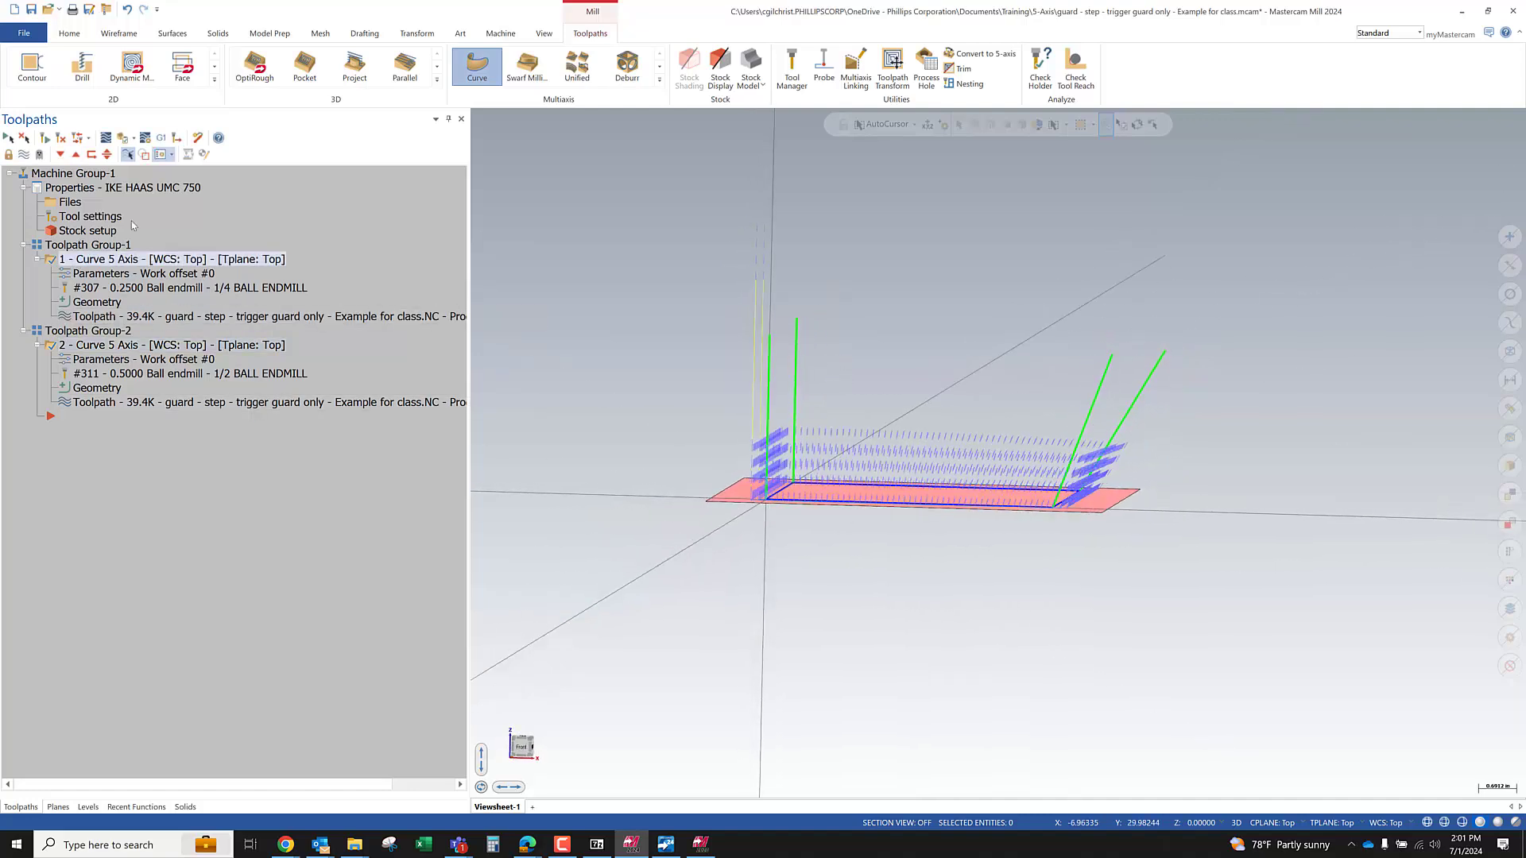
pyautogui.click(105, 139)
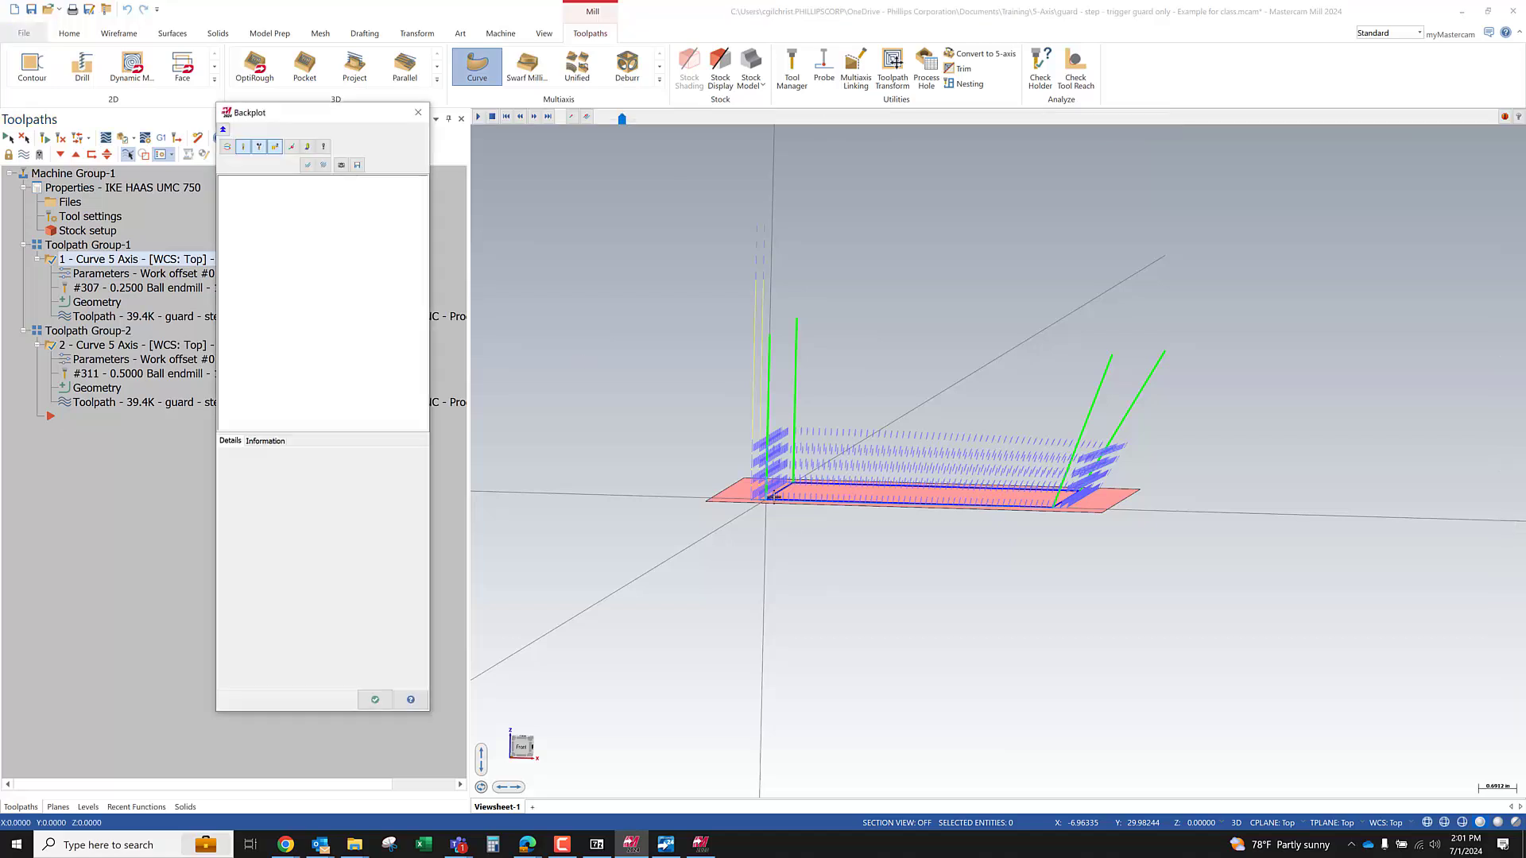
pyautogui.scroll(5, 776, 494)
pyautogui.moveTo(777, 494); pyautogui.dragTo(795, 494, button='middle')
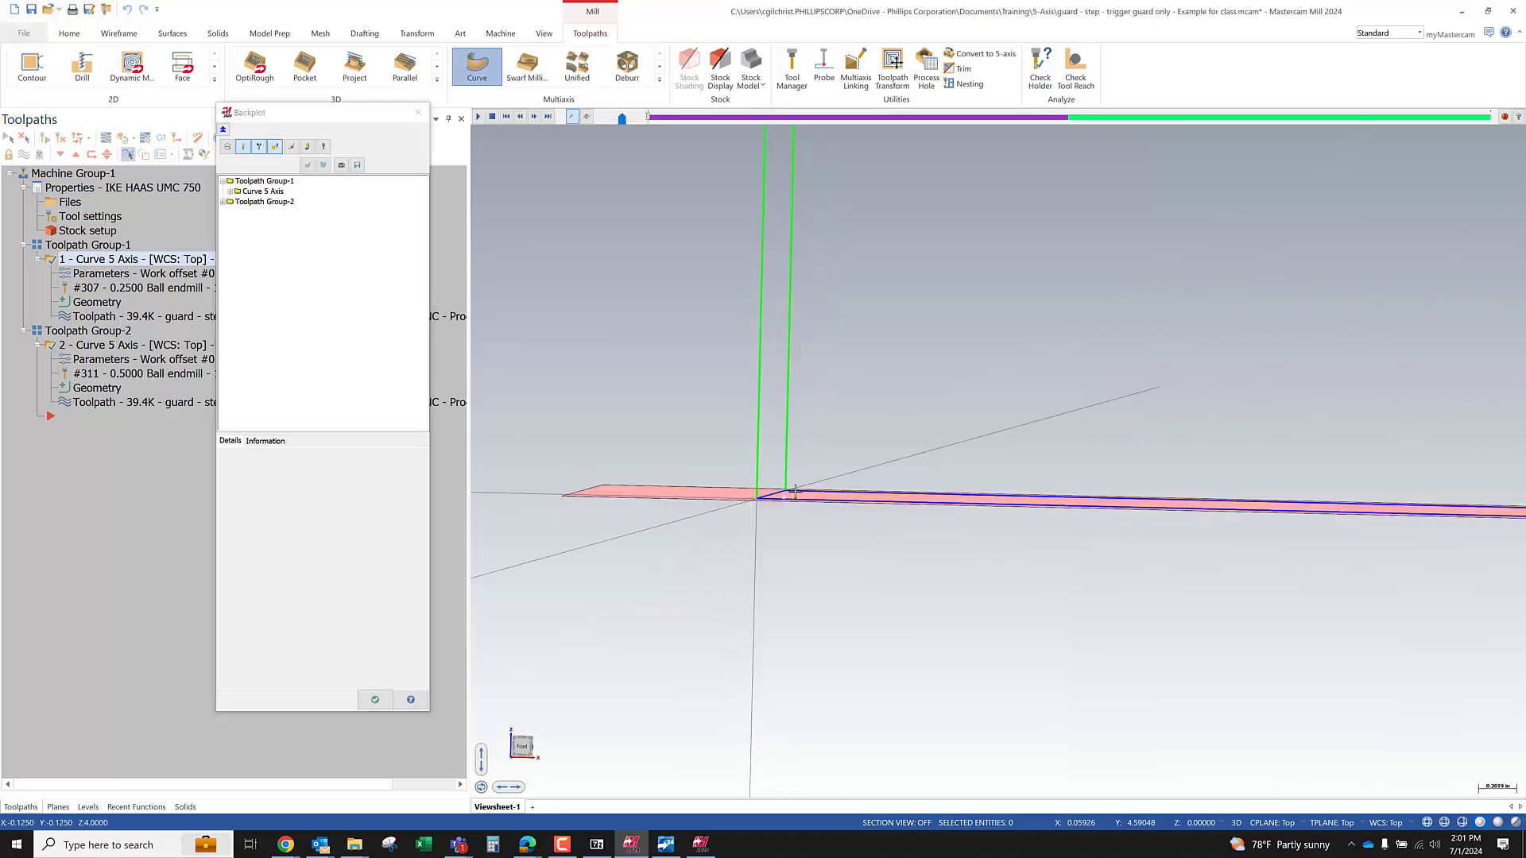
pyautogui.press('s')
pyautogui.scroll(-3, 562, 490)
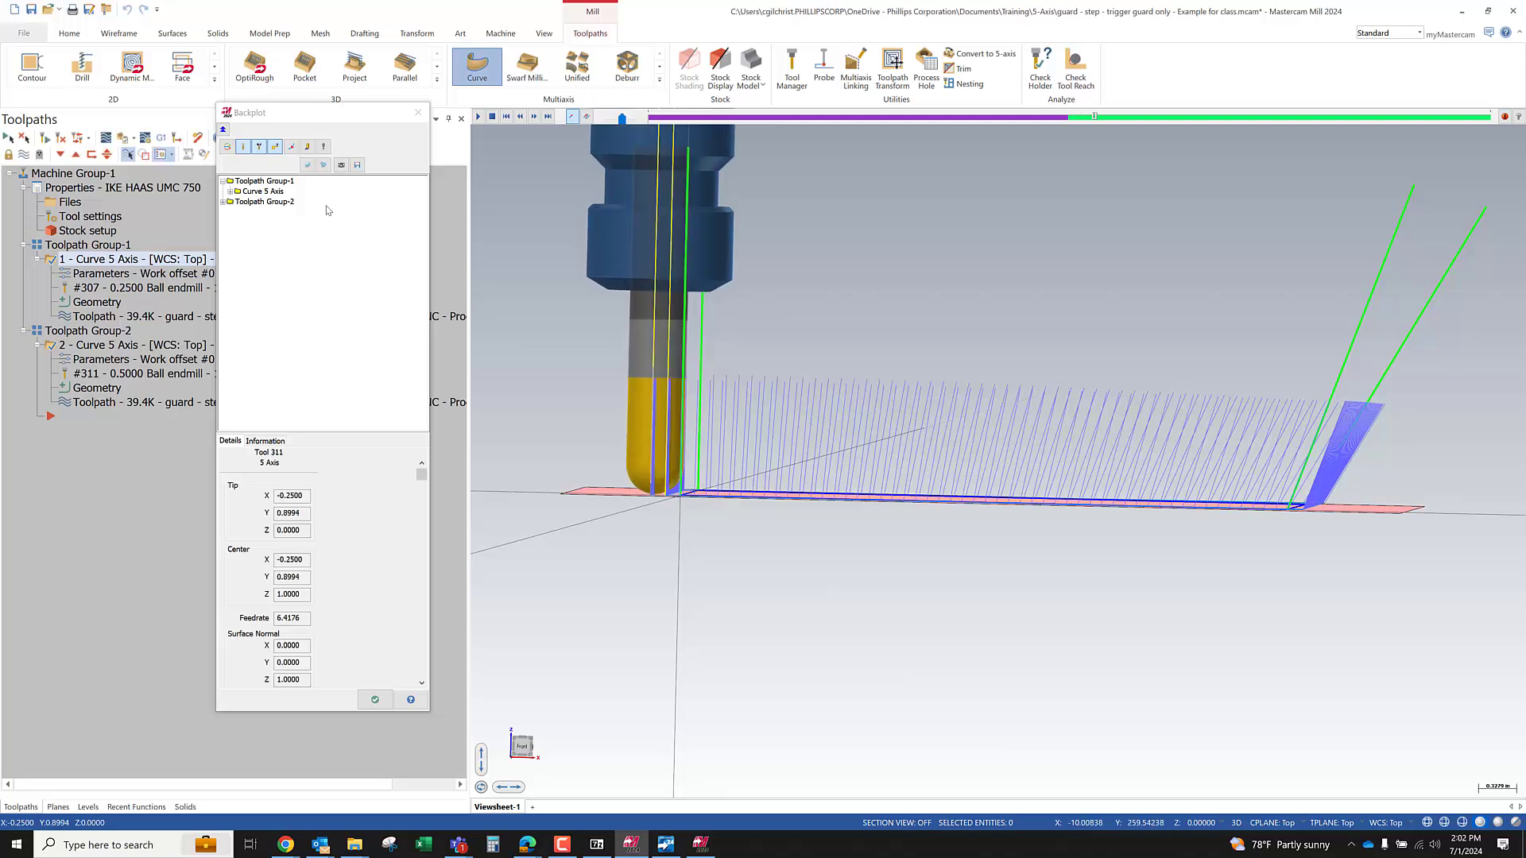
# Restrict the backplot drawing to inspect the second operation's tool vectors and close the backplot
pyautogui.click(307, 165)
pyautogui.moveTo(692, 518)
pyautogui.mouseDown(button='middle')
pyautogui.moveTo(712, 518)
pyautogui.moveTo(696, 523)
pyautogui.mouseUp(button='middle')
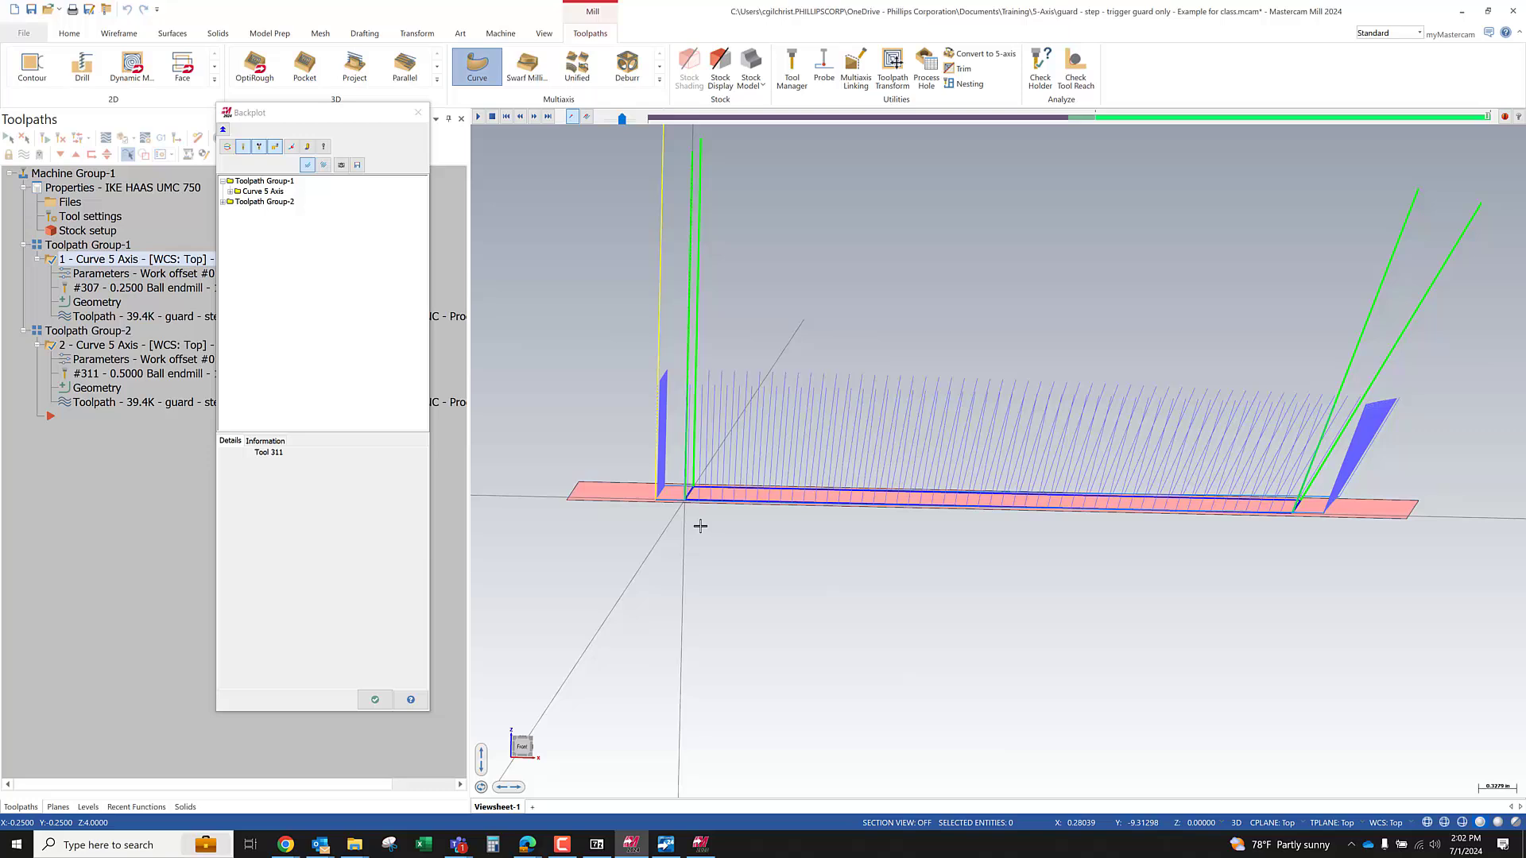
pyautogui.click(375, 699)
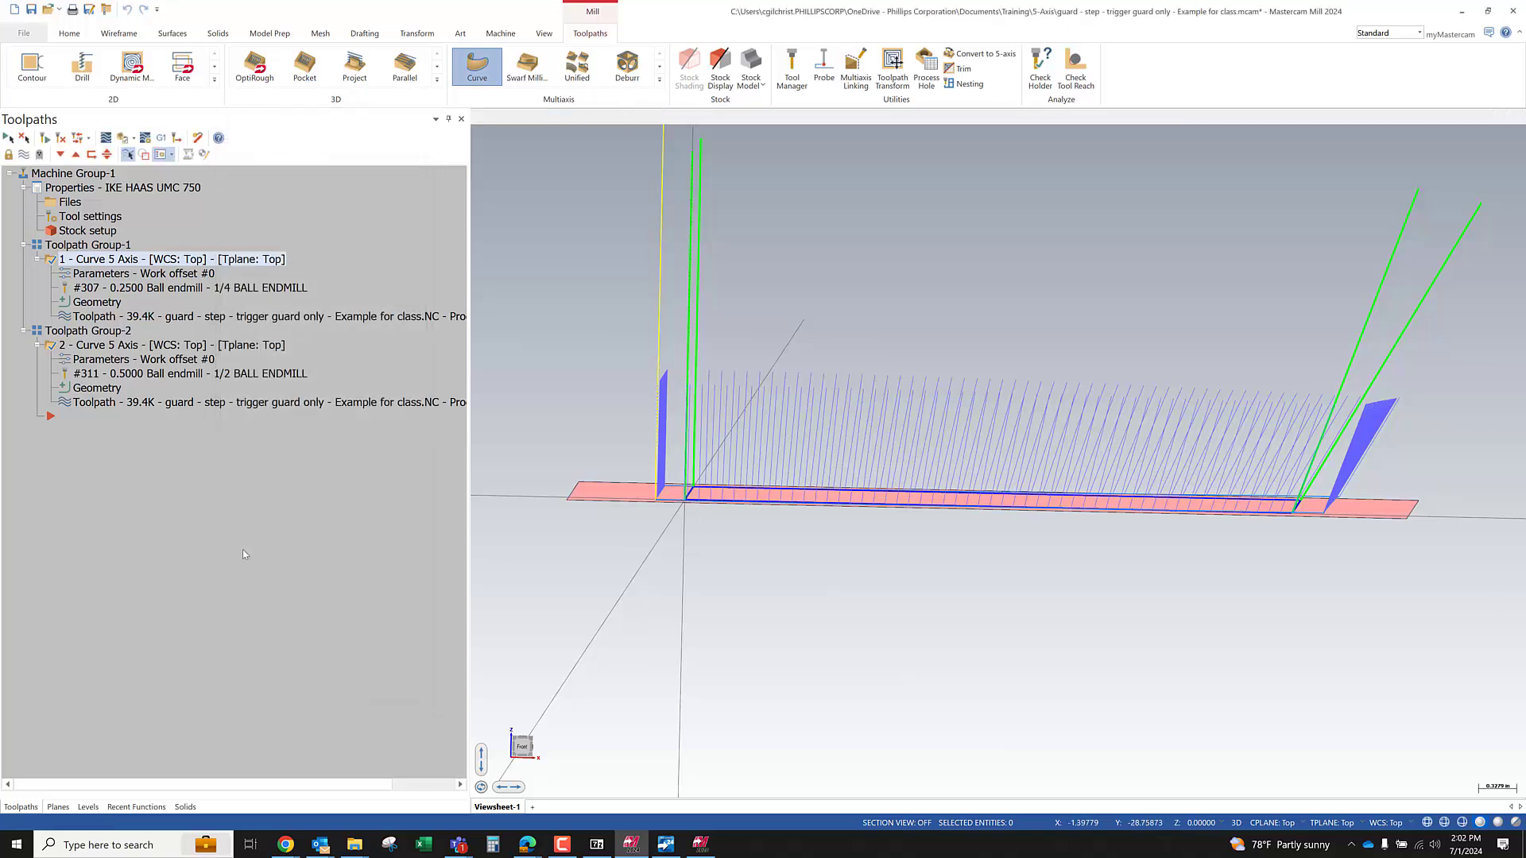
# Check the second Curve operation's radial offset, switch its tool to 307, the 1/4 BALL ENDMILL, and regenerate it
pyautogui.click(119, 345)
pyautogui.click(107, 362)
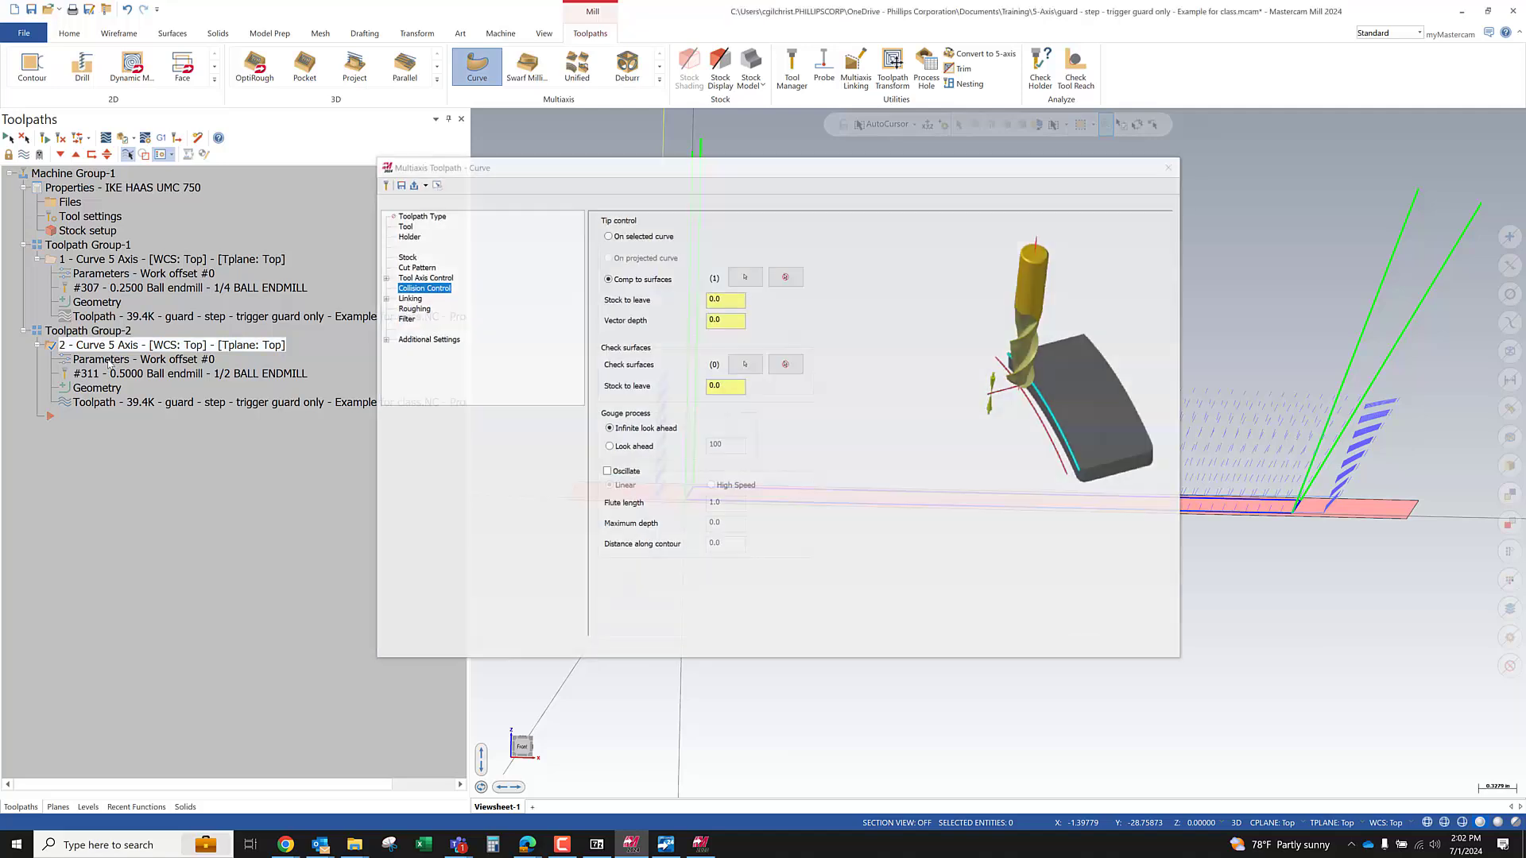
pyautogui.click(422, 267)
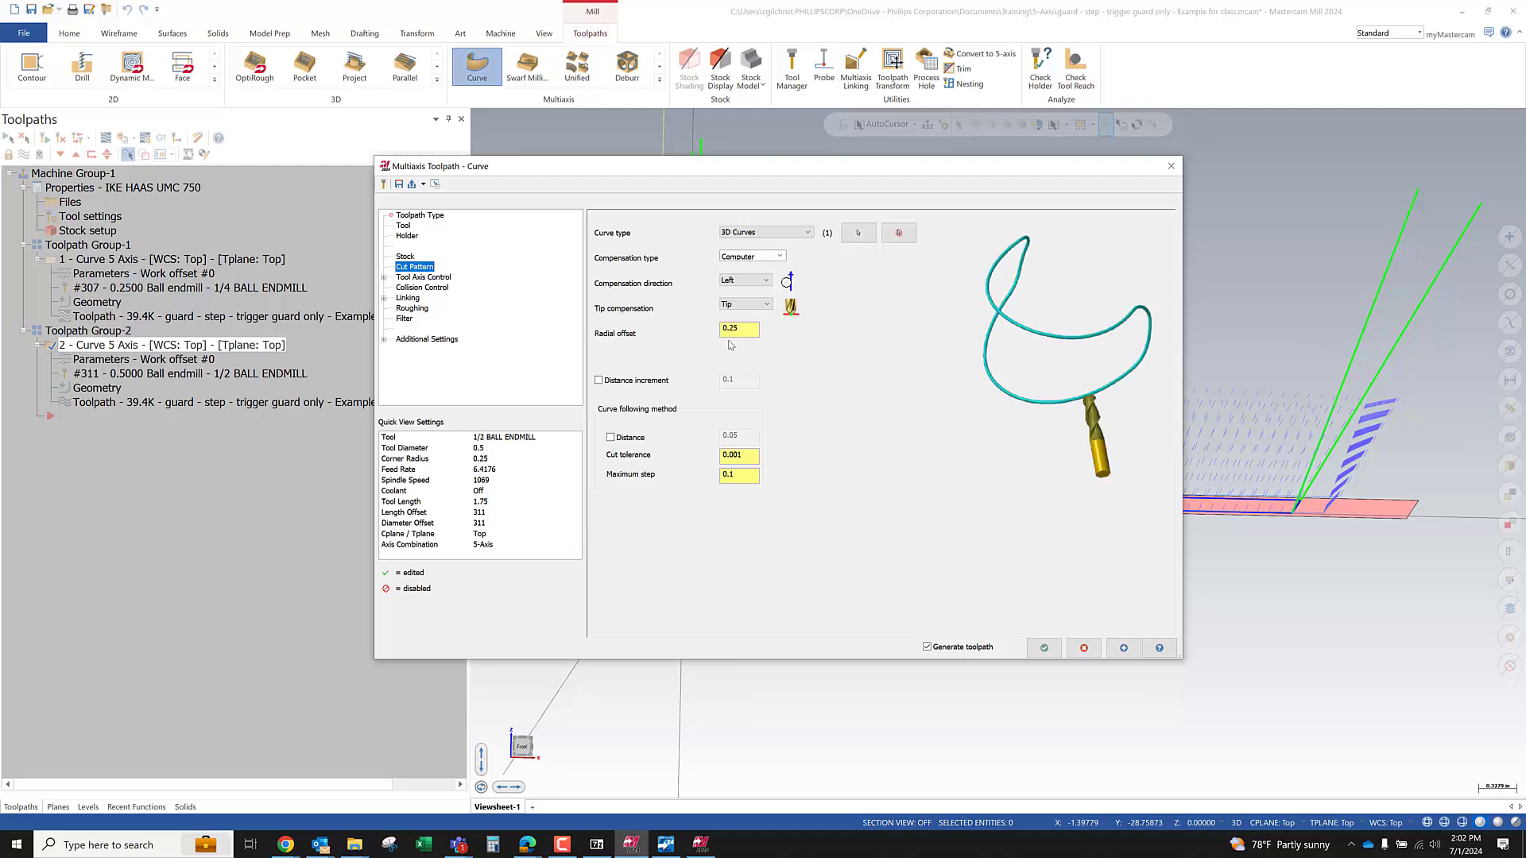
pyautogui.click(401, 226)
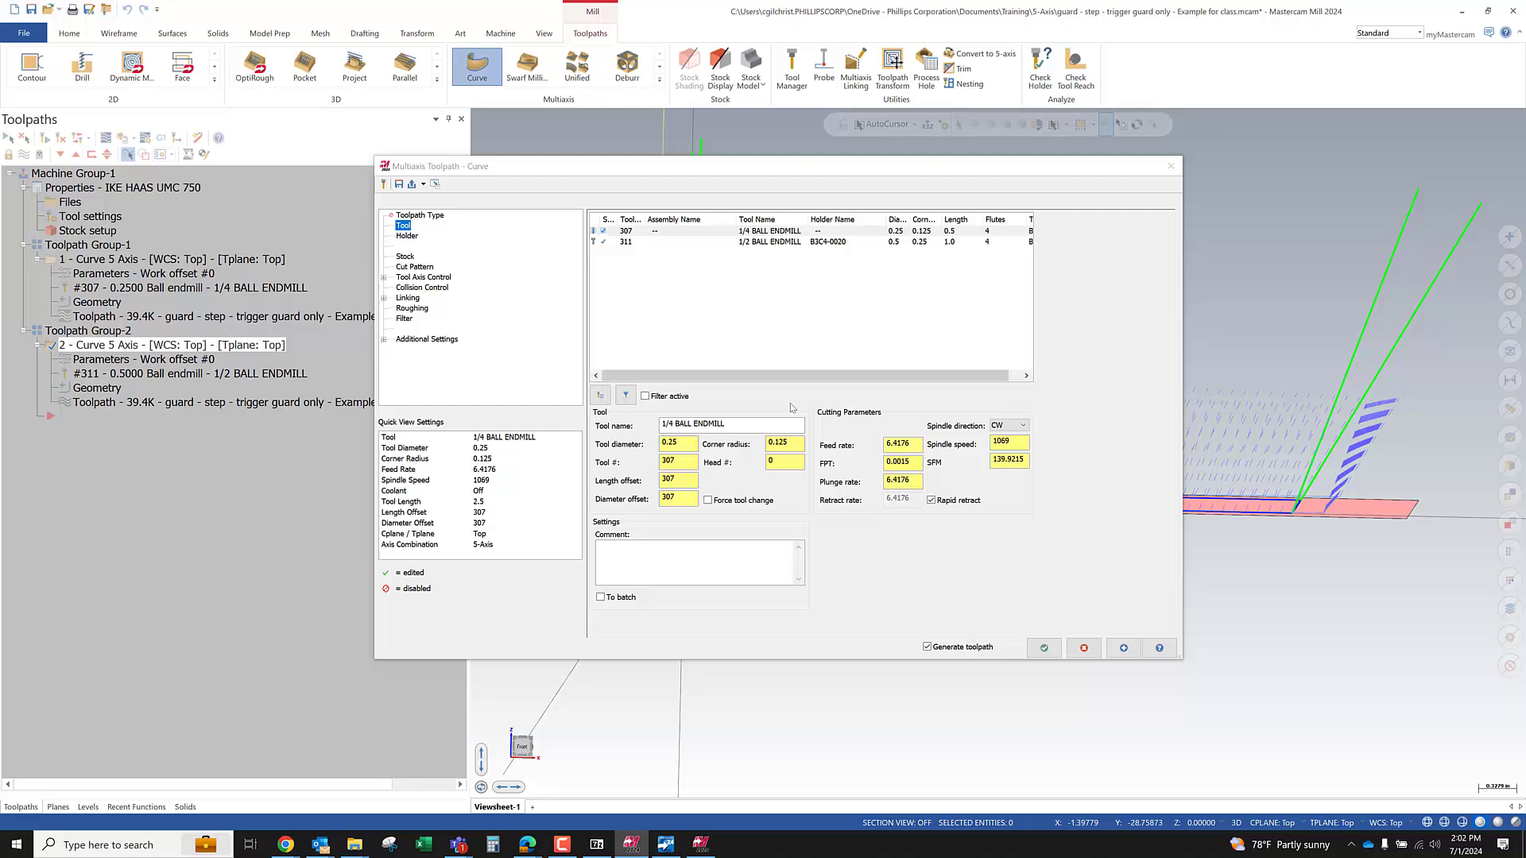
pyautogui.click(1043, 648)
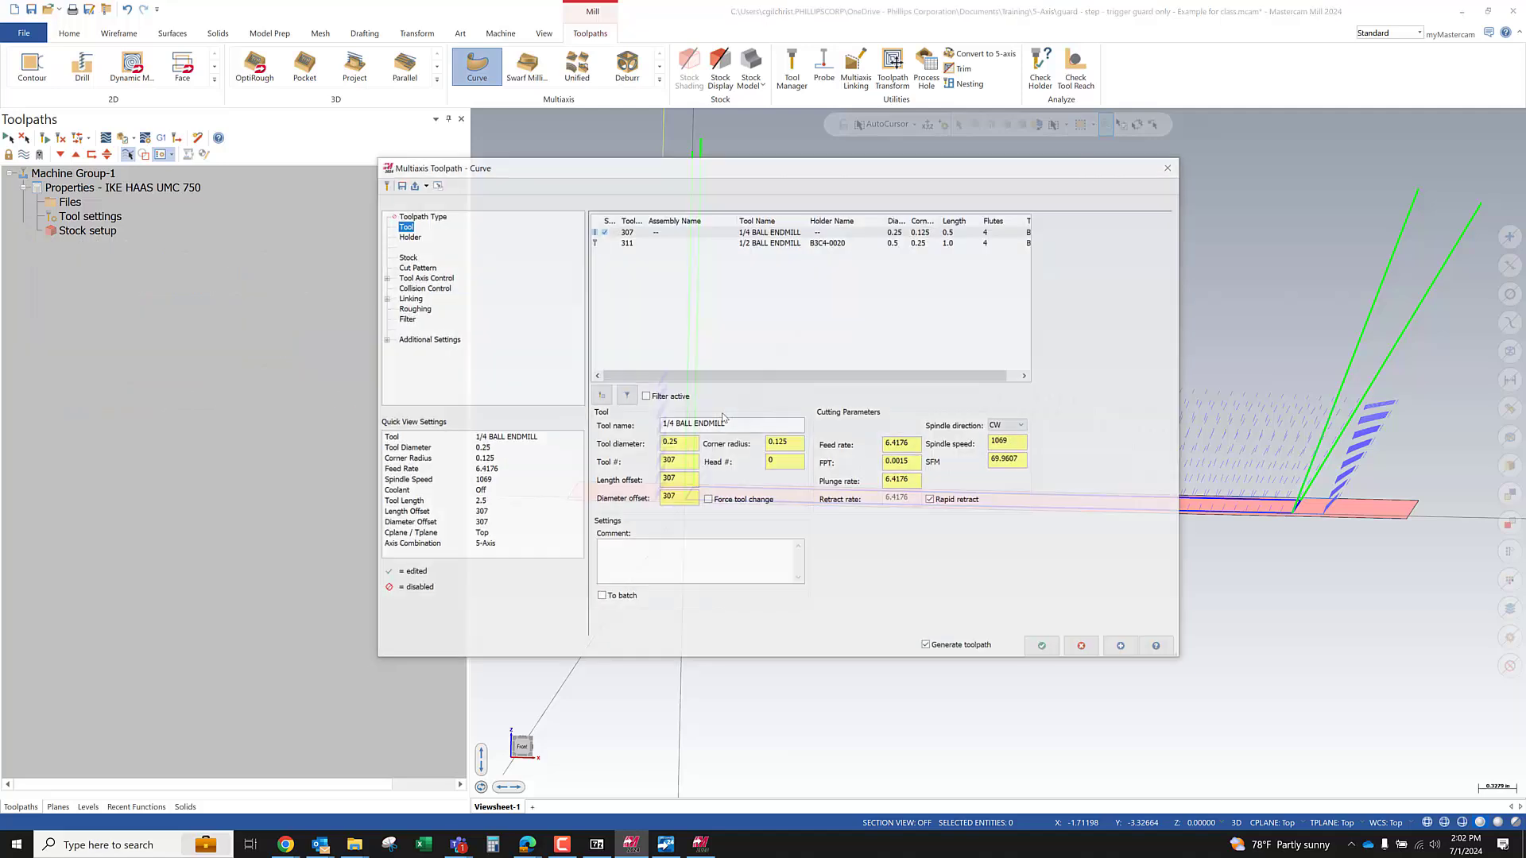
# Check the second Curve operation's radial offset in its cut pattern settings and close them without changes
pyautogui.click(411, 267)
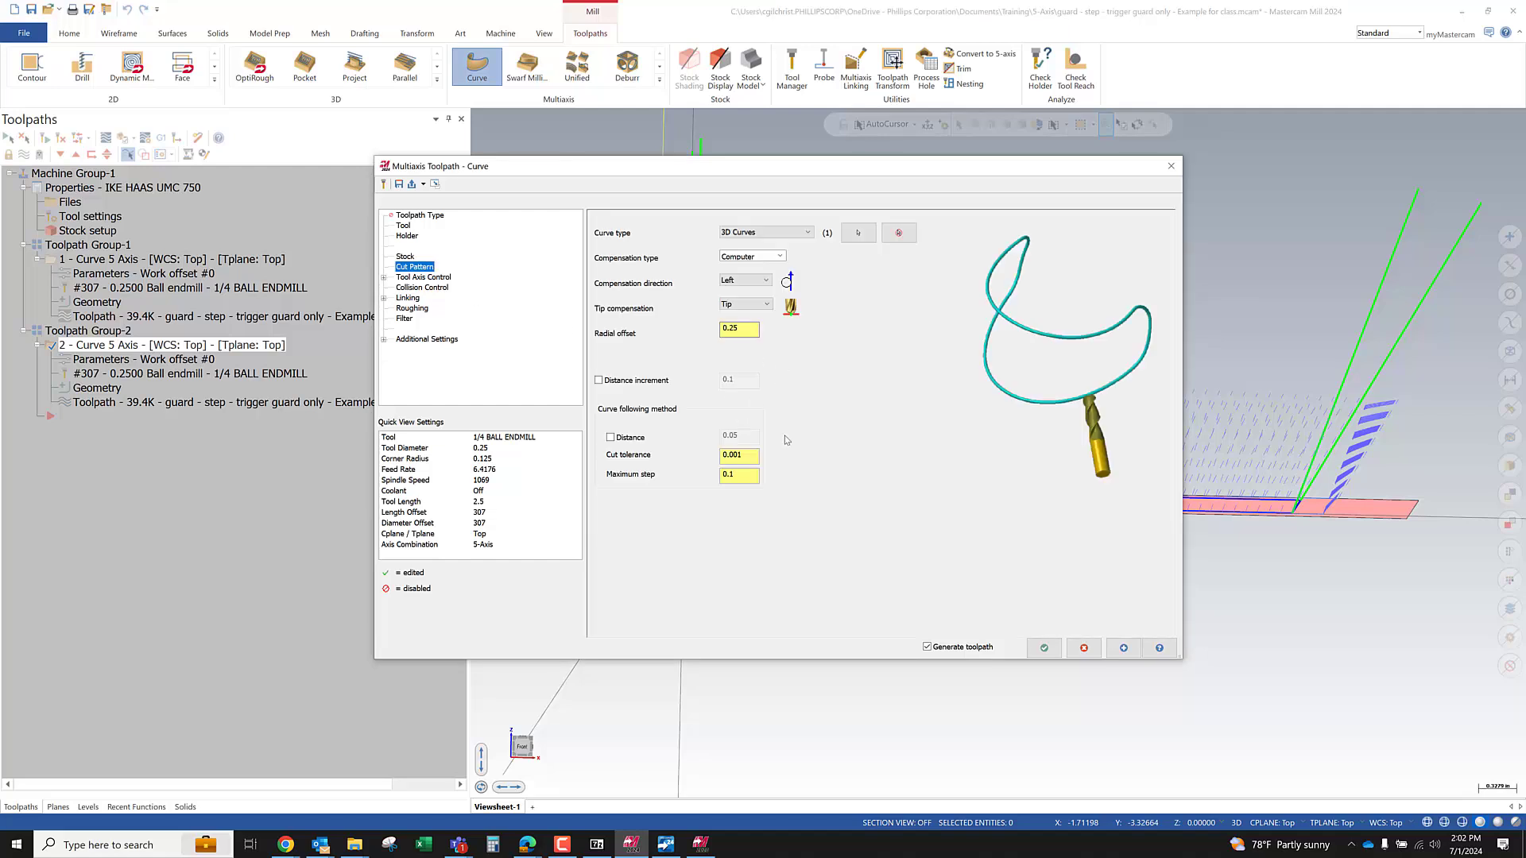
pyautogui.click(736, 333)
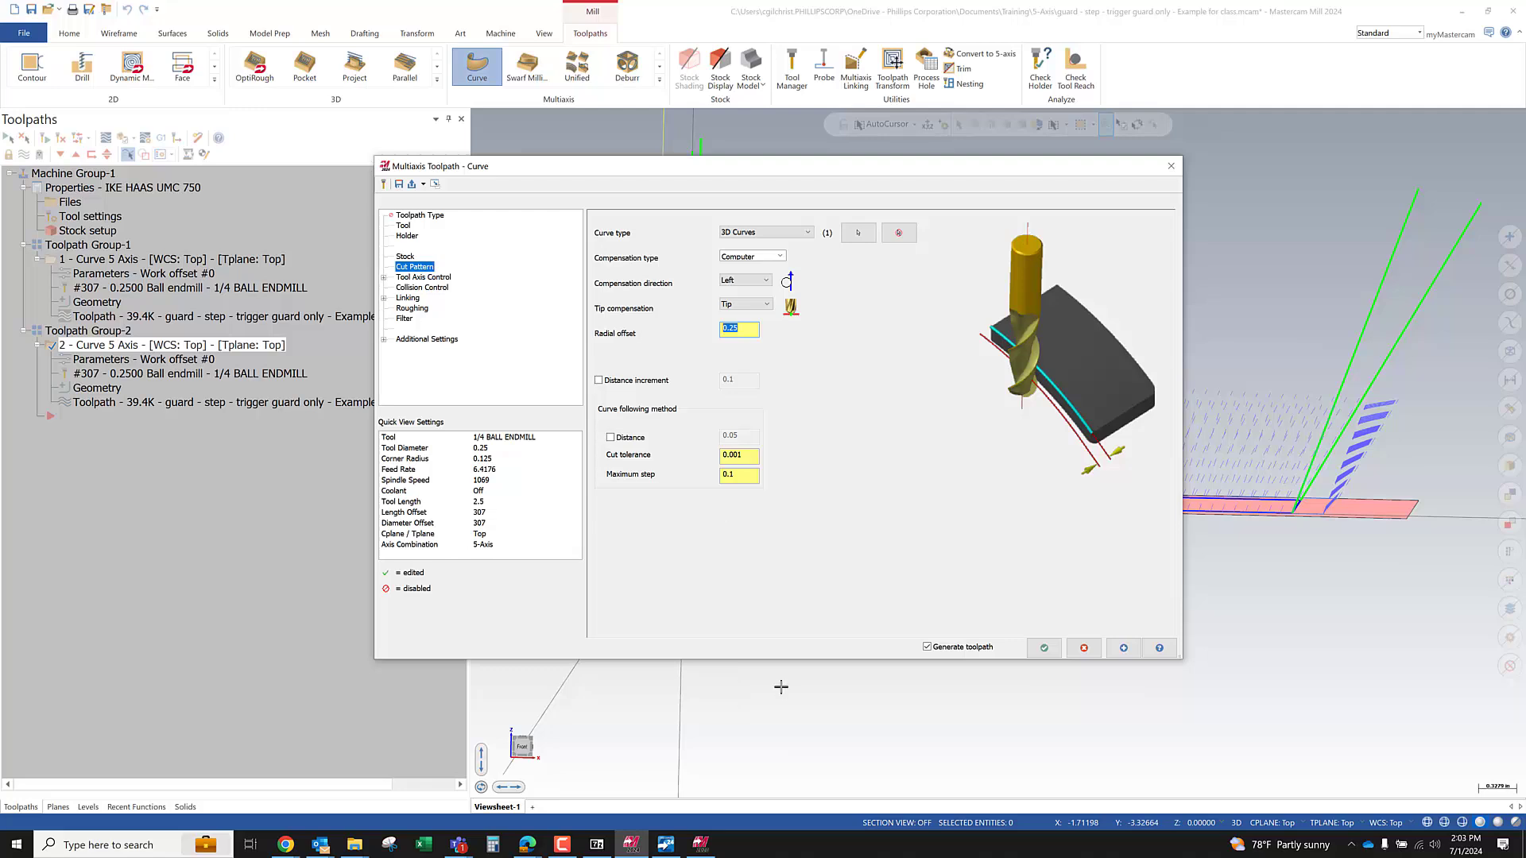
pyautogui.click(1078, 651)
# Examine the regenerated toolpath around the rectangle and select the two tilted tool axis lines at its far end
pyautogui.moveTo(964, 436); pyautogui.dragTo(904, 494, button='middle')
pyautogui.scroll(-6, 688, 450)
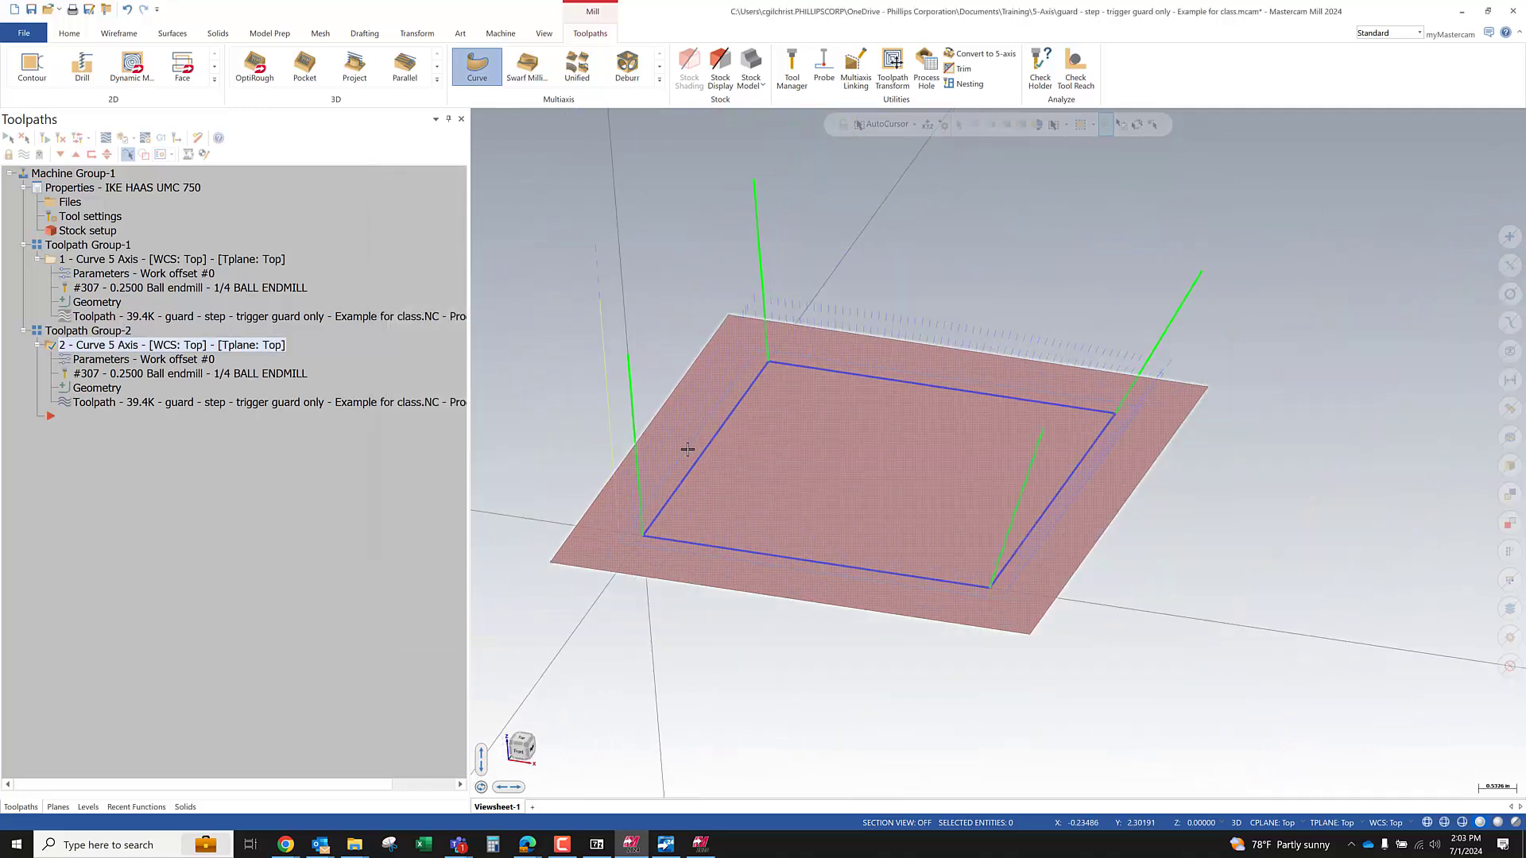
pyautogui.moveTo(779, 477); pyautogui.dragTo(838, 487, button='middle')
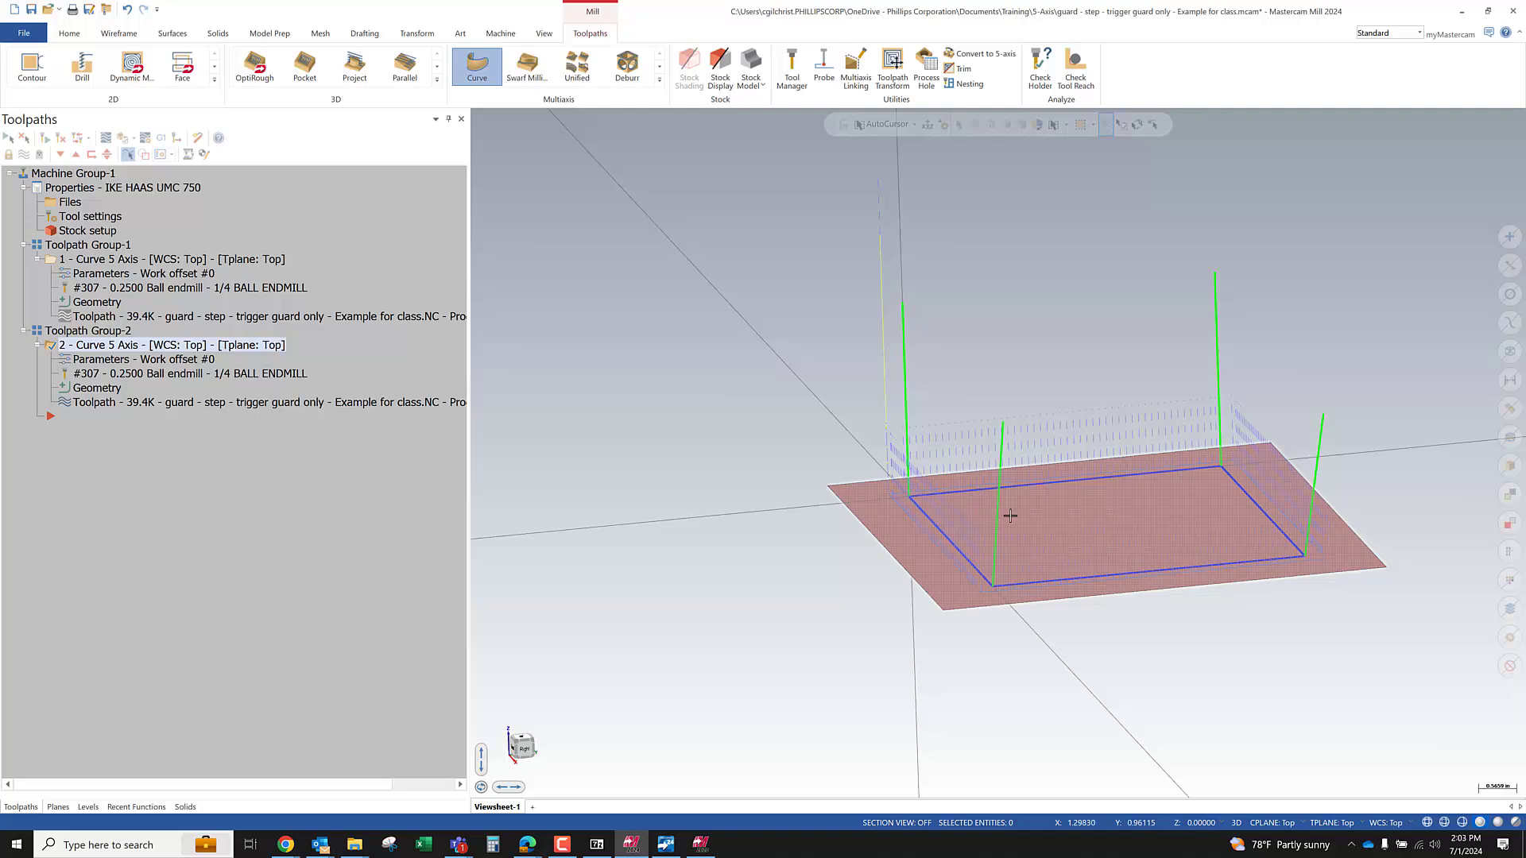
pyautogui.moveTo(1002, 515); pyautogui.dragTo(1335, 484, button='middle')
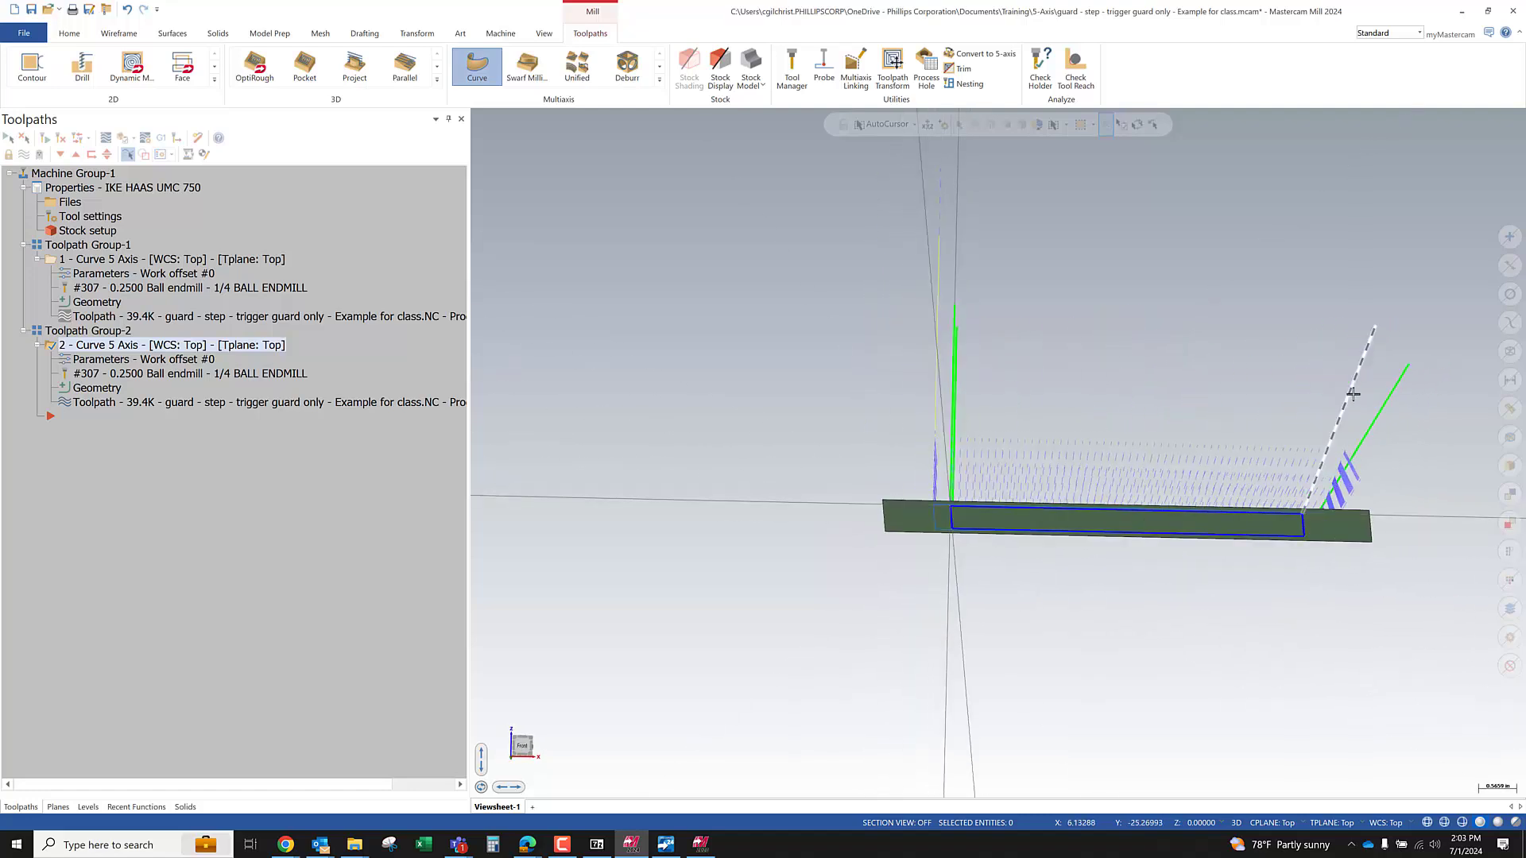
pyautogui.click(1351, 391)
pyautogui.click(1379, 420)
pyautogui.moveTo(1145, 416); pyautogui.dragTo(1147, 429, button='middle')
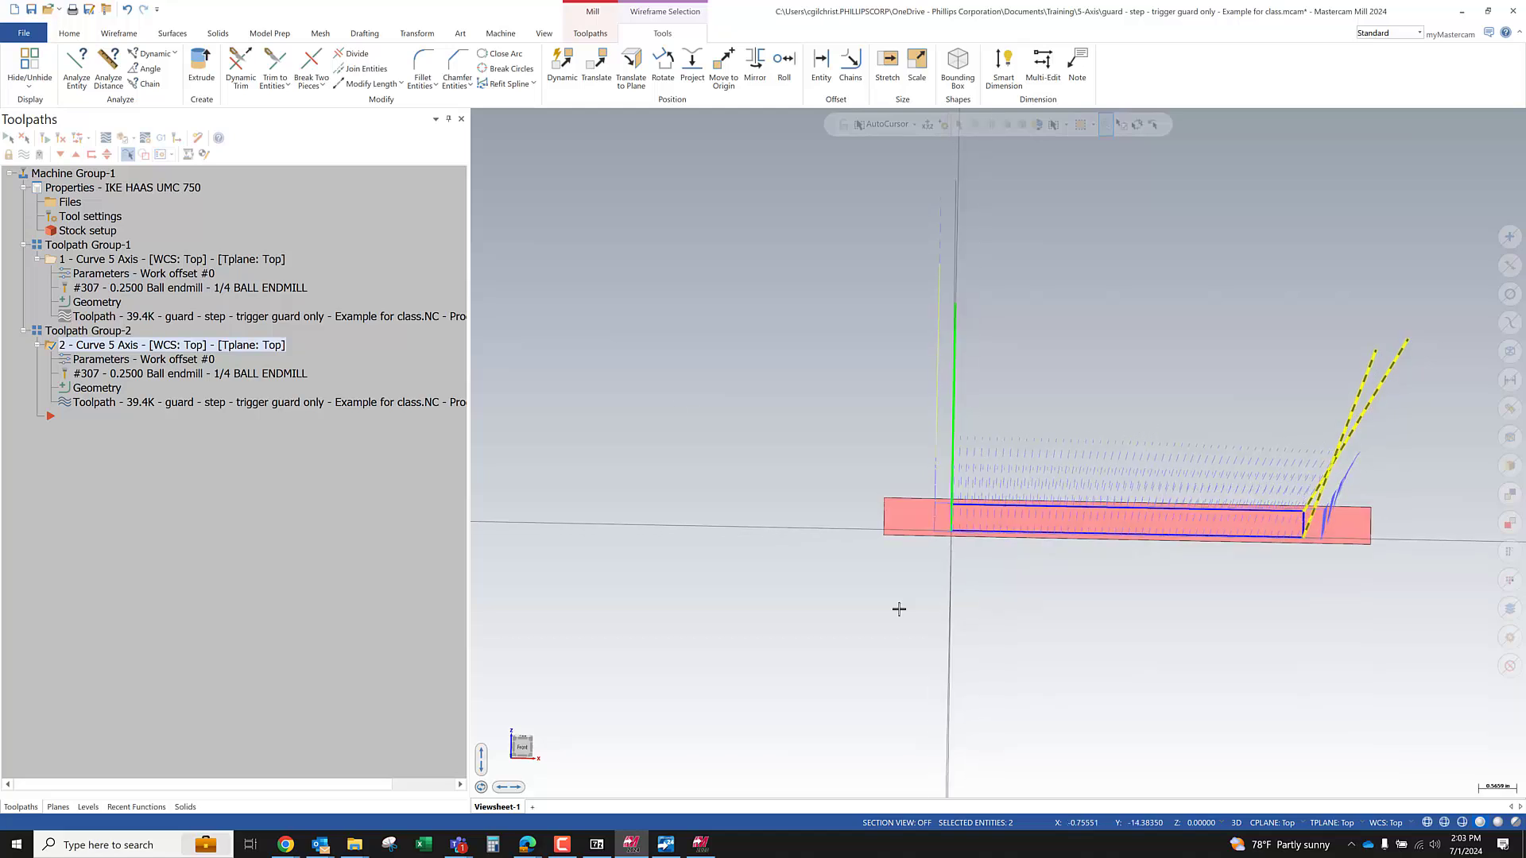
# Inspect the two selected tilted lines in the Right view and compare them with an angled view
pyautogui.rightClick(688, 400)
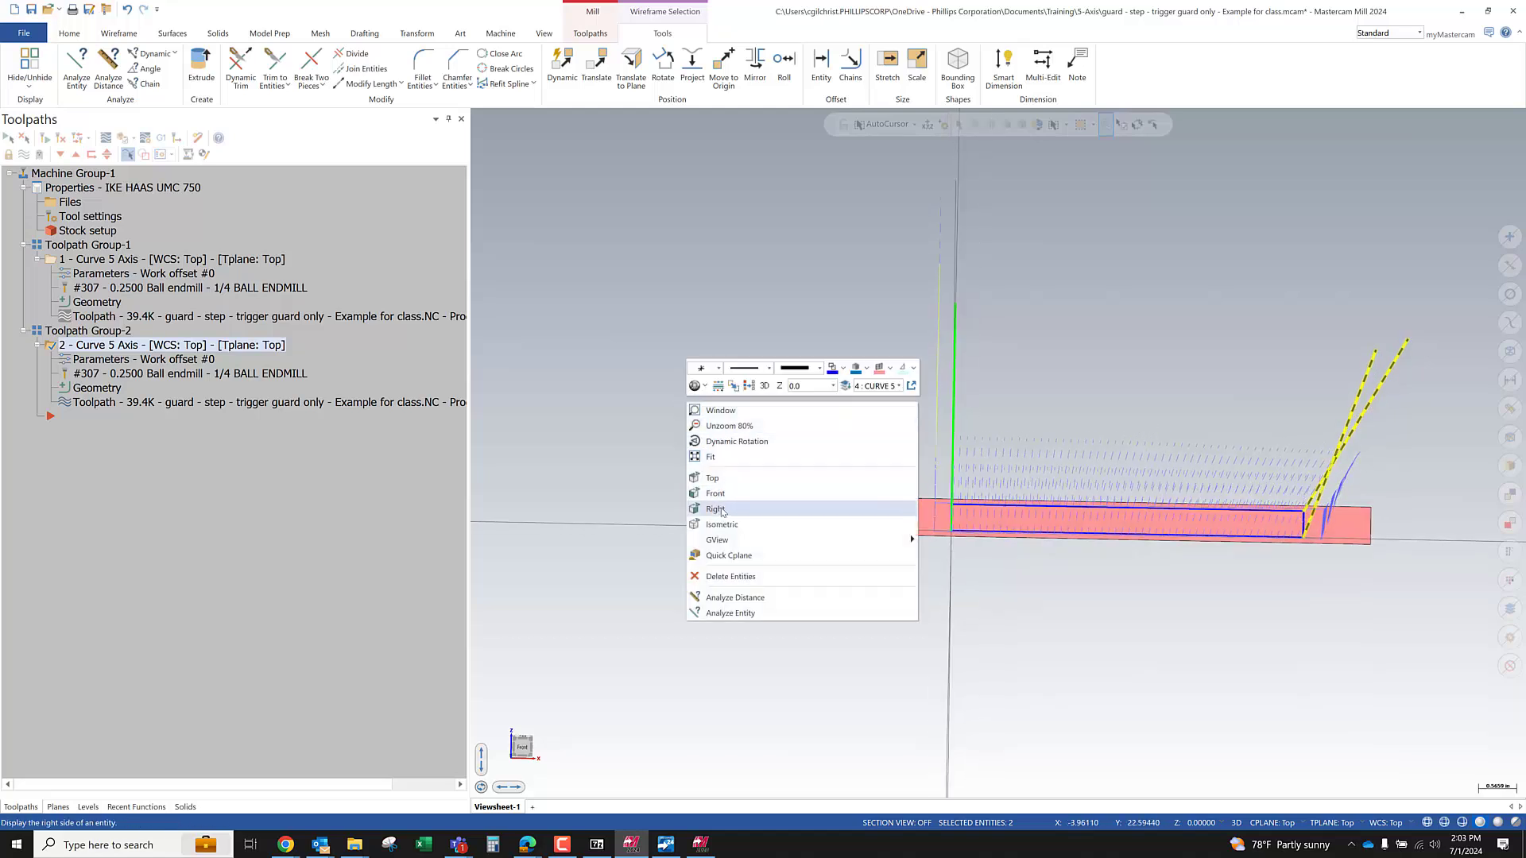
pyautogui.click(715, 508)
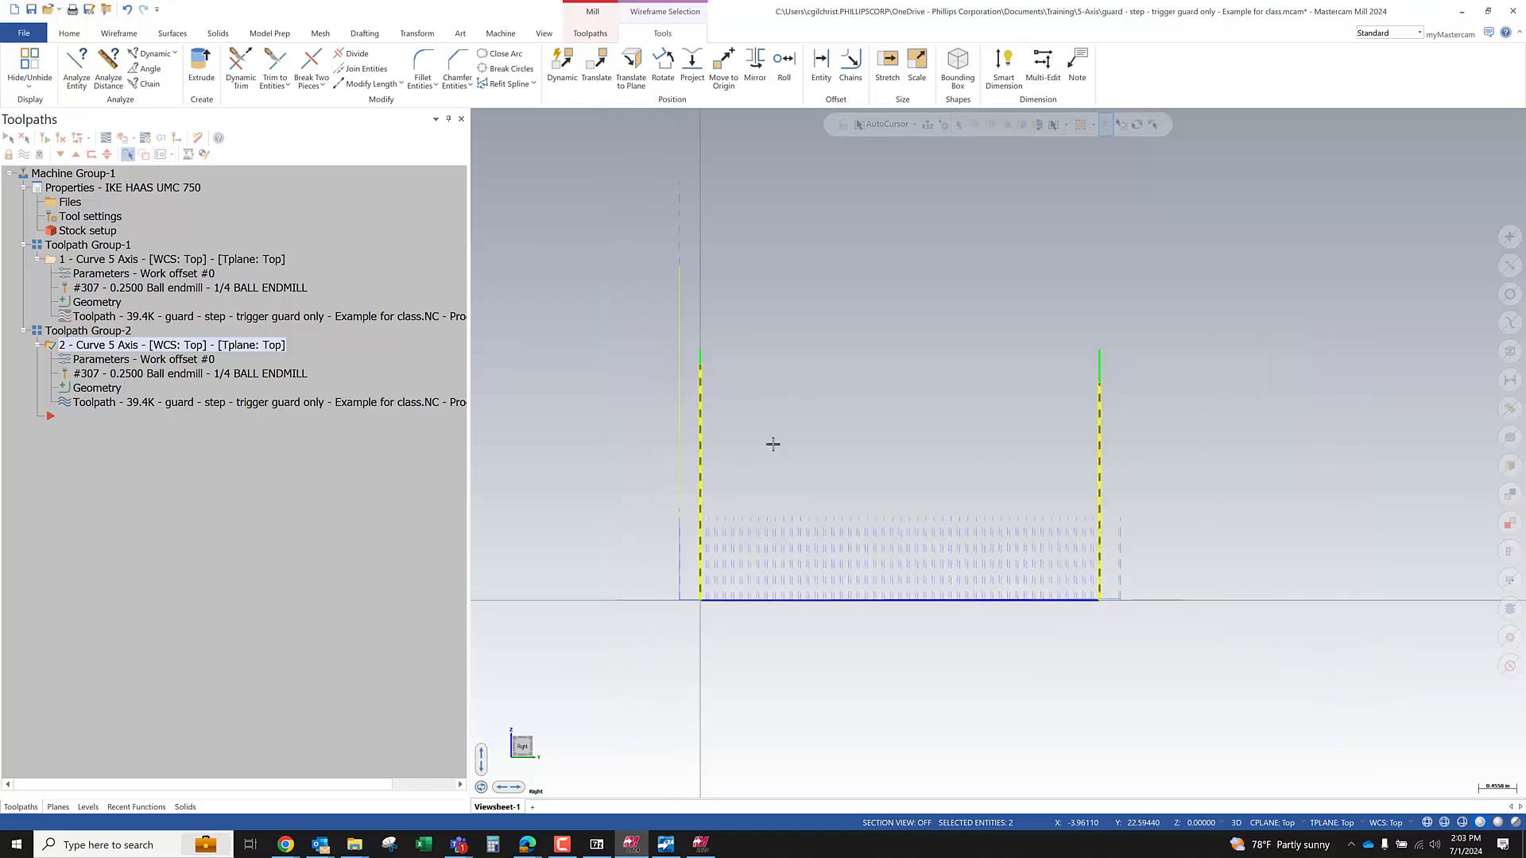
pyautogui.moveTo(756, 385); pyautogui.dragTo(1007, 428, button='middle')
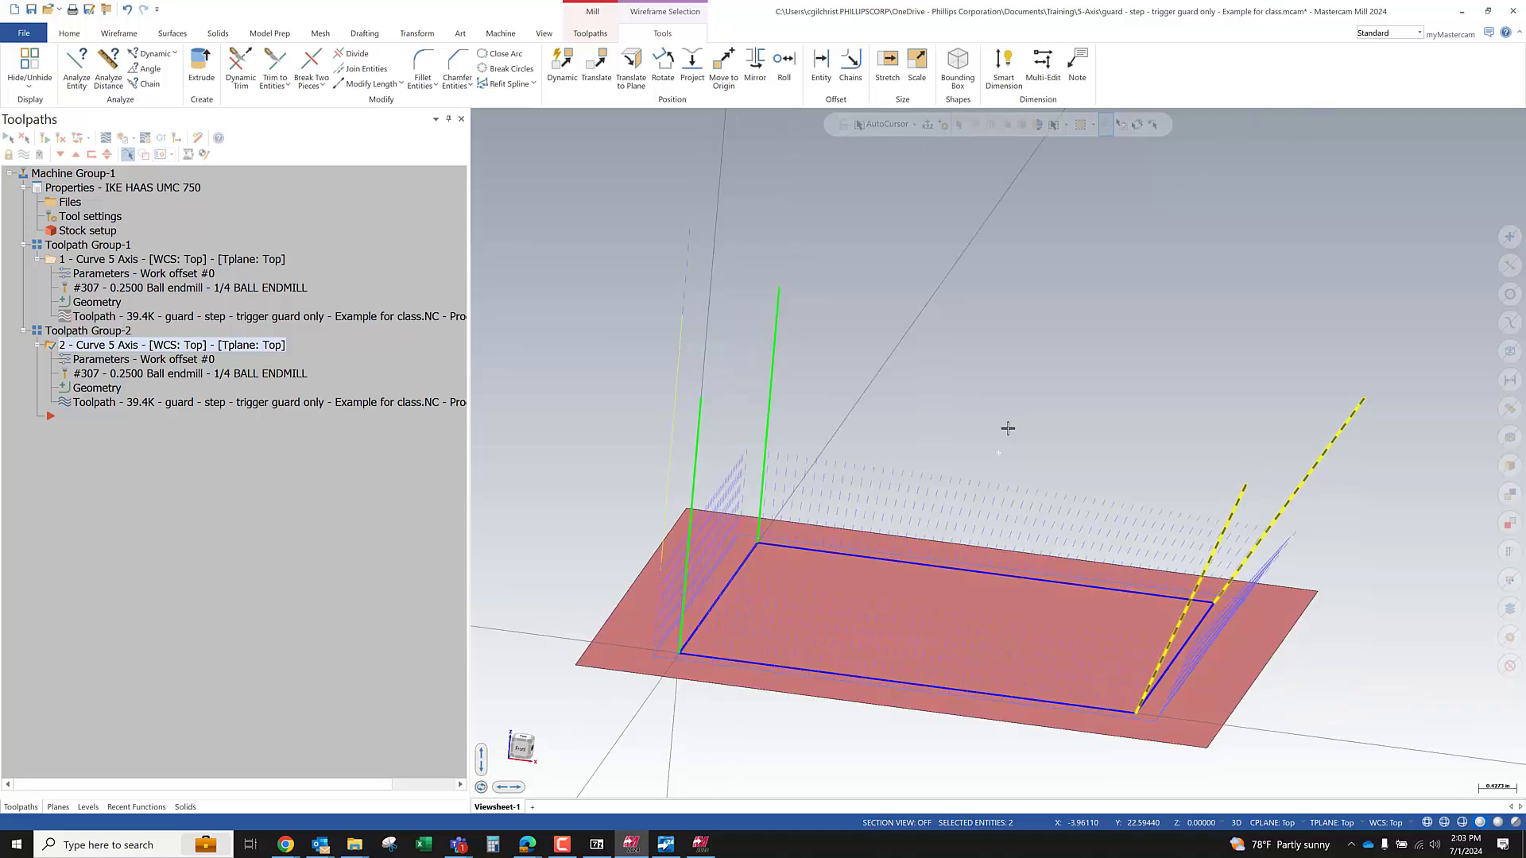
pyautogui.rightClick(986, 375)
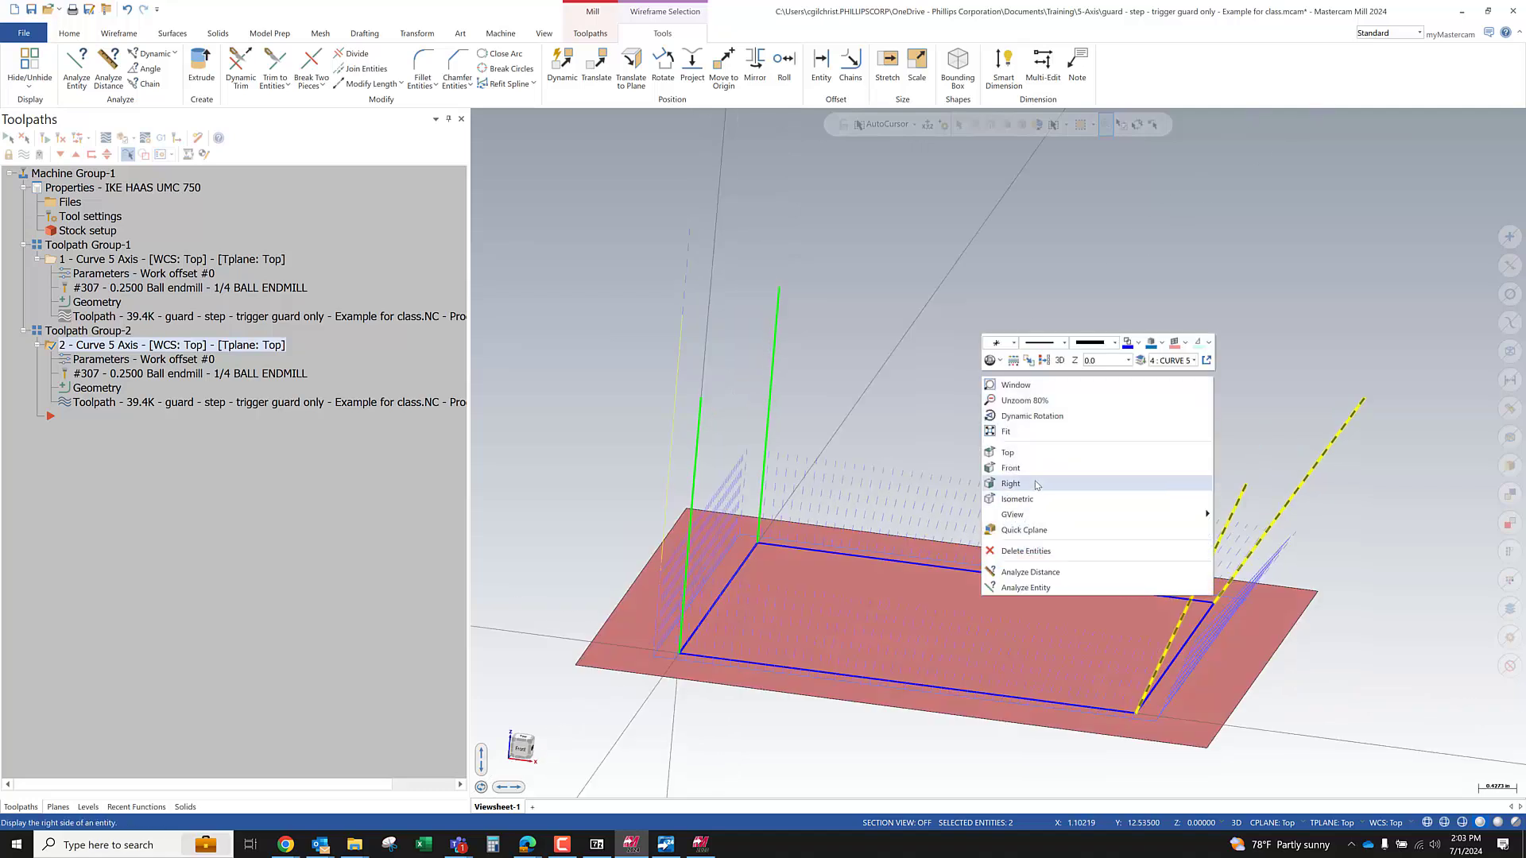
pyautogui.click(1035, 487)
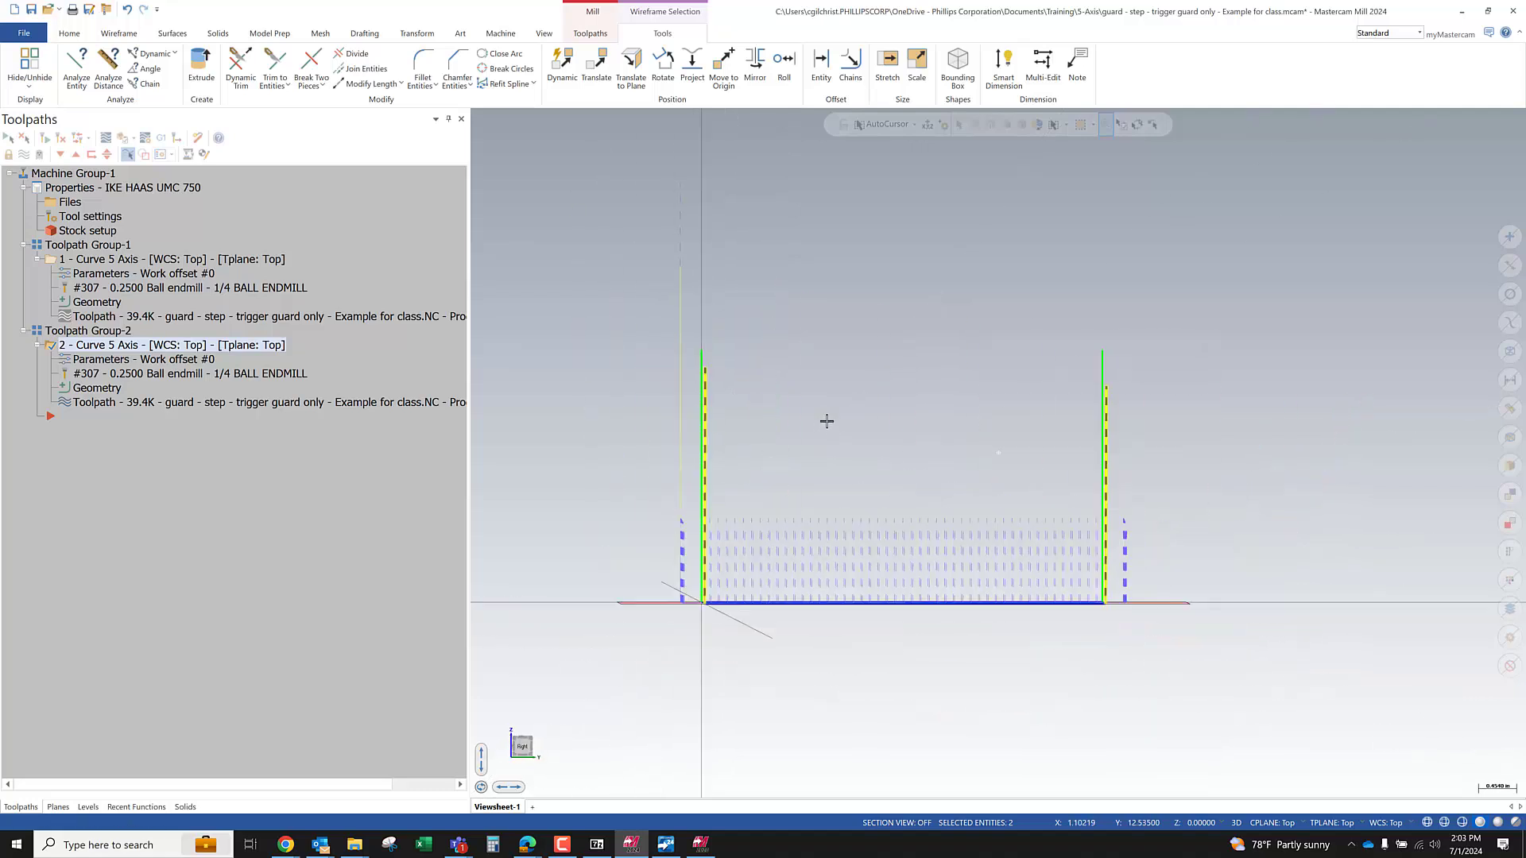
# Deselect the two tilted lines and examine the whole rectangle with its toolpath from an angled view
pyautogui.moveTo(822, 436); pyautogui.dragTo(811, 434, button='middle')
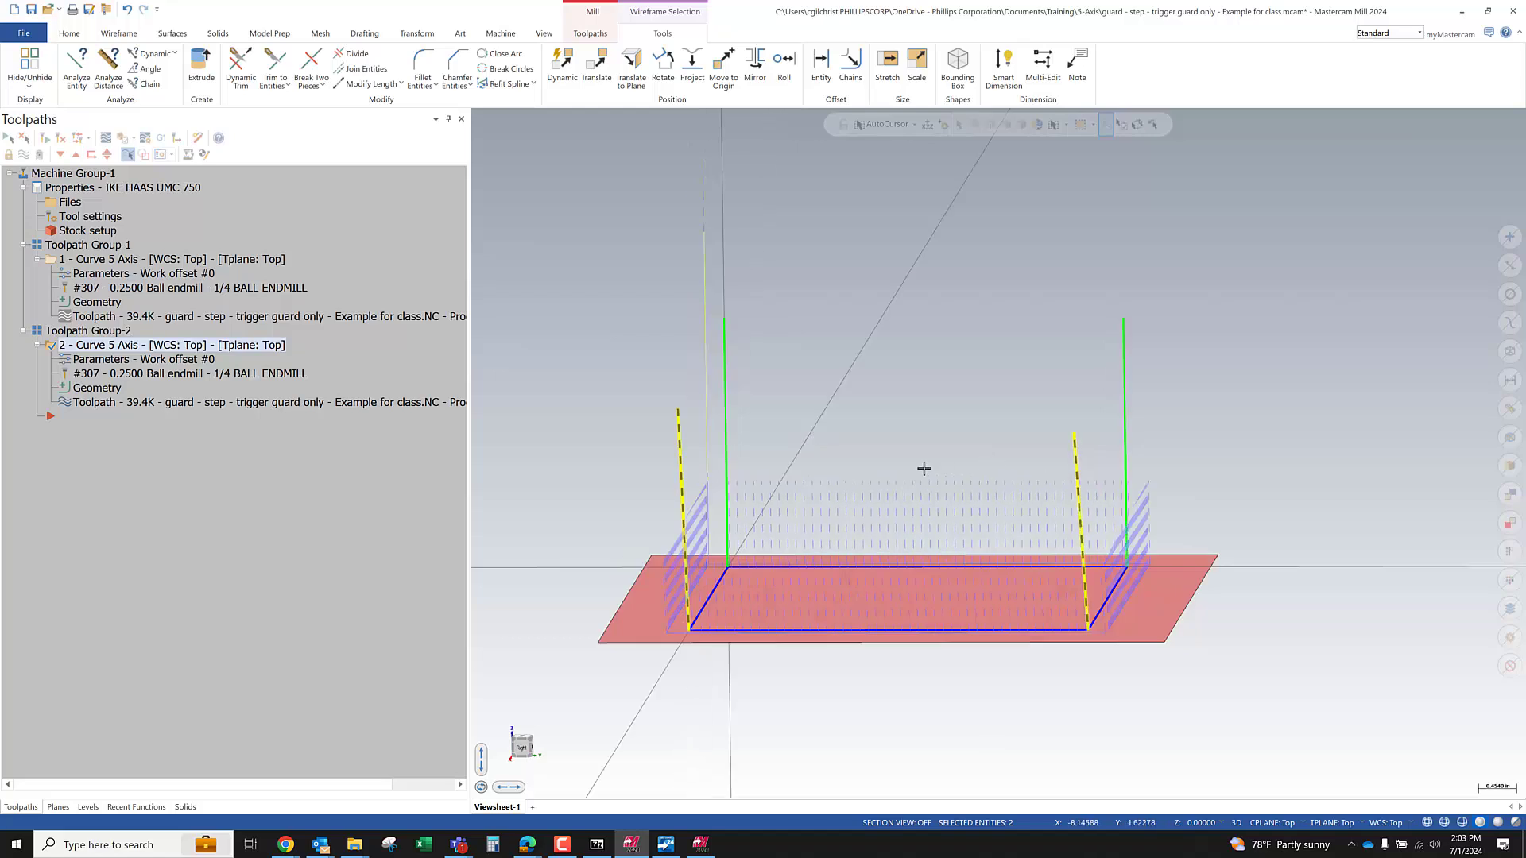
pyautogui.press('Escape')
pyautogui.moveTo(827, 402); pyautogui.dragTo(993, 319, button='middle')
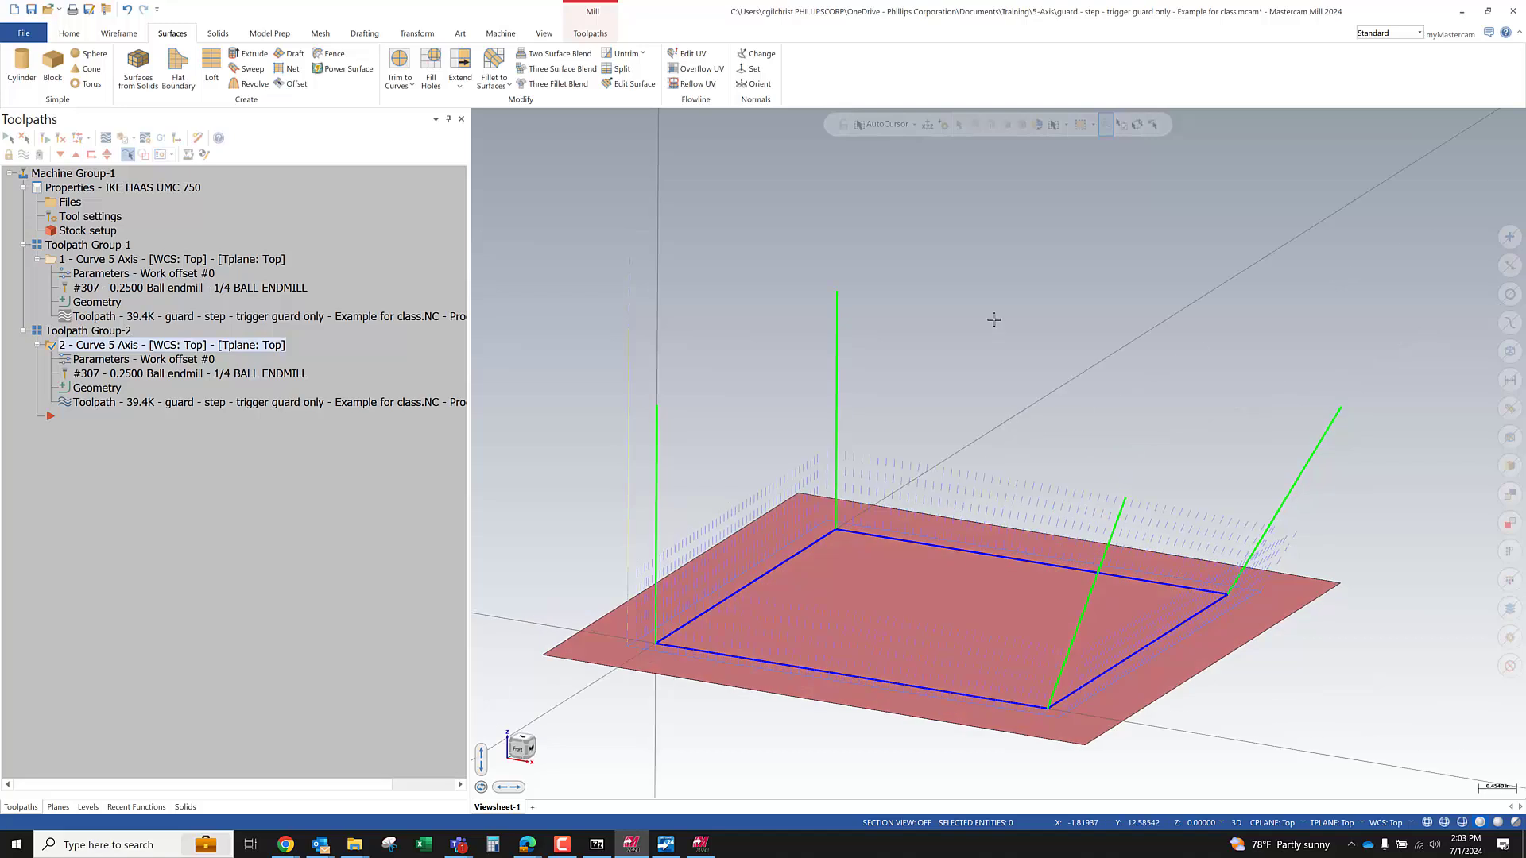
pyautogui.scroll(-3, 993, 319)
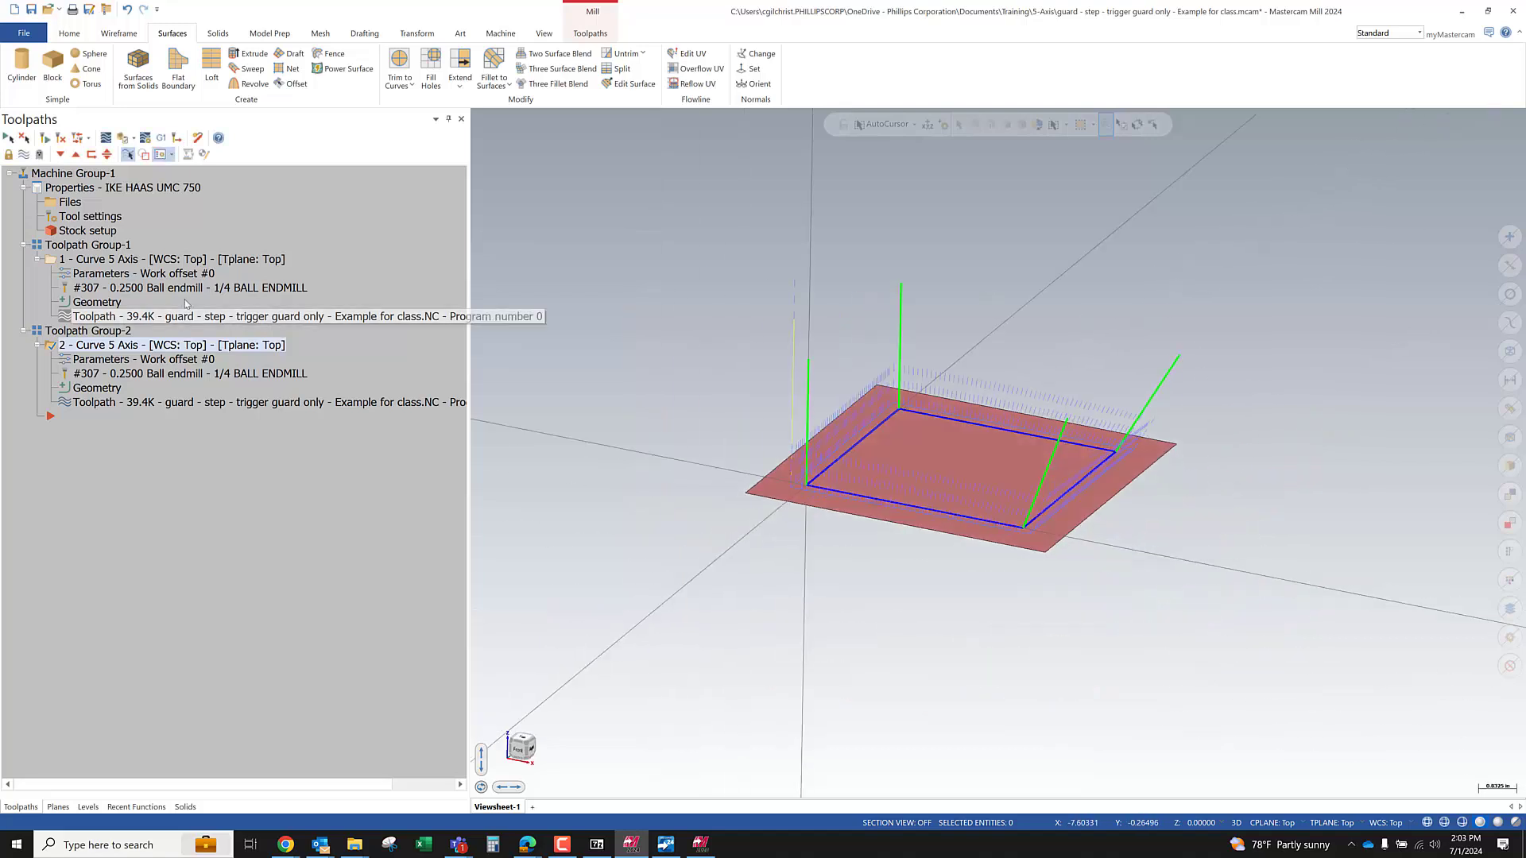
# Open the first Curve operation's parameters and review its cut pattern and tool axis control settings
pyautogui.click(159, 259)
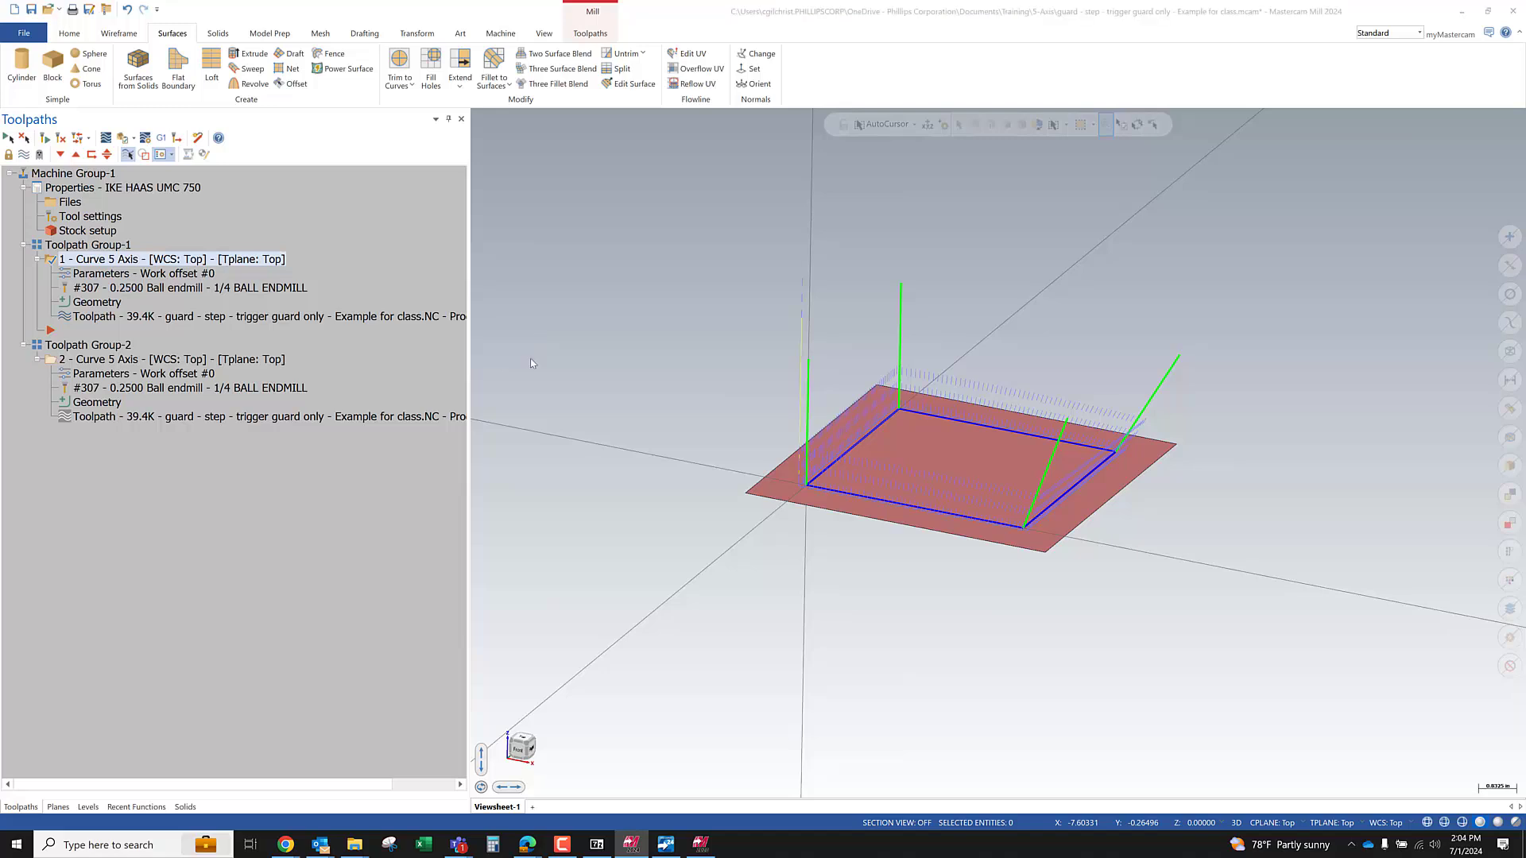
pyautogui.click(93, 274)
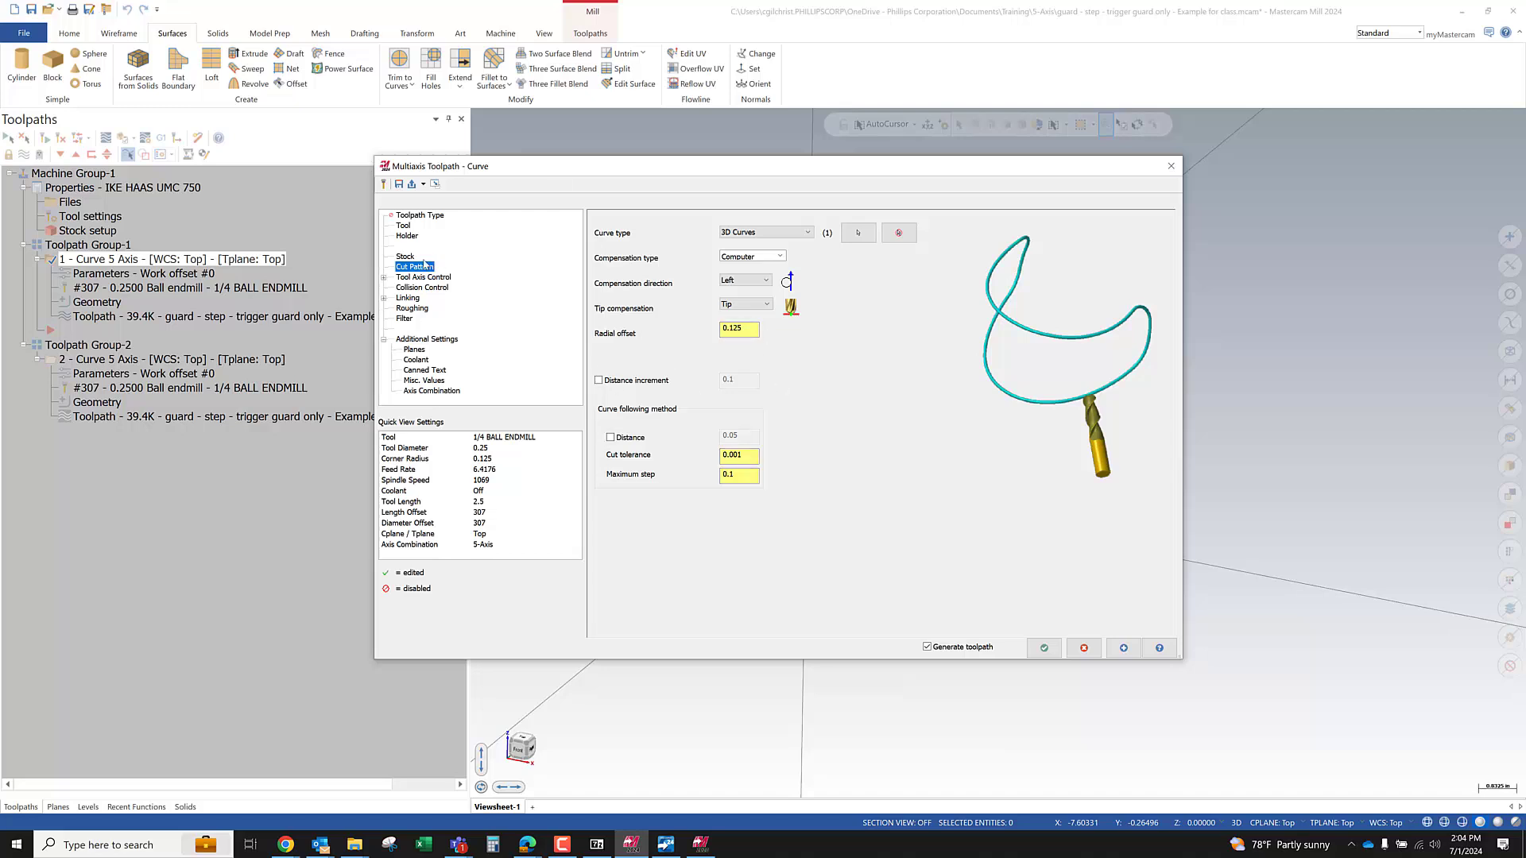
pyautogui.click(383, 278)
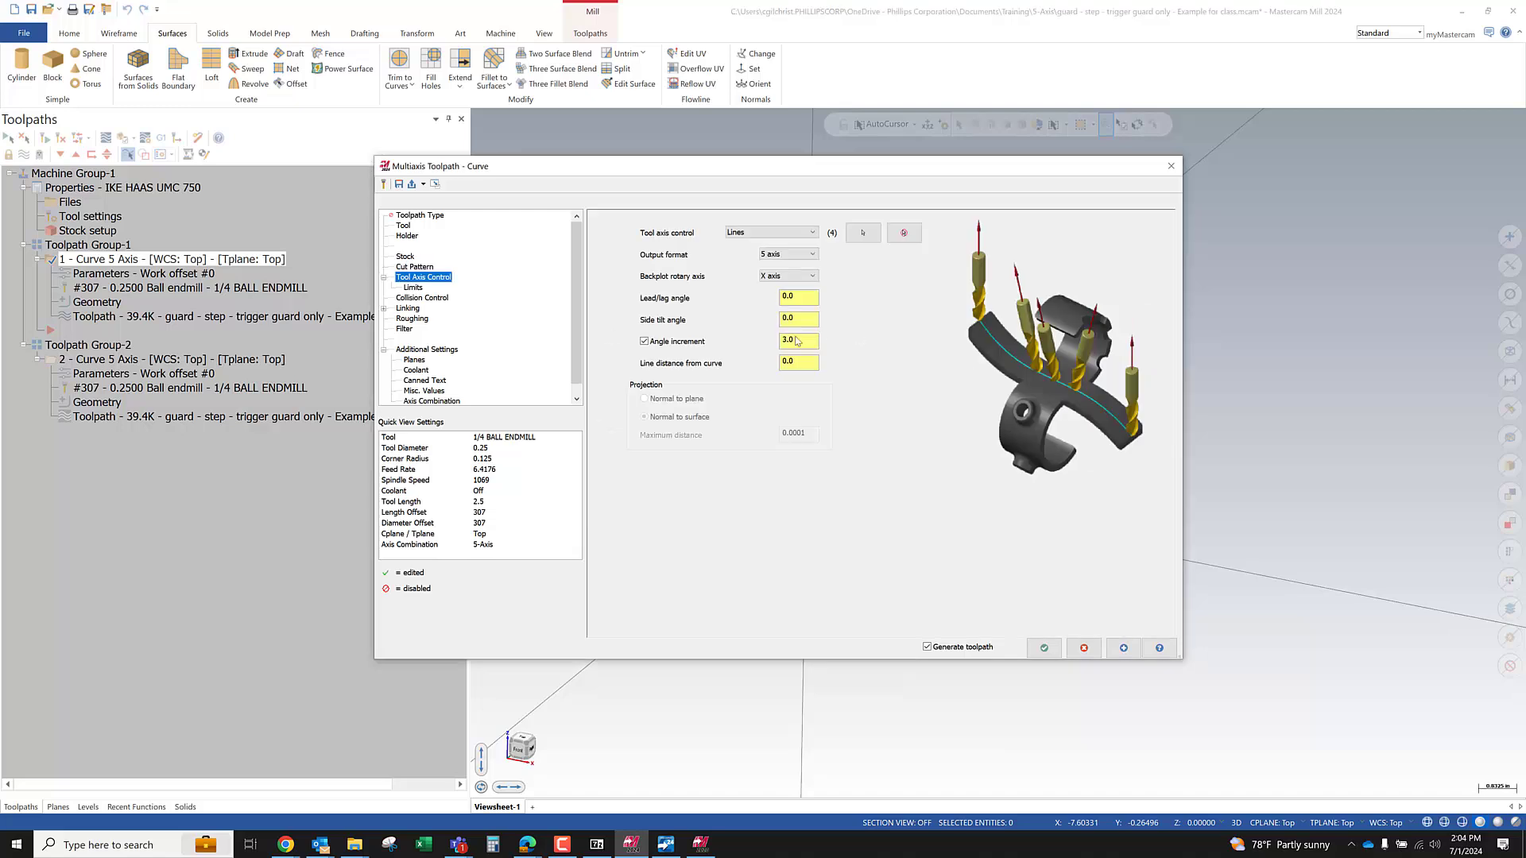
# In the first Curve operation's linking settings, enable using clearance only at the start and end of operation
pyautogui.click(384, 308)
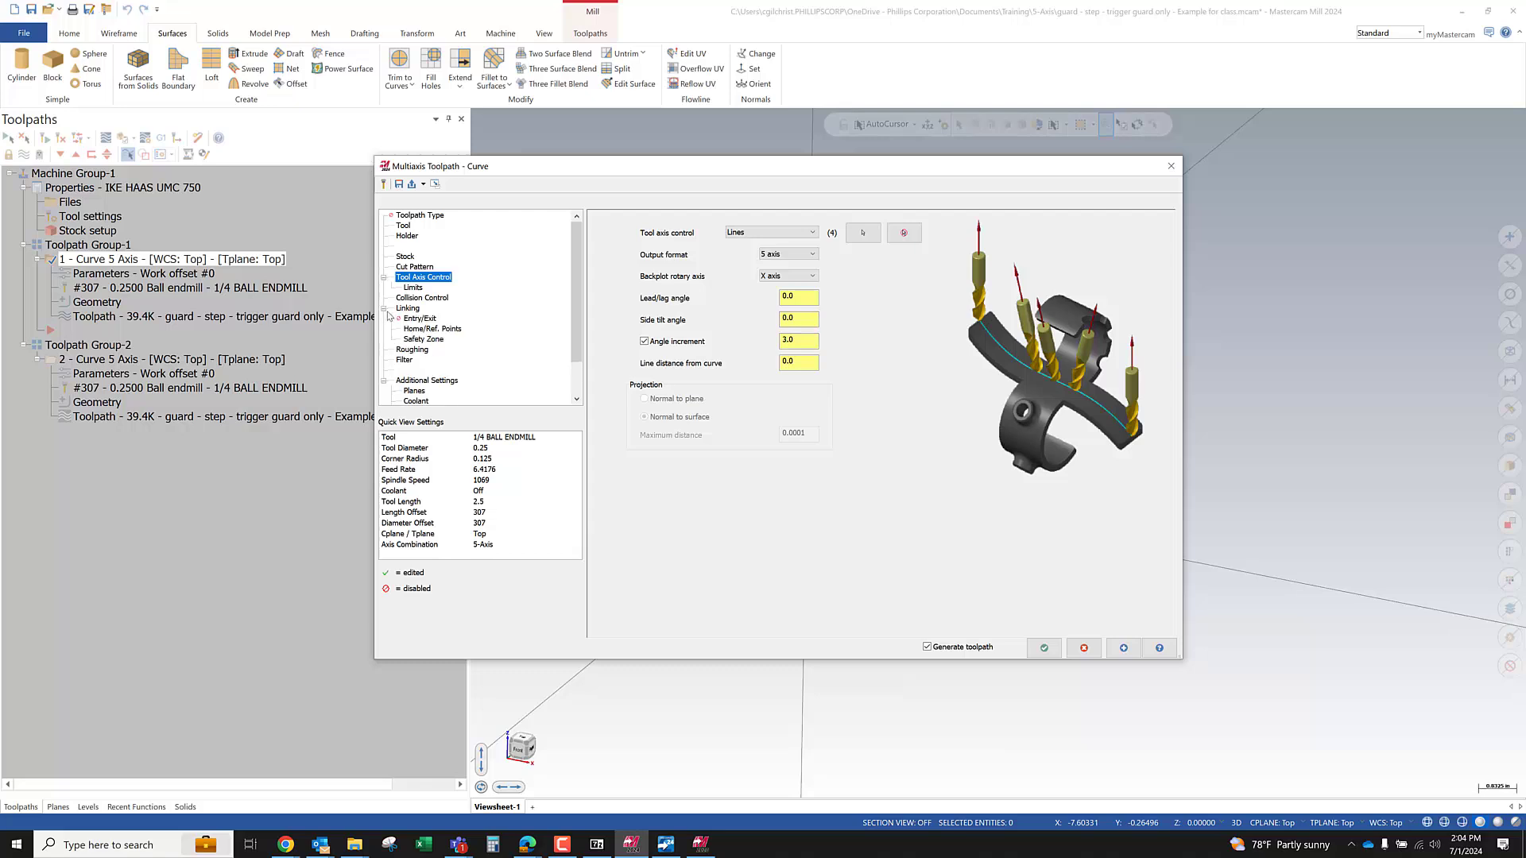
pyautogui.click(407, 308)
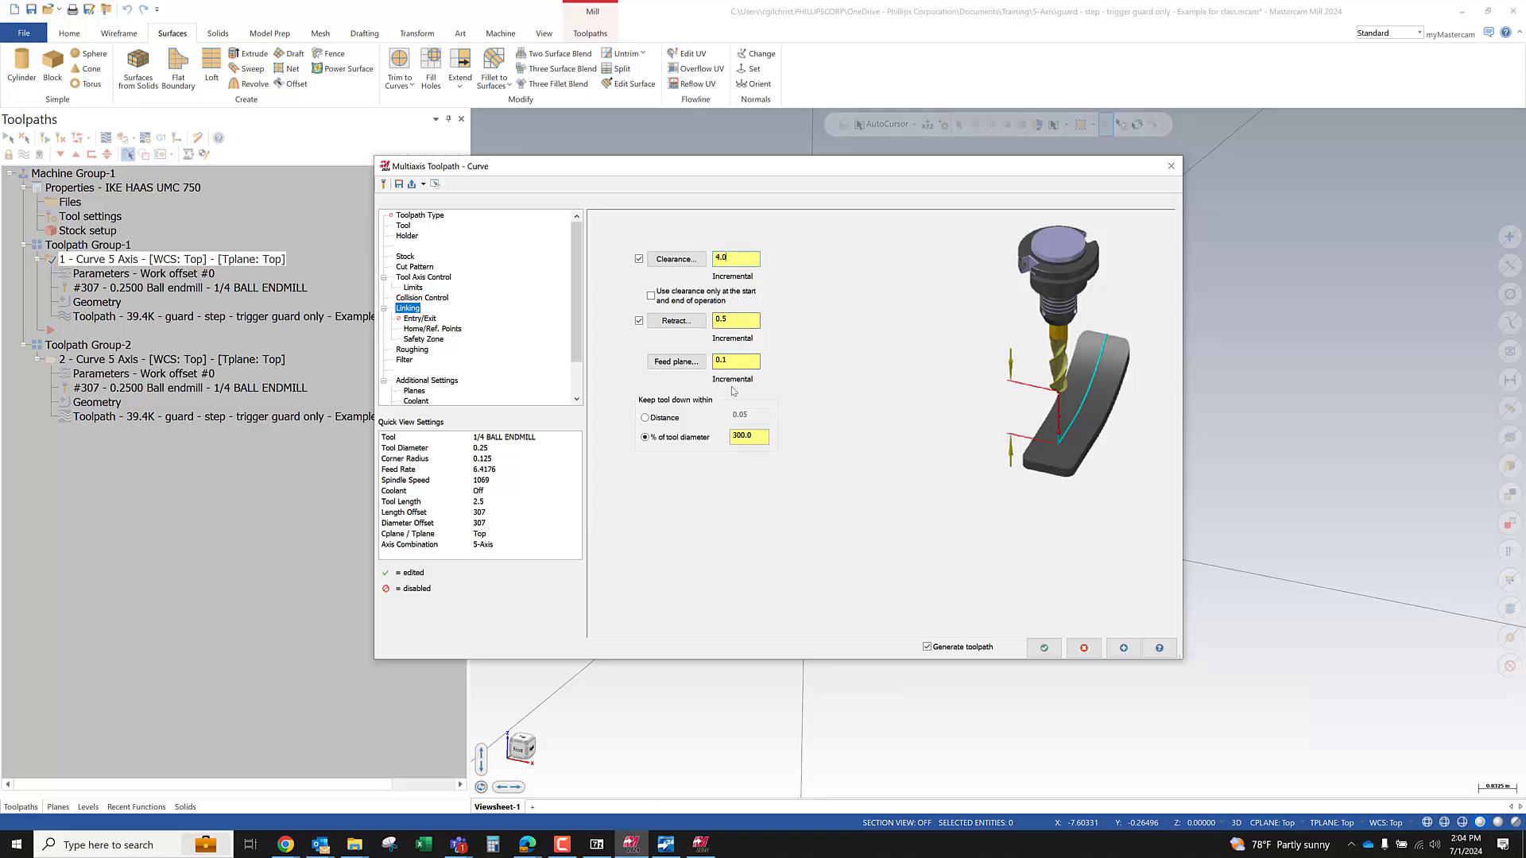
pyautogui.click(653, 298)
# Enable Entry/Exit for the first Curve operation with both the entry curve and the exit curve turned on
pyautogui.click(418, 318)
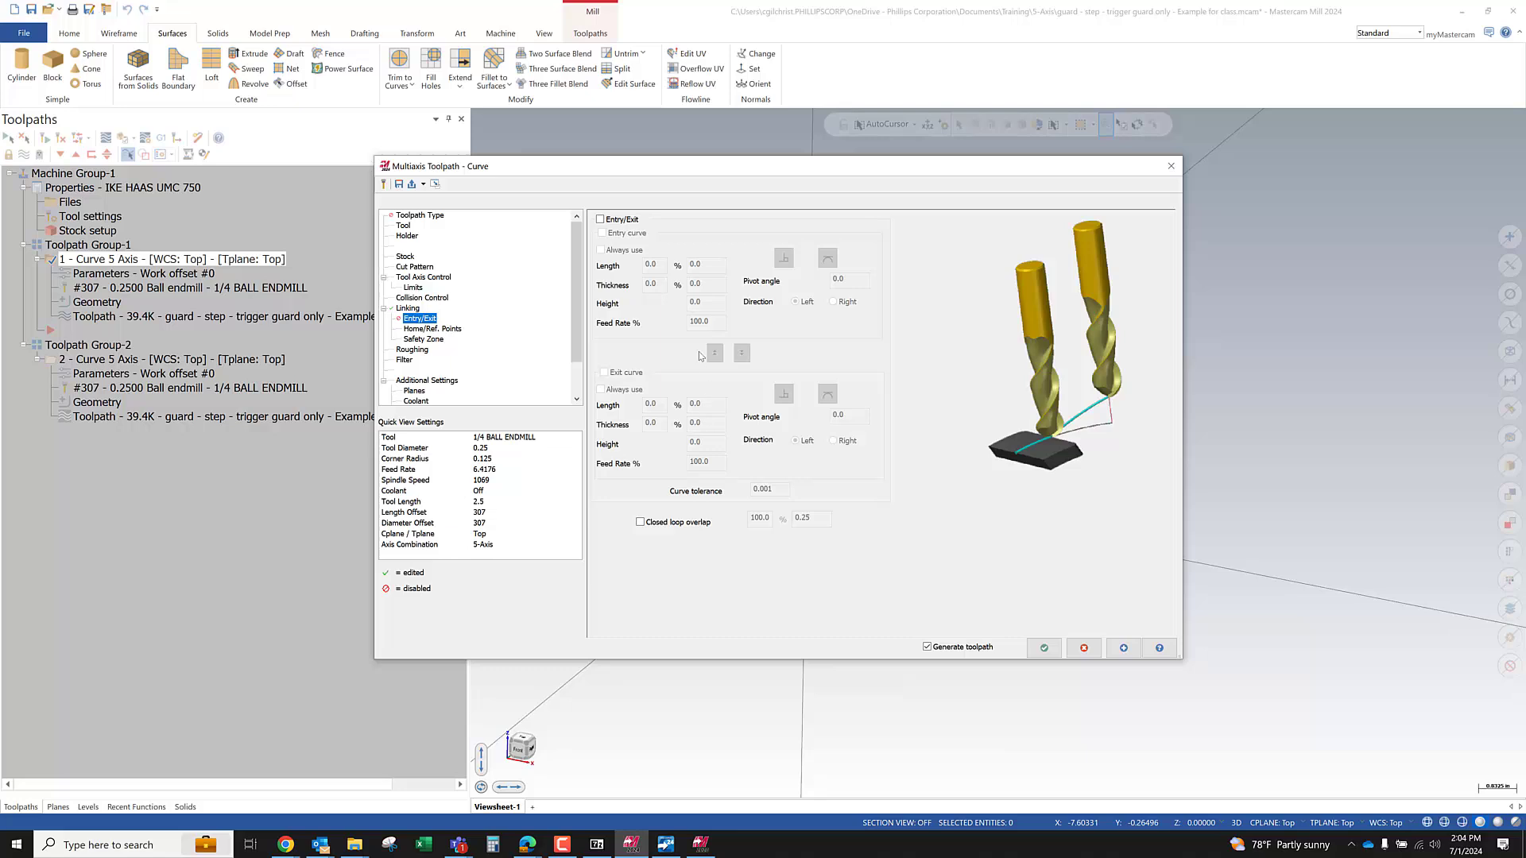
pyautogui.click(600, 219)
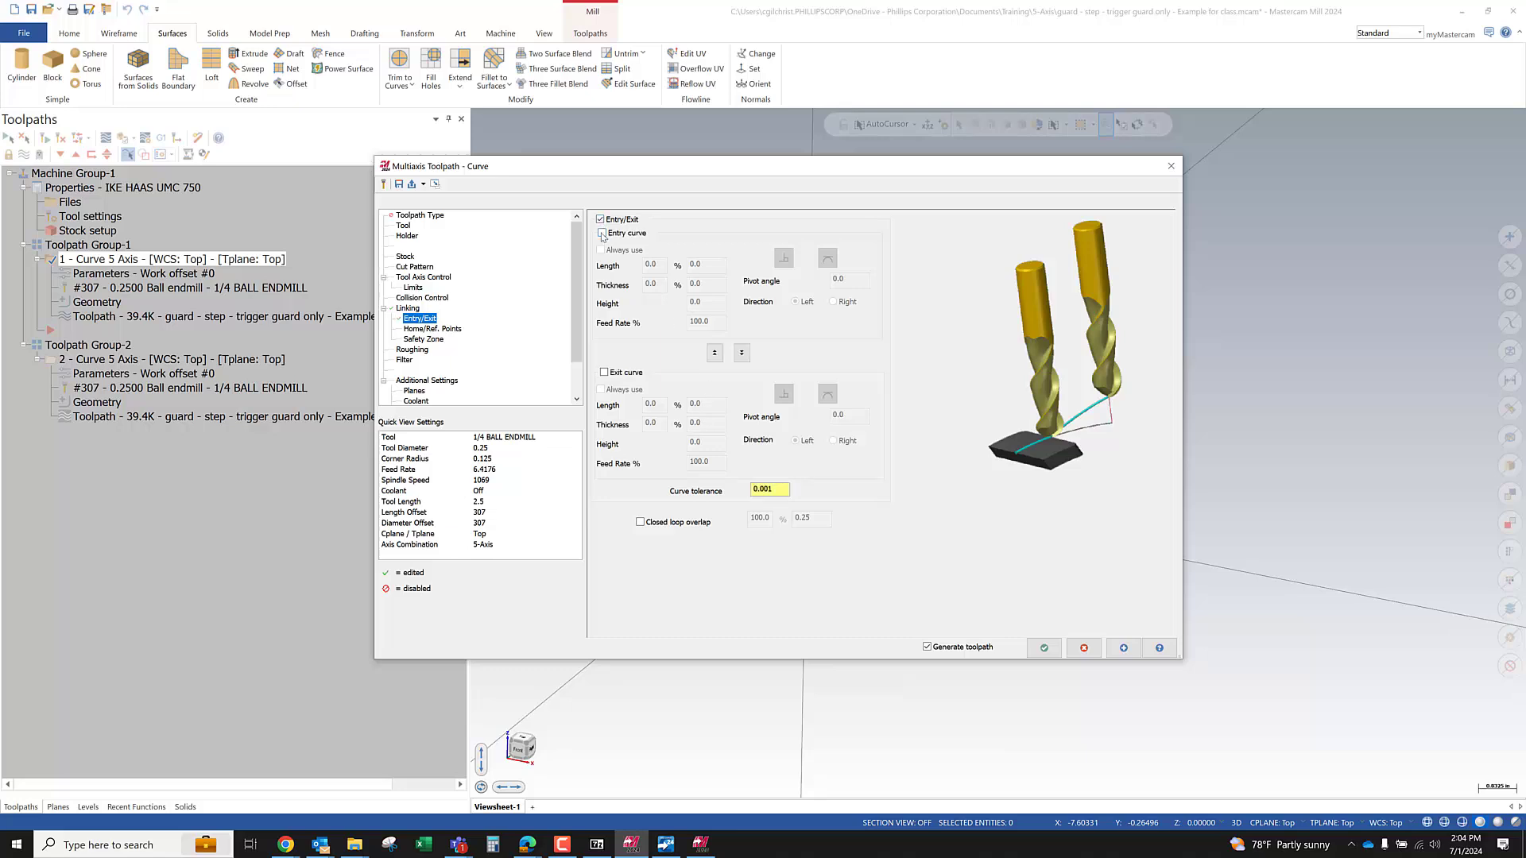
pyautogui.click(604, 373)
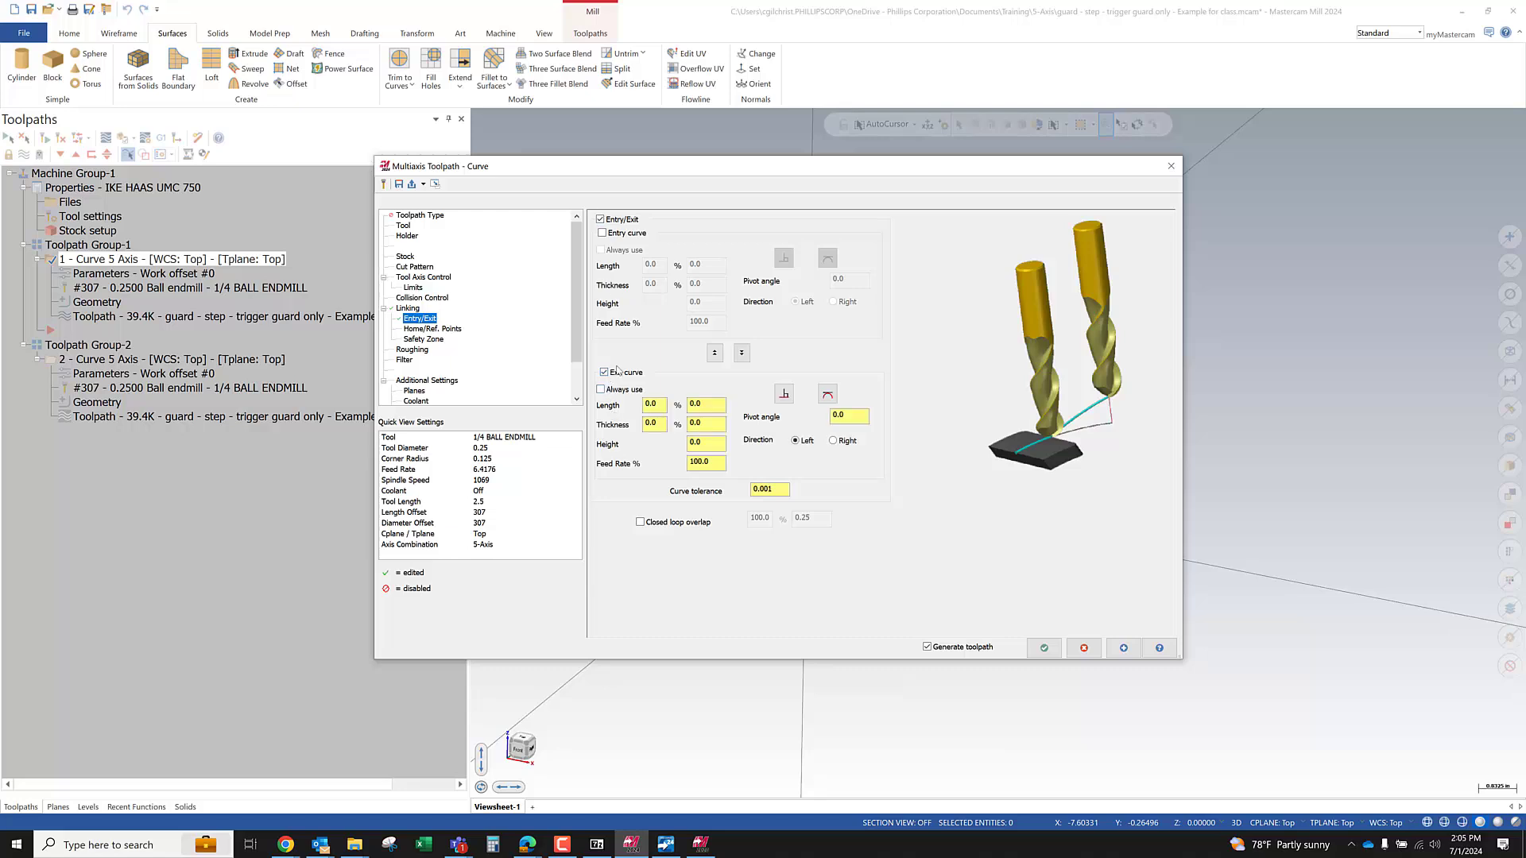
pyautogui.click(602, 233)
pyautogui.click(605, 373)
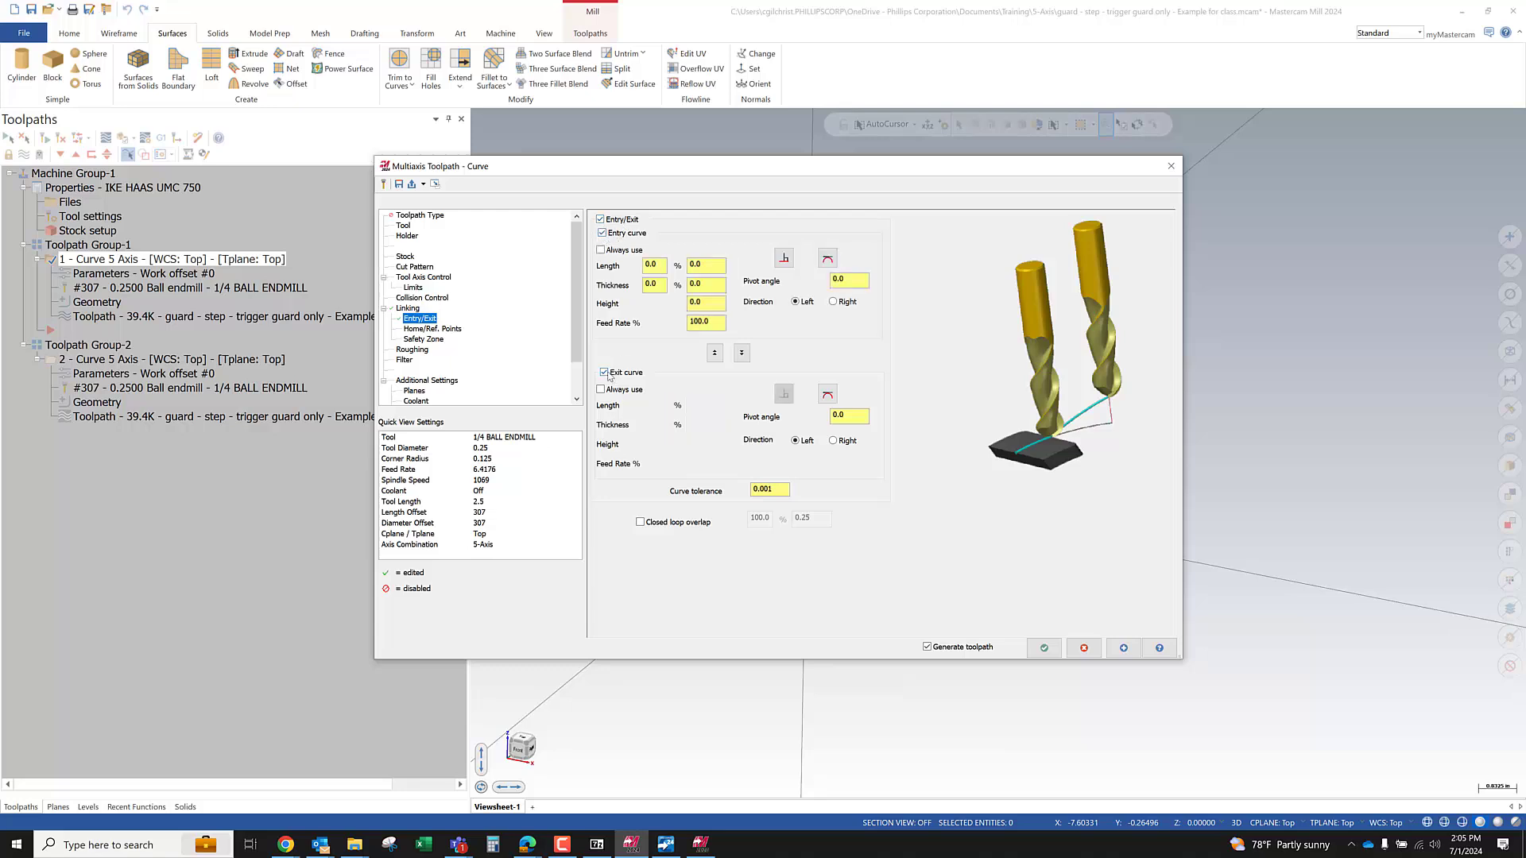
pyautogui.click(606, 375)
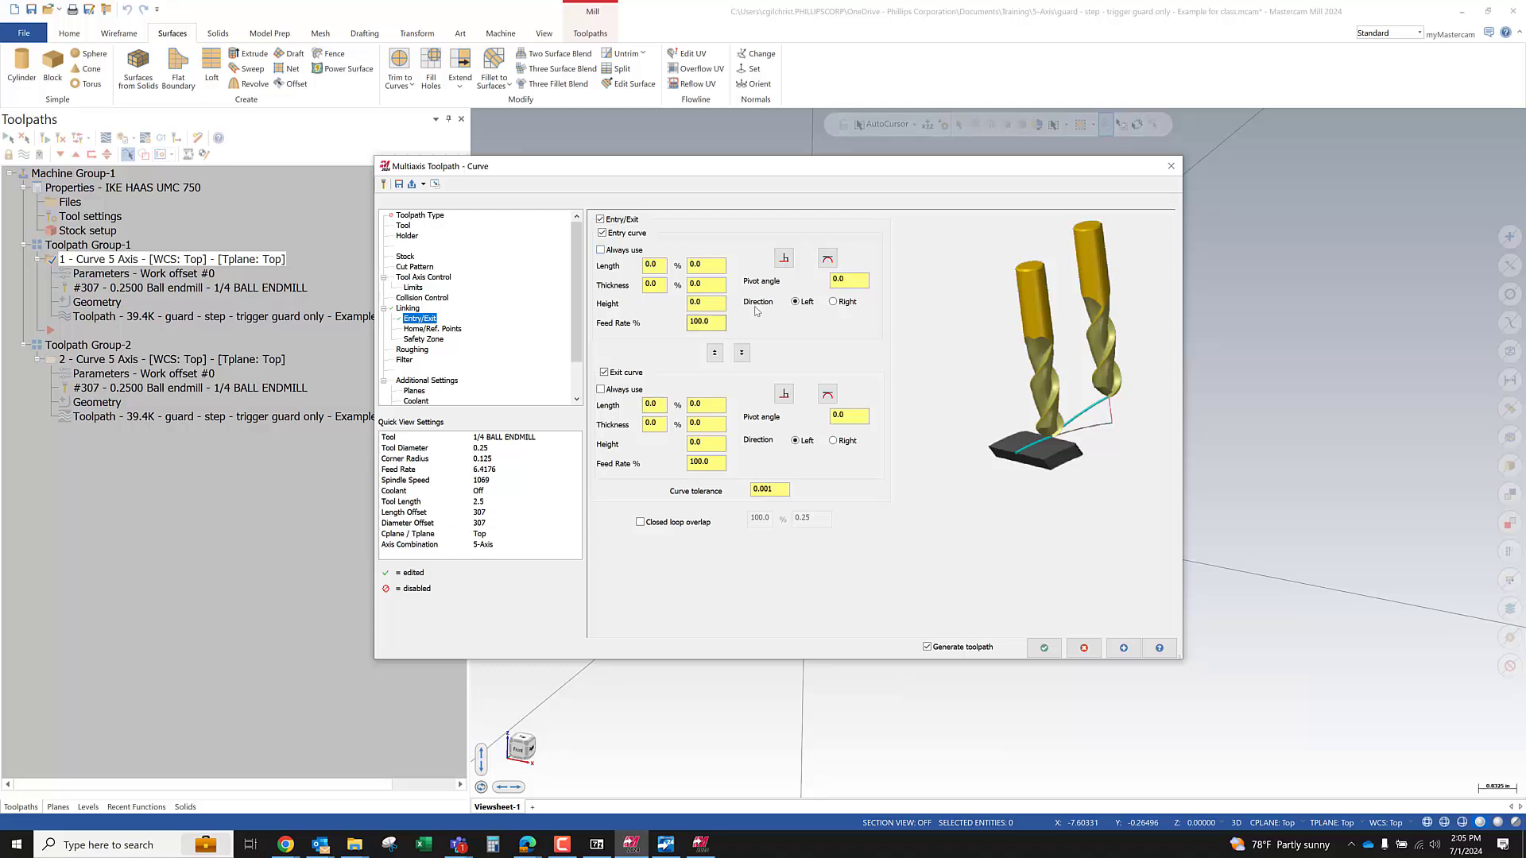
# Set the entry curve's length to 0.5
pyautogui.click(697, 268)
pyautogui.click(691, 267)
pyautogui.write('.5')
pyautogui.press('Return')
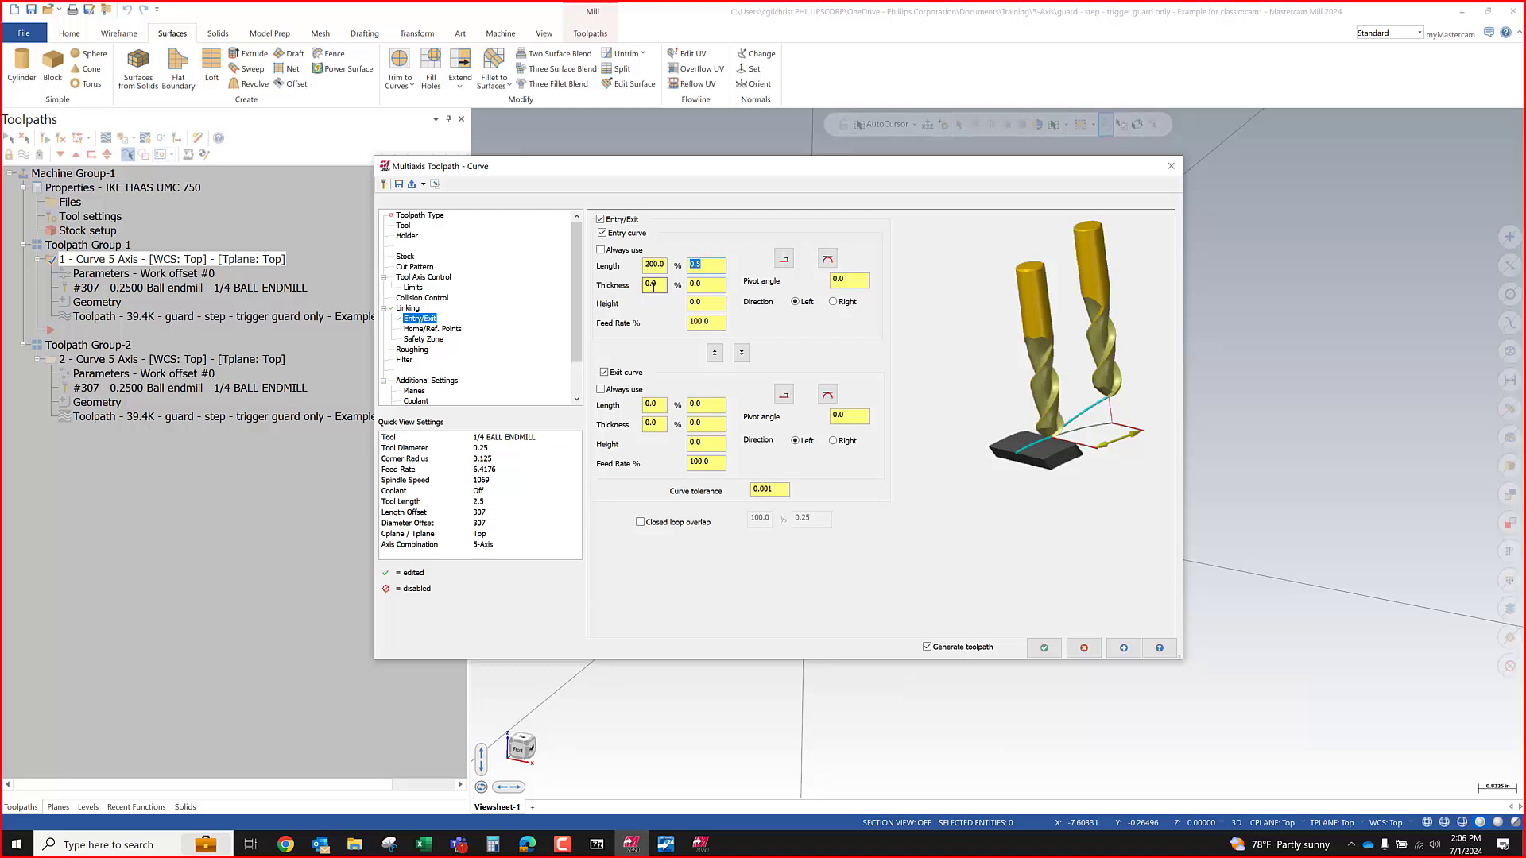
# Set the entry curve's thickness to 0.25, height to 0.05 and feed rate to 50%, and copy the entry settings to the exit curve
pyautogui.click(691, 285)
pyautogui.write('.2')
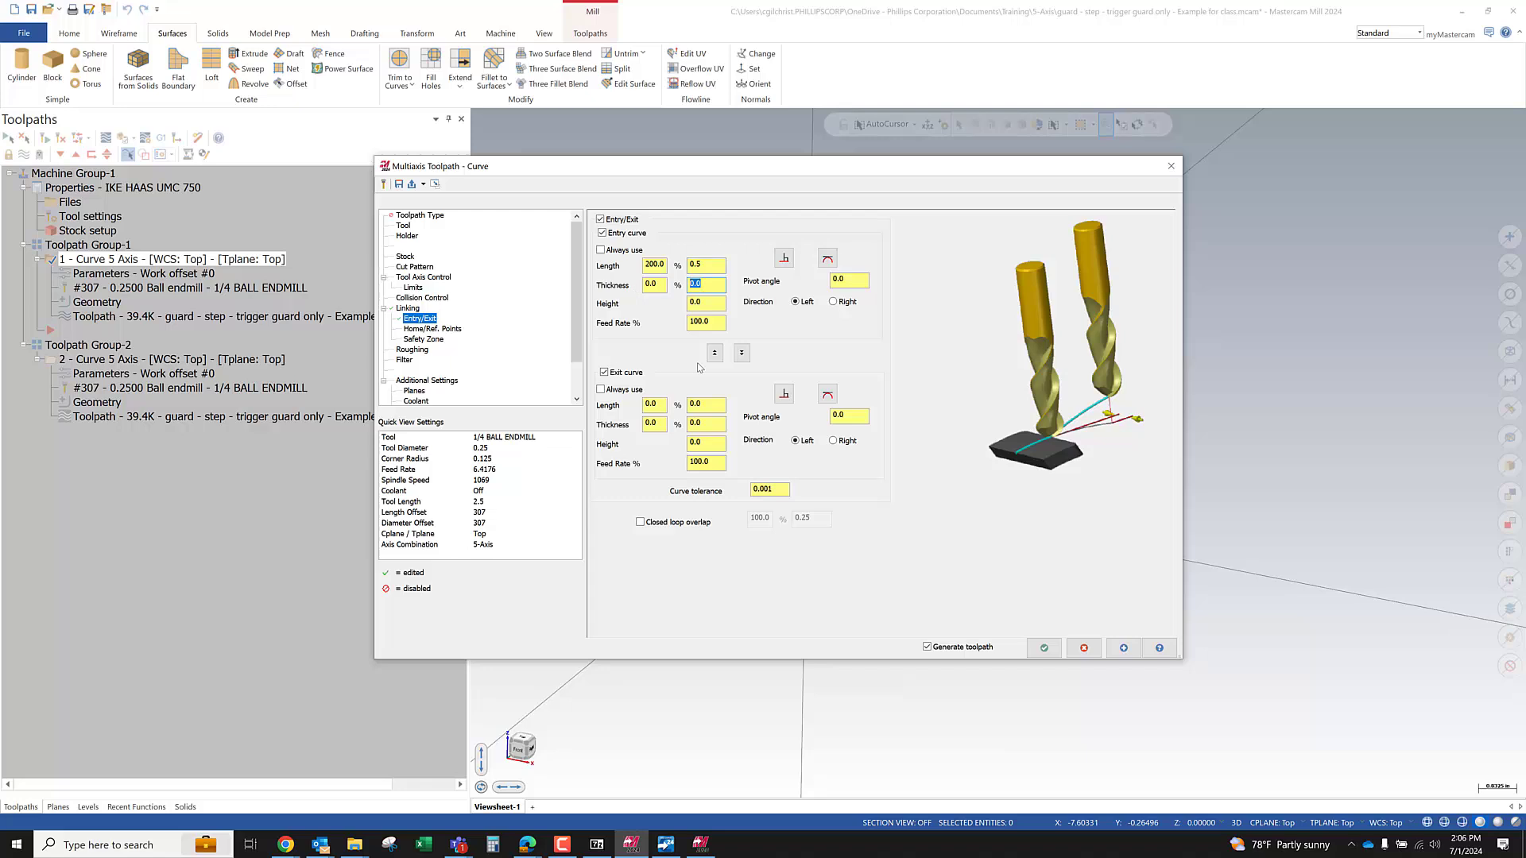
pyautogui.write('5')
pyautogui.click(714, 301)
pyautogui.doubleClick(697, 303)
pyautogui.write('.')
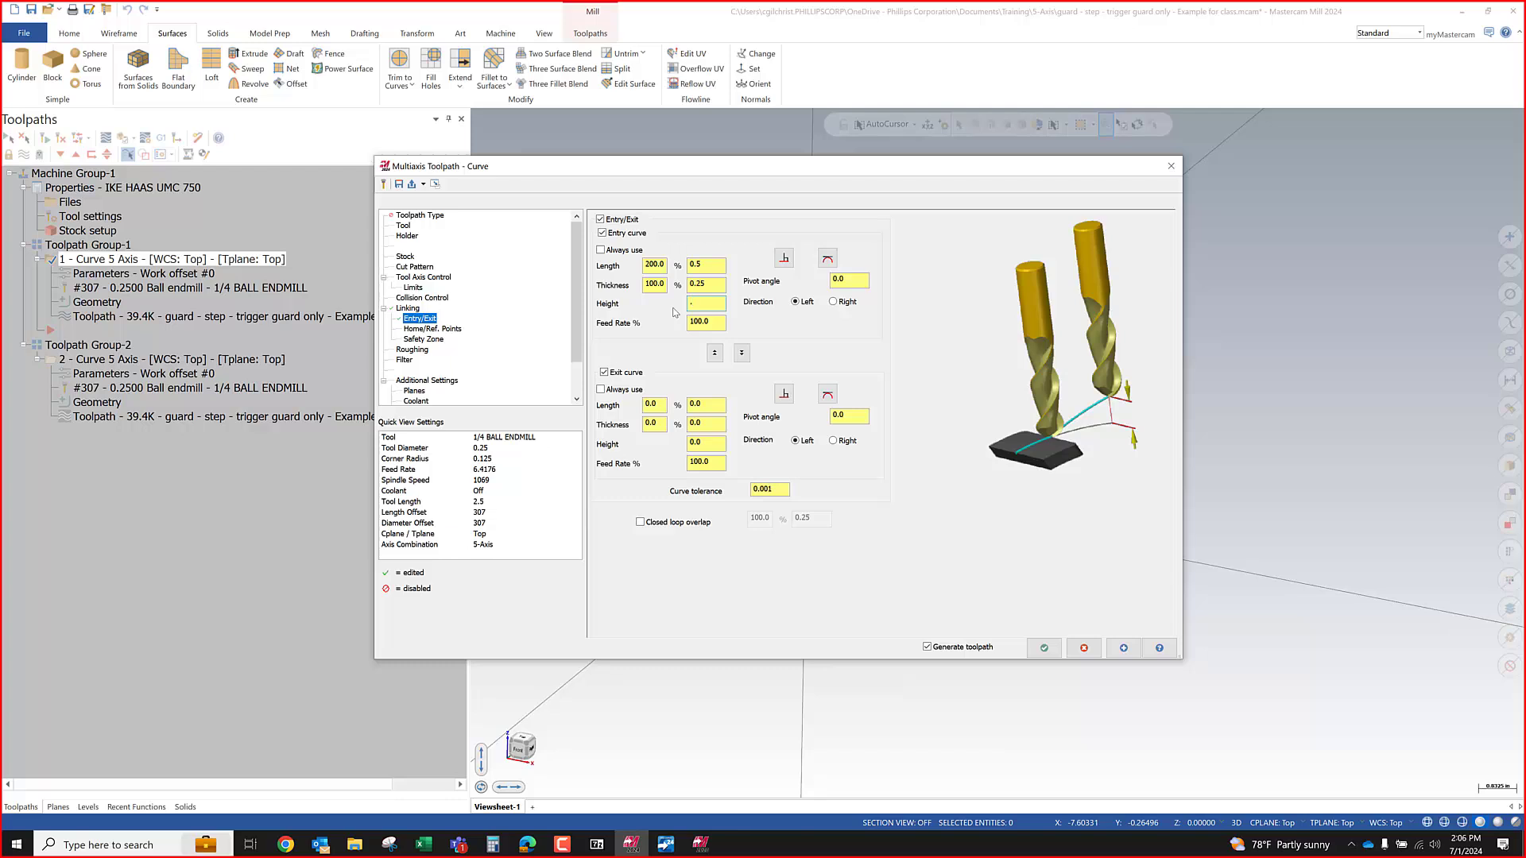
pyautogui.press('Return')
pyautogui.doubleClick(714, 321)
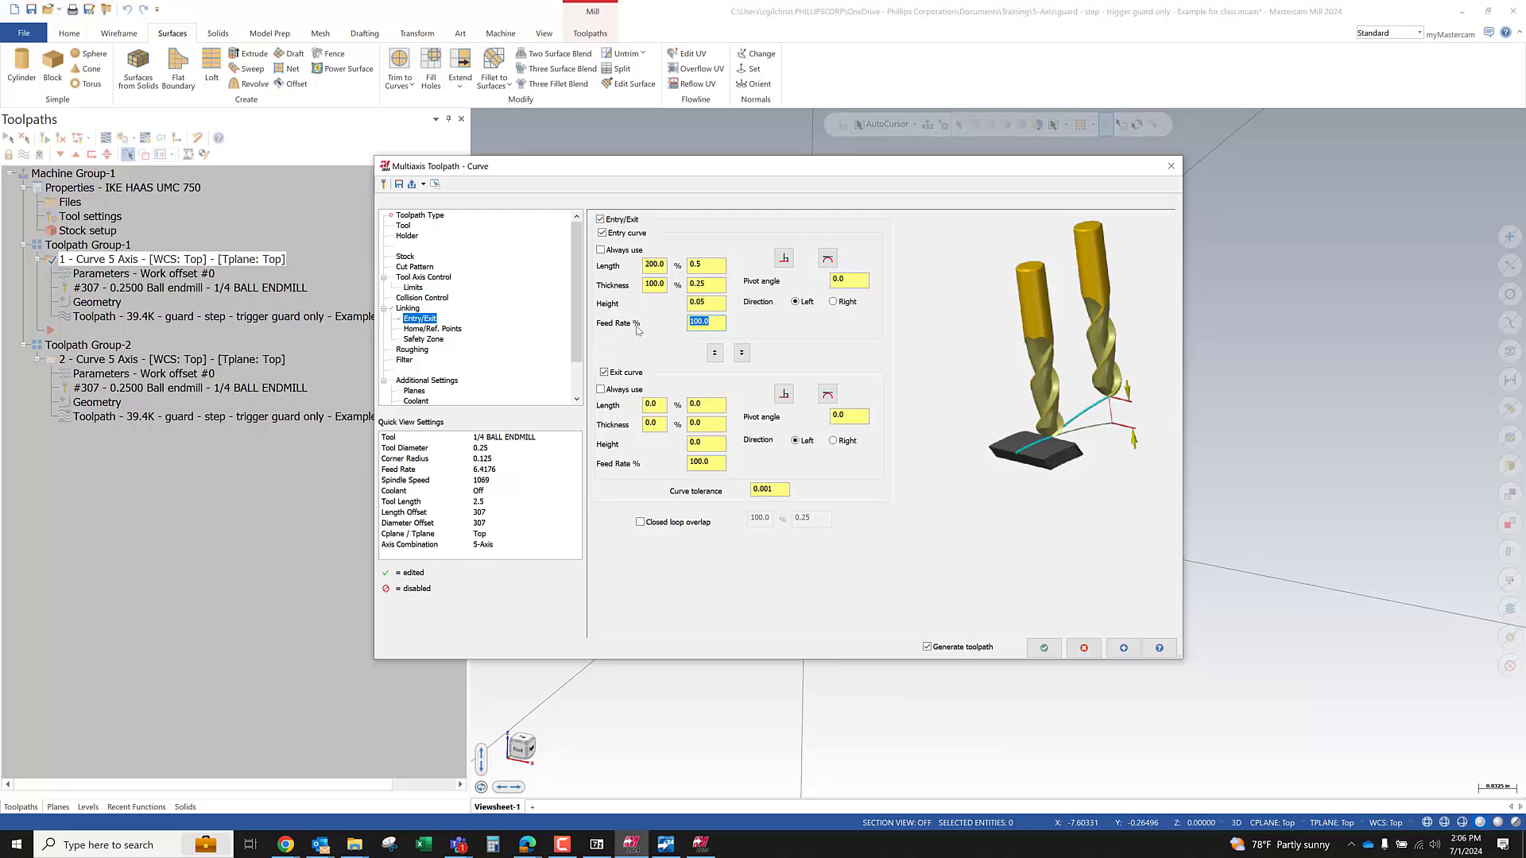
pyautogui.write('50')
pyautogui.press('Return')
pyautogui.click(742, 353)
pyautogui.click(846, 281)
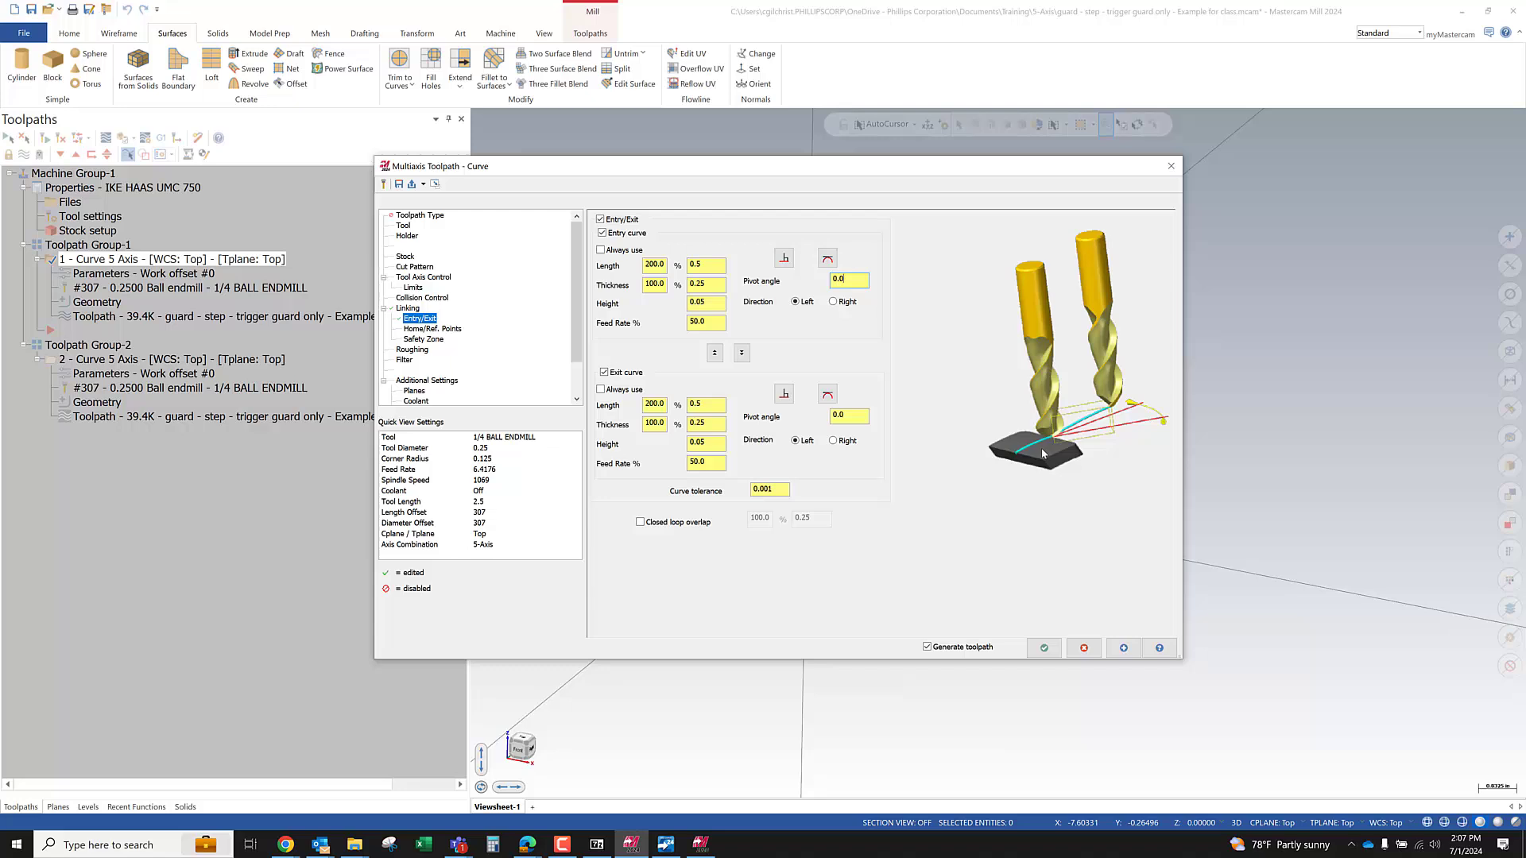
pyautogui.doubleClick(850, 279)
pyautogui.click(849, 280)
# Try a curve tolerance of 0.0001, and return it to 0.001
pyautogui.doubleClick(775, 488)
pyautogui.click(775, 490)
pyautogui.write('0')
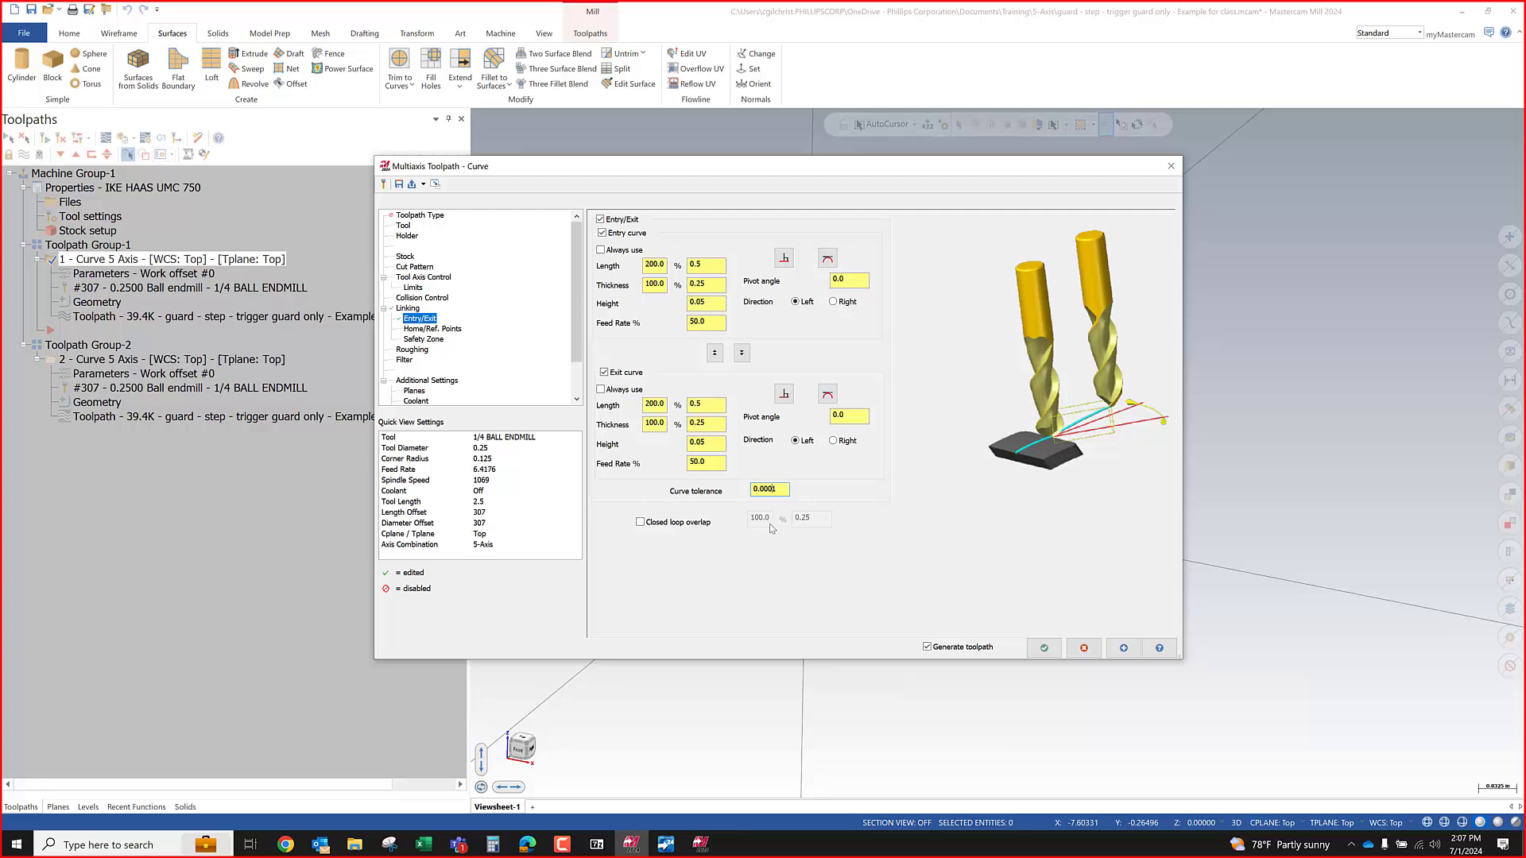
pyautogui.moveTo(773, 489); pyautogui.dragTo(782, 489)
pyautogui.write('02')
pyautogui.doubleClick(781, 490)
pyautogui.moveTo(782, 490); pyautogui.dragTo(765, 490)
pyautogui.write('1')
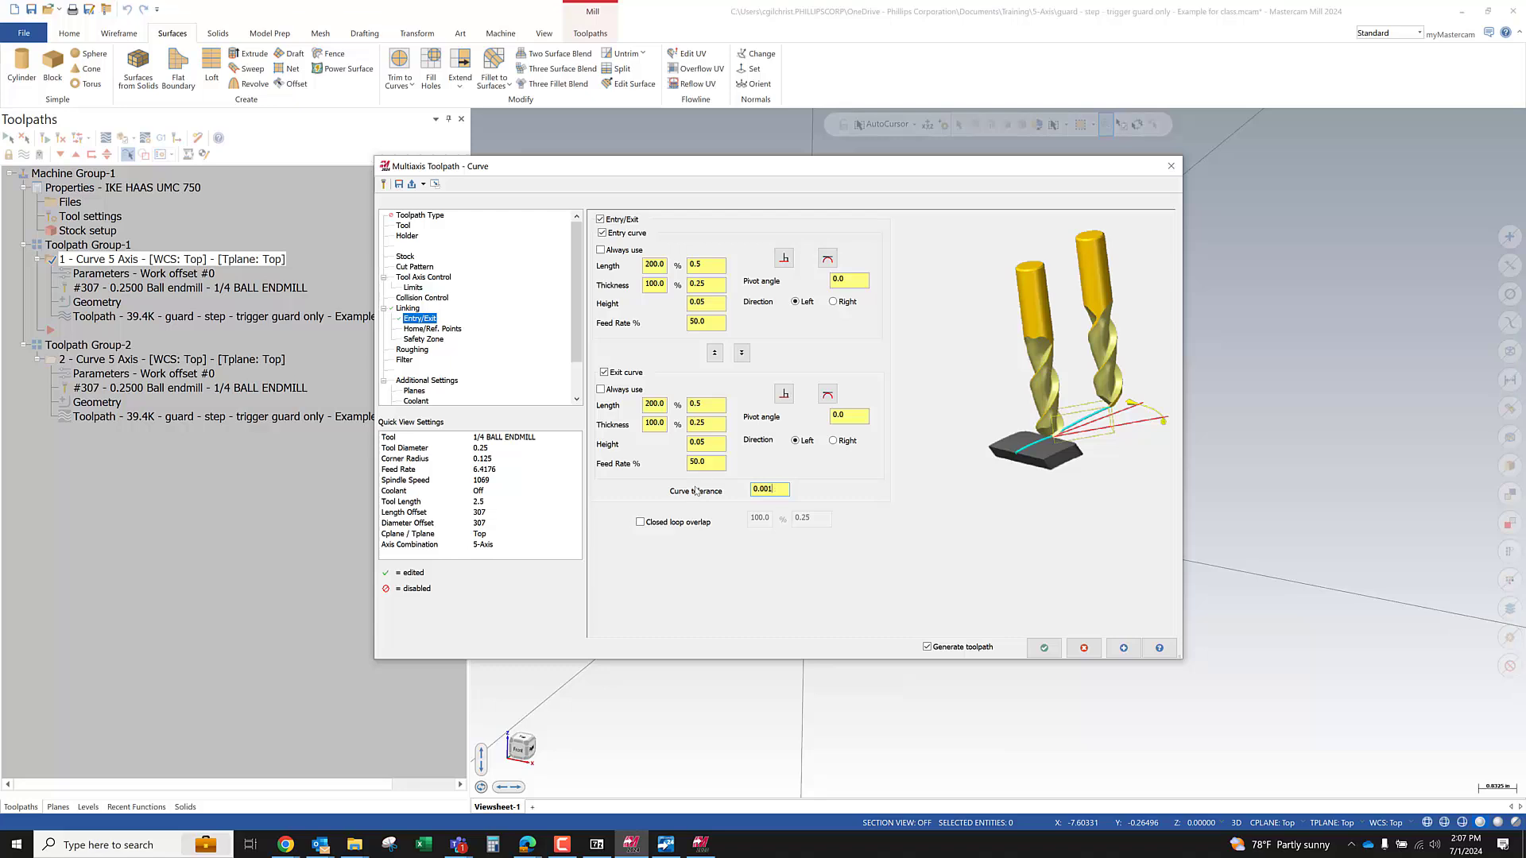
# Try enabling the closed loop overlap, and disable it again
pyautogui.click(641, 523)
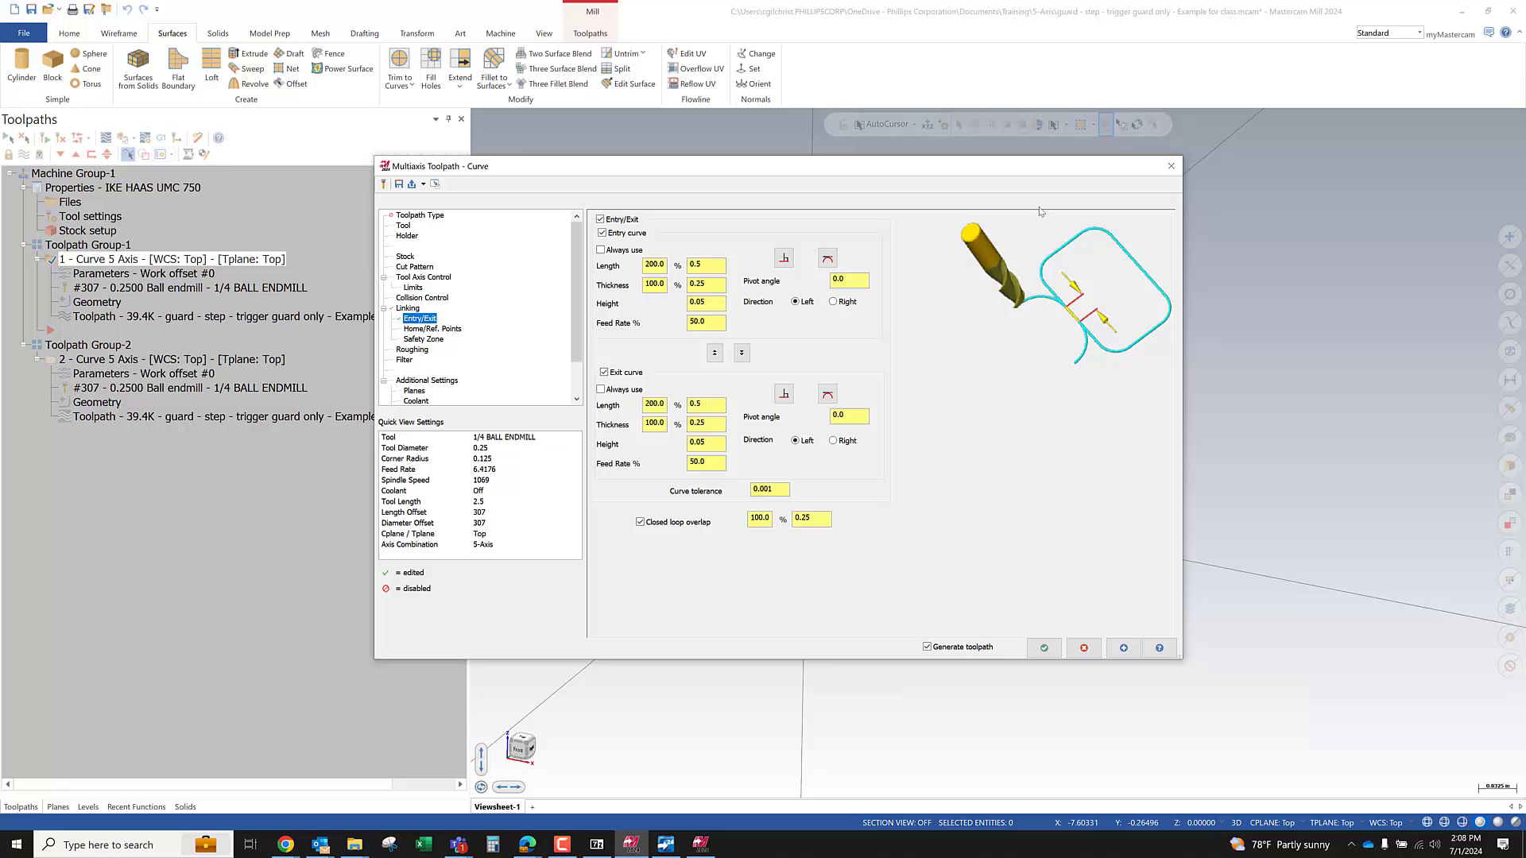
pyautogui.moveTo(1037, 169); pyautogui.dragTo(382, 333)
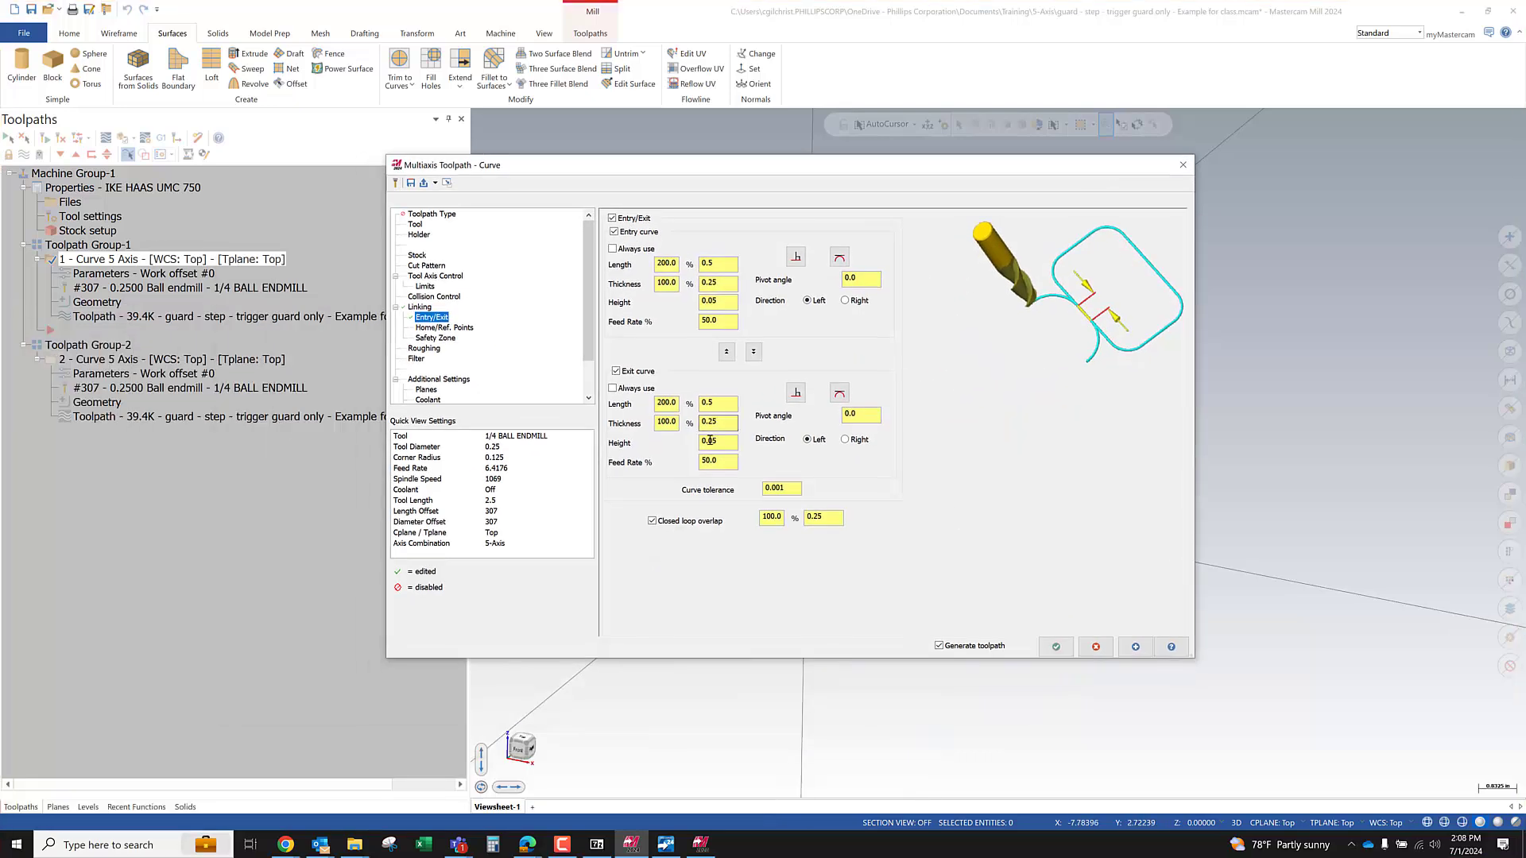
pyautogui.click(652, 521)
# Accept the entry/exit settings to regenerate the first Curve 5 Axis toolpath, and inspect its lead-in at the rectangle's corner
pyautogui.click(1055, 647)
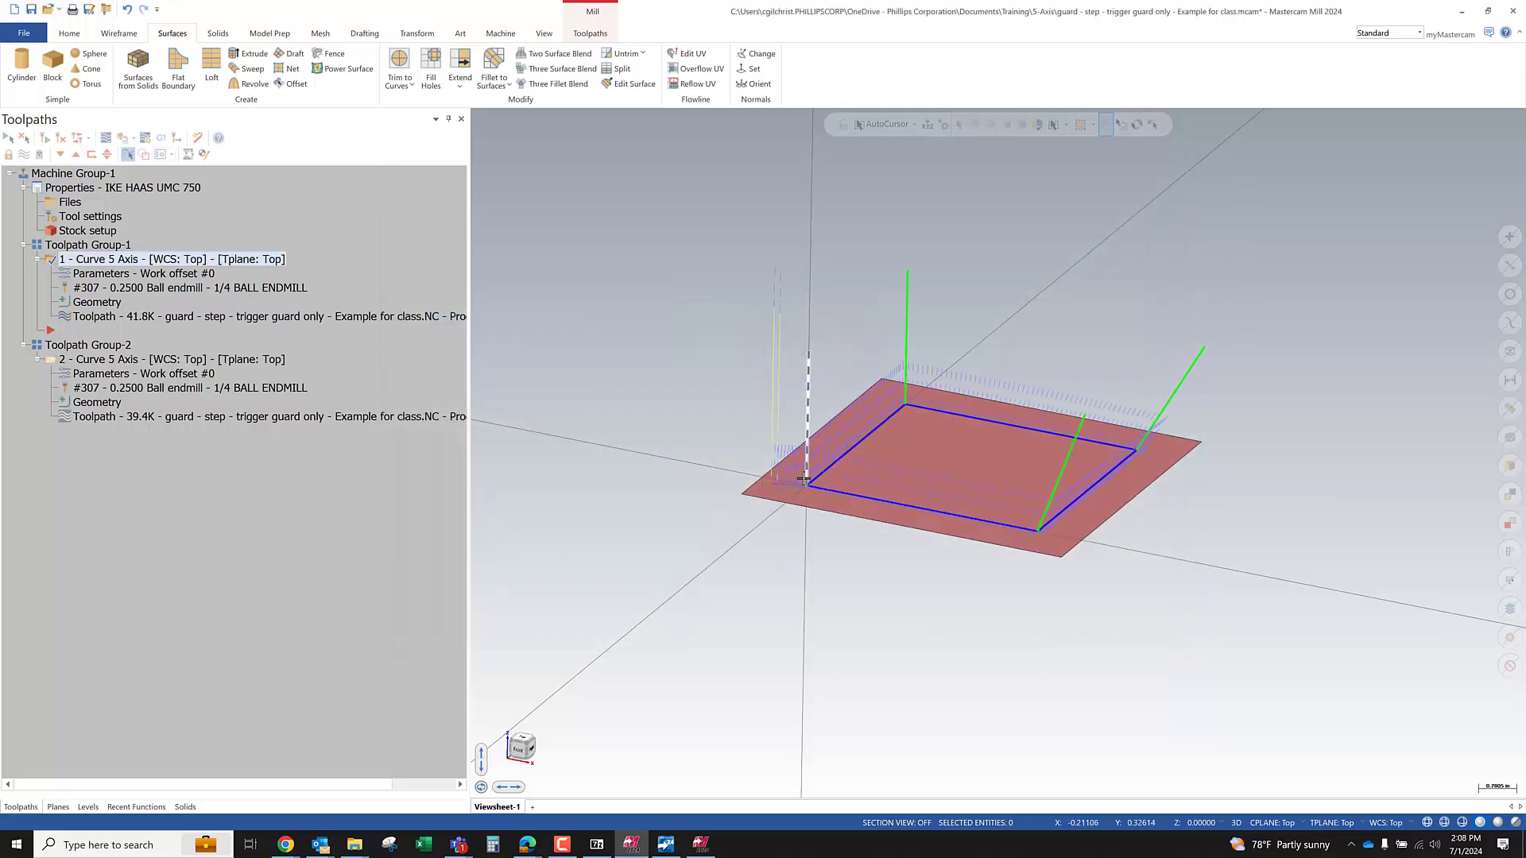
pyautogui.scroll(3, 804, 479)
pyautogui.moveTo(876, 475); pyautogui.dragTo(802, 392, button='middle')
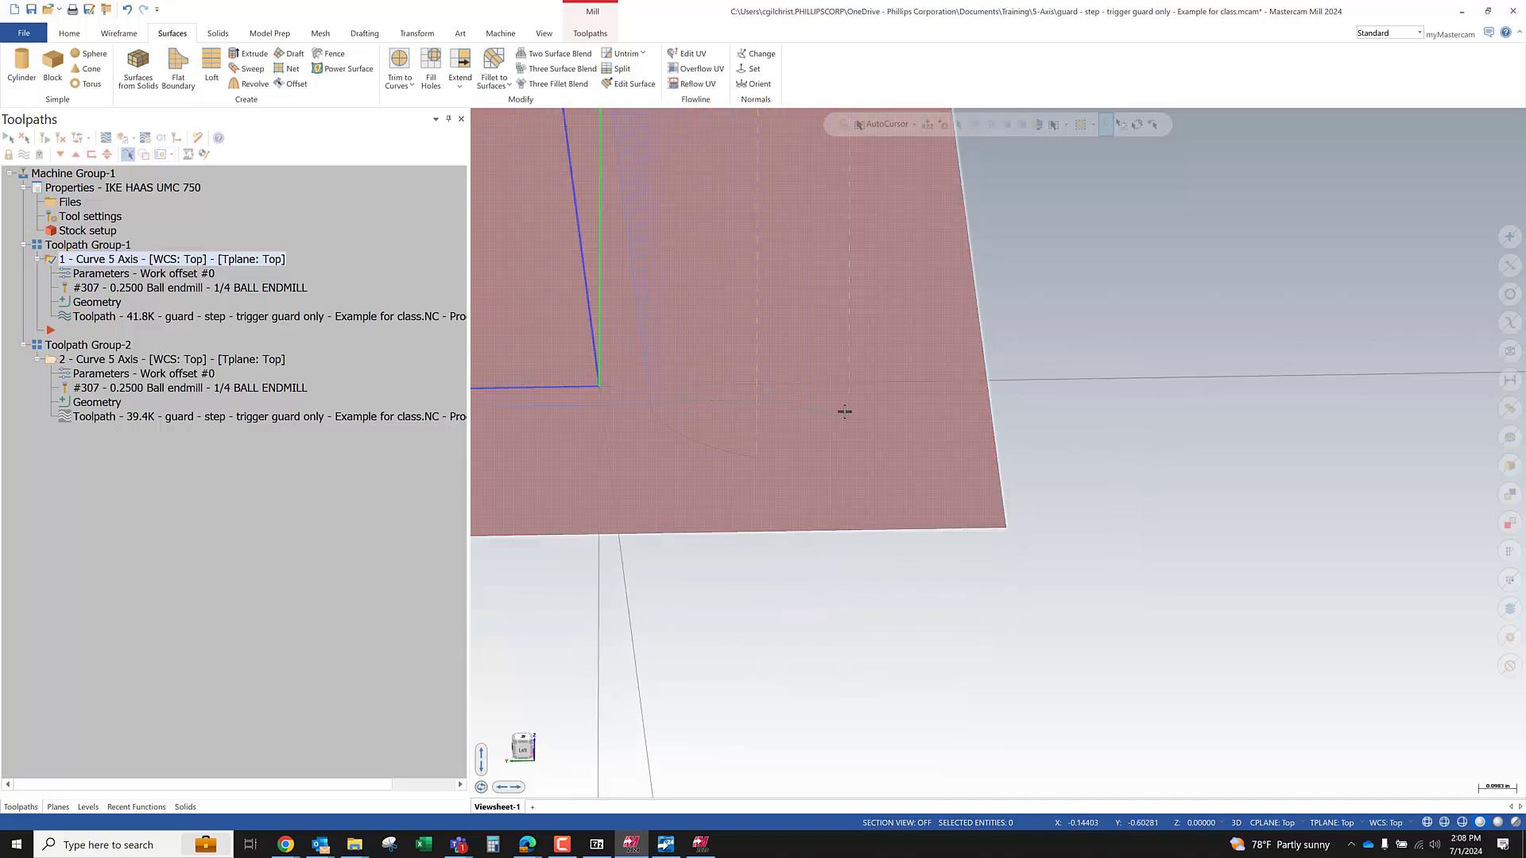
pyautogui.scroll(-2, 1026, 493)
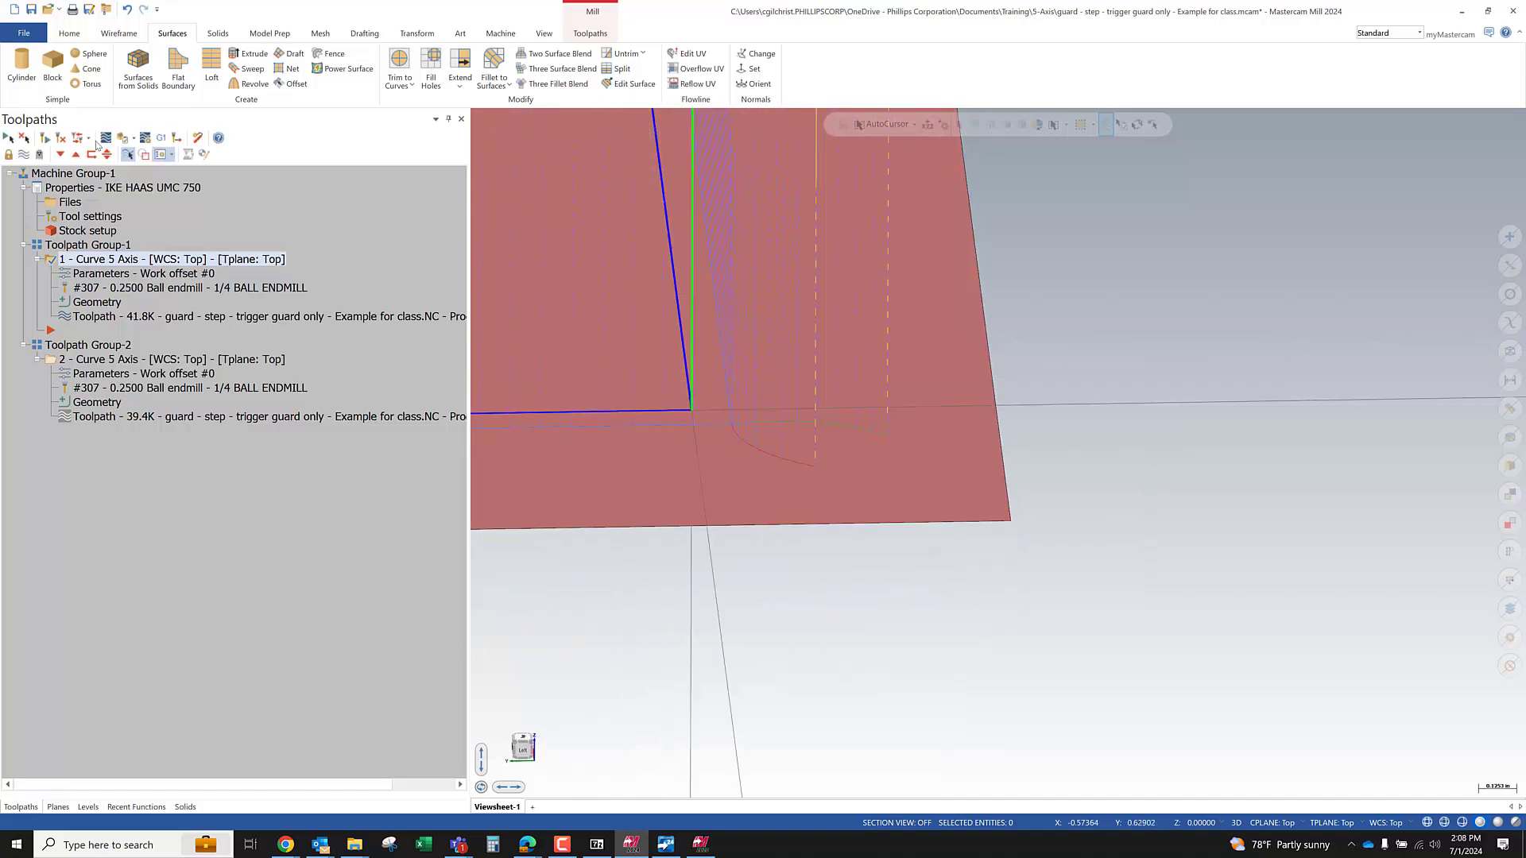
# Backplot the first Curve 5 Axis toolpath, stepping the tool along the curved entry move to examine its arc
pyautogui.click(104, 140)
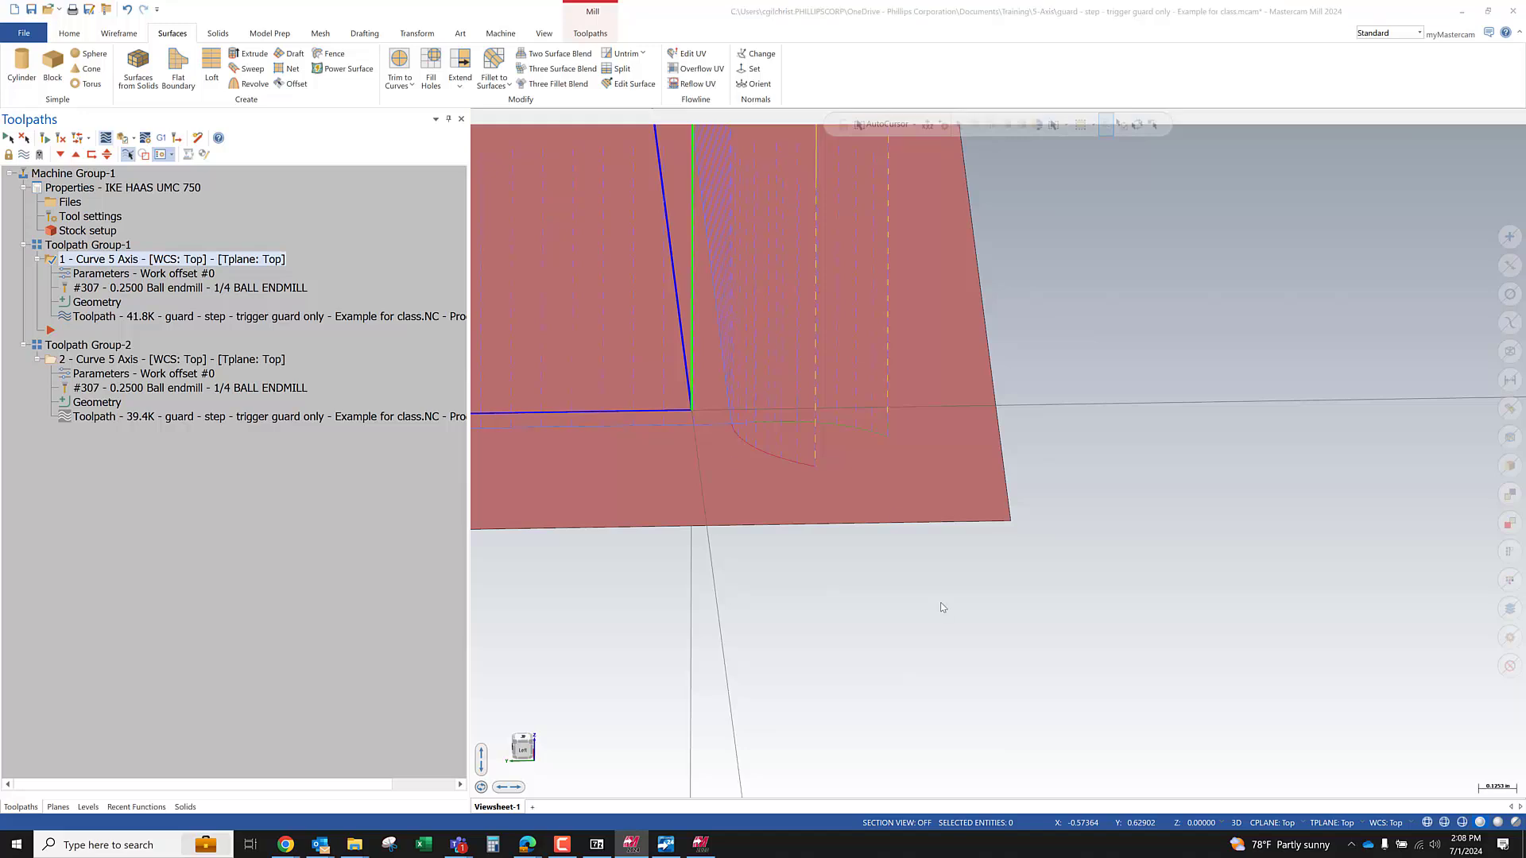
pyautogui.scroll(-1, 944, 613)
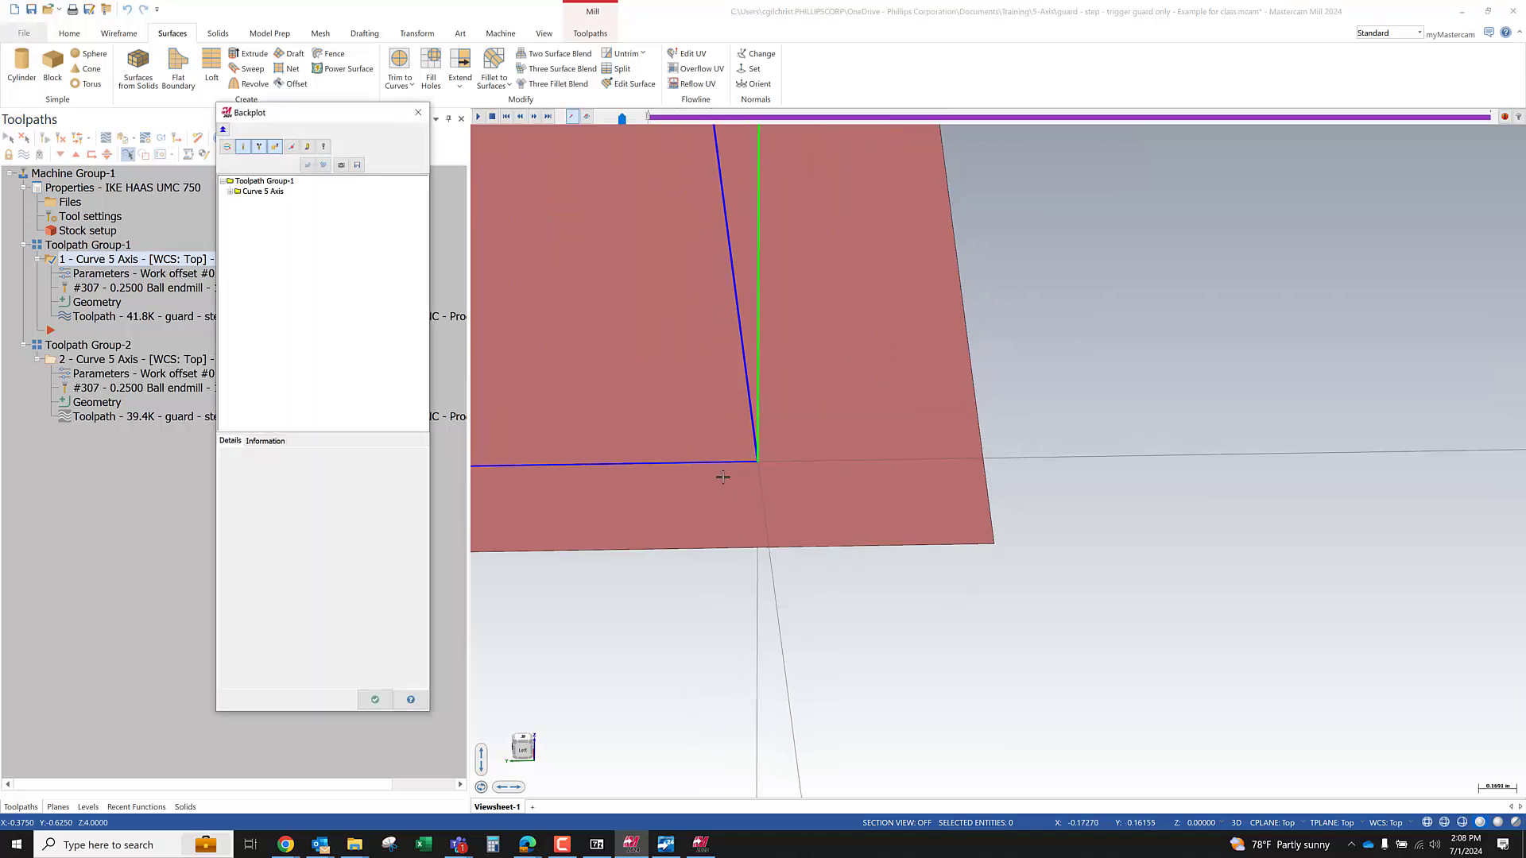
pyautogui.press('s')
pyautogui.press('s')
pyautogui.press('s')
pyautogui.press('s')
pyautogui.press('s')
pyautogui.press('s')
pyautogui.press('s')
pyautogui.press('s')
pyautogui.press('s')
pyautogui.press('s')
pyautogui.press('s')
pyautogui.press('s')
pyautogui.press('s')
pyautogui.moveTo(874, 467)
pyautogui.mouseDown(button='middle')
pyautogui.moveTo(857, 448)
pyautogui.moveTo(882, 422)
pyautogui.moveTo(894, 470)
pyautogui.mouseUp(button='middle')
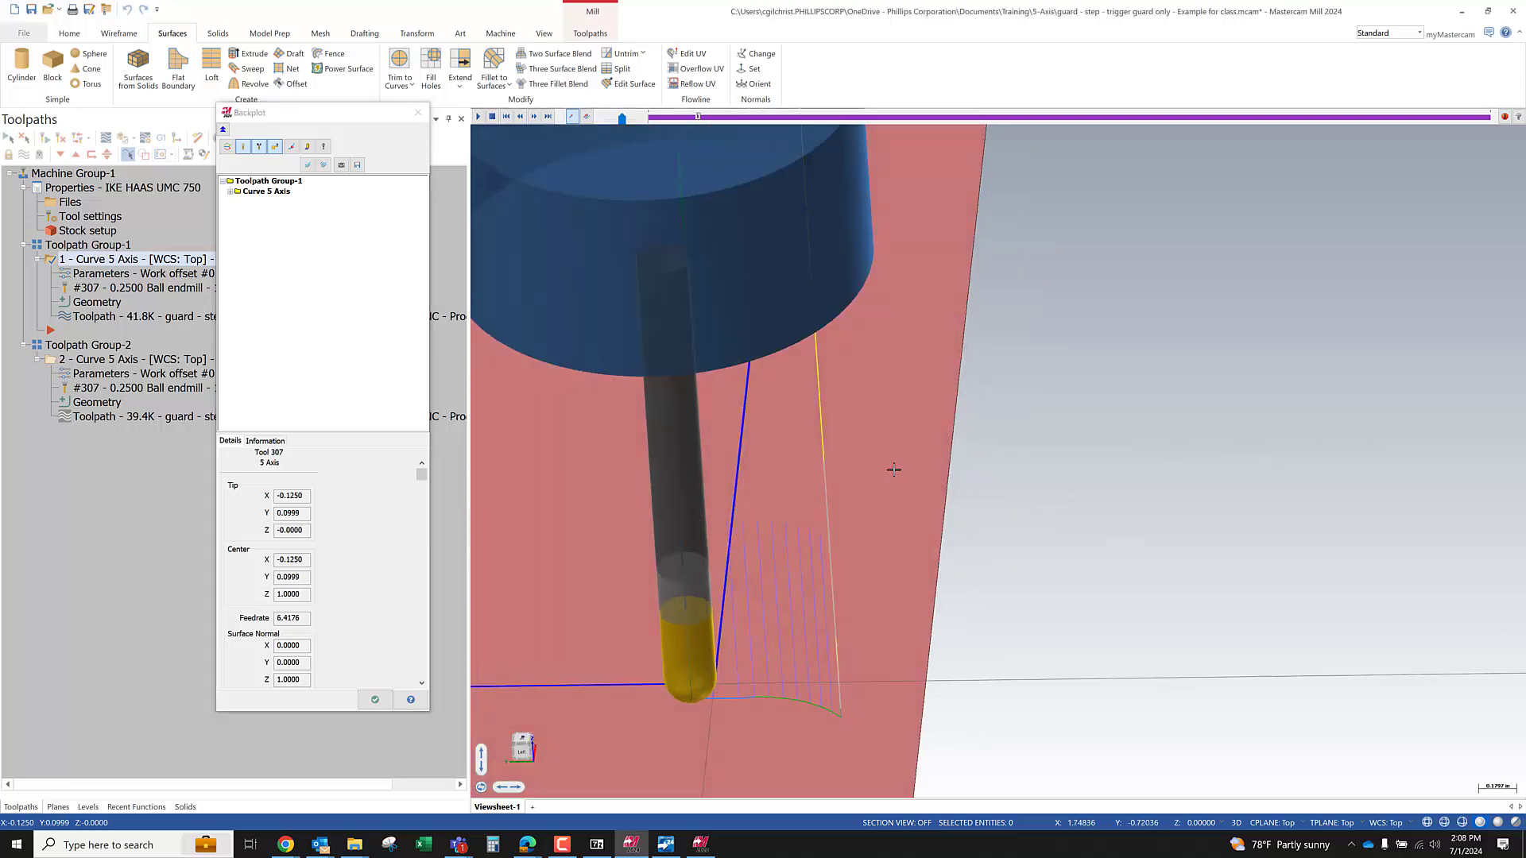
pyautogui.scroll(-3, 894, 470)
pyautogui.scroll(7, 943, 582)
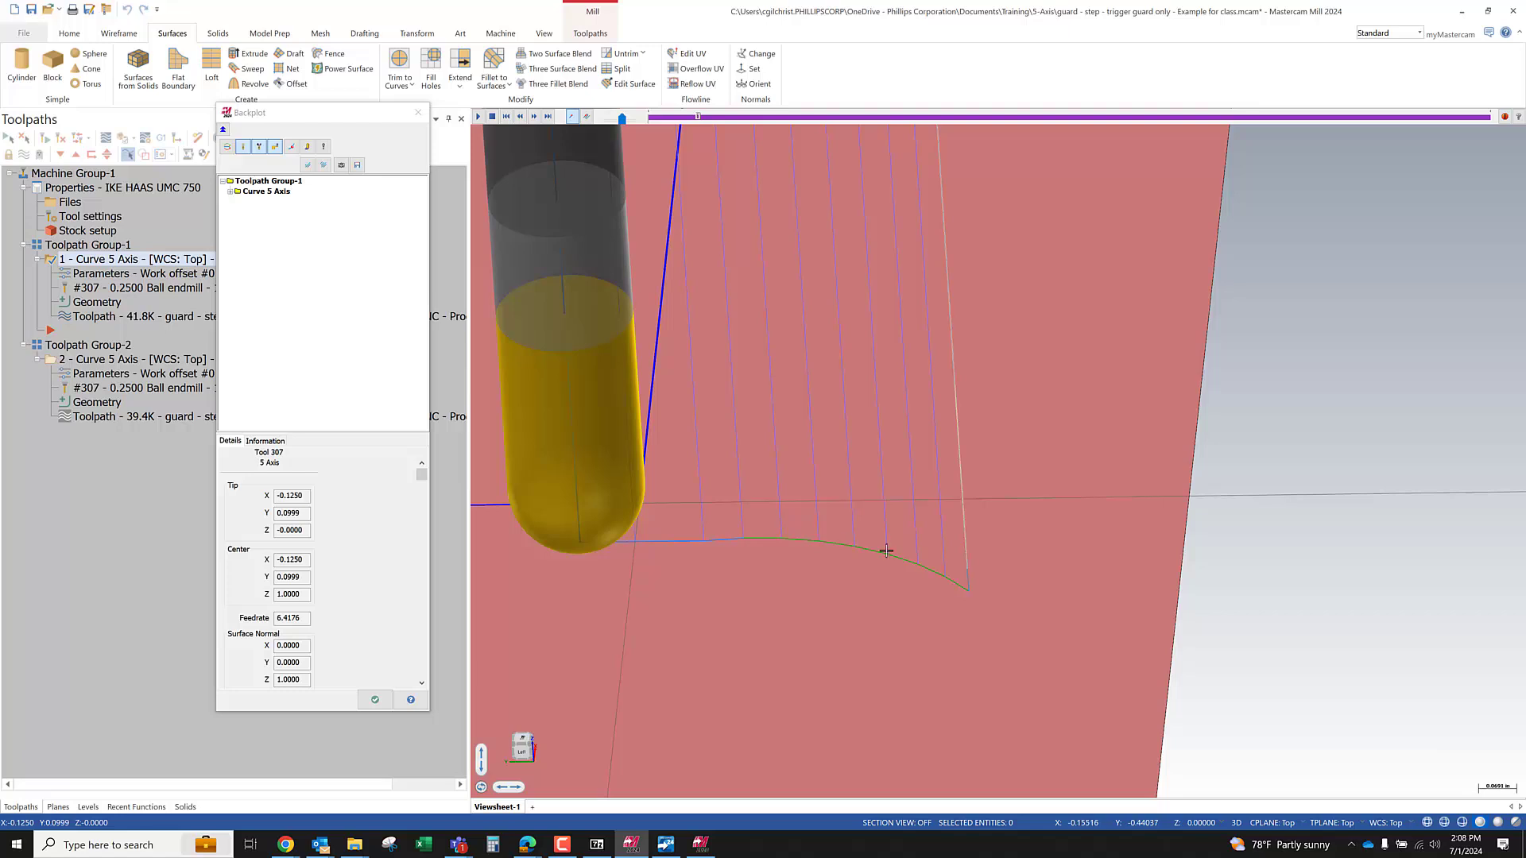
pyautogui.scroll(-2, 979, 595)
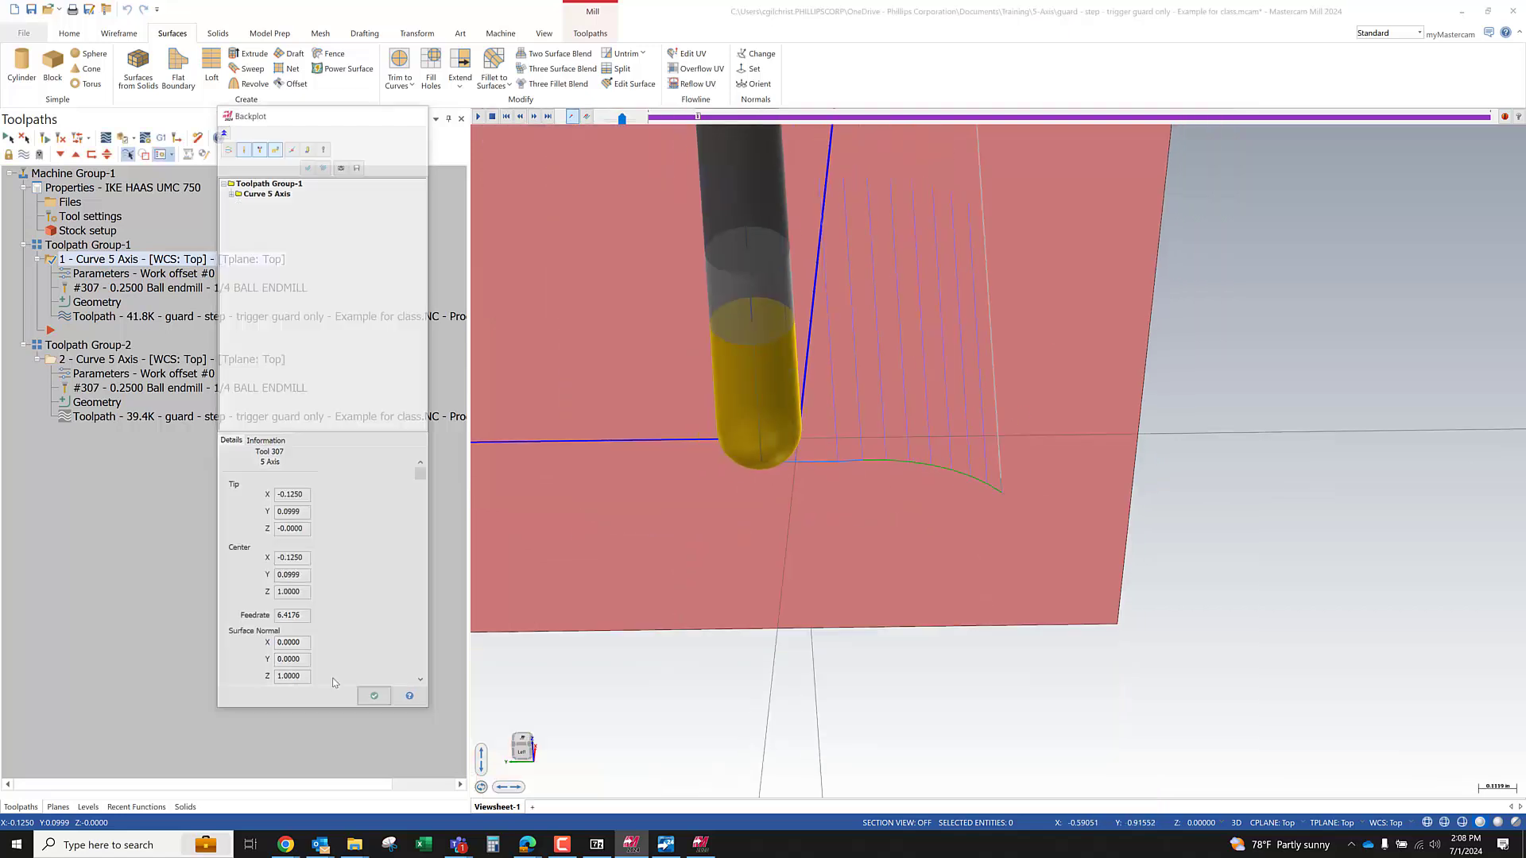
pyautogui.press('Escape')
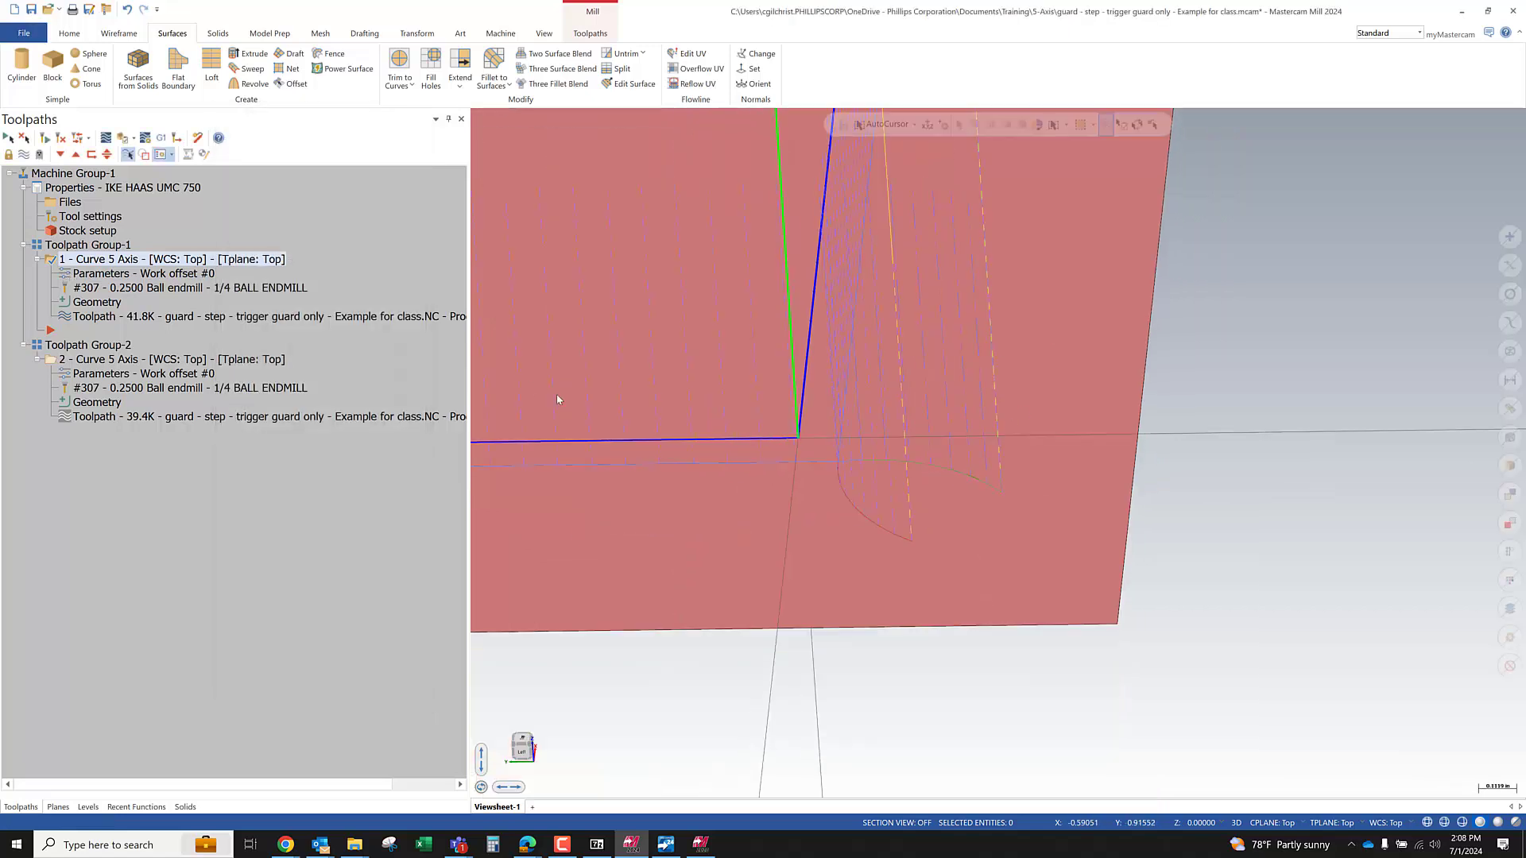
# Reopen the first toolpath's parameters and set the entry and exit curve lengths to 1.0 and heights to 0
pyautogui.doubleClick(115, 278)
pyautogui.moveTo(720, 301); pyautogui.dragTo(601, 298)
pyautogui.write('0.')
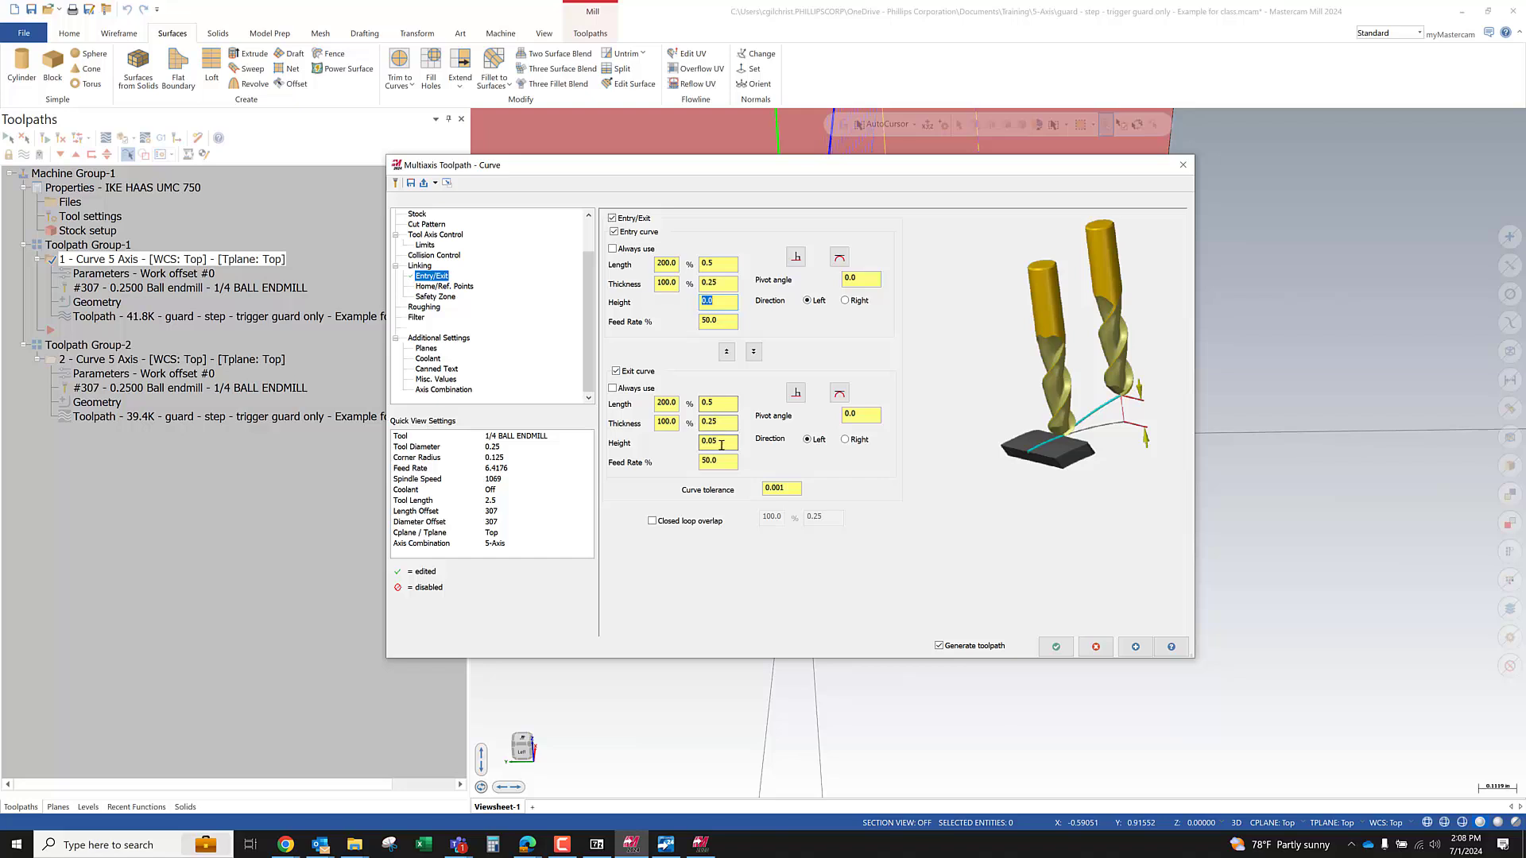
pyautogui.write('0')
pyautogui.click(725, 262)
pyautogui.write('1')
pyautogui.press('Return')
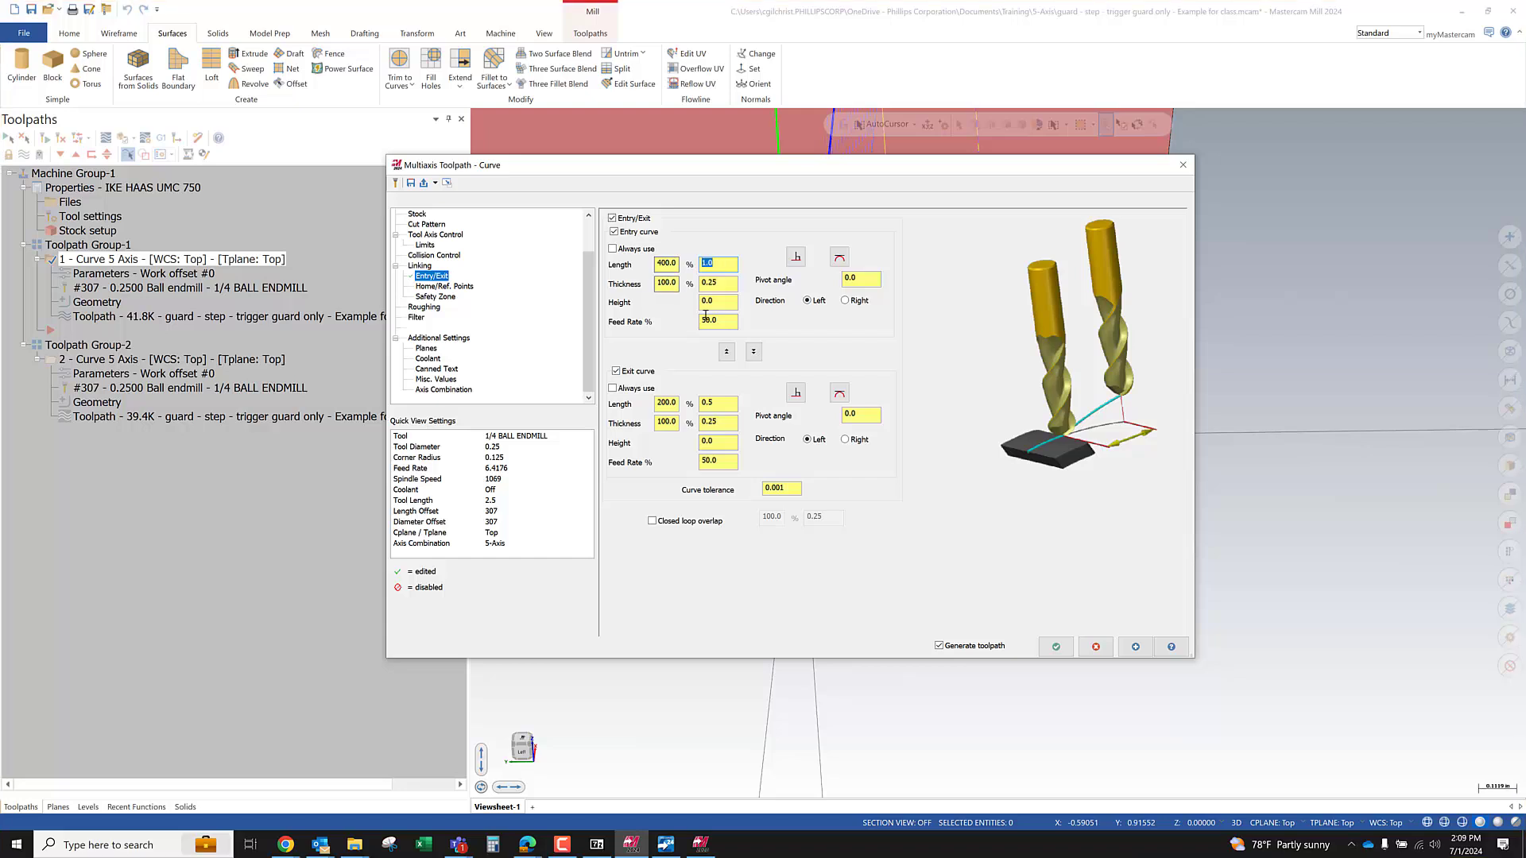
# Set the entry and exit curve thickness to 0 and height to 0.05, and regenerate the toolpath
pyautogui.click(719, 425)
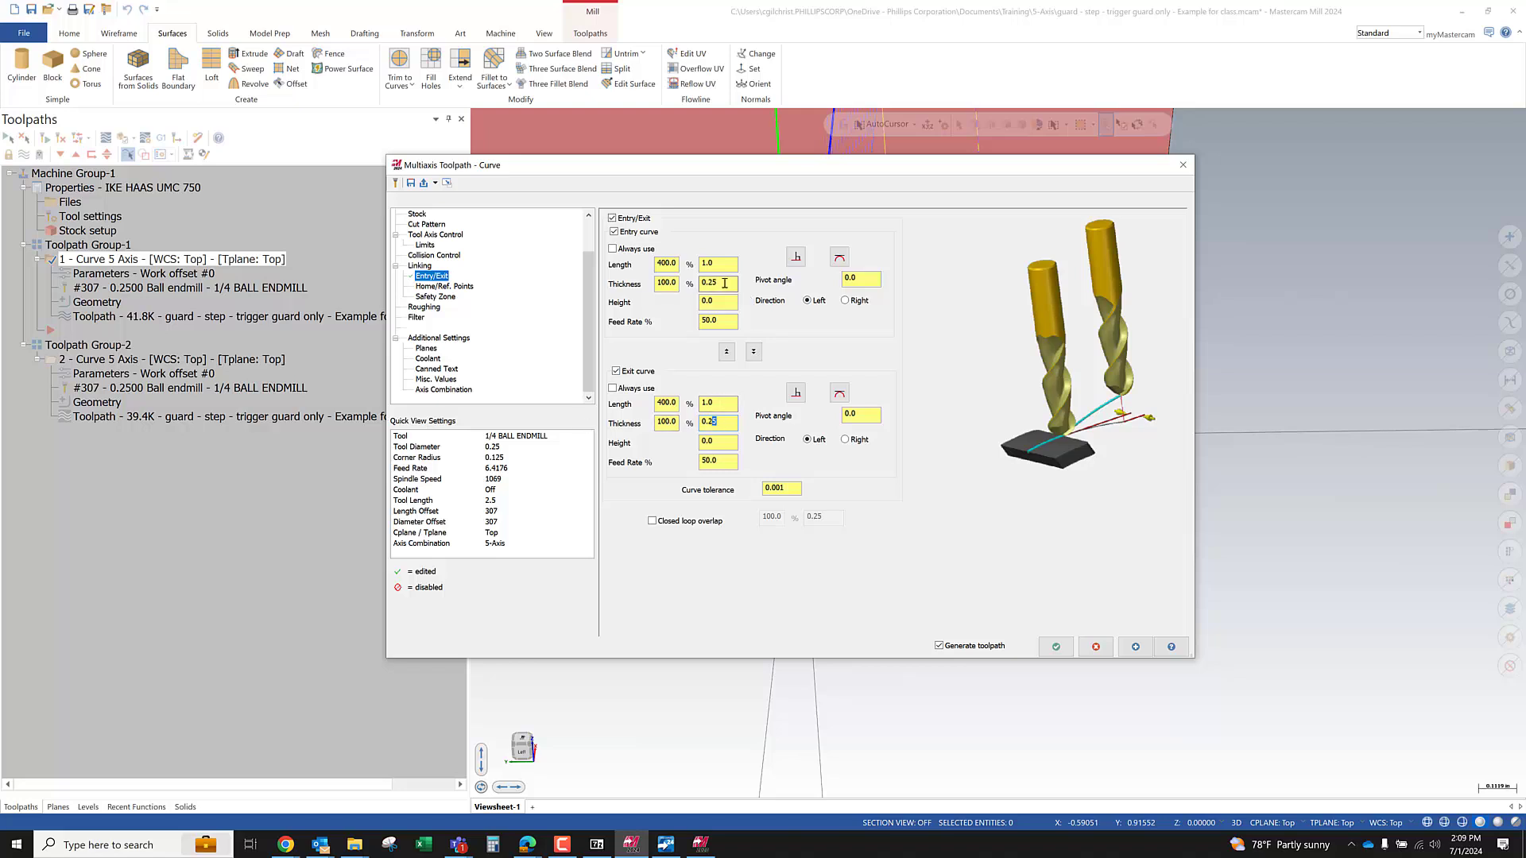
pyautogui.write('0')
pyautogui.press('Return')
pyautogui.click(724, 305)
pyautogui.write('5')
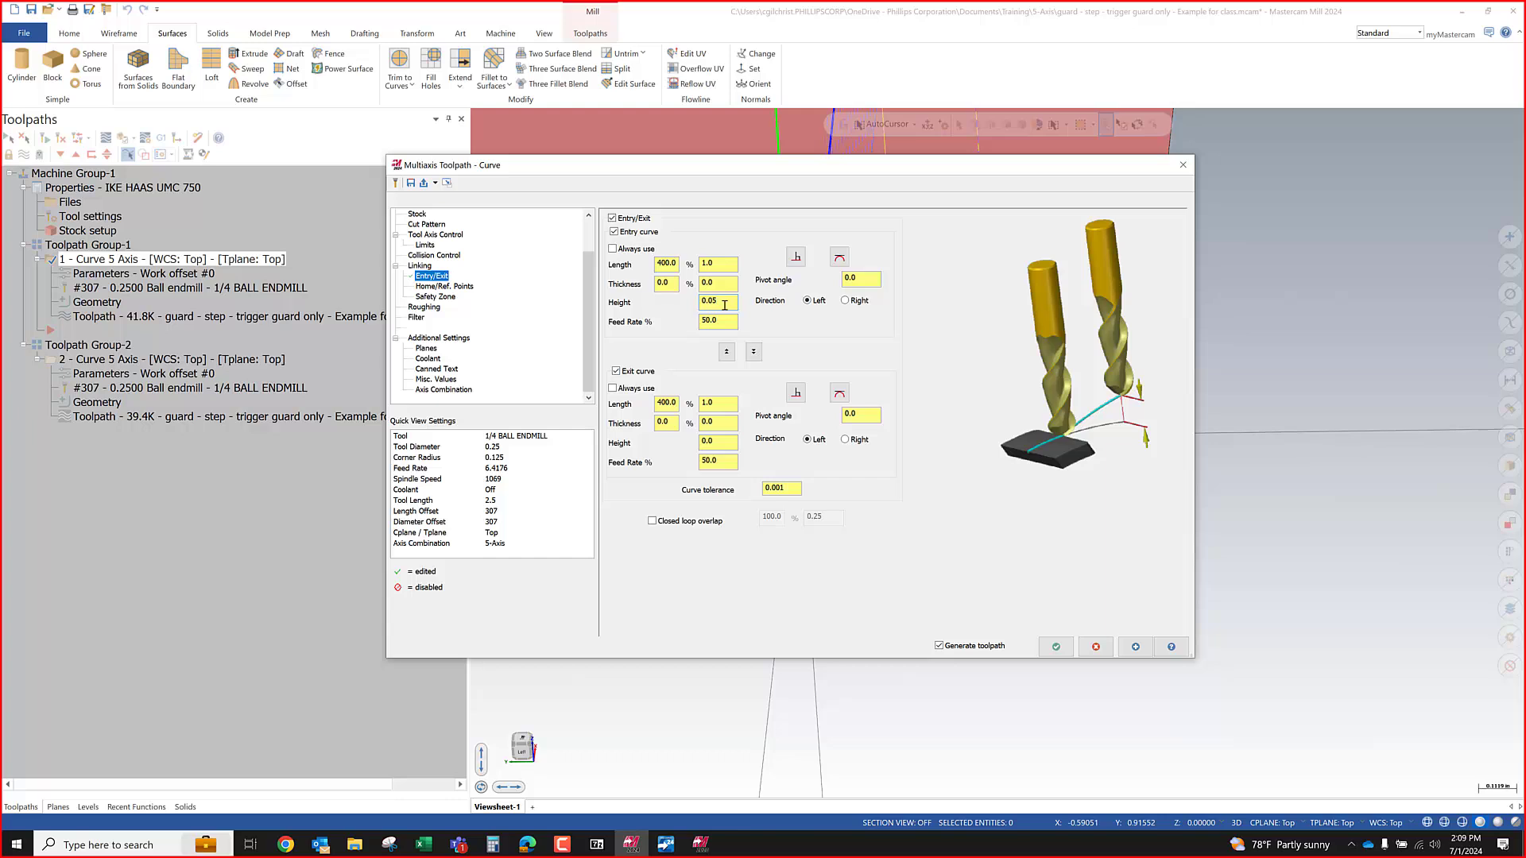
pyautogui.click(754, 353)
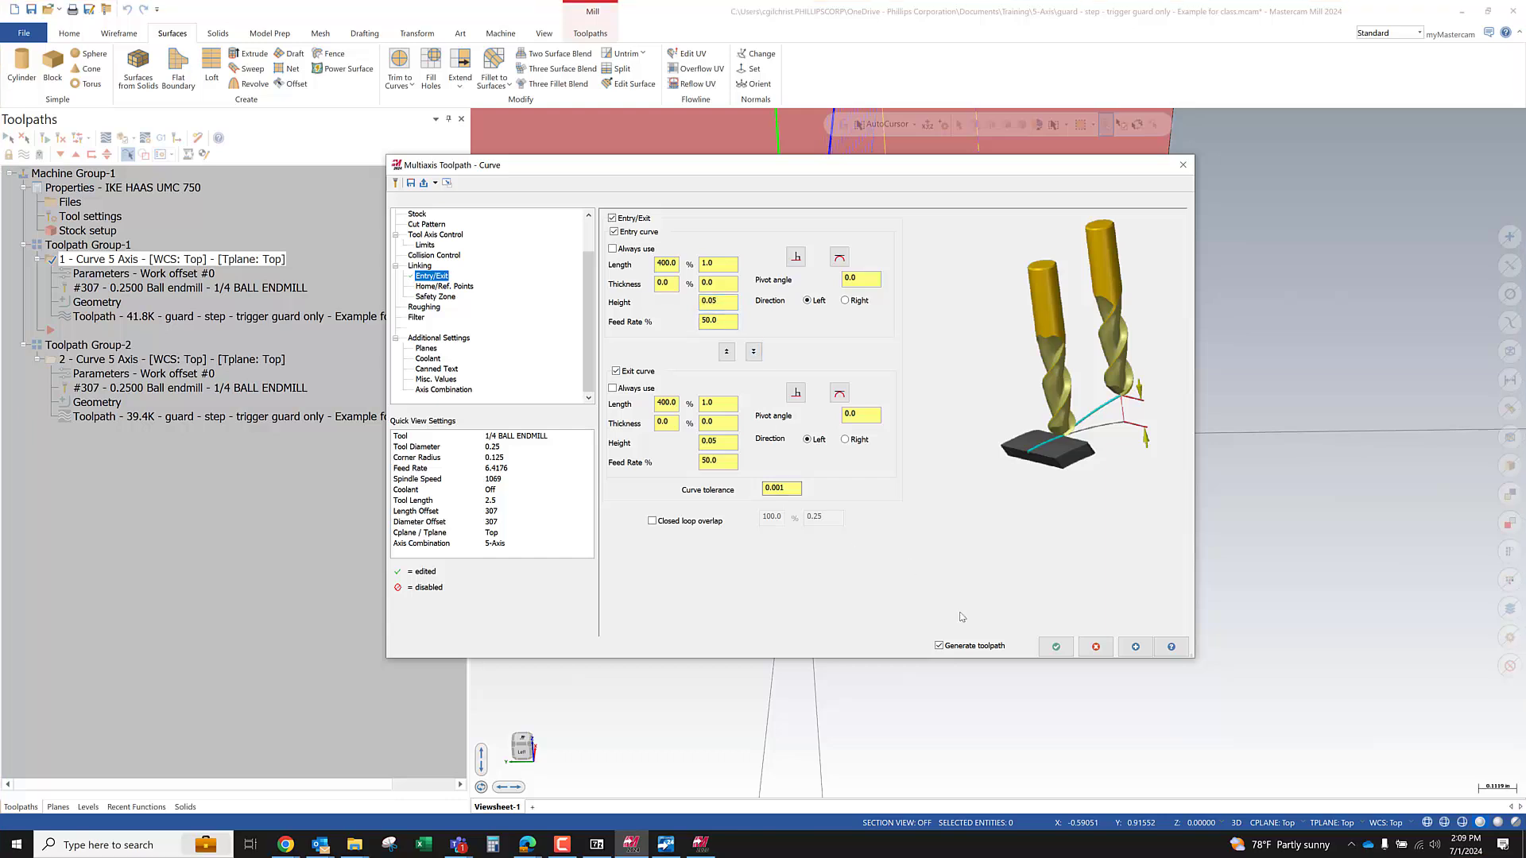
pyautogui.click(1055, 647)
# Backplot the regenerated toolpath and examine from the side how the tool descends along the straight entry move
pyautogui.moveTo(903, 562); pyautogui.dragTo(894, 627, button='middle')
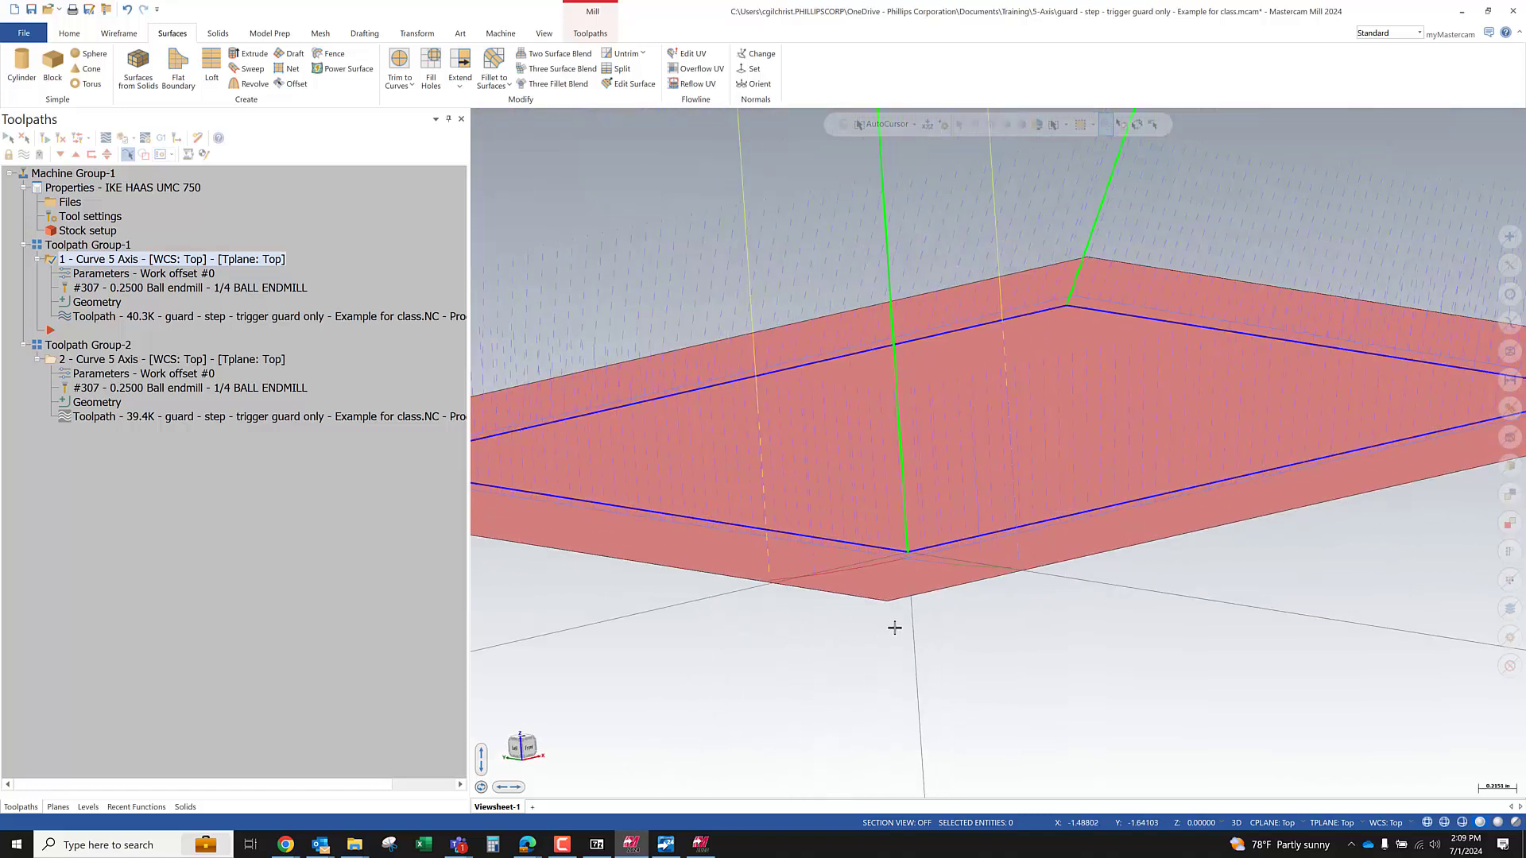
pyautogui.scroll(-2, 894, 628)
pyautogui.click(99, 154)
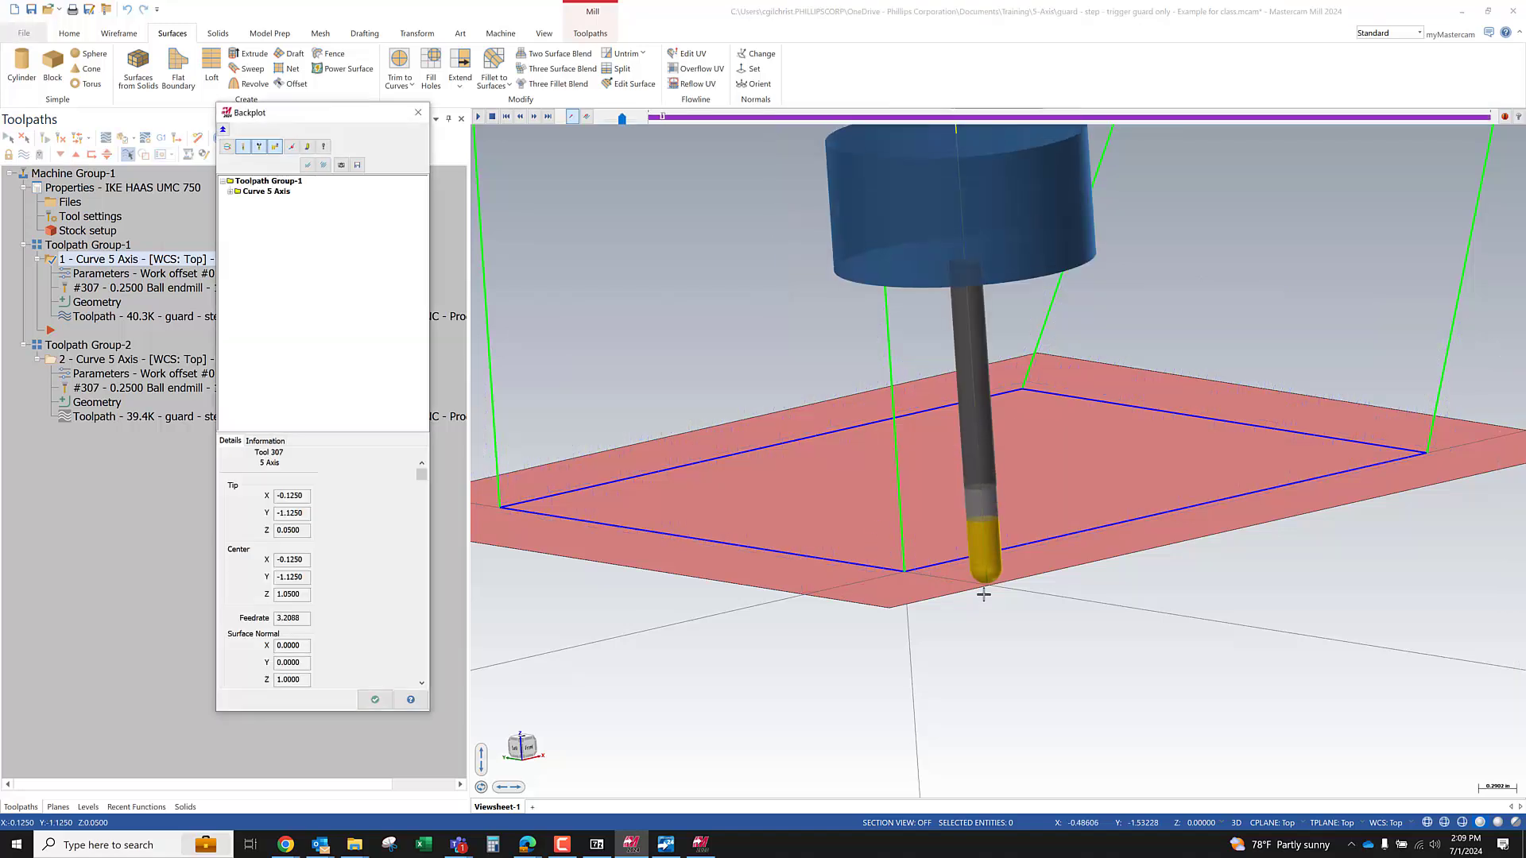
pyautogui.scroll(4, 983, 594)
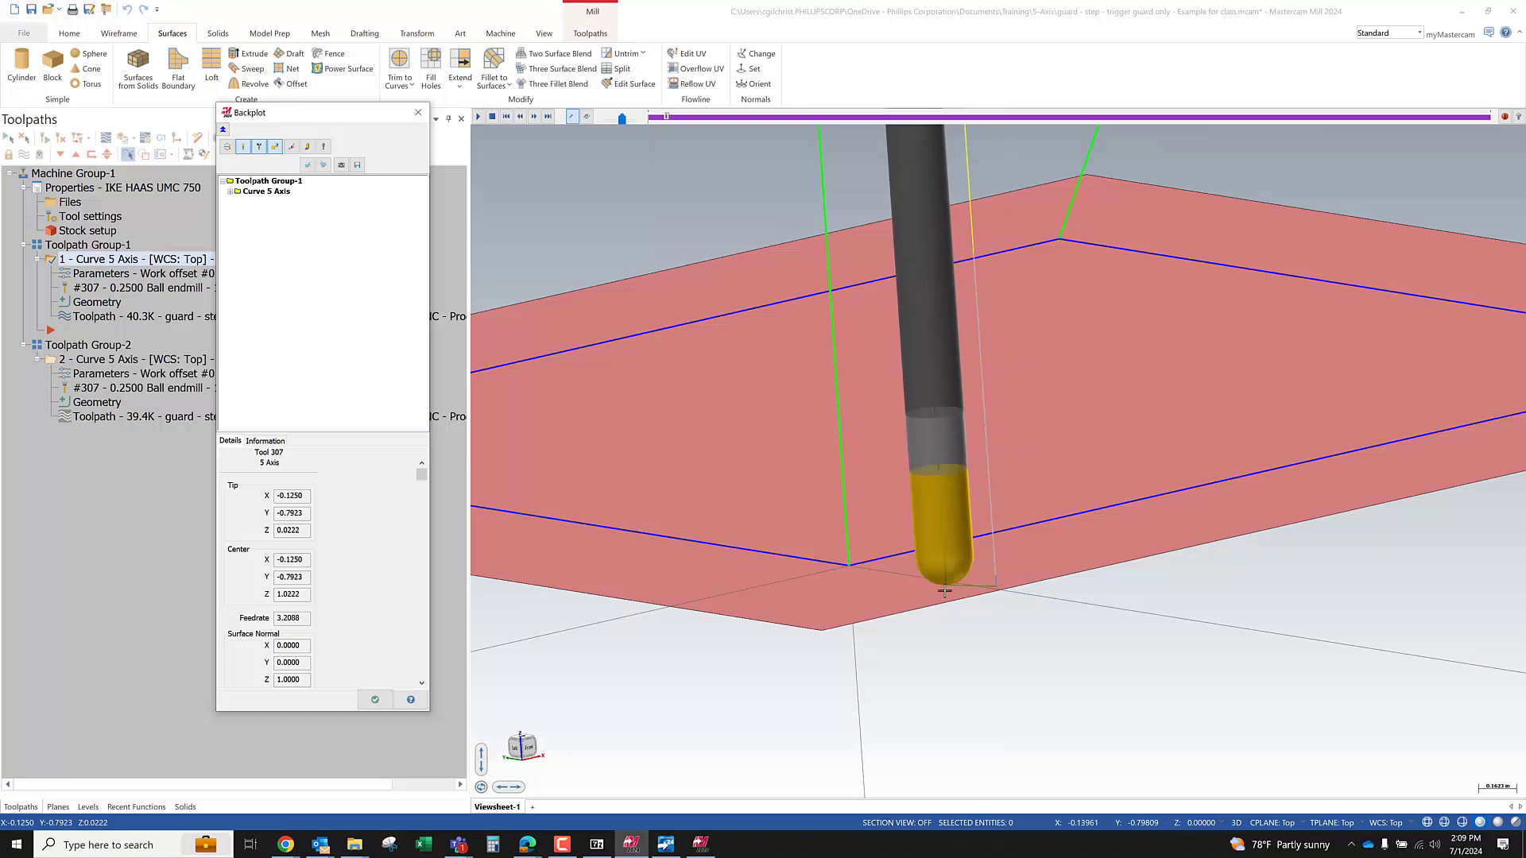
pyautogui.scroll(-4, 855, 616)
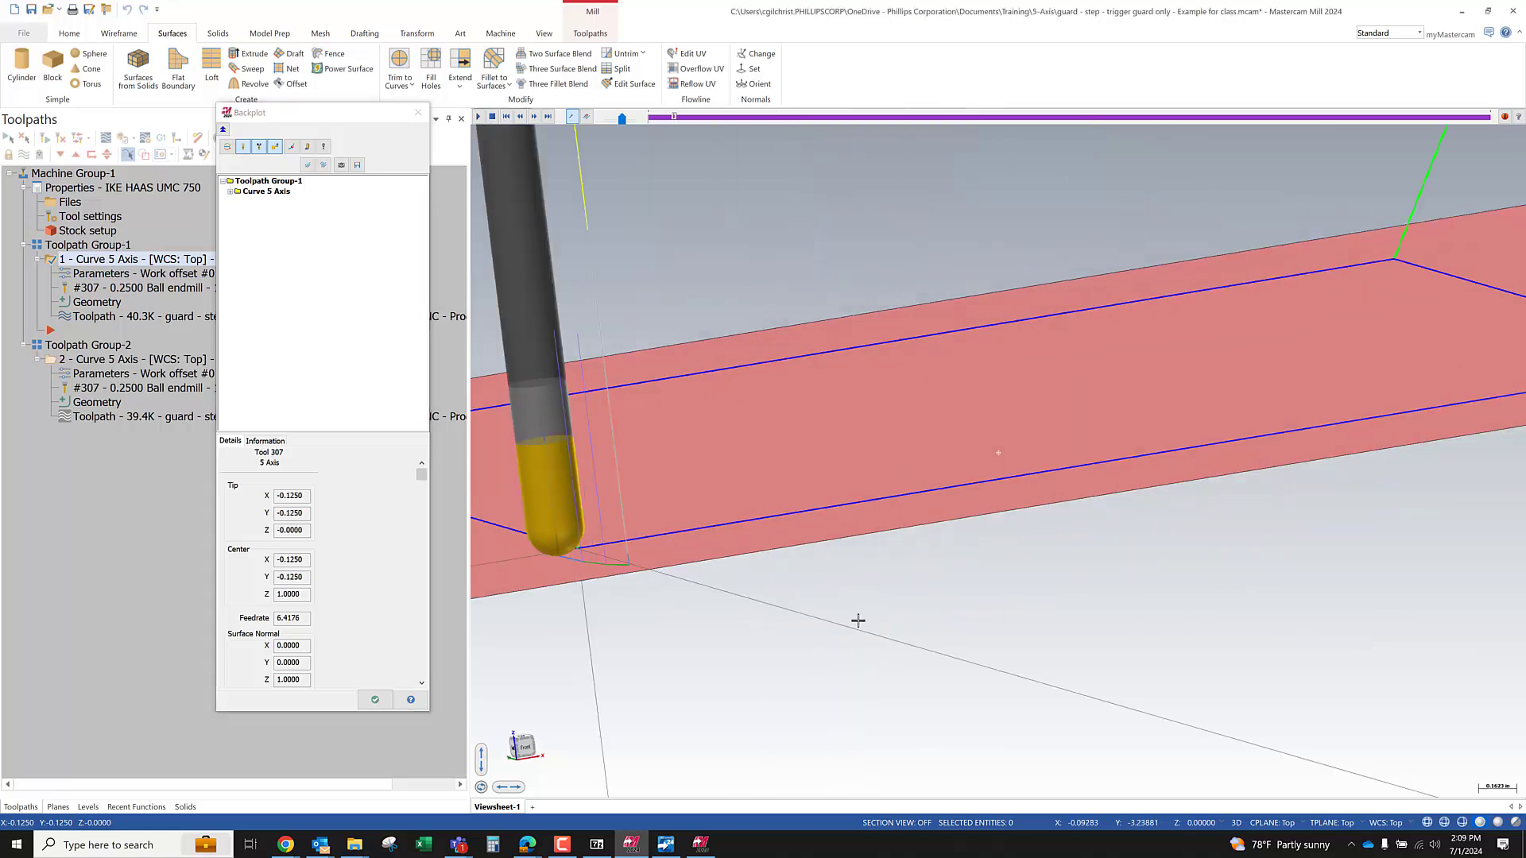
pyautogui.moveTo(678, 523); pyautogui.dragTo(977, 492, button='middle')
pyautogui.scroll(8, 977, 493)
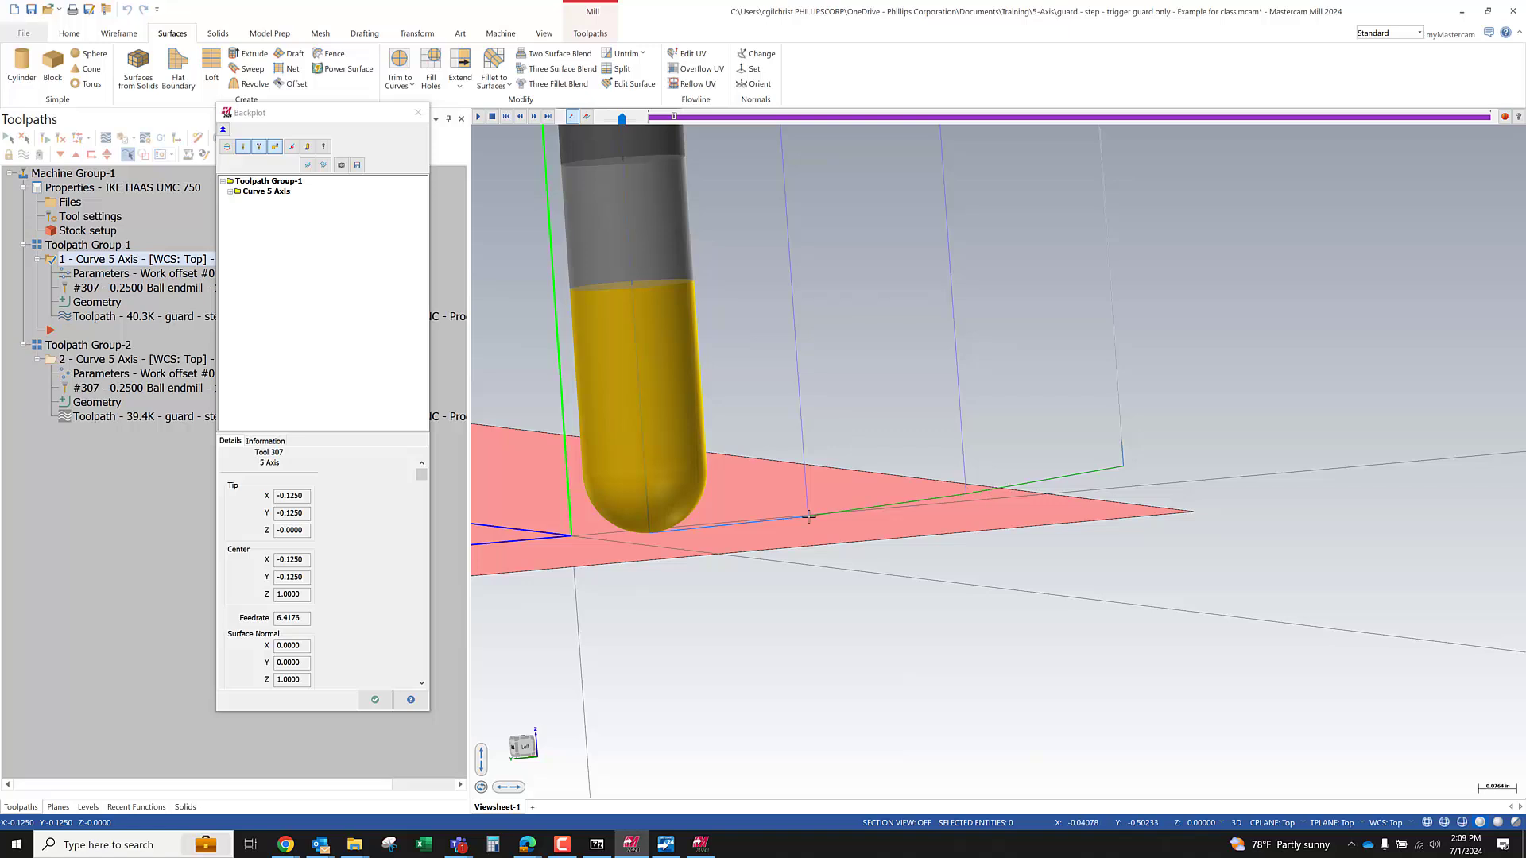
pyautogui.scroll(-7, 1131, 517)
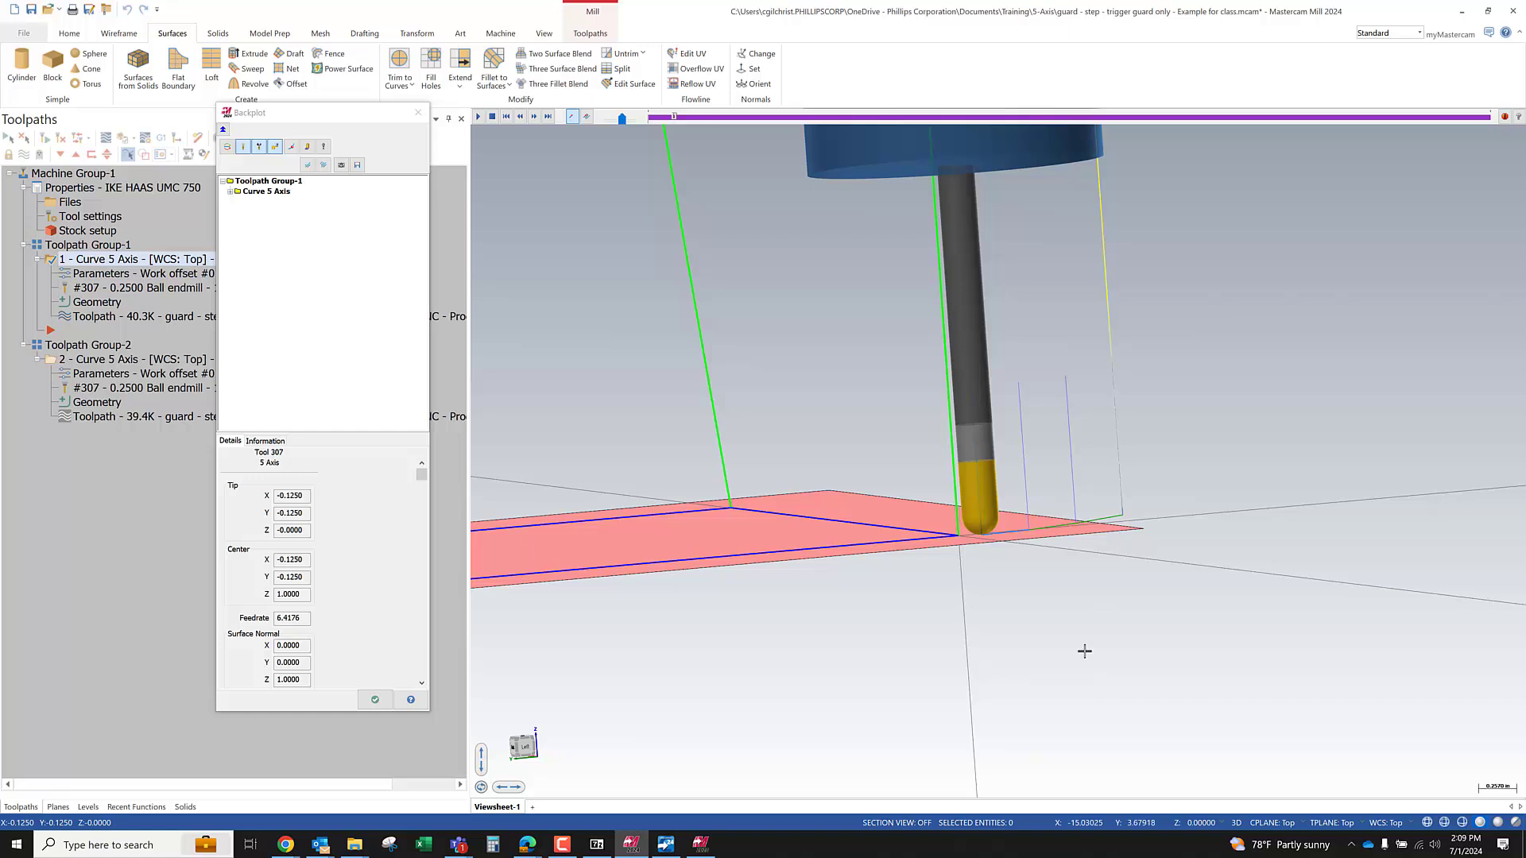
pyautogui.moveTo(1024, 617); pyautogui.dragTo(963, 602, button='middle')
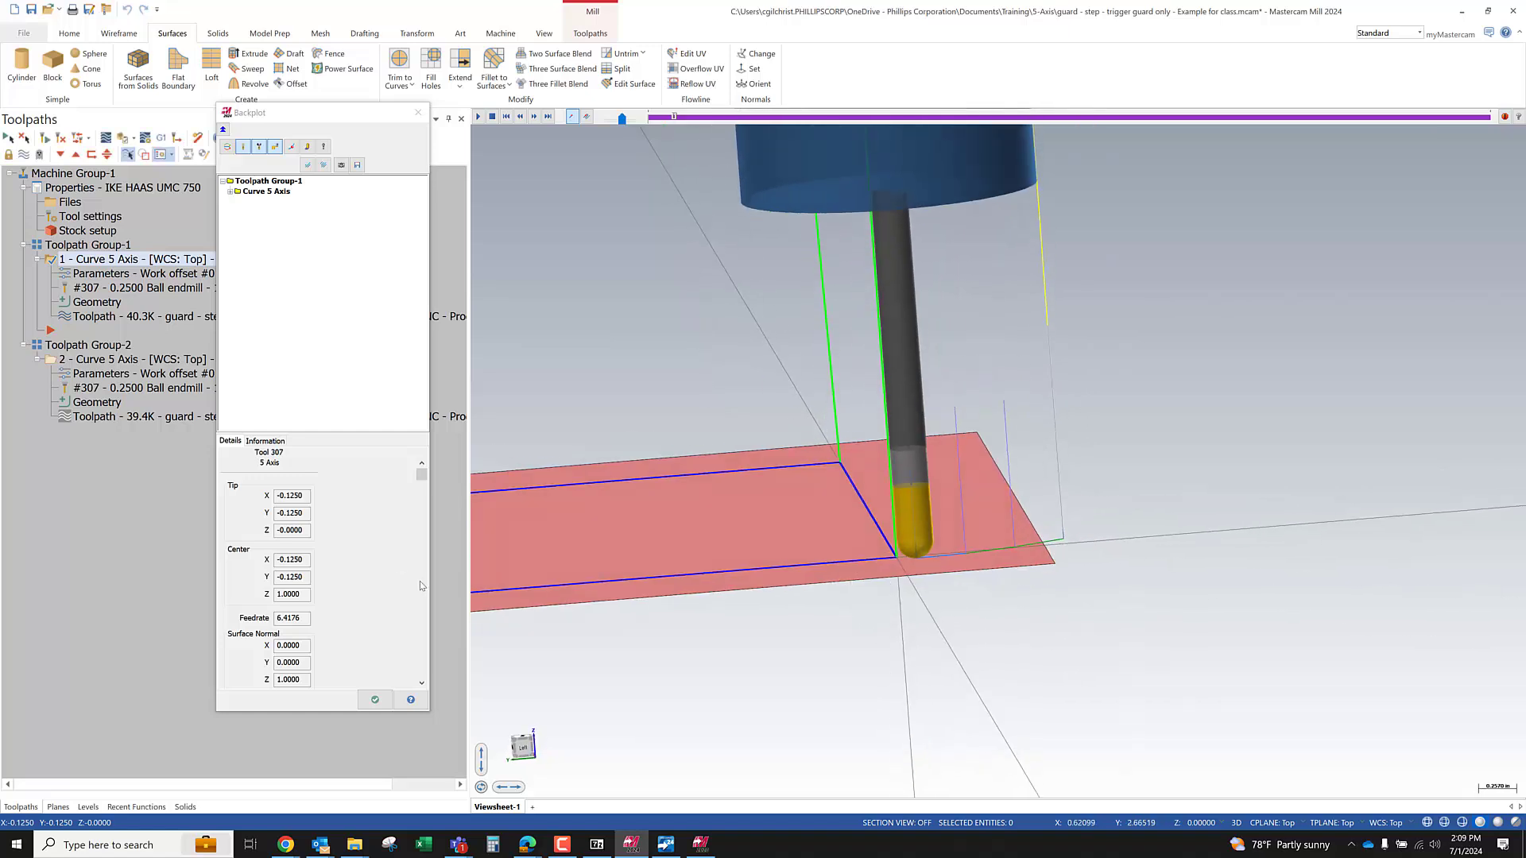
pyautogui.click(375, 700)
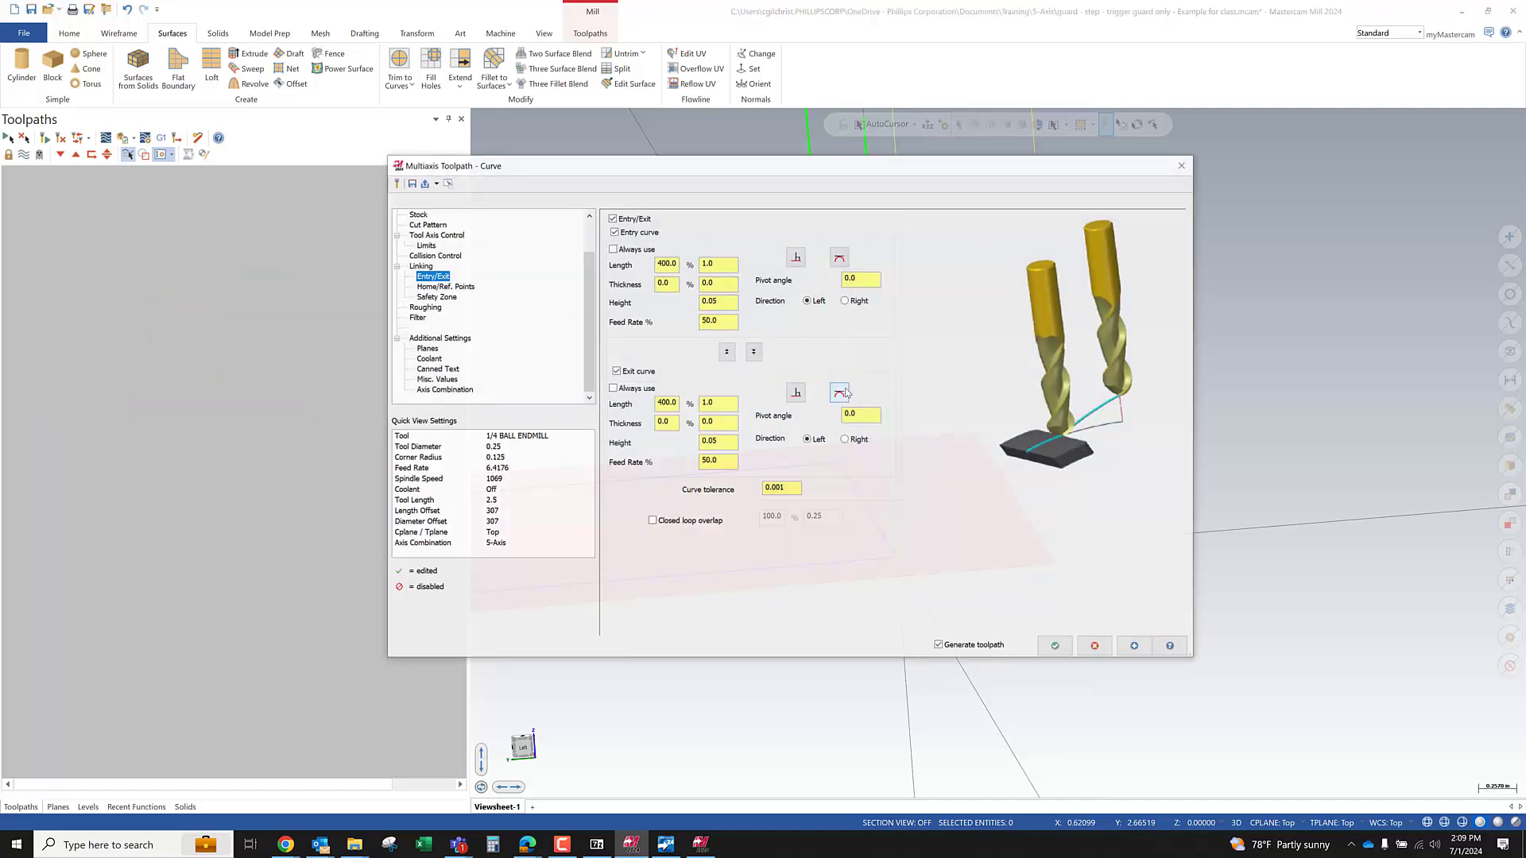
# Set the first toolpath's entry/exit curve tolerance to 0.0001 and regenerate it
pyautogui.click(779, 487)
pyautogui.write('0')
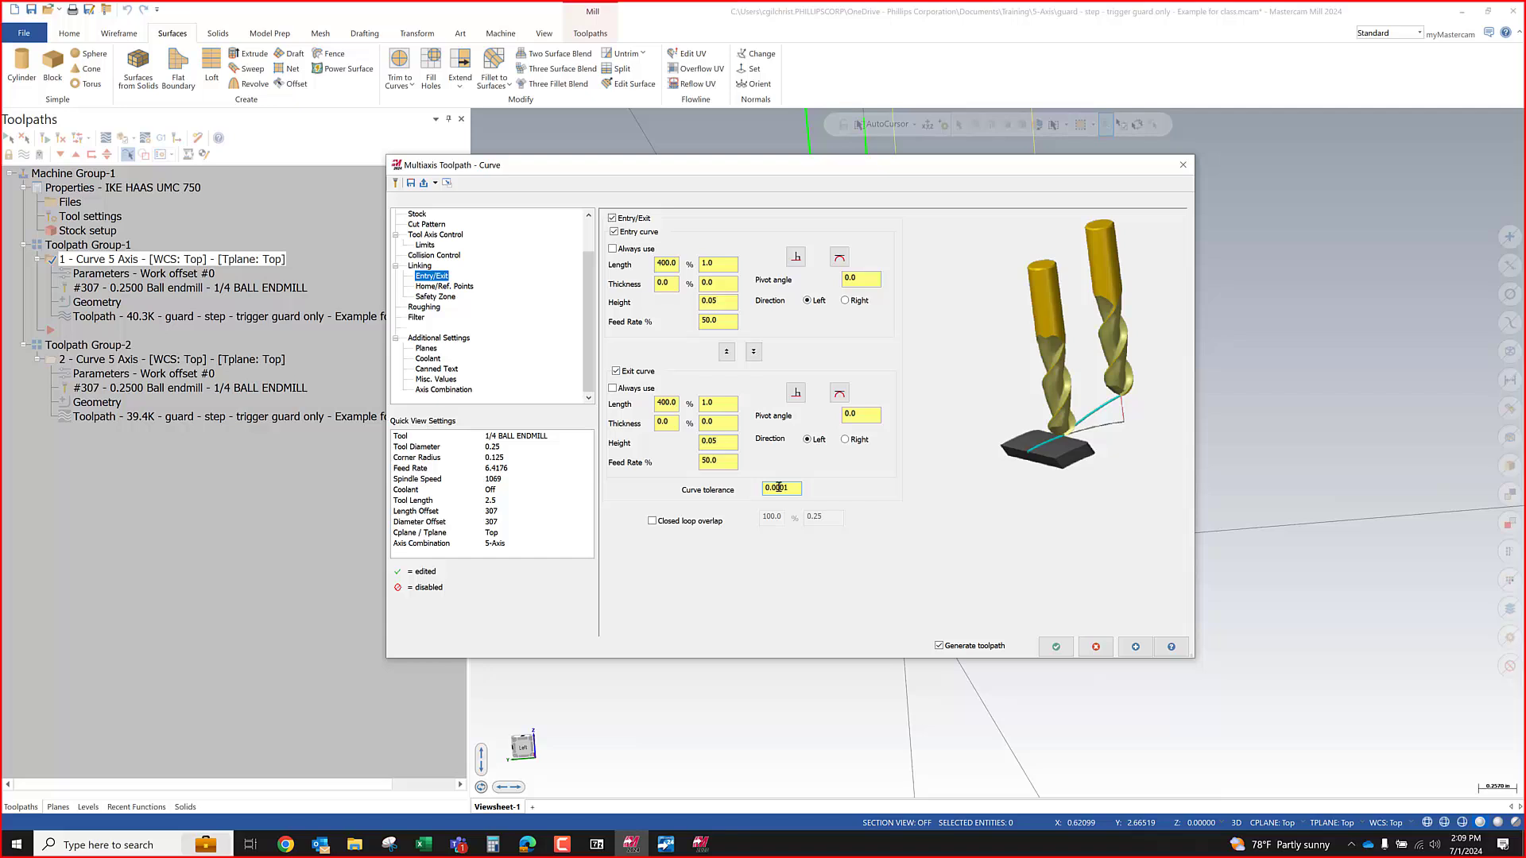
pyautogui.click(1055, 646)
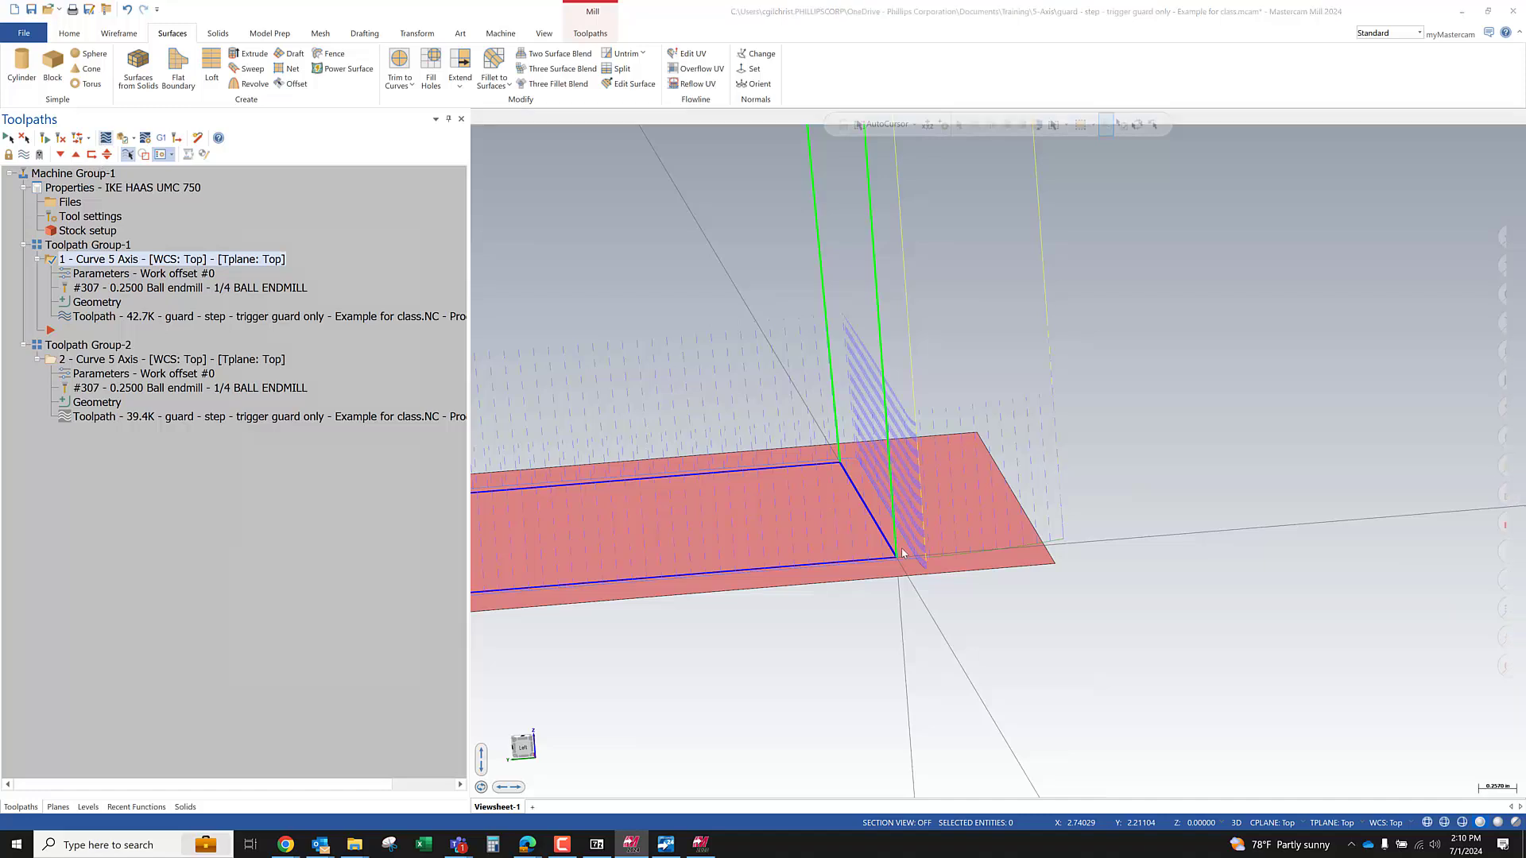
# Backplot the toolpath with the tighter tolerance, stepping the tool down its entry curve to the corner in an edge-on view
pyautogui.moveTo(998, 522); pyautogui.dragTo(979, 544, button='middle')
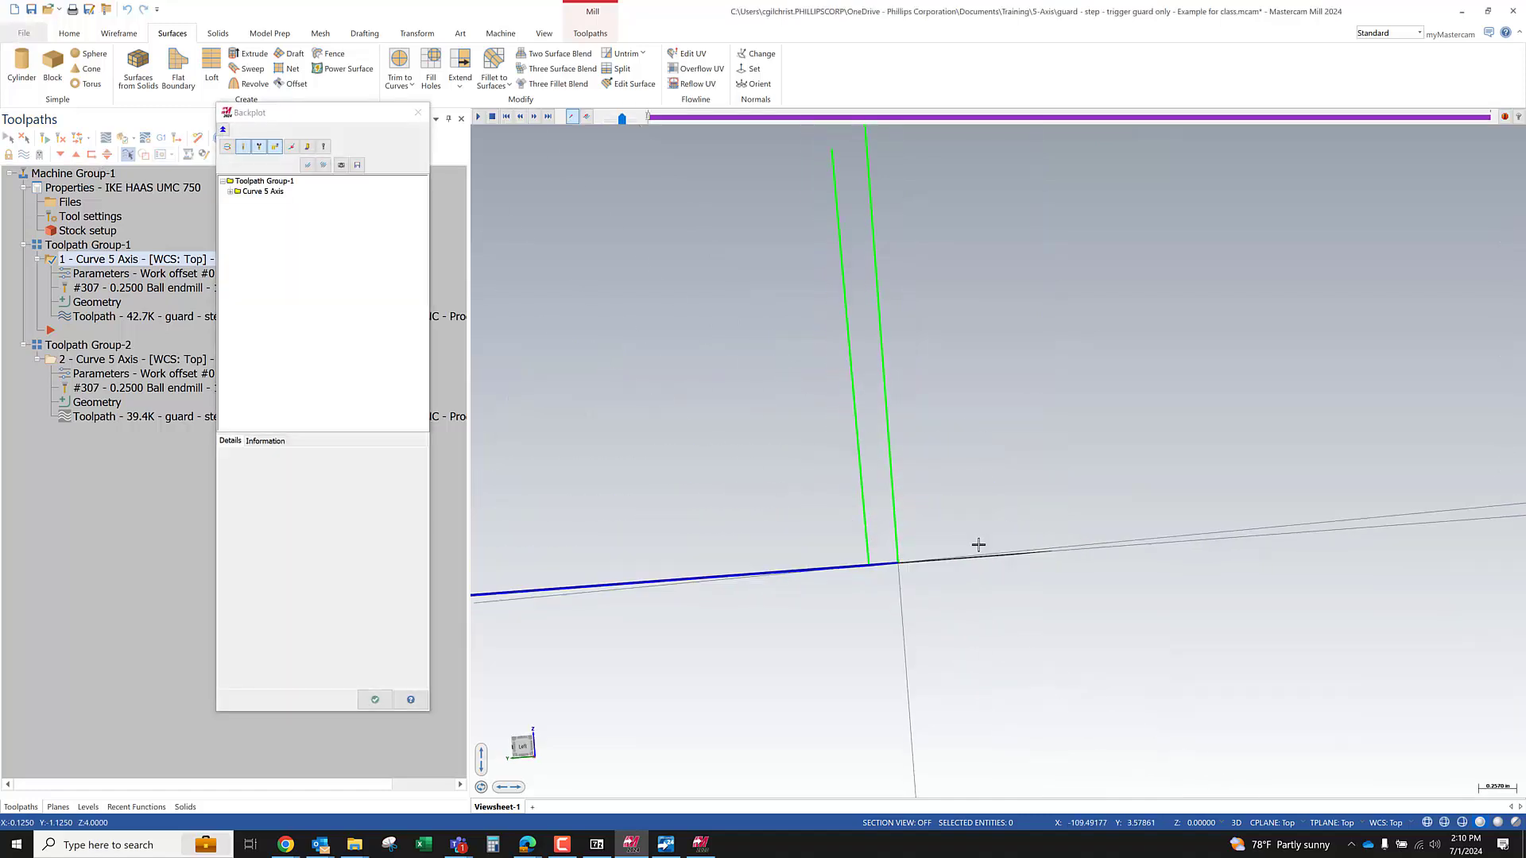
pyautogui.scroll(3, 1003, 541)
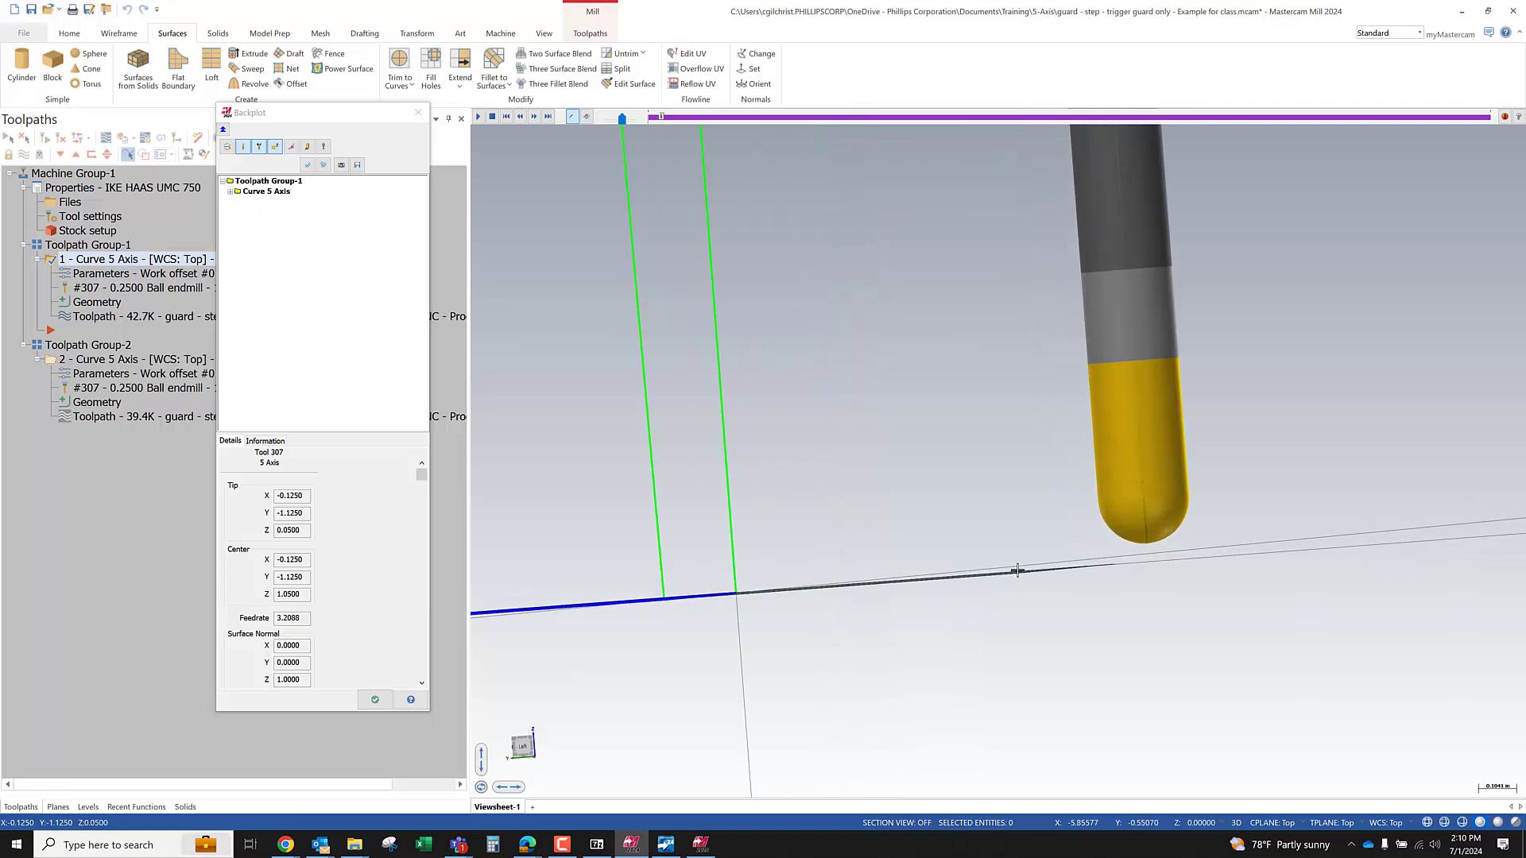
pyautogui.press('s')
pyautogui.press('s')
pyautogui.press('s')
pyautogui.press('s')
pyautogui.press('s')
pyautogui.press('s')
pyautogui.press('s')
pyautogui.press('s')
pyautogui.press('s')
pyautogui.press('s')
pyautogui.press('s')
pyautogui.press('s')
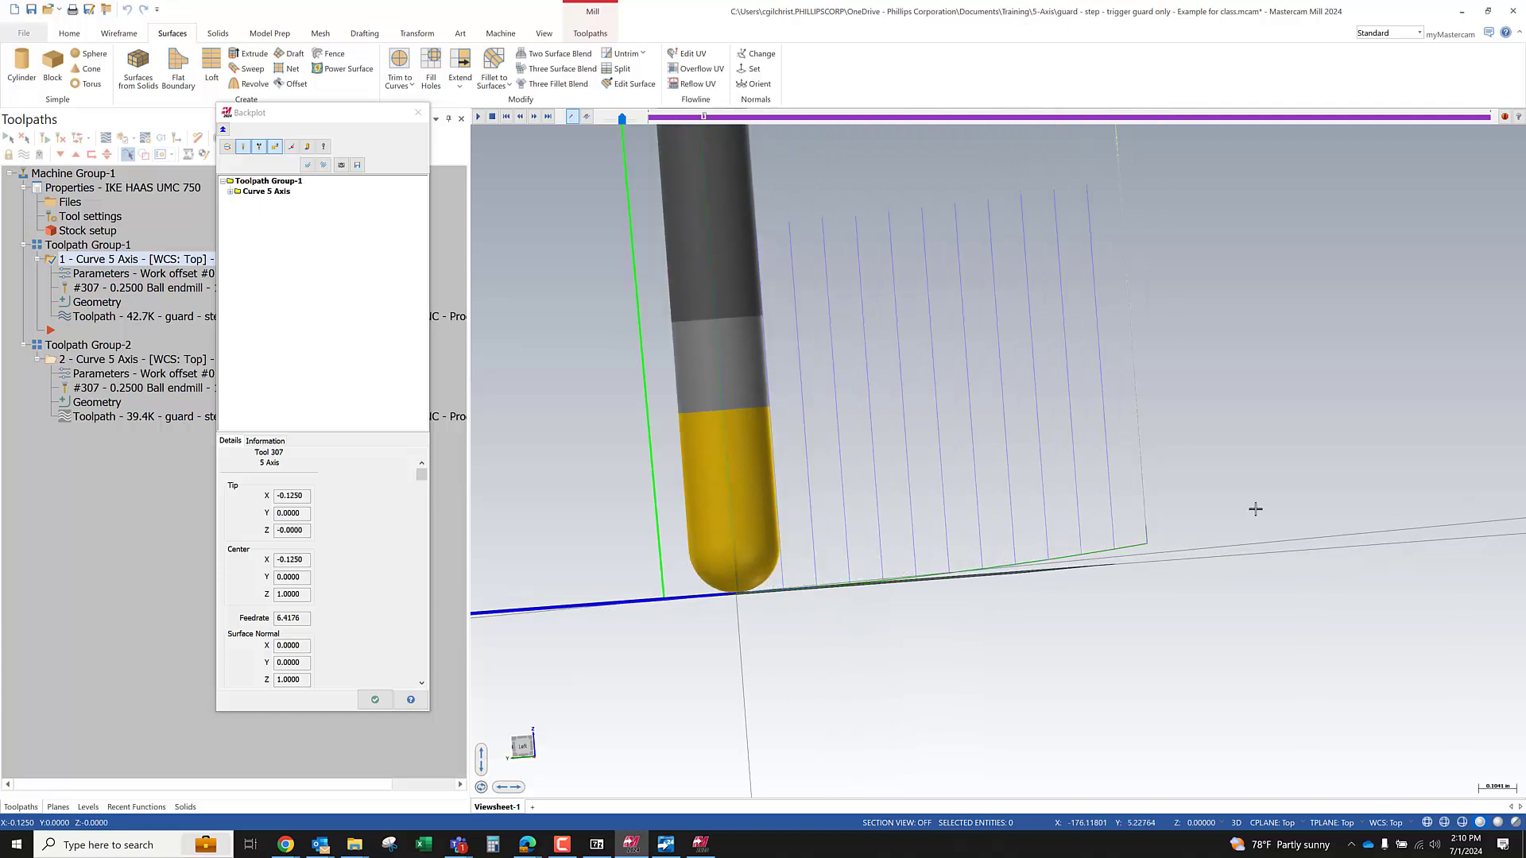
# Step the tool through the corner and along the straight cut, examine the toolpath against the surface, and close the backplot
pyautogui.moveTo(1184, 576); pyautogui.dragTo(747, 597, button='middle')
pyautogui.scroll(-4, 1089, 593)
pyautogui.scroll(3, 665, 573)
pyautogui.scroll(4, 664, 574)
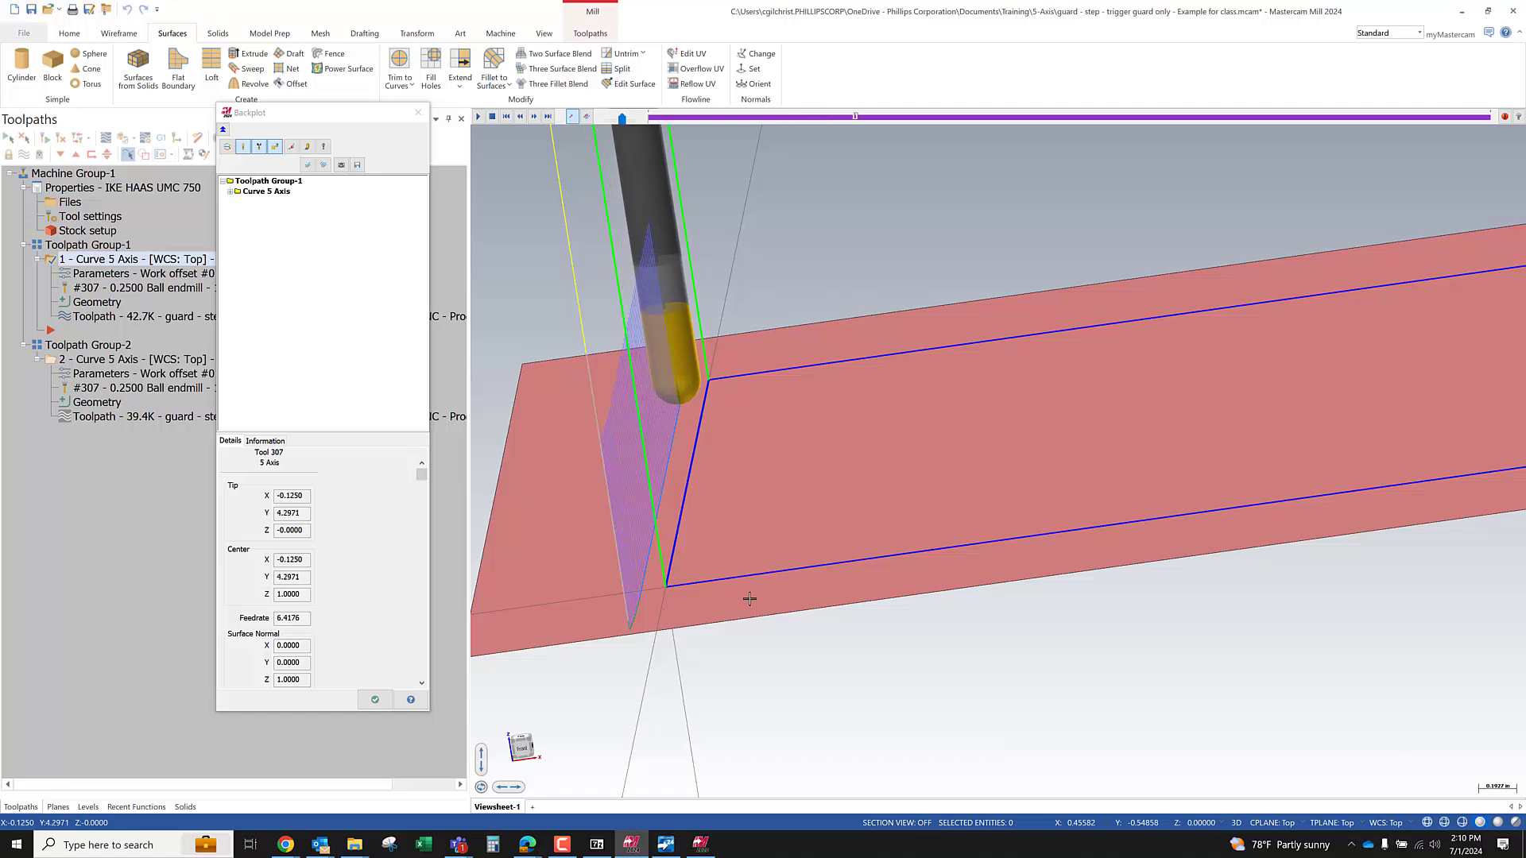
pyautogui.scroll(-4, 749, 599)
pyautogui.press('Escape')
pyautogui.moveTo(838, 585); pyautogui.dragTo(865, 610, button='middle')
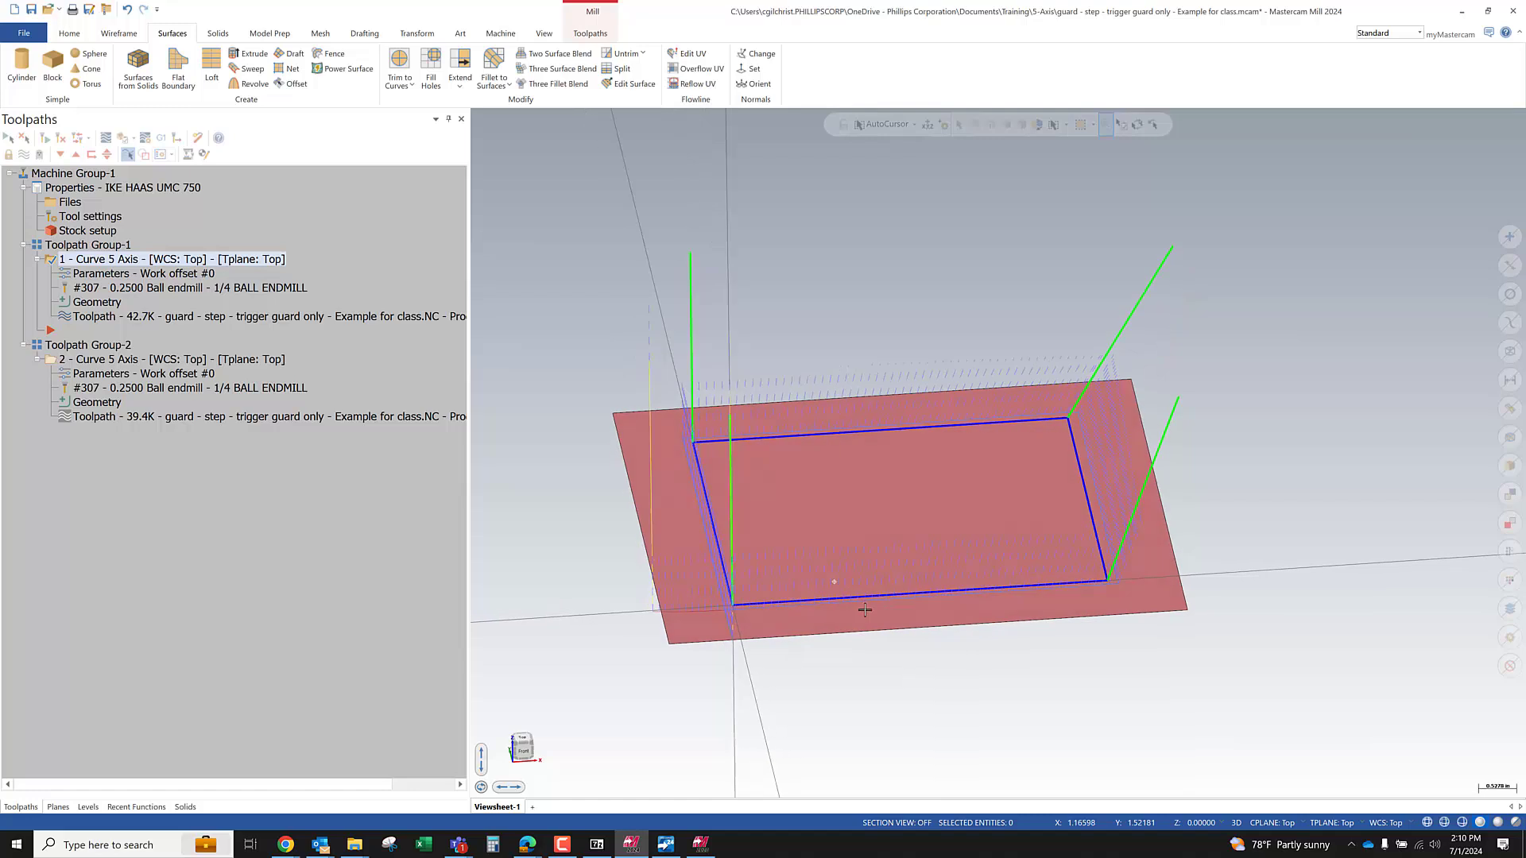
pyautogui.scroll(1, 864, 609)
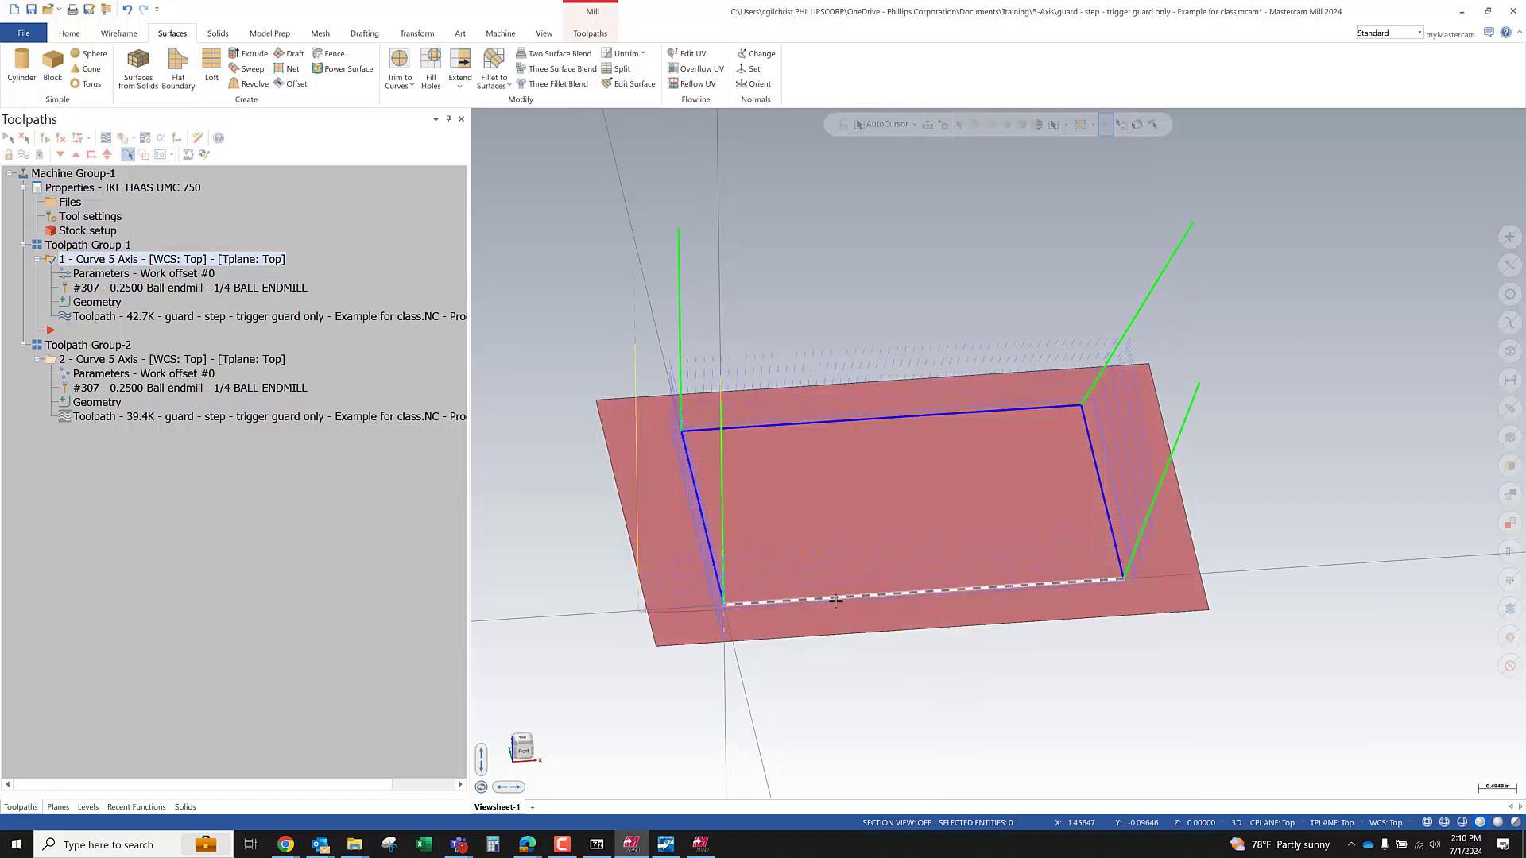
# Move the insert arrow below the second Curve 5 Axis toolpath and review its entry/exit settings without changing them
pyautogui.click(93, 362)
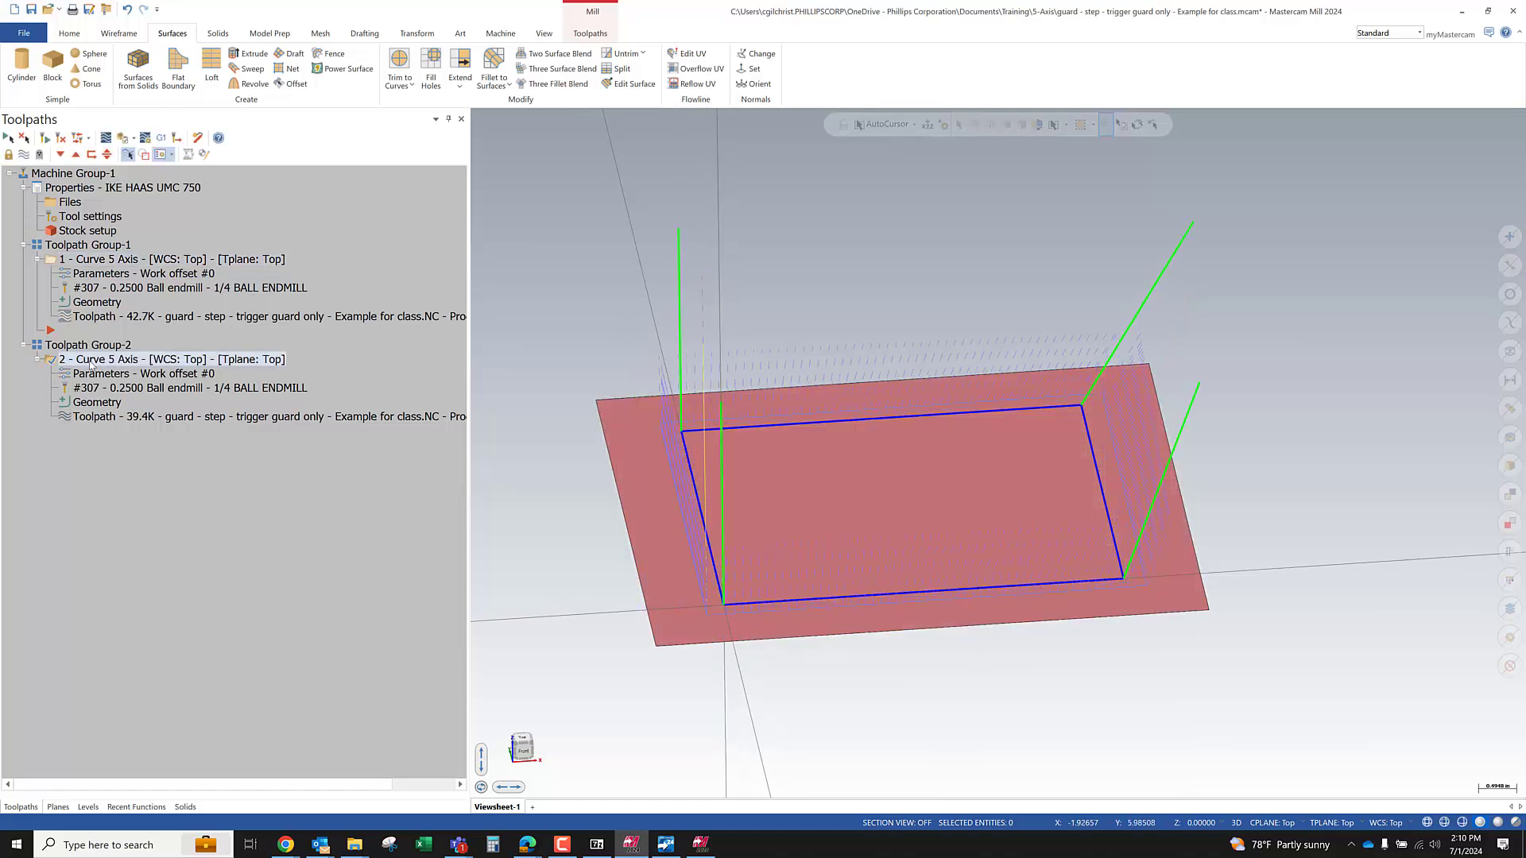
pyautogui.moveTo(50, 330); pyautogui.dragTo(89, 375)
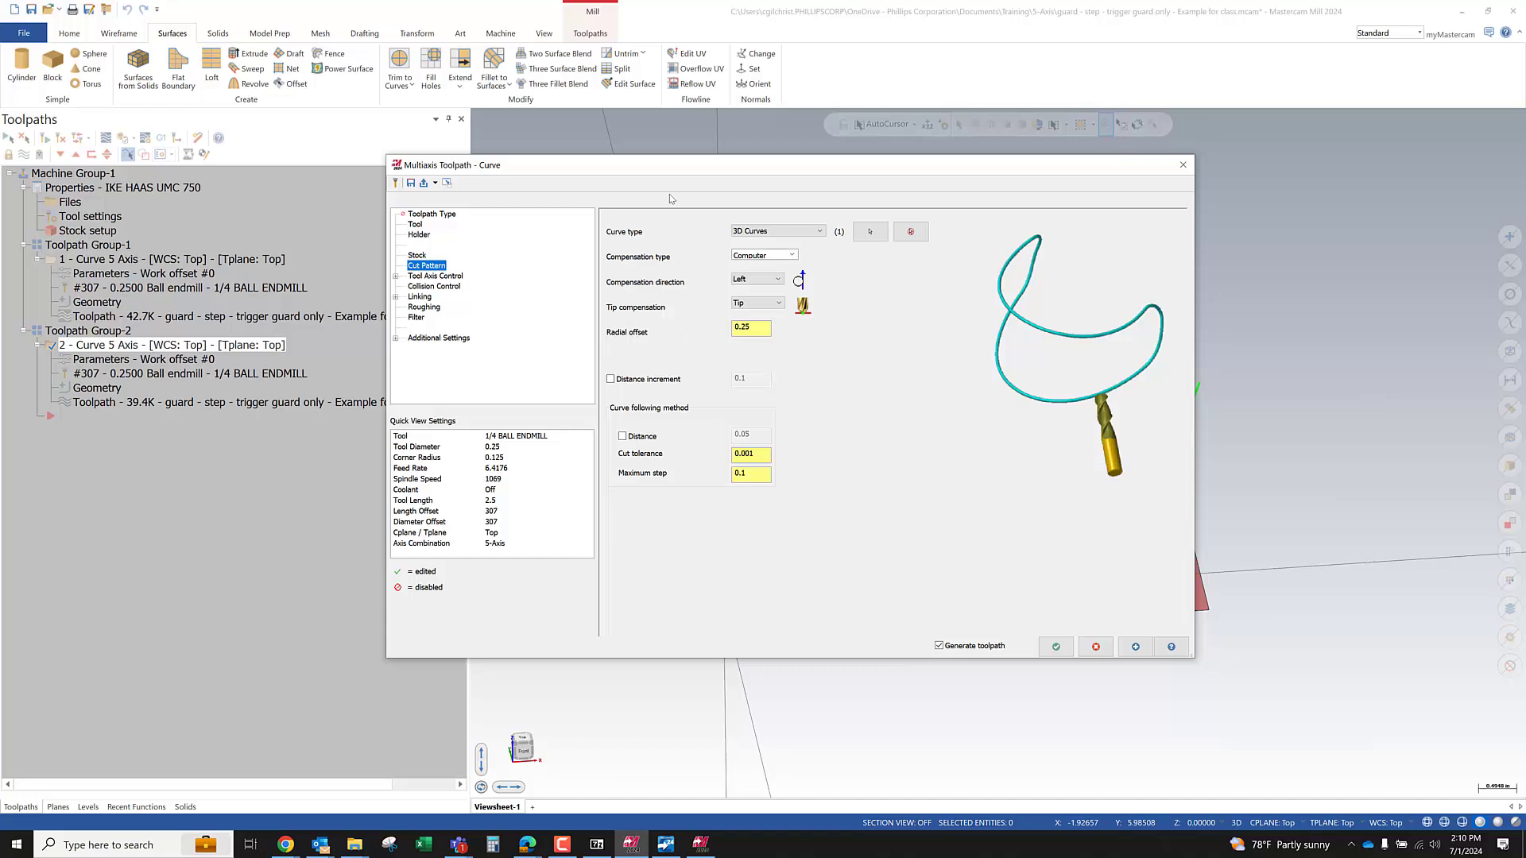
pyautogui.click(395, 298)
pyautogui.click(432, 307)
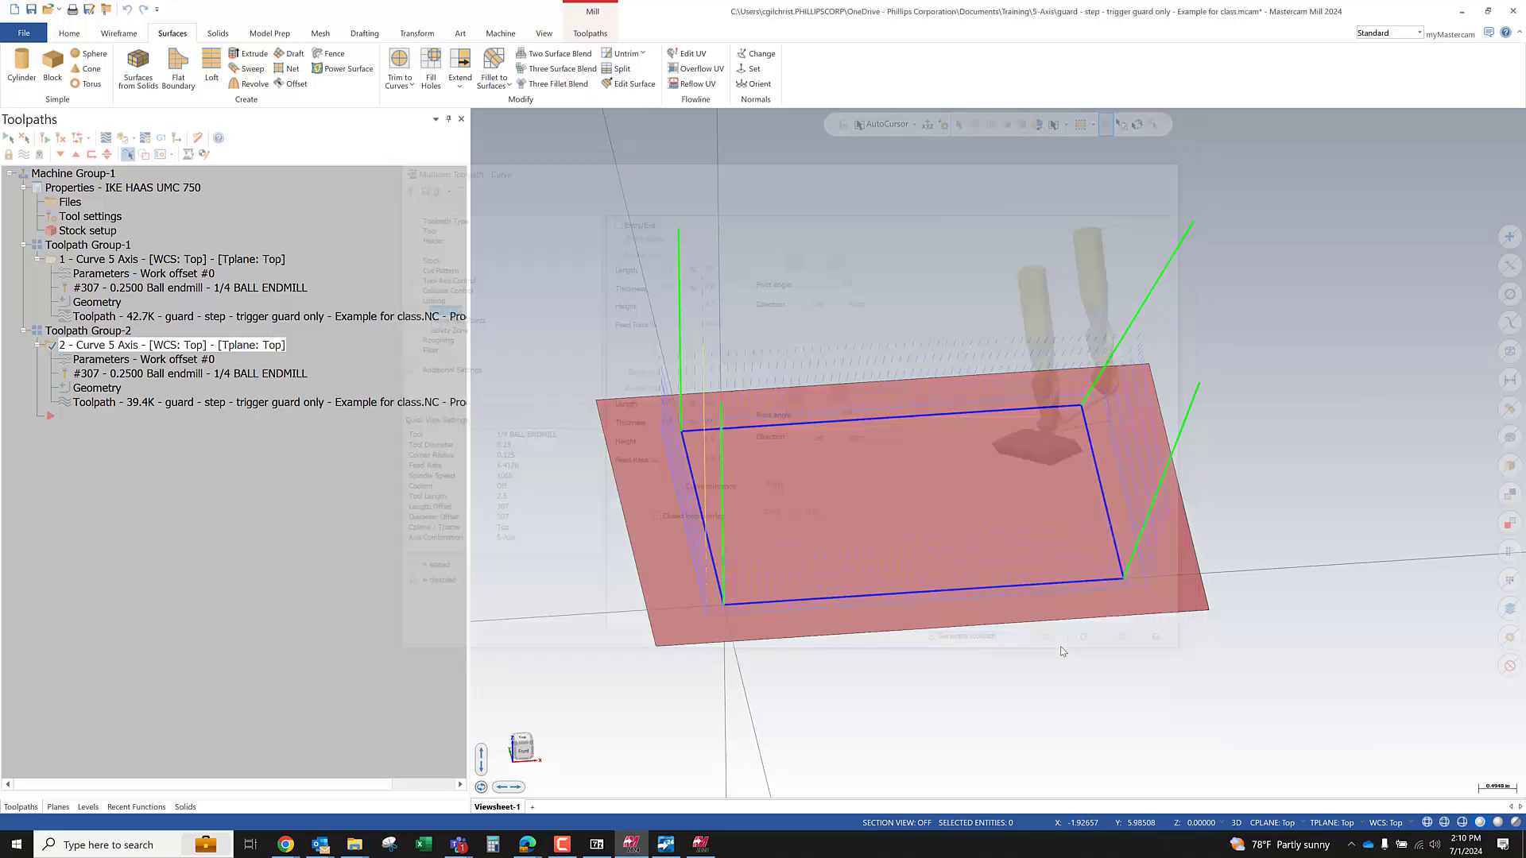
pyautogui.click(1096, 646)
pyautogui.moveTo(1050, 694); pyautogui.dragTo(1038, 667, button='middle')
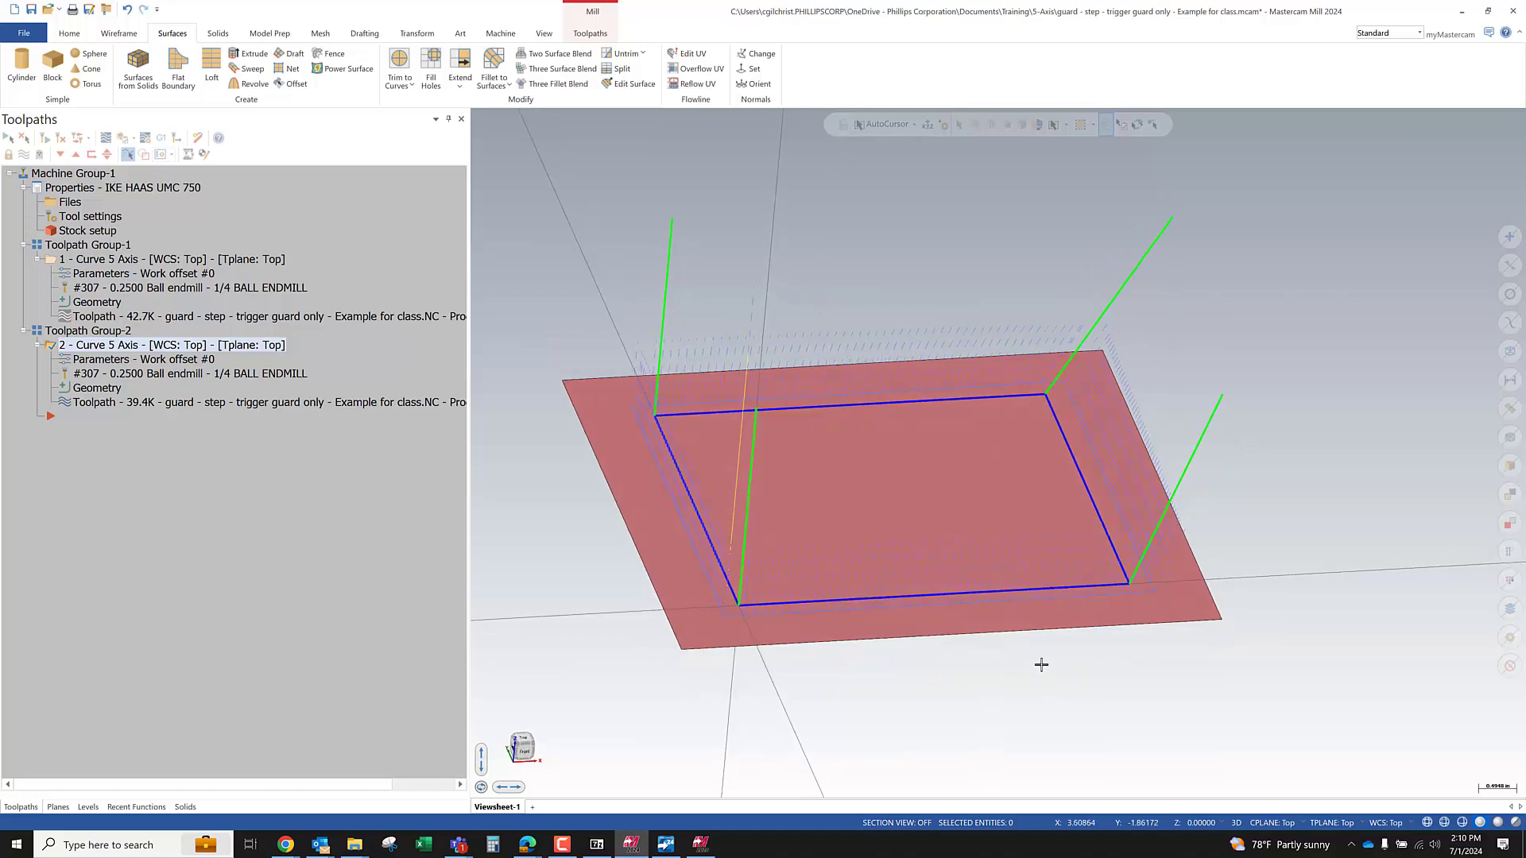
# Break the left edge of the blue rectangle into two pieces at its midpoint
pyautogui.click(119, 33)
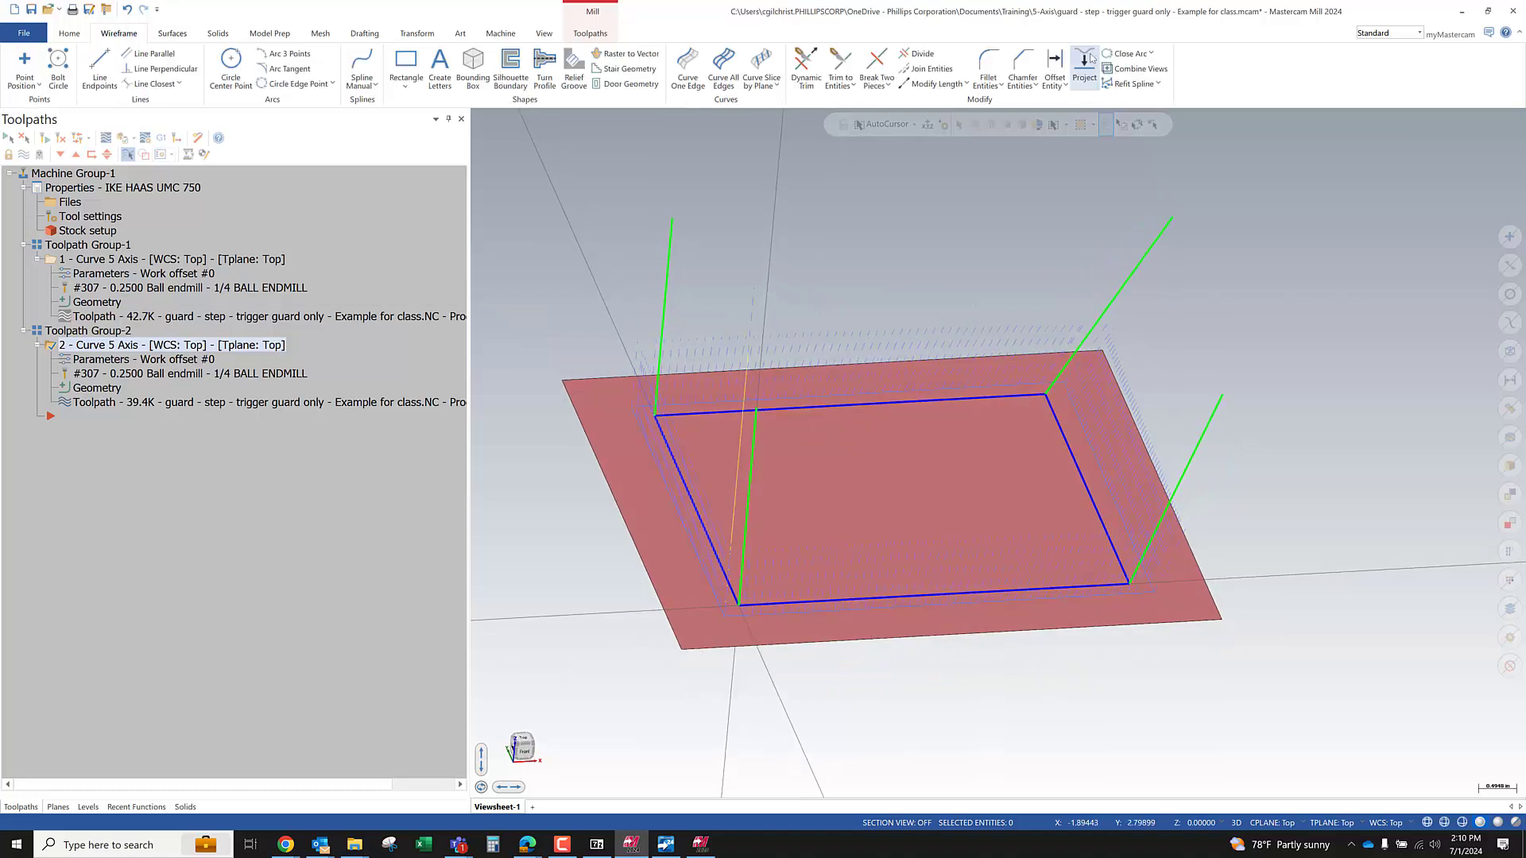
pyautogui.click(888, 85)
pyautogui.click(929, 119)
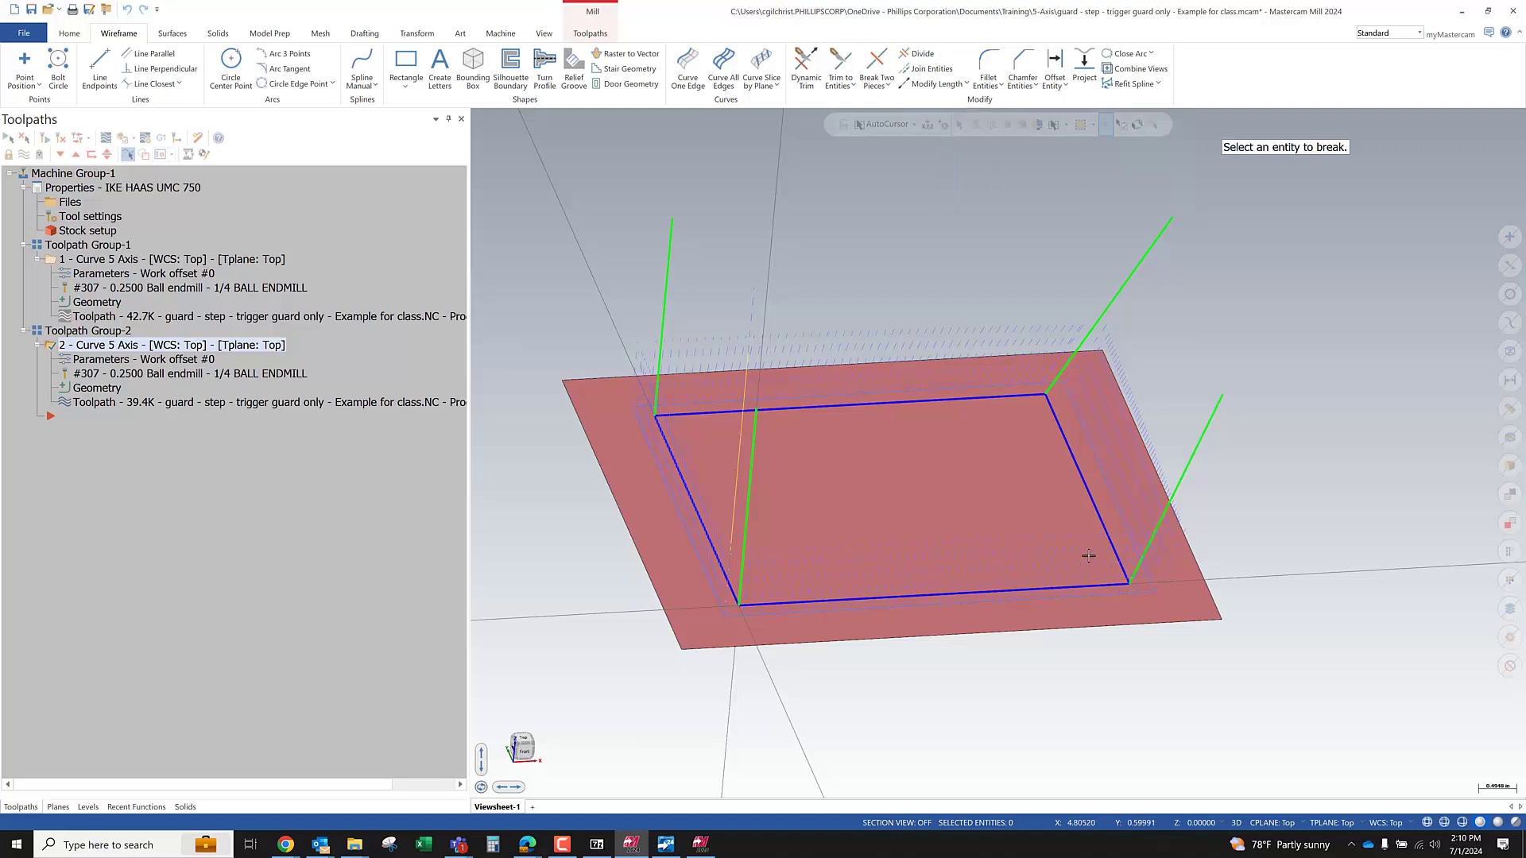
pyautogui.click(718, 545)
pyautogui.click(699, 518)
pyautogui.press('Escape')
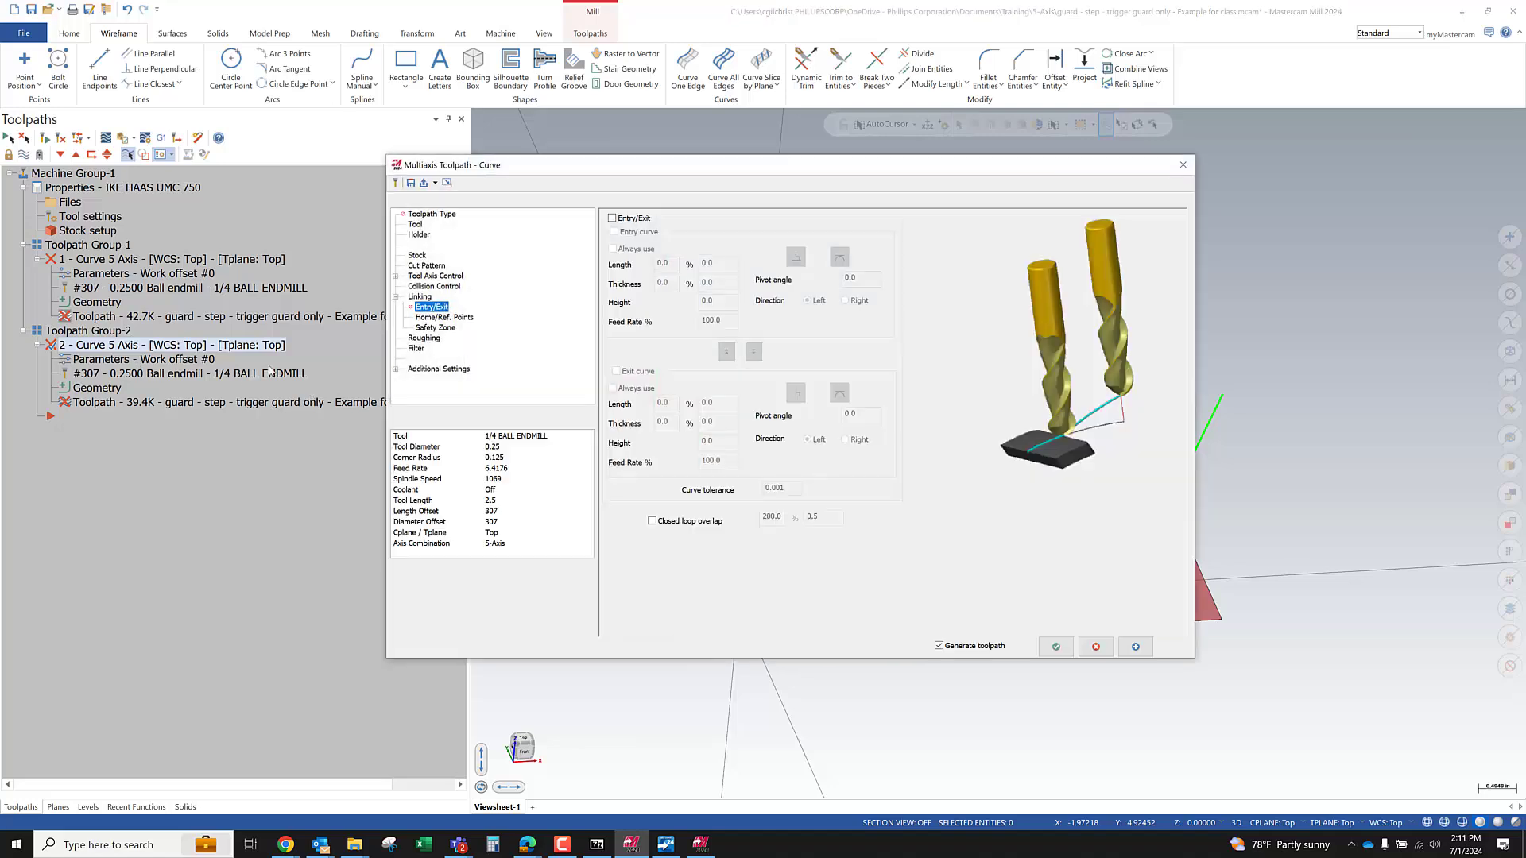
# Reselect the second toolpath's drive curve as a 3D chain around the rectangle, starting at the break in its left edge
pyautogui.click(430, 267)
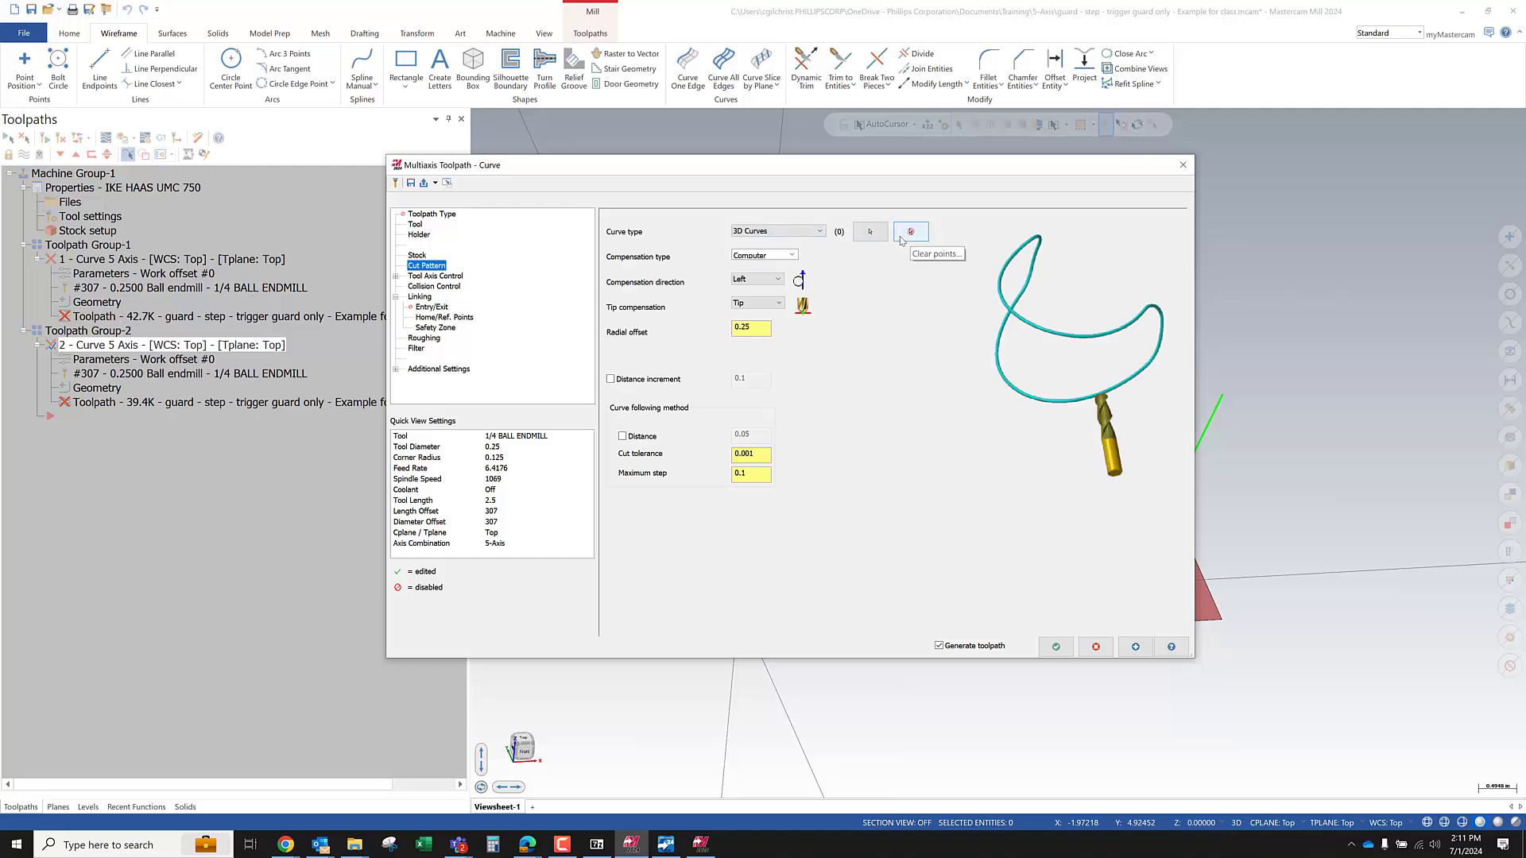
pyautogui.click(870, 232)
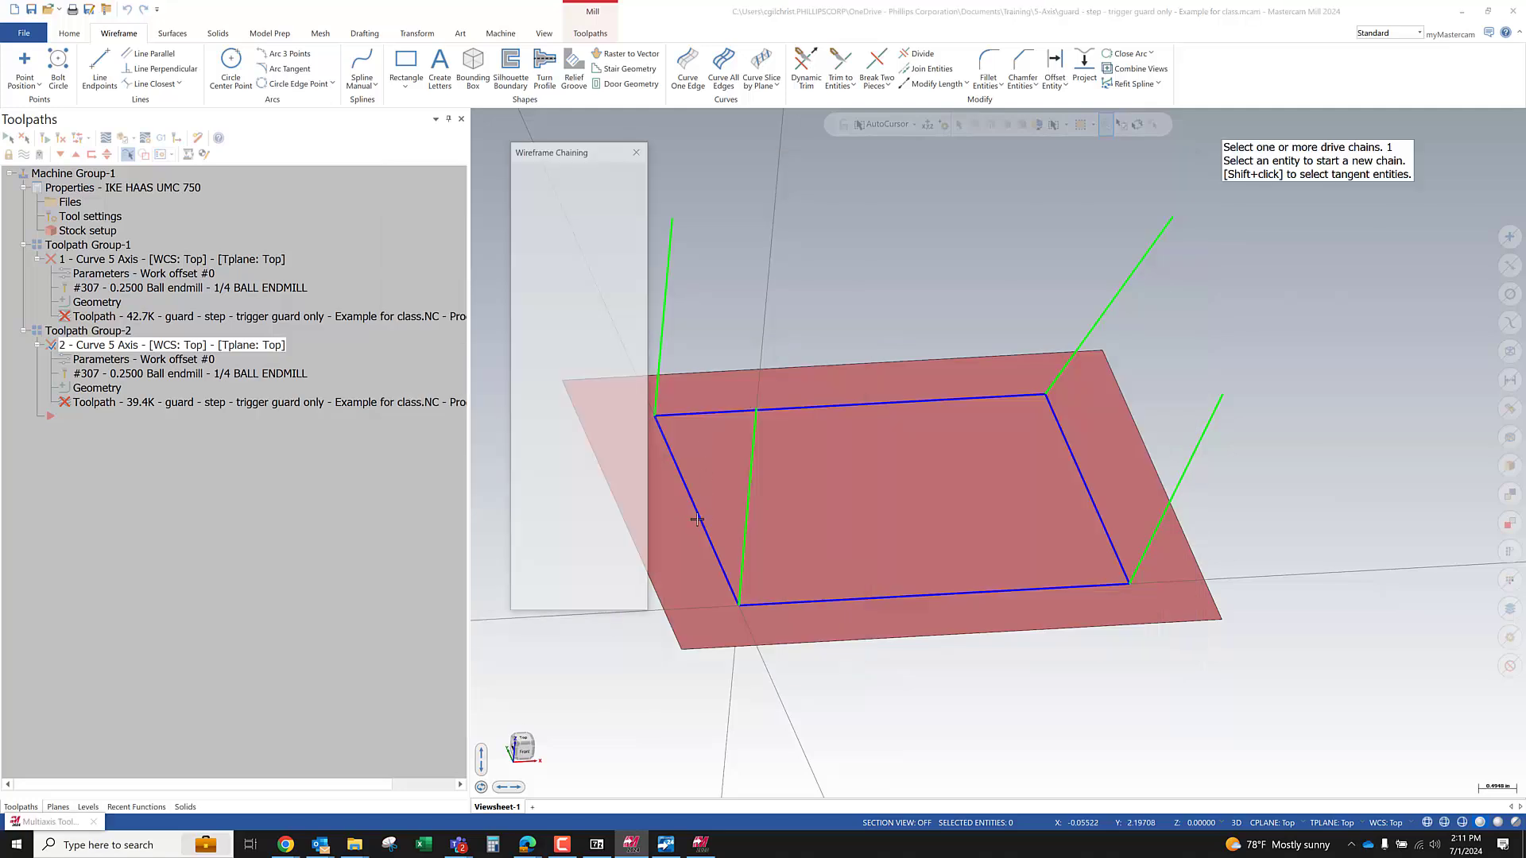
pyautogui.click(700, 516)
pyautogui.moveTo(726, 545); pyautogui.dragTo(753, 468, button='middle')
pyautogui.scroll(-2, 927, 486)
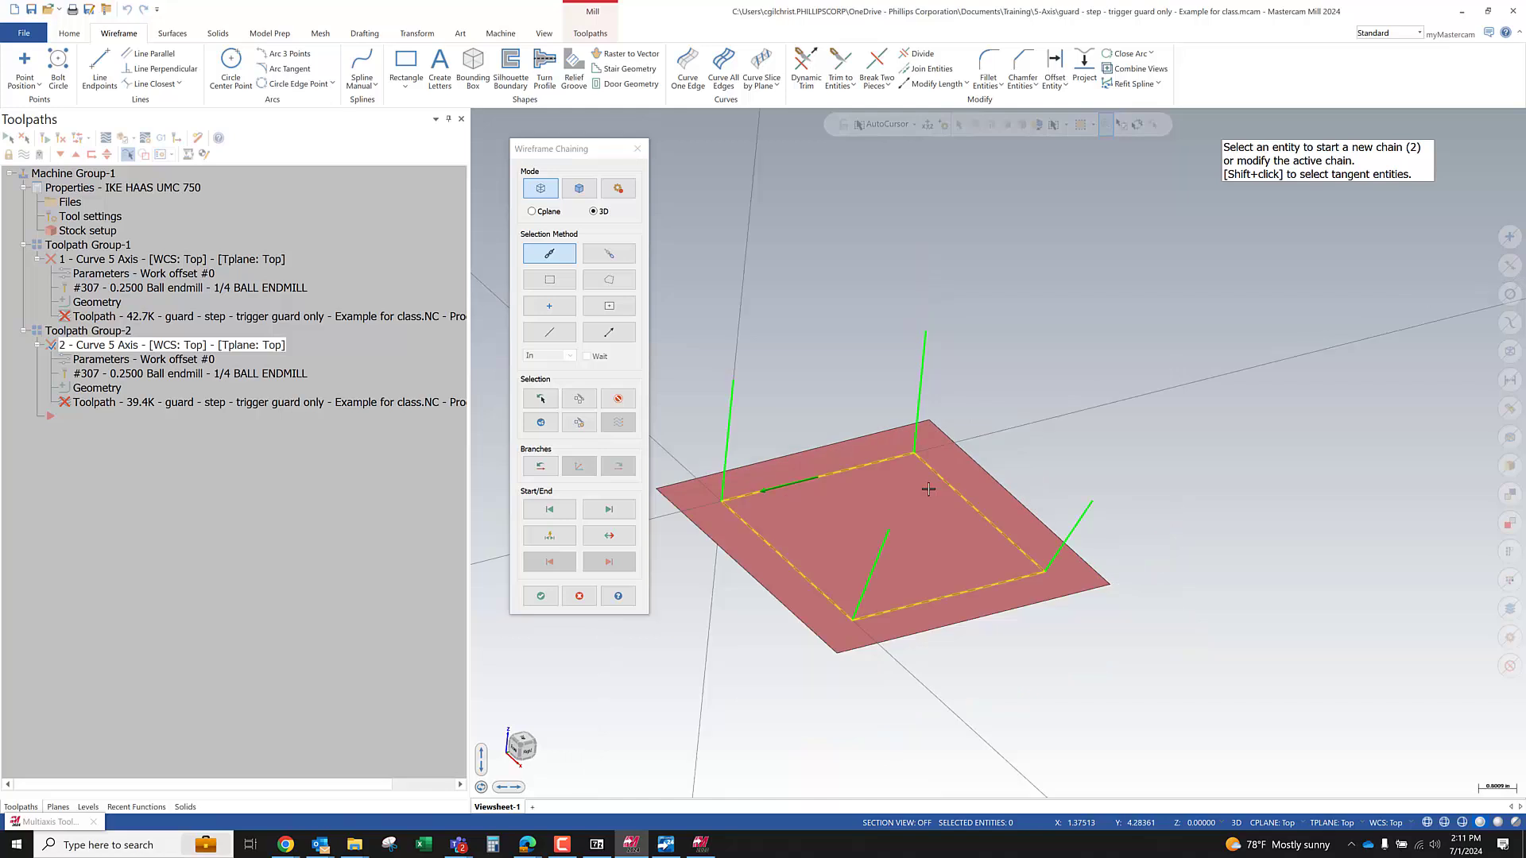
pyautogui.scroll(1, 777, 556)
pyautogui.click(546, 601)
pyautogui.click(546, 598)
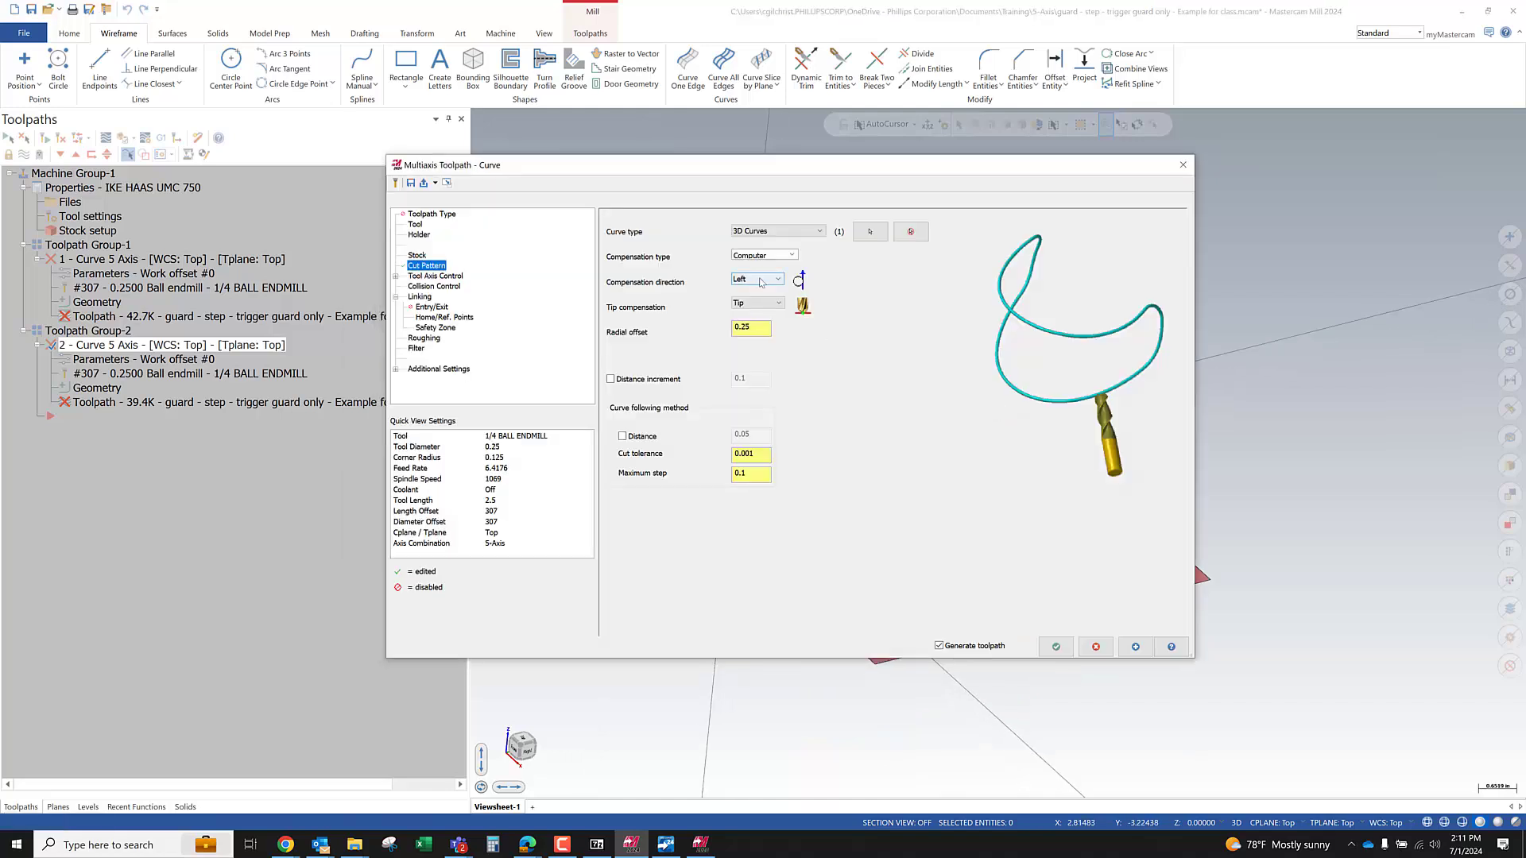
# Compare the chain's start point and direction with the Left compensation and 0.25 radial offset, and regenerate the second toolpath
pyautogui.moveTo(867, 167); pyautogui.dragTo(260, 117)
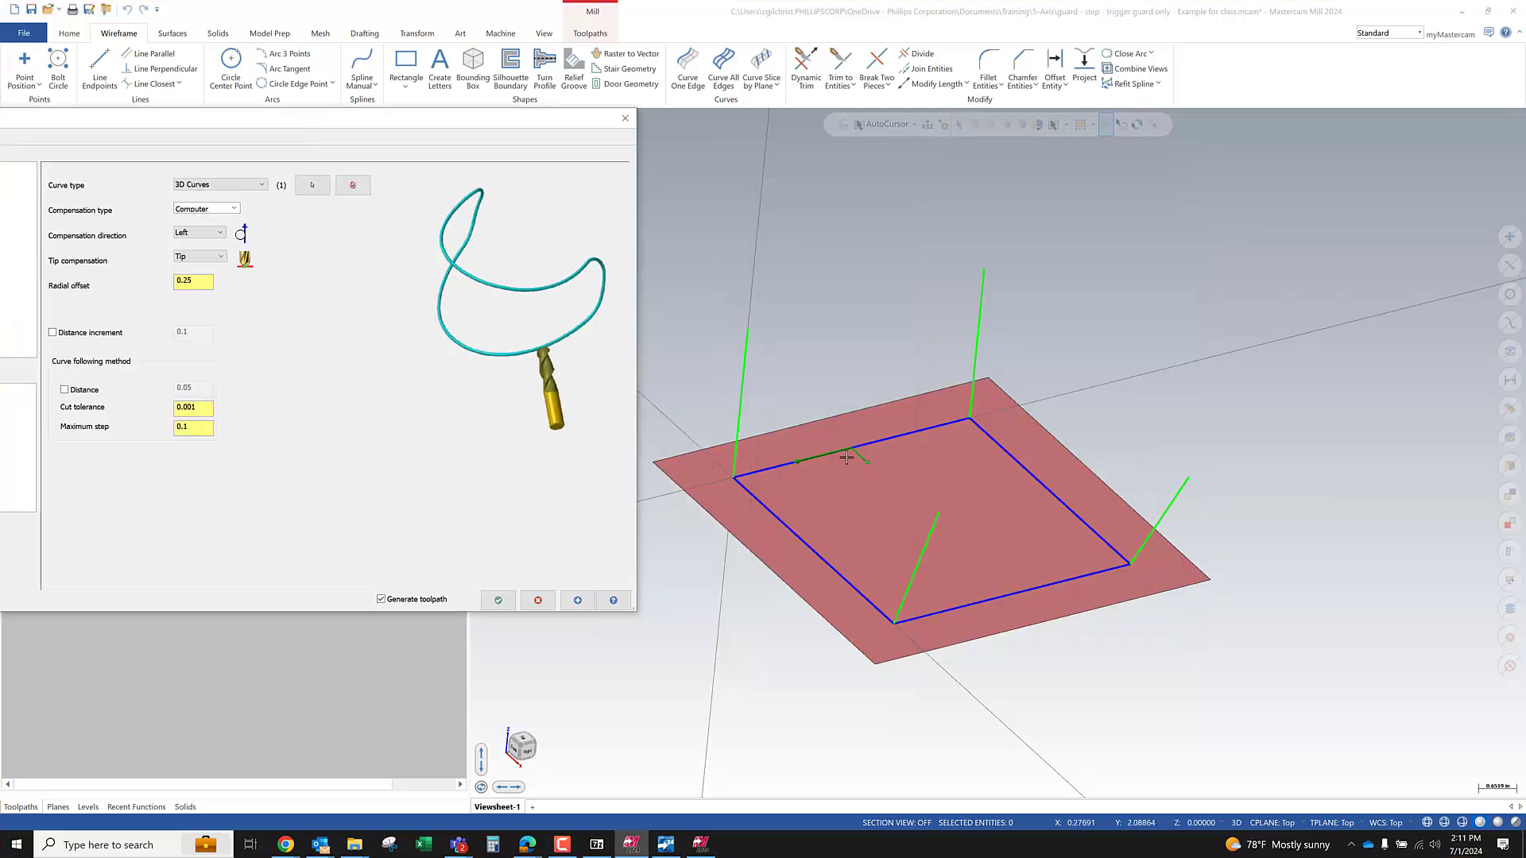
pyautogui.moveTo(939, 482); pyautogui.dragTo(962, 414, button='middle')
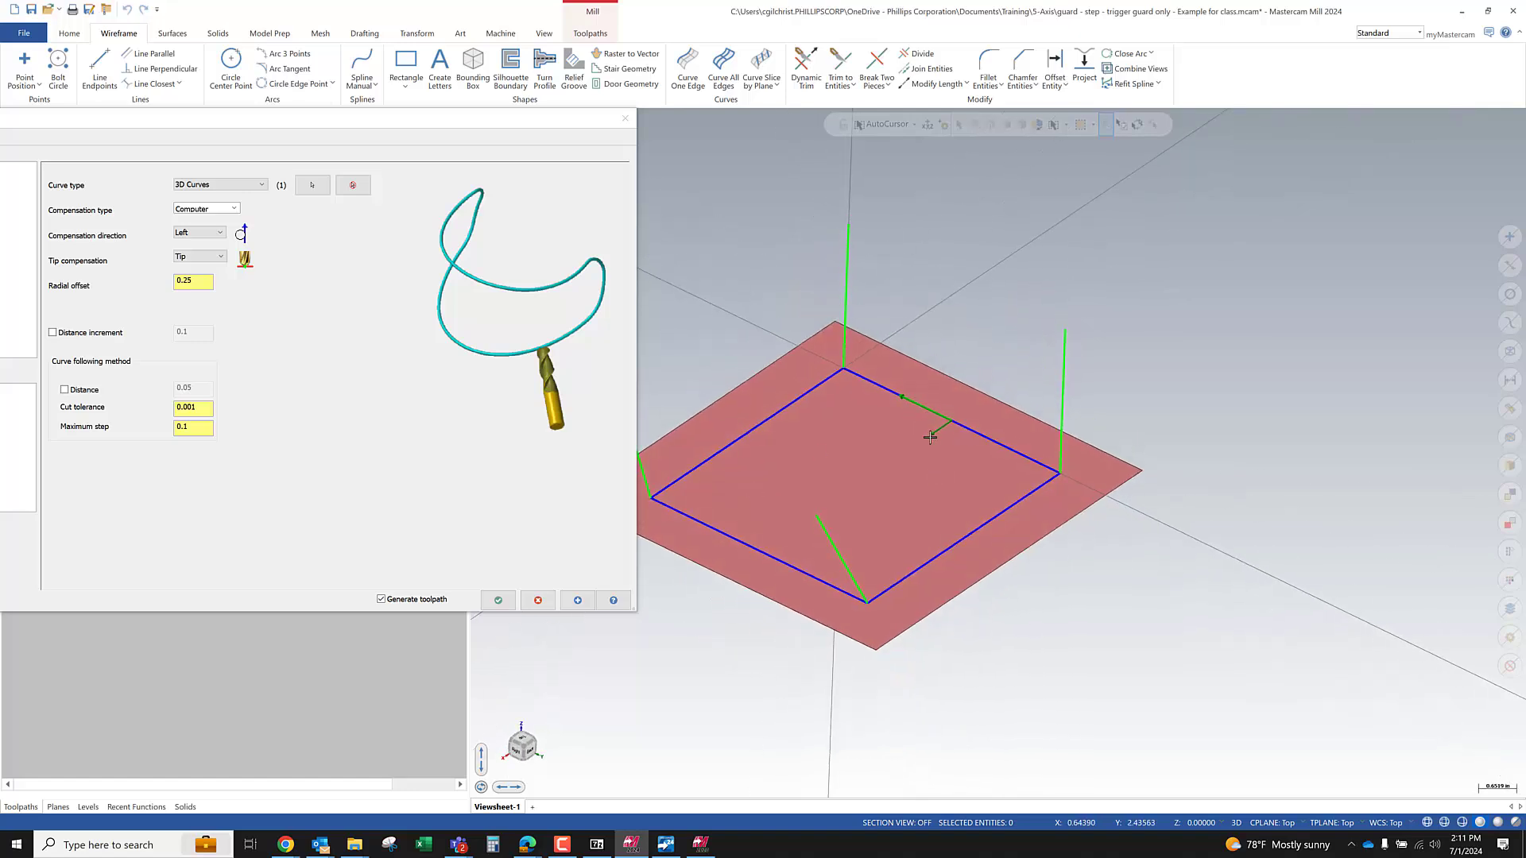
pyautogui.moveTo(537, 128); pyautogui.dragTo(1099, 168)
pyautogui.click(763, 321)
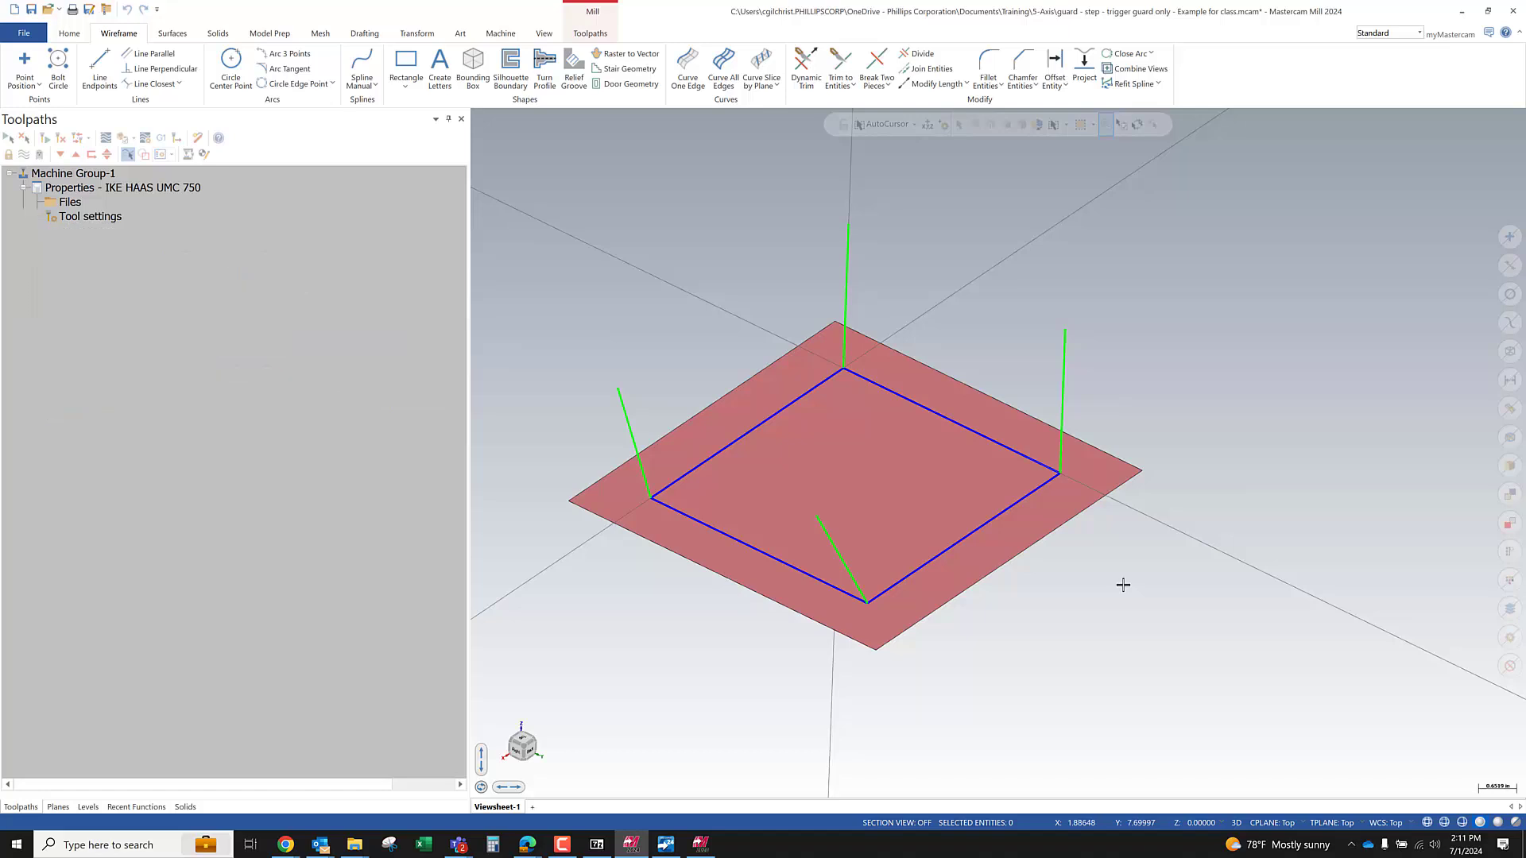
pyautogui.scroll(3, 949, 404)
pyautogui.moveTo(949, 404)
pyautogui.mouseDown(button='middle')
pyautogui.moveTo(943, 426)
pyautogui.moveTo(879, 436)
pyautogui.moveTo(899, 385)
pyautogui.moveTo(878, 394)
pyautogui.mouseUp(button='middle')
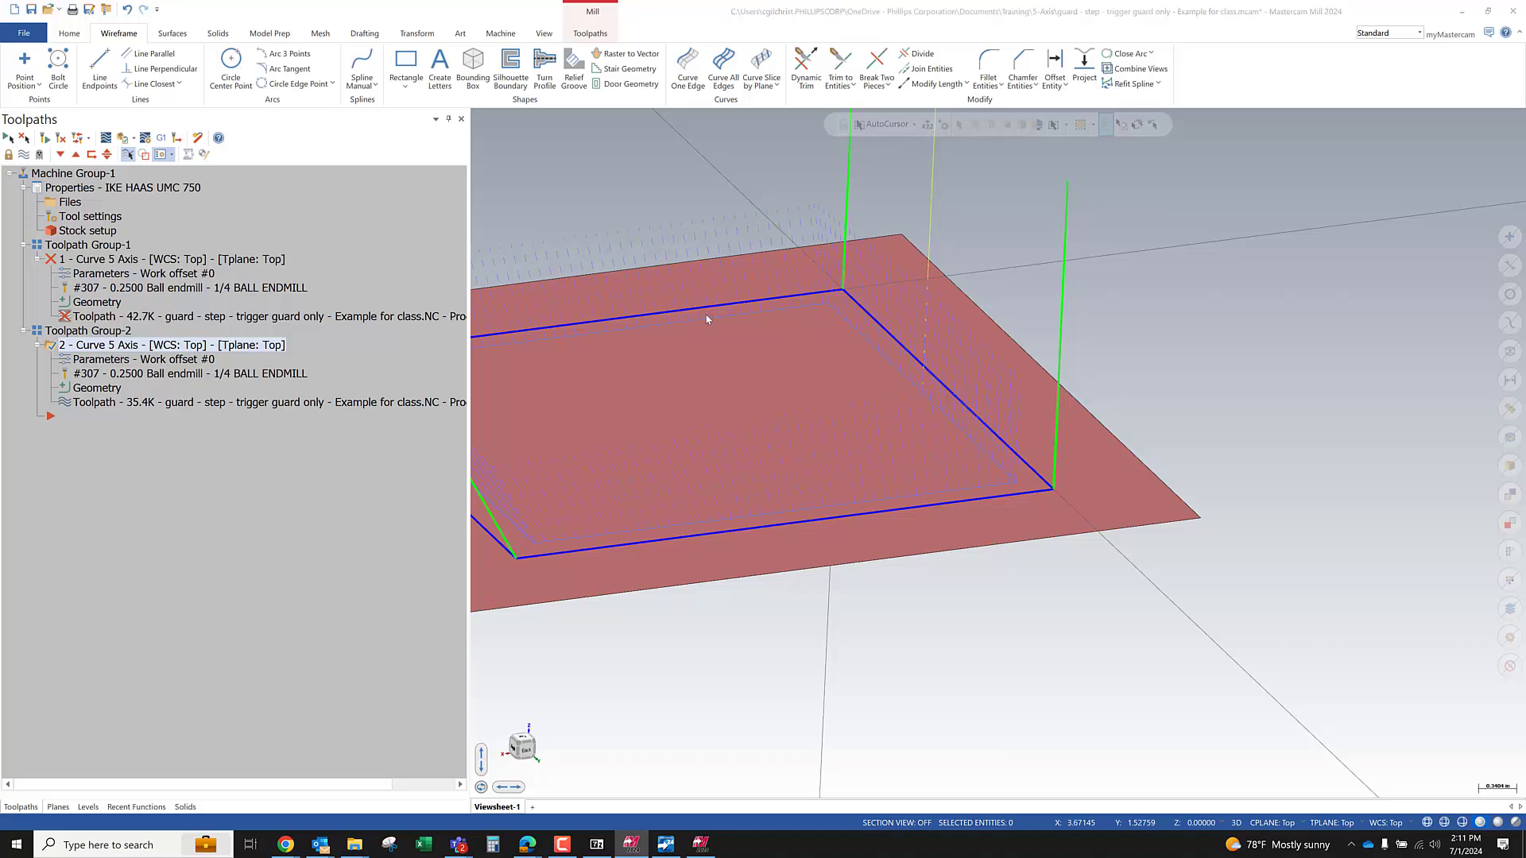
# Enable Entry/Exit for the second toolpath with both the entry curve and the exit curve switched on
pyautogui.click(197, 356)
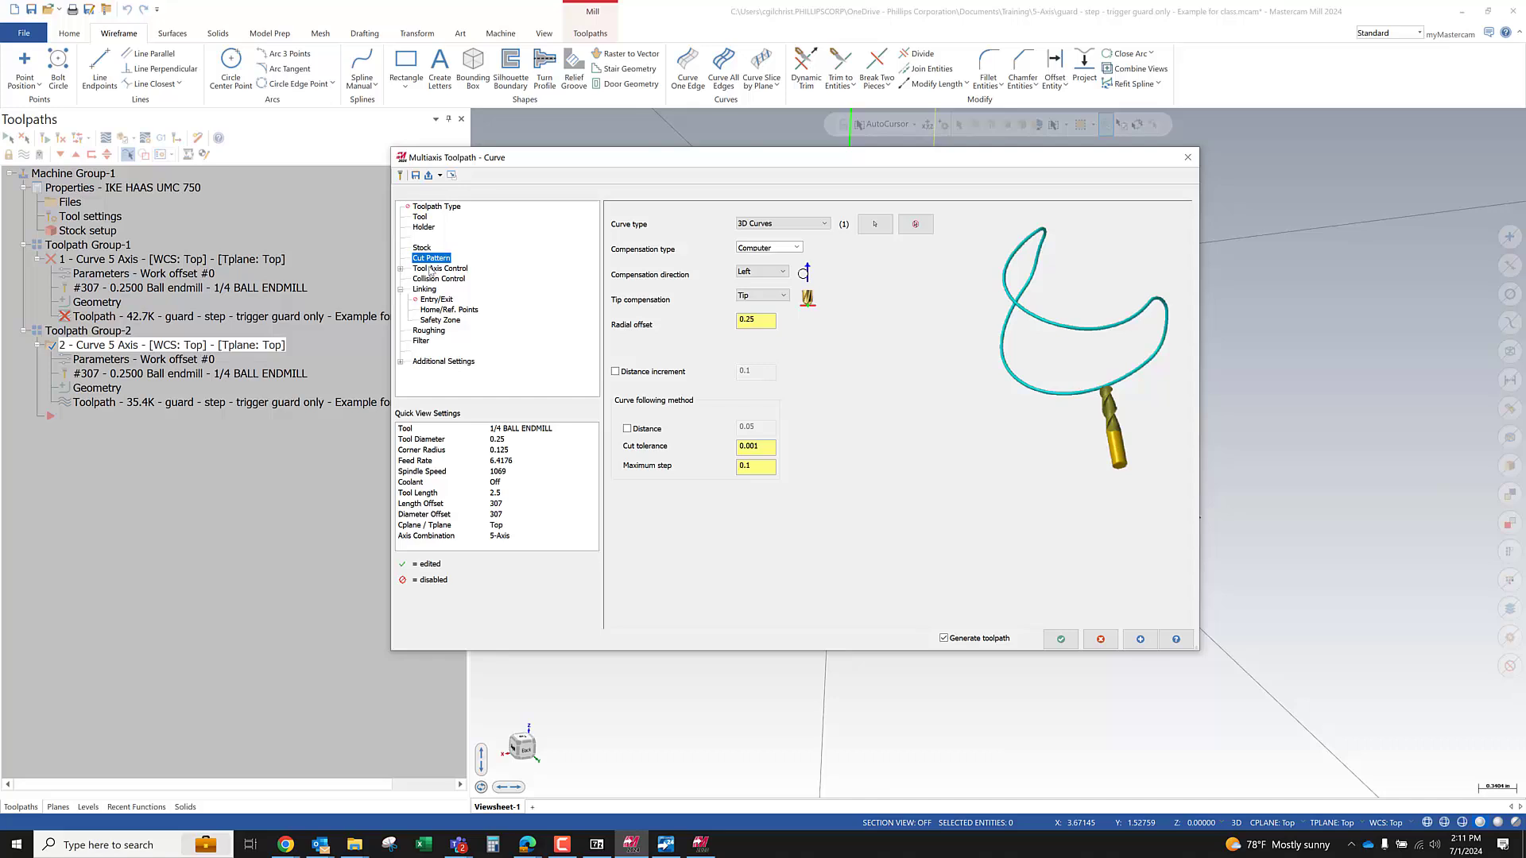
pyautogui.click(437, 300)
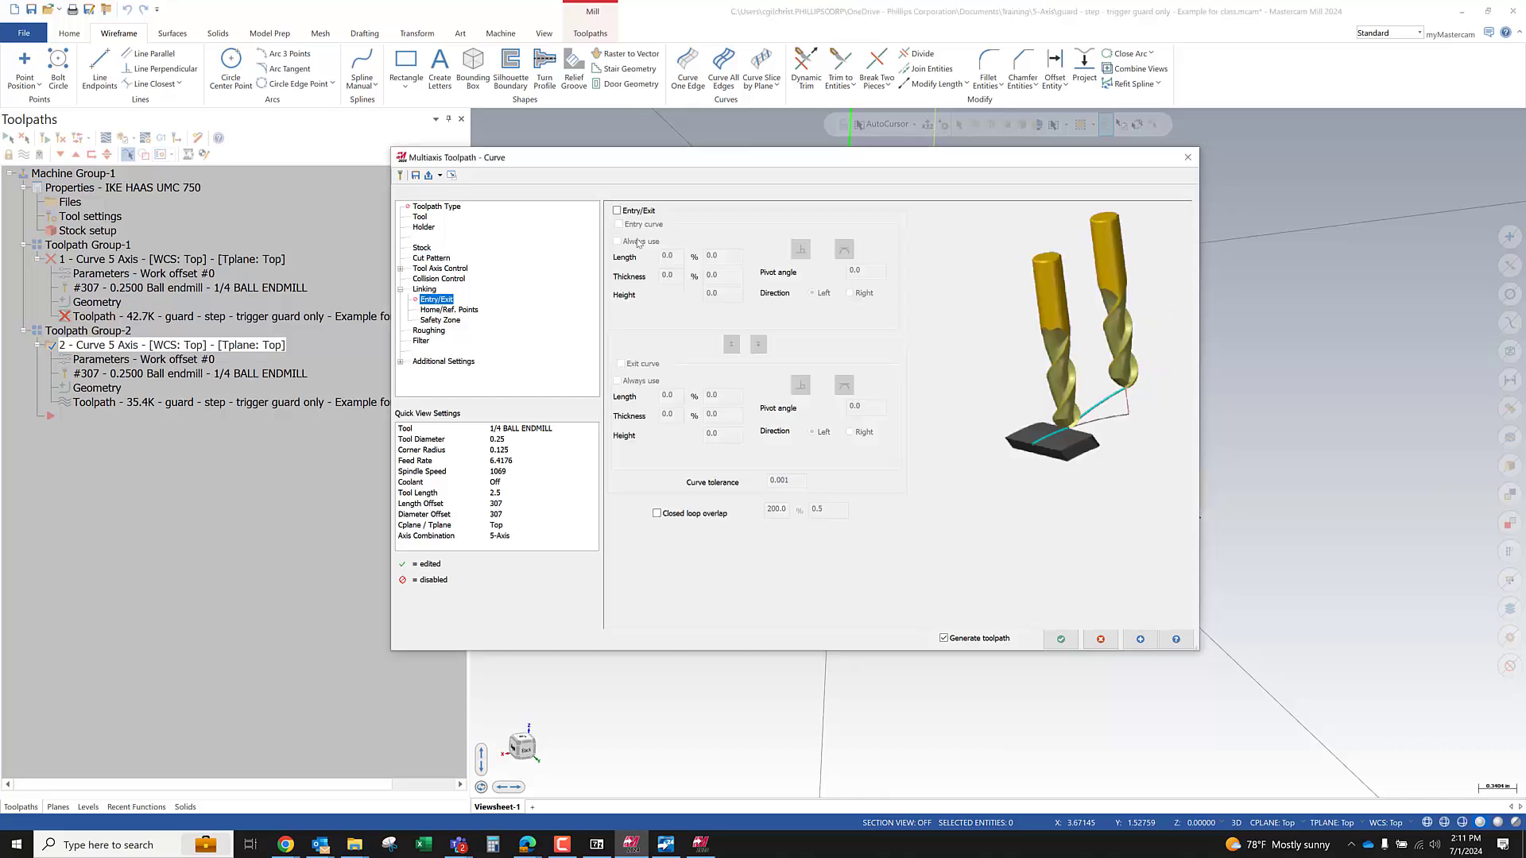
pyautogui.click(618, 212)
pyautogui.click(619, 225)
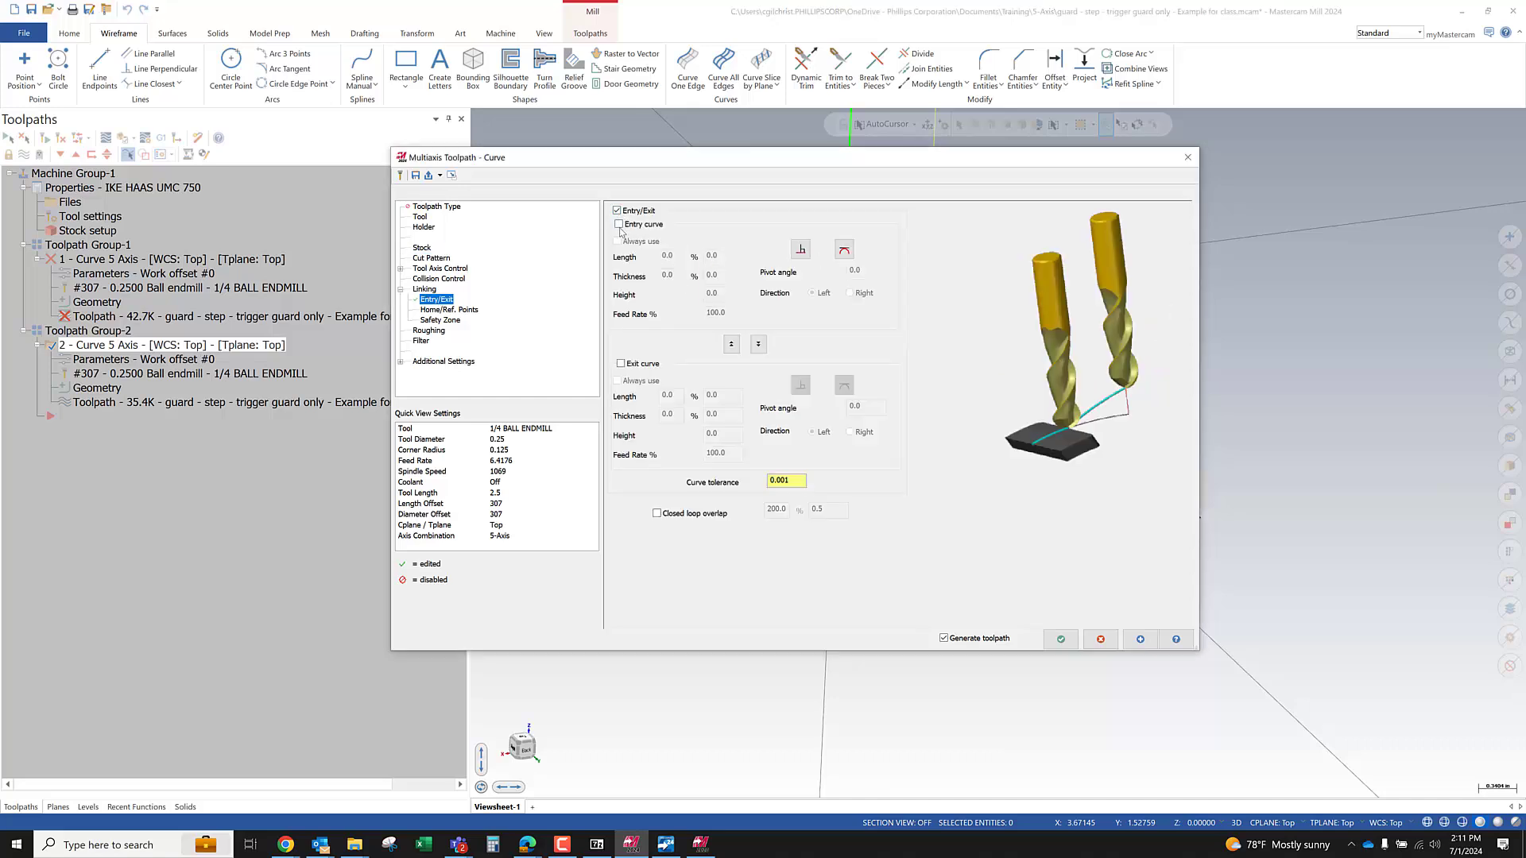
pyautogui.click(620, 364)
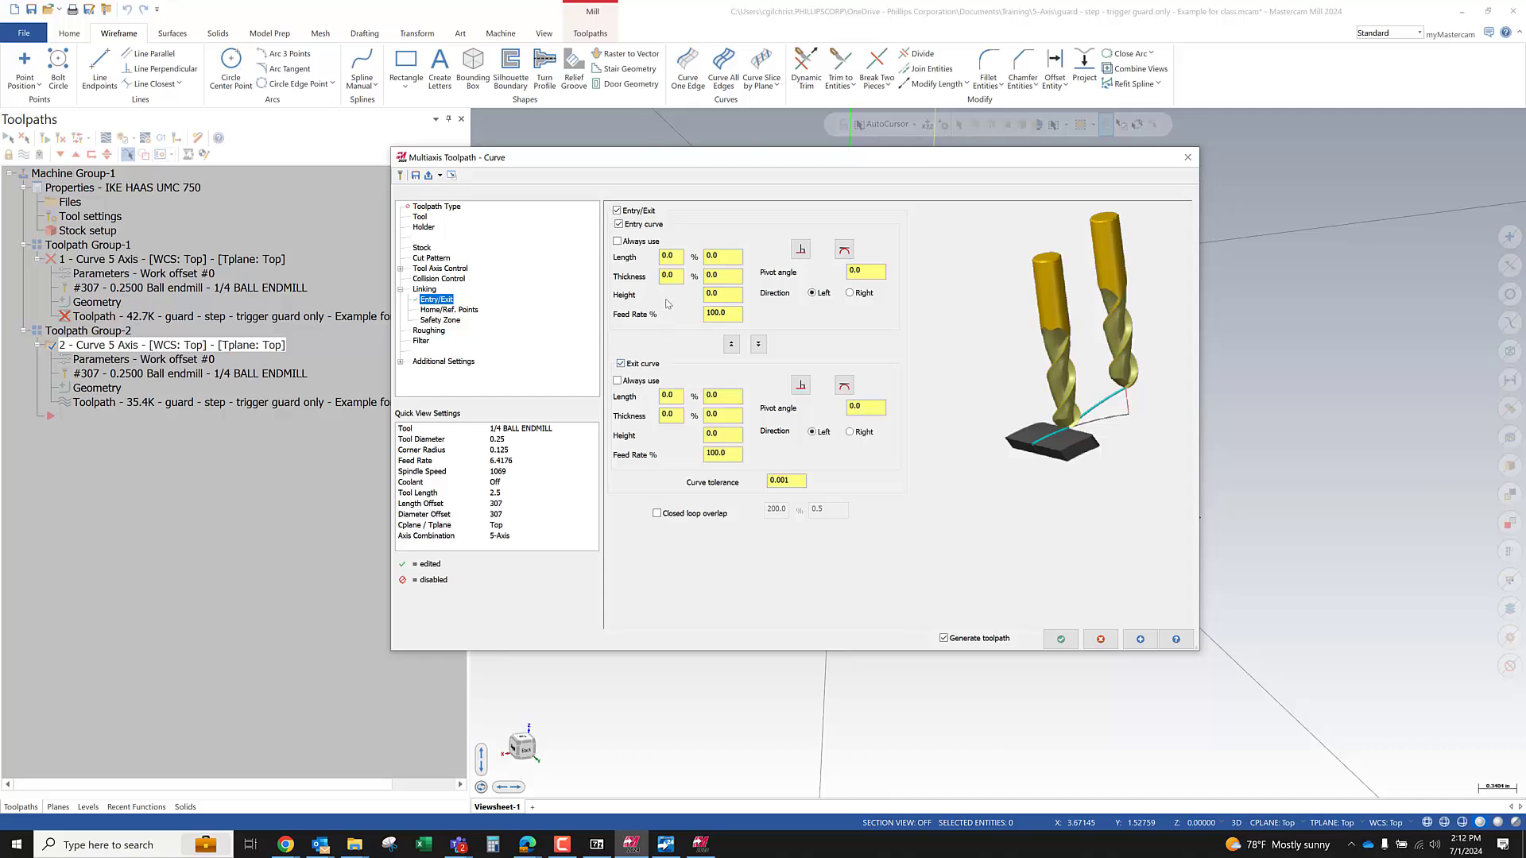
# Set the entry curve to length 0.25, thickness 0.25 and height 0.02, and copy these values to the exit curve
pyautogui.click(730, 259)
pyautogui.write('.25')
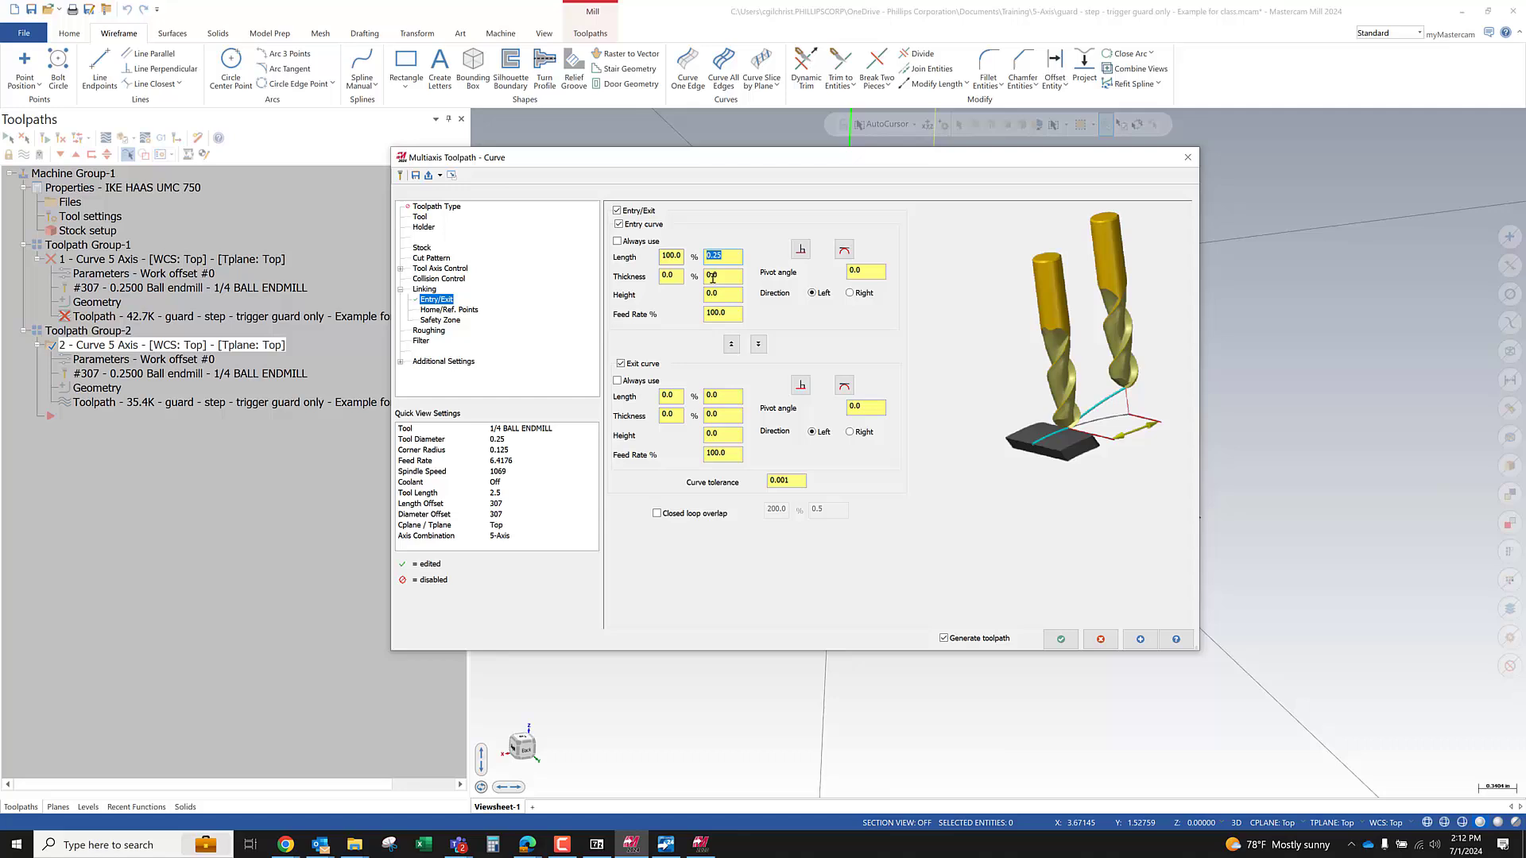
pyautogui.press('Tab')
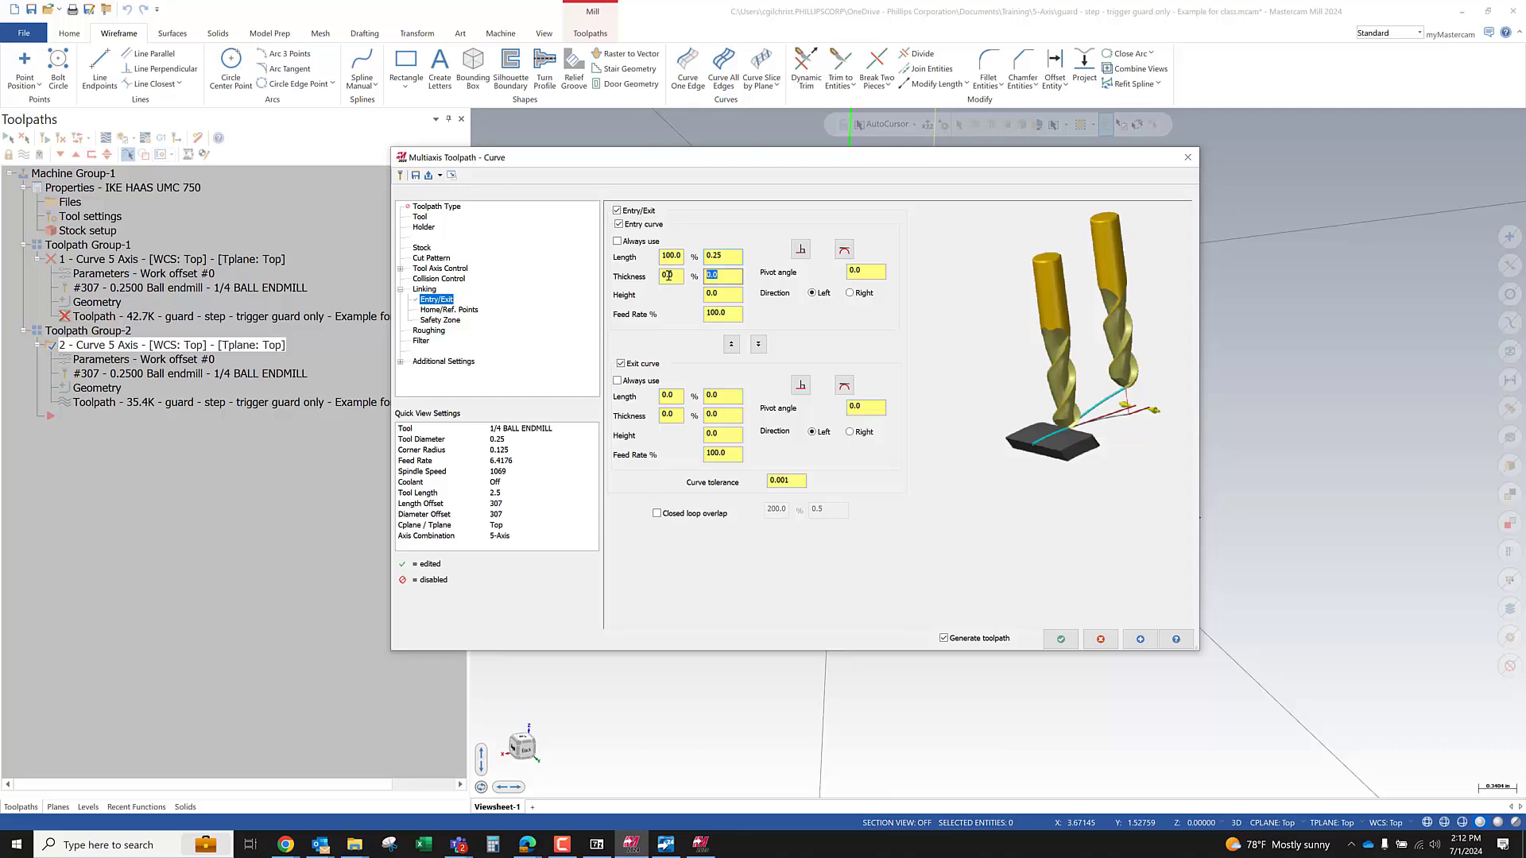
pyautogui.write('.25')
pyautogui.click(726, 293)
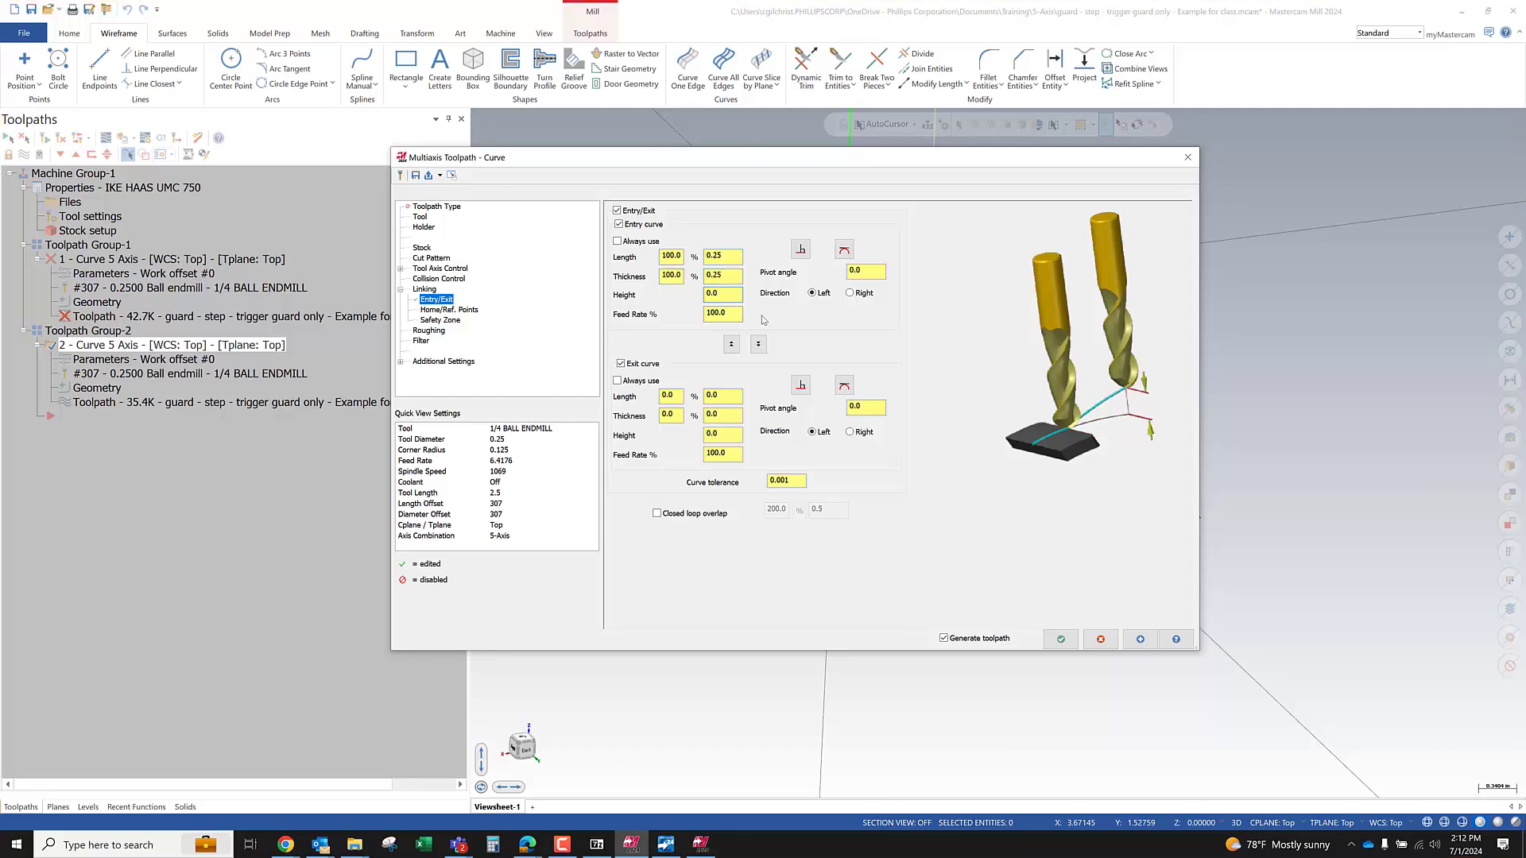
pyautogui.write('2')
pyautogui.click(758, 343)
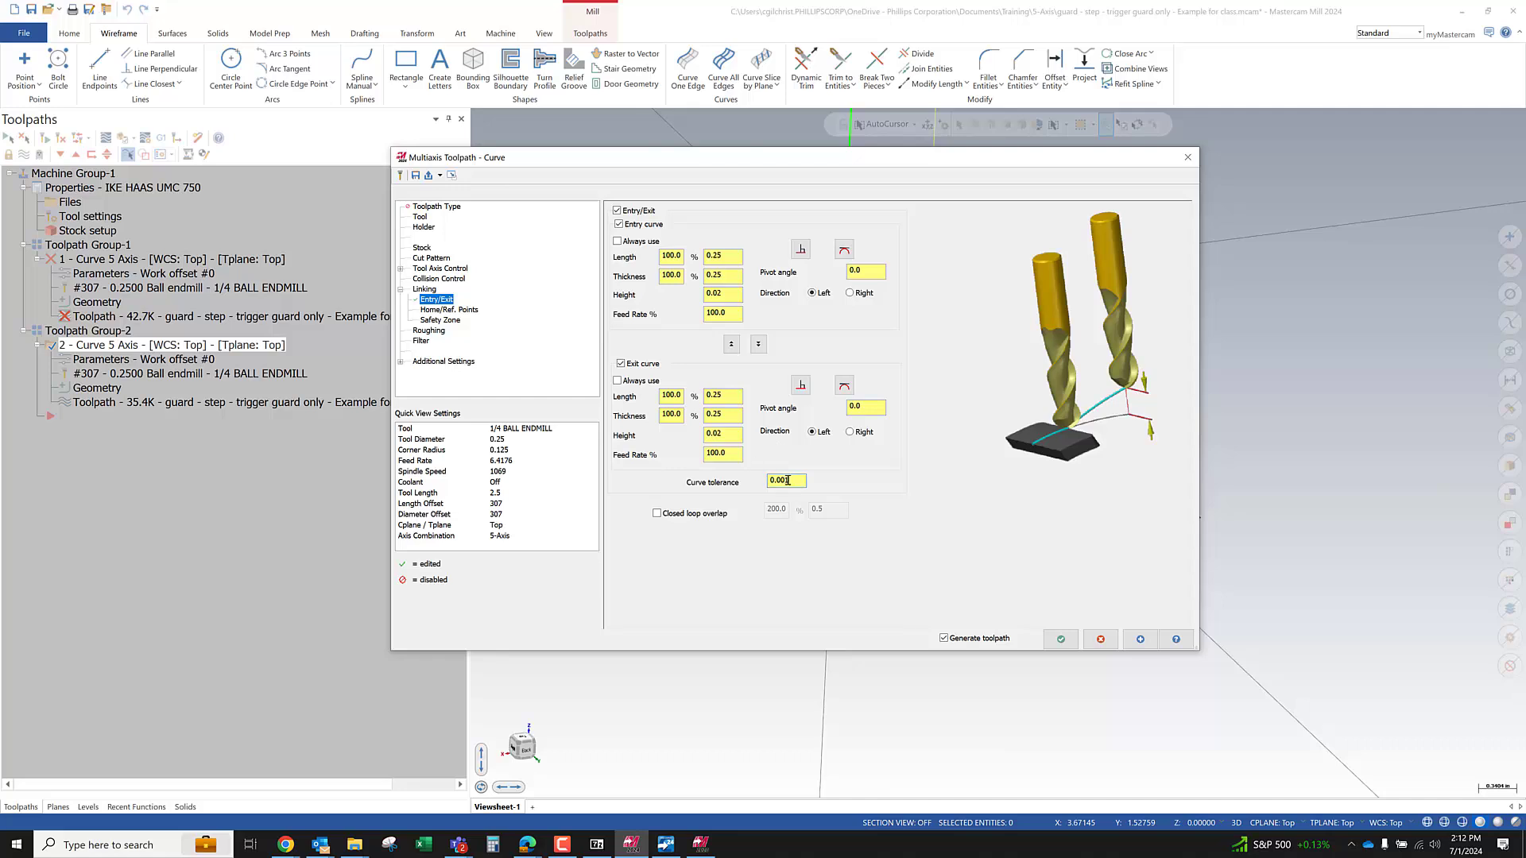
# Set the curve tolerance to 0.0002, enable closed loop overlap, and regenerate the second toolpath
pyautogui.write('02')
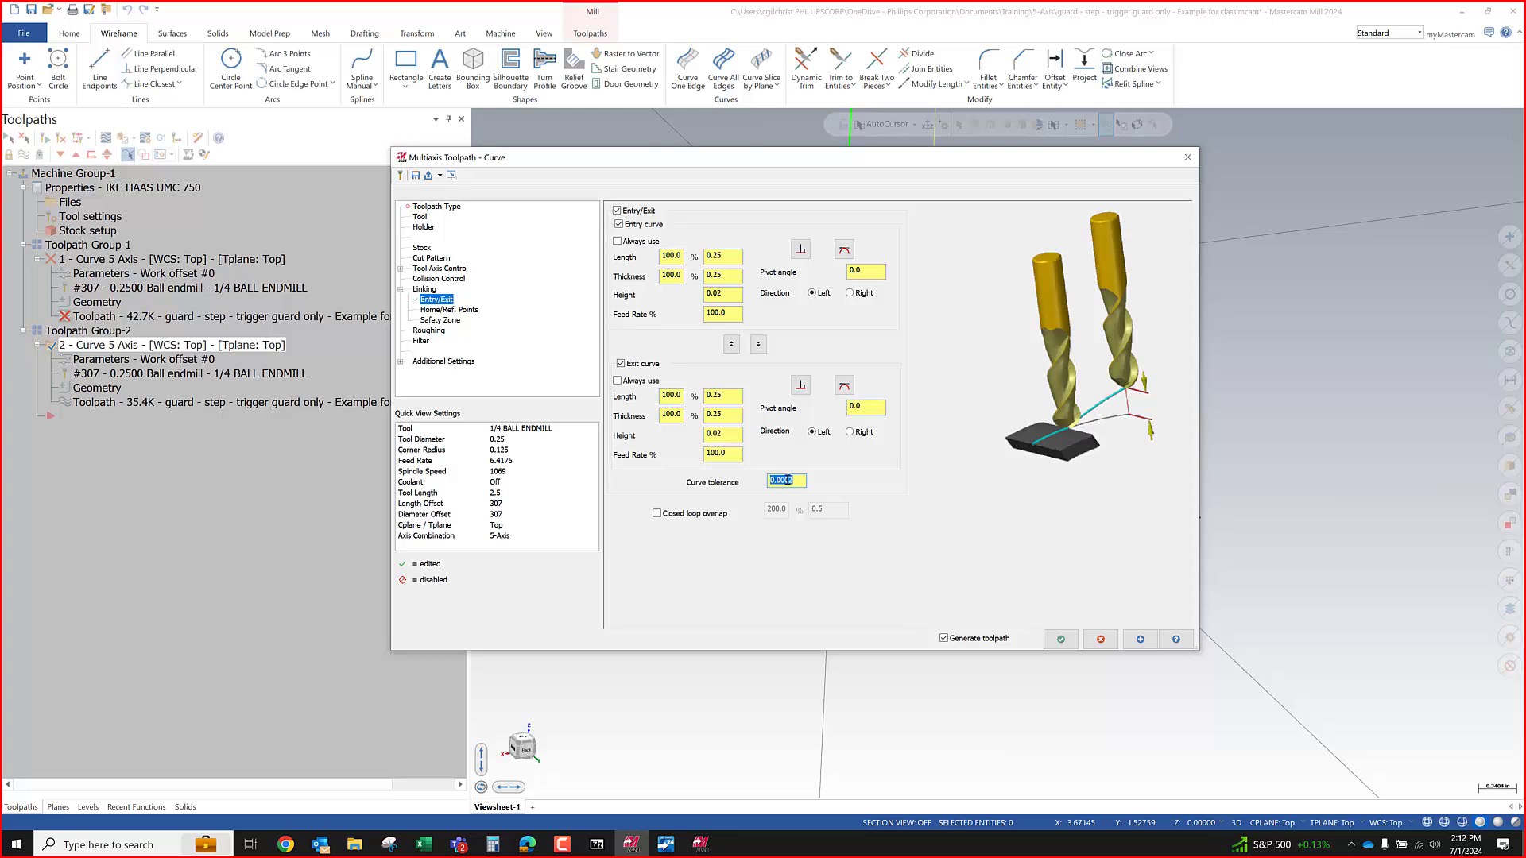
pyautogui.click(657, 514)
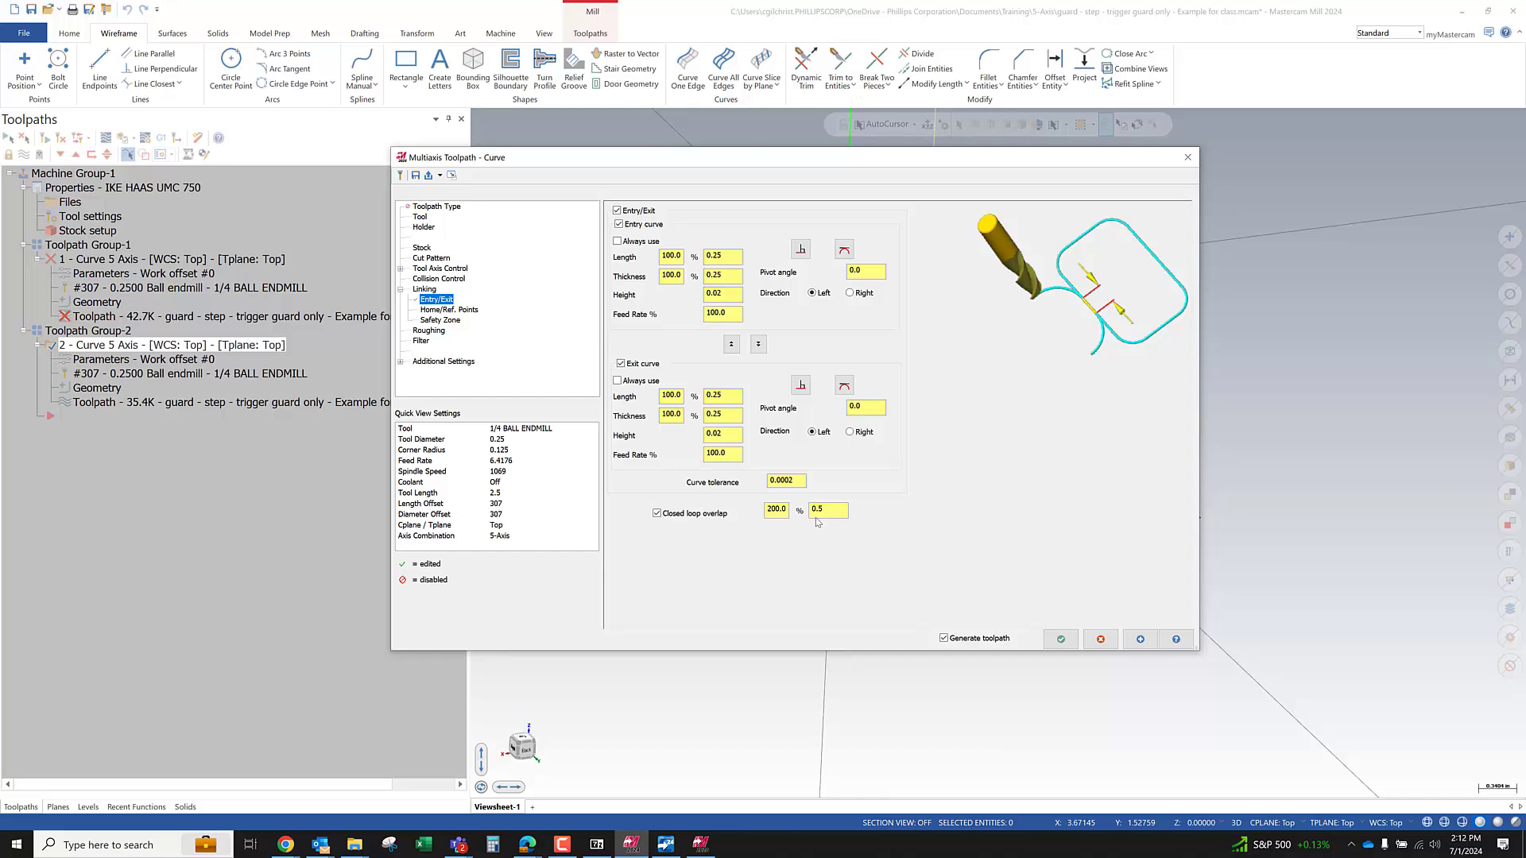
pyautogui.press('BackSpace')
pyautogui.press('Return')
# Backplot the second toolpath and step the tool down its curved entry move in a close side view
pyautogui.scroll(-3, 1026, 407)
pyautogui.moveTo(972, 418); pyautogui.dragTo(953, 388, button='middle')
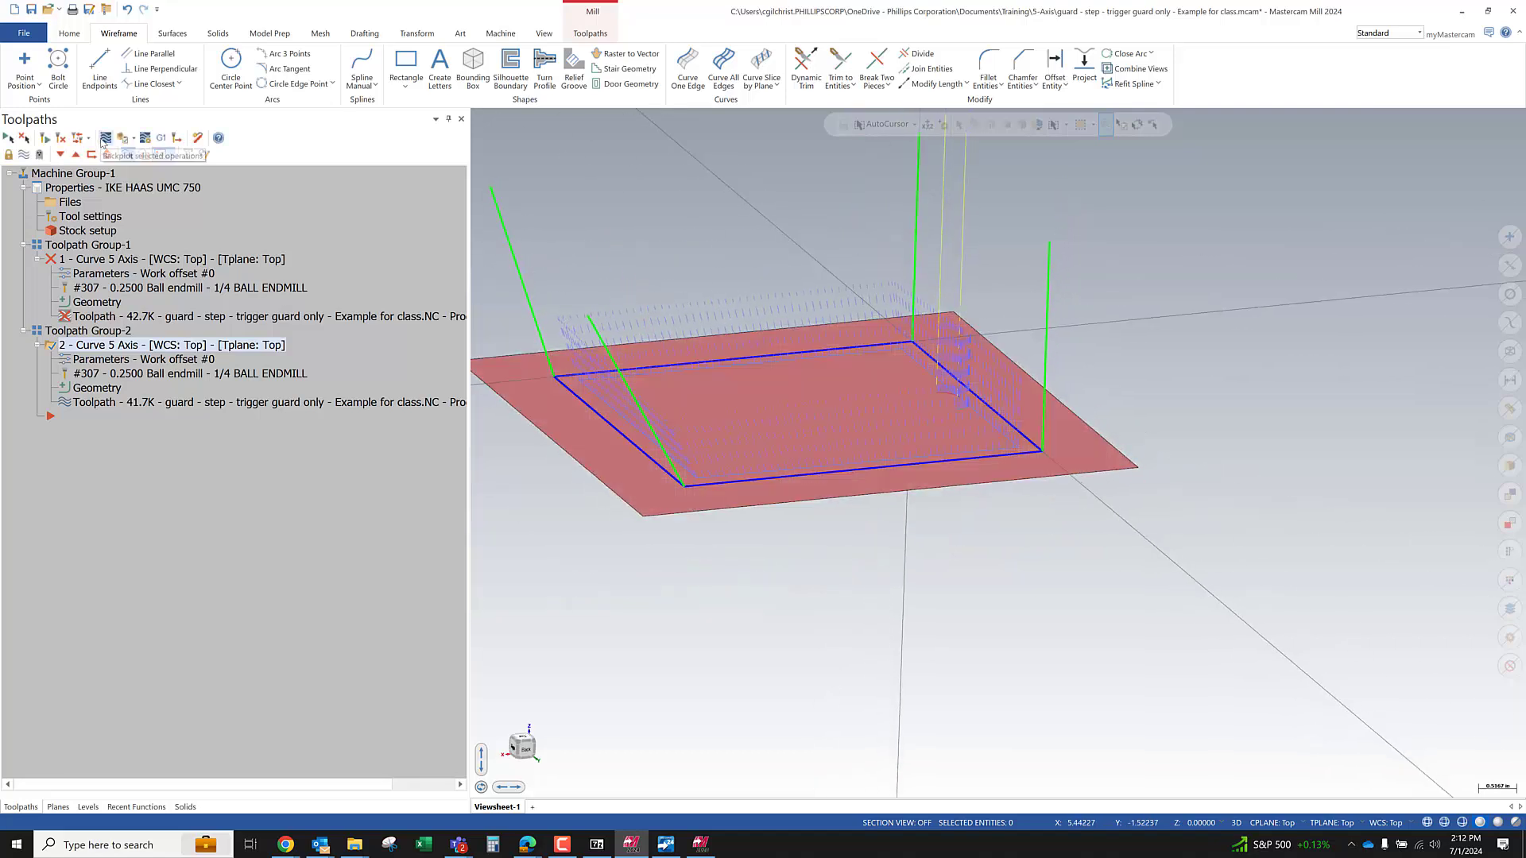
pyautogui.hotkey('alt', 't')
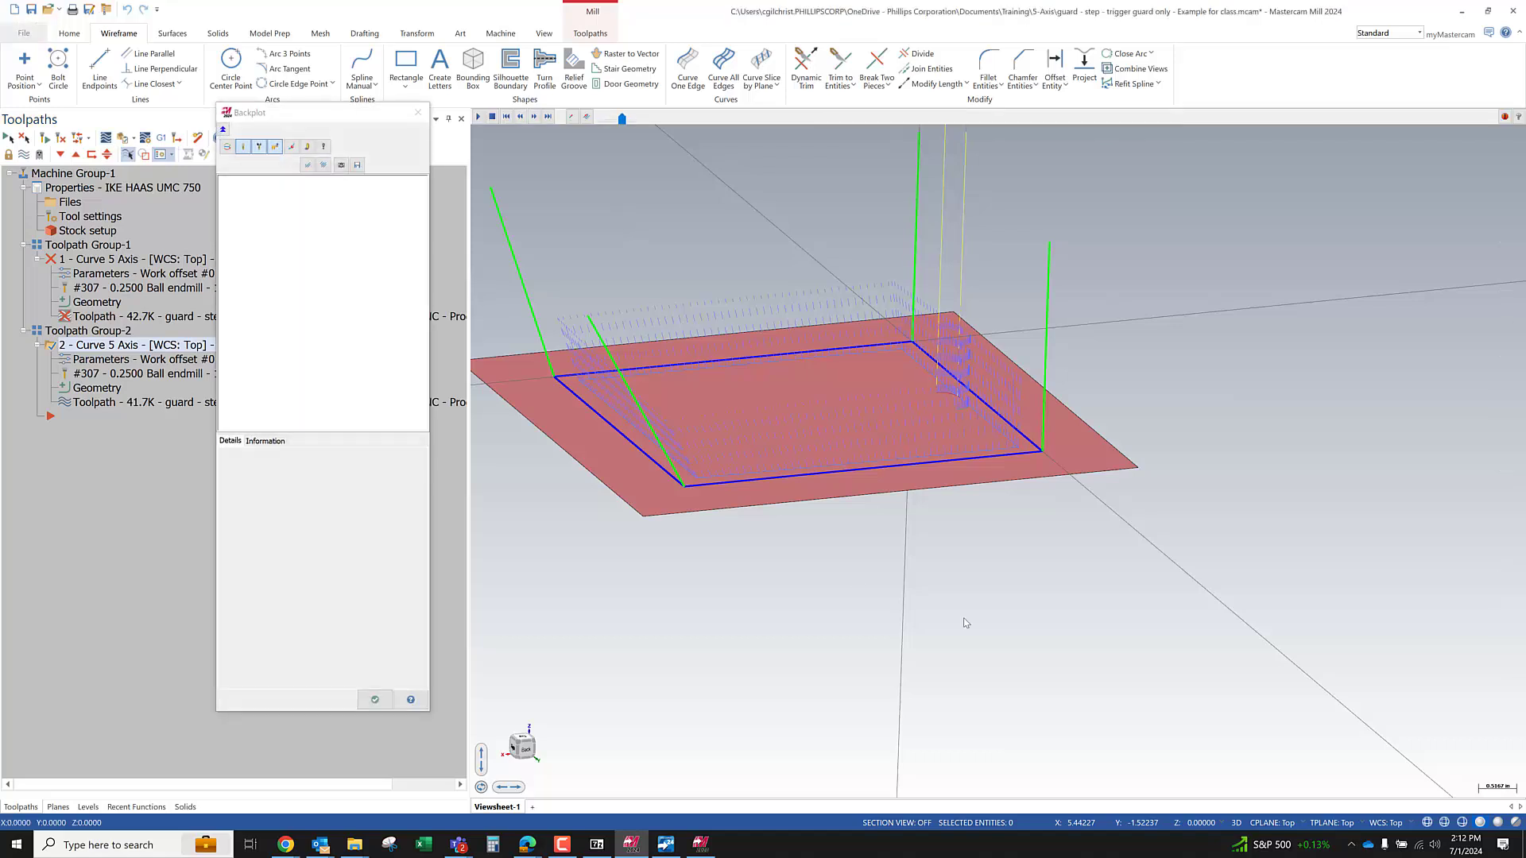
pyautogui.scroll(2, 944, 328)
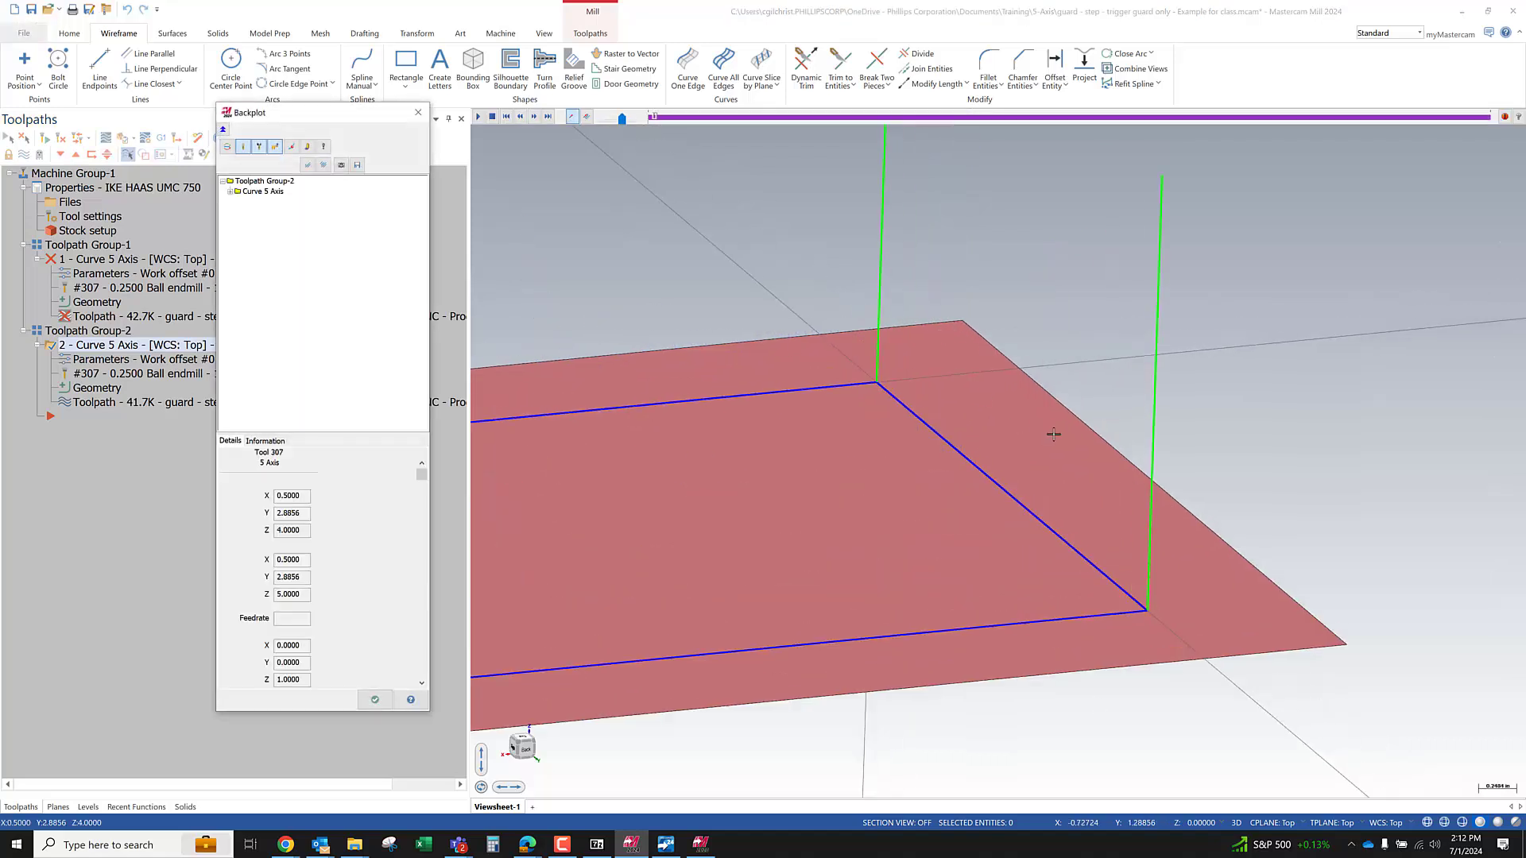
pyautogui.moveTo(1059, 436); pyautogui.dragTo(950, 476, button='middle')
pyautogui.scroll(3, 977, 535)
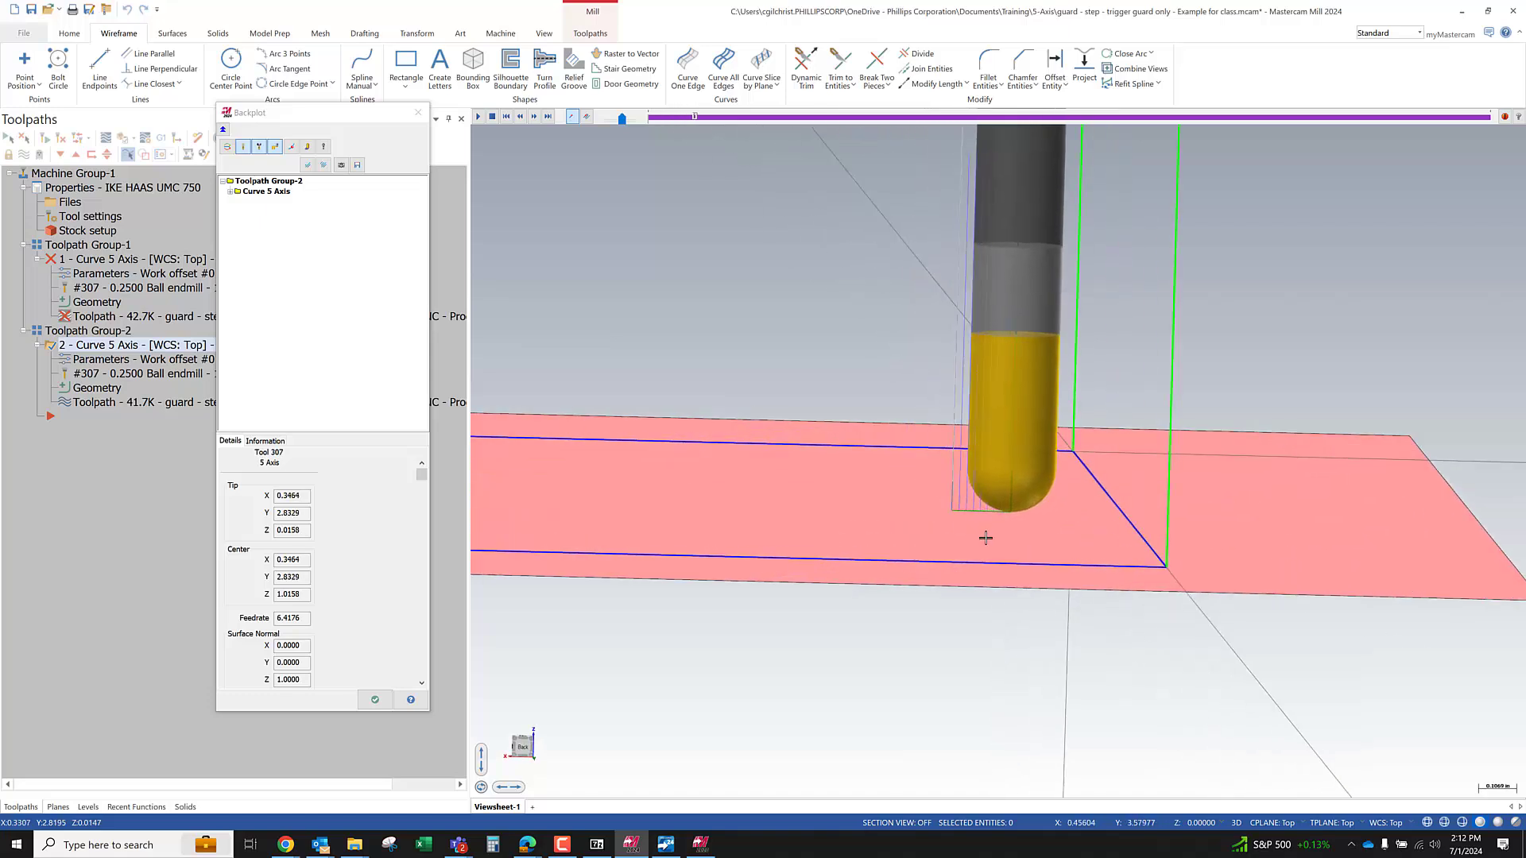
pyautogui.moveTo(988, 535); pyautogui.dragTo(1055, 536, button='middle')
pyautogui.scroll(3, 1055, 535)
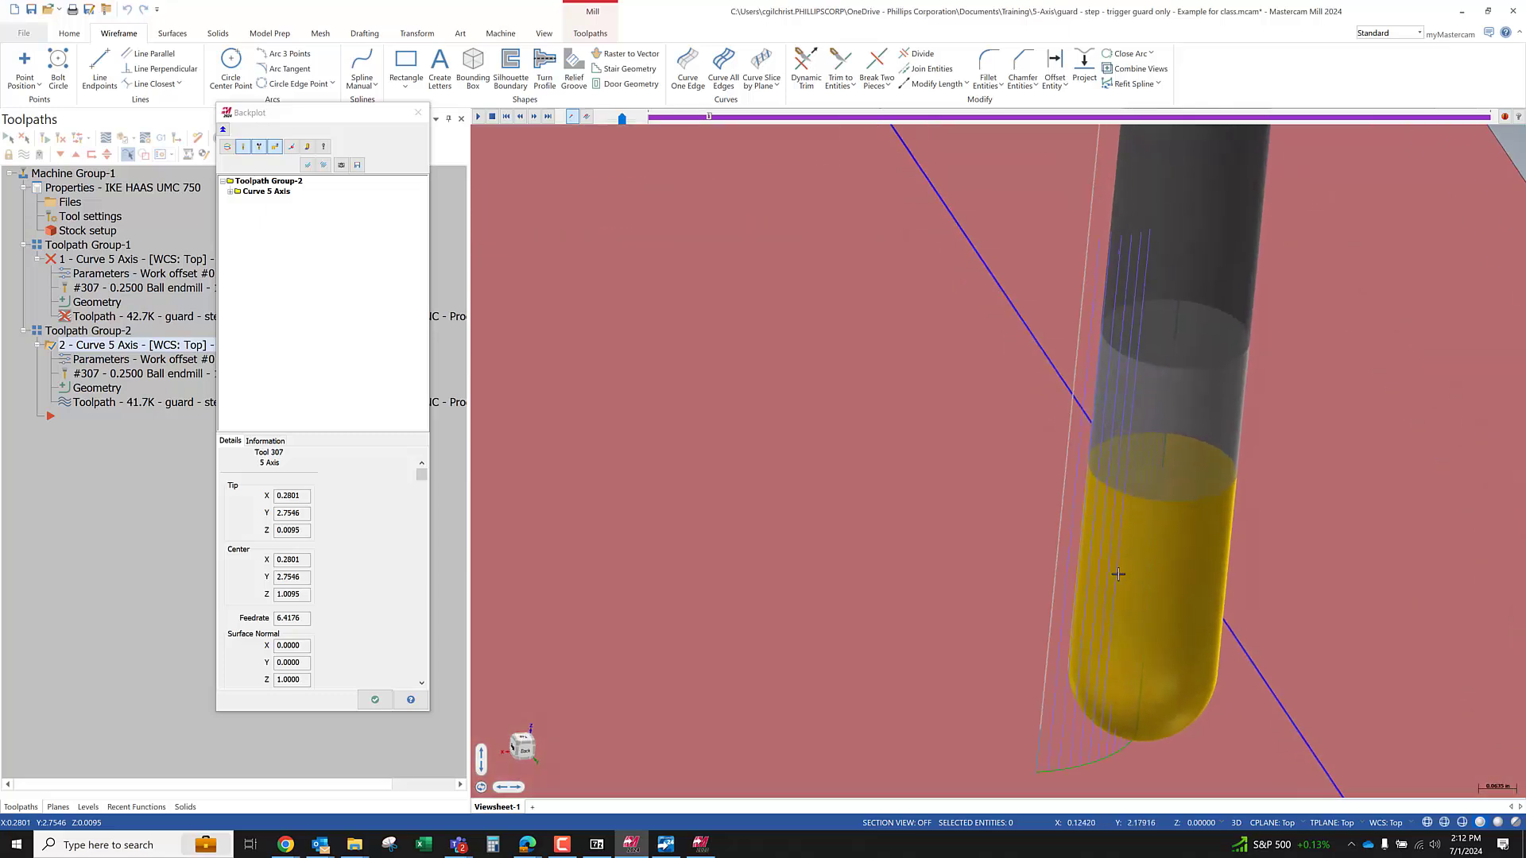
# Step the tool past the entry arc onto the cut and examine the arc's point and tool vector spacing up close
pyautogui.scroll(-3, 1104, 708)
pyautogui.moveTo(1104, 707)
pyautogui.mouseDown(button='middle')
pyautogui.moveTo(1097, 651)
pyautogui.moveTo(1018, 691)
pyautogui.moveTo(1014, 762)
pyautogui.moveTo(1081, 719)
pyautogui.moveTo(1039, 623)
pyautogui.moveTo(961, 637)
pyautogui.moveTo(870, 553)
pyautogui.mouseUp(button='middle')
pyautogui.scroll(-3, 869, 554)
pyautogui.scroll(8, 875, 604)
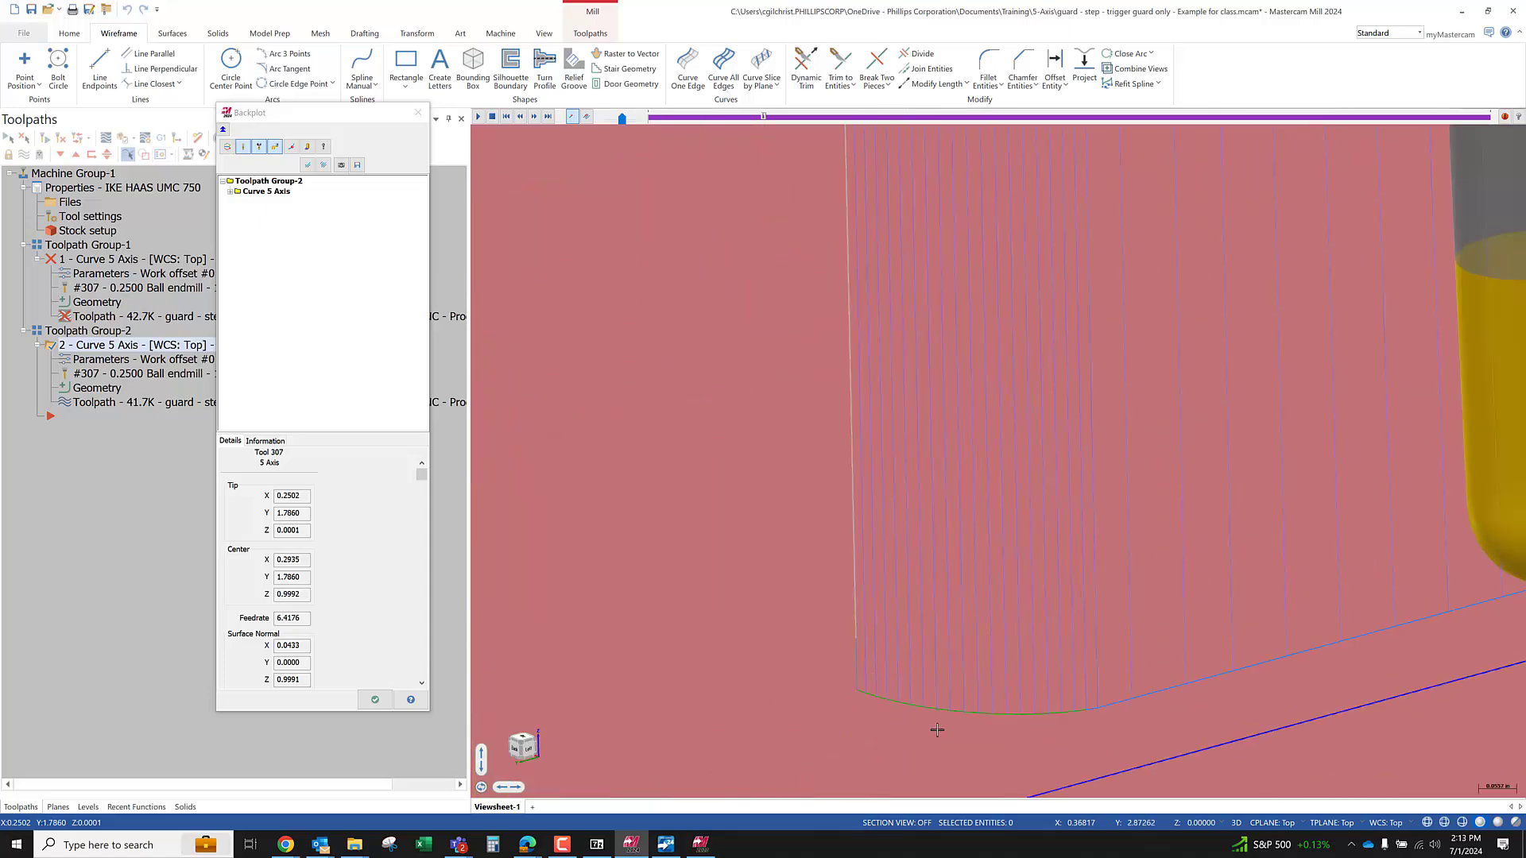
pyautogui.scroll(4, 910, 694)
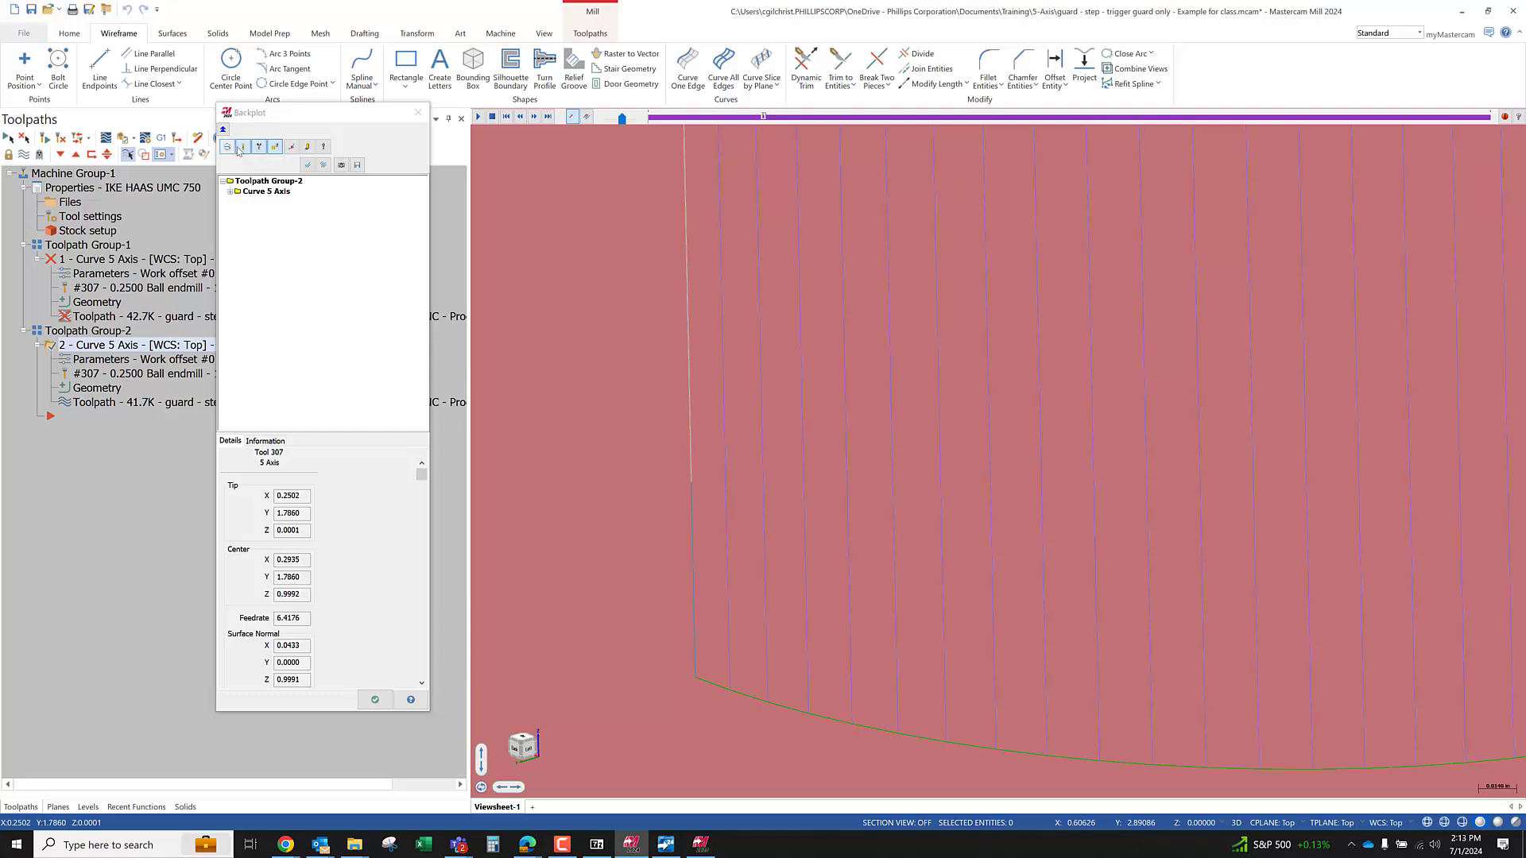
# Close the backplot and review the advanced toolpath display options for motion types, vectors and endpoints on the second toolpath
pyautogui.scroll(-3, 723, 461)
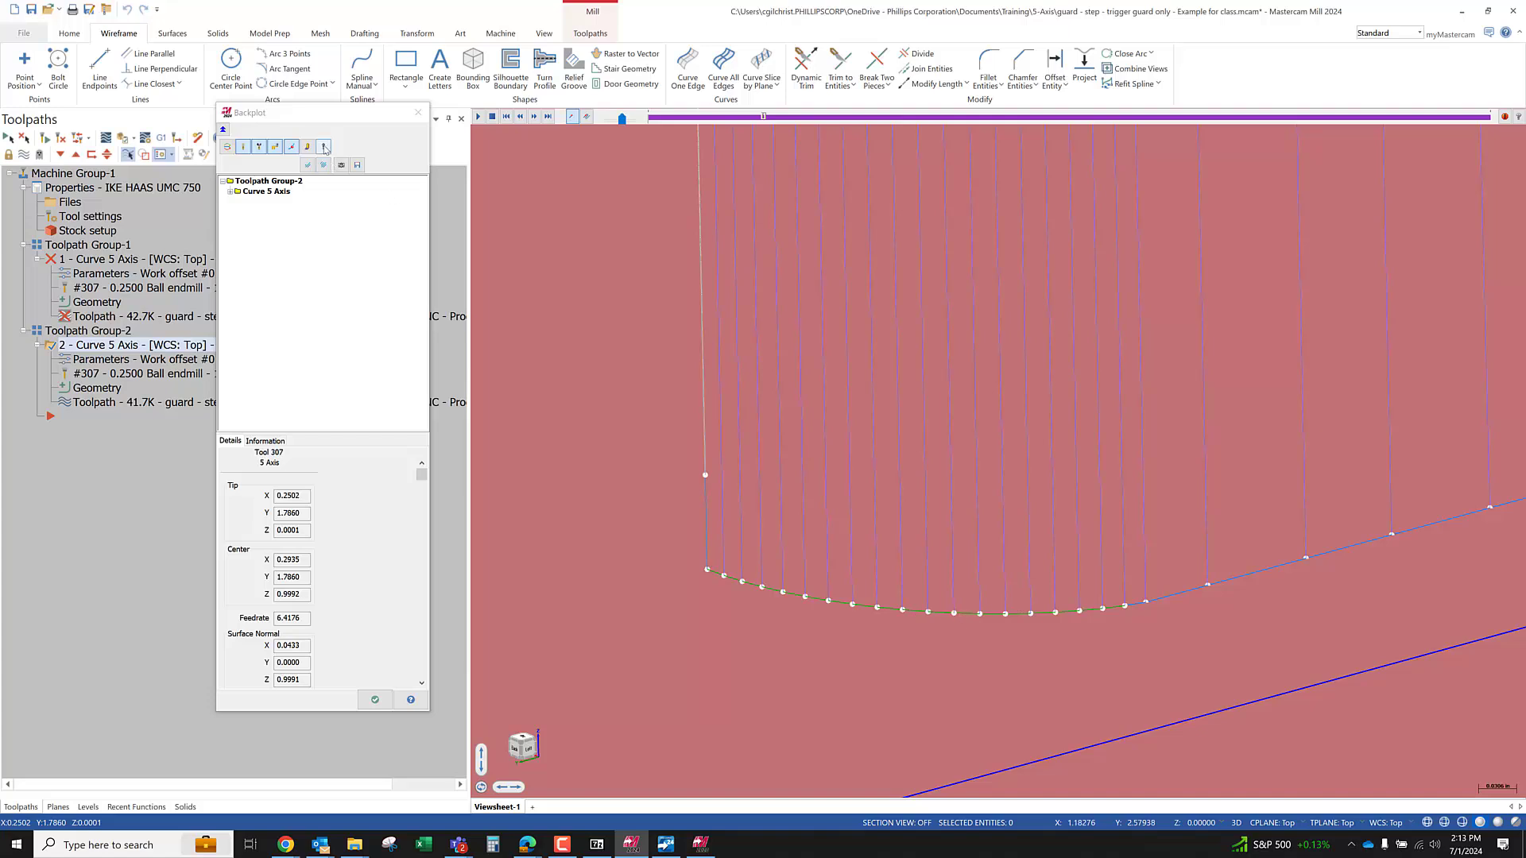
pyautogui.click(203, 155)
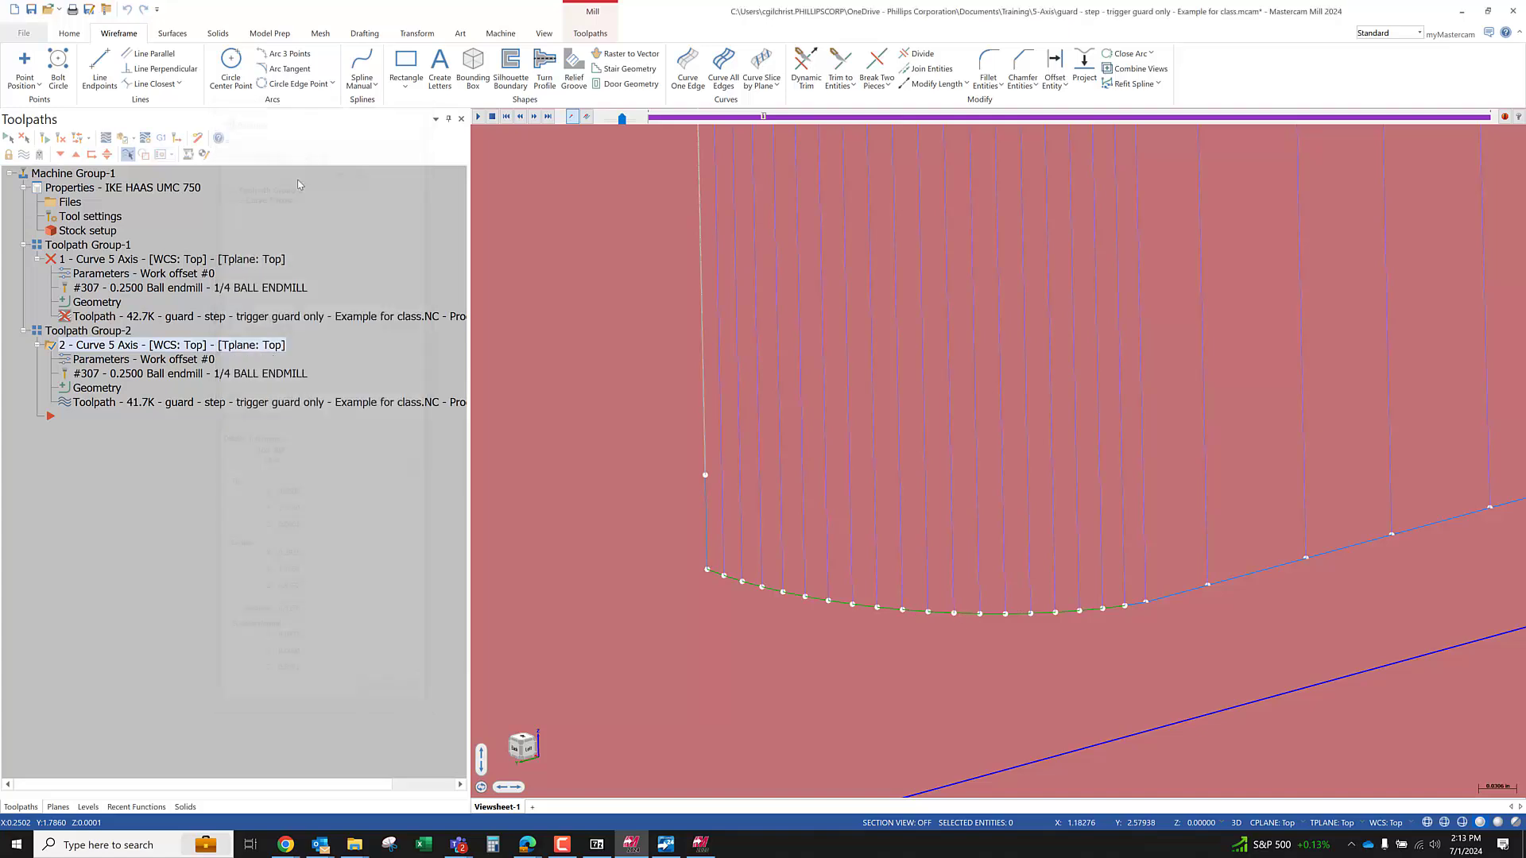
pyautogui.click(162, 154)
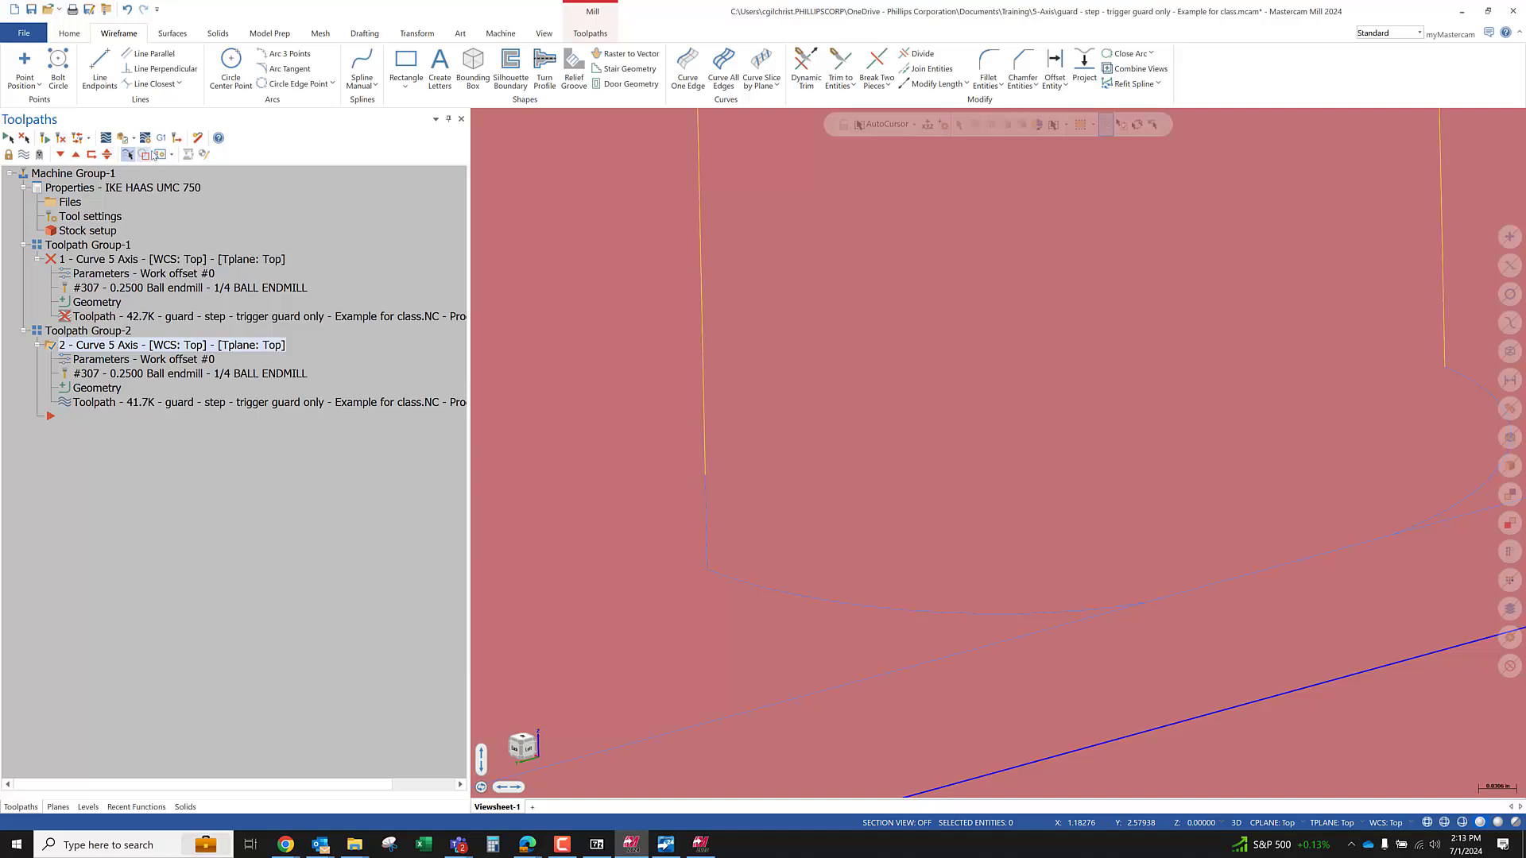
pyautogui.click(172, 155)
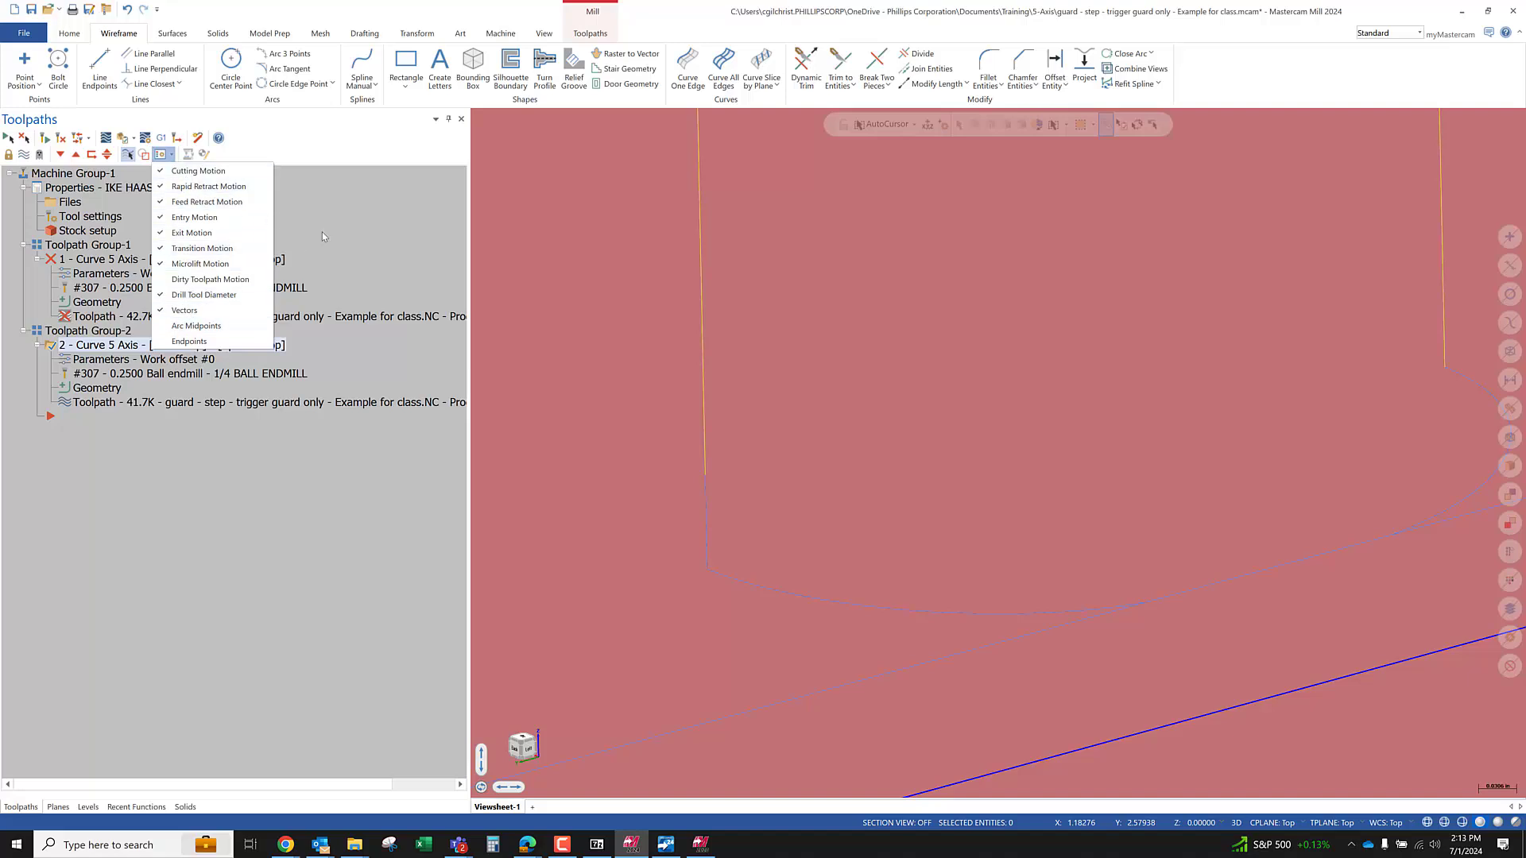
pyautogui.click(308, 268)
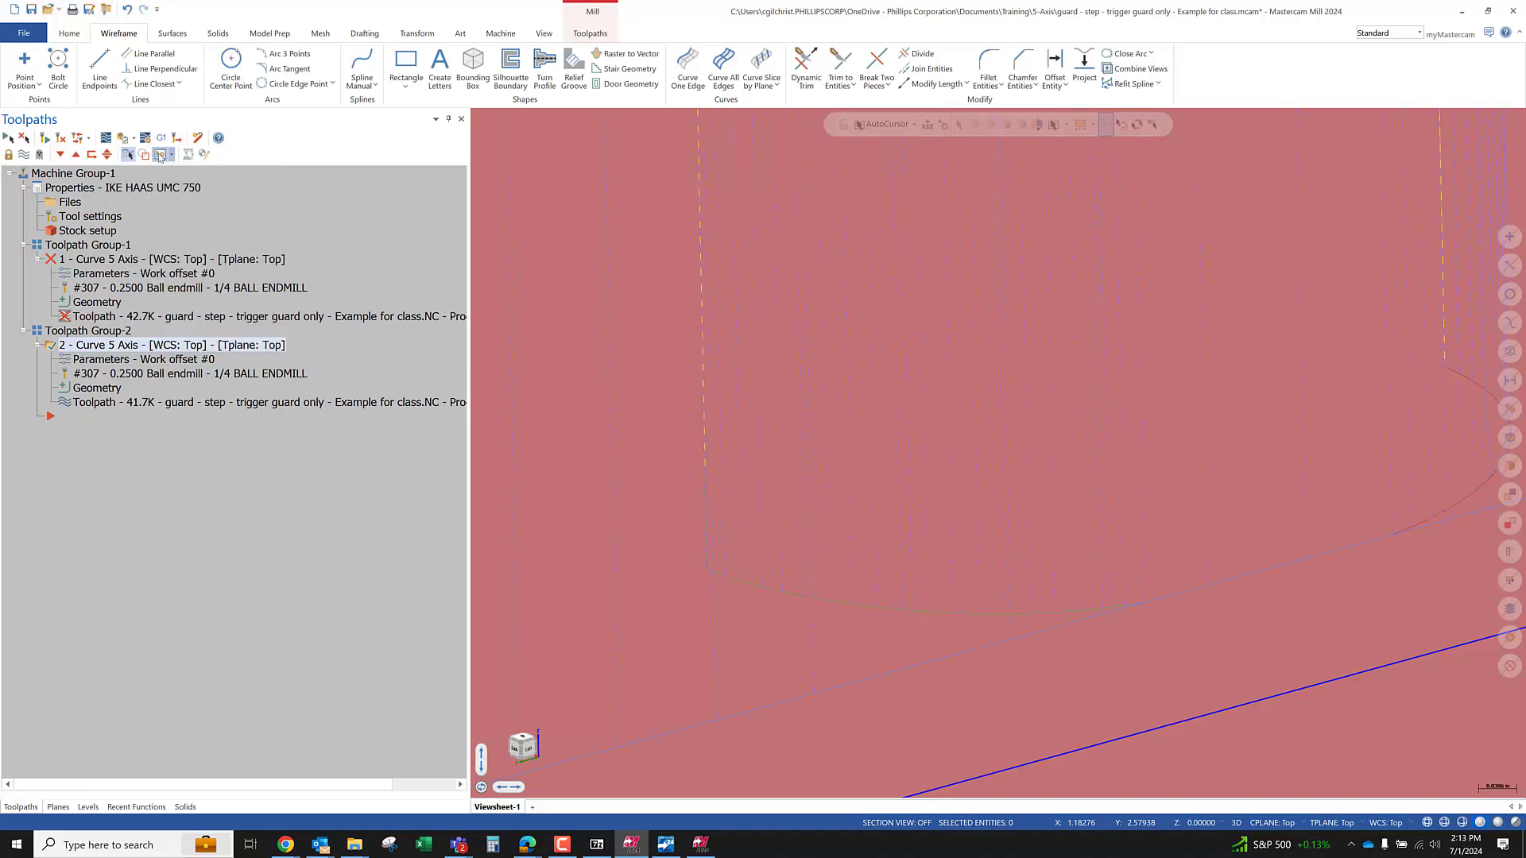
pyautogui.scroll(-5, 1022, 539)
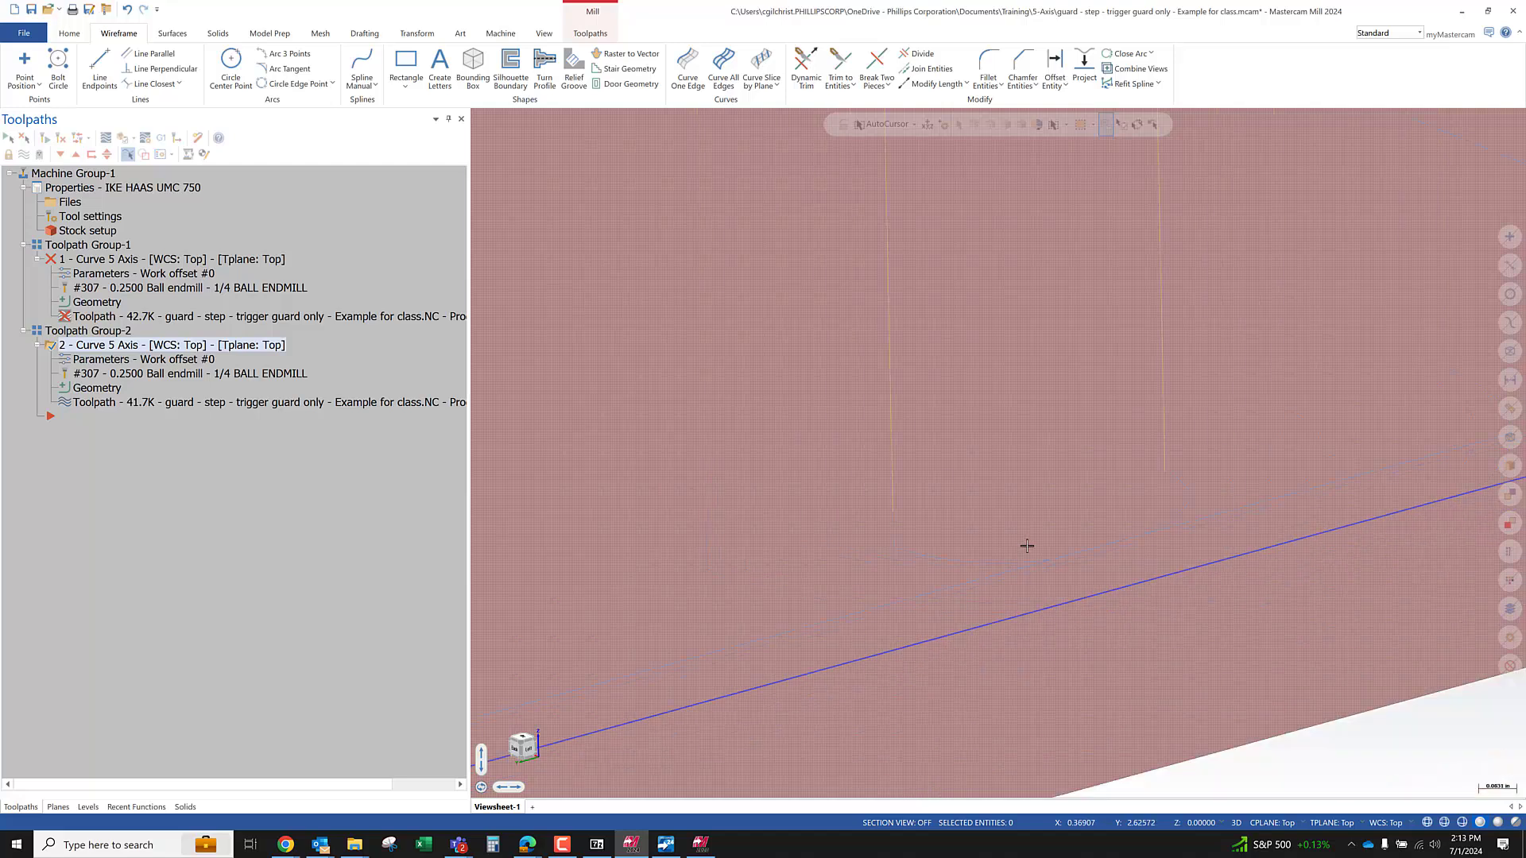
pyautogui.scroll(4, 1029, 569)
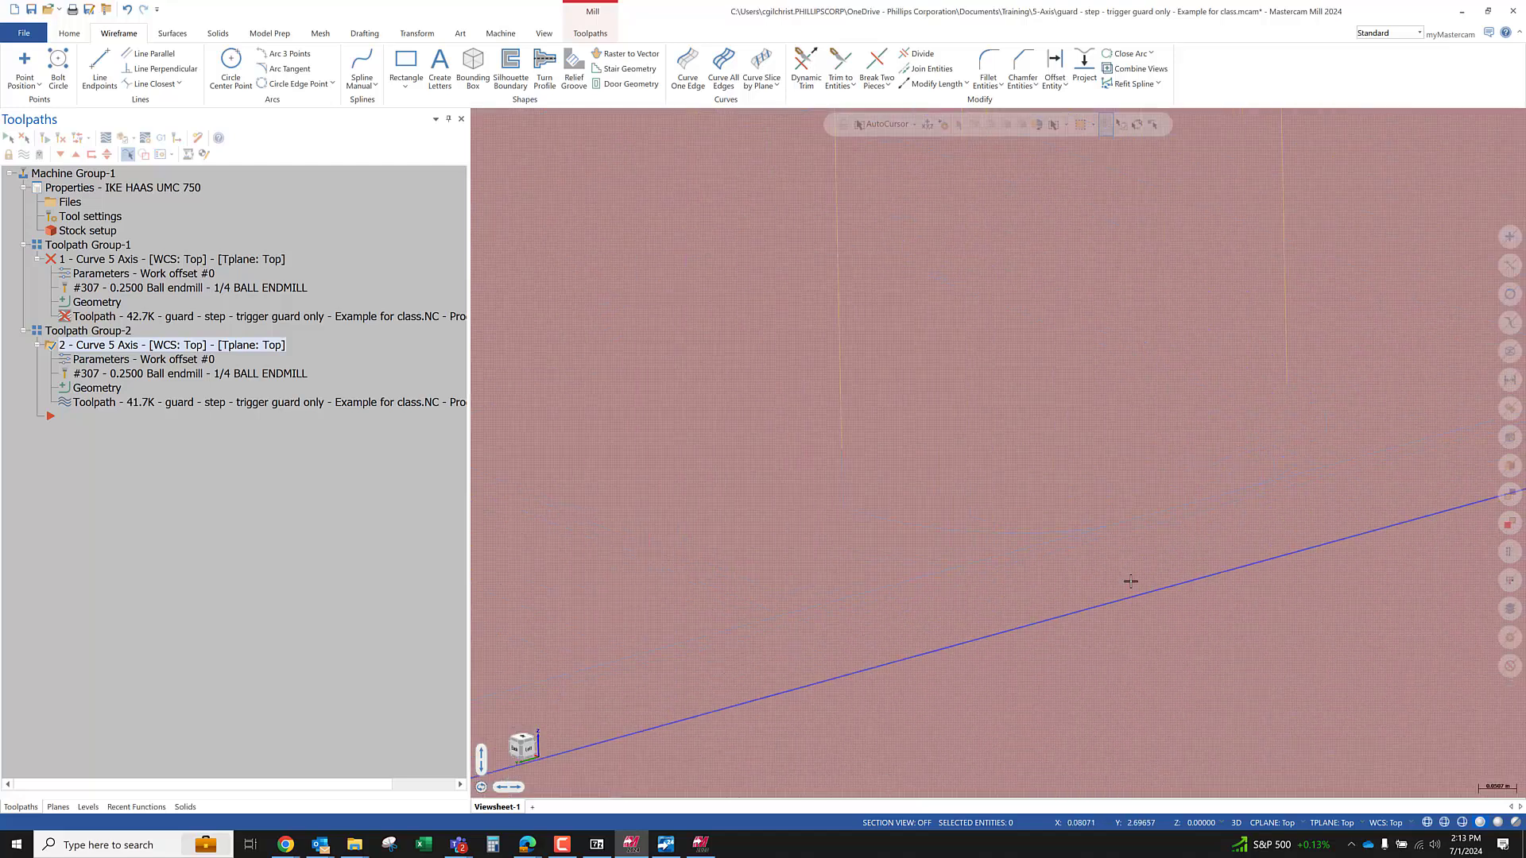
# Backplot the second toolpath with endpoints shown and step the tool through the entry arc onto the straight cut
pyautogui.click(106, 138)
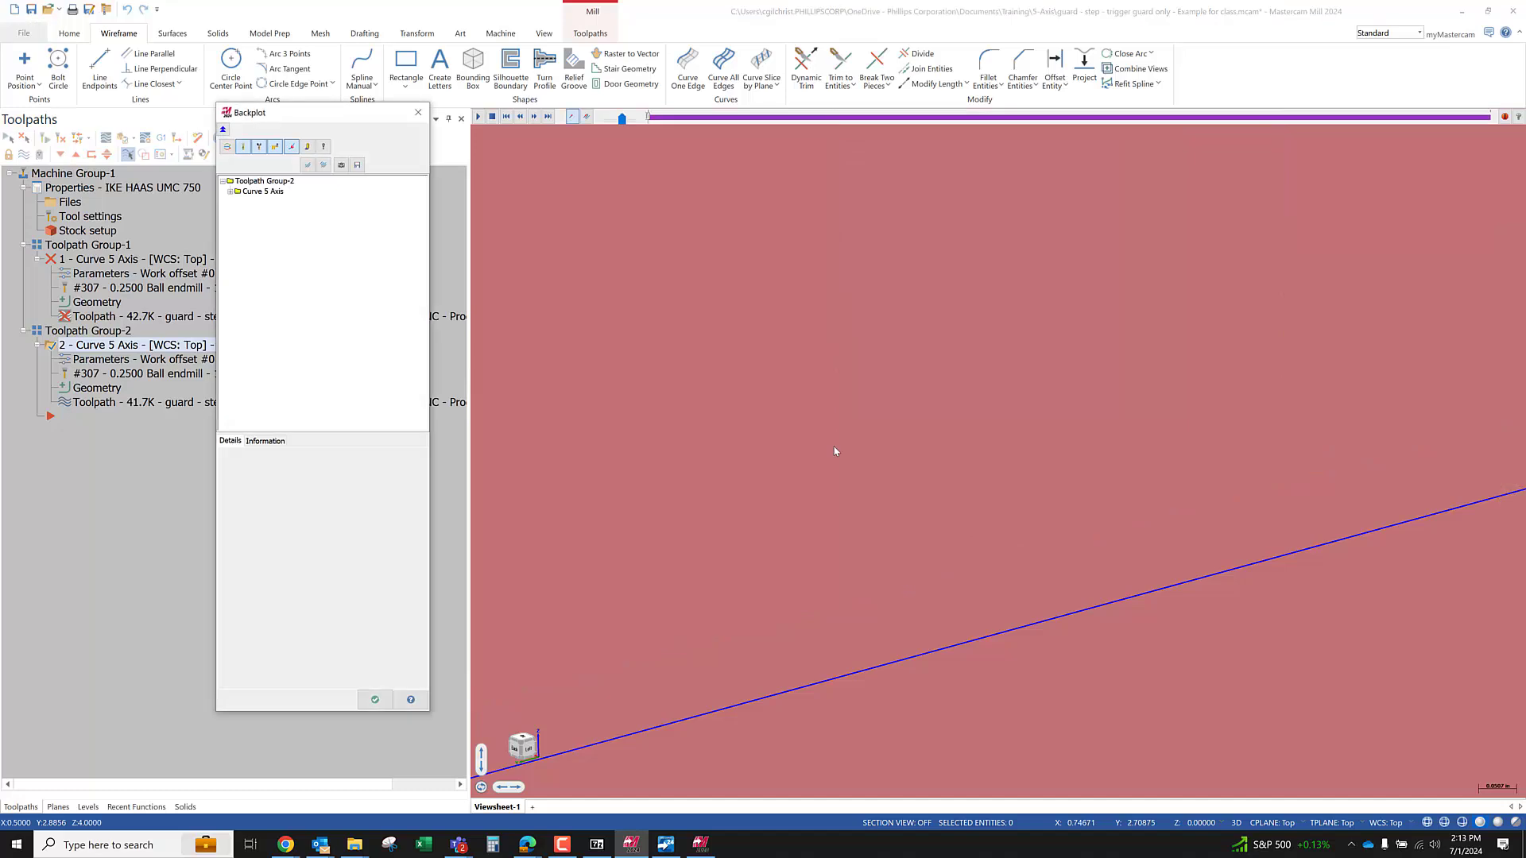
pyautogui.press('s')
pyautogui.press('s')
pyautogui.press('s')
pyautogui.press('s')
pyautogui.press('s')
pyautogui.press('s')
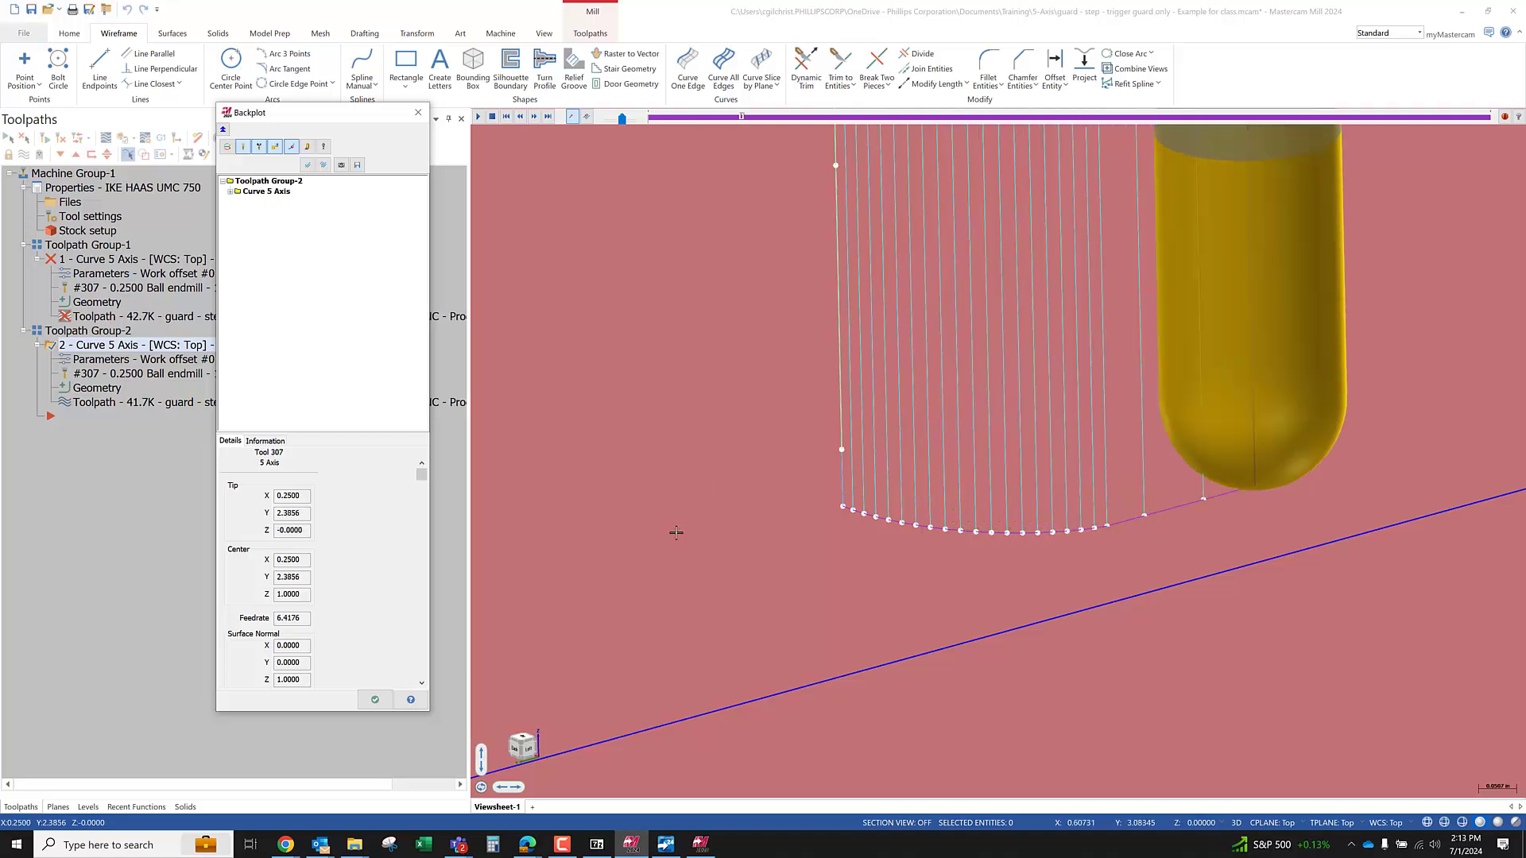
pyautogui.press('s')
pyautogui.press('s')
pyautogui.scroll(-4, 621, 532)
pyautogui.moveTo(654, 531)
pyautogui.mouseDown(button='middle')
pyautogui.moveTo(681, 500)
pyautogui.moveTo(708, 504)
pyautogui.moveTo(711, 533)
pyautogui.moveTo(691, 521)
pyautogui.moveTo(684, 534)
pyautogui.mouseUp(button='middle')
pyautogui.scroll(1, 797, 538)
pyautogui.press('s')
pyautogui.press('Escape')
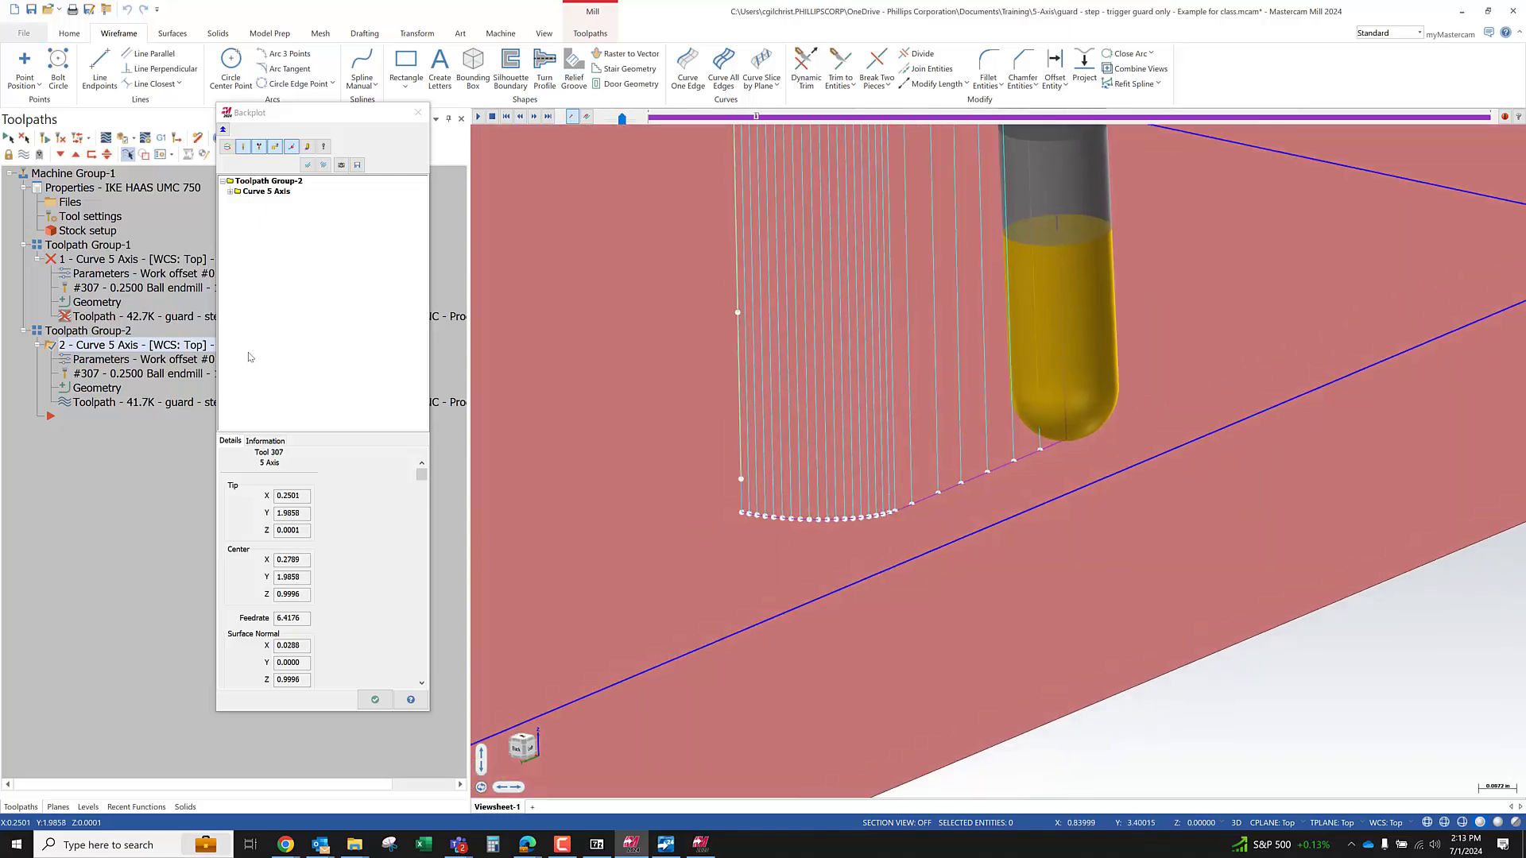
# Turn off the display of 4-5 axis tool vectors in the backplot options
pyautogui.click(323, 147)
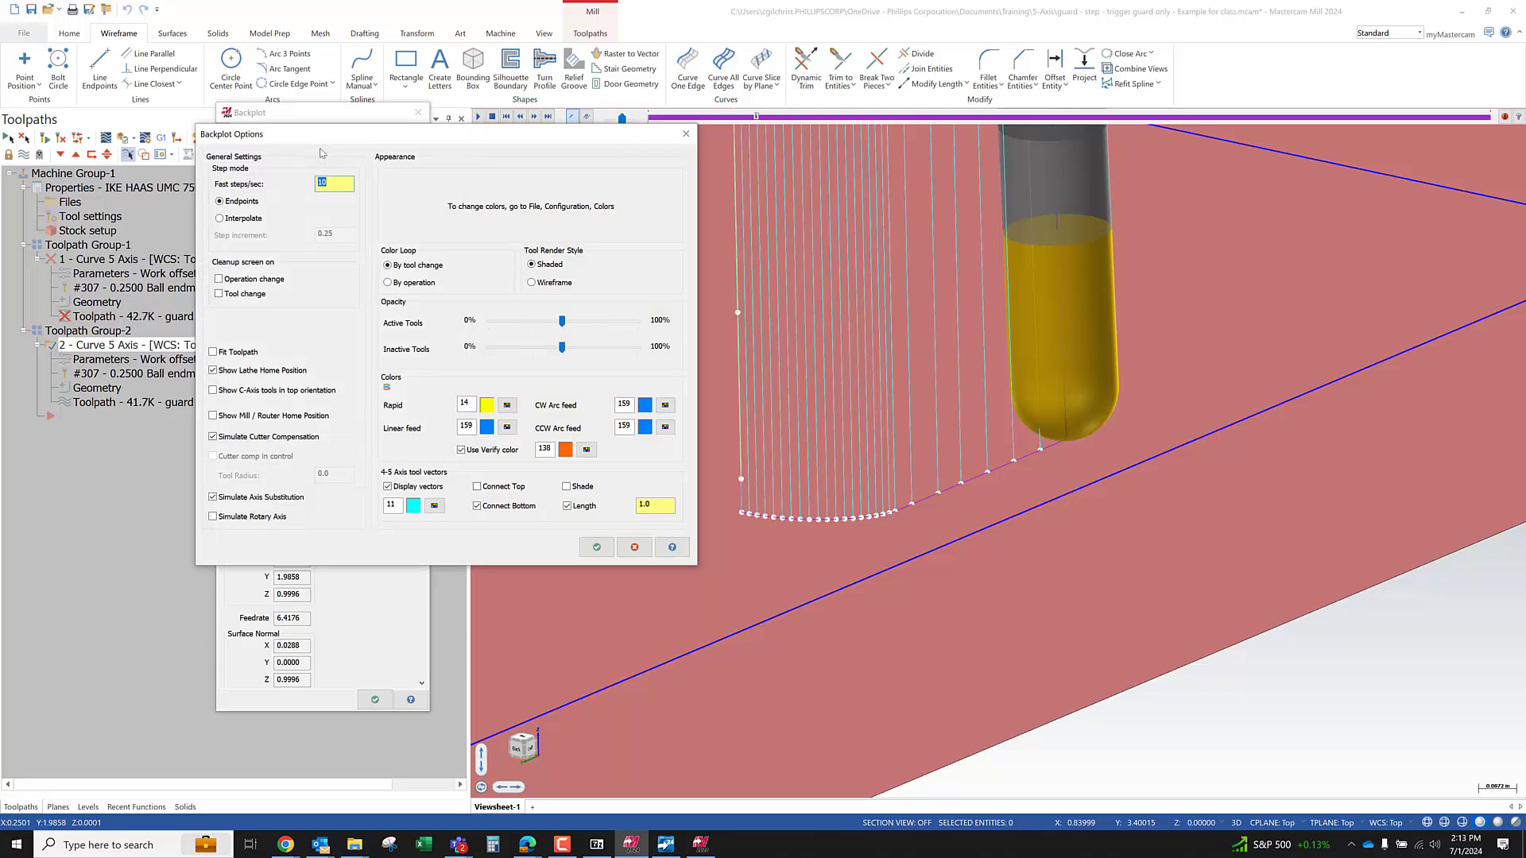
pyautogui.click(388, 487)
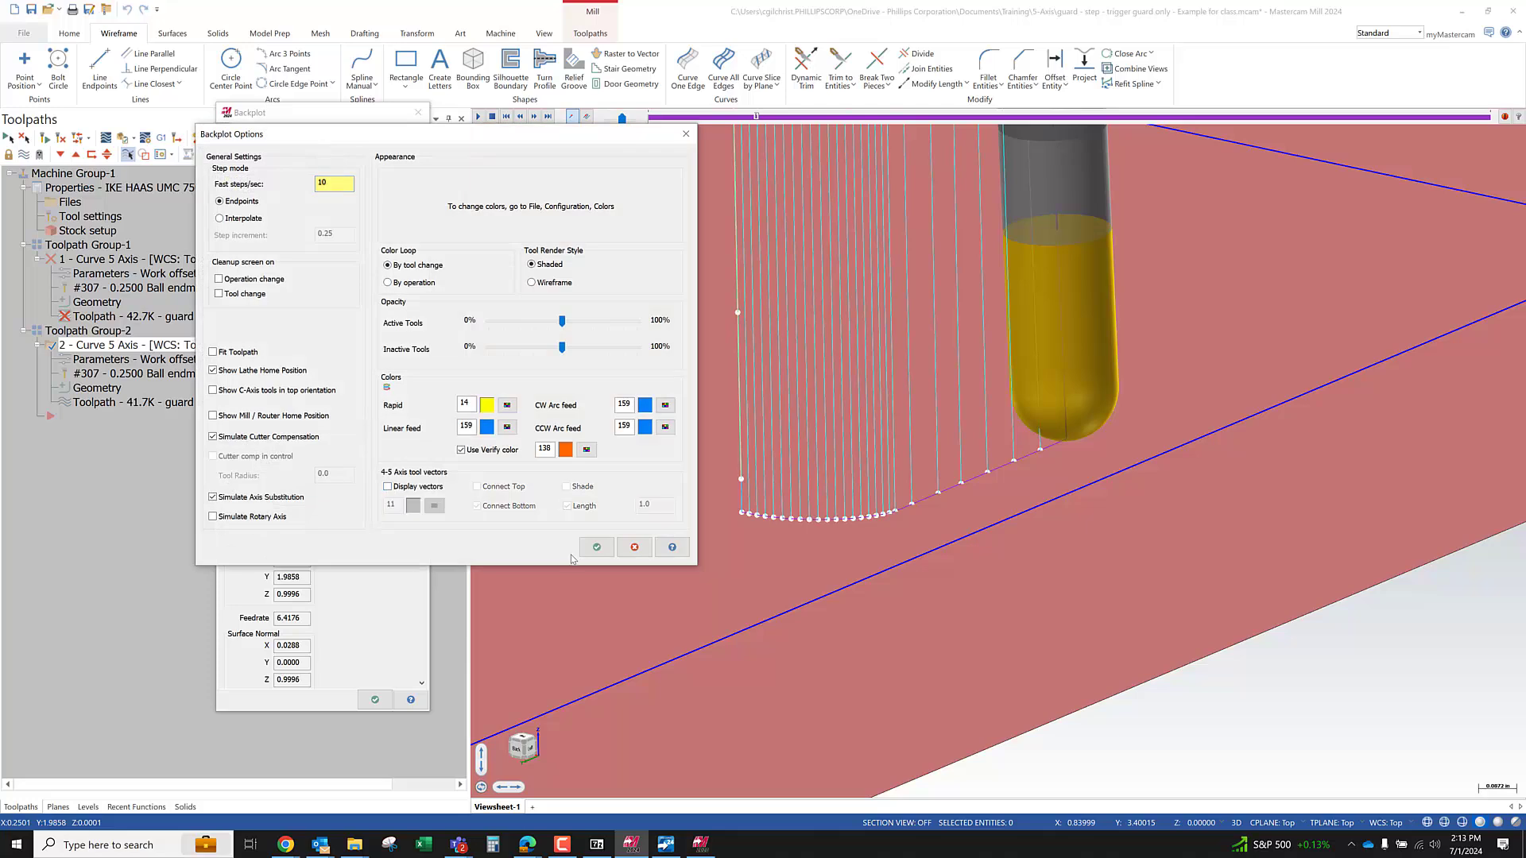
pyautogui.click(597, 546)
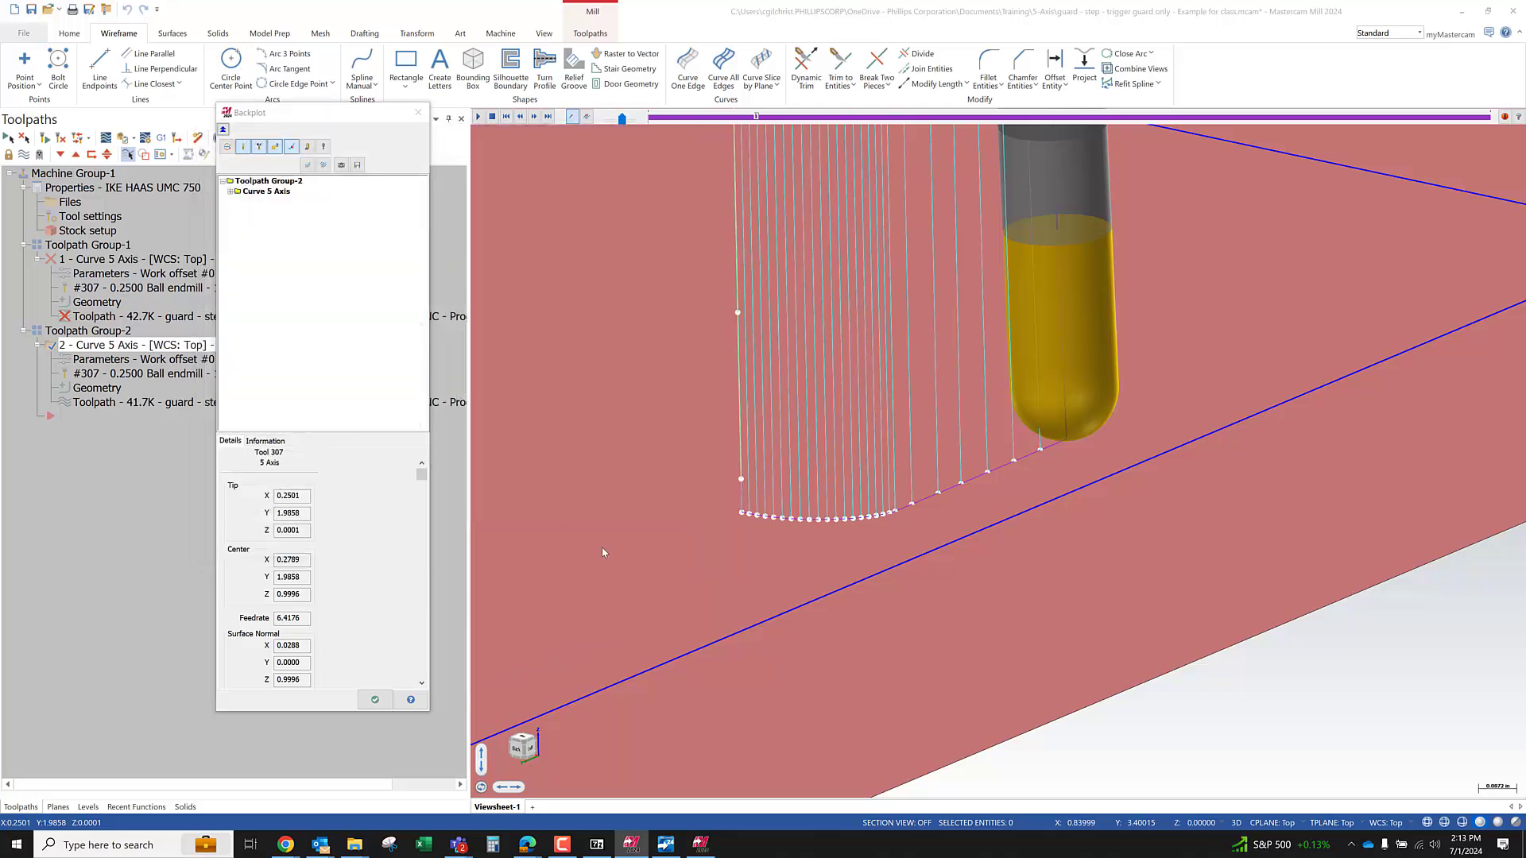
# Step the tool along the edge, examine the entry arc points without vectors from several angles, and close the backplot
pyautogui.click(752, 514)
pyautogui.scroll(-4, 1023, 571)
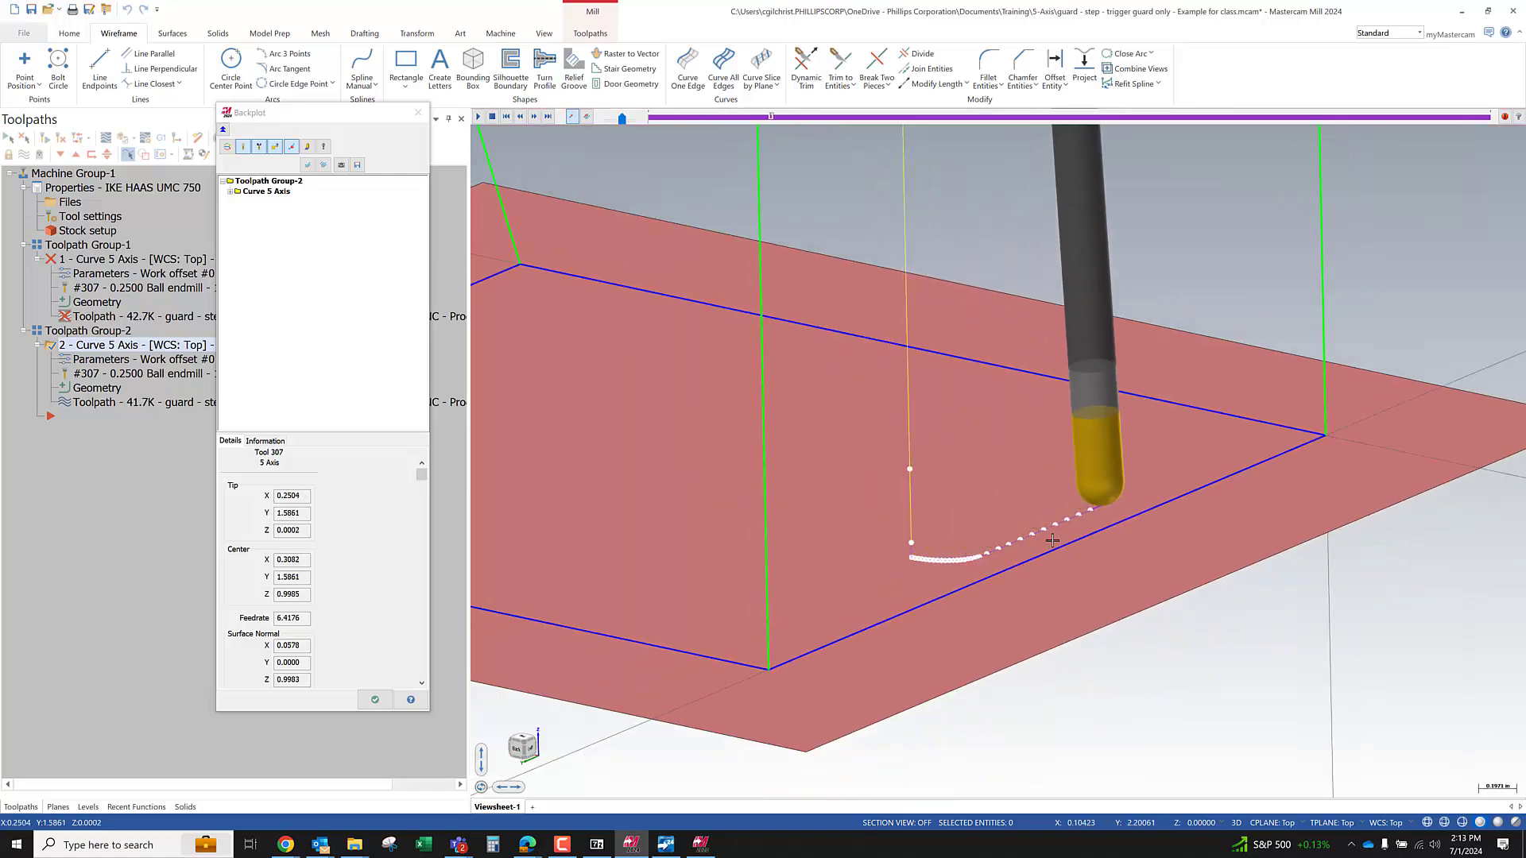
pyautogui.scroll(4, 1118, 506)
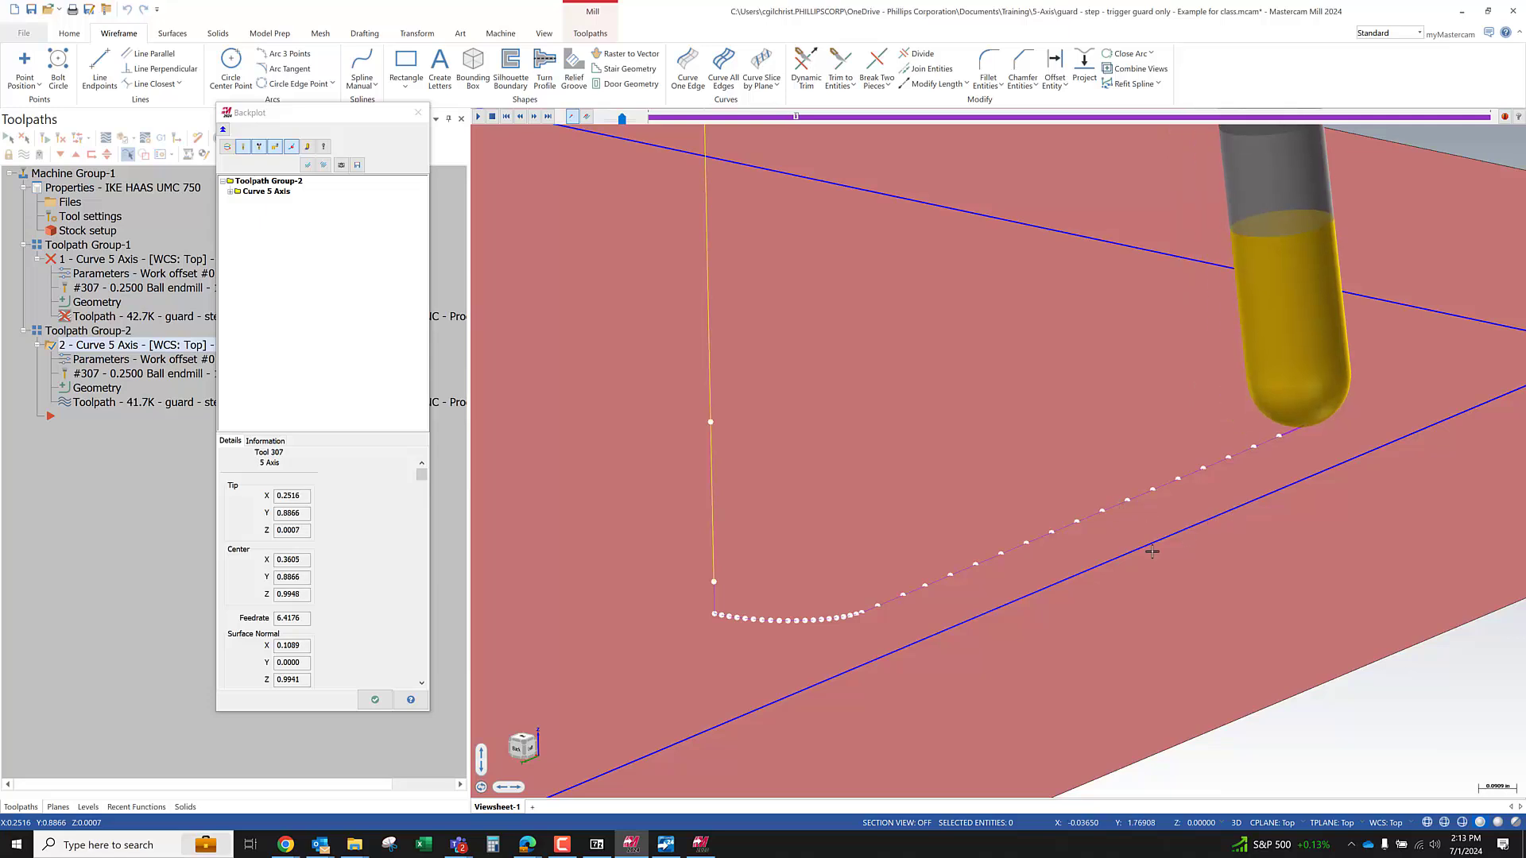
pyautogui.scroll(-6, 1299, 513)
pyautogui.scroll(-1, 1299, 513)
pyautogui.moveTo(1288, 515); pyautogui.dragTo(1365, 491, button='middle')
pyautogui.scroll(8, 1264, 508)
pyautogui.moveTo(1157, 531)
pyautogui.mouseDown(button='middle')
pyautogui.moveTo(1174, 499)
pyautogui.moveTo(1168, 529)
pyautogui.mouseUp(button='middle')
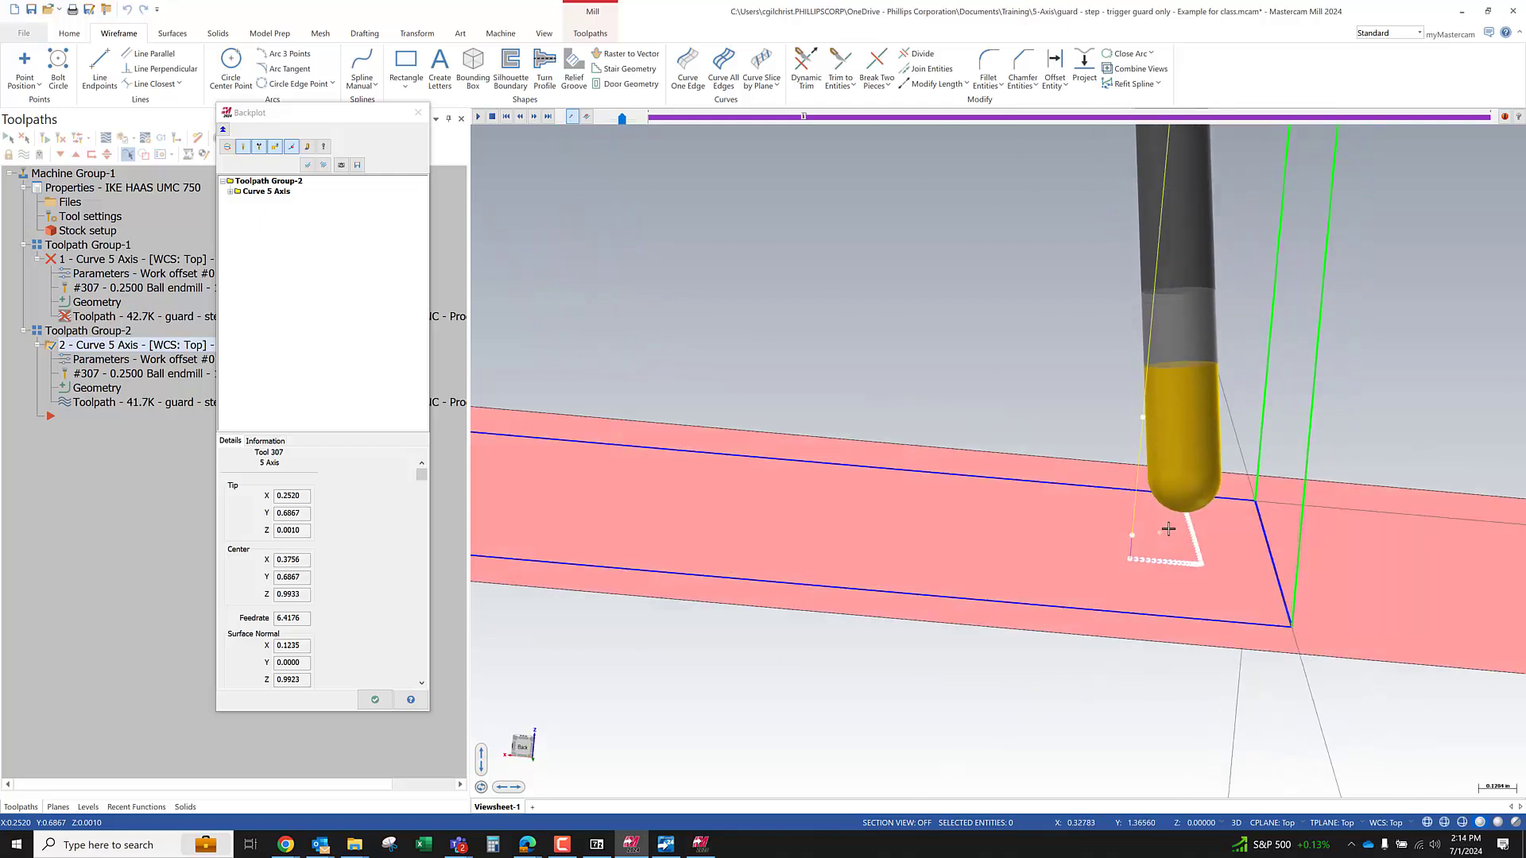
pyautogui.click(375, 699)
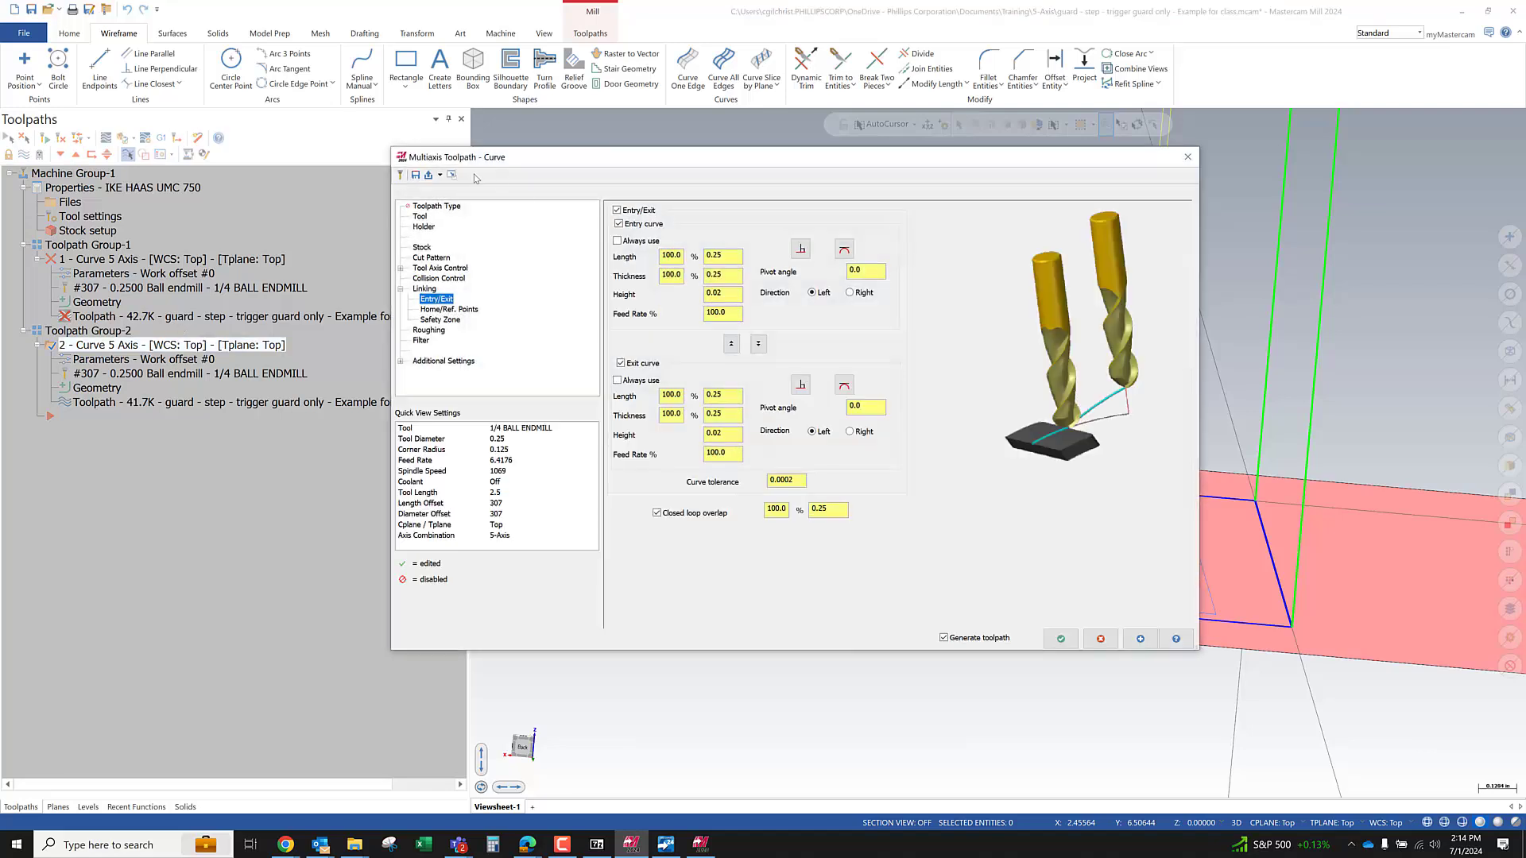
# Switch the second toolpath to tool 311, the 1/2 ball endmill, and regenerate it
pyautogui.click(421, 217)
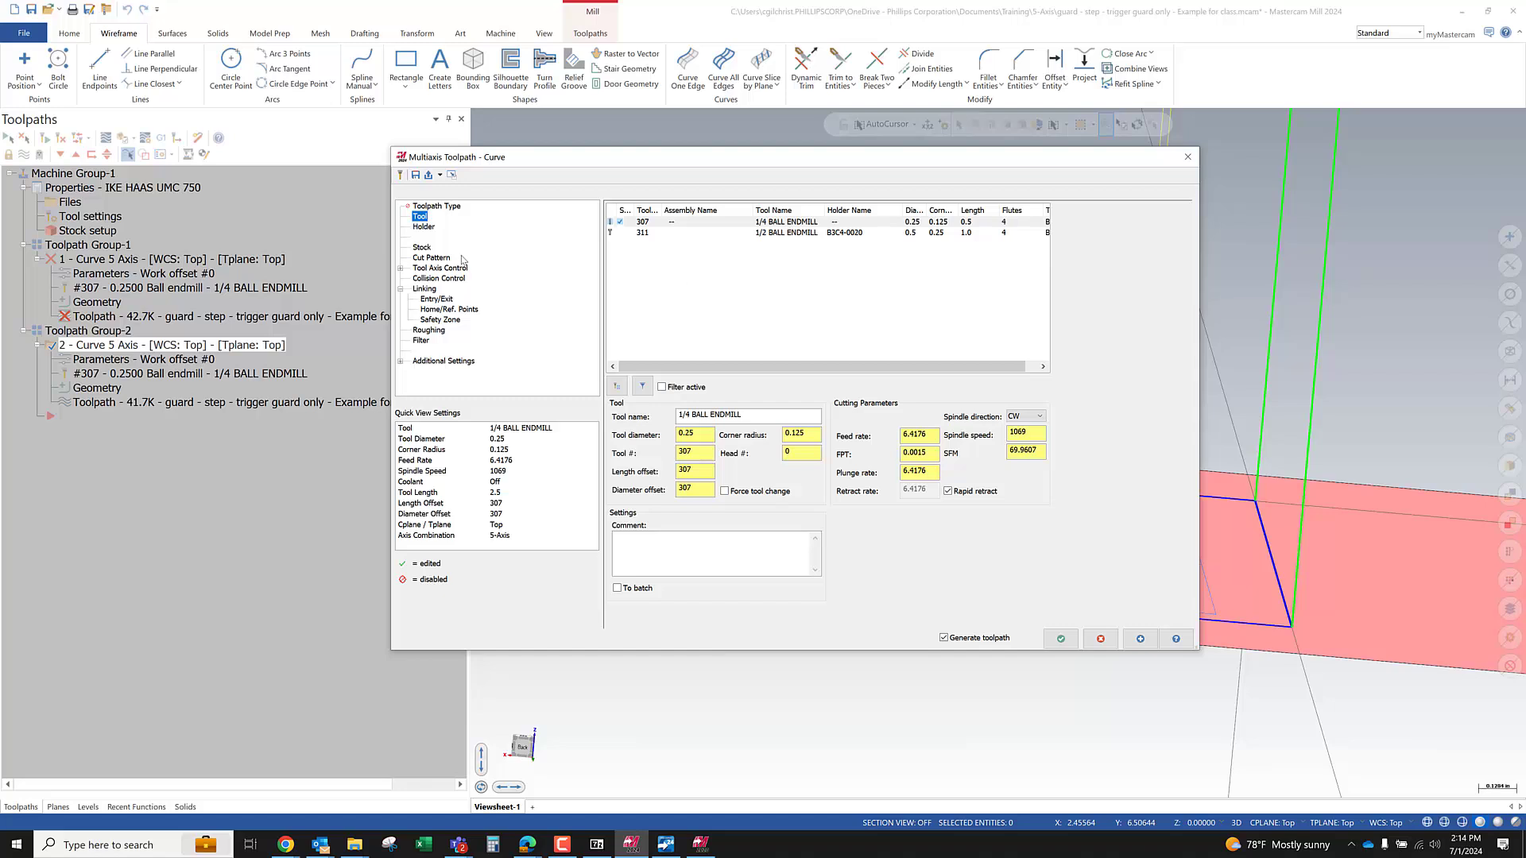
pyautogui.click(424, 263)
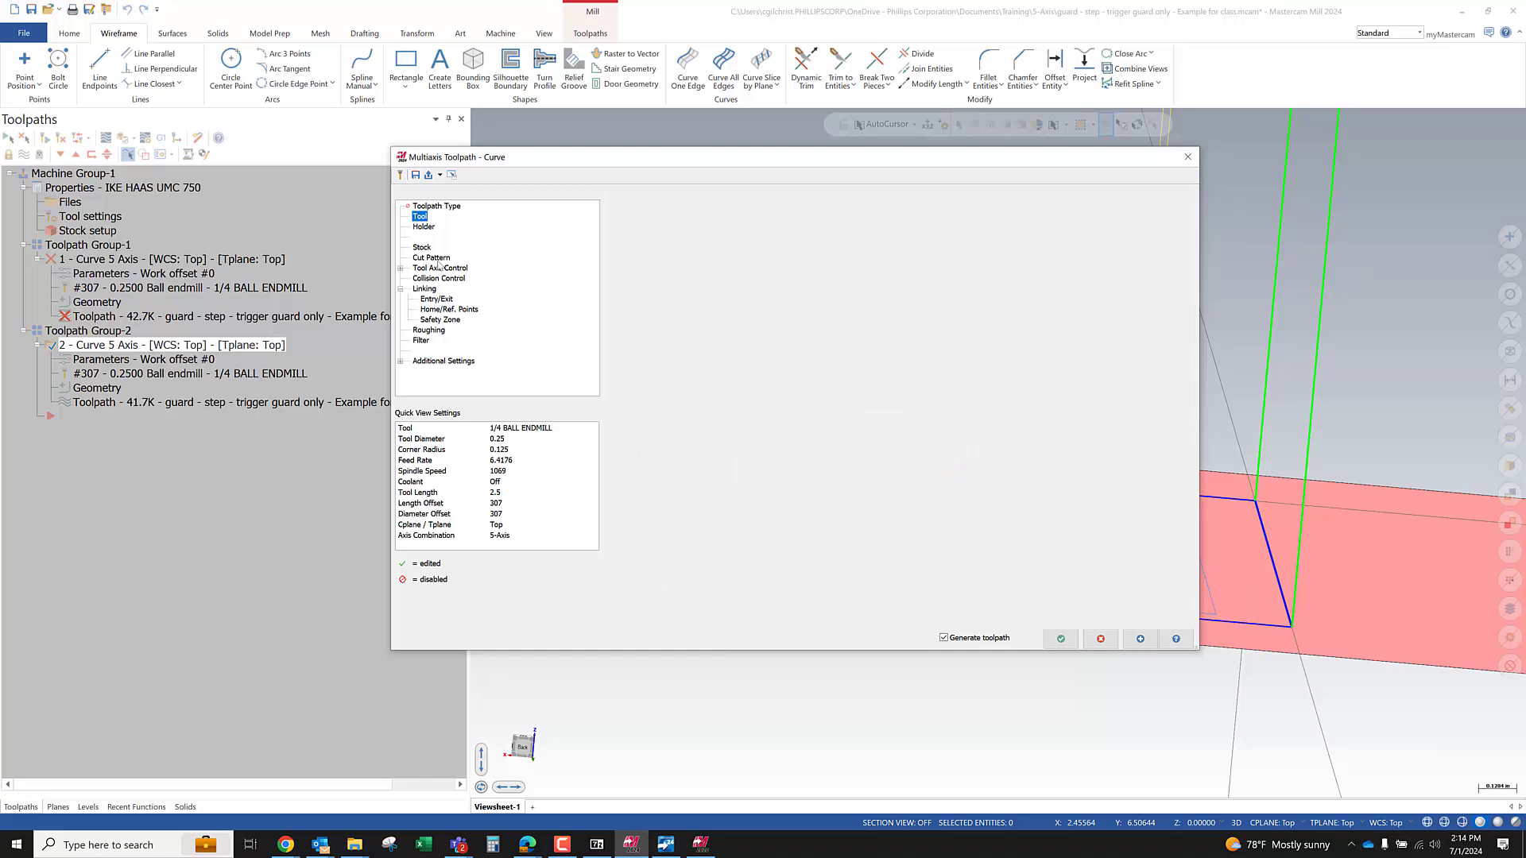
pyautogui.click(419, 217)
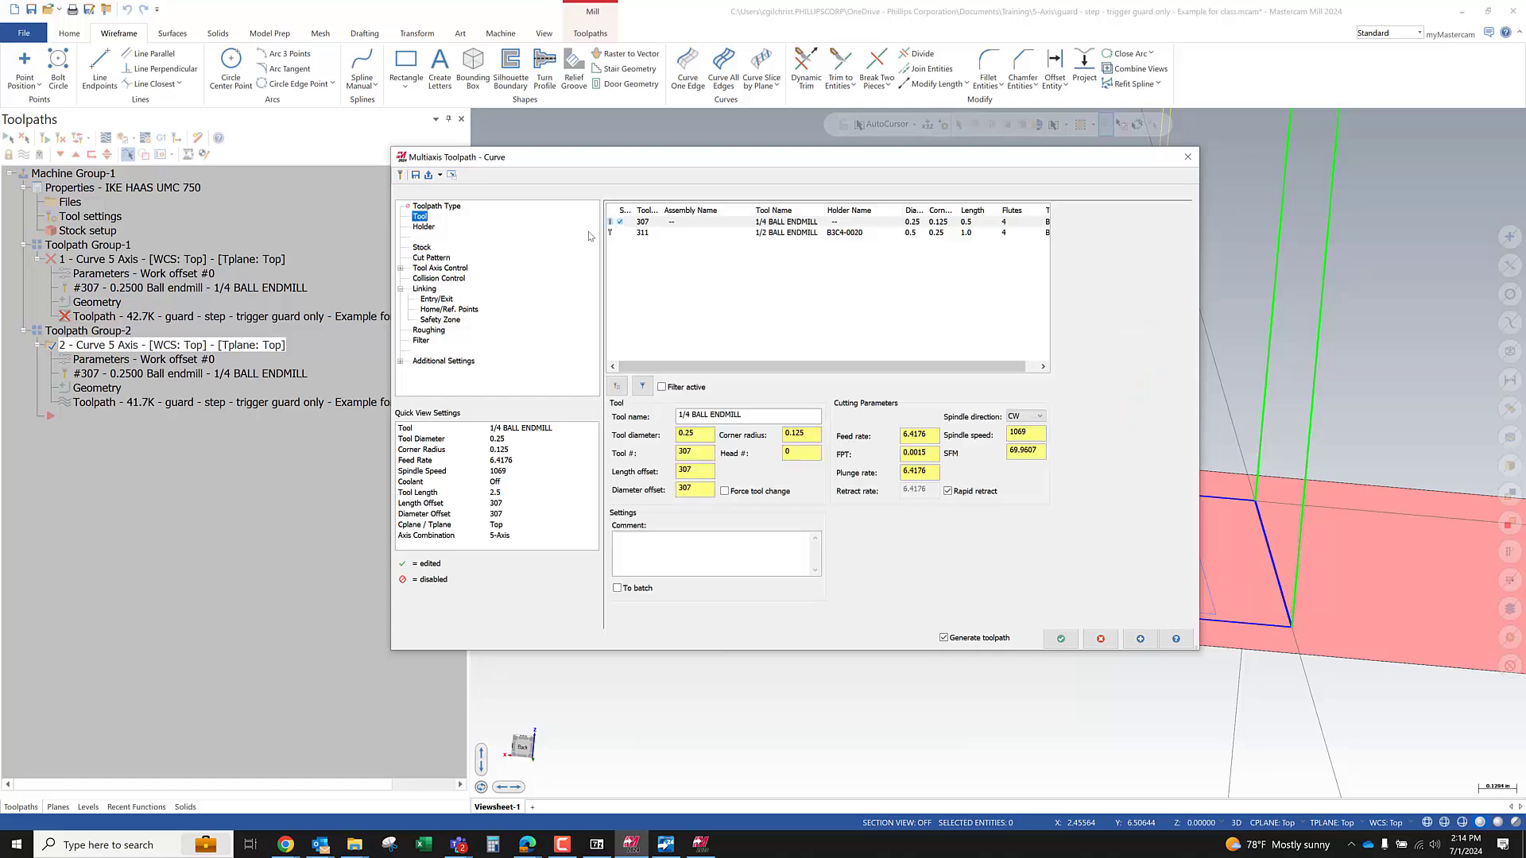
pyautogui.click(780, 234)
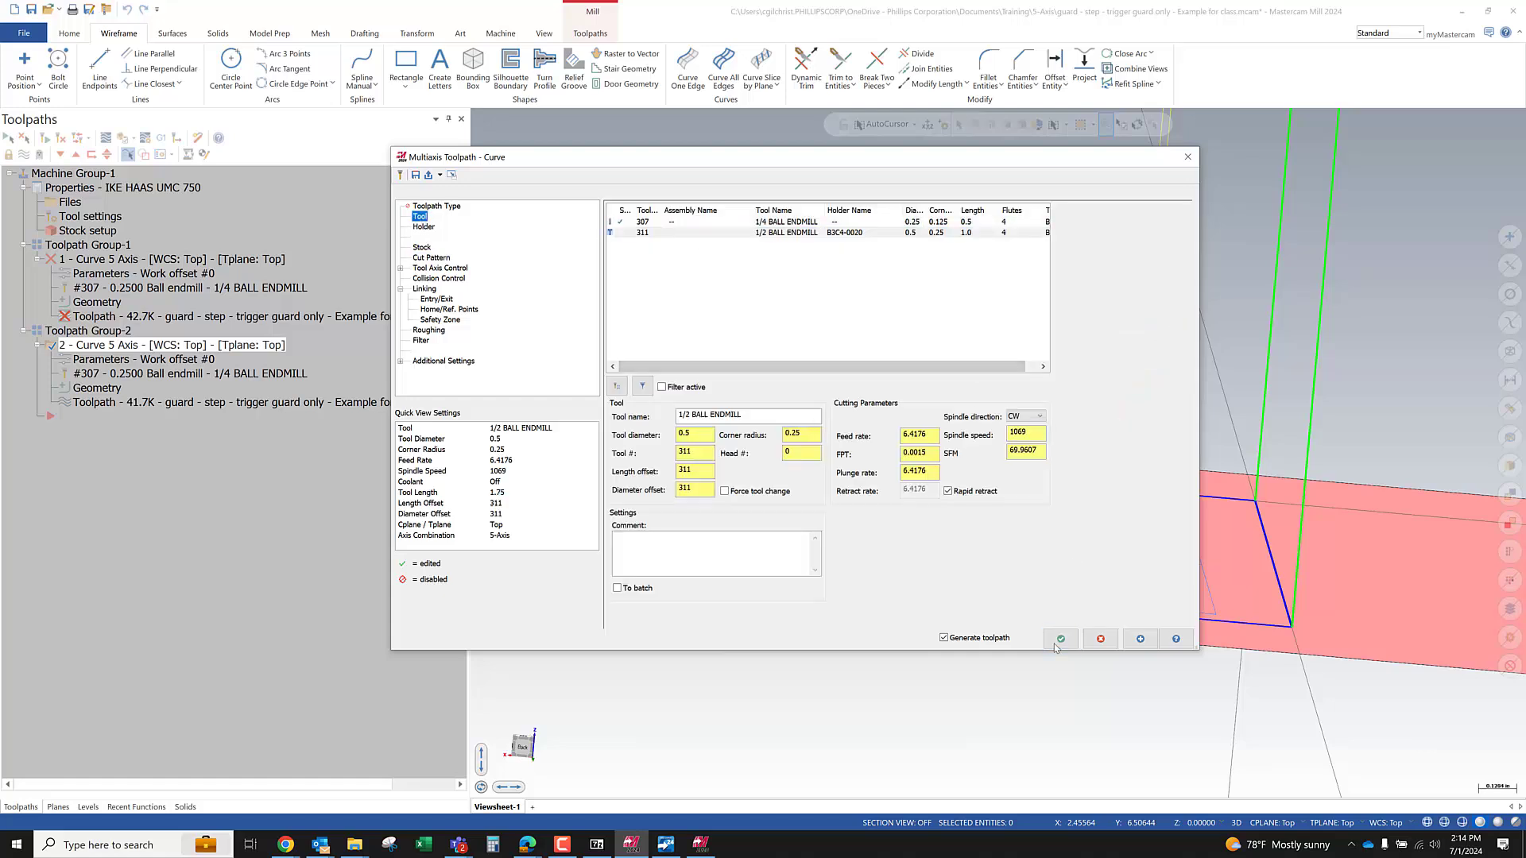
pyautogui.click(1060, 640)
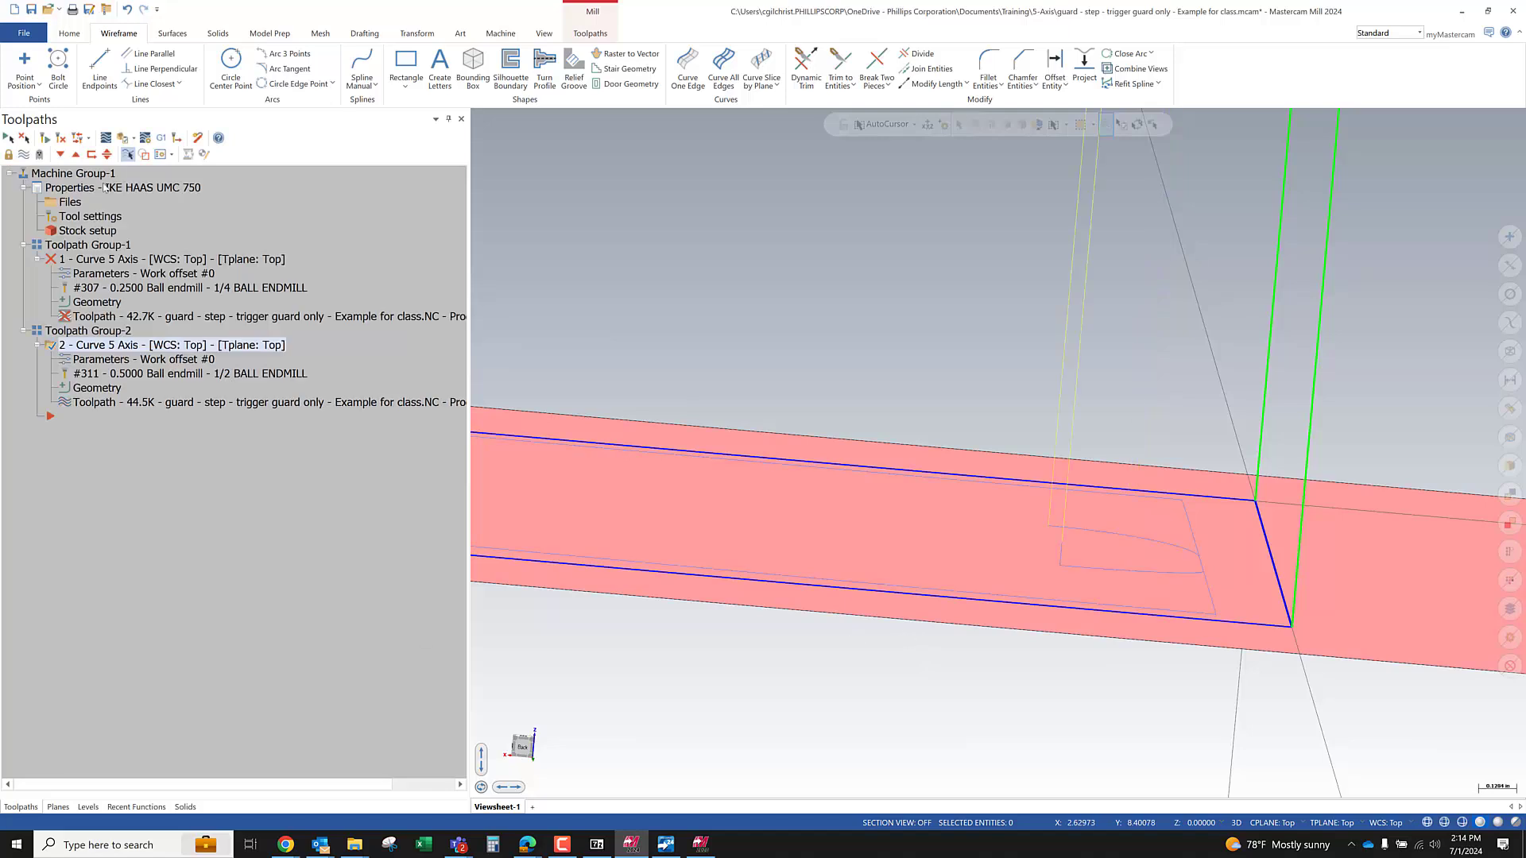
# Backplot the second toolpath with the 1/2 ball endmill, step it past the entry arc, and close the backplot
pyautogui.click(105, 139)
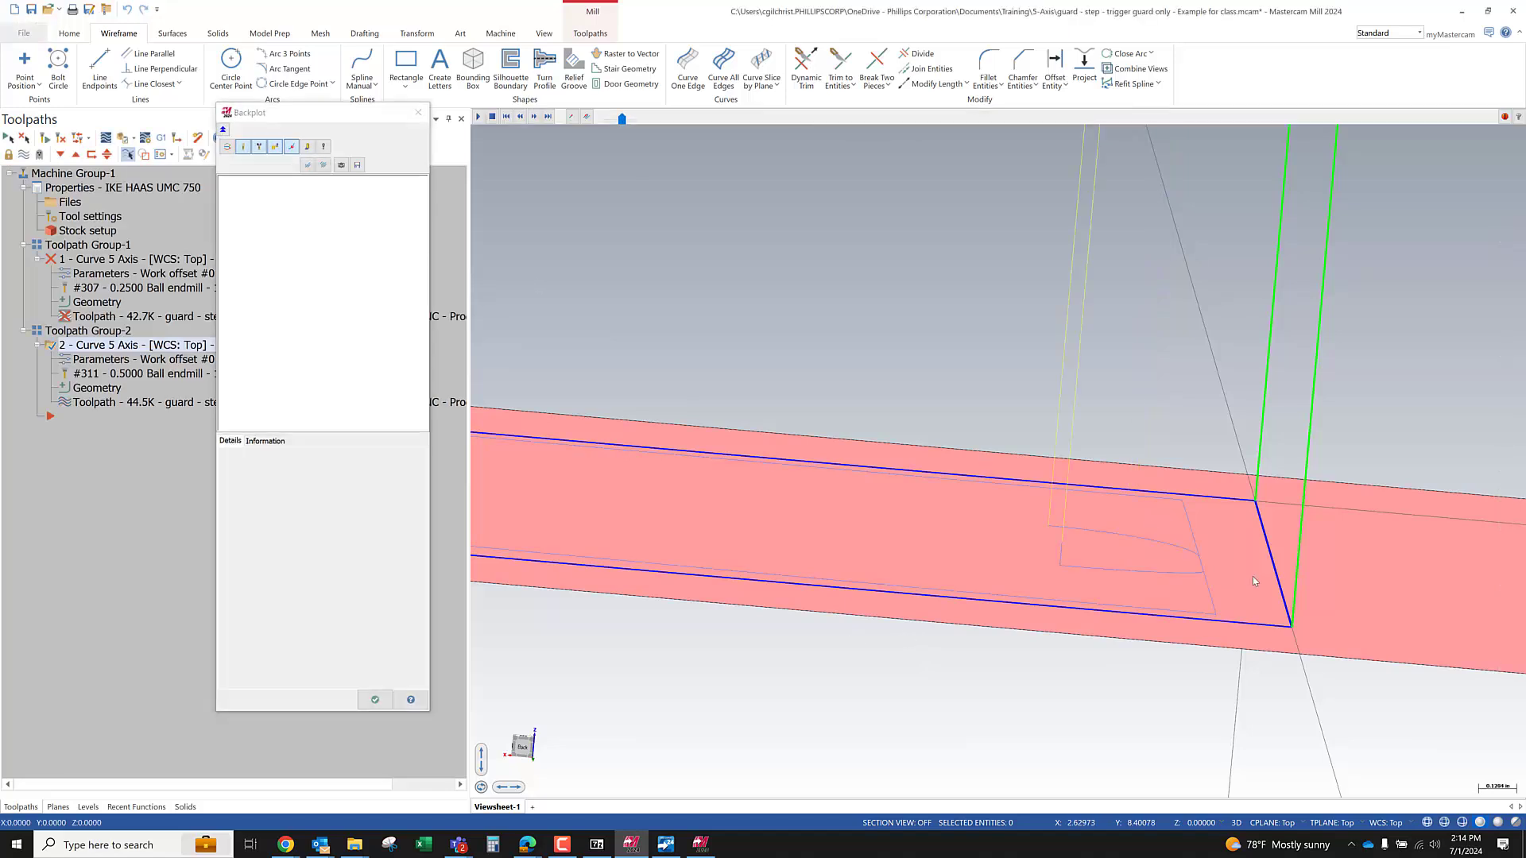
pyautogui.press('s')
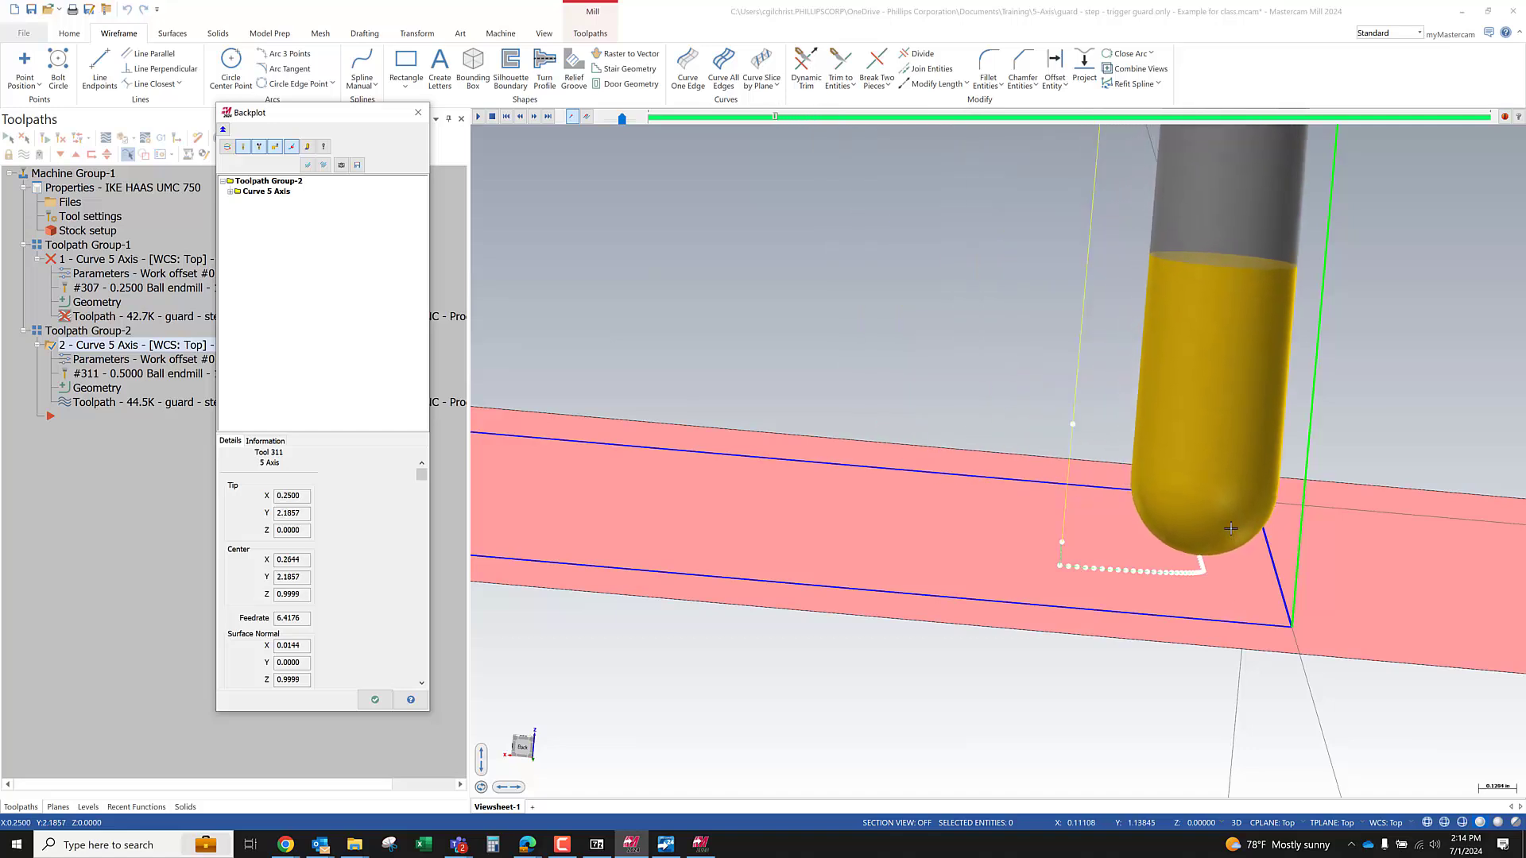
pyautogui.scroll(-2, 1253, 556)
pyautogui.moveTo(1168, 564)
pyautogui.mouseDown(button='middle')
pyautogui.moveTo(1229, 555)
pyautogui.moveTo(1135, 572)
pyautogui.moveTo(1188, 573)
pyautogui.mouseUp(button='middle')
pyautogui.click(374, 699)
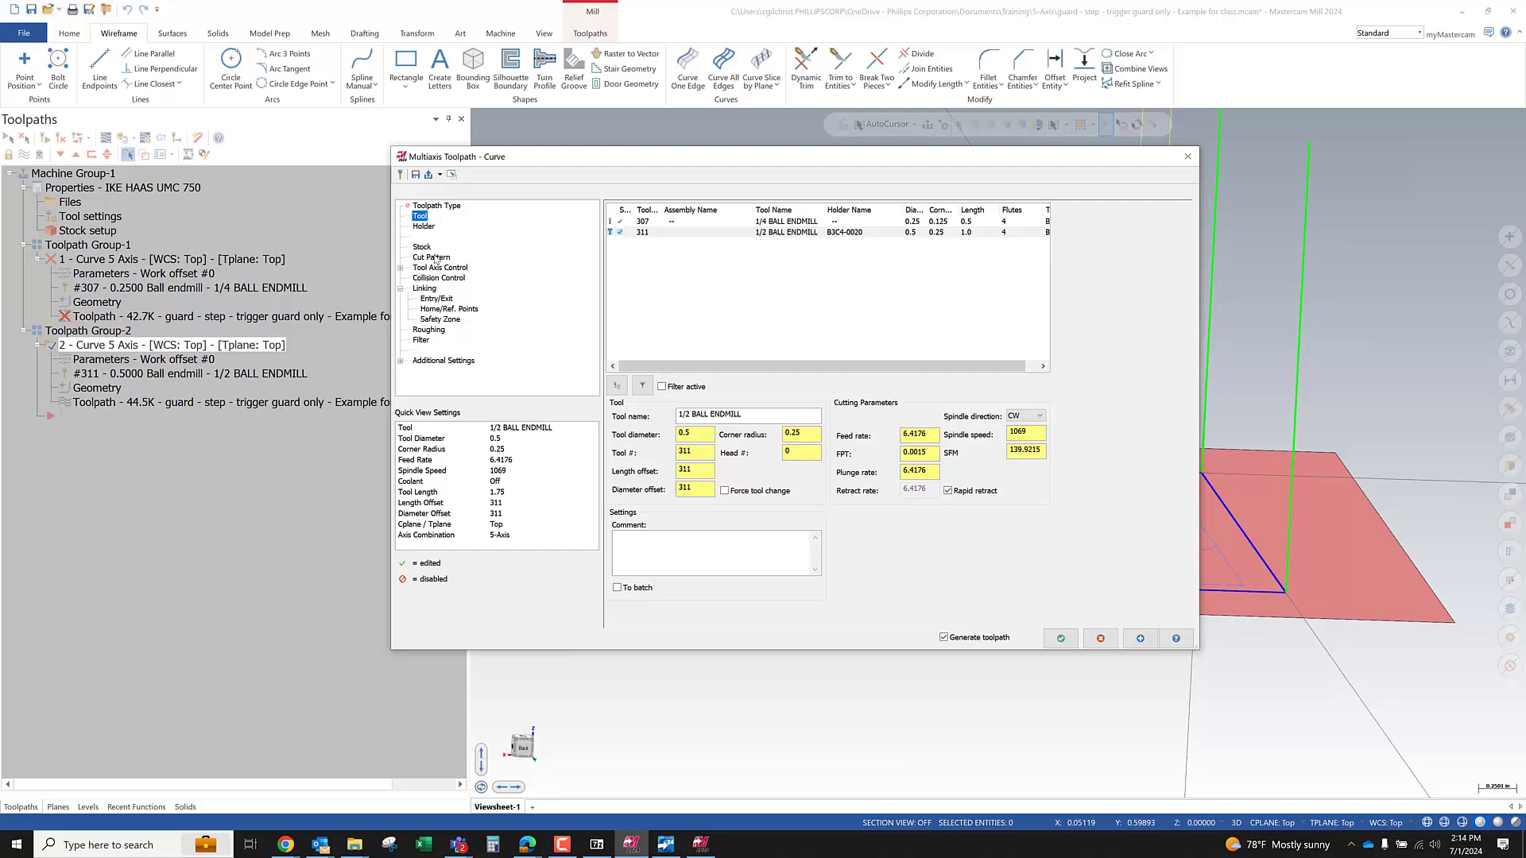
# Set the cut pattern's radial offset to 0 and regenerate the second toolpath
pyautogui.click(432, 257)
pyautogui.click(761, 317)
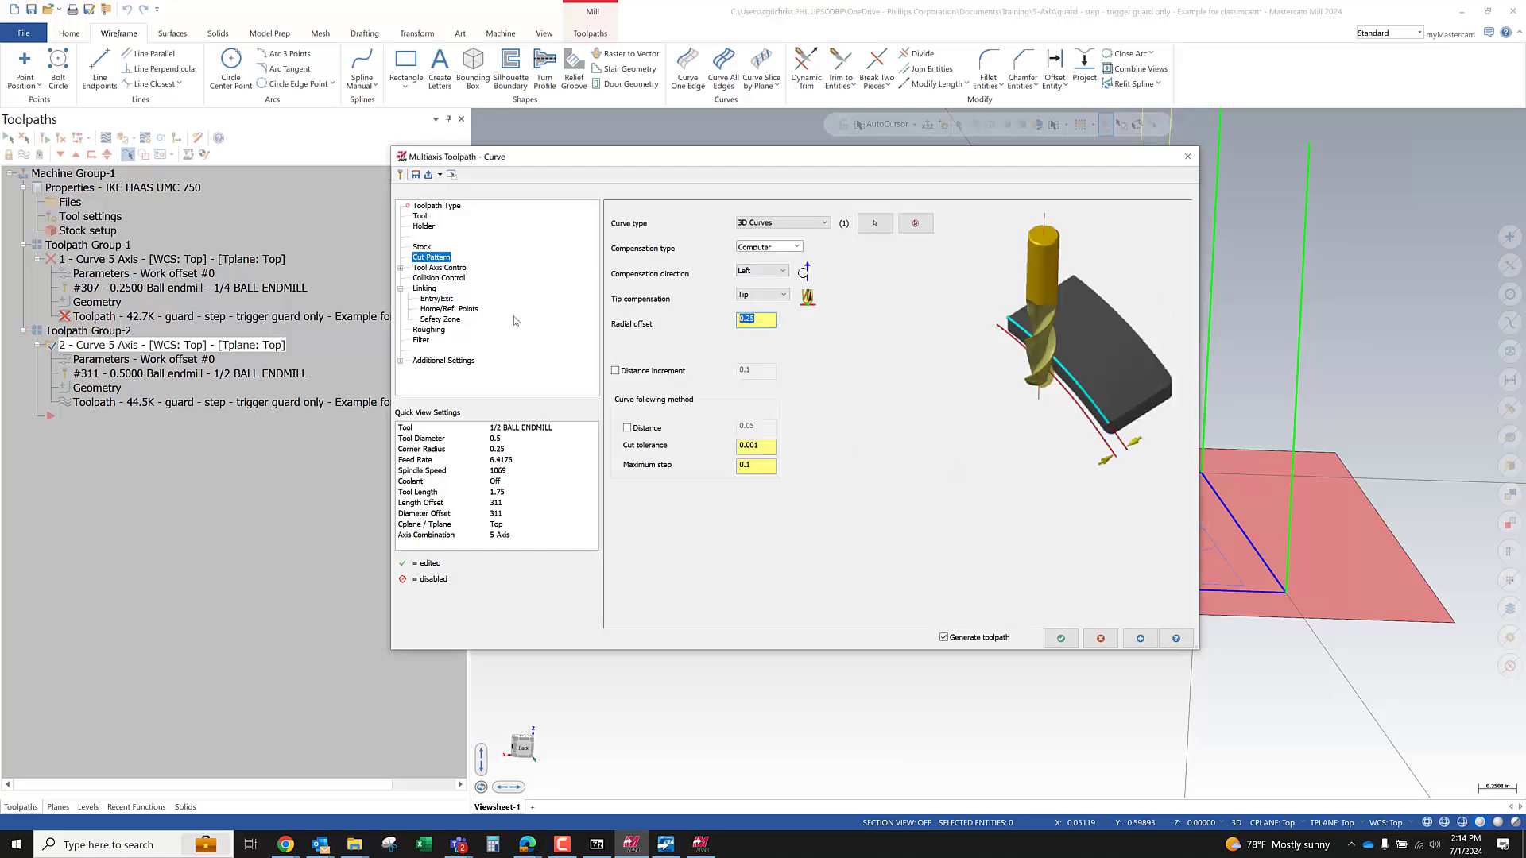
pyautogui.write('0.')
pyautogui.click(1060, 638)
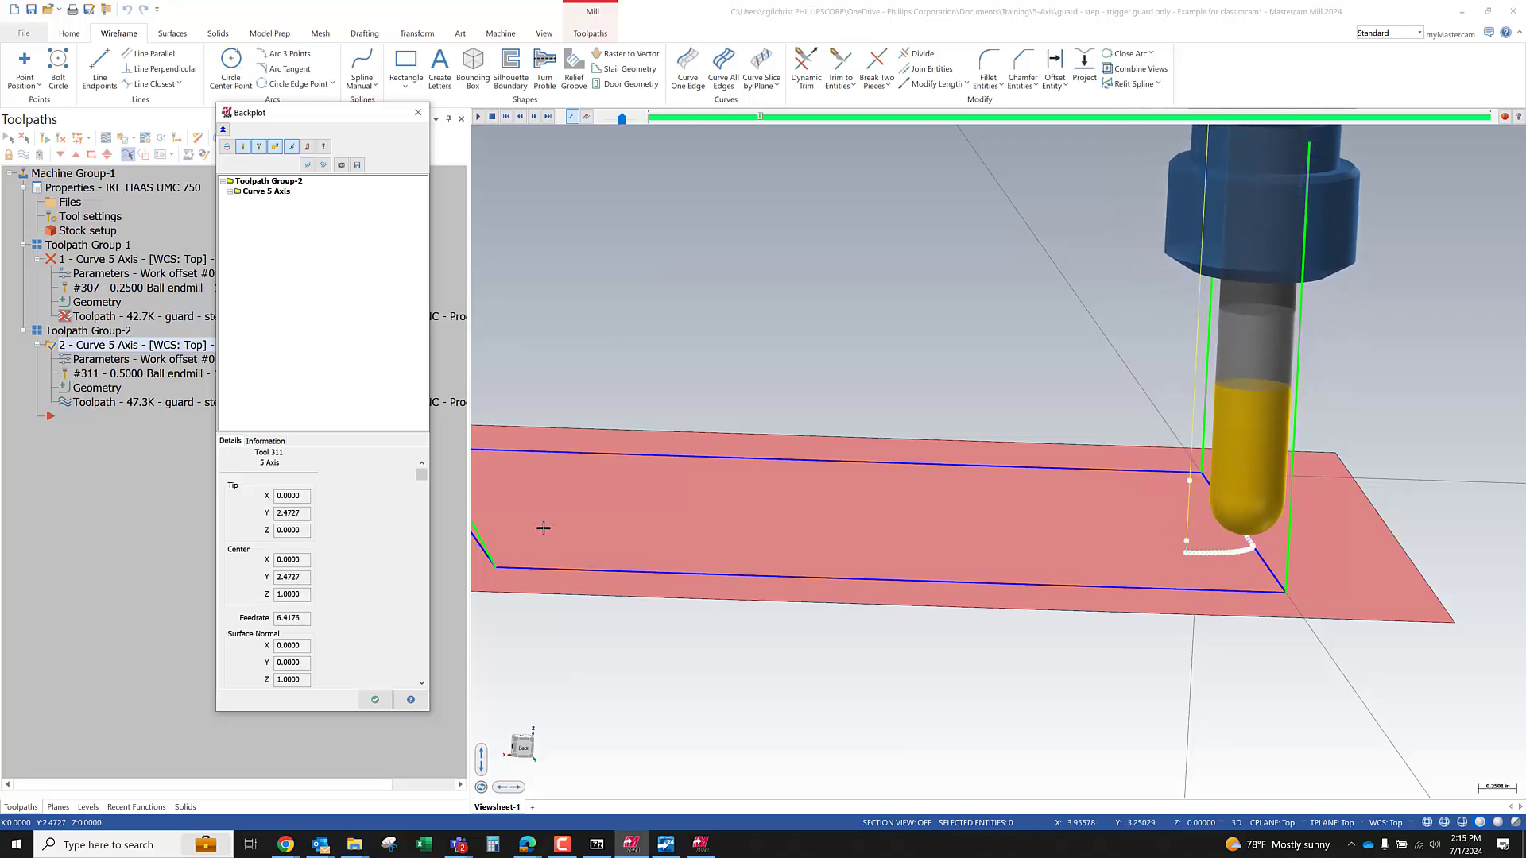
# Follow the backplotted tool from its entry arc along the edge to the corner, examining its position on the curve
pyautogui.moveTo(956, 524); pyautogui.dragTo(720, 473, button='middle')
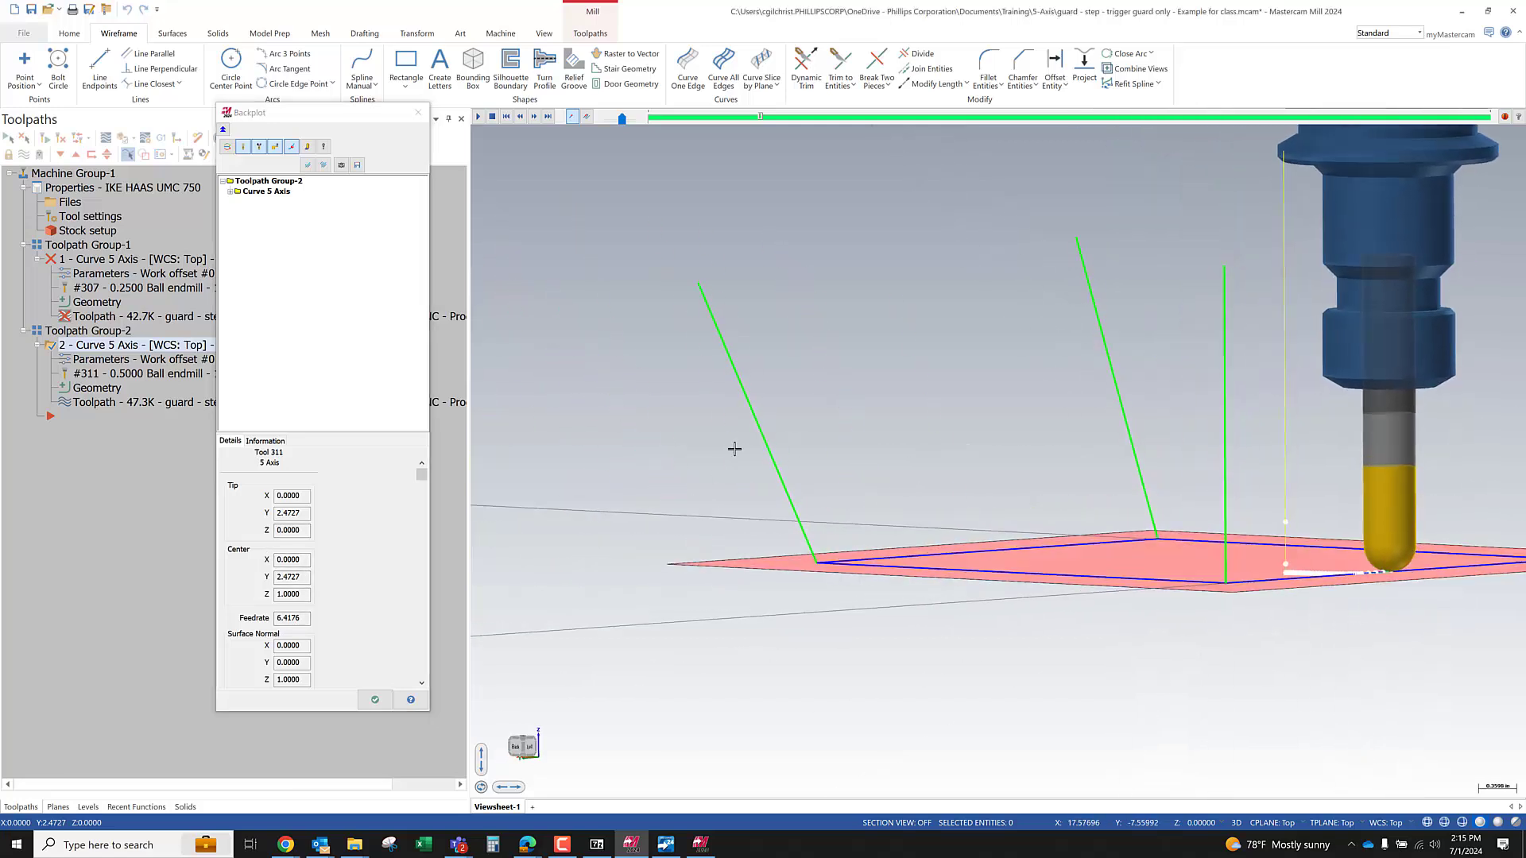
pyautogui.scroll(3, 1149, 530)
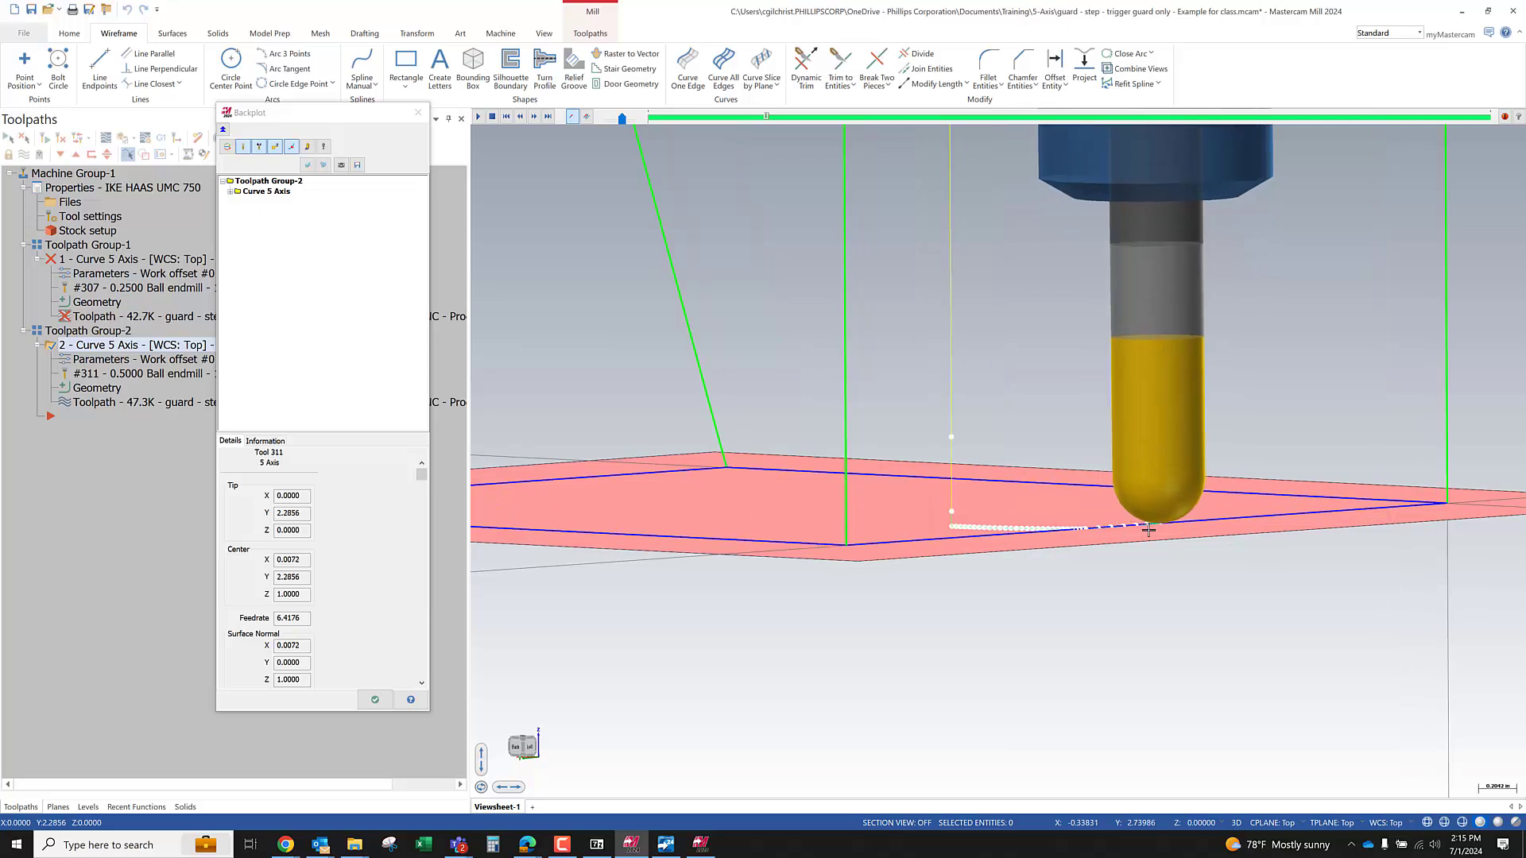
pyautogui.scroll(-3, 1150, 530)
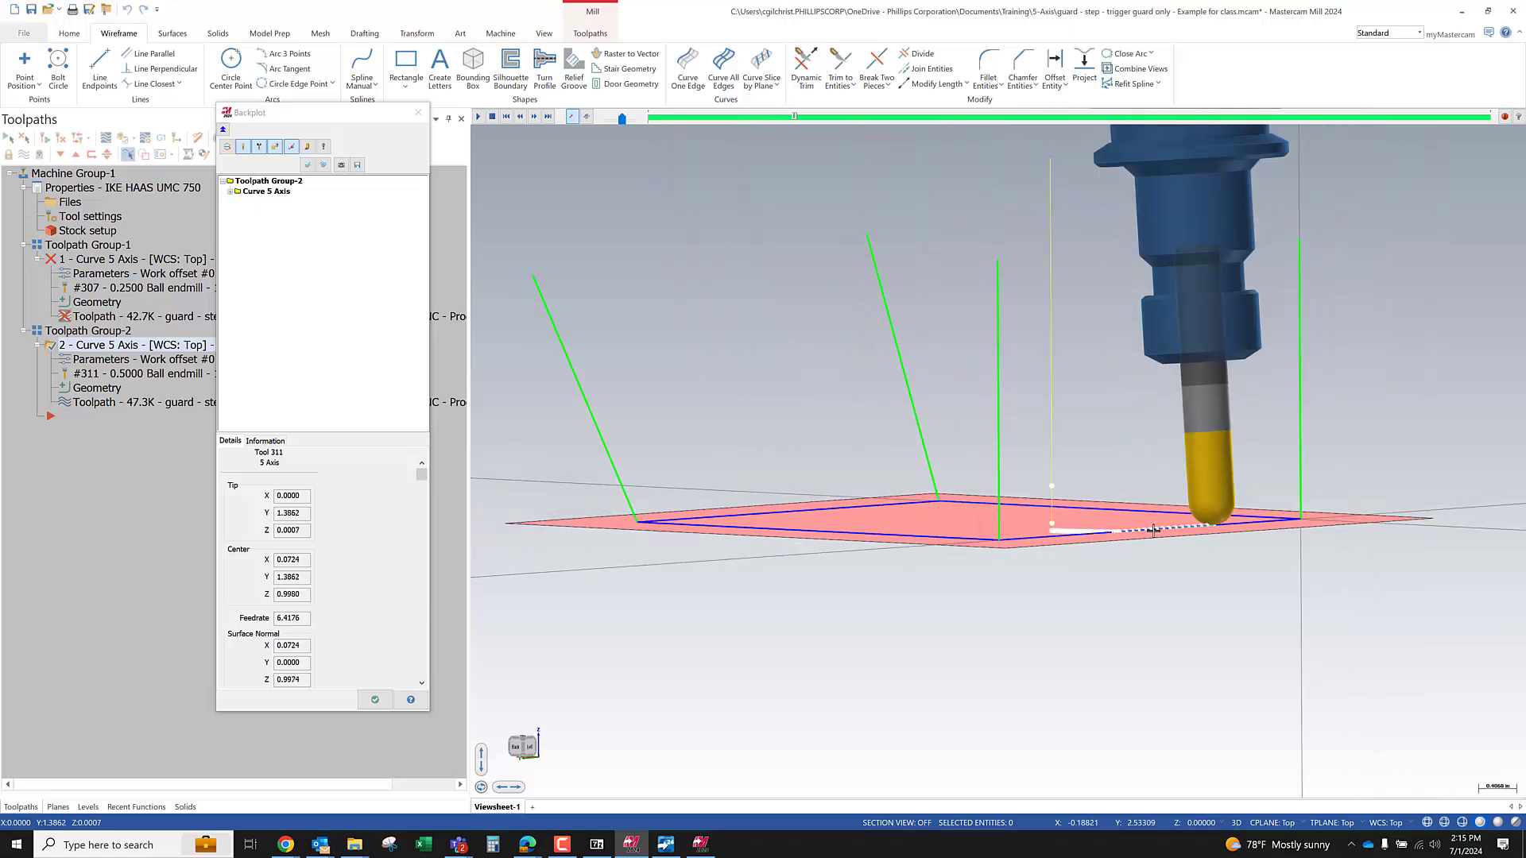
pyautogui.moveTo(1154, 532); pyautogui.dragTo(1262, 447, button='middle')
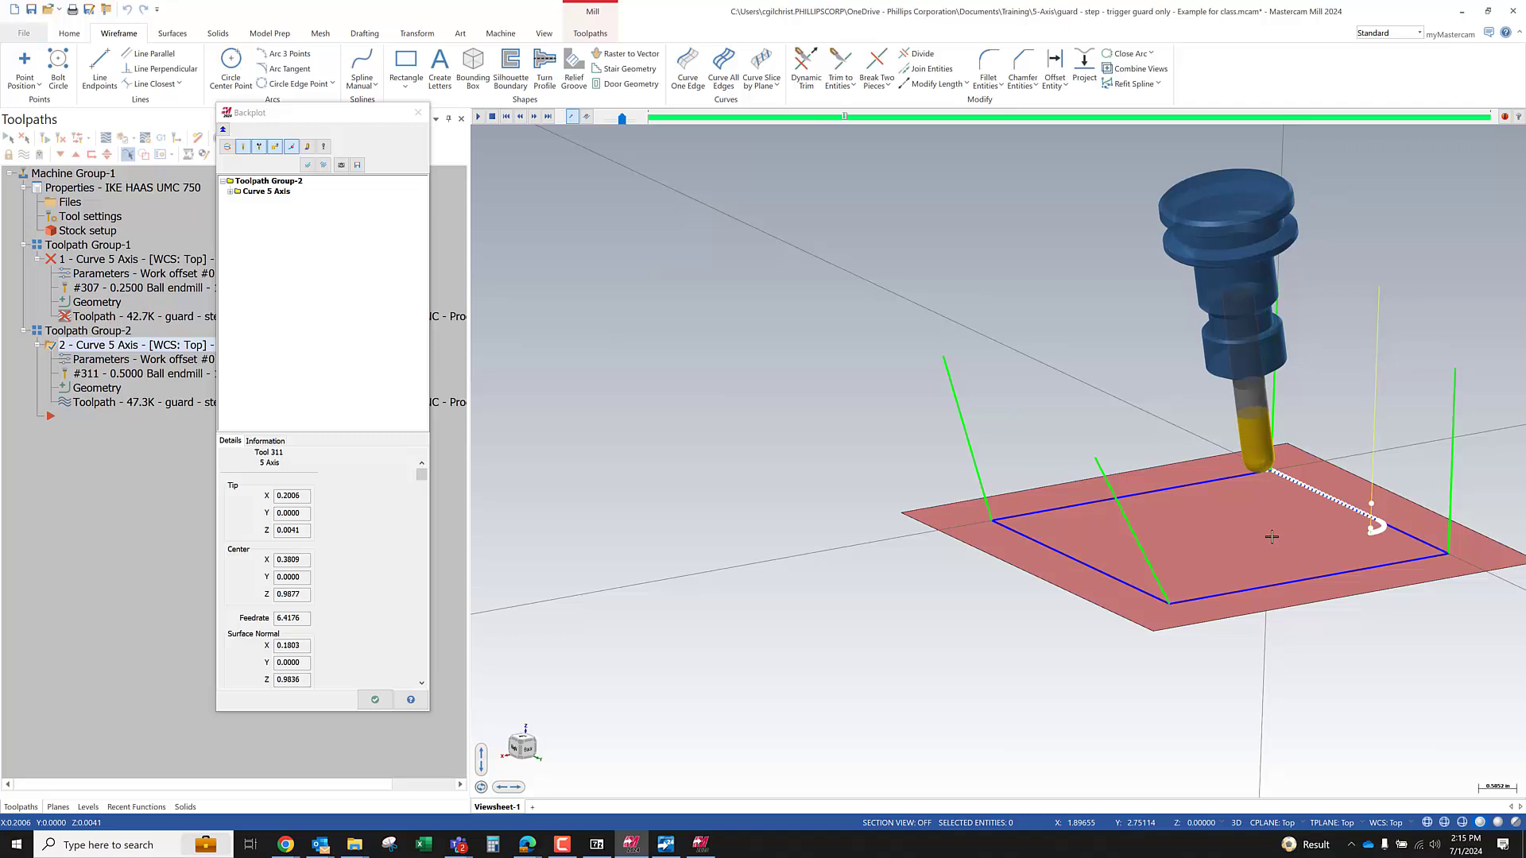
# Examine the backplotted tool's tilt in the Right and Front views and from a slightly raised front angle
pyautogui.rightClick(1004, 360)
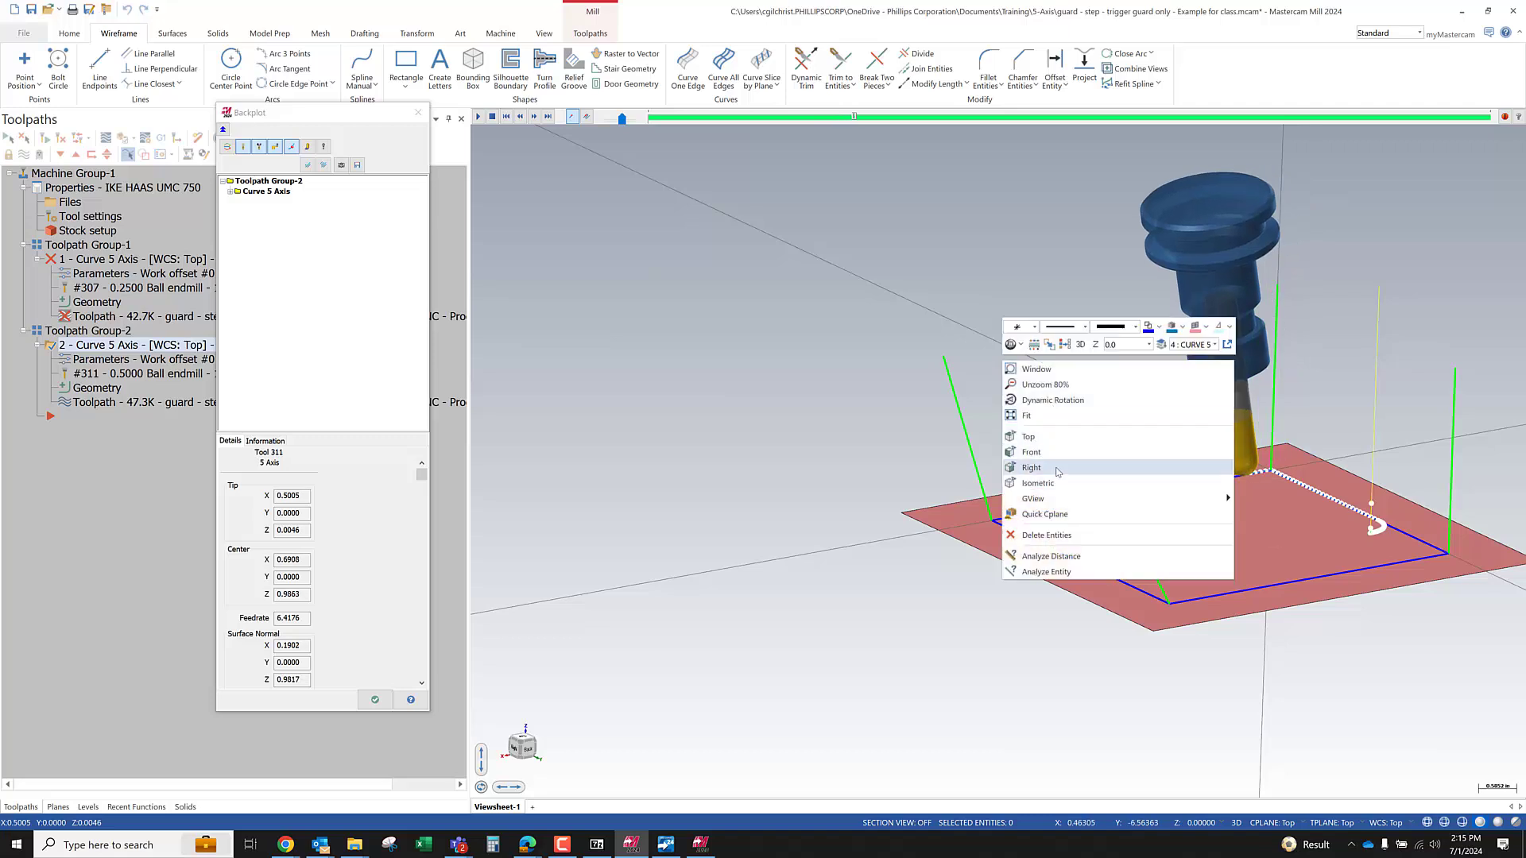
pyautogui.click(1049, 471)
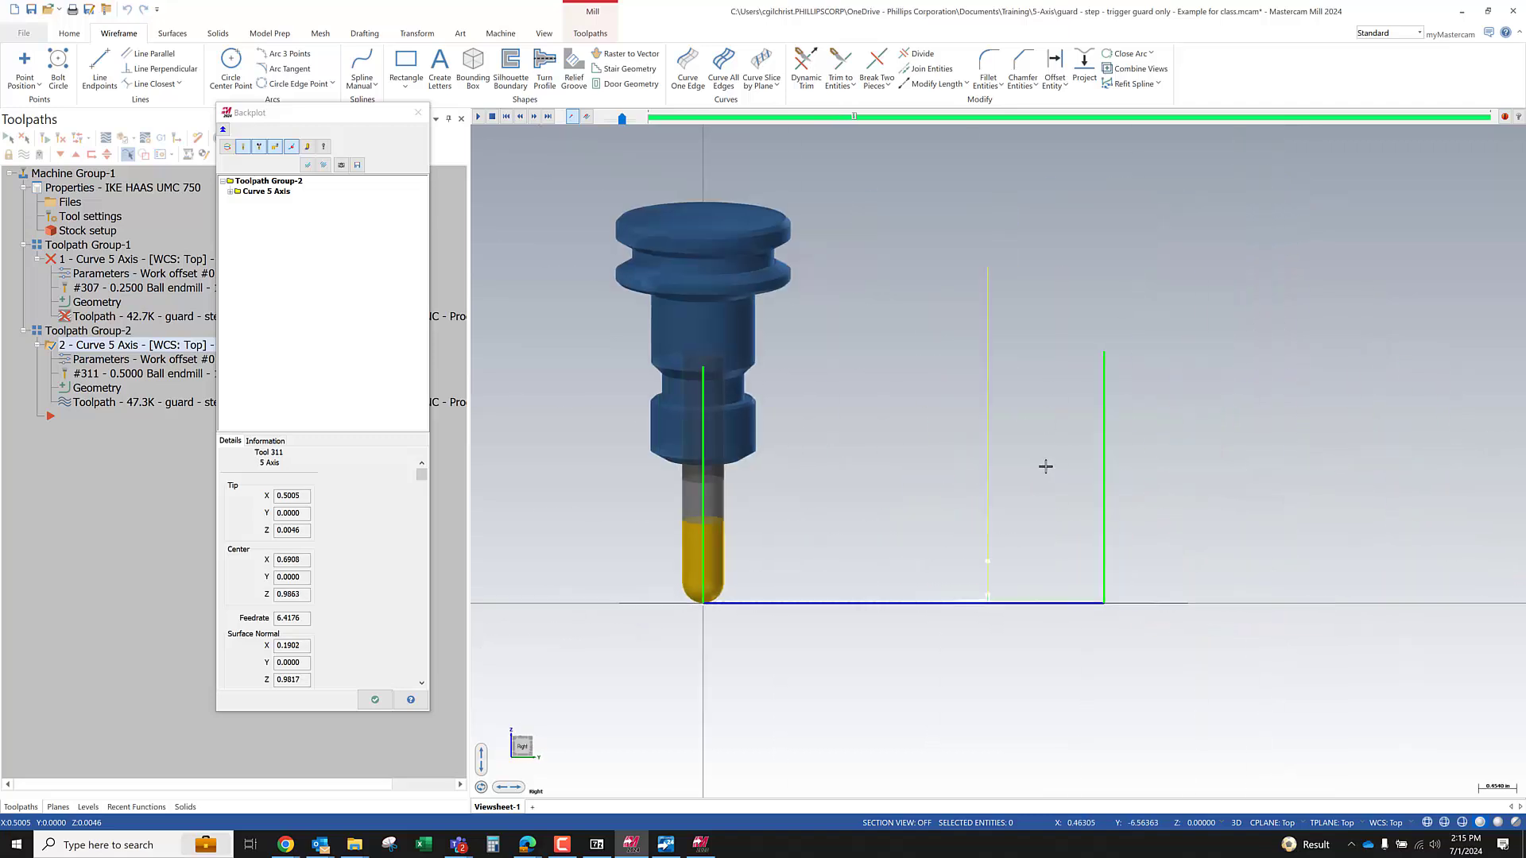
pyautogui.rightClick(815, 456)
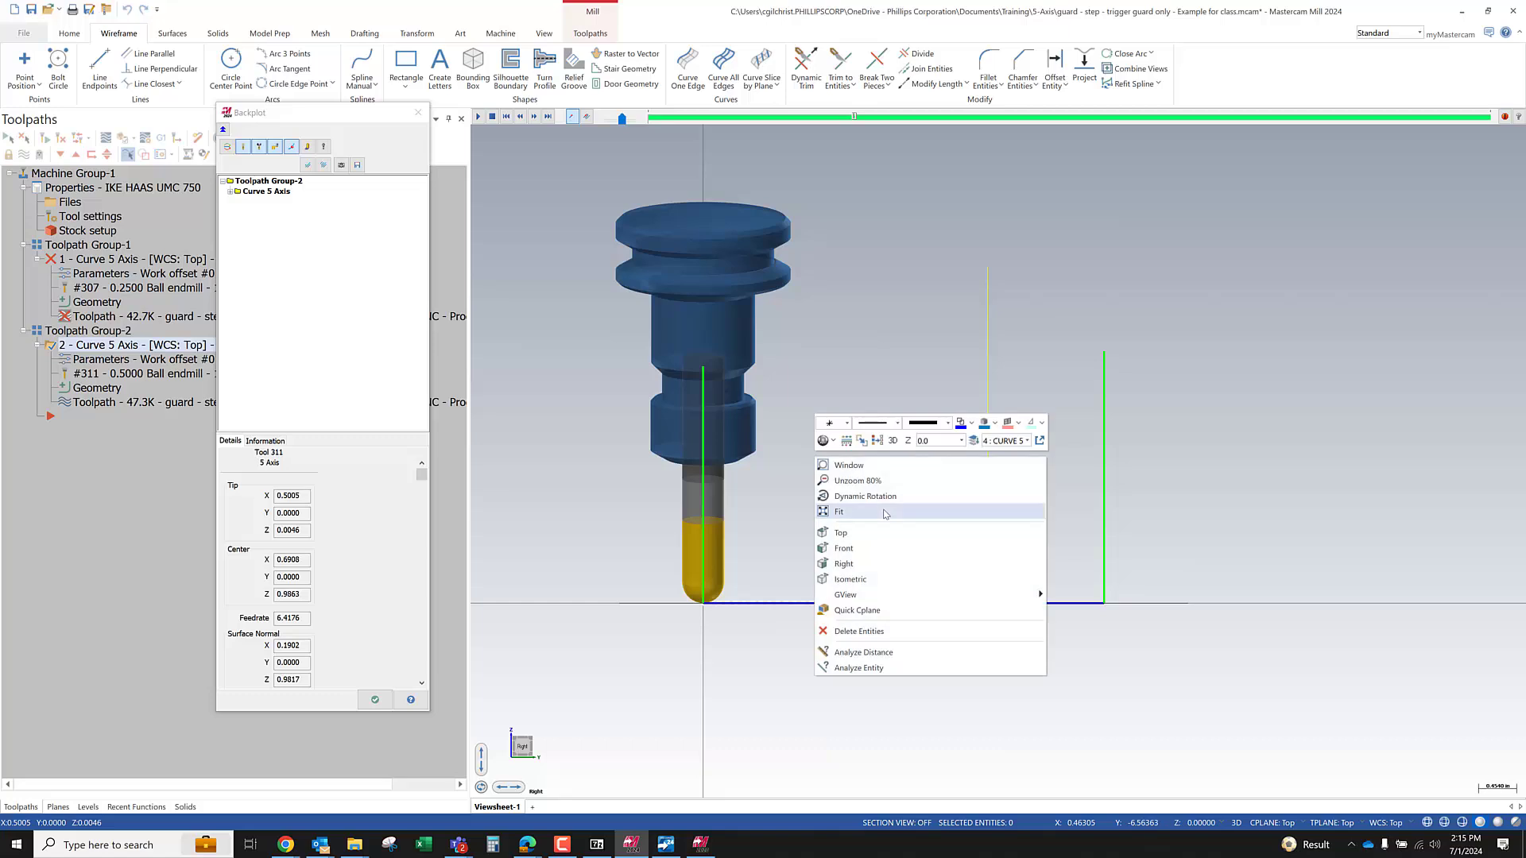
pyautogui.click(855, 549)
pyautogui.moveTo(799, 511); pyautogui.dragTo(787, 555, button='middle')
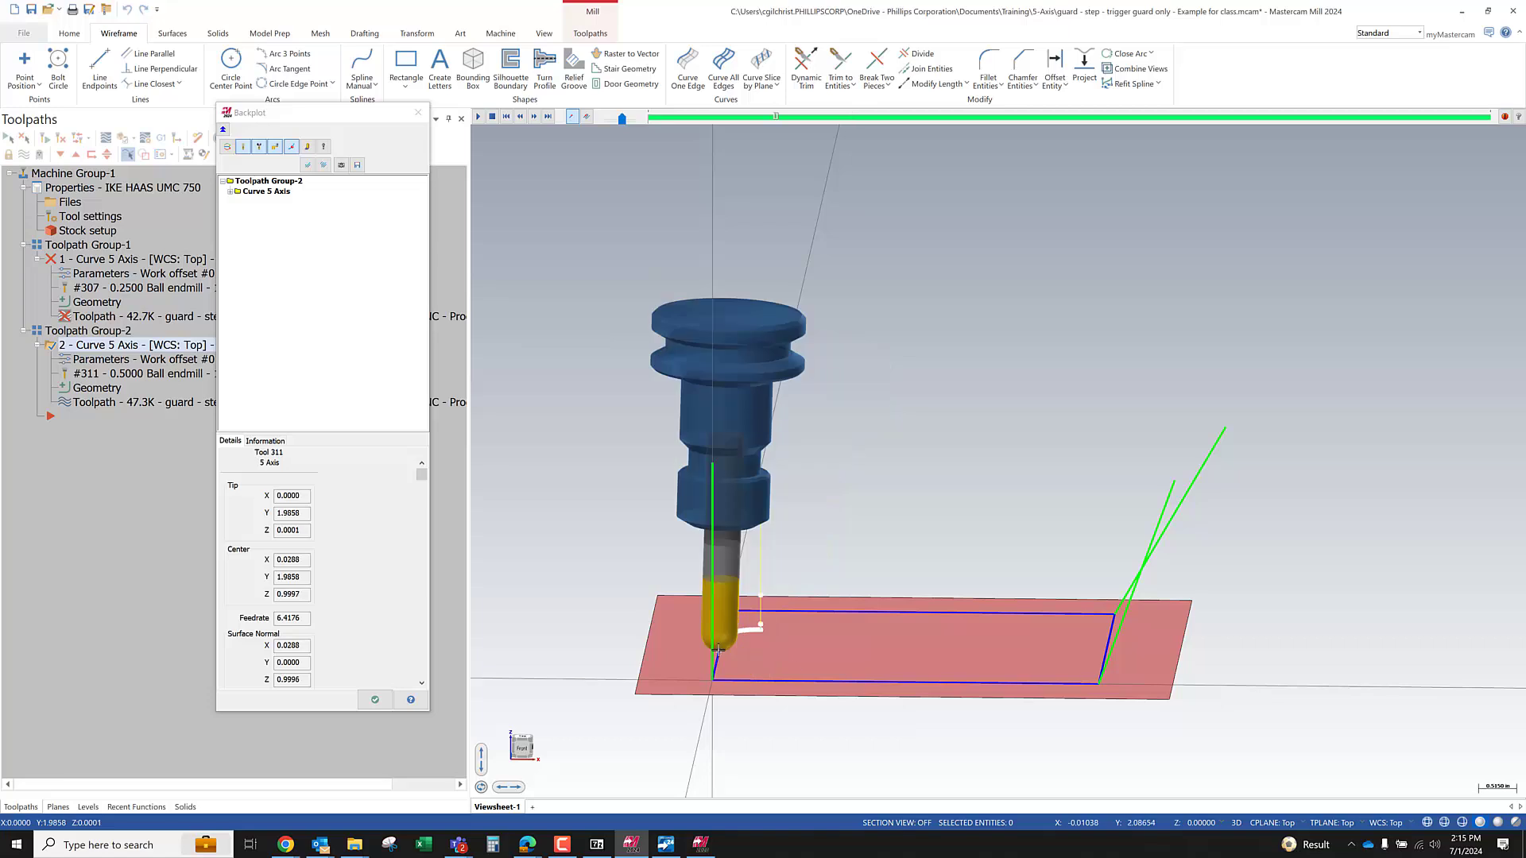
# Examine the backplotted tool's contact with the surface up close in the Front view and from a raised angle
pyautogui.scroll(-2, 888, 516)
pyautogui.scroll(5, 849, 562)
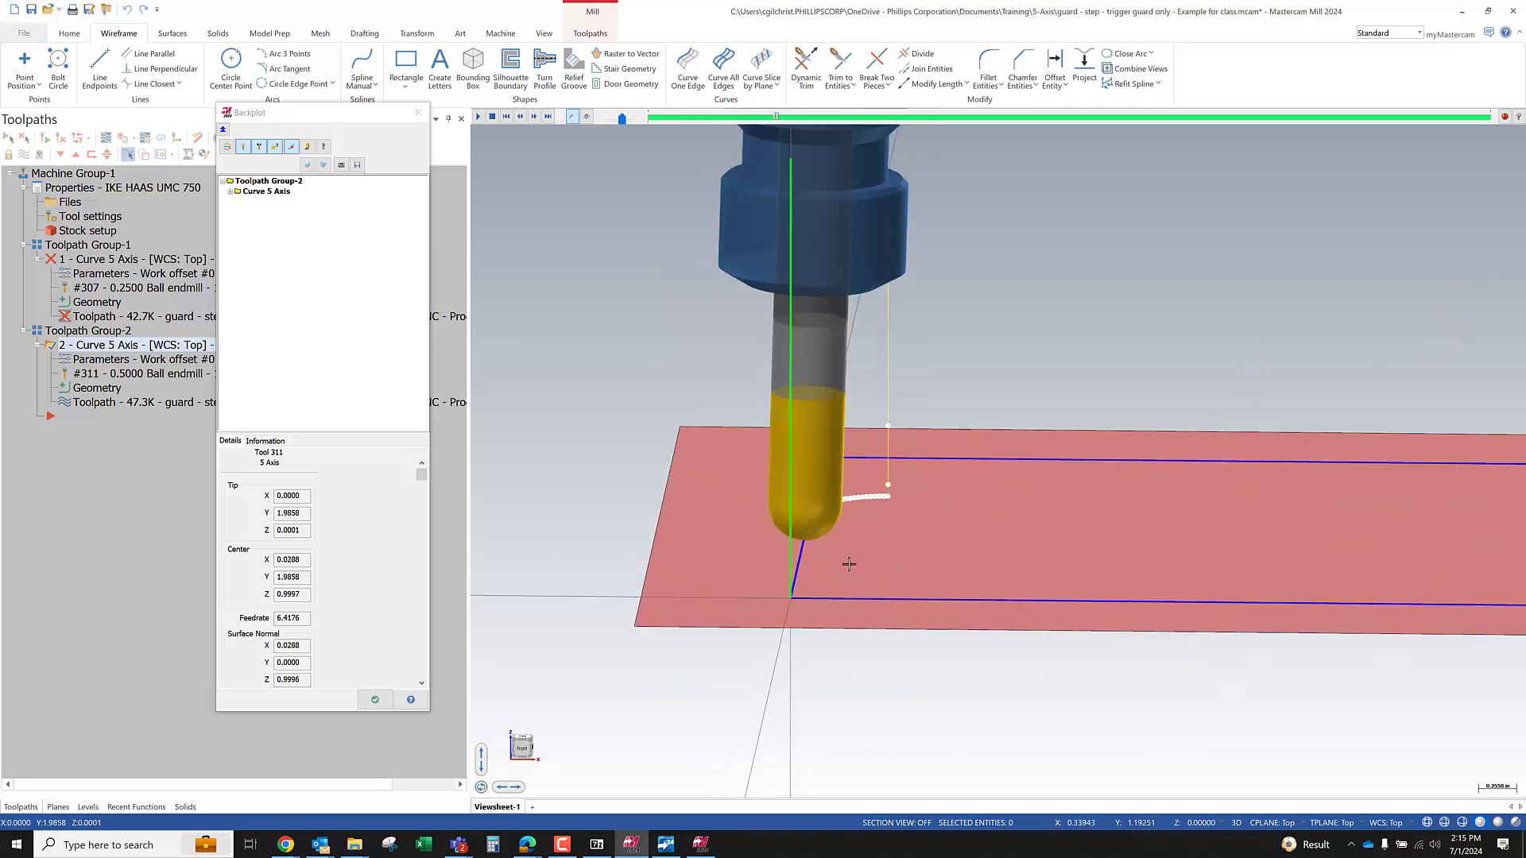
pyautogui.rightClick(903, 366)
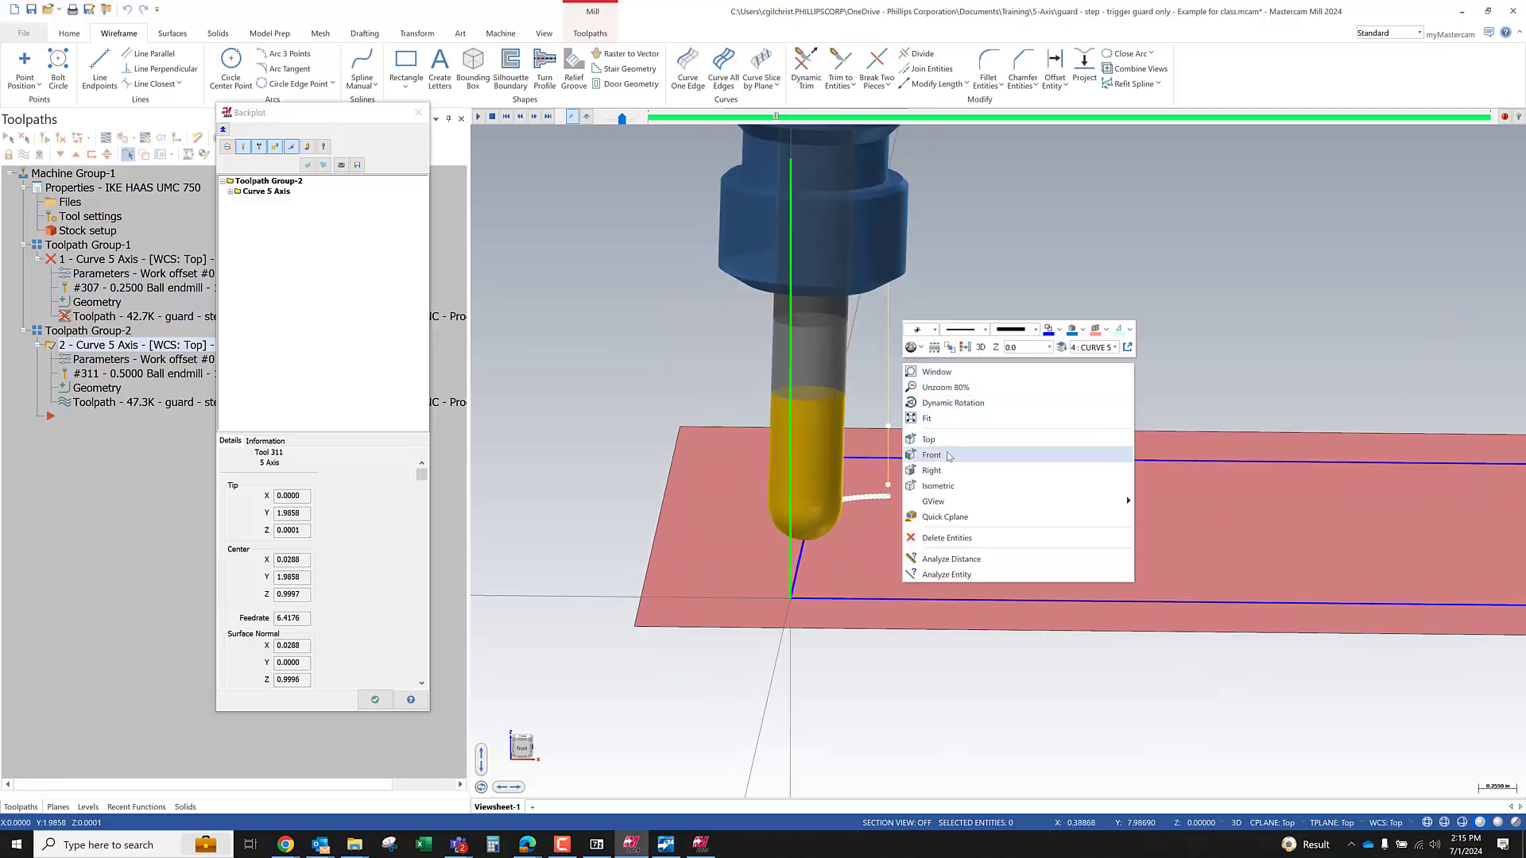
pyautogui.click(931, 455)
pyautogui.scroll(4, 736, 649)
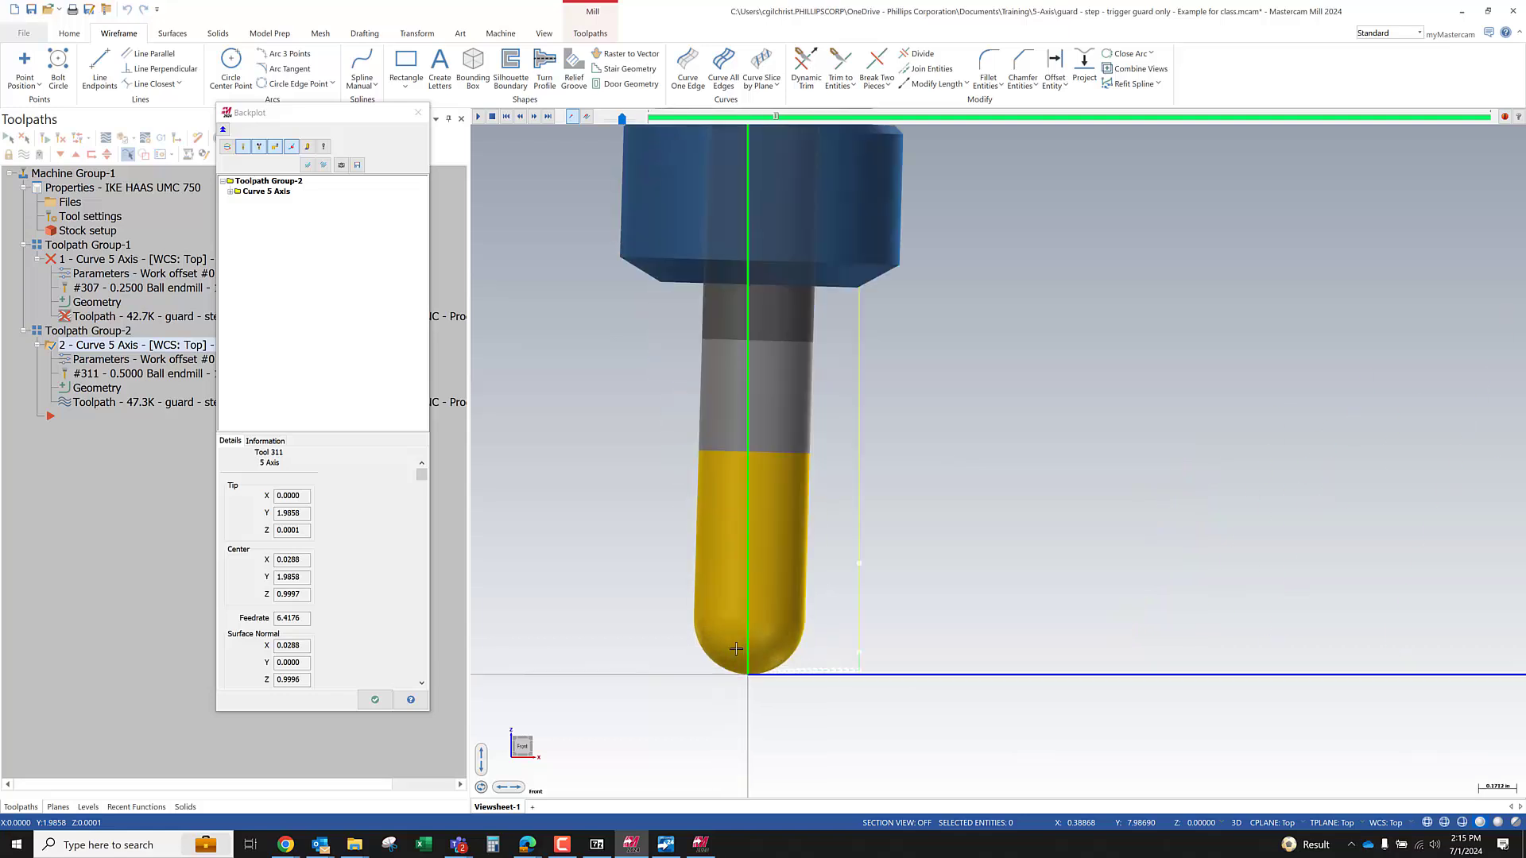
pyautogui.scroll(-1, 736, 649)
pyautogui.moveTo(781, 638); pyautogui.dragTo(971, 708, button='middle')
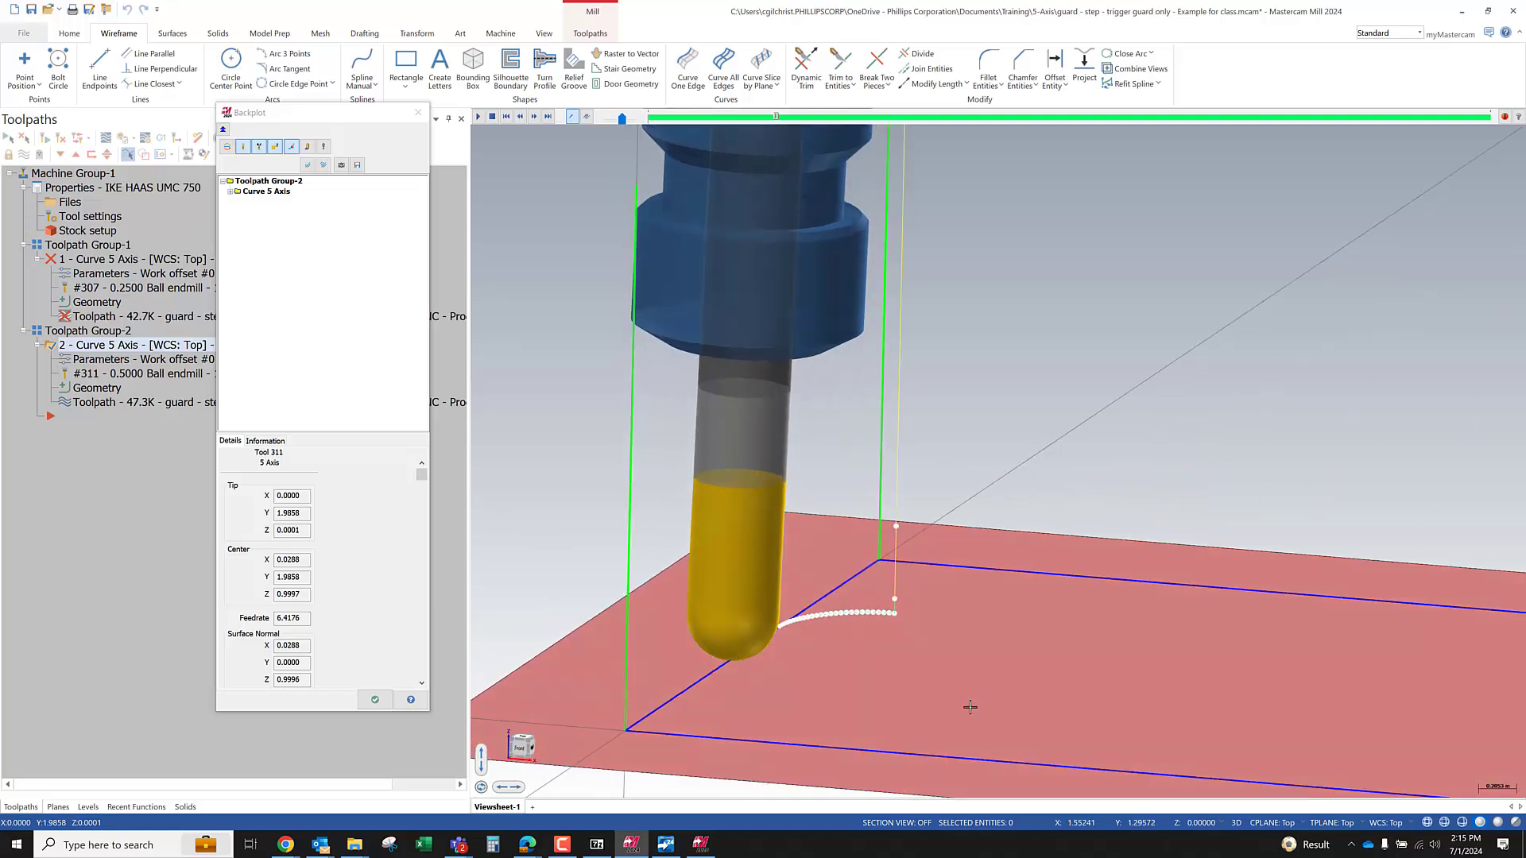
pyautogui.rightClick(971, 408)
pyautogui.click(1003, 502)
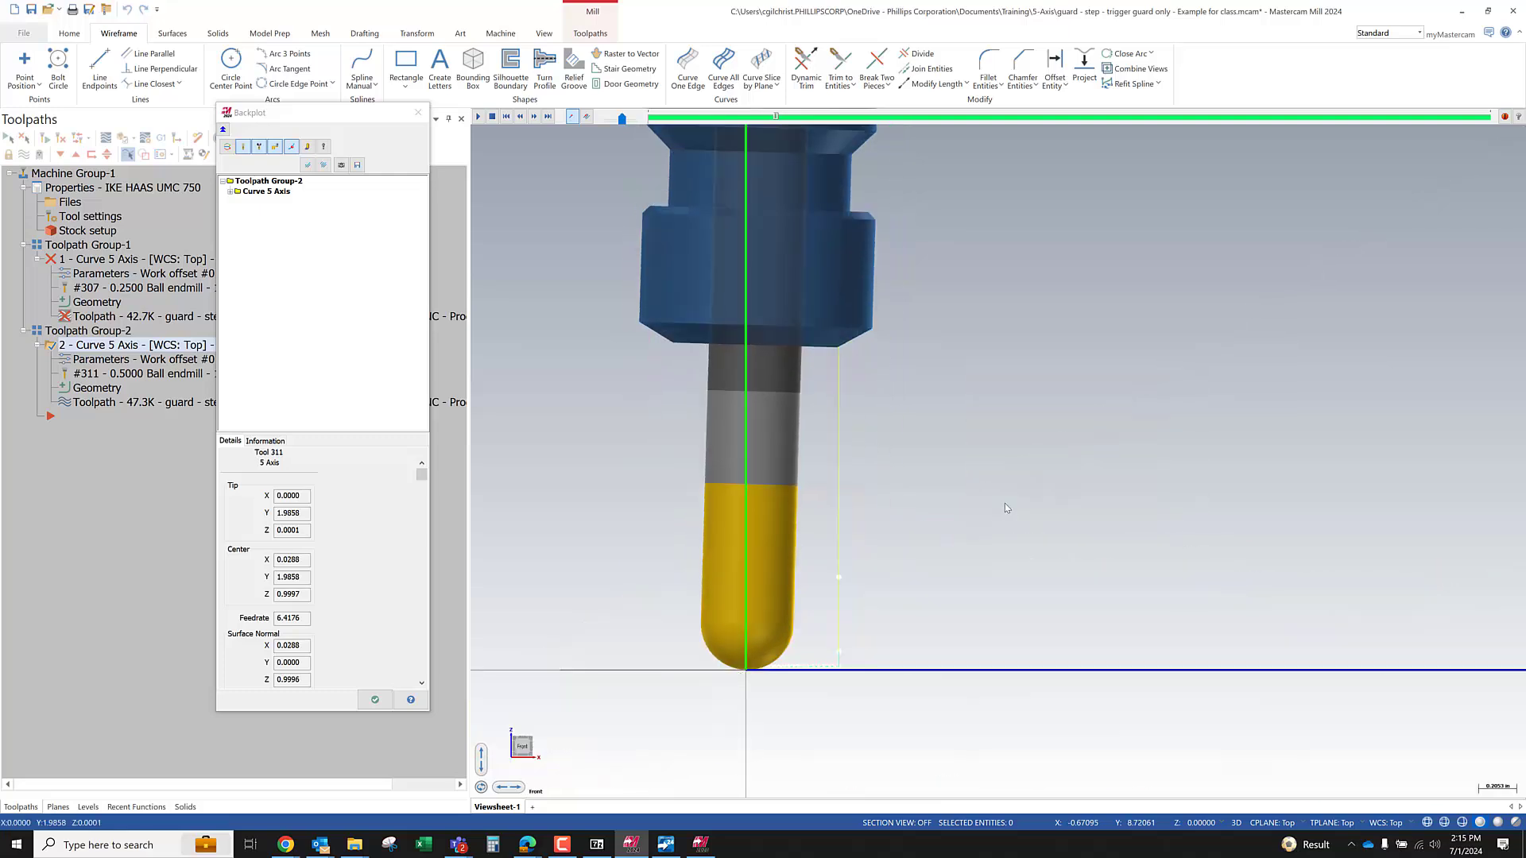
# Return the backplot to the start of the second toolpath and step the tool along its entry arc in the Front view
pyautogui.click(835, 654)
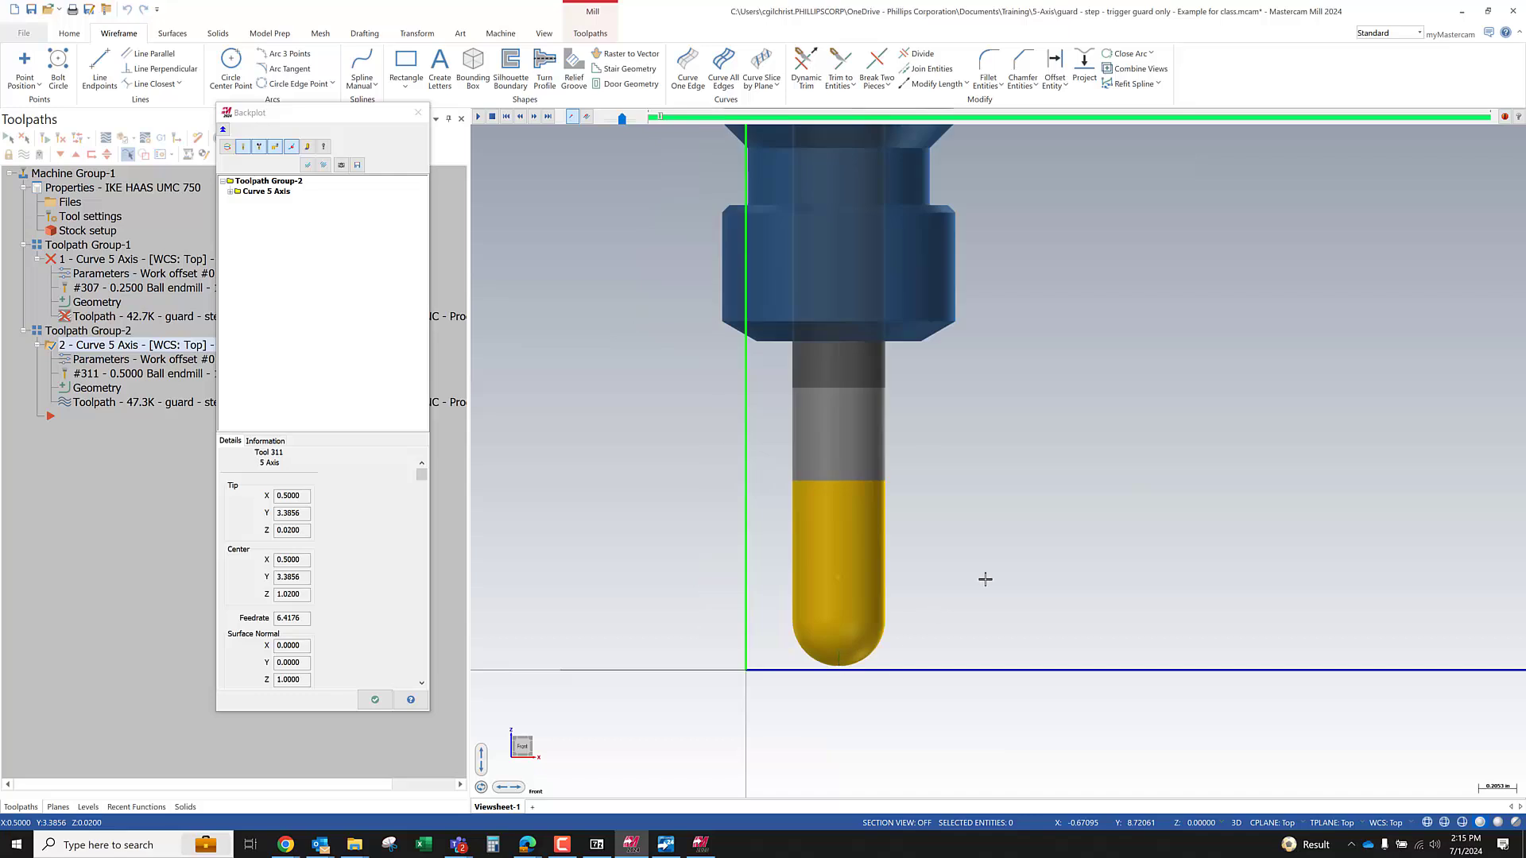
pyautogui.press('s')
pyautogui.press('s')
pyautogui.press('s')
pyautogui.press('s')
pyautogui.press('s')
pyautogui.press('s')
pyautogui.press('s')
pyautogui.press('s')
pyautogui.press('s')
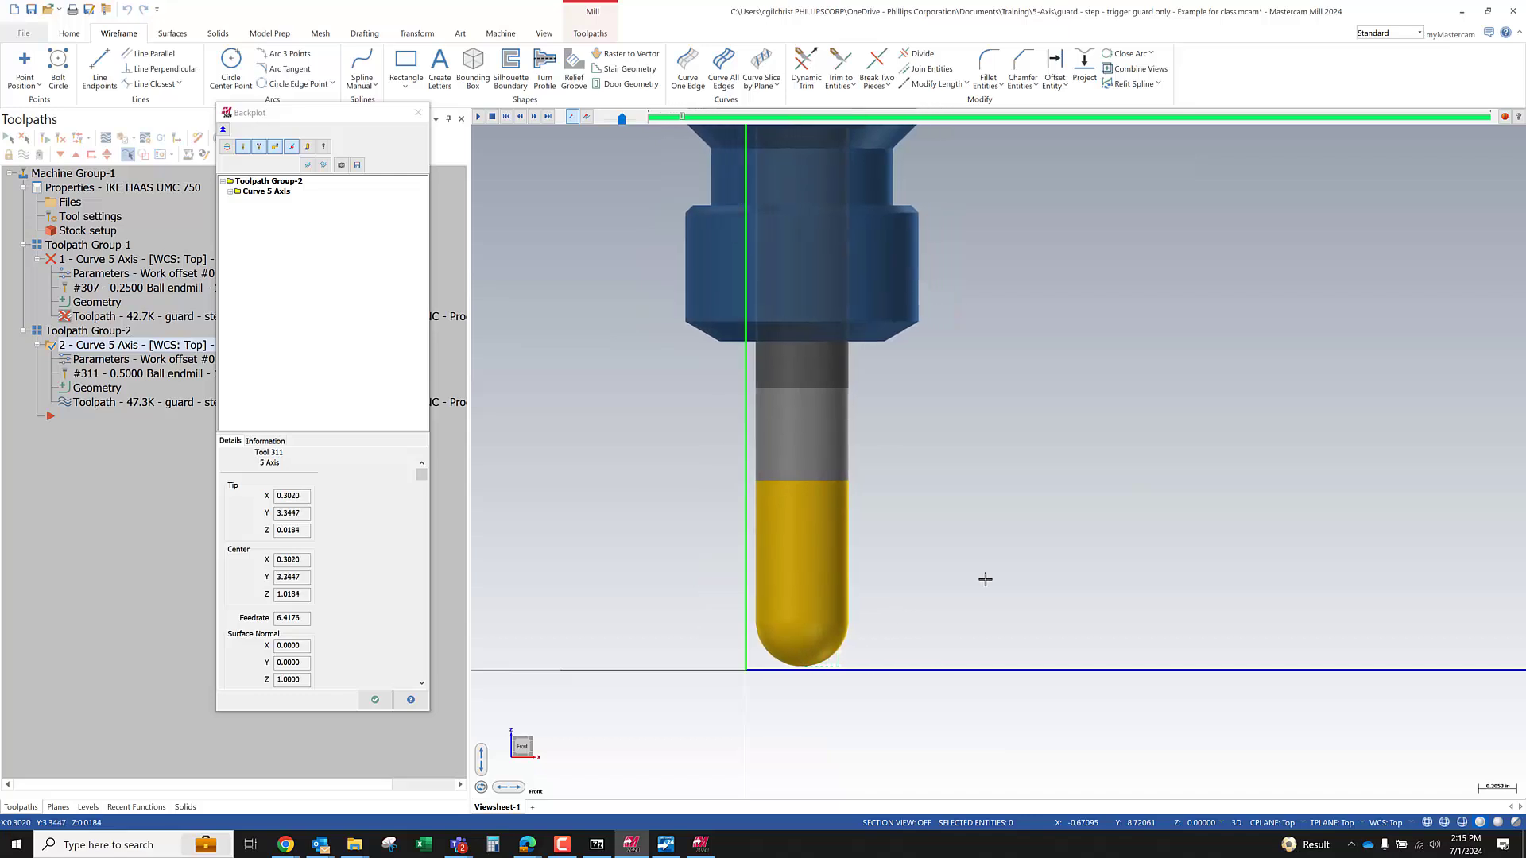
pyautogui.press('s')
pyautogui.press('s')
pyautogui.press('s')
pyautogui.press('s')
pyautogui.press('s')
pyautogui.press('s')
pyautogui.press('s')
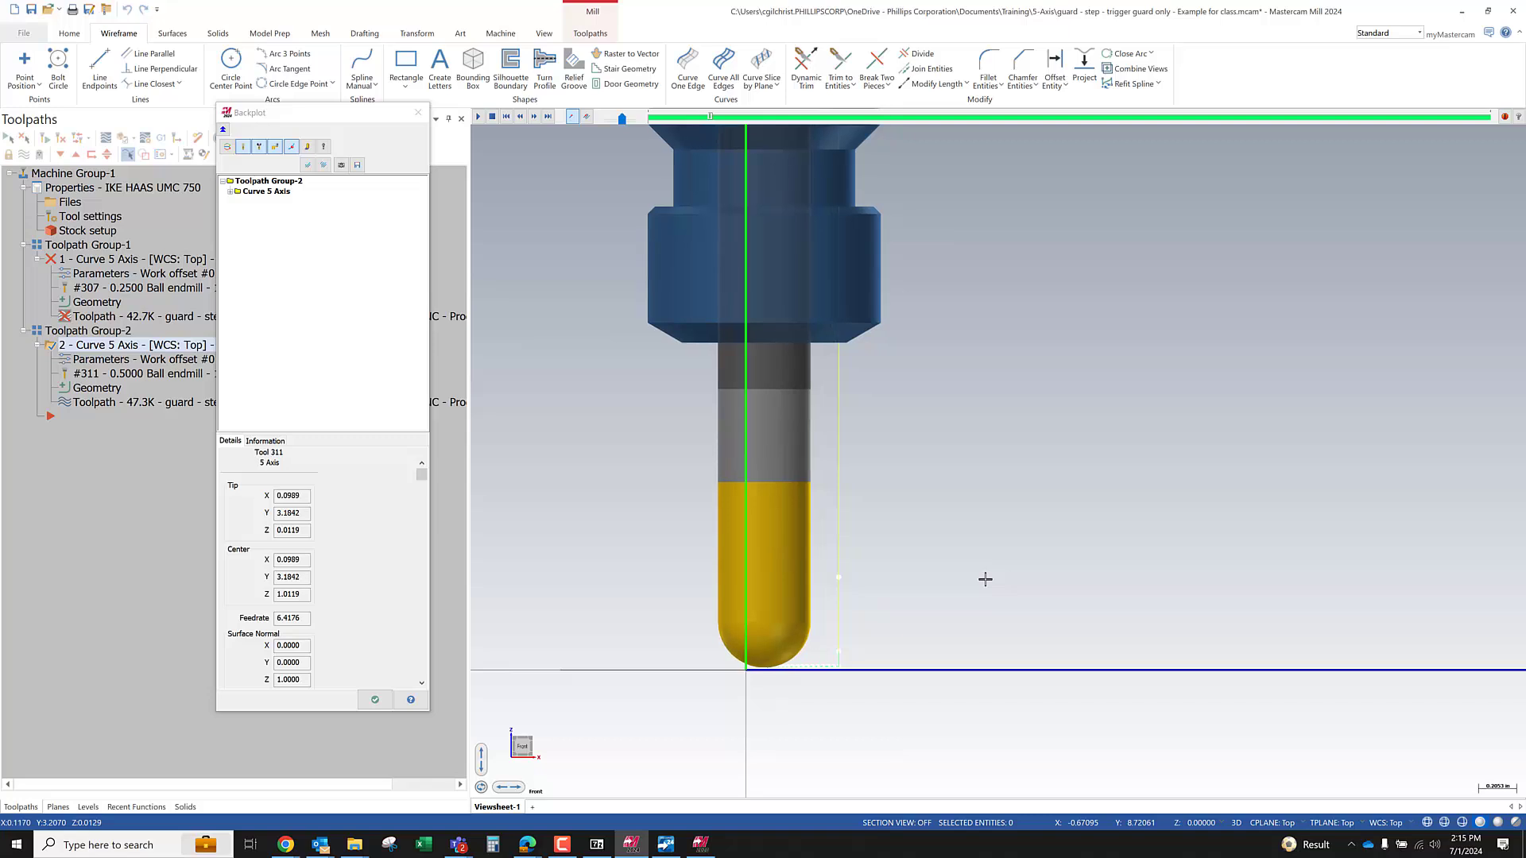
pyautogui.press('s')
pyautogui.press('s')
pyautogui.press('s')
pyautogui.press('s')
pyautogui.press('s')
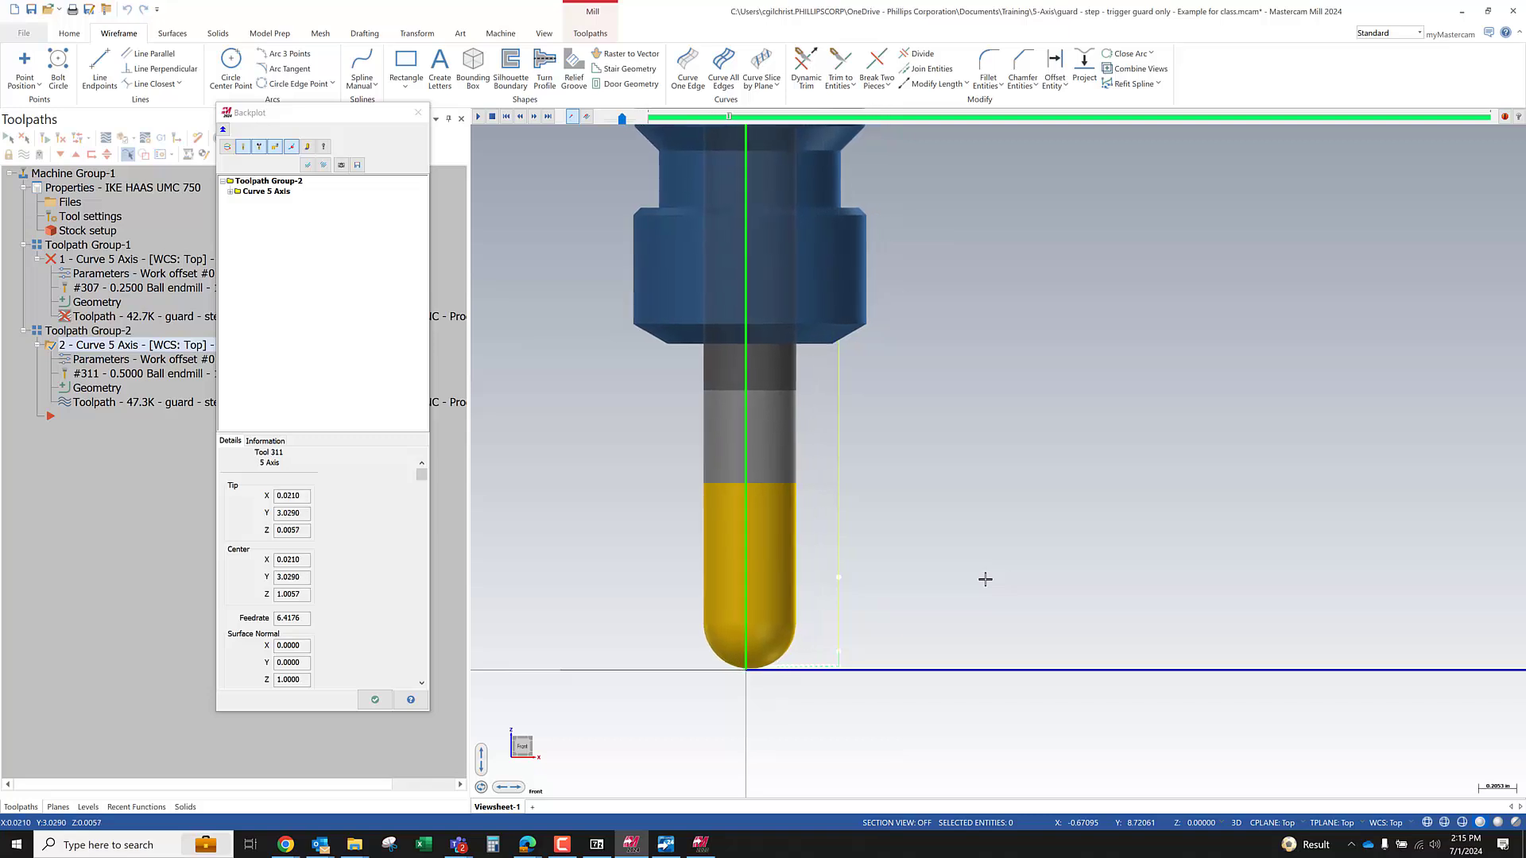
pyautogui.press('s')
pyautogui.press('s')
pyautogui.press('s')
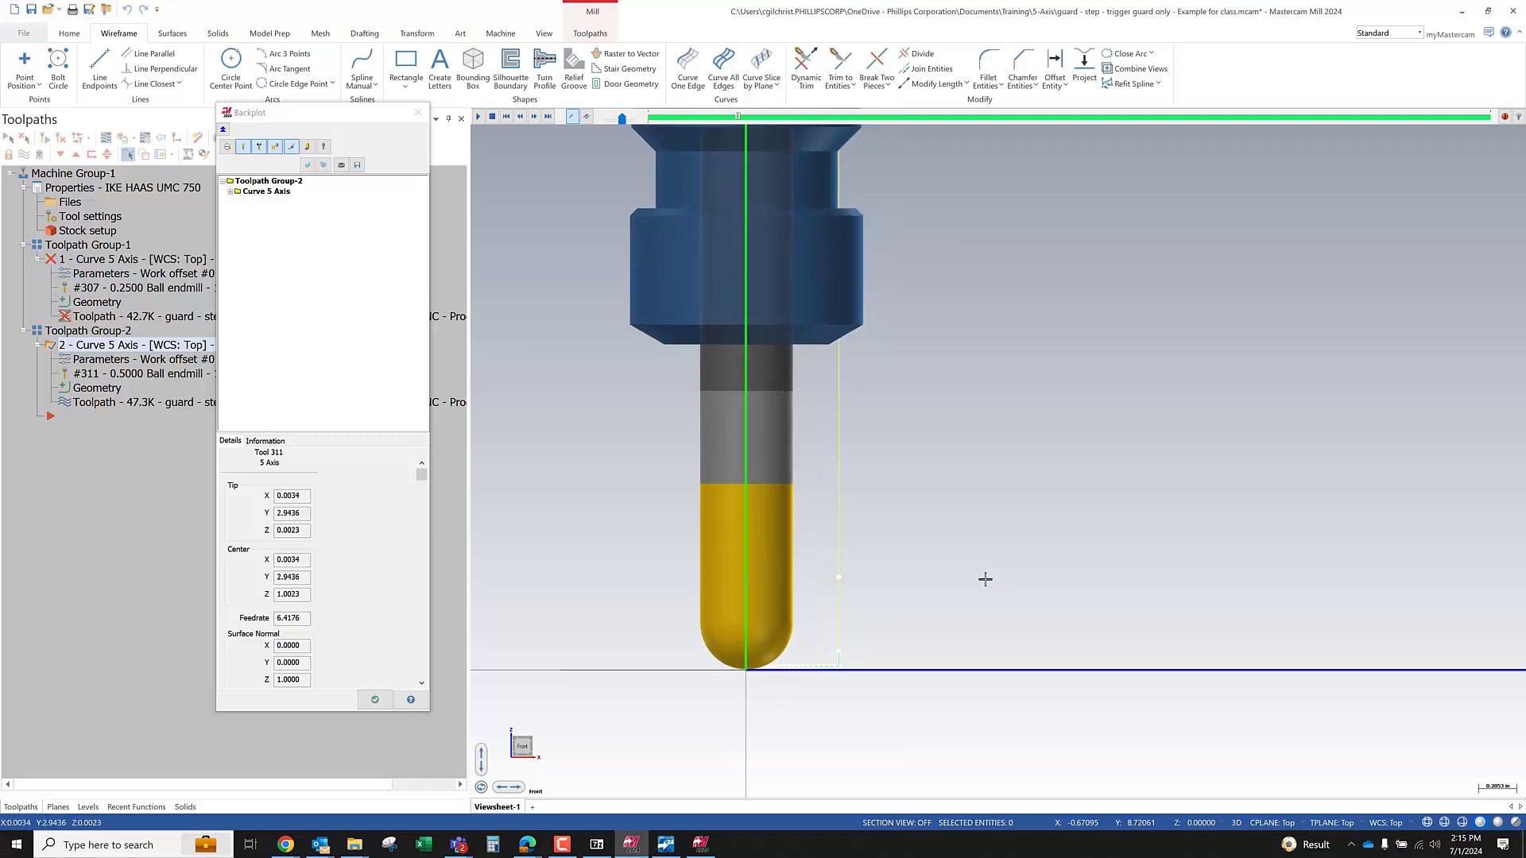
# Examine the ball endmill's tip on the edge curve up close from a slightly tilted angle and in the Front view
pyautogui.moveTo(1021, 613); pyautogui.dragTo(992, 620, button='middle')
pyautogui.scroll(8, 785, 667)
pyautogui.scroll(3, 785, 667)
pyautogui.moveTo(748, 650); pyautogui.dragTo(798, 647, button='middle')
pyautogui.rightClick(1088, 449)
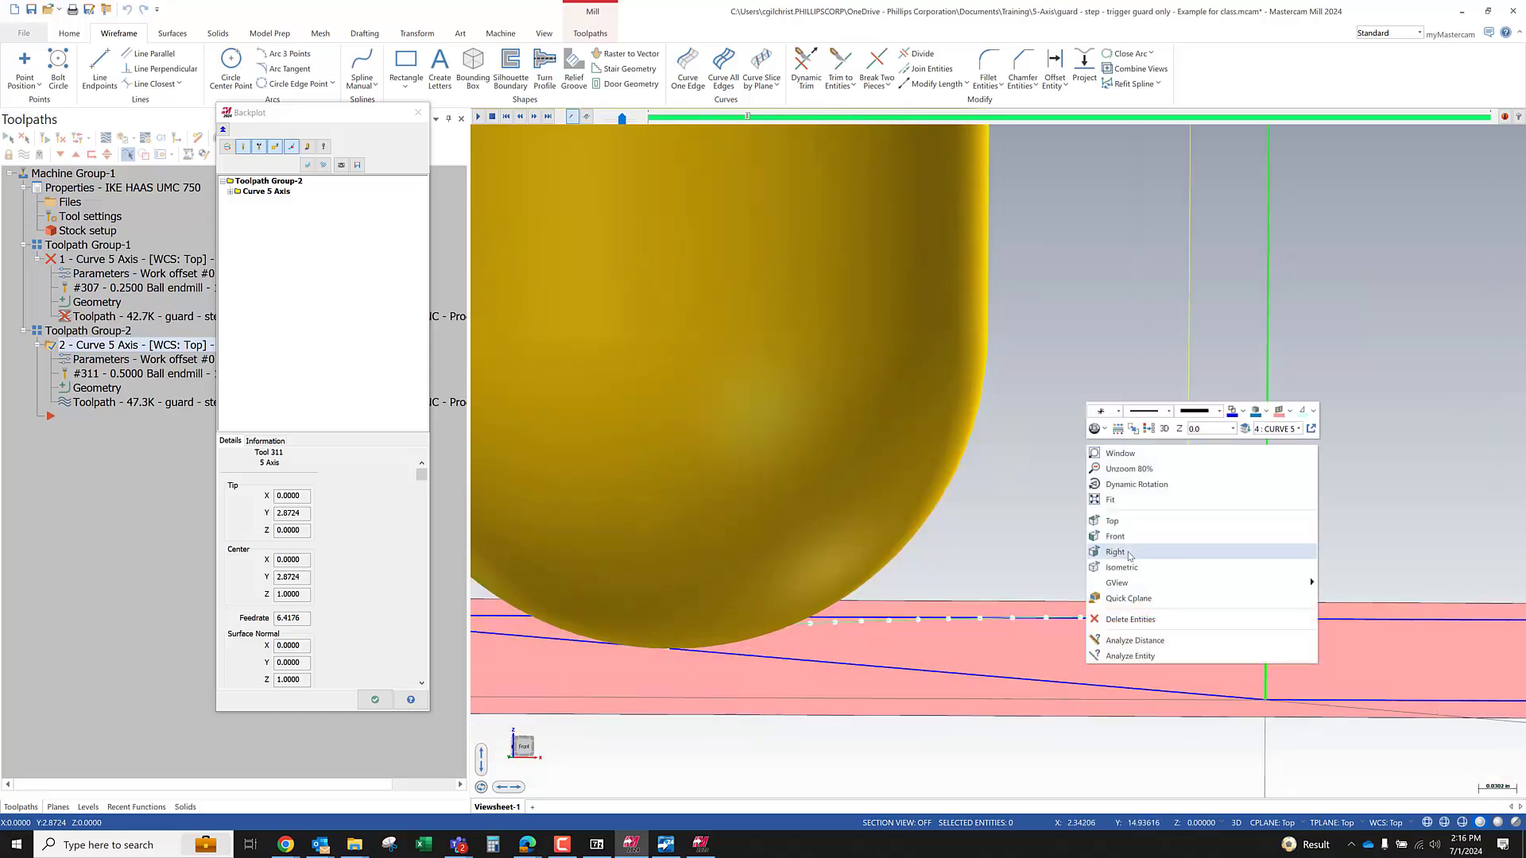
pyautogui.click(1115, 537)
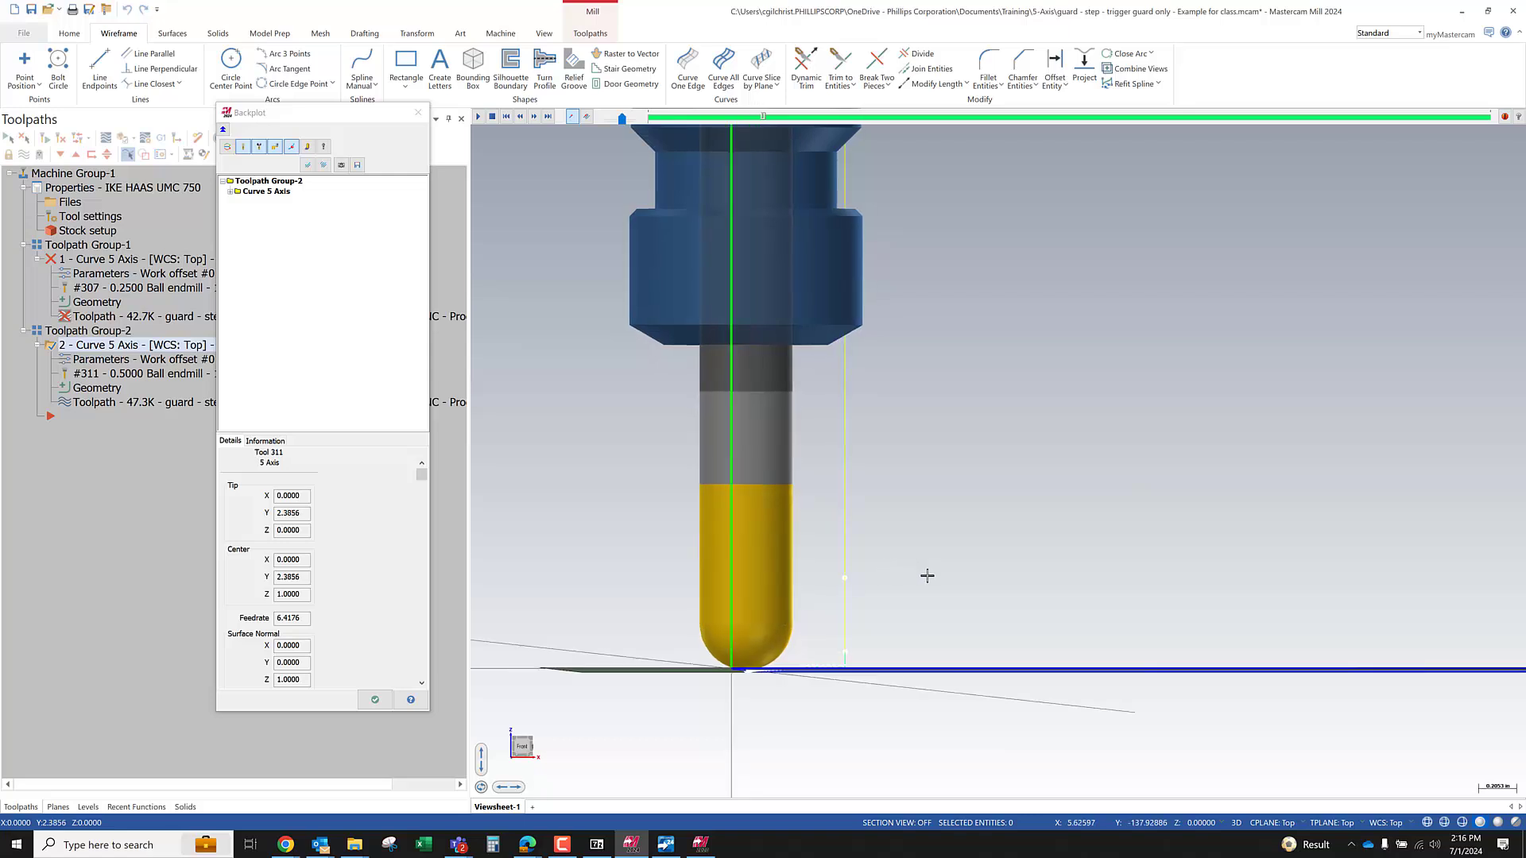
# Step the backplotted tool further along the edge to the origin corner, examining how it tilts
pyautogui.press('s')
pyautogui.press('s')
pyautogui.moveTo(896, 550); pyautogui.dragTo(891, 563, button='middle')
pyautogui.press('s')
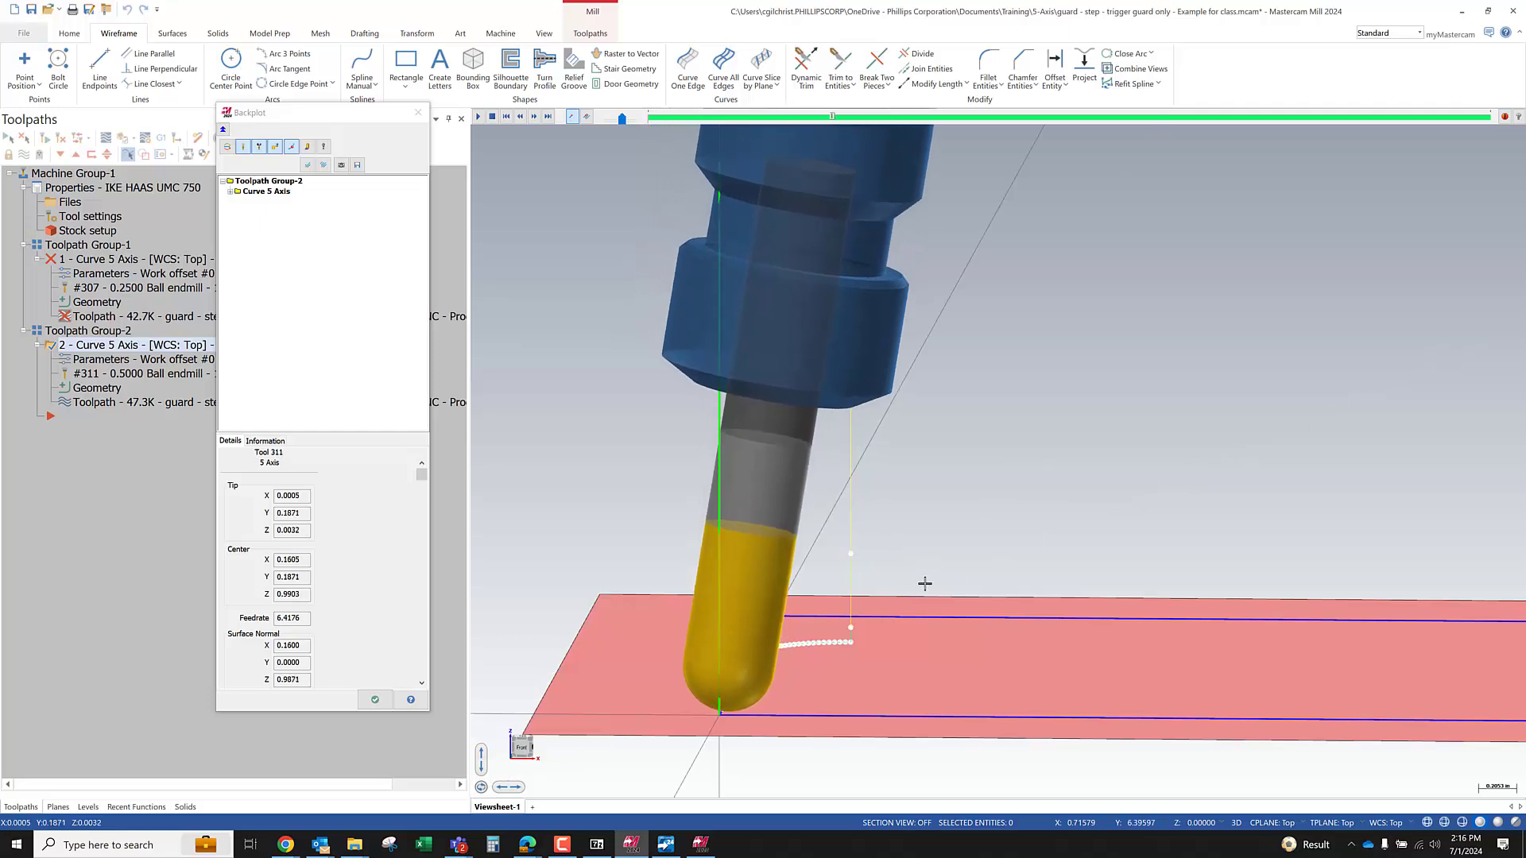
# Examine the tilted tool and its traced path around the origin corner from both sides, and close the backplot
pyautogui.scroll(-5, 759, 627)
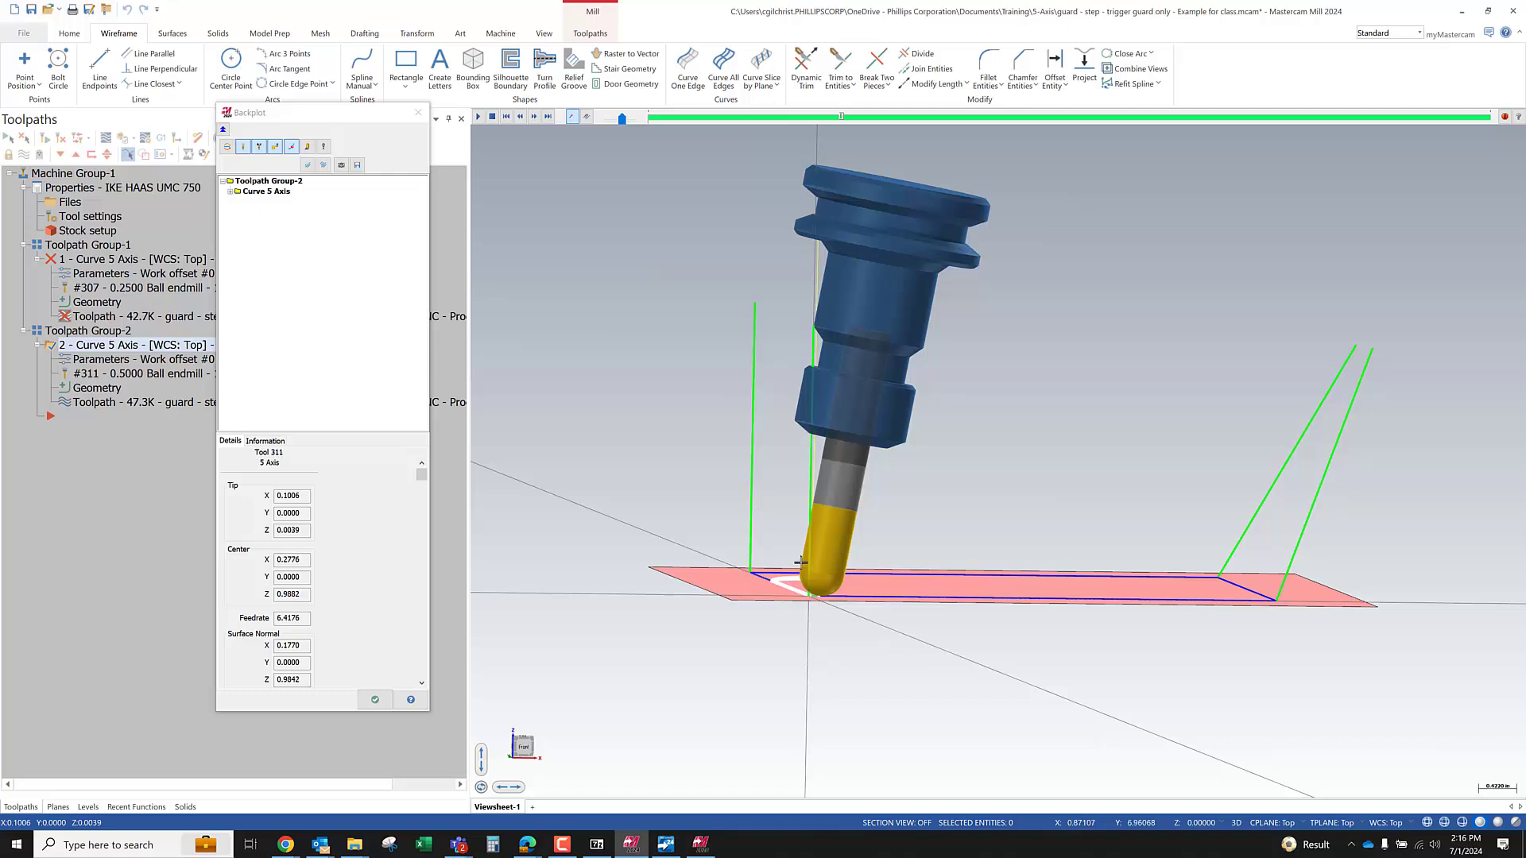
pyautogui.moveTo(815, 548); pyautogui.dragTo(843, 541, button='middle')
pyautogui.scroll(4, 843, 541)
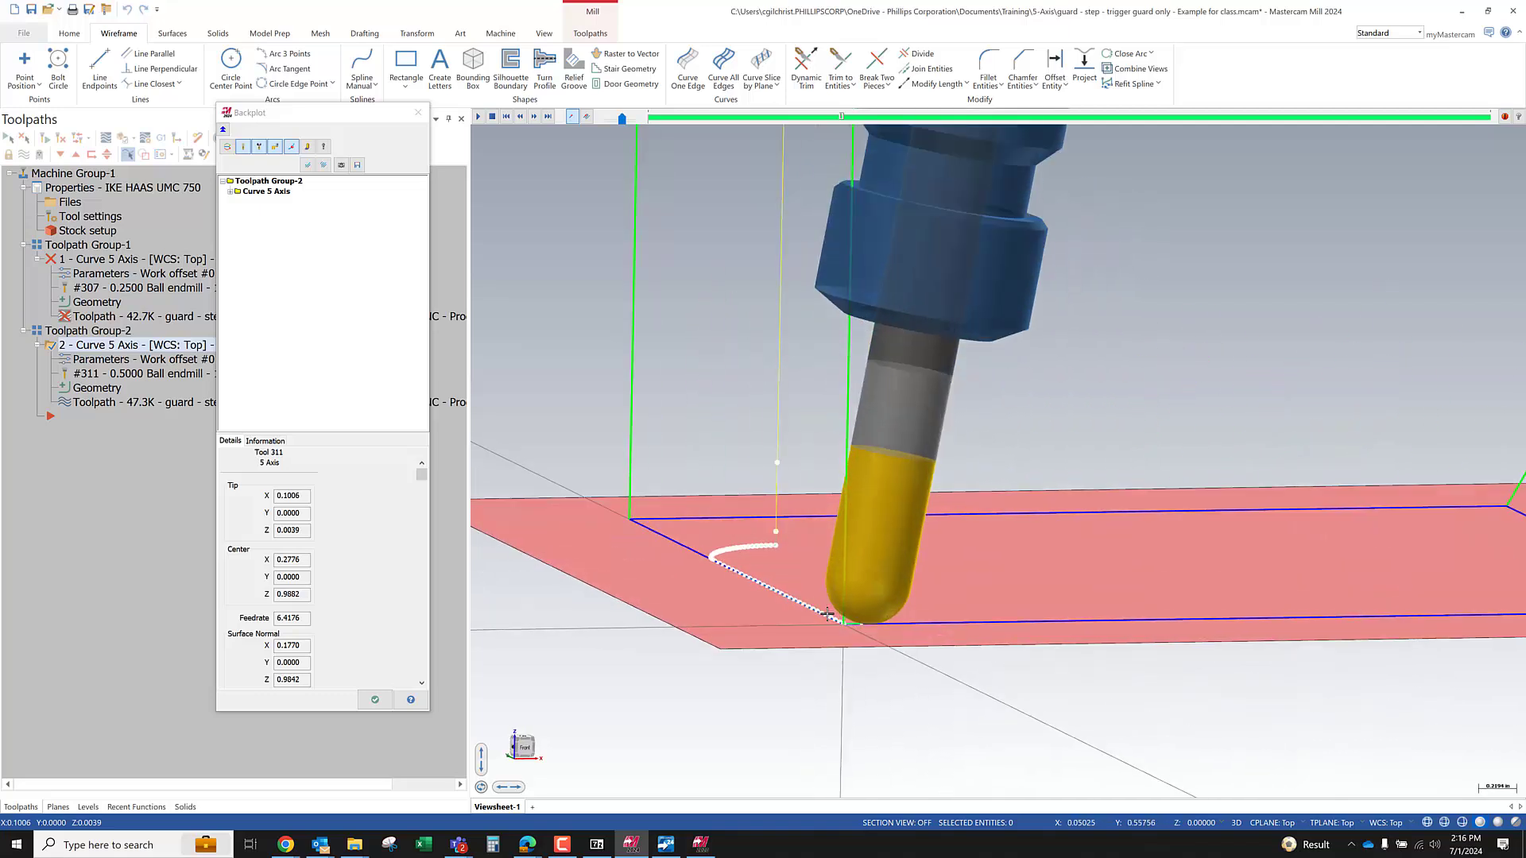
pyautogui.moveTo(906, 616)
pyautogui.mouseDown(button='middle')
pyautogui.moveTo(716, 589)
pyautogui.moveTo(584, 546)
pyautogui.mouseUp(button='middle')
pyautogui.scroll(-3, 585, 547)
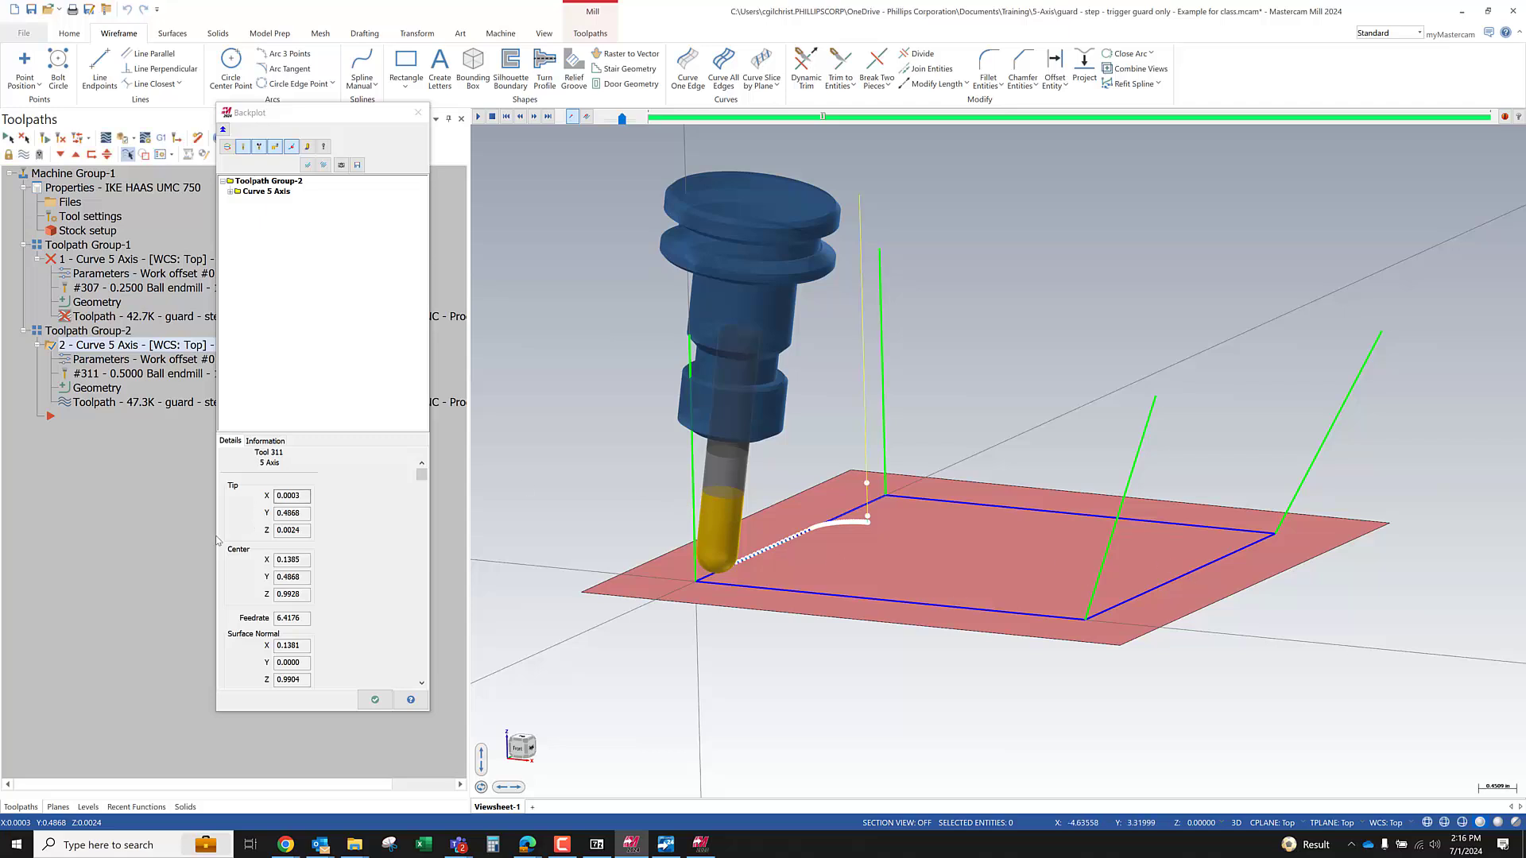
pyautogui.click(374, 699)
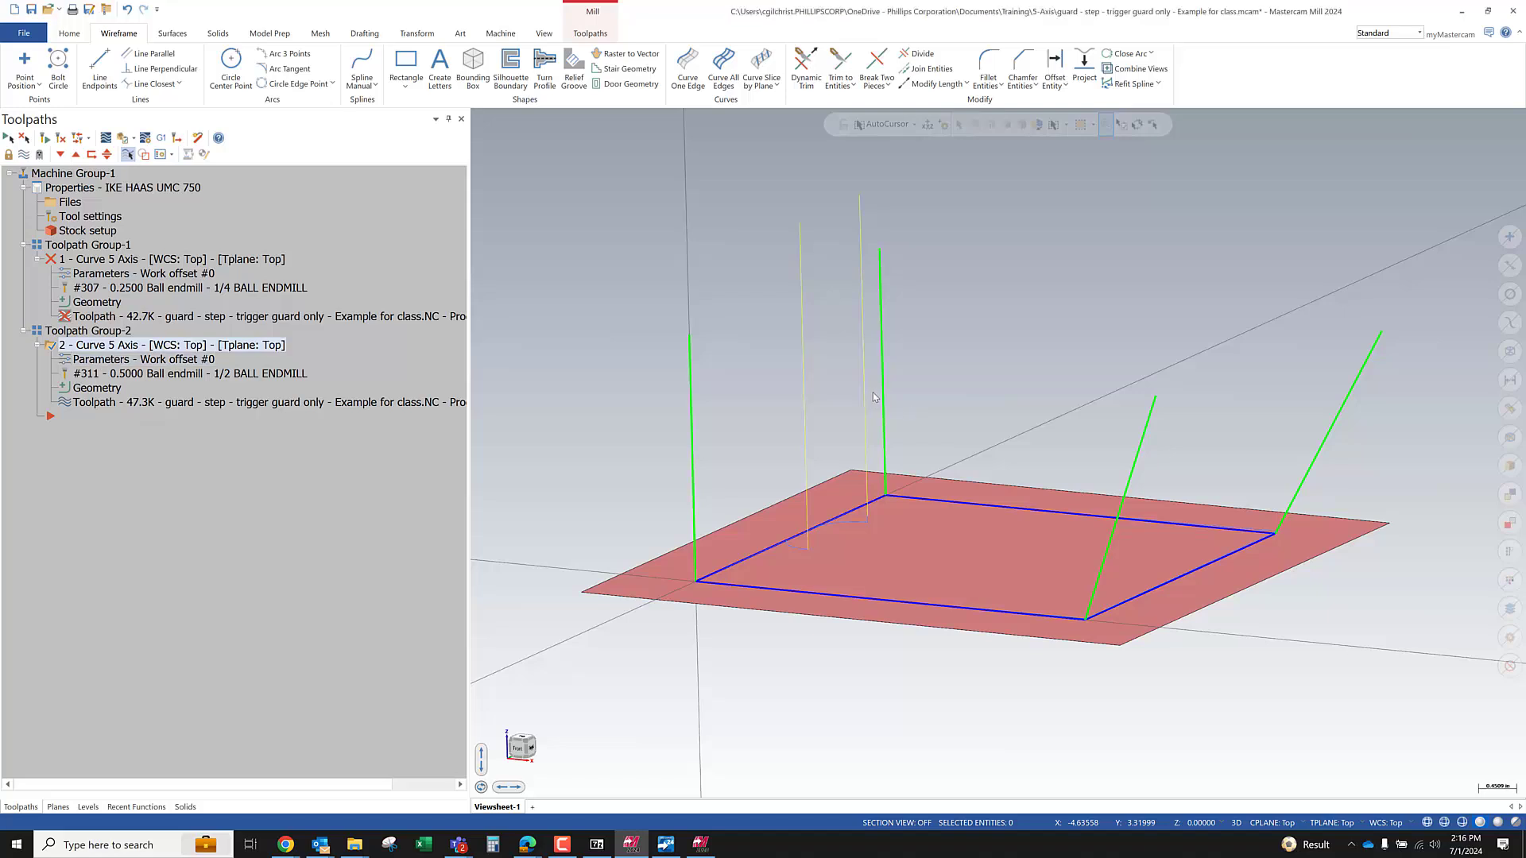
# Review the second toolpath's tool axis control parameters, including the axis limits and the line distance from curve
pyautogui.click(110, 357)
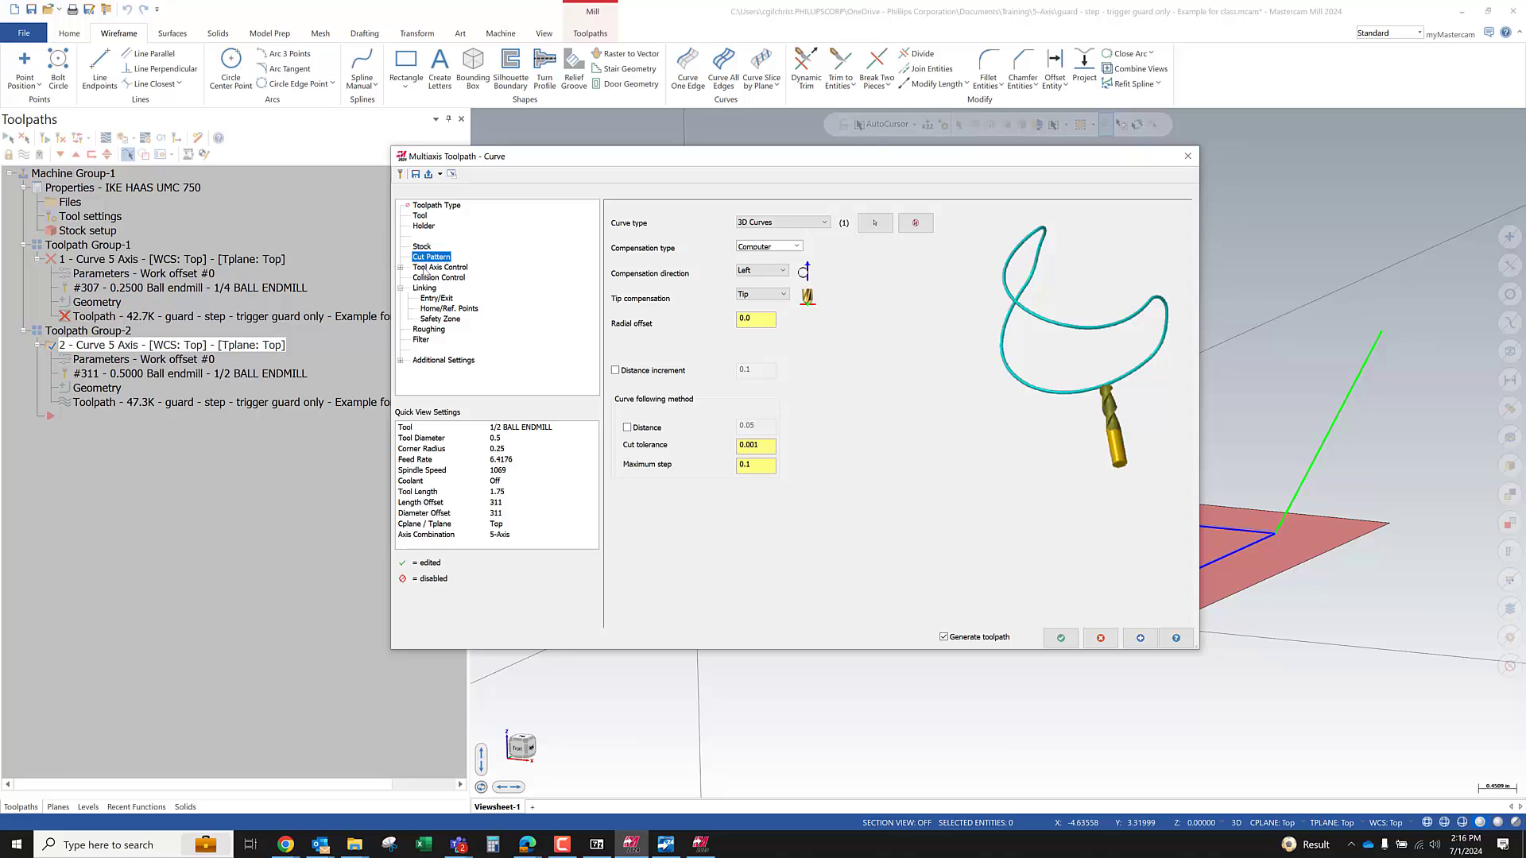
pyautogui.click(427, 268)
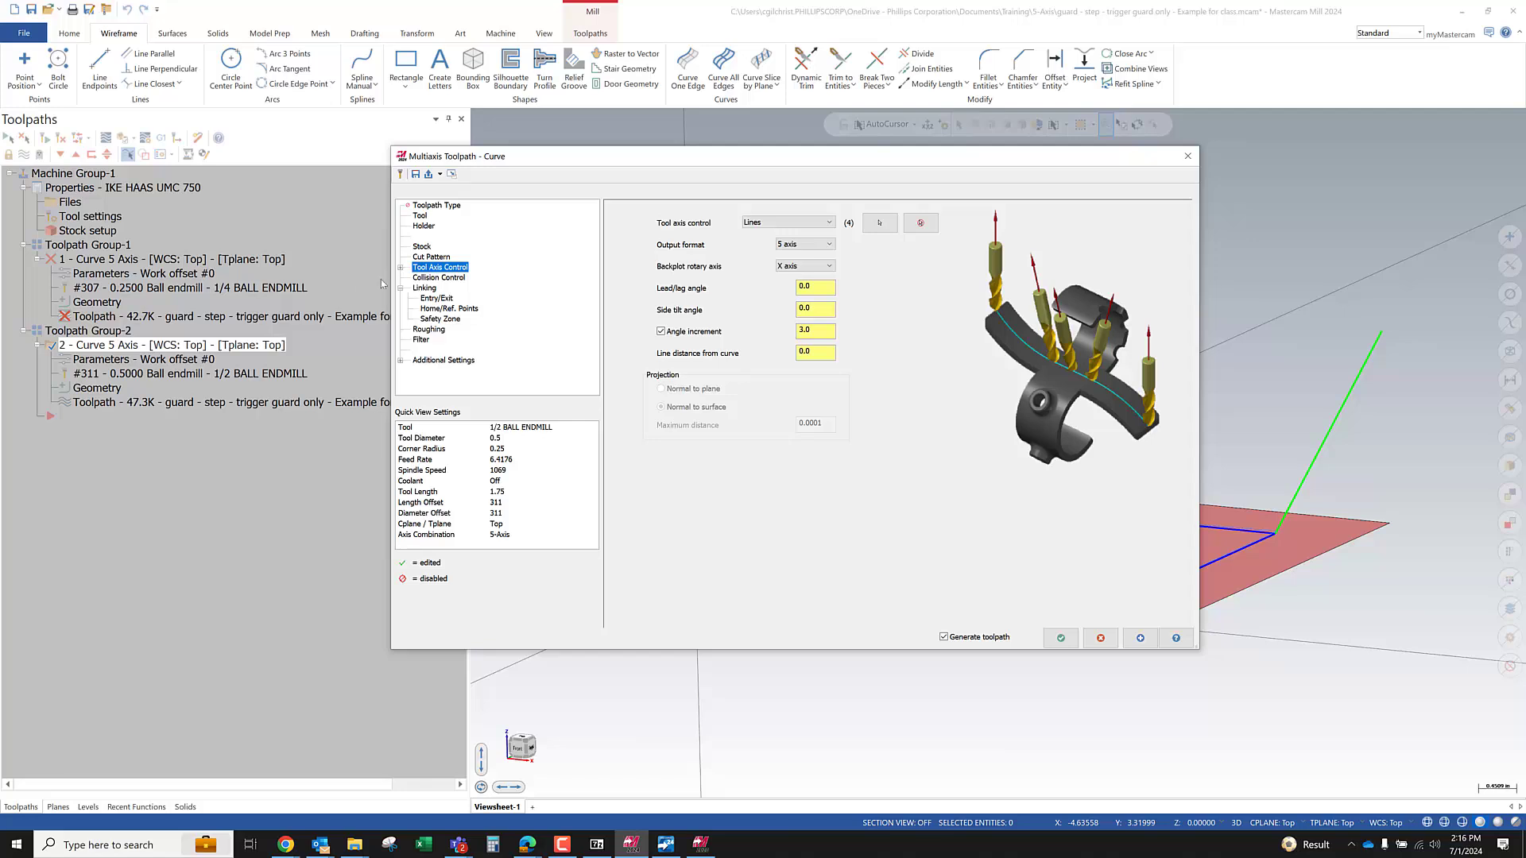
pyautogui.click(400, 268)
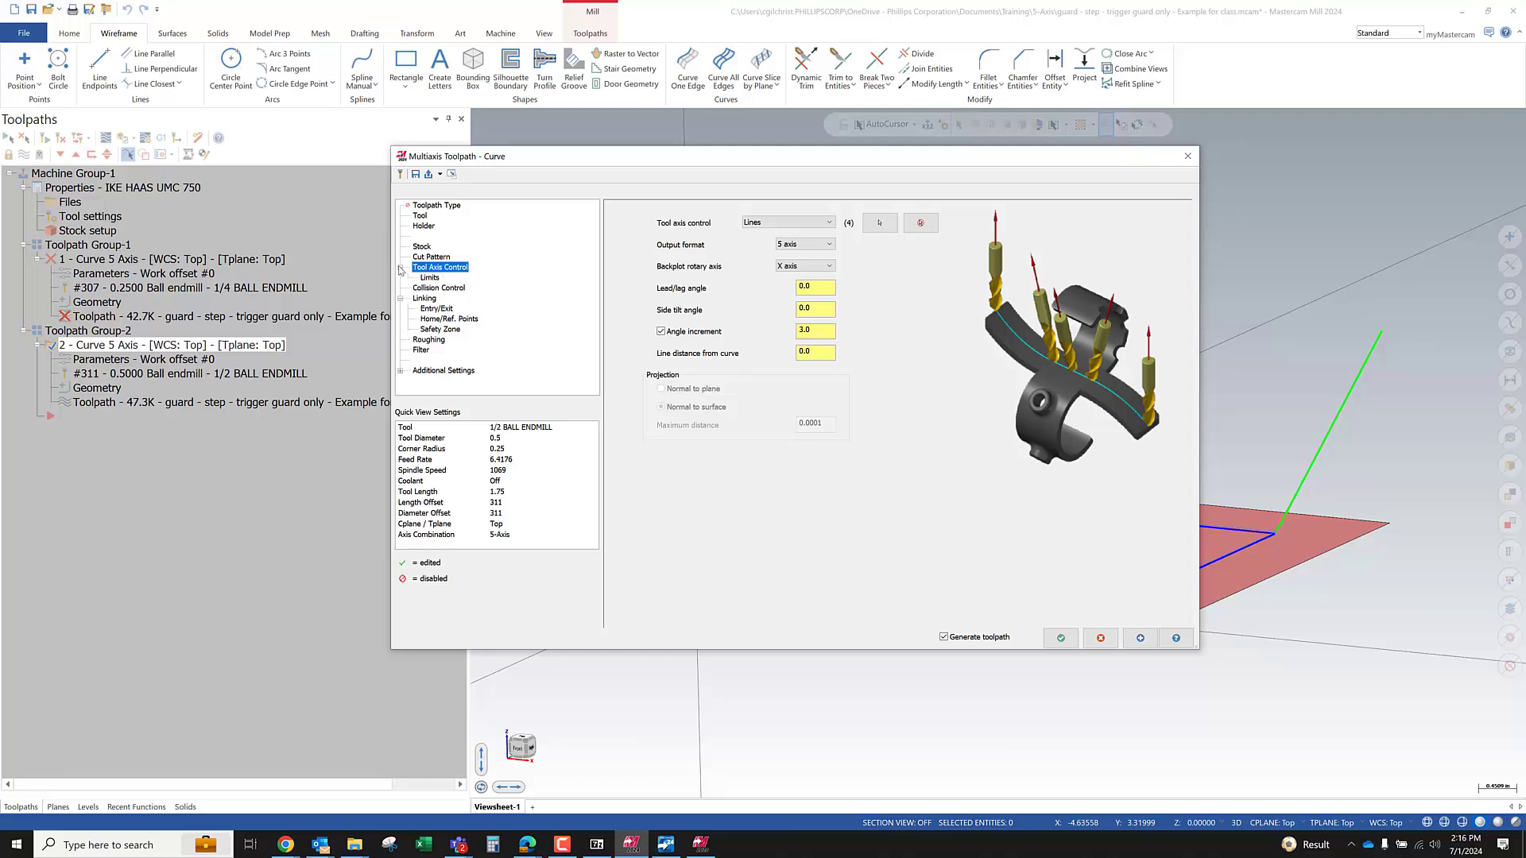
pyautogui.click(429, 277)
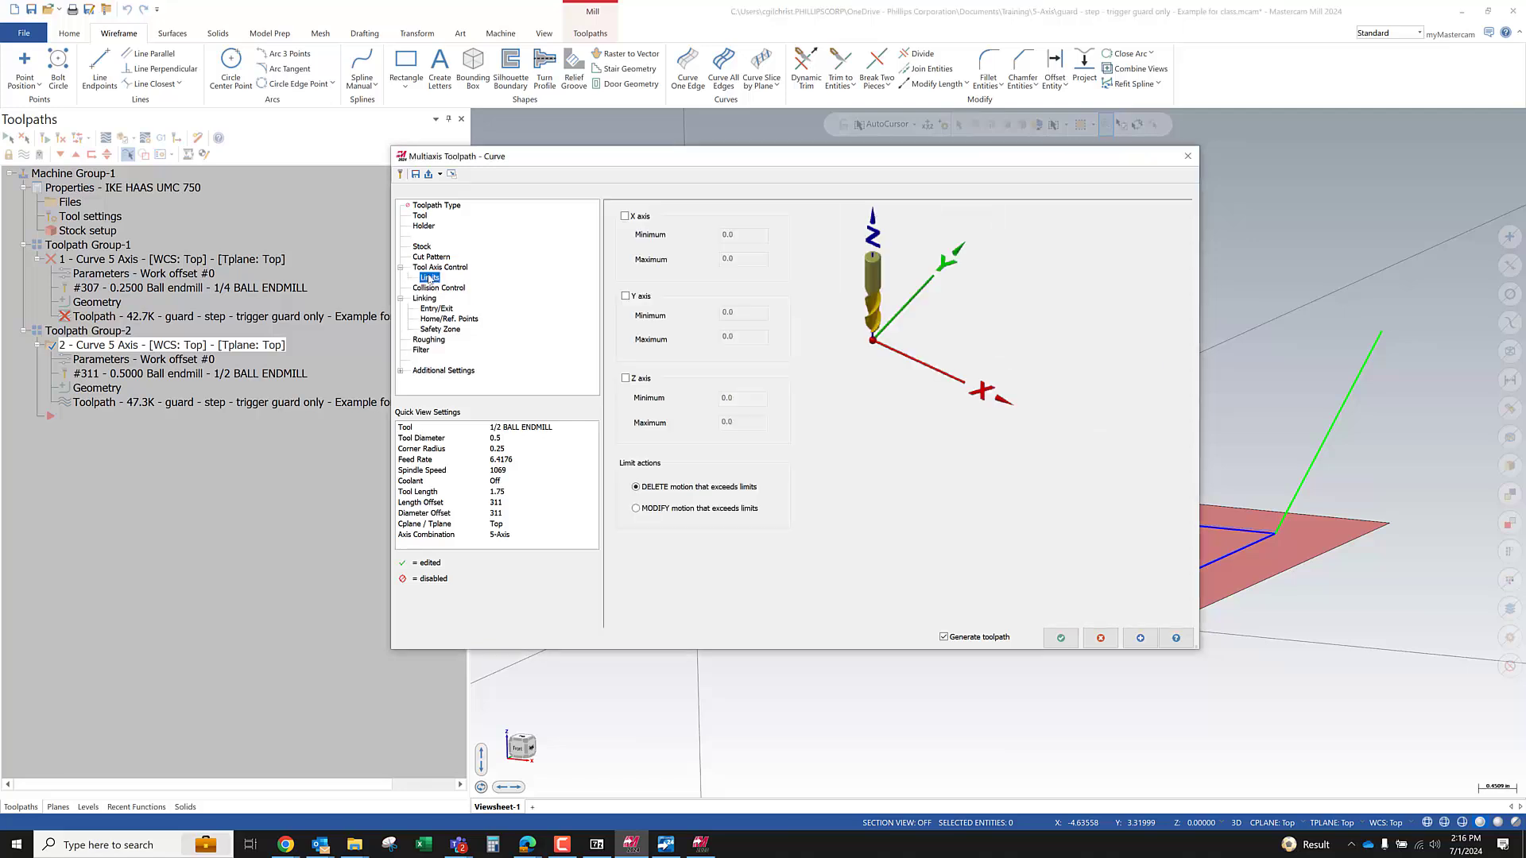
pyautogui.click(429, 269)
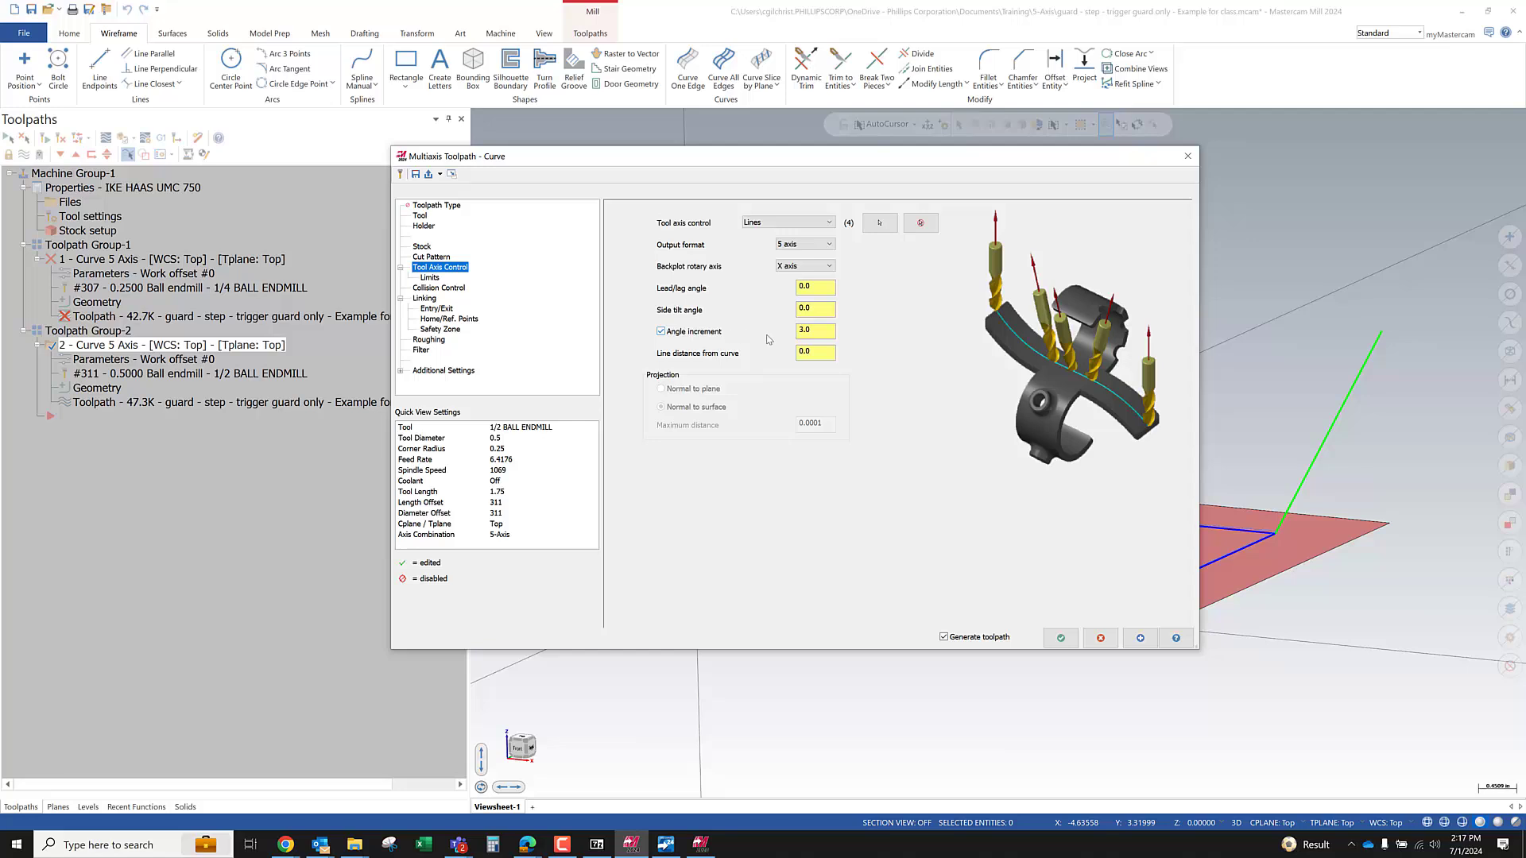
pyautogui.click(830, 356)
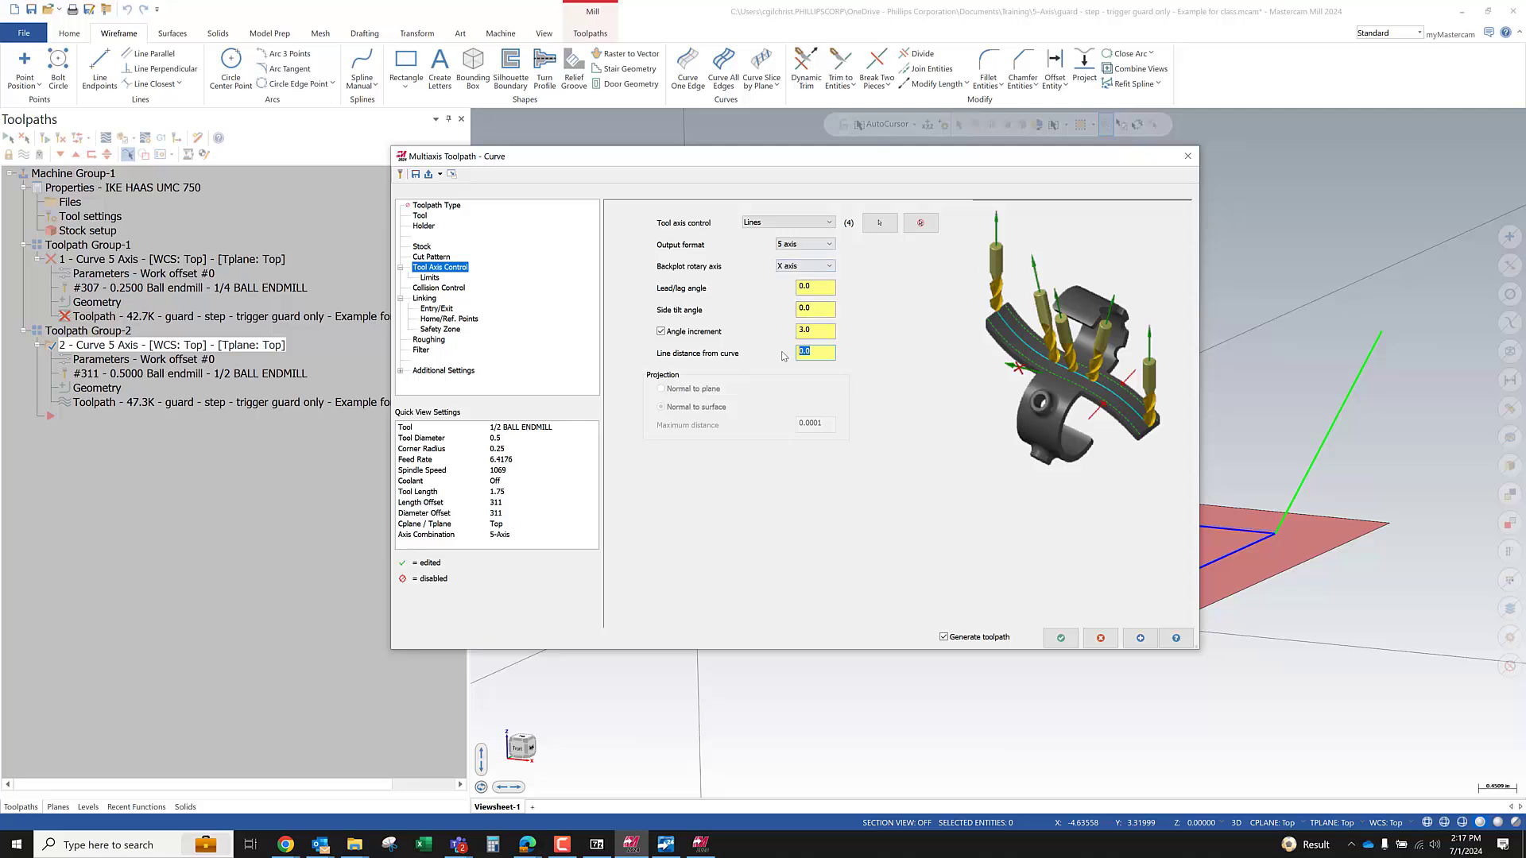
# Compare the Infinite look ahead and Look ahead gauge options in collision control, and revisit the Lines tool axis selection
pyautogui.click(430, 278)
pyautogui.click(434, 289)
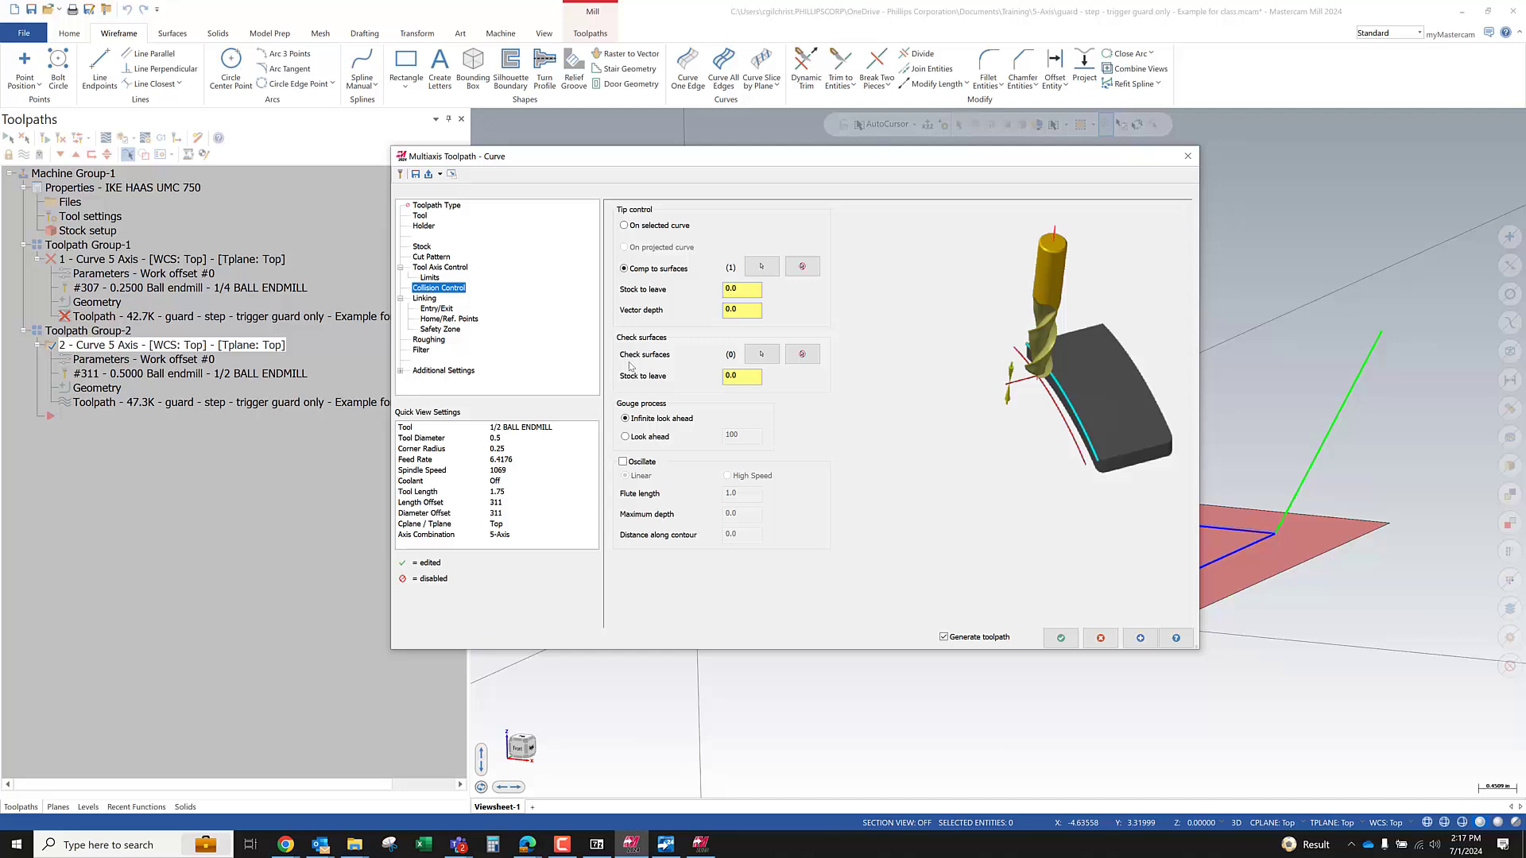
pyautogui.click(644, 439)
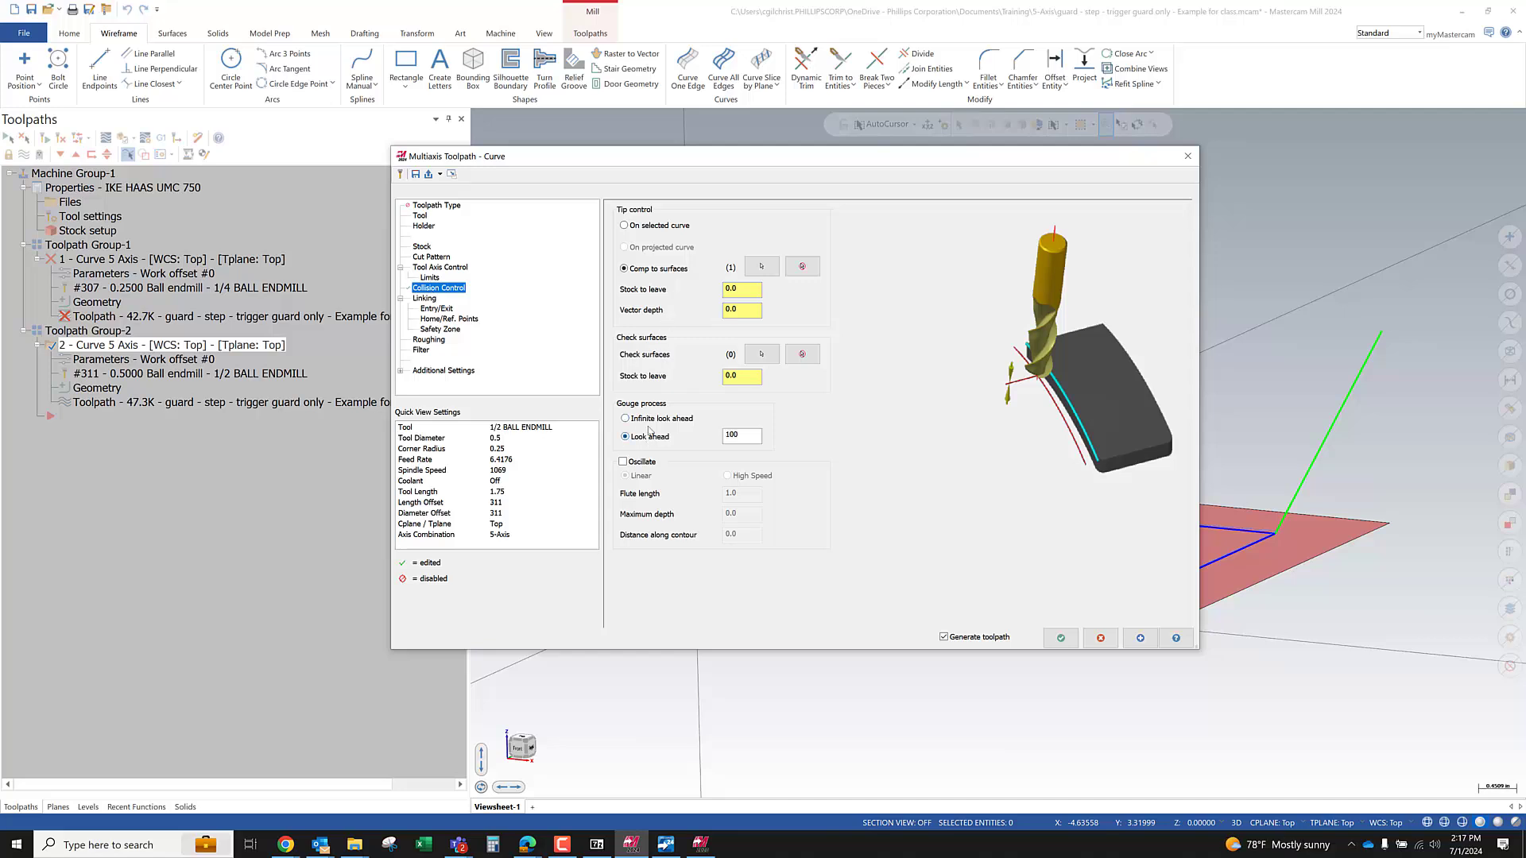
pyautogui.click(645, 422)
pyautogui.click(636, 440)
pyautogui.click(437, 268)
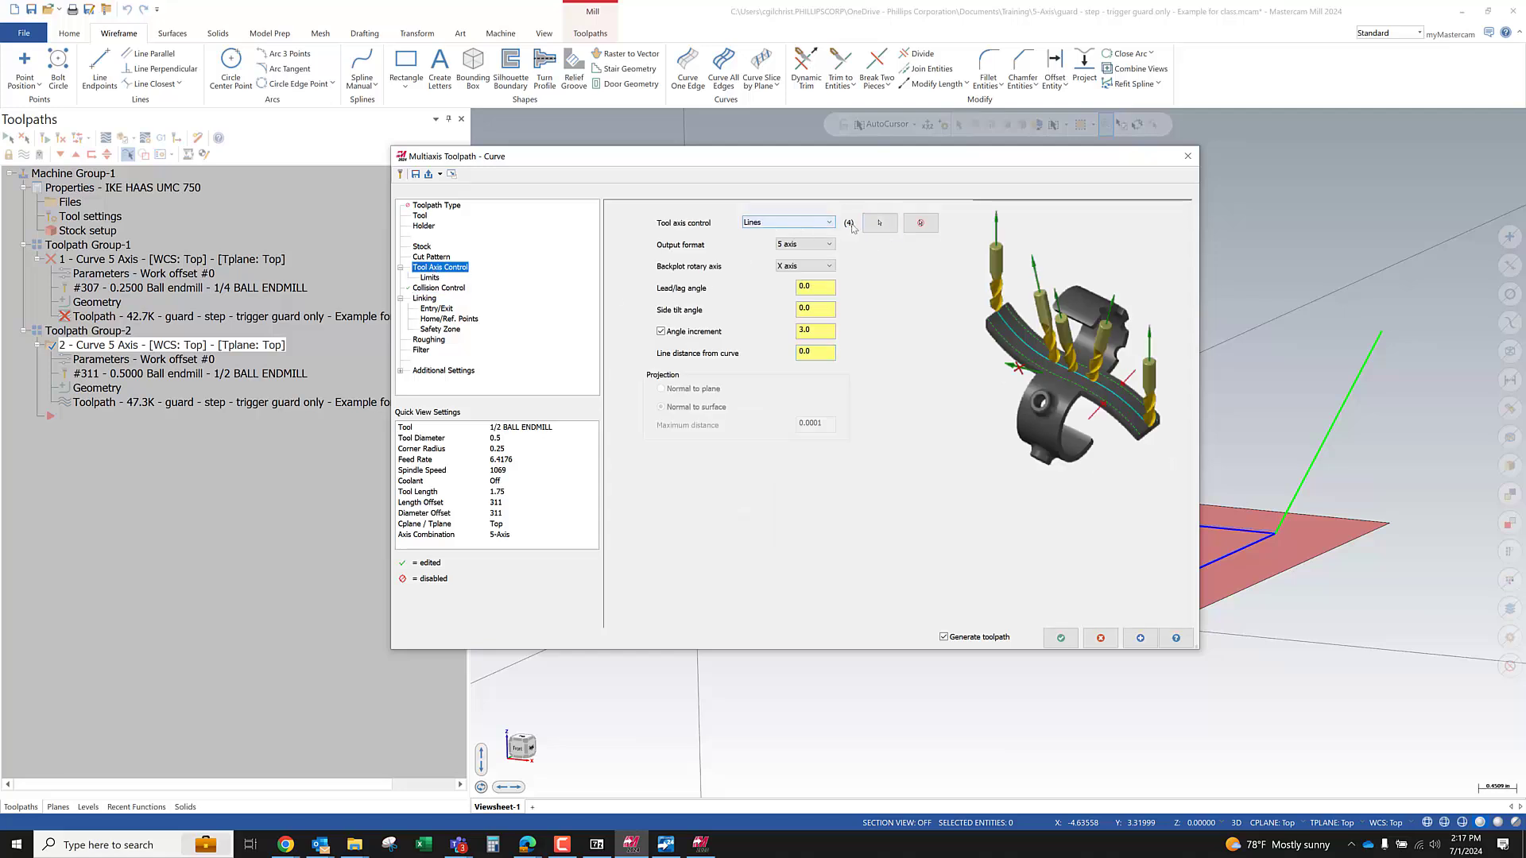
pyautogui.click(881, 225)
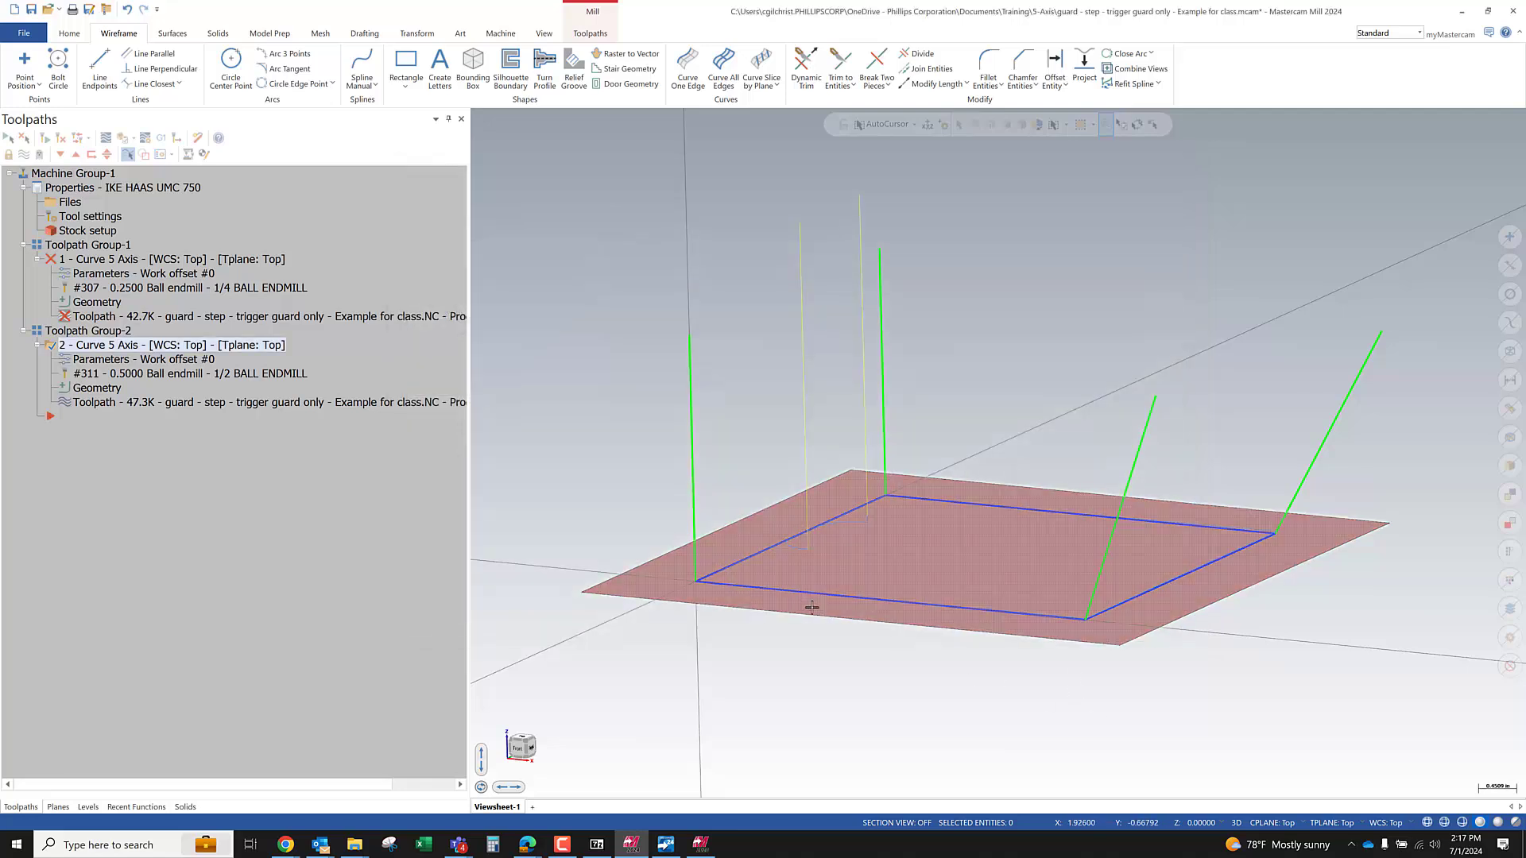
# Start a Dynamic transform in Copy mode on the vertical line at the origin corner, placing the gnomon at its base
pyautogui.scroll(-2, 638, 460)
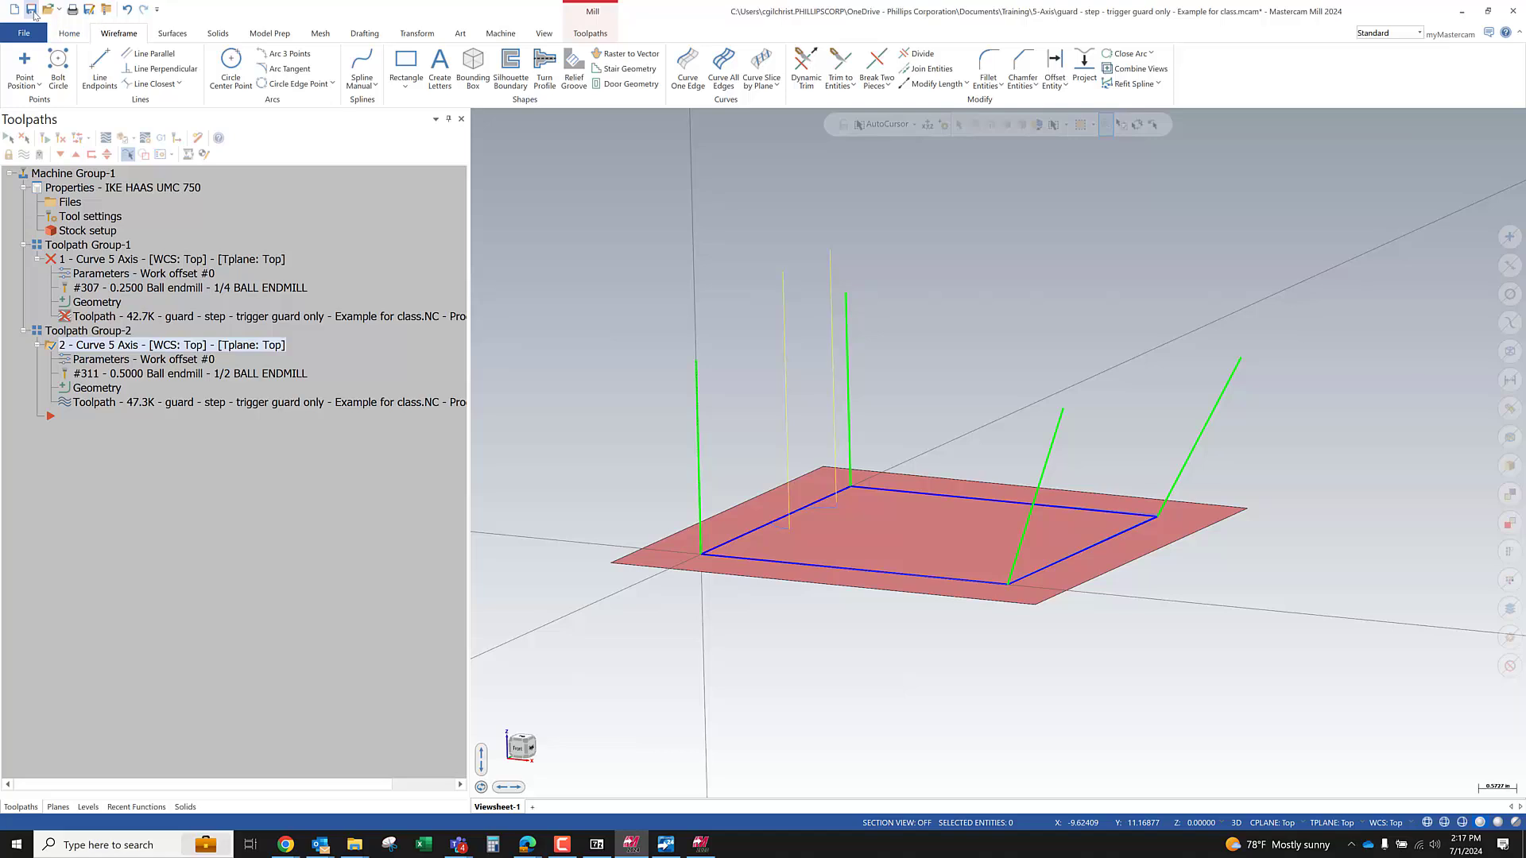
pyautogui.scroll(2, 735, 561)
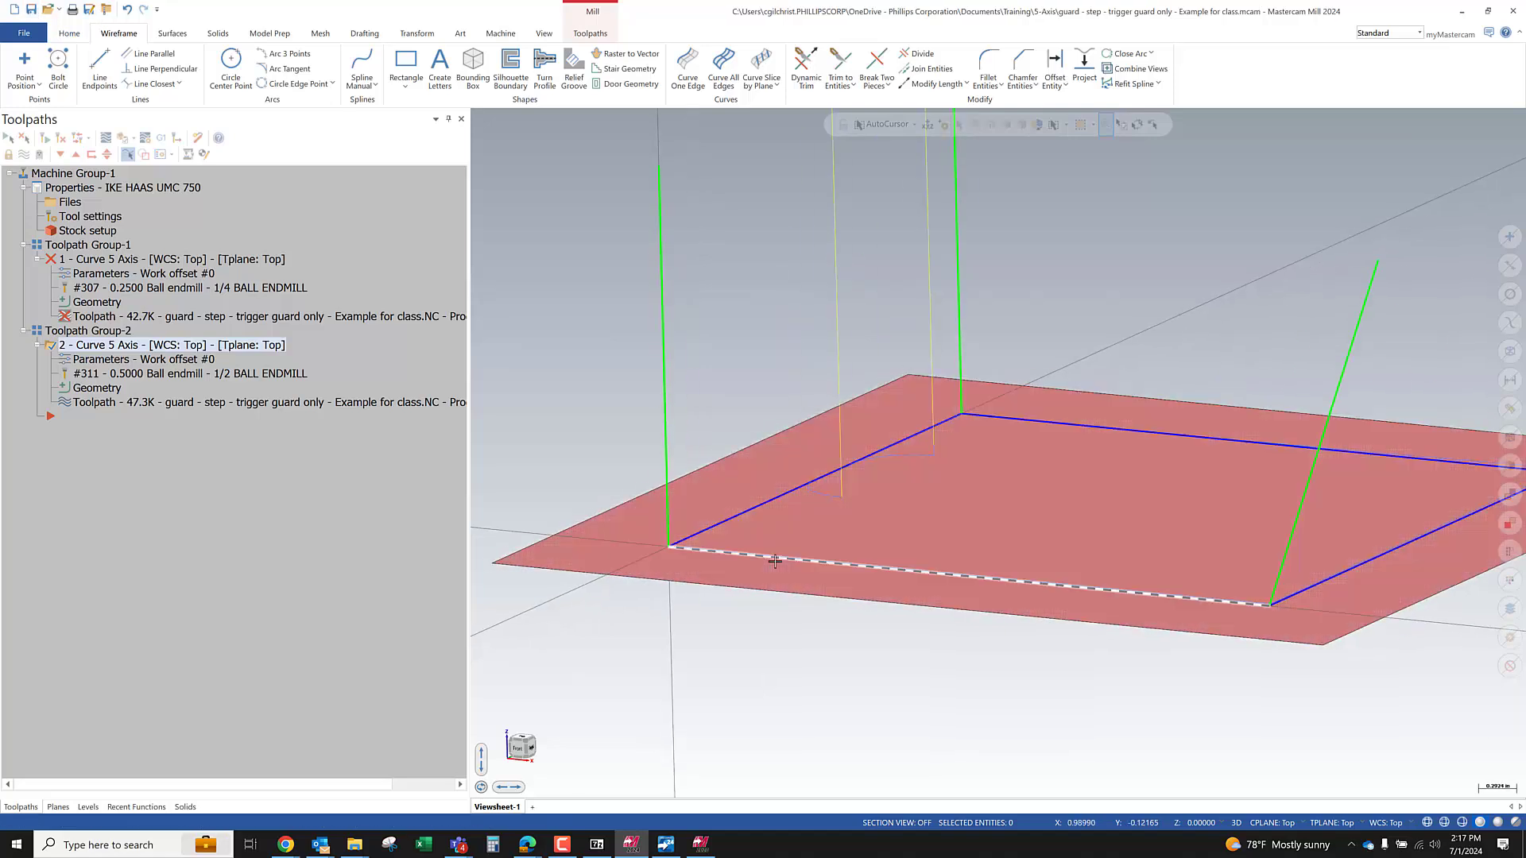
pyautogui.moveTo(773, 562); pyautogui.dragTo(790, 562, button='middle')
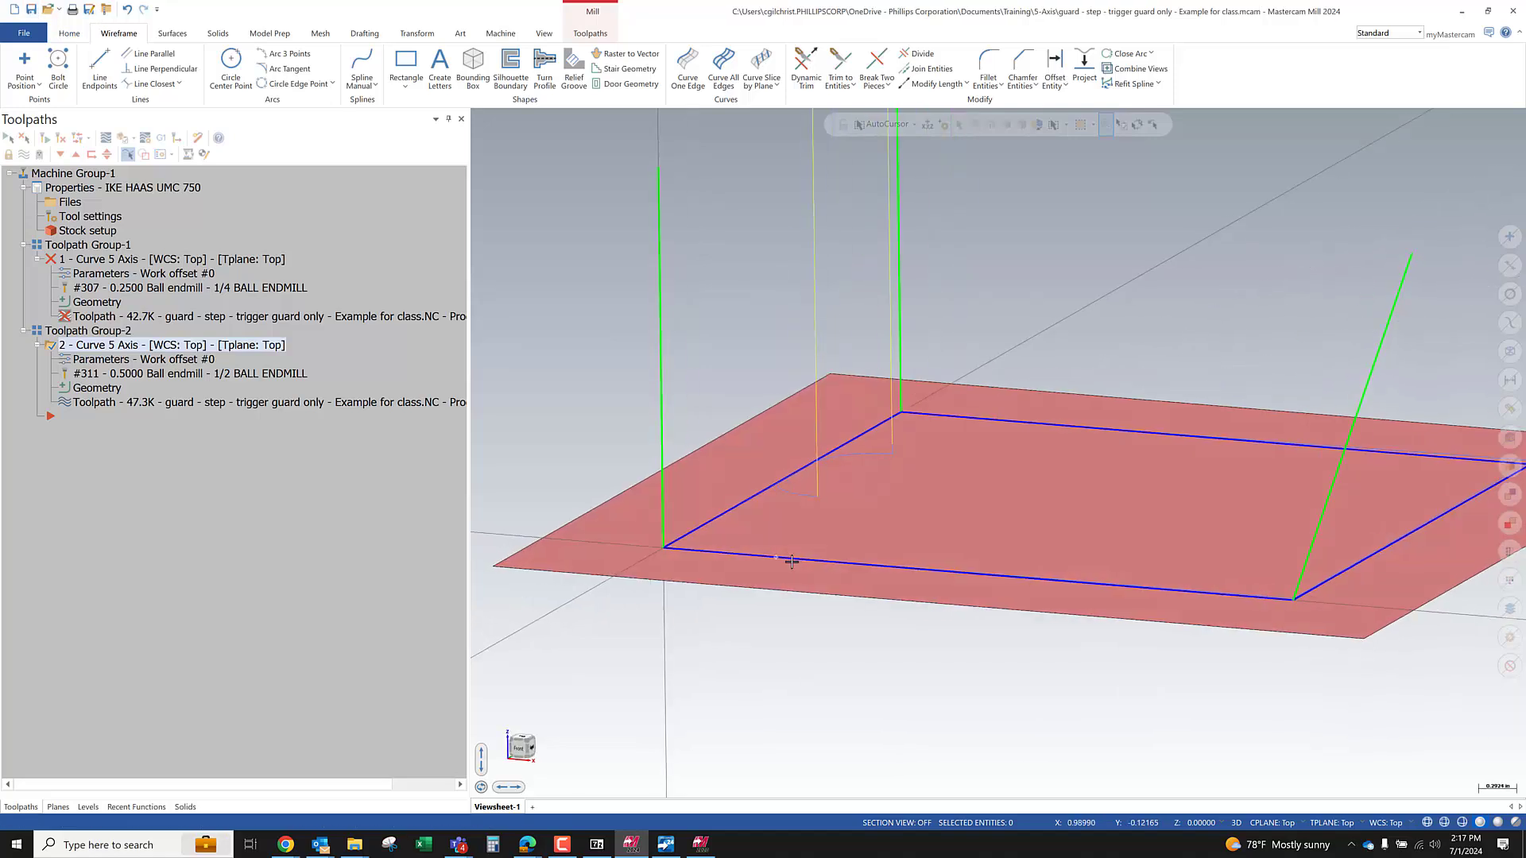
pyautogui.click(661, 501)
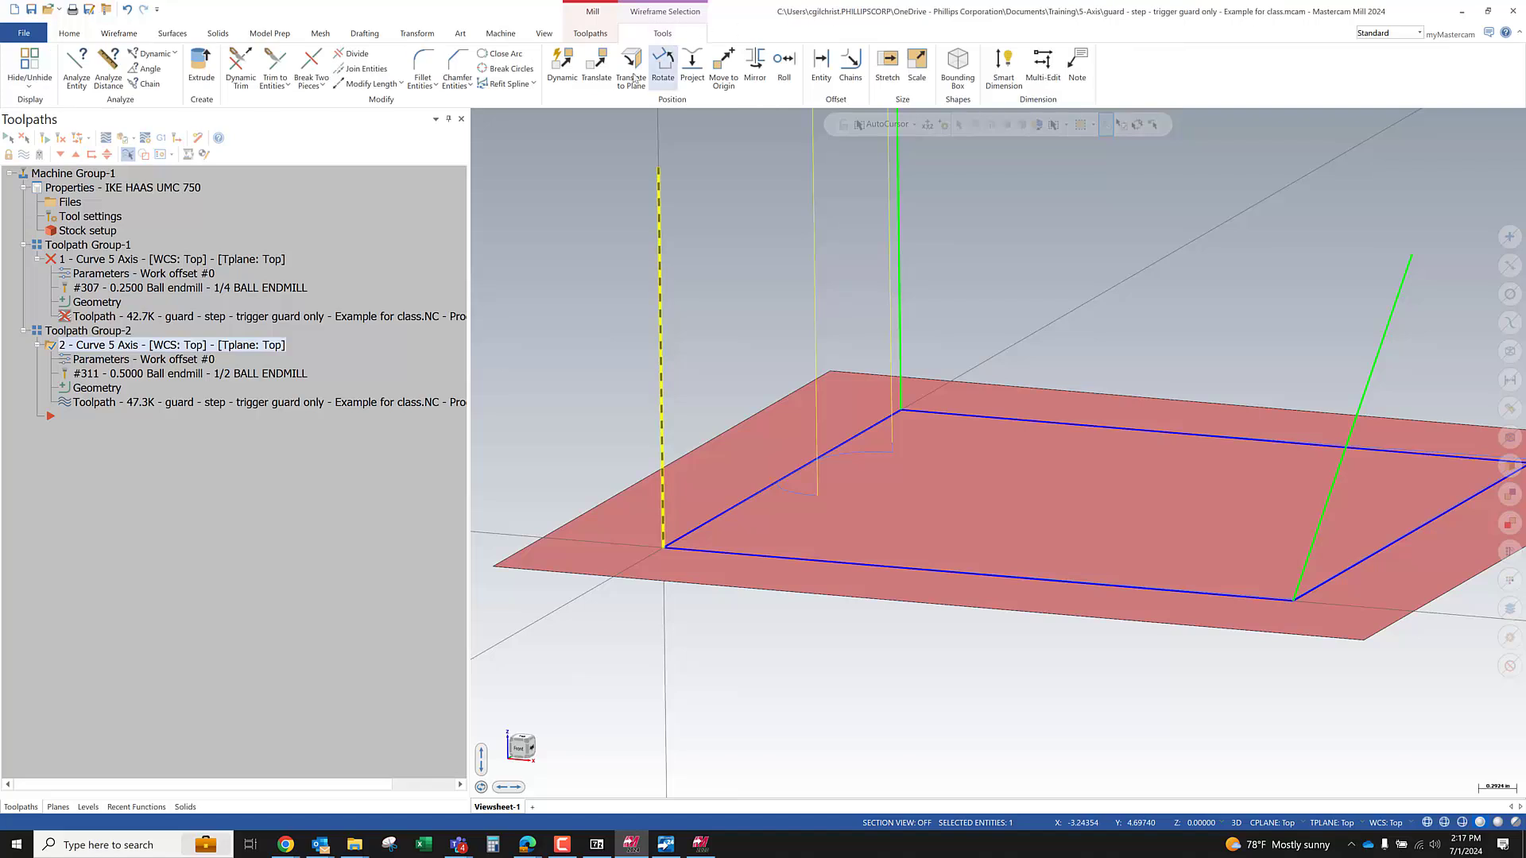
pyautogui.click(562, 64)
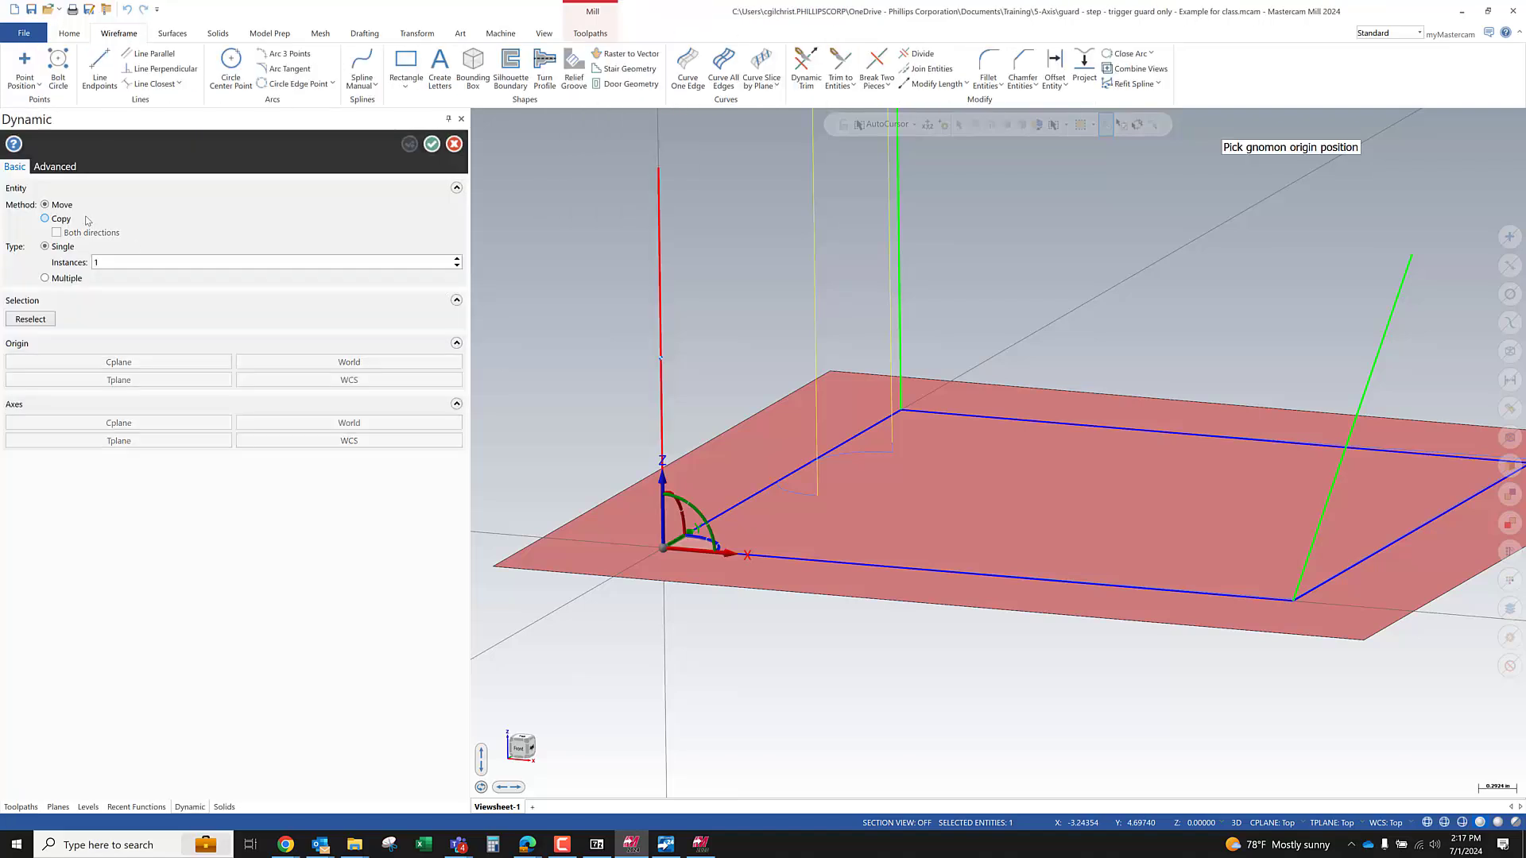
pyautogui.click(46, 218)
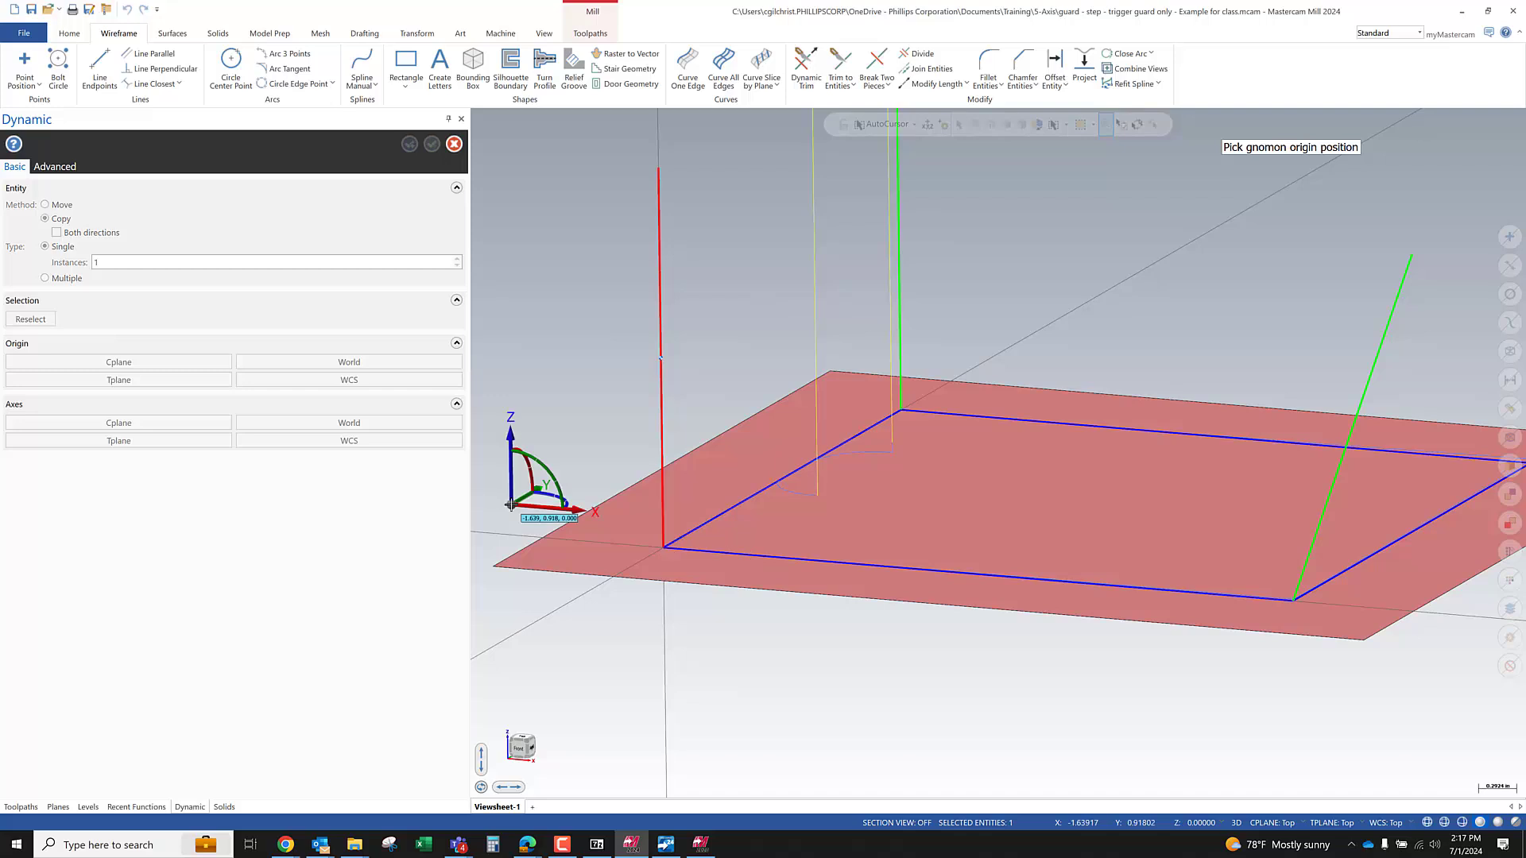
pyautogui.click(665, 555)
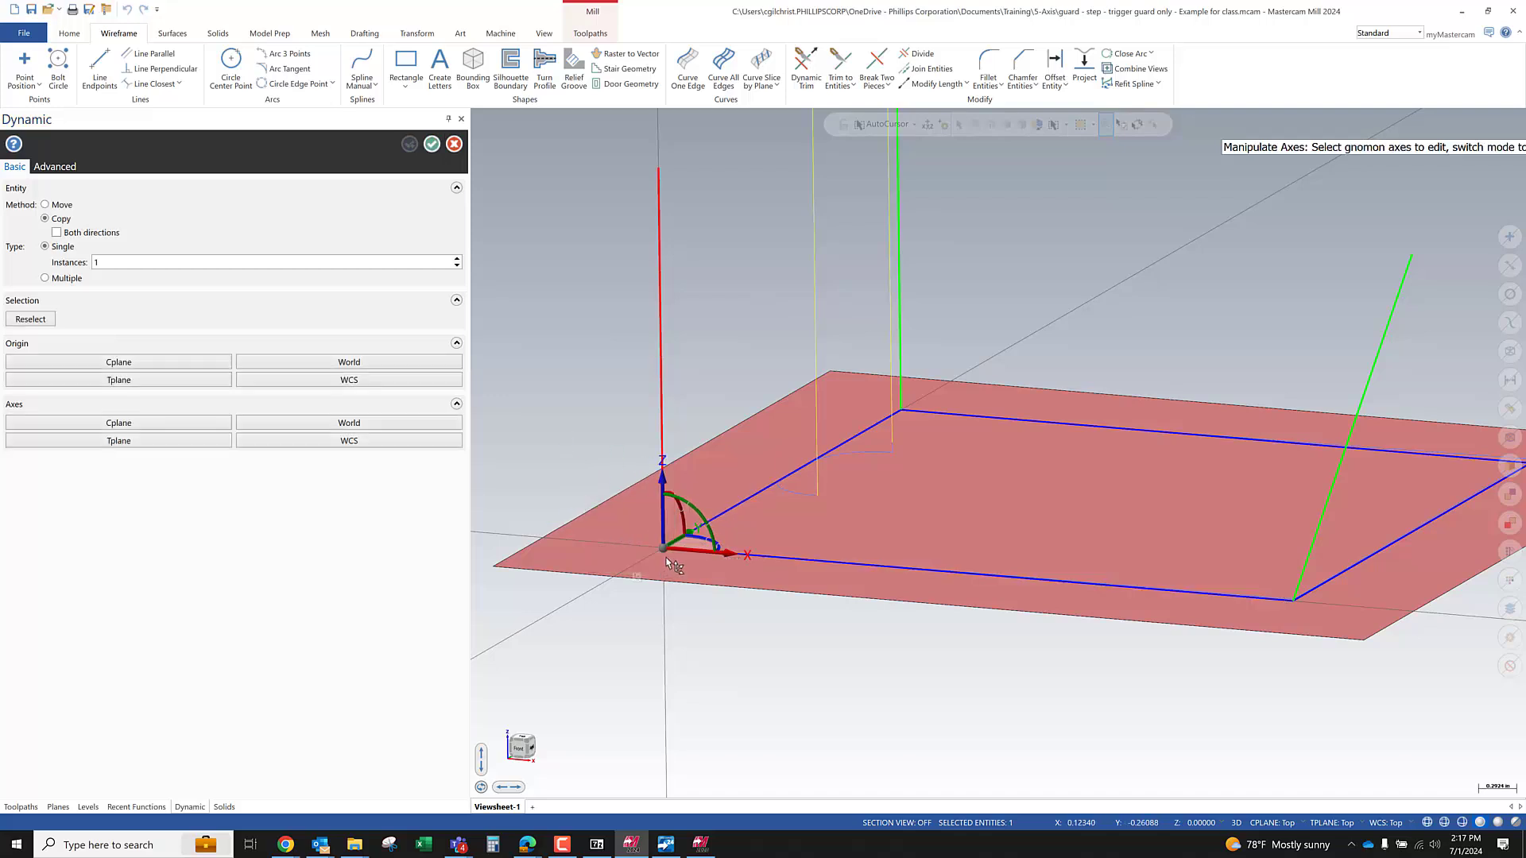
pyautogui.click(663, 550)
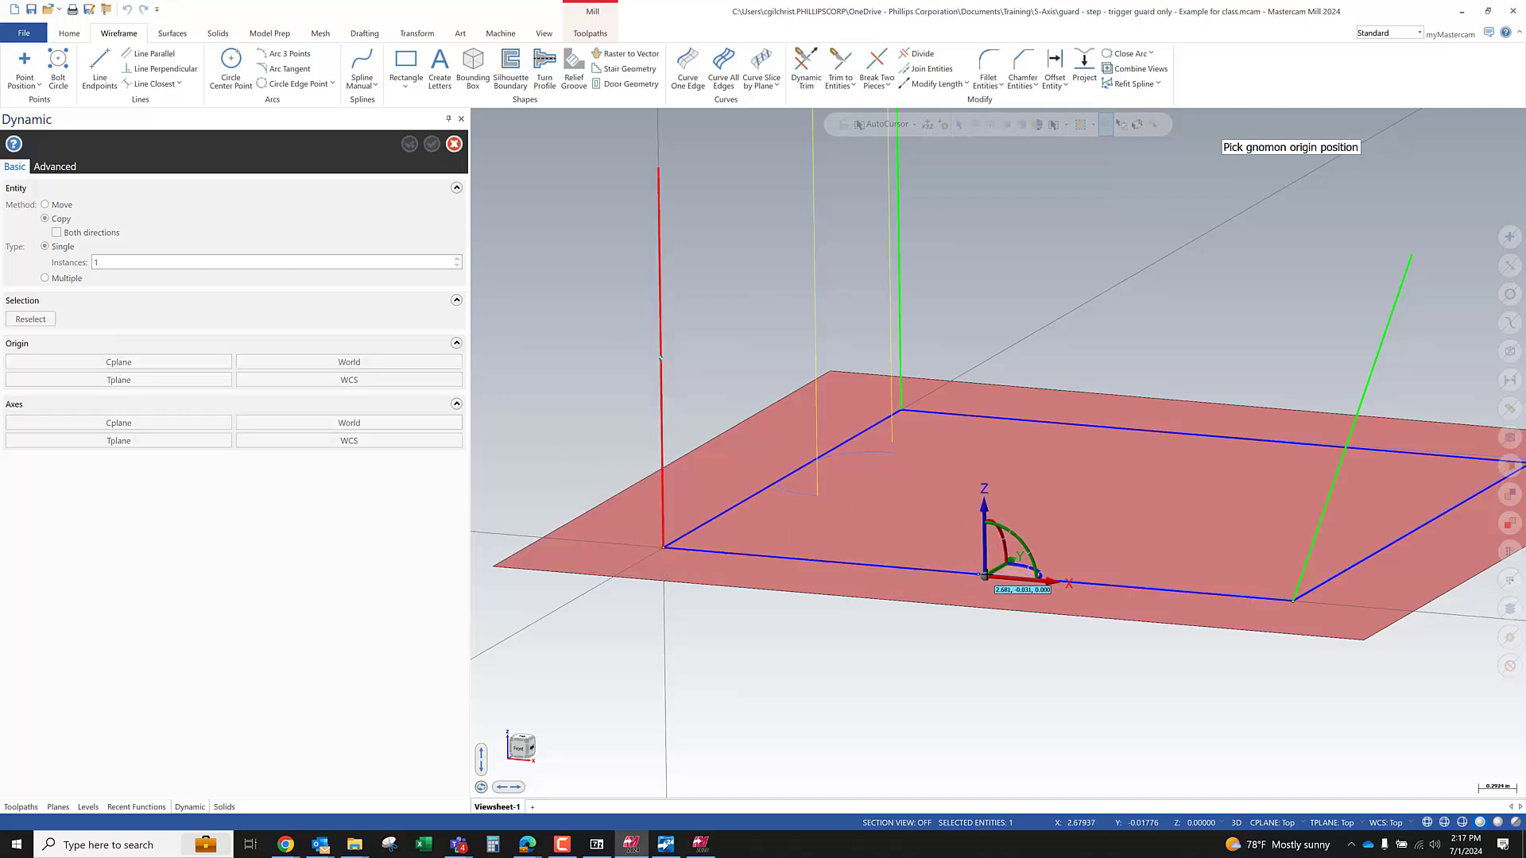
pyautogui.click(977, 574)
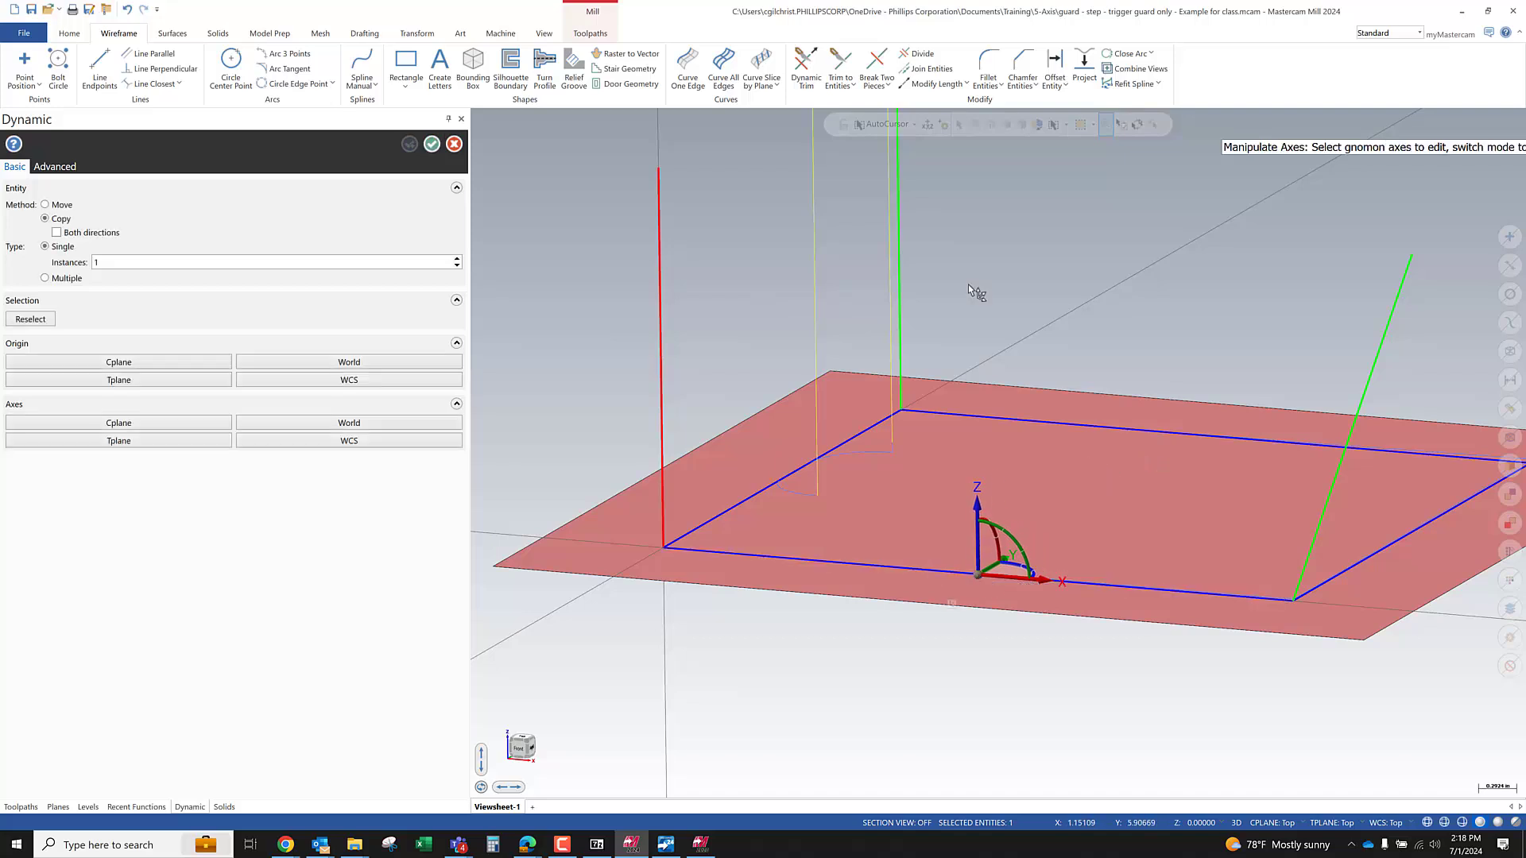
pyautogui.click(978, 578)
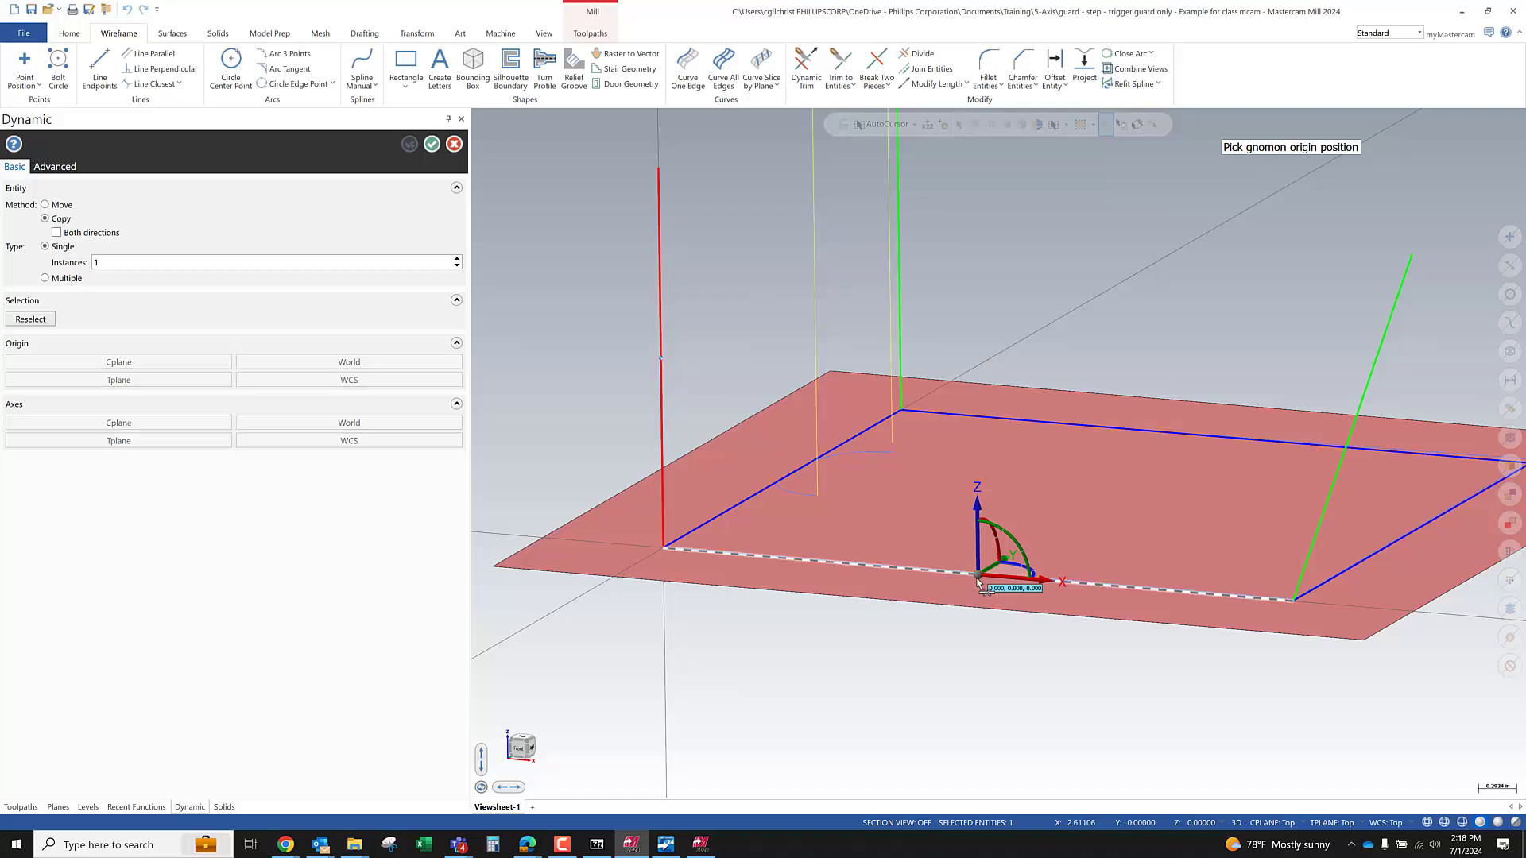
pyautogui.click(666, 546)
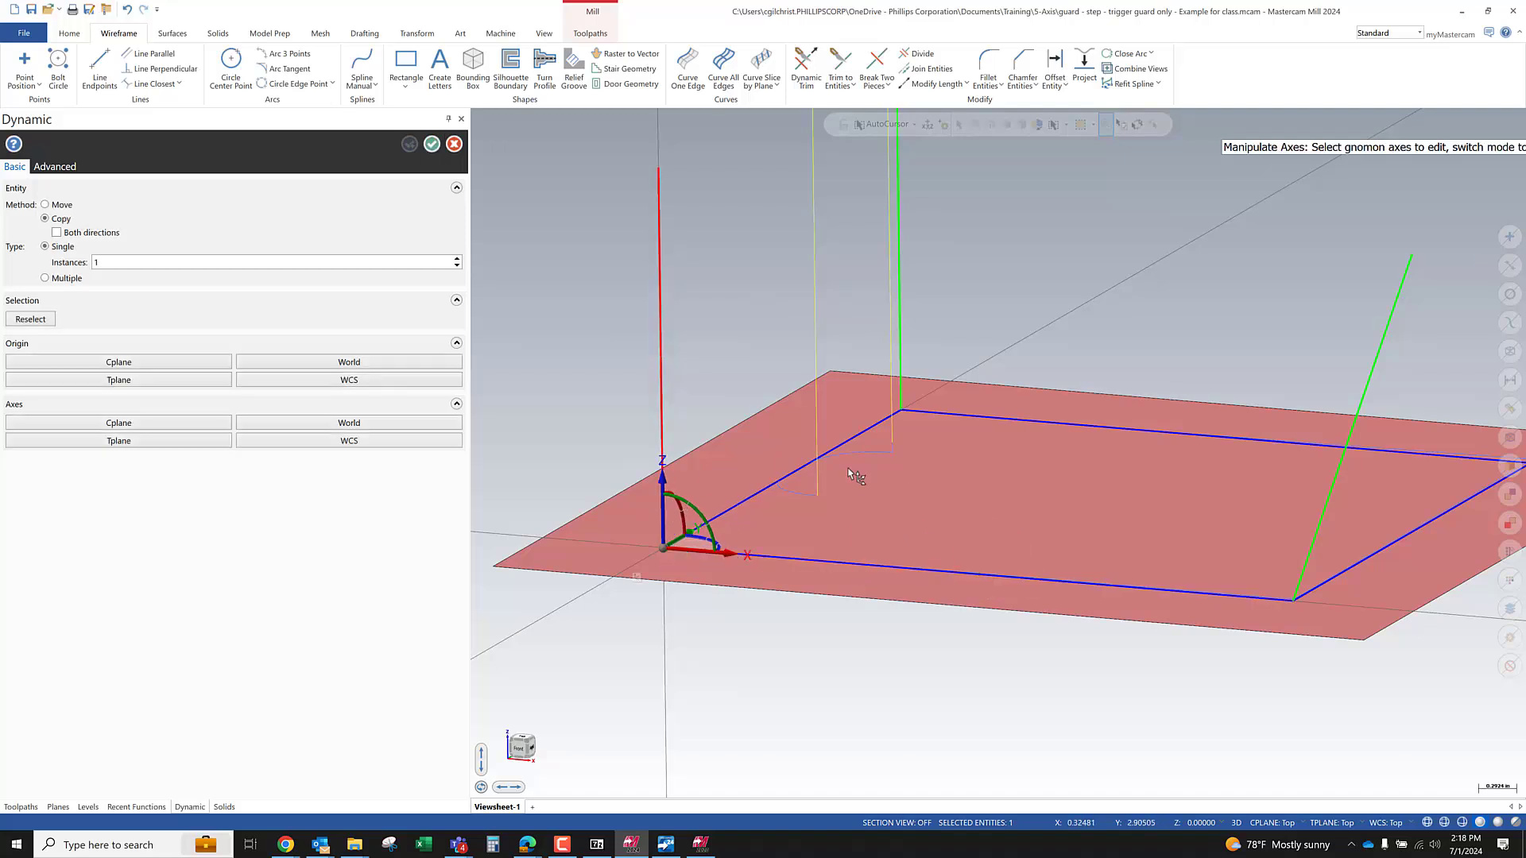
# Switch the gnomon to geometry manipulation and copy the vertical line to the midpoint of the rectangle's front edge
pyautogui.click(54, 167)
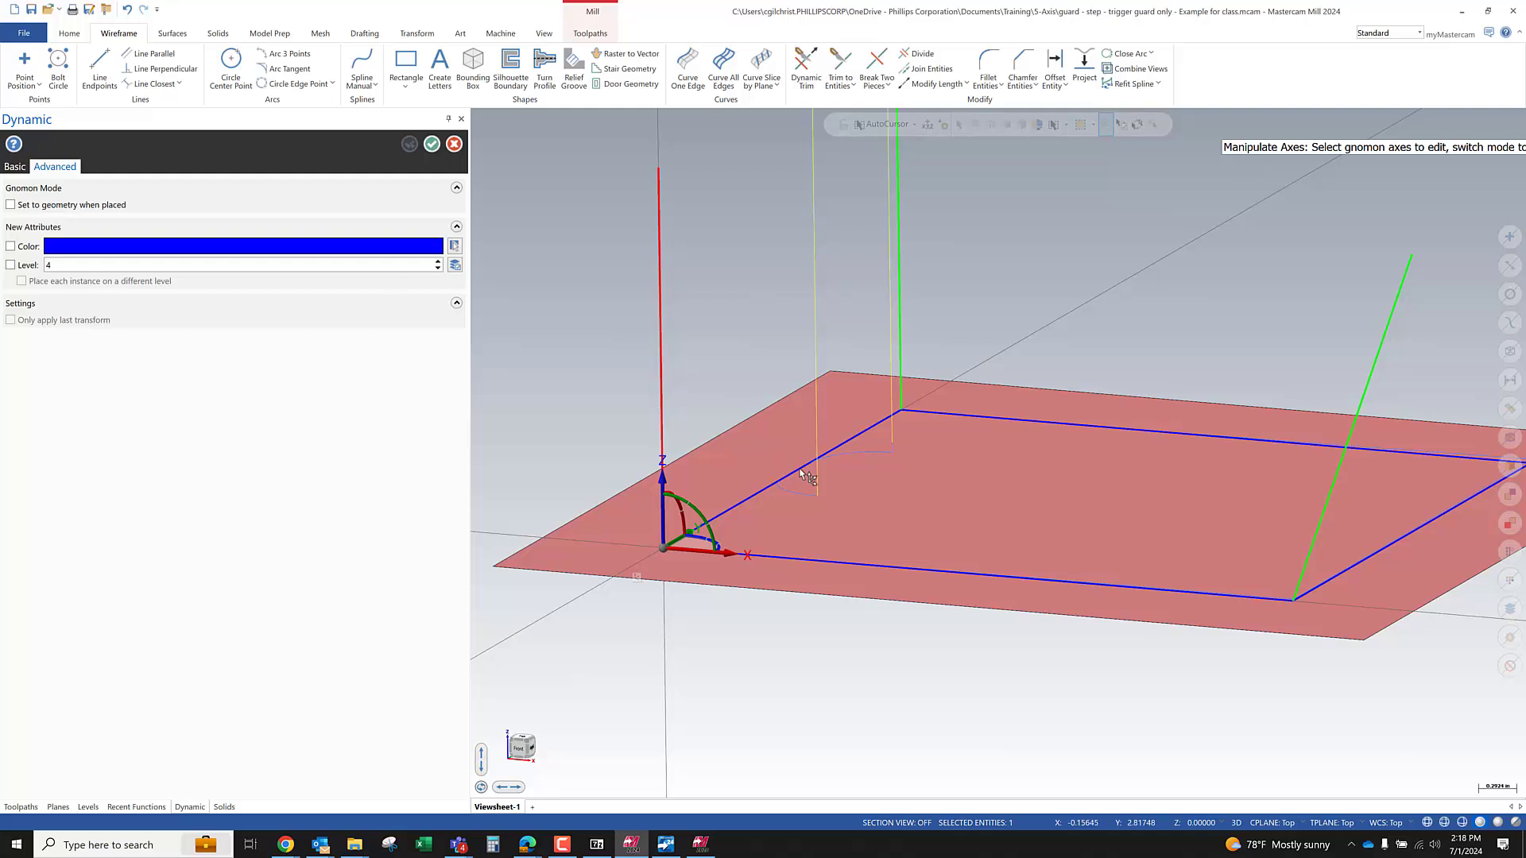
pyautogui.scroll(1, 801, 473)
pyautogui.scroll(1, 801, 473)
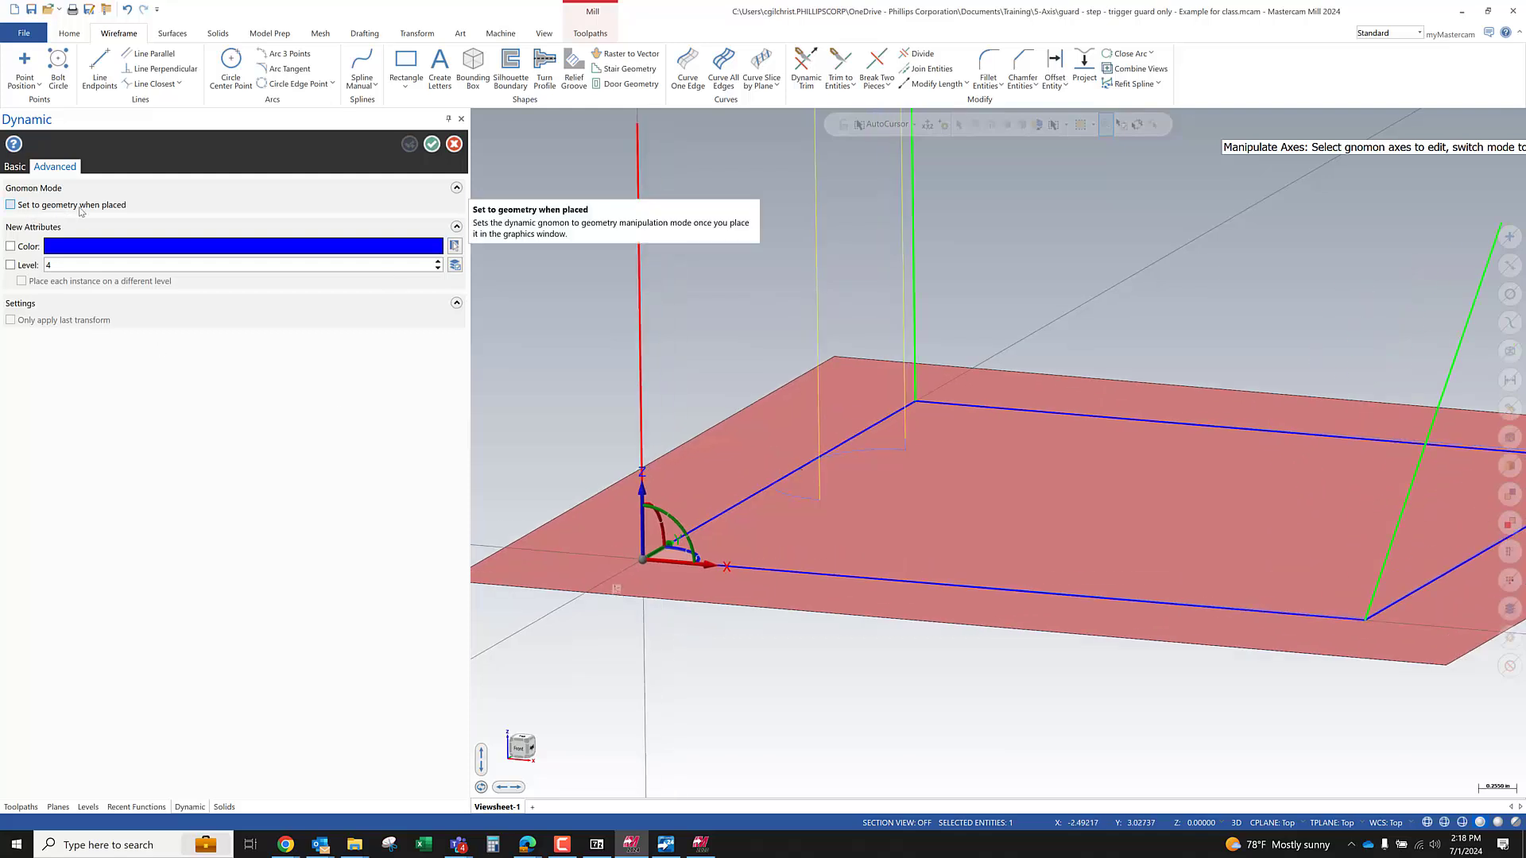
pyautogui.click(616, 590)
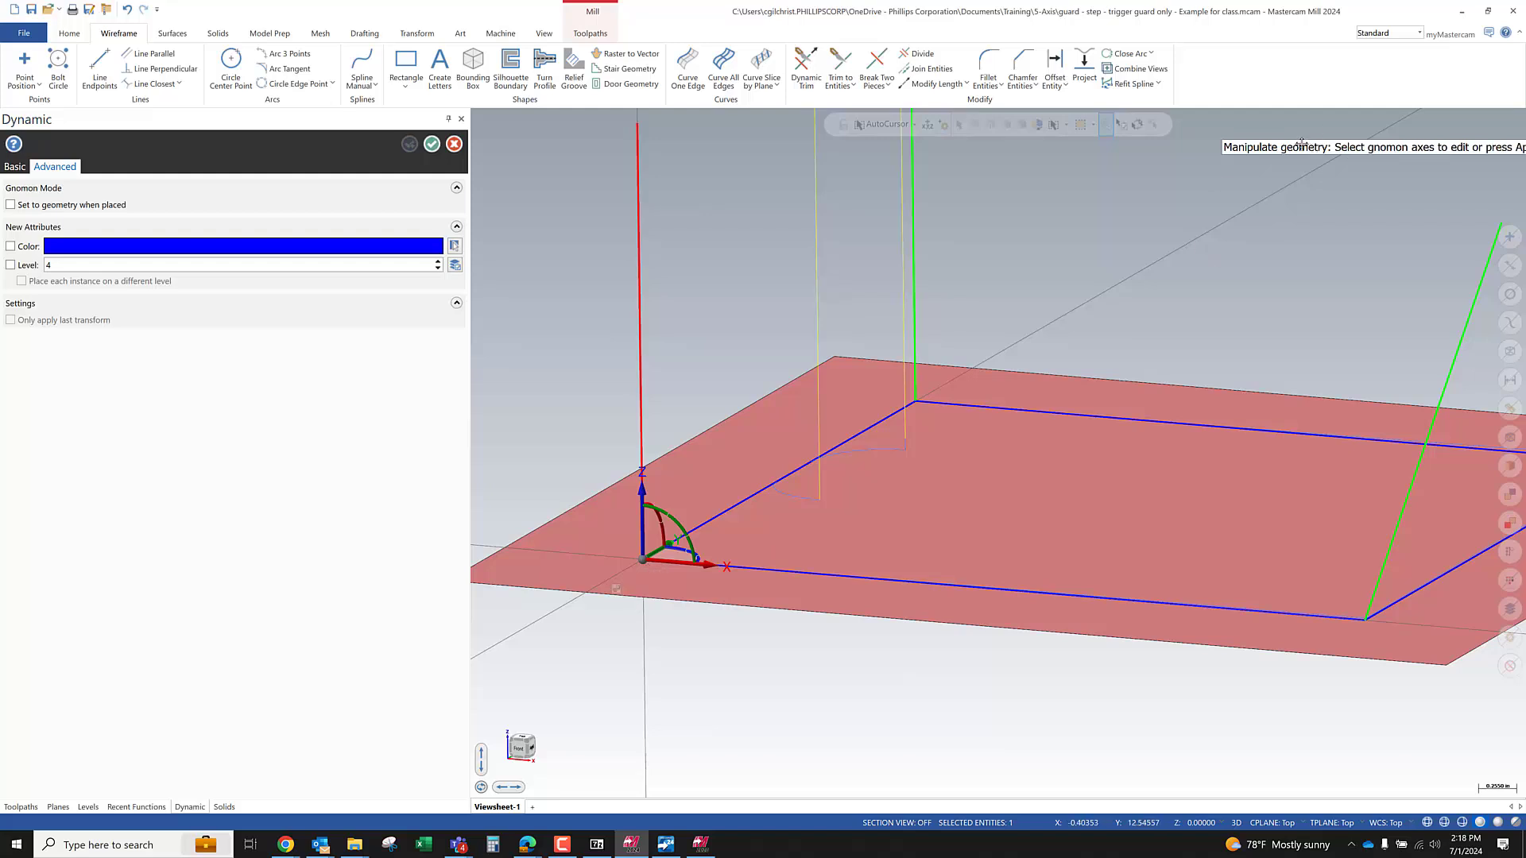
pyautogui.click(645, 560)
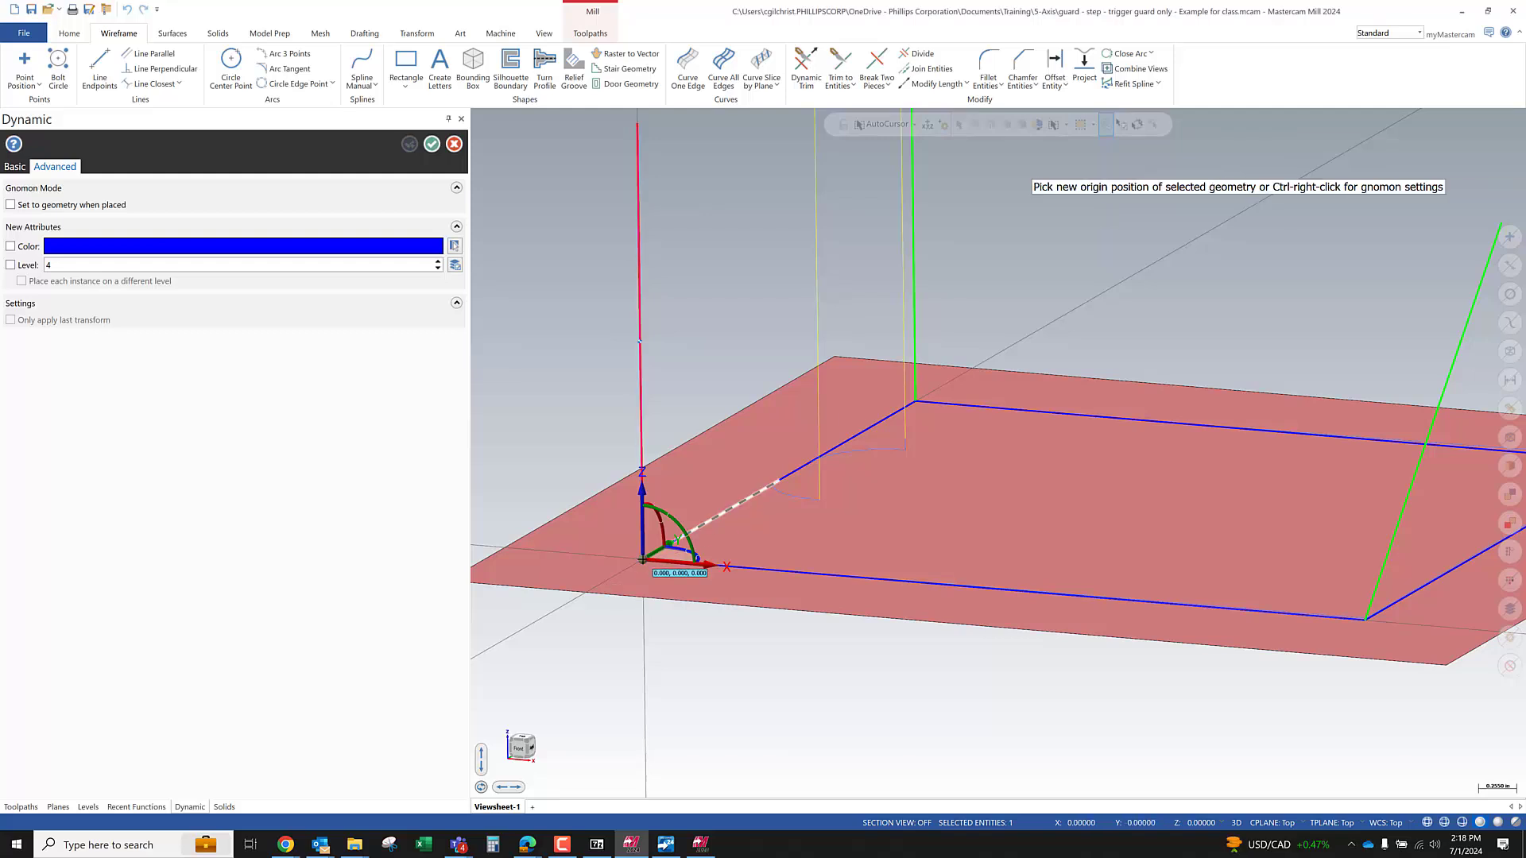
pyautogui.click(1005, 589)
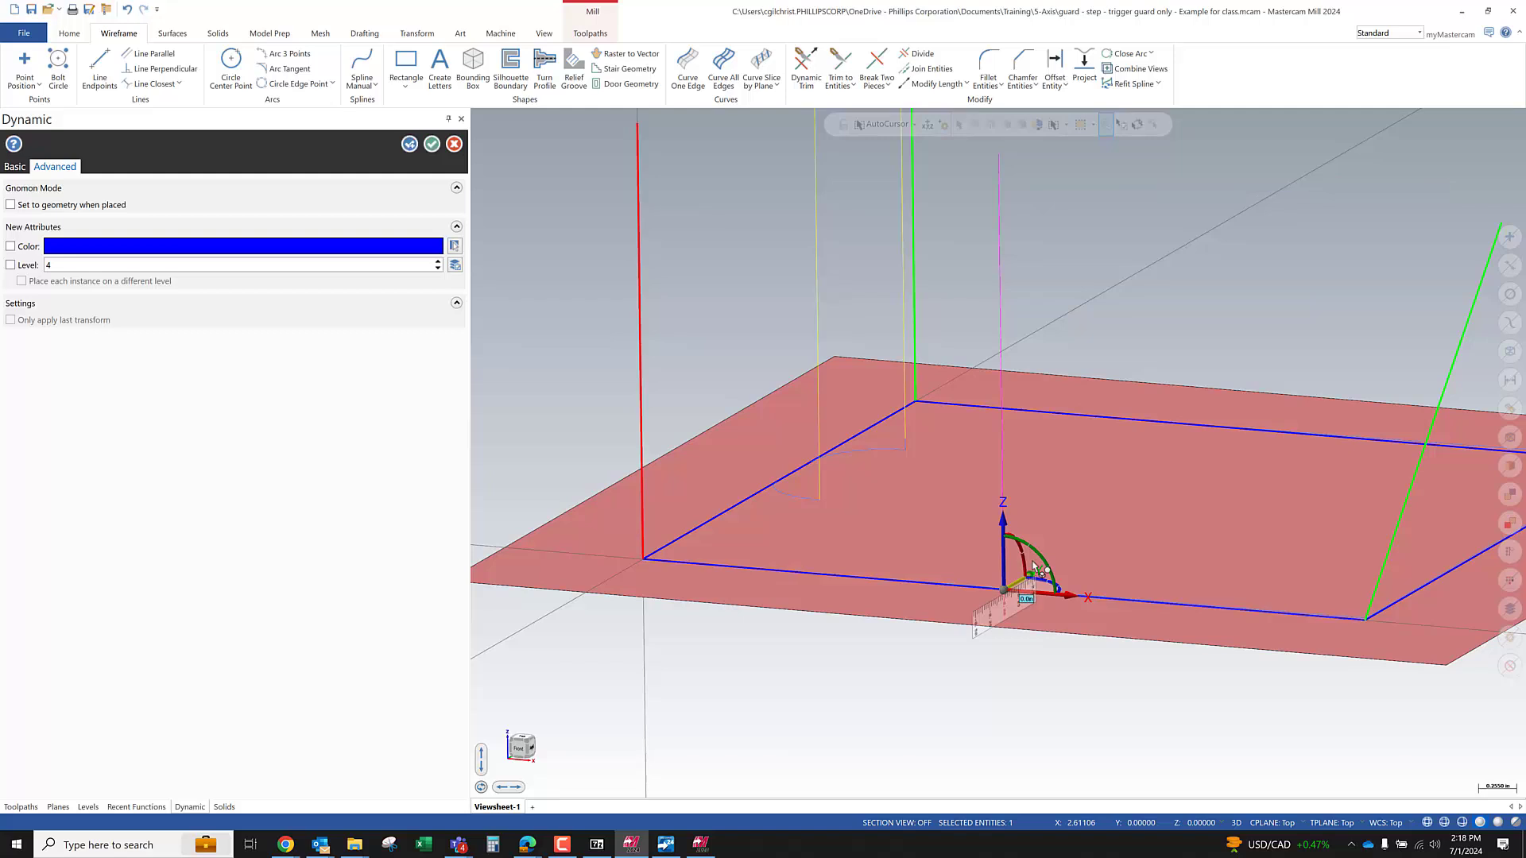
pyautogui.scroll(-3, 878, 583)
pyautogui.scroll(2, 878, 582)
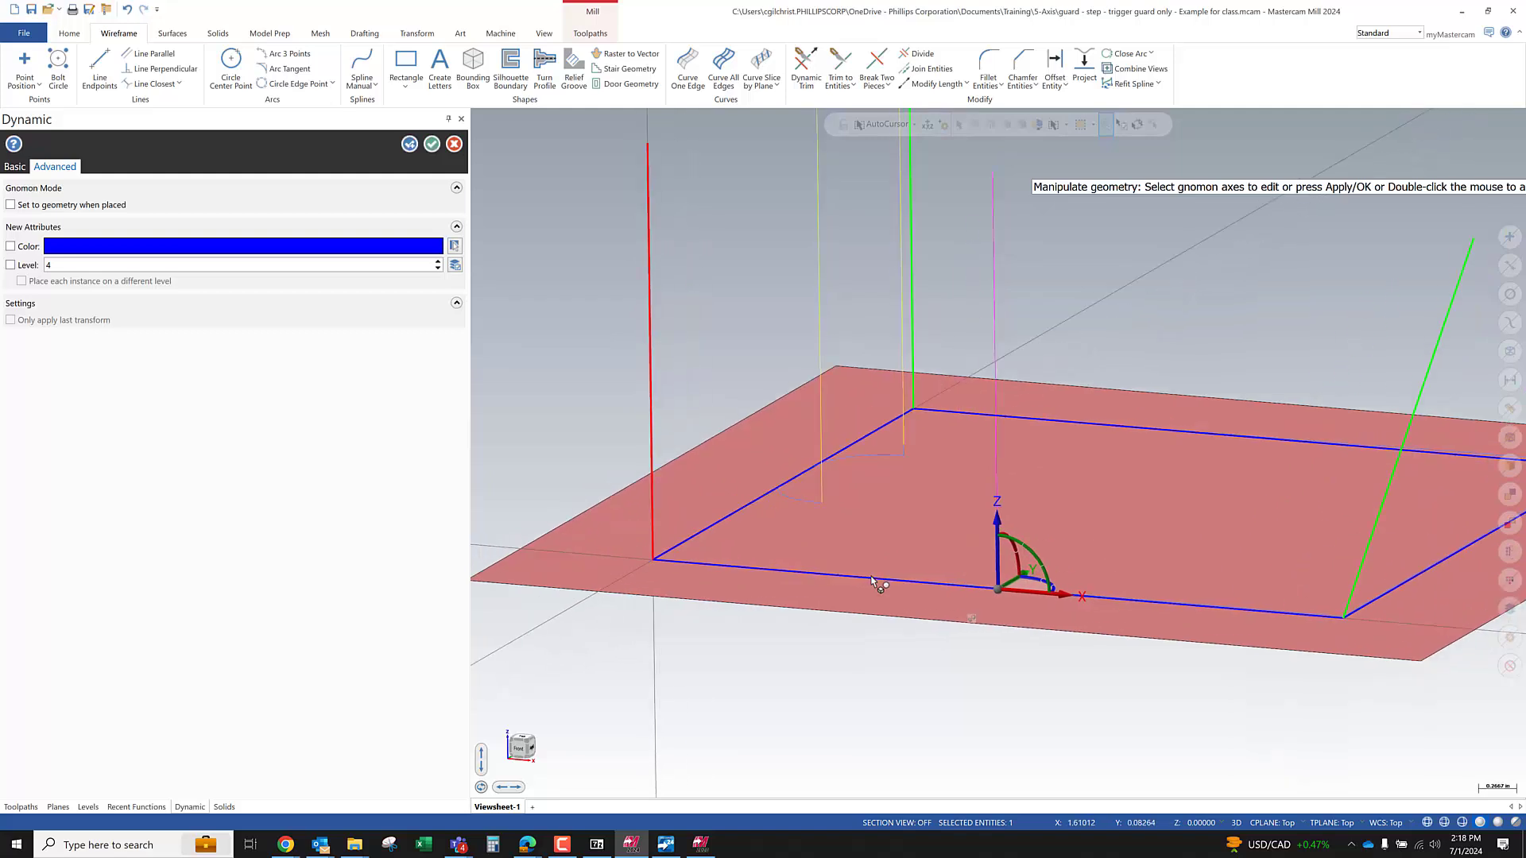
pyautogui.click(998, 590)
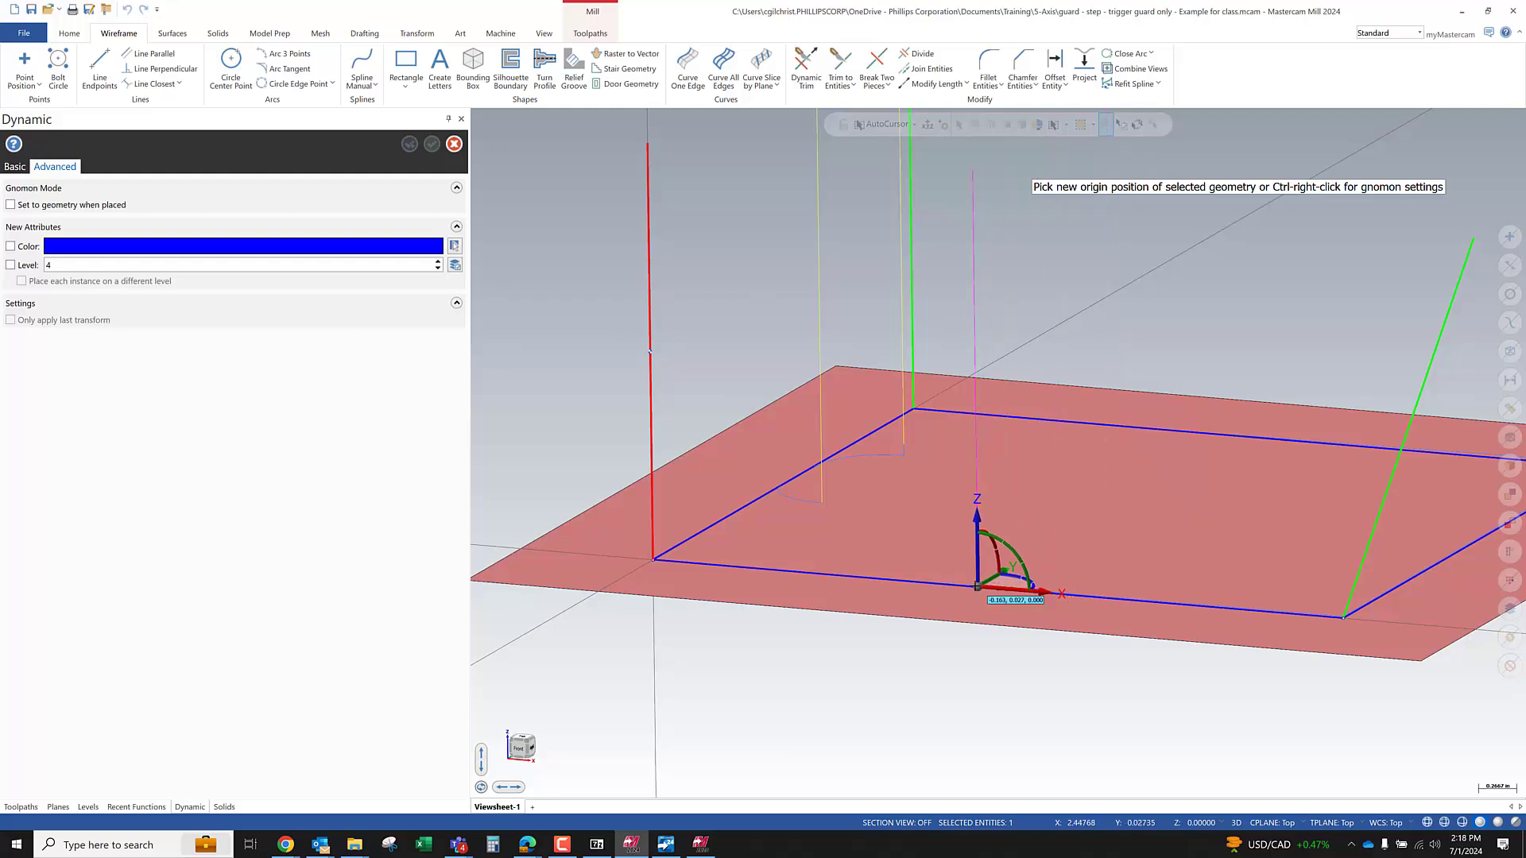
pyautogui.click(997, 589)
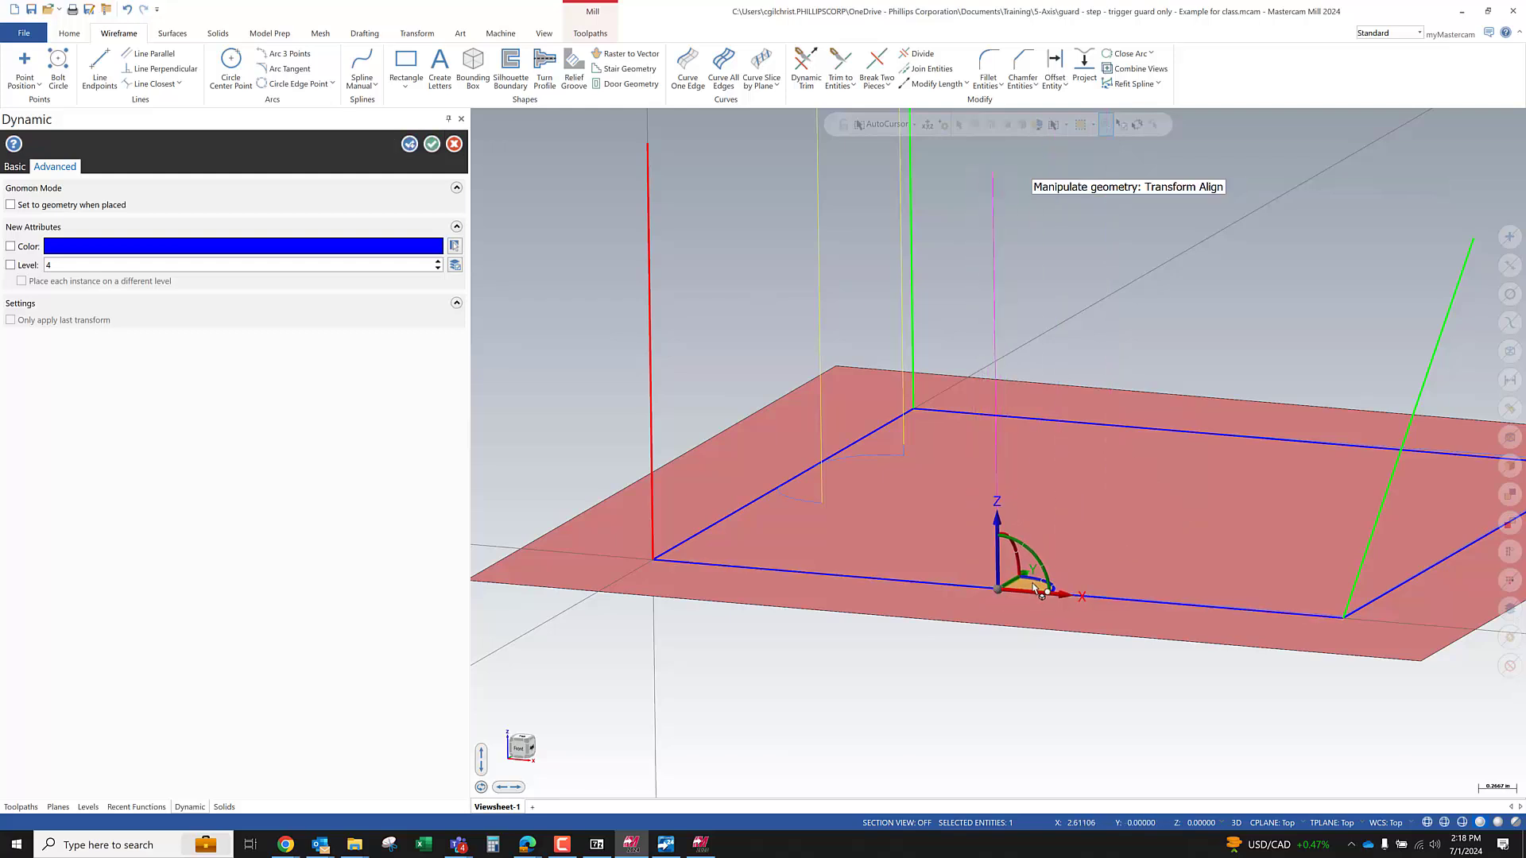
pyautogui.click(411, 144)
# Copy the vertical line at the front edge's midpoint to the midpoint of the rectangle's back edge
pyautogui.click(998, 588)
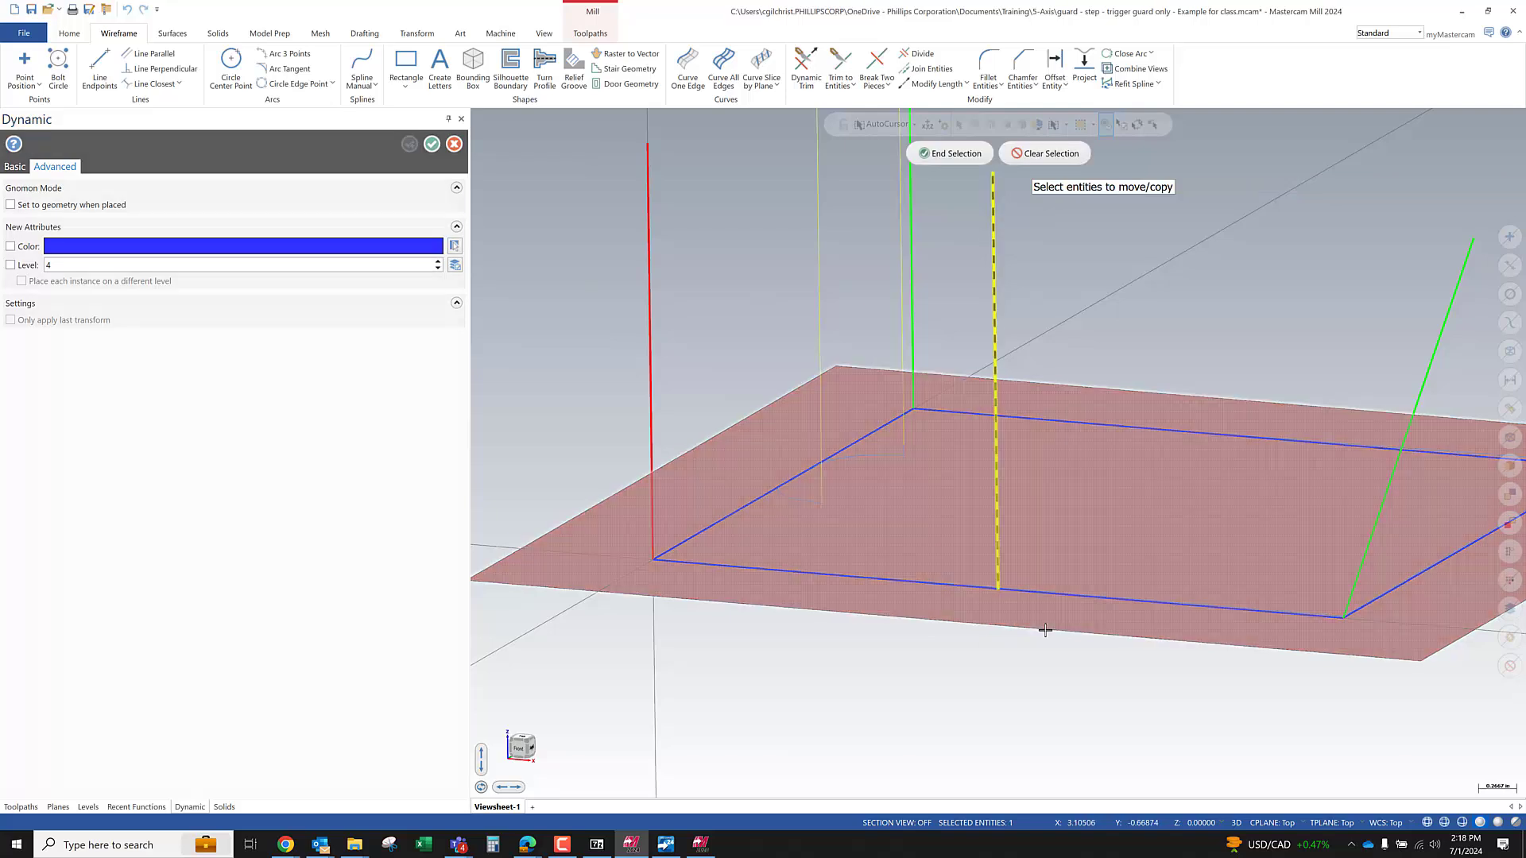
pyautogui.click(936, 154)
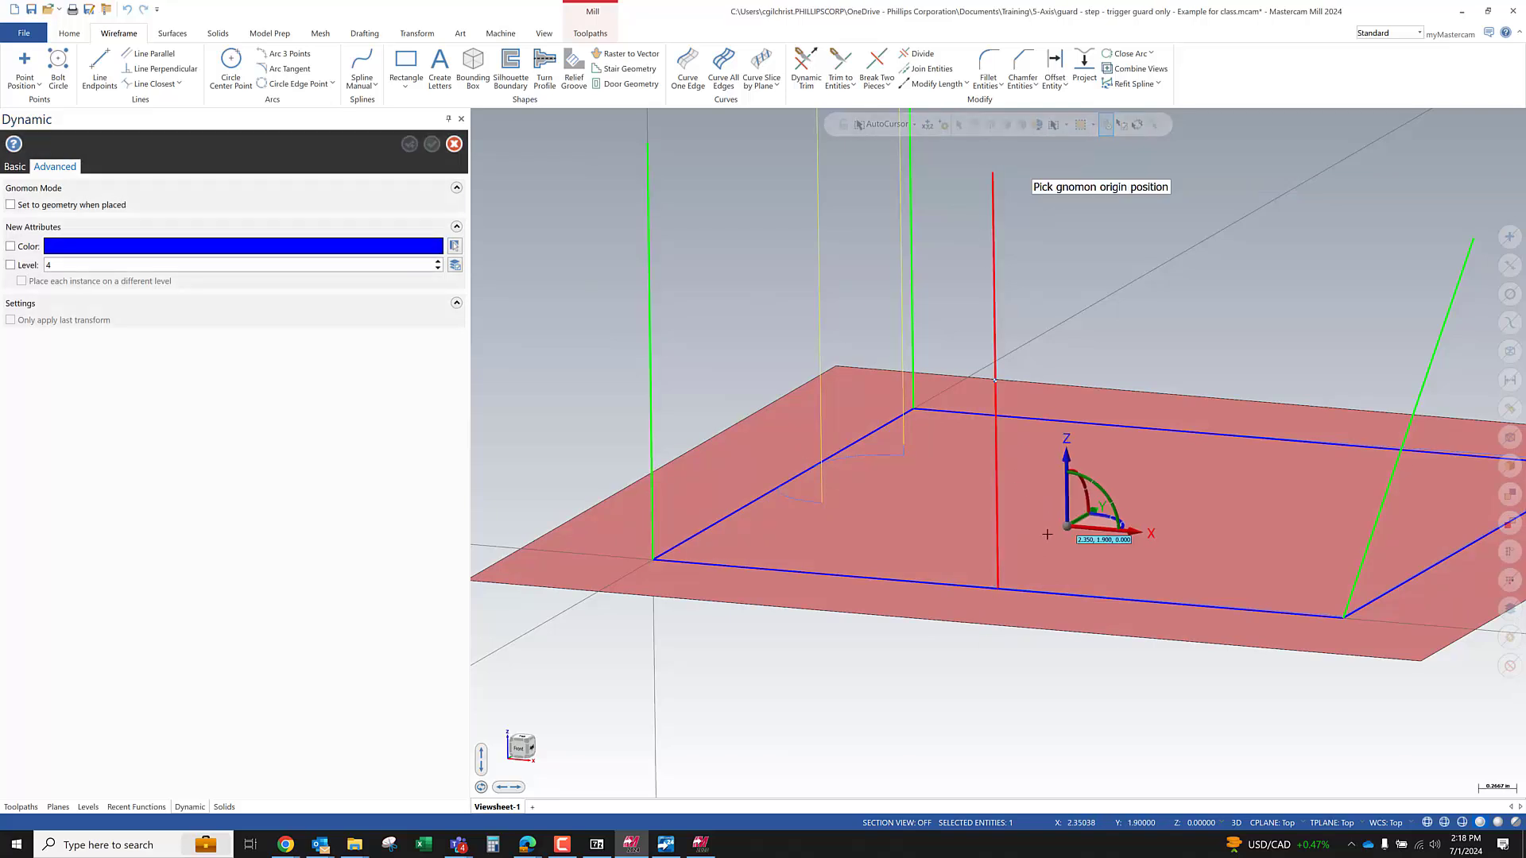
pyautogui.click(998, 590)
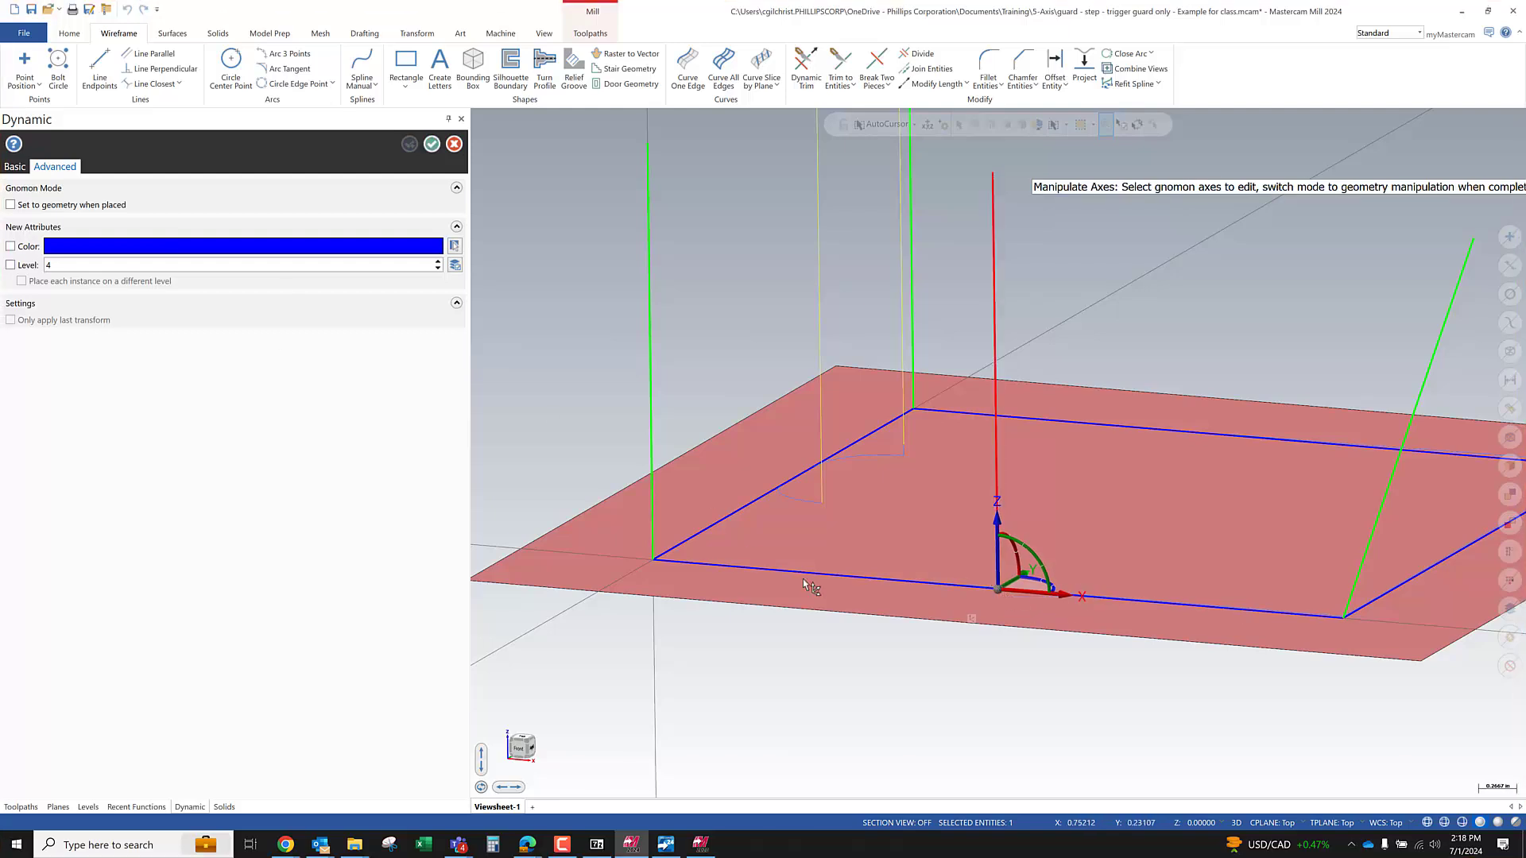
pyautogui.click(972, 618)
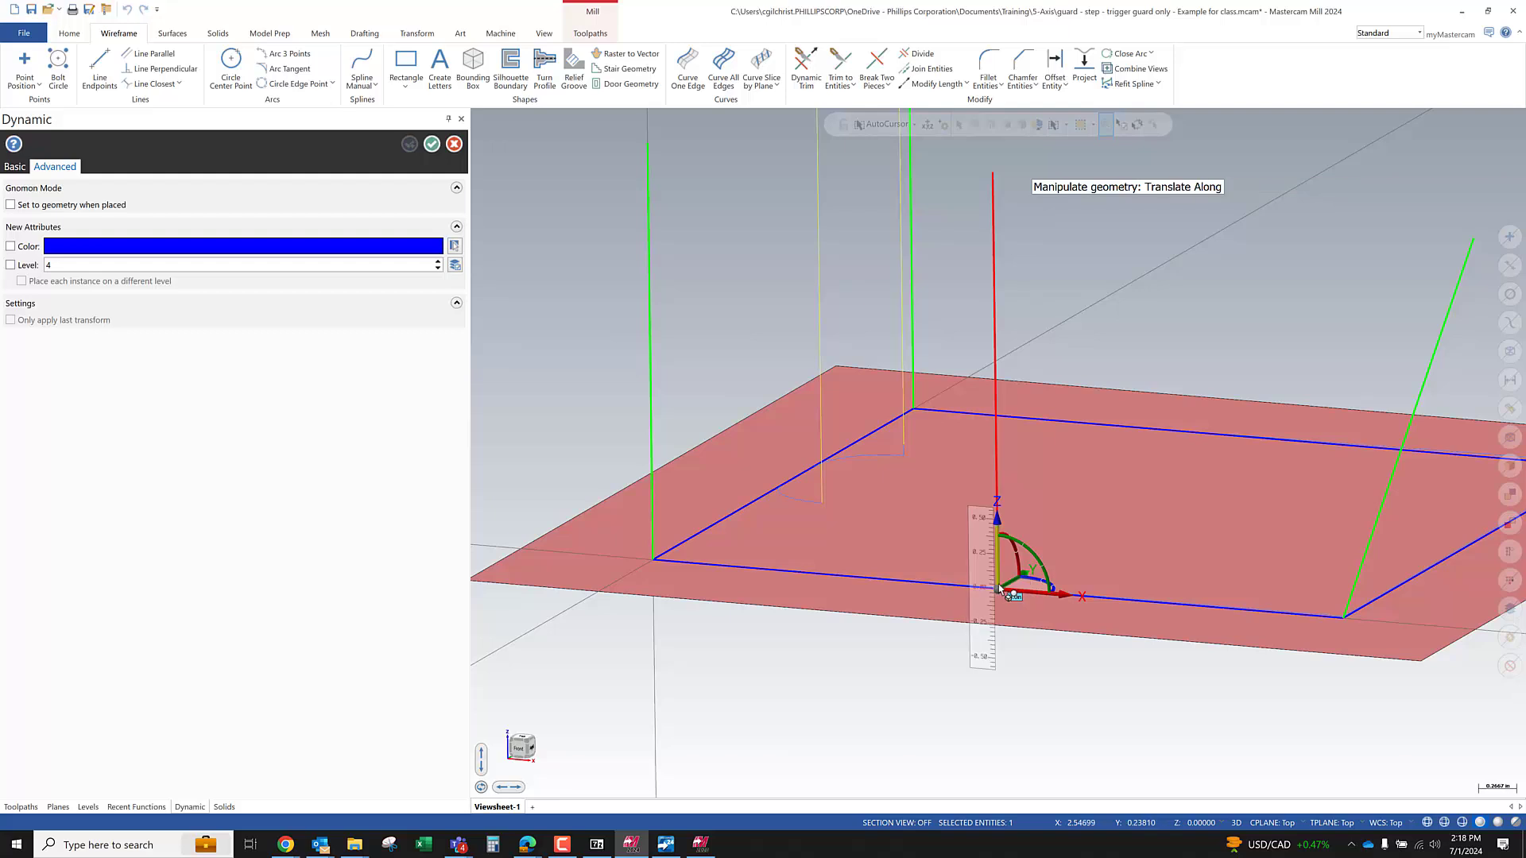
pyautogui.click(998, 591)
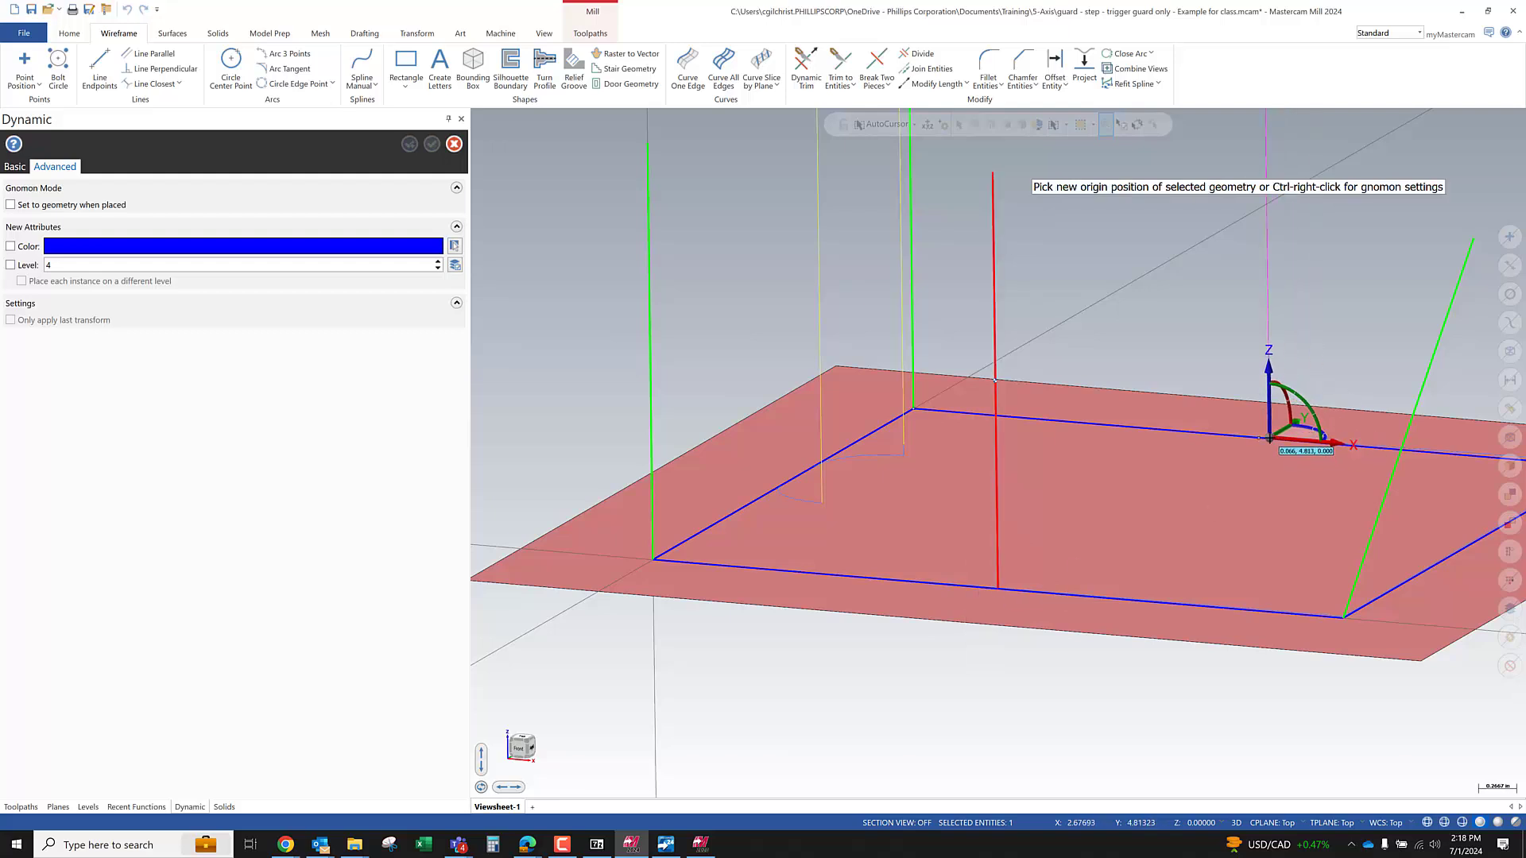
pyautogui.click(1258, 437)
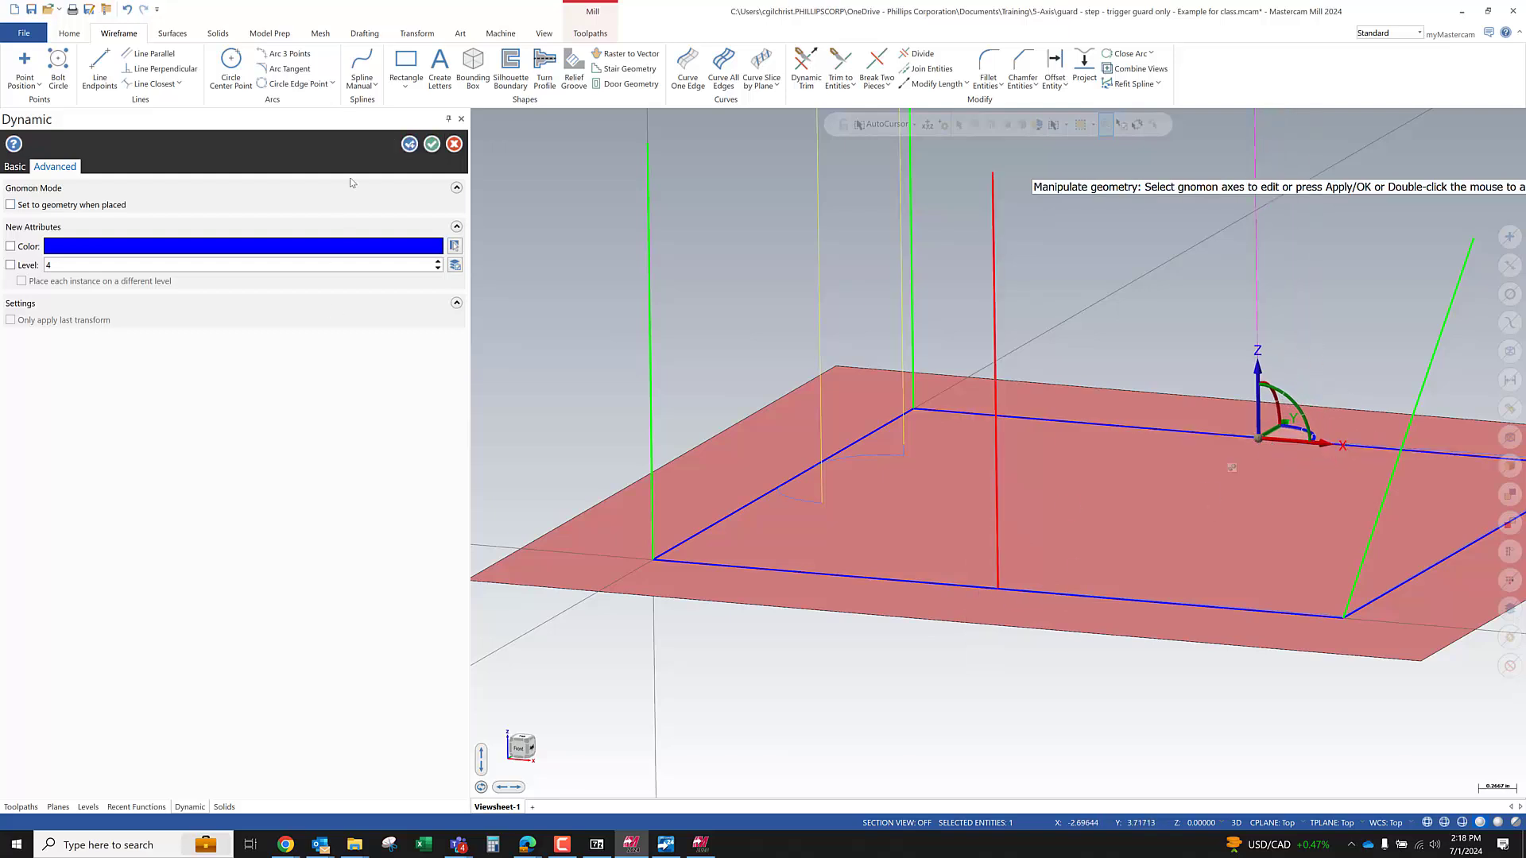
pyautogui.click(431, 144)
# Examine the vertical lines at the edge midpoints against the tilted lines at the rectangle's far corners
pyautogui.scroll(-5, 835, 503)
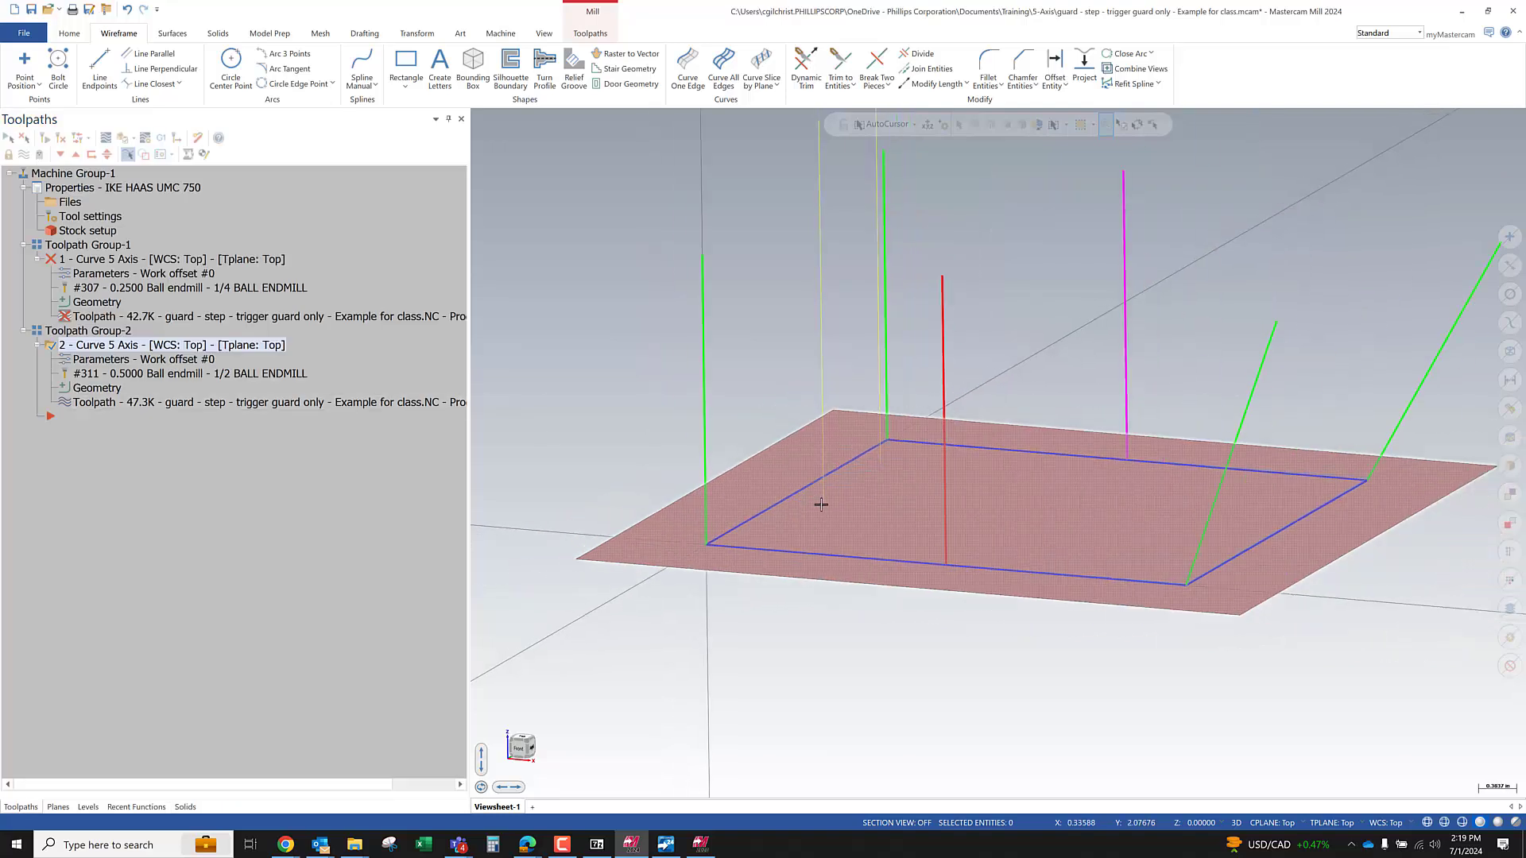
pyautogui.moveTo(978, 561); pyautogui.dragTo(1138, 627, button='middle')
pyautogui.scroll(5, 1011, 568)
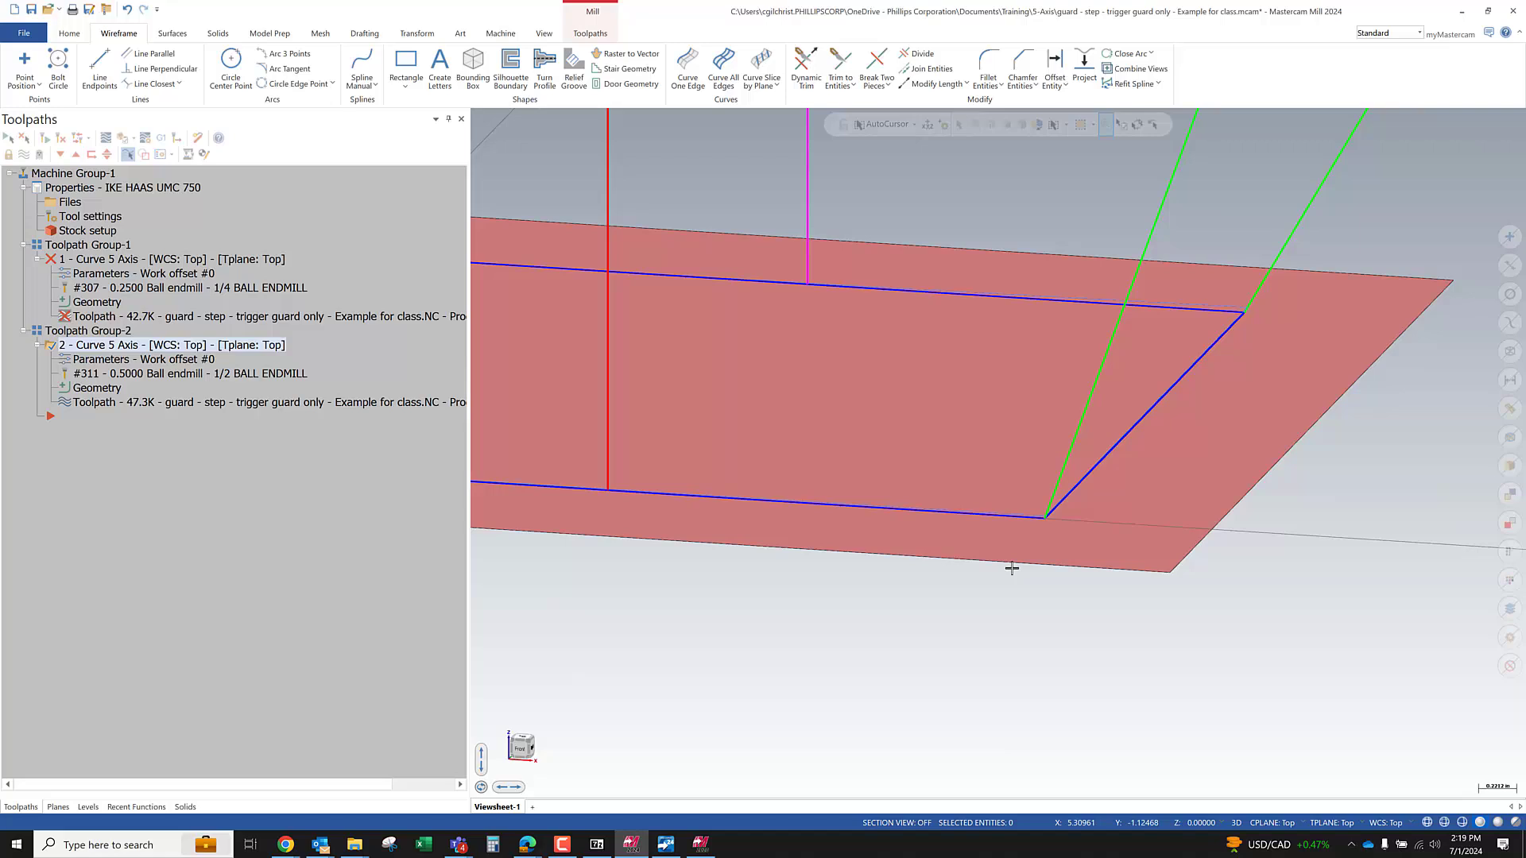
pyautogui.scroll(-4, 1012, 567)
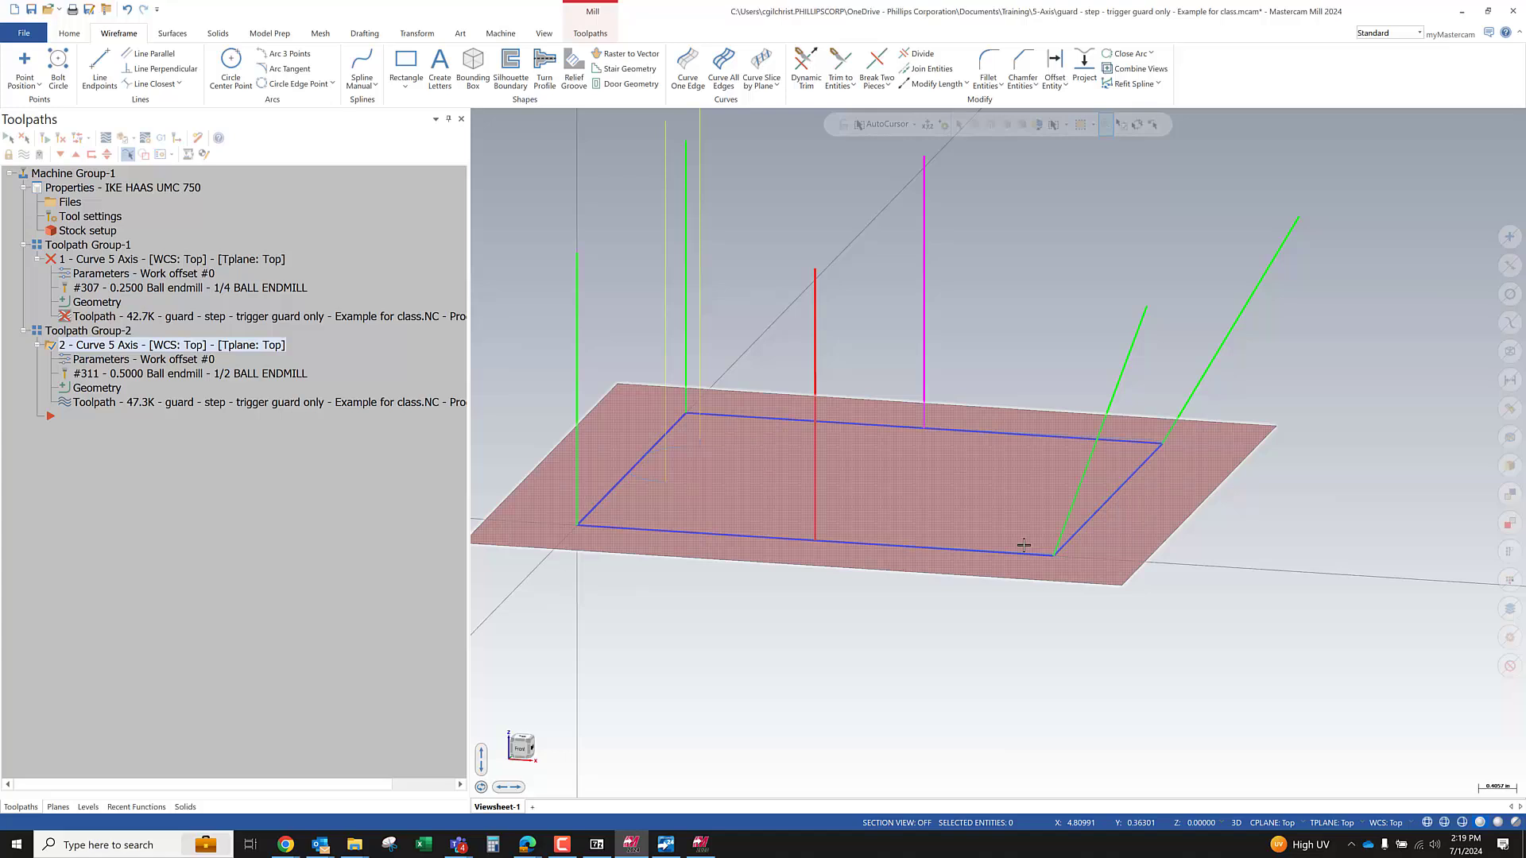
pyautogui.scroll(3, 1022, 554)
pyautogui.moveTo(846, 586); pyautogui.dragTo(881, 577, button='middle')
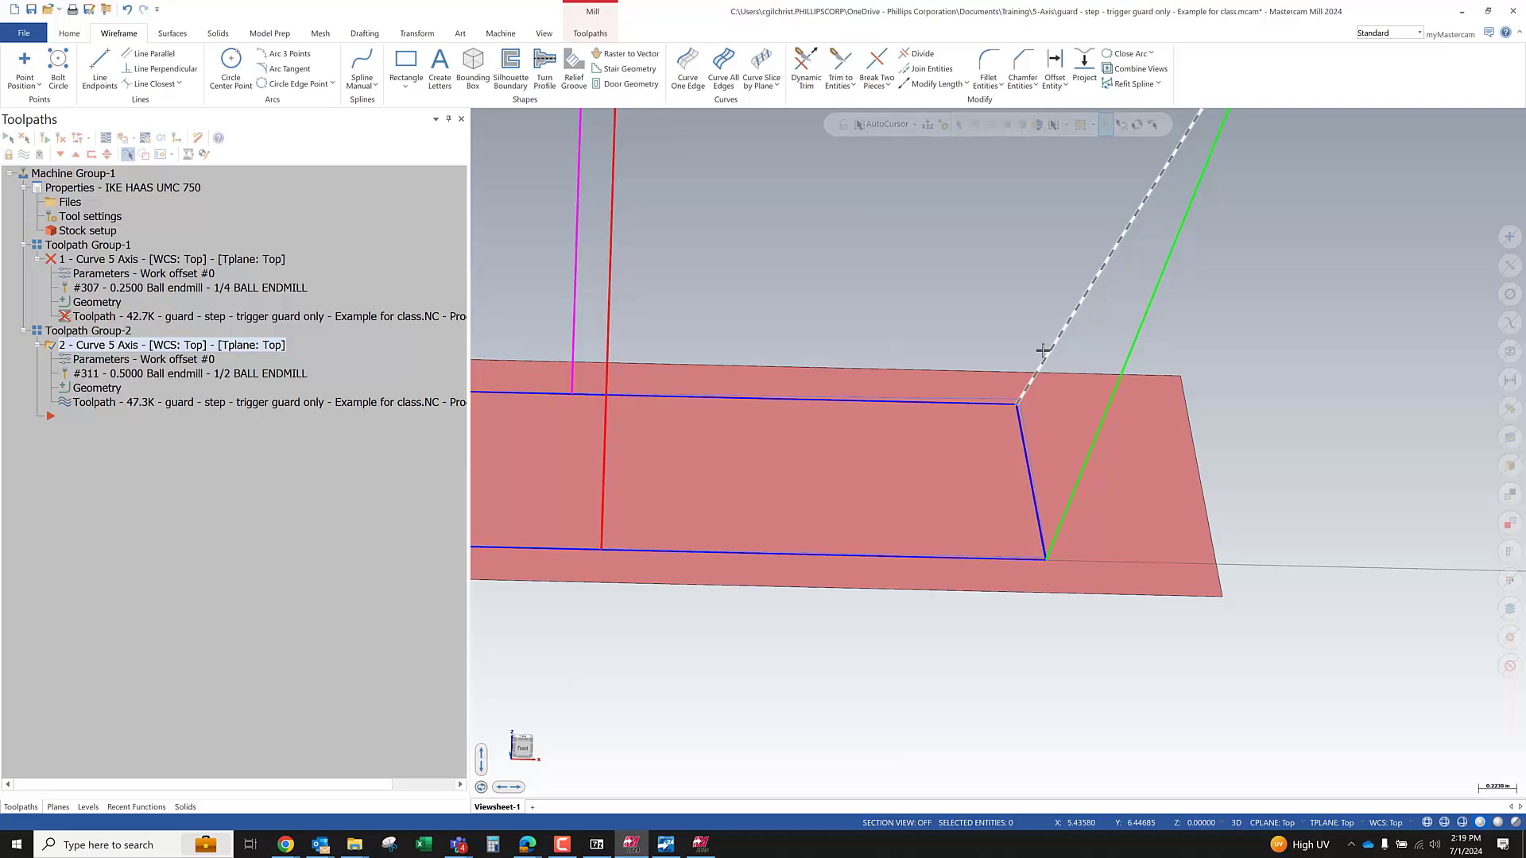
pyautogui.scroll(-2, 1017, 548)
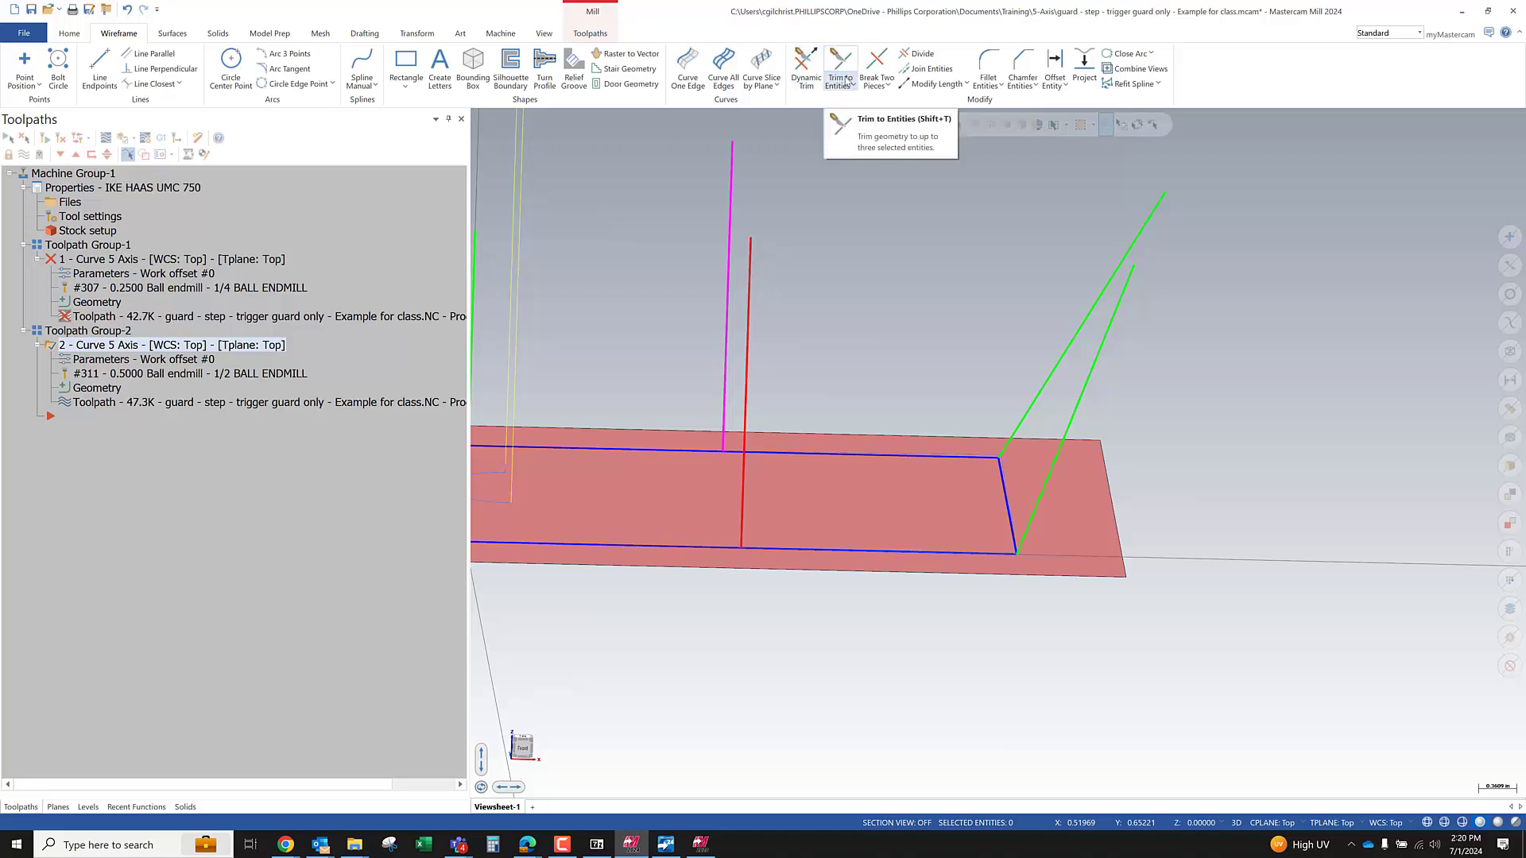
# Break the rectangle's front and back edges 0.5 from their far corners using Modify Length with Shorten and Break
pyautogui.click(968, 85)
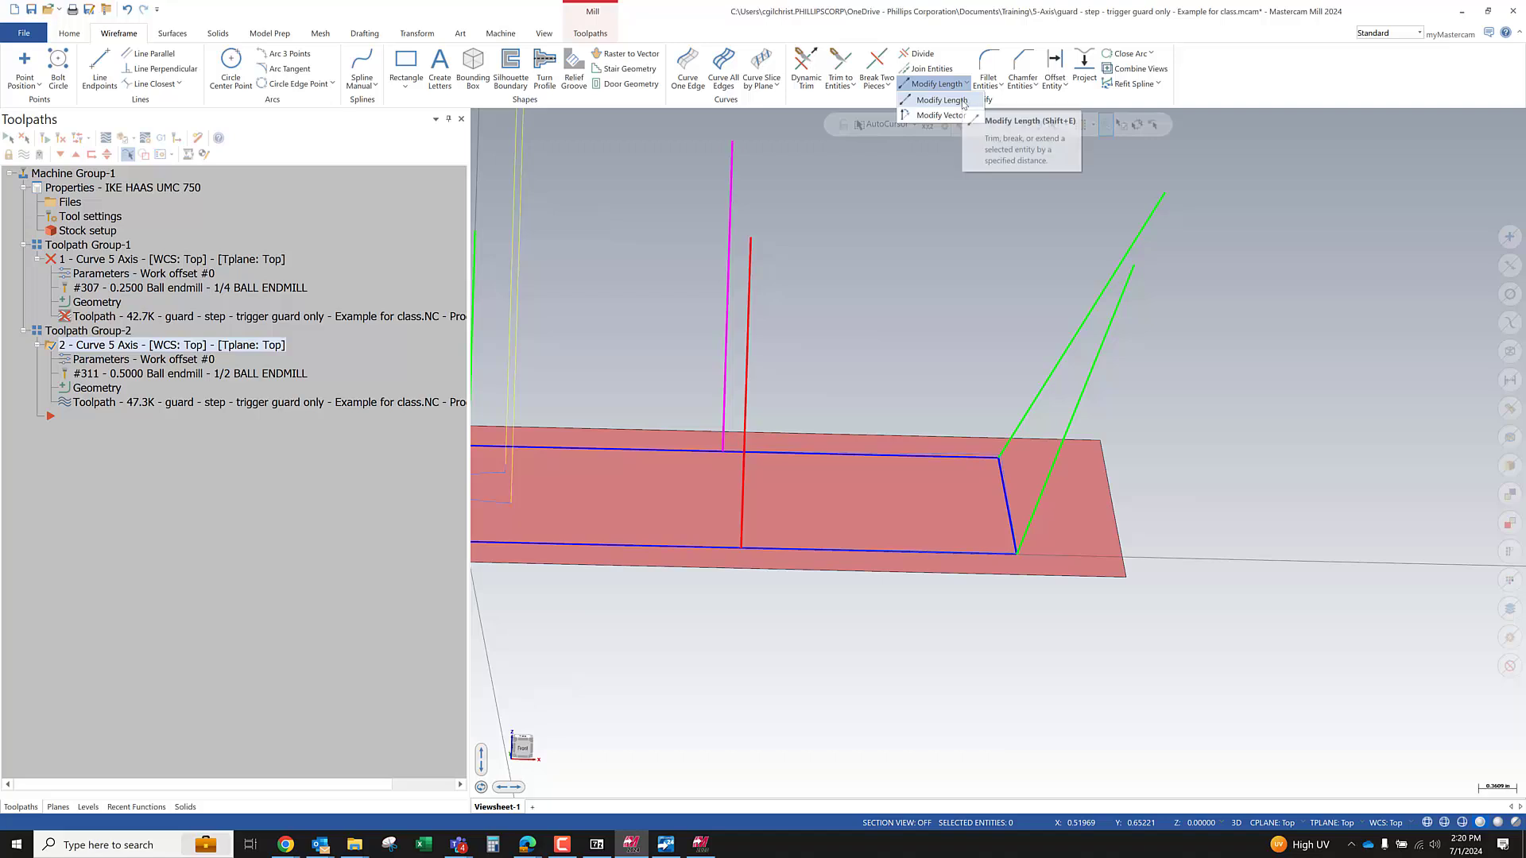
pyautogui.click(962, 104)
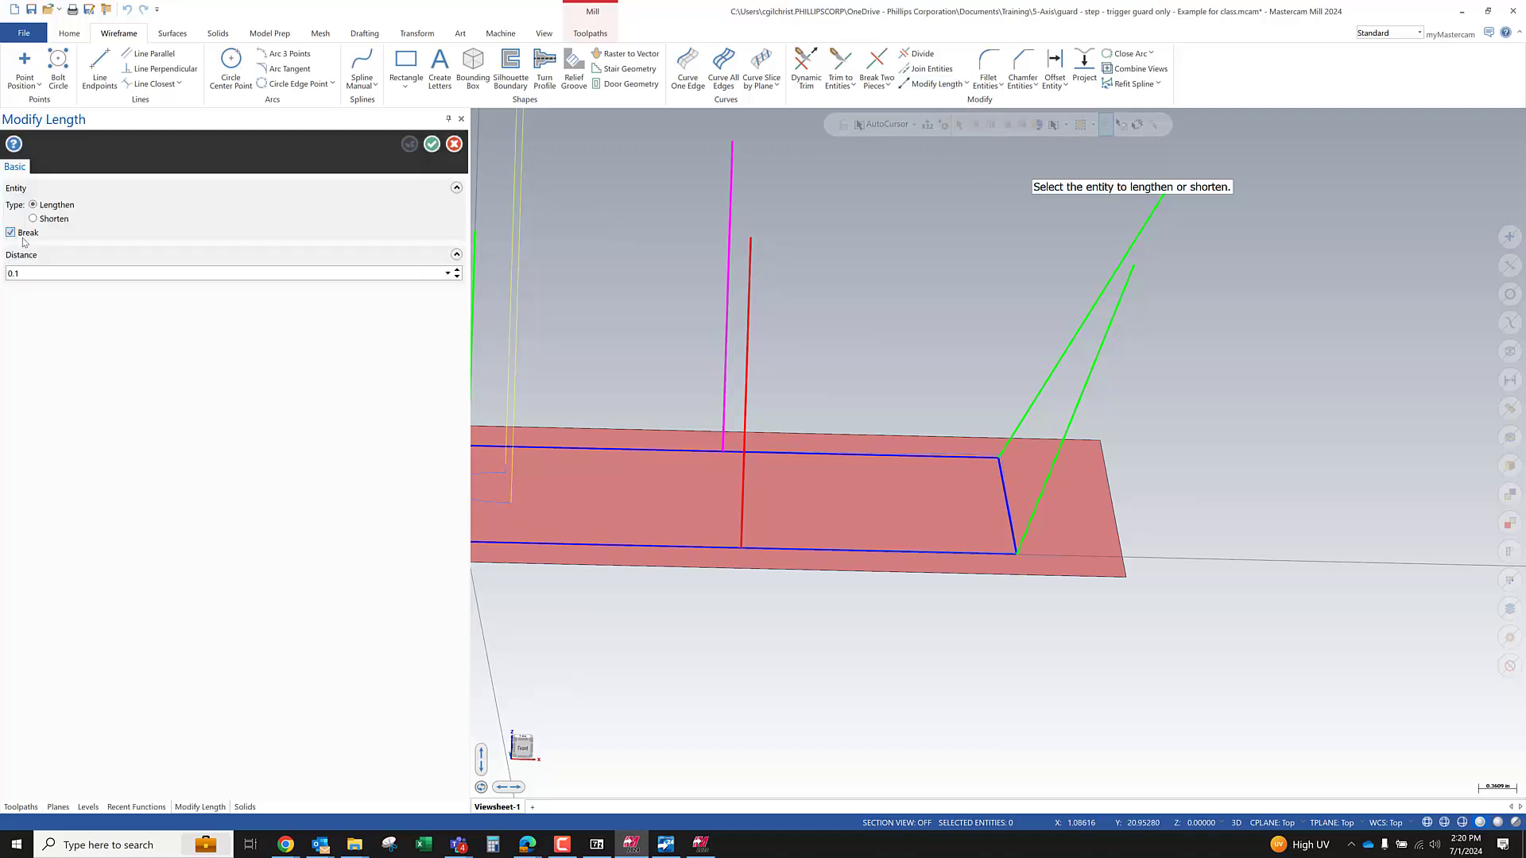
pyautogui.moveTo(26, 242)
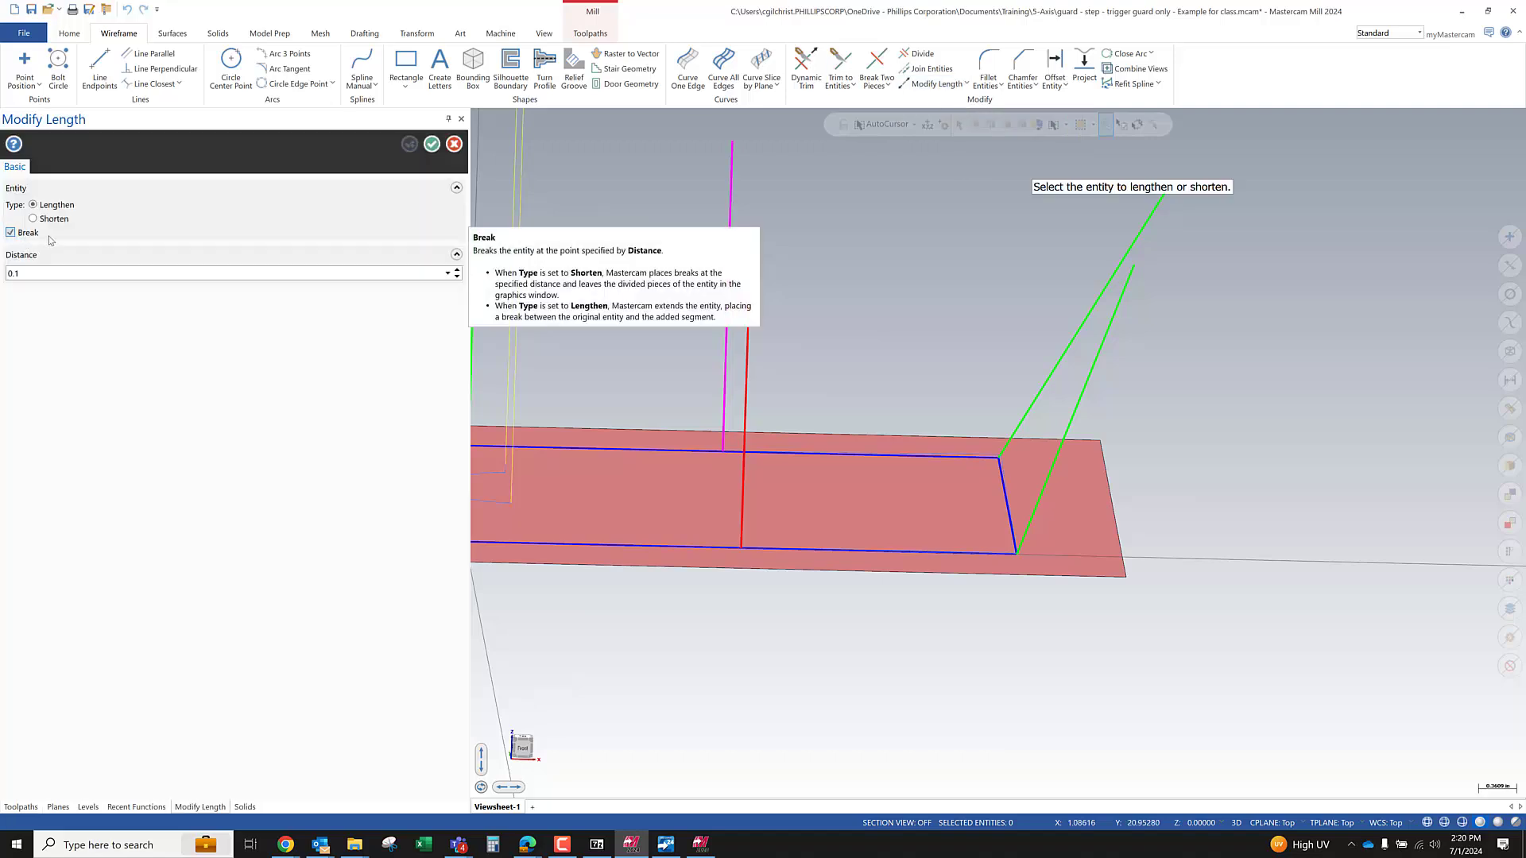
pyautogui.click(44, 218)
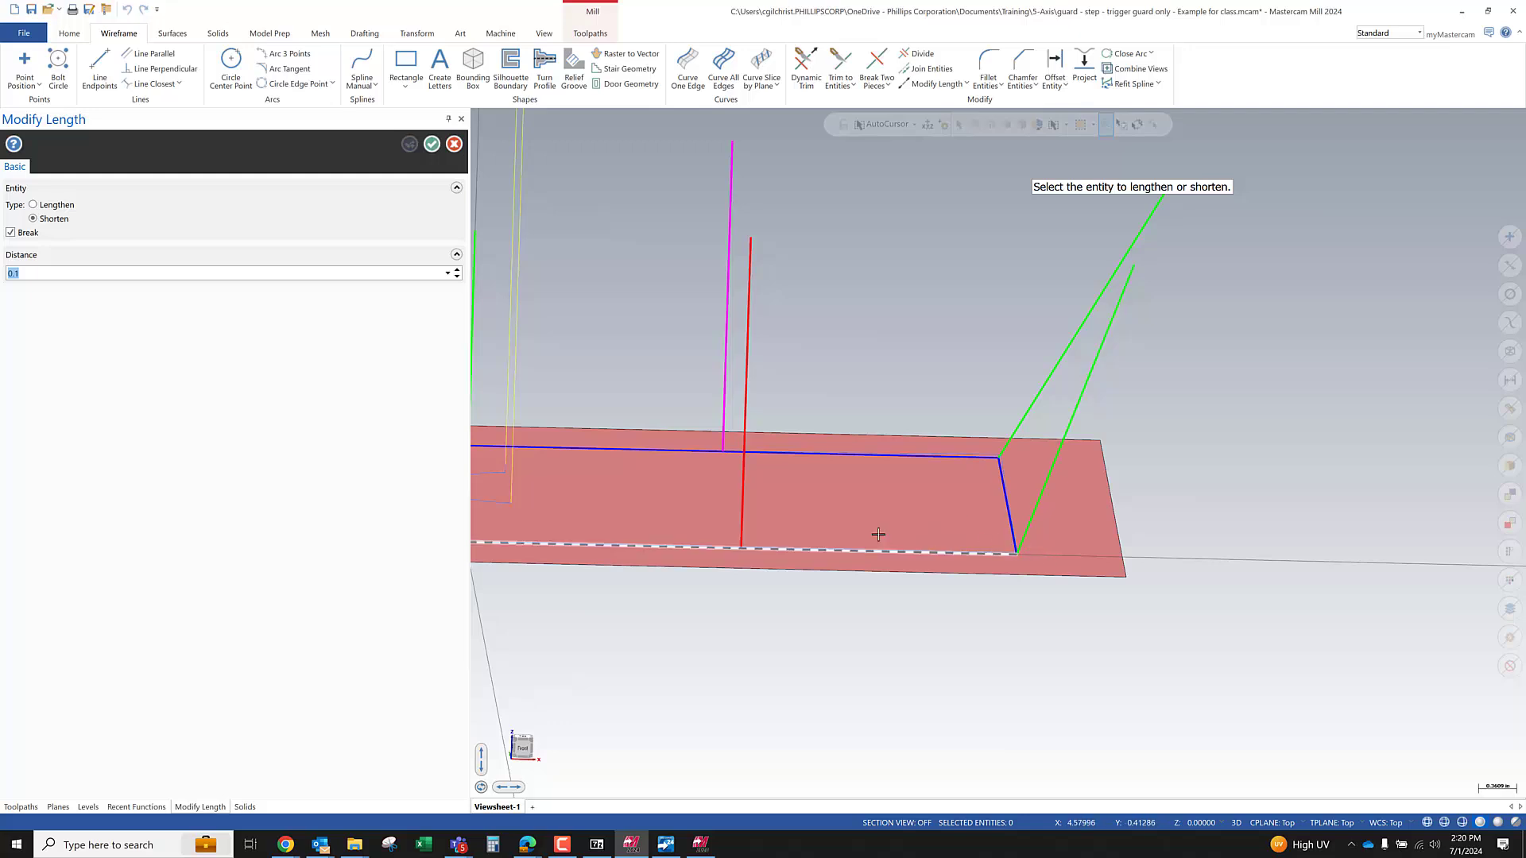
pyautogui.doubleClick(9, 274)
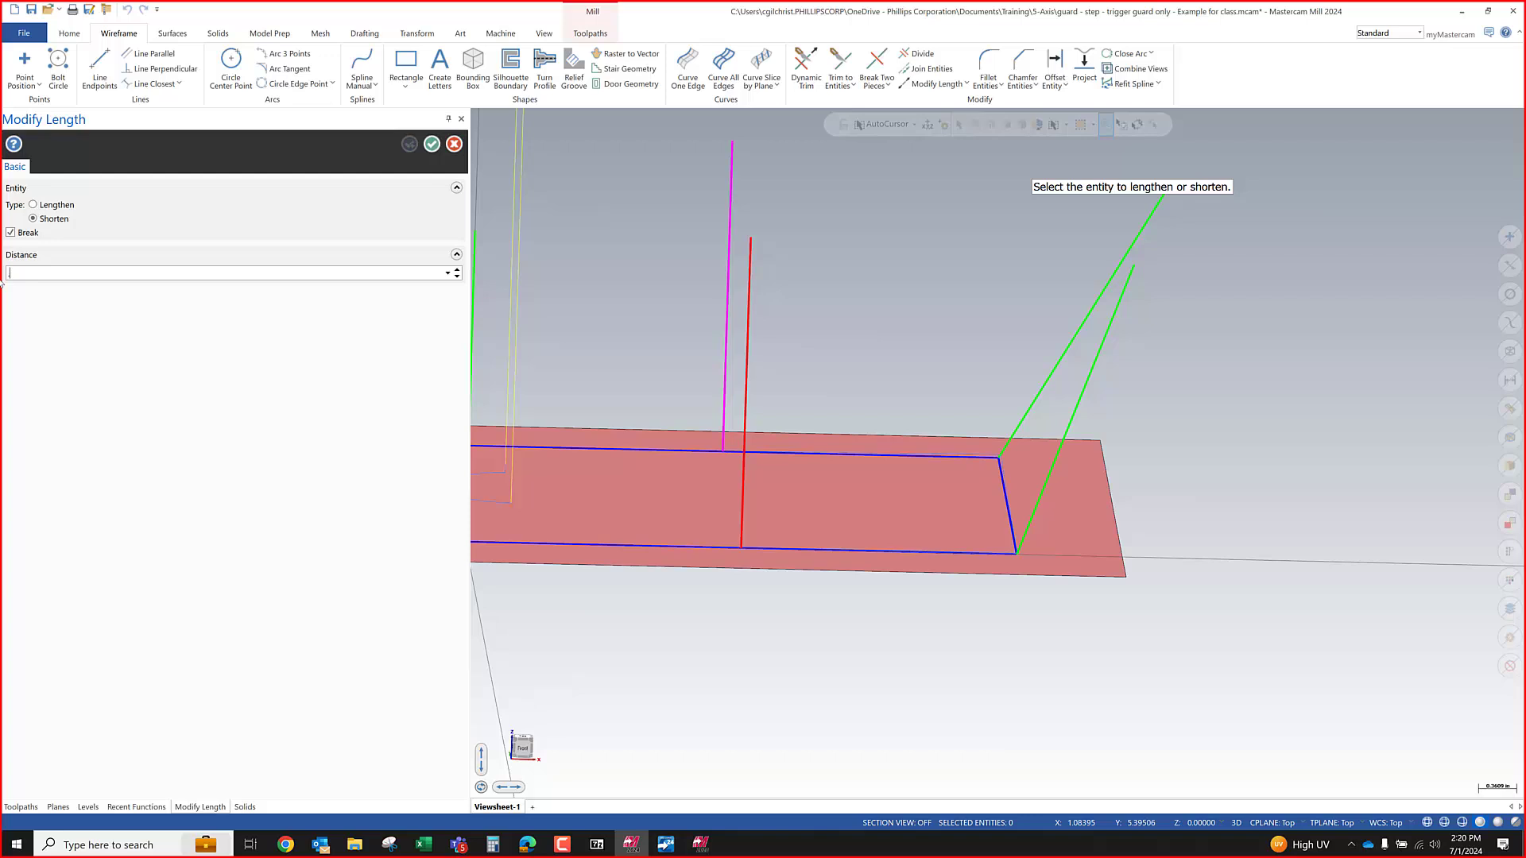
pyautogui.click(998, 550)
pyautogui.click(946, 453)
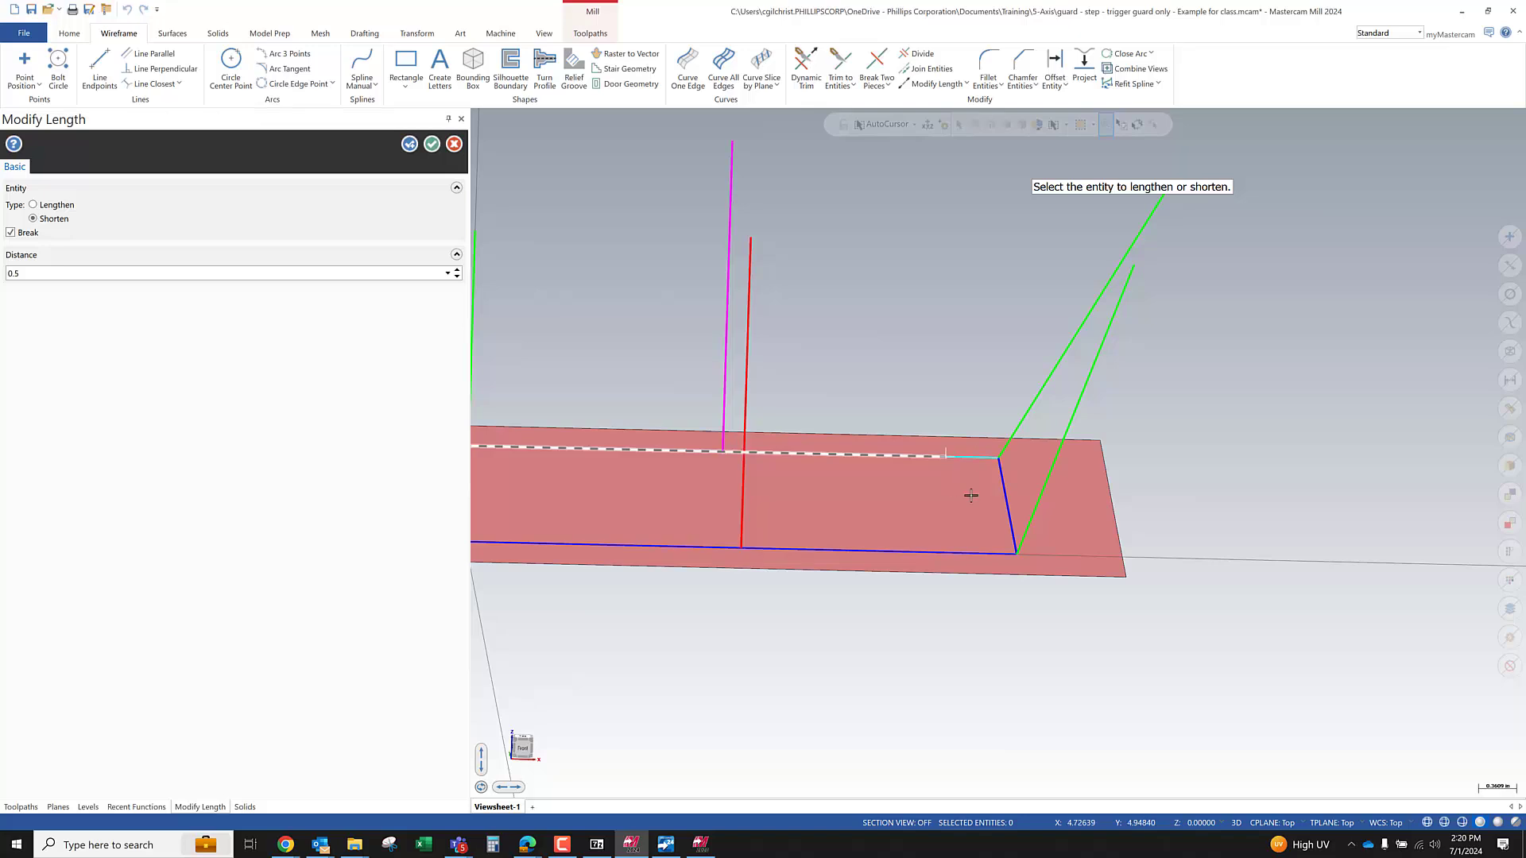
pyautogui.click(431, 144)
# Translate copies of the two vertical midpoint lines from the front edge's midpoint to its new break point near the far corner
pyautogui.scroll(-3, 794, 477)
pyautogui.click(780, 477)
pyautogui.click(770, 419)
pyautogui.click(596, 67)
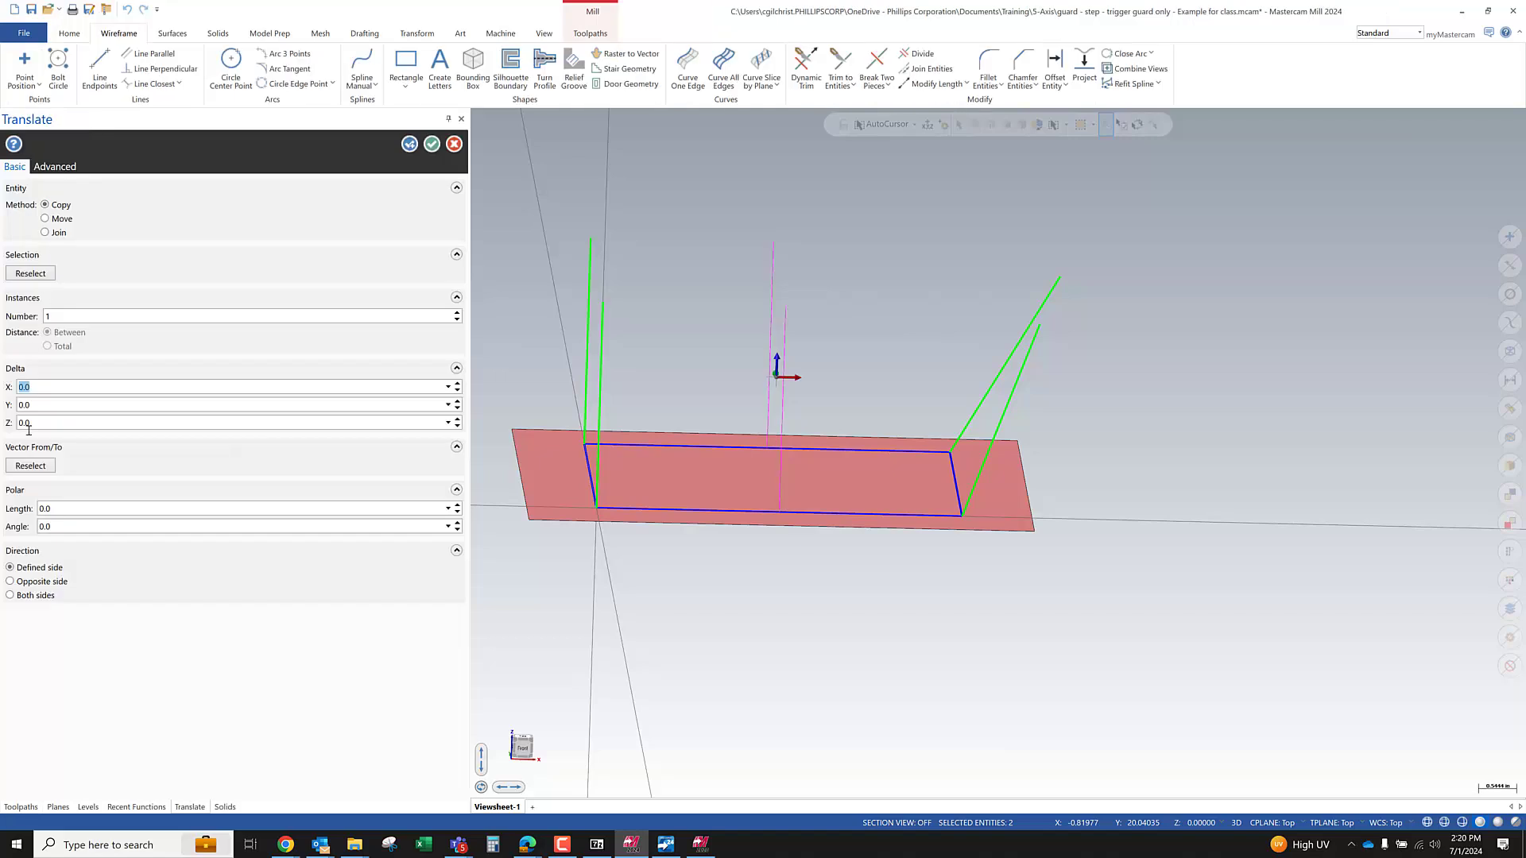
pyautogui.click(30, 465)
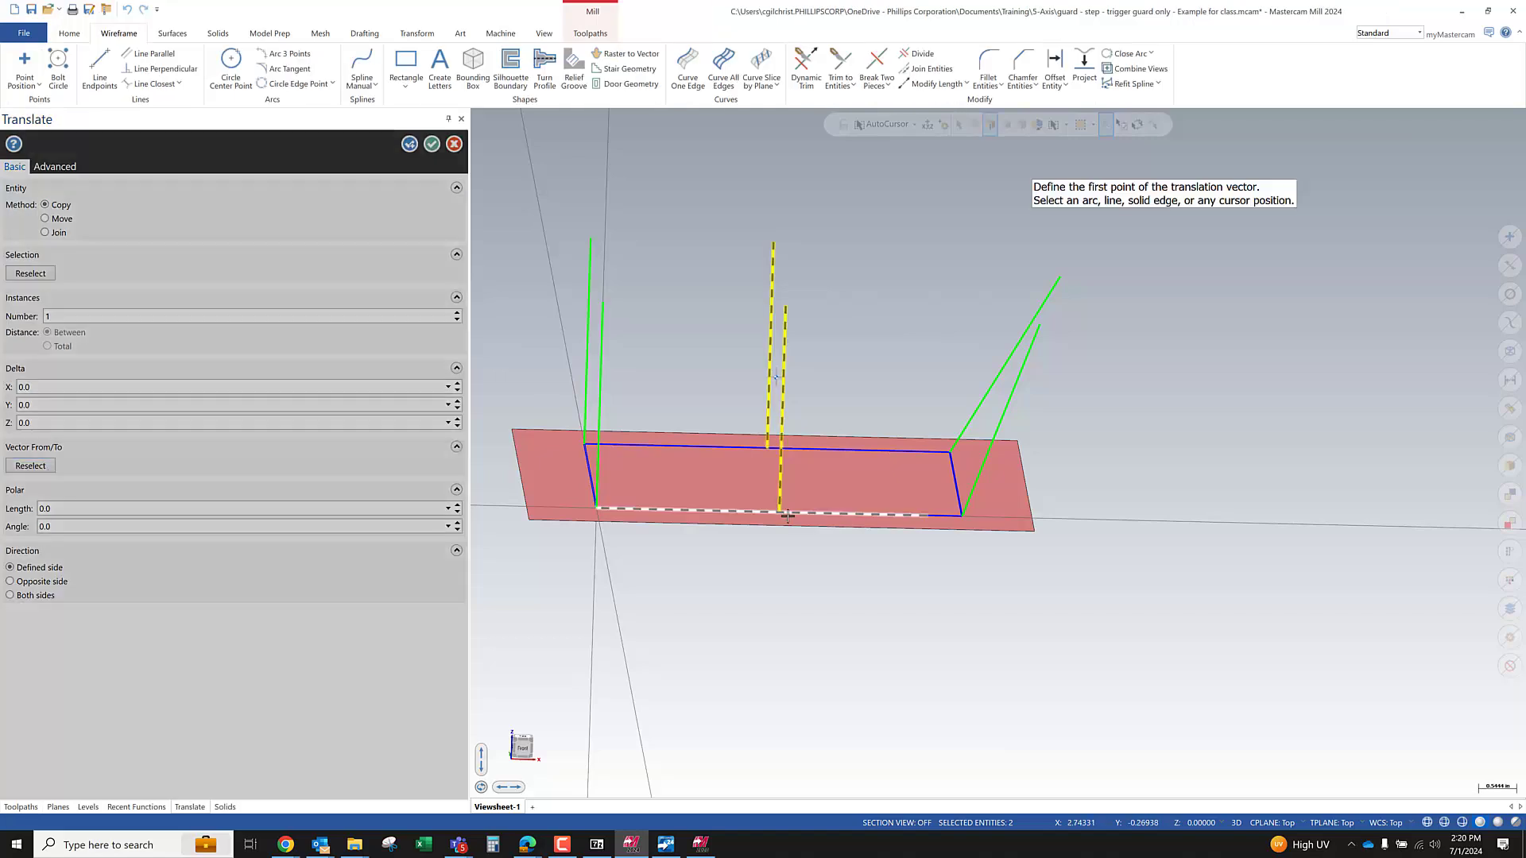
pyautogui.click(789, 515)
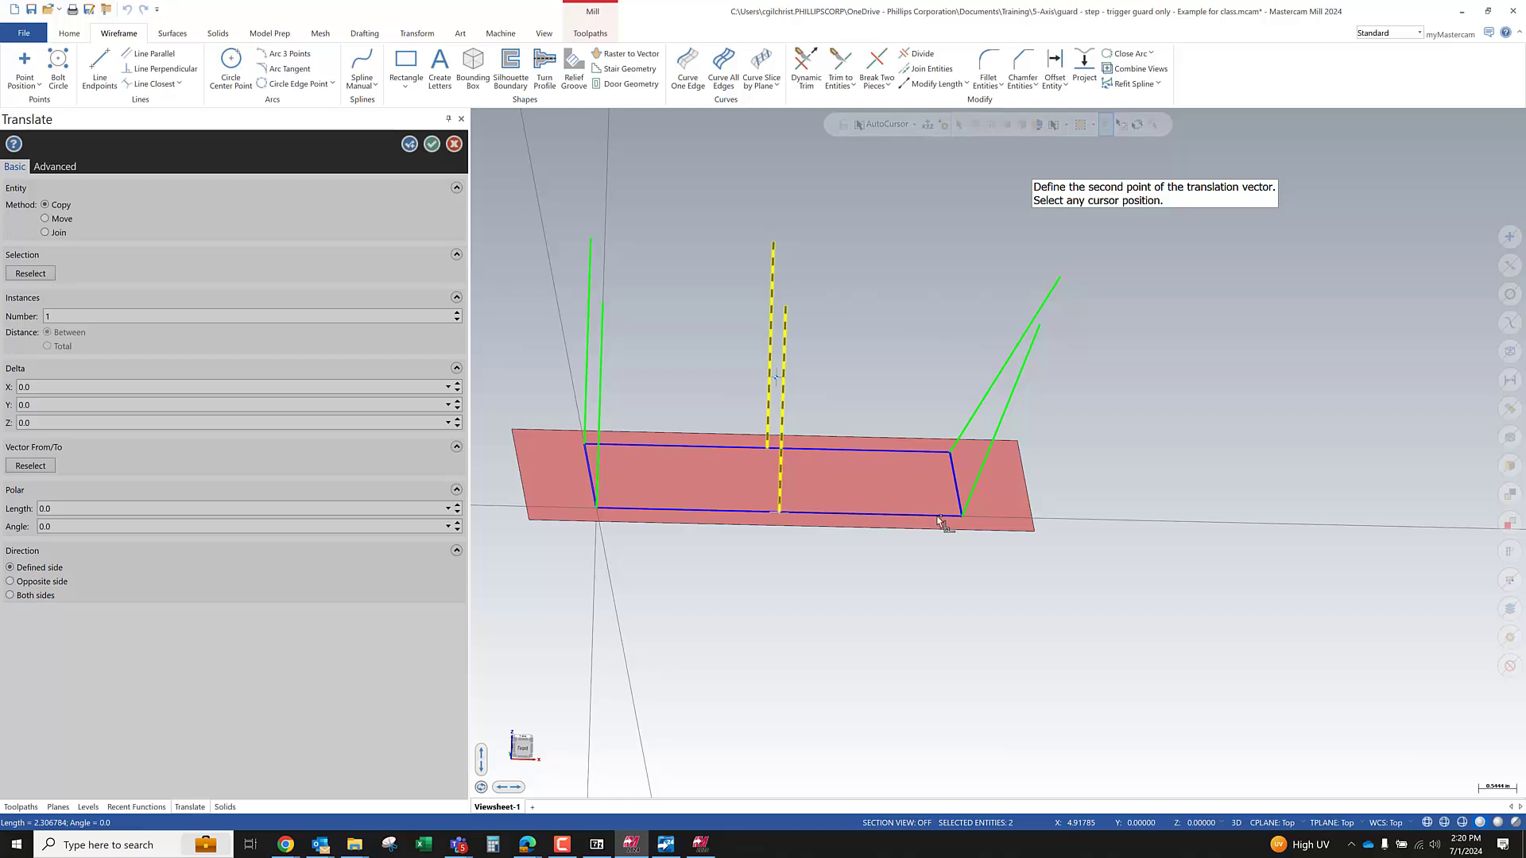
pyautogui.click(926, 516)
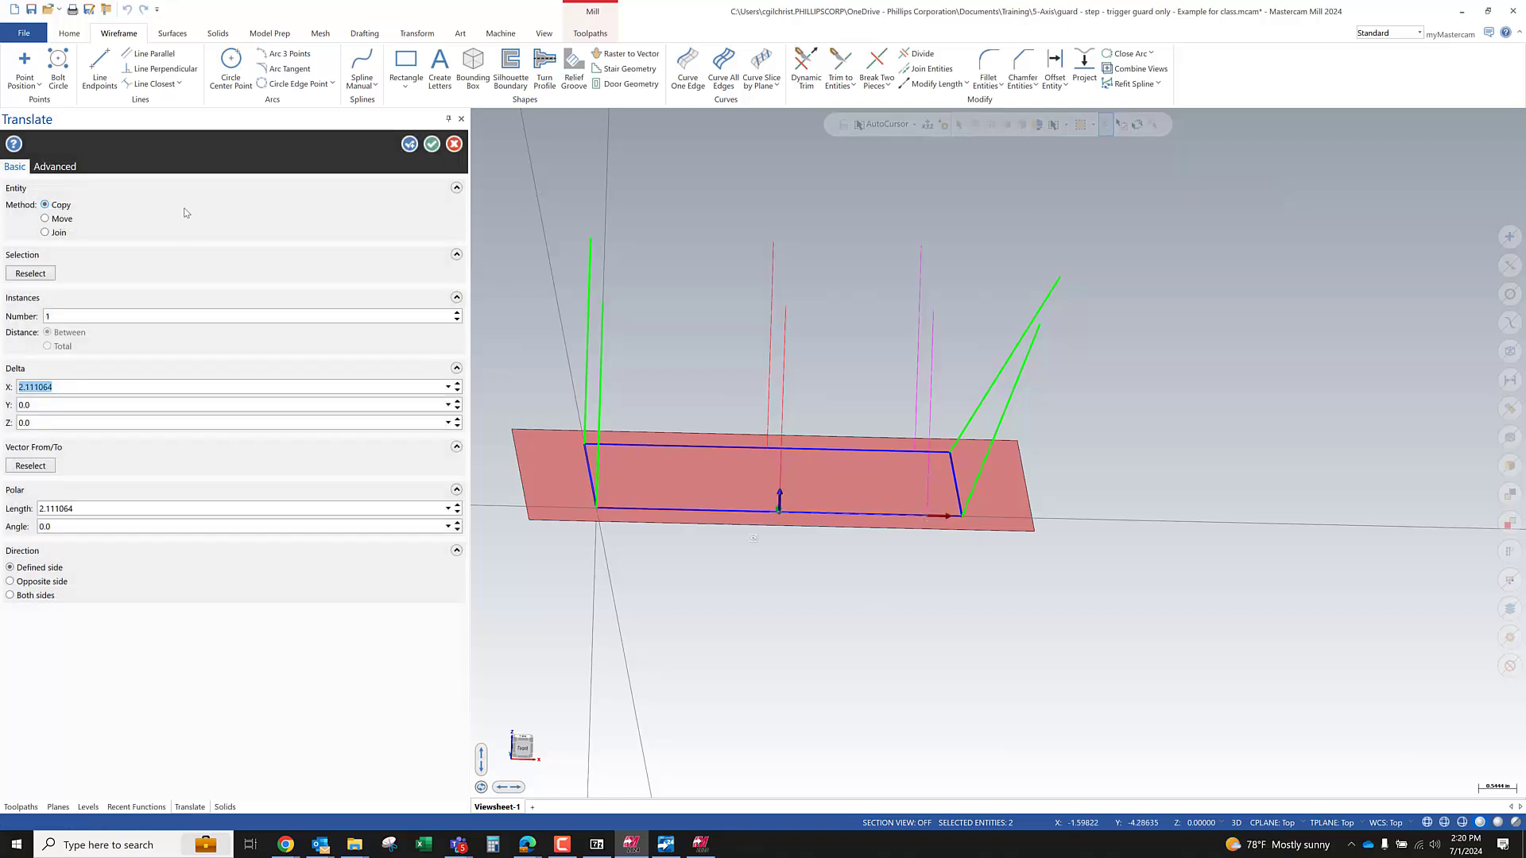
pyautogui.click(432, 144)
pyautogui.moveTo(927, 460); pyautogui.dragTo(826, 463, button='middle')
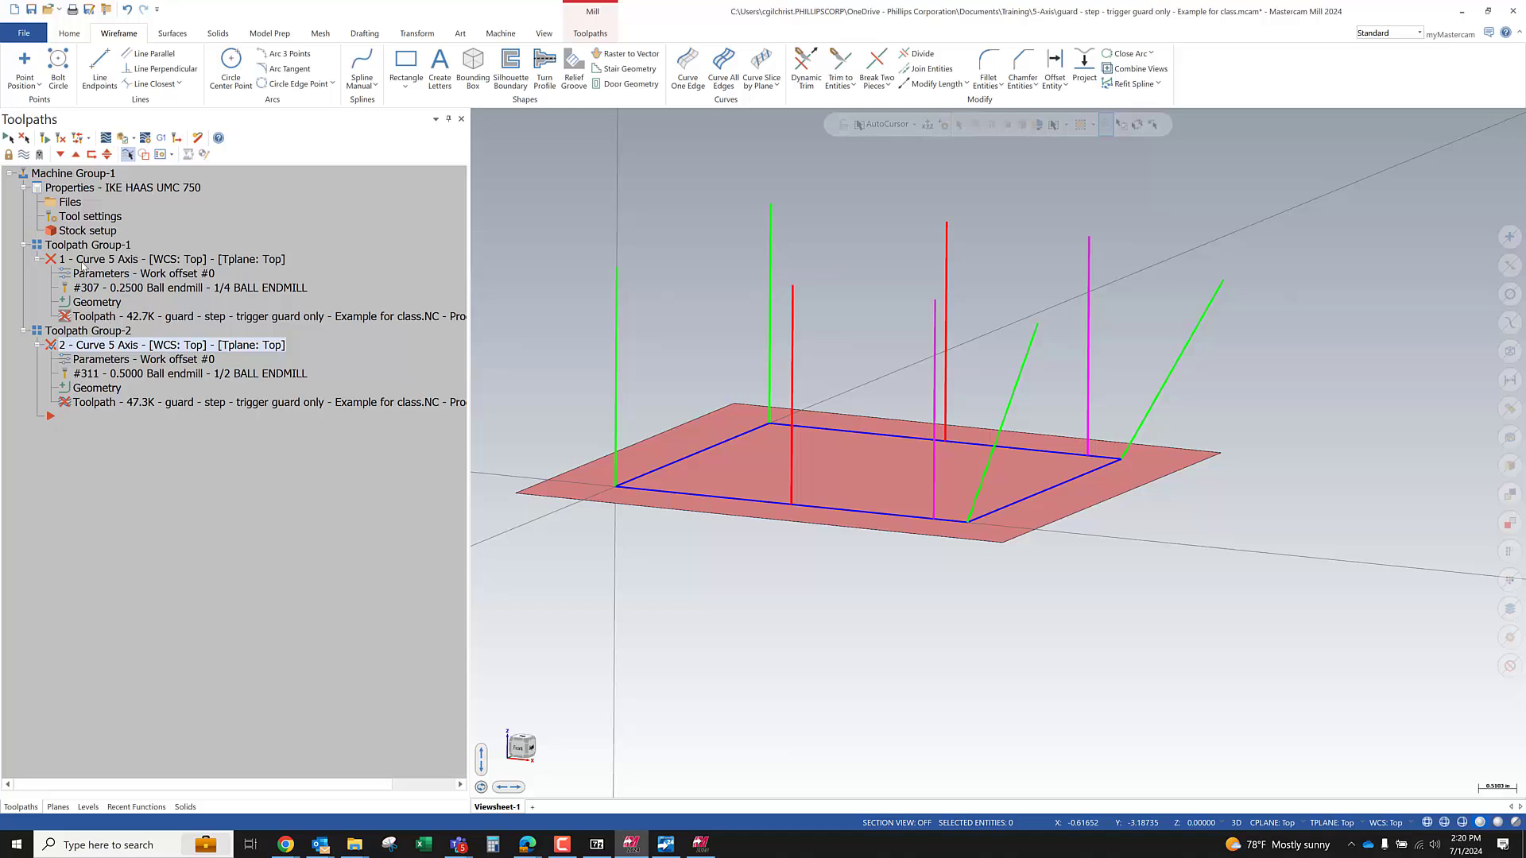
# Open the parameters of the second Curve 5 Axis toolpath and check the curve chain in its cut pattern
pyautogui.click(111, 390)
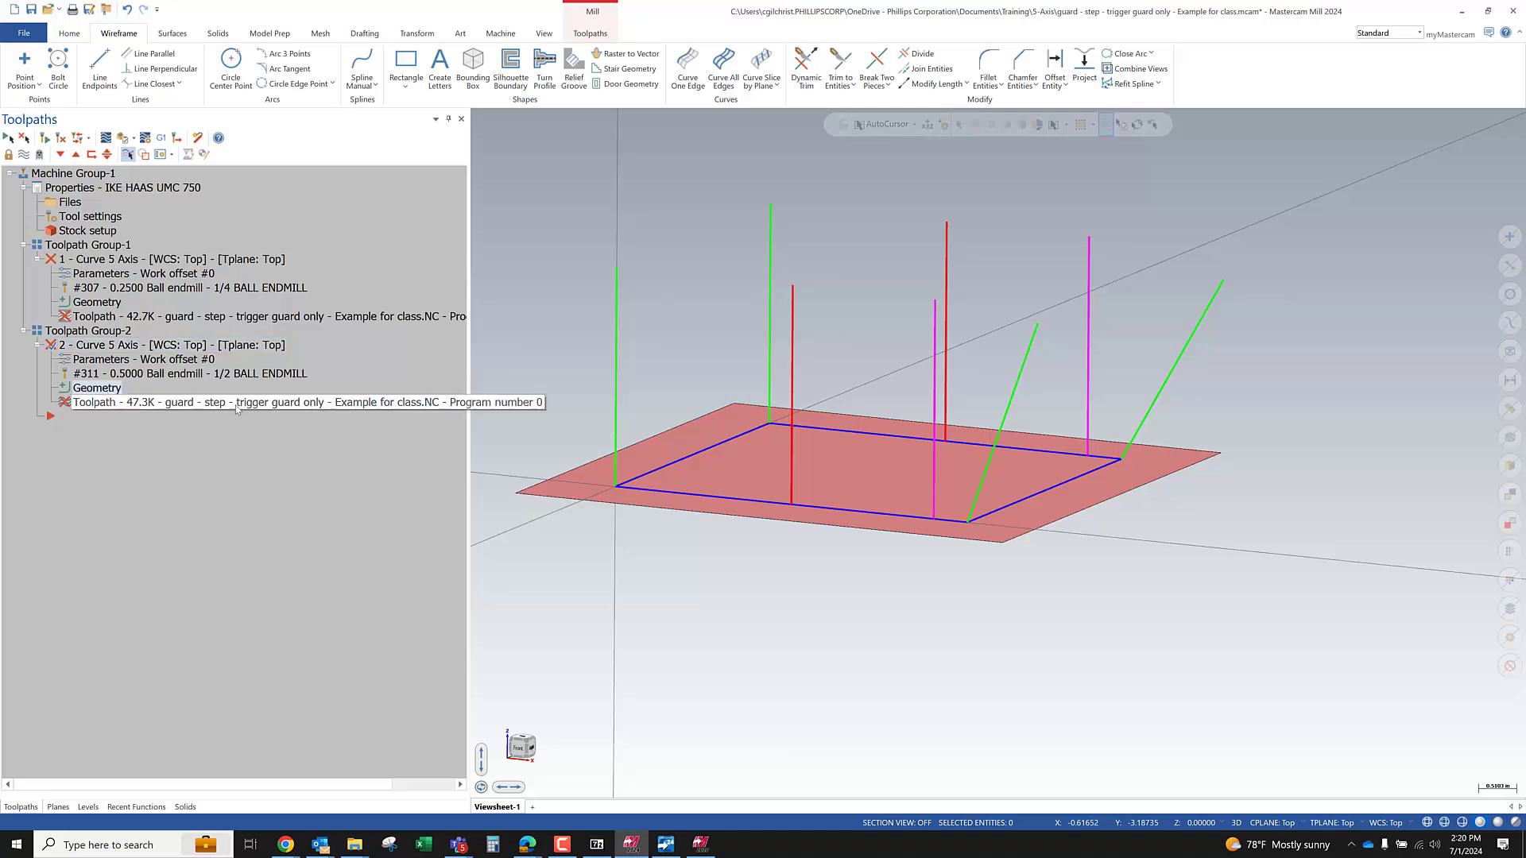
pyautogui.click(80, 345)
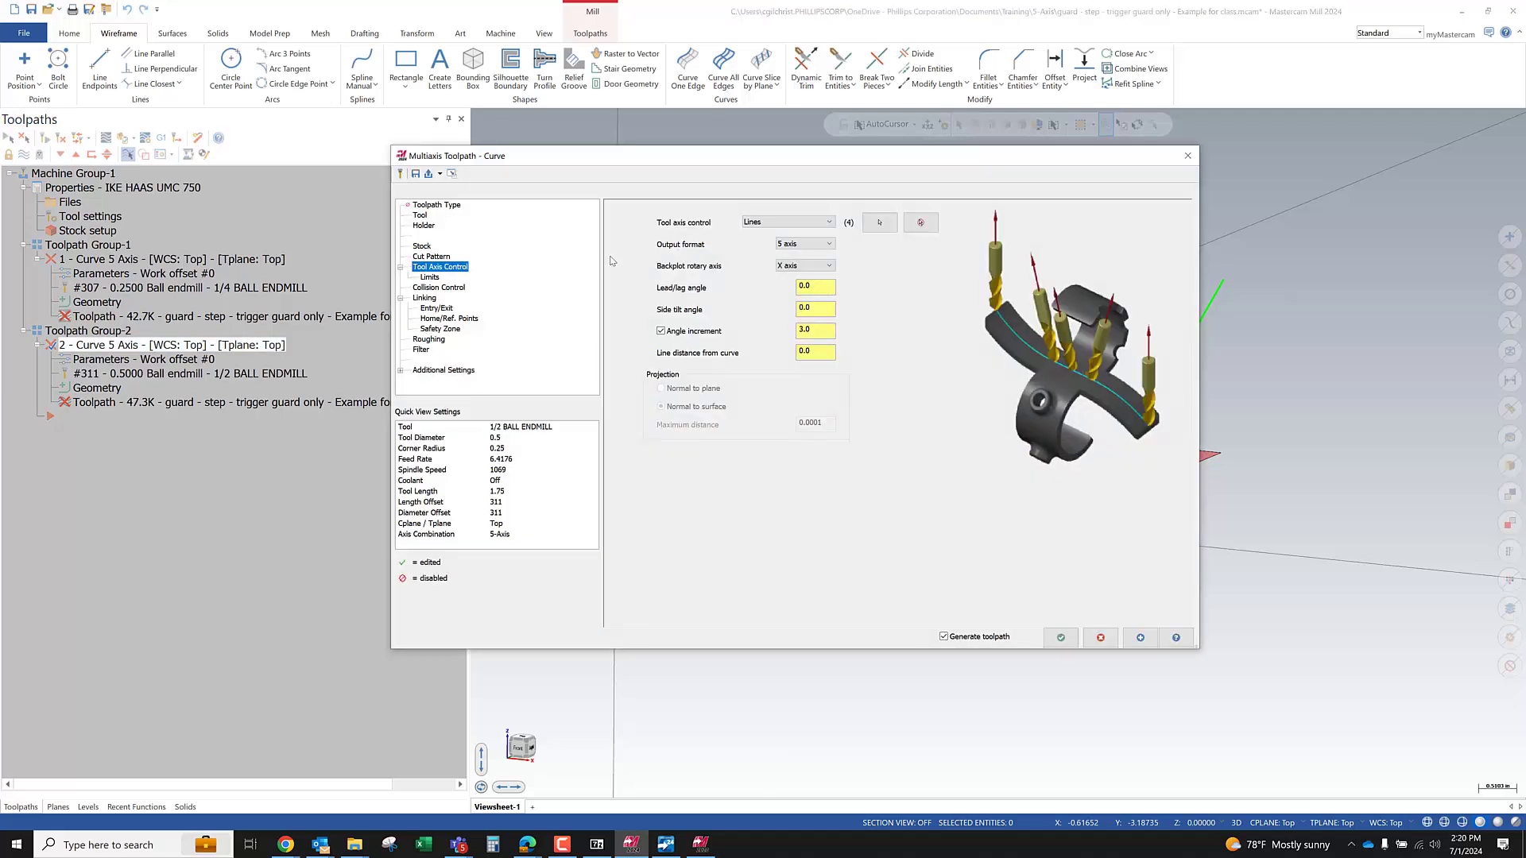
pyautogui.click(430, 256)
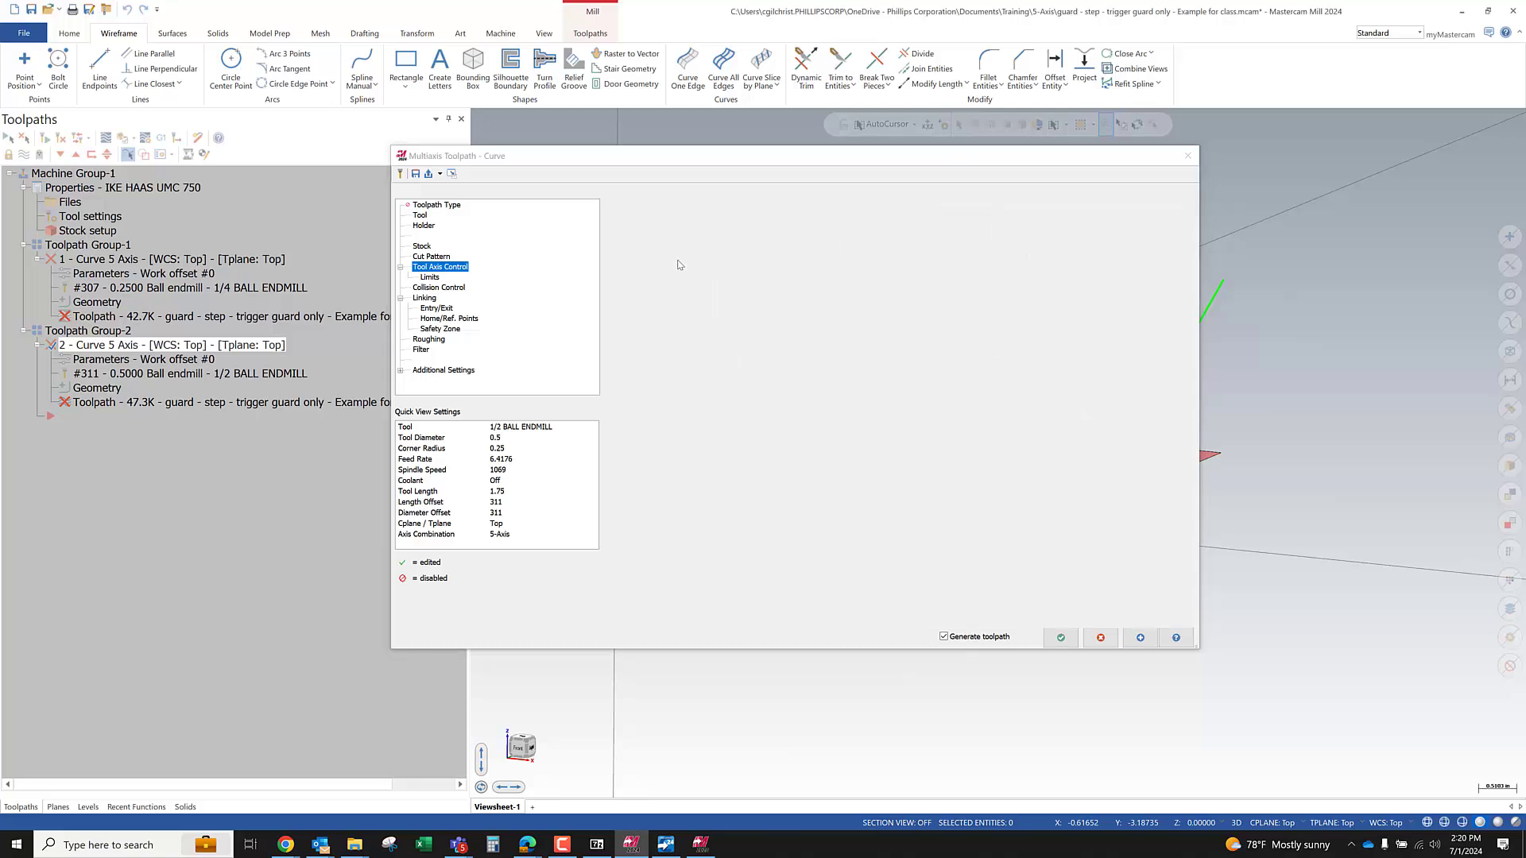
pyautogui.click(875, 223)
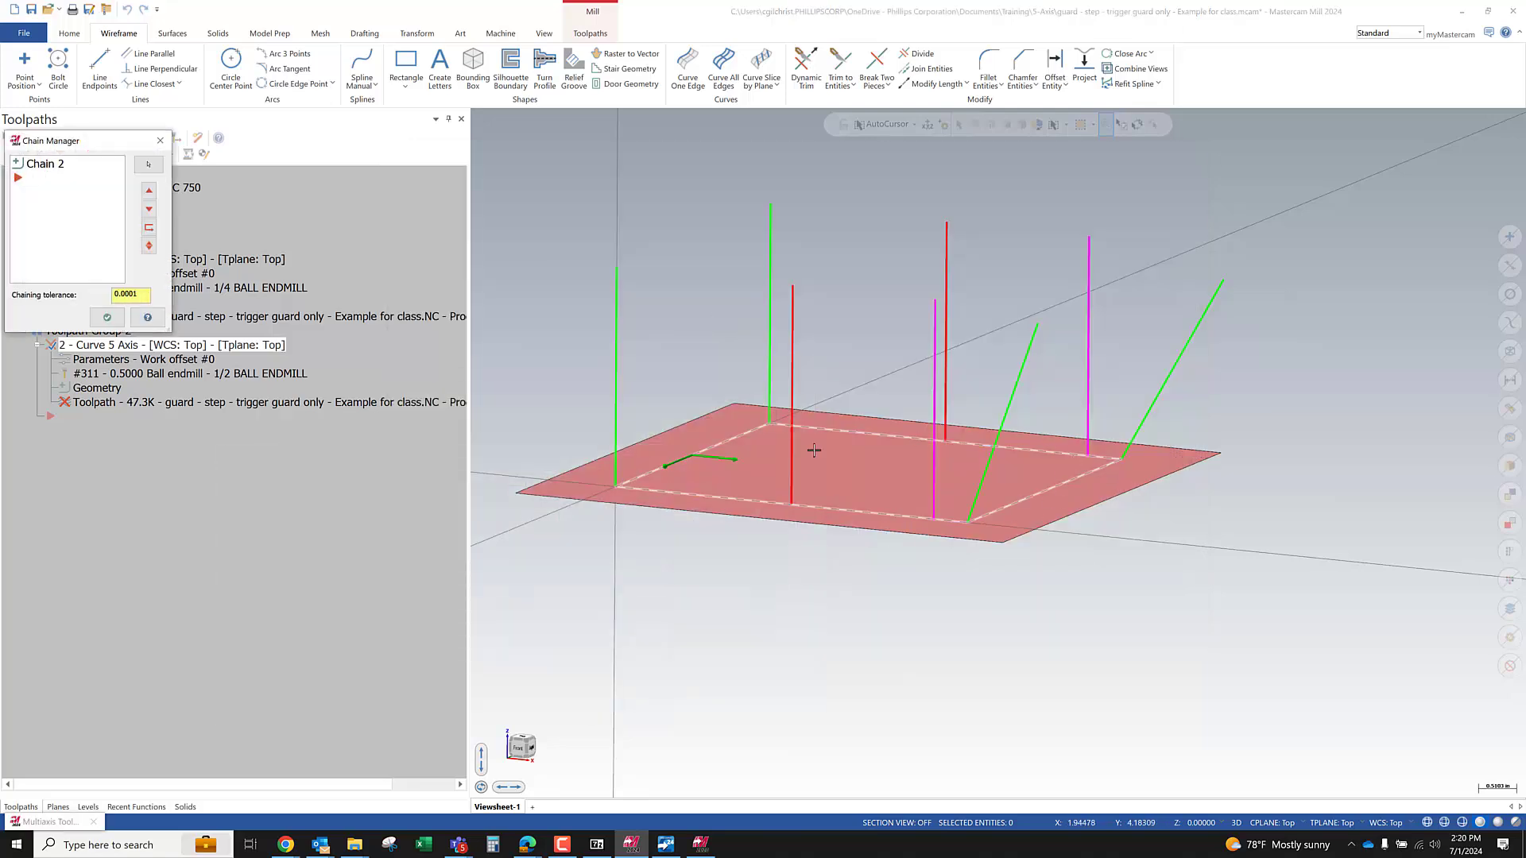
pyautogui.moveTo(916, 440); pyautogui.dragTo(808, 482, button='middle')
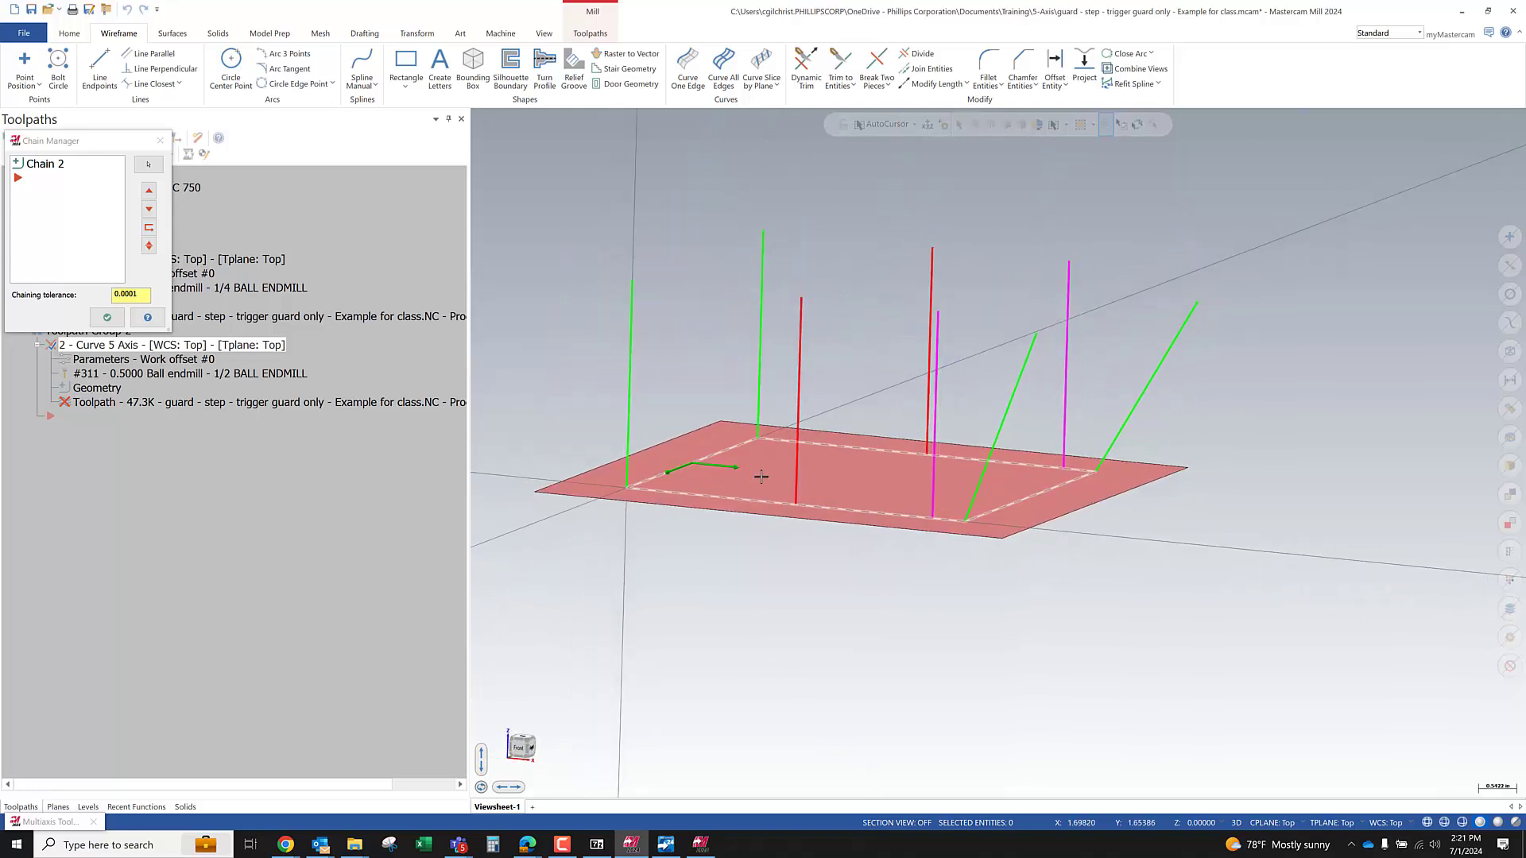
pyautogui.click(103, 318)
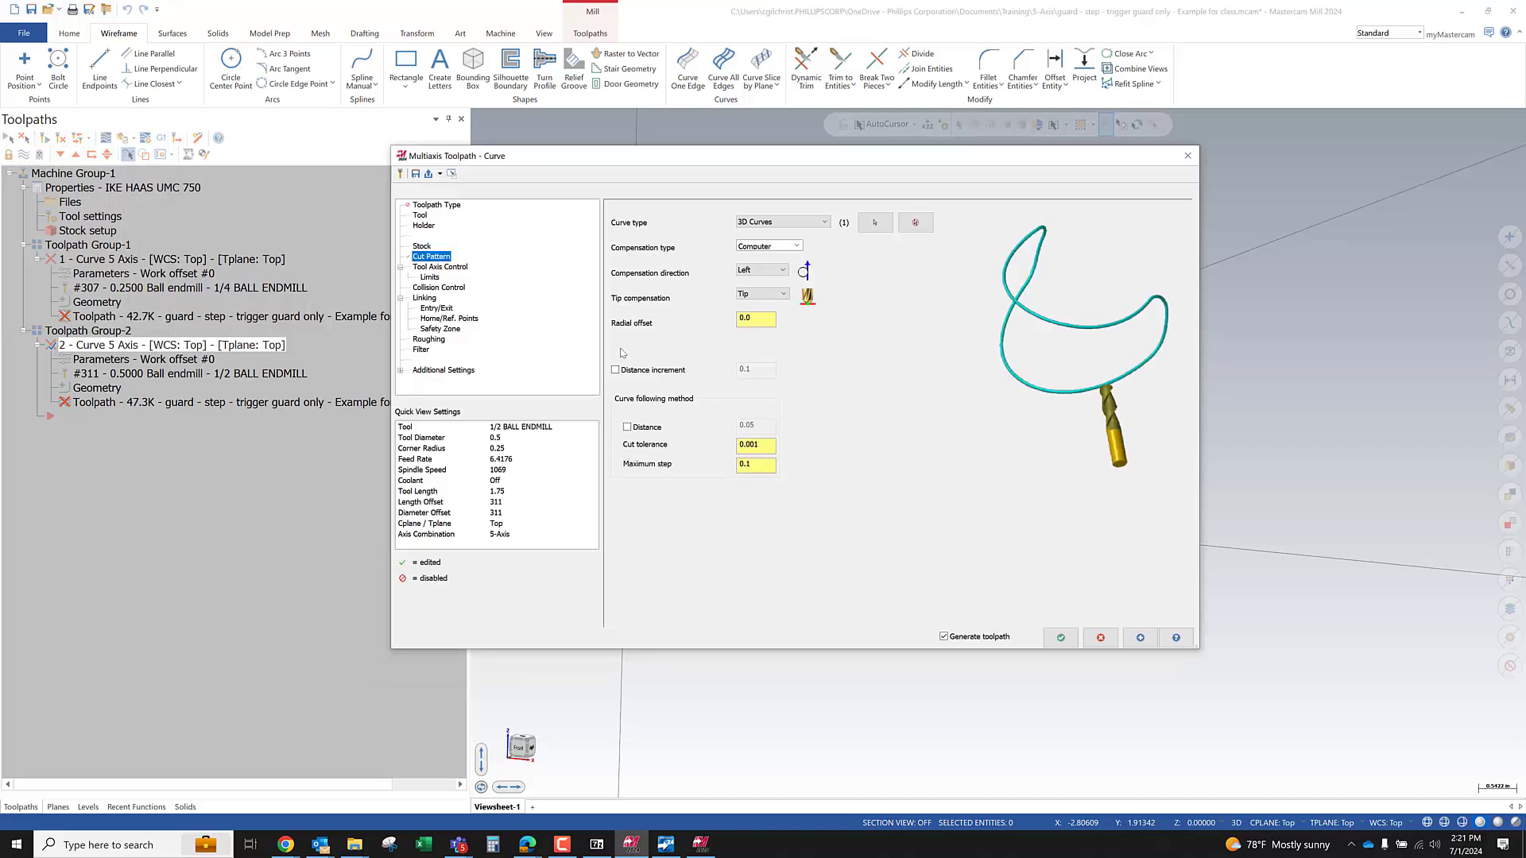
# Add the four vertical lines at the edge midpoints and break points to the tool axis control lines and regenerate the toolpath
pyautogui.click(440, 268)
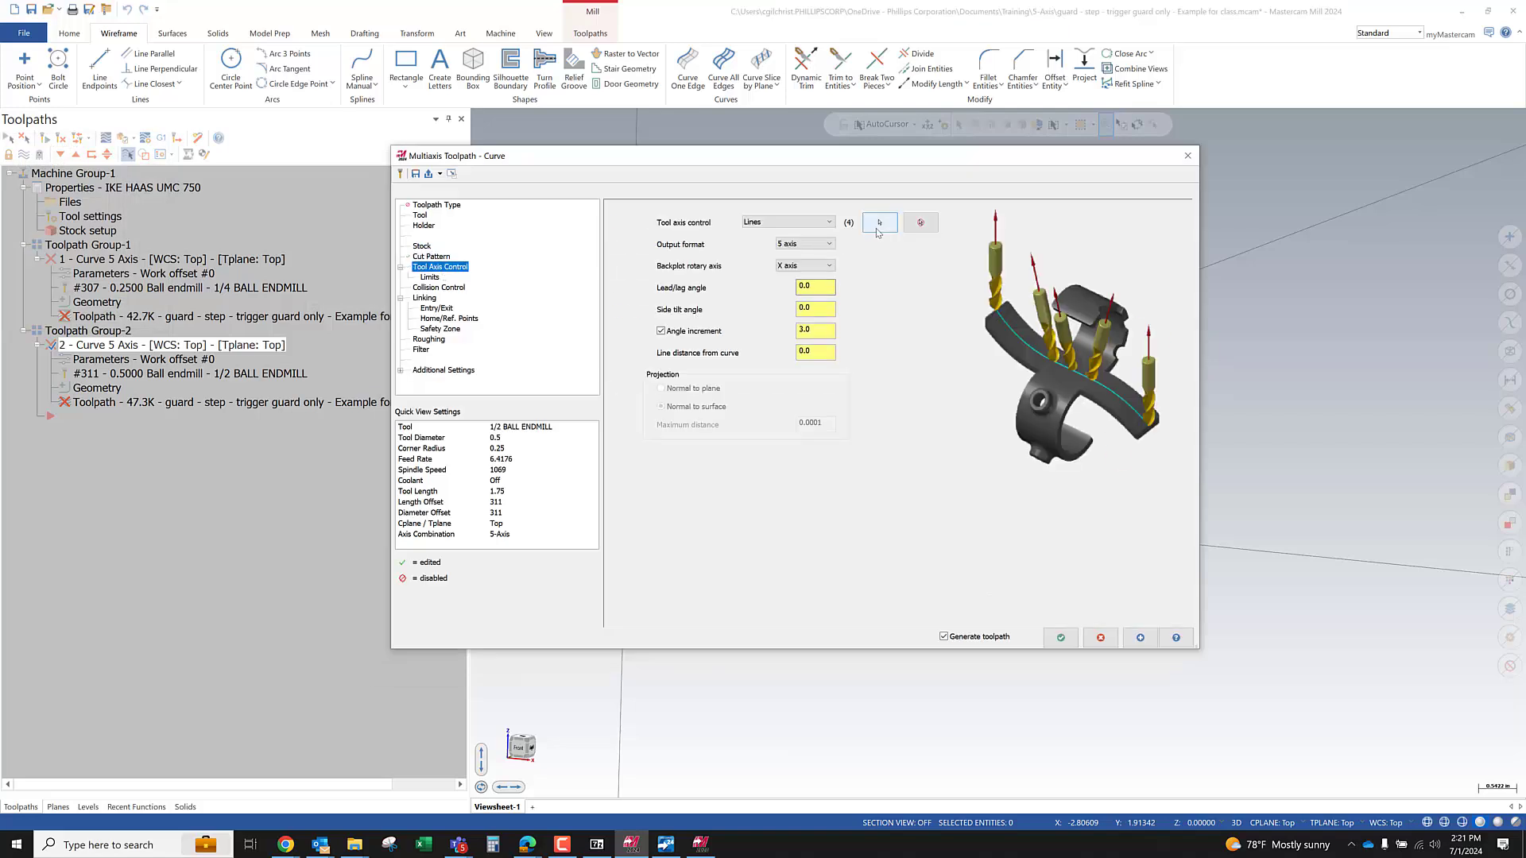
pyautogui.click(879, 224)
pyautogui.click(794, 489)
pyautogui.click(927, 429)
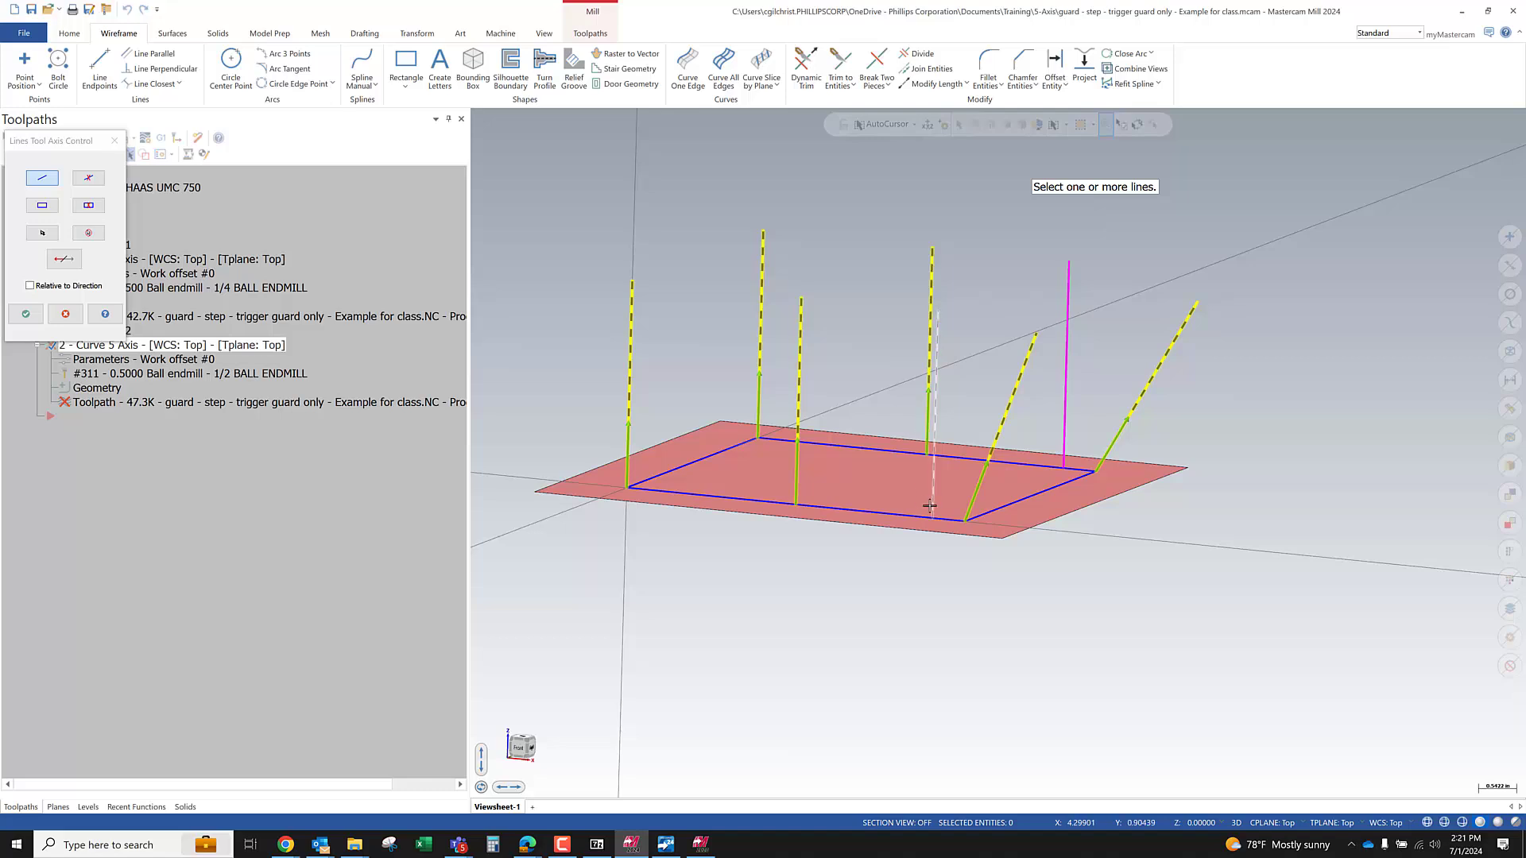
pyautogui.click(1065, 443)
pyautogui.moveTo(1065, 444); pyautogui.dragTo(858, 517, button='middle')
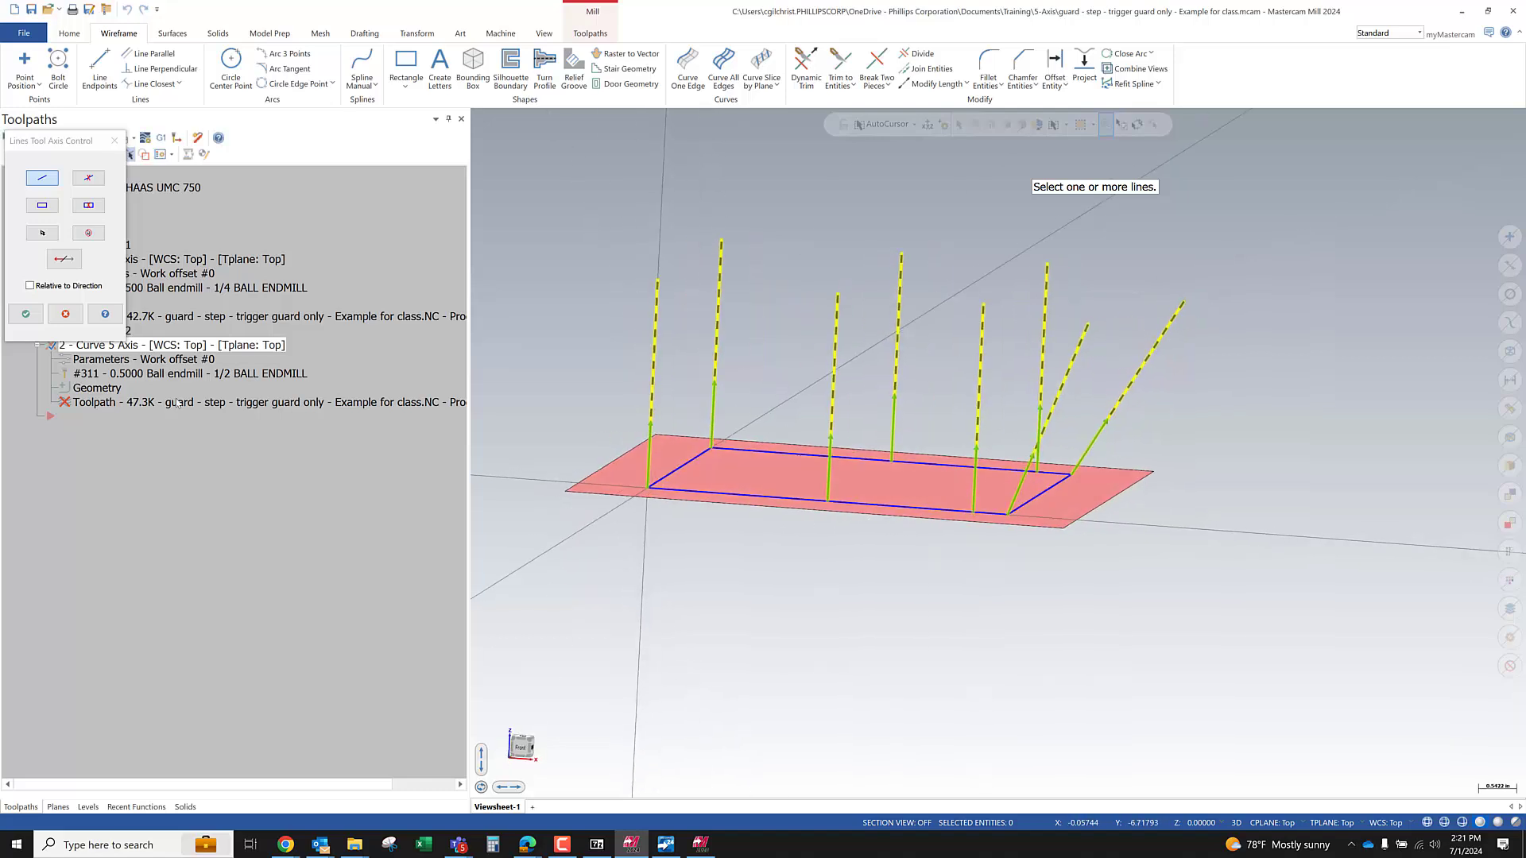
pyautogui.click(26, 314)
pyautogui.click(1061, 639)
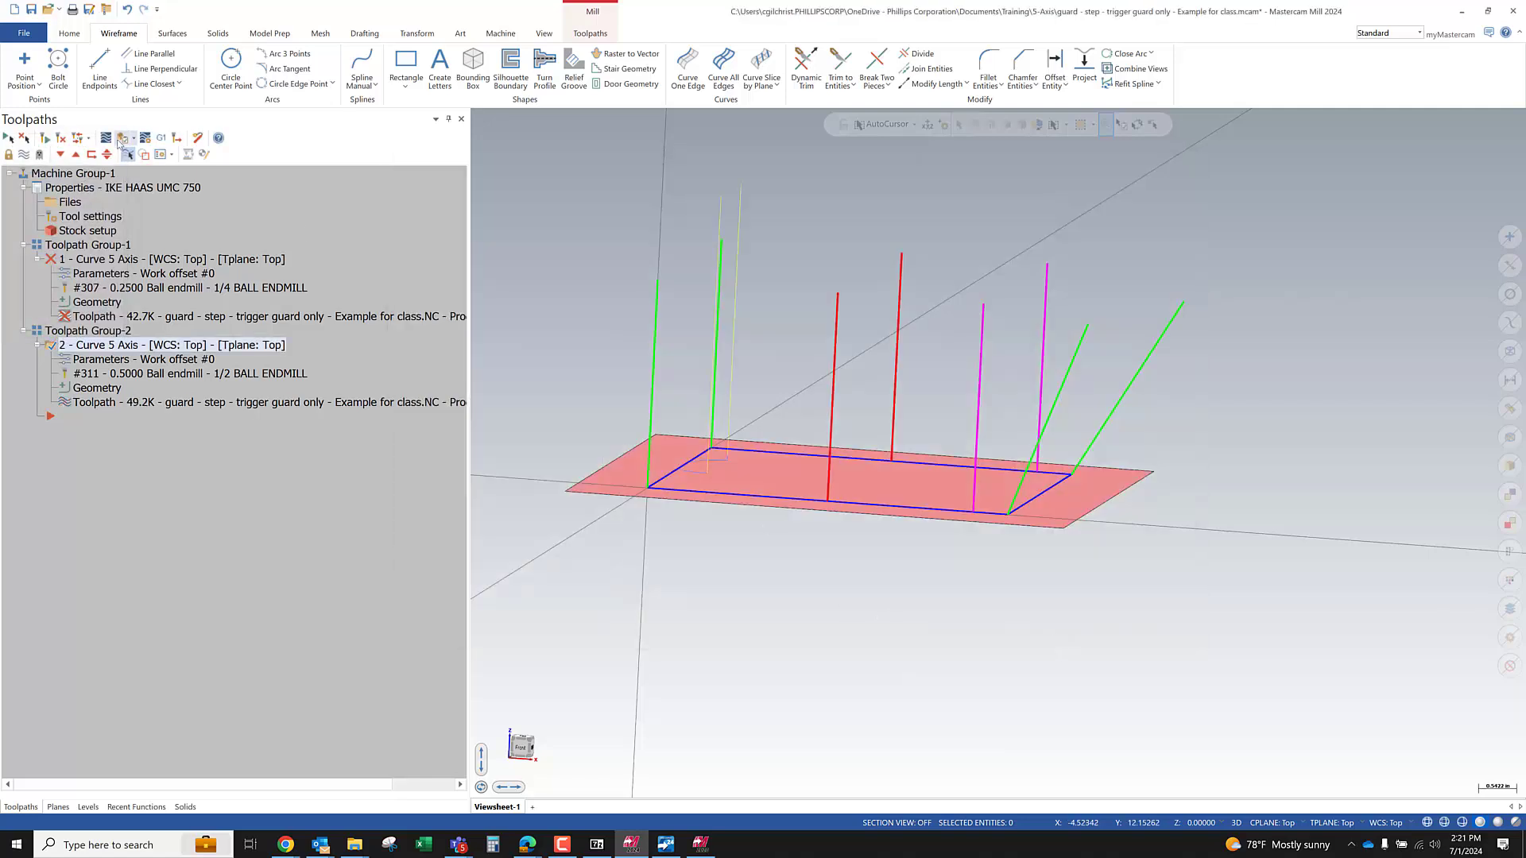
# Backplot the second Curve 5 Axis toolpath, stepping the tool through its entry and along the edge leading to the origin corner
pyautogui.click(106, 138)
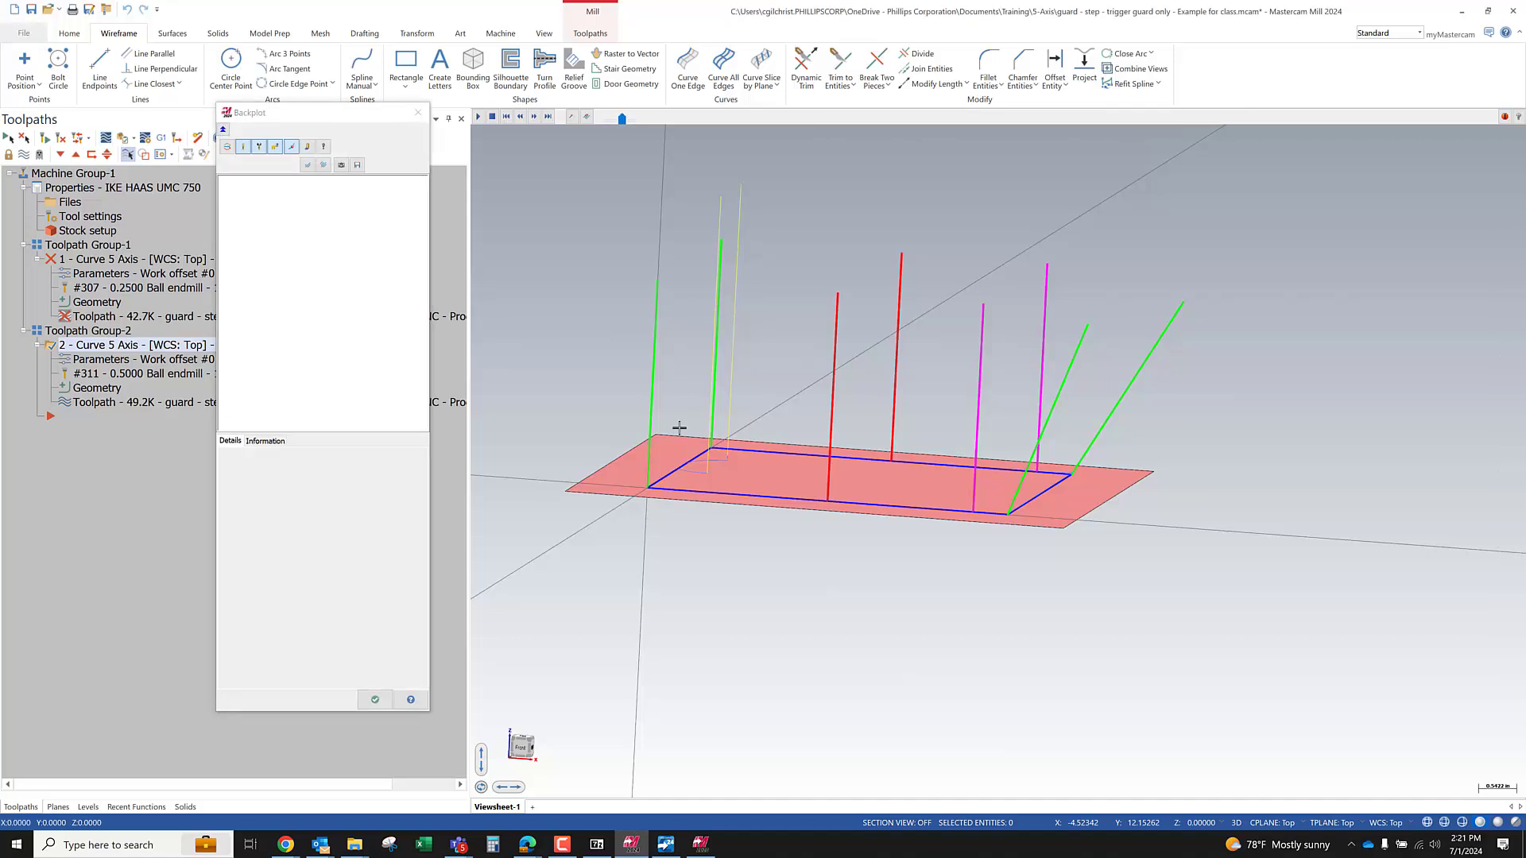
pyautogui.scroll(3, 673, 472)
pyautogui.scroll(8, 673, 472)
pyautogui.press('s')
pyautogui.press('s')
pyautogui.press('s')
pyautogui.press('s')
pyautogui.press('s')
pyautogui.press('s')
pyautogui.press('s')
pyautogui.press('s')
pyautogui.press('s')
pyautogui.press('s')
pyautogui.press('s')
pyautogui.press('s')
pyautogui.press('s')
pyautogui.press('s')
pyautogui.press('s')
pyautogui.press('s')
pyautogui.press('s')
pyautogui.press('s')
pyautogui.press('s')
pyautogui.press('s')
pyautogui.scroll(1, 724, 506)
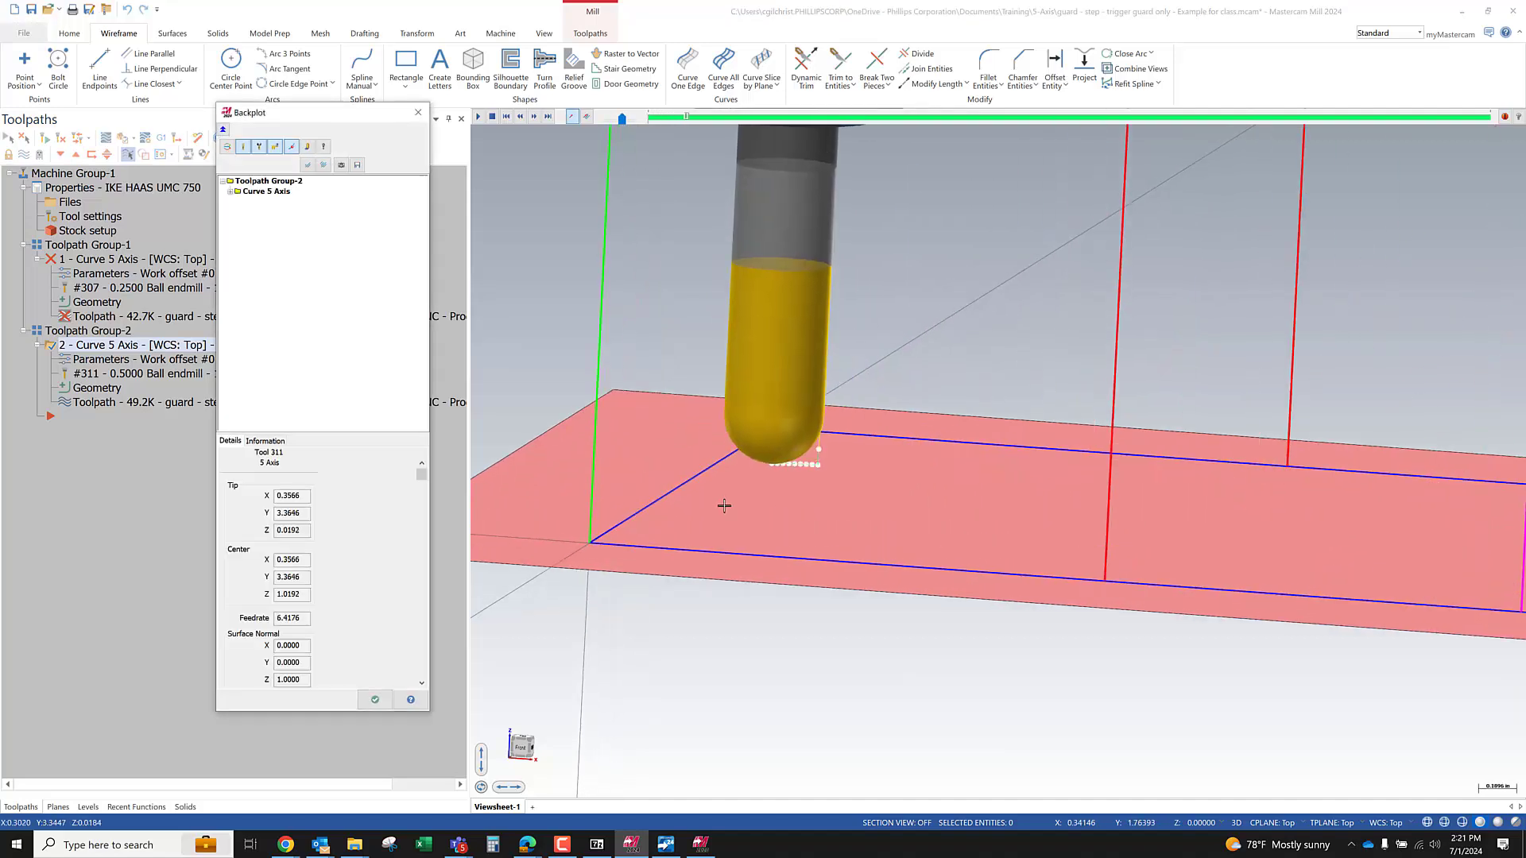
pyautogui.press('s')
pyautogui.press('s')
pyautogui.press('s')
pyautogui.press('s')
pyautogui.press('s')
pyautogui.press('s')
pyautogui.press('s')
# Examine the tool axis in the front view while stepping the backplot around the origin corner onto the front edge
pyautogui.rightClick(951, 308)
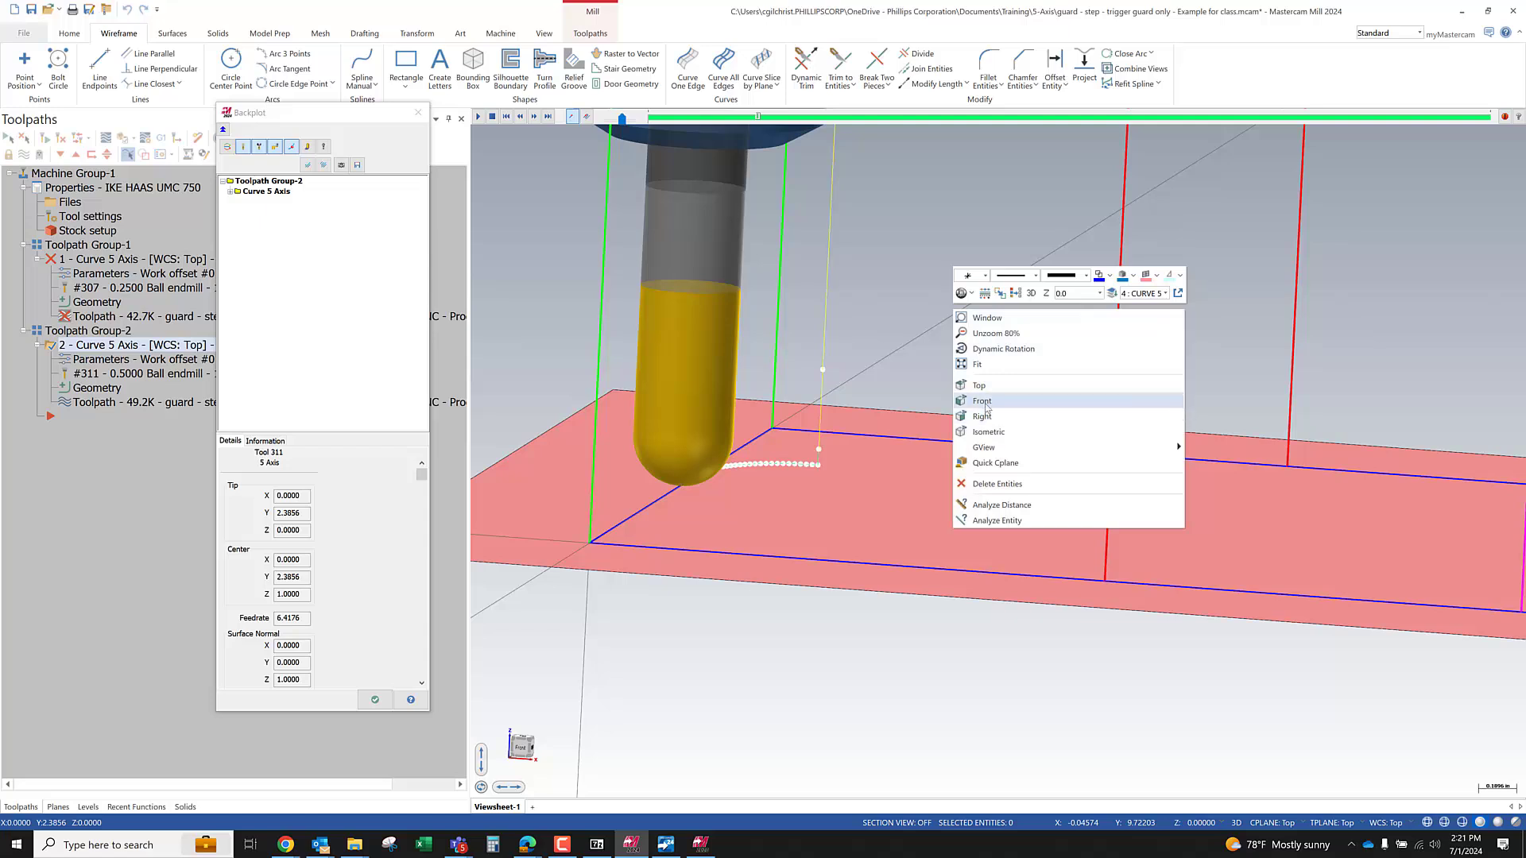
pyautogui.click(982, 402)
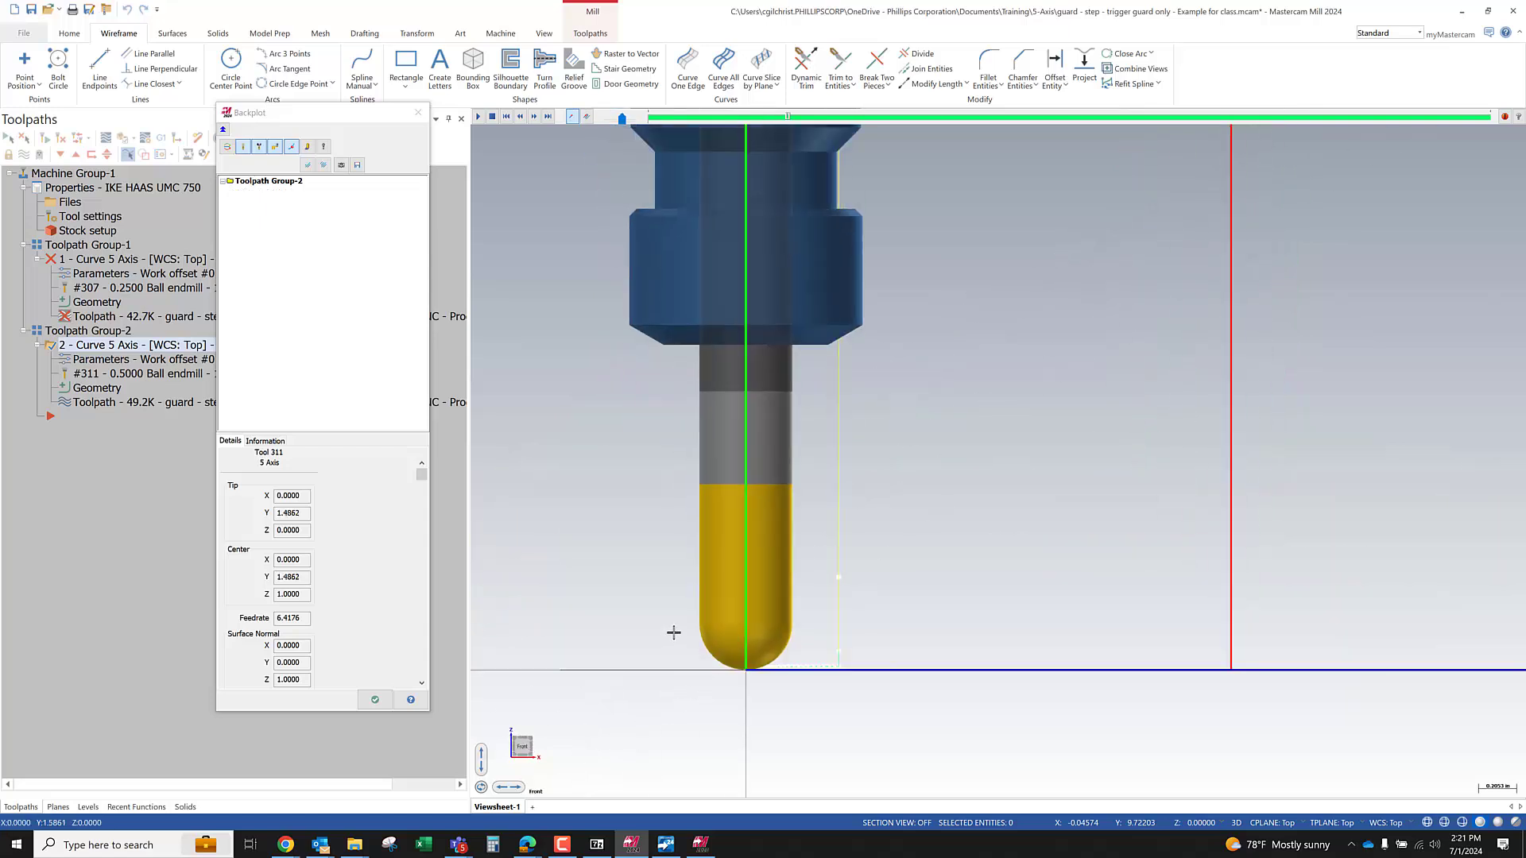
pyautogui.press('s')
pyautogui.press('s')
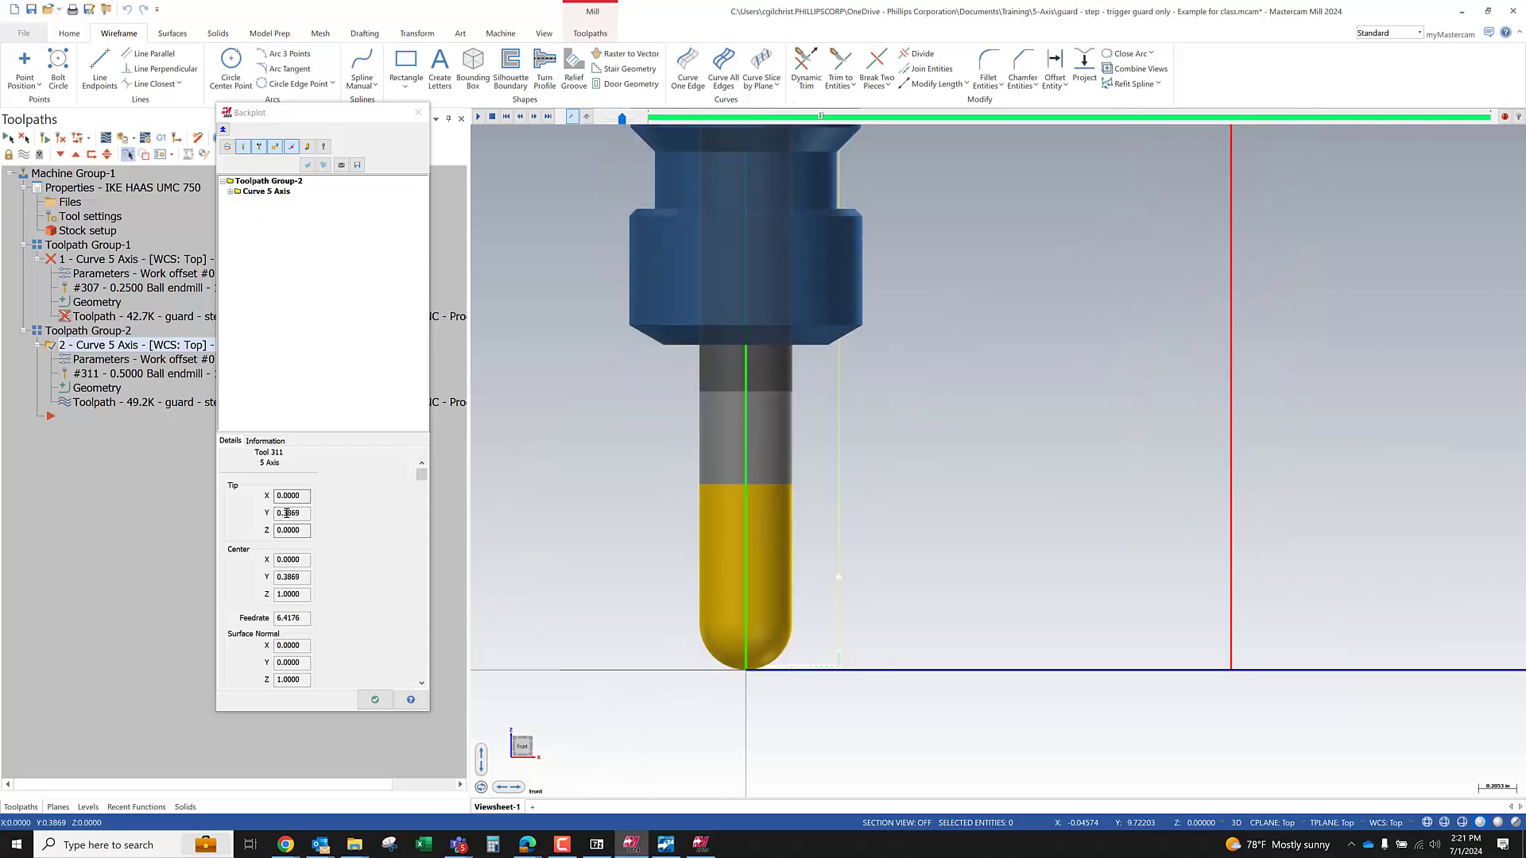
pyautogui.press('s')
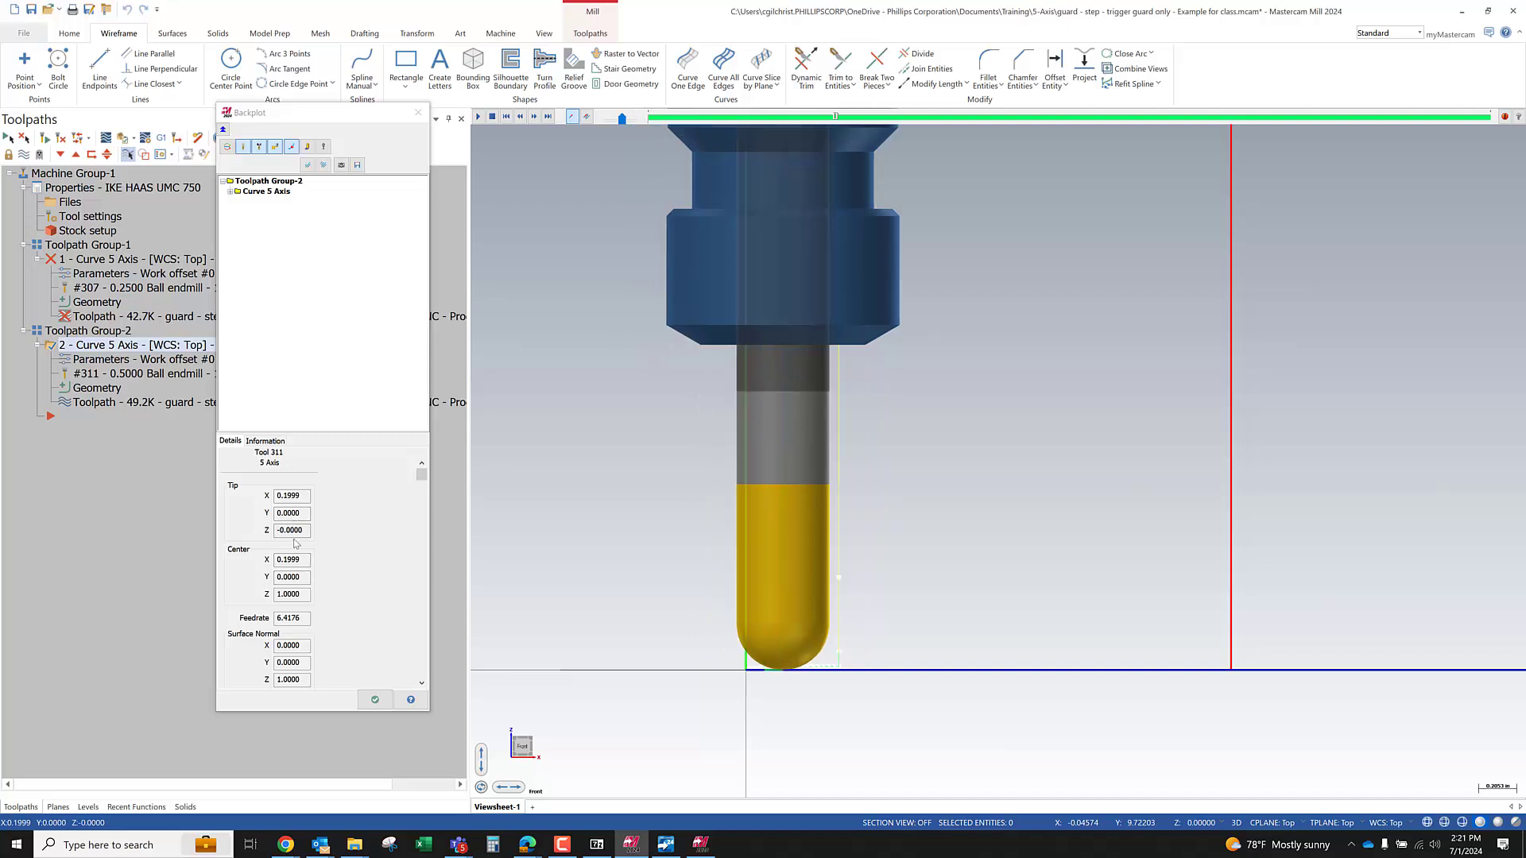
pyautogui.press('s')
pyautogui.press('s')
pyautogui.press('s')
pyautogui.press('s')
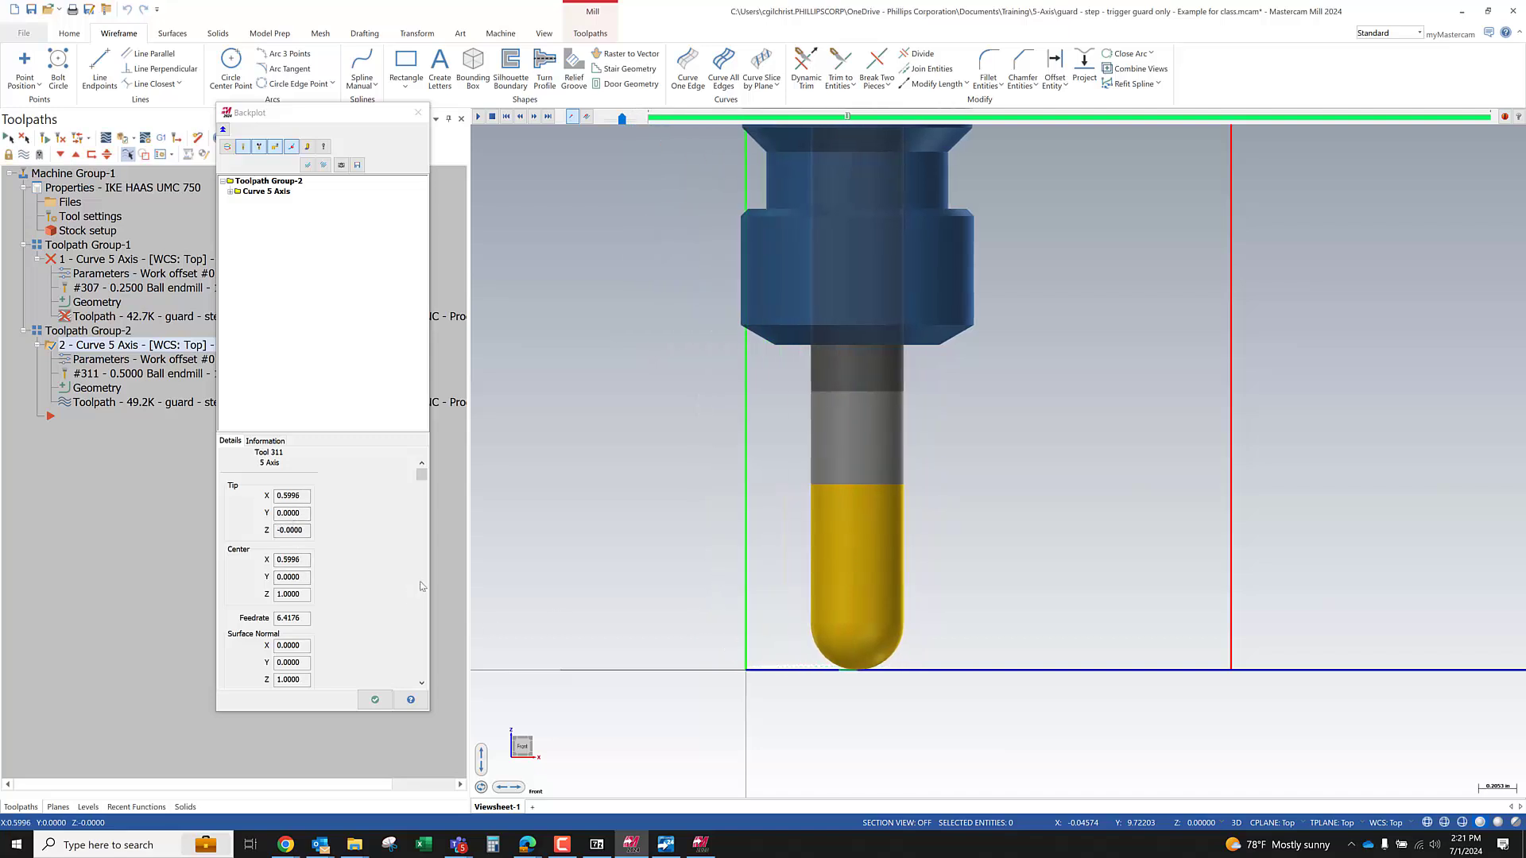
pyautogui.press('s')
# Step the backplot along the front edge, past the midpoint line towards the break point line, checking the tool's orientation
pyautogui.scroll(-2, 653, 461)
pyautogui.press('s')
pyautogui.press('s')
pyautogui.press('s')
pyautogui.press('s')
pyautogui.press('s')
pyautogui.press('s')
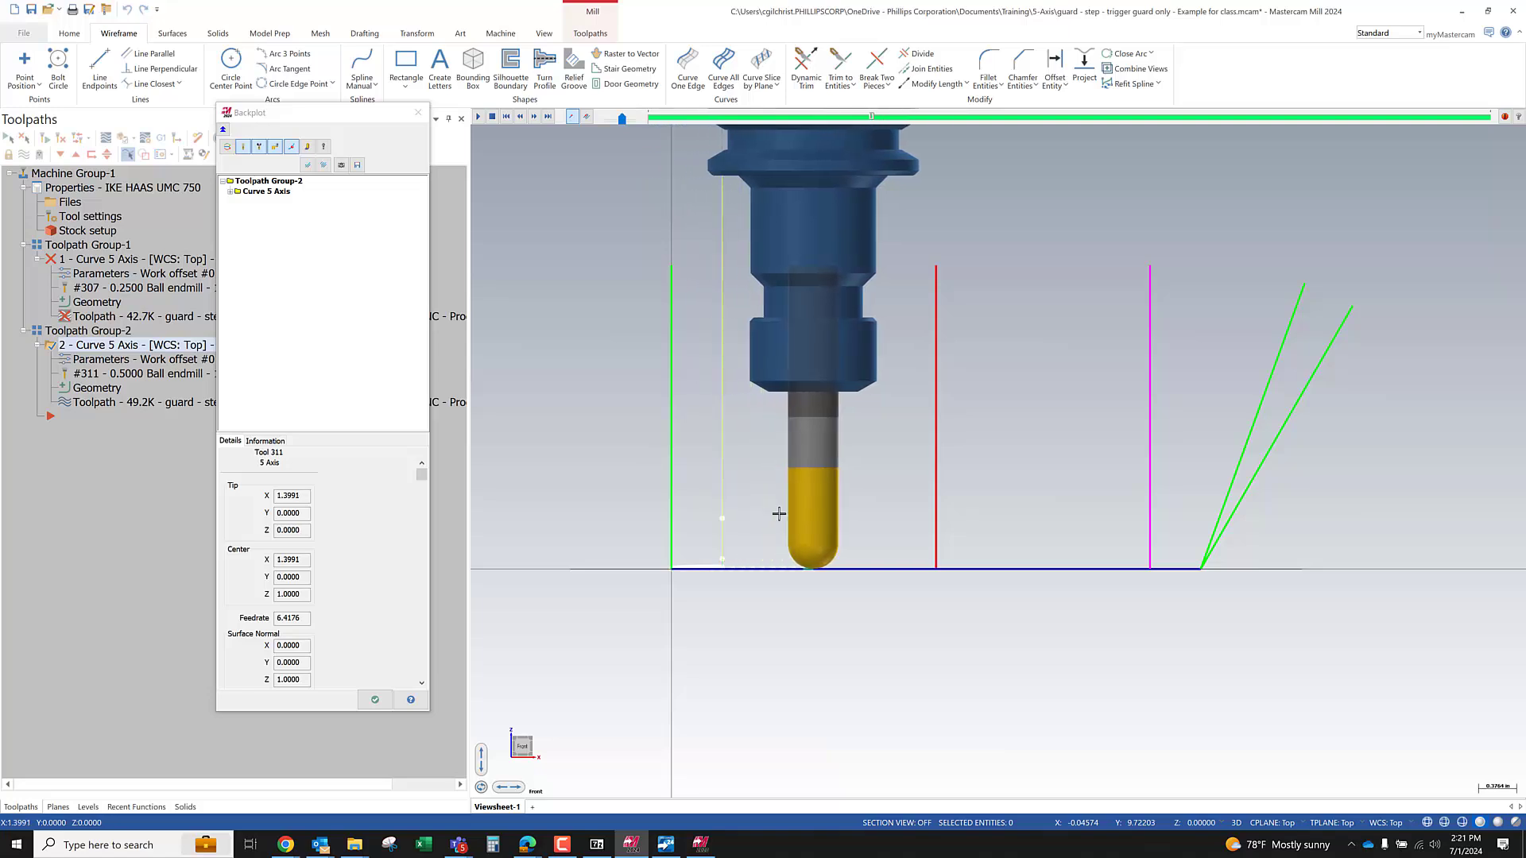
pyautogui.press('s')
pyautogui.press('s')
pyautogui.press('s')
pyautogui.press('s')
pyautogui.press('s')
pyautogui.press('s')
pyautogui.press('s')
pyautogui.press('s')
pyautogui.press('s')
pyautogui.moveTo(686, 527); pyautogui.dragTo(722, 532, button='middle')
pyautogui.press('s')
pyautogui.press('s')
pyautogui.press('s')
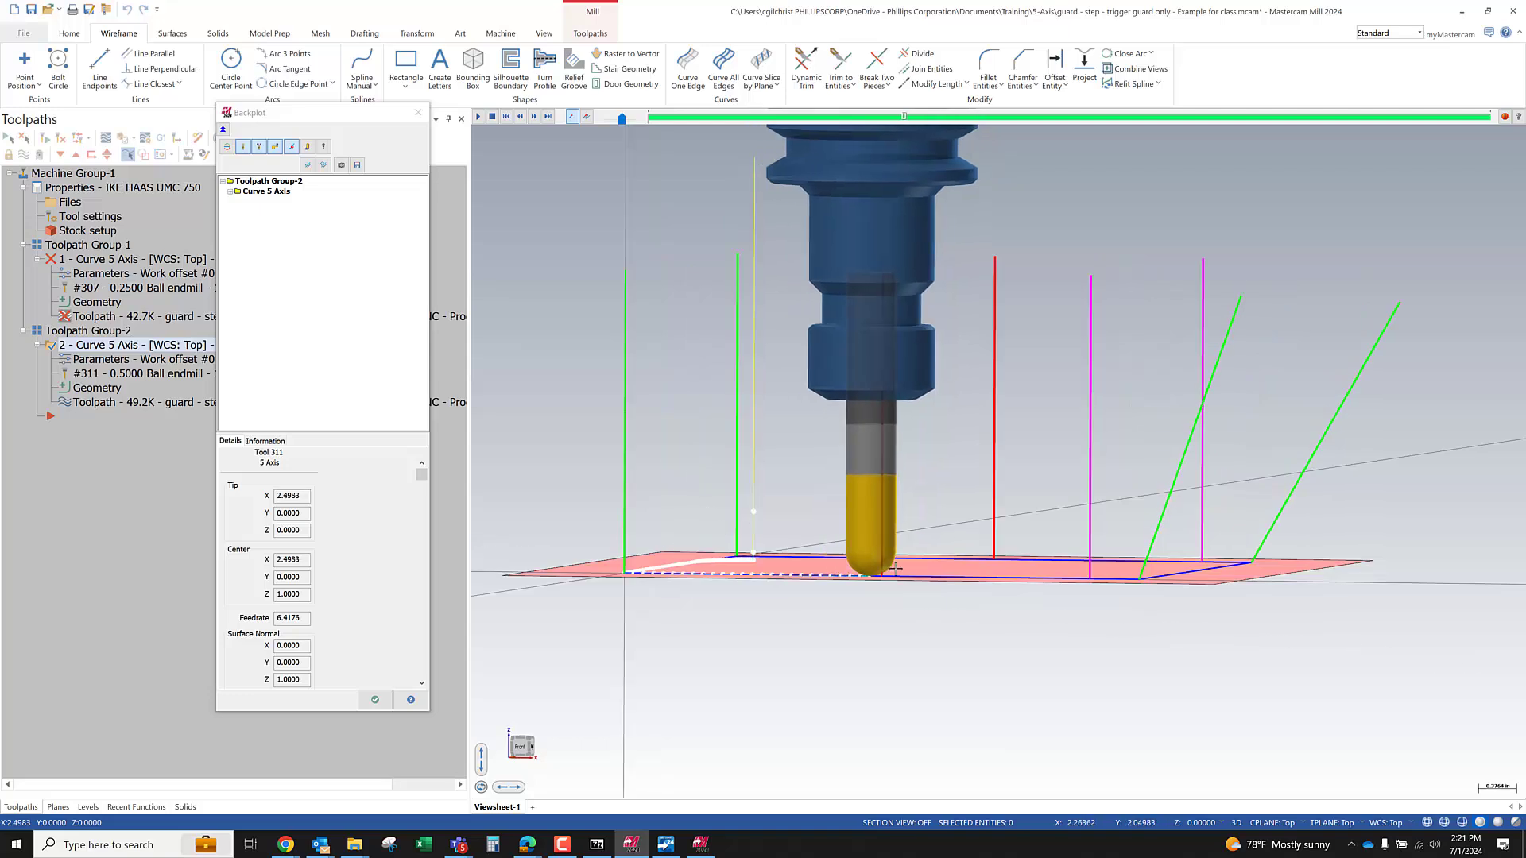
pyautogui.press('s')
pyautogui.press('s')
pyautogui.press('s')
pyautogui.press('s')
pyautogui.press('s')
pyautogui.press('s')
pyautogui.press('s')
pyautogui.press('s')
pyautogui.press('s')
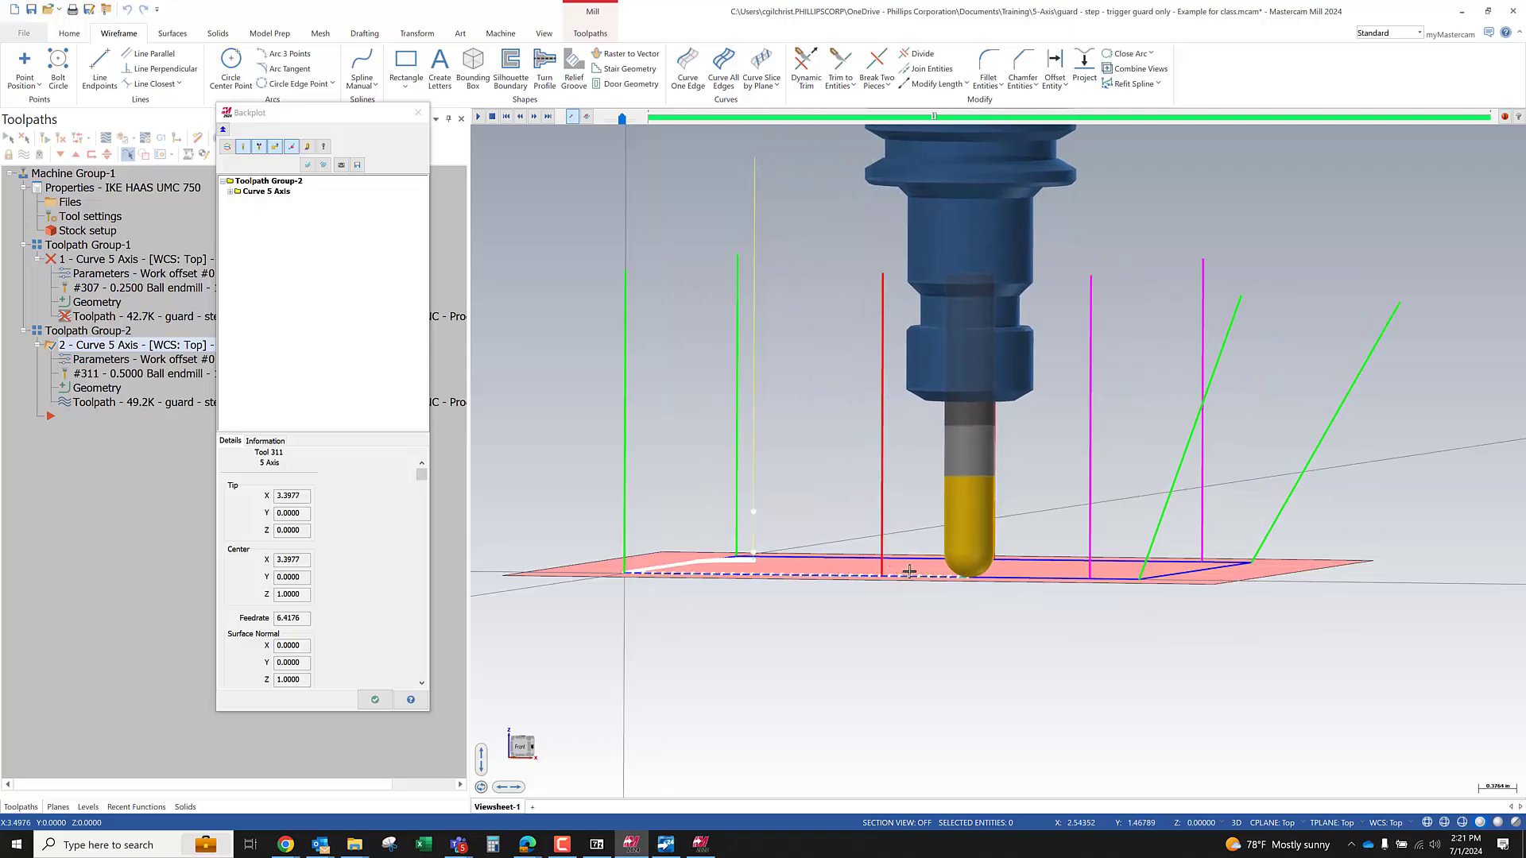
pyautogui.press('s')
pyautogui.press('s')
pyautogui.press('s')
pyautogui.press('s')
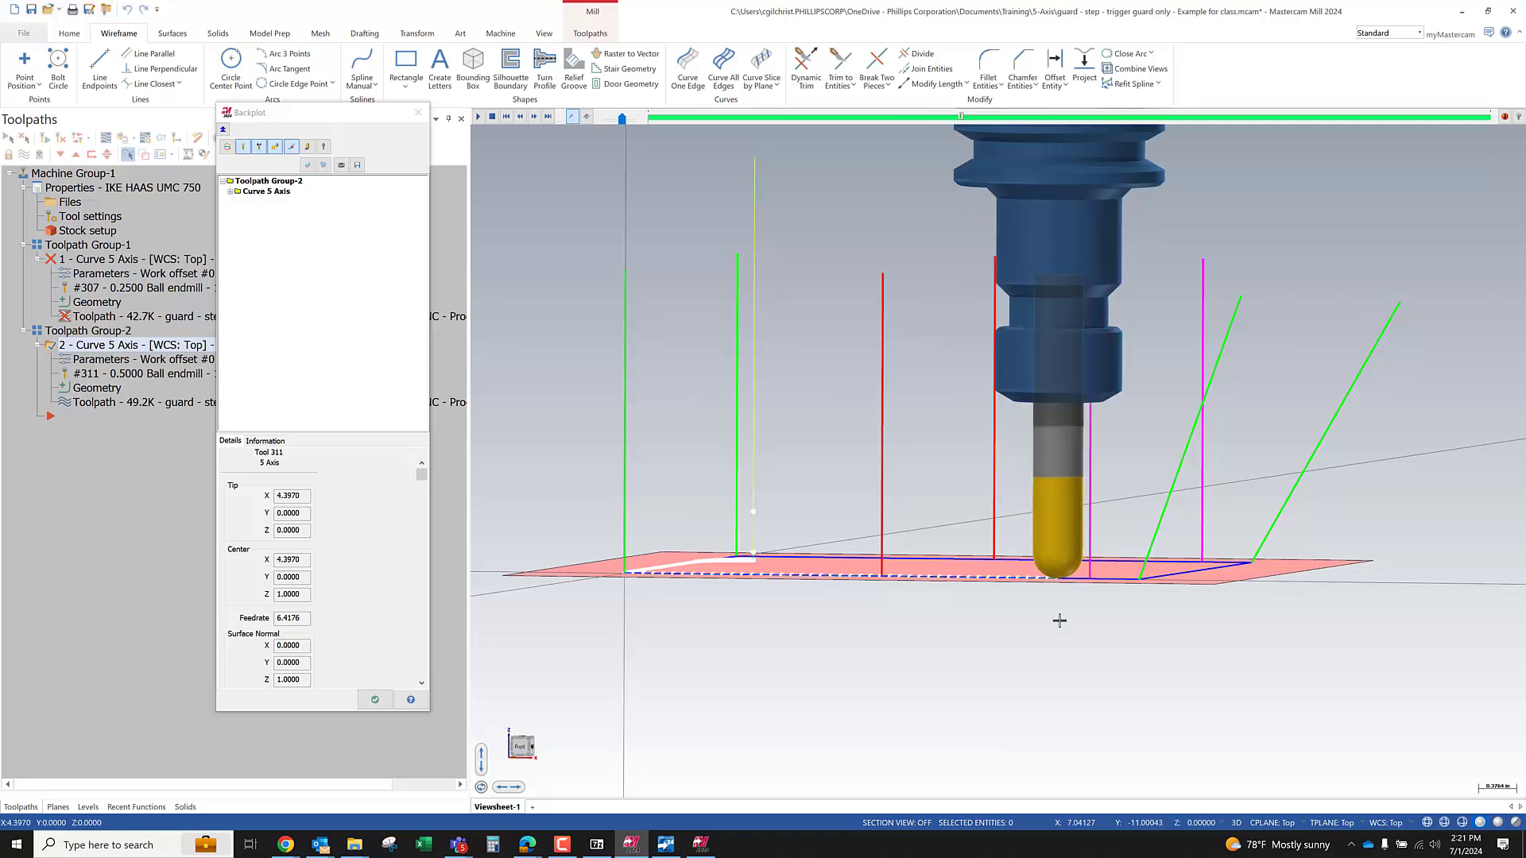
# Inspect the tool's tilt from the front between the break point line and the tilted corner line
pyautogui.rightClick(971, 551)
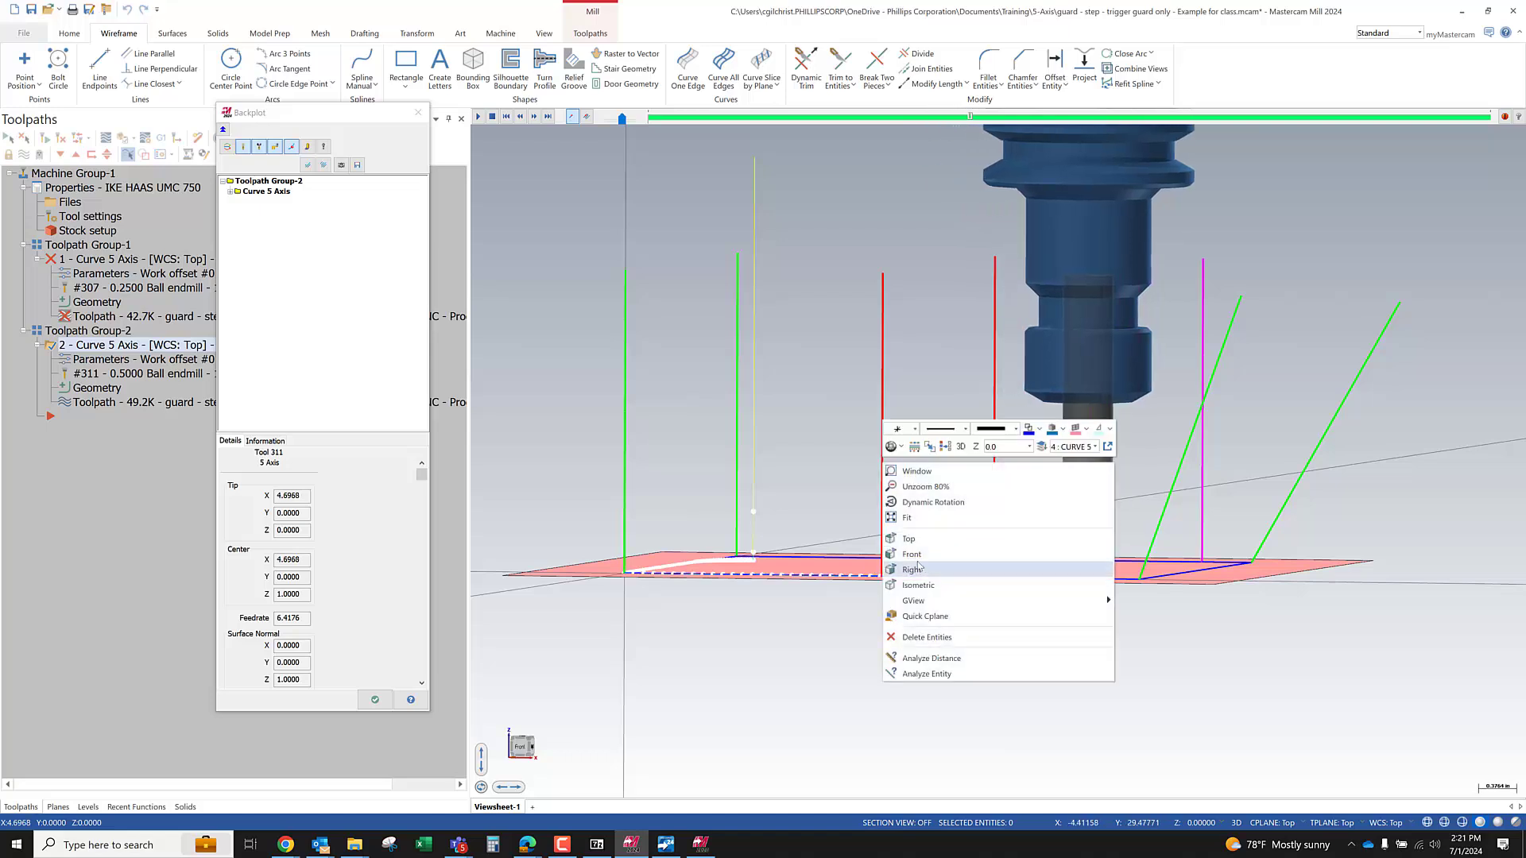
pyautogui.click(971, 554)
pyautogui.scroll(6, 1019, 516)
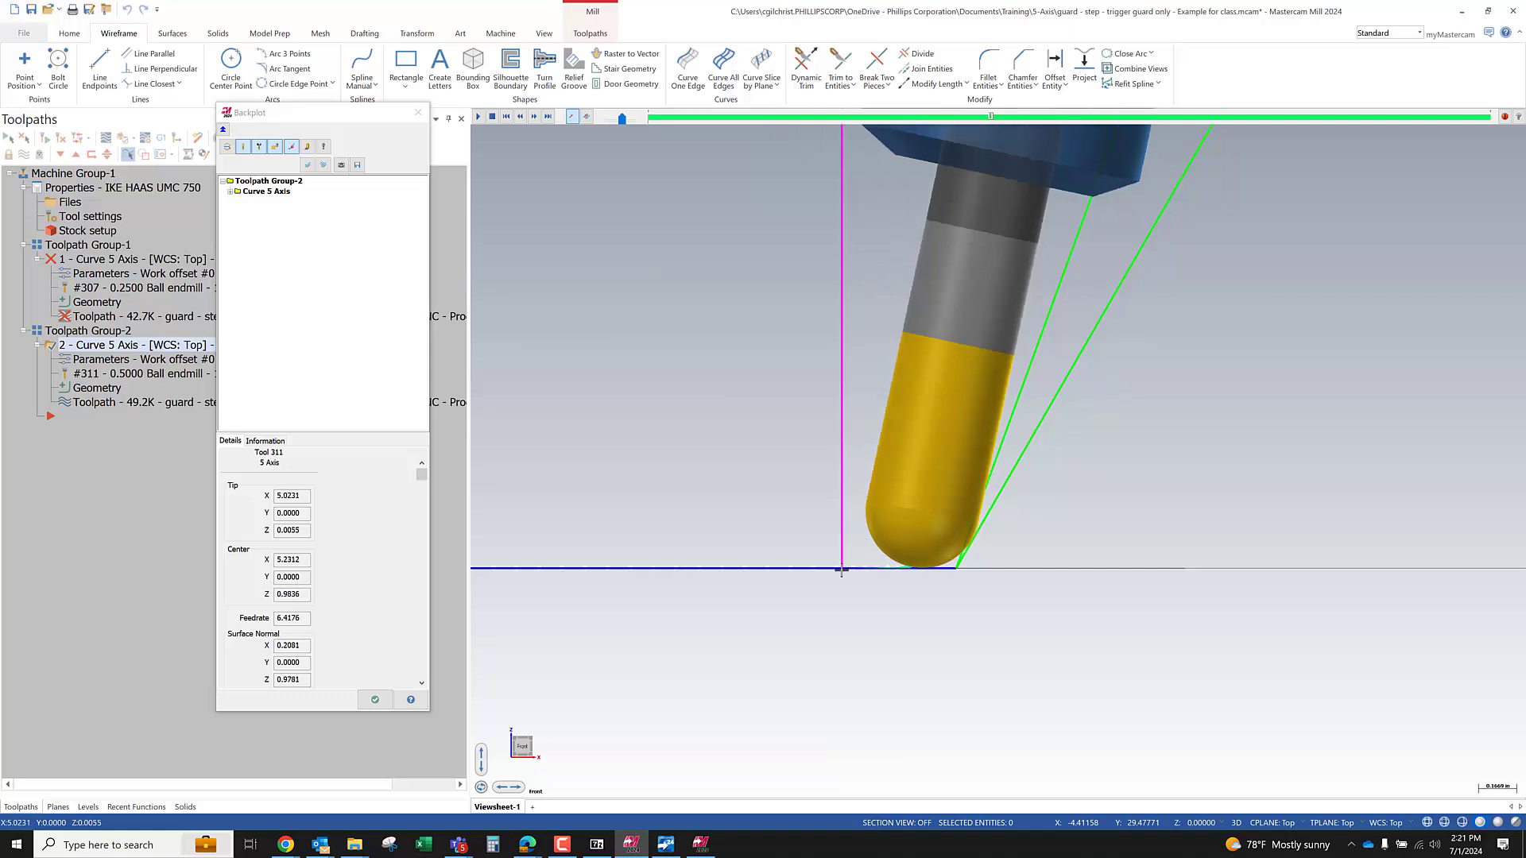
pyautogui.click(812, 568)
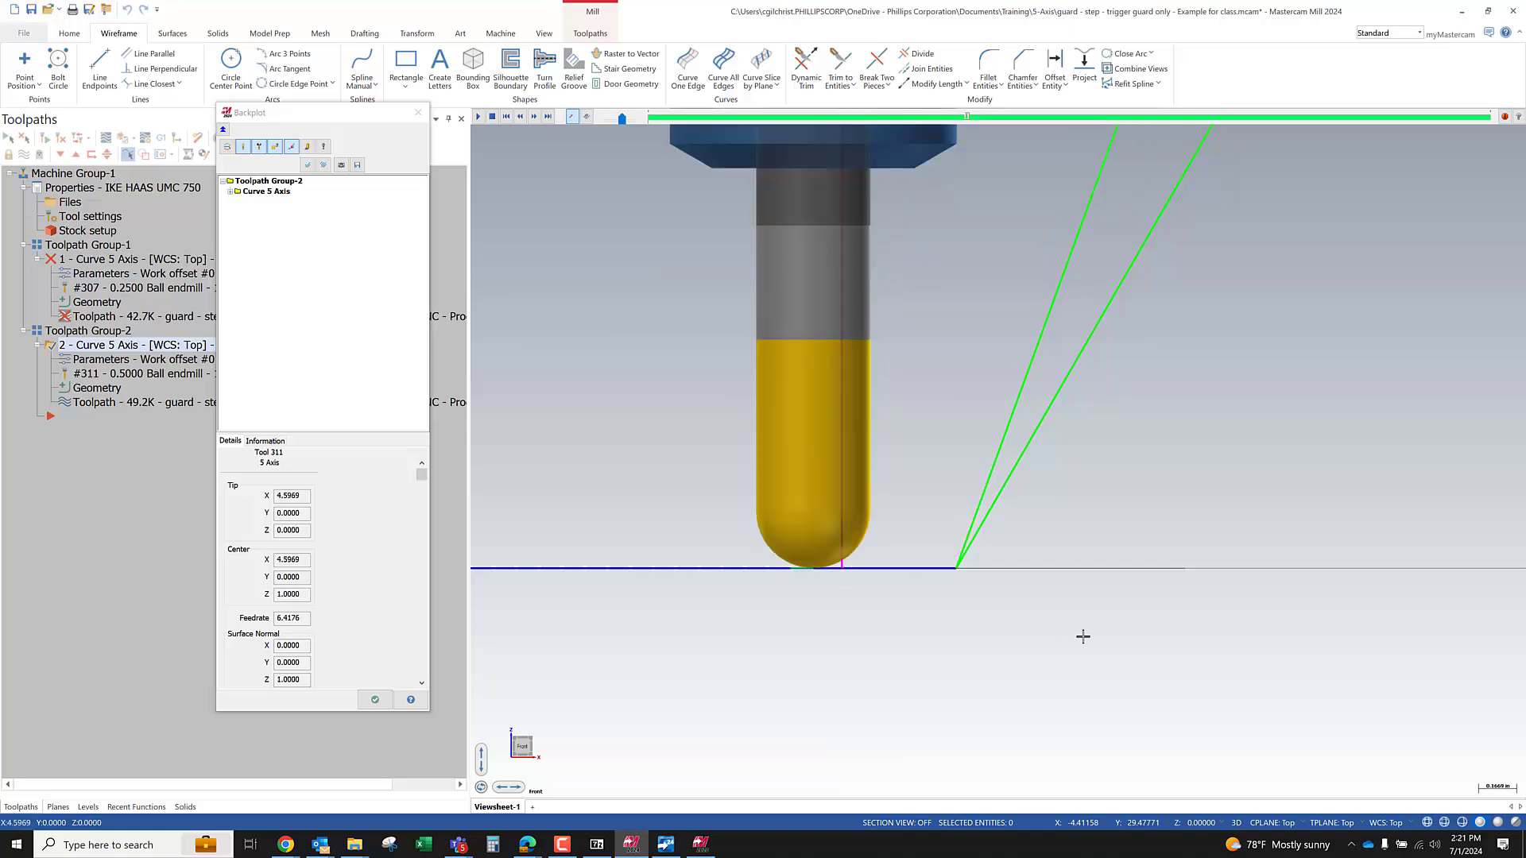
# Step the backplot from the break point line through the corner onto the adjoining edge, checking how the tool tilts
pyautogui.press('s')
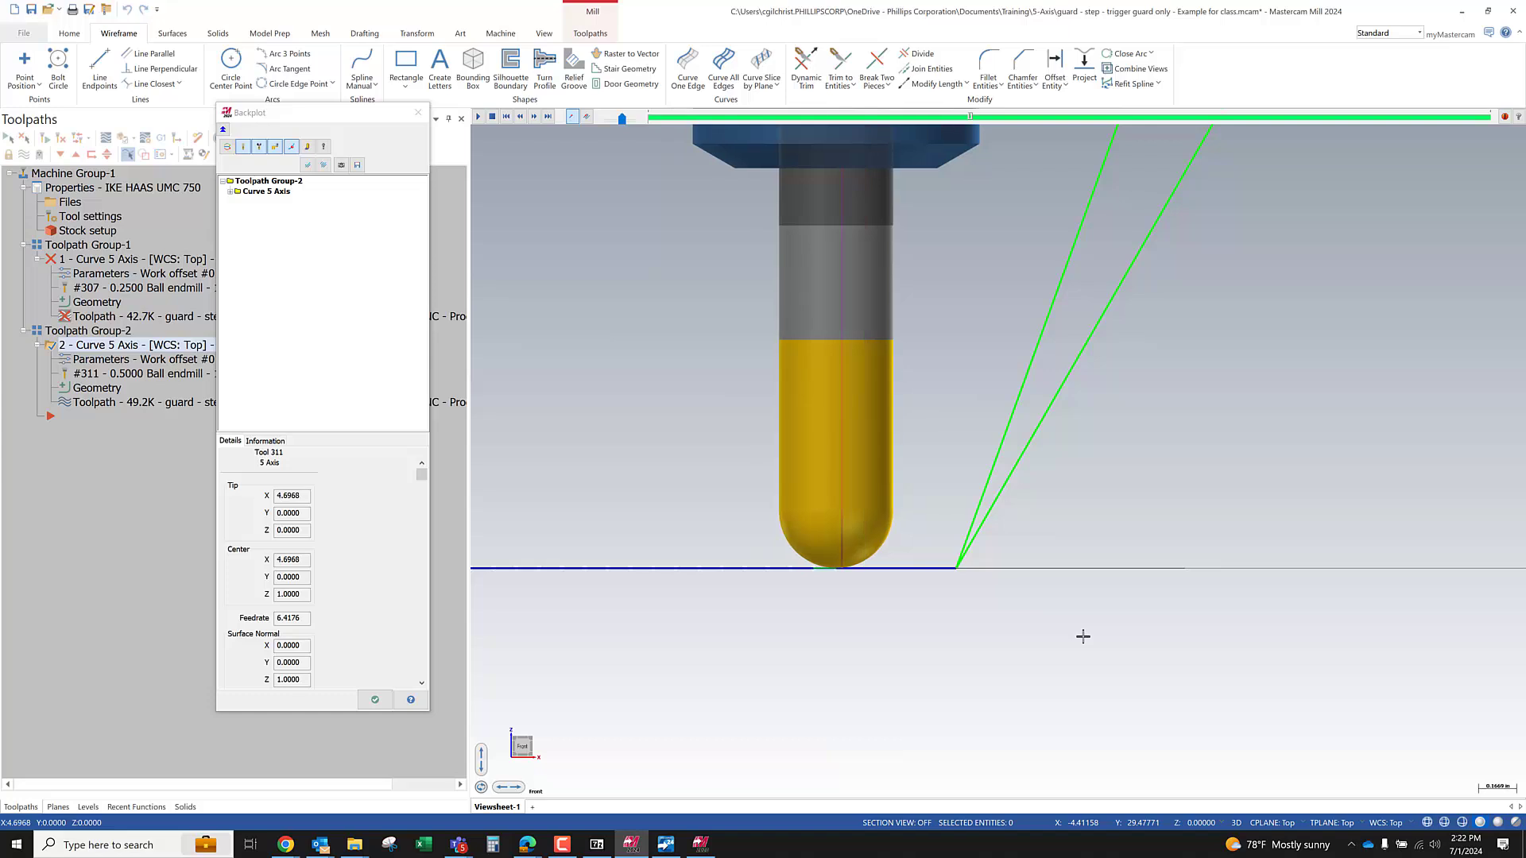
pyautogui.press('s')
pyautogui.press('s')
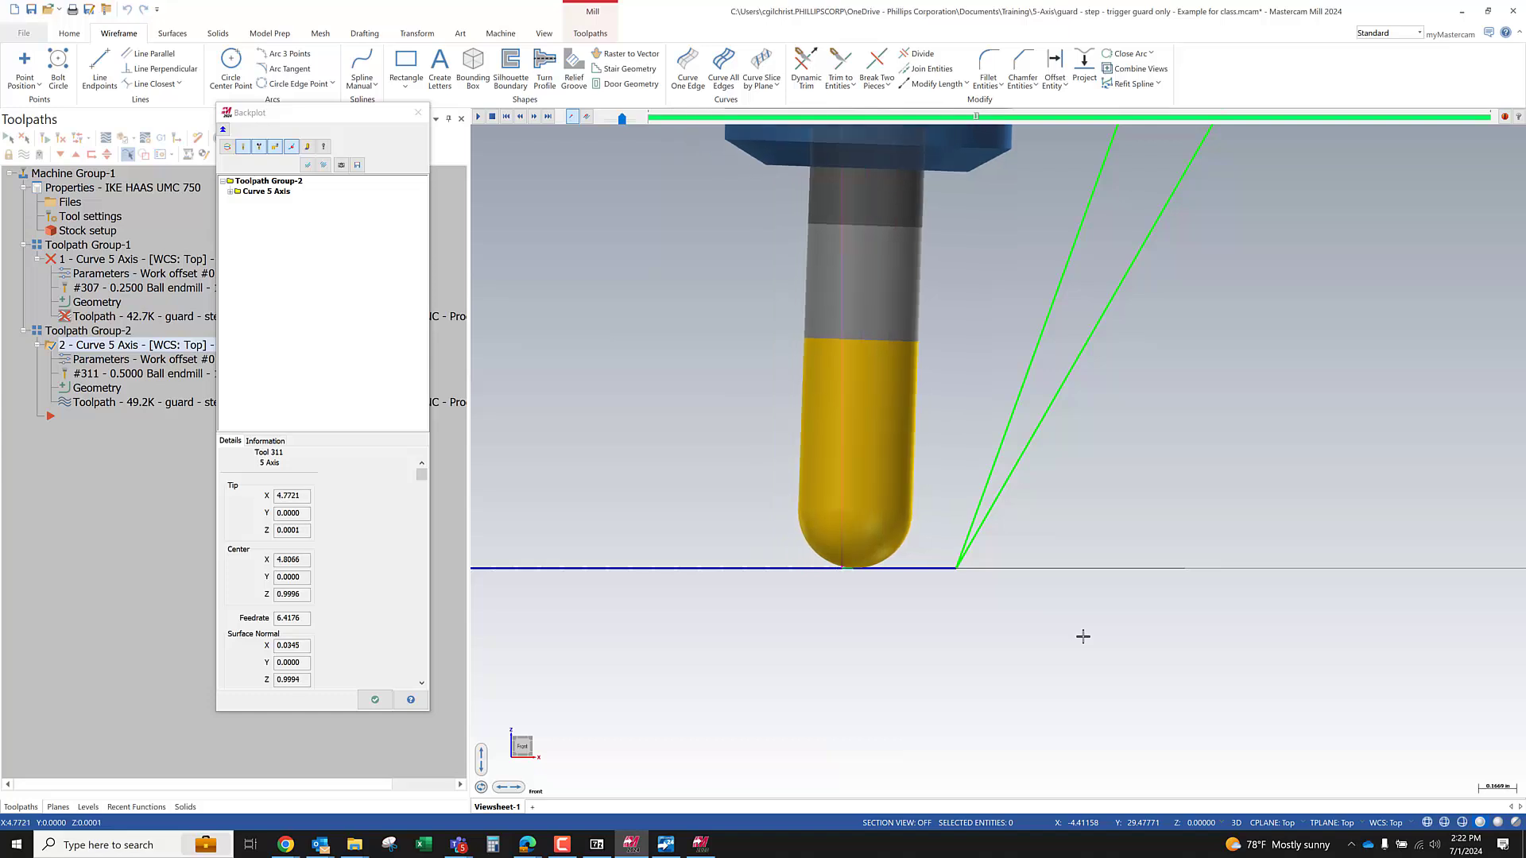
pyautogui.press('s')
pyautogui.press('s')
pyautogui.press('s')
pyautogui.press('s')
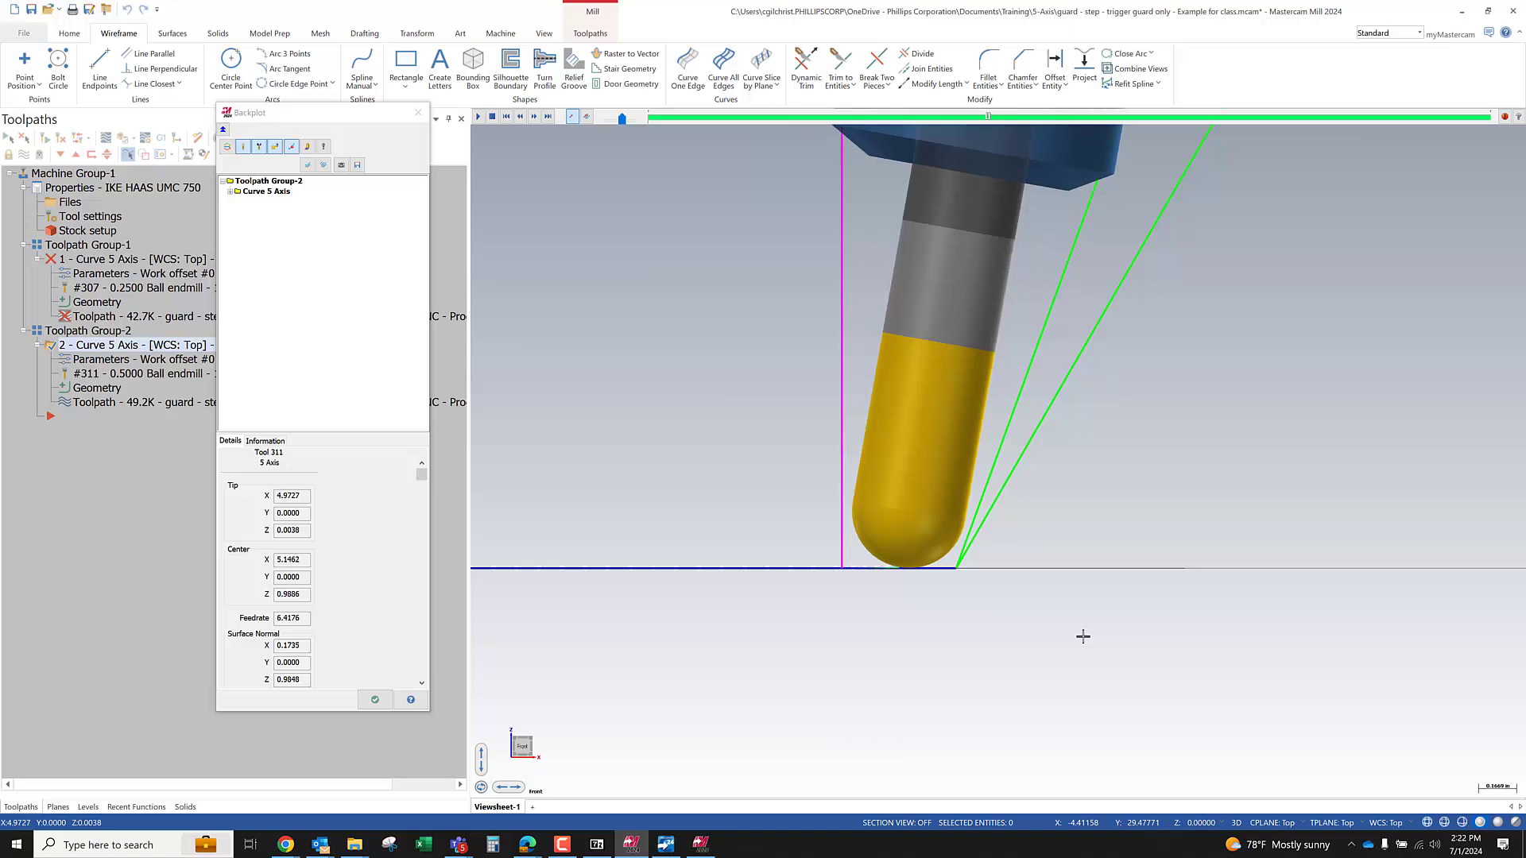
pyautogui.press('s')
pyautogui.press('s')
pyautogui.press('s')
pyautogui.press('s')
pyautogui.press('s')
pyautogui.press('s')
pyautogui.press('s')
pyautogui.press('s')
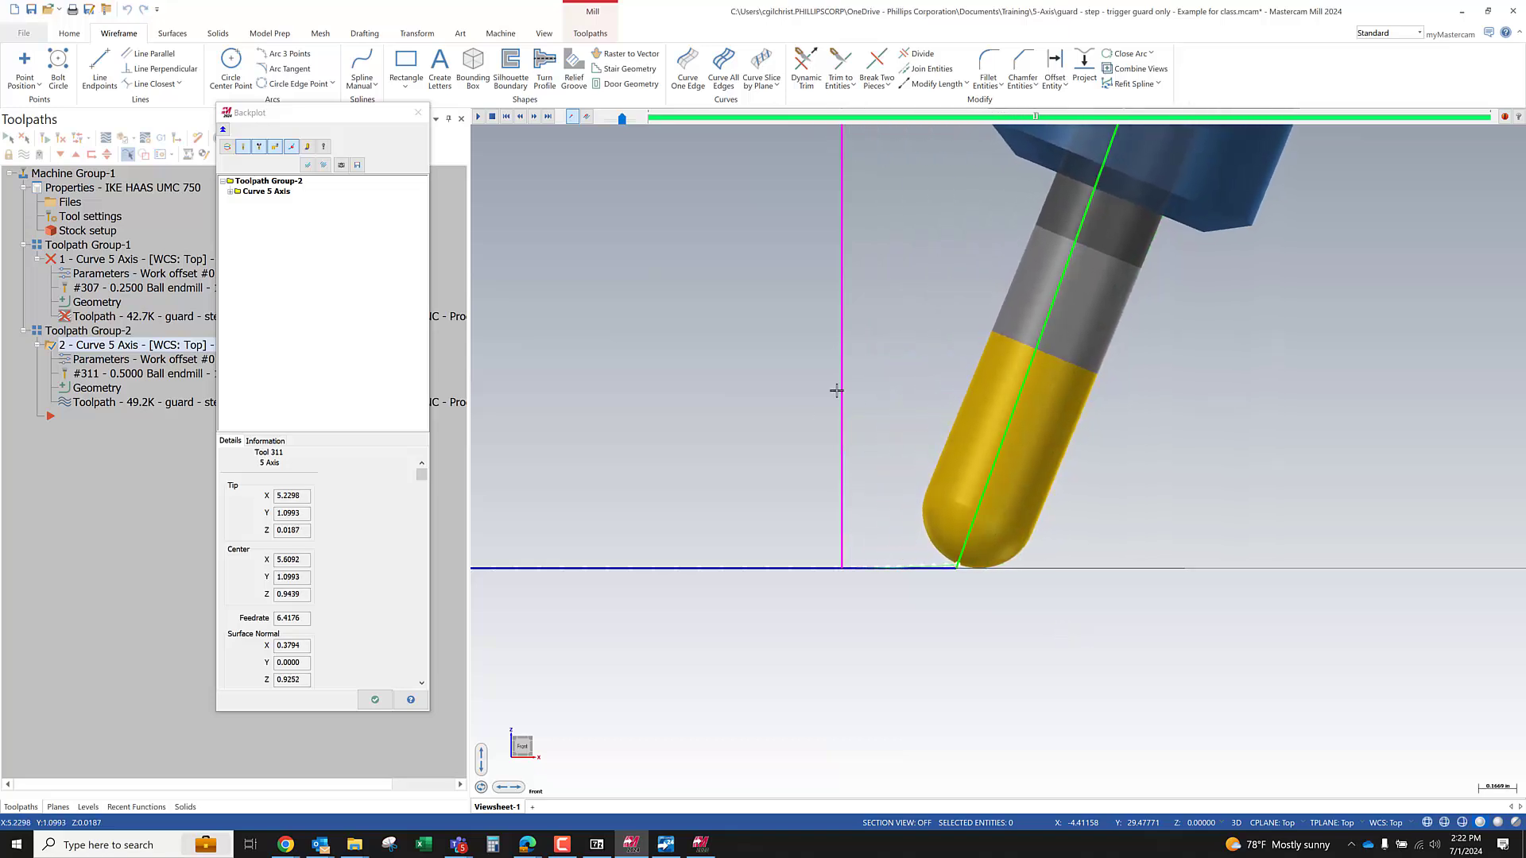
# Step the backplot along the edge between the two tilted corner lines and around the far corner to its break point line
pyautogui.rightClick(832, 389)
pyautogui.scroll(-2, 885, 610)
pyautogui.scroll(-4, 885, 611)
pyautogui.scroll(3, 960, 535)
pyautogui.press('s')
pyautogui.press('s')
pyautogui.press('s')
pyautogui.press('s')
pyautogui.press('s')
pyautogui.press('s')
pyautogui.press('s')
pyautogui.press('s')
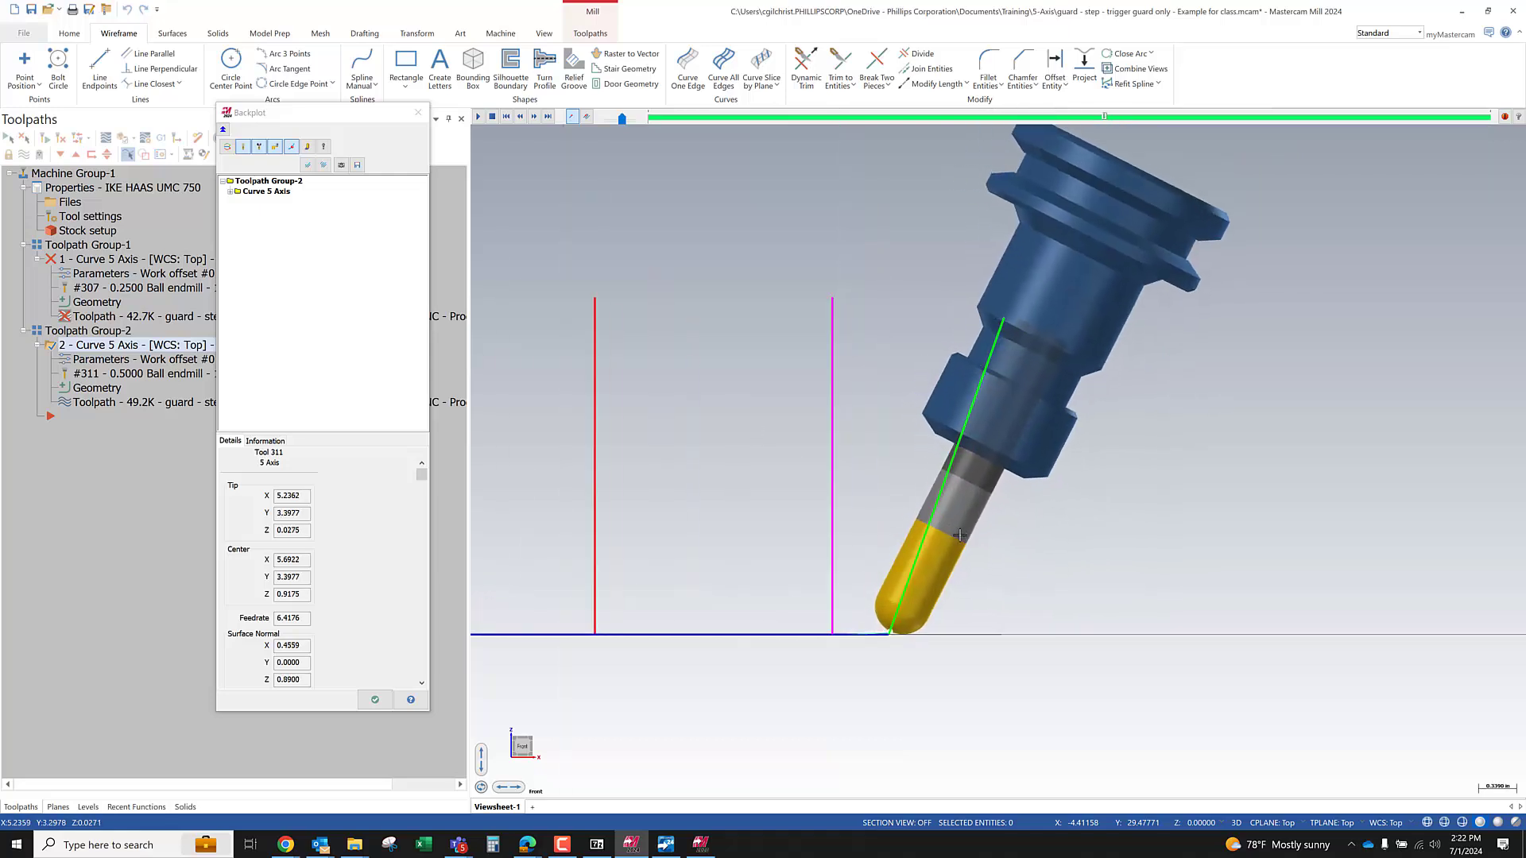
pyautogui.press('s')
pyautogui.press('s')
pyautogui.press('s')
pyautogui.press('s')
pyautogui.press('s')
pyautogui.press('s')
pyautogui.press('s')
pyautogui.press('s')
pyautogui.press('s')
pyautogui.press('s')
pyautogui.press('s')
pyautogui.press('s')
pyautogui.press('s')
pyautogui.press('s')
pyautogui.press('s')
pyautogui.press('s')
pyautogui.press('s')
pyautogui.press('s')
pyautogui.press('s')
pyautogui.press('s')
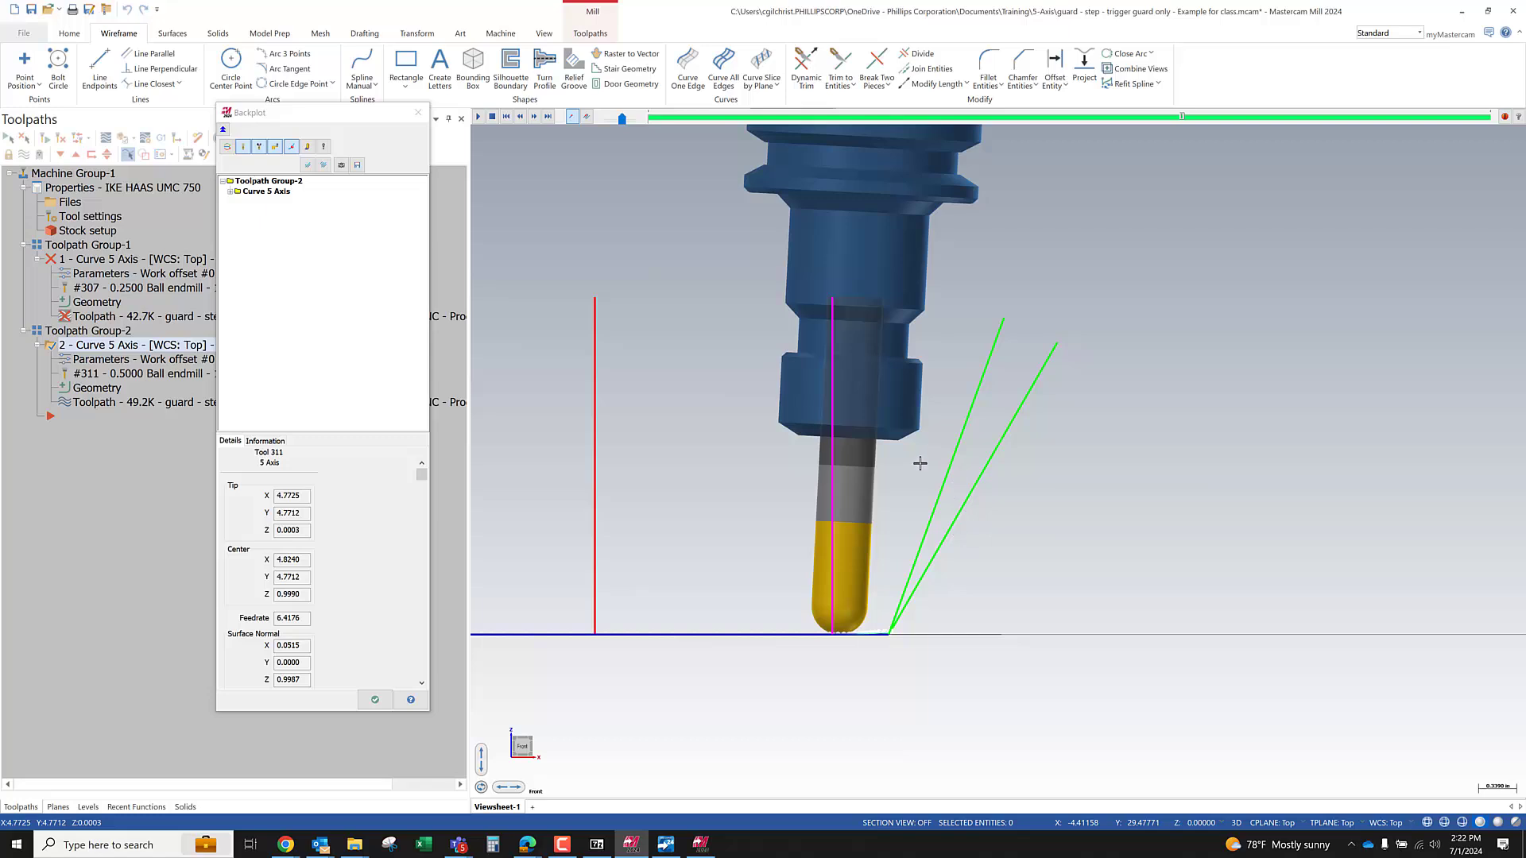
# Turn on Display vectors for 4-5 axis tool vectors in the backplot options
pyautogui.moveTo(925, 559)
pyautogui.mouseDown(button='middle')
pyautogui.moveTo(889, 571)
pyautogui.moveTo(923, 564)
pyautogui.mouseUp(button='middle')
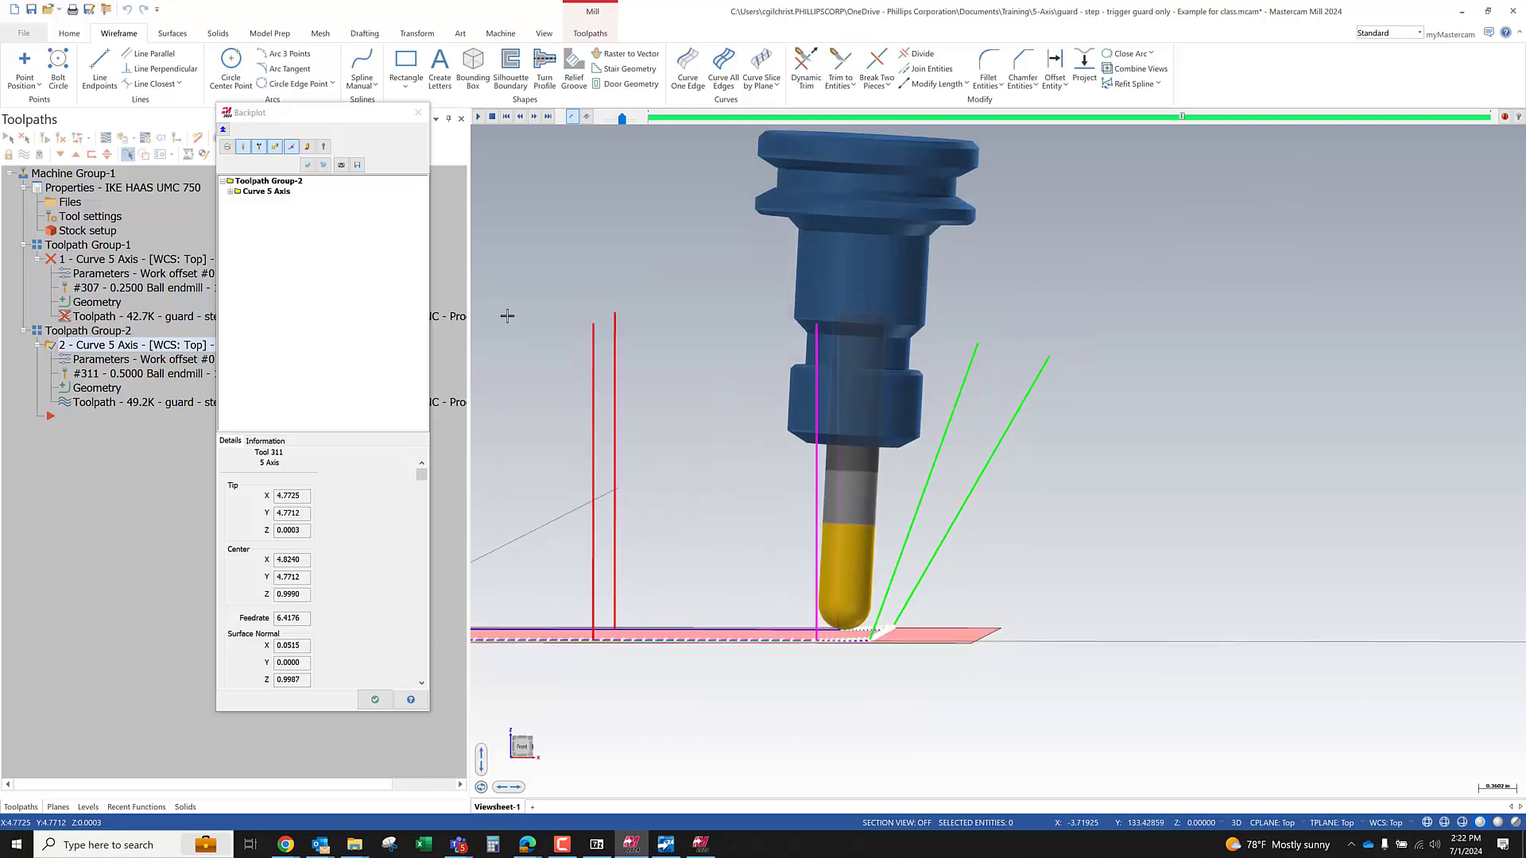
pyautogui.click(324, 148)
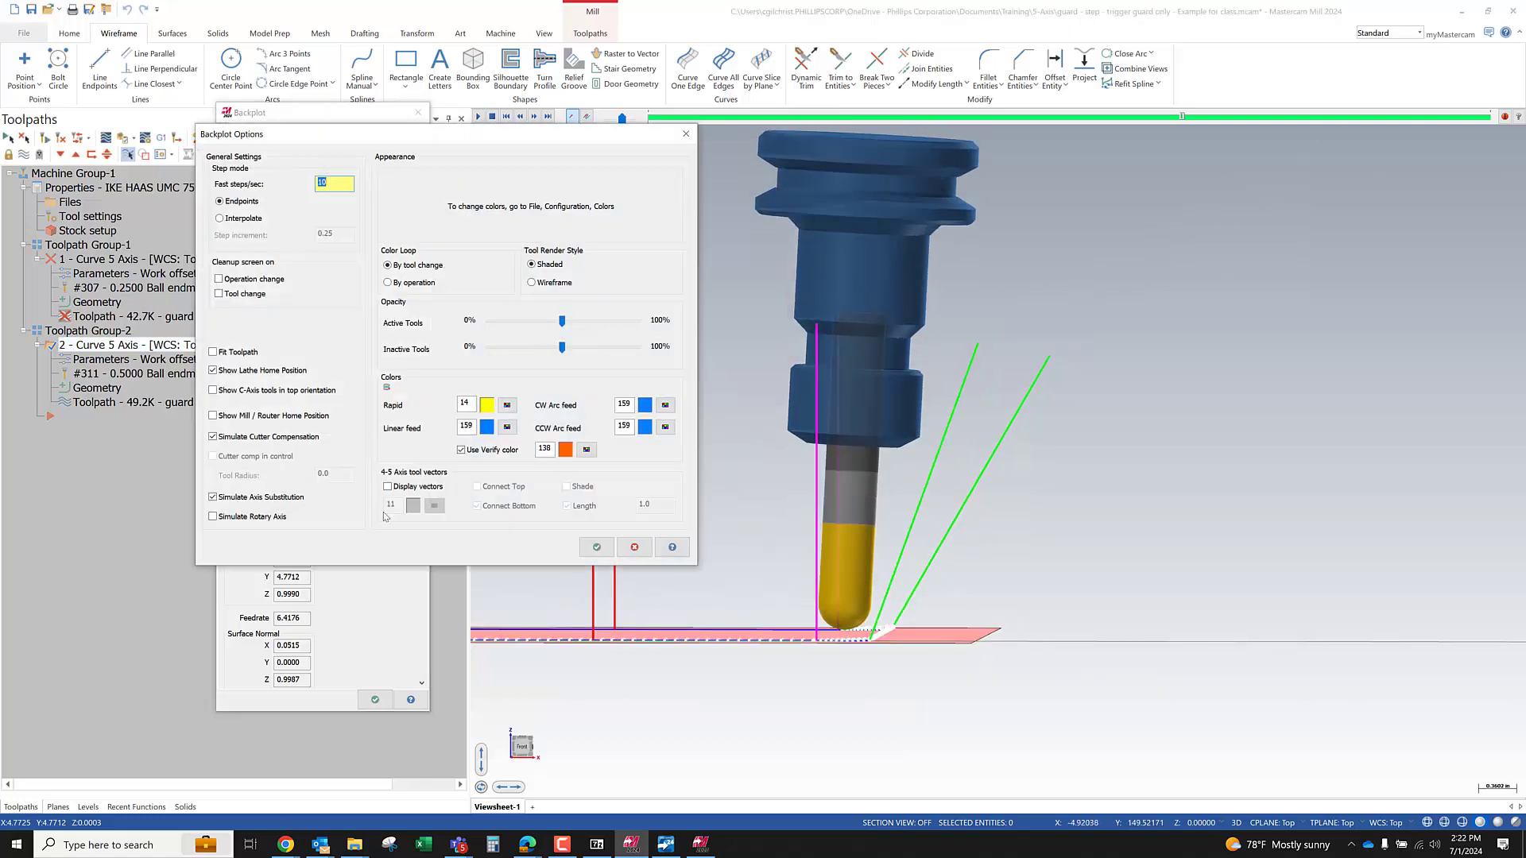
pyautogui.click(387, 486)
pyautogui.click(597, 546)
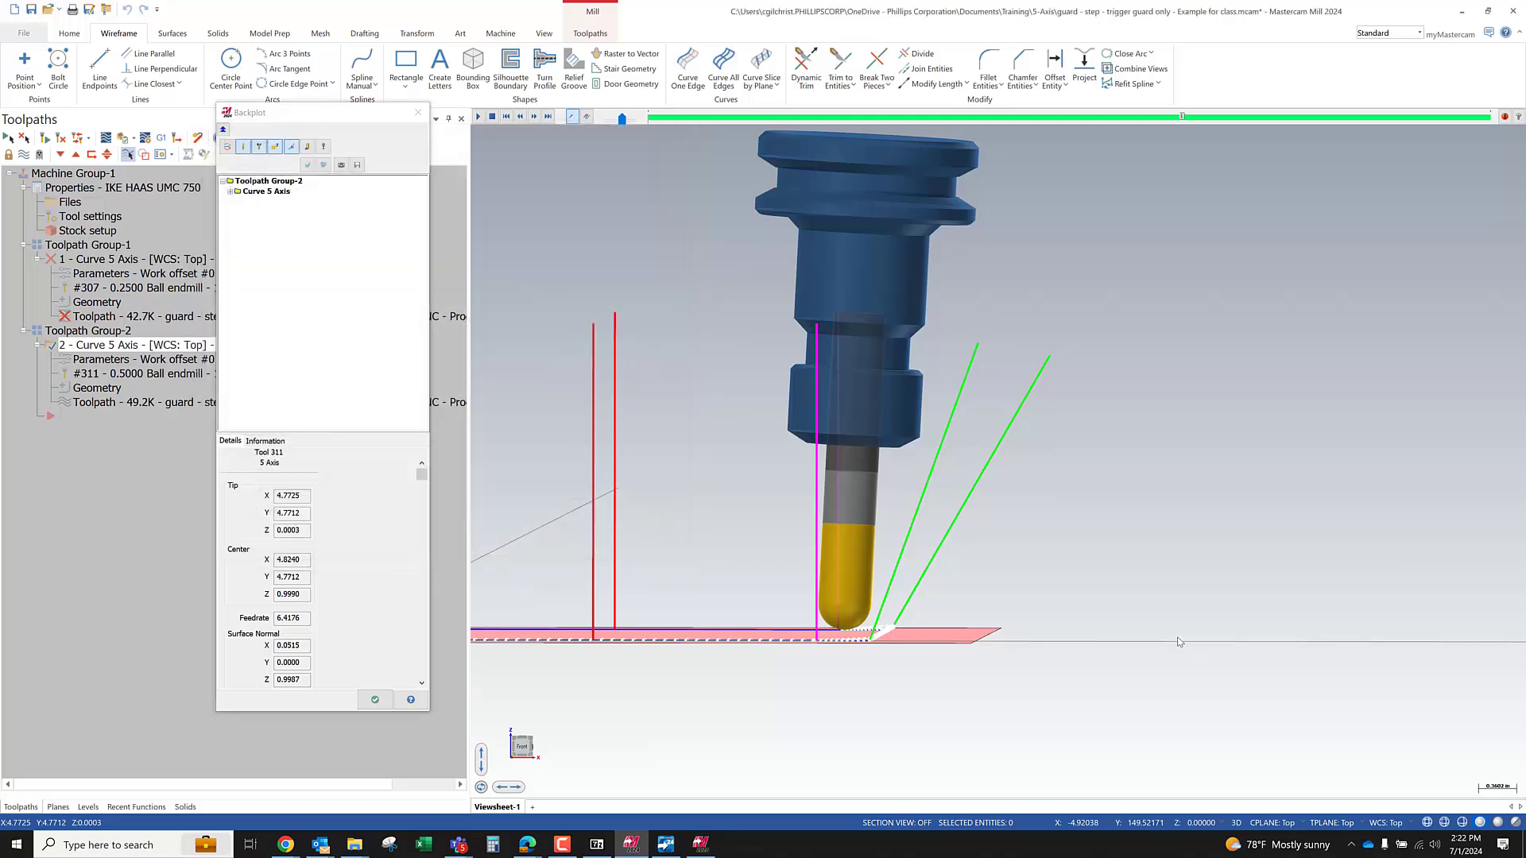
# Step the backplot along the edge between the tilted corner lines with the tool vectors displayed, examining the tilt transition
pyautogui.scroll(1, 883, 624)
pyautogui.click(872, 636)
pyautogui.scroll(1, 940, 628)
pyautogui.moveTo(940, 628)
pyautogui.mouseDown(button='middle')
pyautogui.moveTo(917, 624)
pyautogui.moveTo(919, 647)
pyautogui.mouseUp(button='middle')
pyautogui.press('s')
pyautogui.press('s')
pyautogui.press('s')
pyautogui.press('s')
pyautogui.press('s')
pyautogui.press('s')
pyautogui.press('s')
pyautogui.press('s')
pyautogui.press('s')
pyautogui.press('s')
pyautogui.press('s')
pyautogui.press('s')
pyautogui.press('s')
pyautogui.press('s')
pyautogui.press('s')
pyautogui.press('s')
pyautogui.press('s')
pyautogui.press('s')
pyautogui.press('s')
pyautogui.press('s')
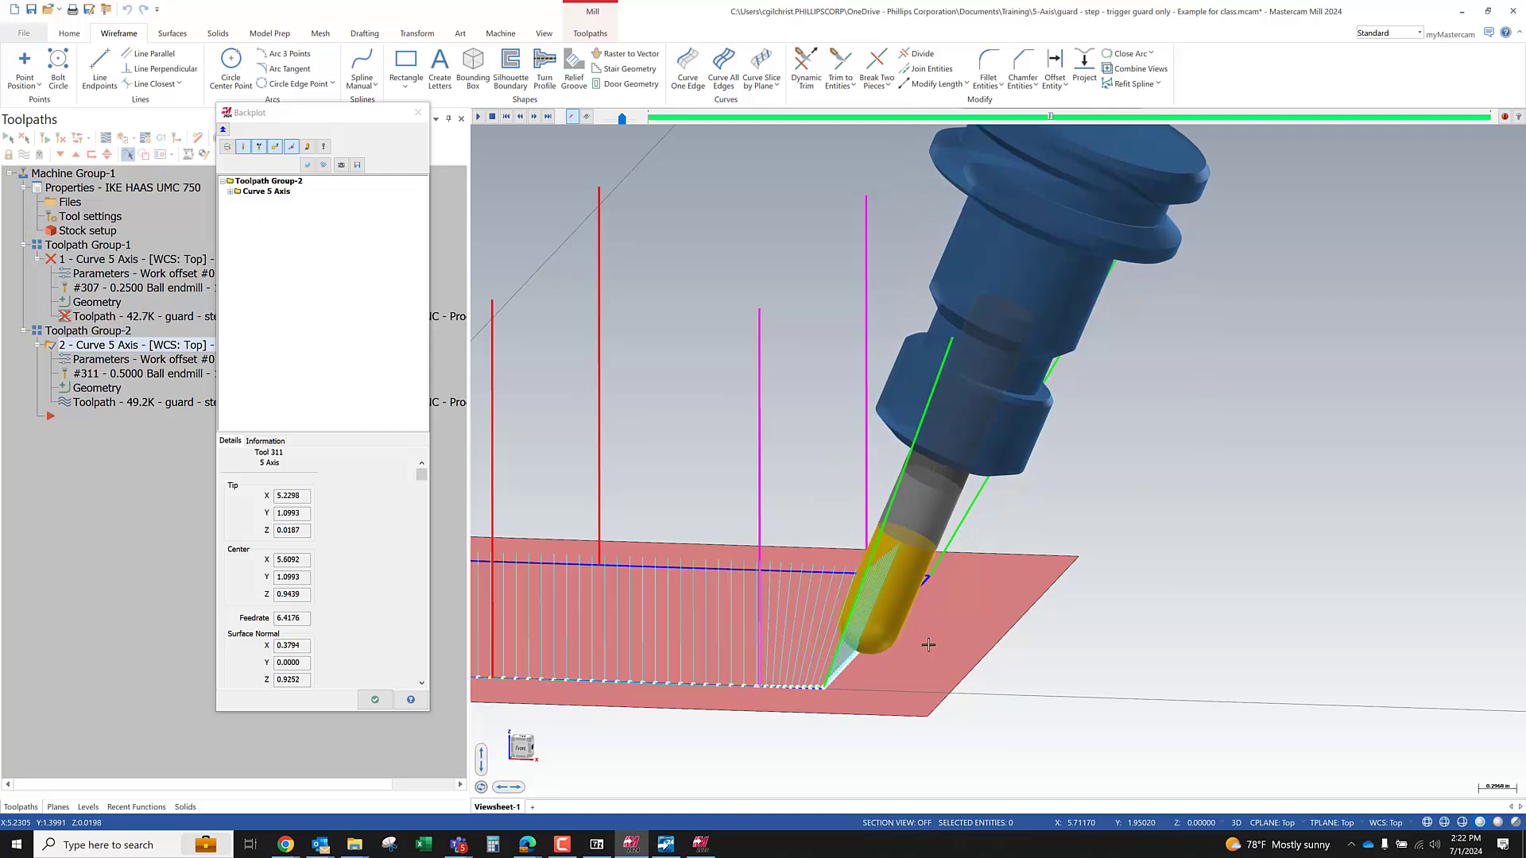
pyautogui.press('s')
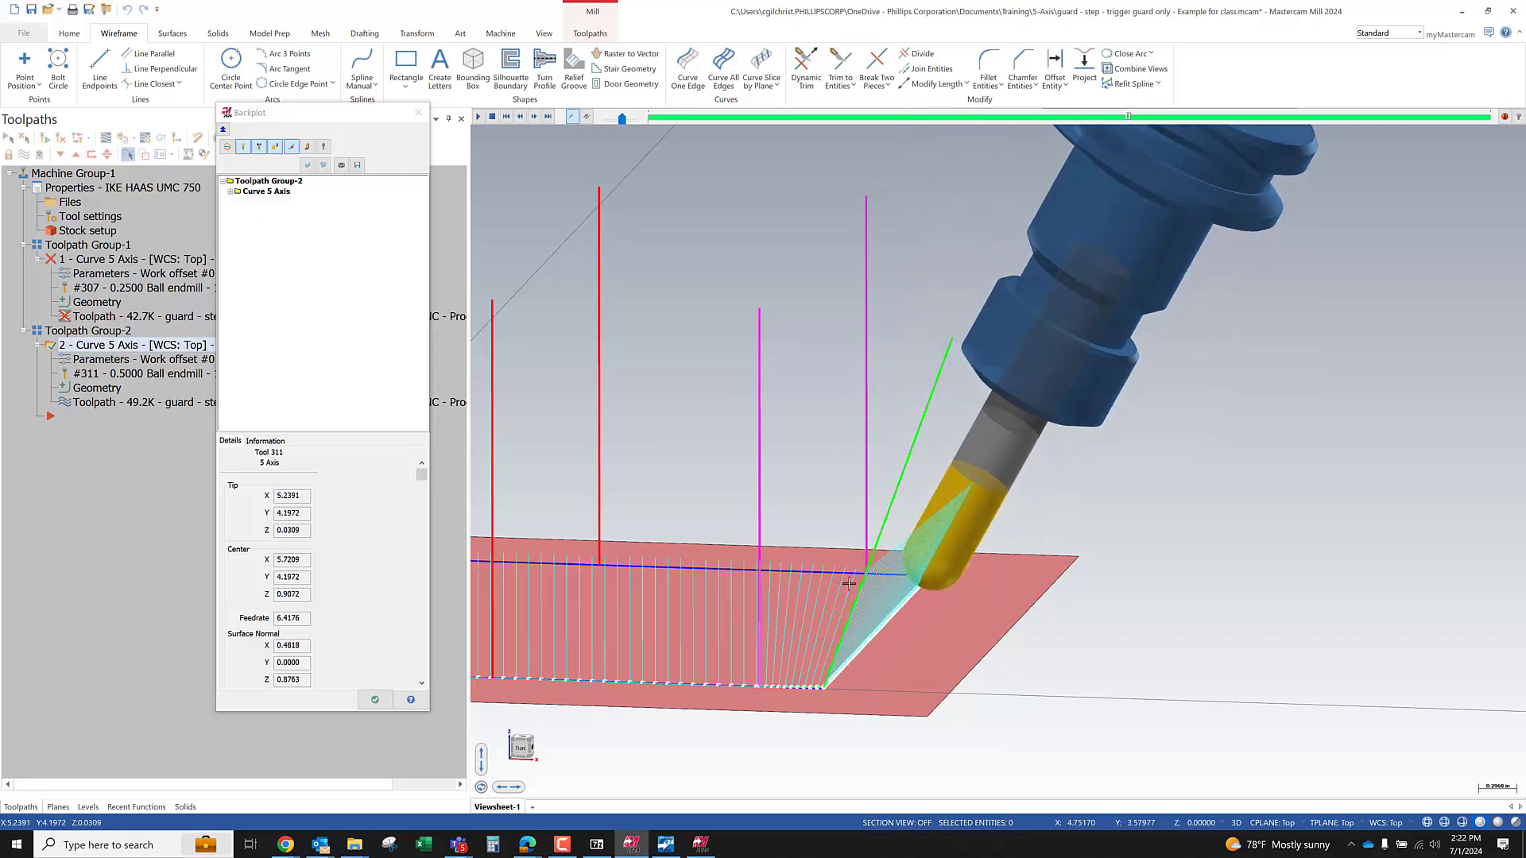
# Run the backplot to the toolpath's end and examine the tool axis vectors along all edges from several angles
pyautogui.moveTo(838, 562); pyautogui.dragTo(1102, 547, button='middle')
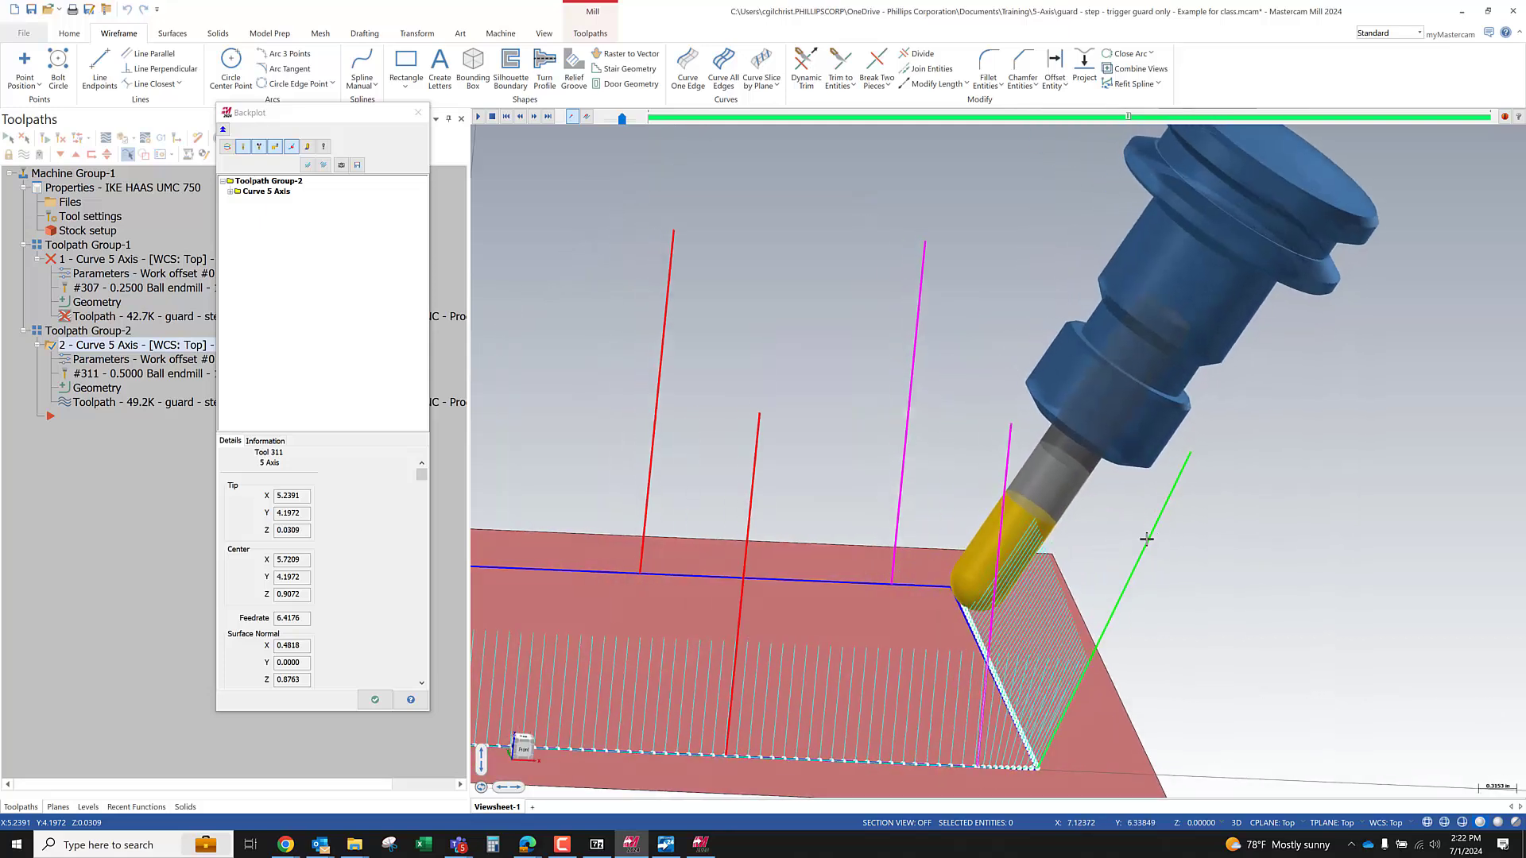
pyautogui.moveTo(1073, 517); pyautogui.dragTo(1308, 571, button='middle')
pyautogui.scroll(-3, 929, 537)
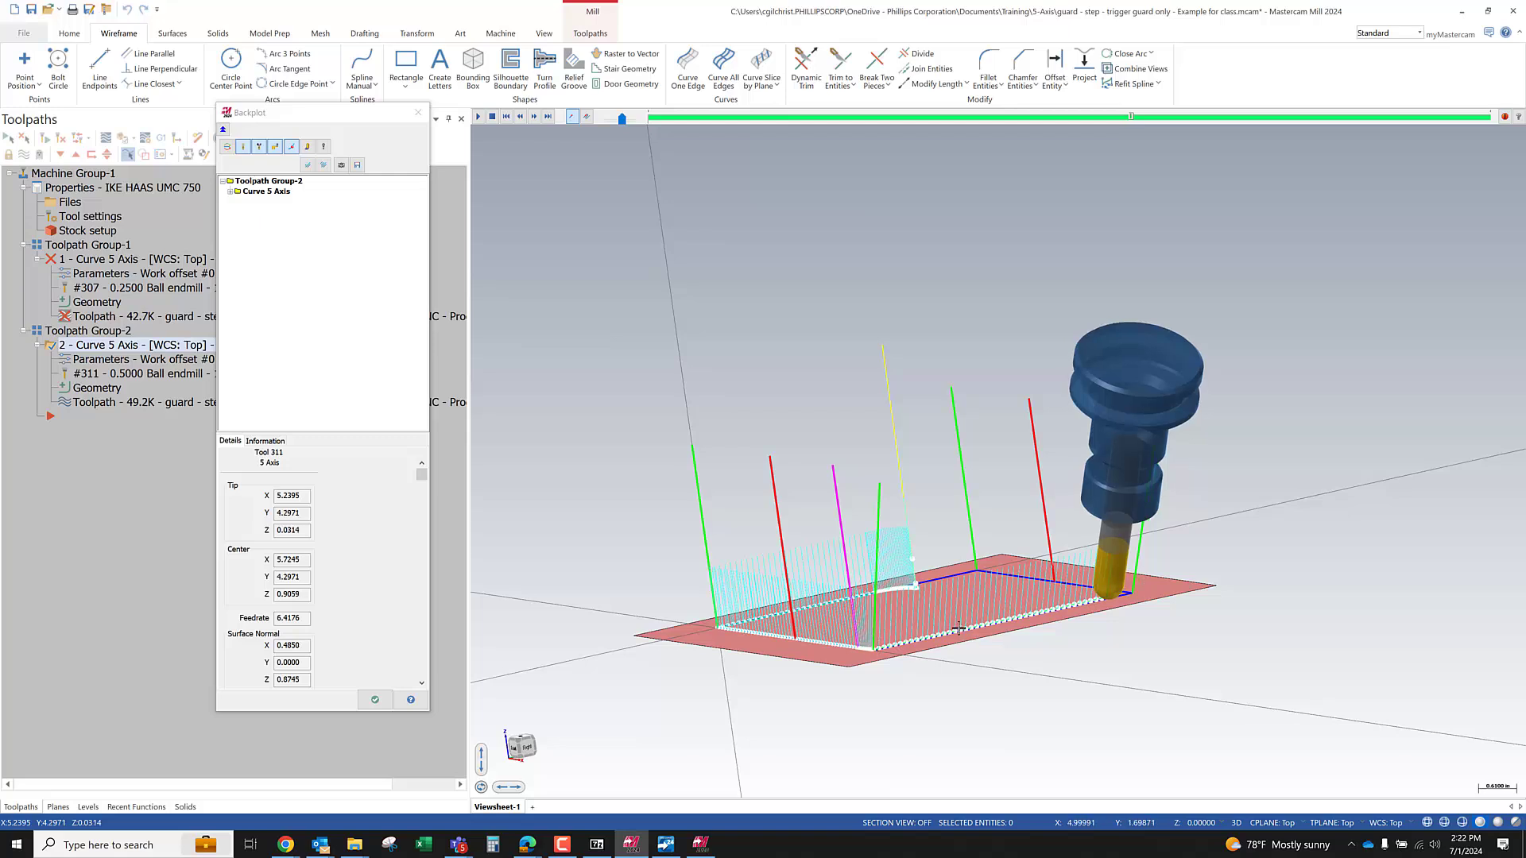
pyautogui.scroll(2, 1133, 616)
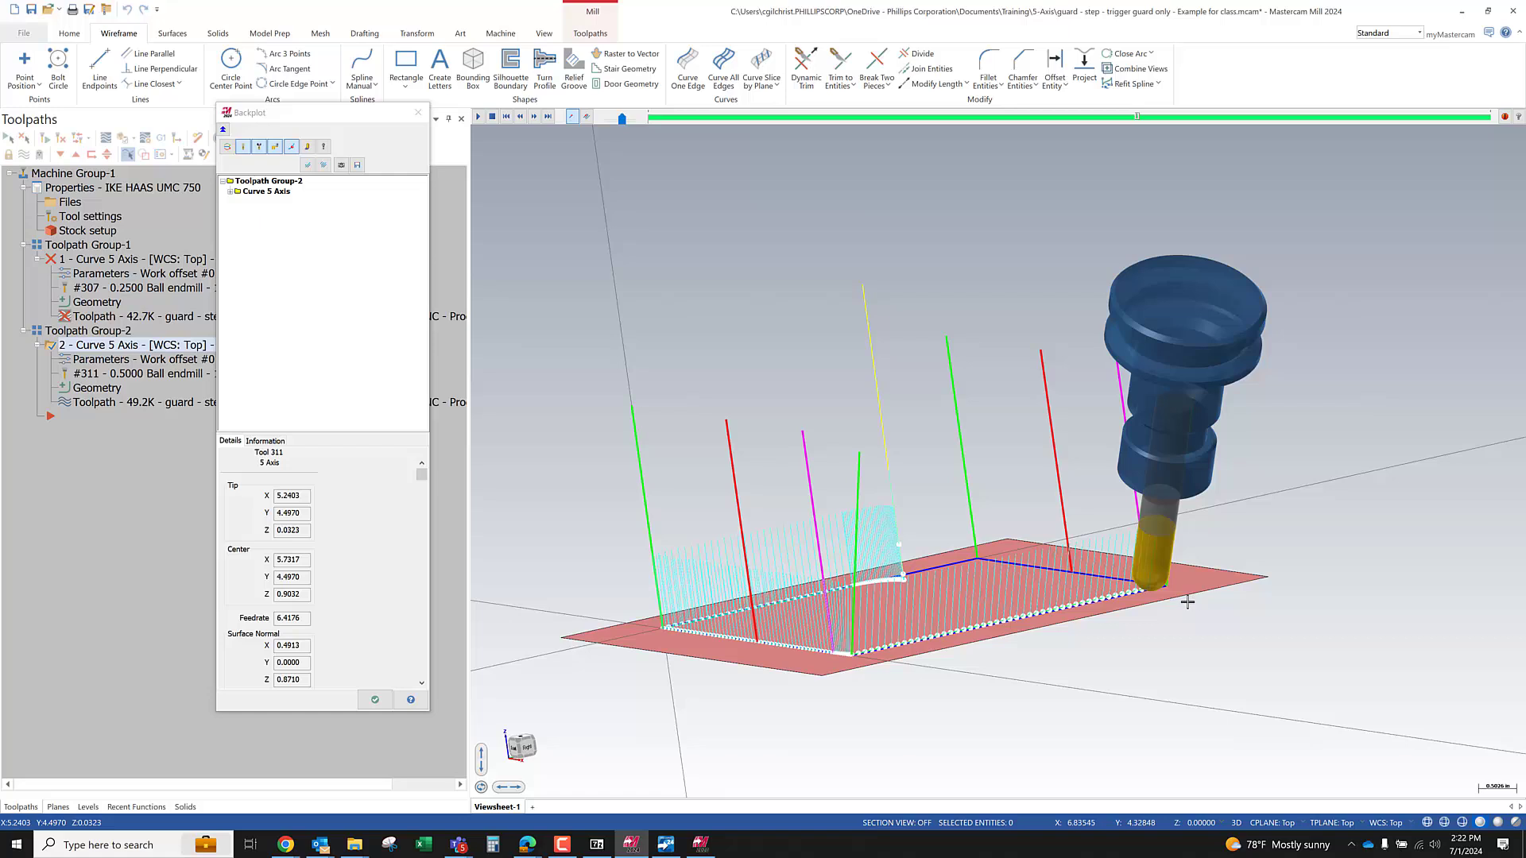
pyautogui.moveTo(930, 632); pyautogui.dragTo(1069, 625, button='middle')
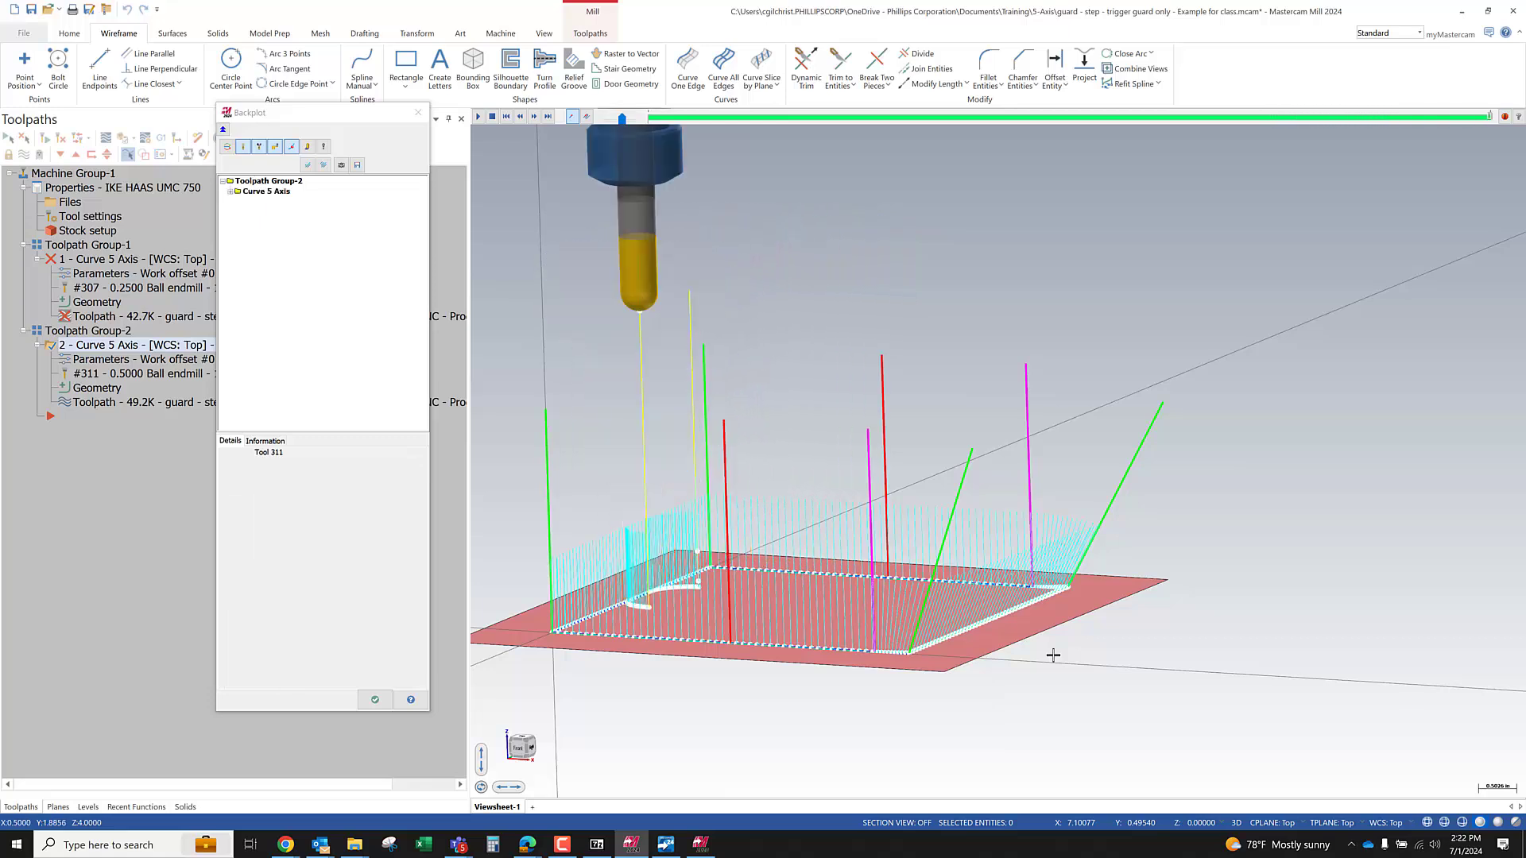
pyautogui.moveTo(849, 525); pyautogui.dragTo(789, 562, button='middle')
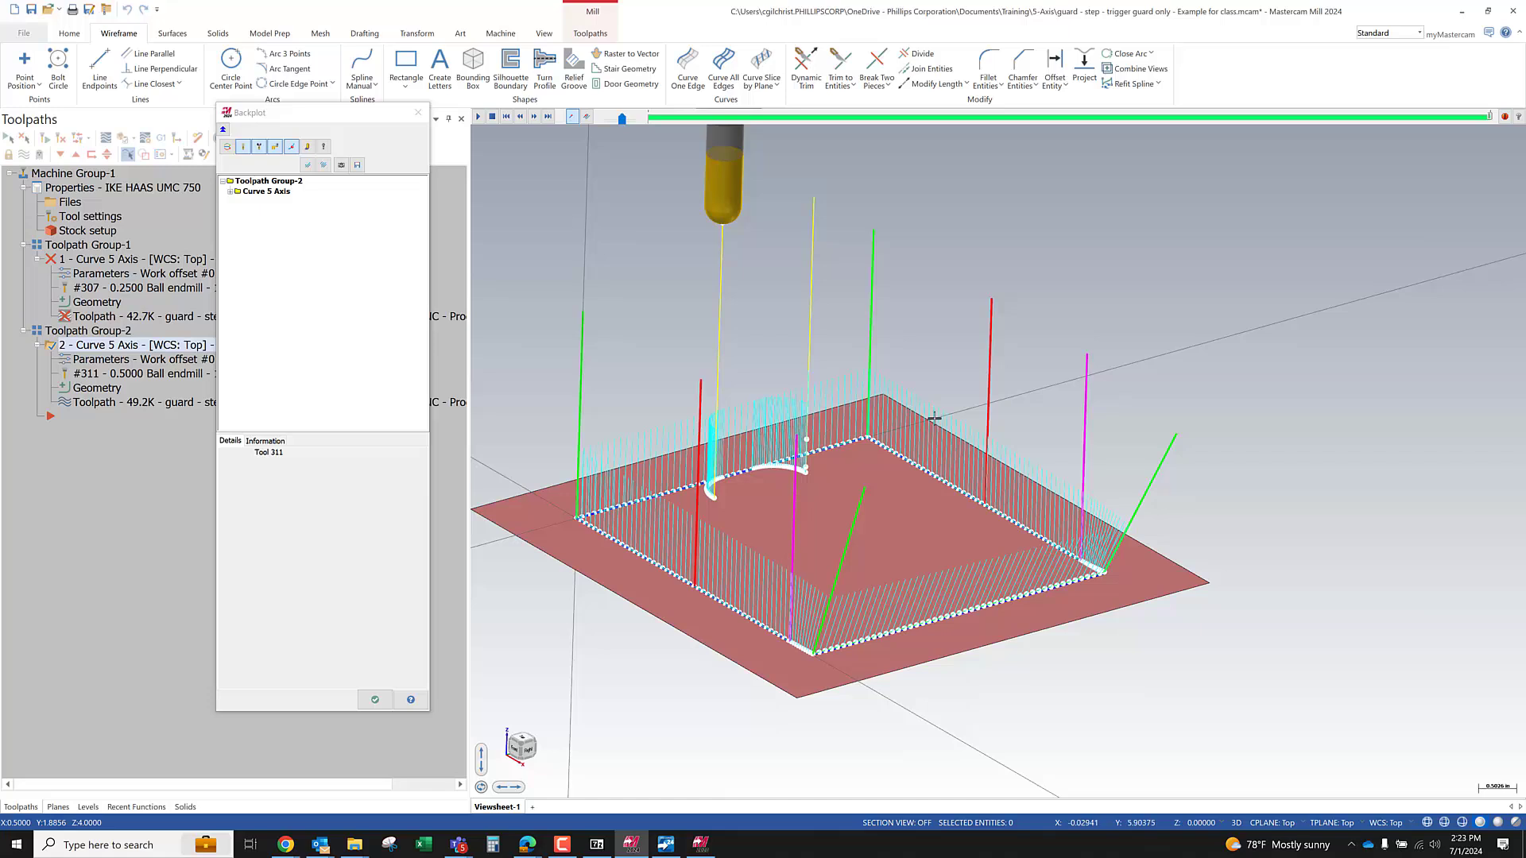
pyautogui.moveTo(906, 694); pyautogui.dragTo(787, 638, button='middle')
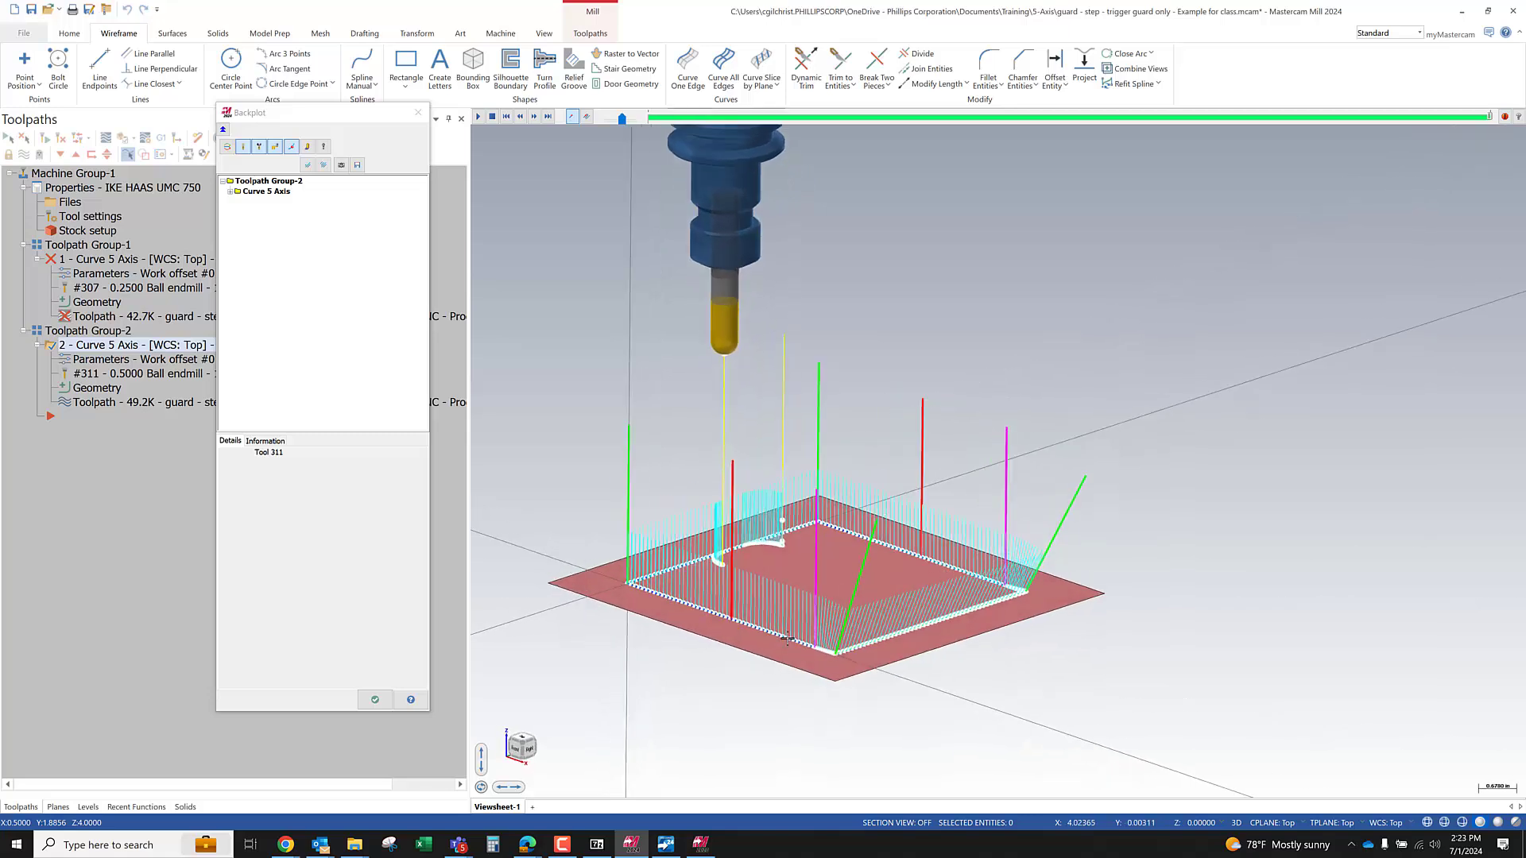
pyautogui.moveTo(767, 571); pyautogui.dragTo(858, 551, button='middle')
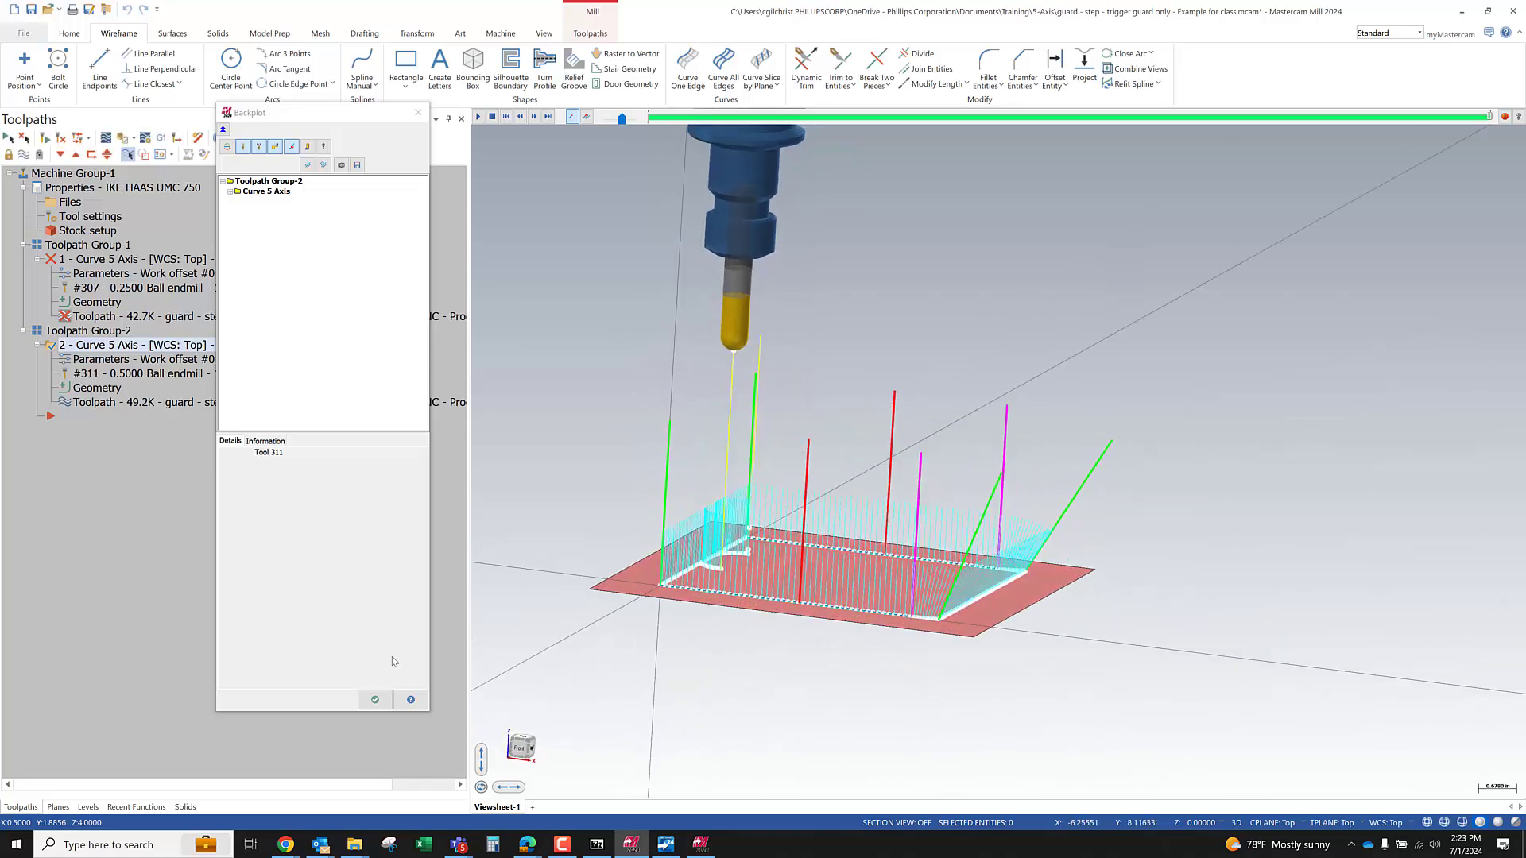
# Close the backplot and save the part file
pyautogui.click(364, 700)
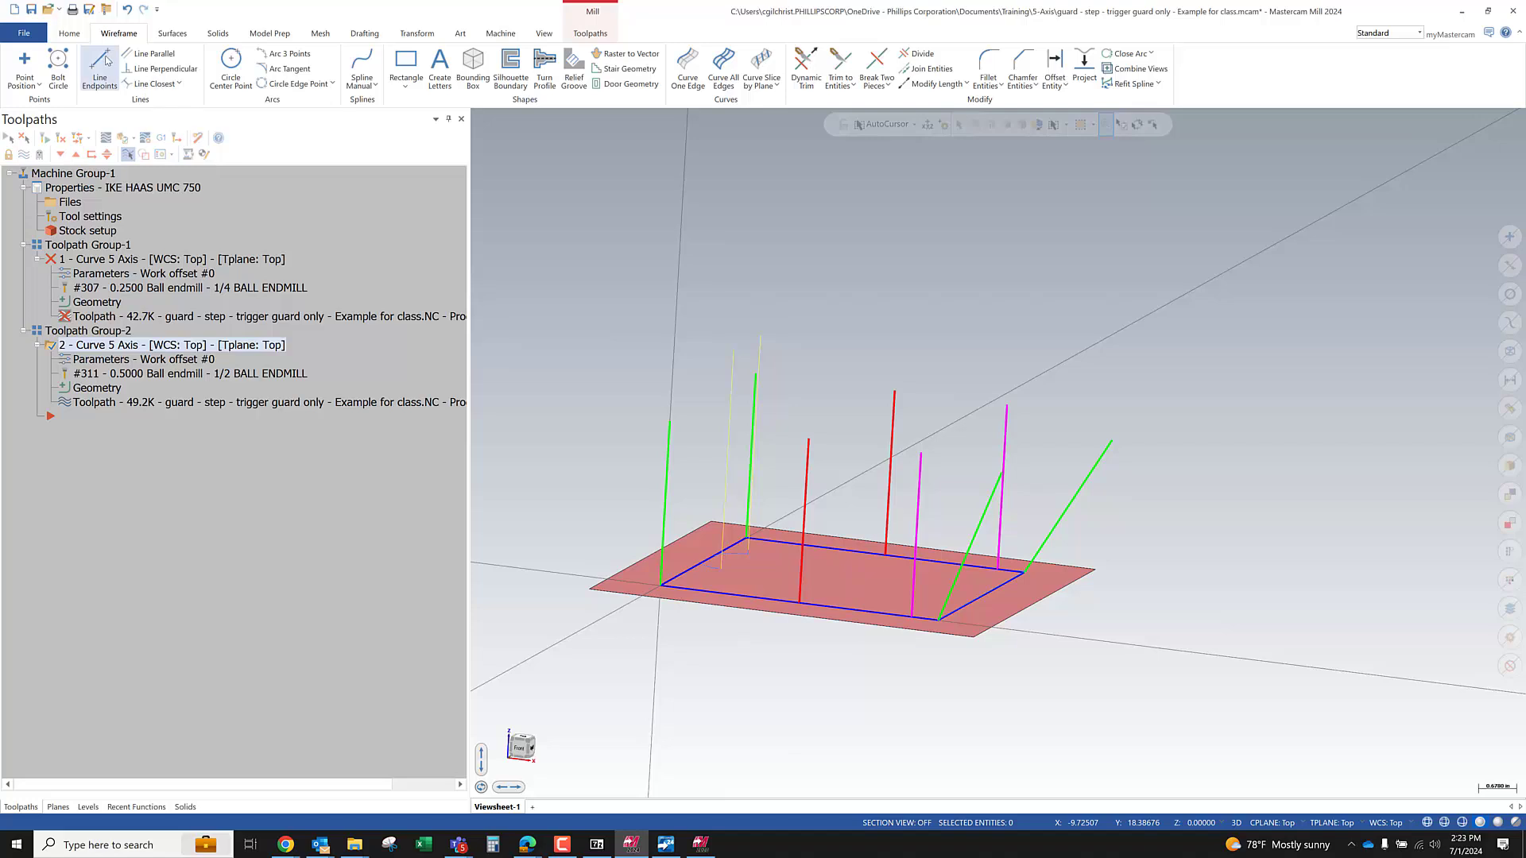
pyautogui.click(33, 10)
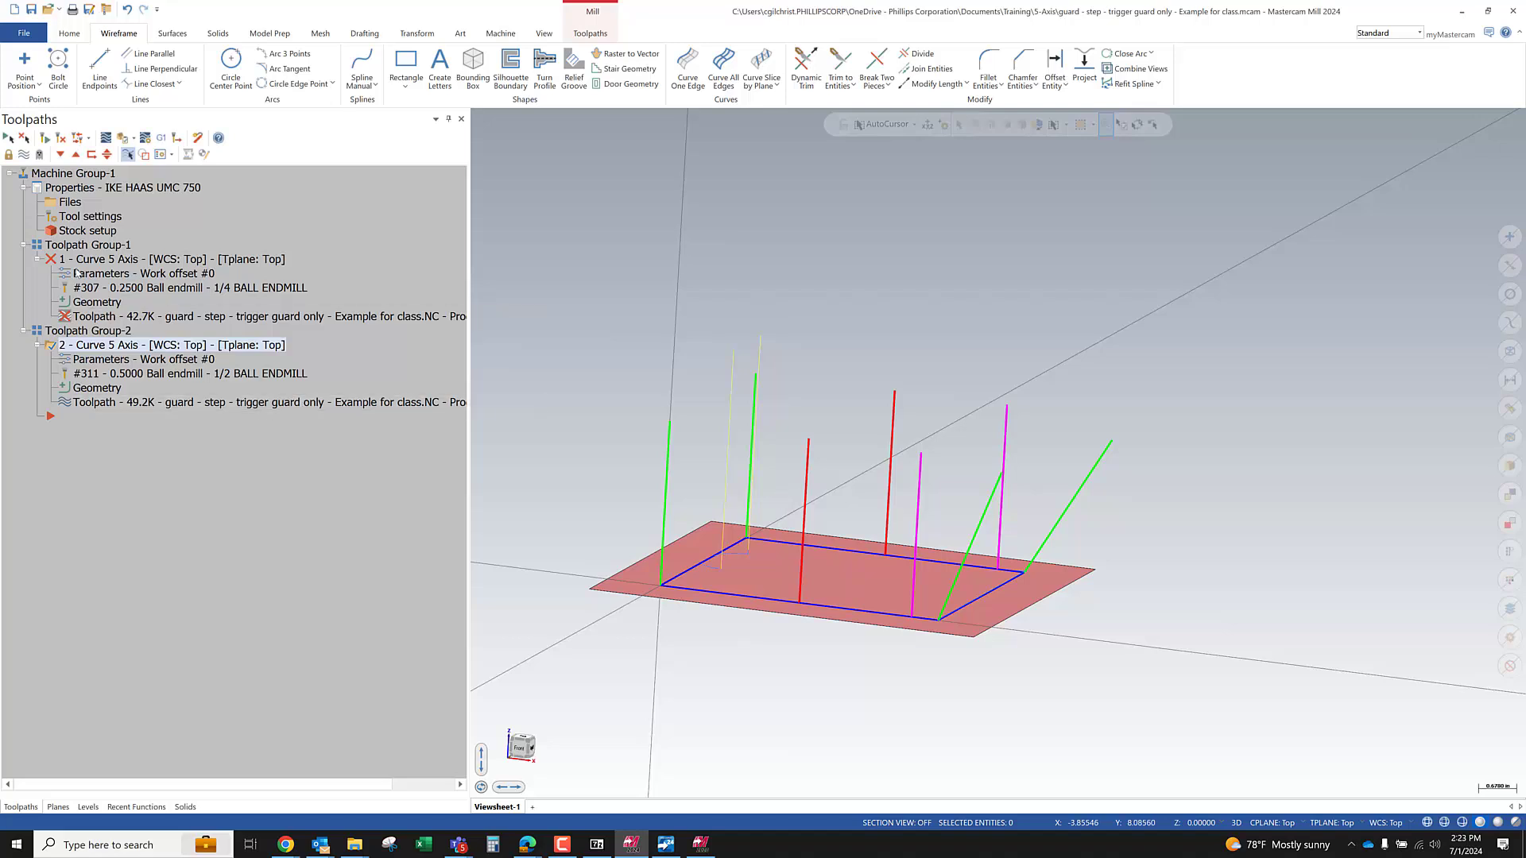
# In the second Curve 5 Axis toolpath's cut pattern, switch compensation type to Off and back to Computer to refresh the radial offset to 0.25
pyautogui.click(94, 358)
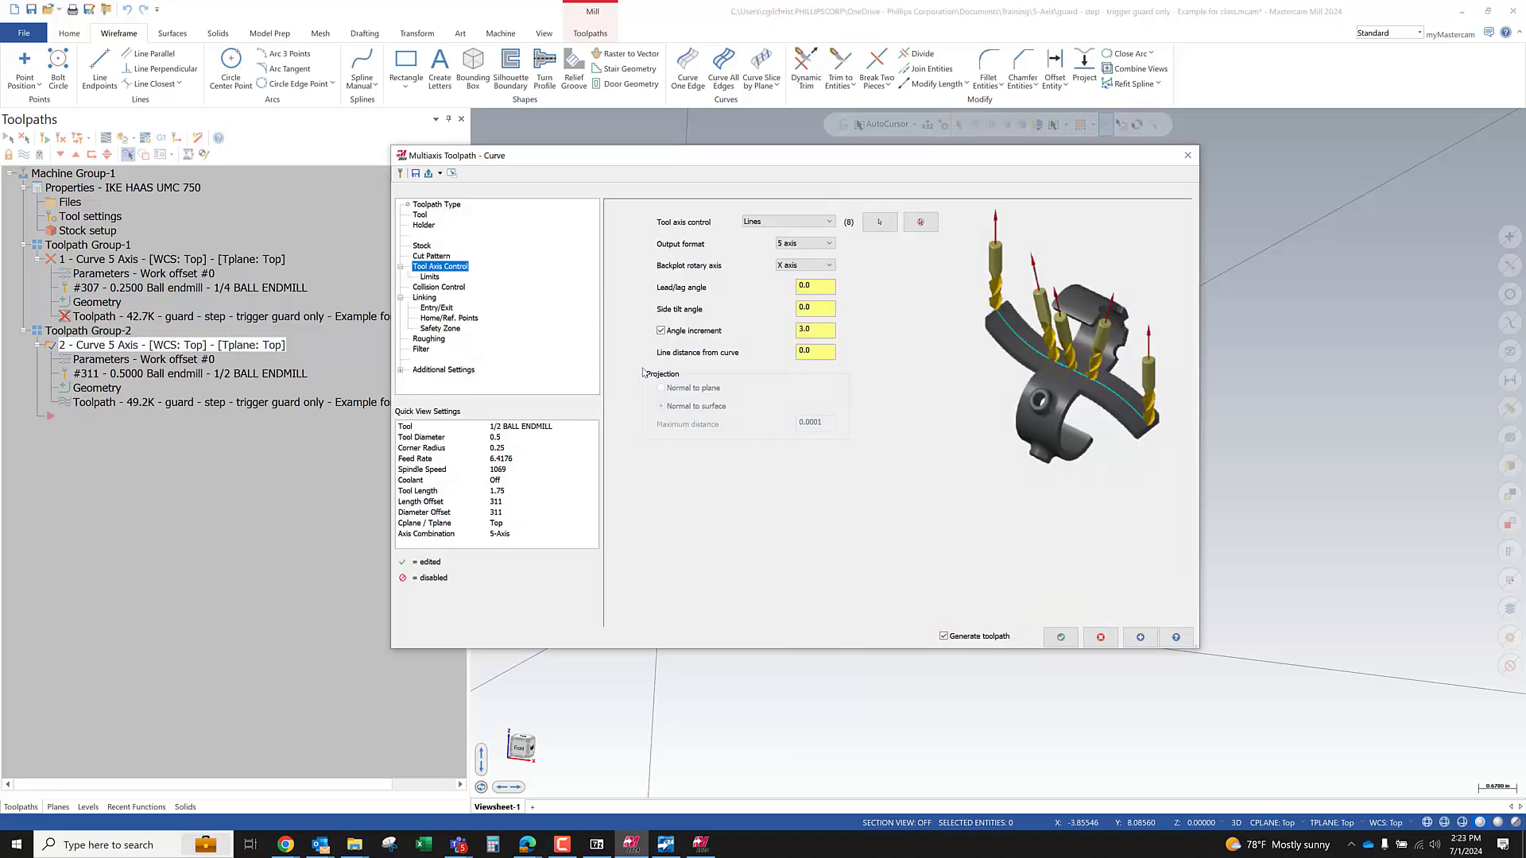
pyautogui.click(424, 256)
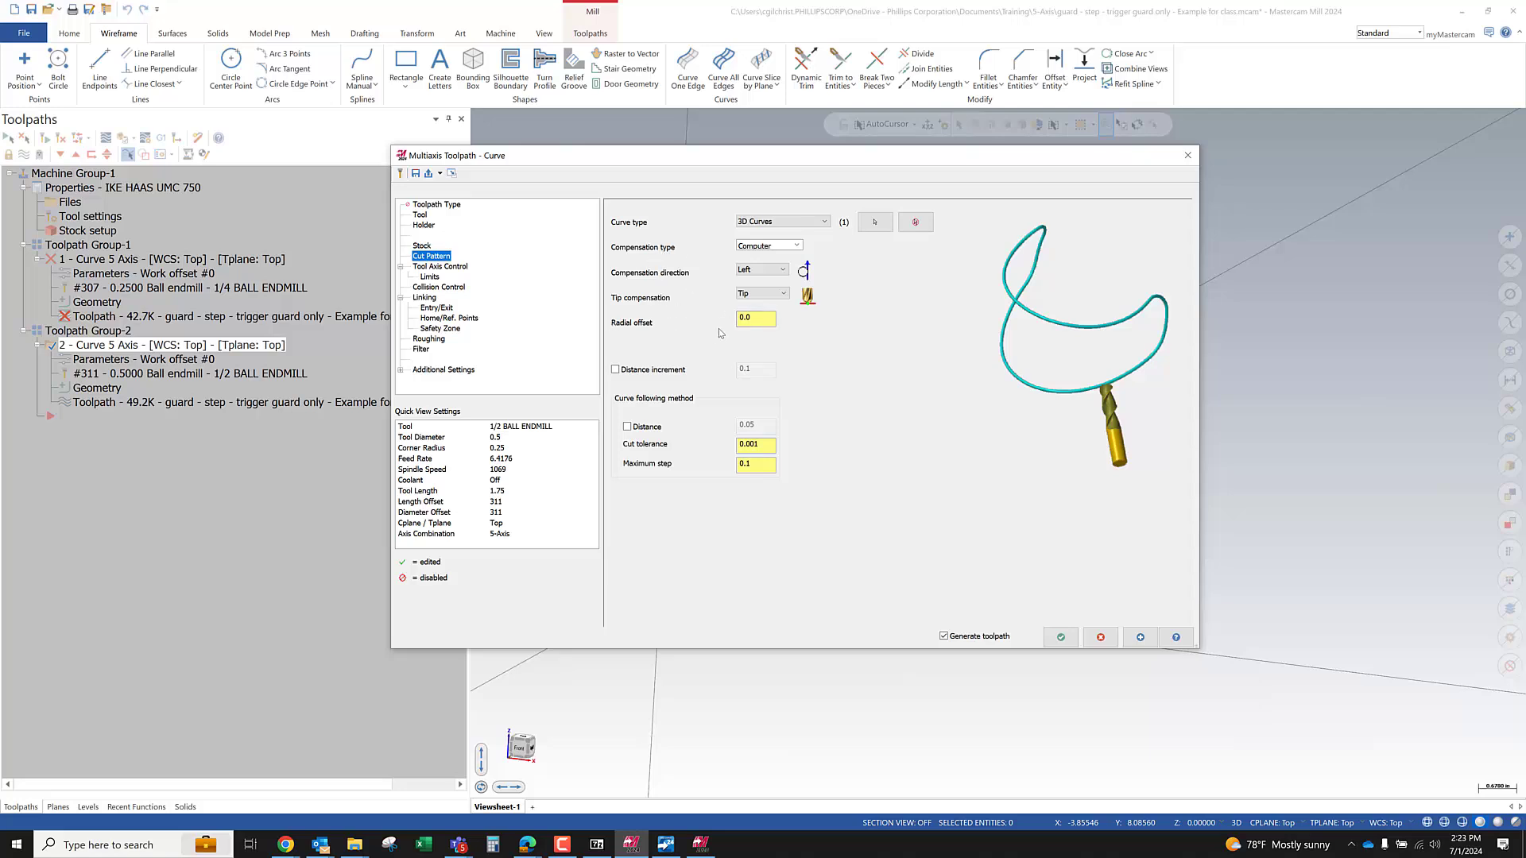
pyautogui.click(755, 318)
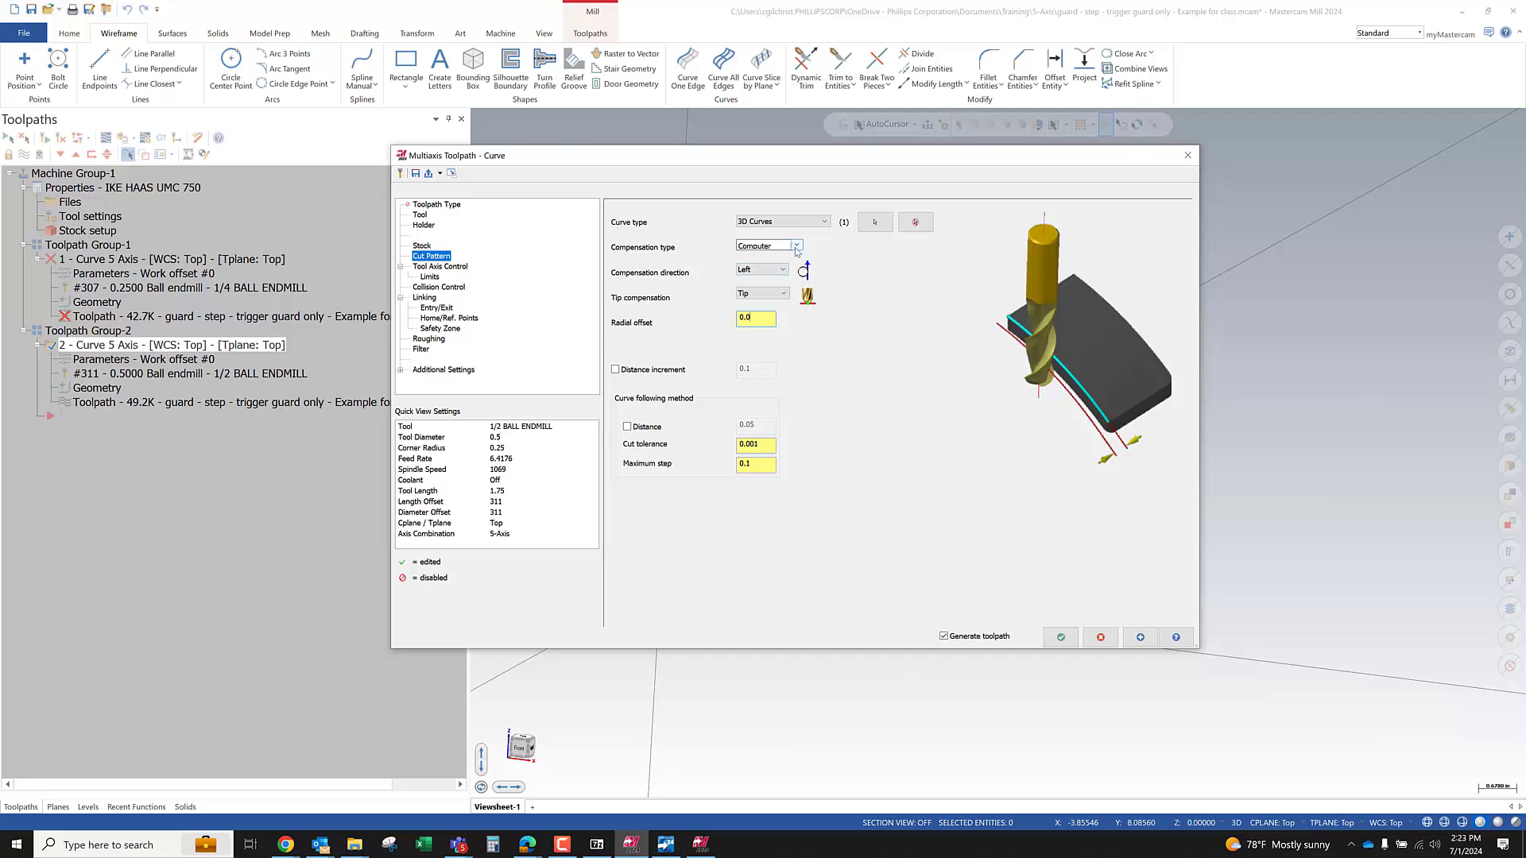
pyautogui.click(796, 246)
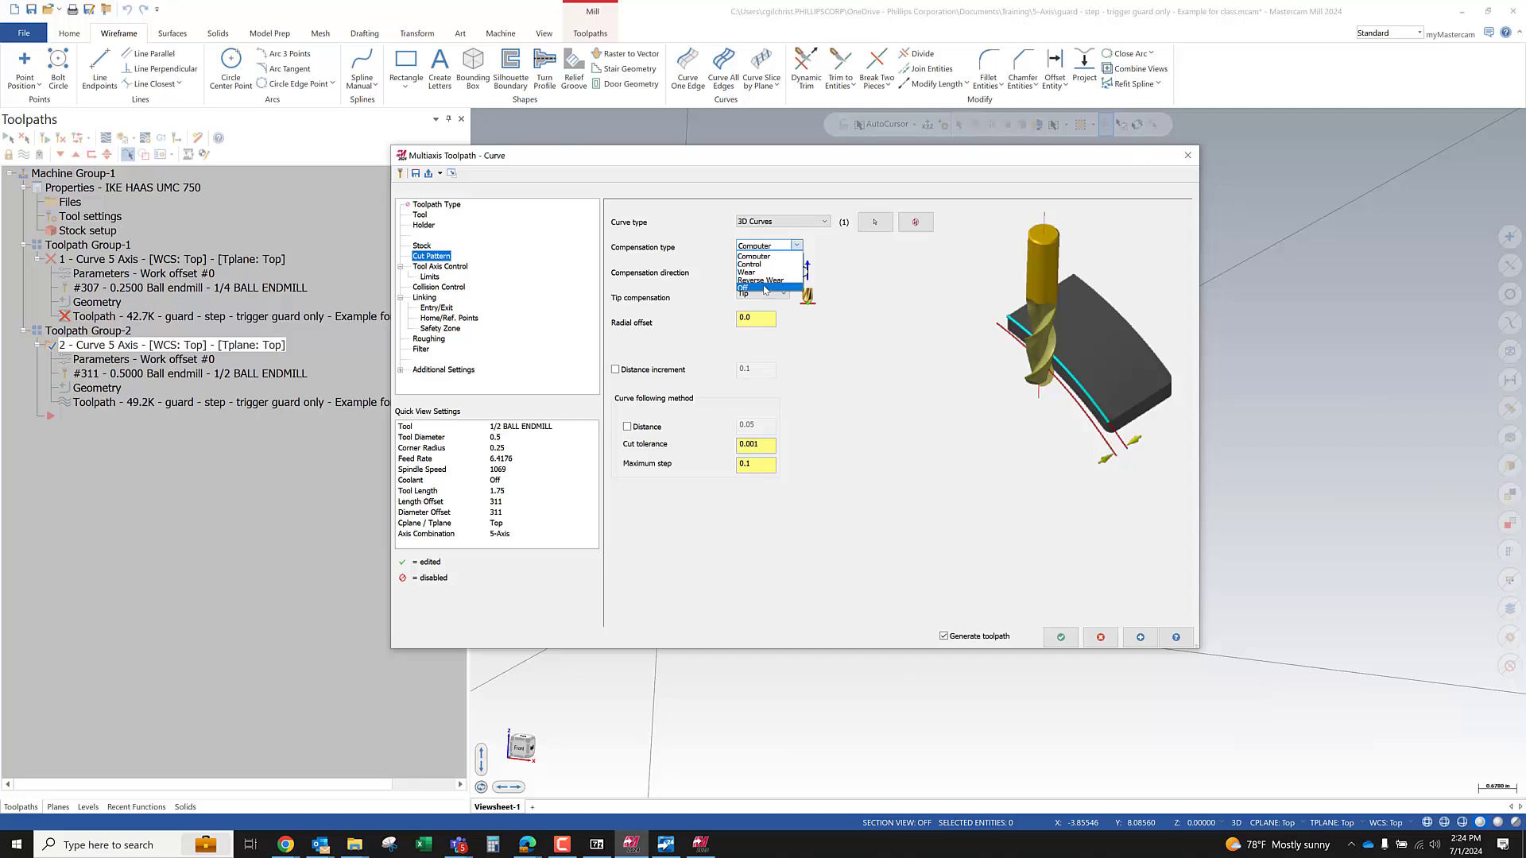
pyautogui.click(765, 290)
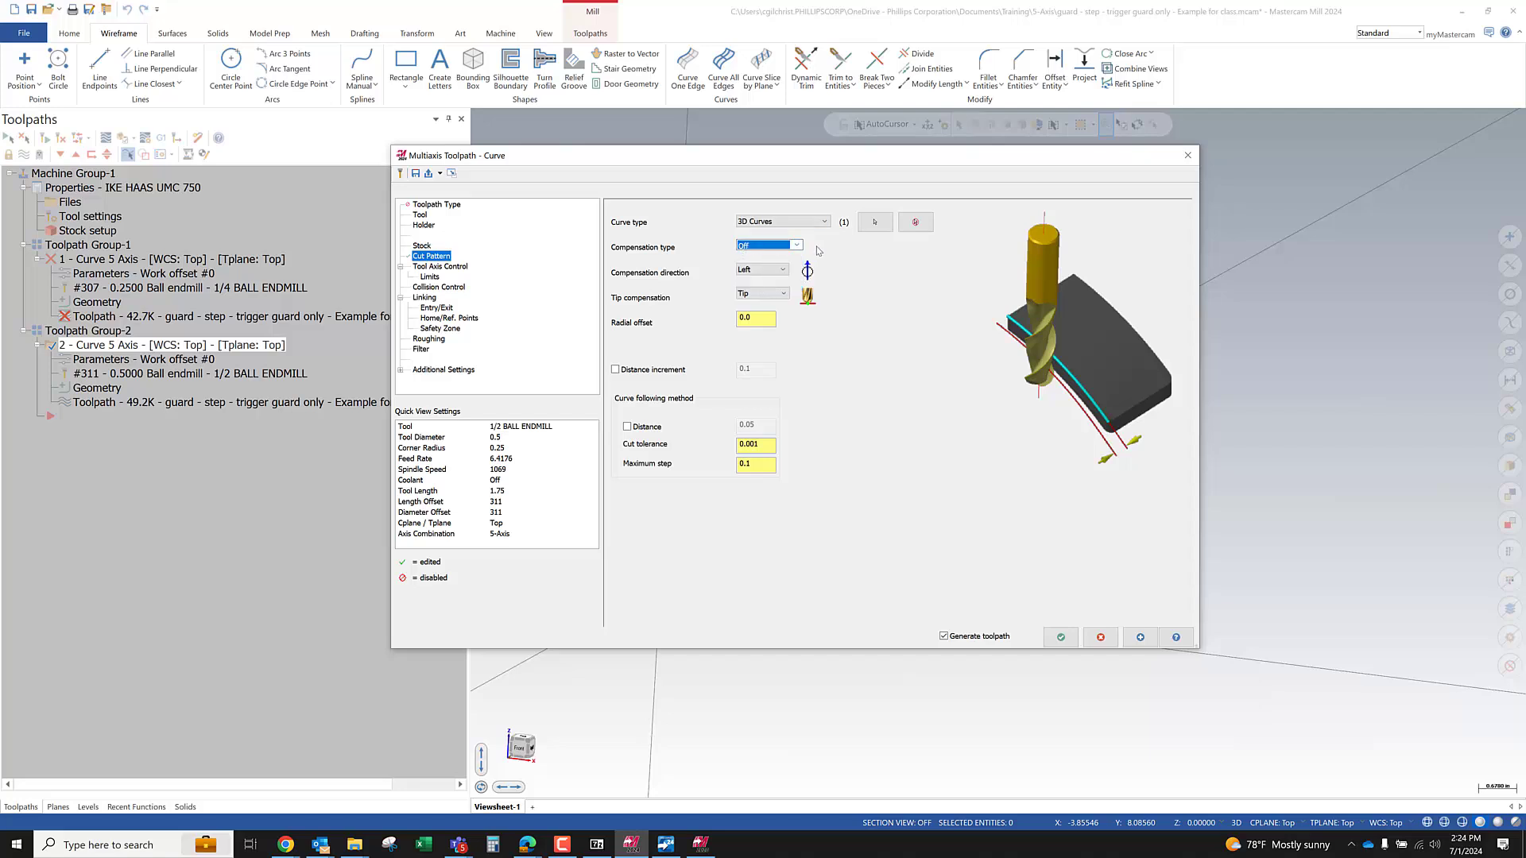
pyautogui.click(769, 323)
pyautogui.click(764, 248)
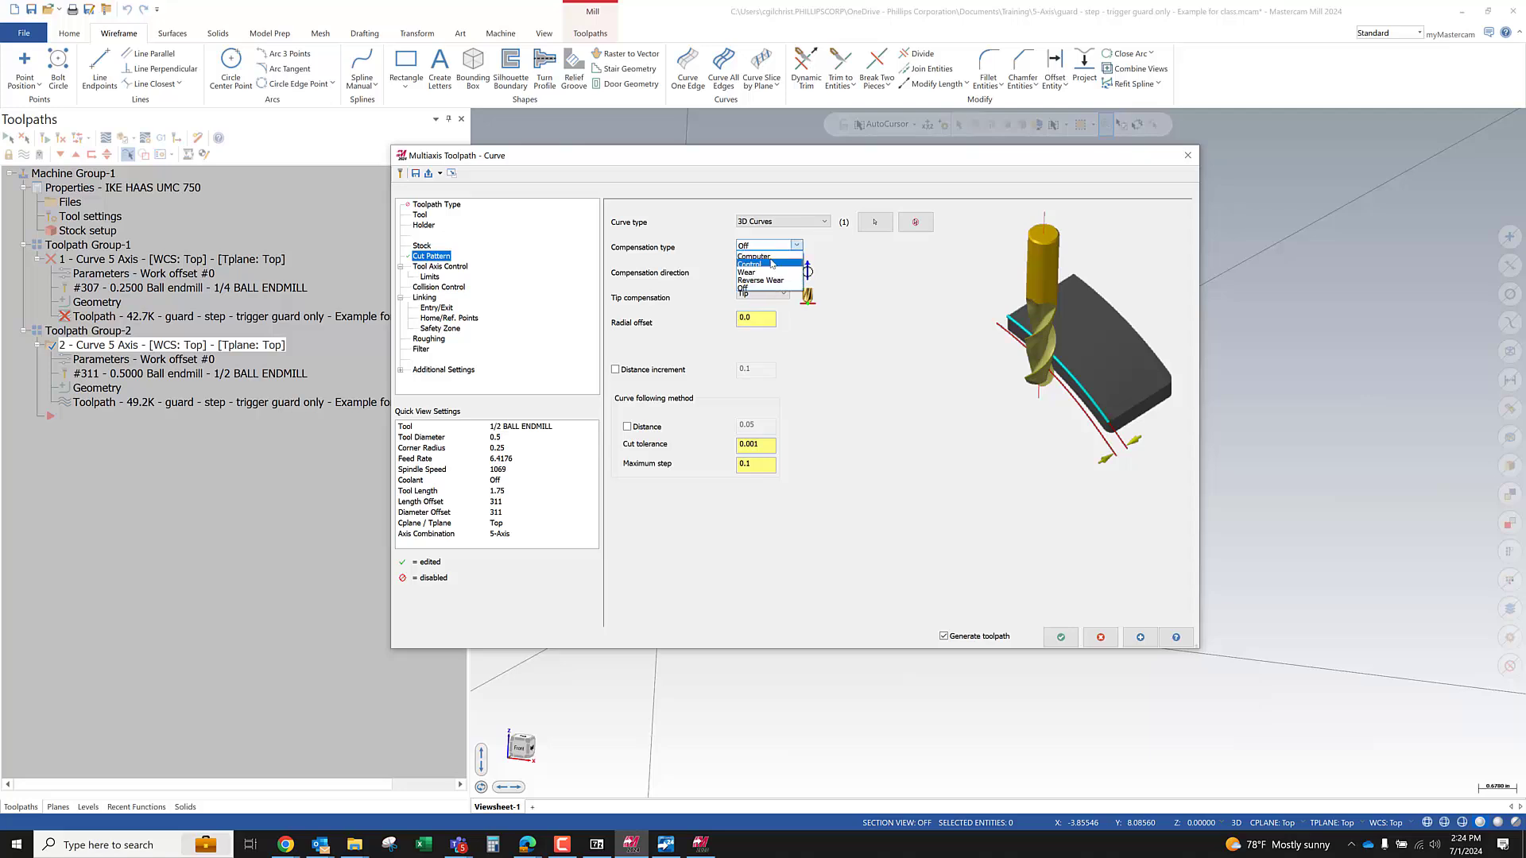
pyautogui.click(769, 257)
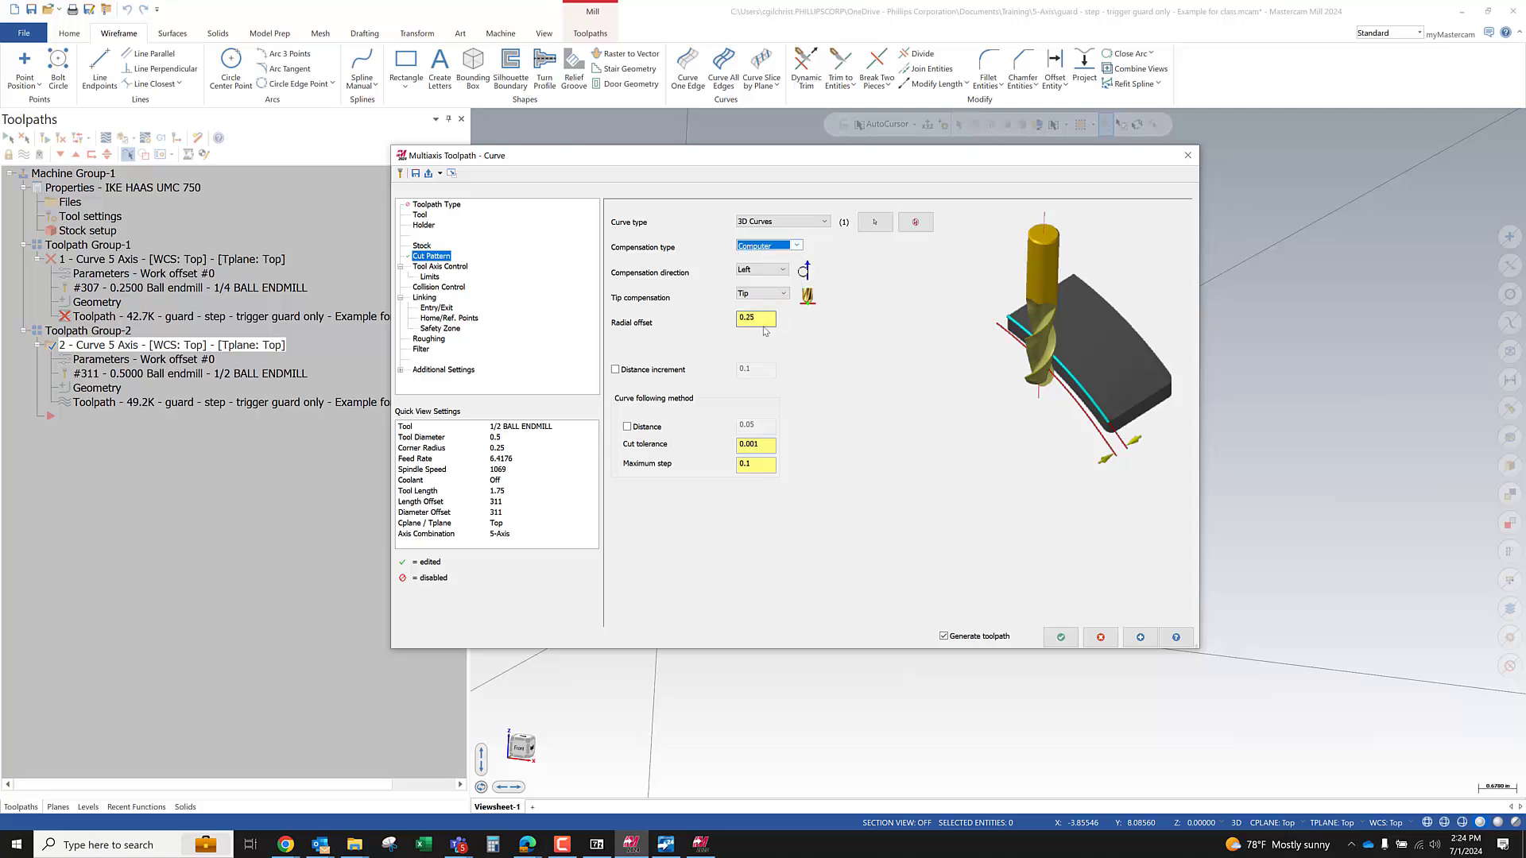
# Set compensation type to Off, select the 1/4 ball endmill, check the radial offset in the cut pattern, and apply the changes
pyautogui.click(757, 247)
pyautogui.click(776, 288)
pyautogui.click(421, 215)
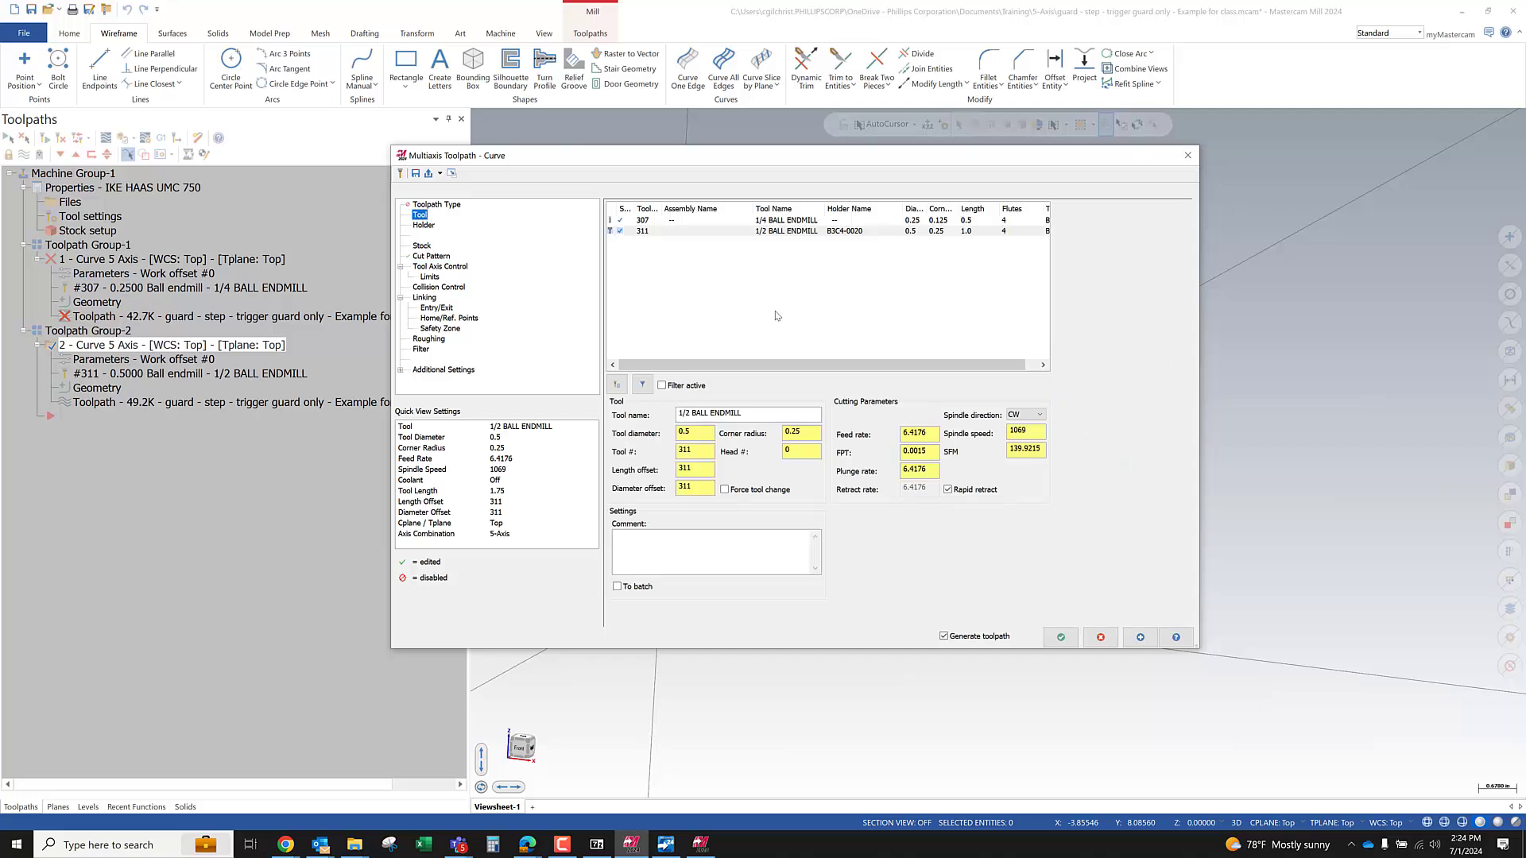
pyautogui.click(777, 220)
pyautogui.click(380, 231)
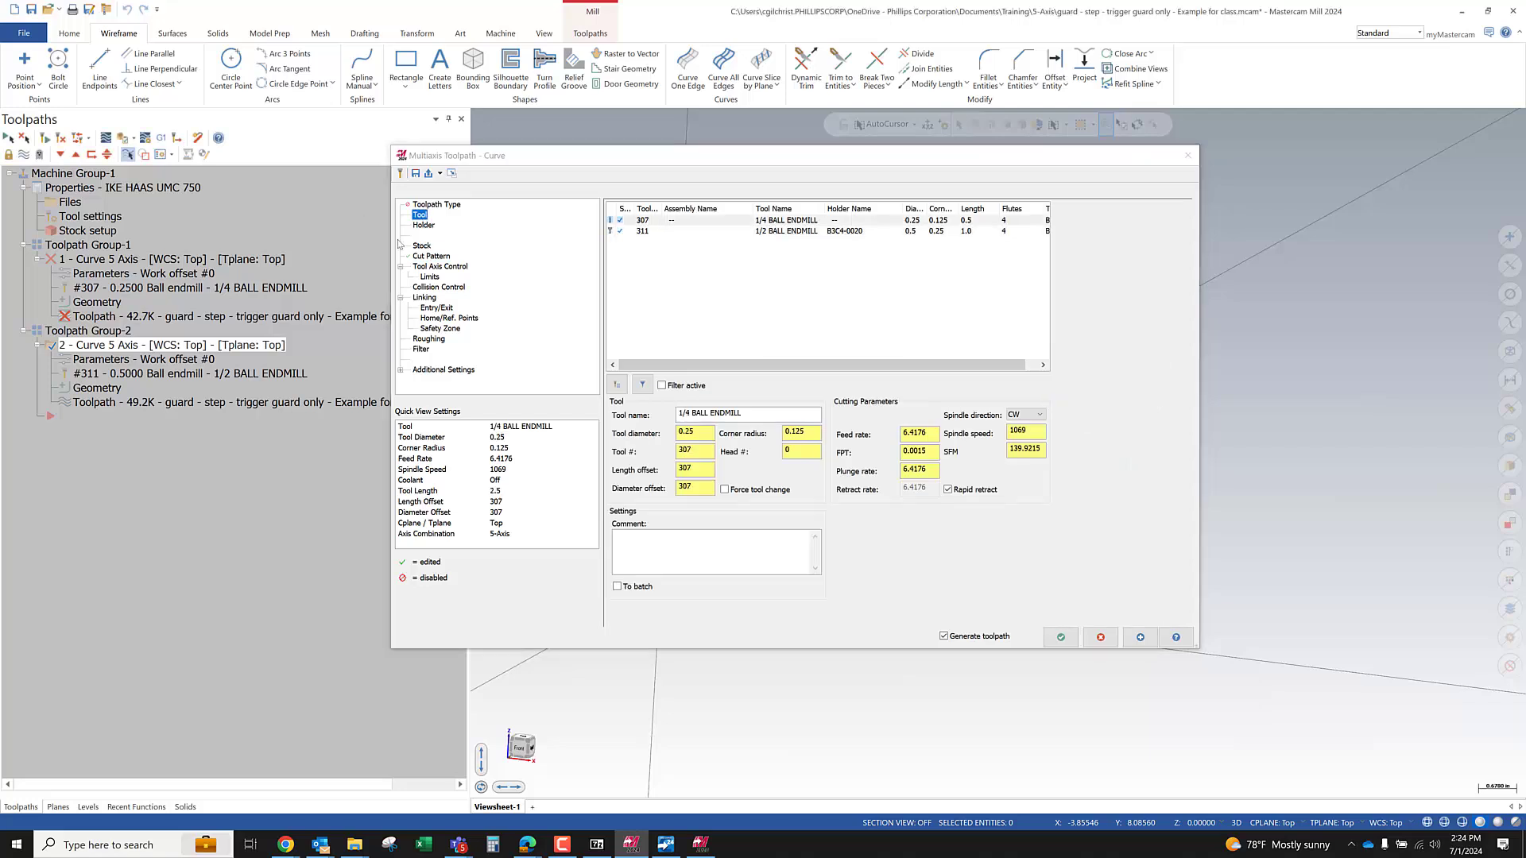
pyautogui.click(431, 256)
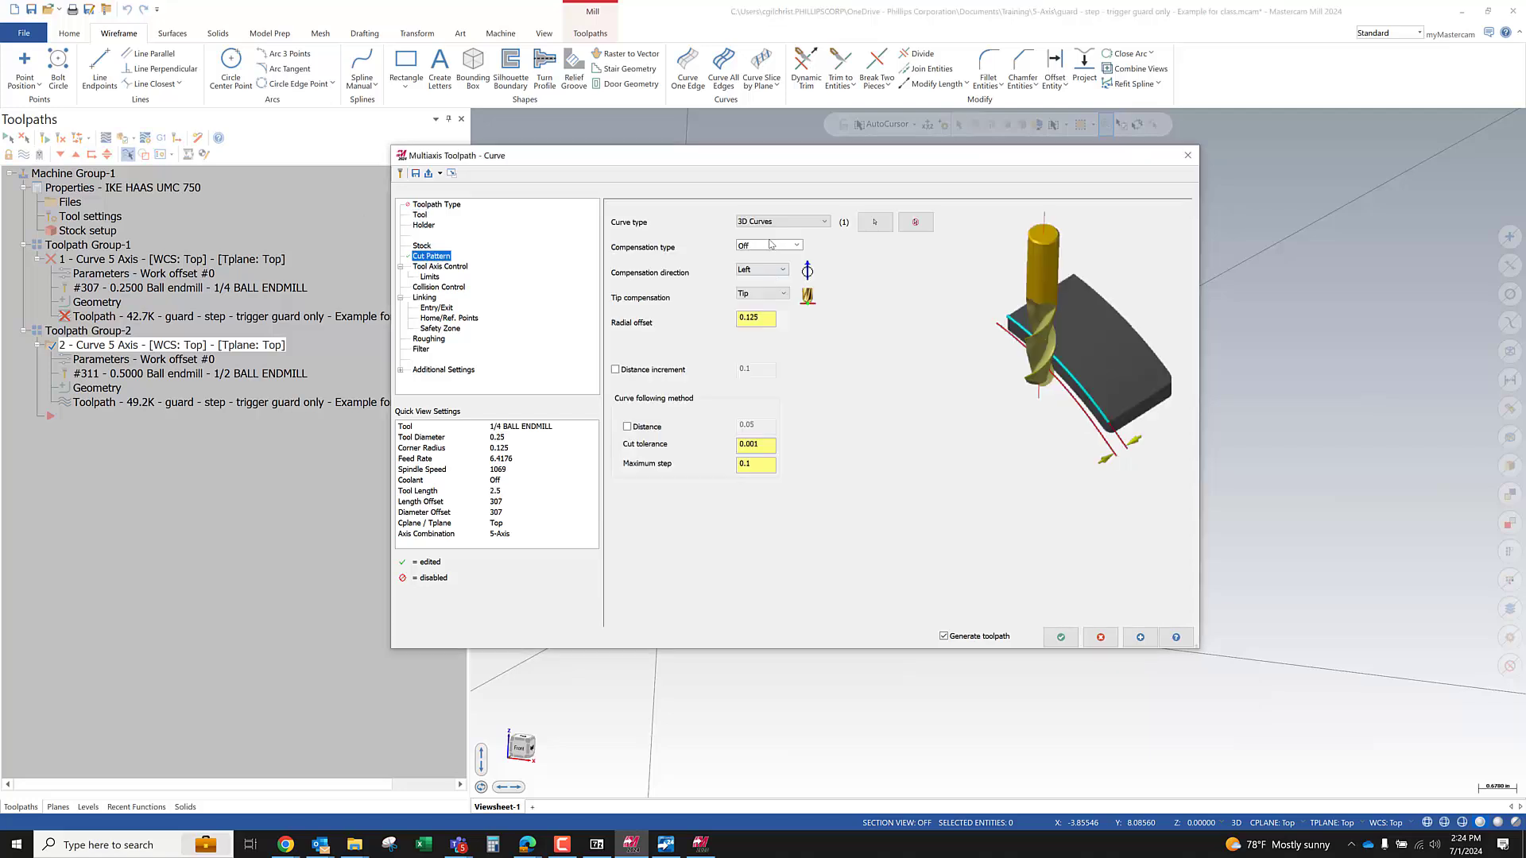
pyautogui.click(1139, 637)
# Set compensation type to Computer, select the 1/2 ball endmill, and check the radial offset in the cut pattern
pyautogui.click(782, 247)
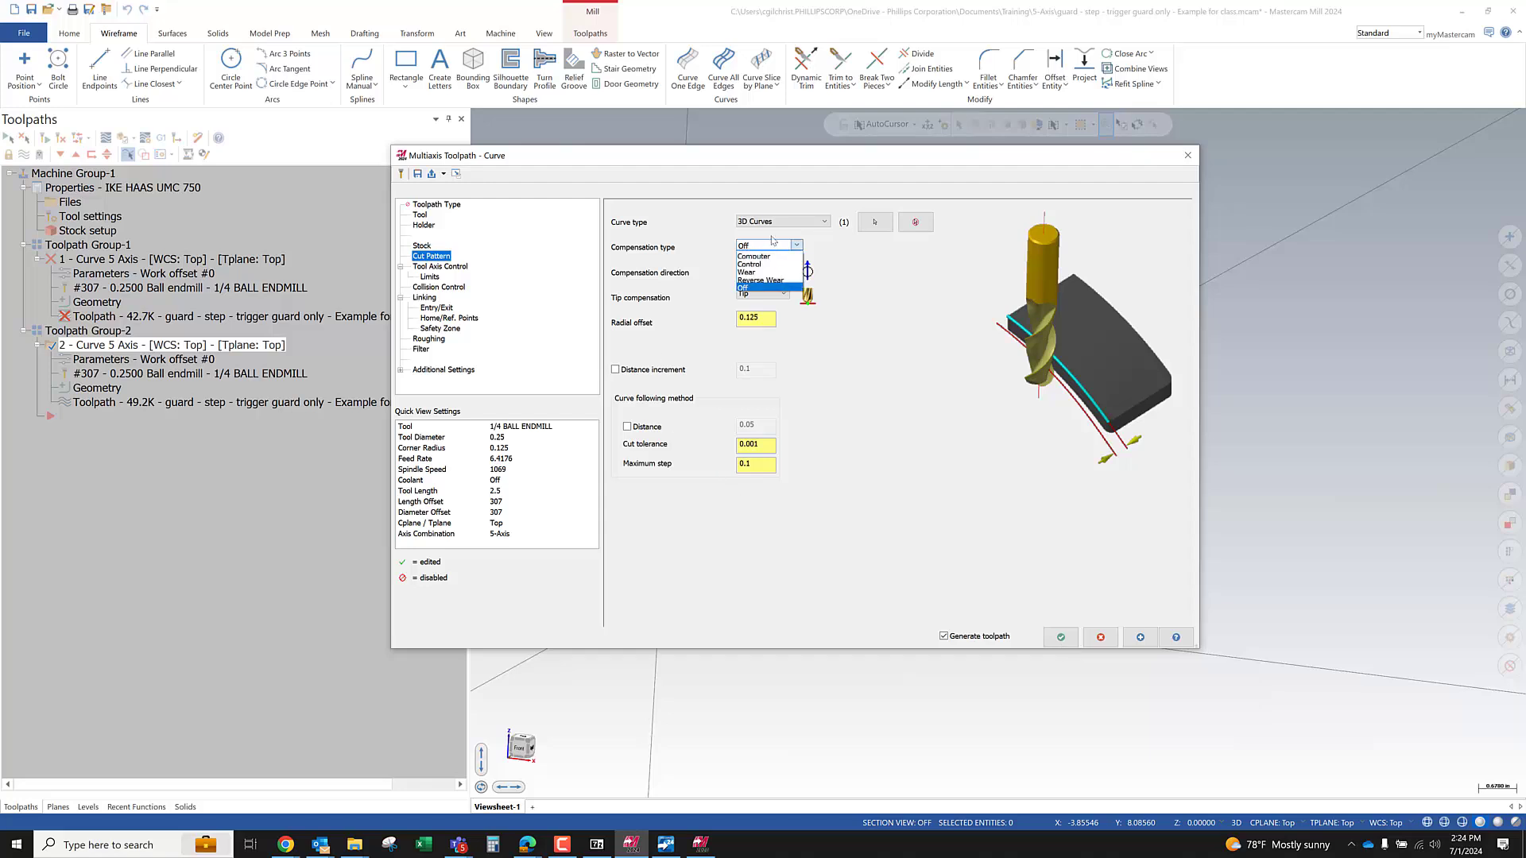
pyautogui.click(754, 256)
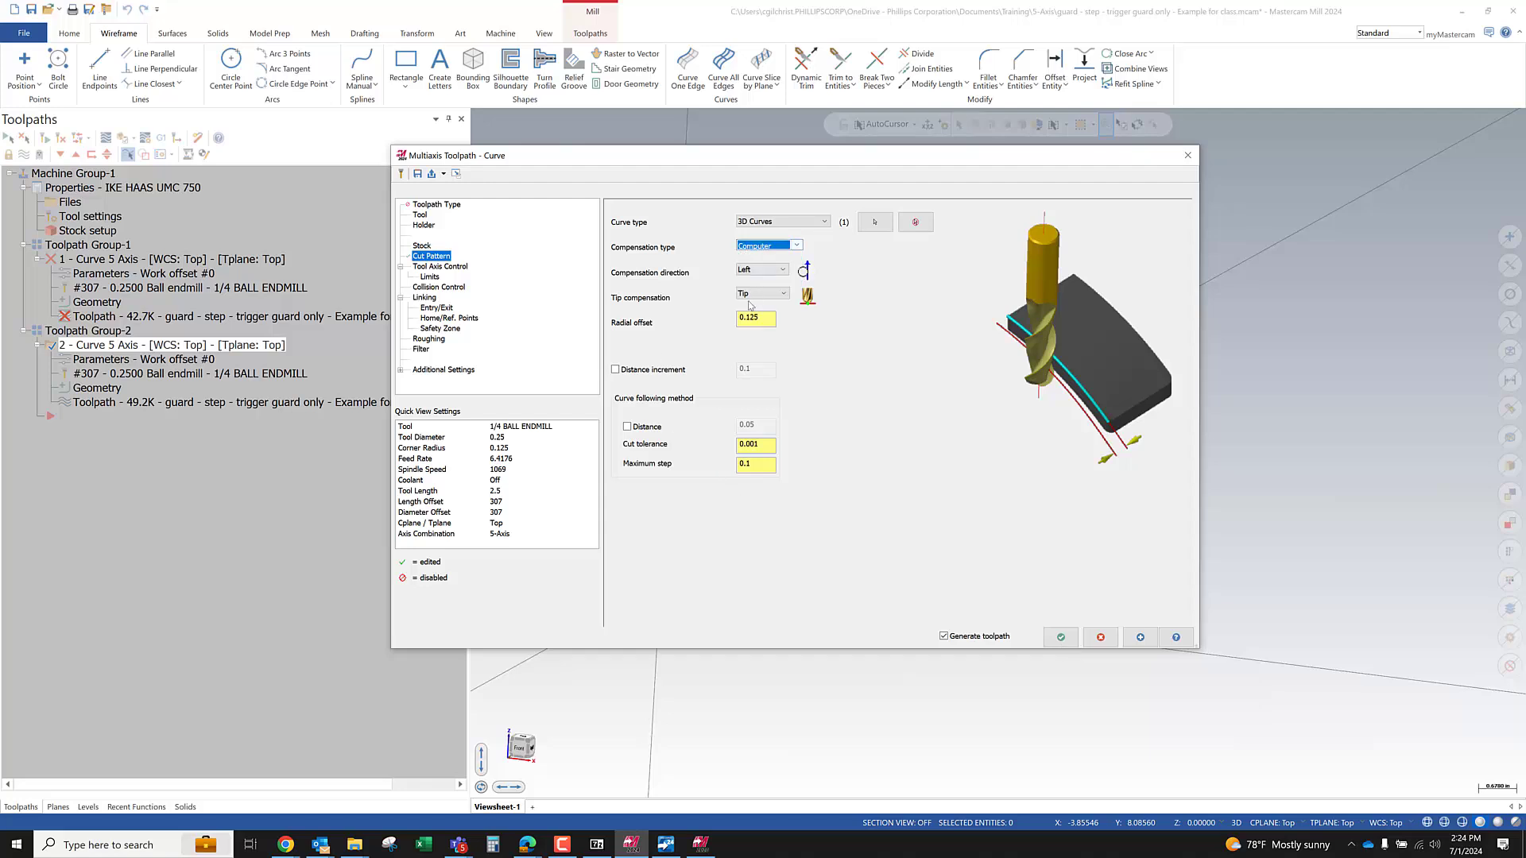
pyautogui.click(419, 215)
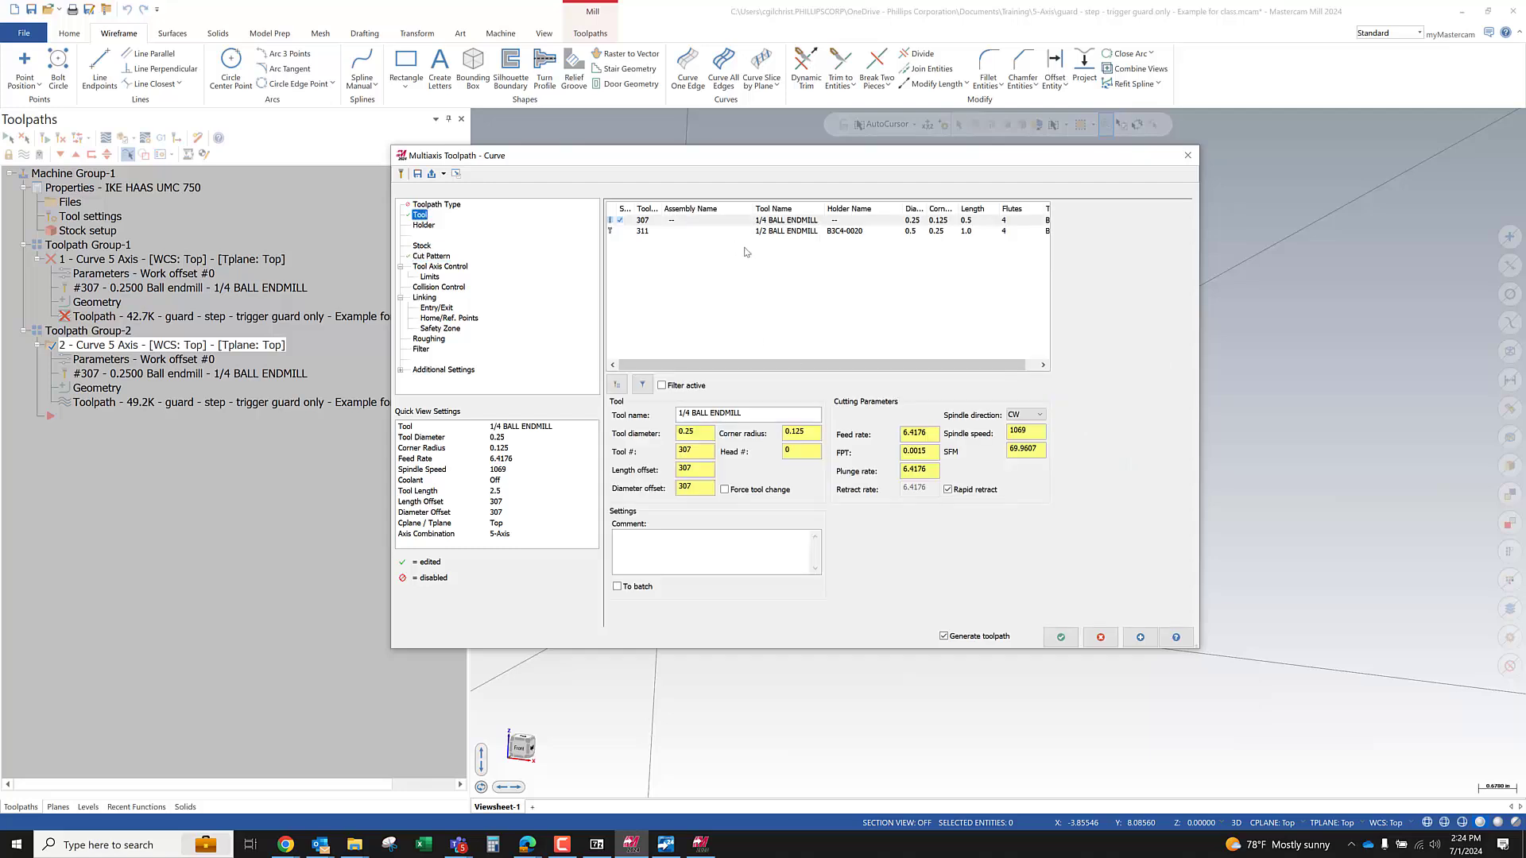
pyautogui.click(757, 231)
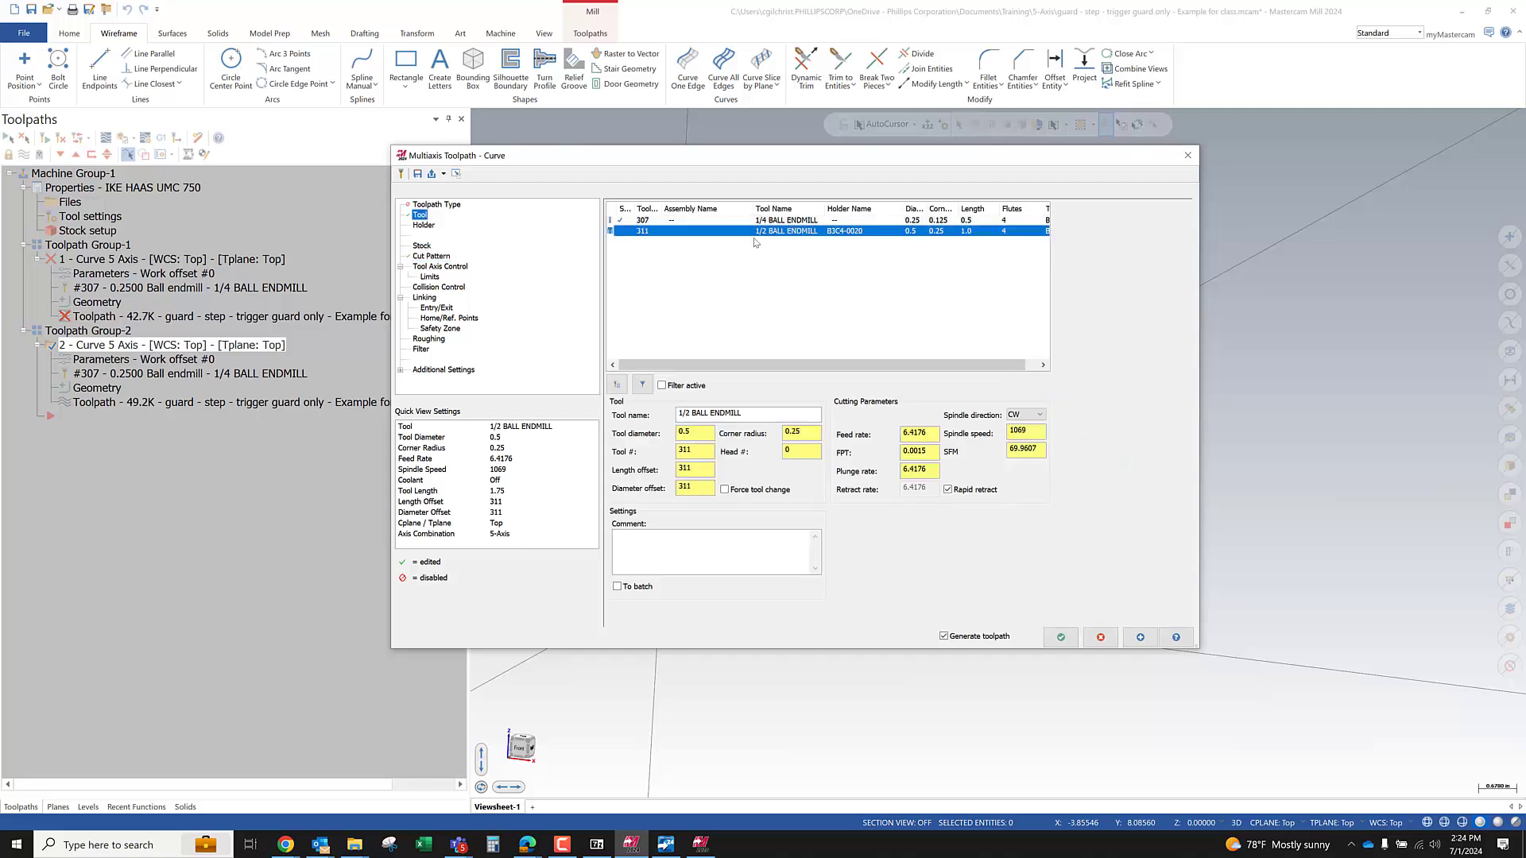
pyautogui.click(432, 257)
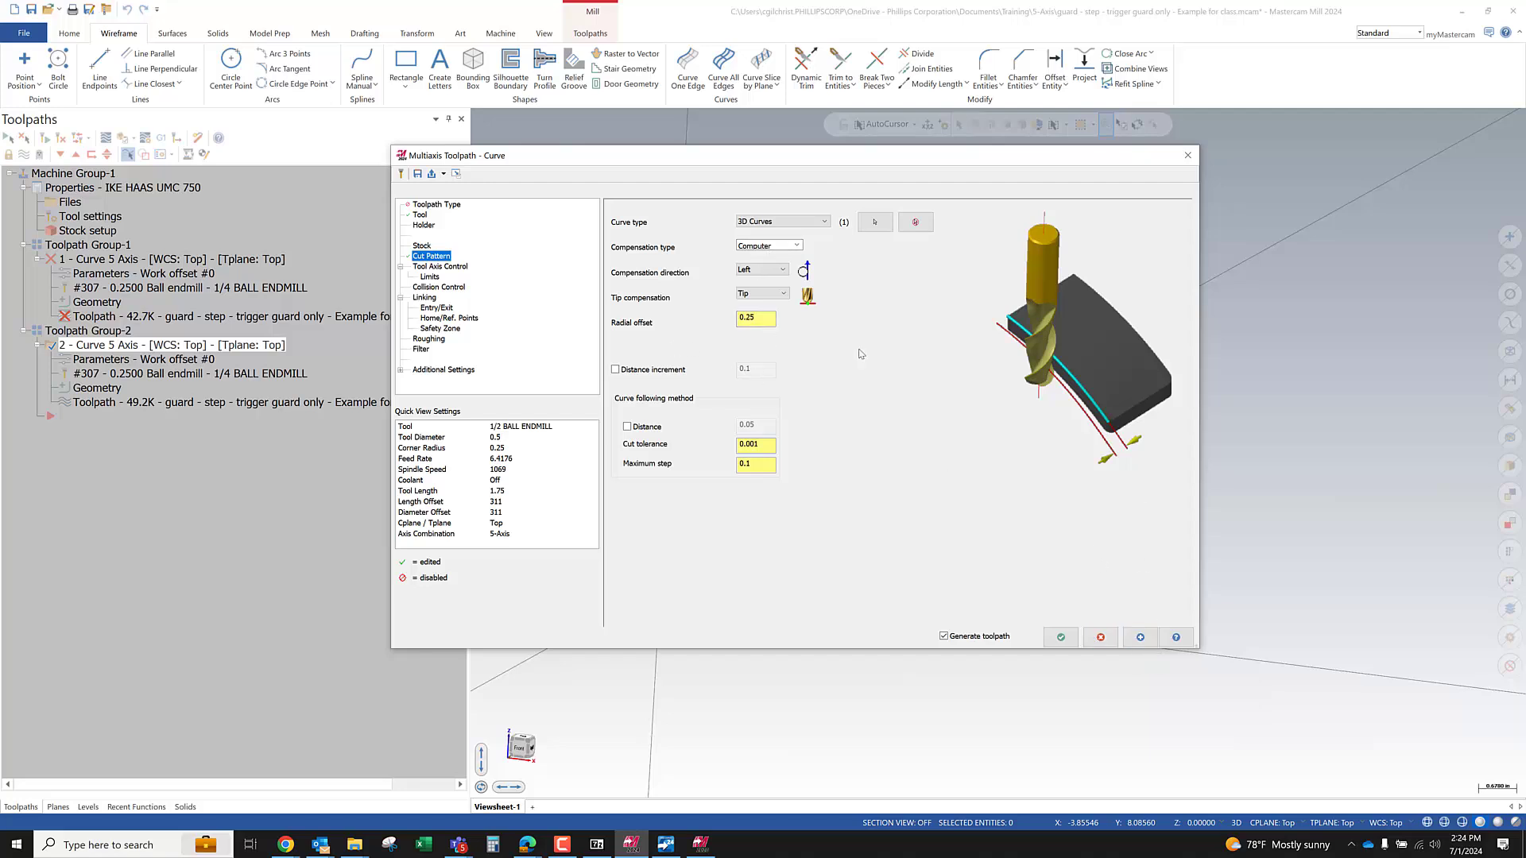
# Switch compensation type to Off and back to Computer, select the 1/4 ball endmill, and check the radial offset in the cut pattern
pyautogui.click(796, 247)
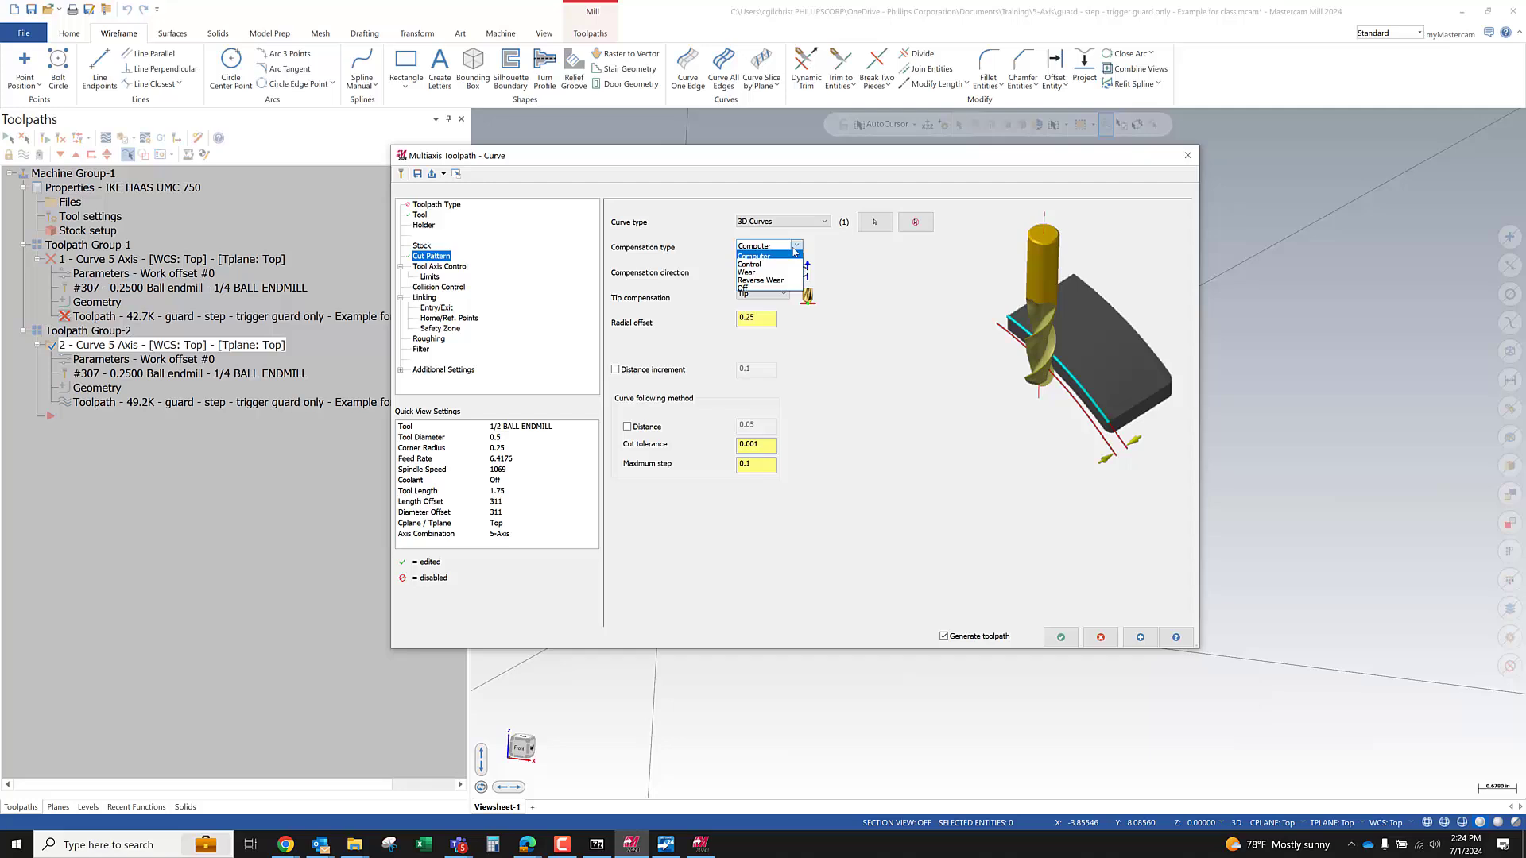
pyautogui.click(759, 288)
pyautogui.click(795, 246)
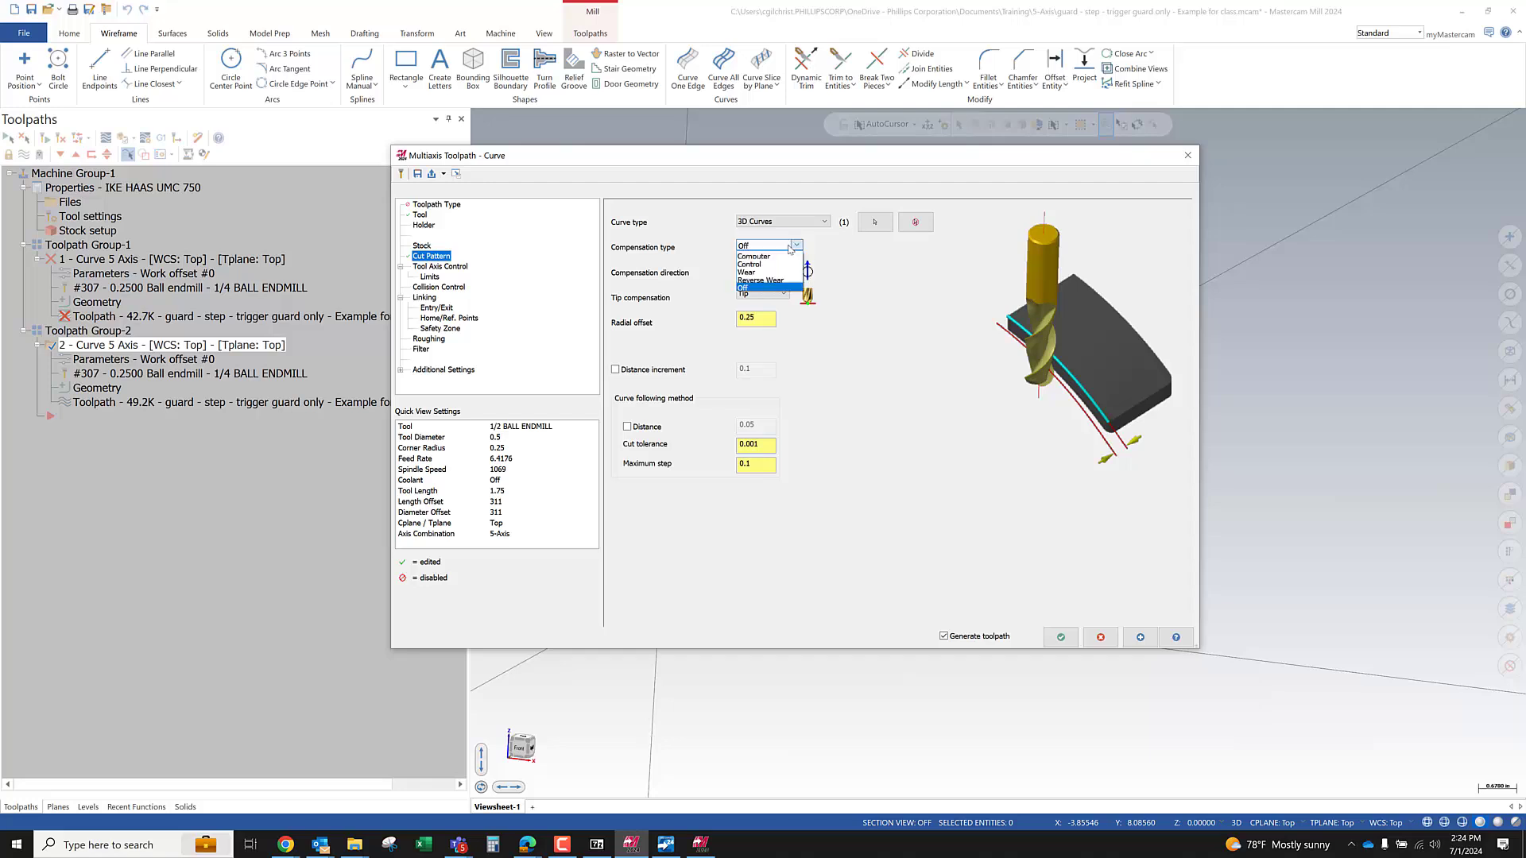
pyautogui.click(755, 256)
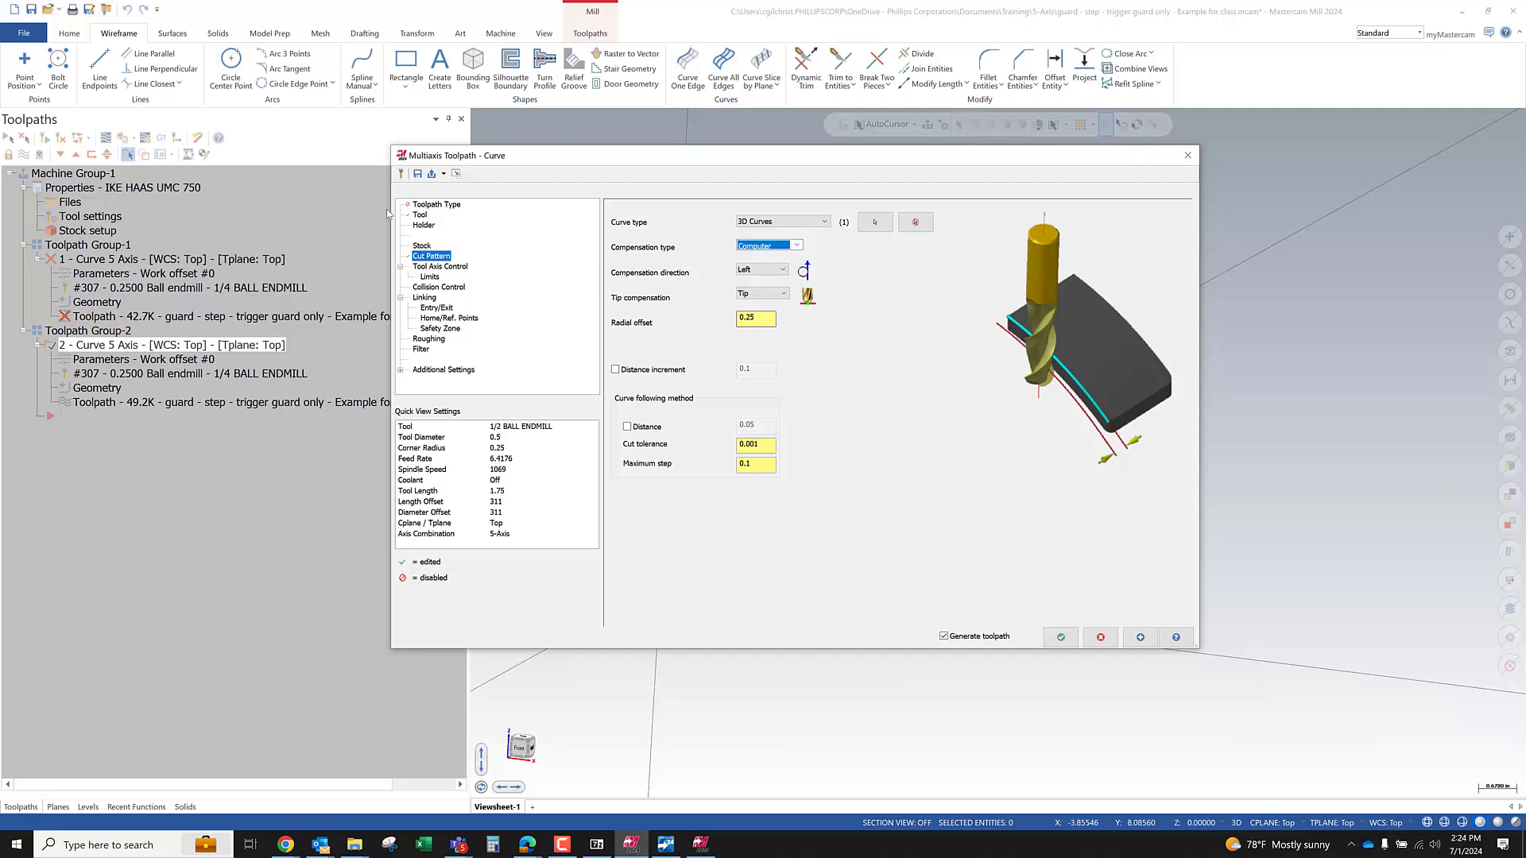
pyautogui.click(420, 214)
pyautogui.click(761, 221)
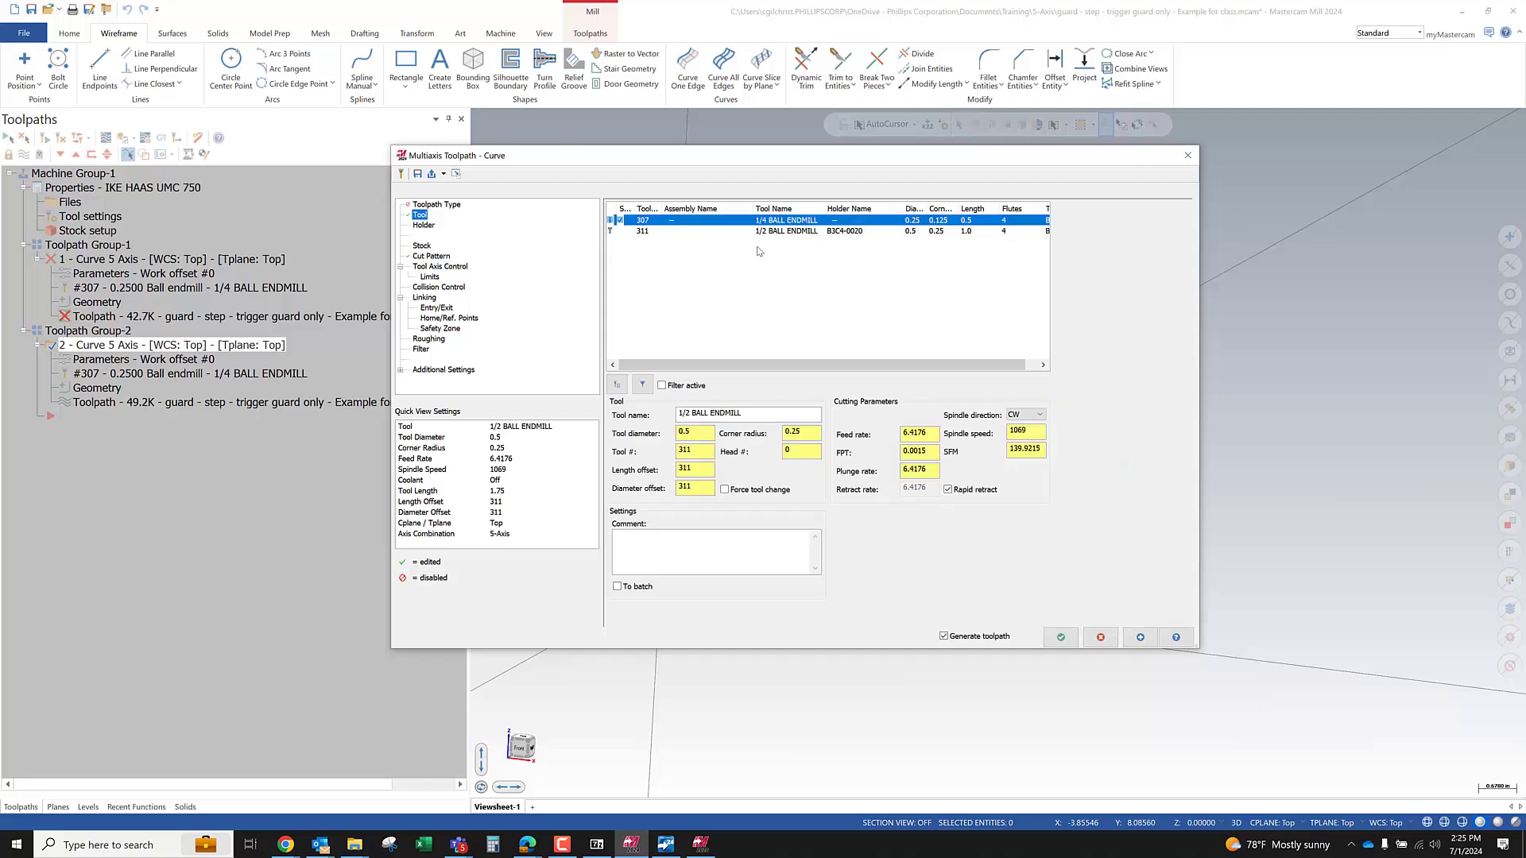
pyautogui.click(433, 255)
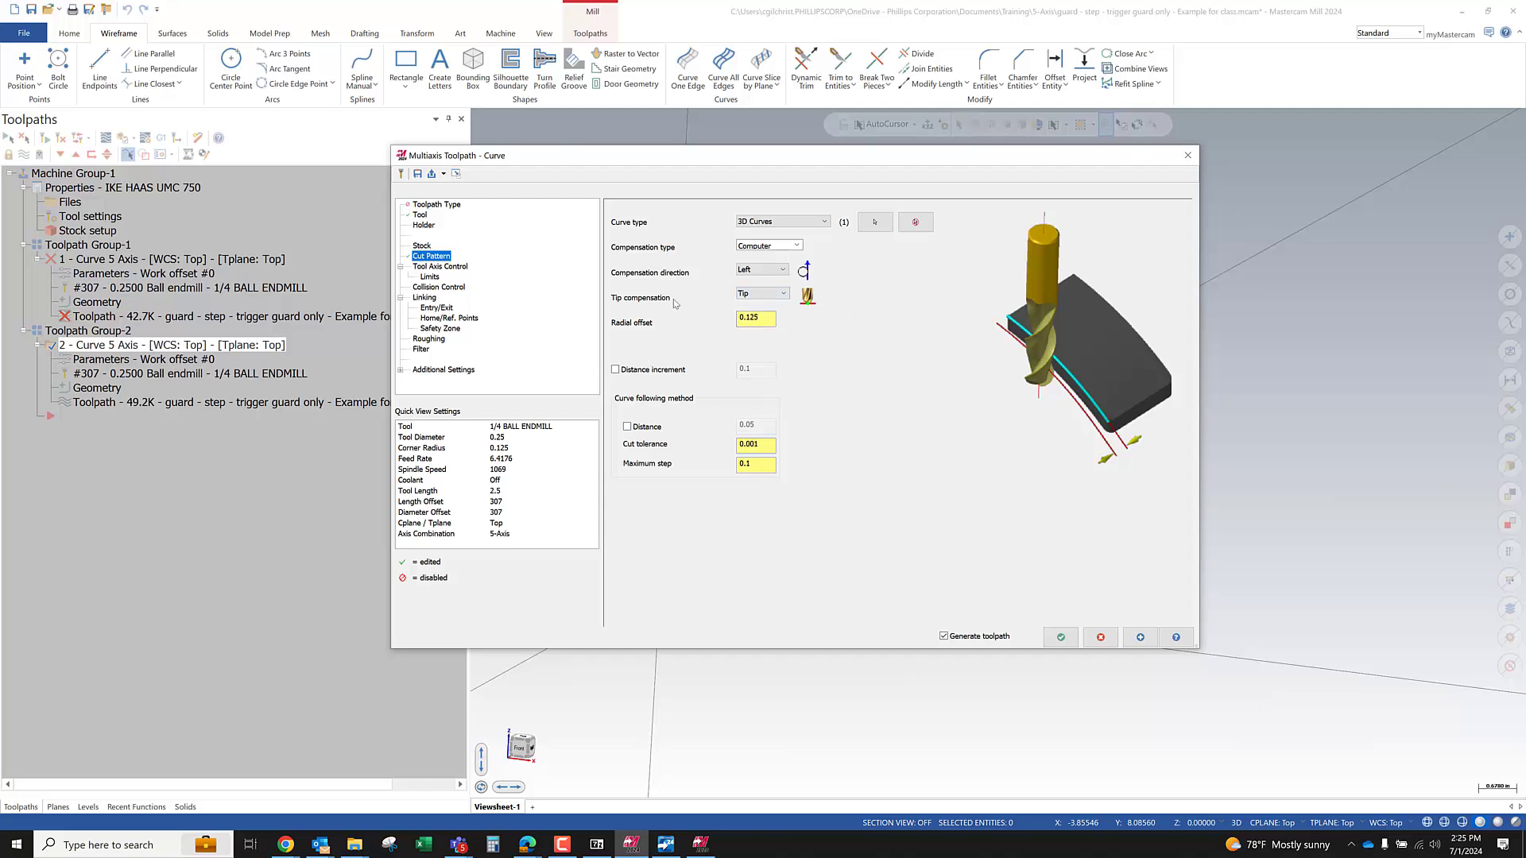
# Set the cut pattern's radial offset to 0.155 and apply the changes to regenerate the second Curve 5 Axis toolpath
pyautogui.doubleClick(753, 318)
pyautogui.write('1')
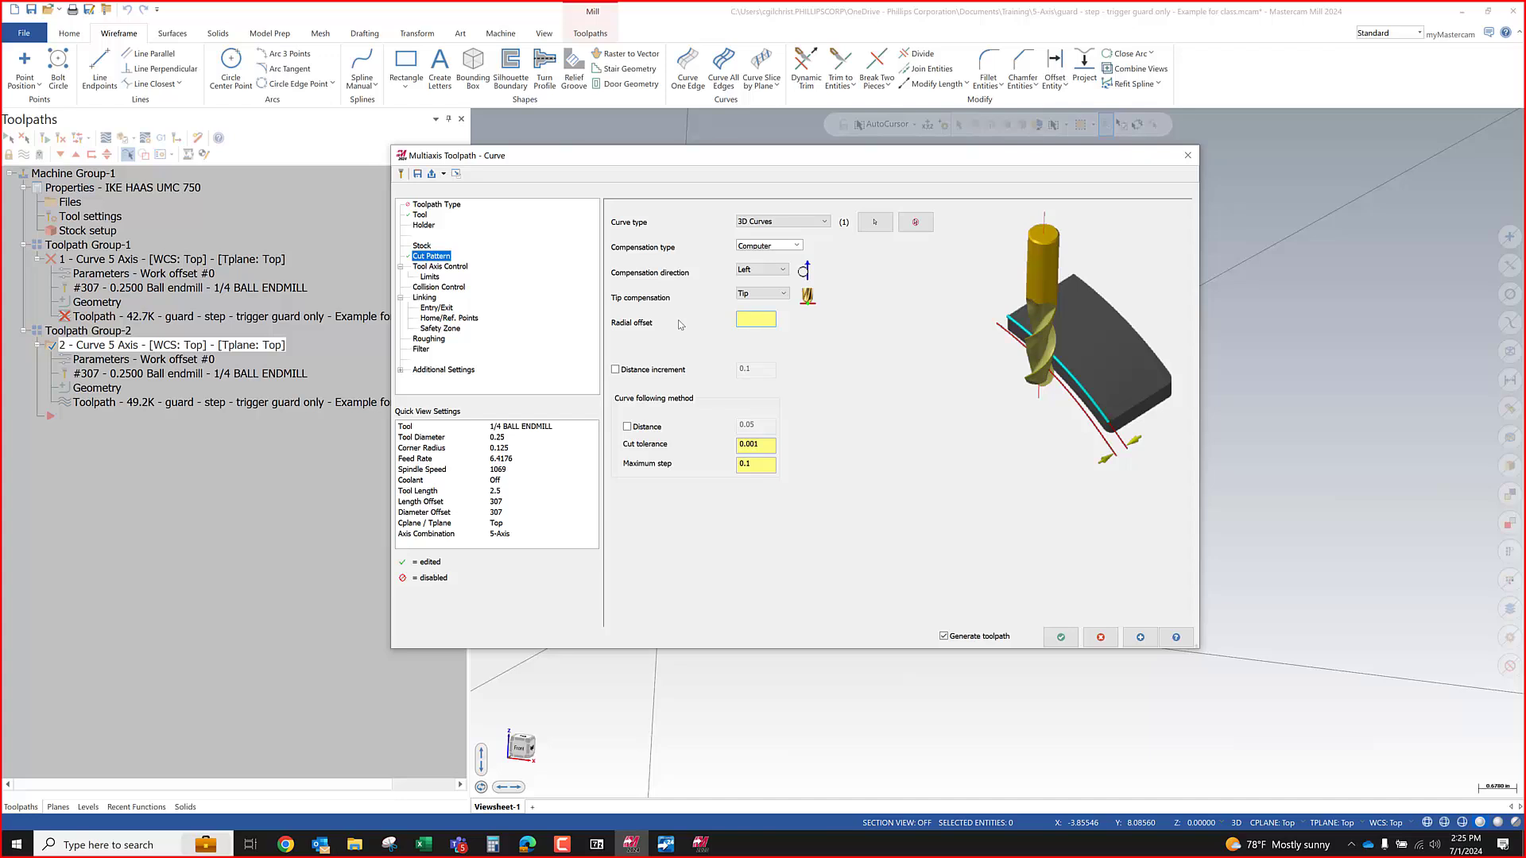
pyautogui.write('55')
pyautogui.press('Return')
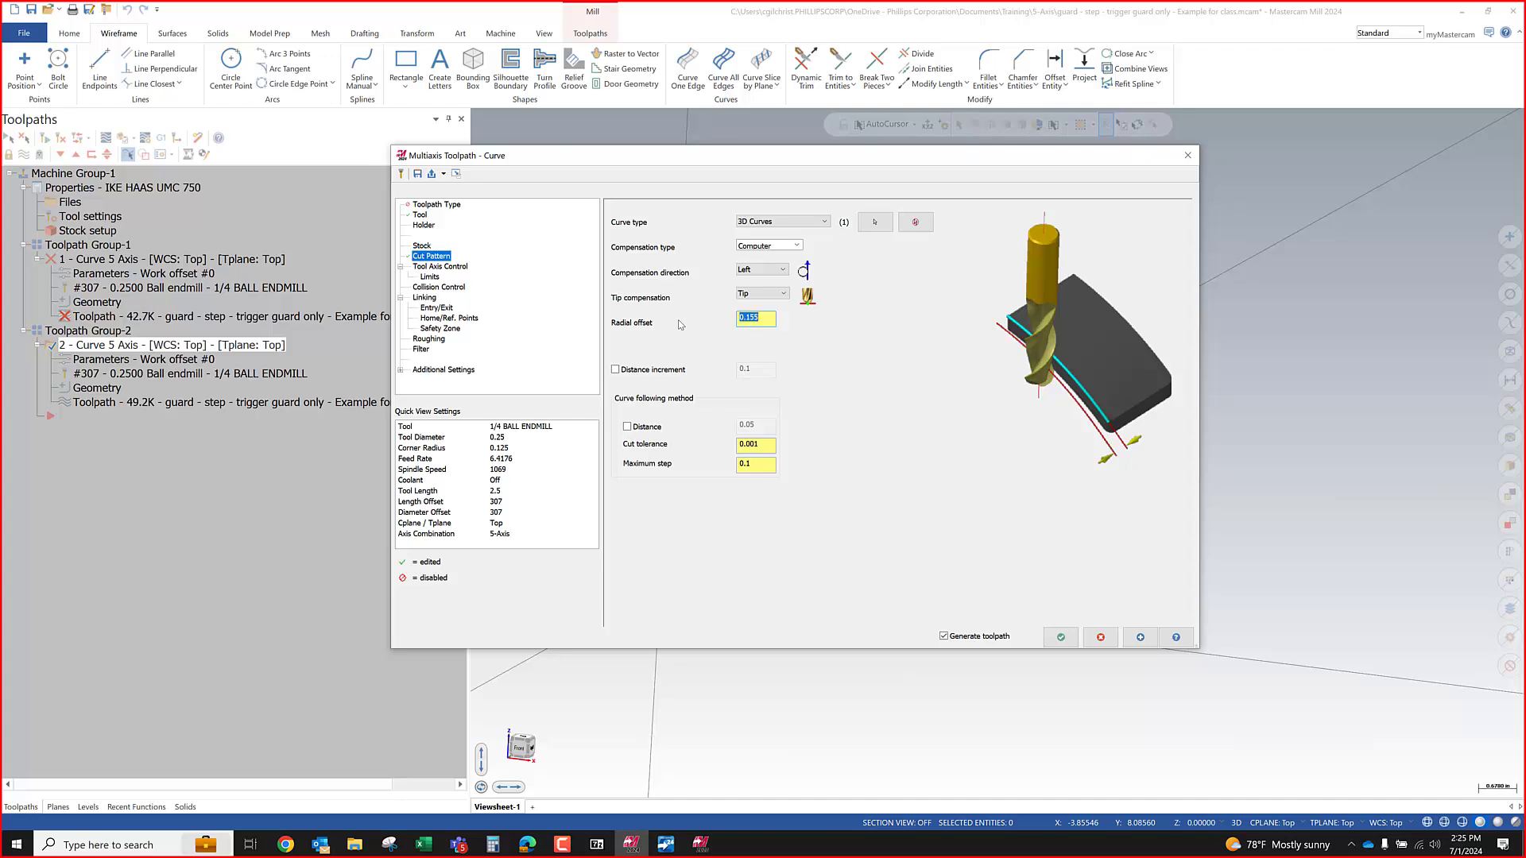
pyautogui.click(1060, 637)
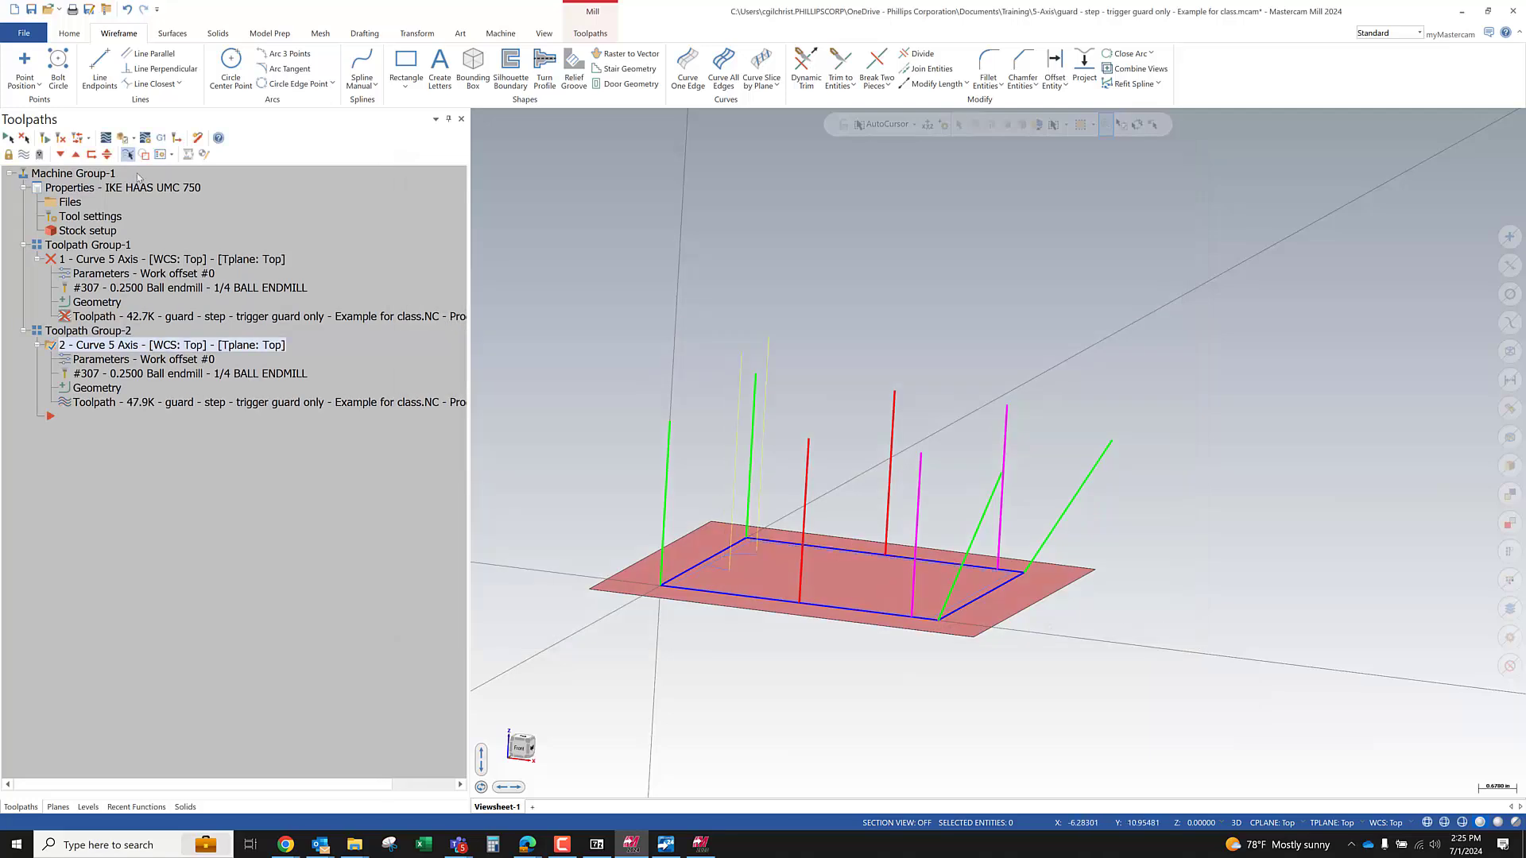
# Backplot the second Curve 5 Axis toolpath, examine the ball endmill's clearance from the curve and the vectors around the rectangle, and close the backplot
pyautogui.hotkey('alt', 't')
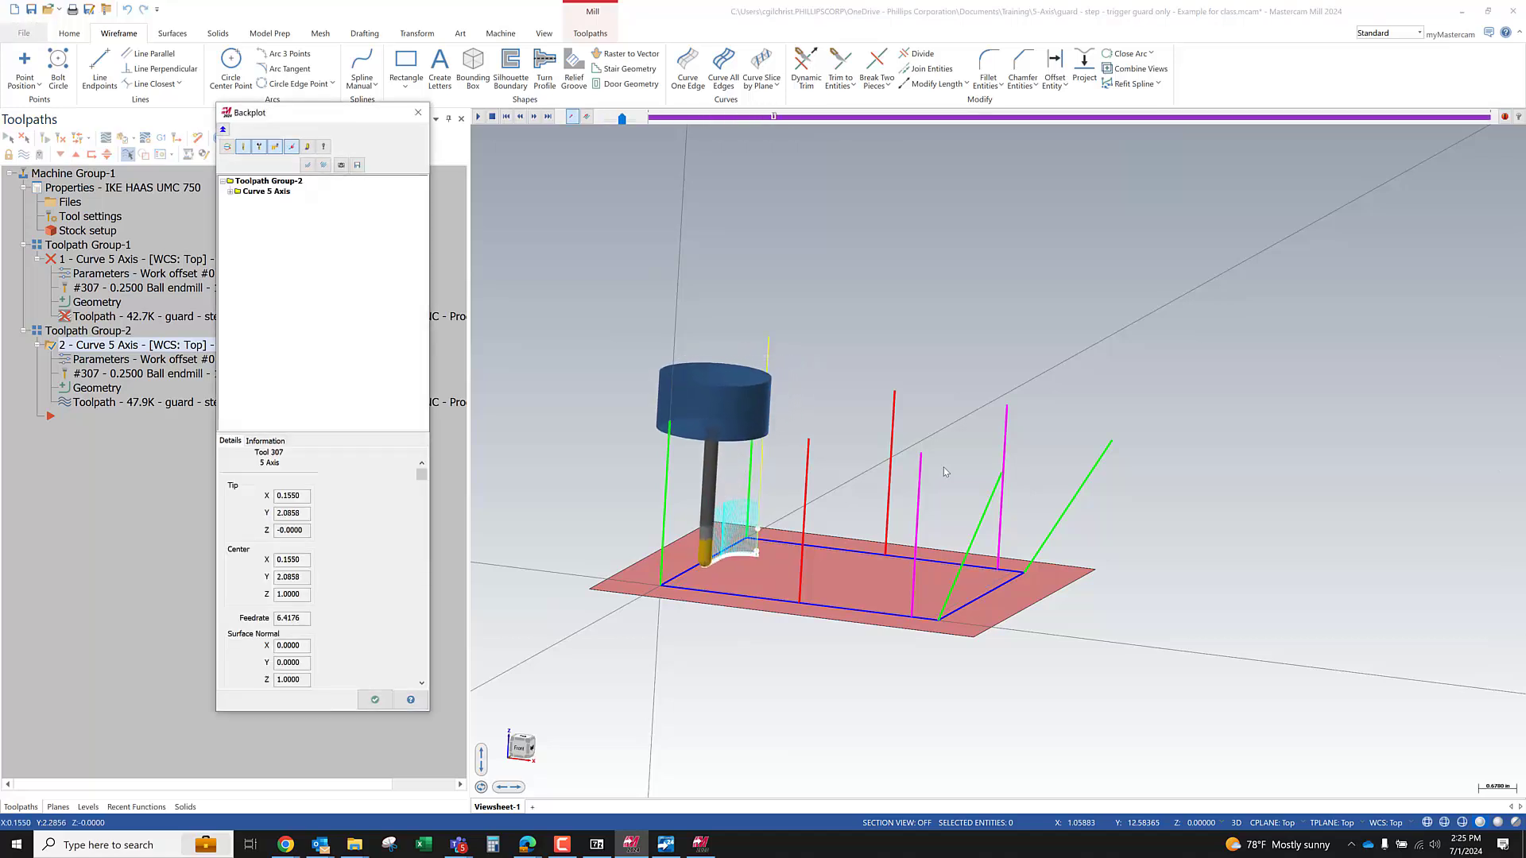
pyautogui.rightClick(880, 495)
pyautogui.click(888, 486)
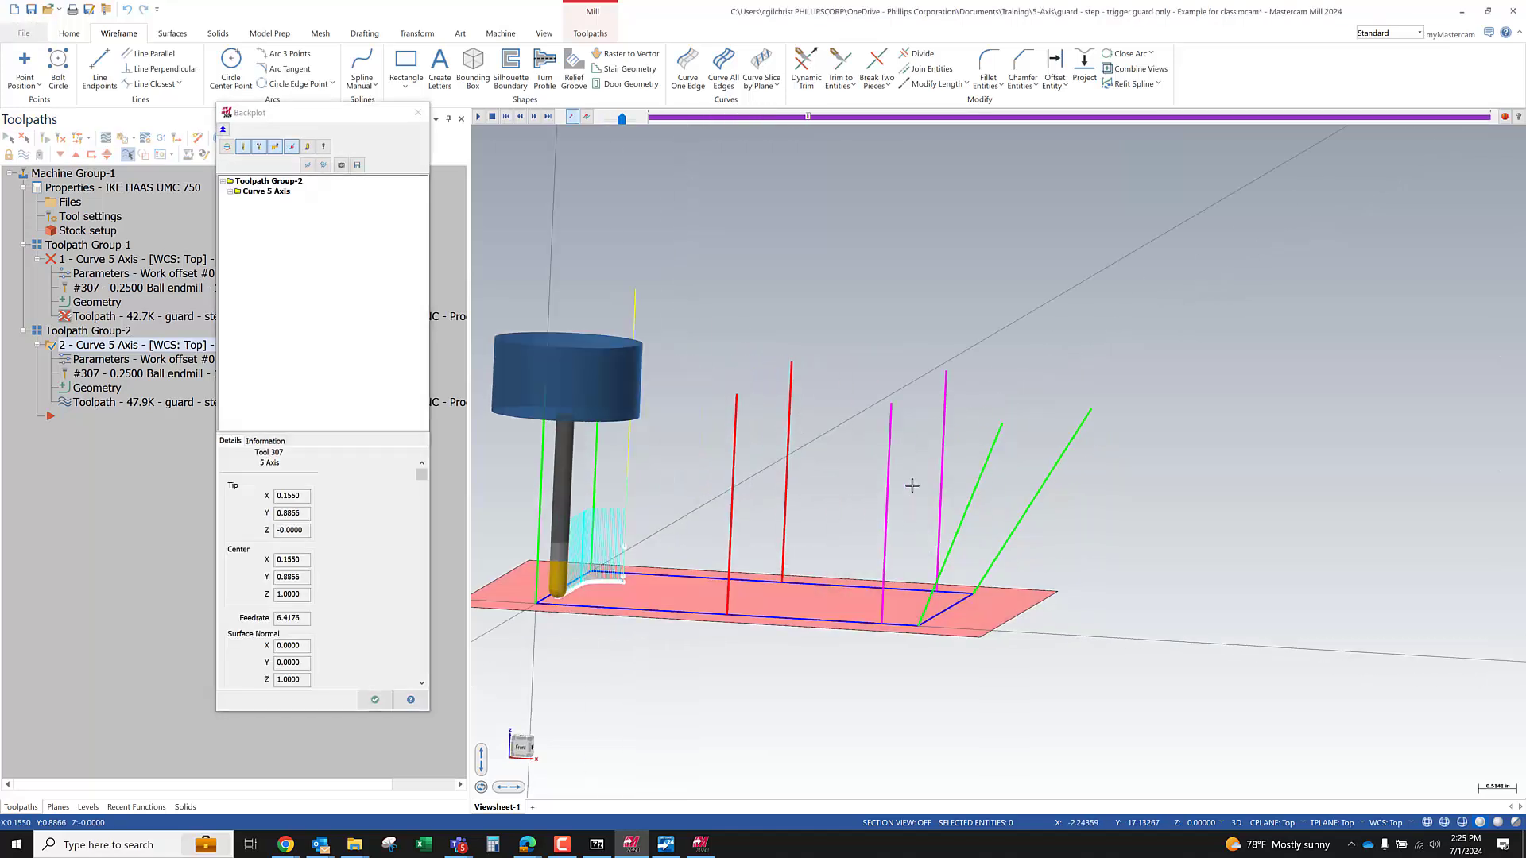
pyautogui.scroll(6, 695, 485)
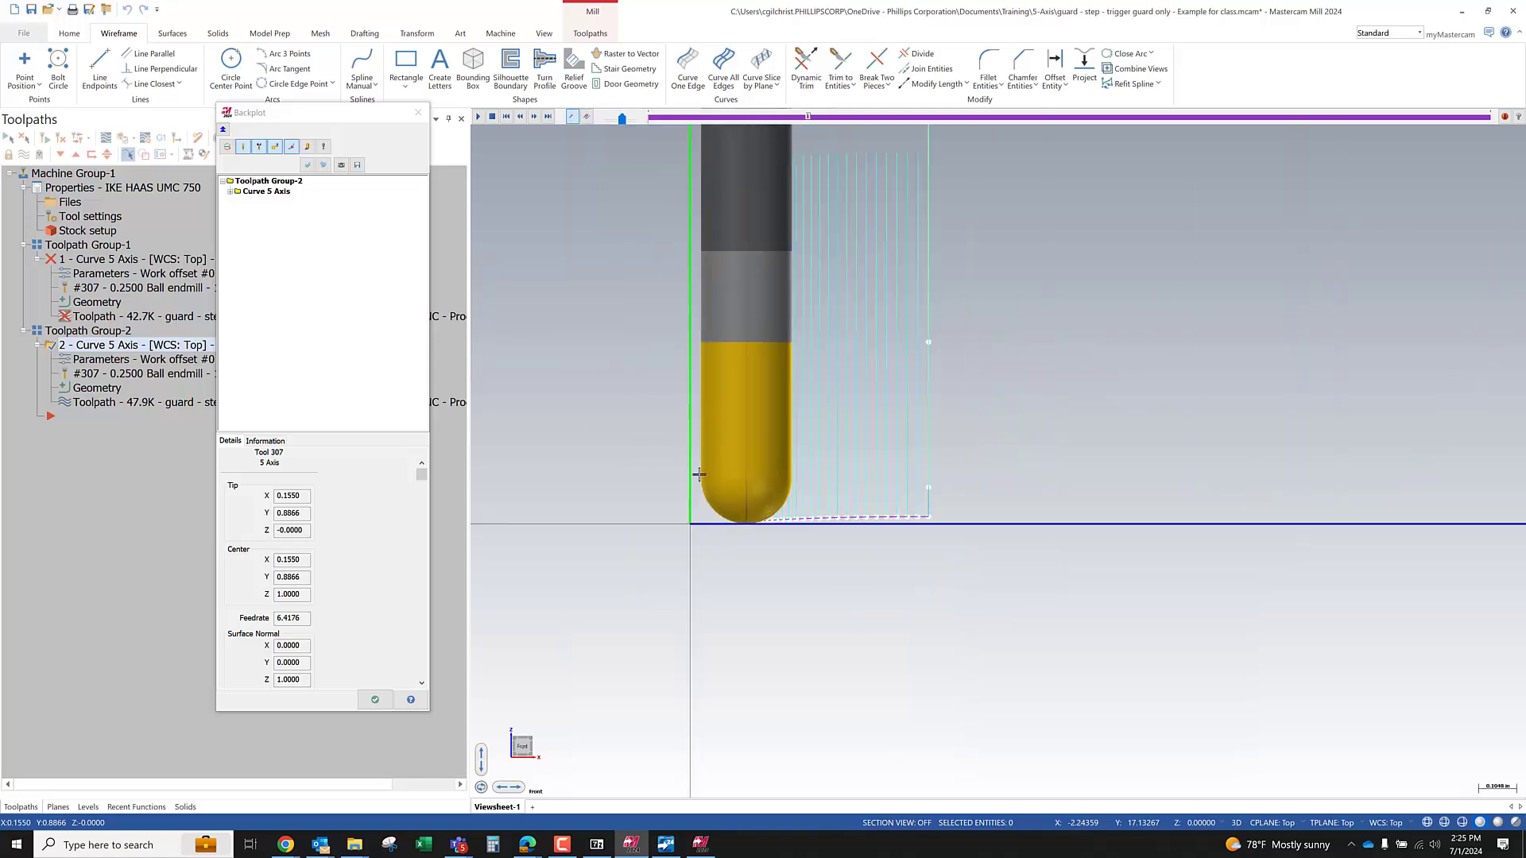
pyautogui.scroll(-4, 597, 469)
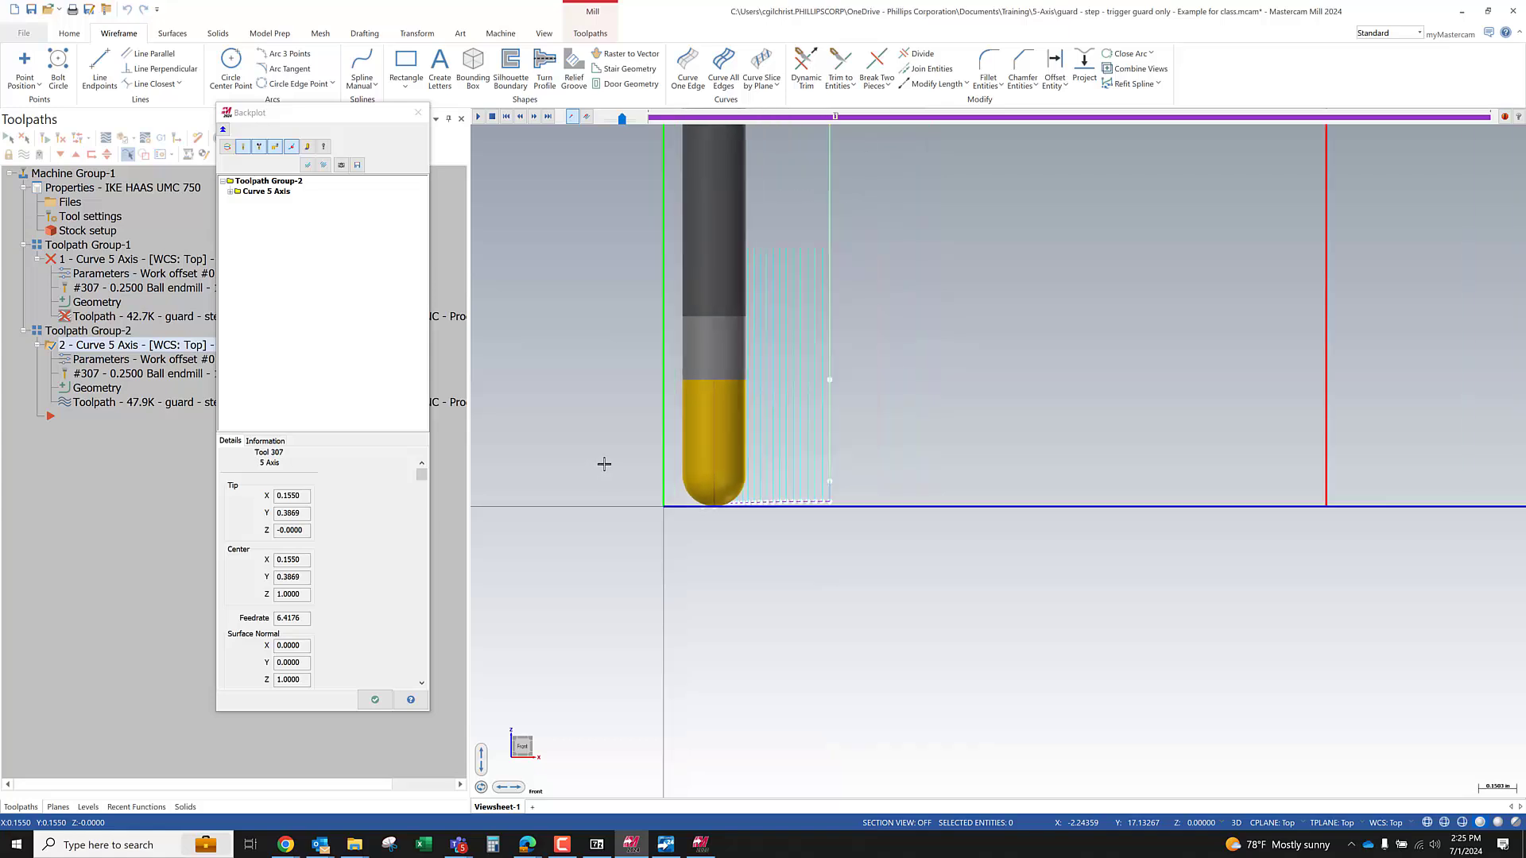
pyautogui.moveTo(735, 442); pyautogui.dragTo(810, 471, button='middle')
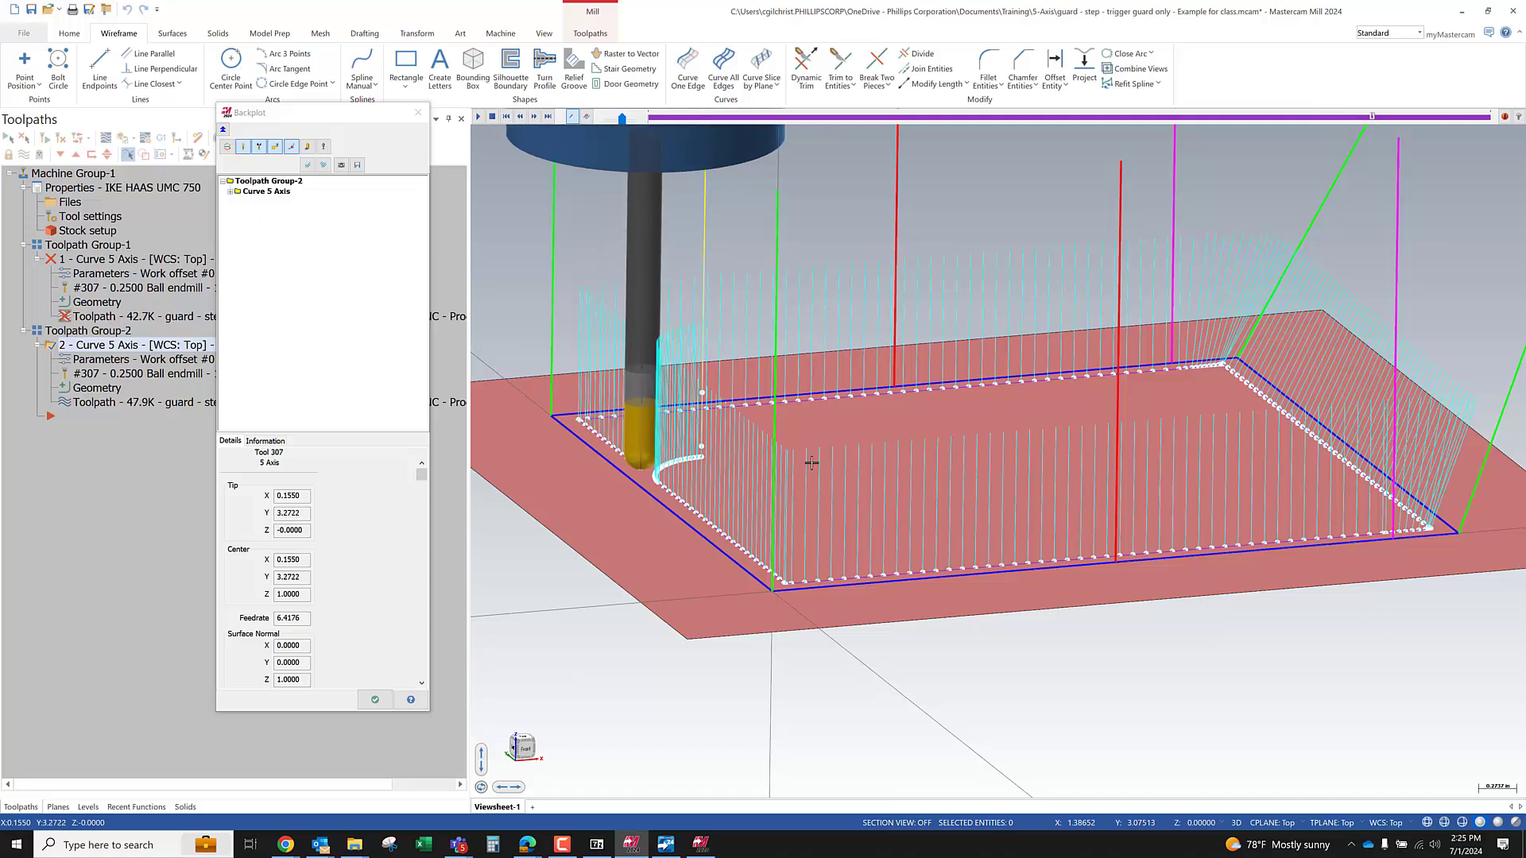
pyautogui.moveTo(1260, 391); pyautogui.dragTo(1190, 430, button='middle')
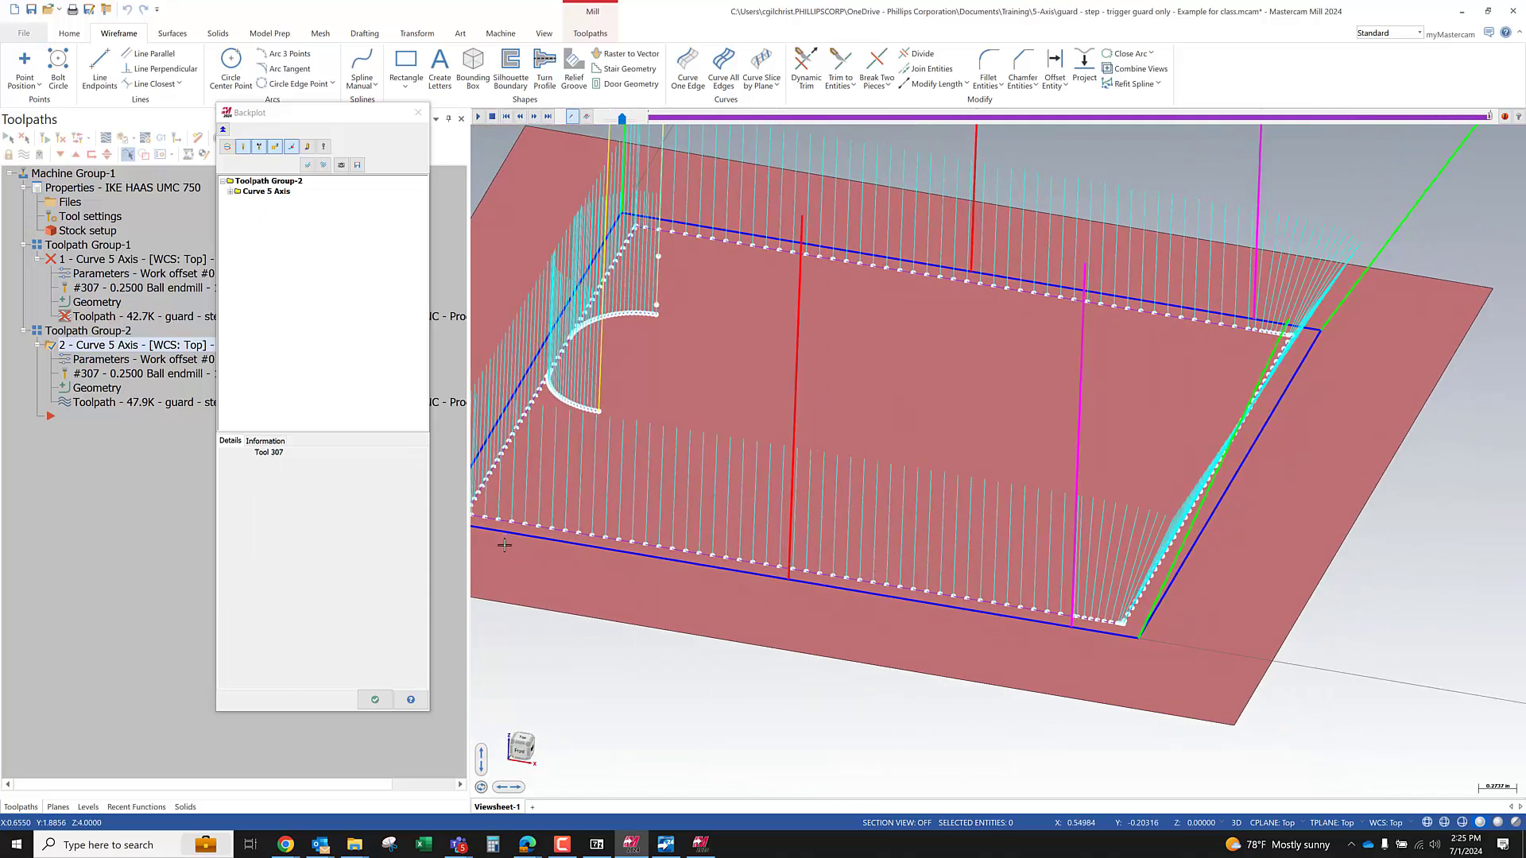
pyautogui.click(375, 699)
# Reopen the backplot and step the tool through its entry arc and onto the first edge of the rectangle
pyautogui.scroll(-2, 954, 540)
pyautogui.moveTo(941, 558); pyautogui.dragTo(933, 528, button='middle')
pyautogui.click(127, 155)
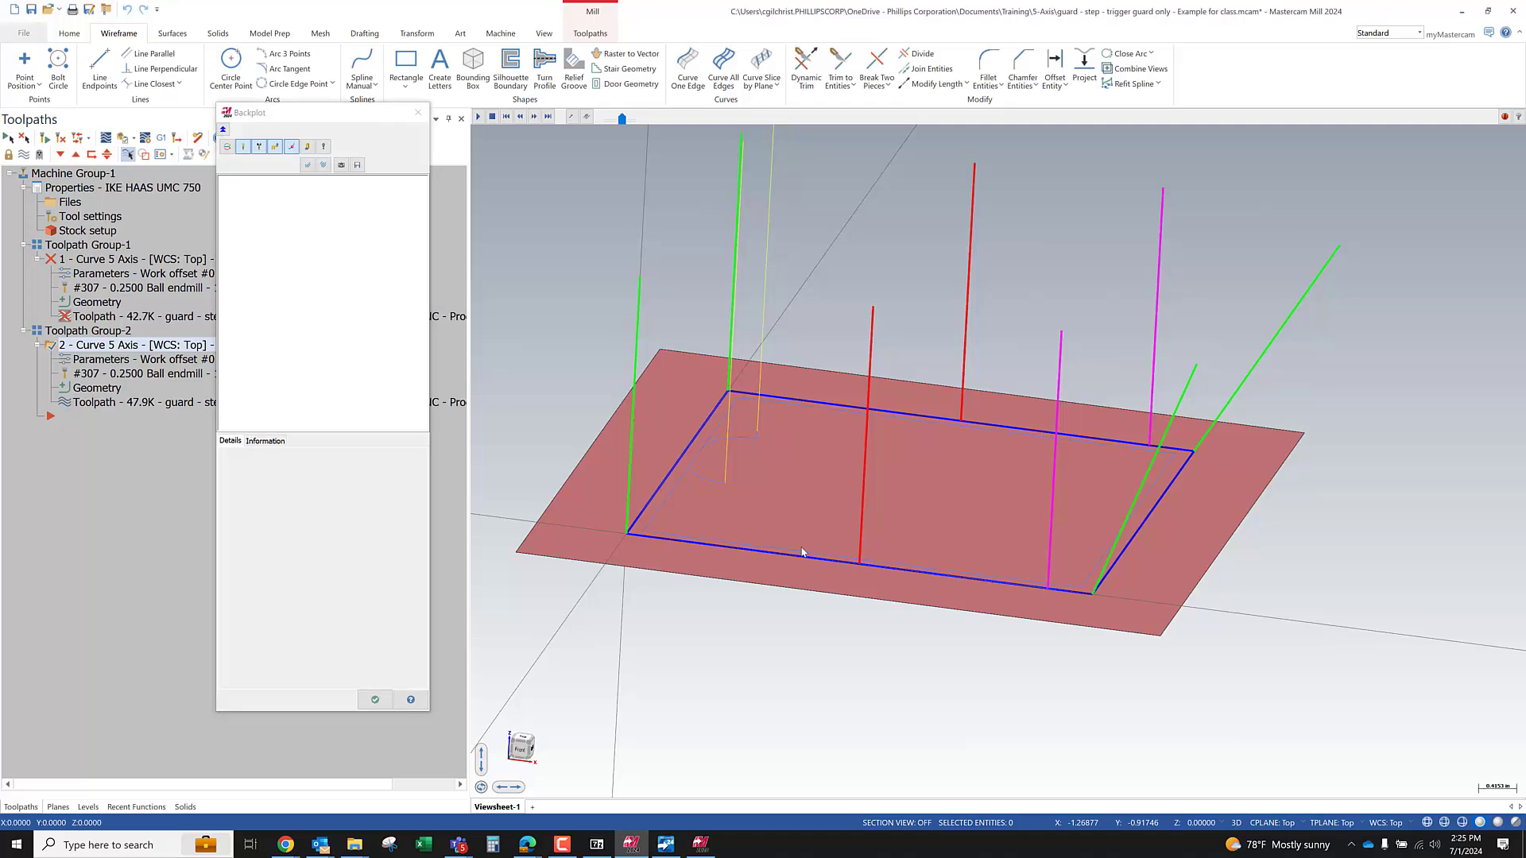
pyautogui.press('s')
pyautogui.press('s')
pyautogui.press('s')
pyautogui.press('s')
pyautogui.press('s')
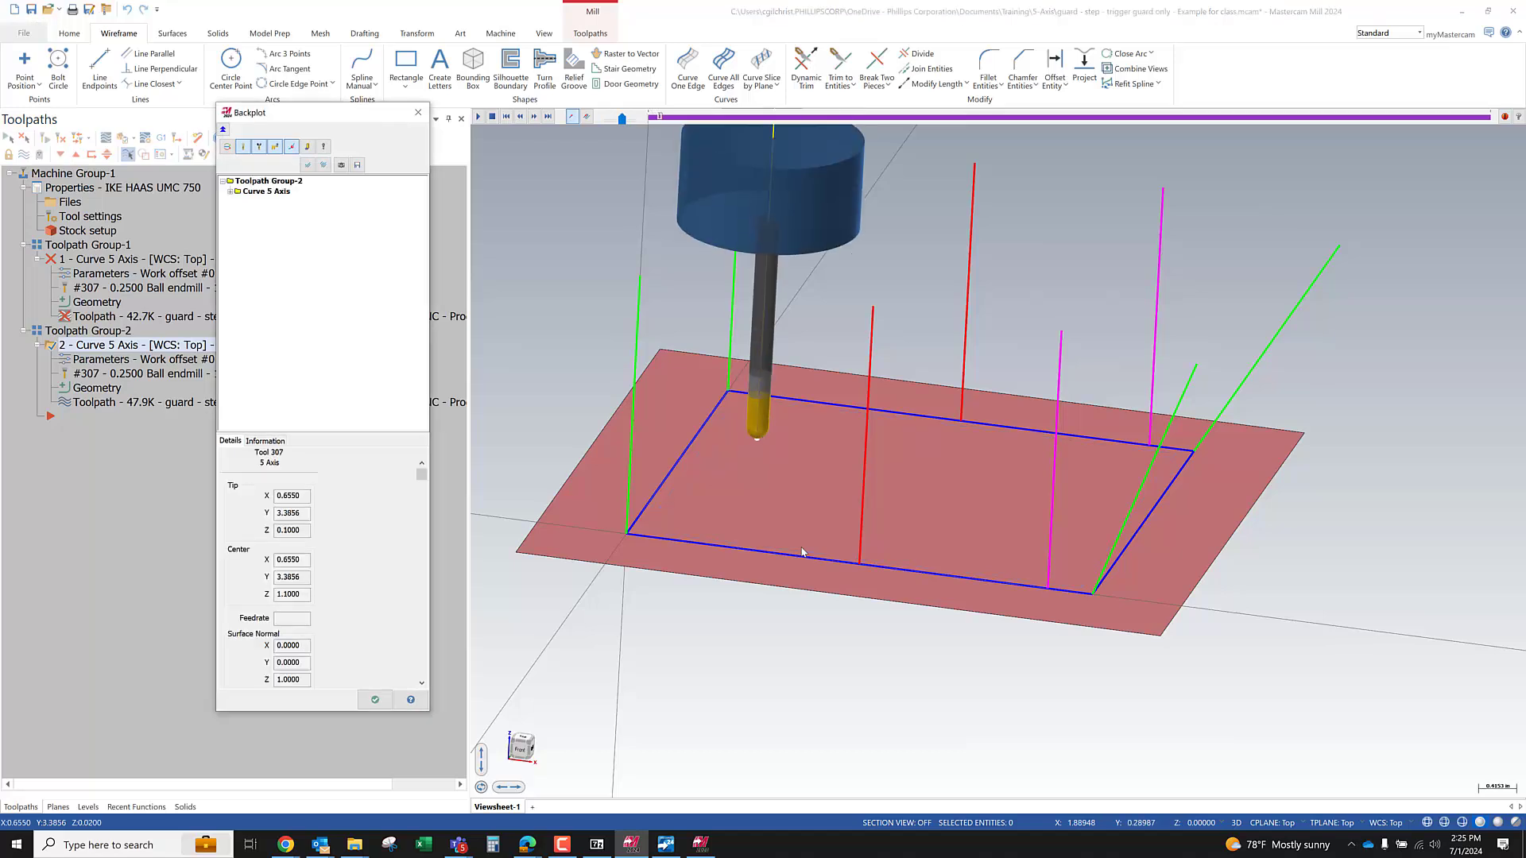
pyautogui.press('s')
pyautogui.press('s')
pyautogui.press('s')
pyautogui.press('s')
pyautogui.press('s')
pyautogui.press('s')
pyautogui.press('s')
pyautogui.press('s')
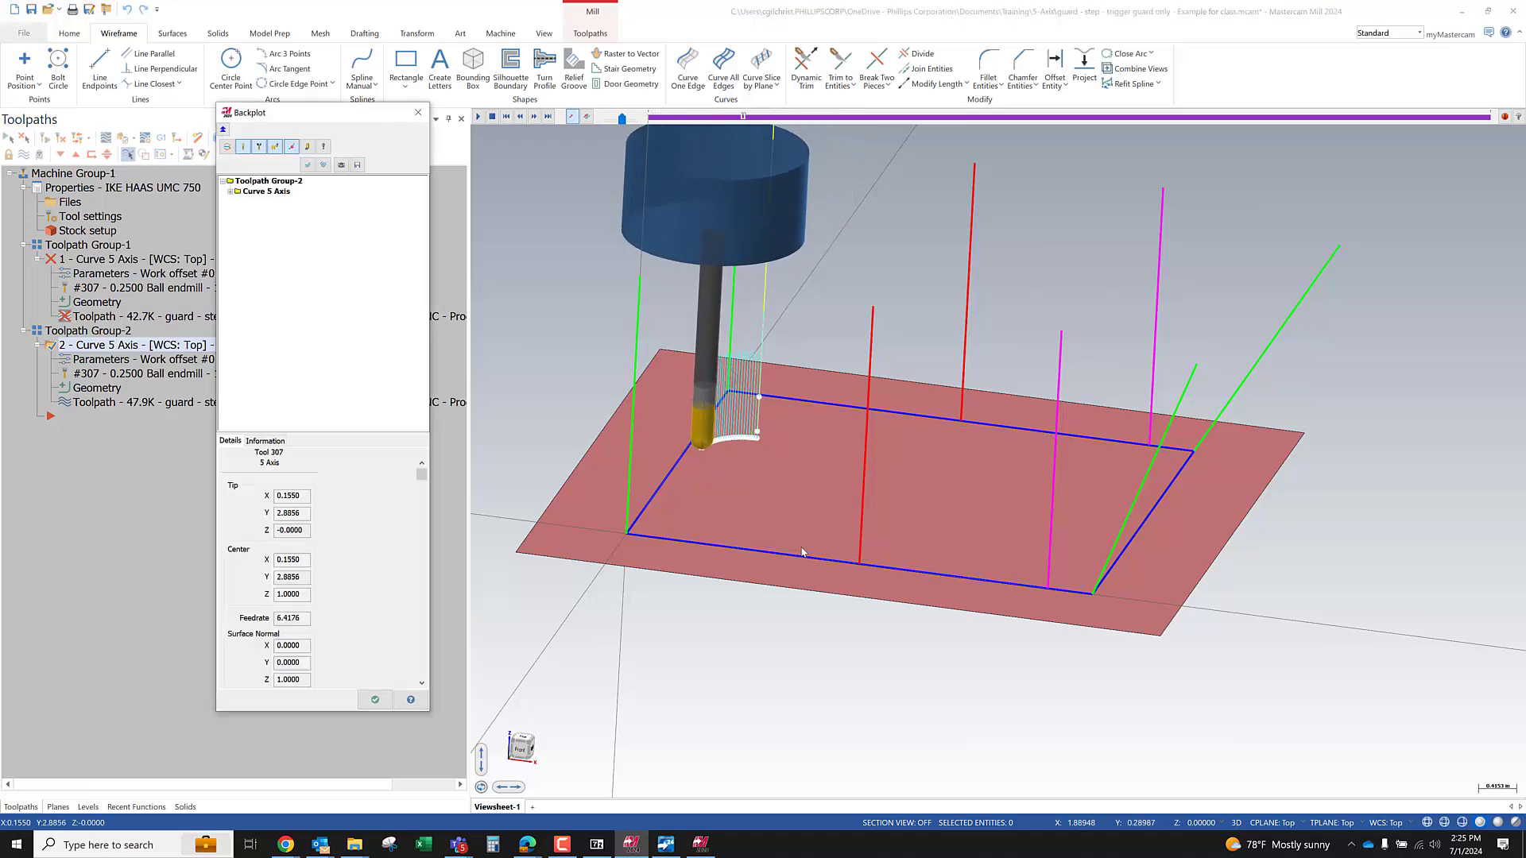
# Examine the spacing of the toolpath points and vectors as the tool advances along the first edge, and close the backplot
pyautogui.scroll(5, 705, 414)
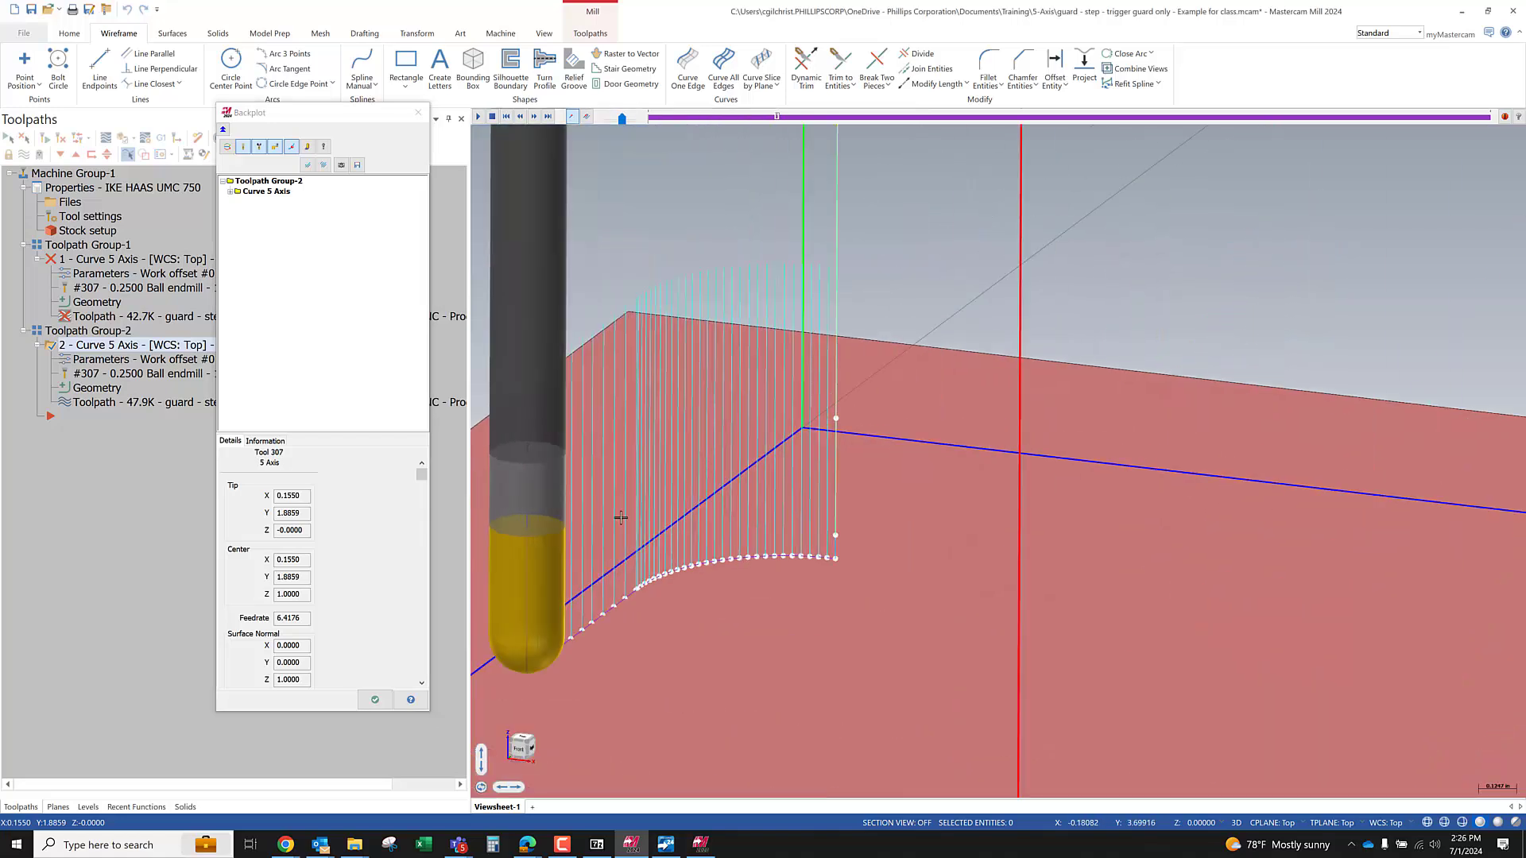
pyautogui.scroll(-5, 630, 530)
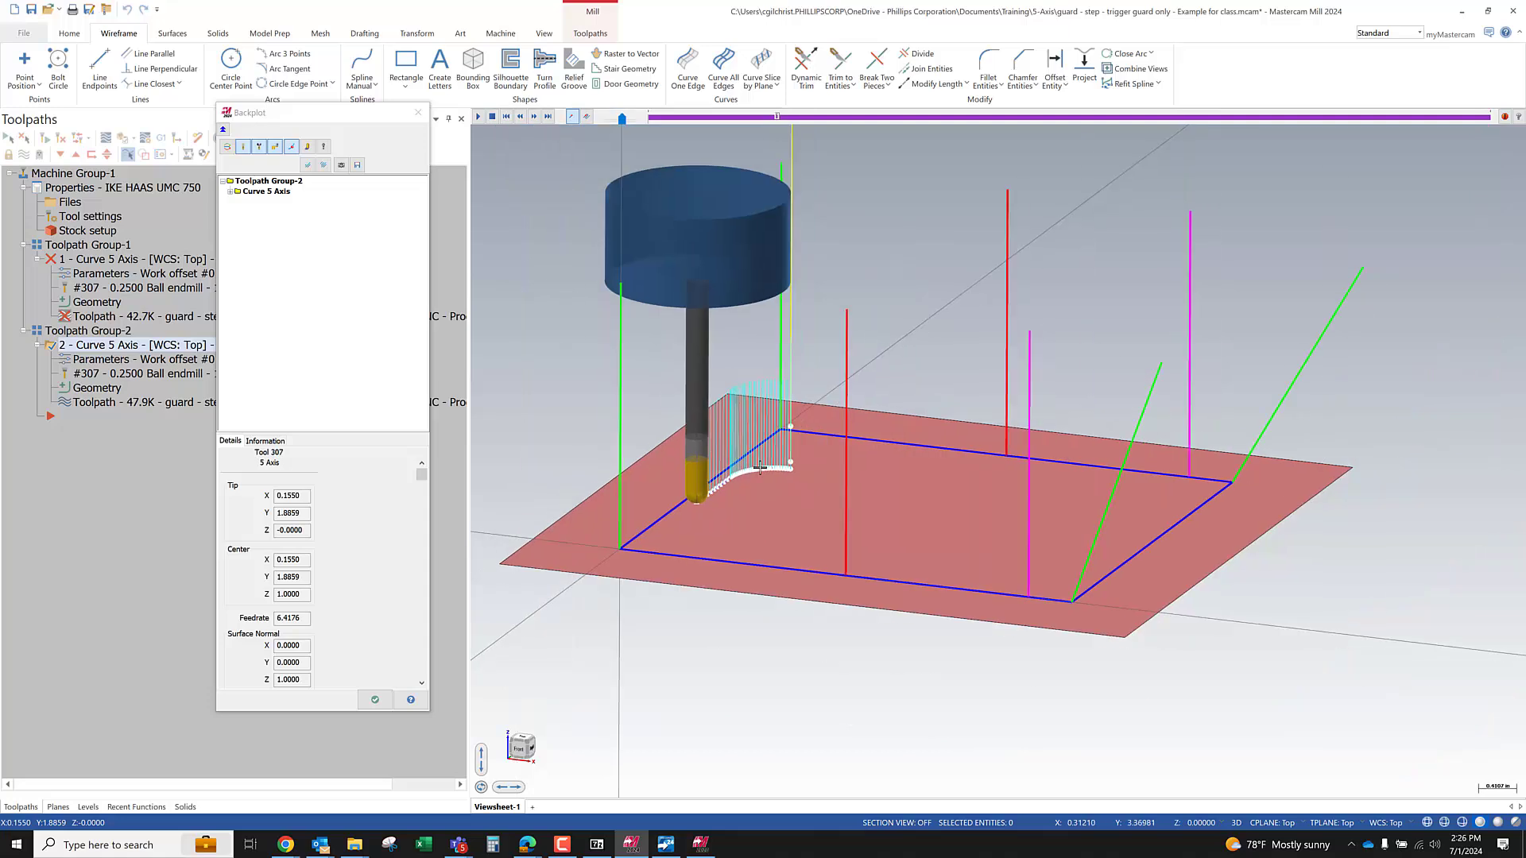
pyautogui.scroll(-2, 720, 470)
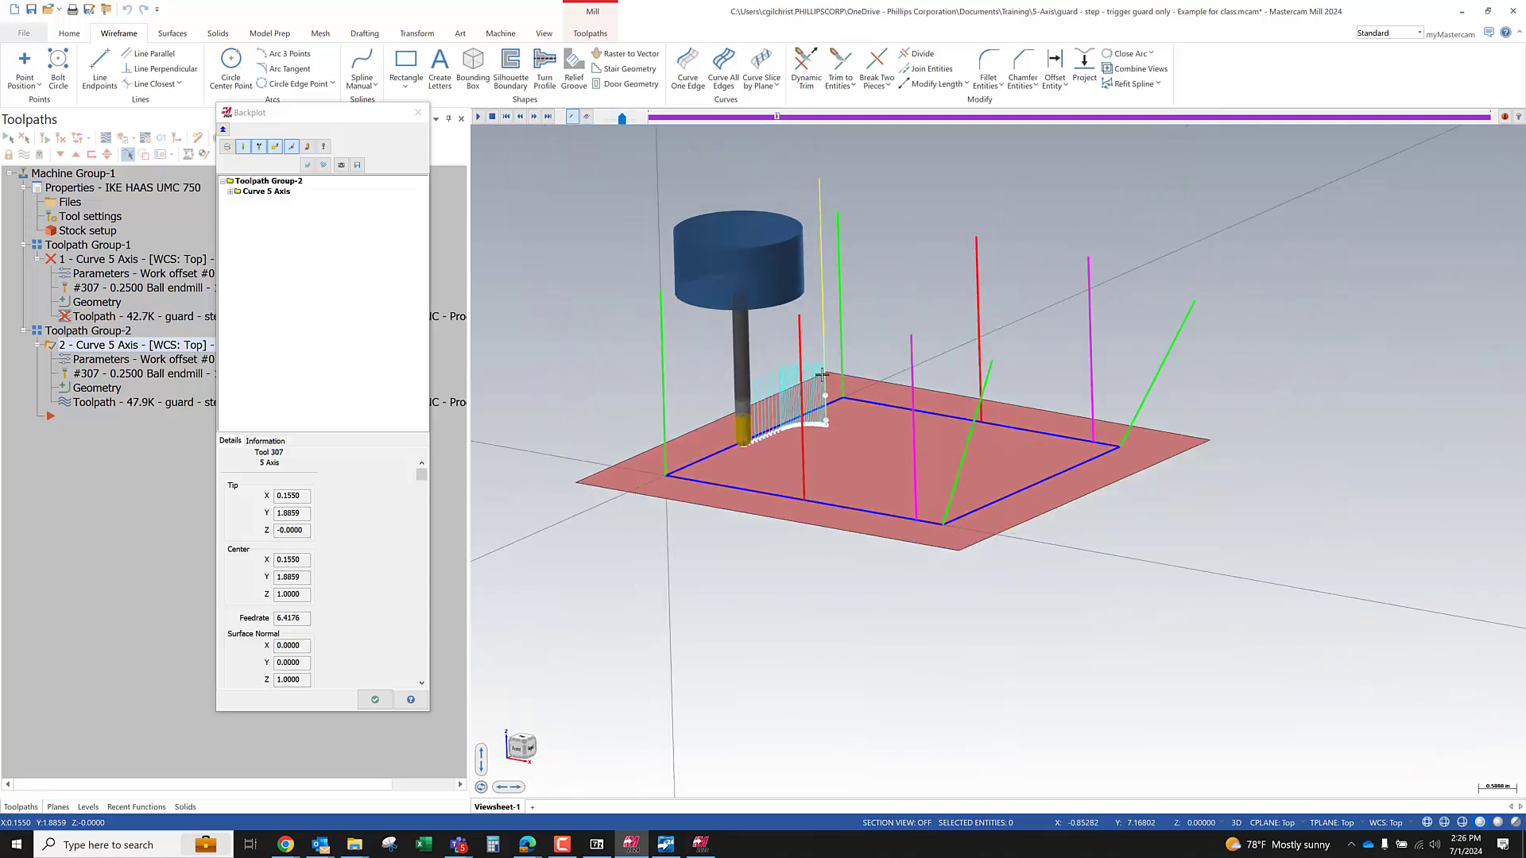
pyautogui.scroll(5, 747, 481)
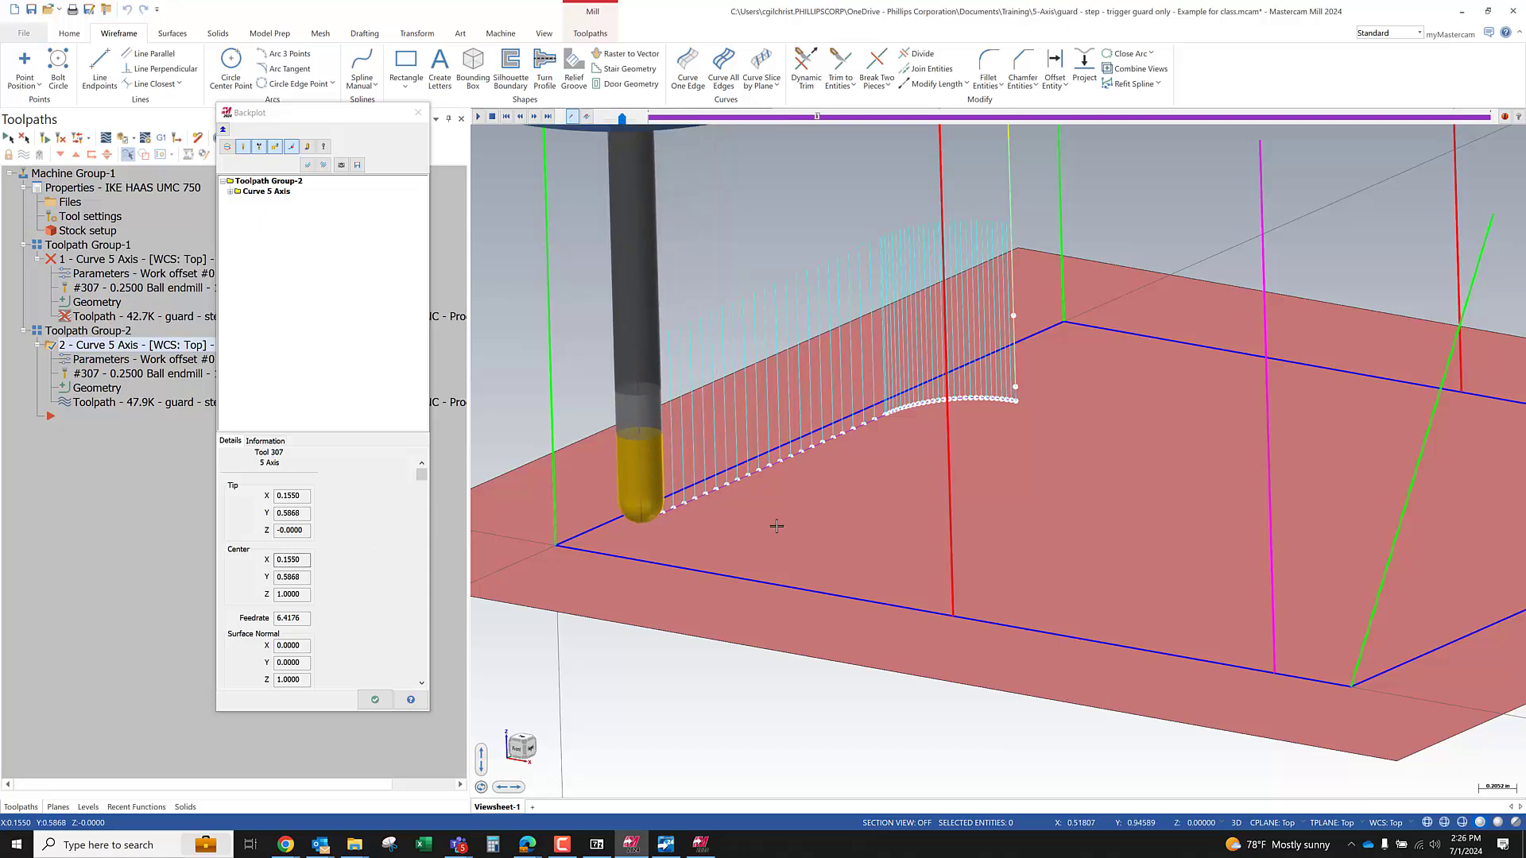
pyautogui.scroll(-4, 779, 520)
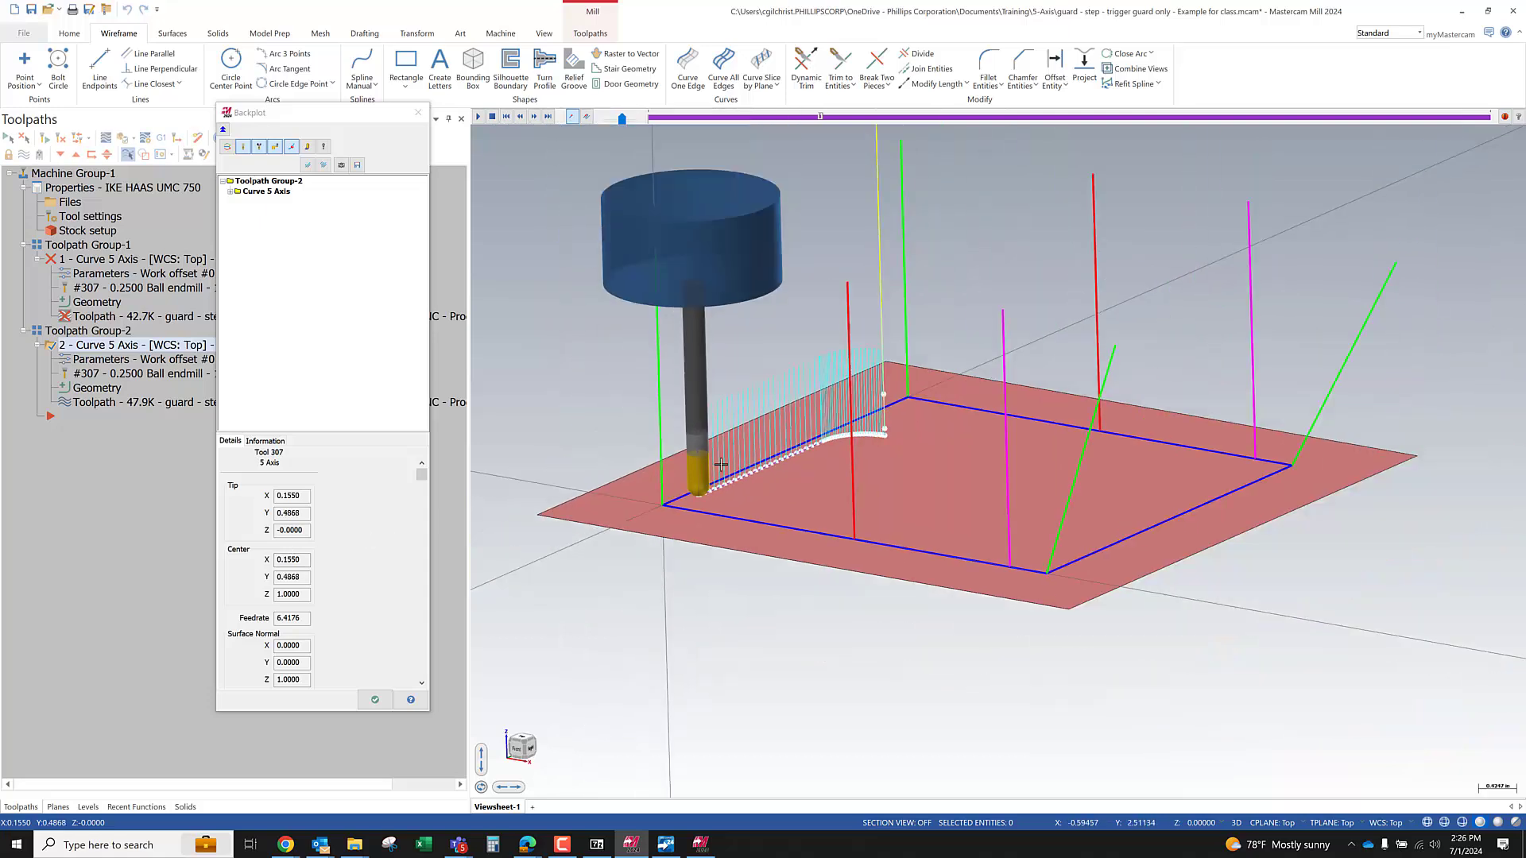
pyautogui.click(383, 700)
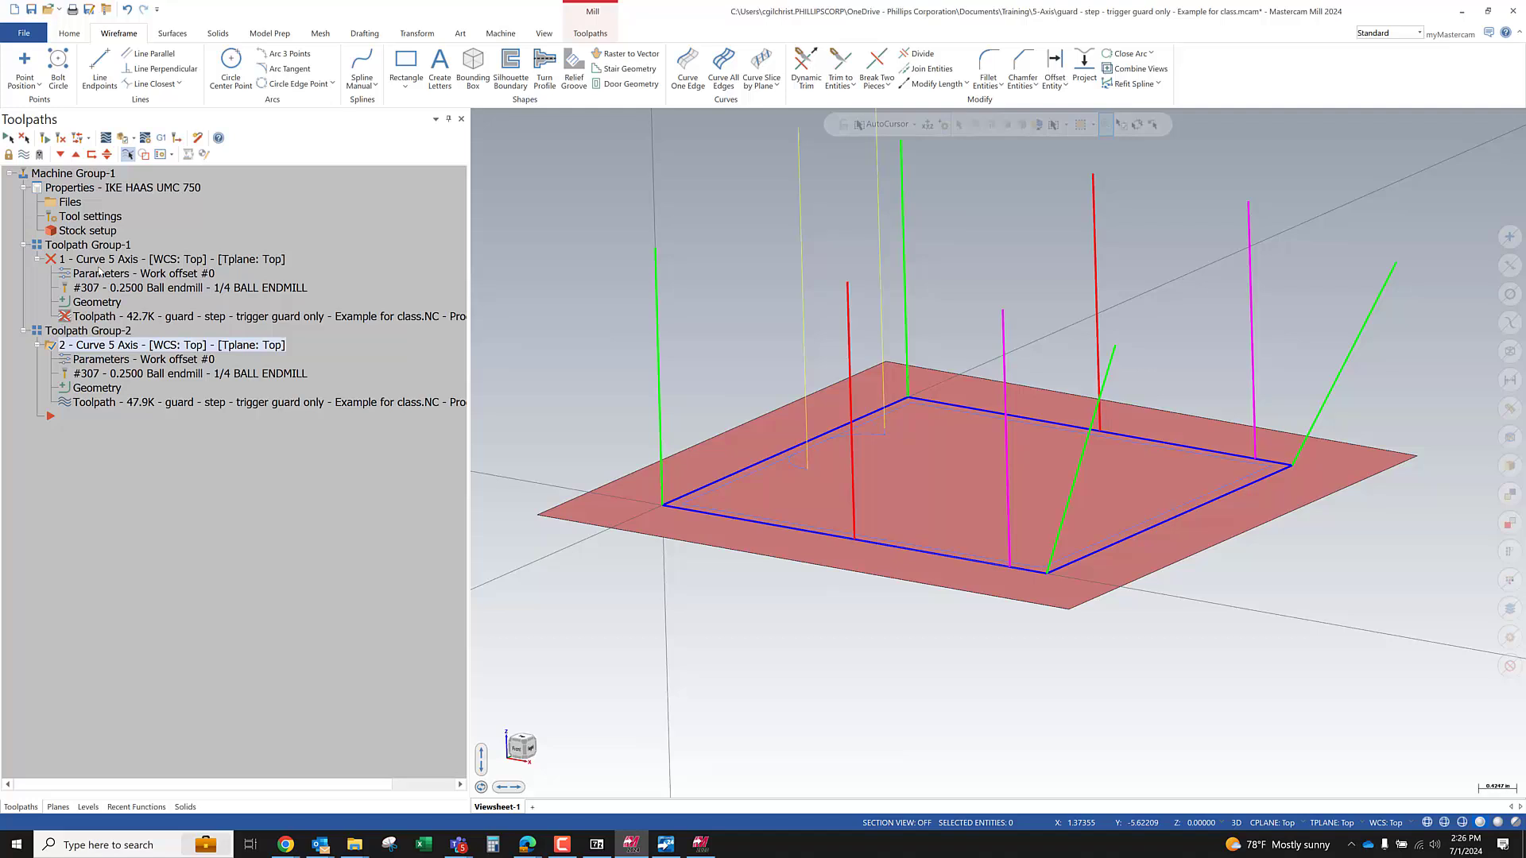
# Post the second Curve 5 Axis toolpath with NC file output enabled and NCI file output disabled
pyautogui.click(169, 150)
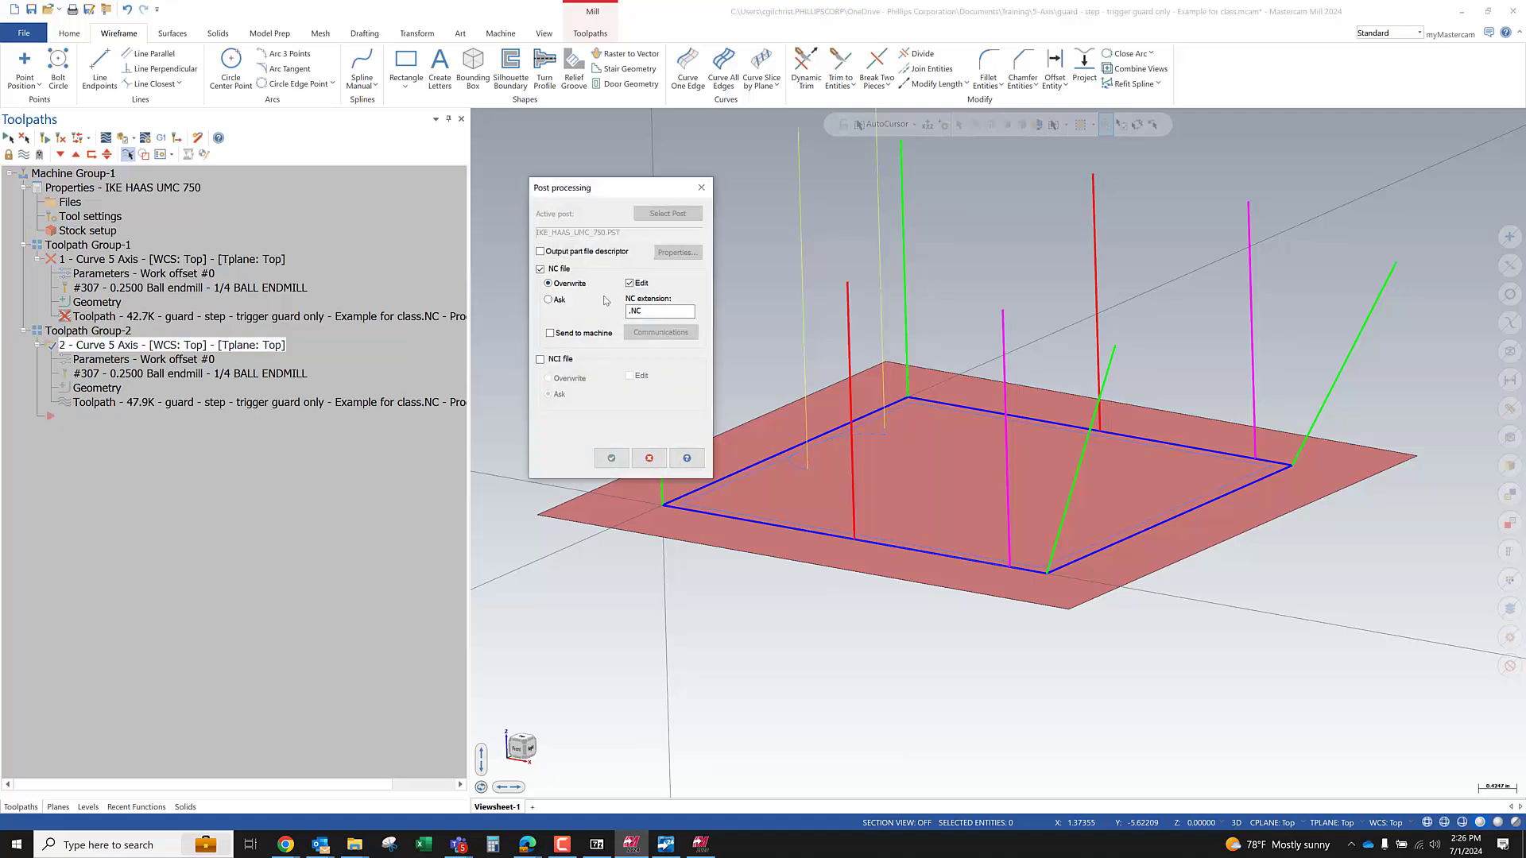
pyautogui.click(540, 269)
pyautogui.click(541, 359)
pyautogui.click(541, 360)
pyautogui.click(540, 269)
pyautogui.click(629, 284)
pyautogui.click(610, 459)
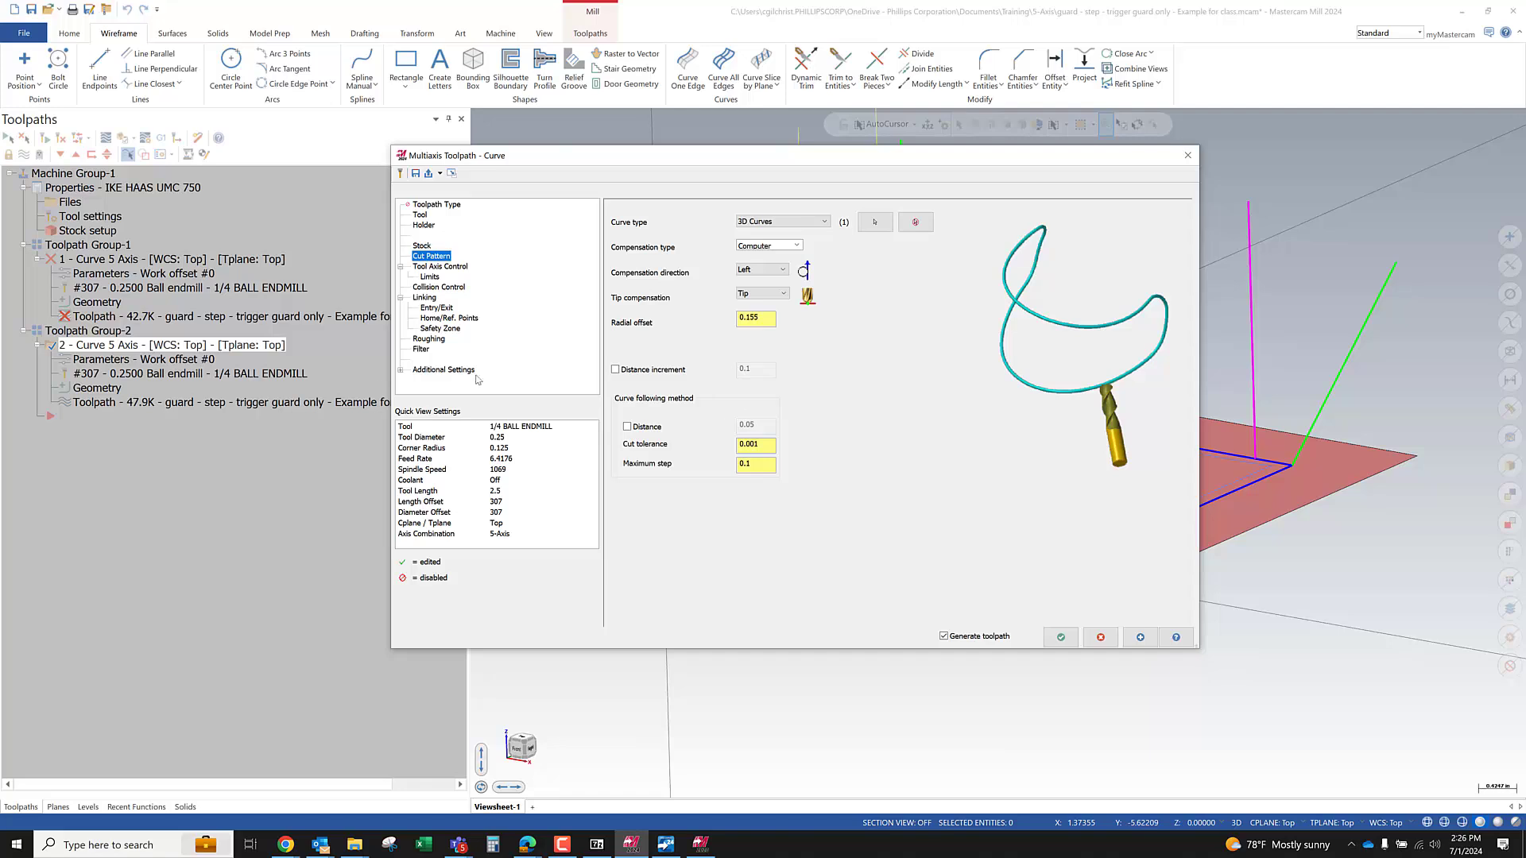
# Review the second toolpath's filter and roughing settings, and check the maximum step in its cut pattern
pyautogui.click(422, 349)
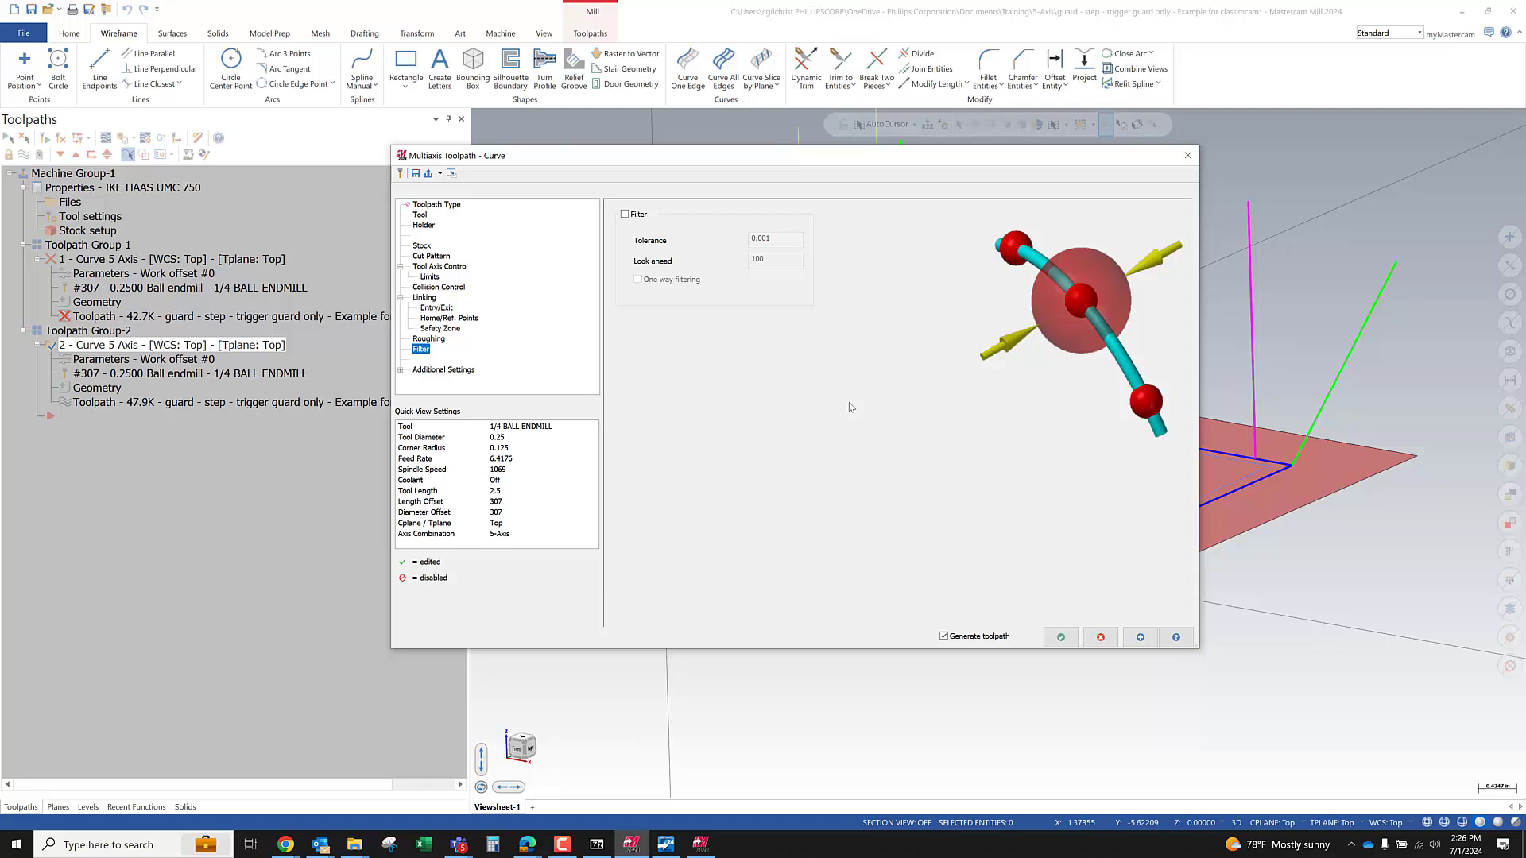
pyautogui.click(431, 341)
pyautogui.click(428, 350)
pyautogui.click(432, 256)
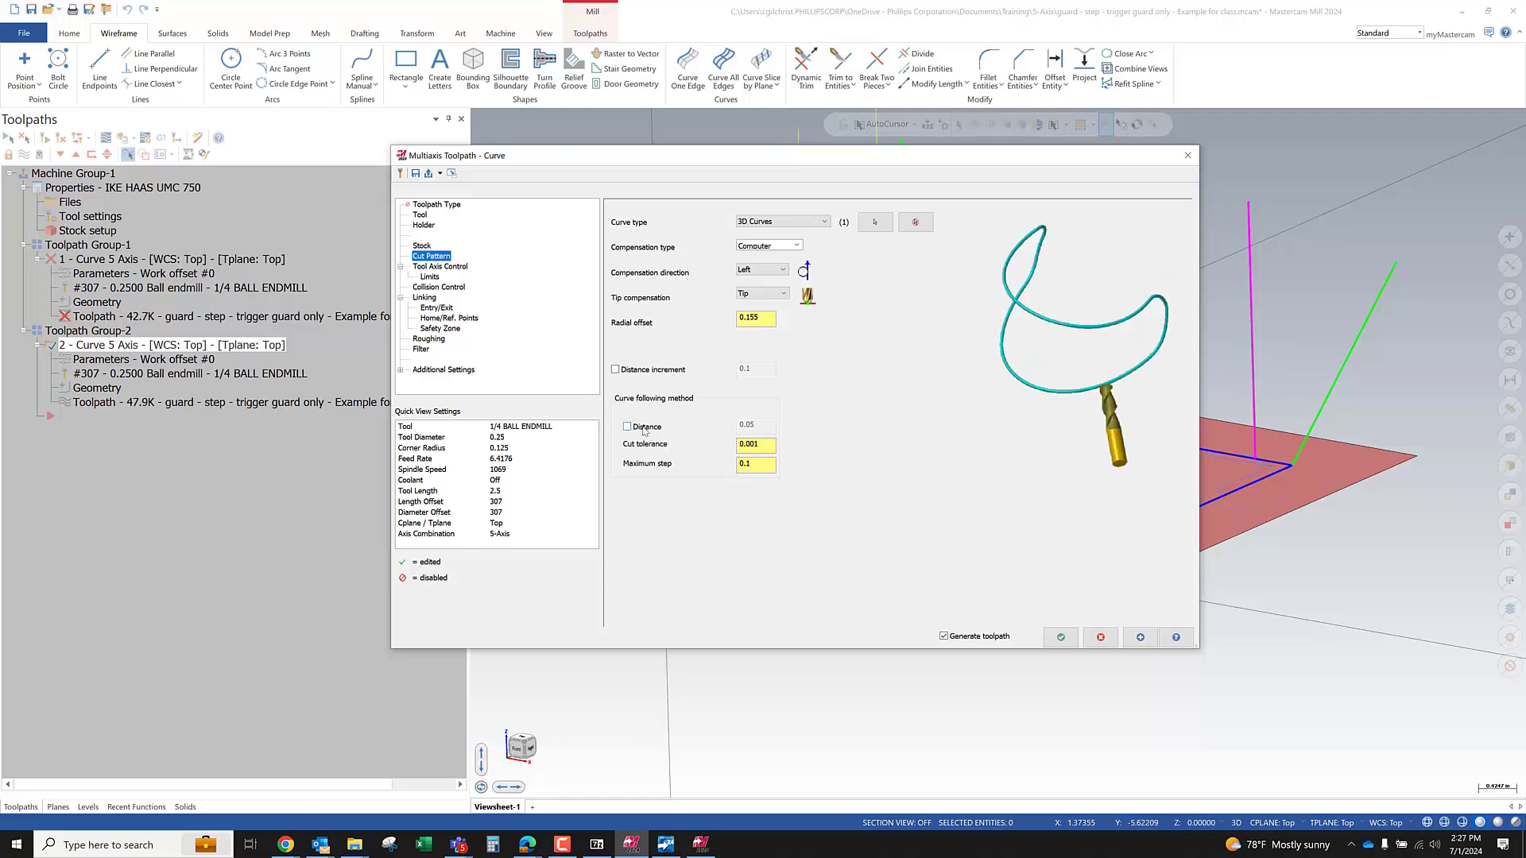
pyautogui.click(744, 465)
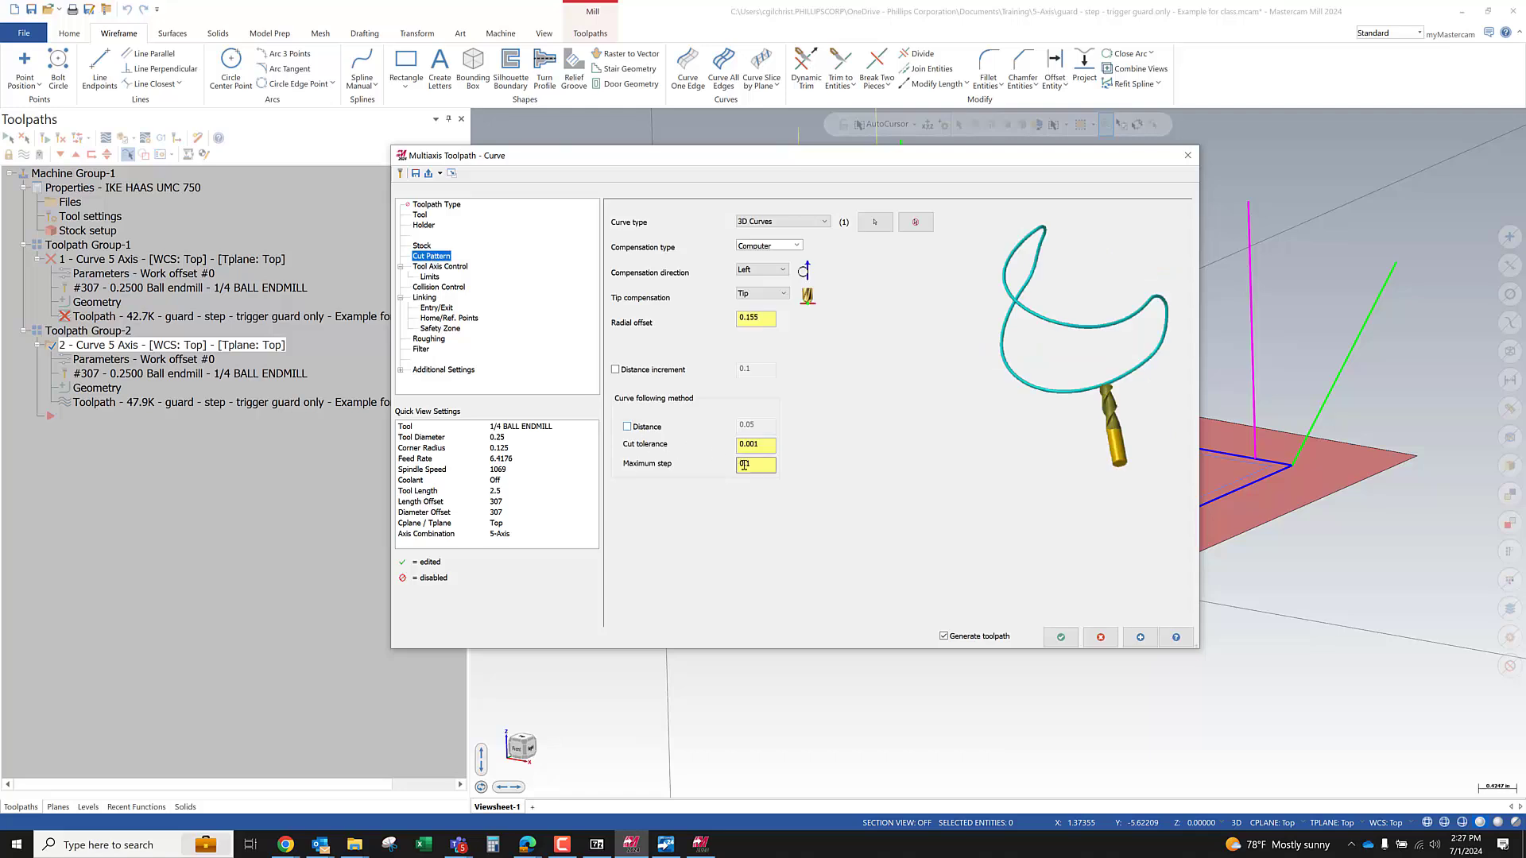
# Enable the filter for the second toolpath, and inspect its tolerance and look ahead values and the curve geometry behind the dialog
pyautogui.click(422, 350)
pyautogui.click(626, 214)
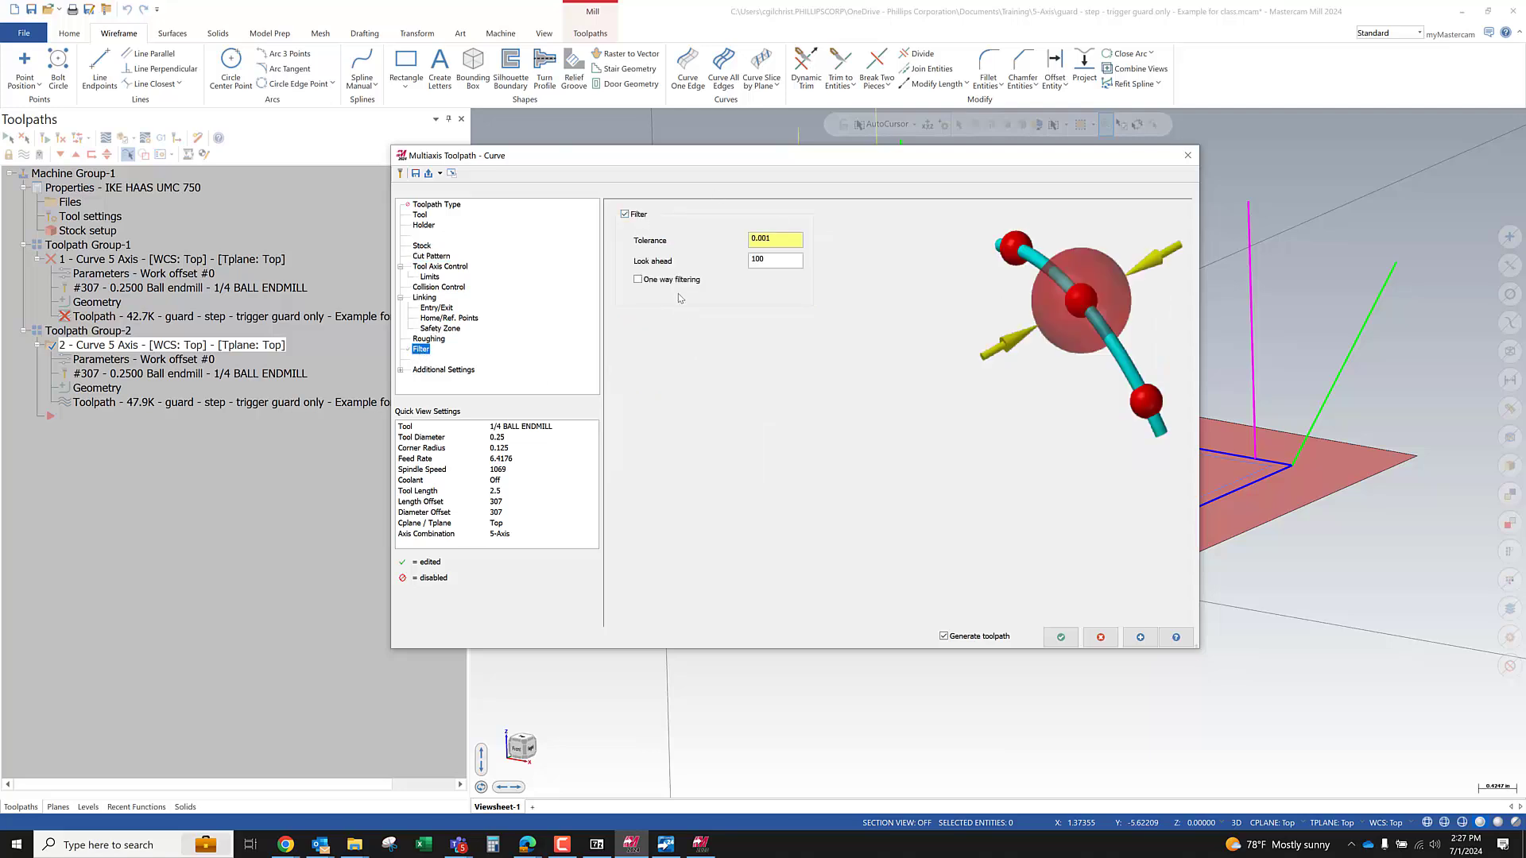
pyautogui.doubleClick(759, 260)
pyautogui.doubleClick(767, 238)
pyautogui.moveTo(787, 158); pyautogui.dragTo(266, 208)
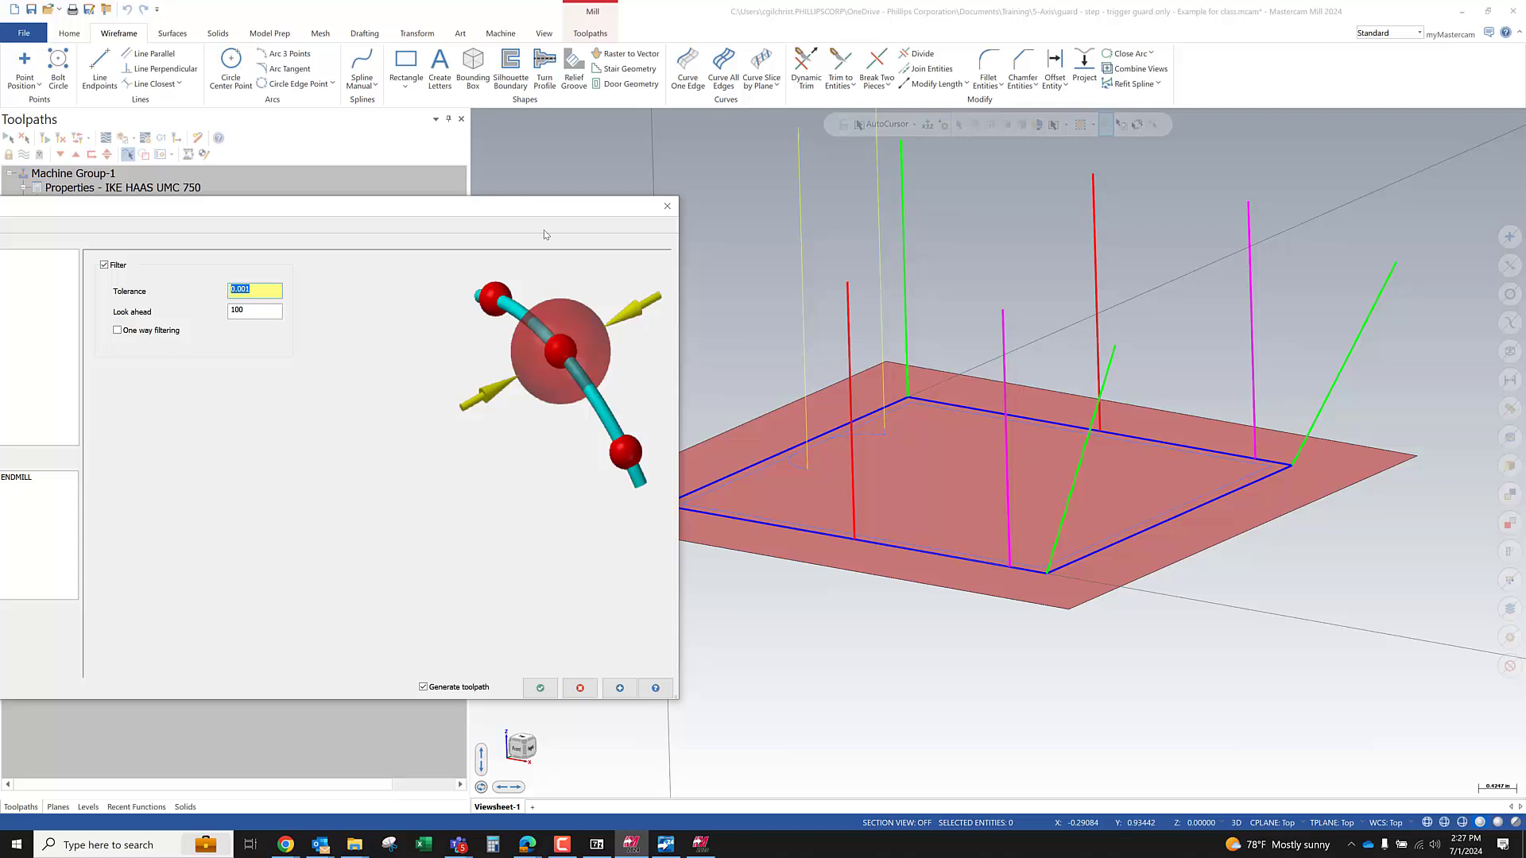
pyautogui.moveTo(606, 220); pyautogui.dragTo(1043, 178)
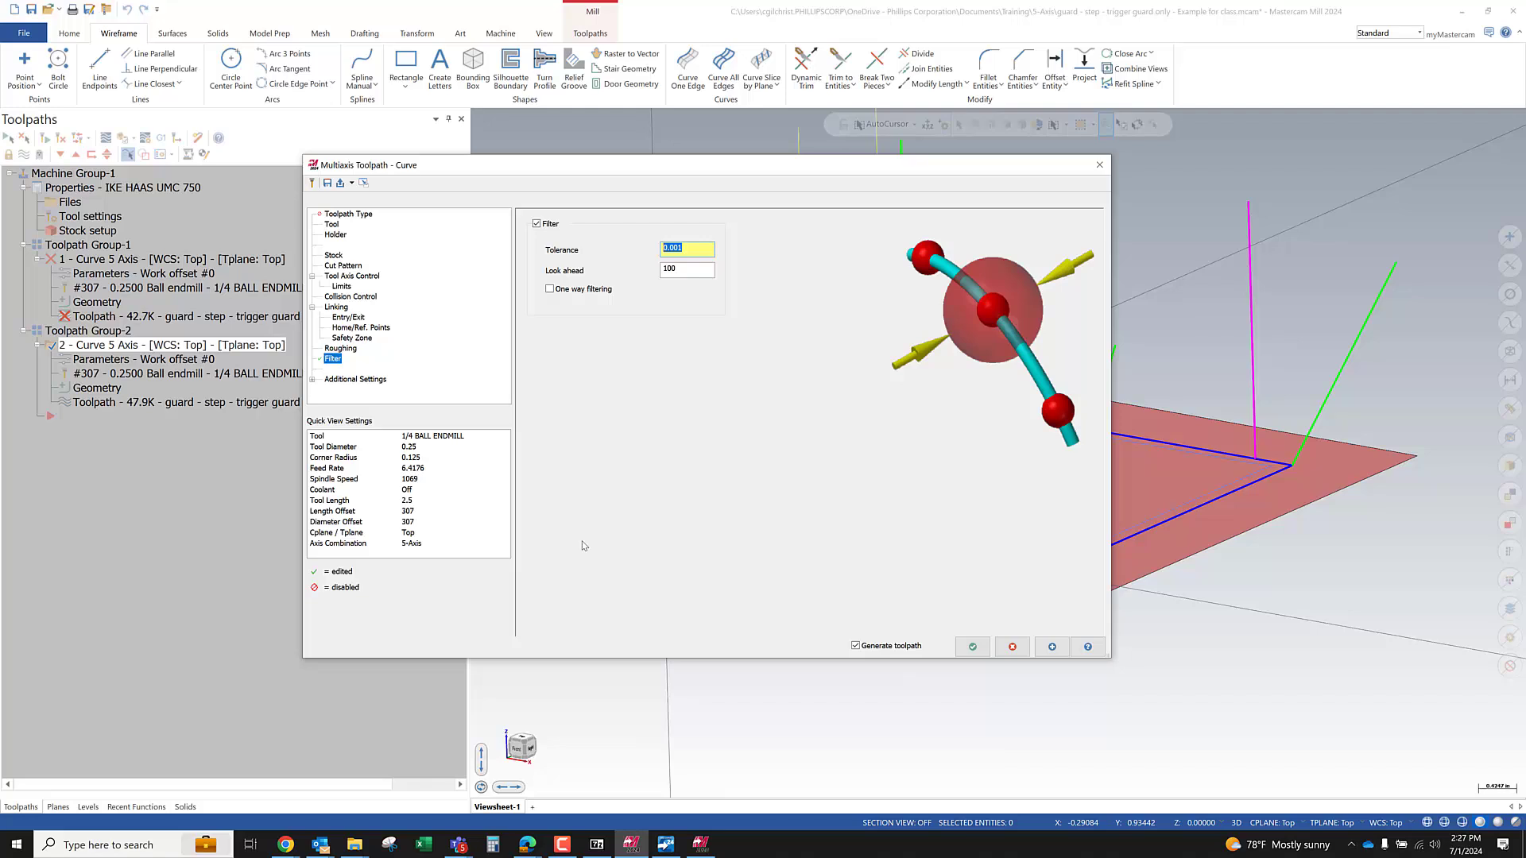
# Apply the filter with tolerance 0.001 and look ahead 100 to regenerate the second Curve 5 Axis toolpath
pyautogui.click(58, 806)
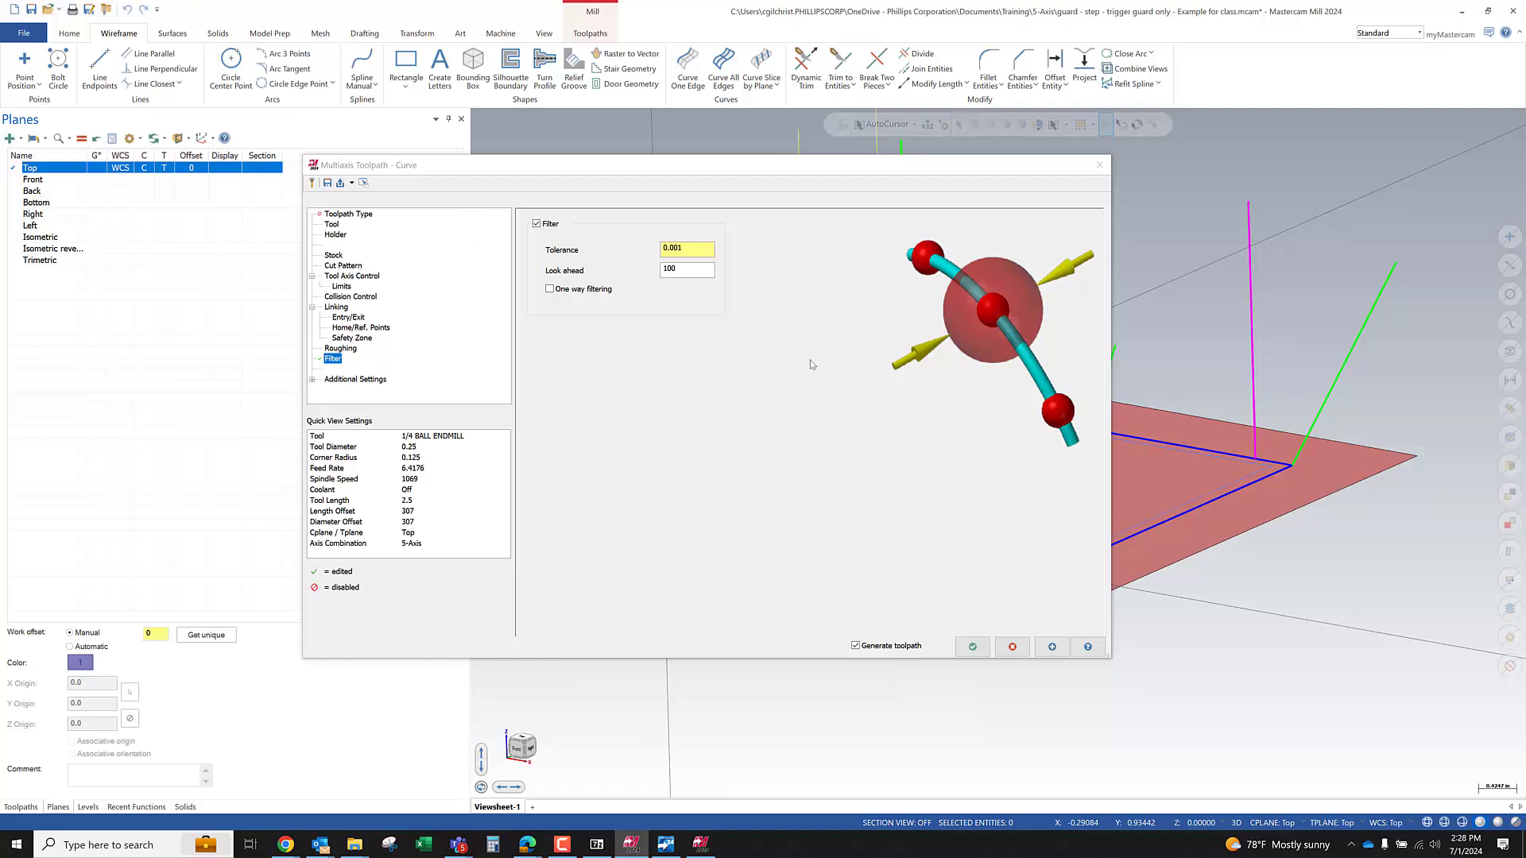
pyautogui.click(677, 247)
pyautogui.click(675, 271)
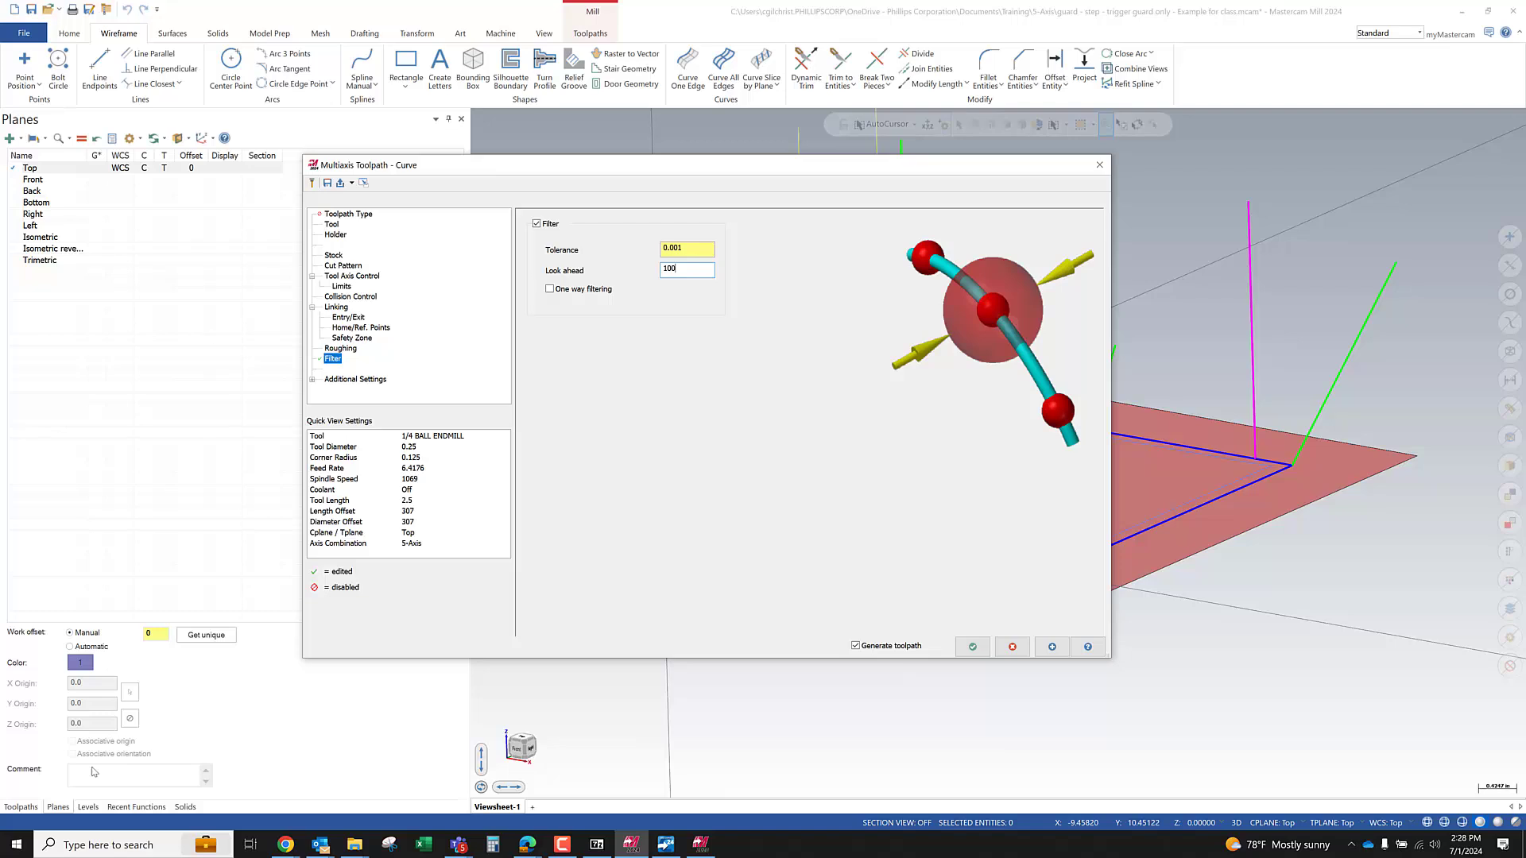
pyautogui.click(21, 807)
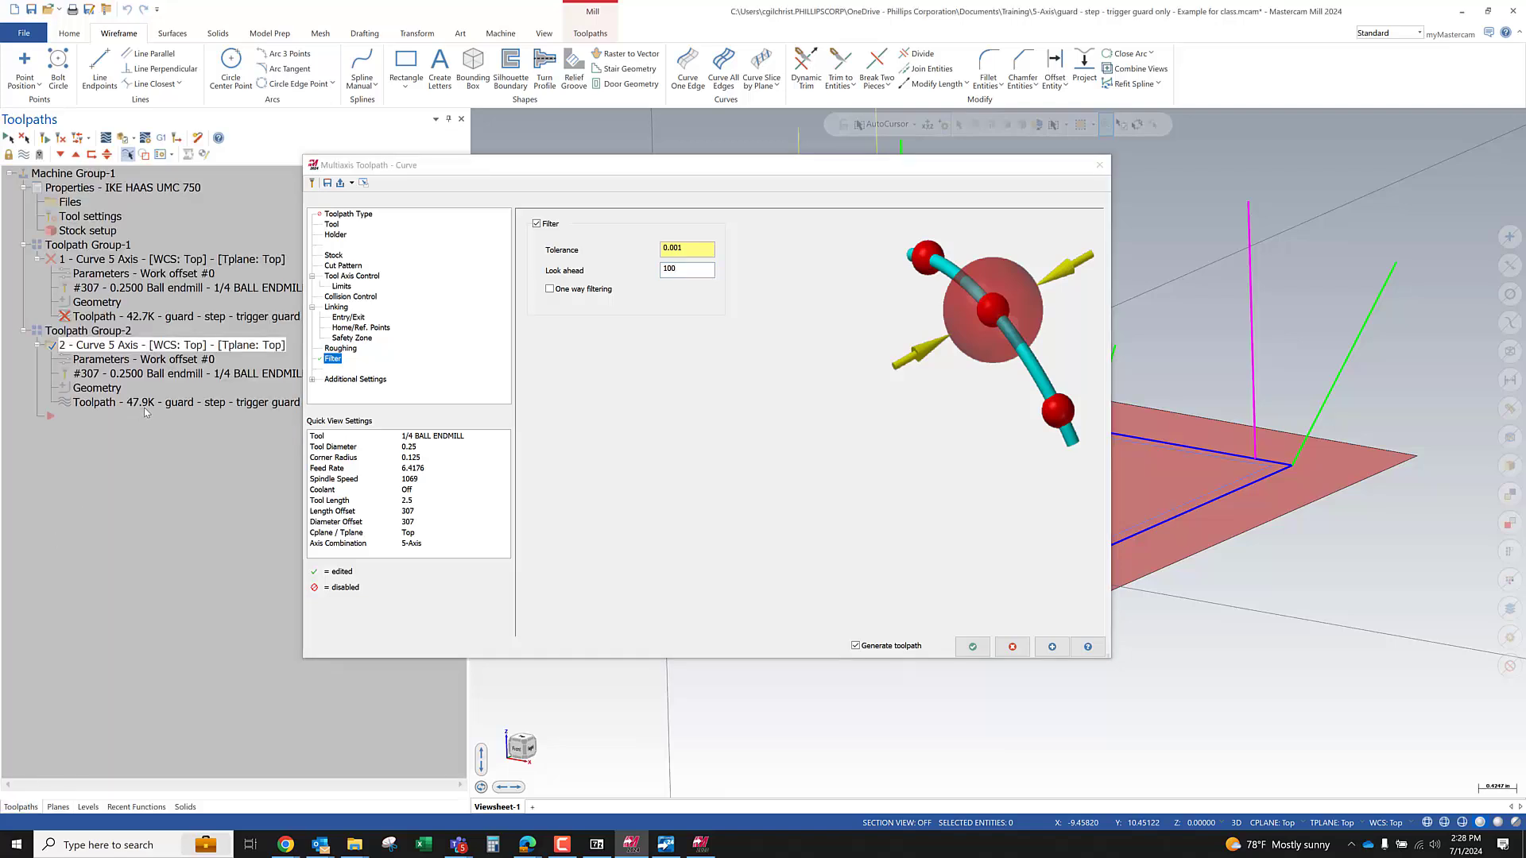
pyautogui.click(972, 646)
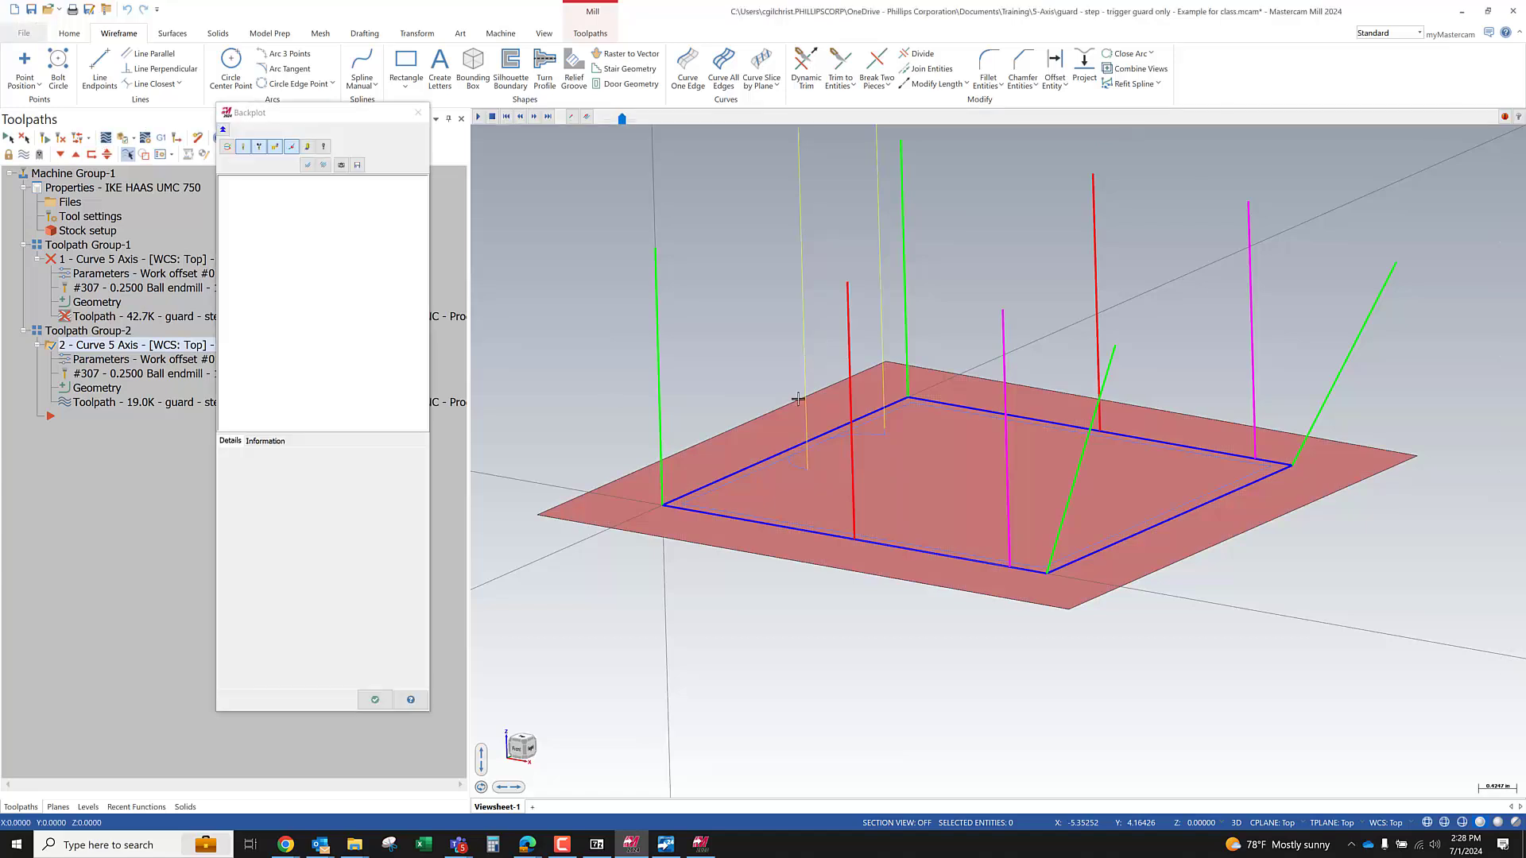
# Step the backplot of the filtered second toolpath through the plunge and entry arc to examine its point spacing
pyautogui.scroll(-2, 779, 399)
pyautogui.moveTo(735, 412); pyautogui.dragTo(769, 396, button='middle')
pyautogui.scroll(1, 769, 396)
pyautogui.press('s')
pyautogui.press('s')
pyautogui.press('s')
pyautogui.press('s')
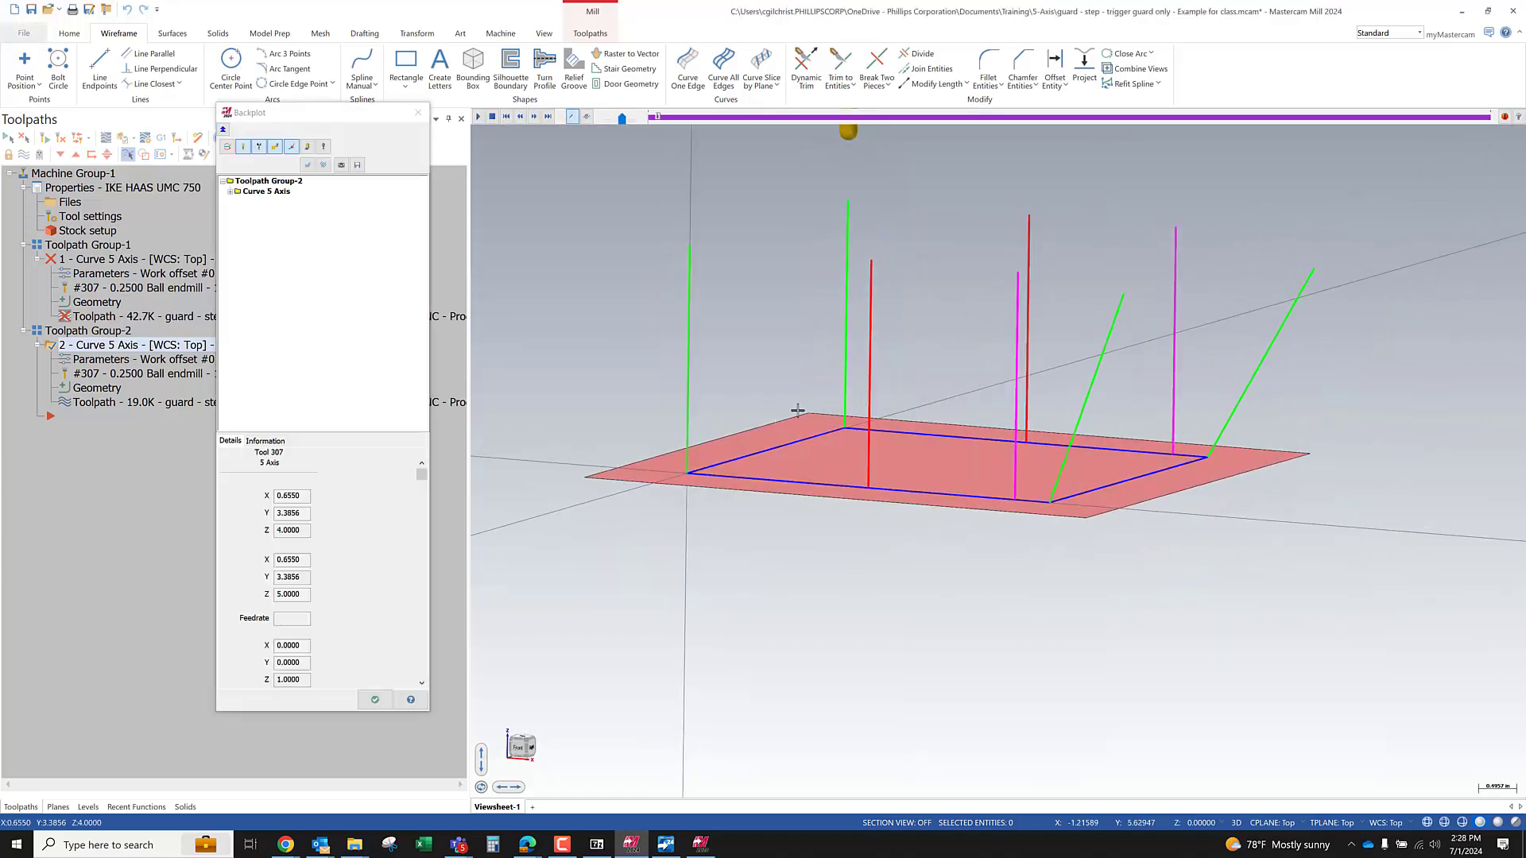
pyautogui.scroll(1, 794, 444)
pyautogui.scroll(1, 794, 443)
pyautogui.press('s')
pyautogui.press('s')
pyautogui.press('s')
pyautogui.press('s')
pyautogui.press('s')
pyautogui.press('s')
pyautogui.press('s')
pyautogui.press('s')
pyautogui.press('s')
pyautogui.press('s')
pyautogui.press('s')
pyautogui.press('s')
pyautogui.press('s')
pyautogui.press('s')
pyautogui.press('s')
pyautogui.press('s')
pyautogui.press('s')
pyautogui.press('s')
pyautogui.press('s')
pyautogui.press('s')
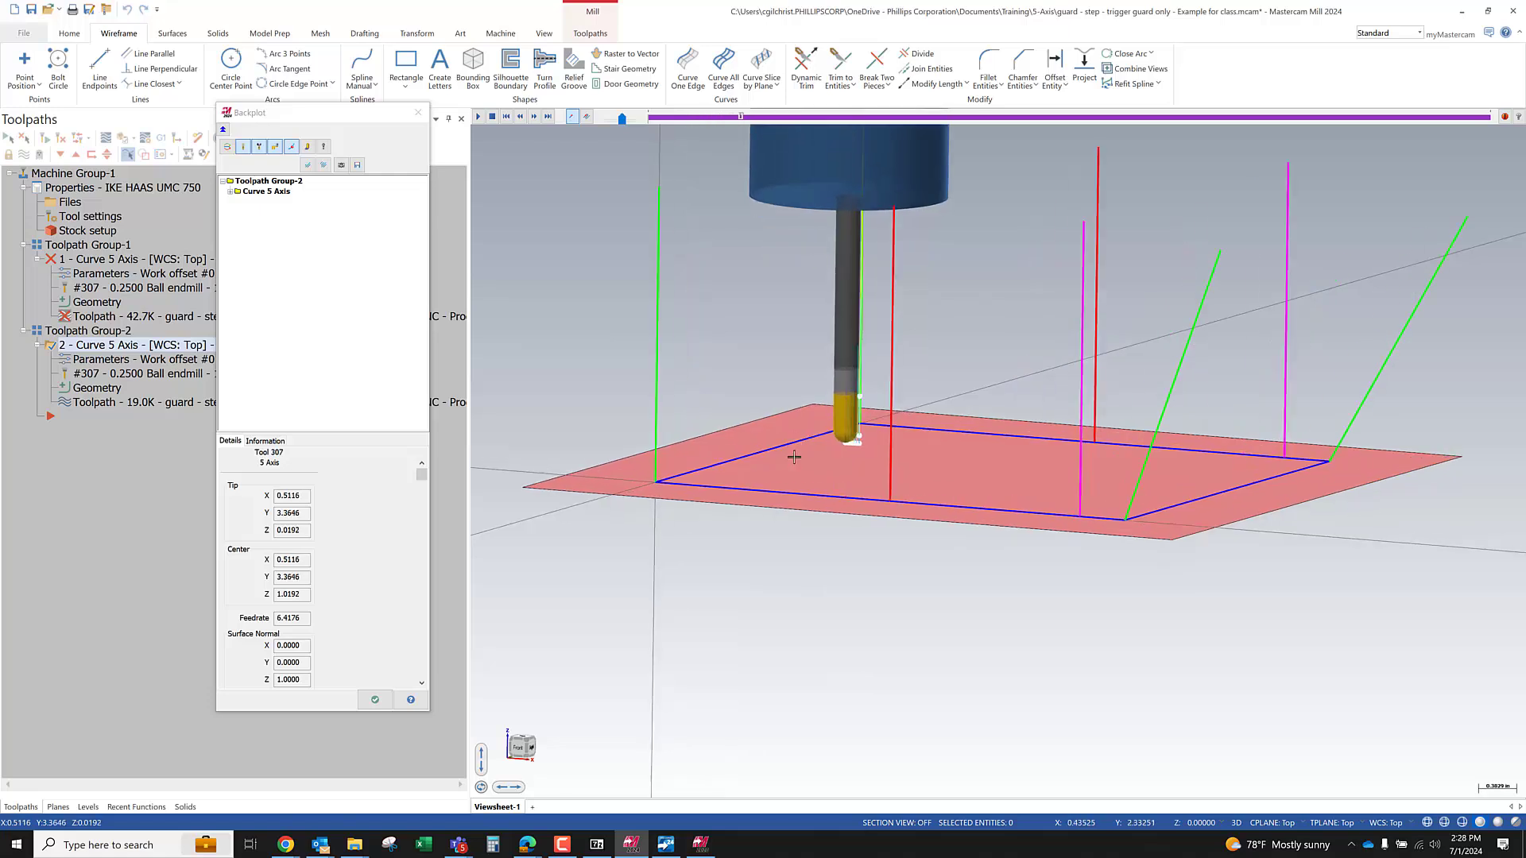
pyautogui.press('s')
pyautogui.press('s')
pyautogui.press('s')
pyautogui.press('s')
pyautogui.press('s')
pyautogui.press('s')
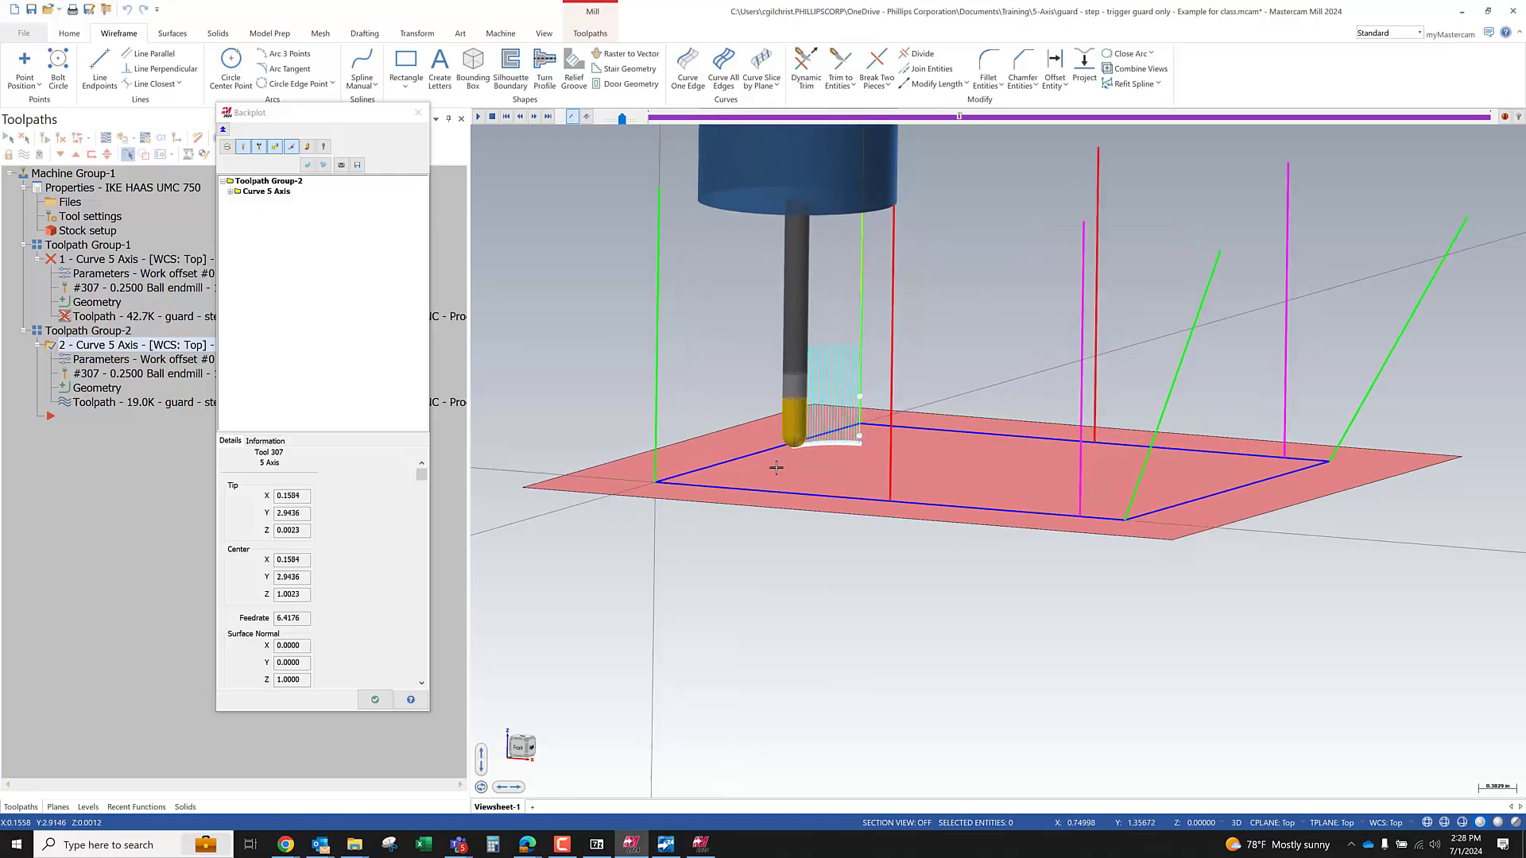
# Examine the filtered points and tool axis vectors around the tilted corners and remaining sides in backplot, and close it
pyautogui.moveTo(753, 496); pyautogui.dragTo(708, 506, button='middle')
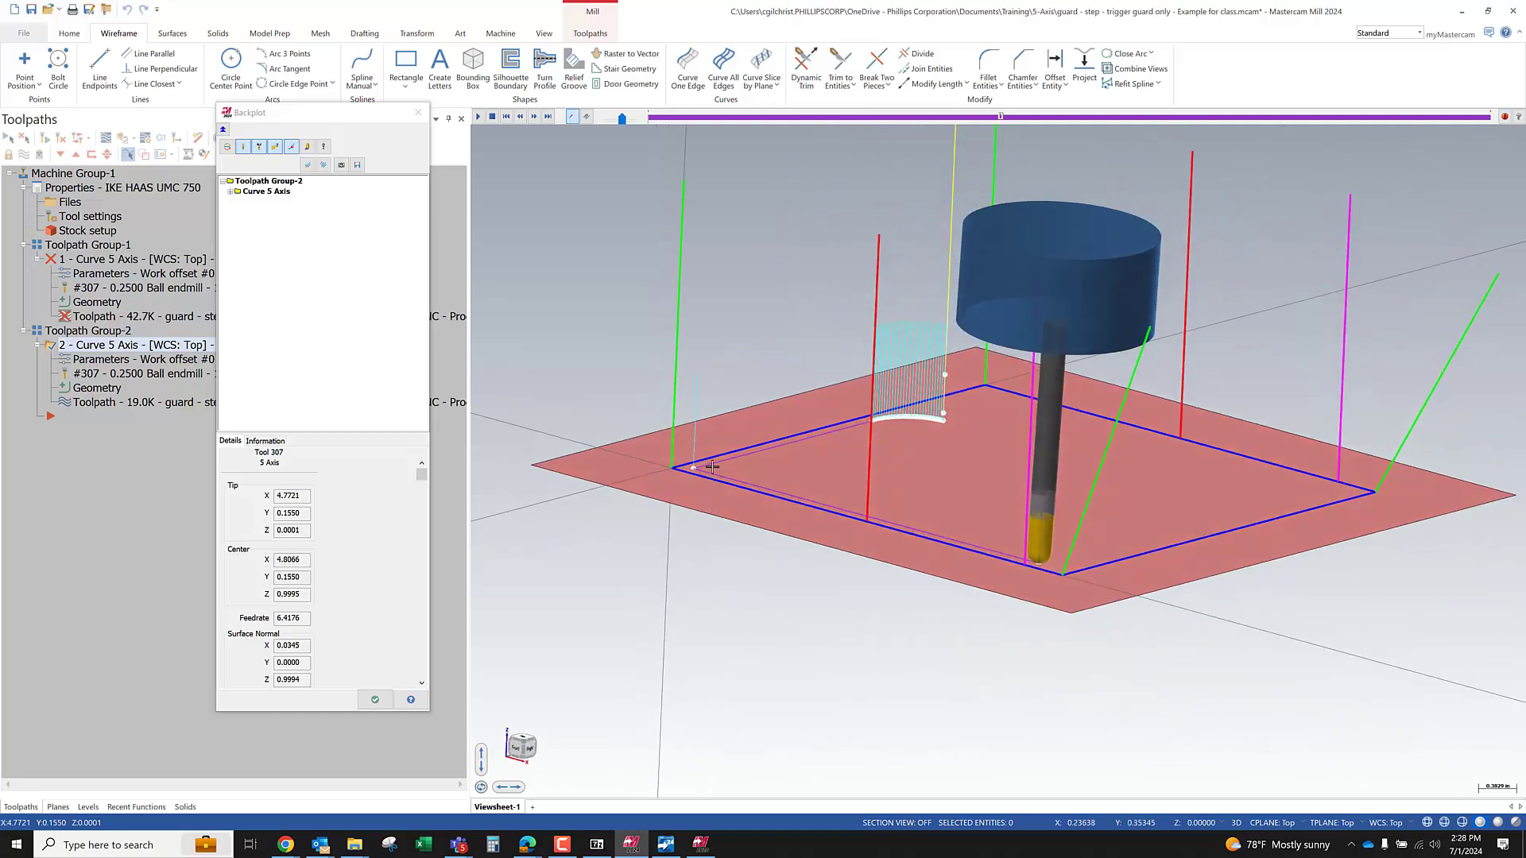
pyautogui.scroll(8, 692, 470)
pyautogui.scroll(-6, 679, 474)
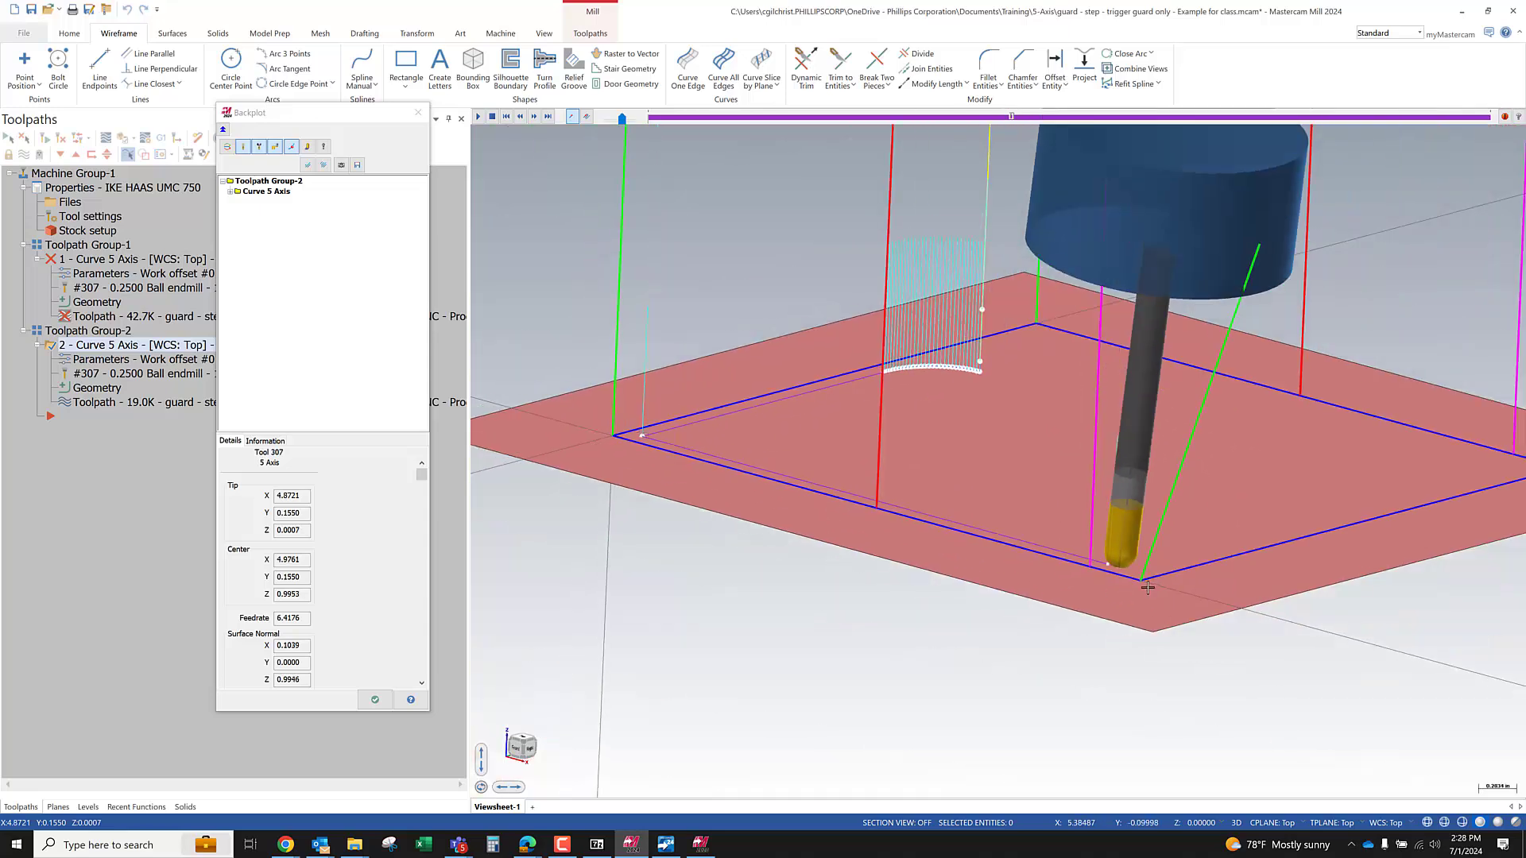
pyautogui.moveTo(1026, 493)
pyautogui.mouseDown(button='middle')
pyautogui.moveTo(1114, 510)
pyautogui.moveTo(1048, 480)
pyautogui.moveTo(1025, 498)
pyautogui.mouseUp(button='middle')
pyautogui.scroll(4, 883, 511)
pyautogui.scroll(-6, 883, 511)
pyautogui.moveTo(1376, 520); pyautogui.dragTo(1388, 520, button='middle')
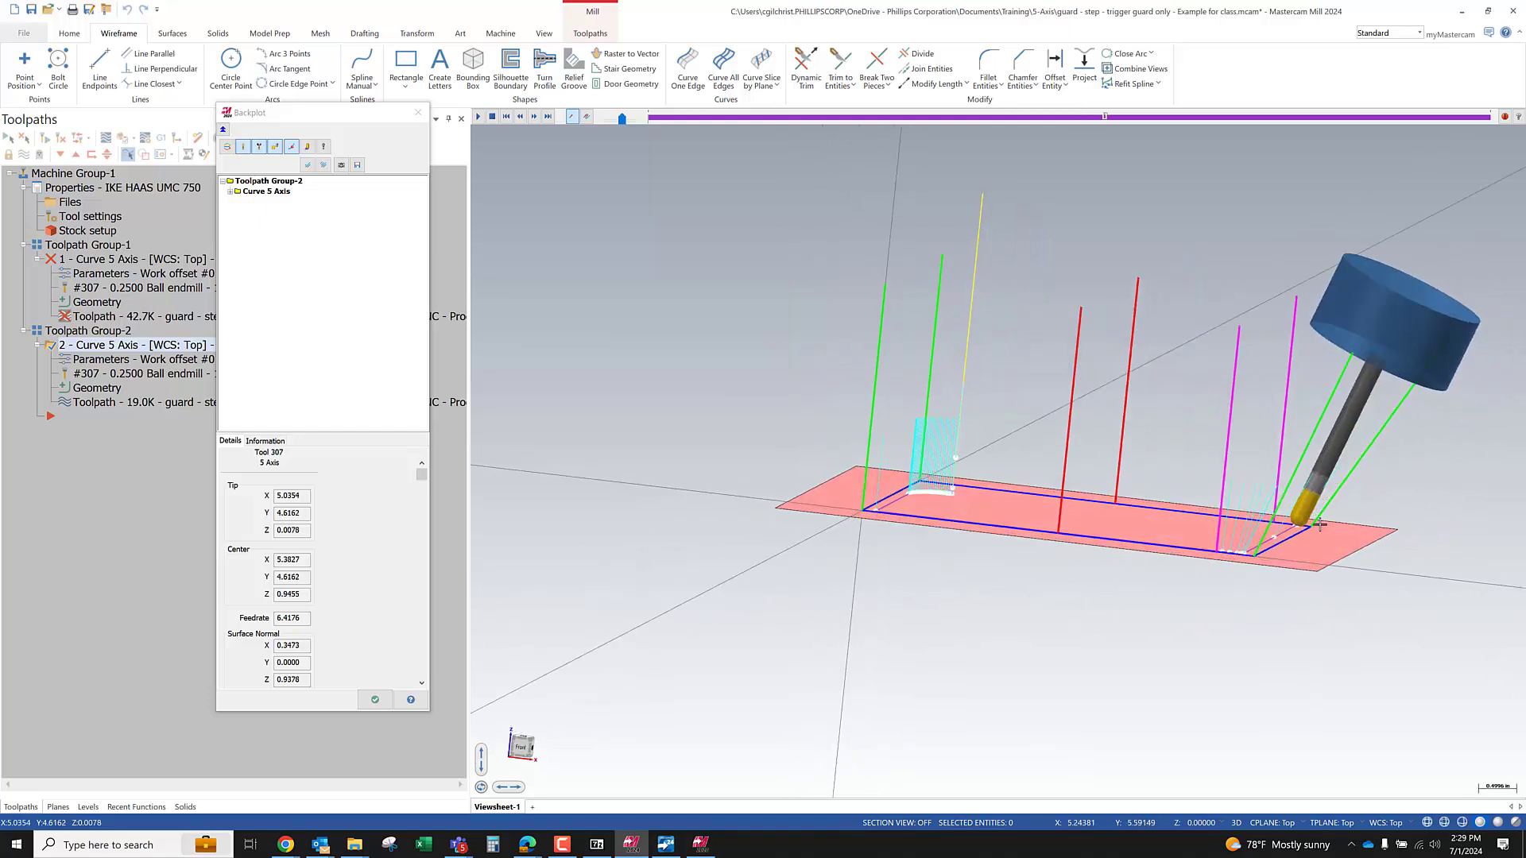
pyautogui.scroll(1, 1313, 527)
pyautogui.scroll(3, 1313, 526)
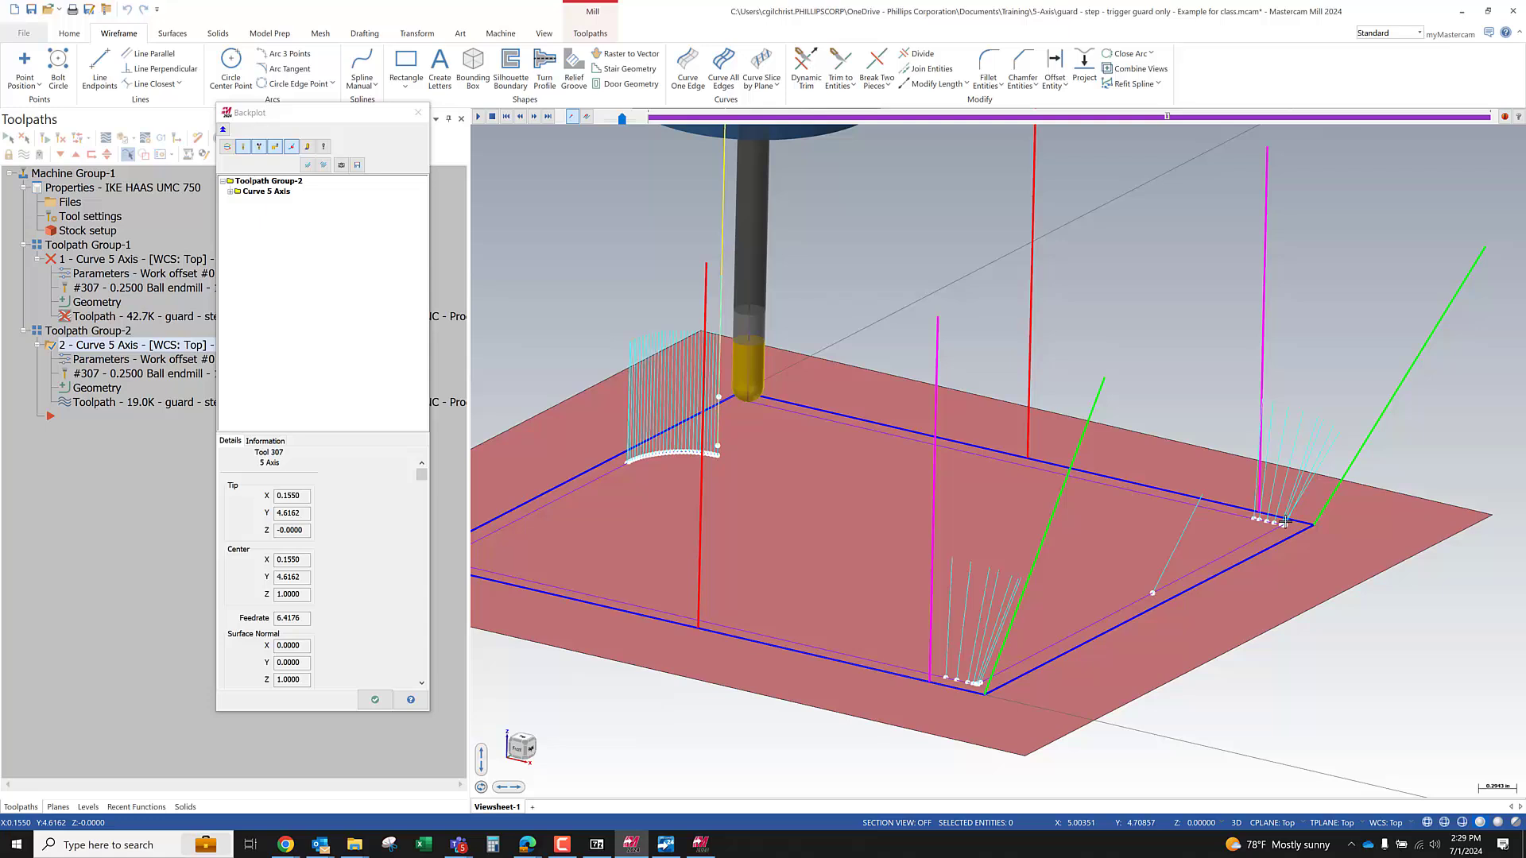
pyautogui.scroll(-2, 1091, 430)
pyautogui.scroll(-1, 1090, 429)
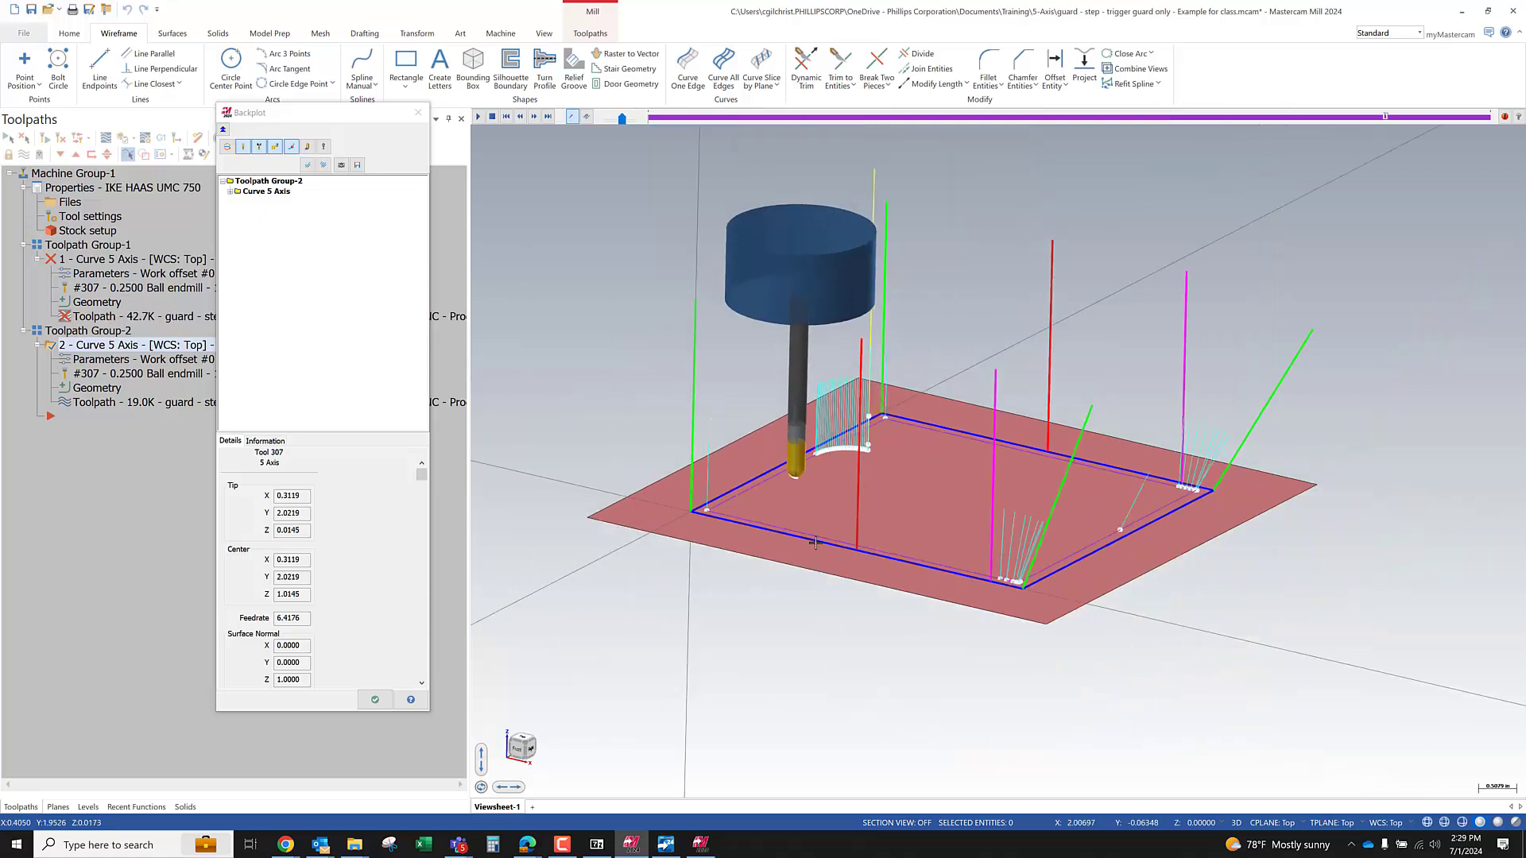
pyautogui.click(375, 700)
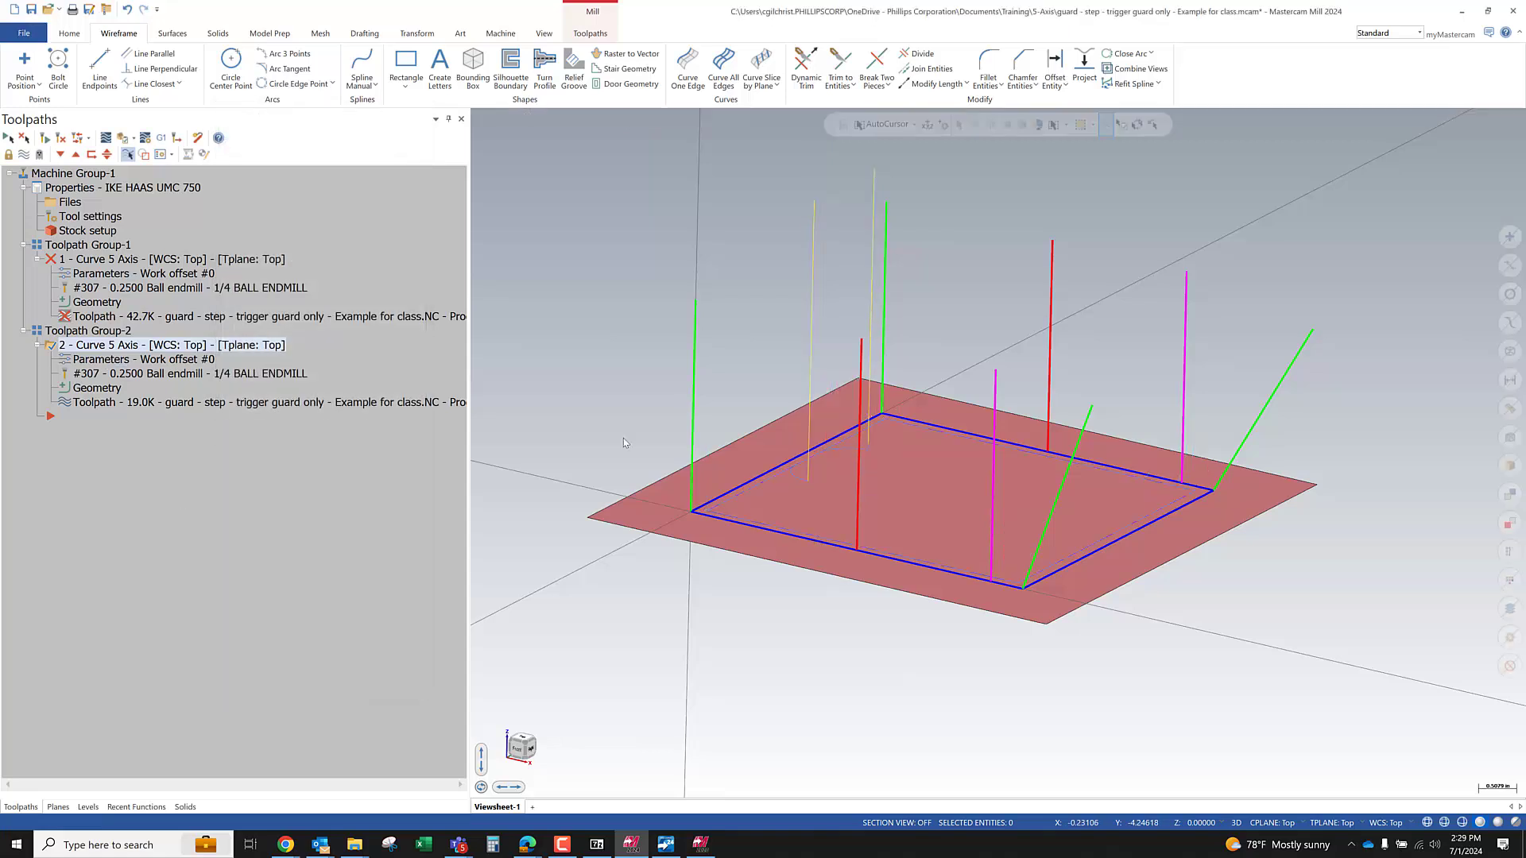
# Set the second toolpath's filter tolerance to 0.0002 and look ahead to 30, and regenerate it
pyautogui.click(347, 371)
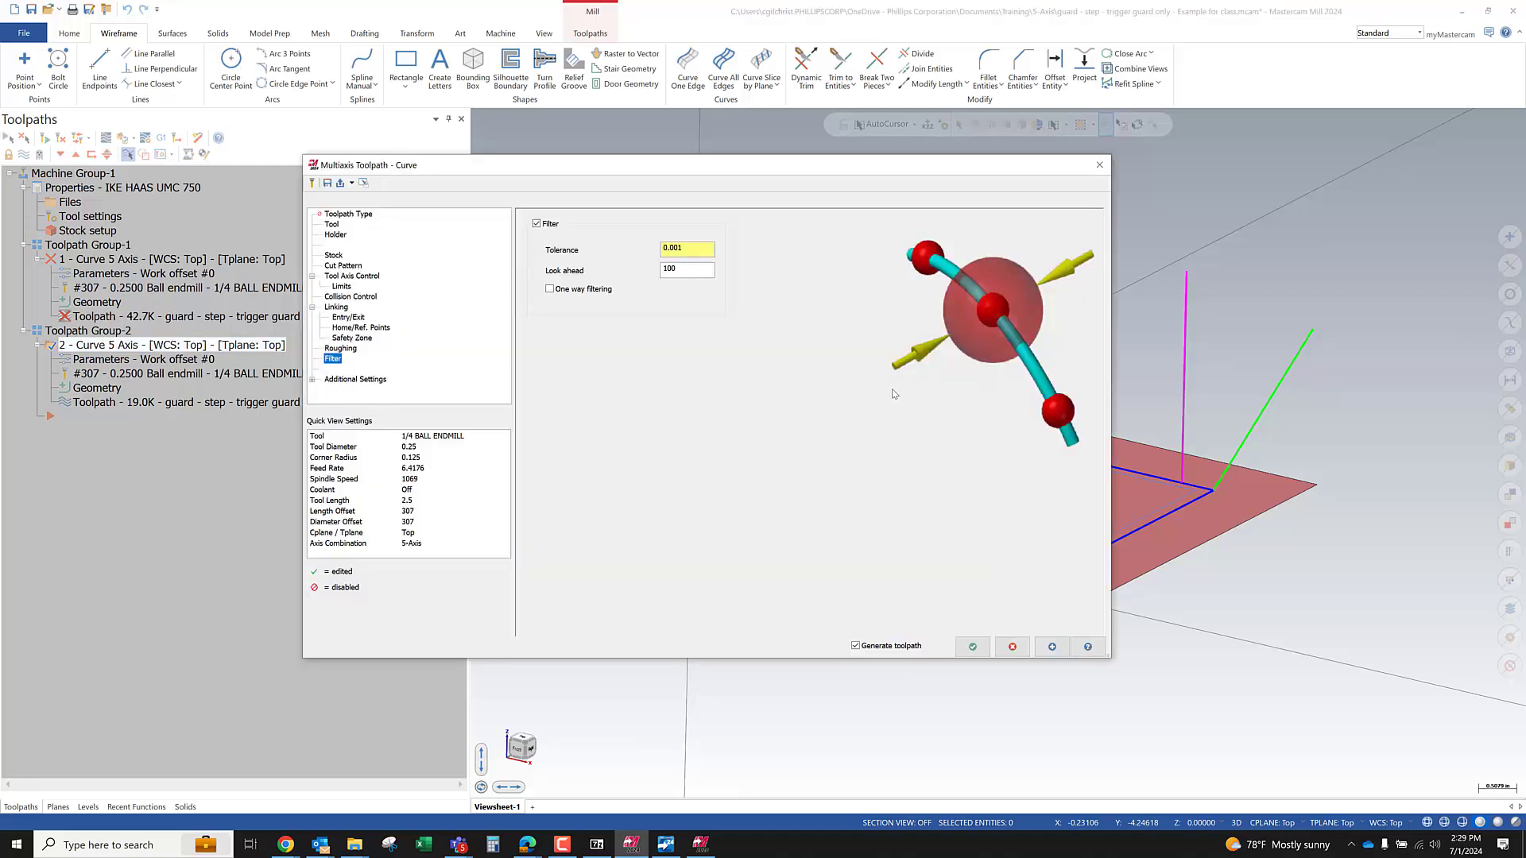
pyautogui.moveTo(779, 173); pyautogui.dragTo(530, 150)
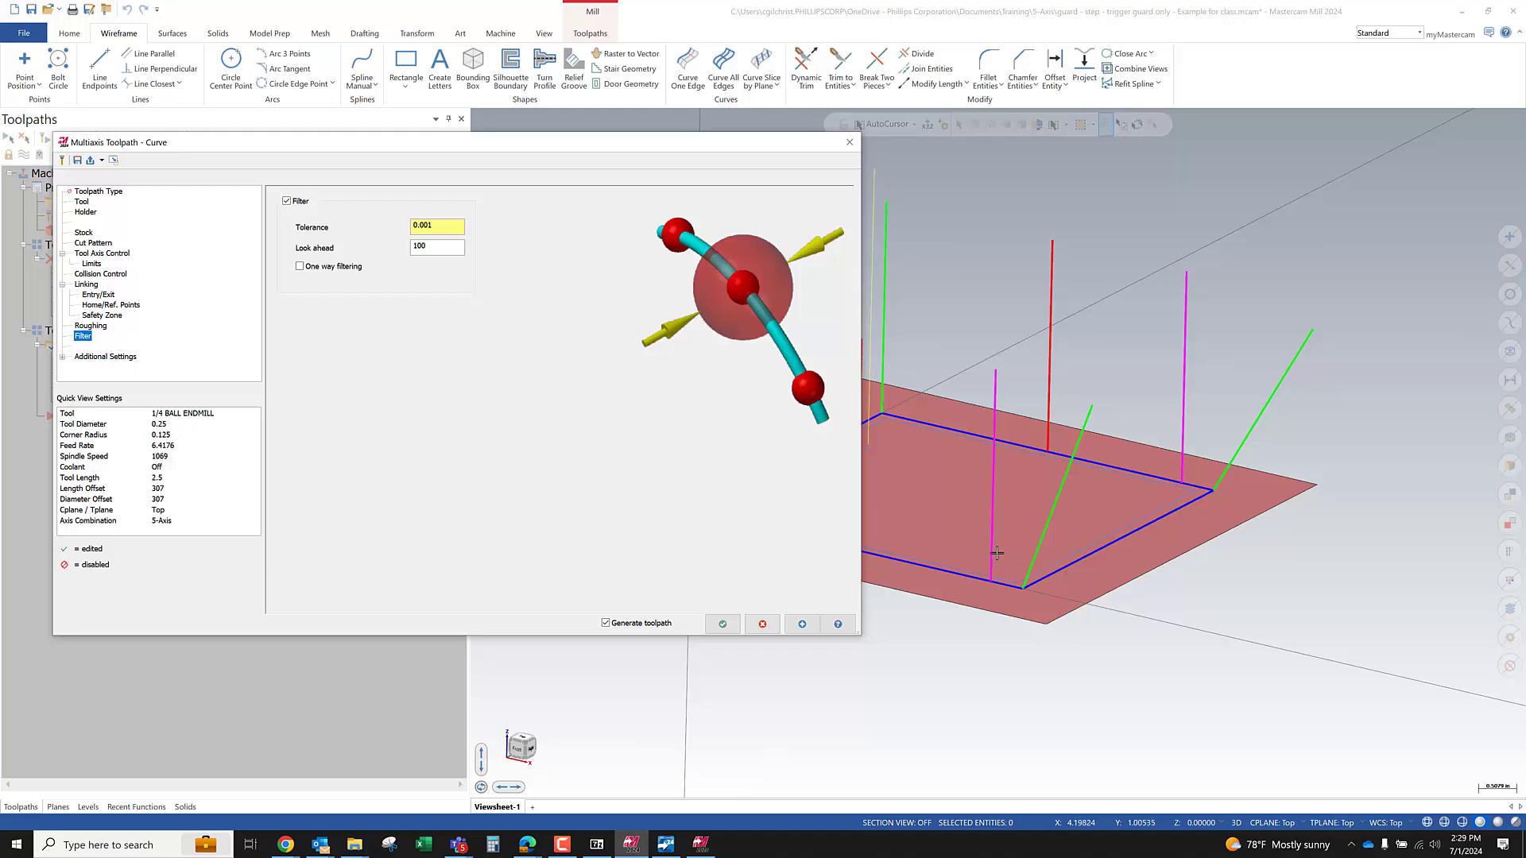
pyautogui.click(438, 227)
pyautogui.write('02')
pyautogui.press('Return')
pyautogui.doubleClick(428, 248)
pyautogui.write('30')
pyautogui.press('Return')
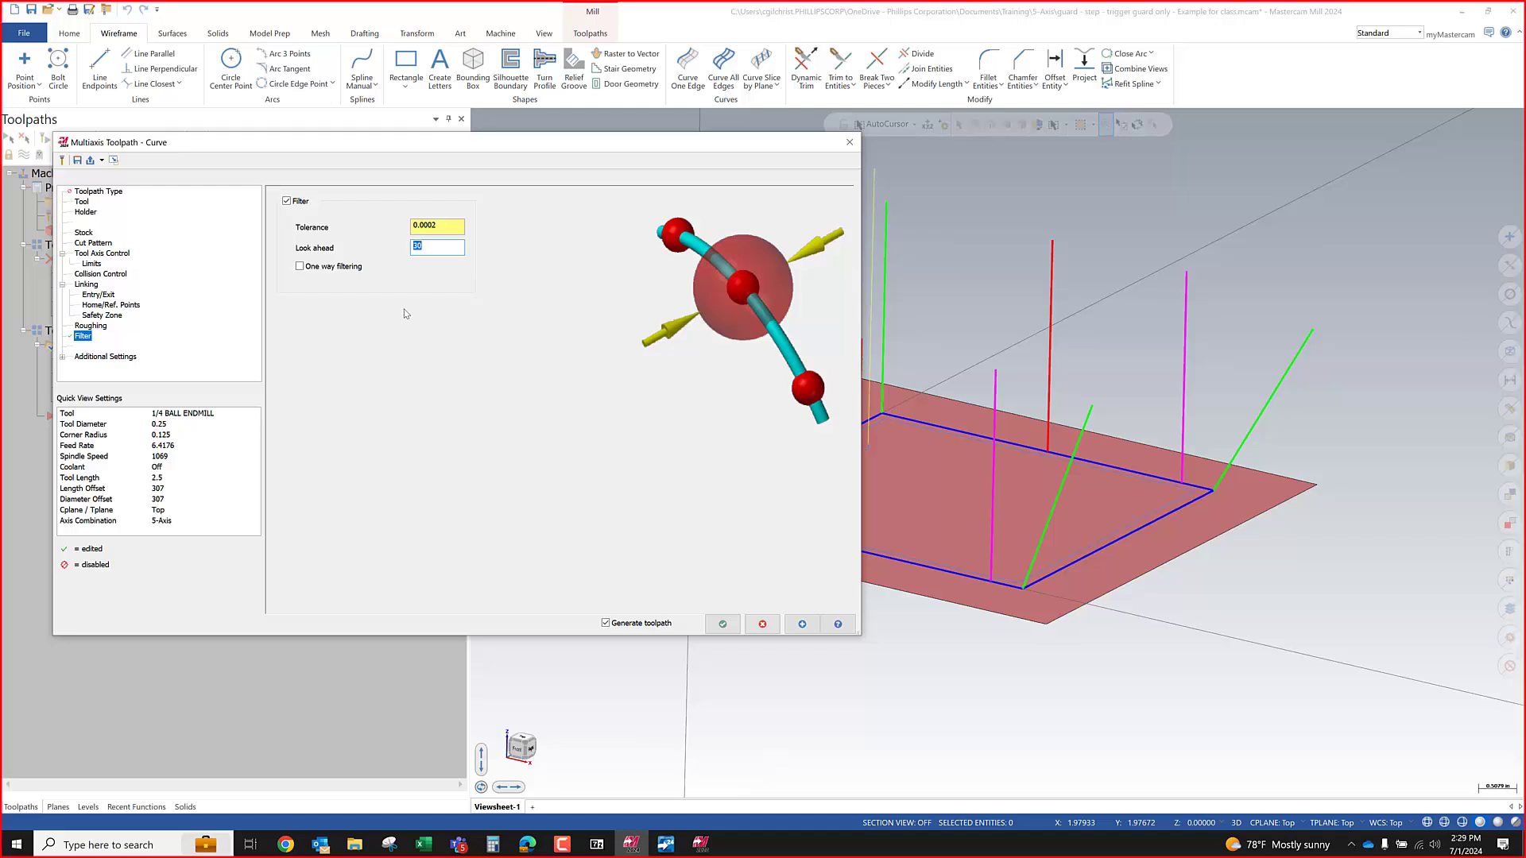
pyautogui.click(723, 624)
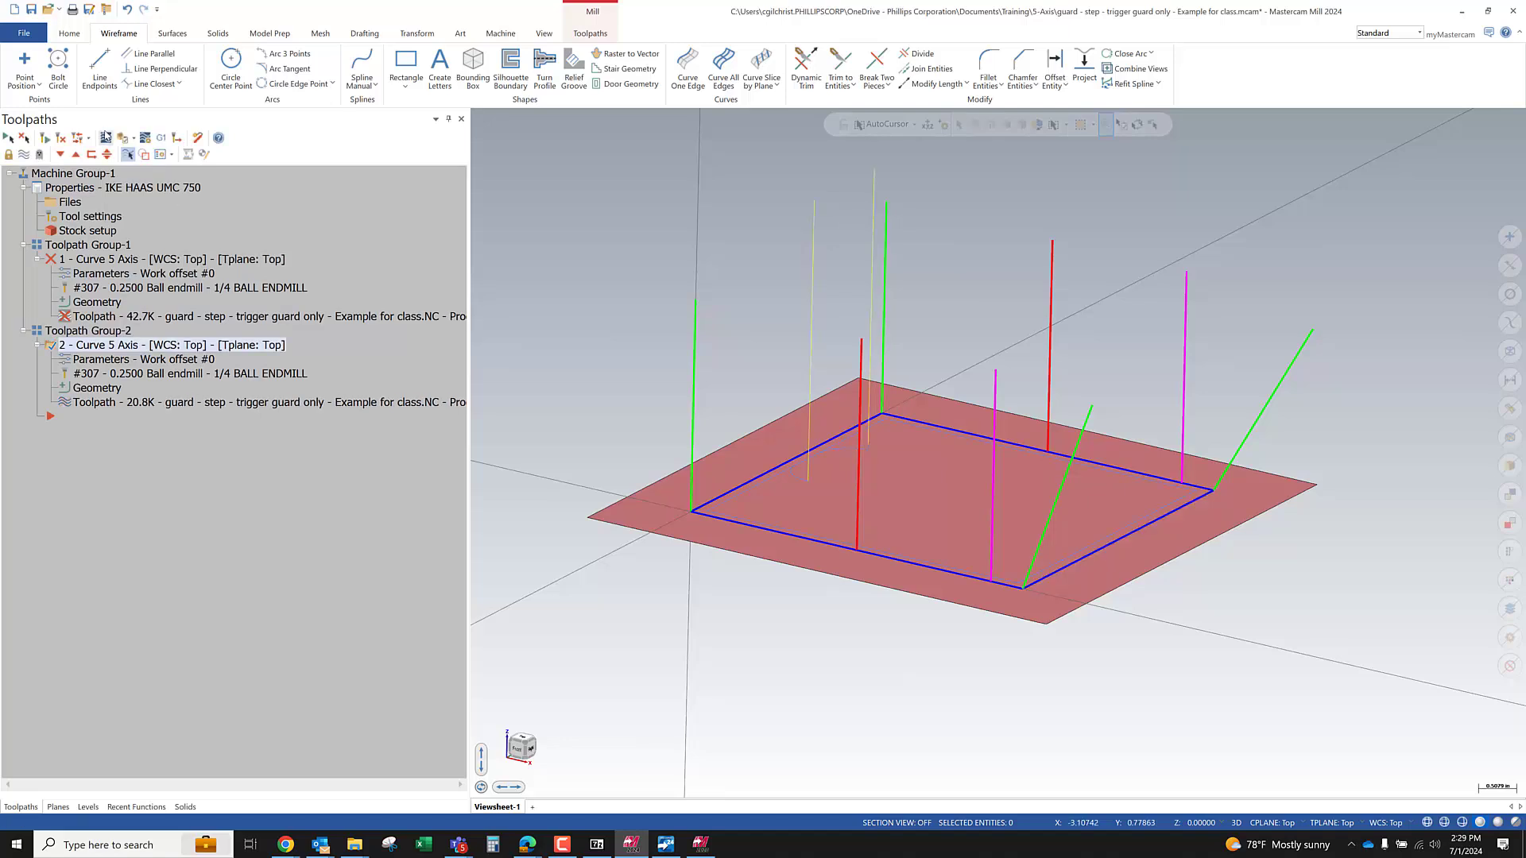
# Backplot the regenerated second toolpath, examine the point spacing at the tilted corners, and close the backplot
pyautogui.hotkey('alt', 't')
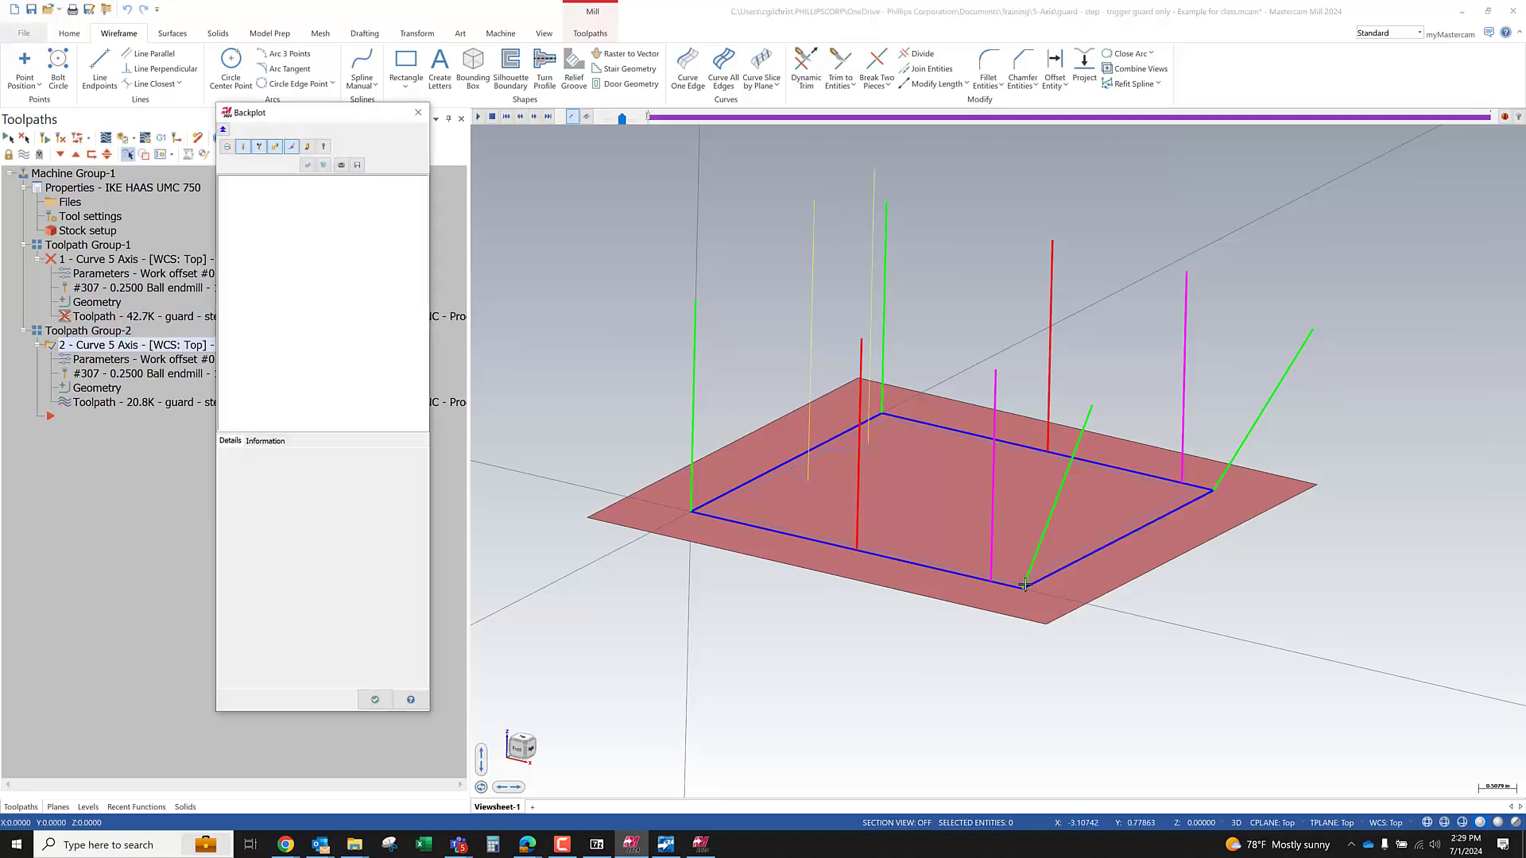
pyautogui.press('r')
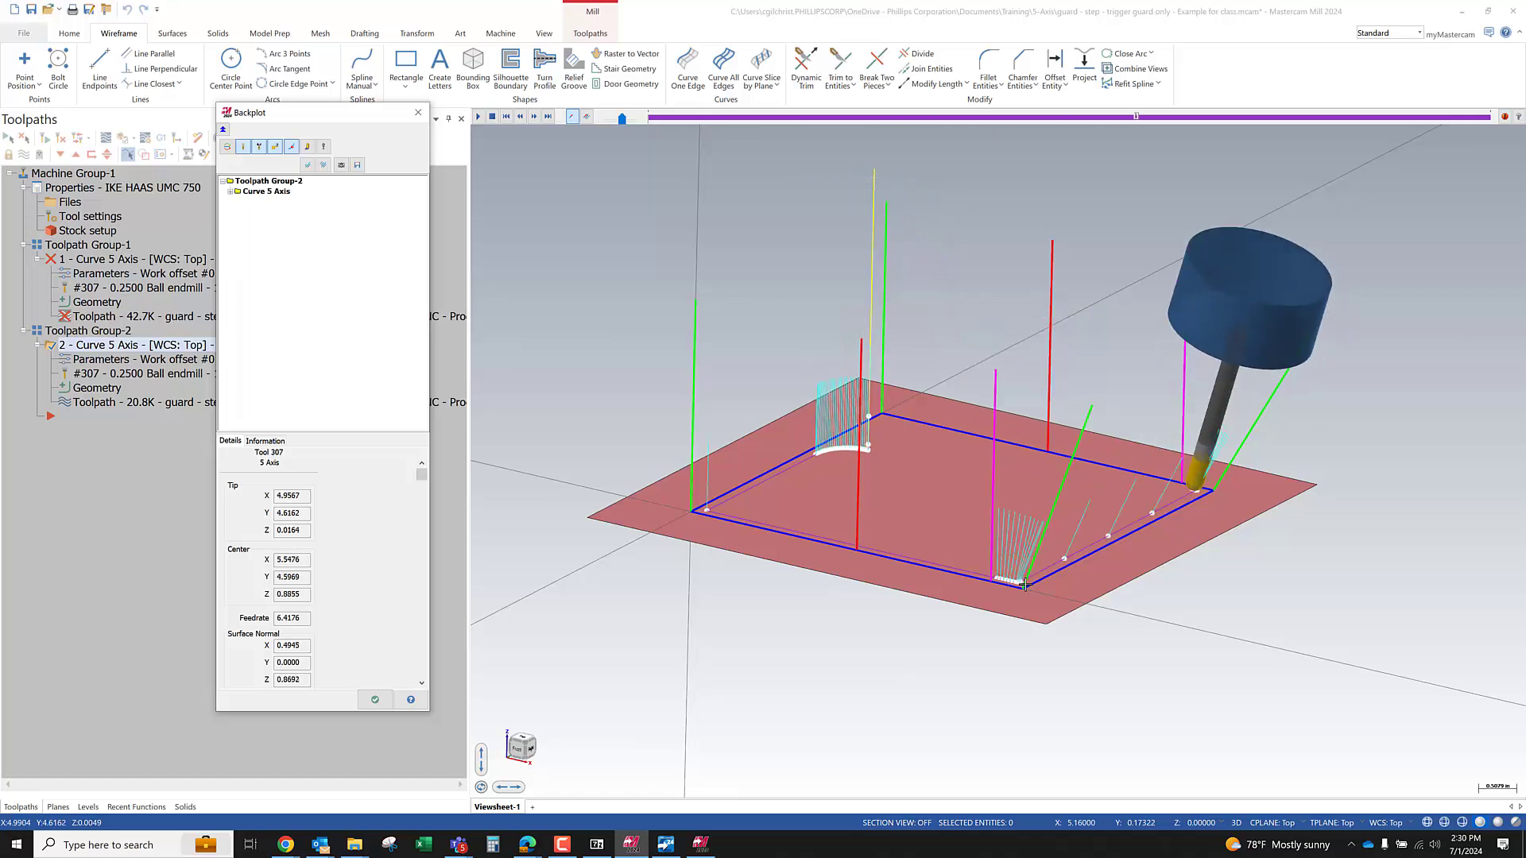
pyautogui.scroll(5, 1025, 586)
pyautogui.scroll(-2, 1046, 558)
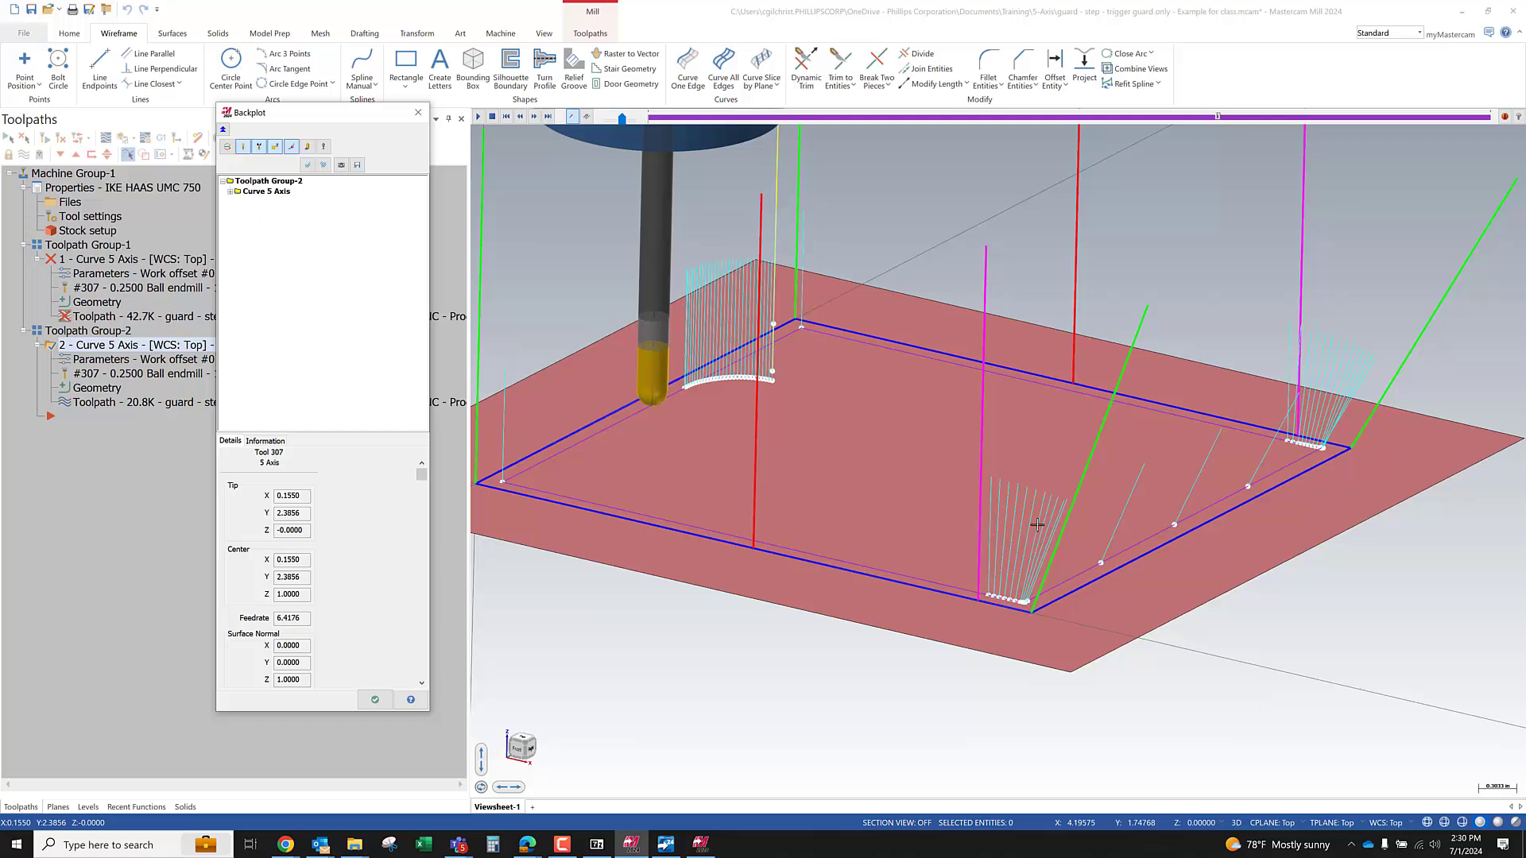
pyautogui.click(374, 699)
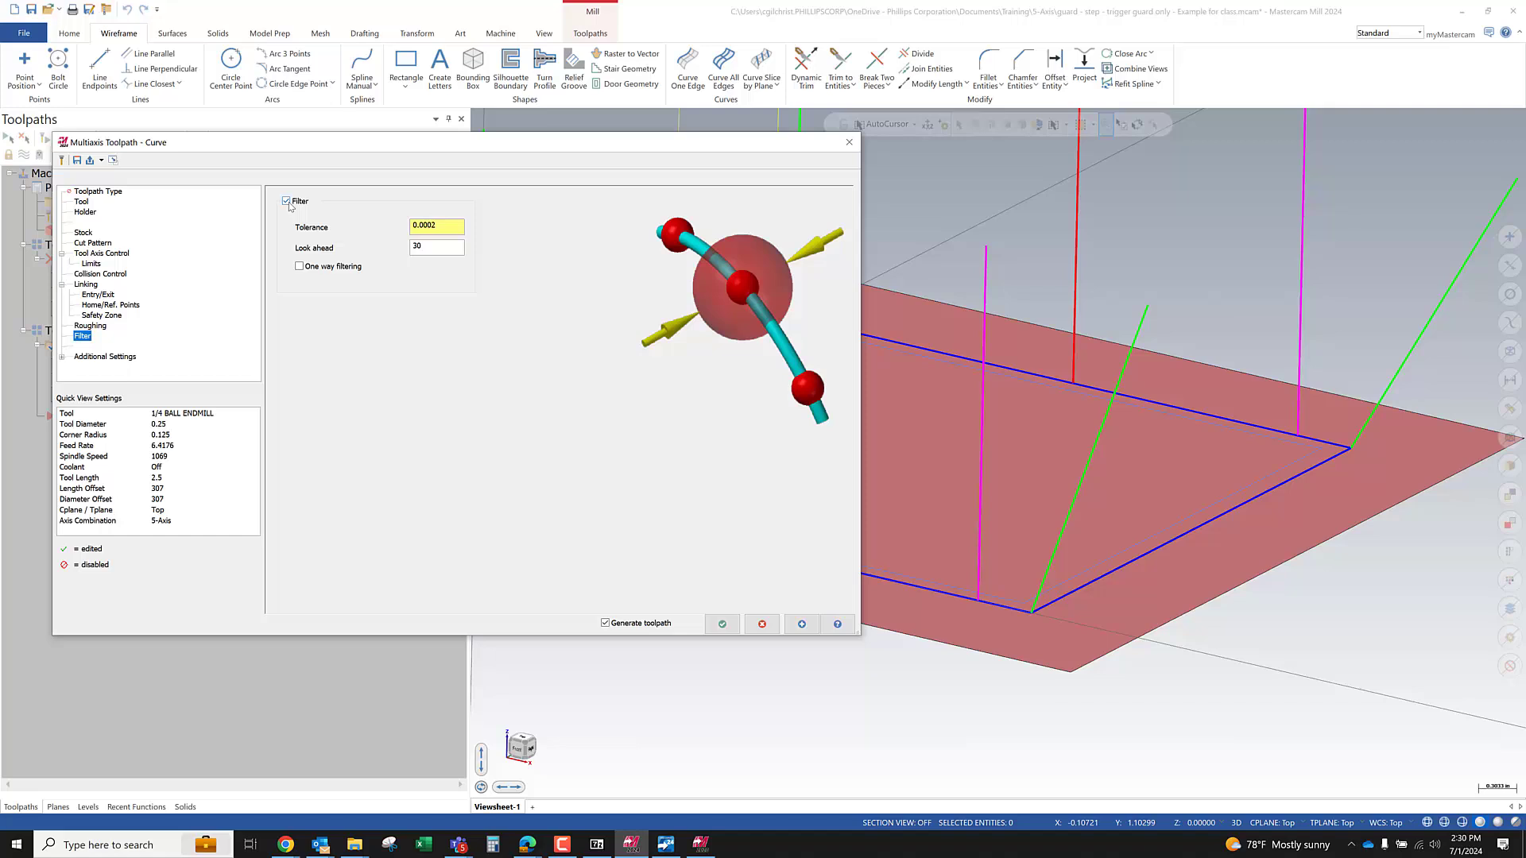
# Turn off the filter for the second Curve 5 Axis toolpath and regenerate it
pyautogui.click(722, 623)
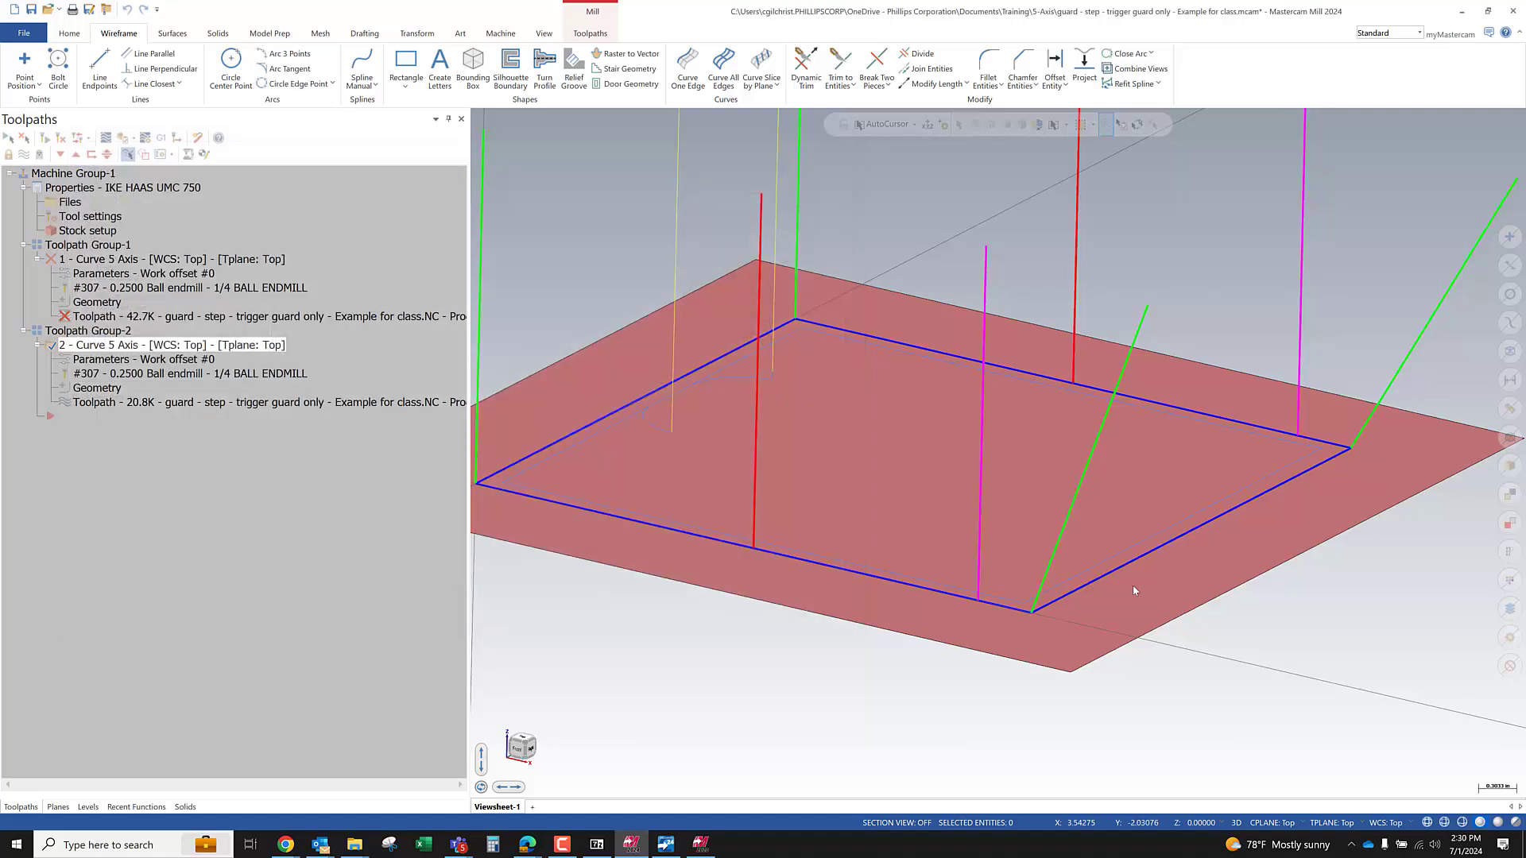
pyautogui.scroll(-7, 1246, 548)
pyautogui.scroll(6, 652, 469)
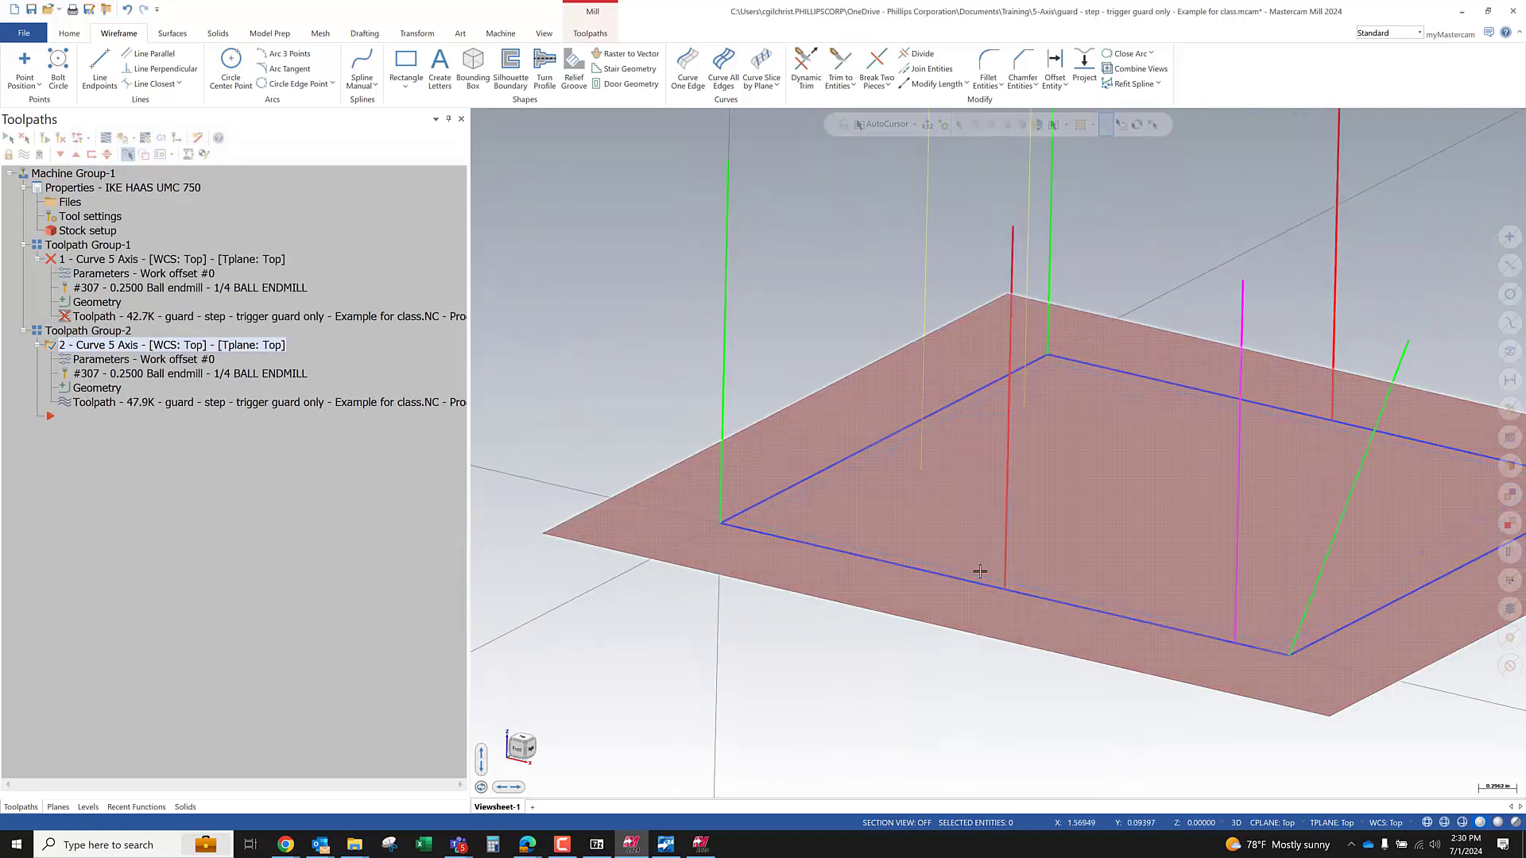
pyautogui.scroll(-2, 826, 543)
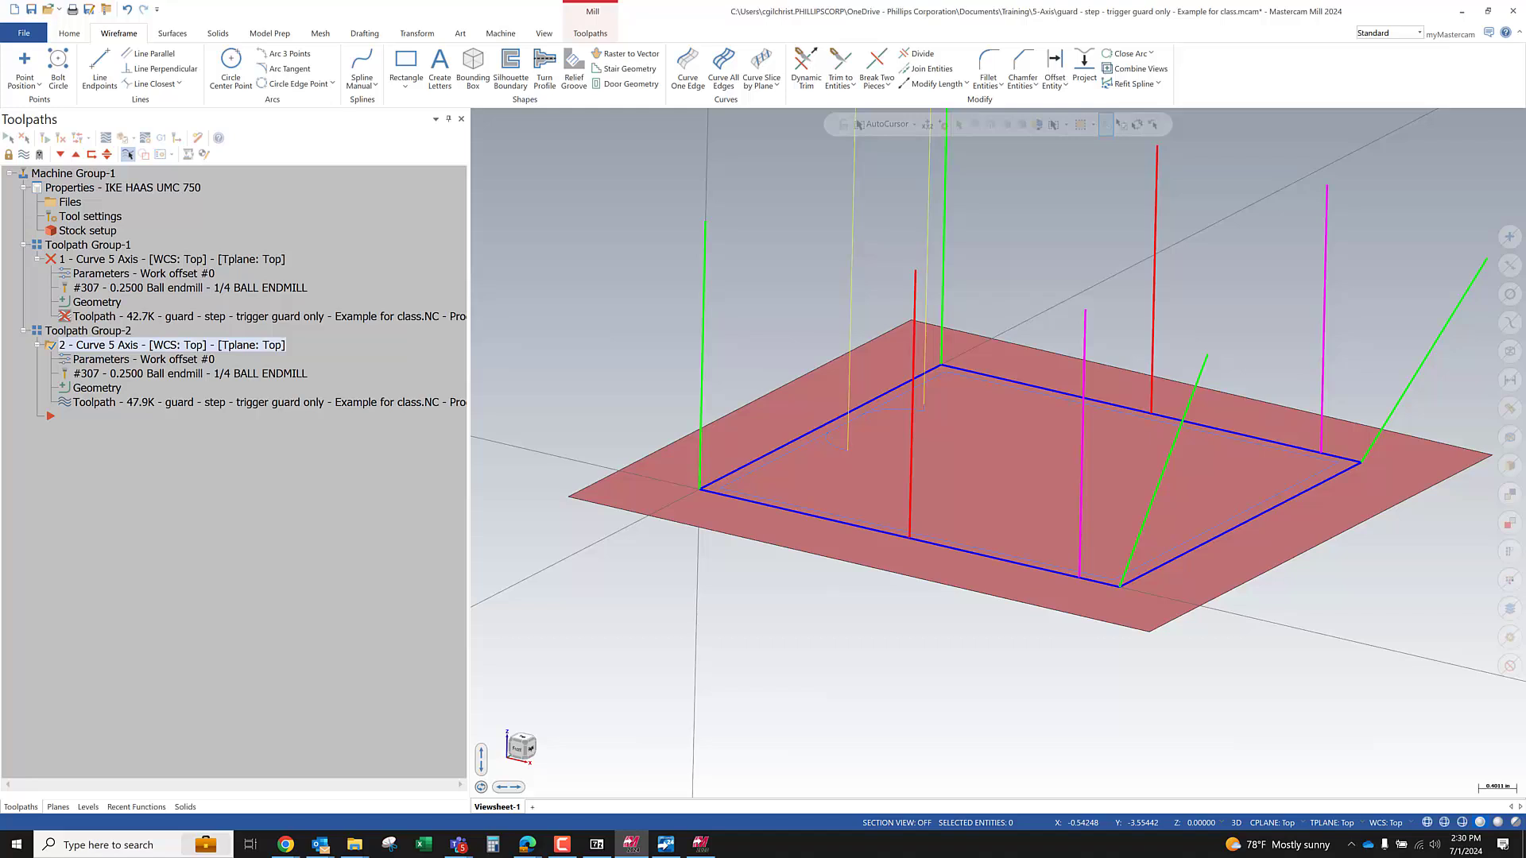
# Bring up the open Microsoft Teams windows
pyautogui.click(449, 846)
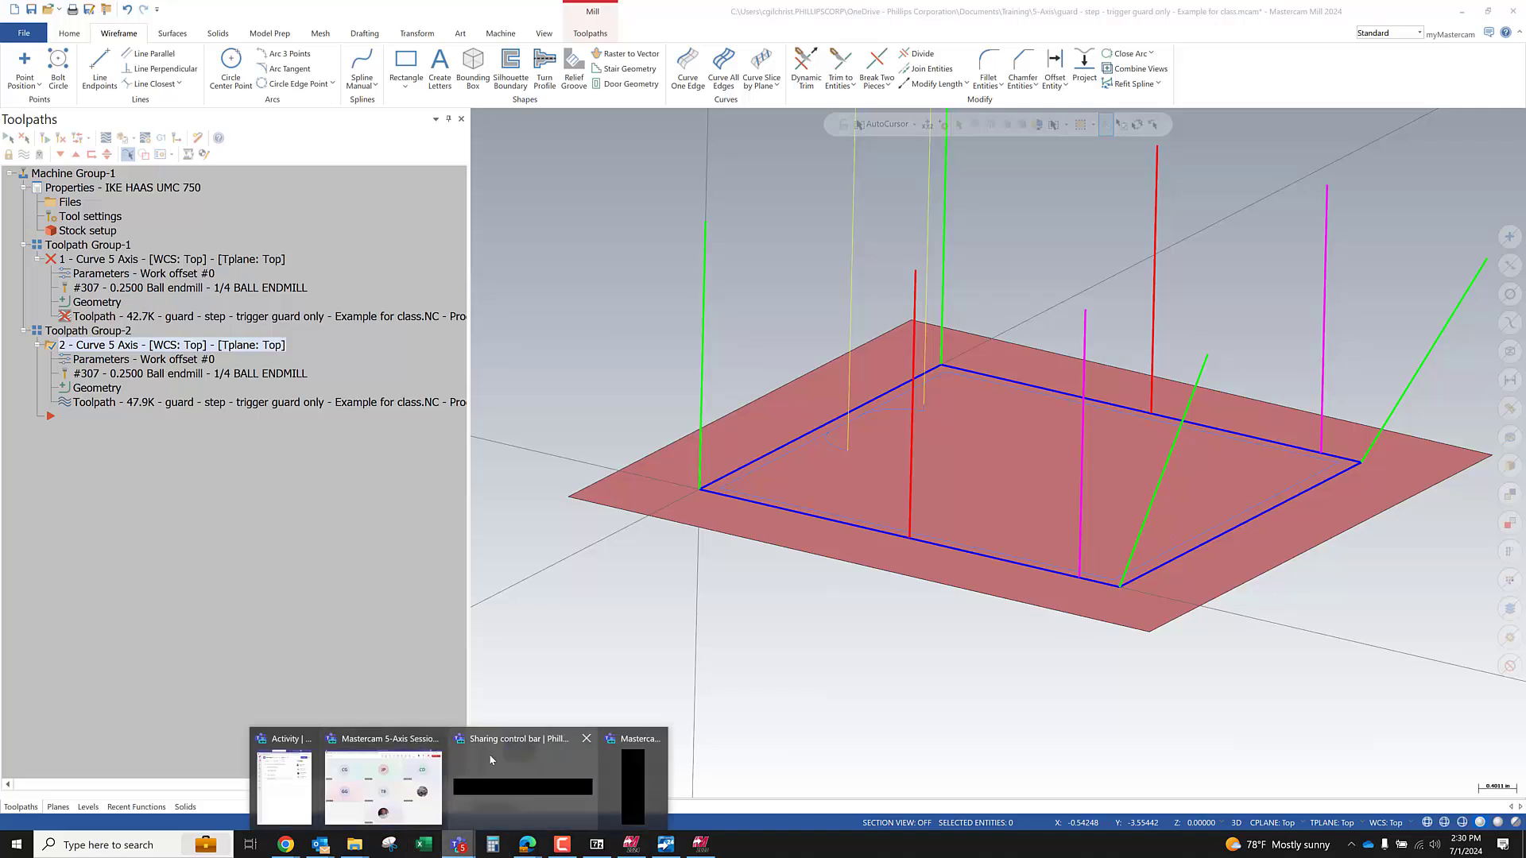